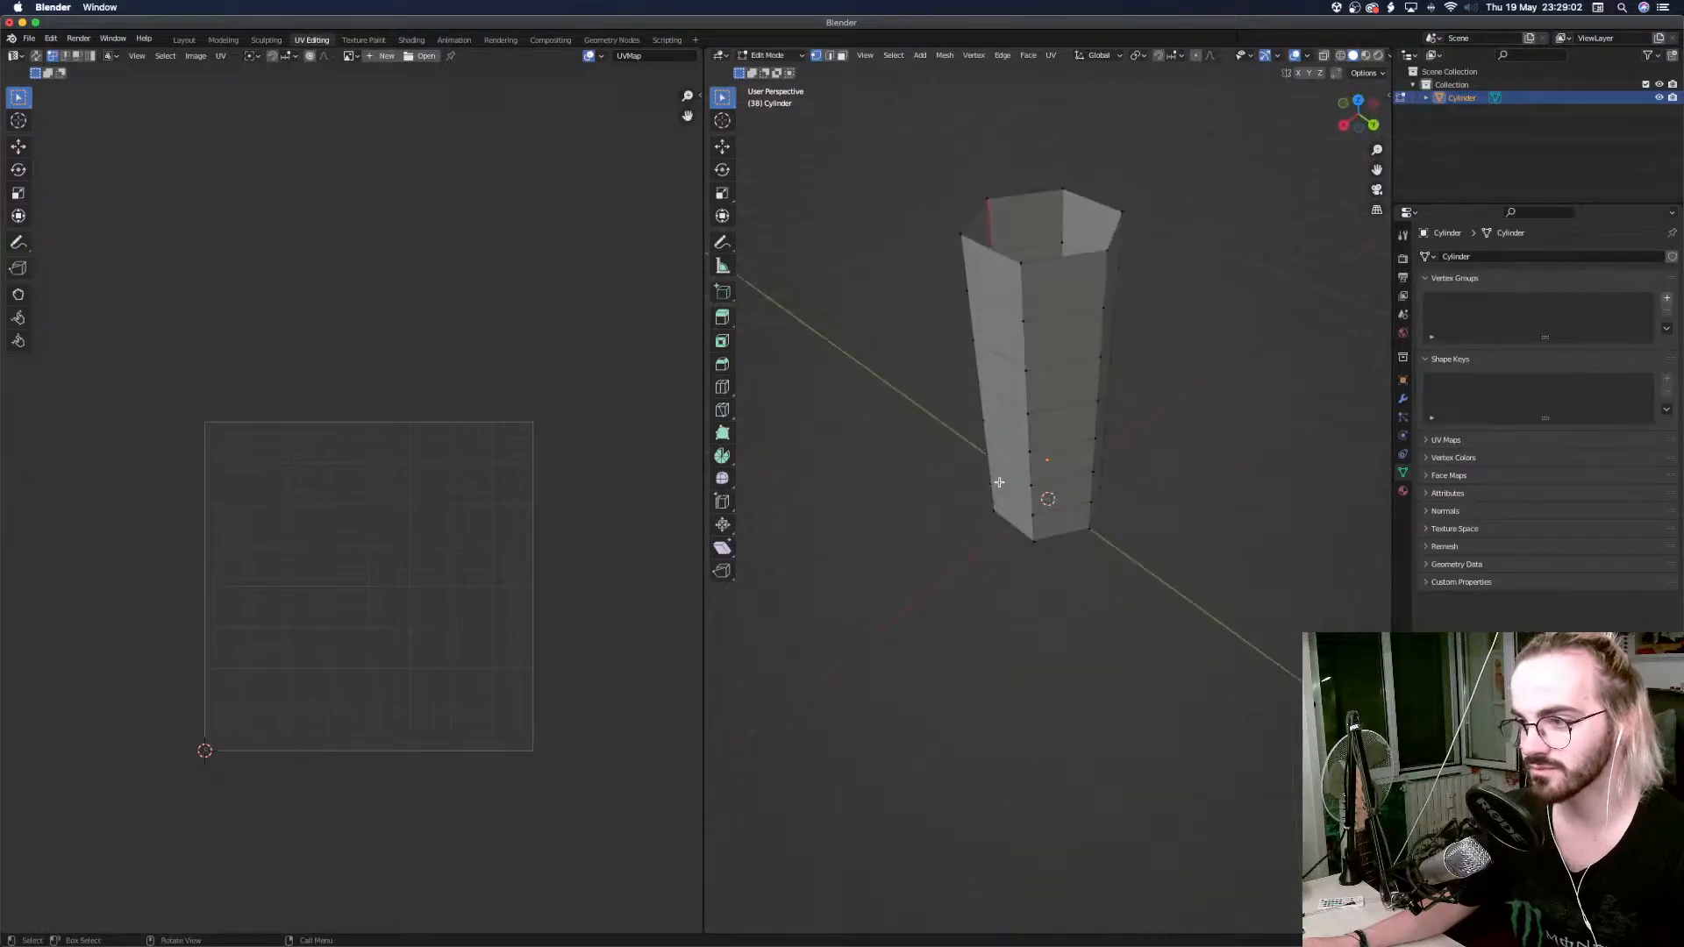
# Select the cylinder's entire mesh to inspect its UV layout and outer faces.
pyautogui.hscroll(-5, 1000, 483)
pyautogui.press('a')
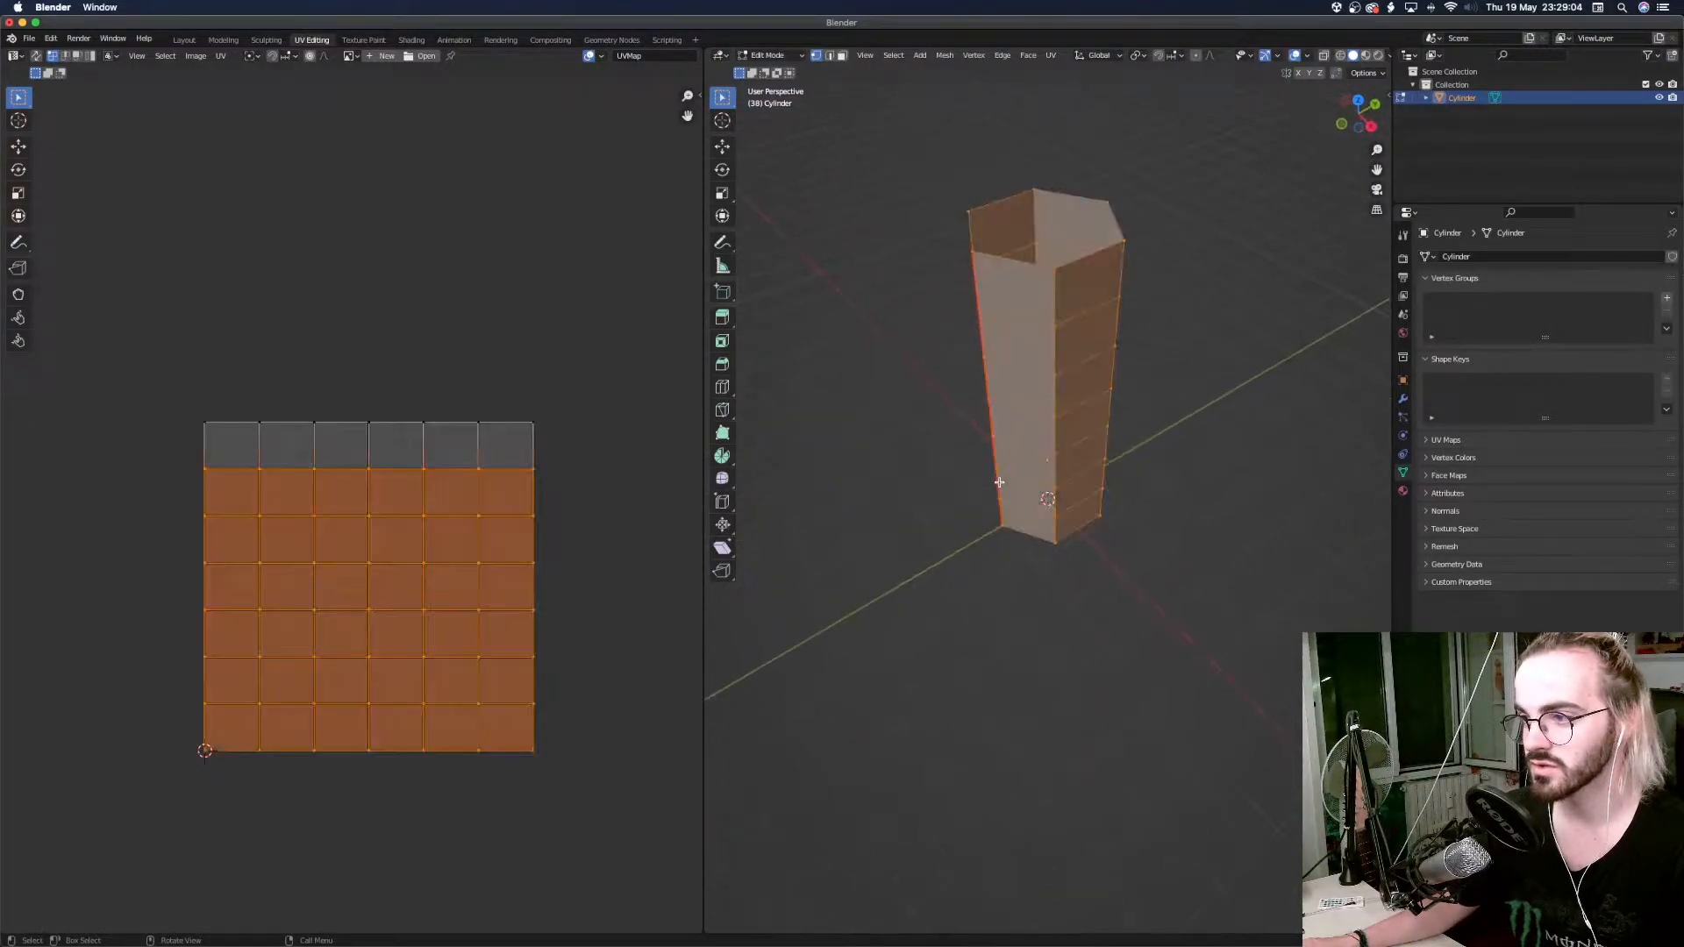
pyautogui.hscroll(-5, 999, 482)
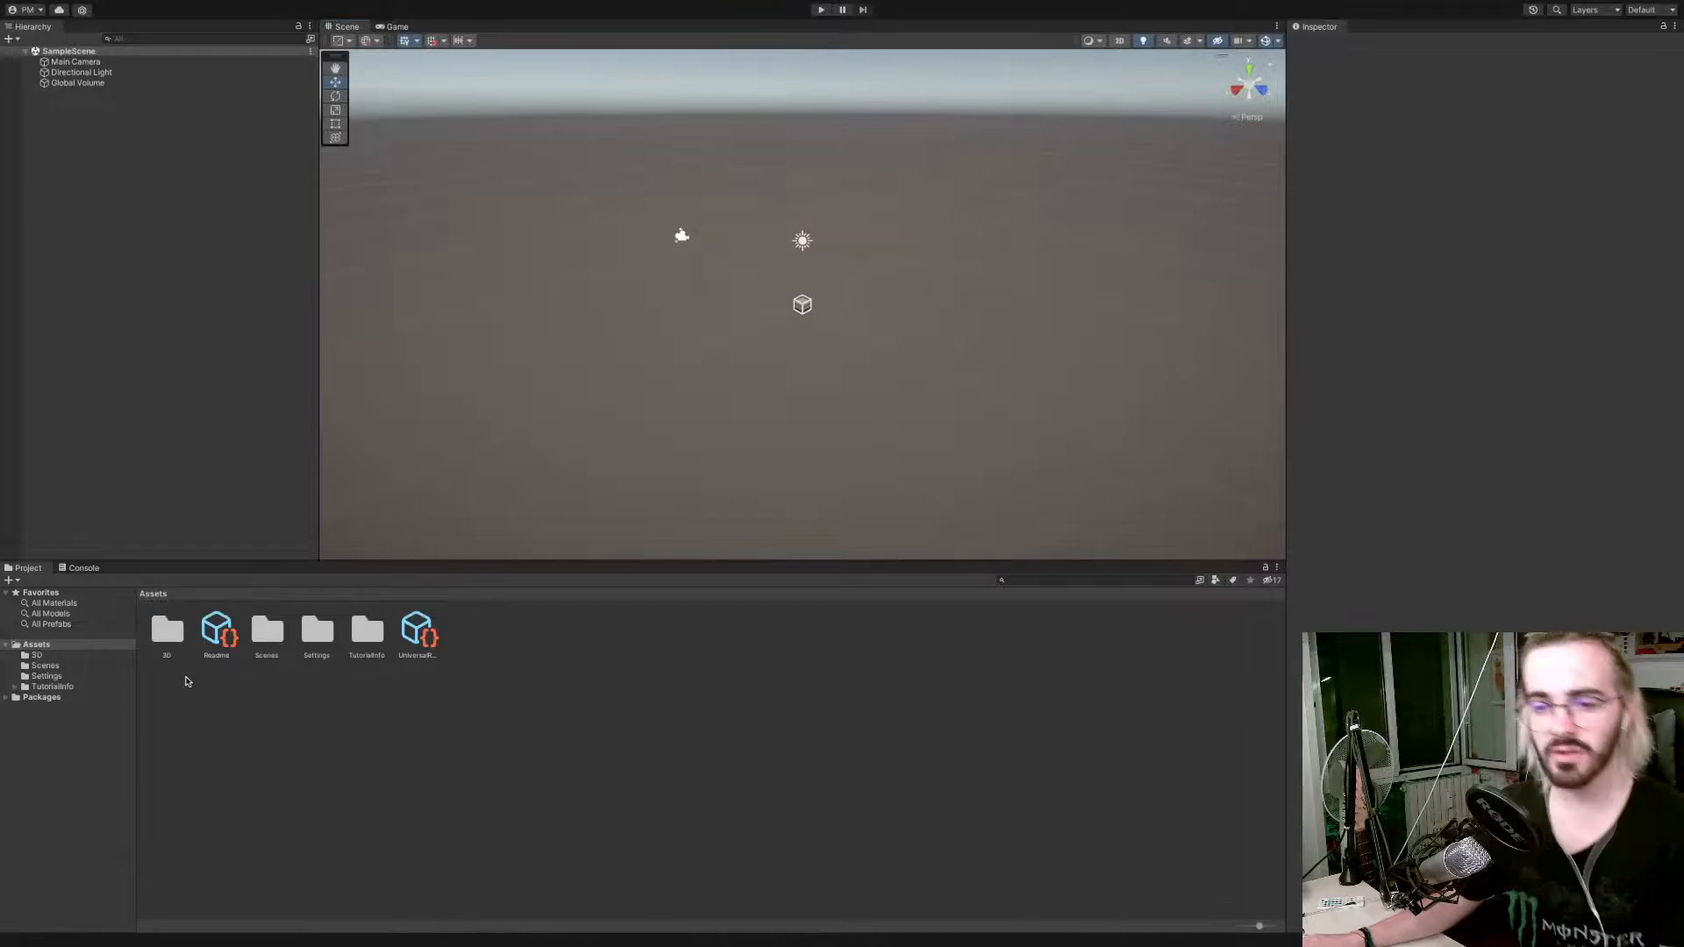
# Switch to Unity and place the cylinder model from the 3D assets folder into the sample scene.
pyautogui.doubleClick(176, 639)
pyautogui.click(169, 637)
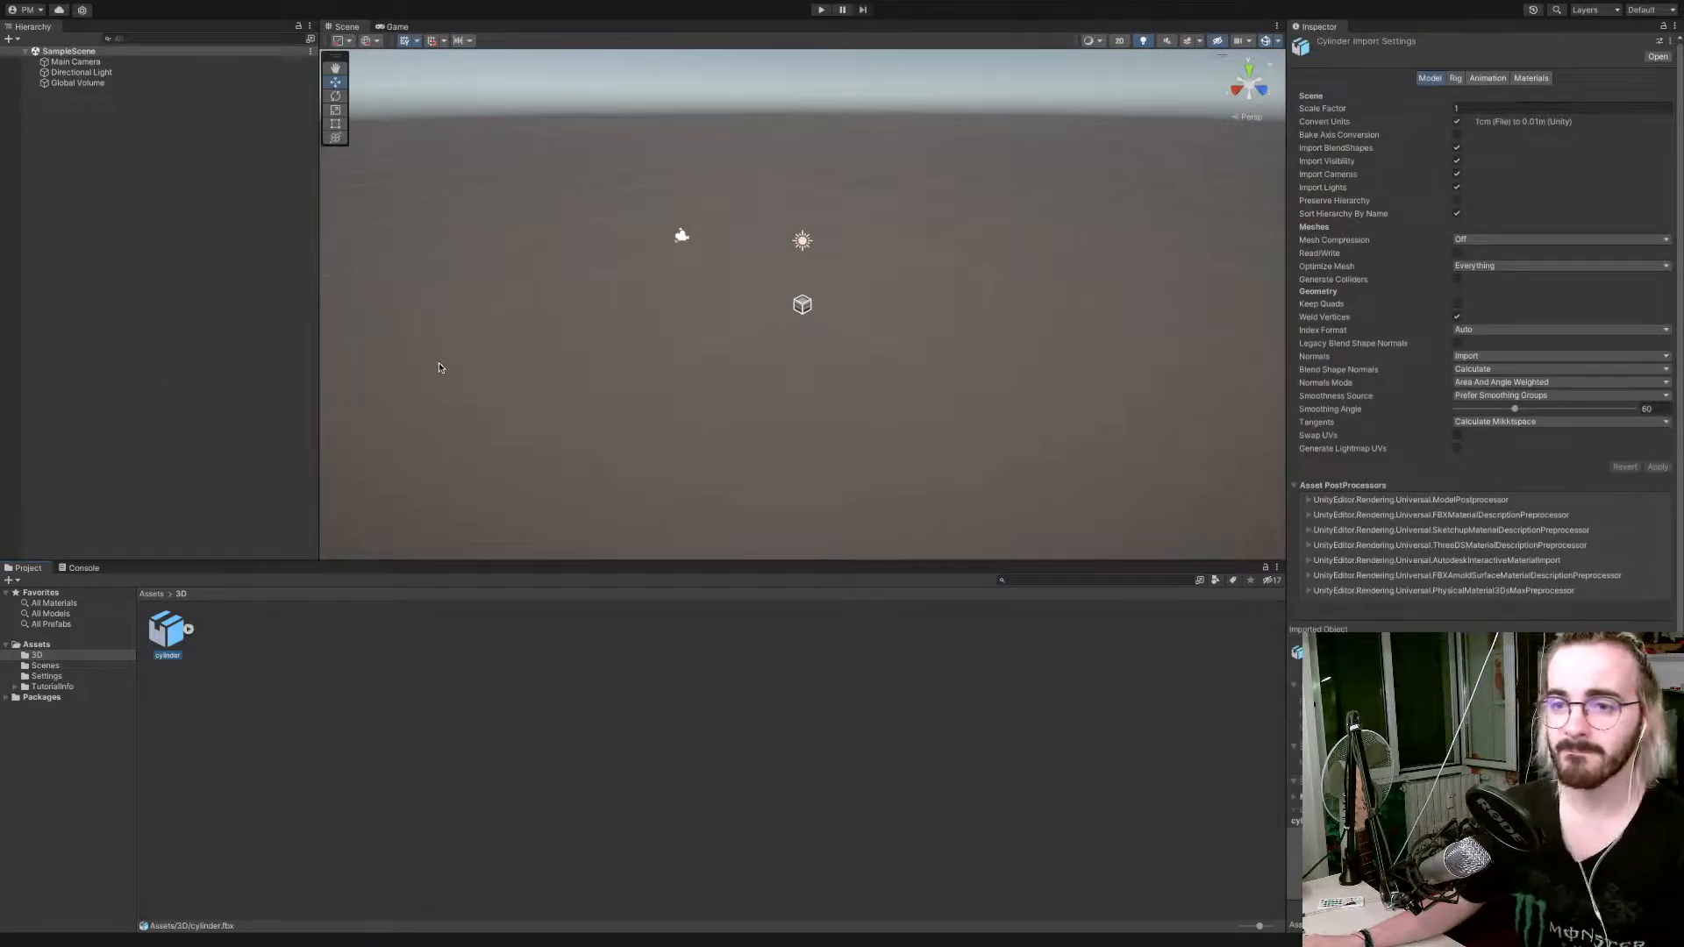
pyautogui.moveTo(175, 628); pyautogui.dragTo(173, 466)
pyautogui.scroll(3, 875, 219)
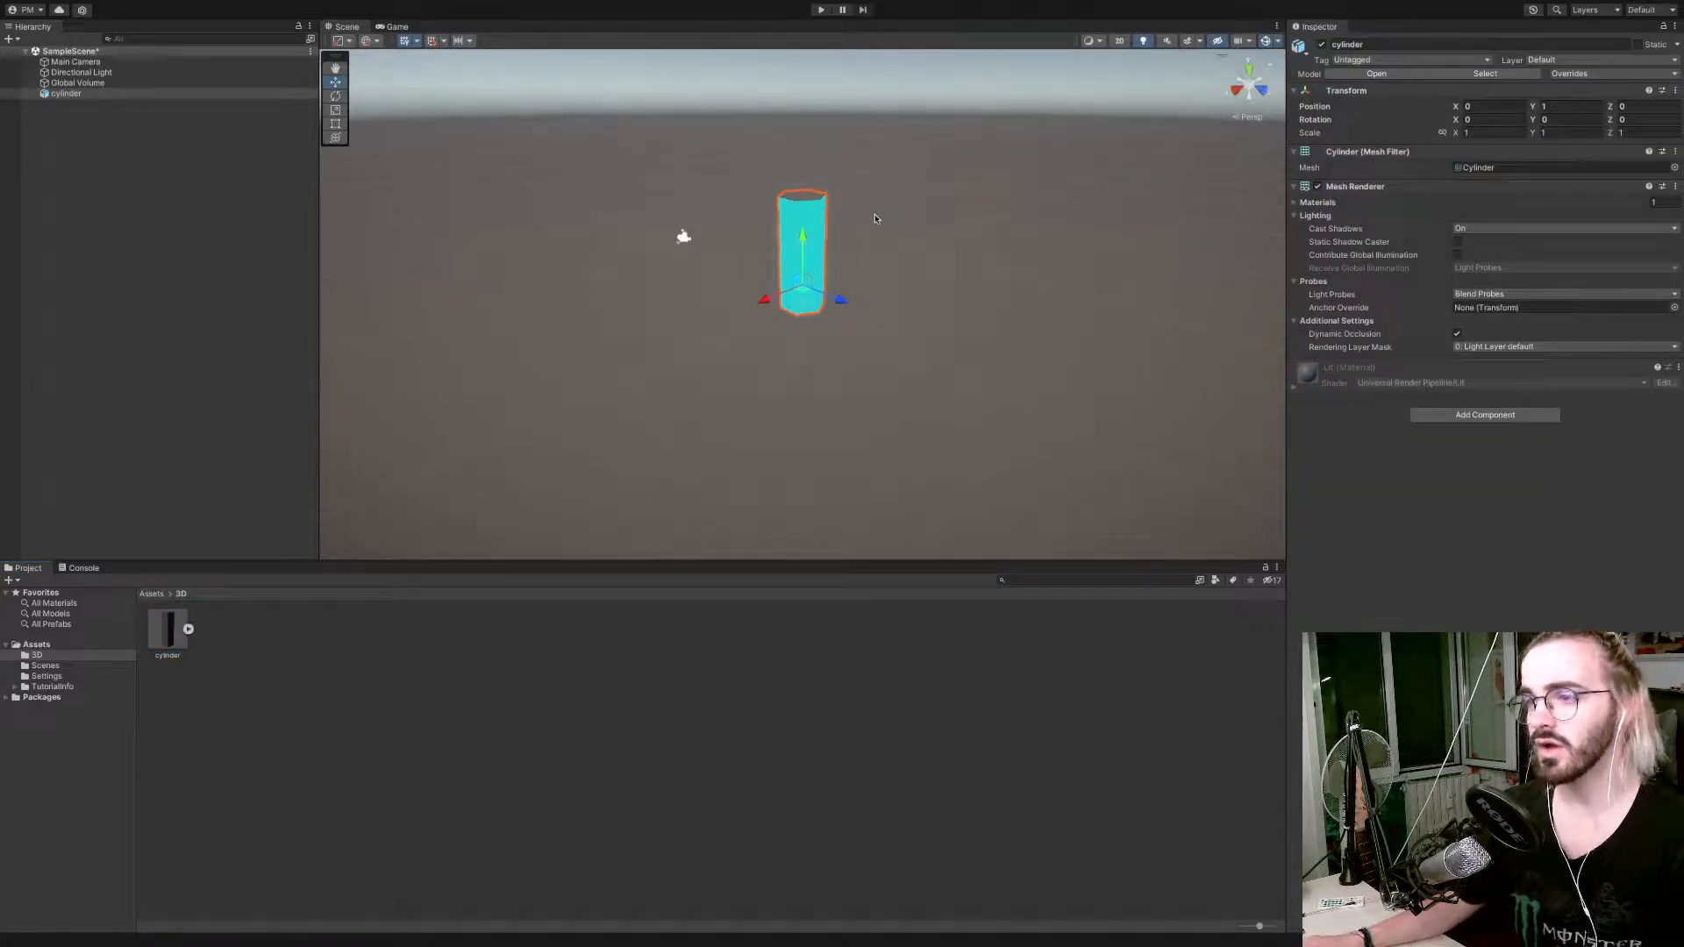
pyautogui.scroll(1, 874, 218)
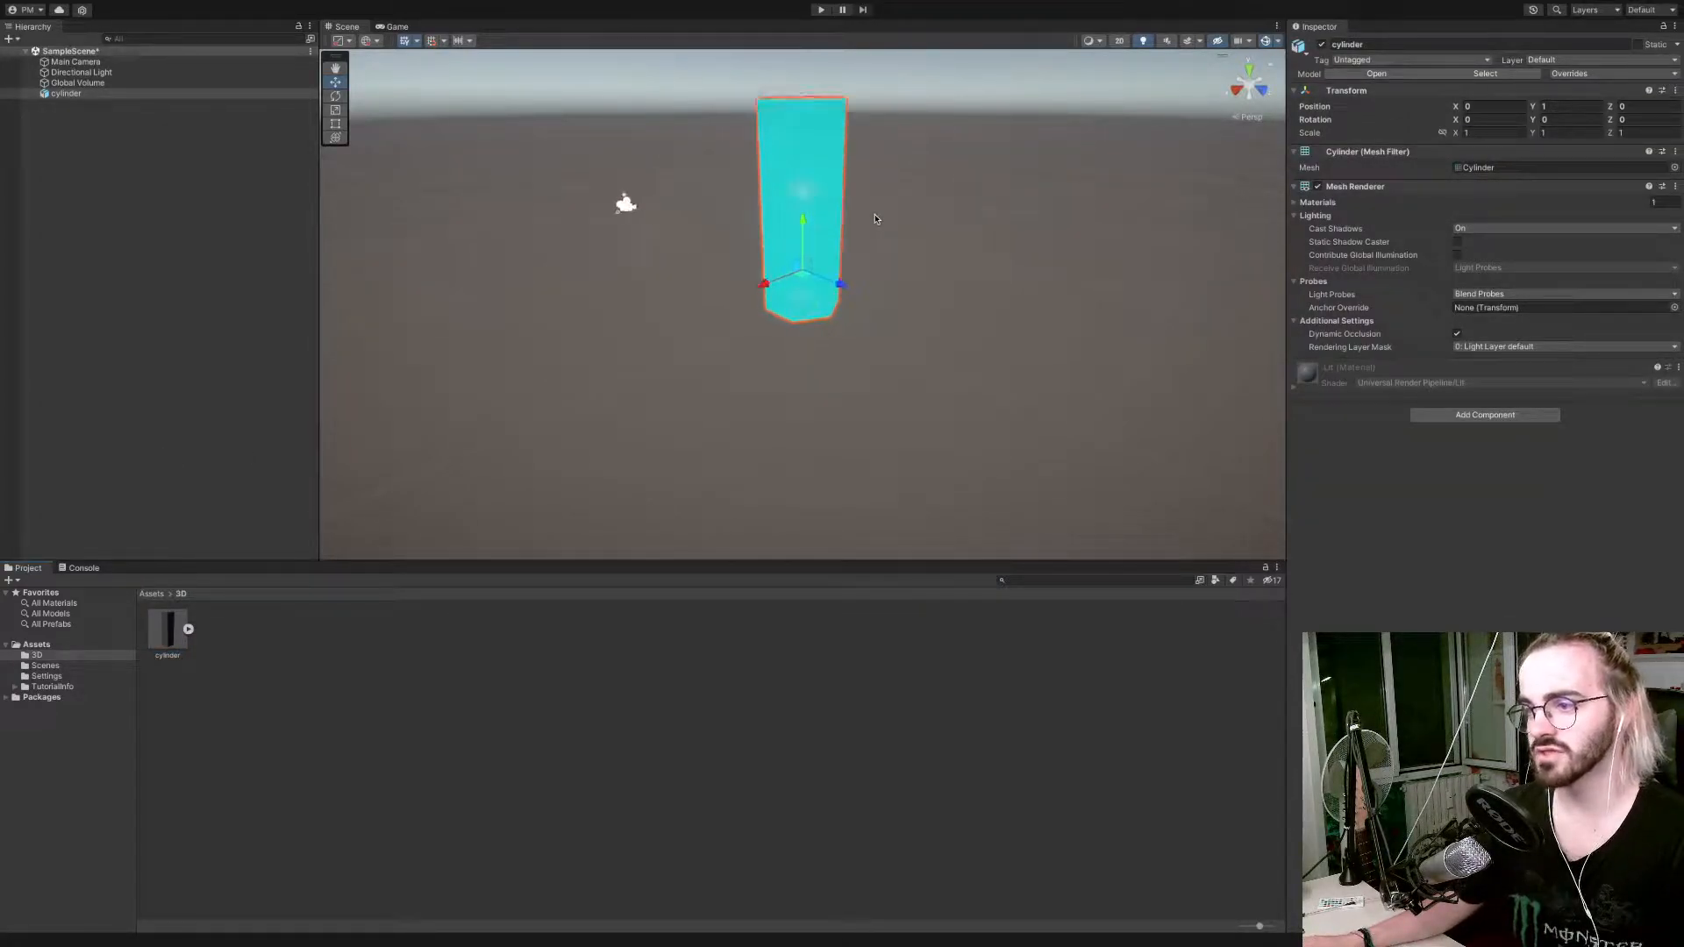
pyautogui.moveTo(875, 218); pyautogui.dragTo(772, 187, button='right')
pyautogui.press('d')
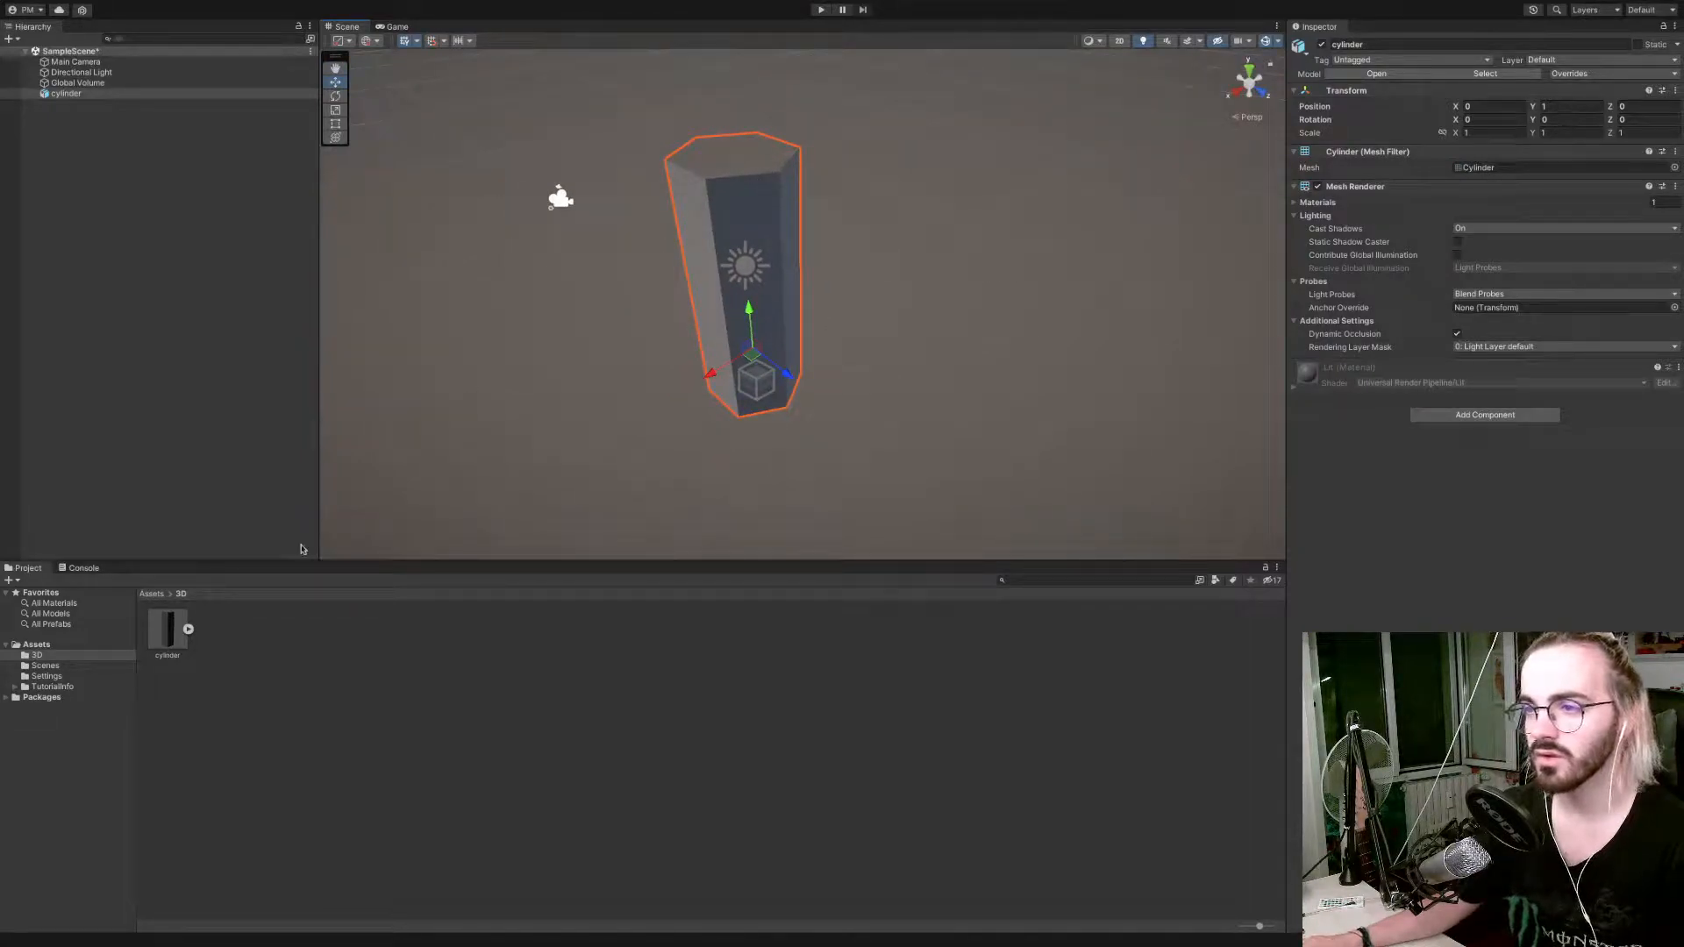
# Create a URP Unlit Shader Graph named Whirlpool in the 3D folder.
pyautogui.click(189, 630)
pyautogui.click(188, 629)
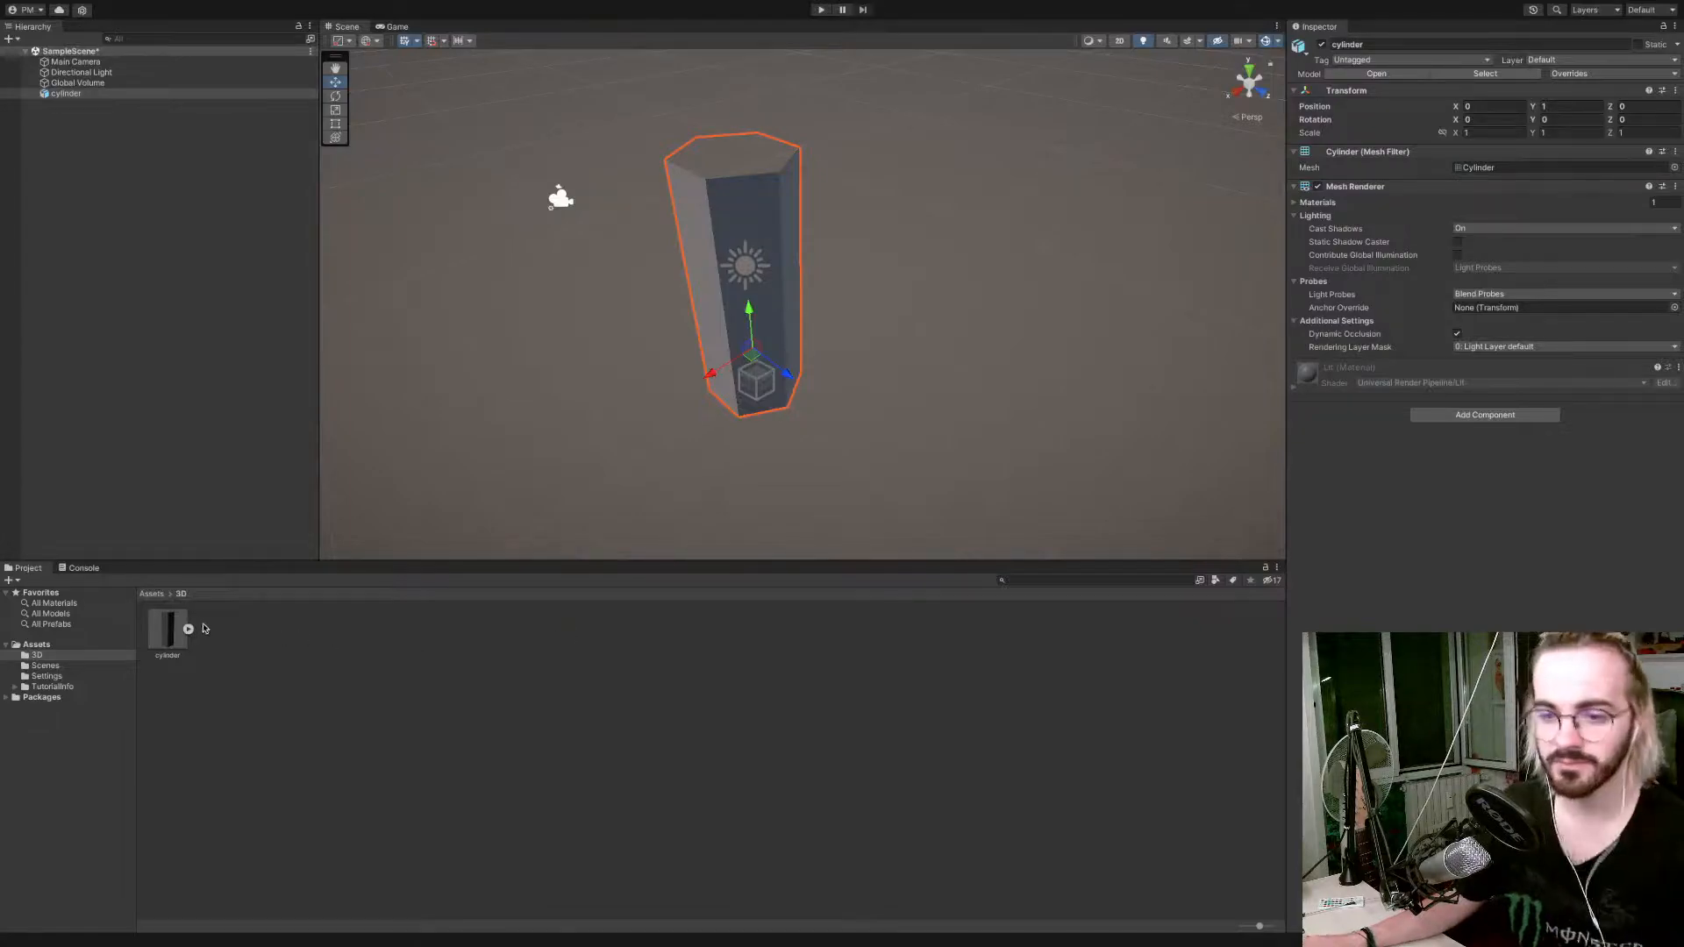
pyautogui.click(211, 627)
pyautogui.rightClick(376, 639)
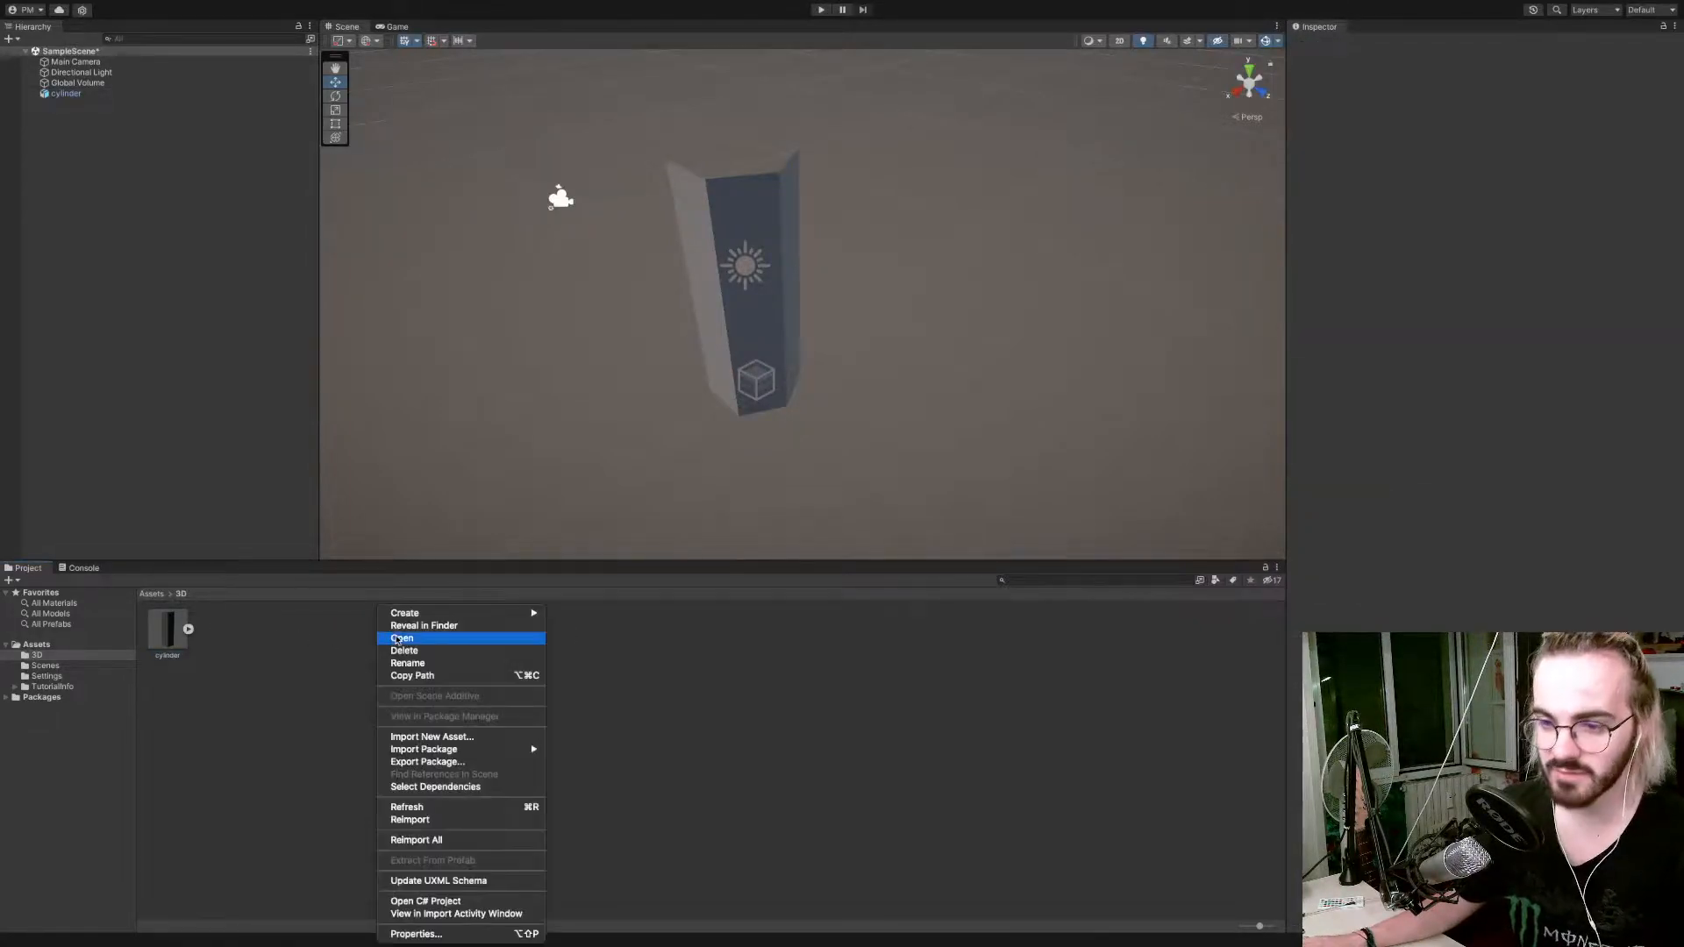
pyautogui.moveTo(417, 613)
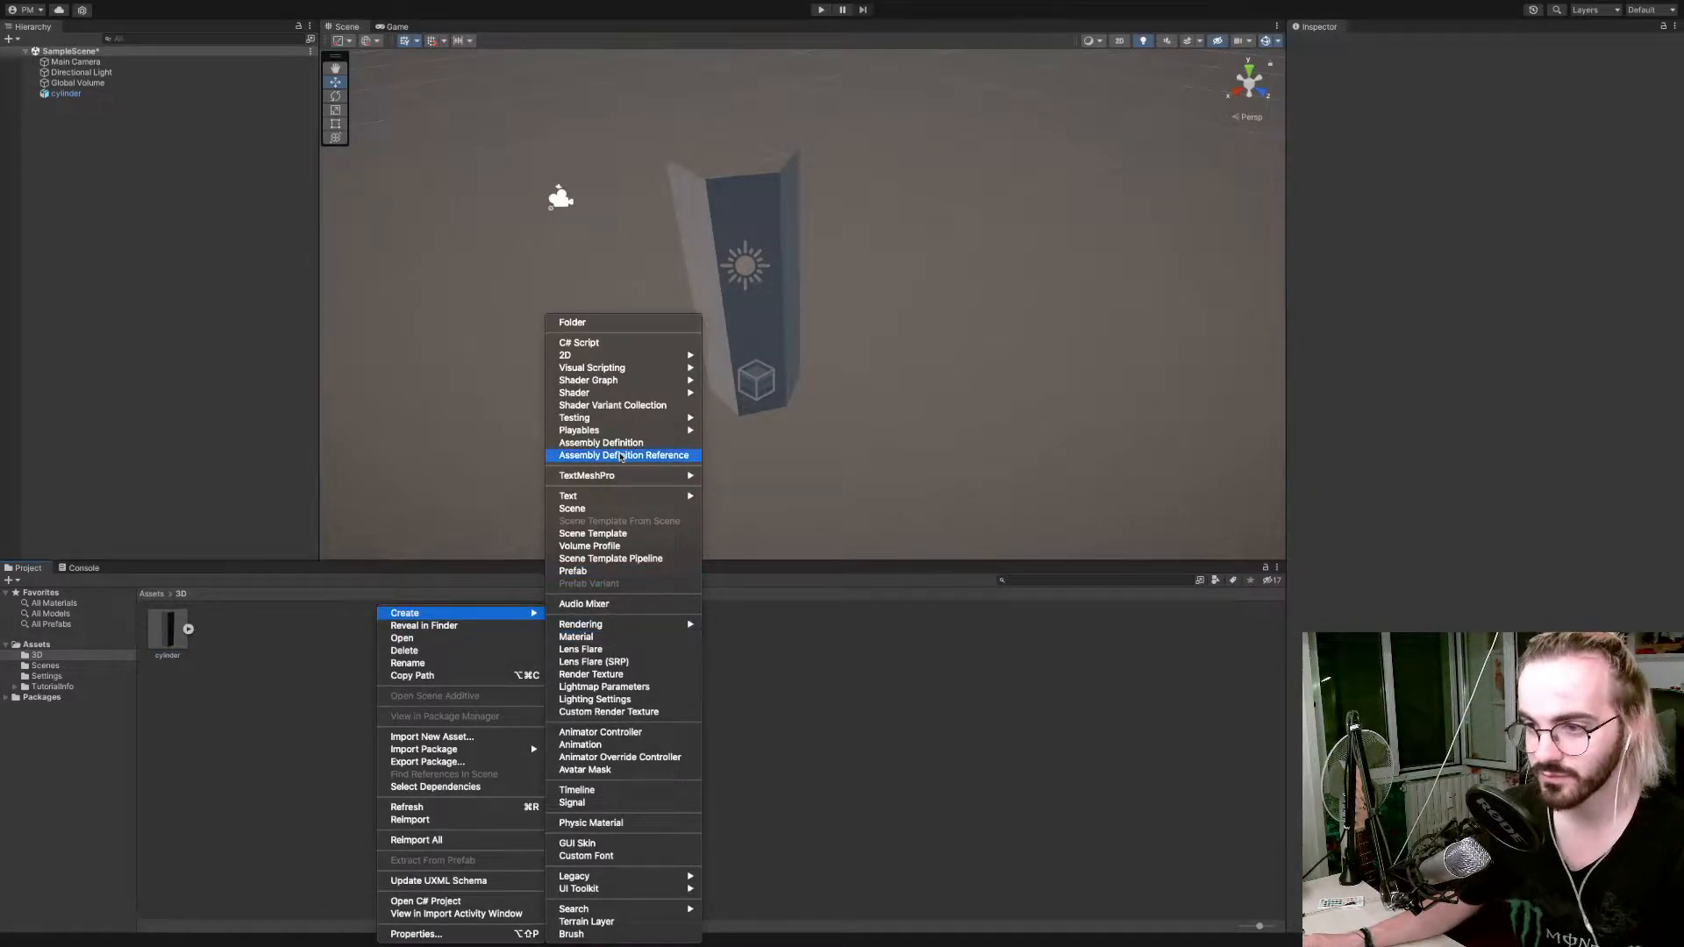
pyautogui.moveTo(645, 385)
pyautogui.moveTo(776, 386)
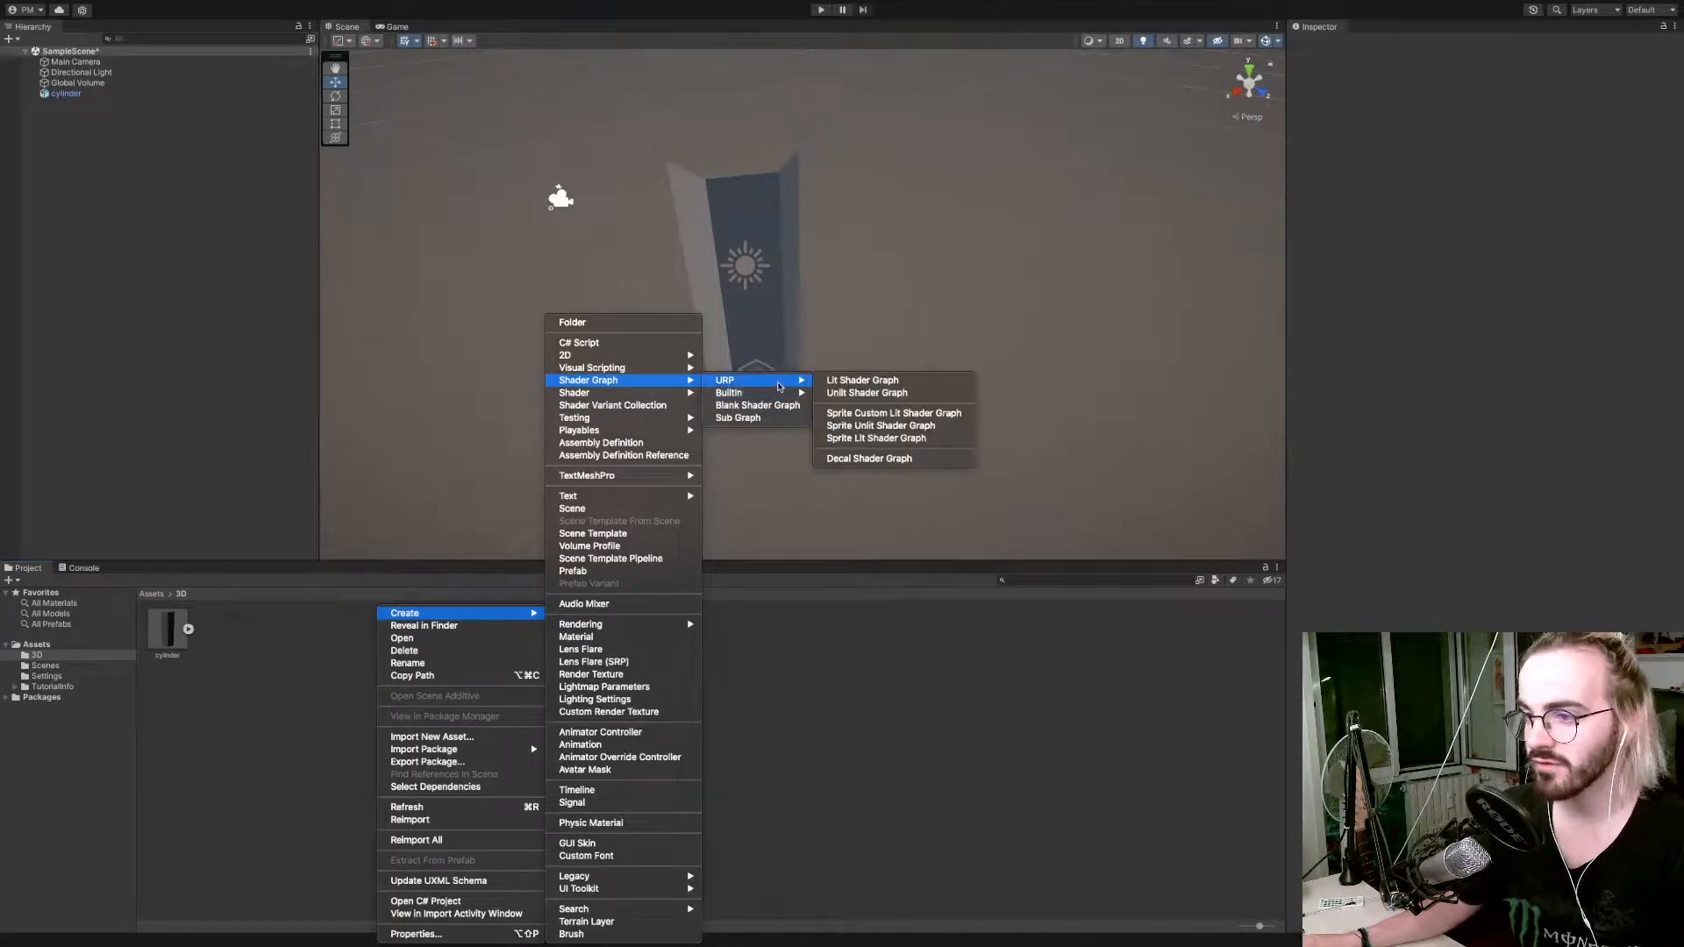
pyautogui.click(872, 394)
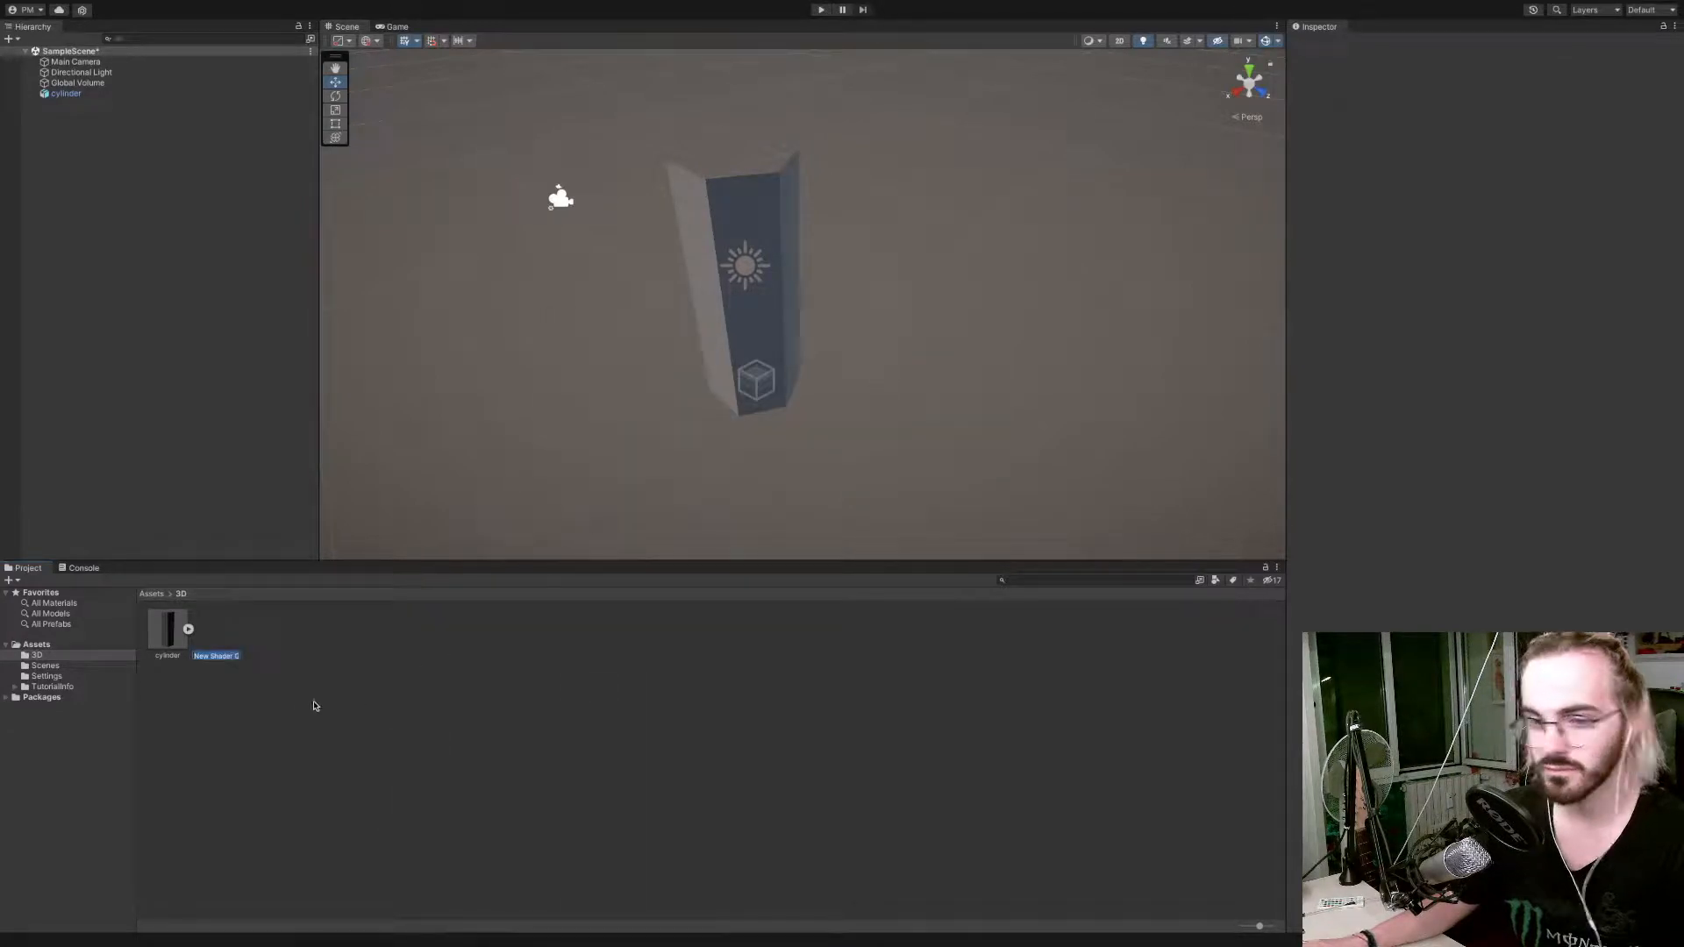
pyautogui.write('Whirlpool')
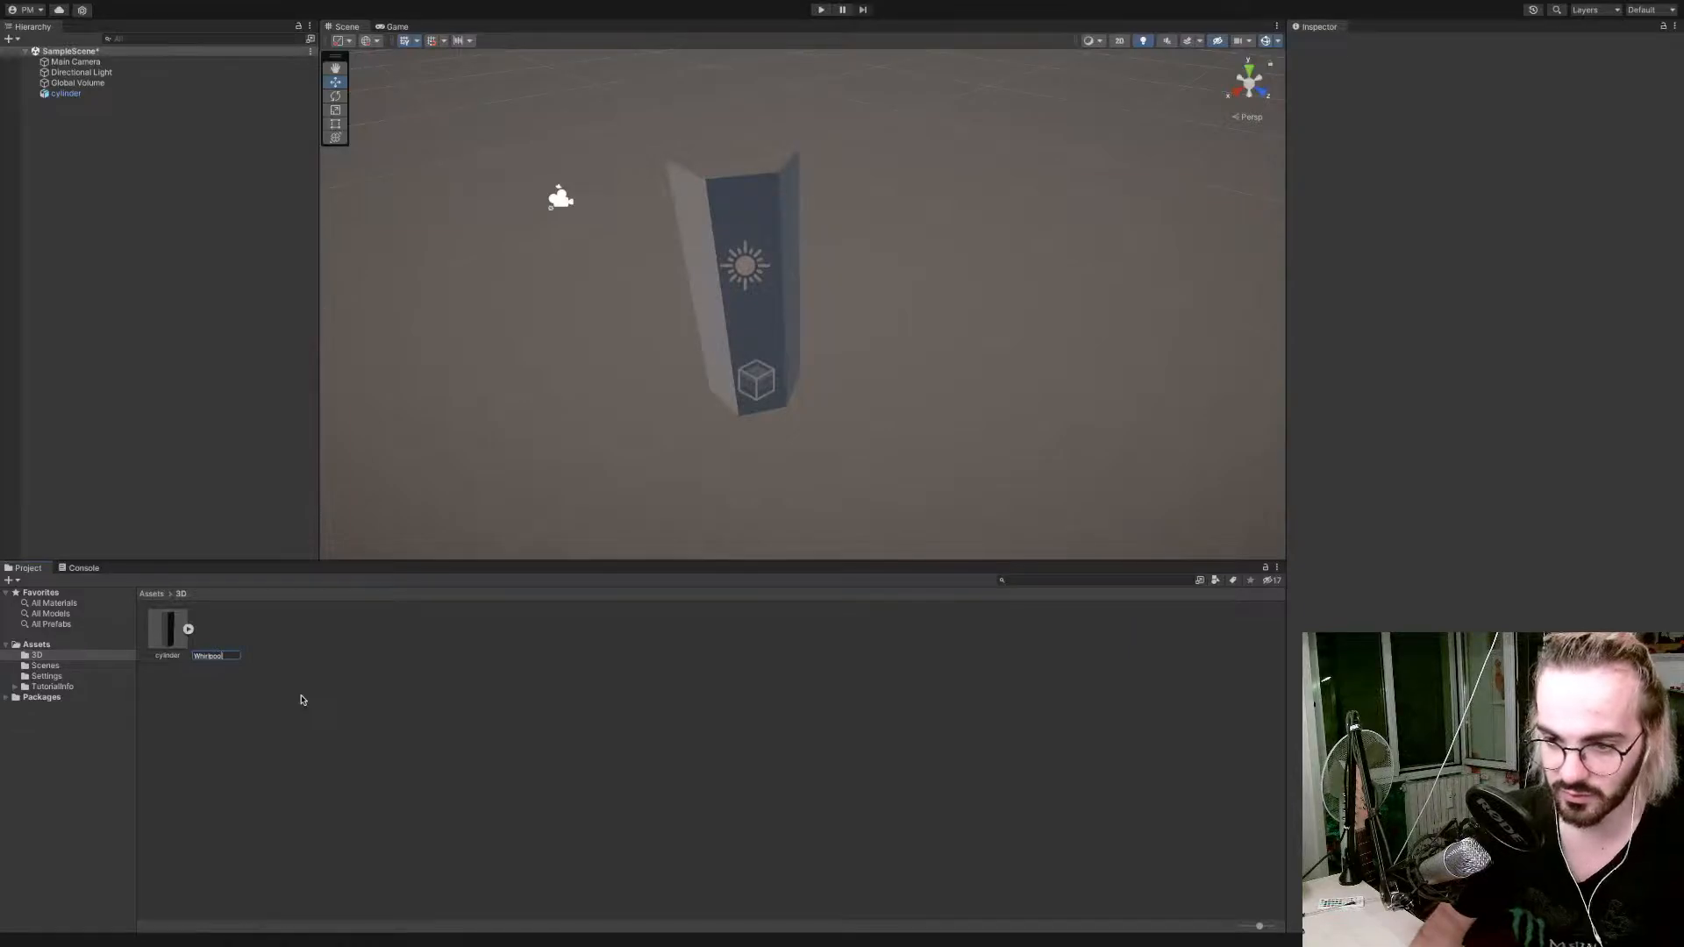
pyautogui.press('Return')
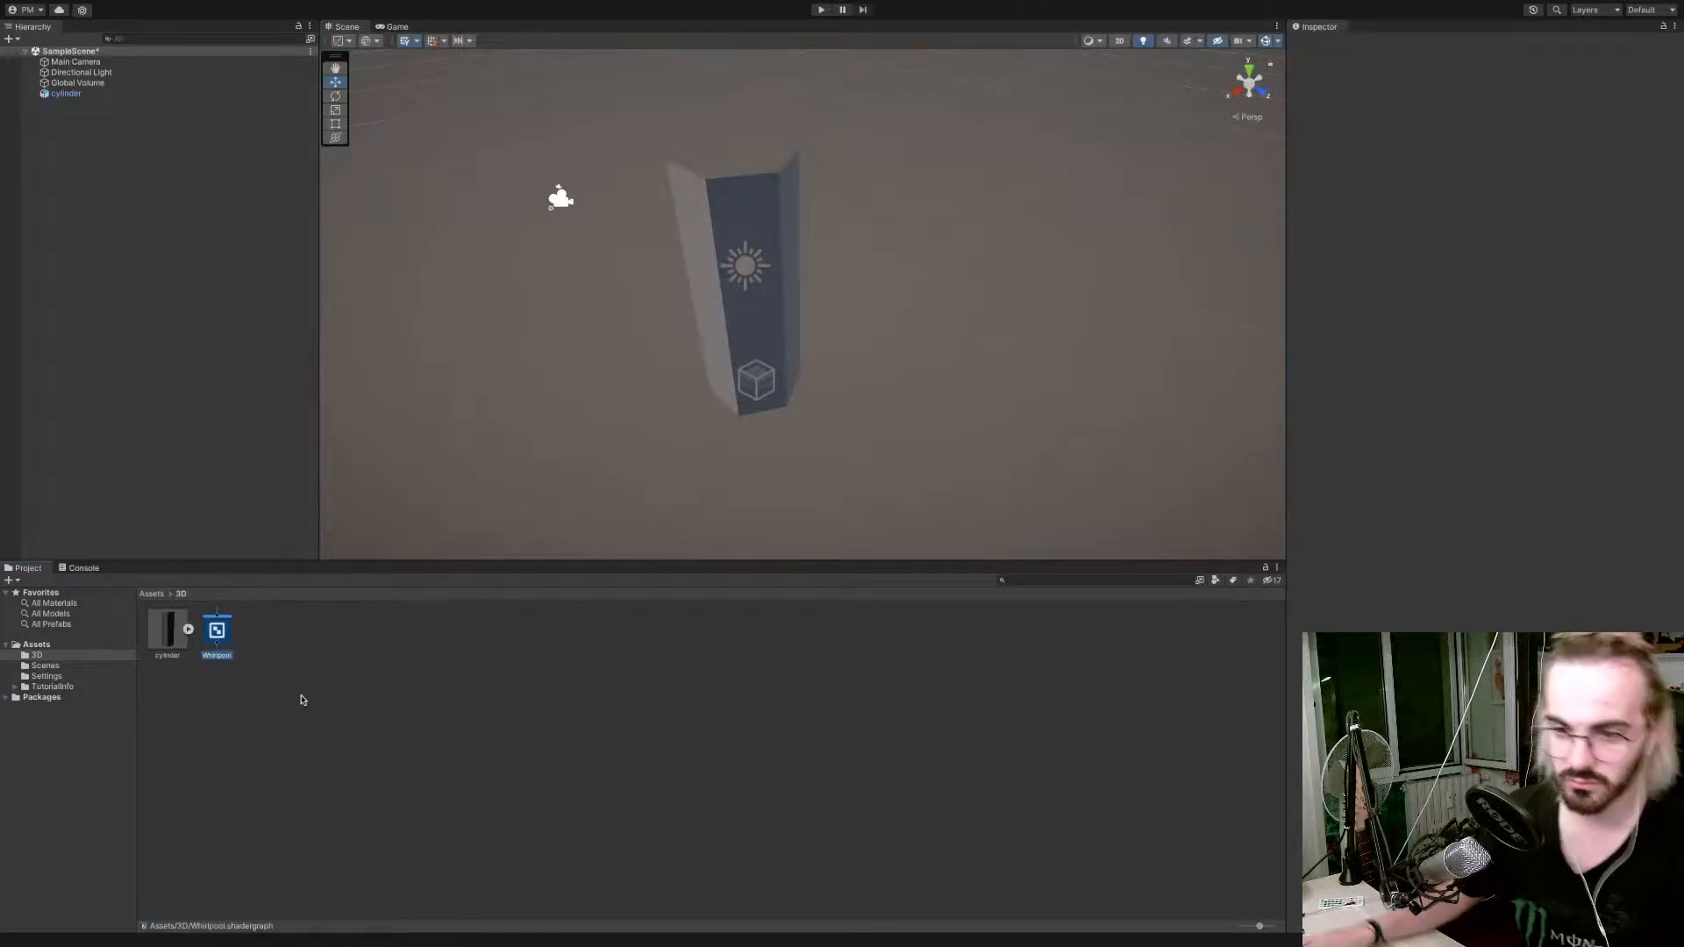
# Open the Whirlpool shader graph and dock it beside the Scene view, giving the graph most of the width.
pyautogui.click(225, 632)
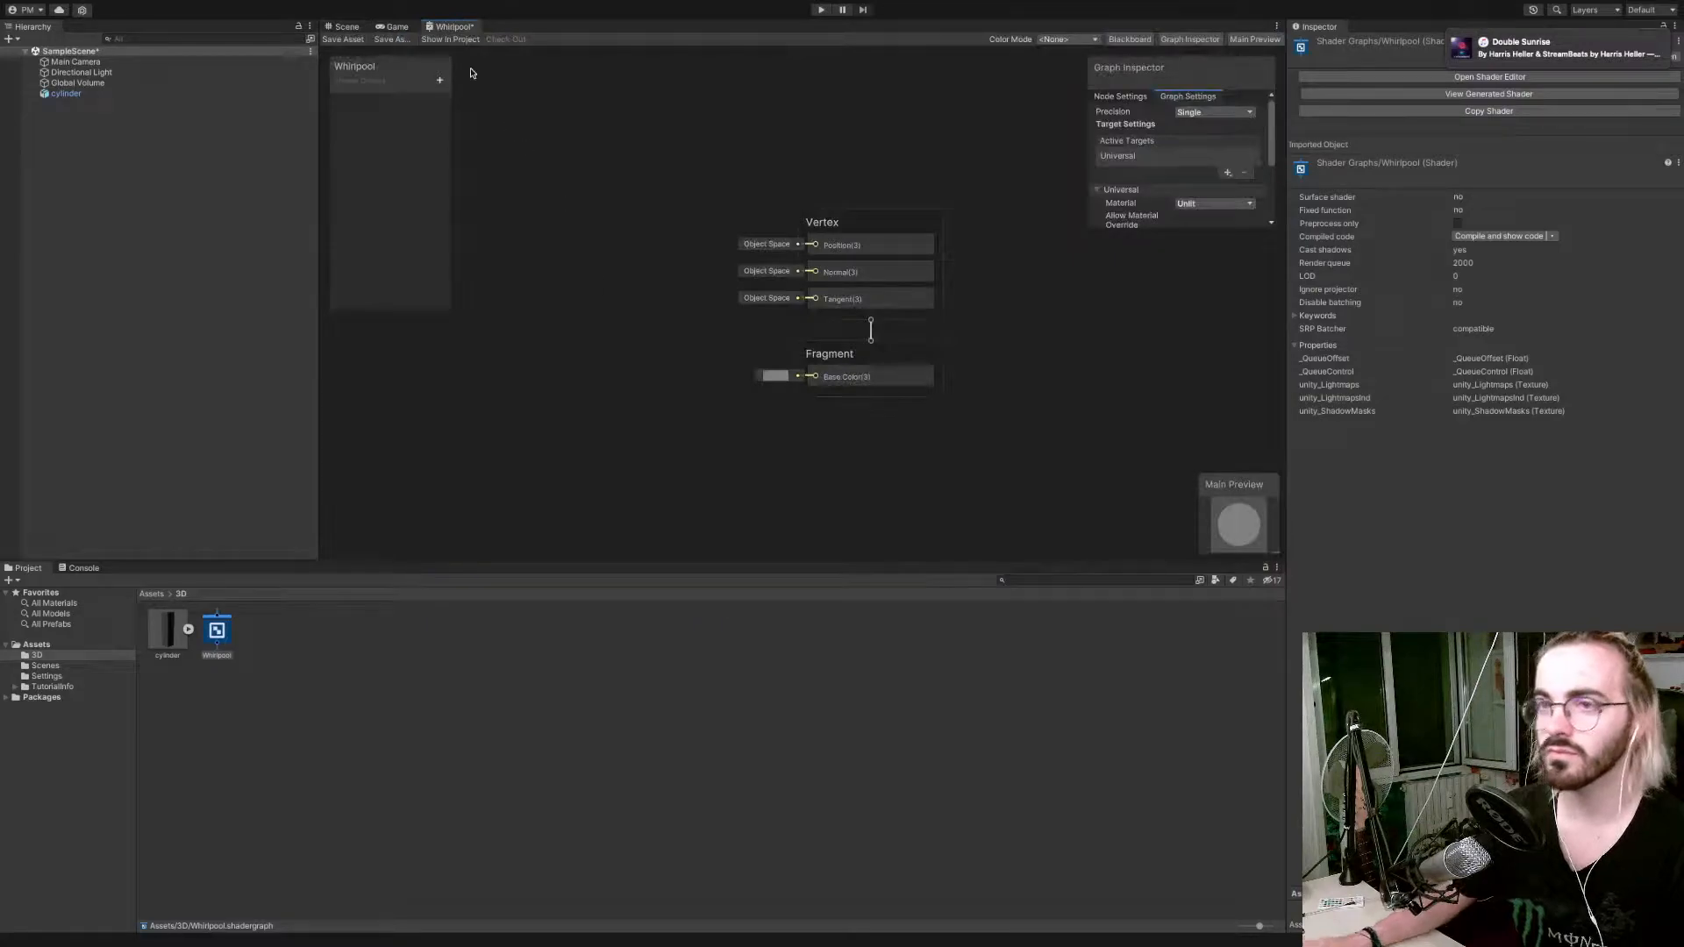
pyautogui.moveTo(454, 26); pyautogui.dragTo(1141, 290)
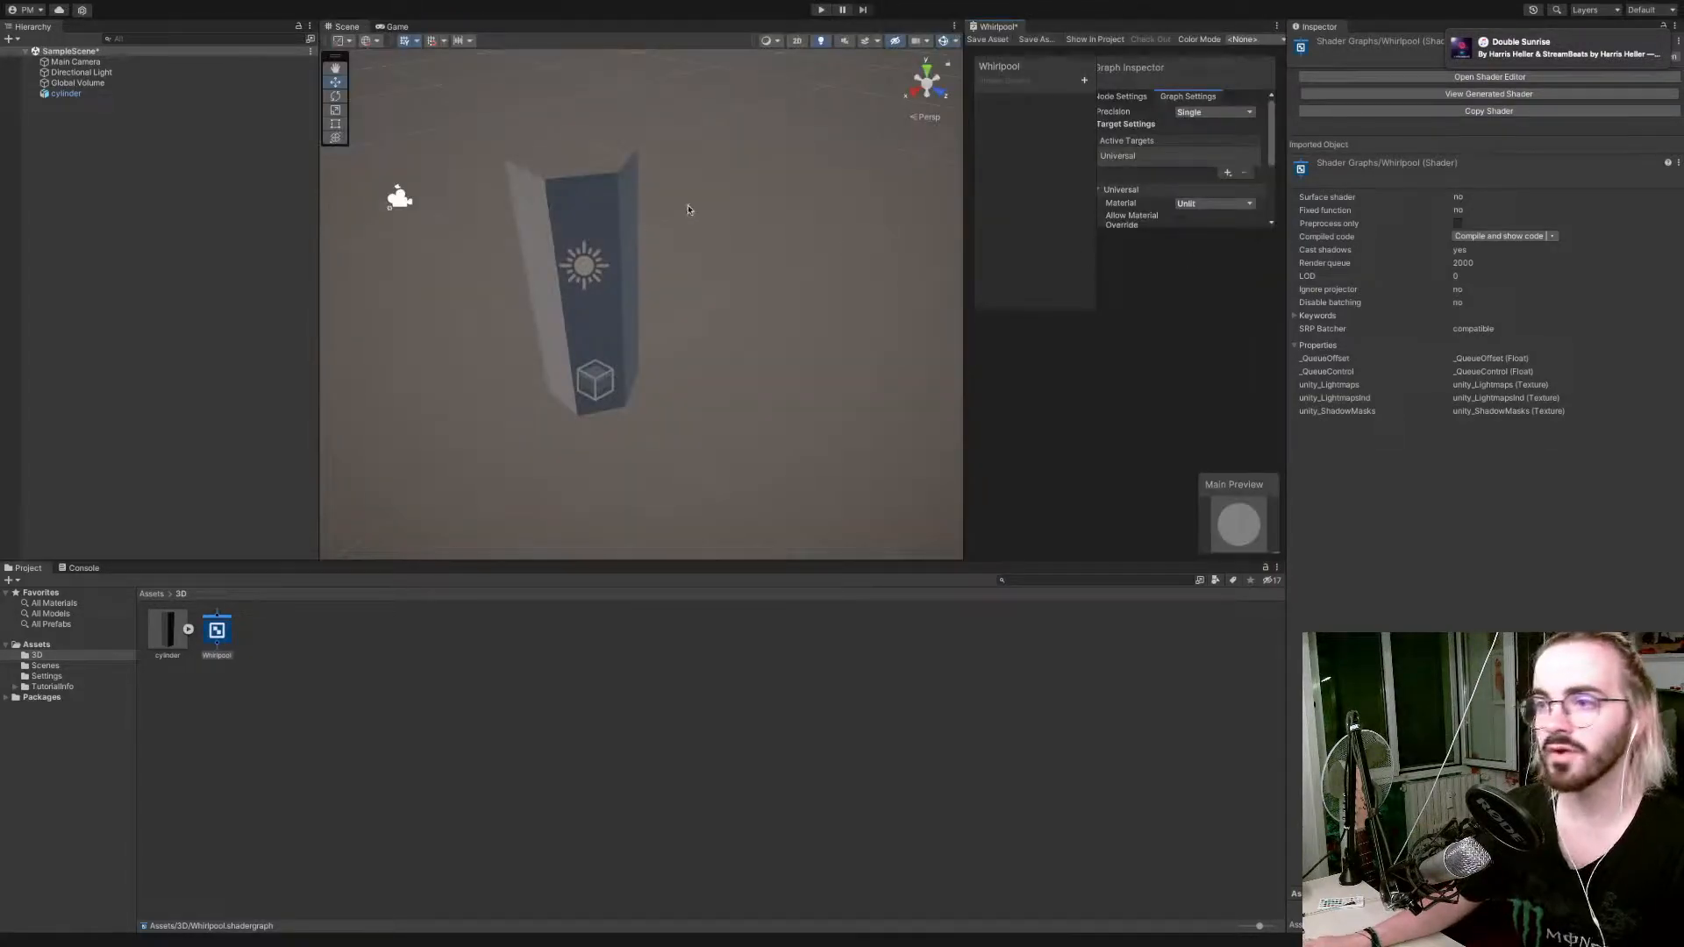
pyautogui.moveTo(962, 263); pyautogui.dragTo(555, 261)
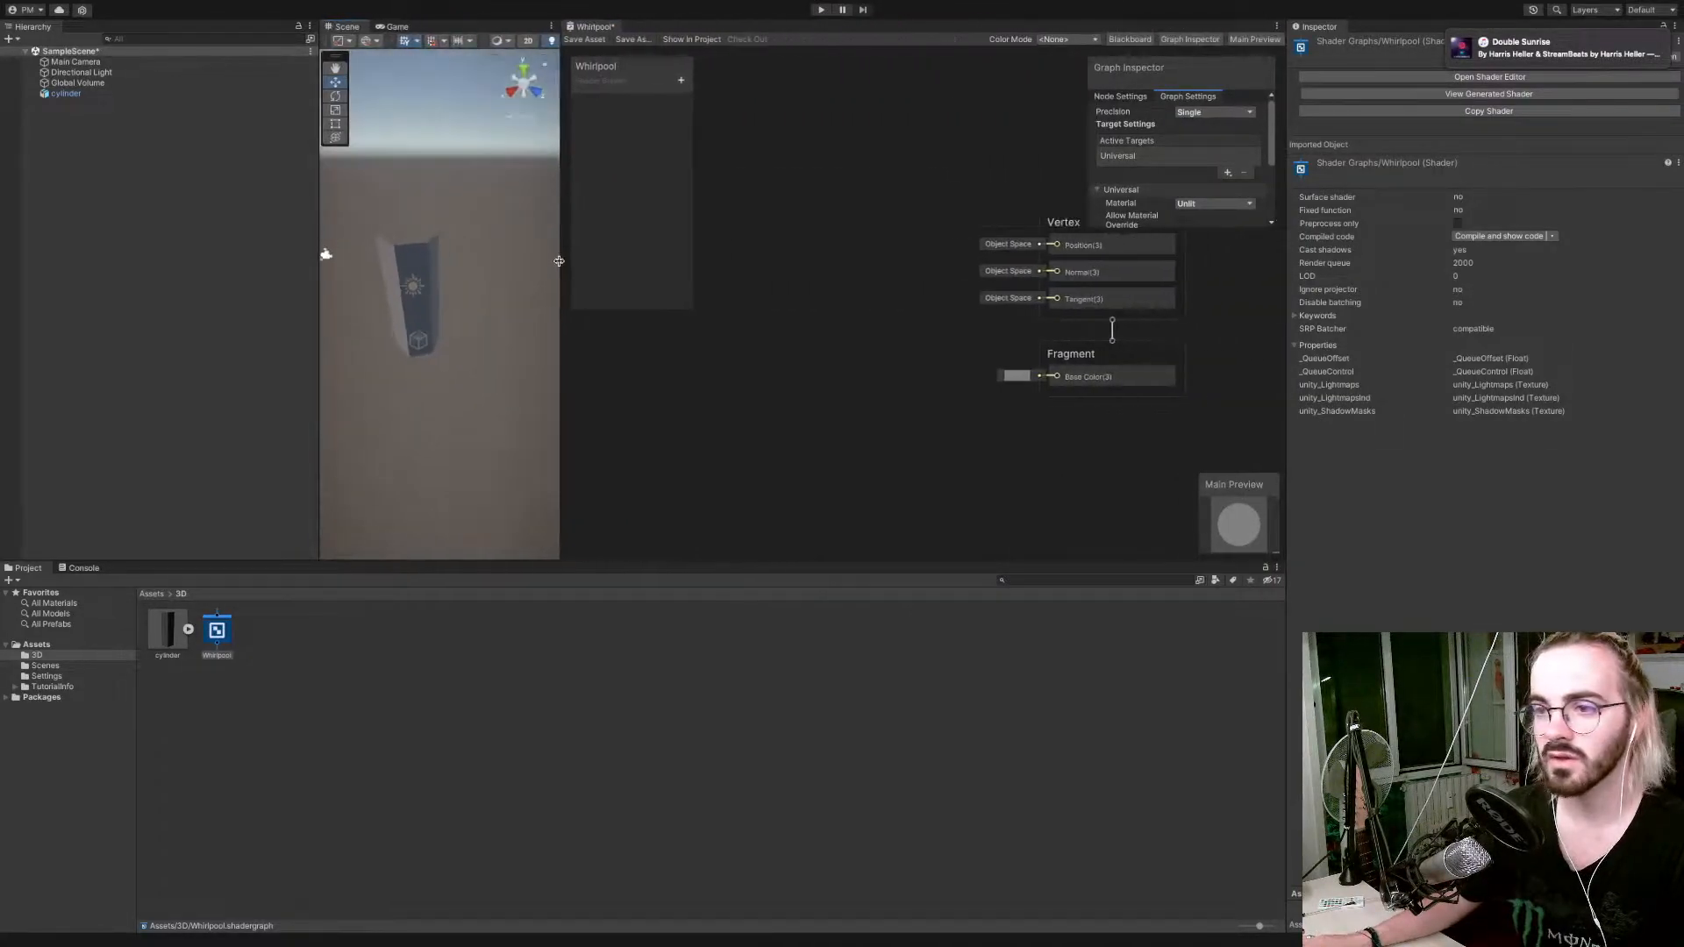
pyautogui.scroll(3, 409, 294)
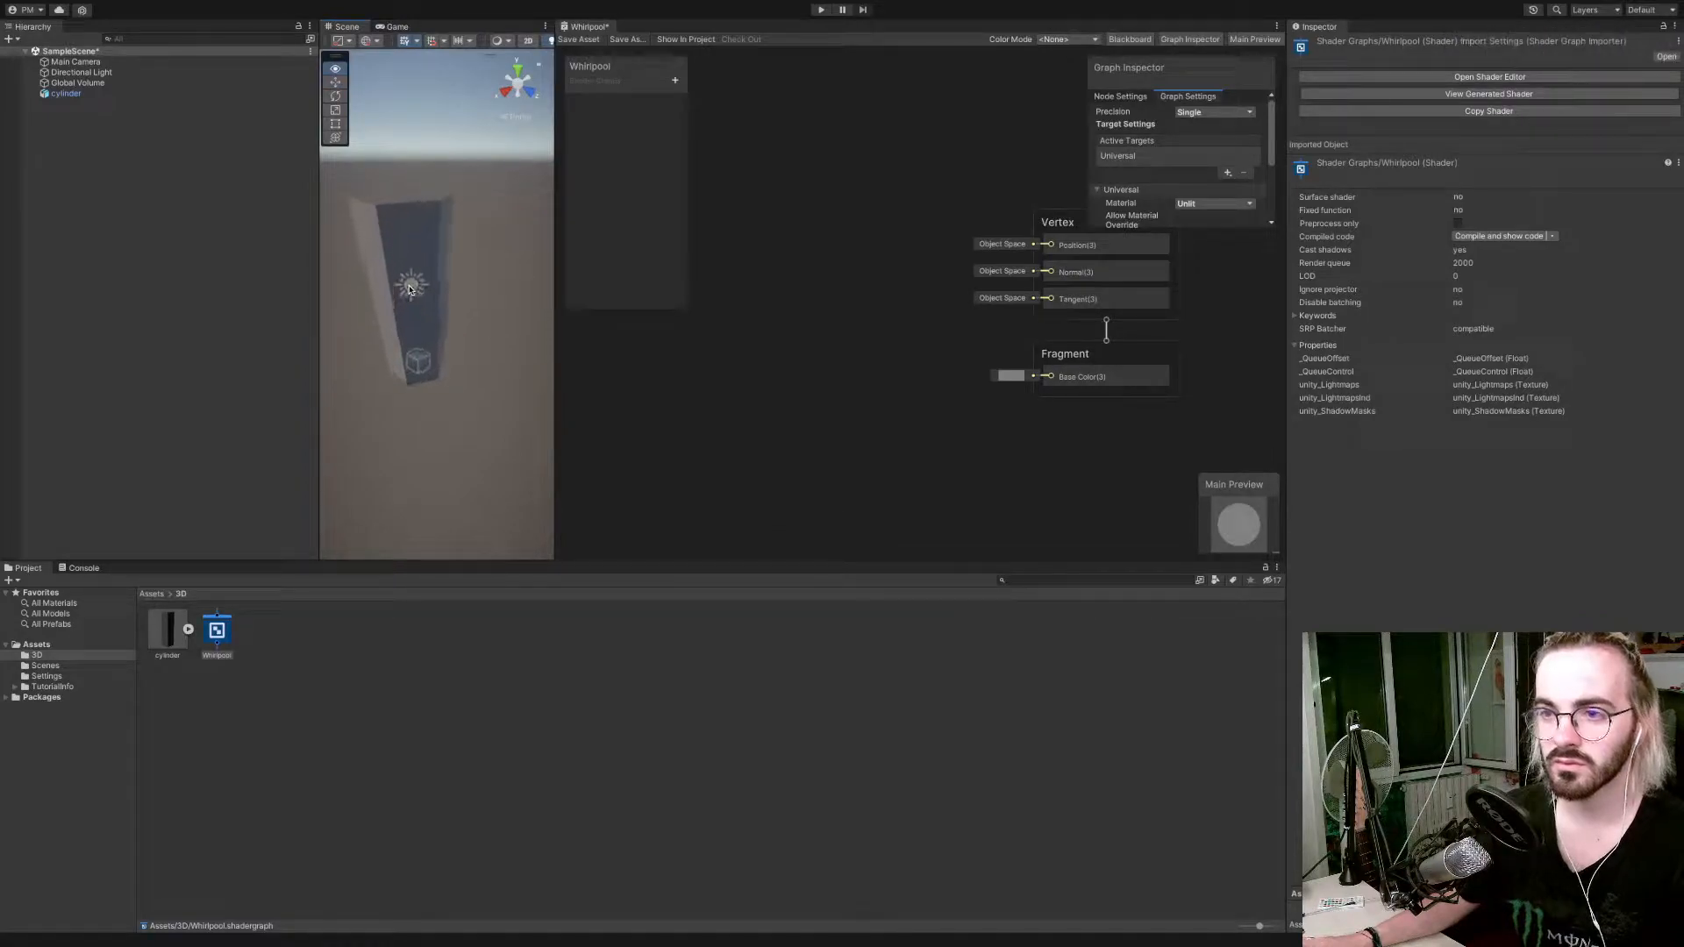
pyautogui.press('a')
pyautogui.moveTo(409, 294); pyautogui.dragTo(454, 272, button='right')
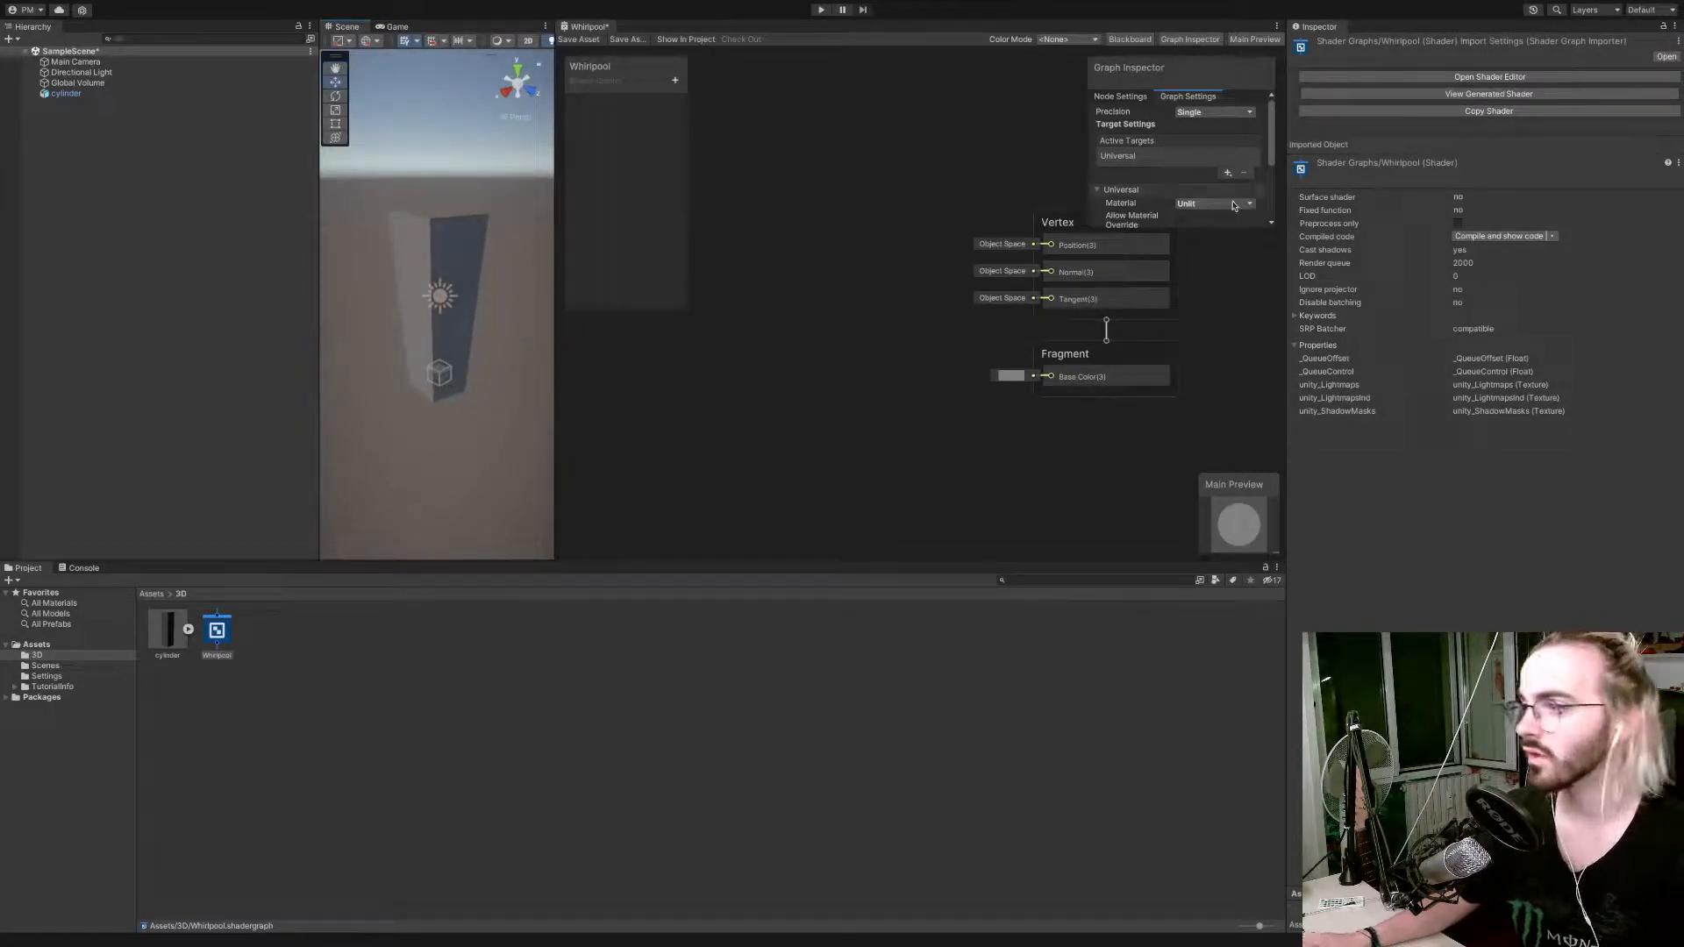
pyautogui.click(1226, 174)
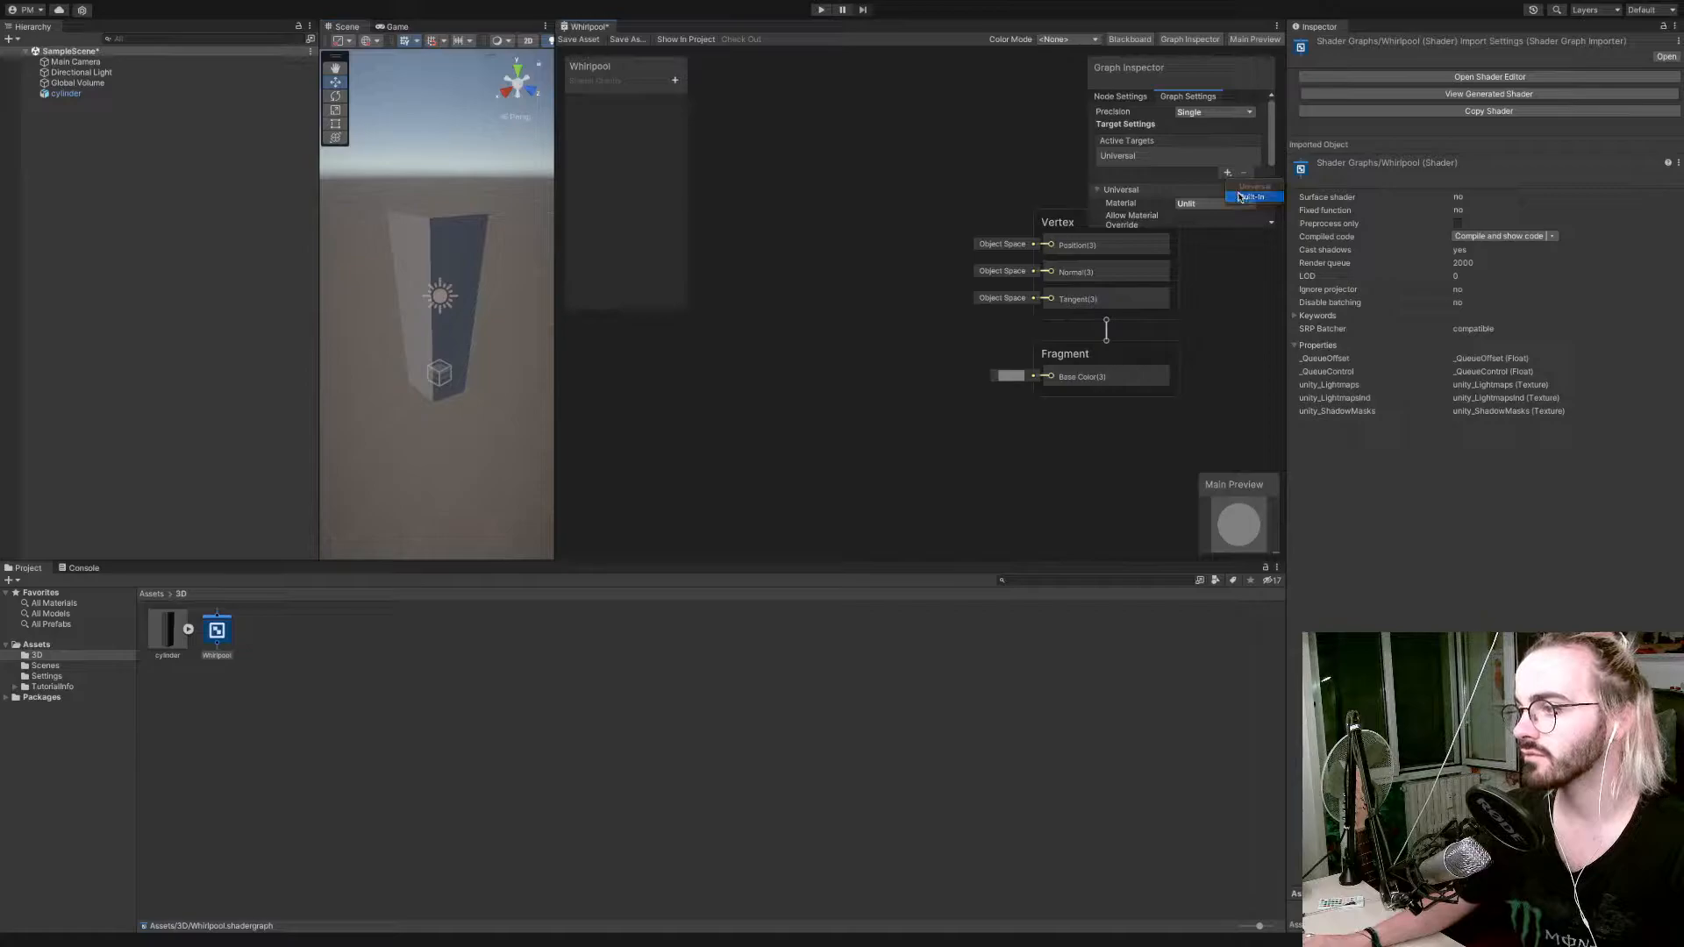
pyautogui.click(1242, 195)
pyautogui.click(1192, 162)
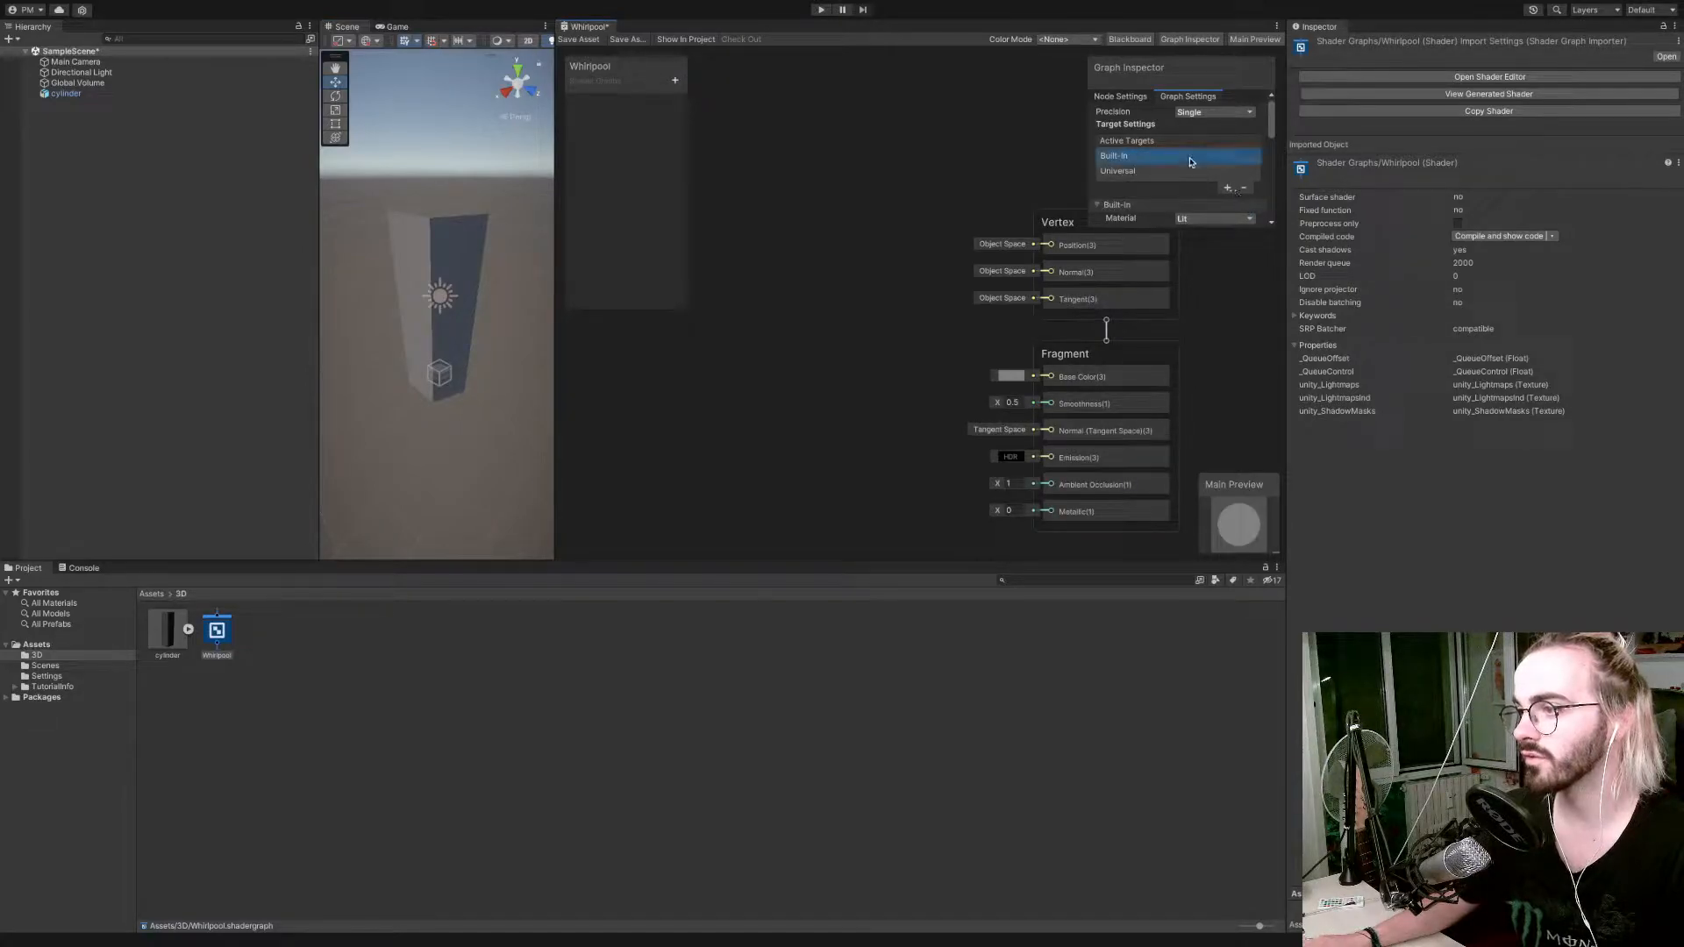
pyautogui.click(1244, 190)
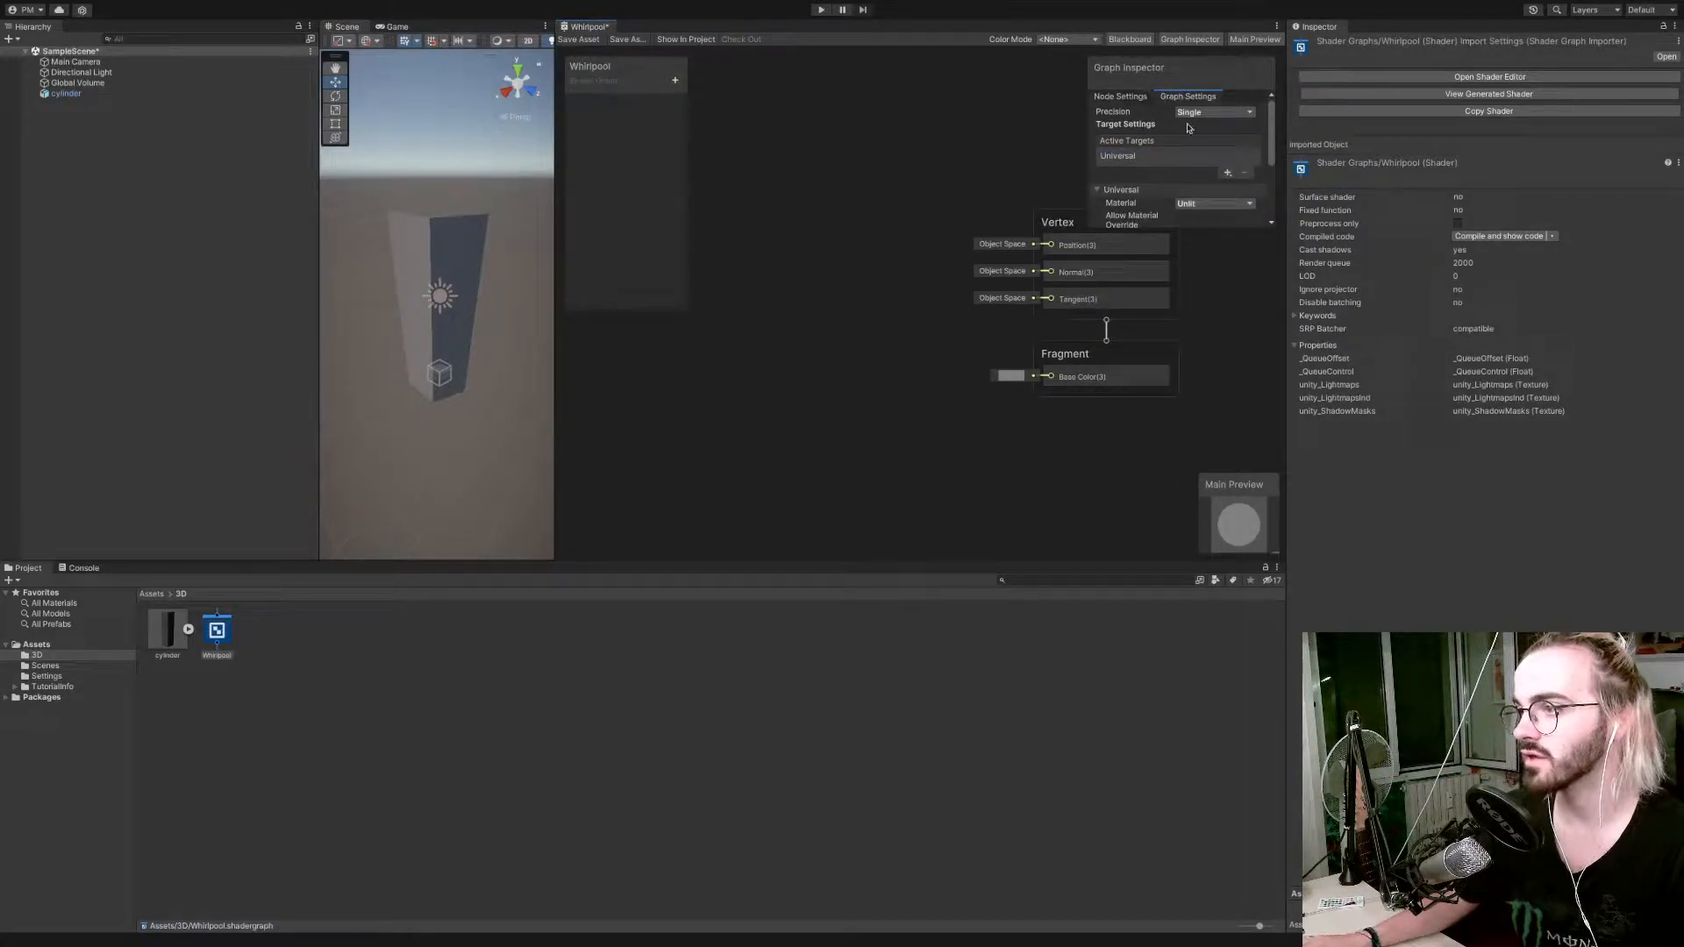
# Enlarge the Graph Inspector, then set the shader's Surface Type to Transparent and Render Face to Both.
pyautogui.moveTo(1254, 230); pyautogui.dragTo(1256, 379)
pyautogui.click(1241, 237)
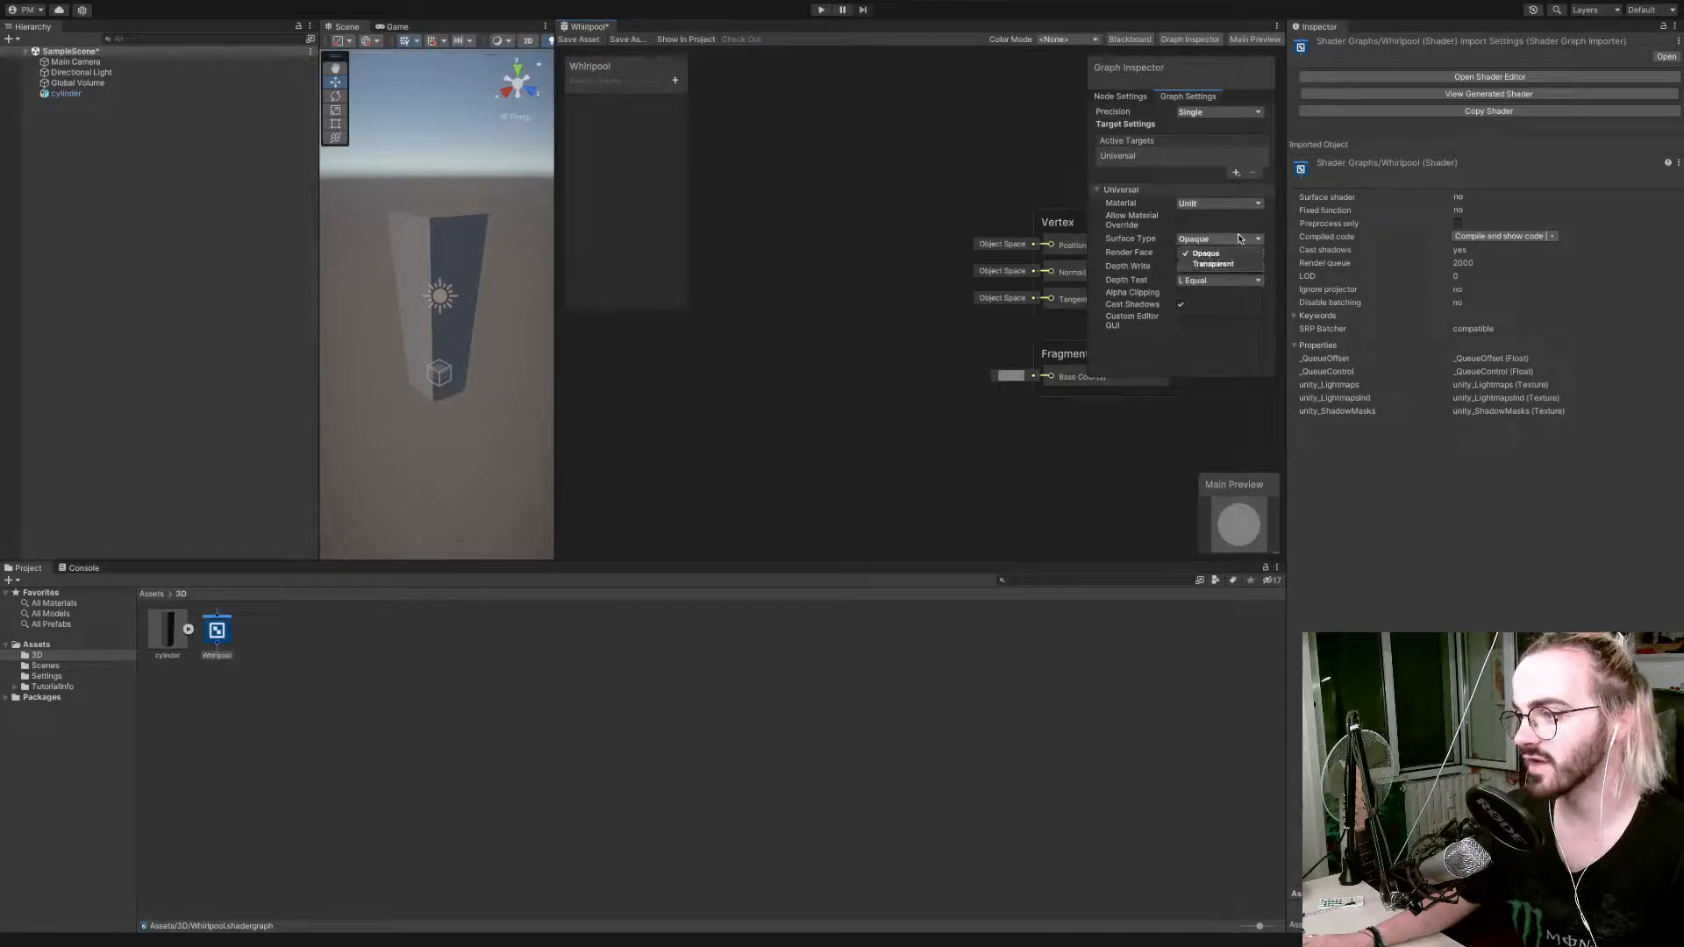
pyautogui.click(1229, 264)
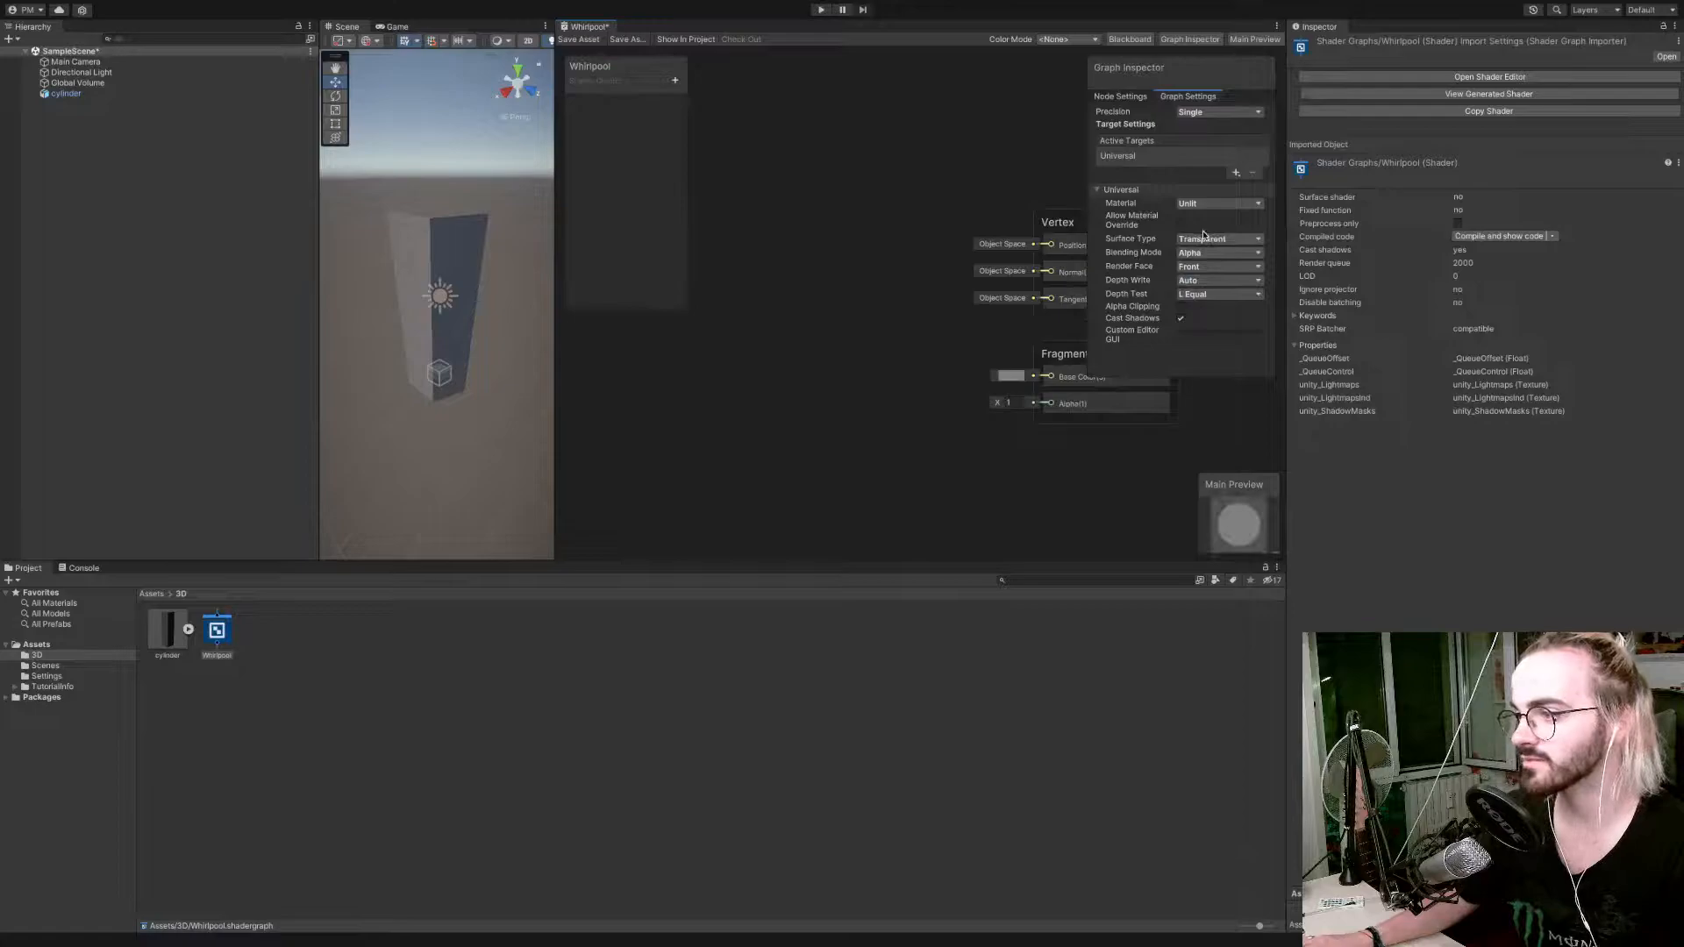
pyautogui.click(1215, 268)
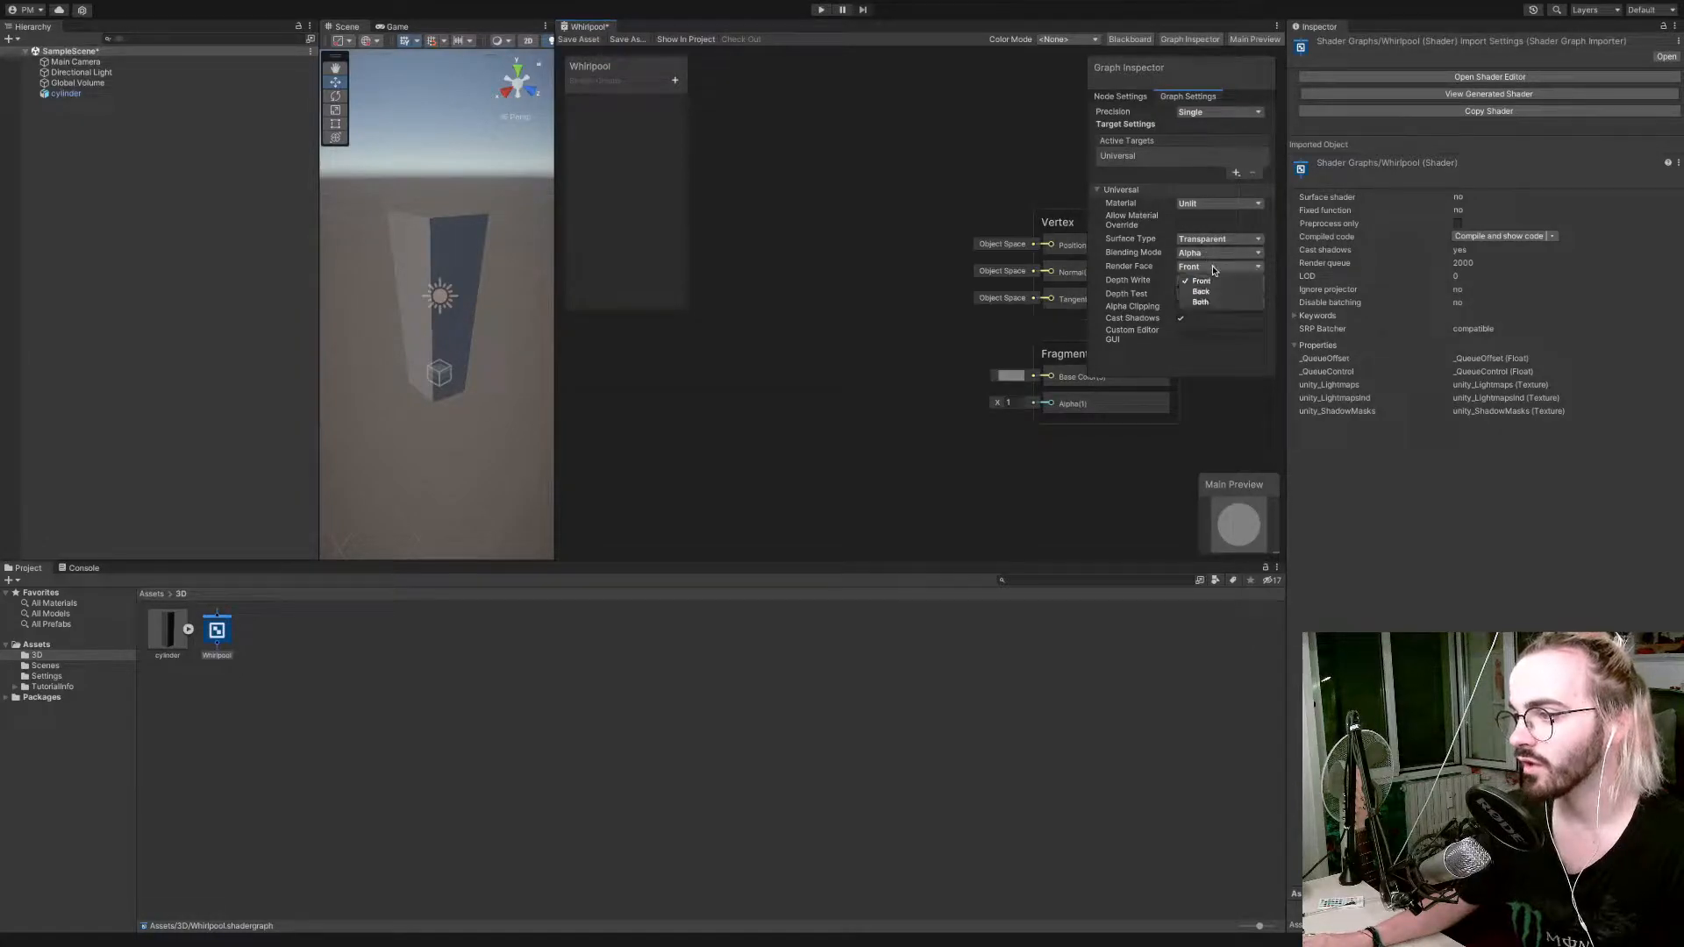
pyautogui.click(1218, 293)
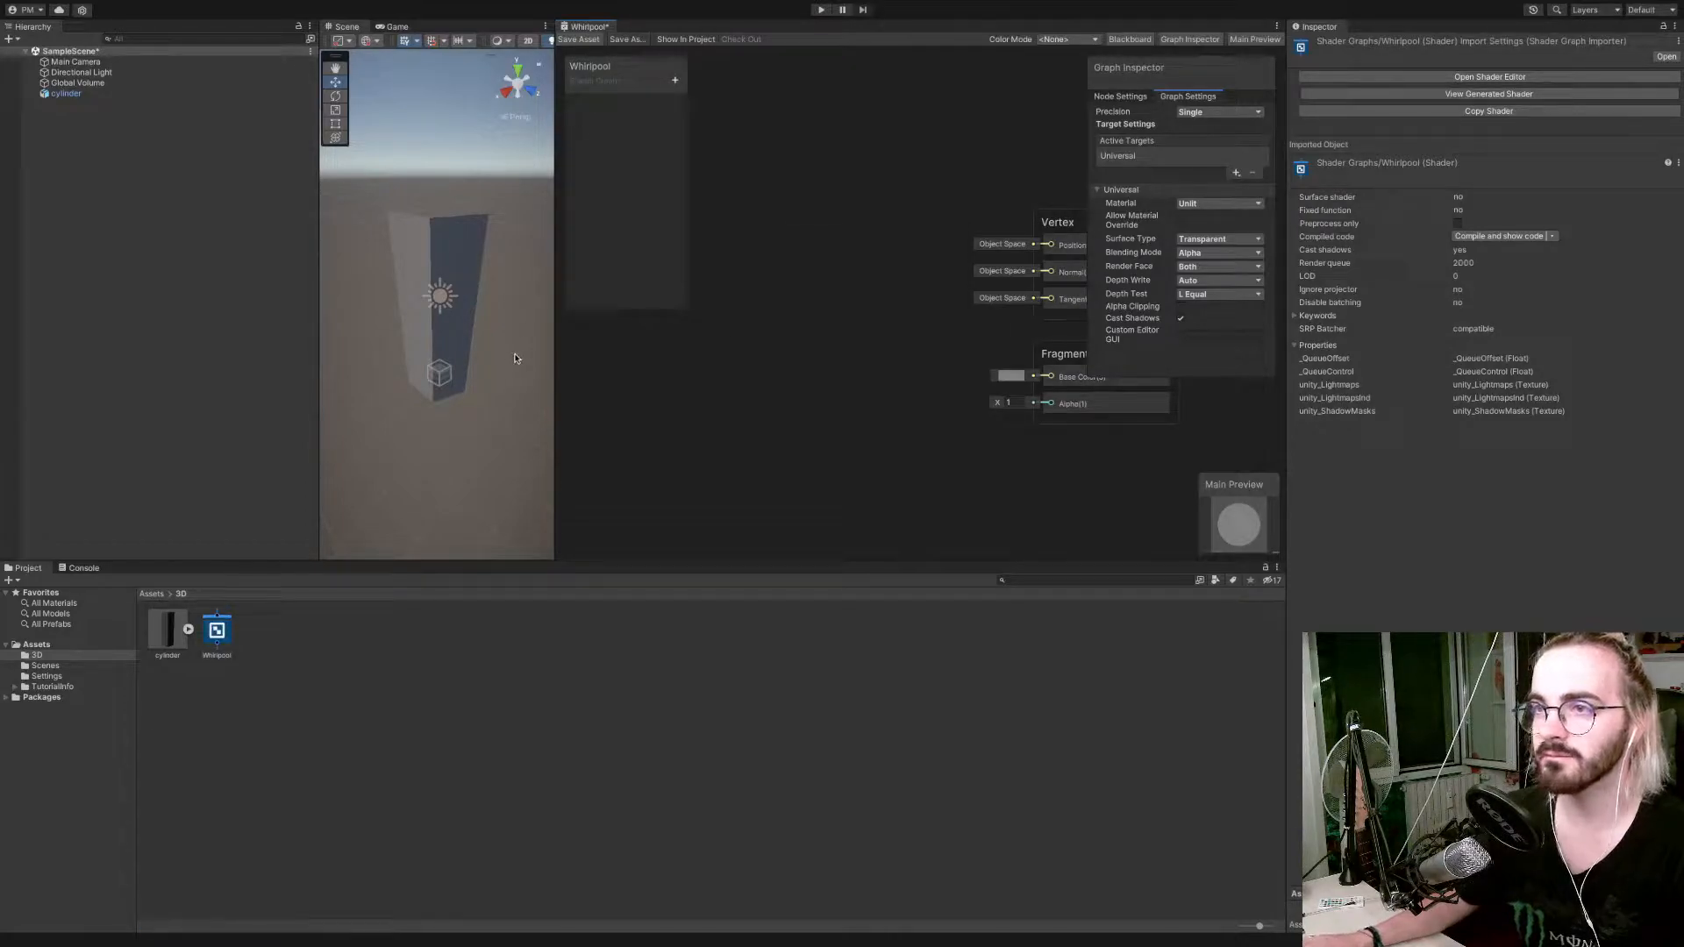
# Create a material named Whirlpool from the Whirlpool shader graph and apply it to the cylinder in the scene.
pyautogui.rightClick(216, 630)
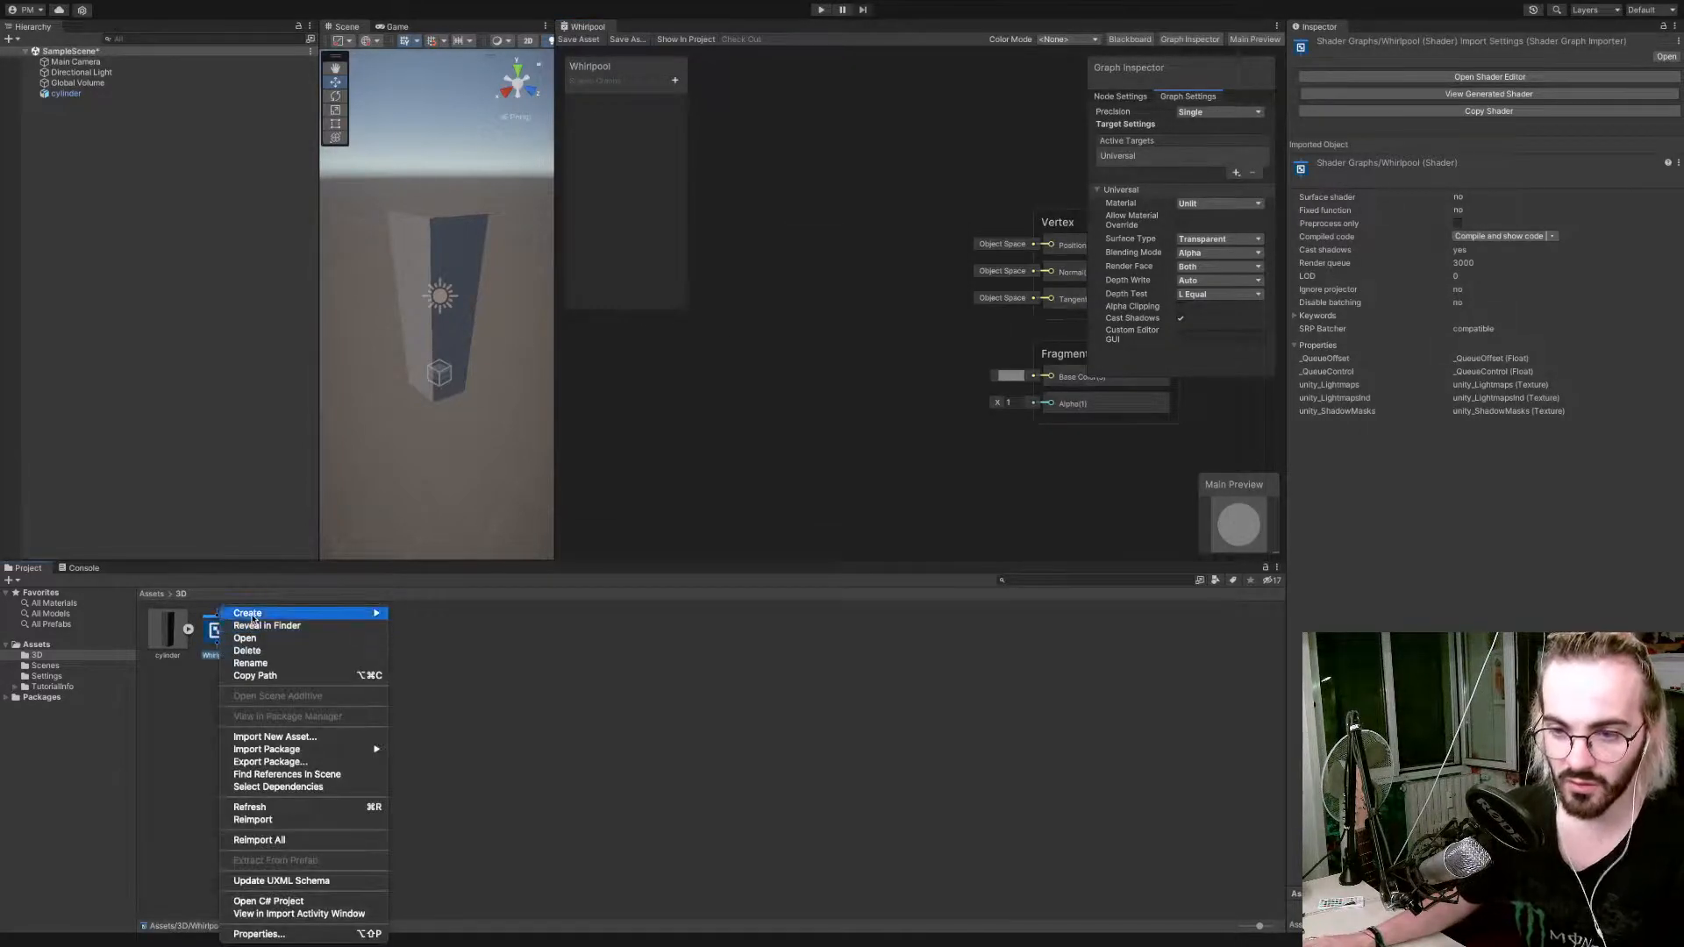
pyautogui.moveTo(351, 614)
pyautogui.moveTo(476, 628)
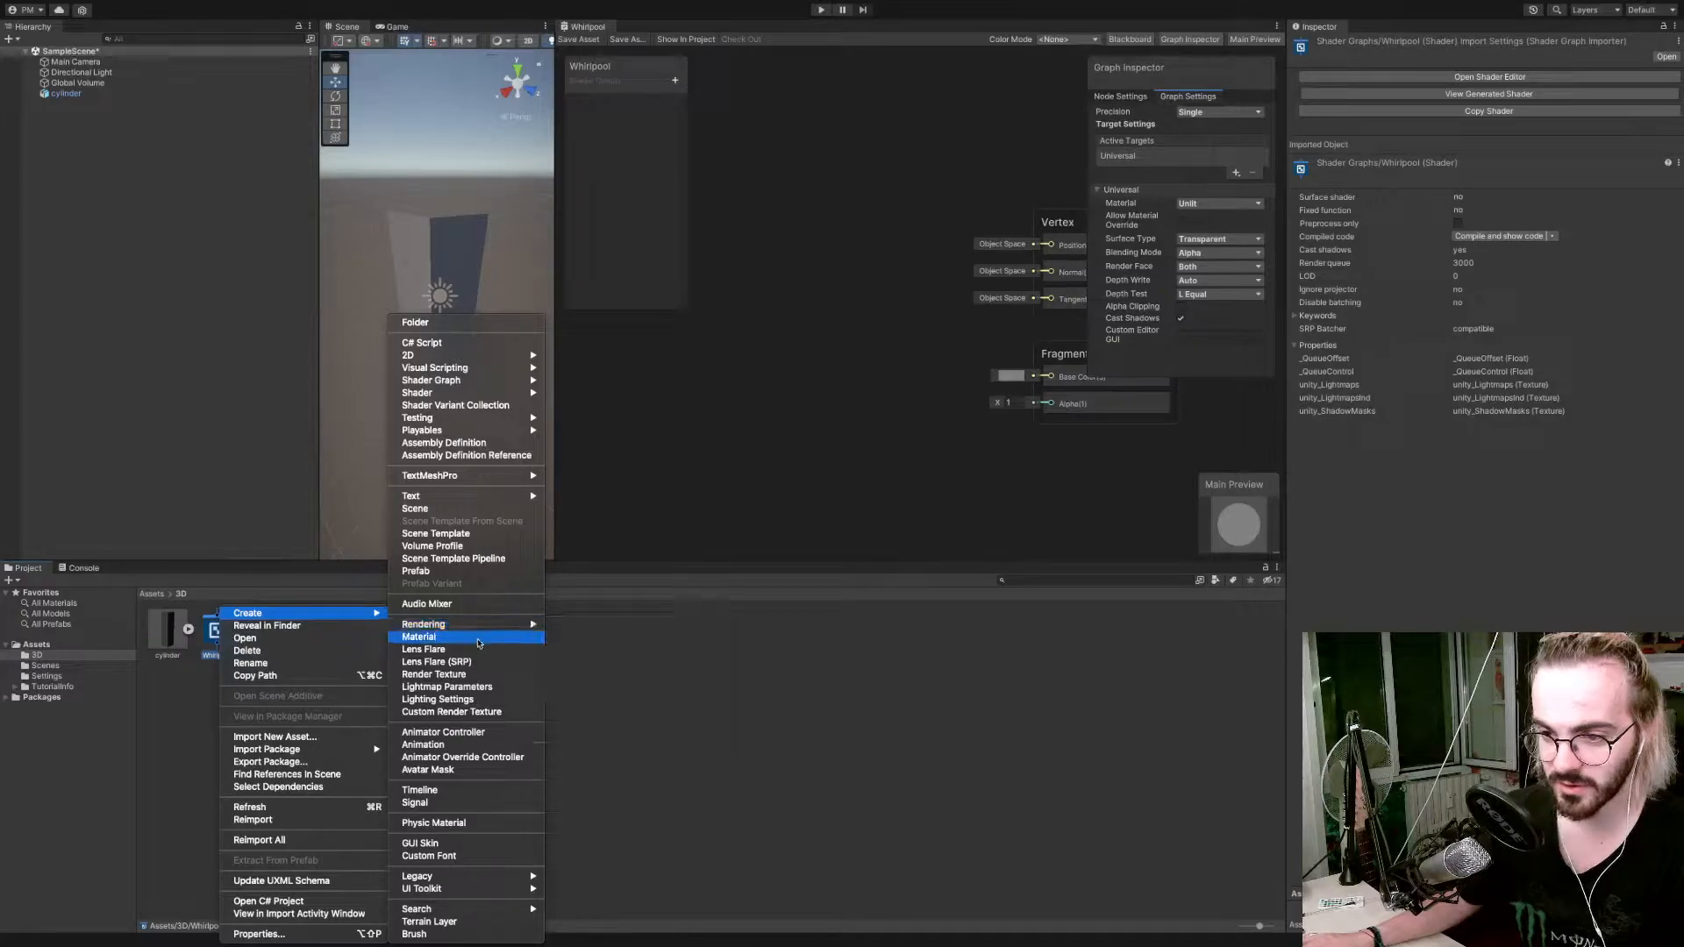
pyautogui.click(479, 638)
pyautogui.write('Whi')
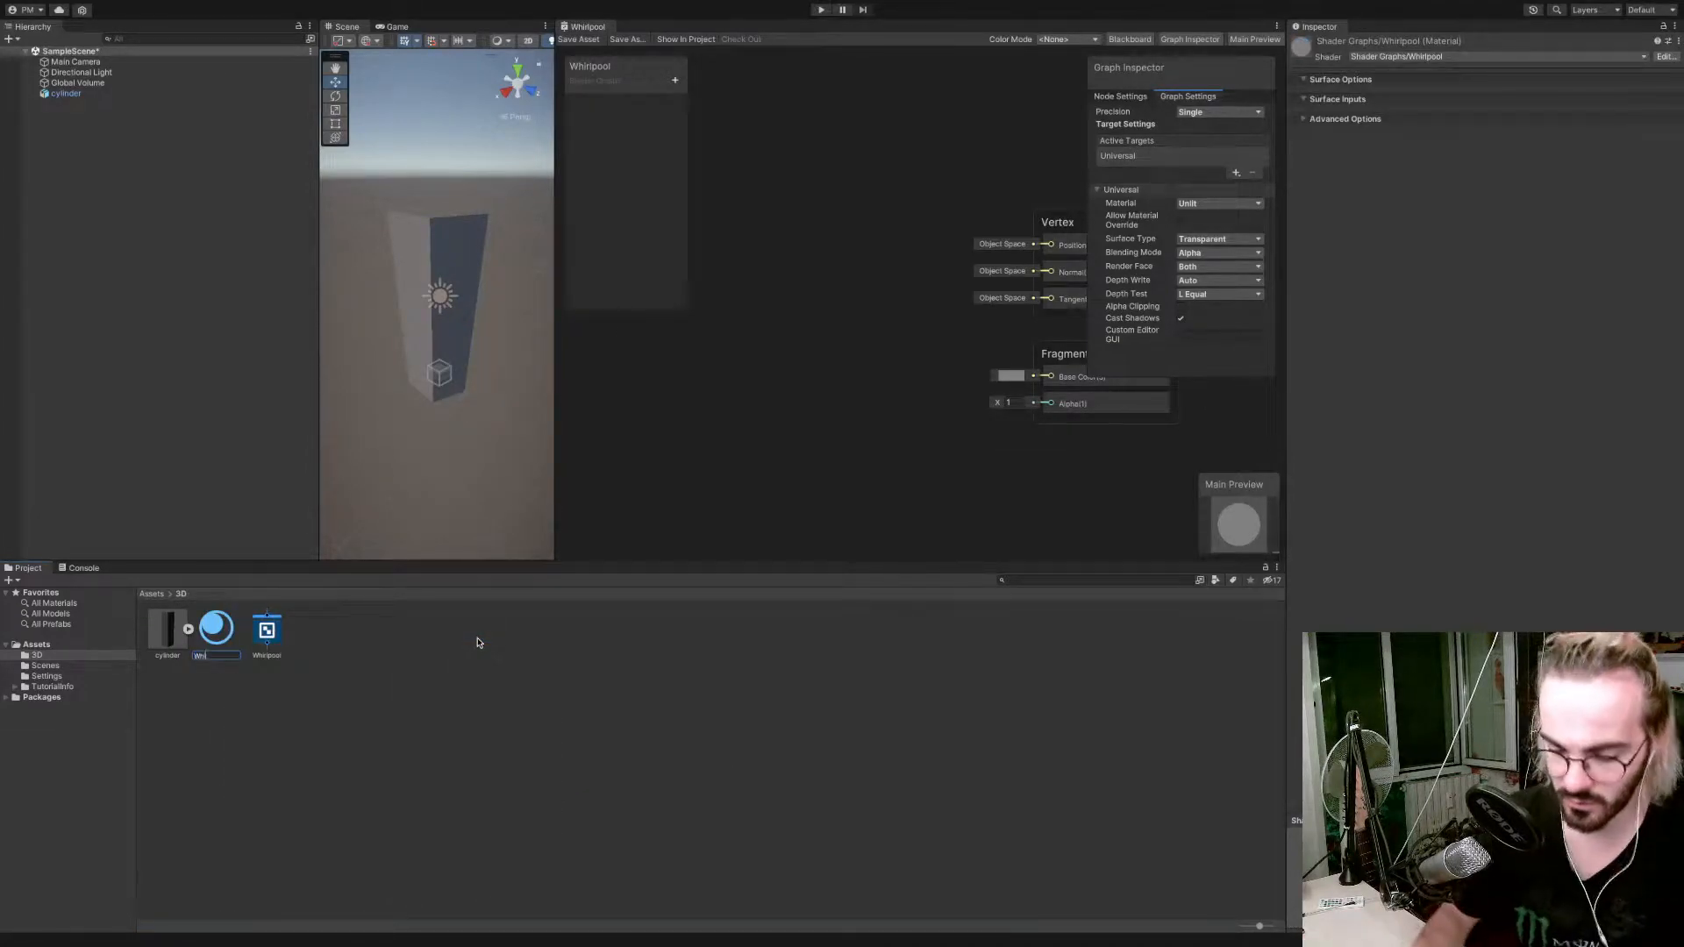
pyautogui.write('rlpool')
pyautogui.press('Return')
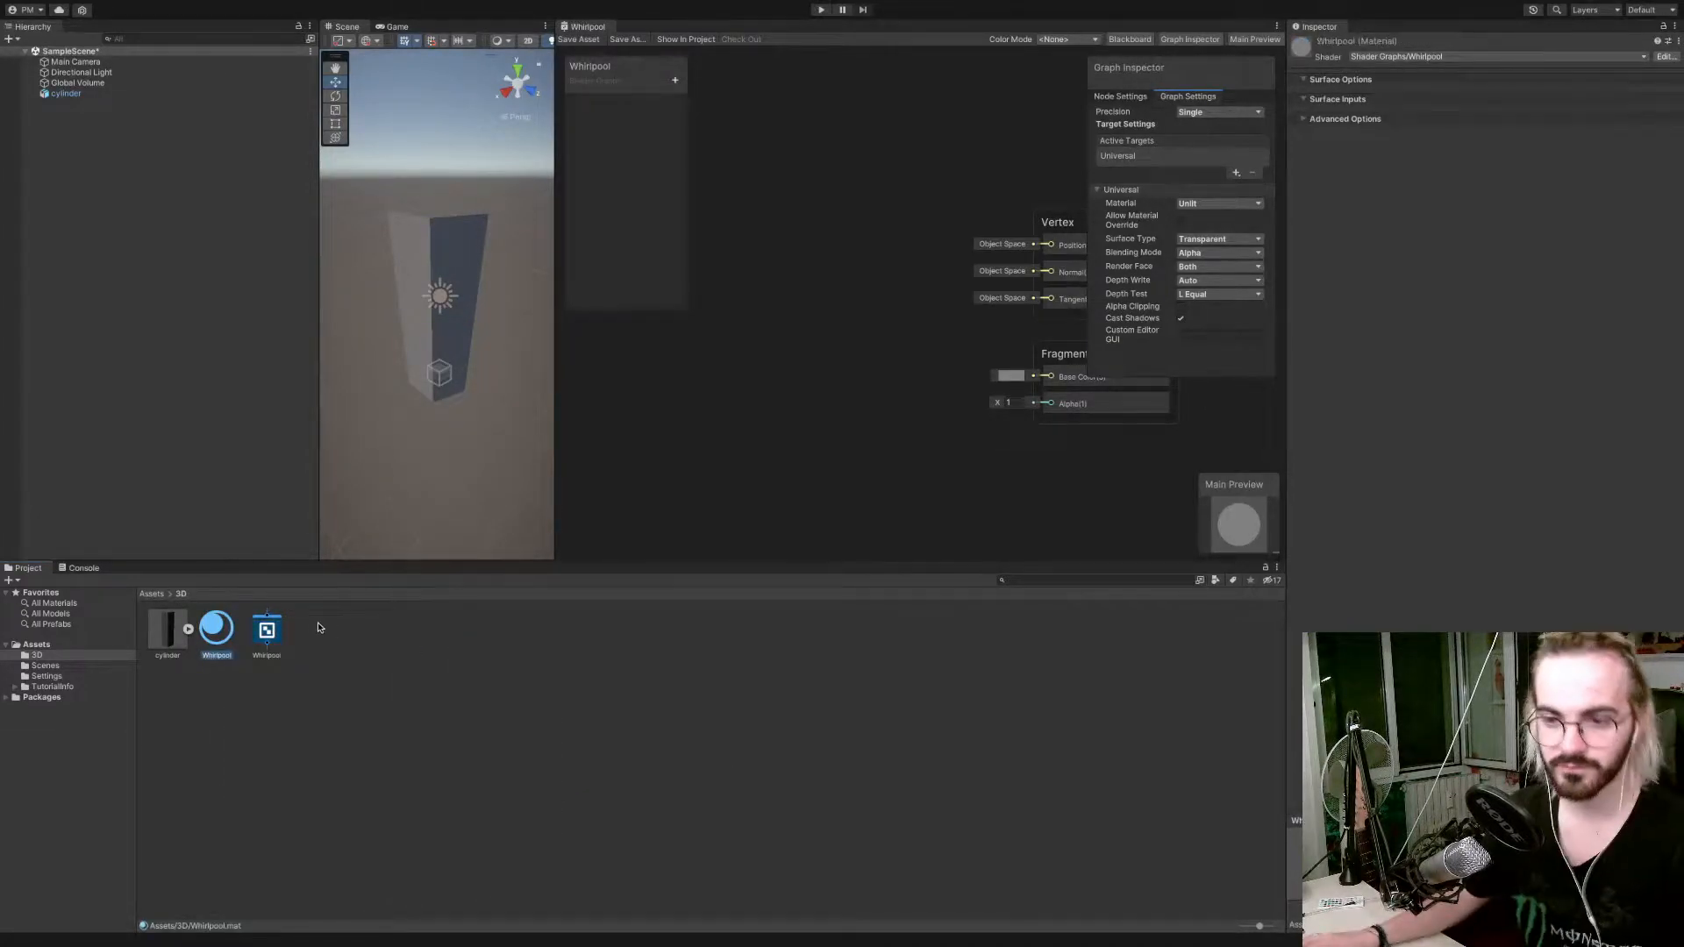
pyautogui.moveTo(227, 636); pyautogui.dragTo(471, 266)
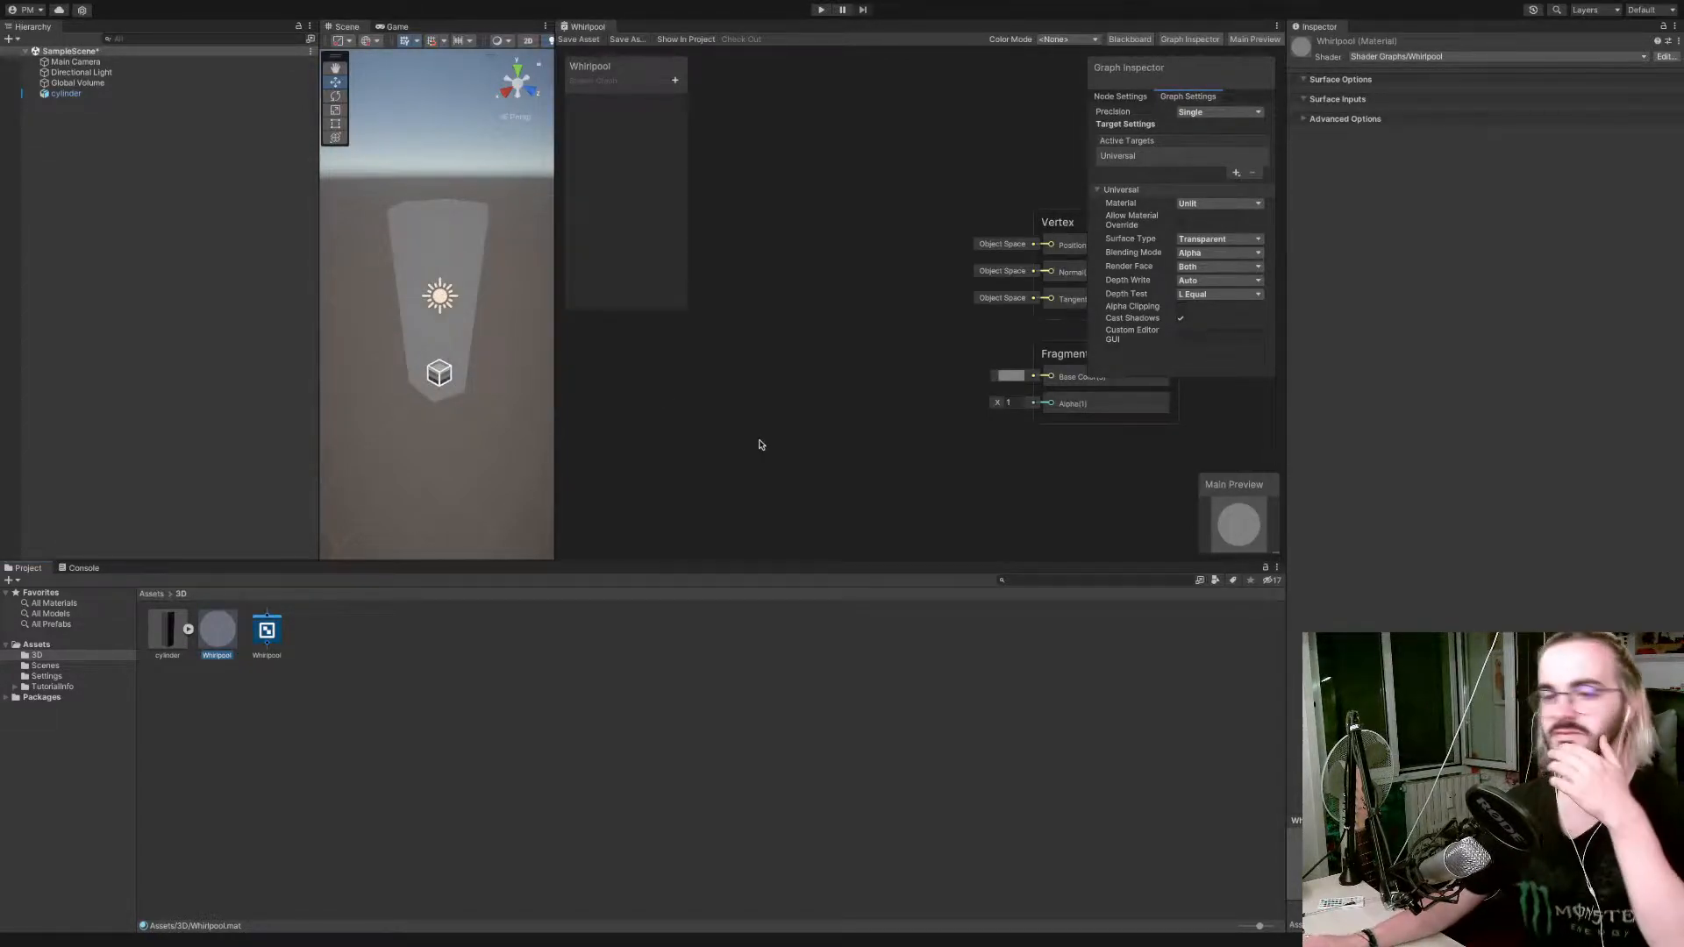
# Add a Color property named Tint to the Whirlpool graph and place its node in the graph.
pyautogui.click(674, 81)
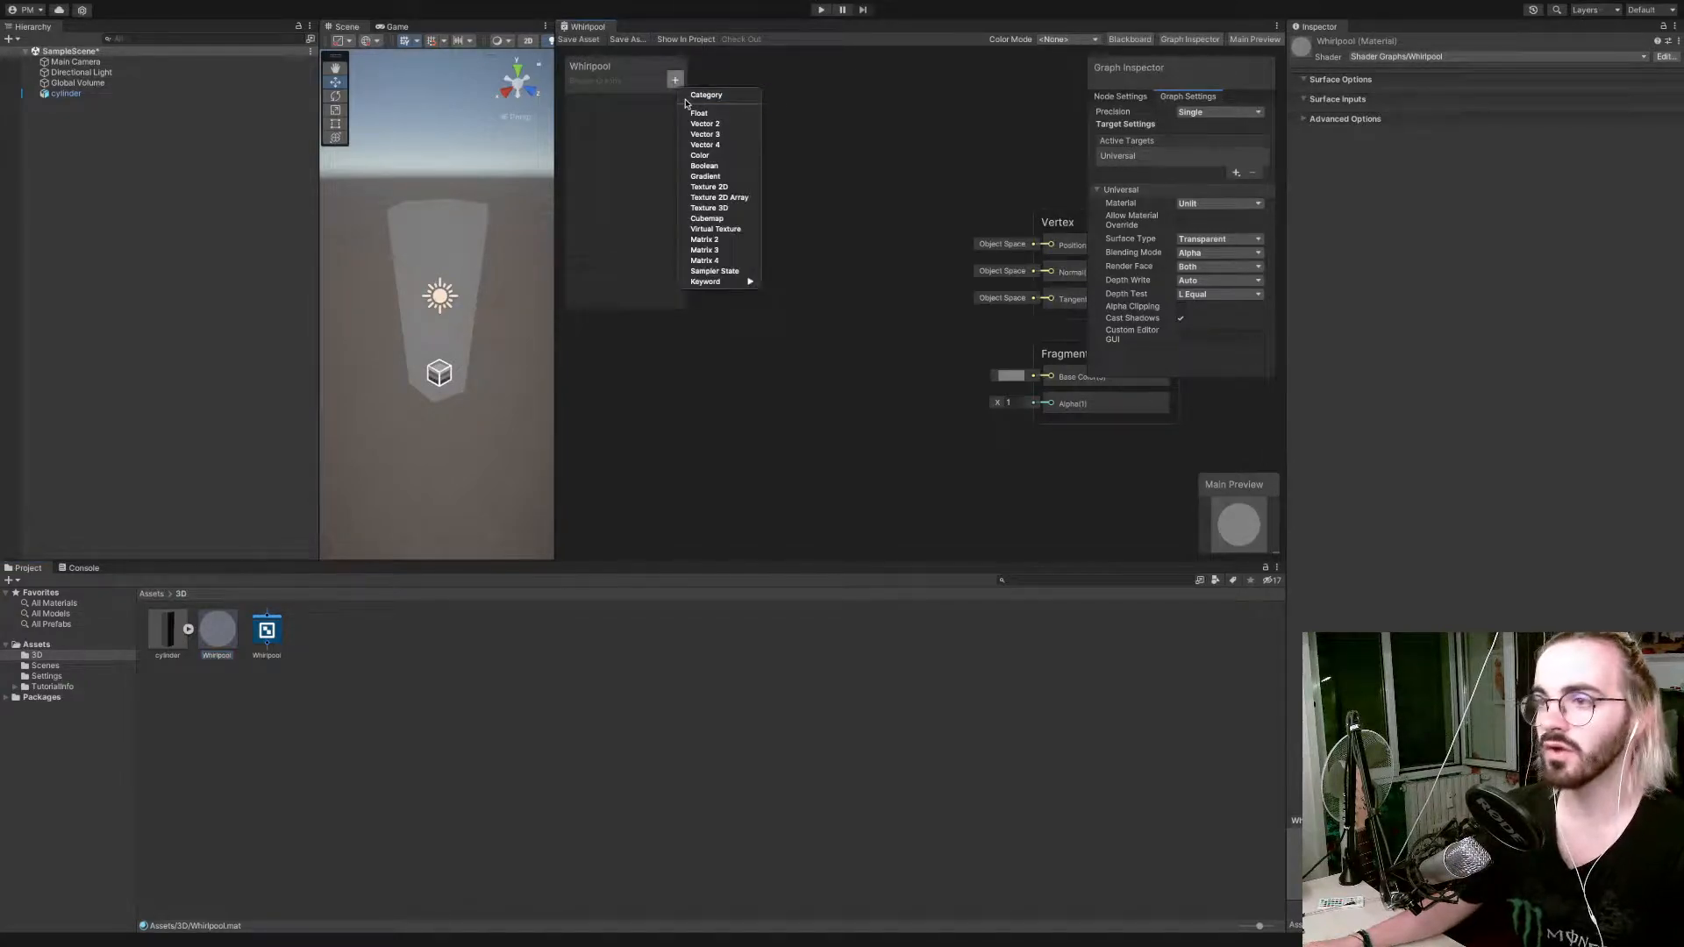
pyautogui.click(701, 155)
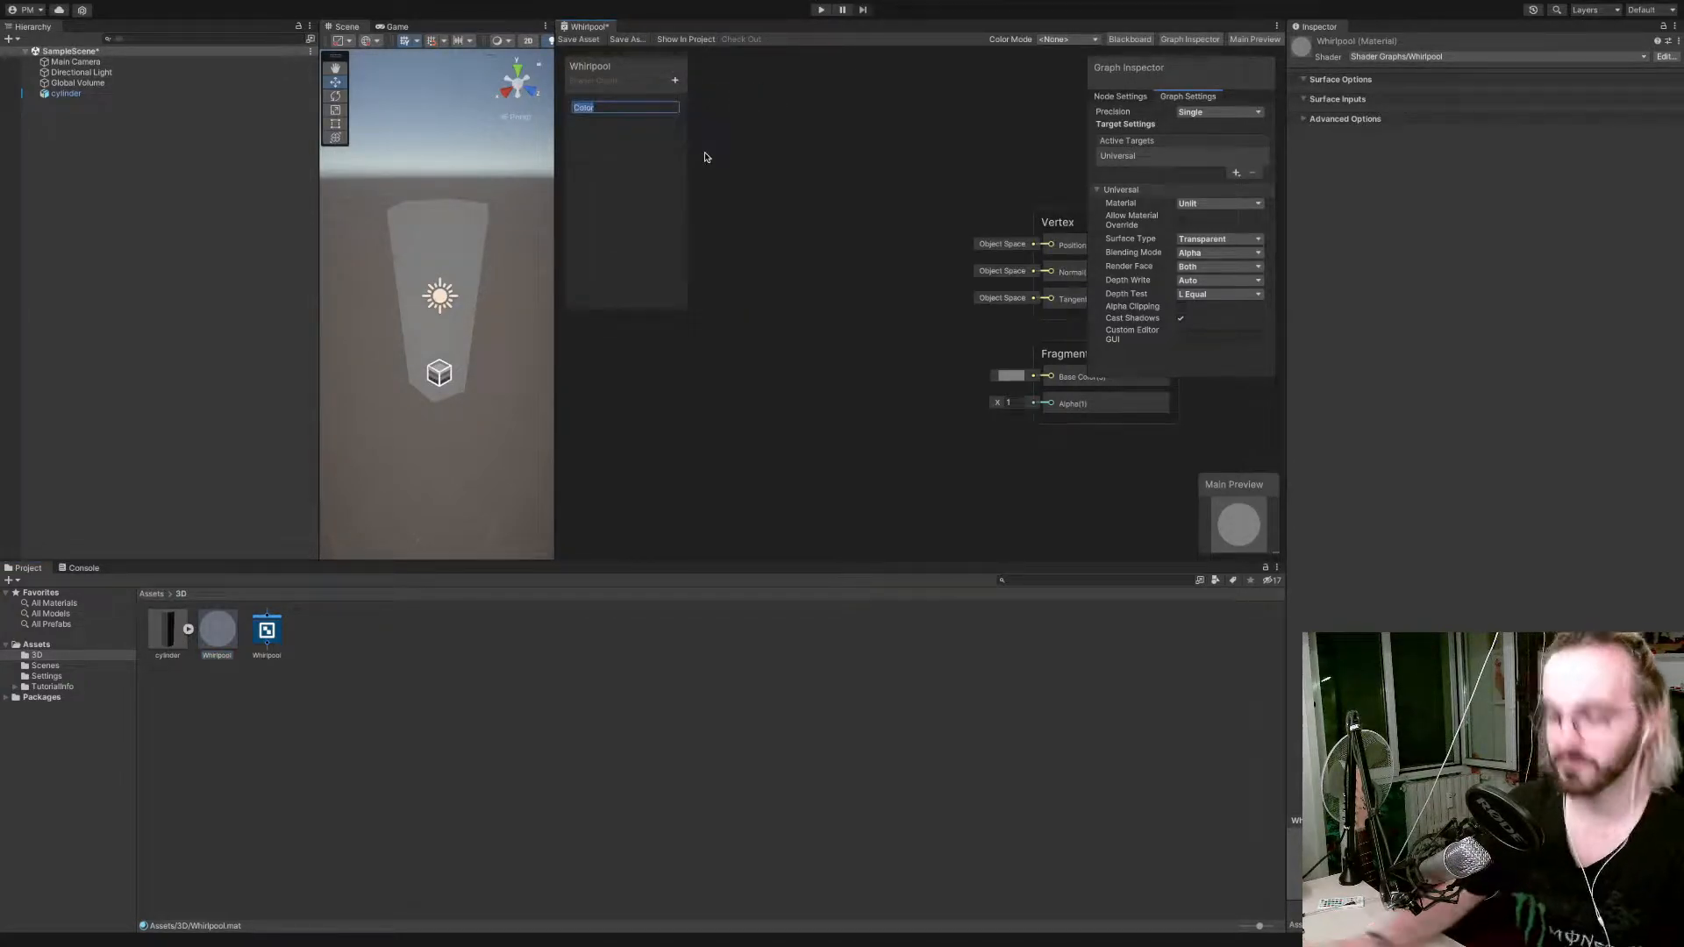
pyautogui.write('Tint')
pyautogui.press('Return')
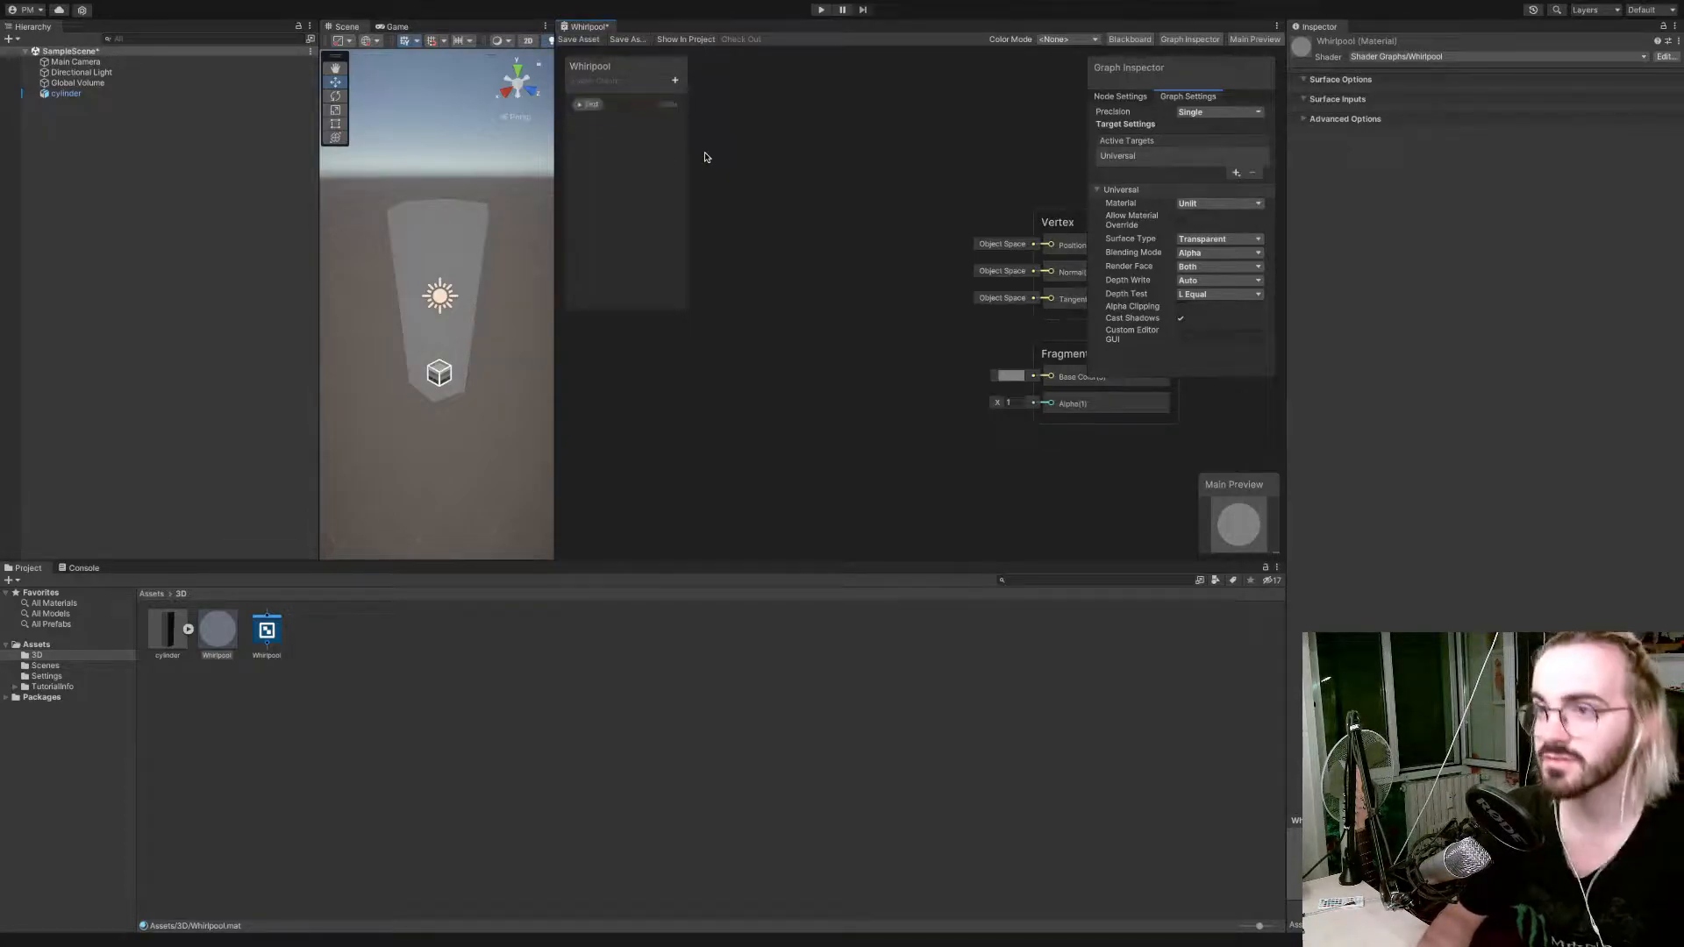
pyautogui.click(603, 106)
pyautogui.moveTo(786, 299); pyautogui.dragTo(788, 302)
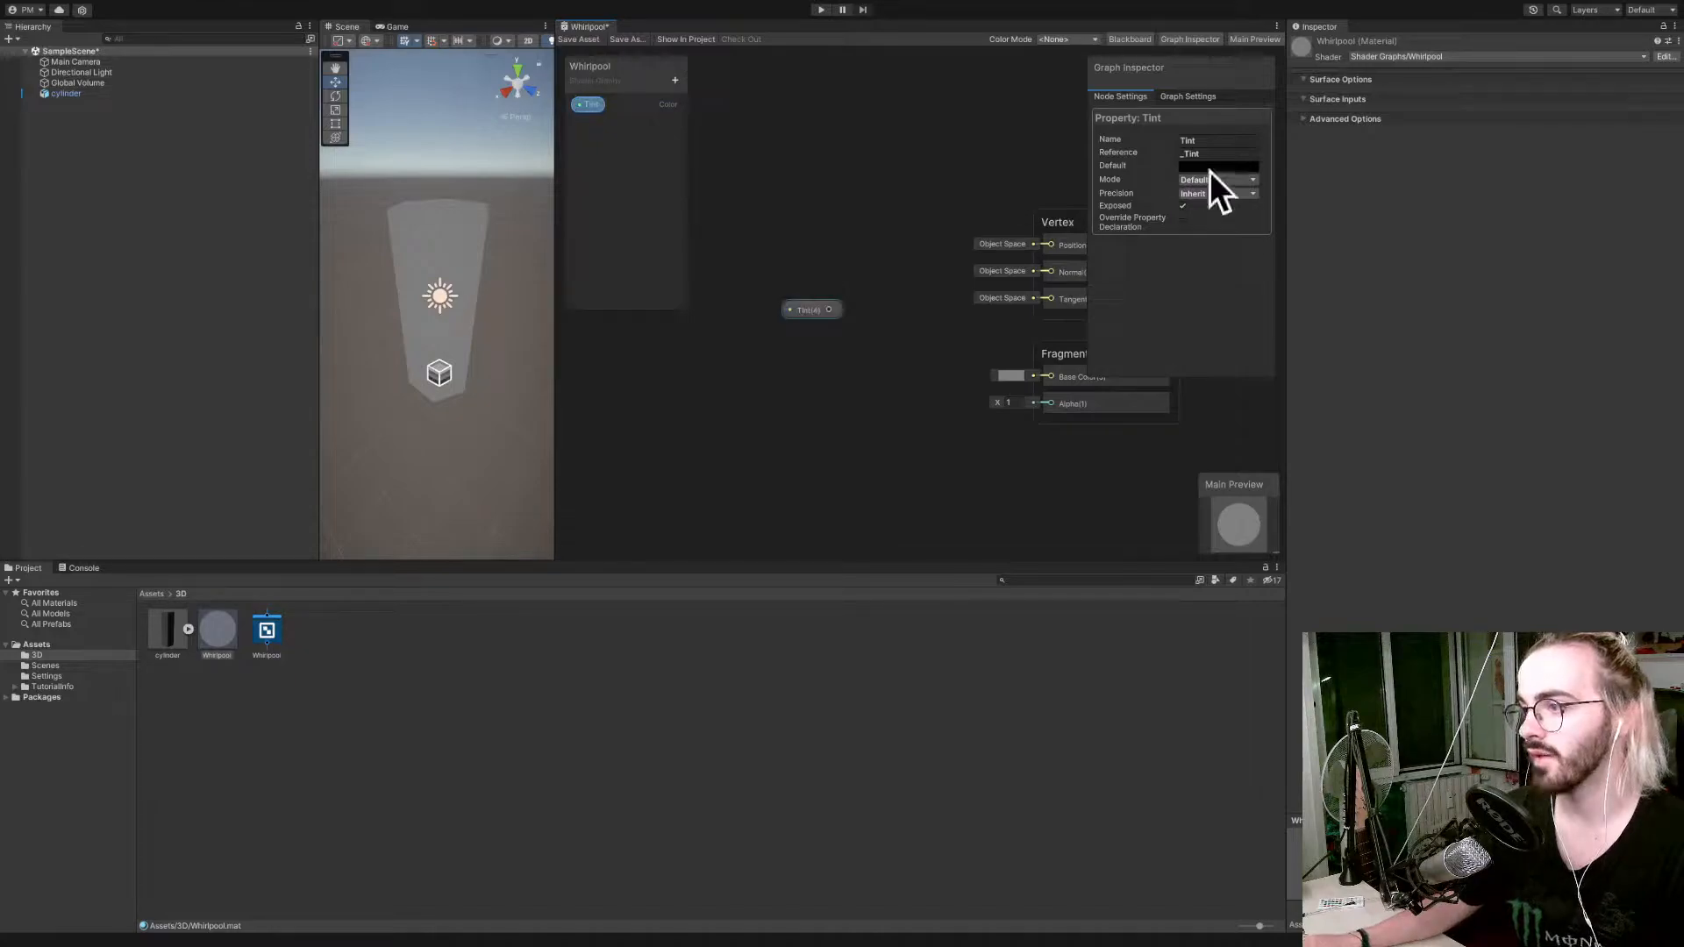
# Set the Tint property's default colour to a bright blue, RGB 31, 160, 239.
pyautogui.click(1218, 167)
pyautogui.click(1227, 294)
pyautogui.moveTo(1304, 248); pyautogui.dragTo(1311, 240)
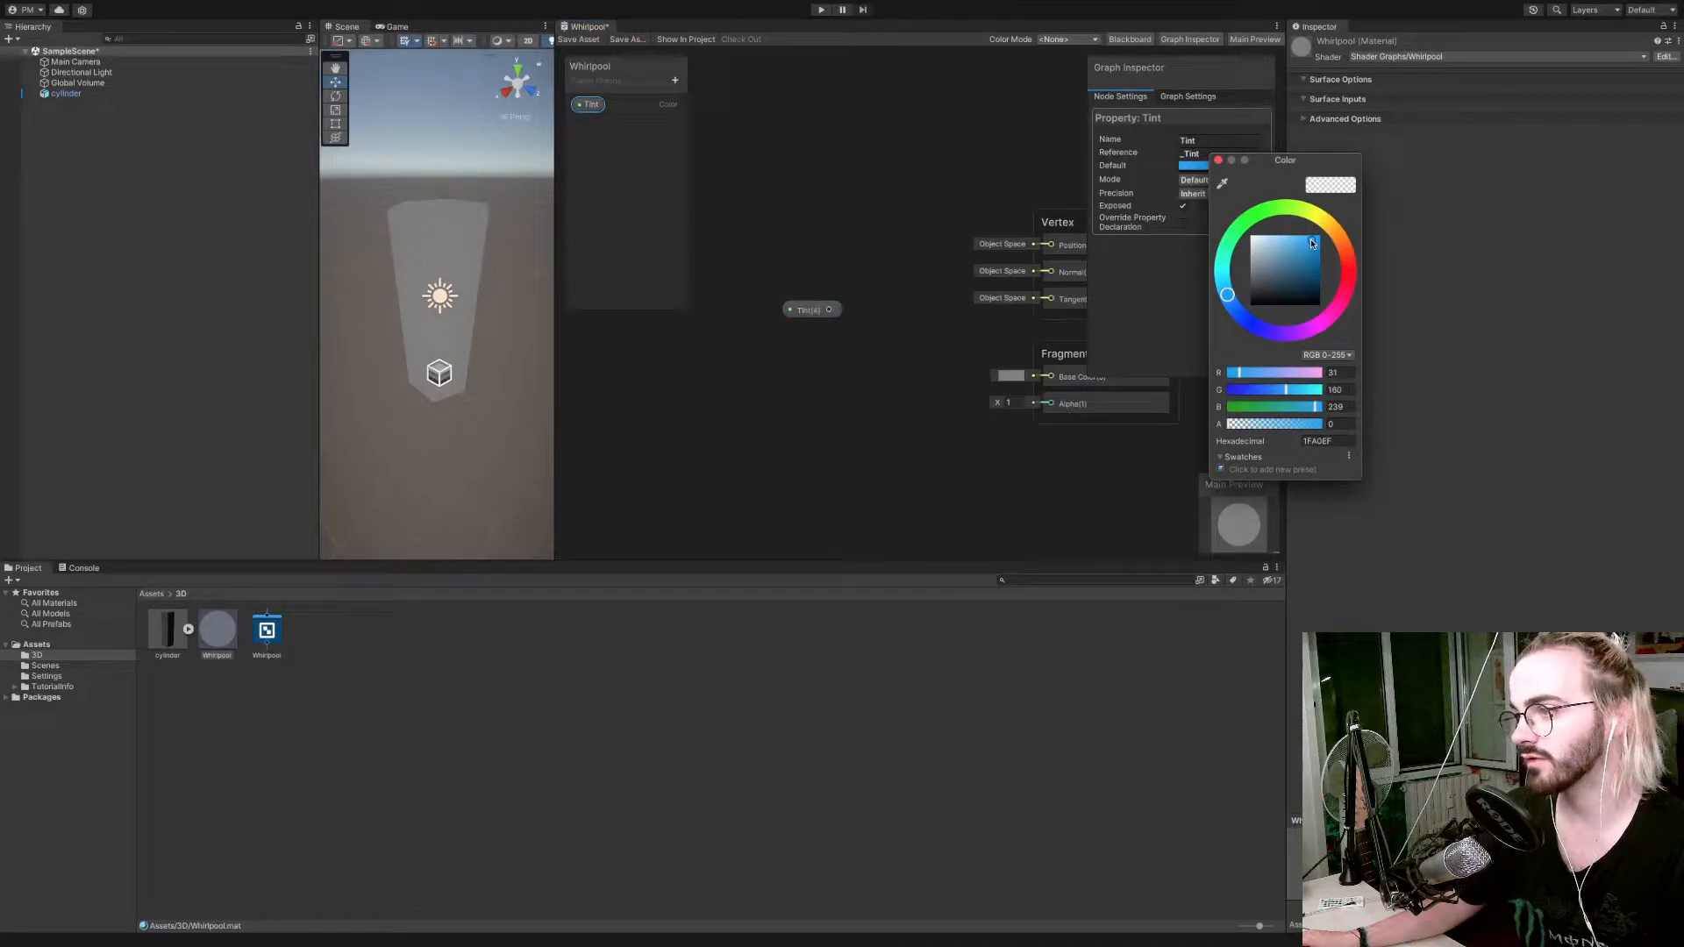
# Connect the Tint node to the fragment Base Color input, place it close to that input, and save the shader graph.
pyautogui.click(1220, 161)
pyautogui.moveTo(830, 310); pyautogui.dragTo(1049, 377)
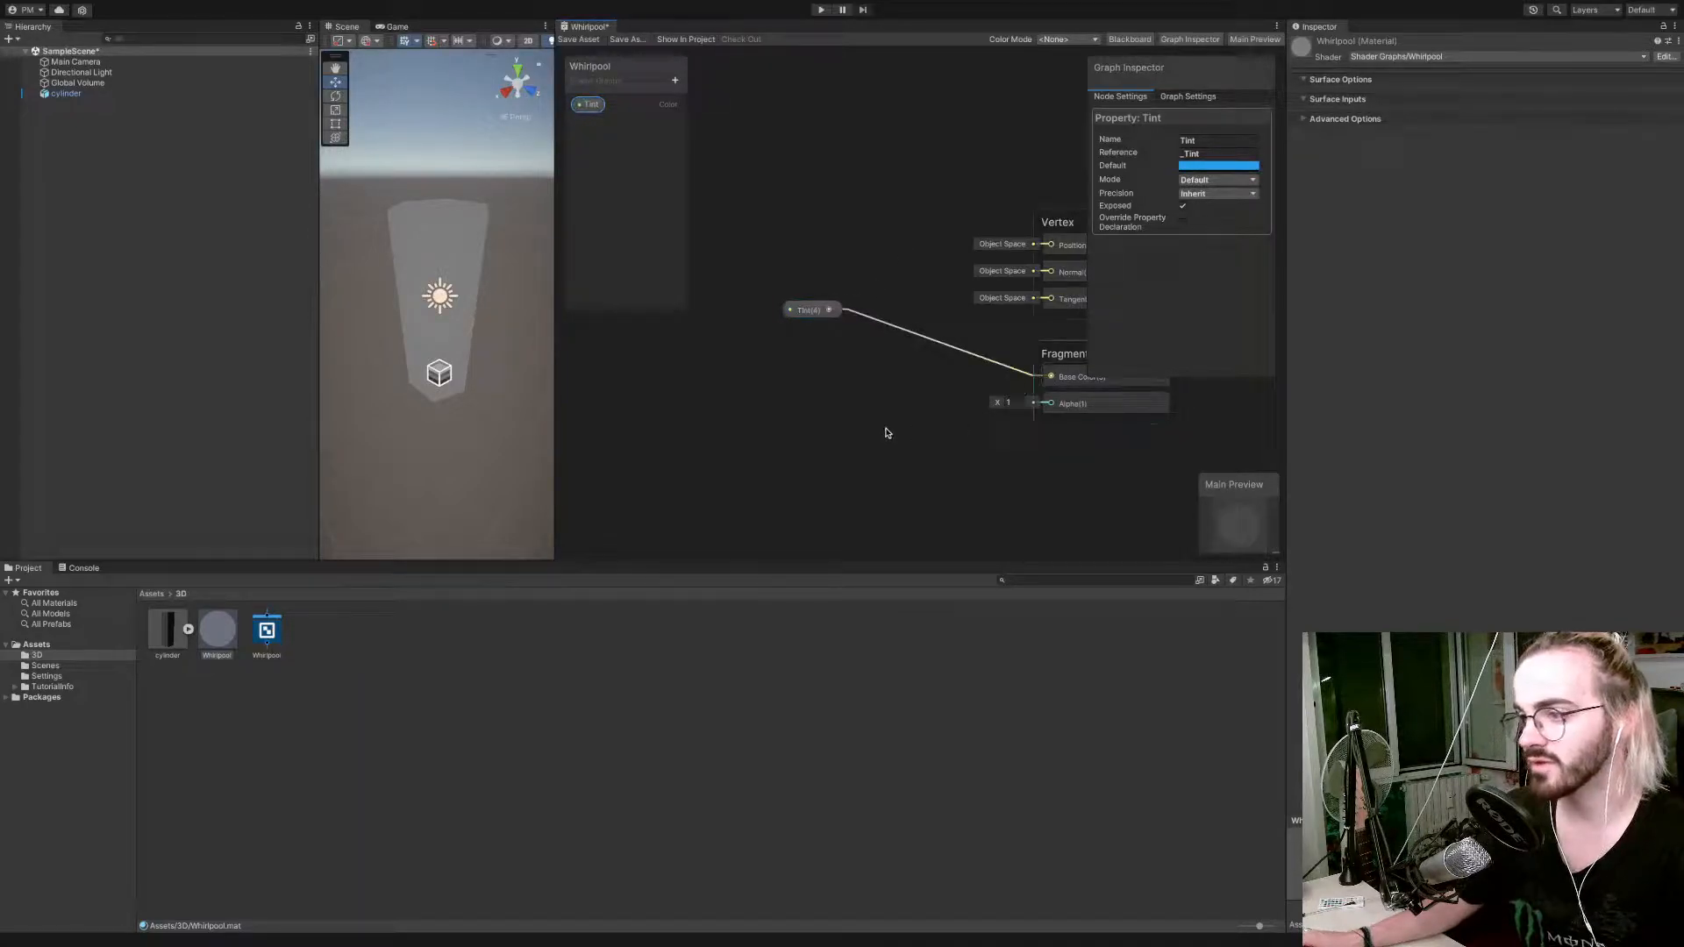
pyautogui.rightClick(832, 322)
pyautogui.press('Escape')
pyautogui.moveTo(812, 314); pyautogui.dragTo(965, 375)
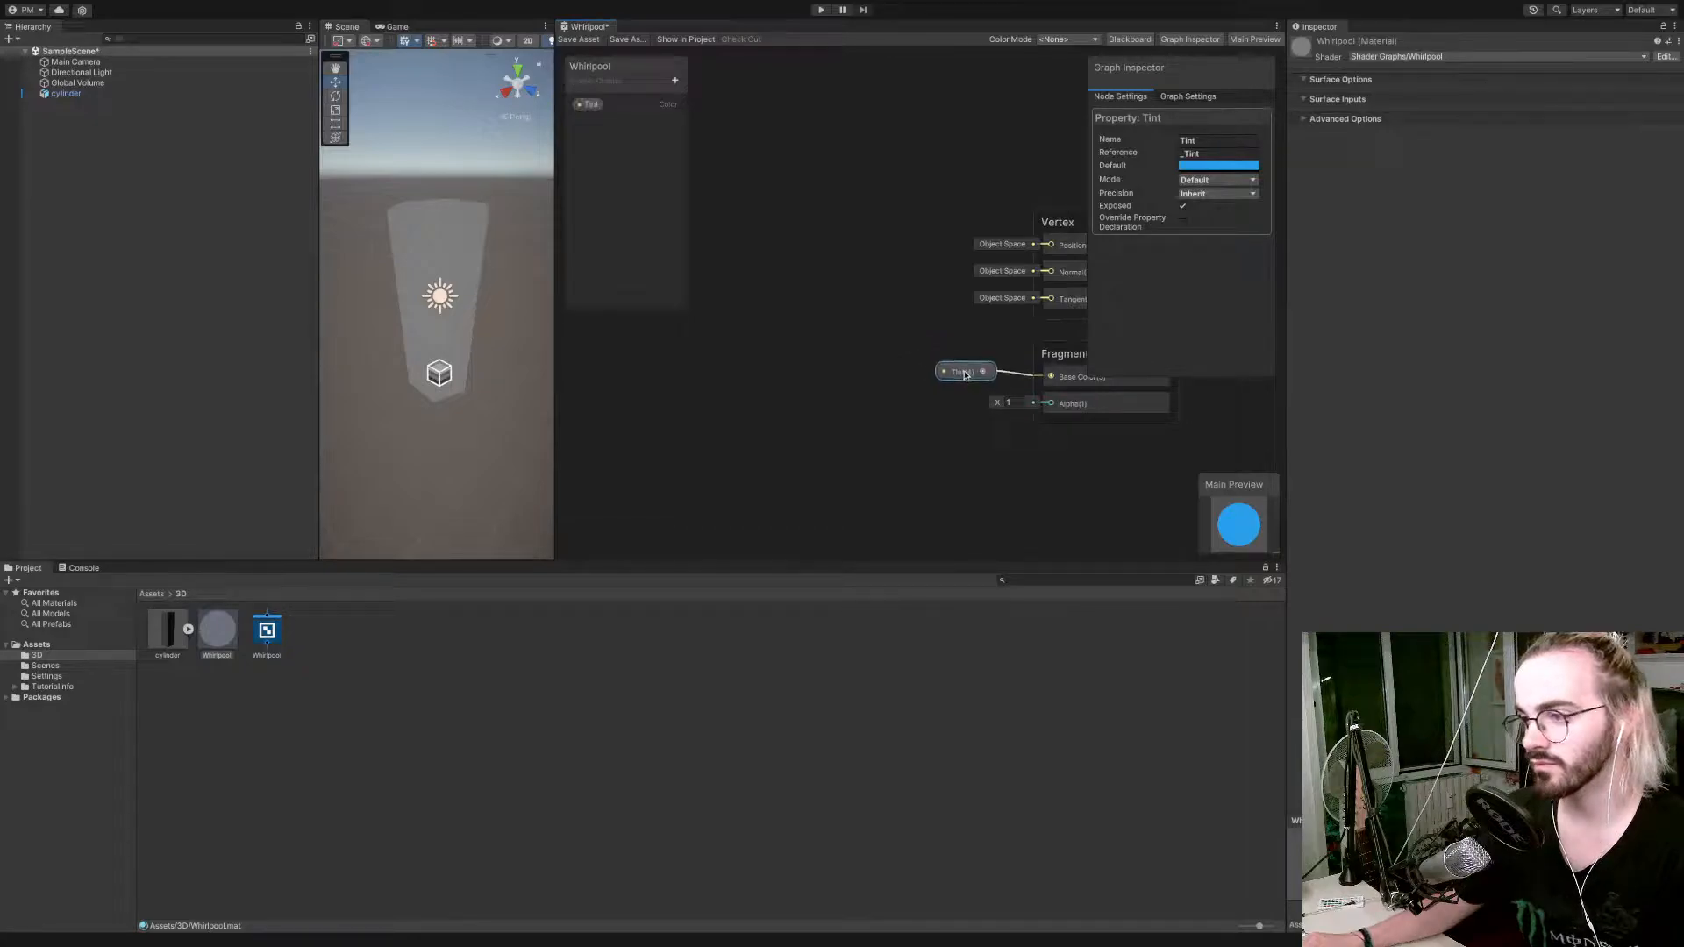
pyautogui.click(579, 40)
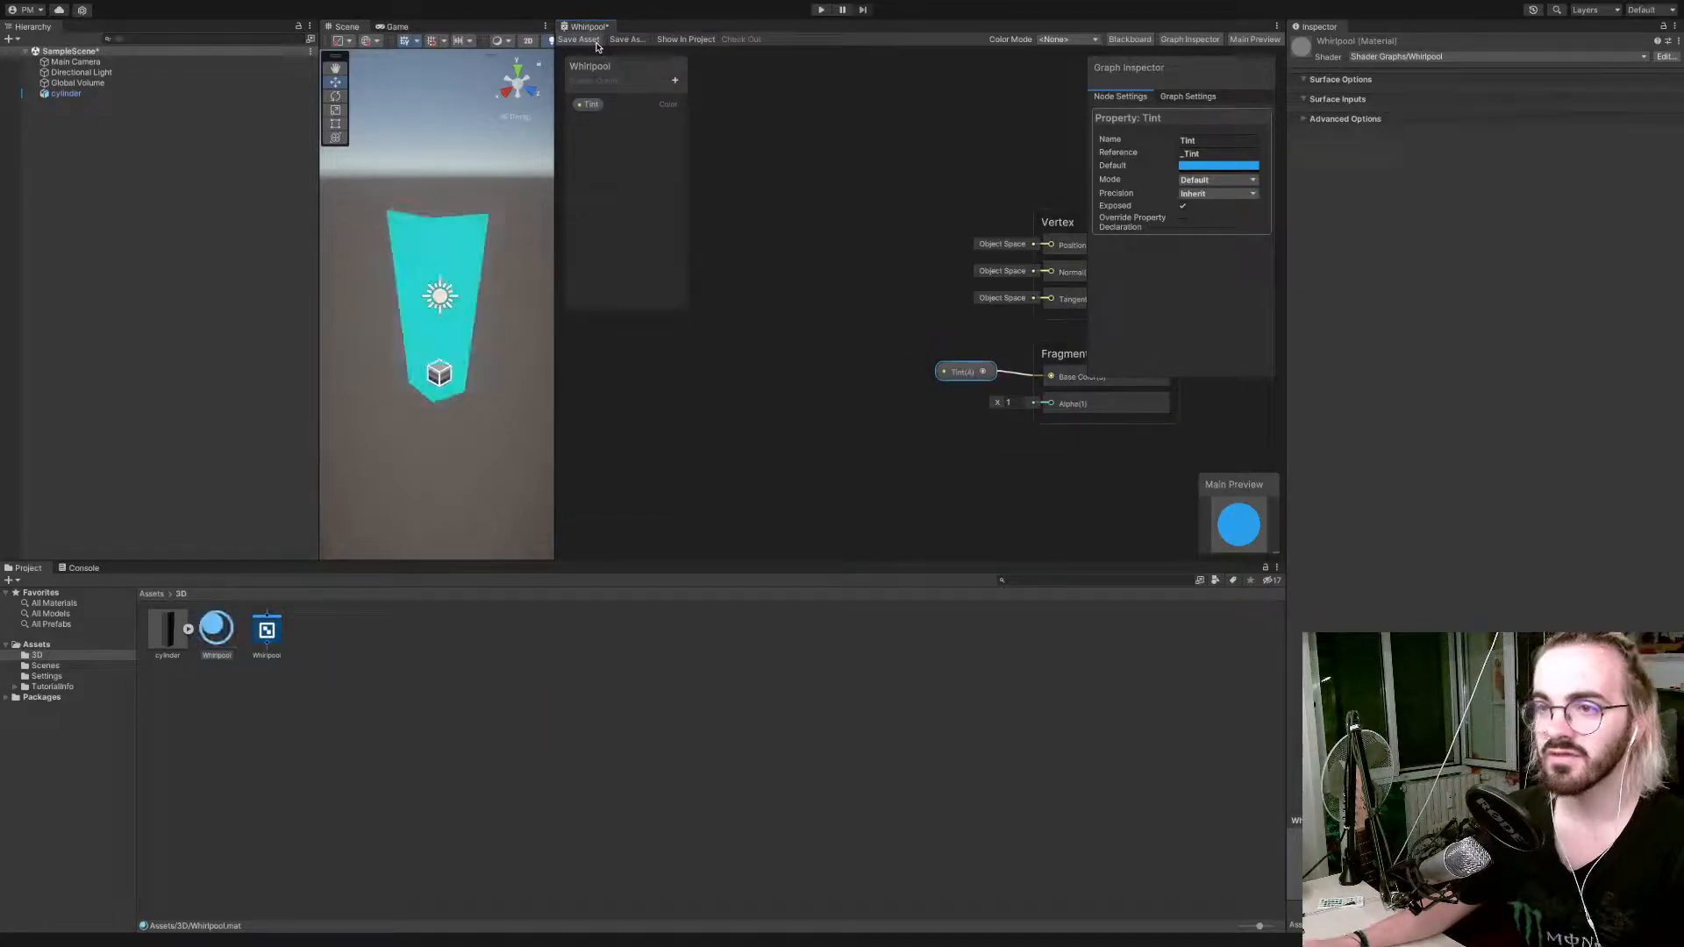
pyautogui.moveTo(497, 245)
pyautogui.keyDown('alt'); pyautogui.mouseDown()
pyautogui.moveTo(527, 253)
pyautogui.moveTo(502, 255)
pyautogui.mouseUp(); pyautogui.keyUp('alt')
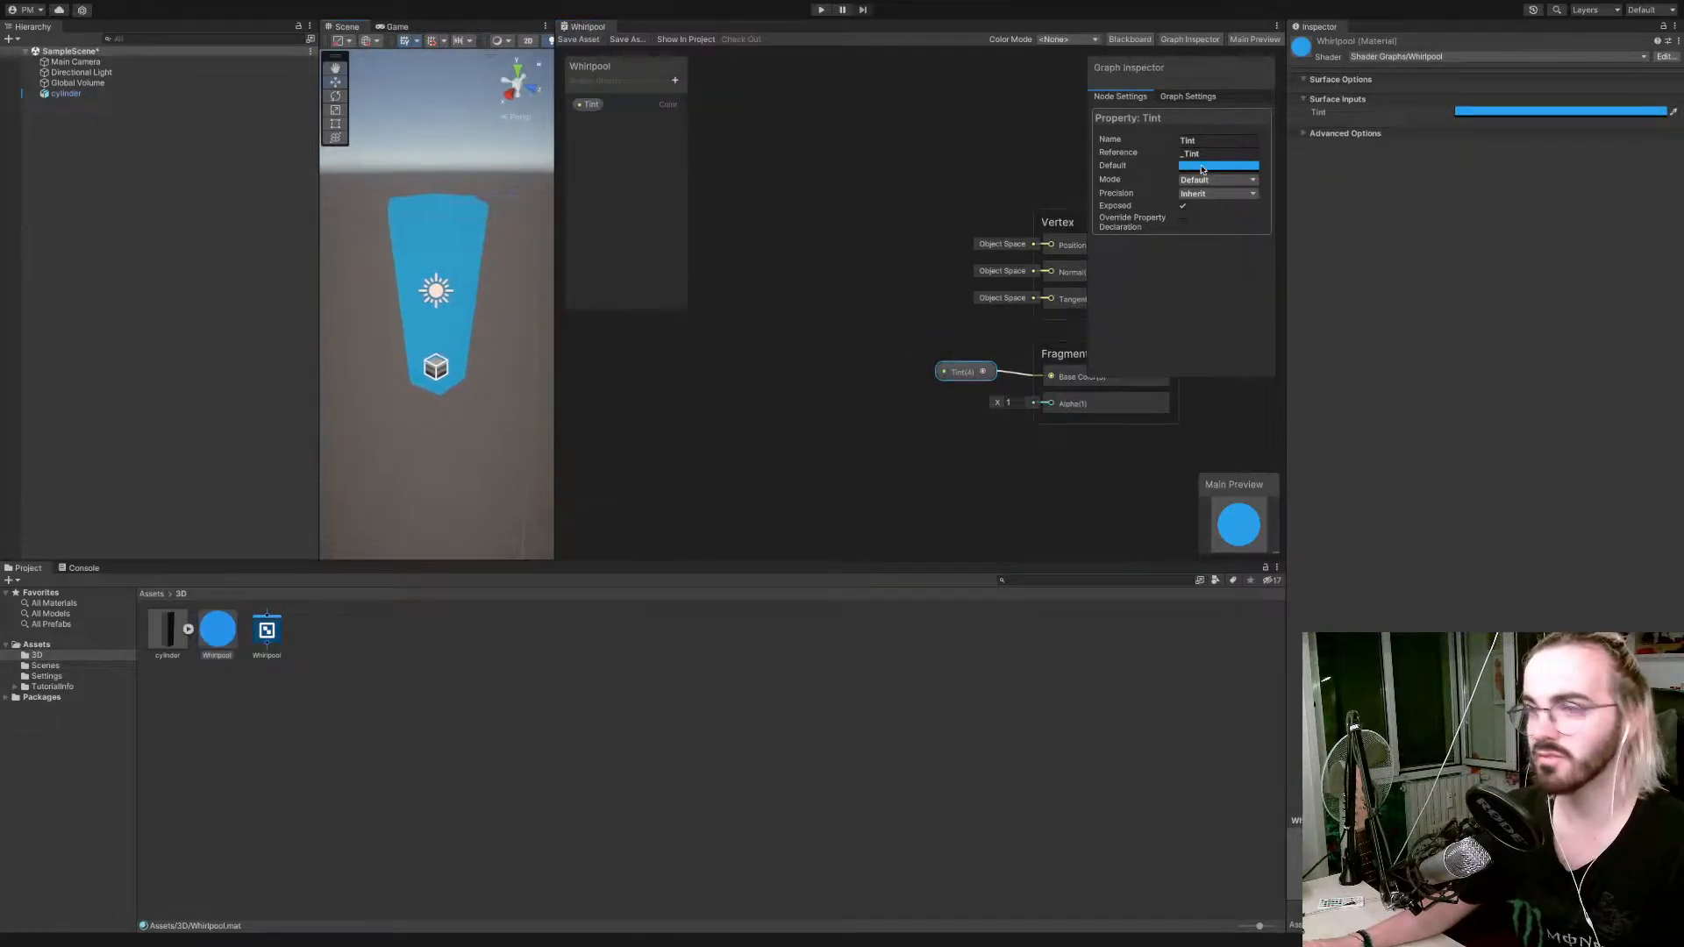
# Set the Whirlpool material's Tint to a muted light blue, RGB 116, 174, 210.
pyautogui.click(1493, 112)
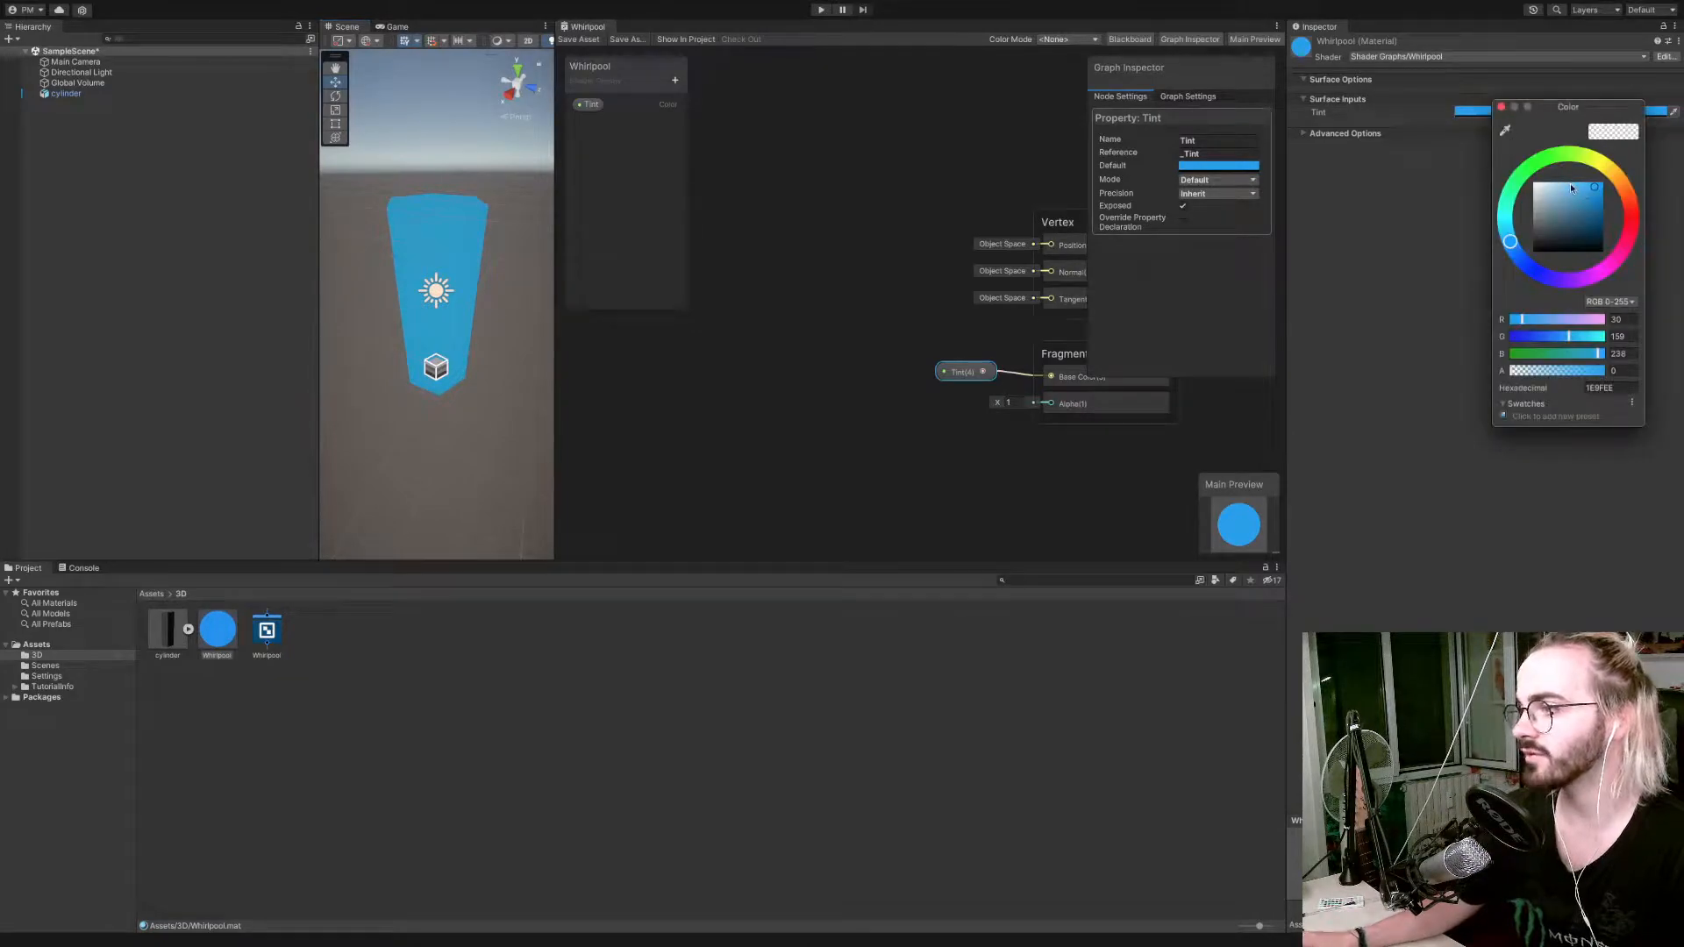
pyautogui.moveTo(1572, 187)
pyautogui.mouseDown()
pyautogui.moveTo(1564, 244)
pyautogui.moveTo(1565, 197)
pyautogui.mouseUp()
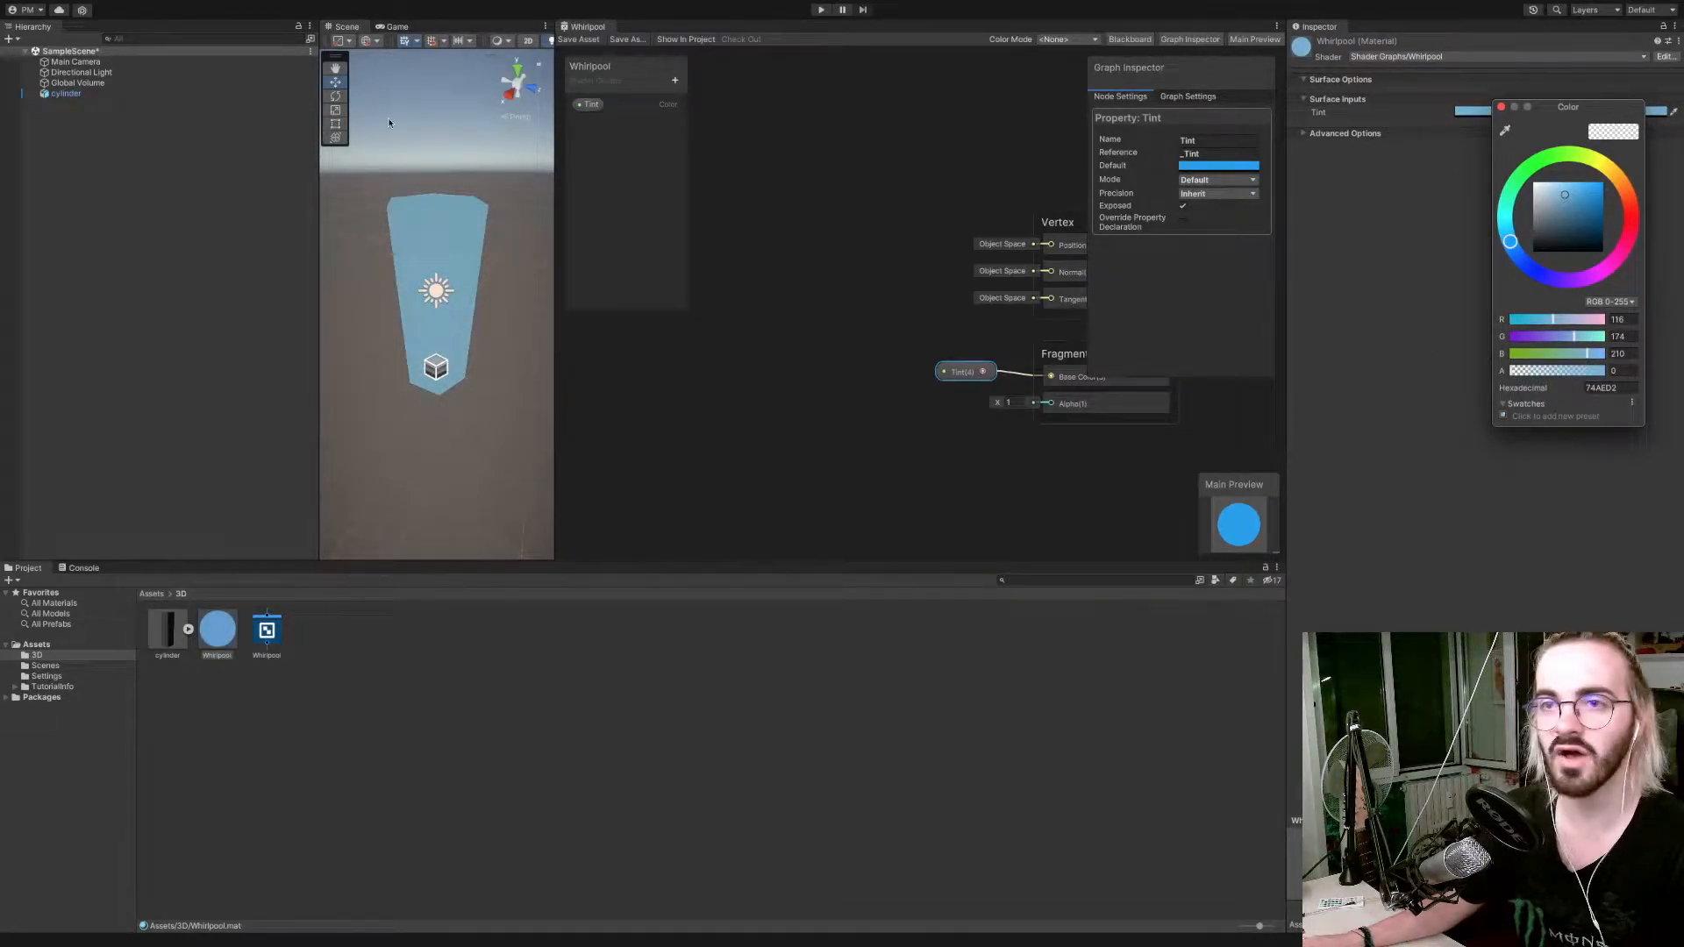
# Rearrange the workspace so the Scene view docks with the Hierarchy and the Whirlpool graph docks with the Game view.
pyautogui.moveTo(343, 31); pyautogui.dragTo(185, 26)
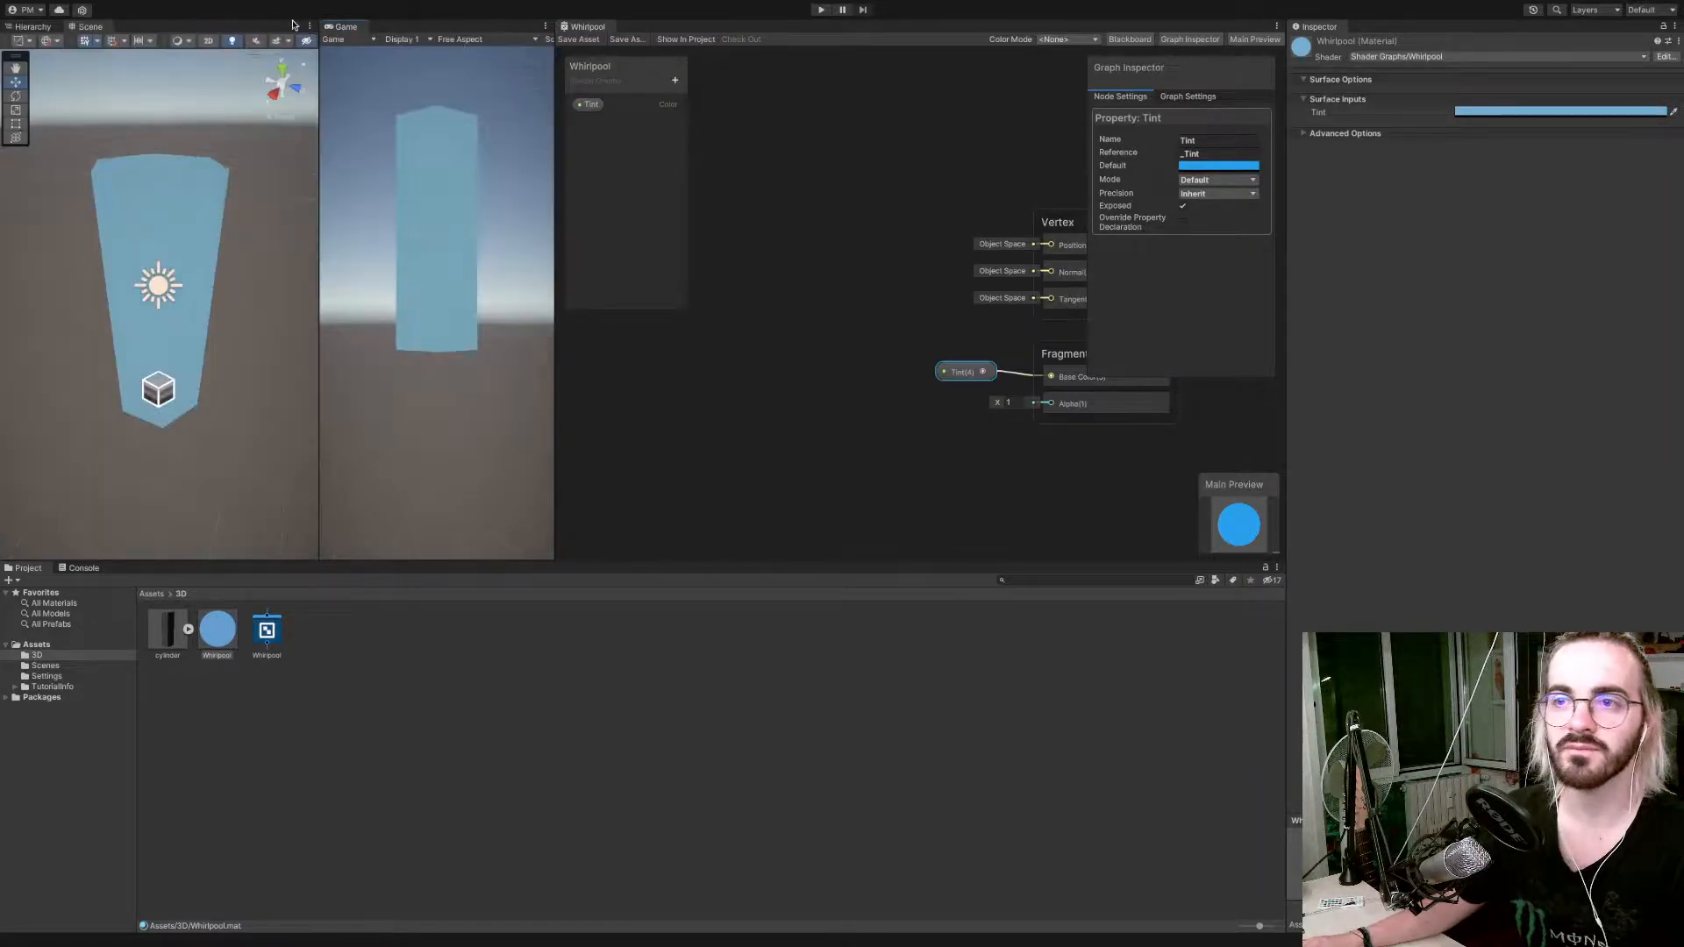
pyautogui.moveTo(593, 26); pyautogui.dragTo(465, 17)
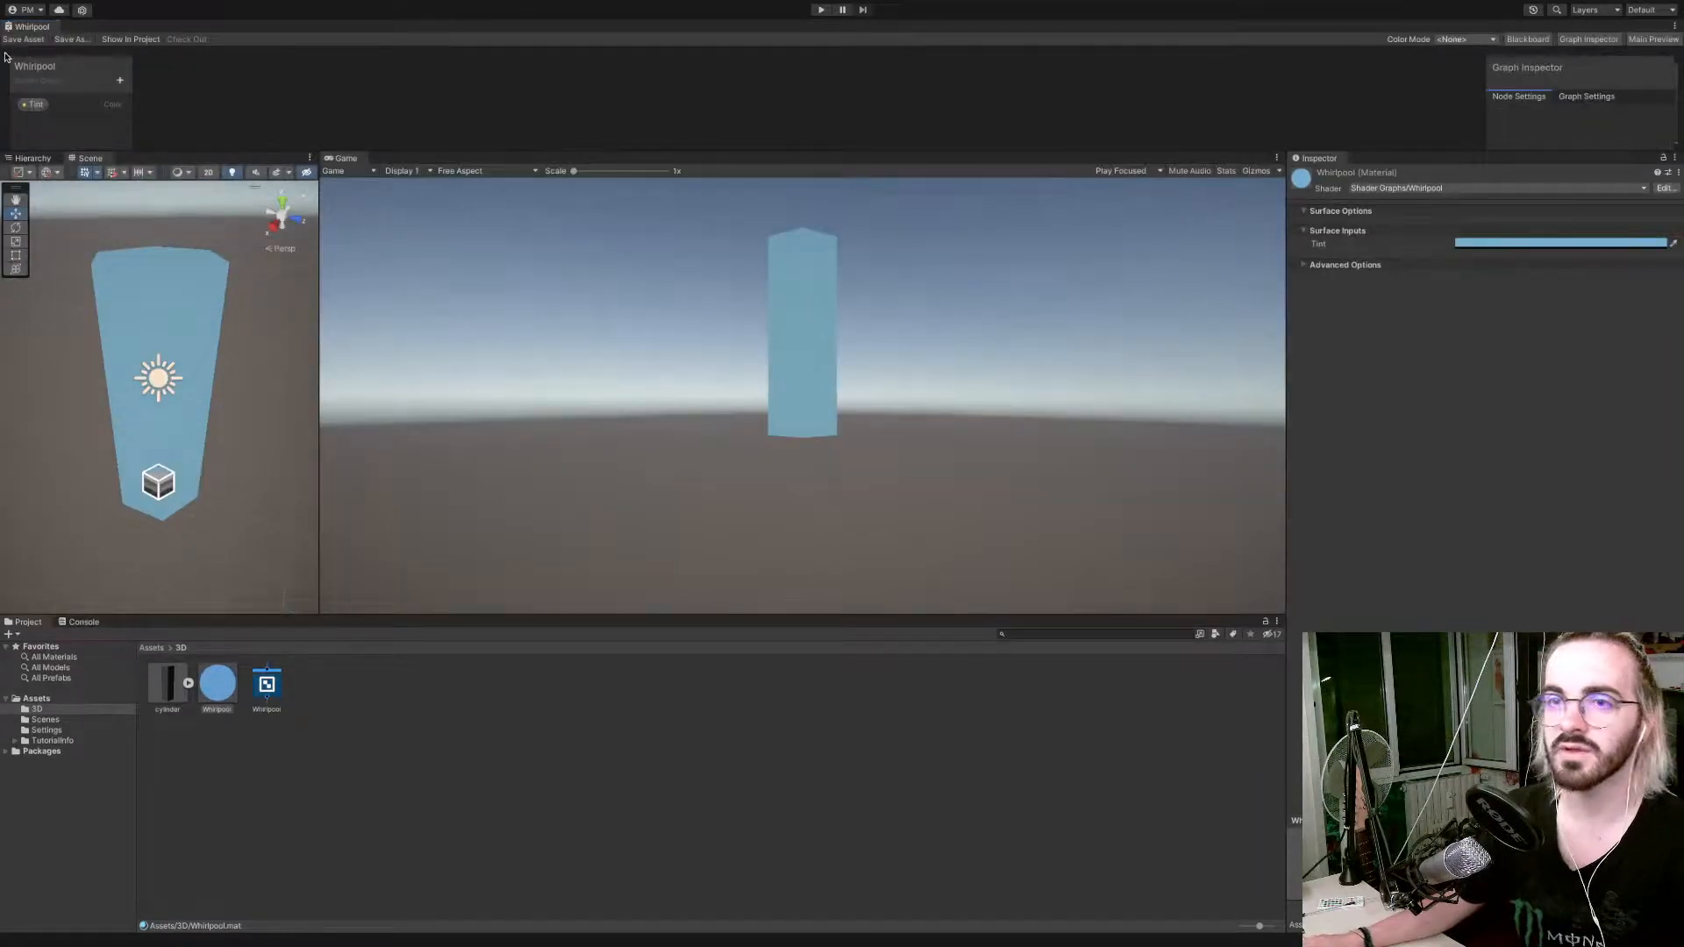
pyautogui.moveTo(23, 28); pyautogui.dragTo(525, 187)
pyautogui.moveTo(186, 253); pyautogui.dragTo(180, 221, button='right')
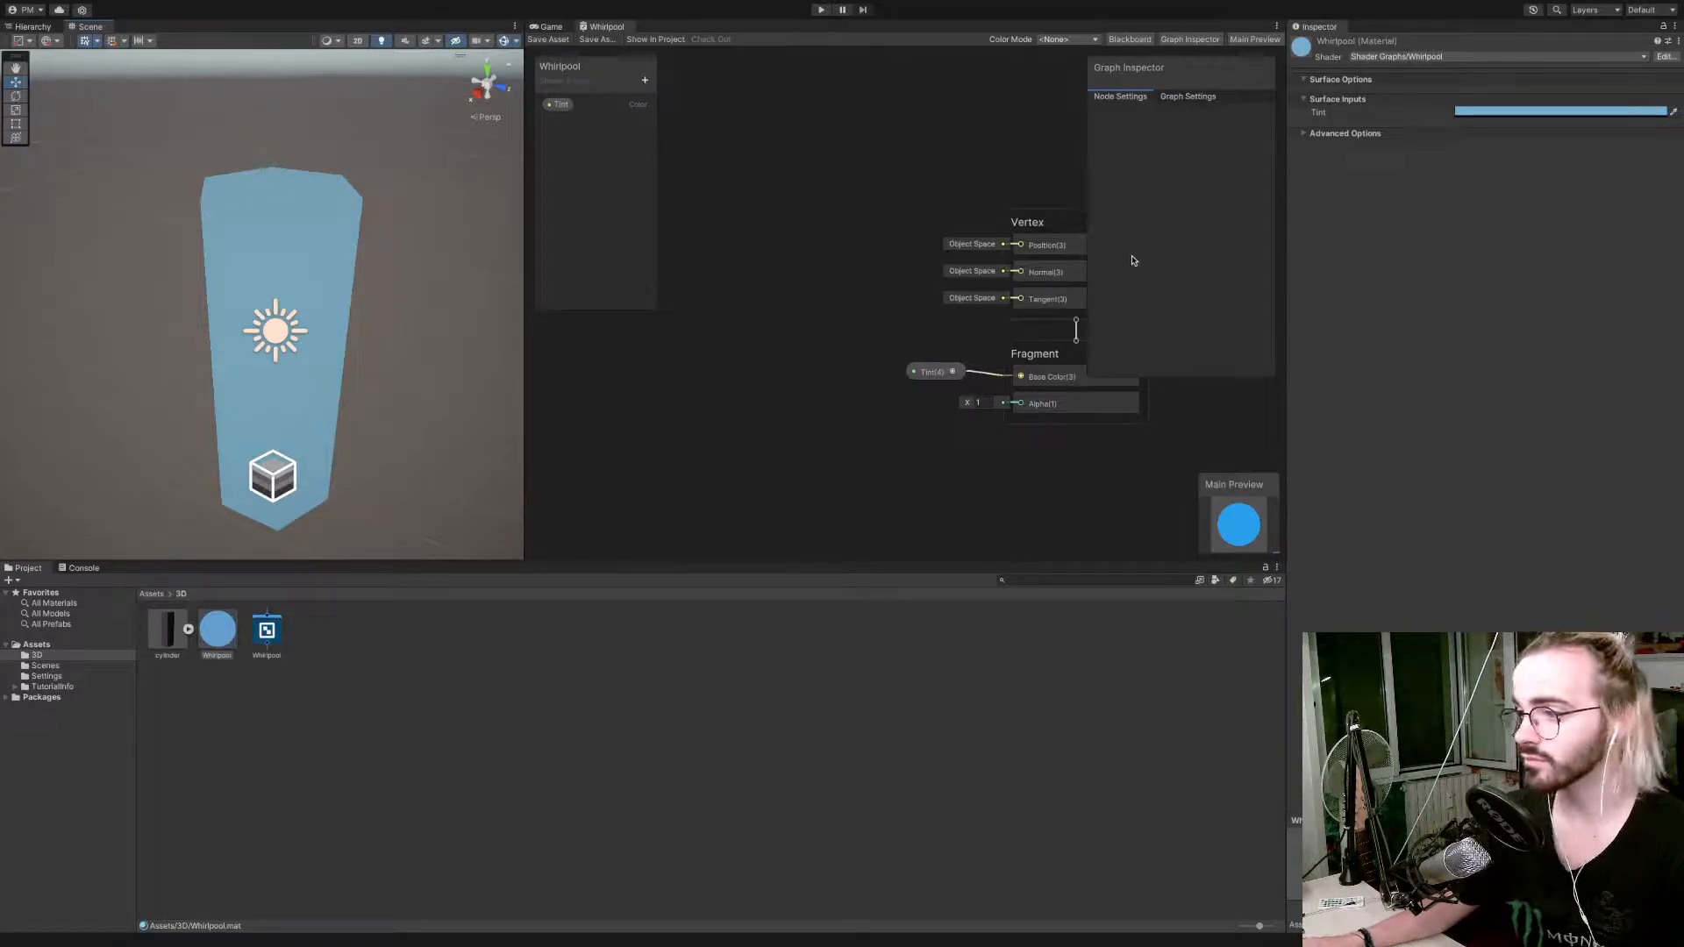
# Add a UV node to the Whirlpool graph, in the free space before the Vertex and Fragment blocks.
pyautogui.scroll(-5, 704, 244)
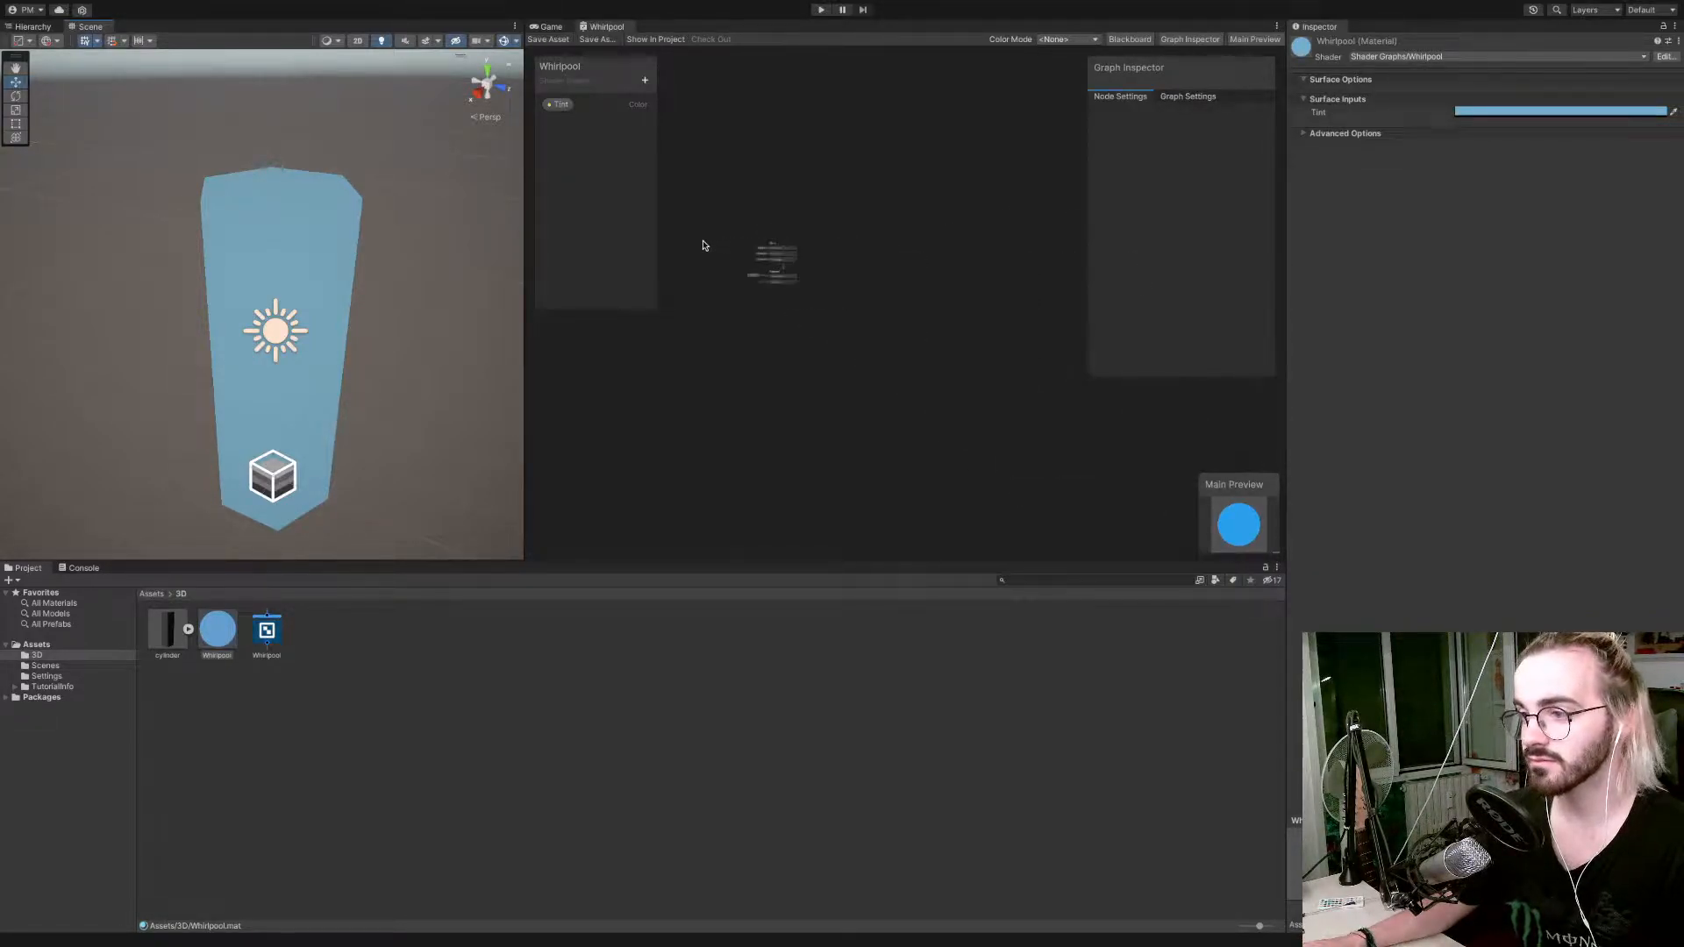
pyautogui.scroll(3, 703, 245)
pyautogui.rightClick(702, 244)
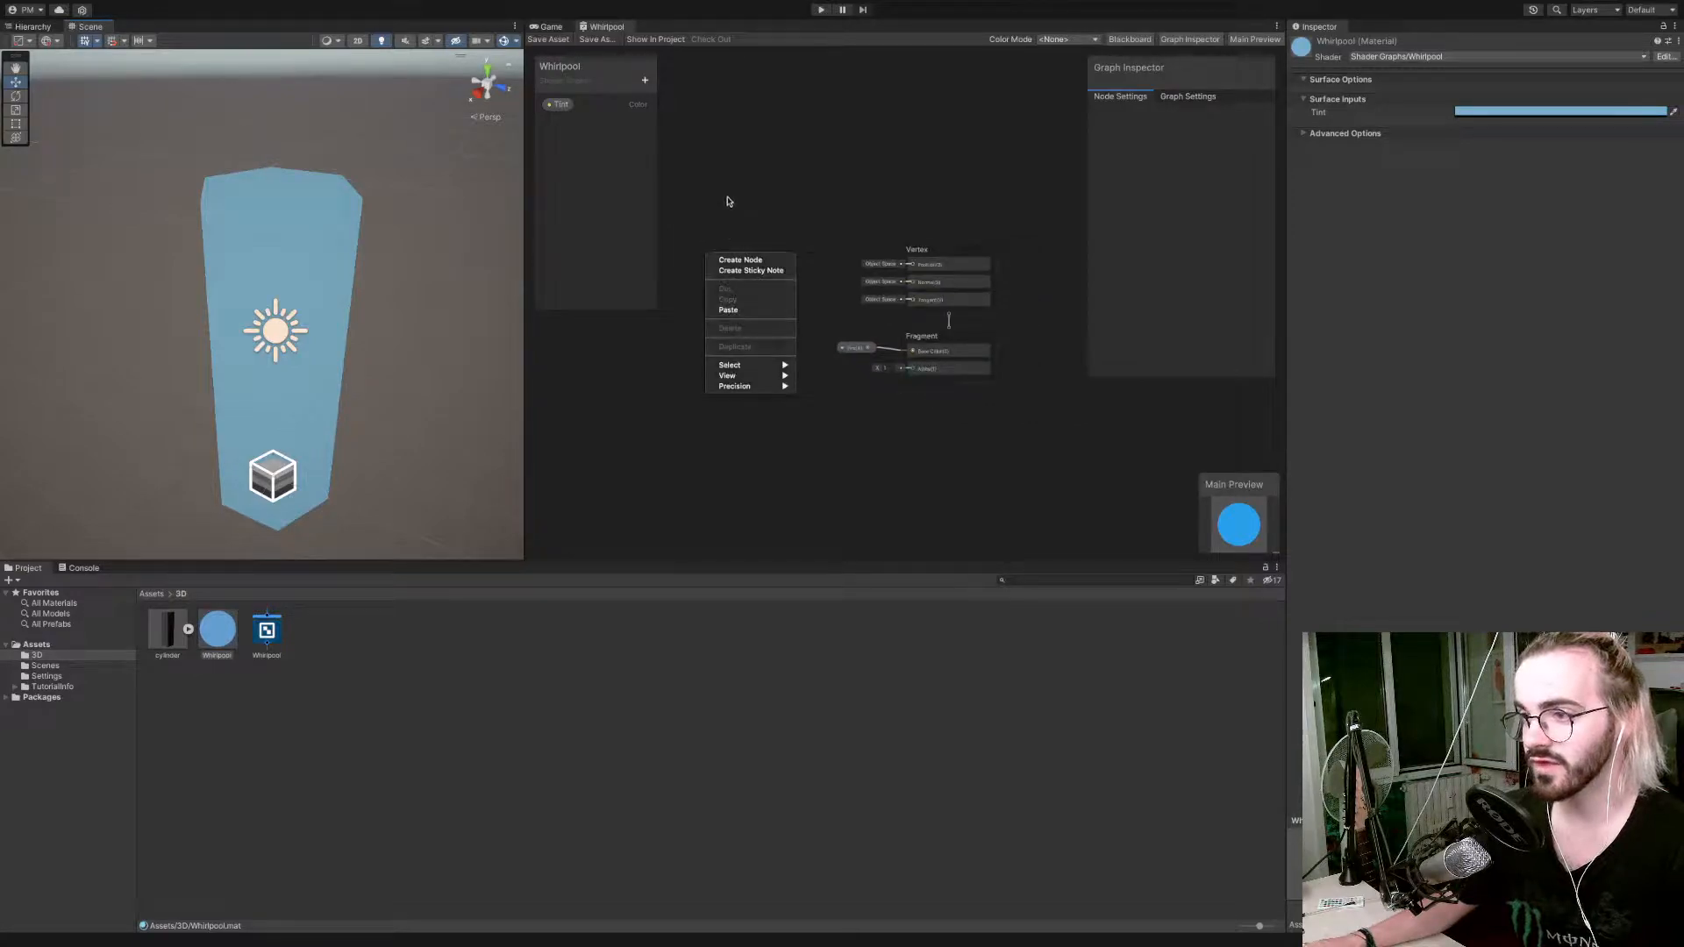
pyautogui.click(722, 230)
pyautogui.scroll(-5, 722, 241)
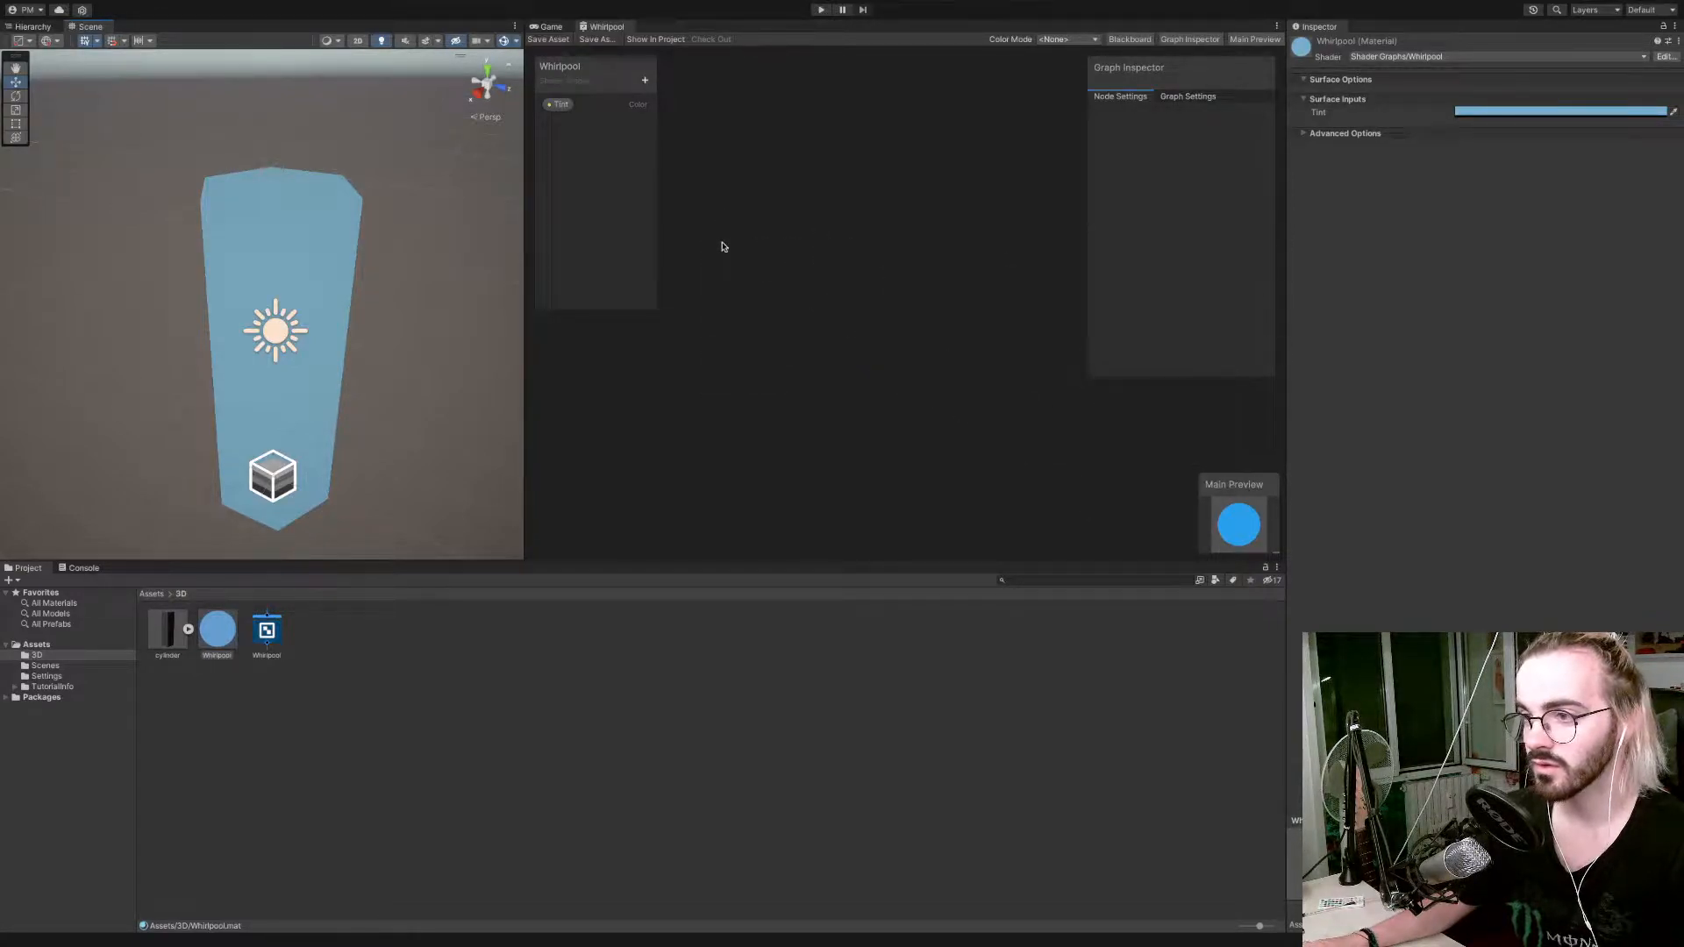
pyautogui.scroll(8, 722, 246)
pyautogui.scroll(-5, 722, 247)
pyautogui.scroll(3, 722, 246)
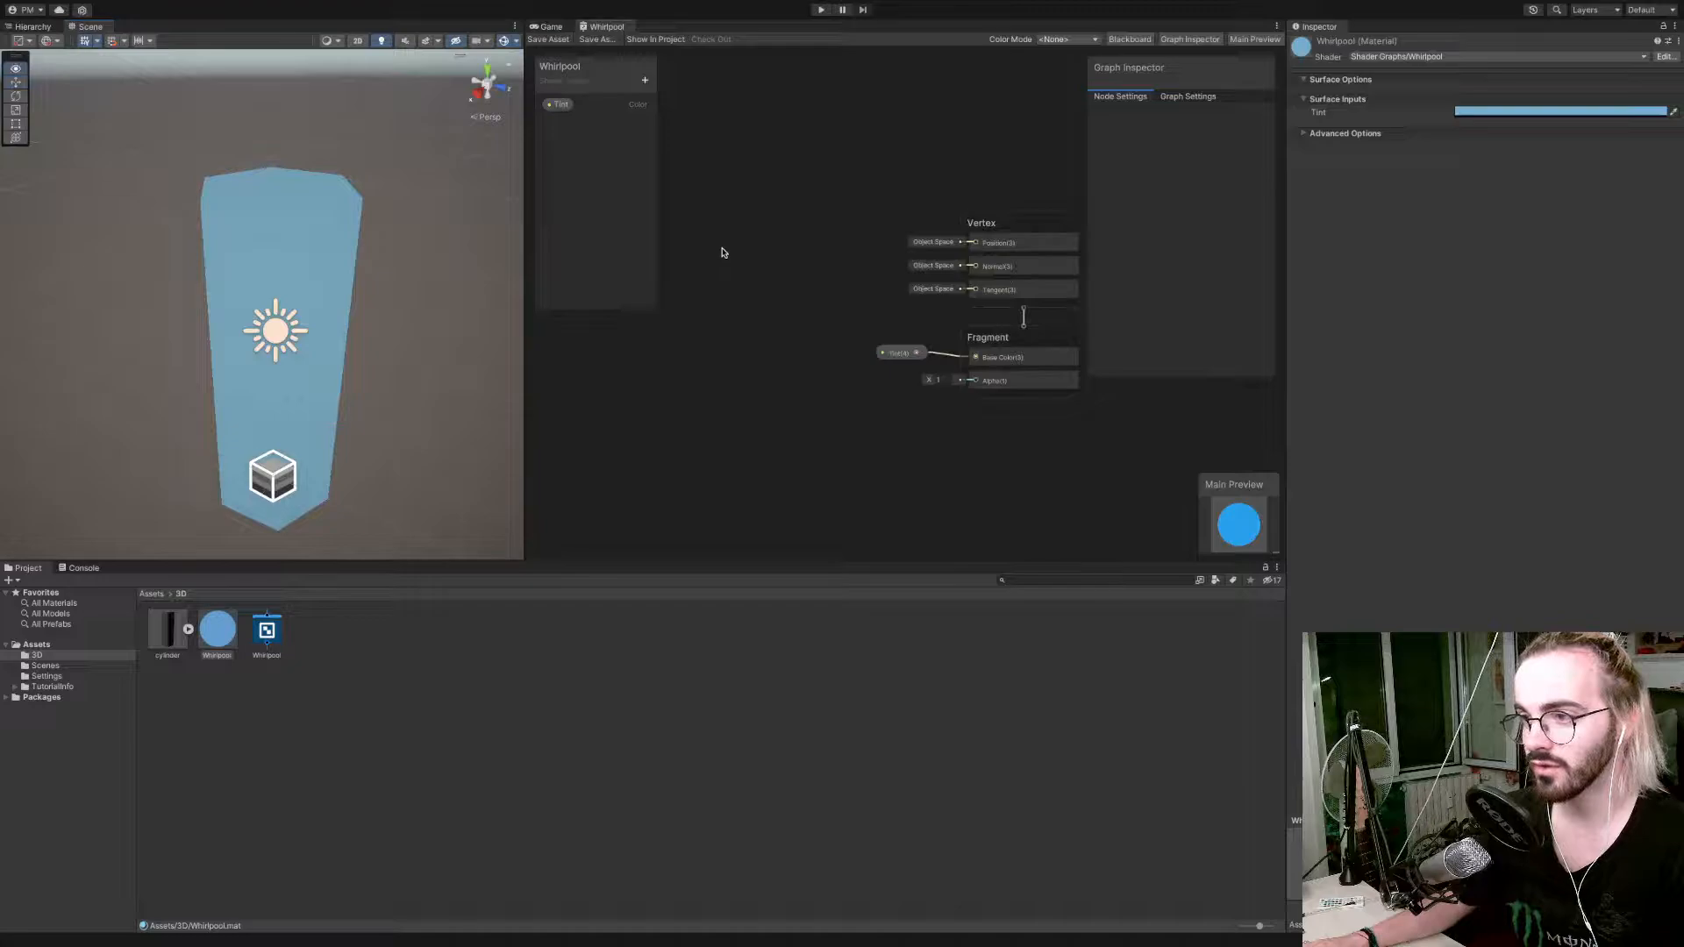
pyautogui.moveTo(722, 253); pyautogui.dragTo(792, 277, button='middle')
pyautogui.rightClick(728, 282)
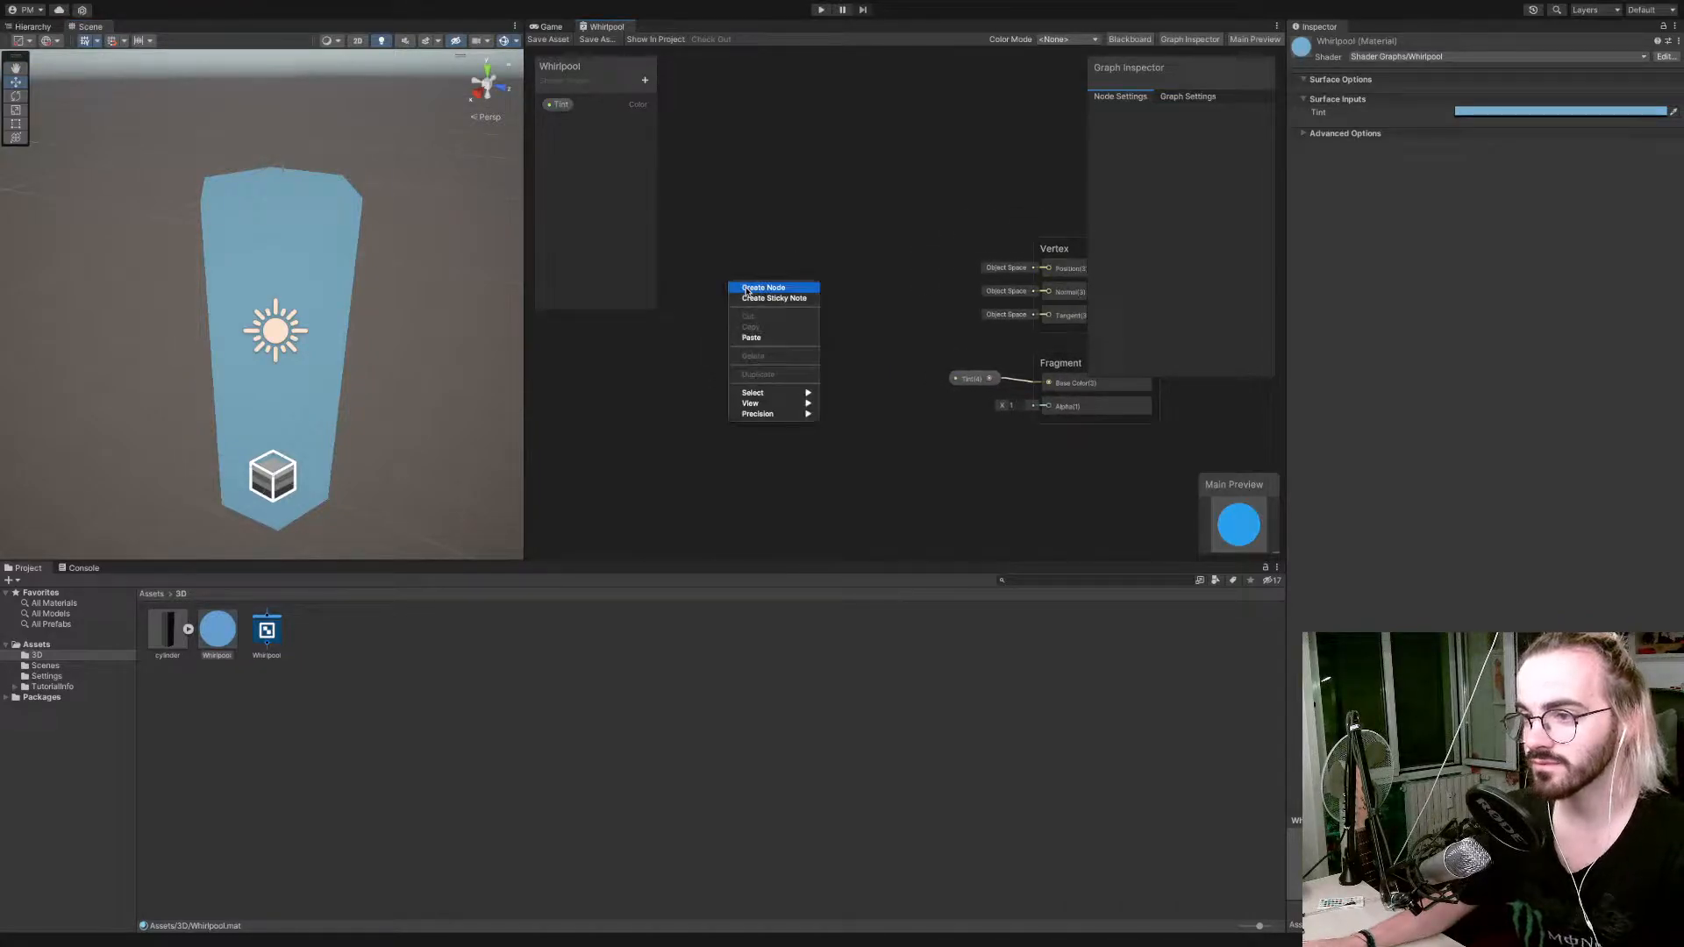
pyautogui.click(750, 289)
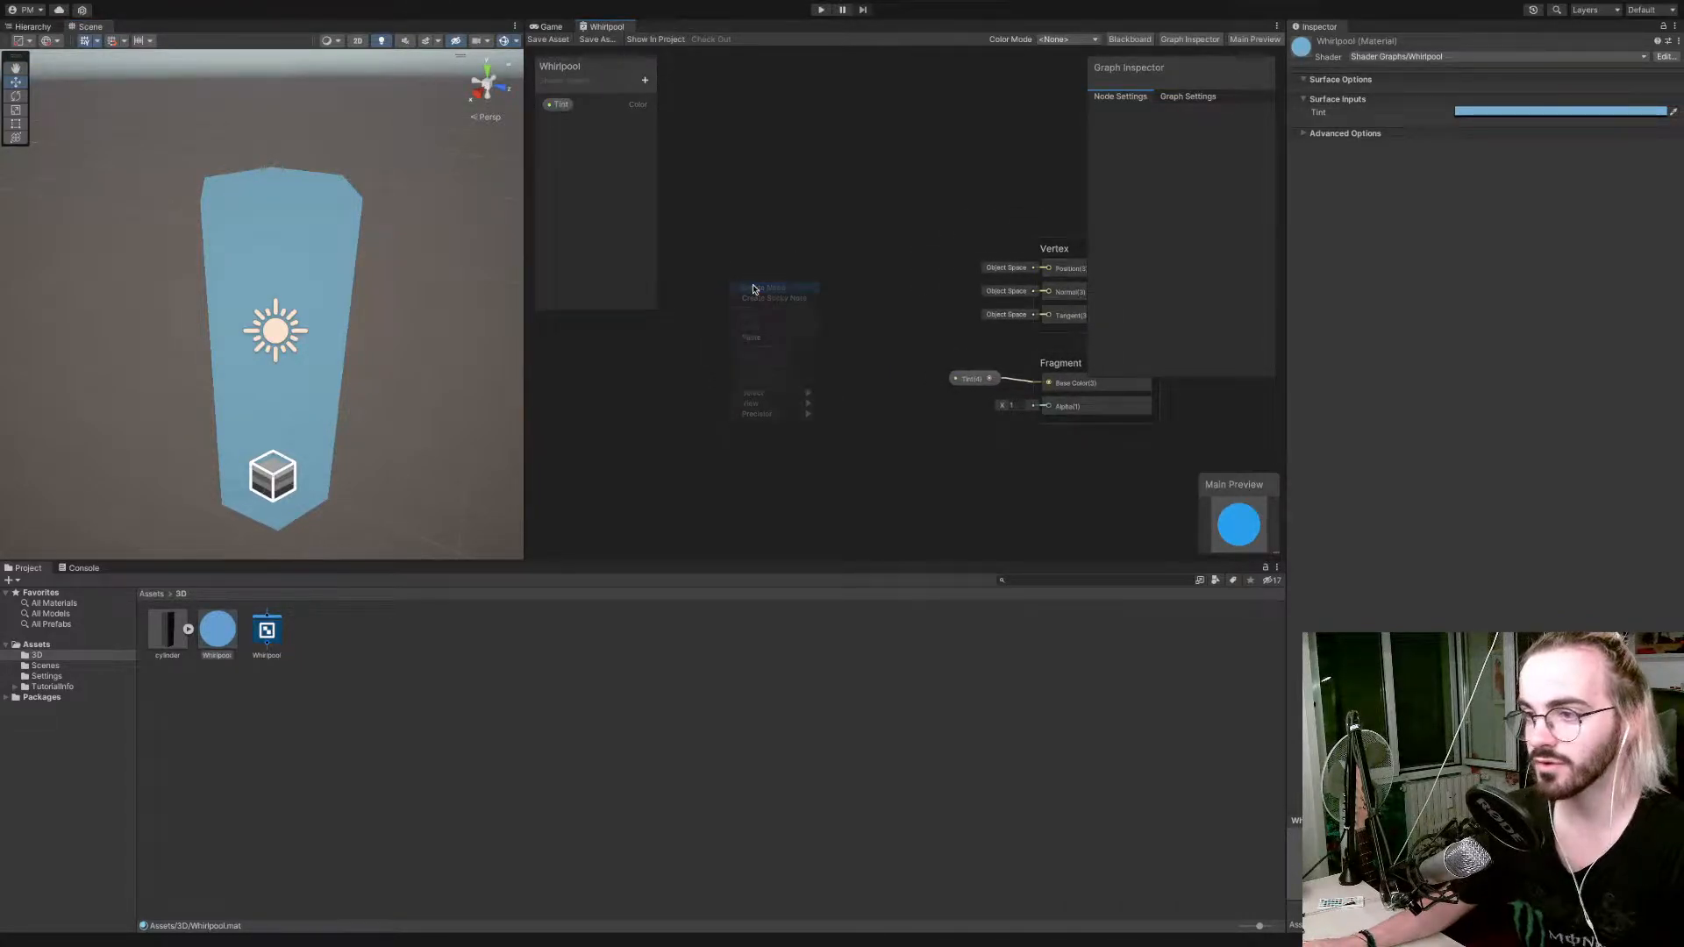
pyautogui.write('uv')
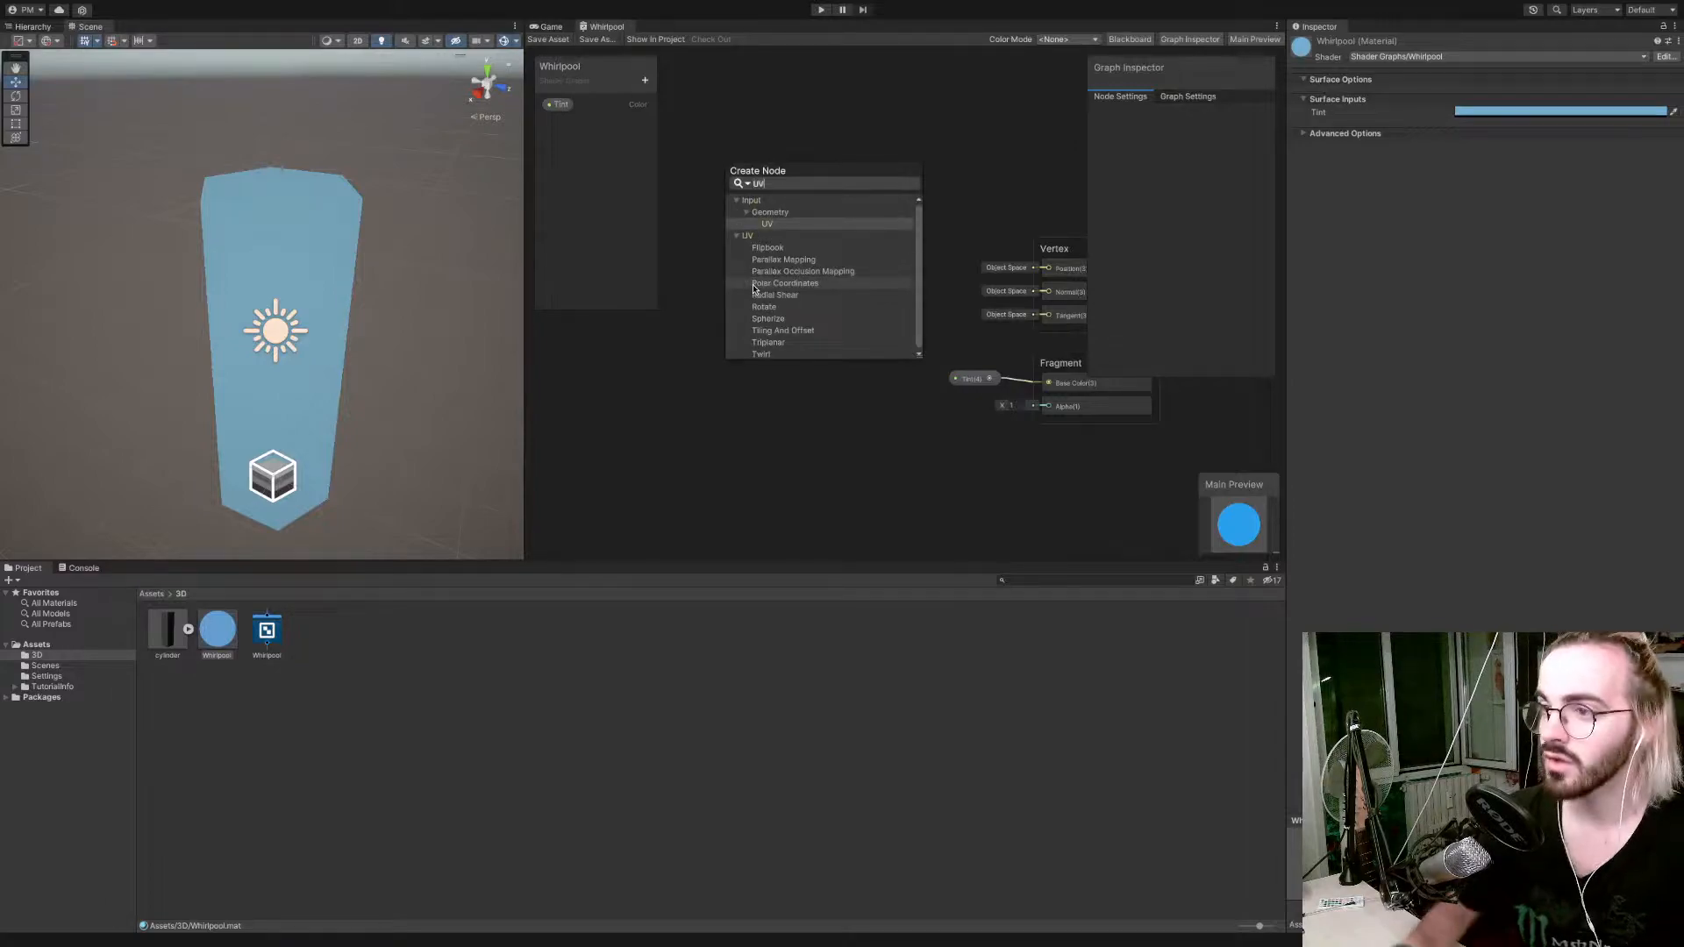
pyautogui.press('Return')
pyautogui.moveTo(753, 289); pyautogui.dragTo(638, 354)
# Feed the UV node's output into a new Split node.
pyautogui.moveTo(726, 357); pyautogui.dragTo(878, 352, button='middle')
pyautogui.moveTo(797, 350)
pyautogui.mouseDown()
pyautogui.moveTo(677, 356)
pyautogui.moveTo(828, 364)
pyautogui.mouseUp()
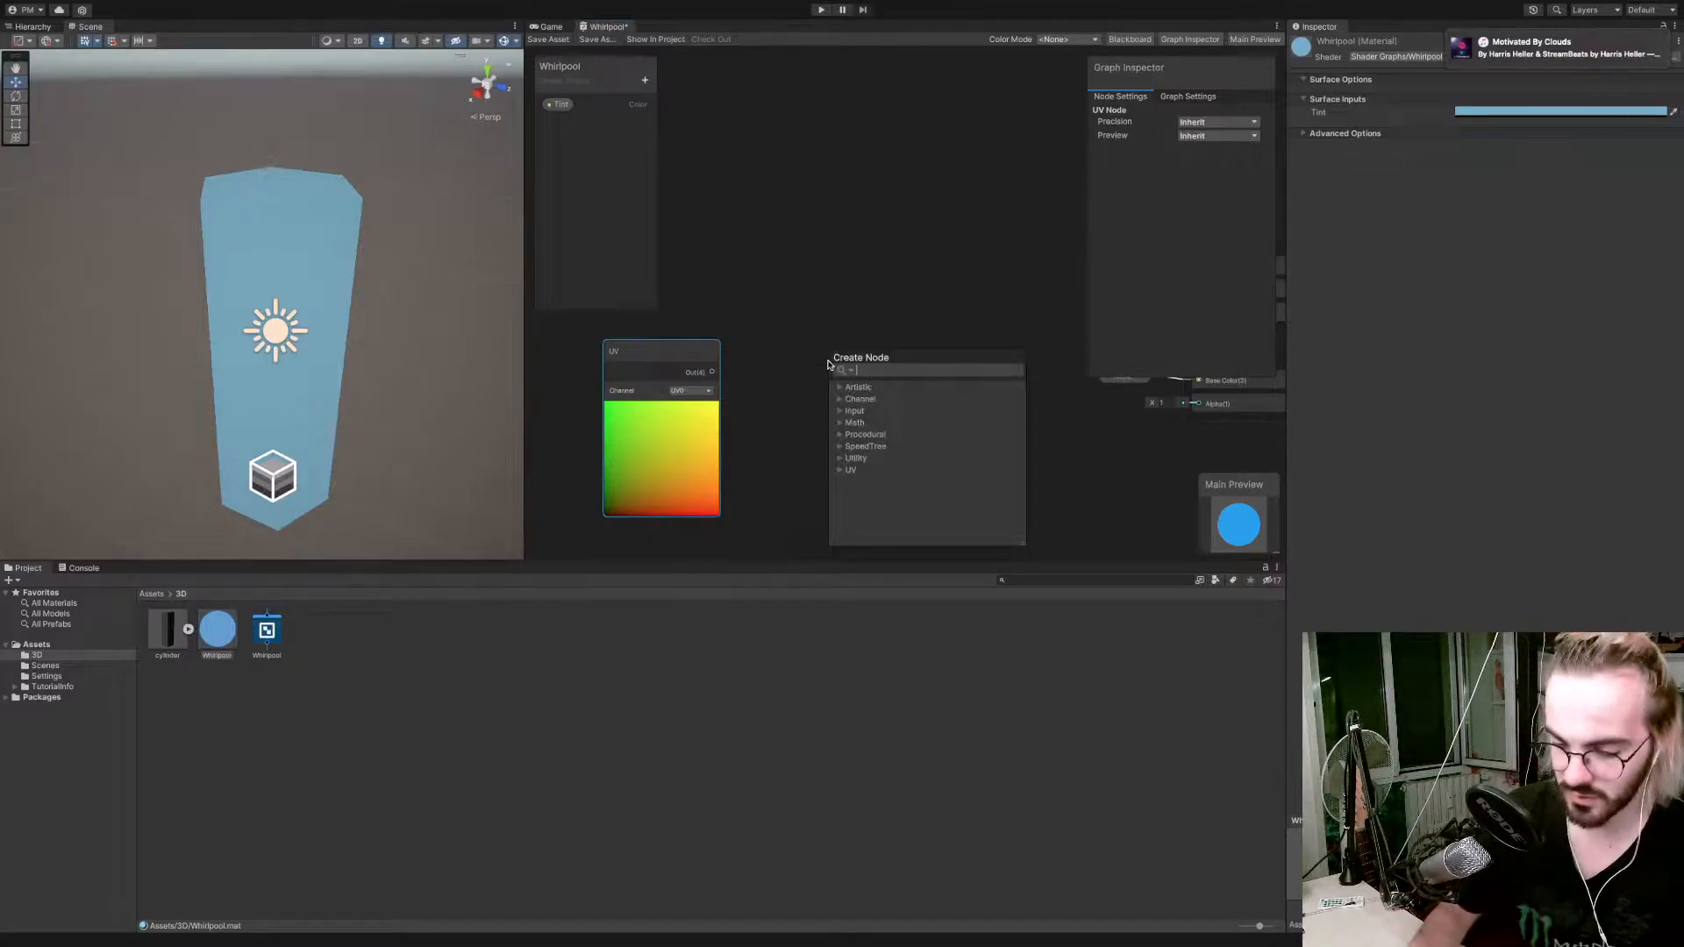
pyautogui.write('split')
pyautogui.press('Return')
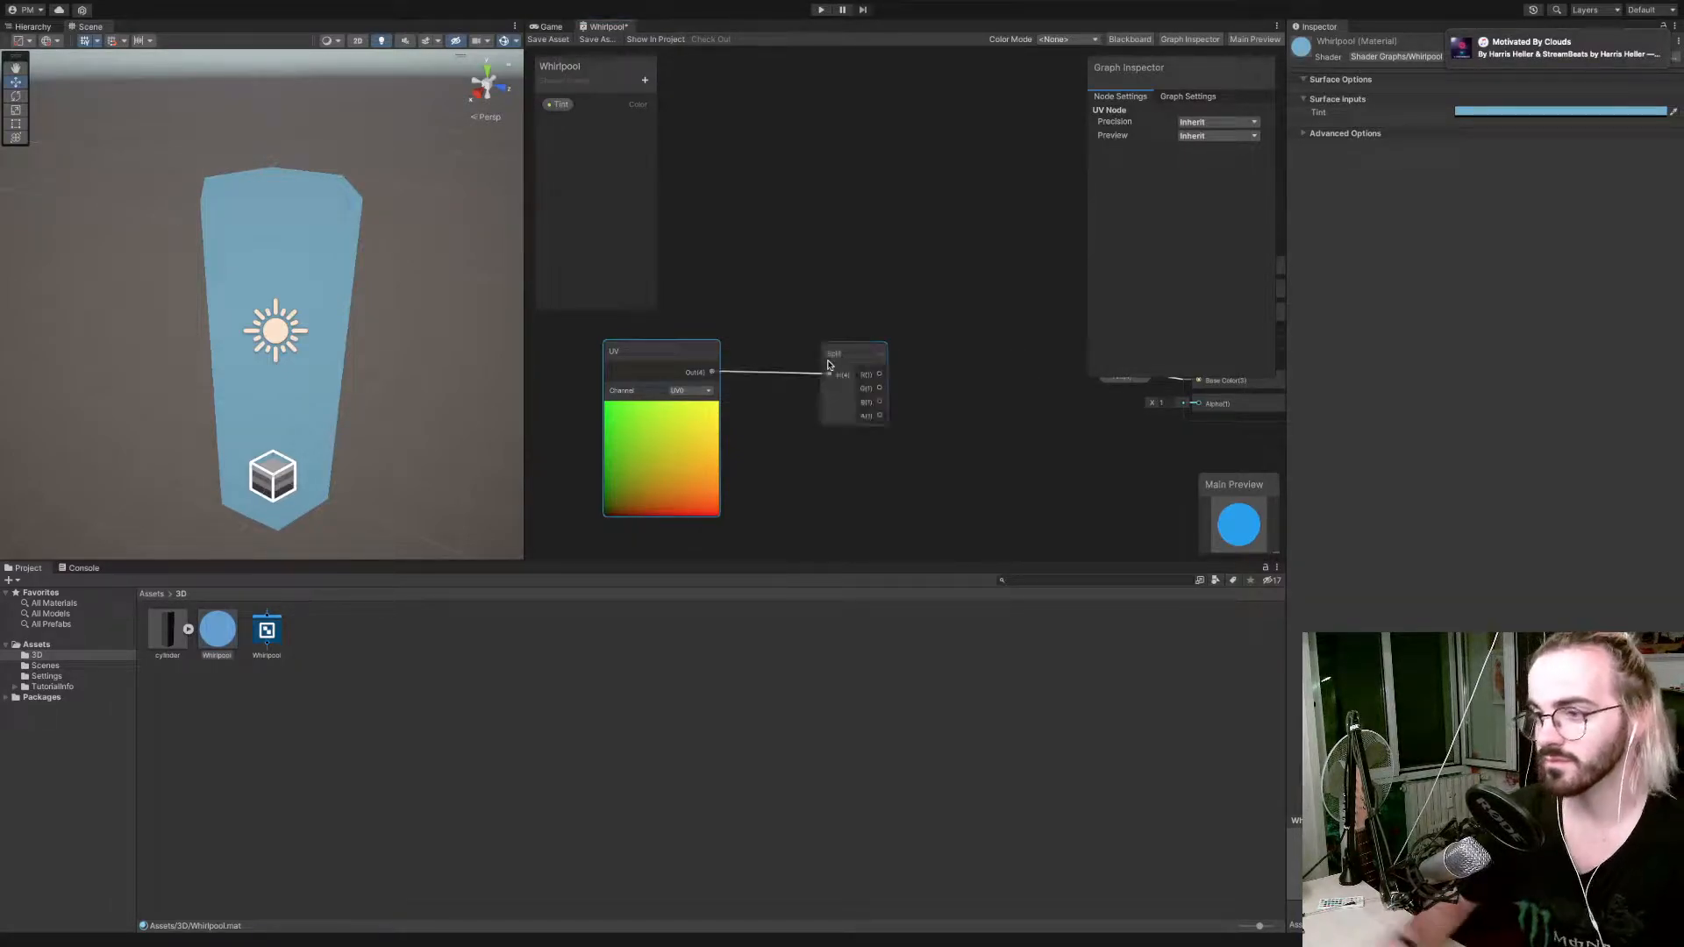
# Place the Split node beside the UV node and connect its G output to a new Preview node.
pyautogui.moveTo(868, 352); pyautogui.dragTo(831, 334)
pyautogui.write('preview')
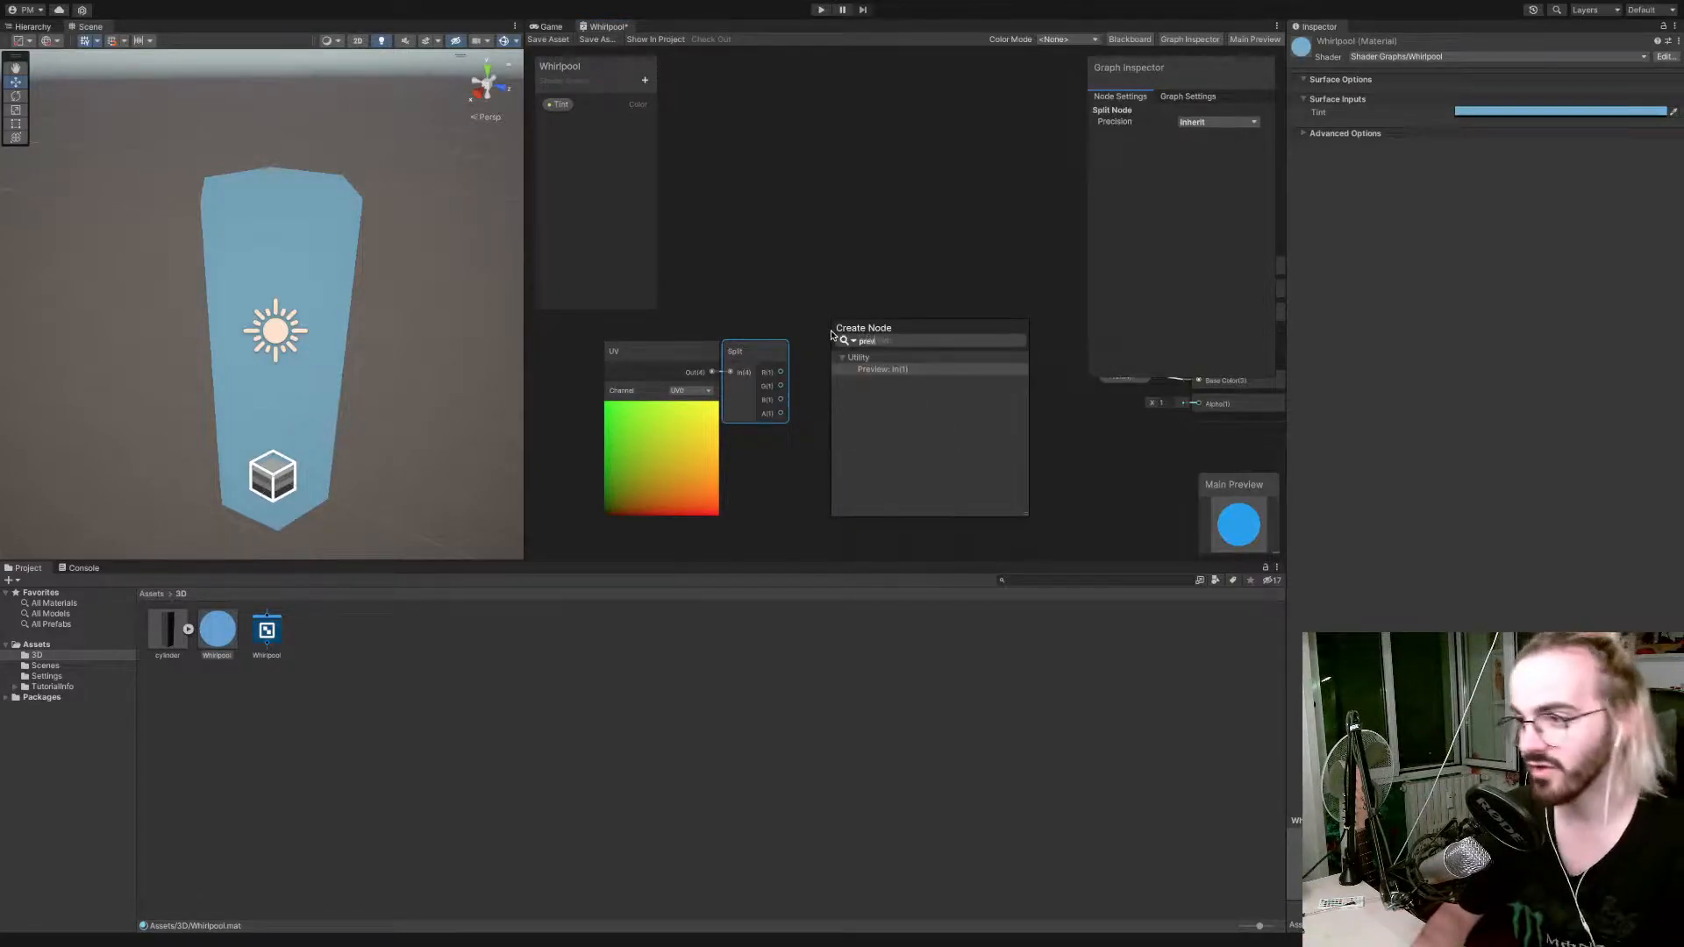
pyautogui.press('Return')
pyautogui.moveTo(831, 335); pyautogui.dragTo(839, 352)
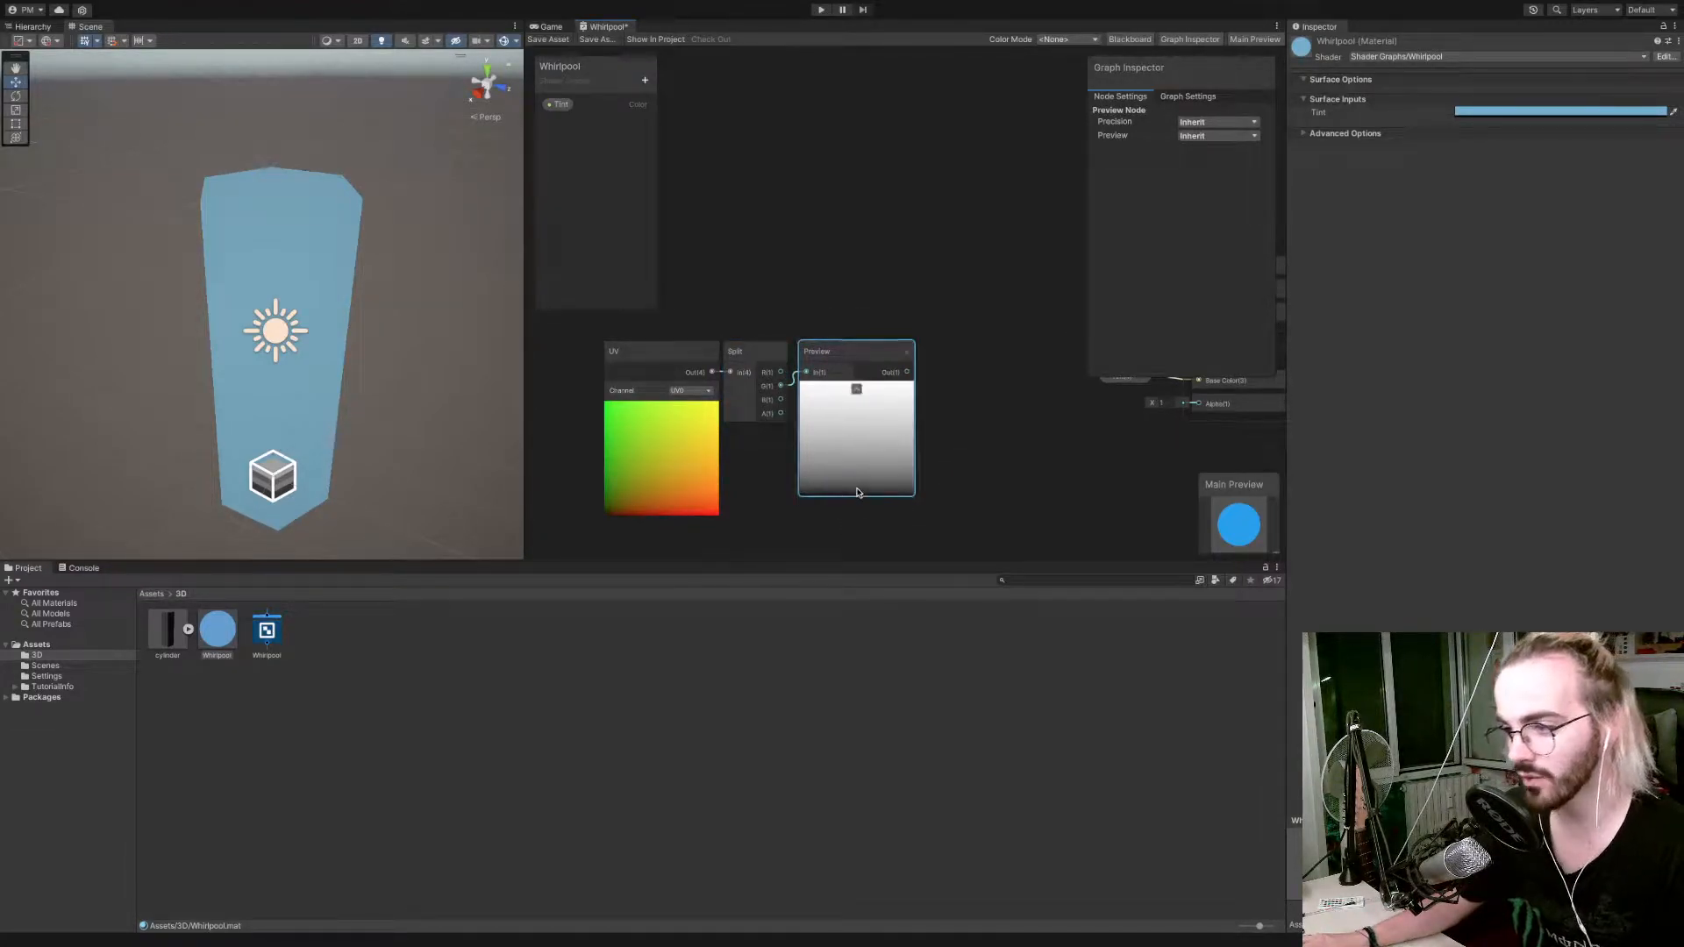
pyautogui.scroll(-6, 787, 425)
pyautogui.scroll(8, 787, 425)
pyautogui.scroll(-5, 787, 425)
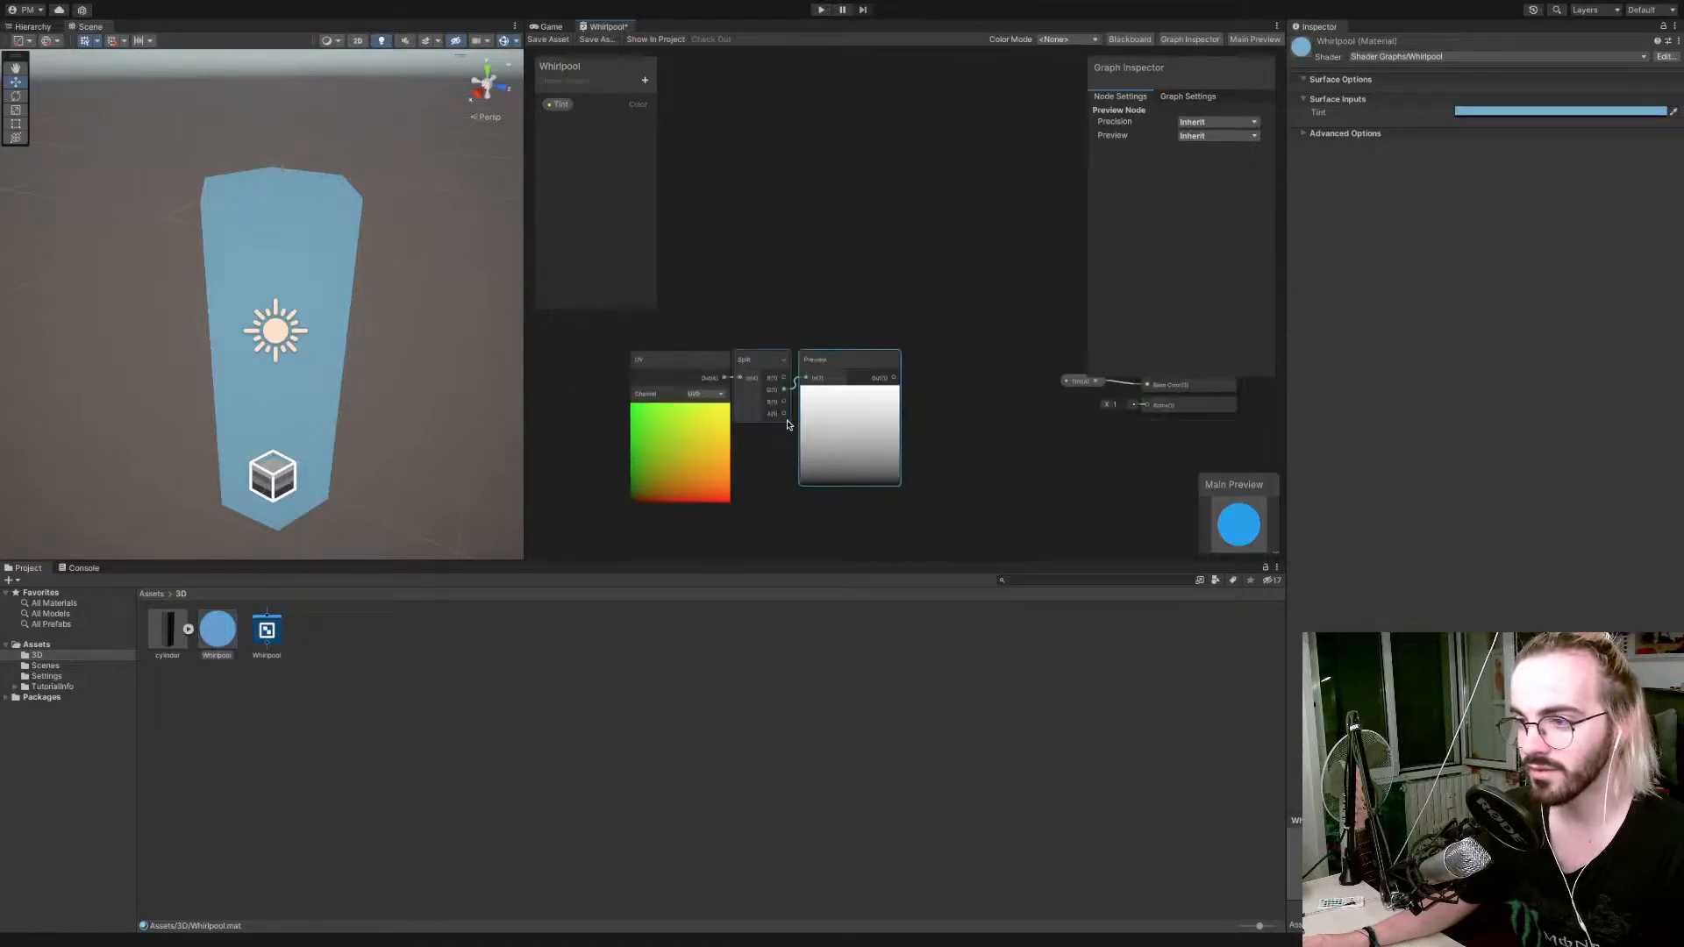
pyautogui.click(855, 357)
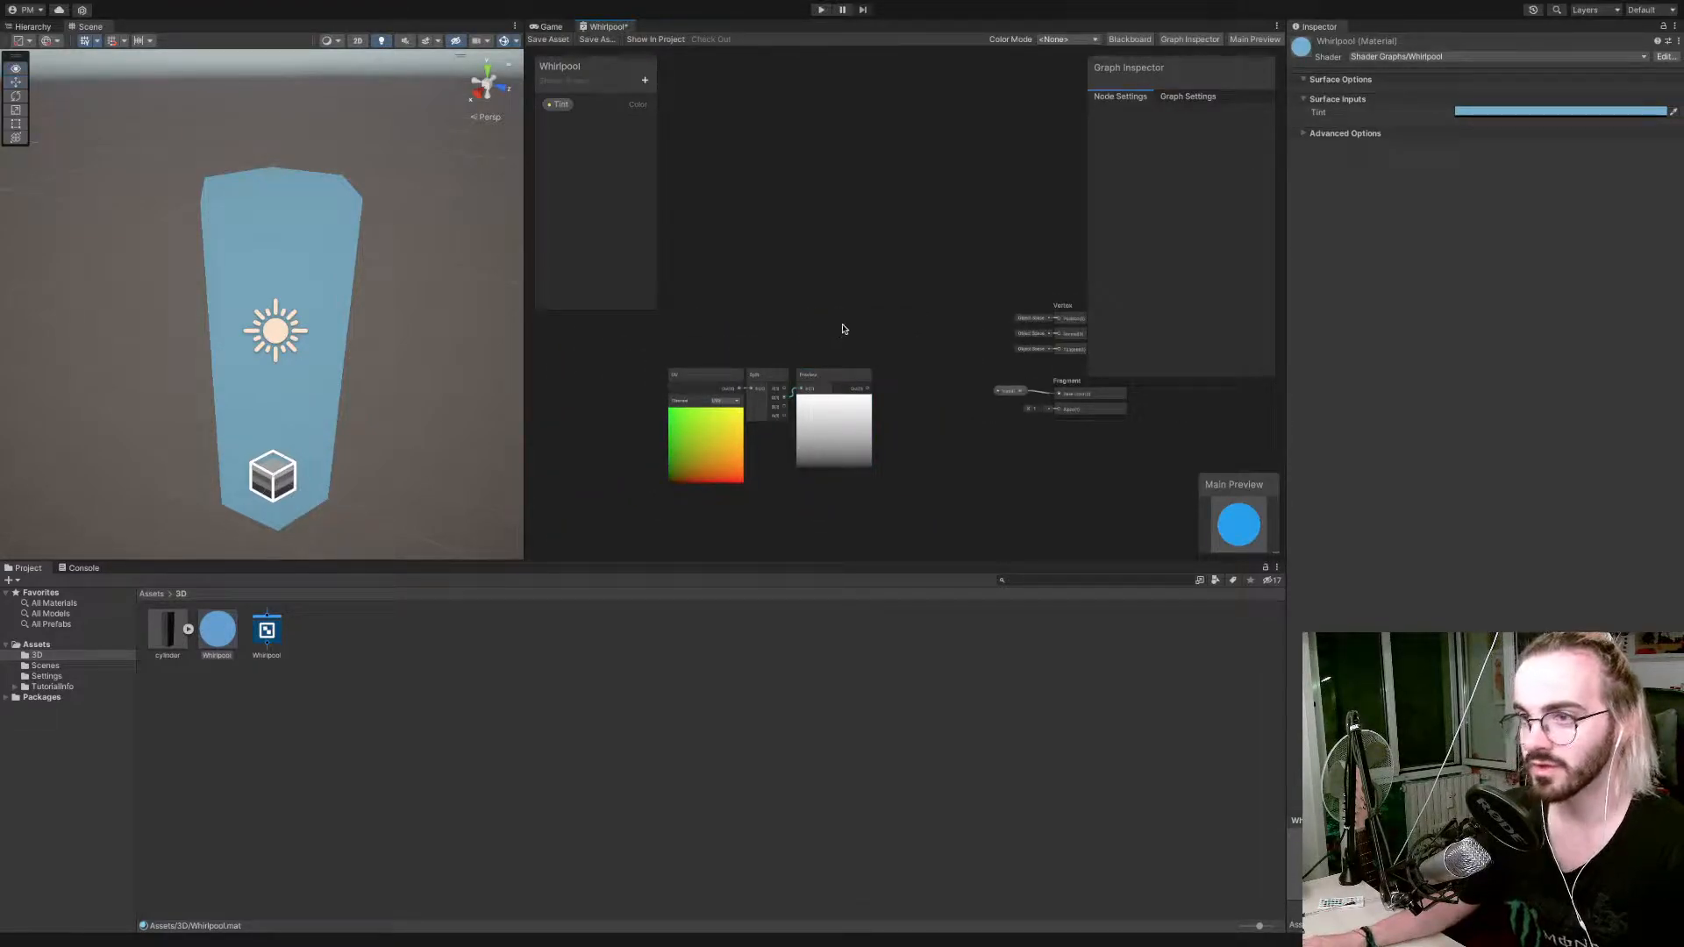
# Add a Position node in Object space above the UV node.
pyautogui.moveTo(844, 329); pyautogui.dragTo(816, 354, button='middle')
pyautogui.rightClick(738, 286)
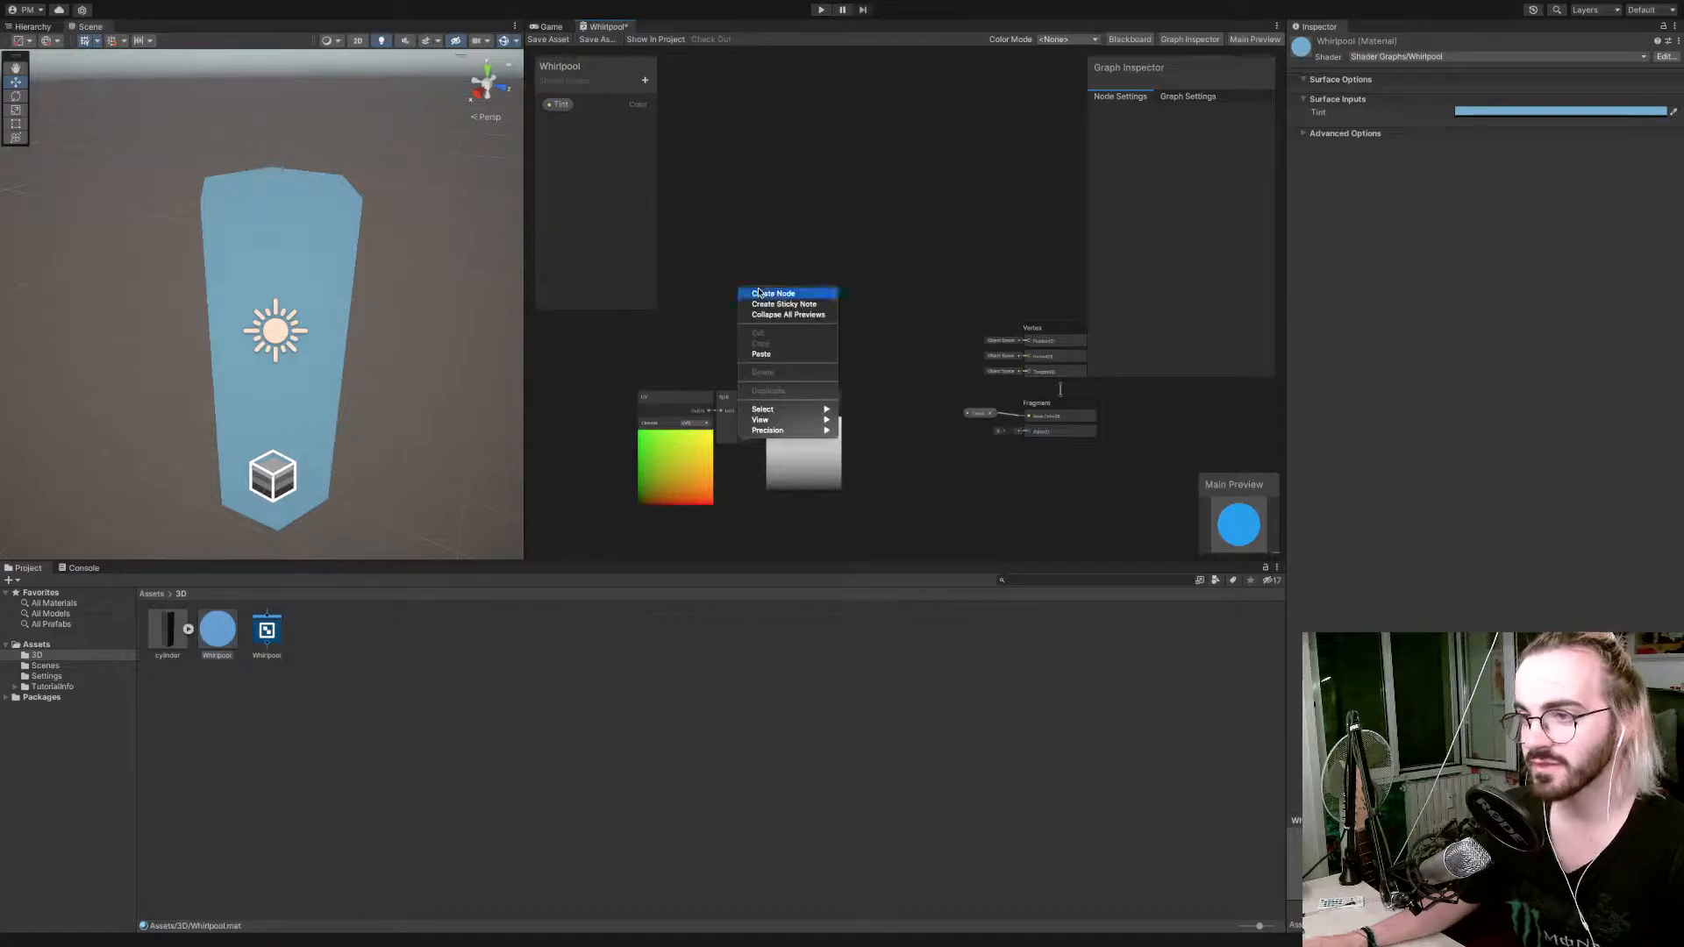
pyautogui.click(760, 293)
pyautogui.write('Posi')
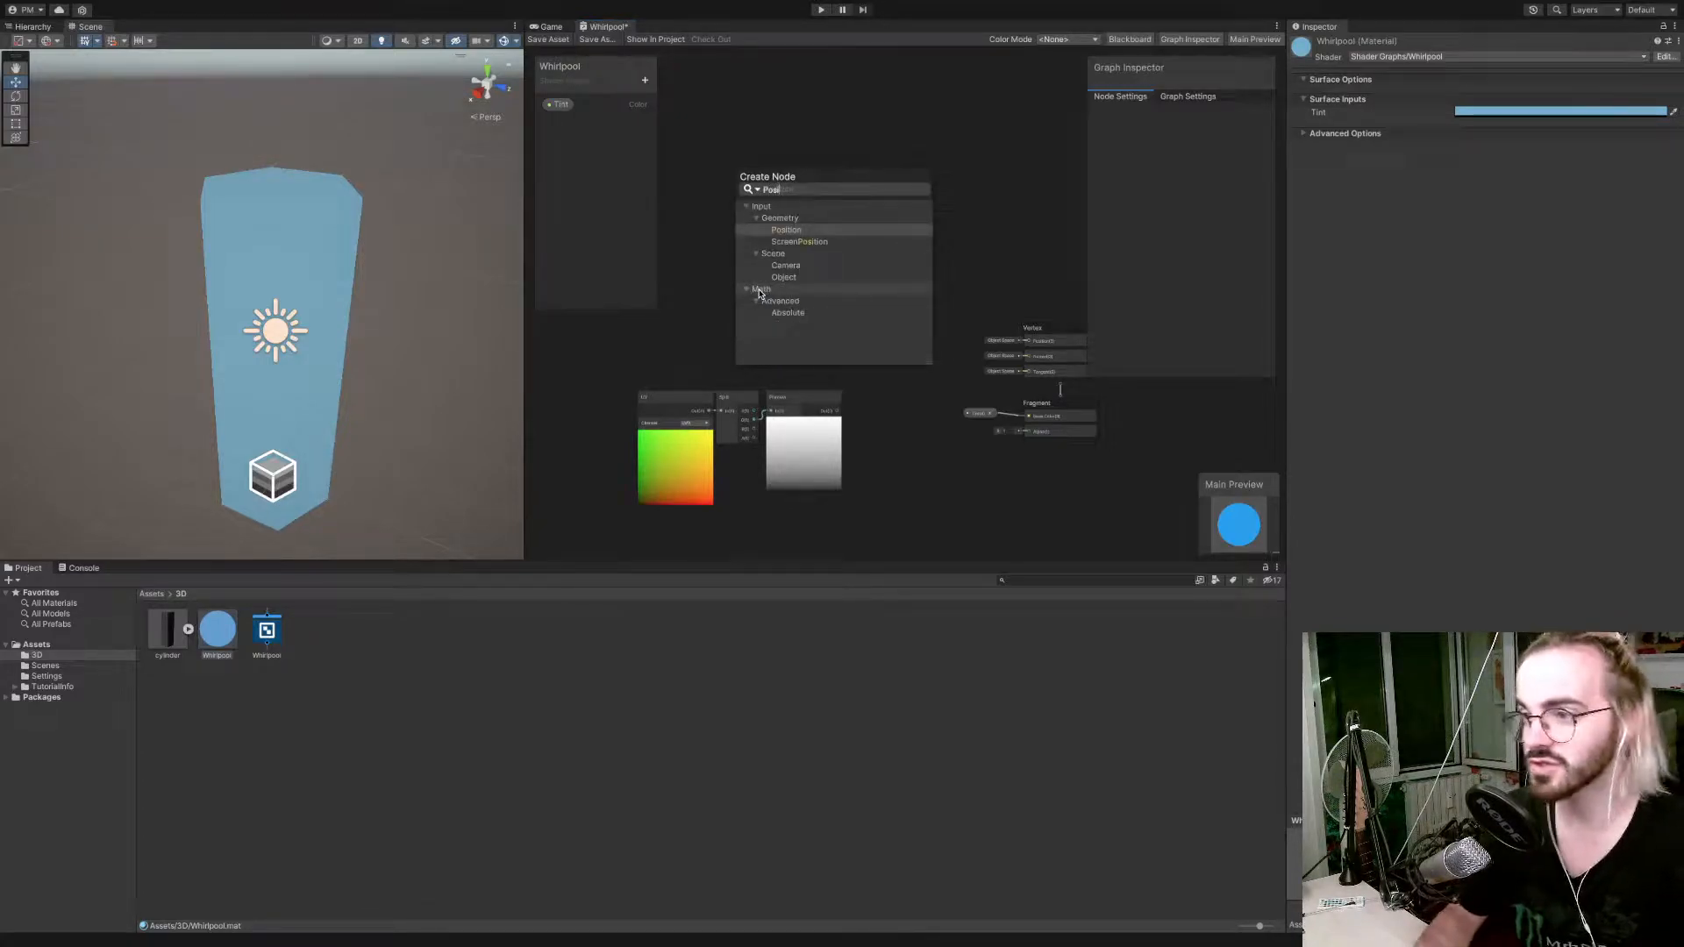
pyautogui.press('Return')
pyautogui.moveTo(764, 299); pyautogui.dragTo(674, 262)
pyautogui.click(727, 278)
pyautogui.click(732, 291)
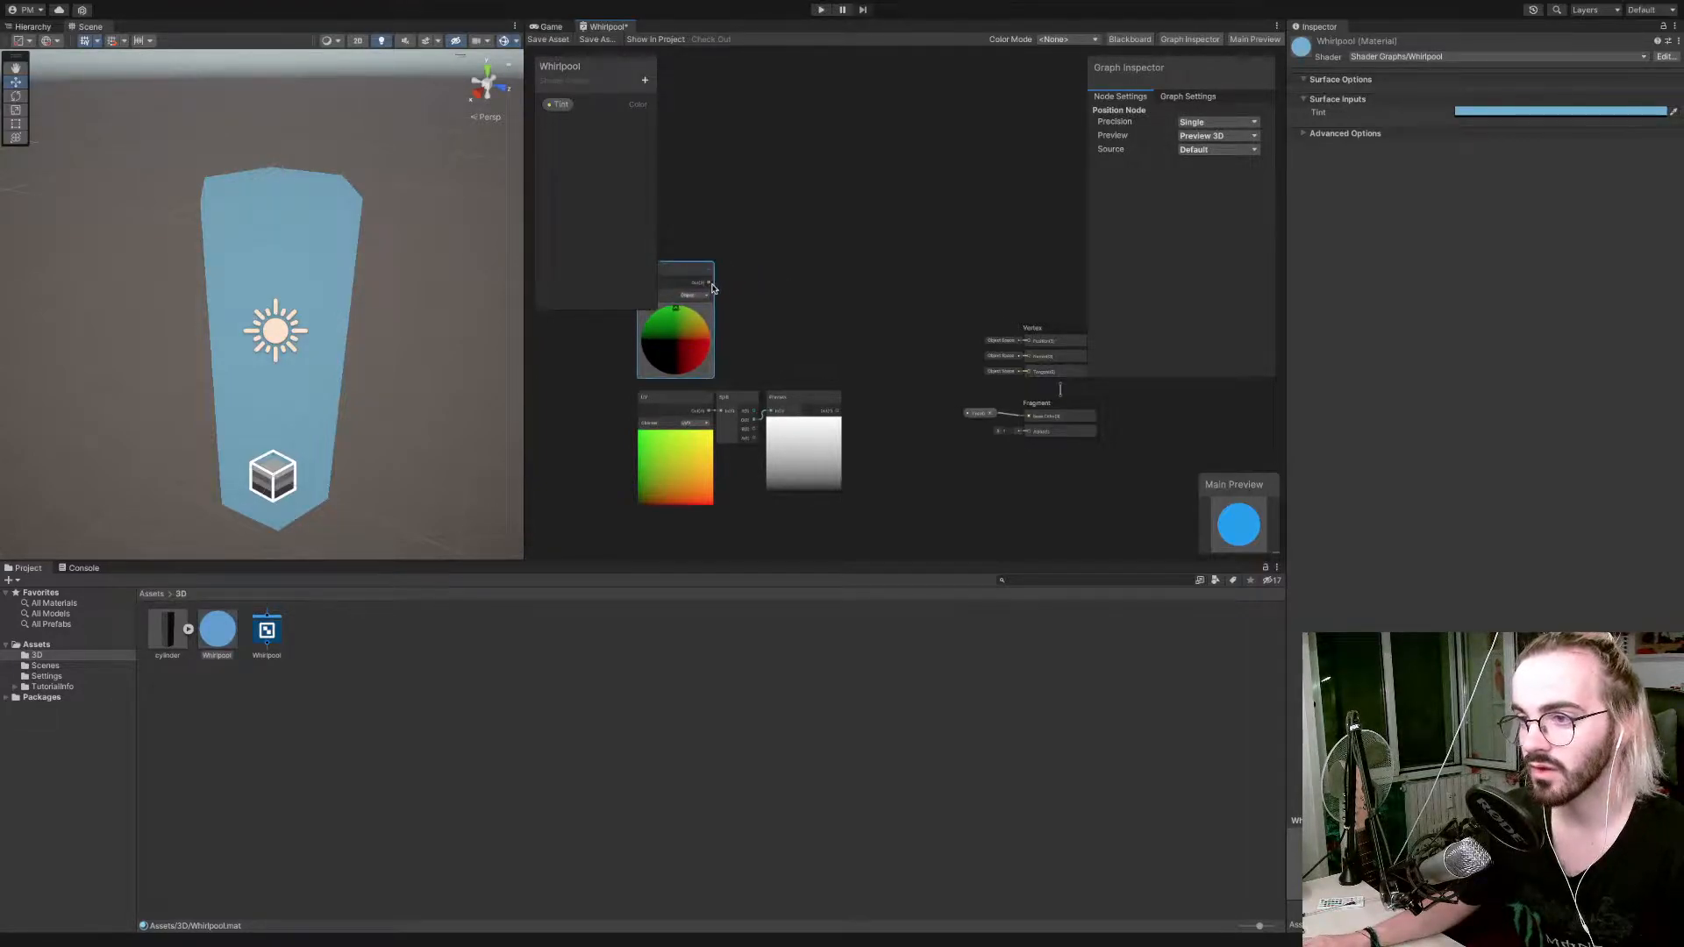
# Feed the Position node's output into a new Split node.
pyautogui.moveTo(710, 284); pyautogui.dragTo(796, 286)
pyautogui.write('split')
pyautogui.press('Return')
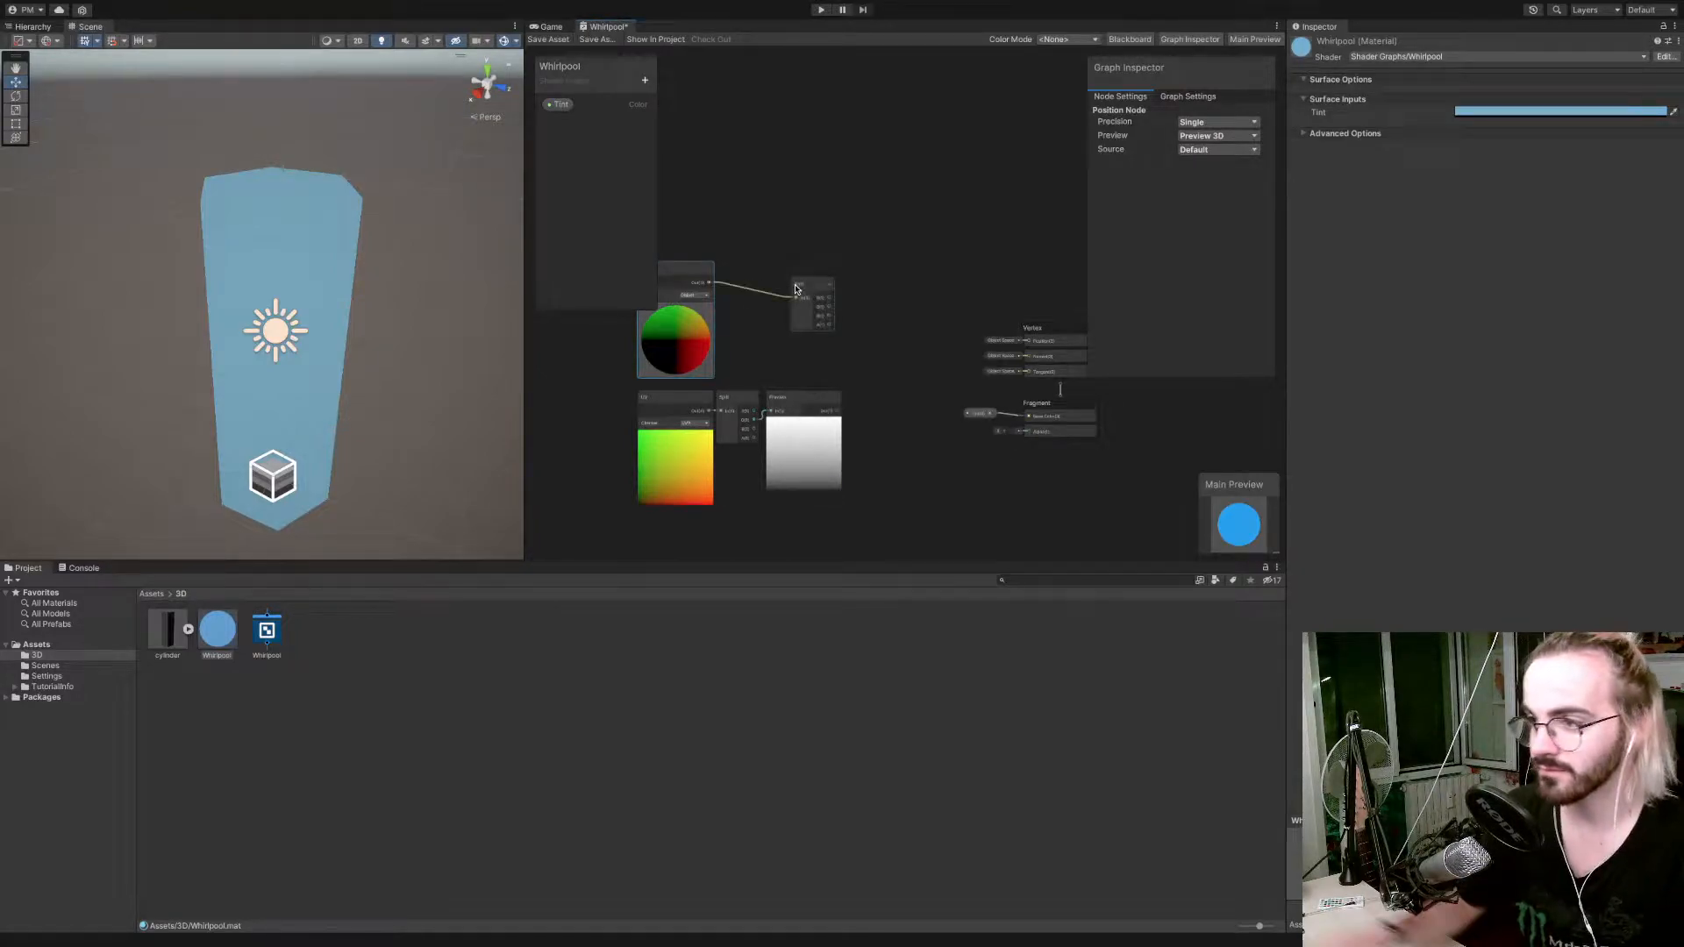
# Add a Multiply node that multiplies the position Split's G output by the UV gradient from the Preview node.
pyautogui.moveTo(831, 307); pyautogui.dragTo(859, 332)
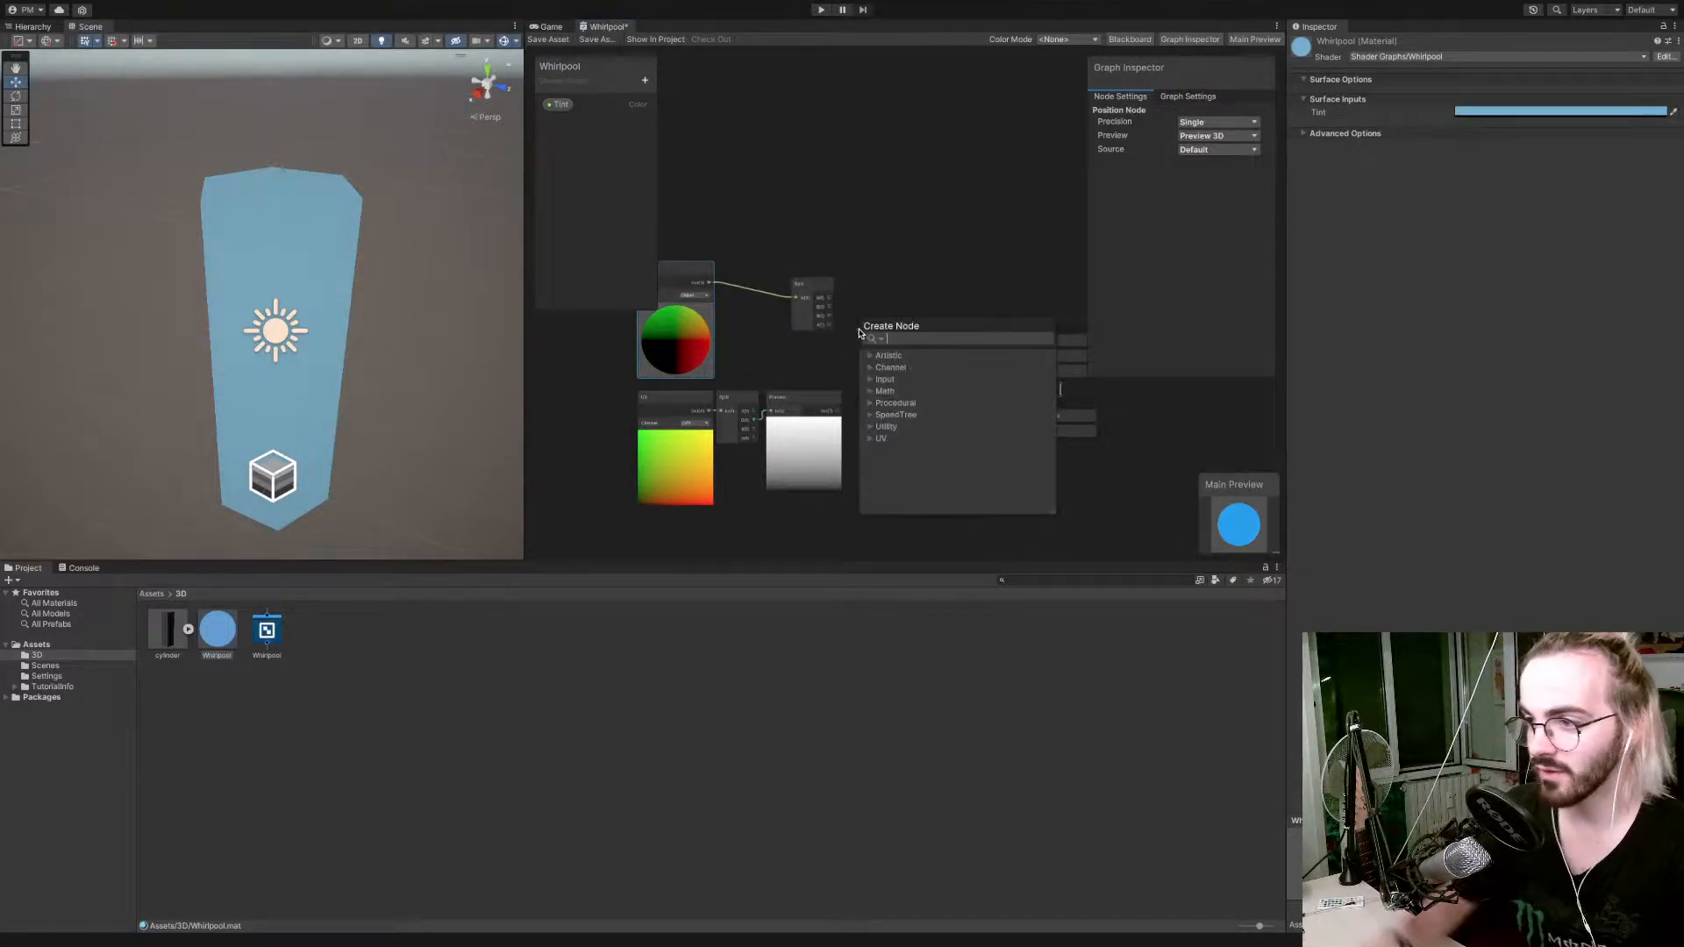
pyautogui.write('multi')
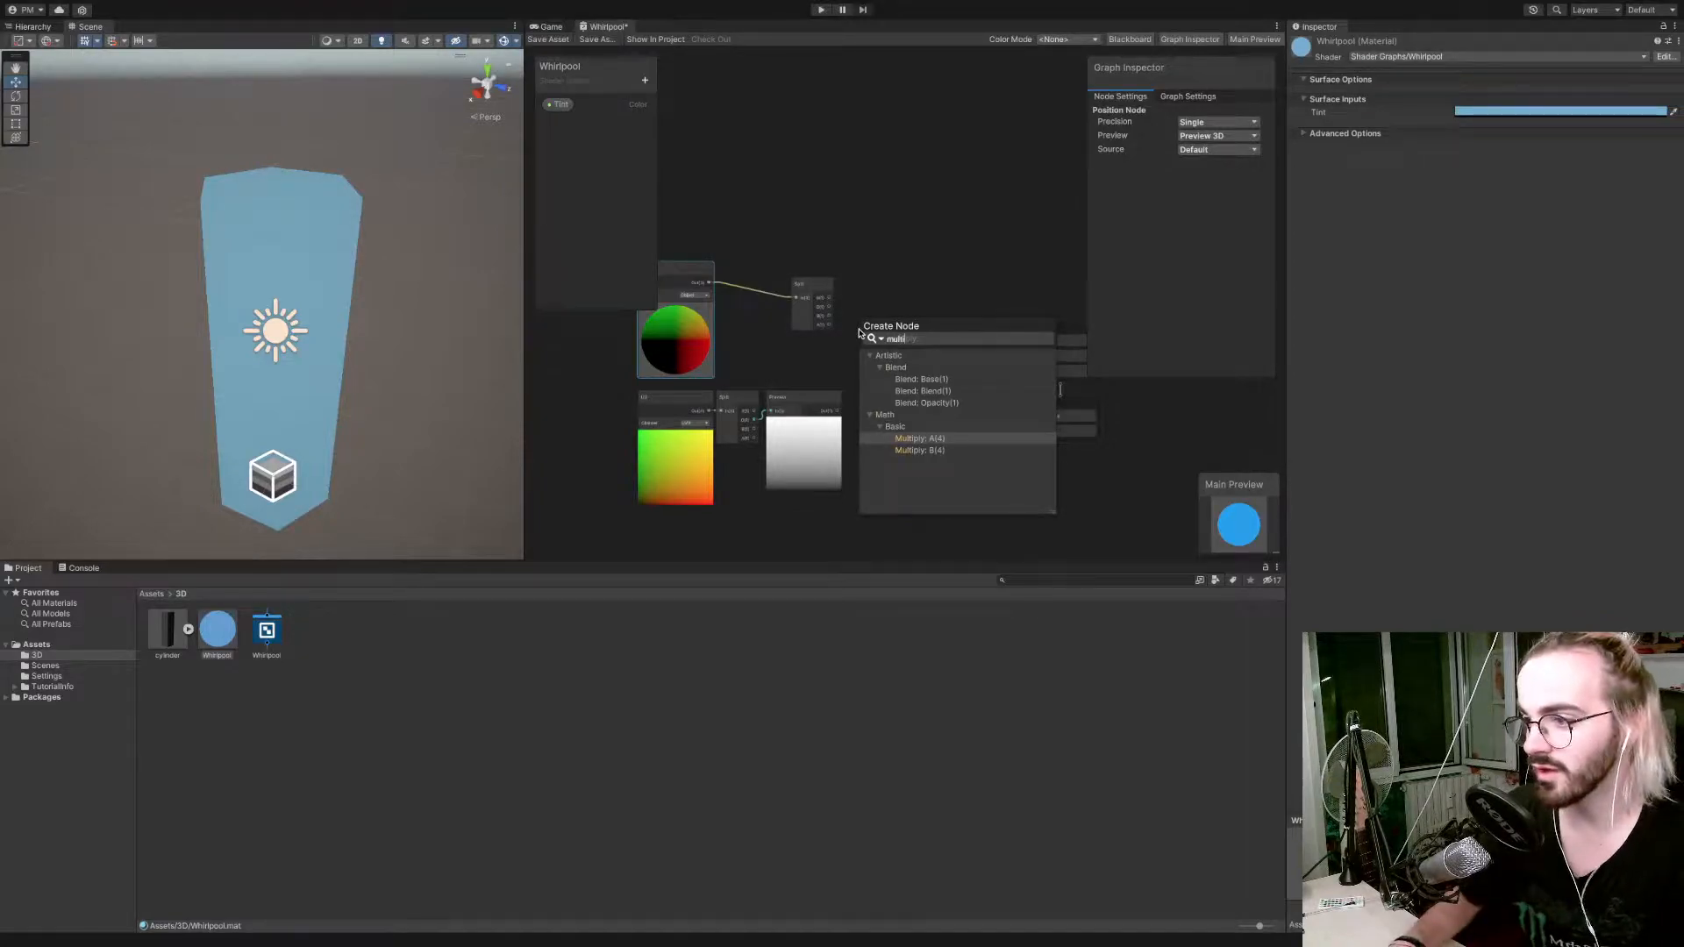
pyautogui.press('Return')
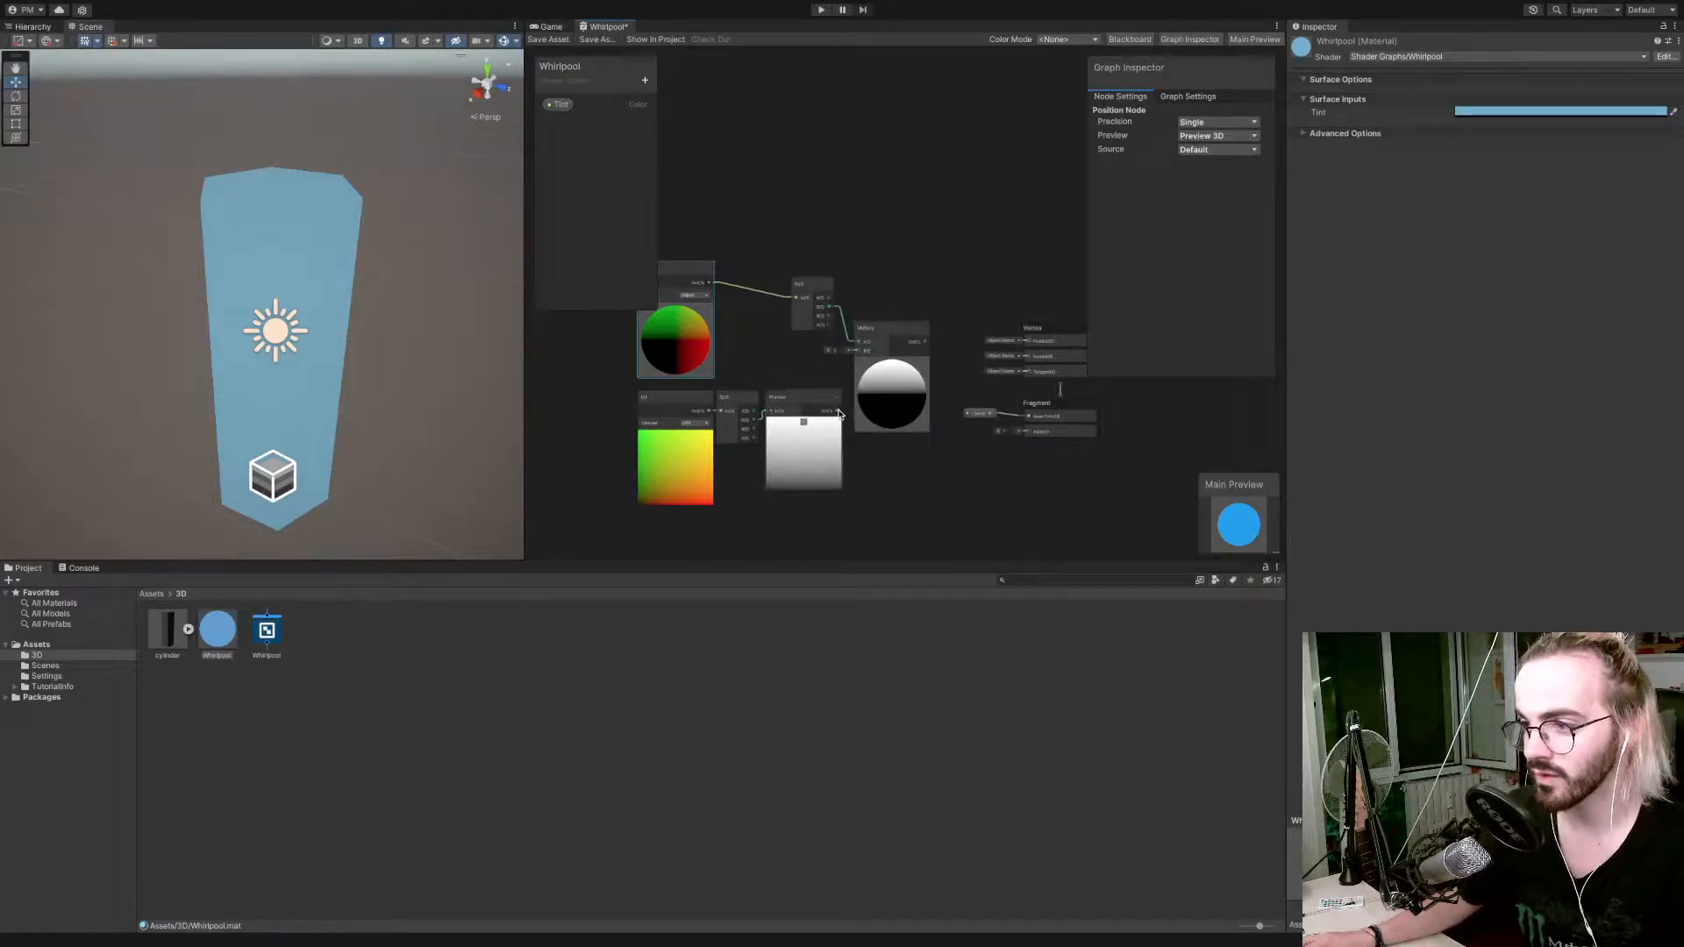
pyautogui.moveTo(840, 413); pyautogui.dragTo(858, 351)
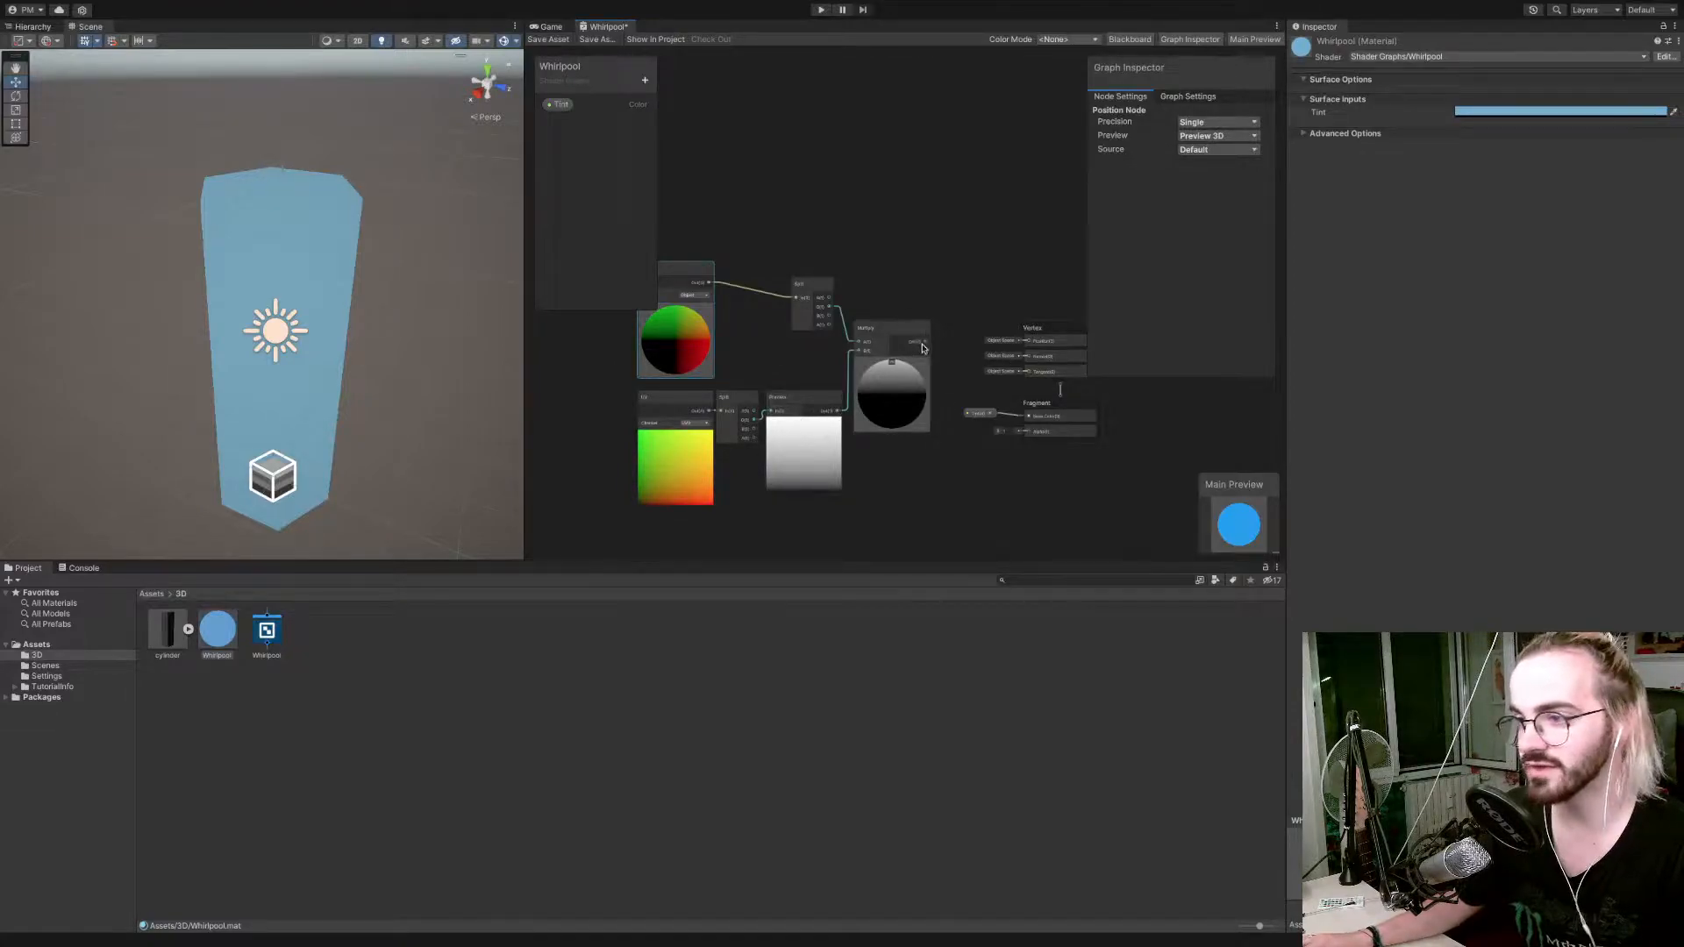
# Add a Vector 3 node fed by the Multiply node's output.
pyautogui.moveTo(922, 349); pyautogui.dragTo(940, 300)
pyautogui.write('co')
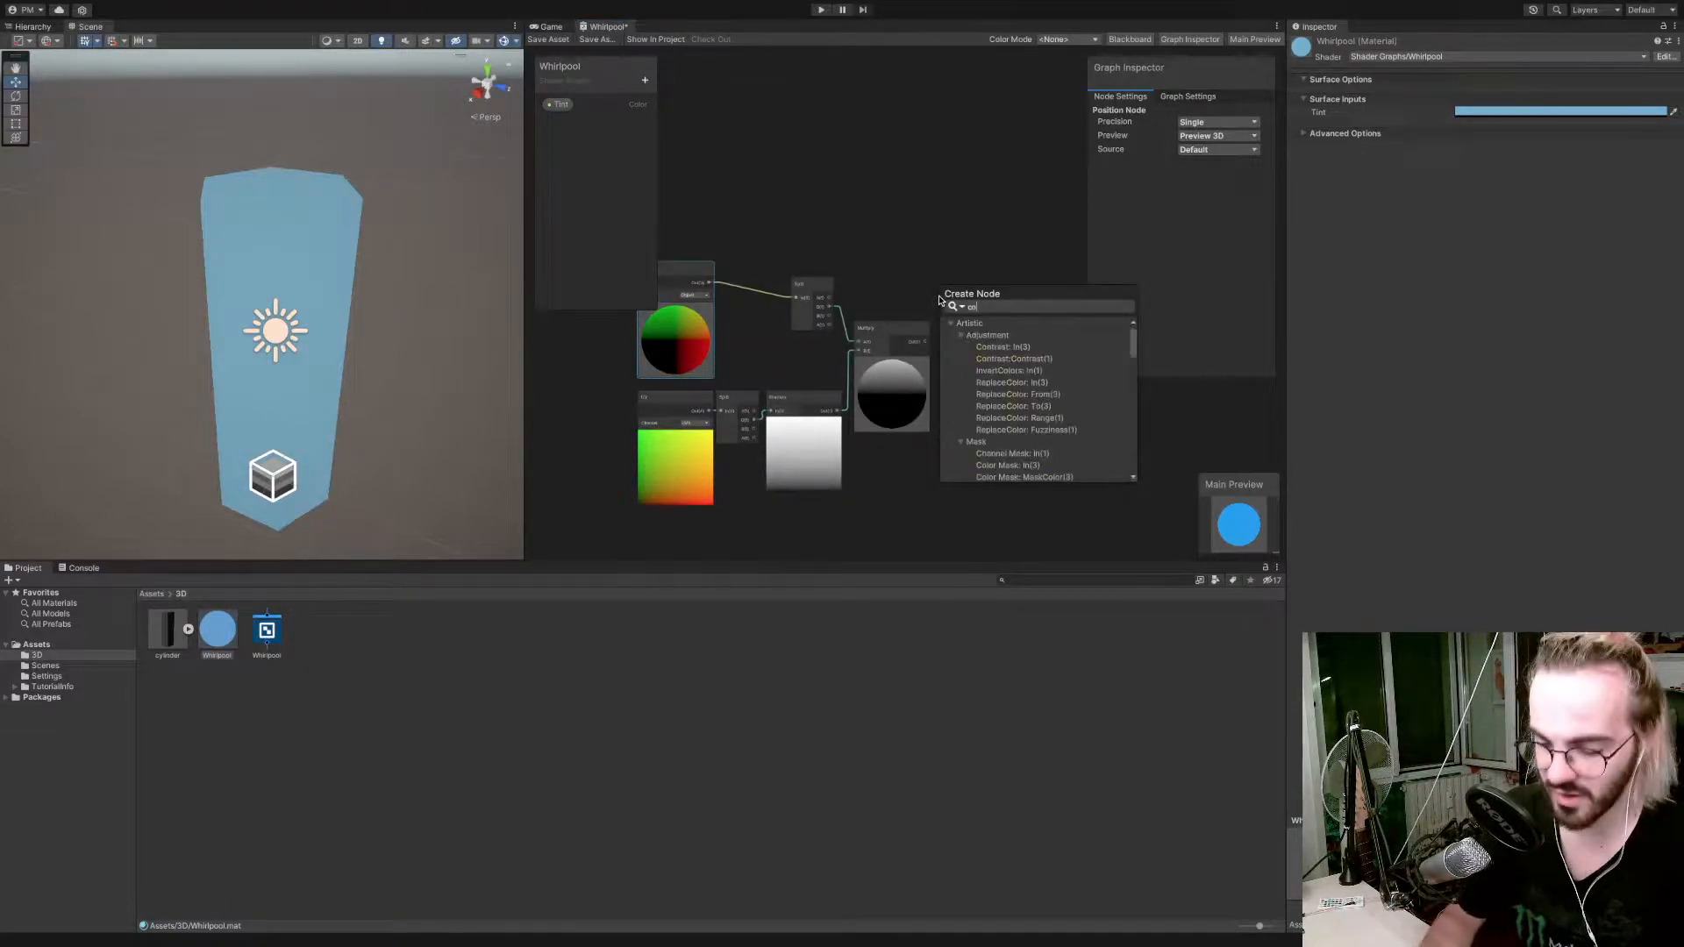
pyautogui.write('mpo')
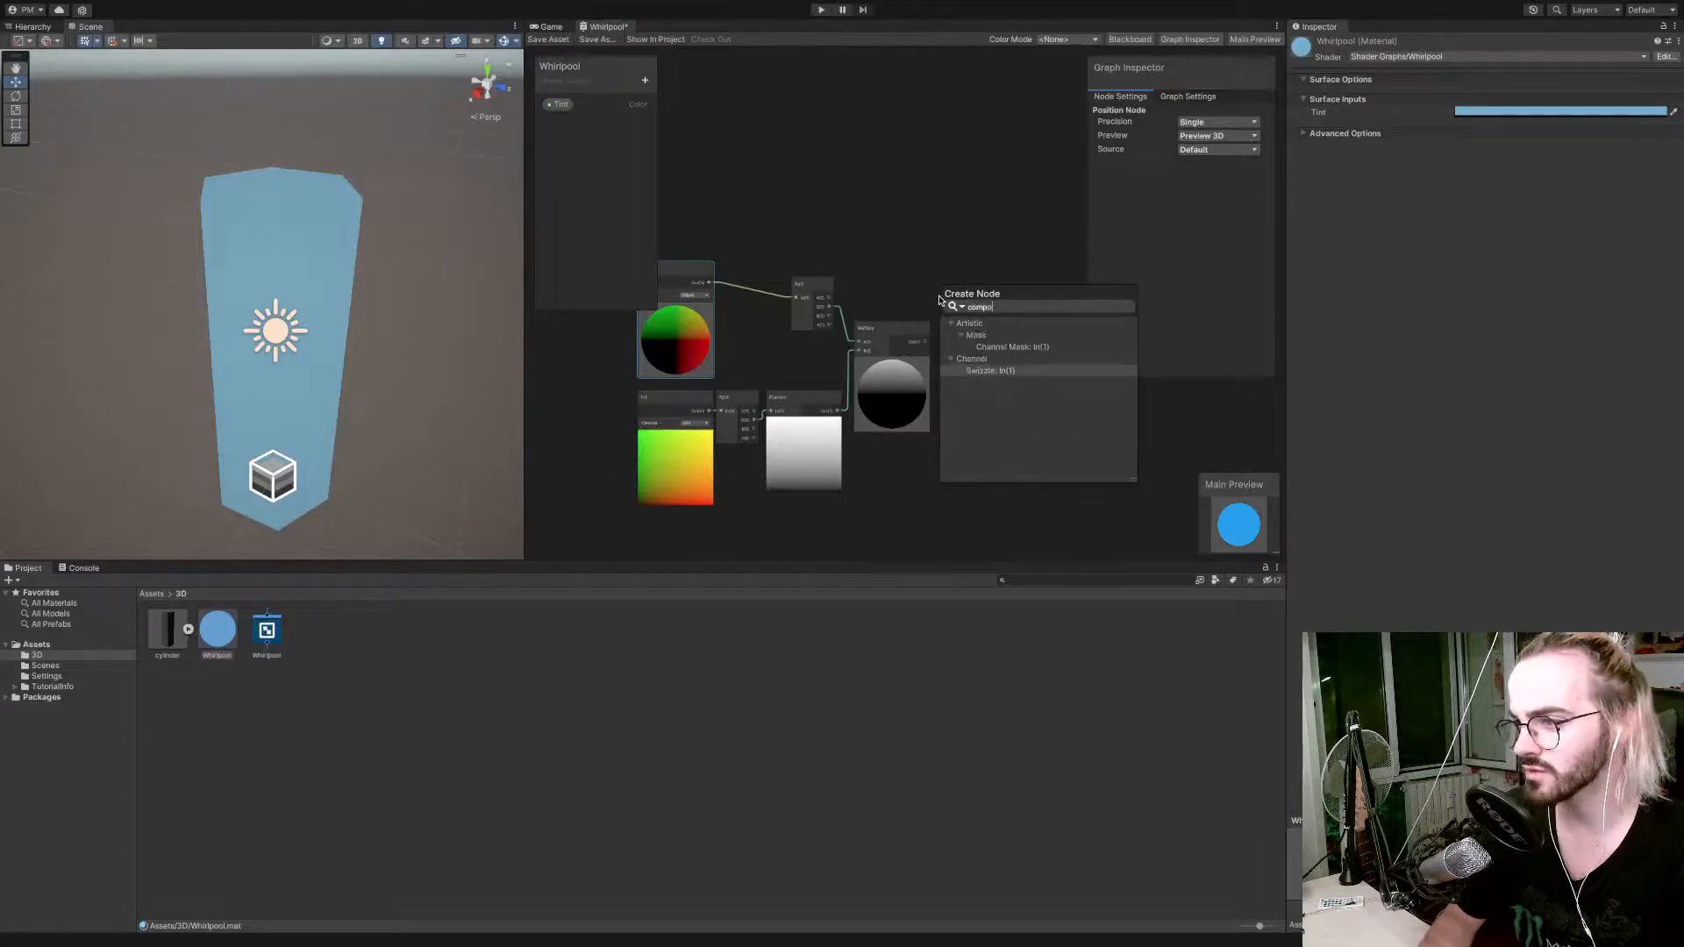
pyautogui.press('BackSpace')
pyautogui.press('BackSpace')
pyautogui.press('BackSpace')
pyautogui.press('BackSpace')
pyautogui.press('BackSpace')
pyautogui.write('vec')
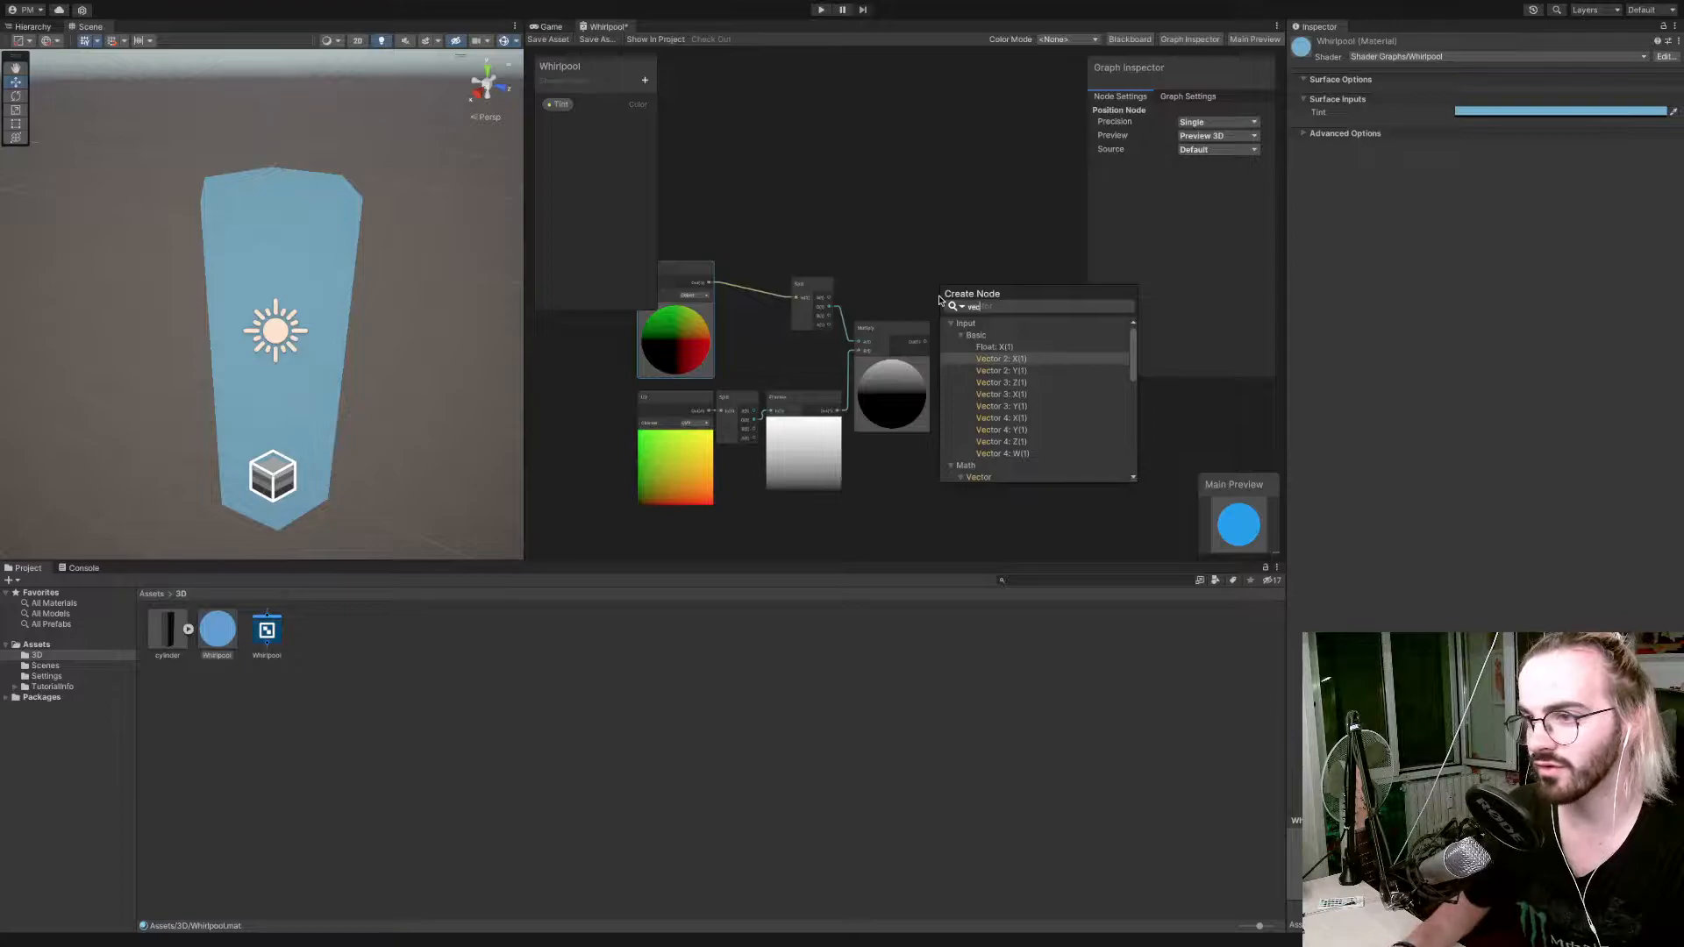
pyautogui.press('Down')
pyautogui.press('Down')
pyautogui.press('Return')
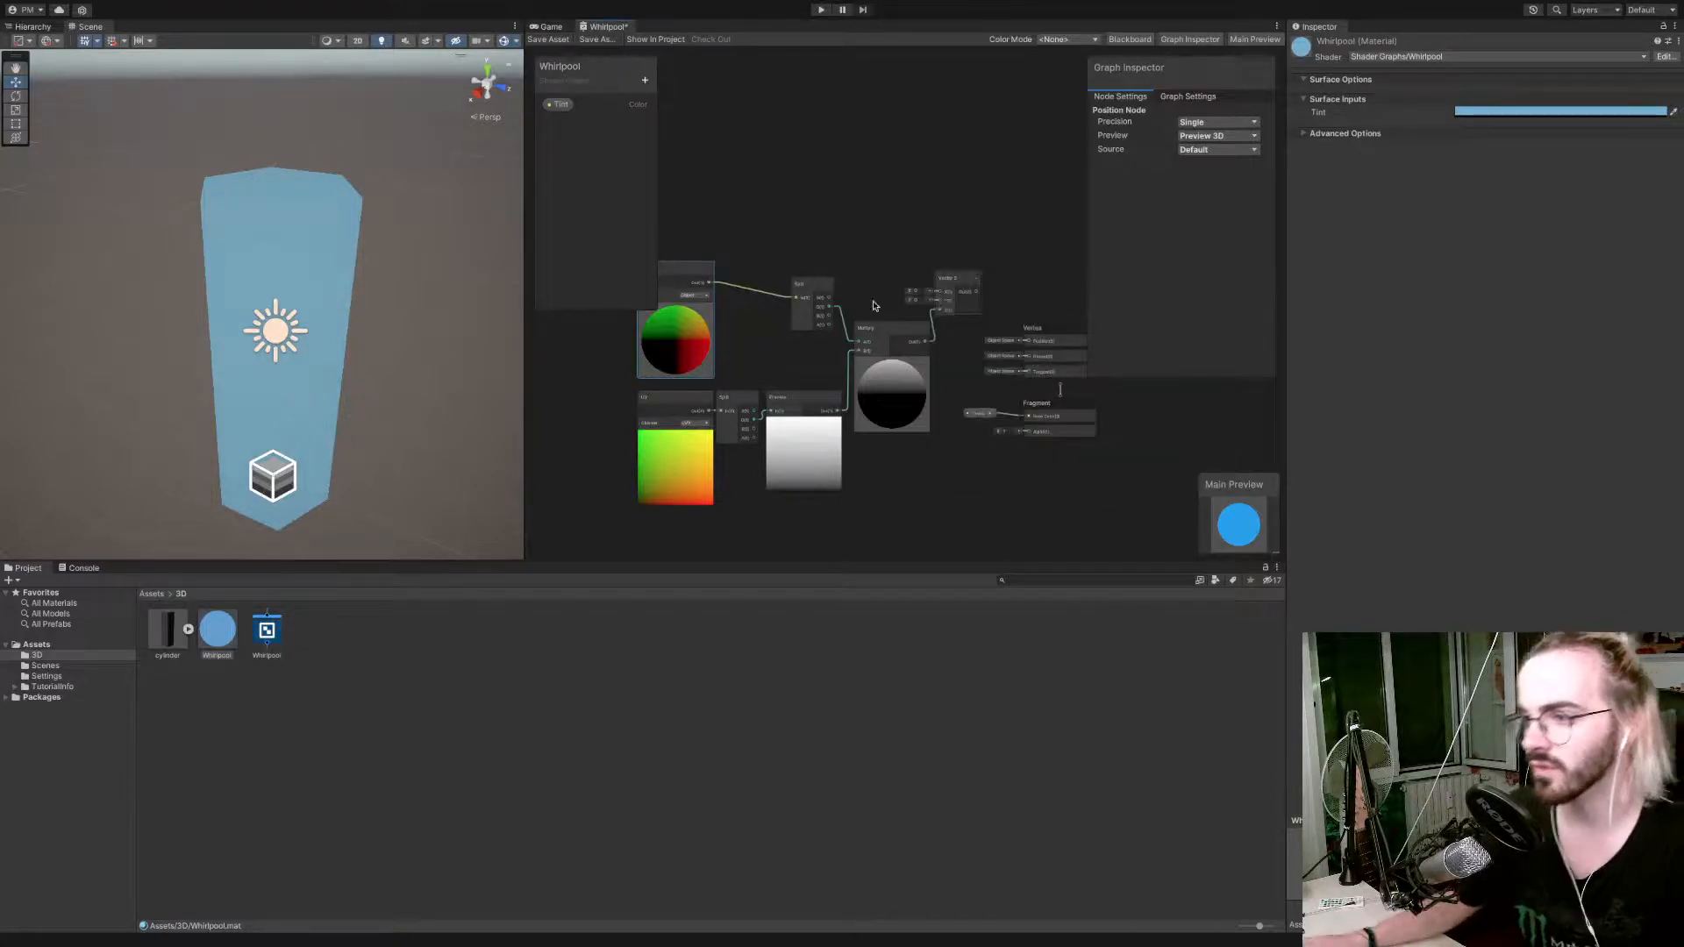
# Wire the position Split's R and B into Vector 3's X and Z, Multiply into Y, and Vector 3 into vertex Position, and save the graph.
pyautogui.moveTo(832, 303)
pyautogui.mouseDown()
pyautogui.moveTo(939, 291)
pyautogui.moveTo(830, 312)
pyautogui.mouseUp()
pyautogui.moveTo(946, 315); pyautogui.dragTo(1029, 341)
pyautogui.click(562, 40)
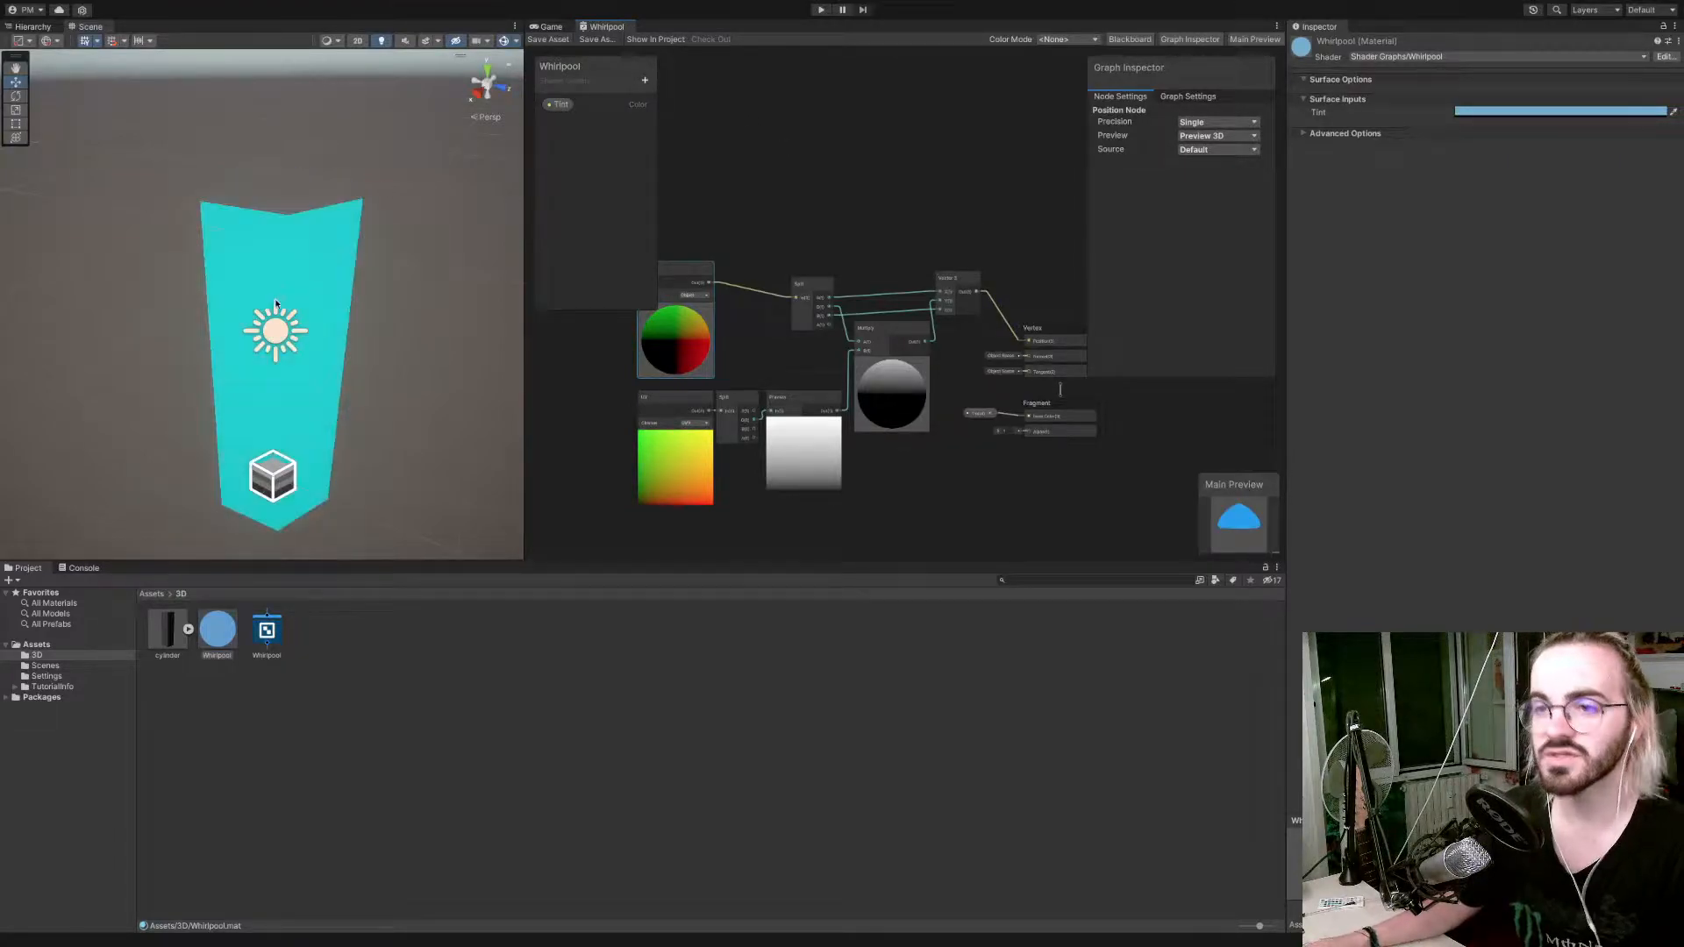
# Examine the displaced cylinder from another angle in the scene and inspect the Multiply node in the graph.
pyautogui.moveTo(315, 343); pyautogui.dragTo(462, 349, button='right')
pyautogui.press('a')
pyautogui.press('s')
pyautogui.press('w')
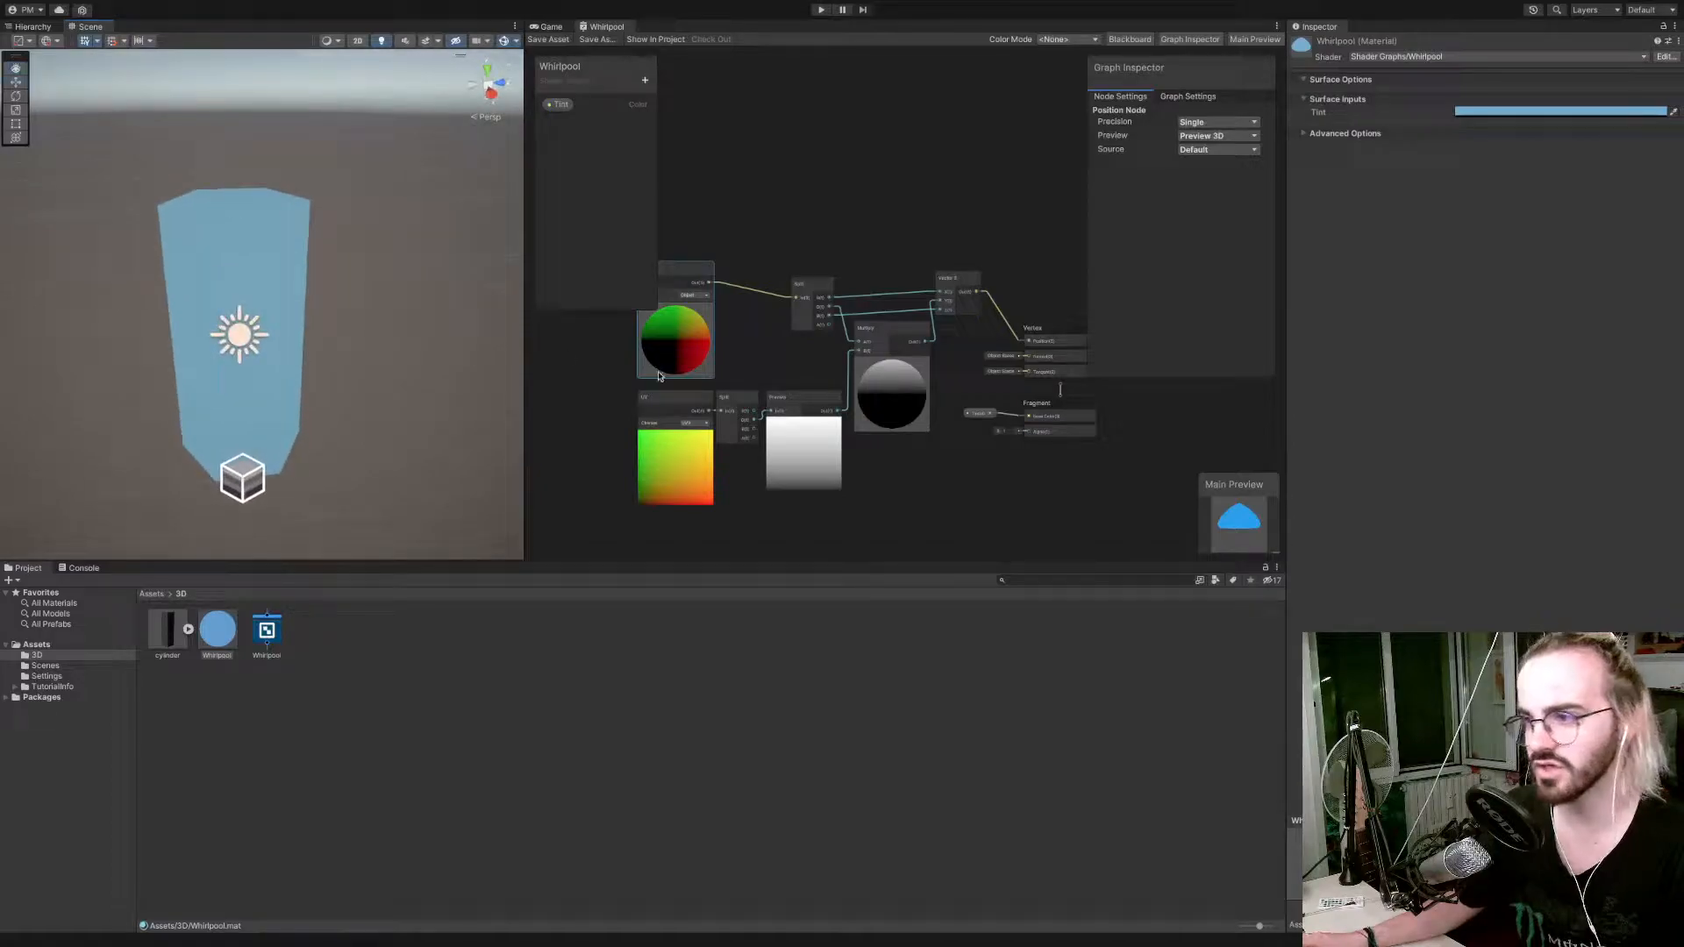
pyautogui.scroll(-2, 875, 338)
pyautogui.scroll(5, 874, 338)
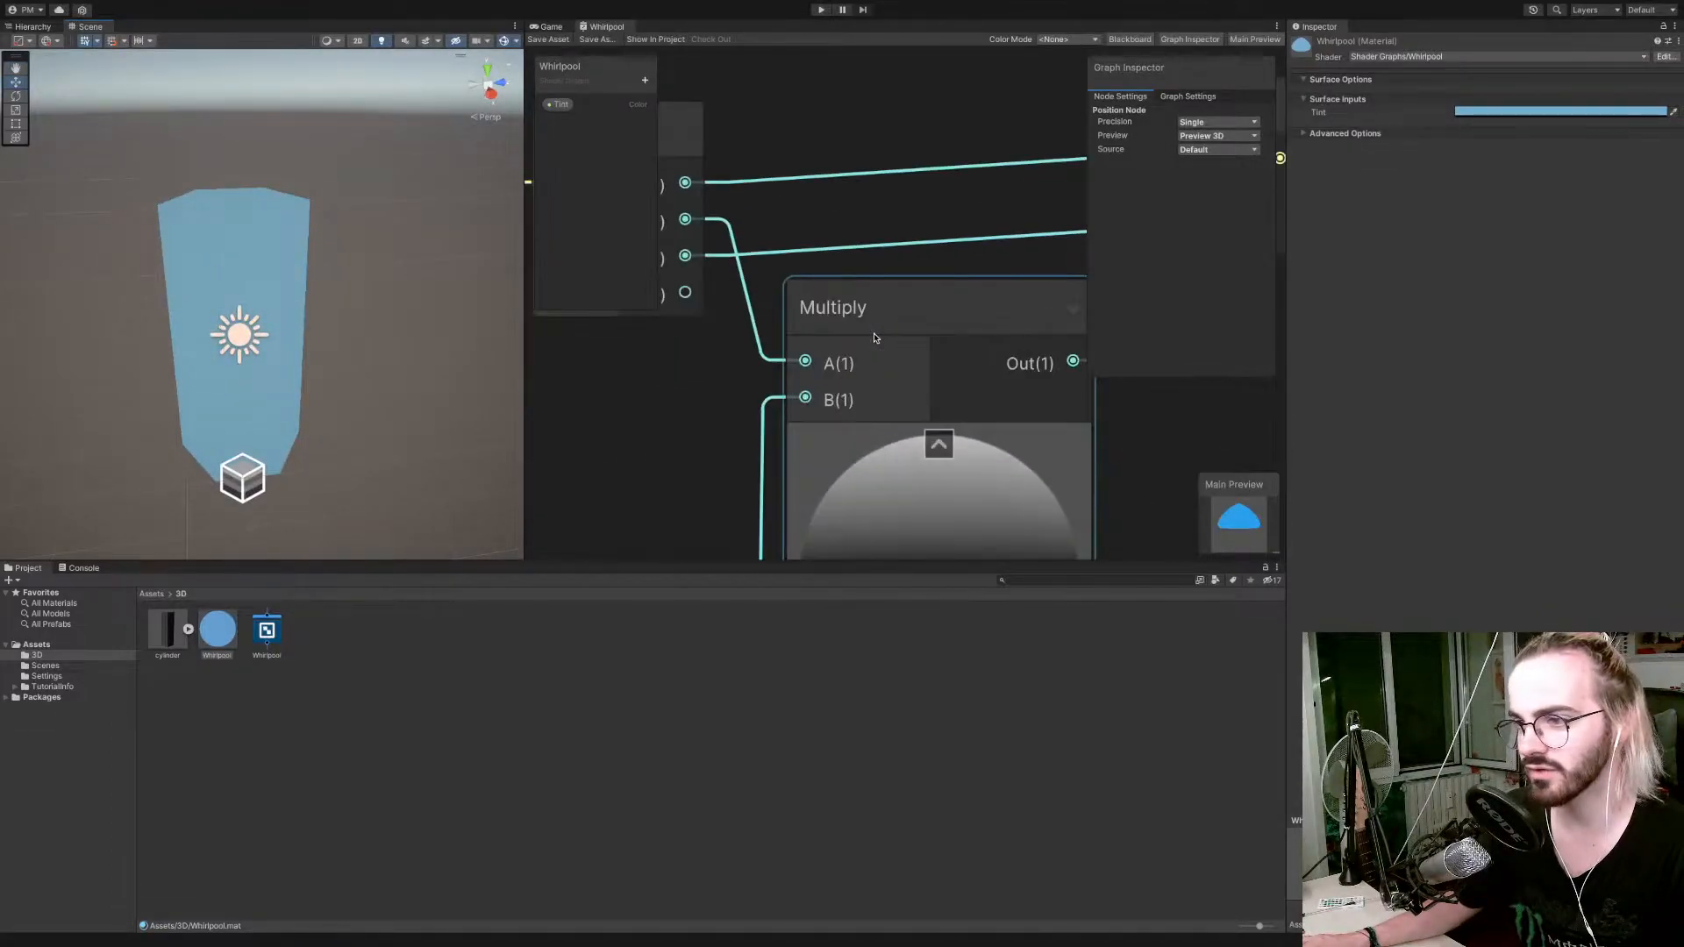
pyautogui.scroll(-5, 875, 338)
pyautogui.scroll(1, 713, 311)
# Try World space on the Position node with the graph saved, and set the node's space back to Object.
pyautogui.click(716, 301)
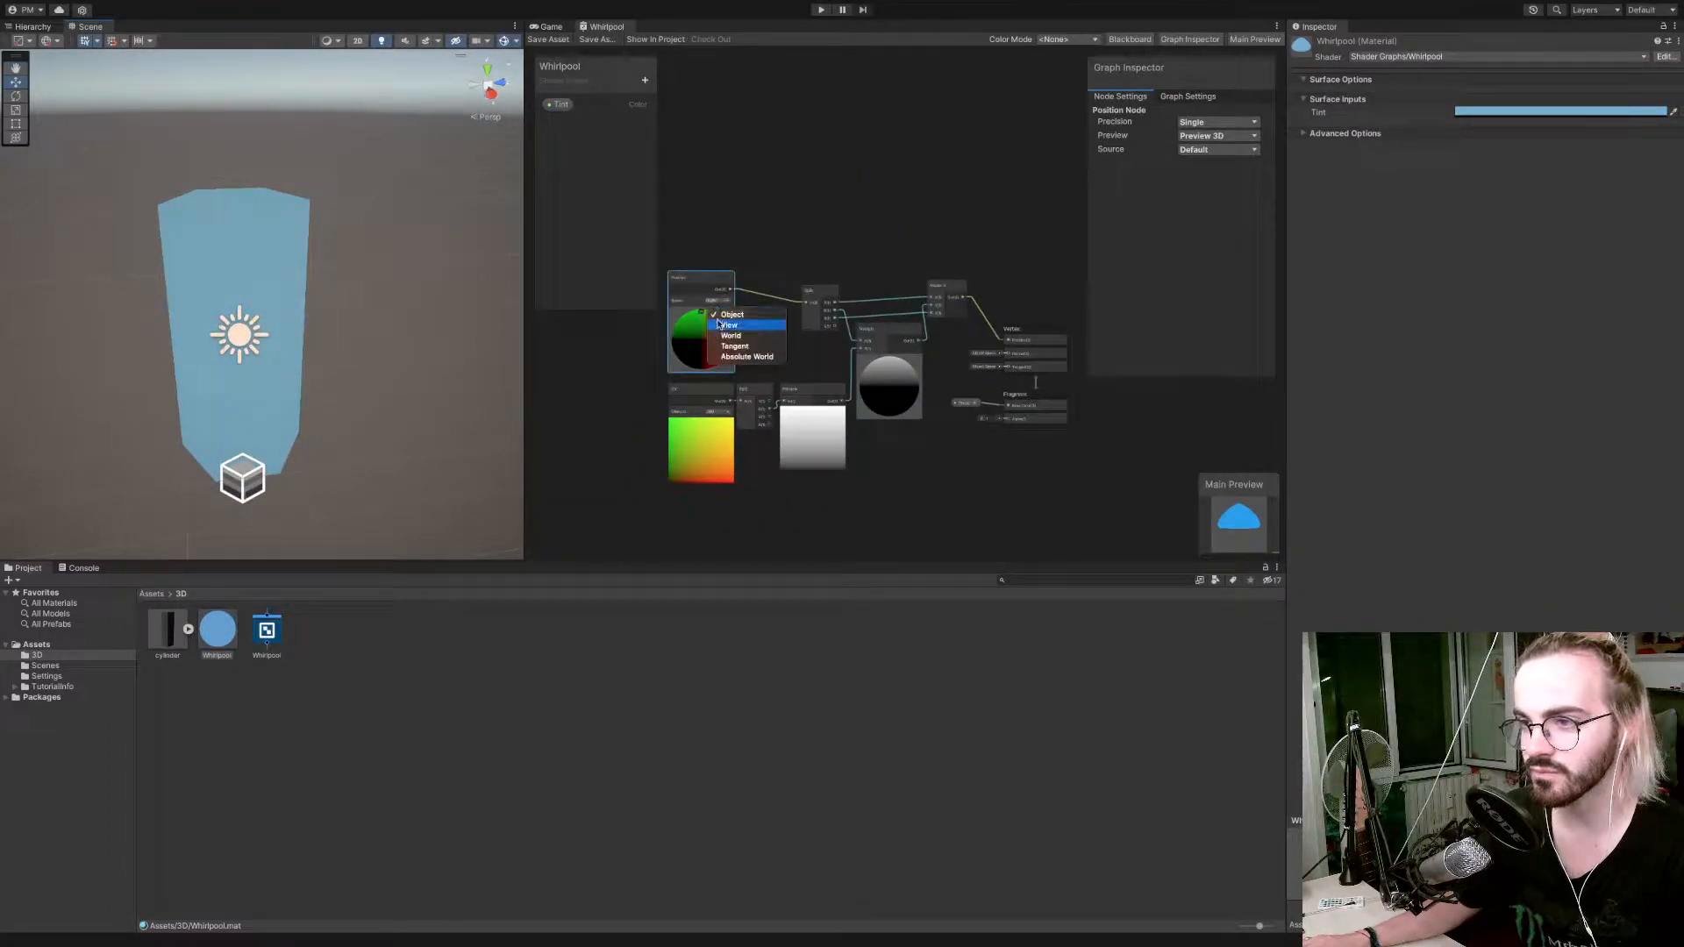
pyautogui.click(741, 336)
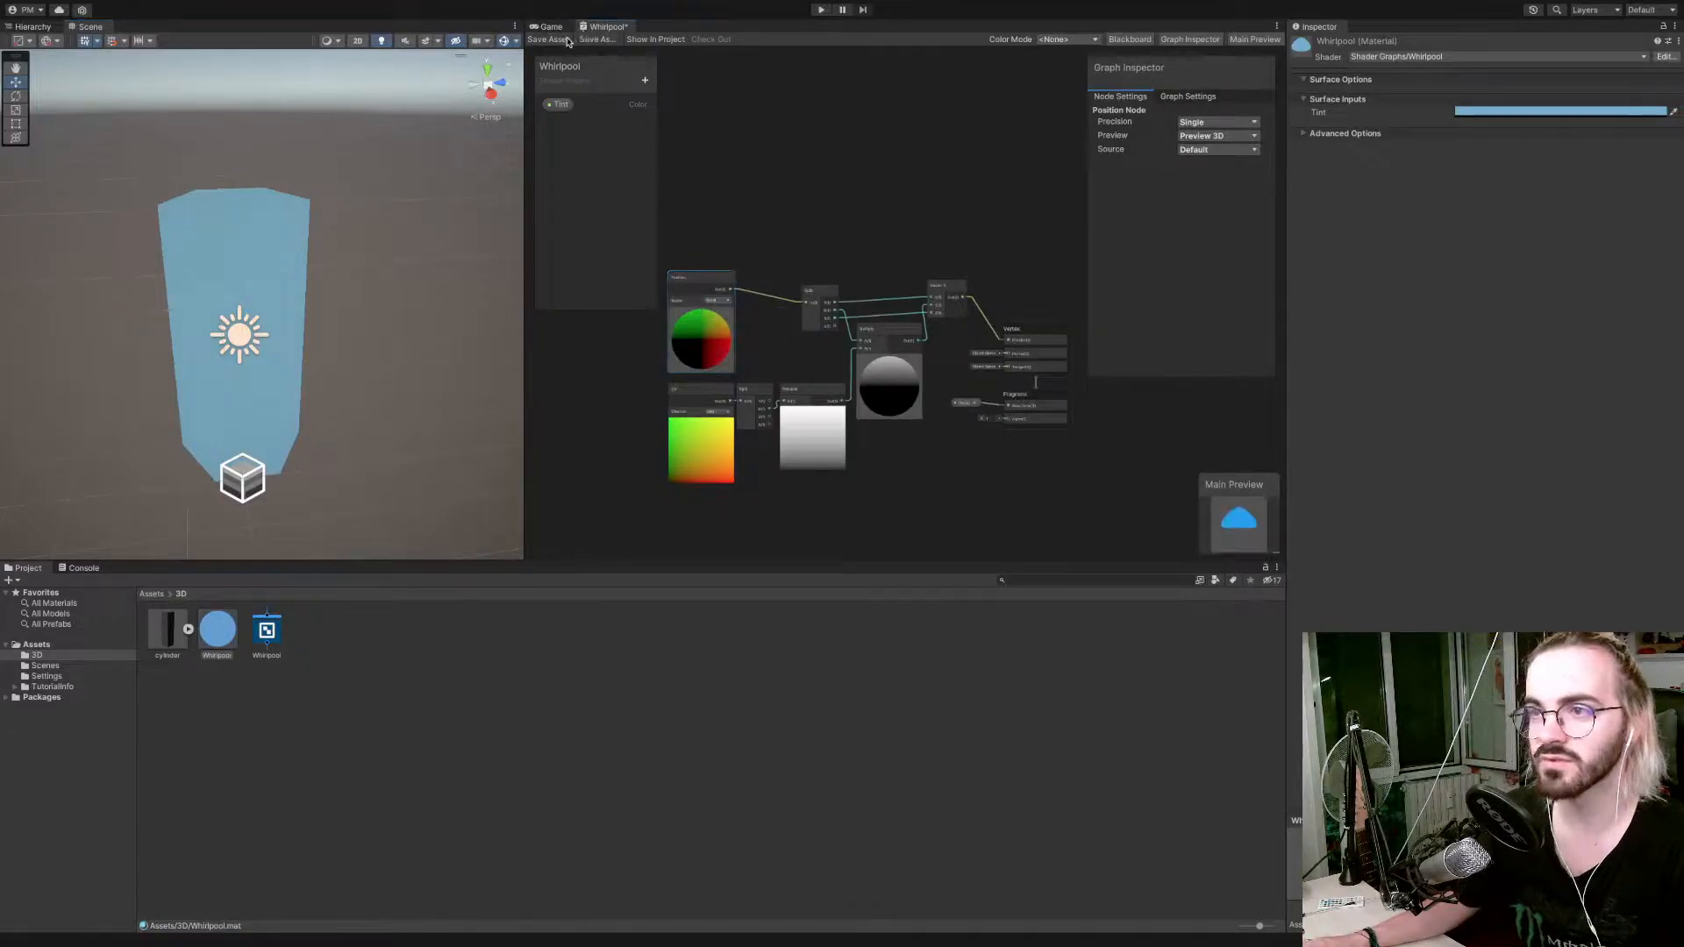
pyautogui.click(566, 41)
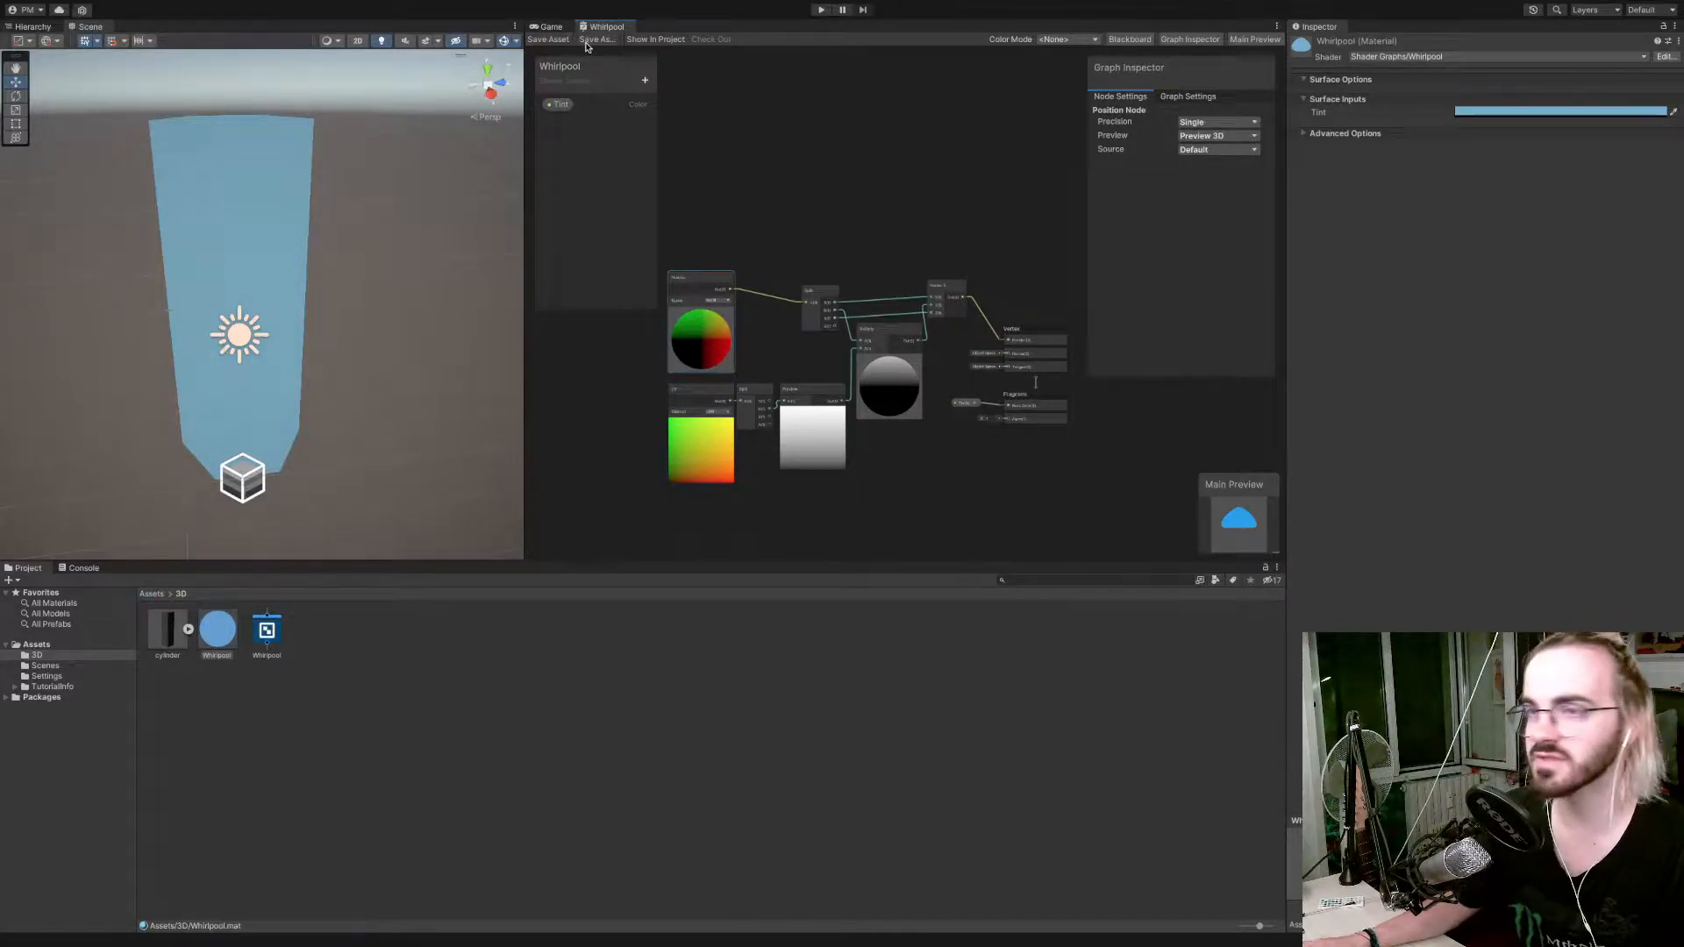
pyautogui.click(718, 300)
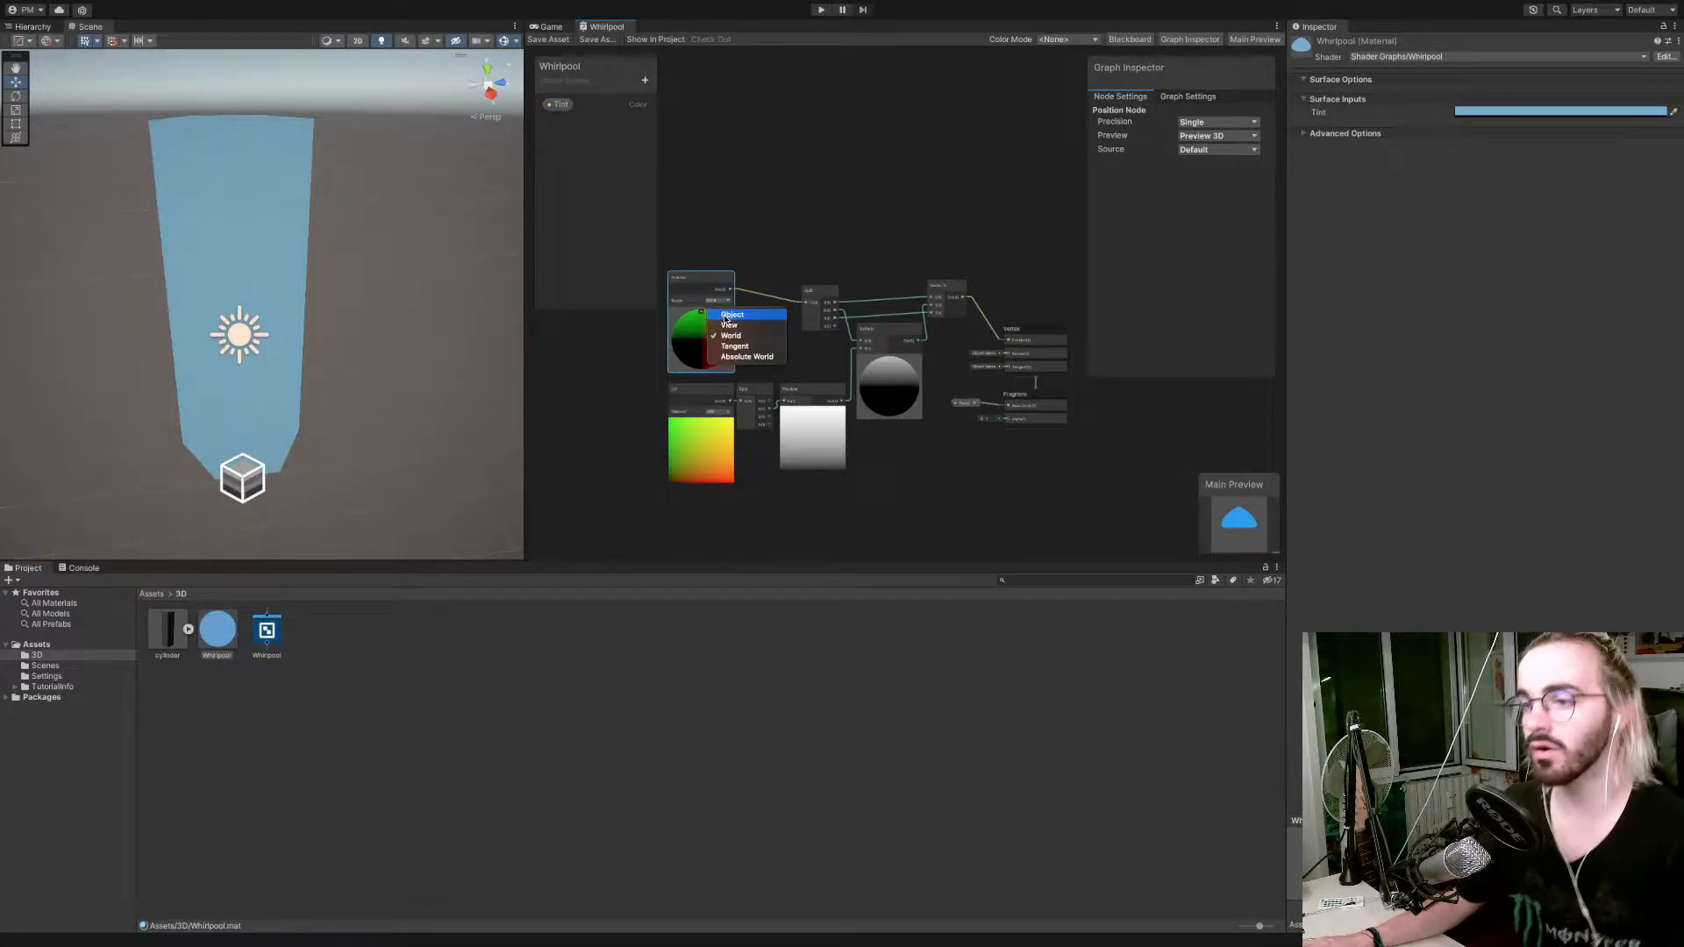
pyautogui.click(727, 318)
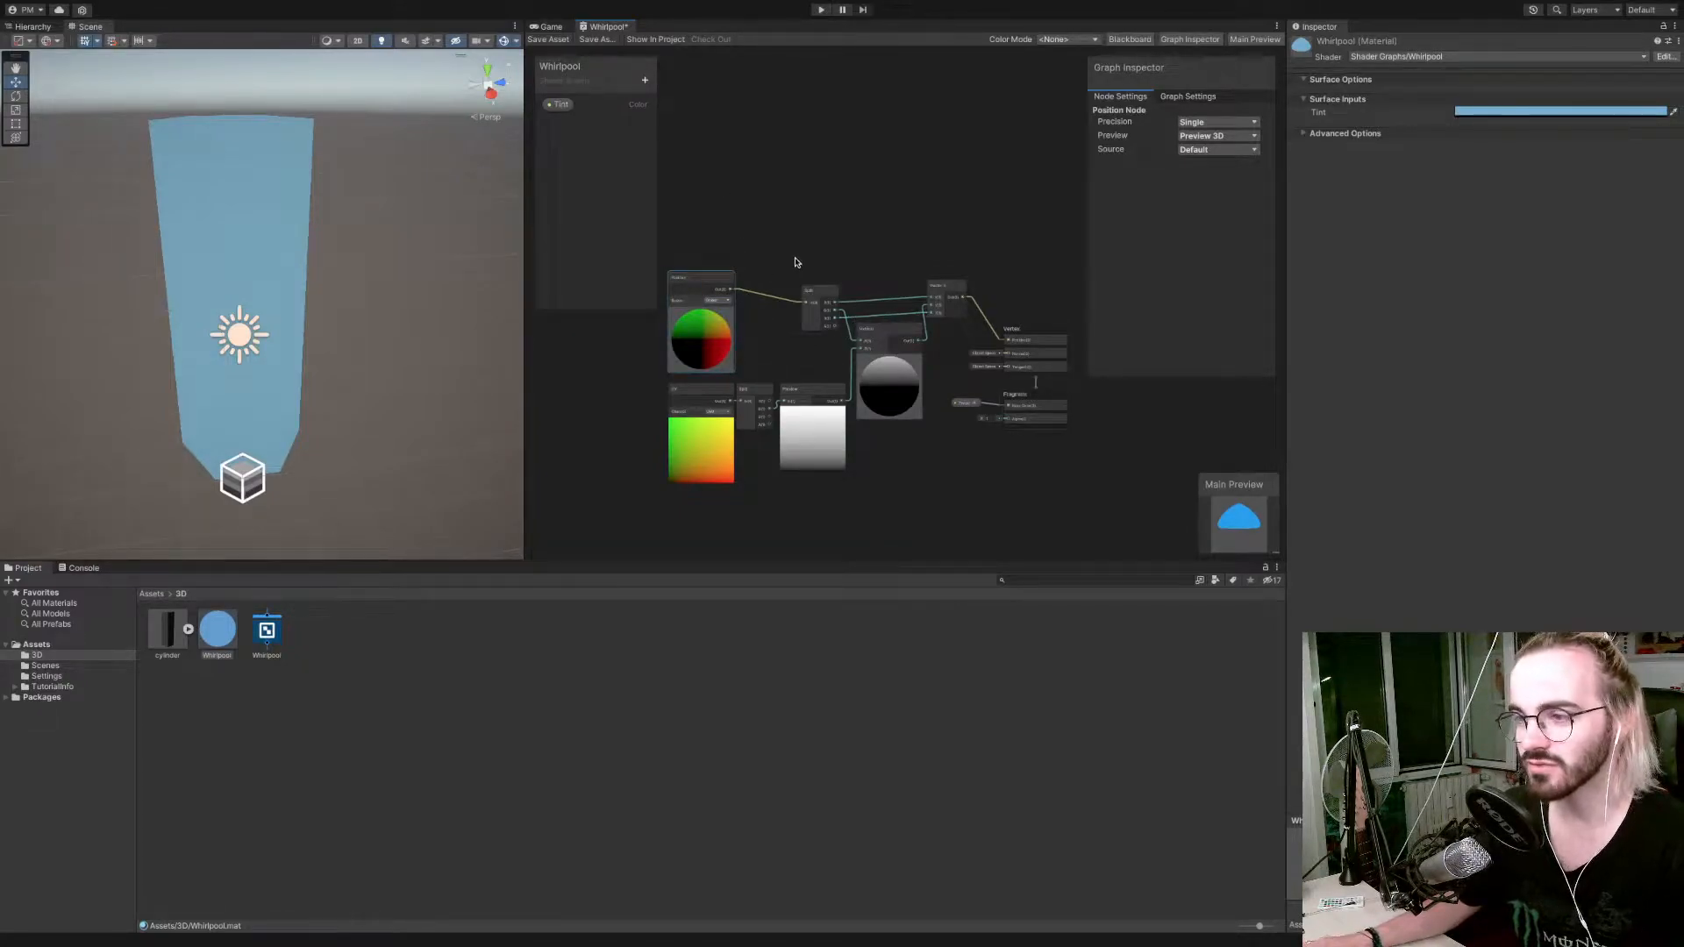
# Spread out the graph by moving the Position, Split and Multiply nodes and the UV gradient nodes apart.
pyautogui.moveTo(791, 244); pyautogui.dragTo(867, 242, button='middle')
pyautogui.moveTo(773, 280); pyautogui.dragTo(705, 255)
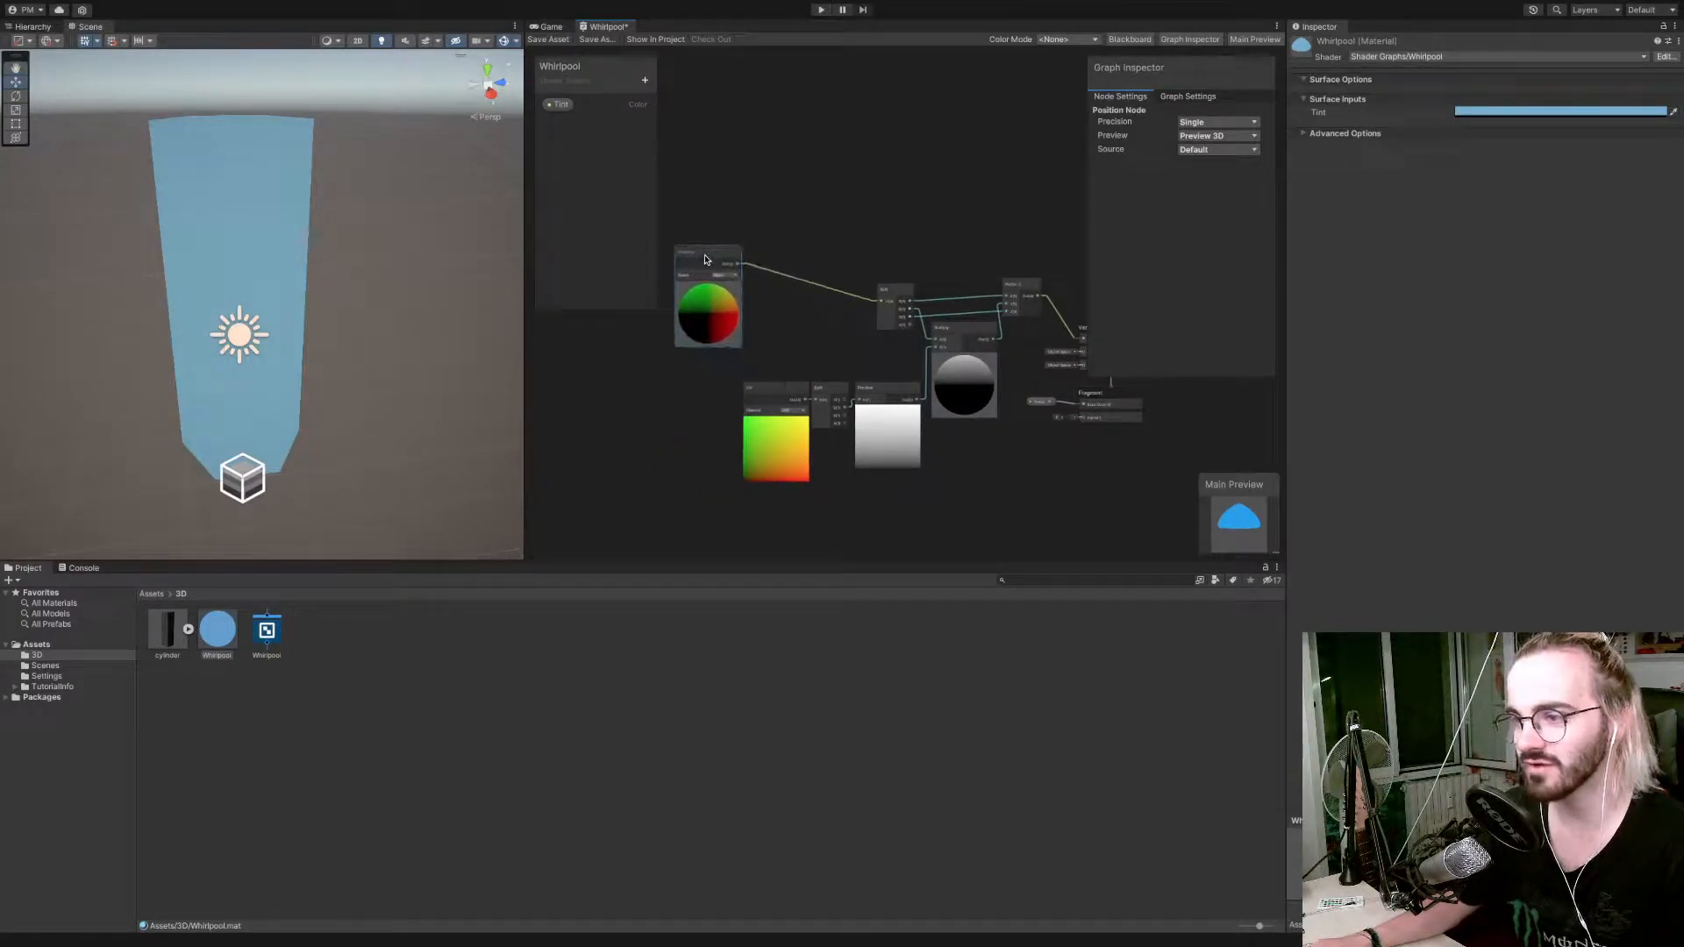
pyautogui.moveTo(895, 289); pyautogui.dragTo(790, 252)
pyautogui.moveTo(761, 374); pyautogui.dragTo(896, 420)
pyautogui.moveTo(883, 397); pyautogui.dragTo(767, 414)
pyautogui.moveTo(962, 327); pyautogui.dragTo(883, 371)
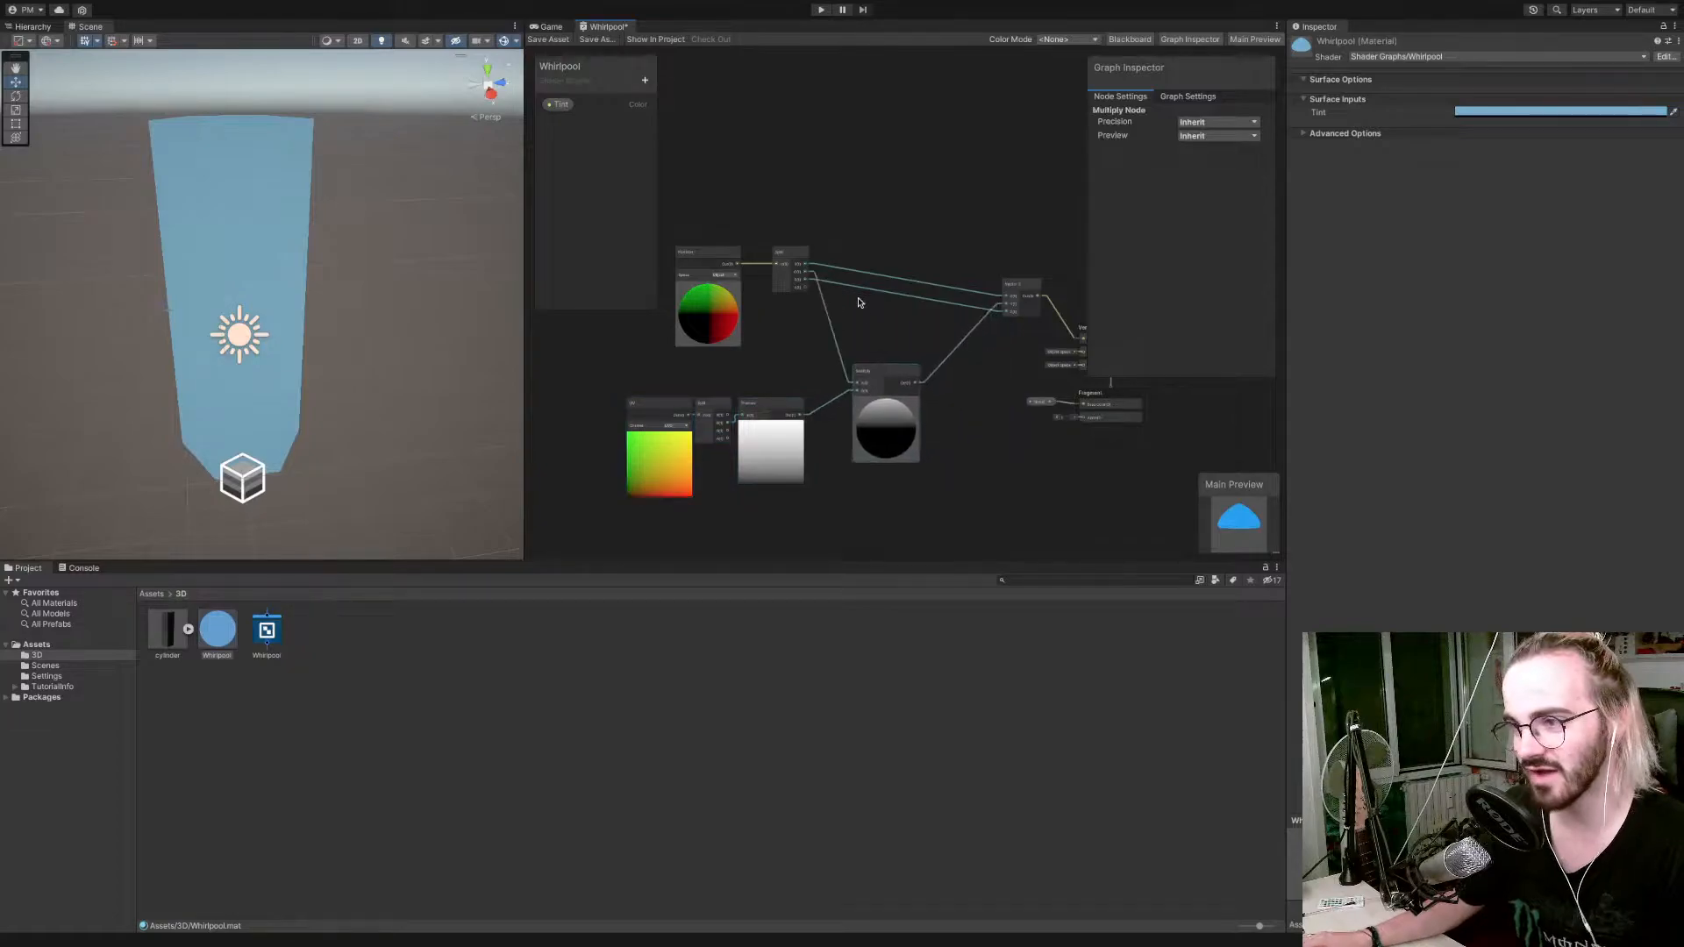
# Connect the position Split's G output directly to Vector 3's Y input and reposition the disconnected Multiply node.
pyautogui.moveTo(805, 276); pyautogui.dragTo(1008, 311)
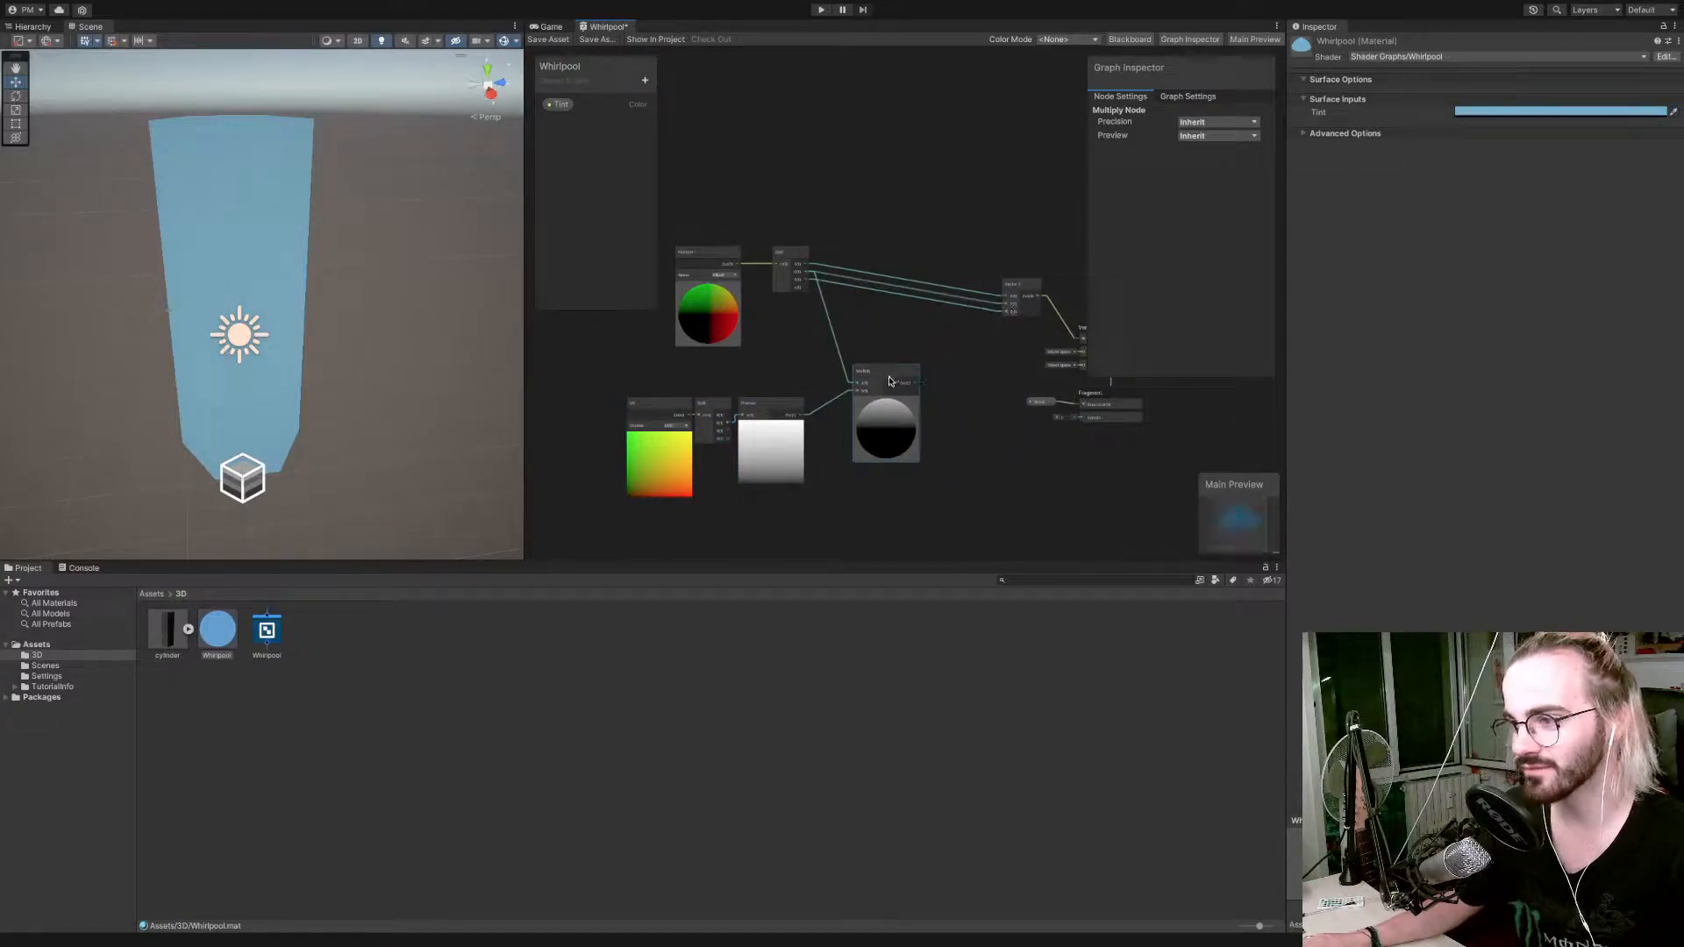
pyautogui.moveTo(889, 378); pyautogui.dragTo(893, 363)
pyautogui.moveTo(892, 362)
pyautogui.mouseDown(button='middle')
pyautogui.moveTo(892, 329)
pyautogui.moveTo(892, 352)
pyautogui.mouseUp(button='middle')
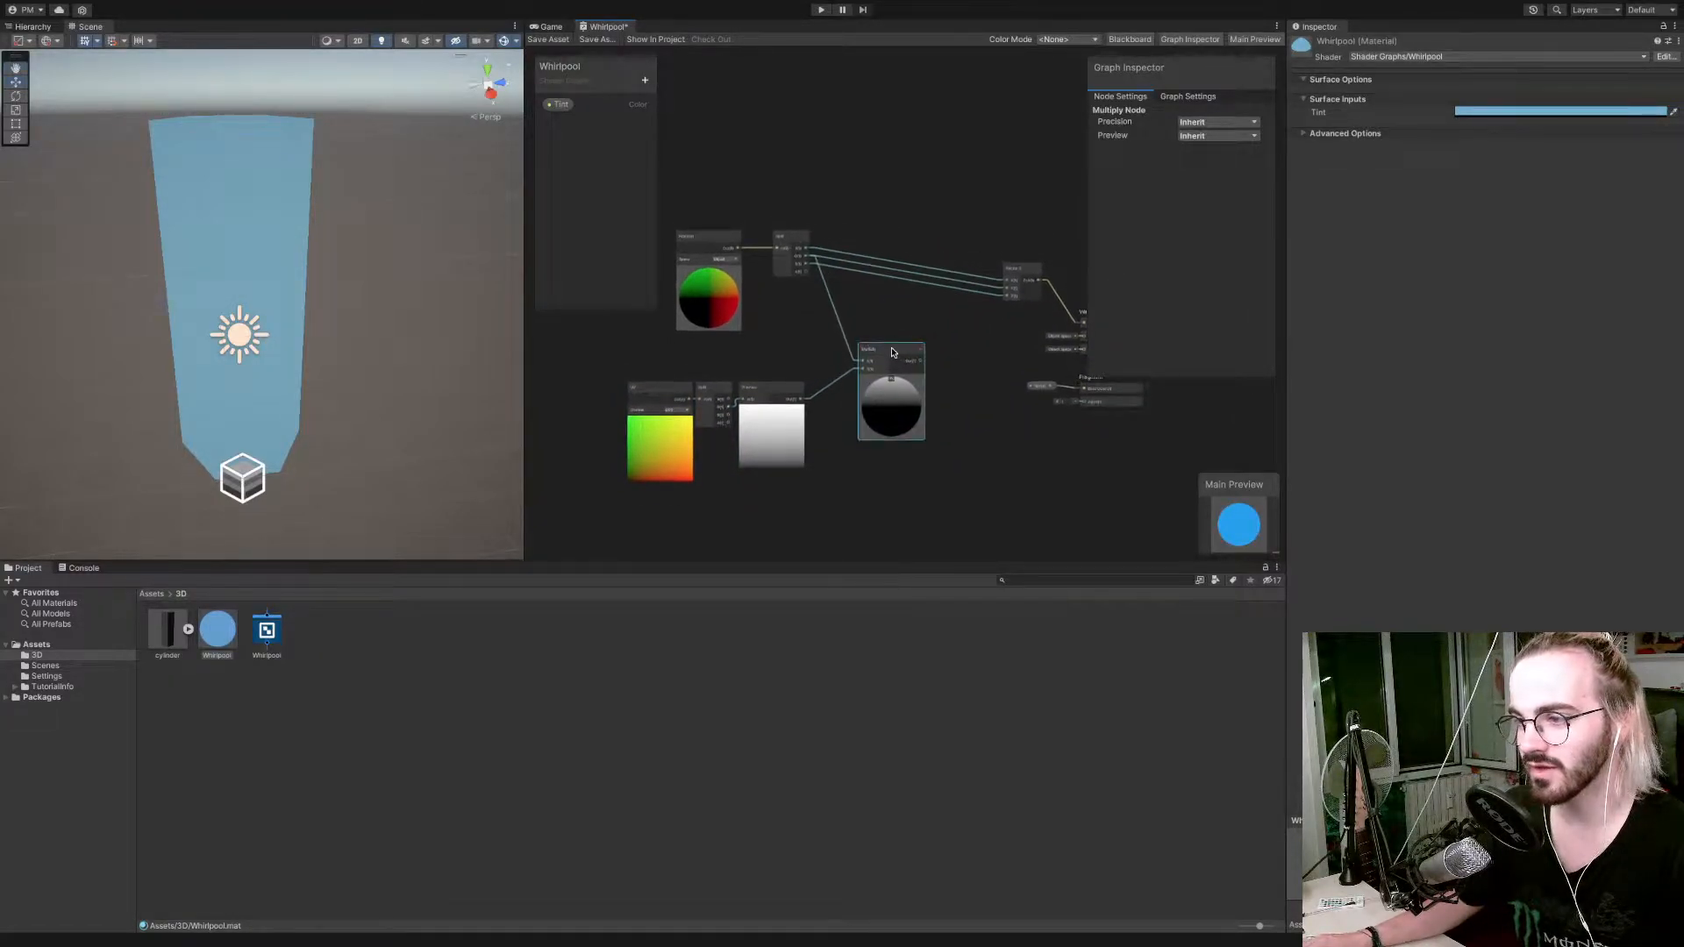
# Duplicate the Multiply node, route the position Split's R and B through the two Multiply nodes into Vector 3's X and Z, and save.
pyautogui.rightClick(892, 351)
pyautogui.click(925, 450)
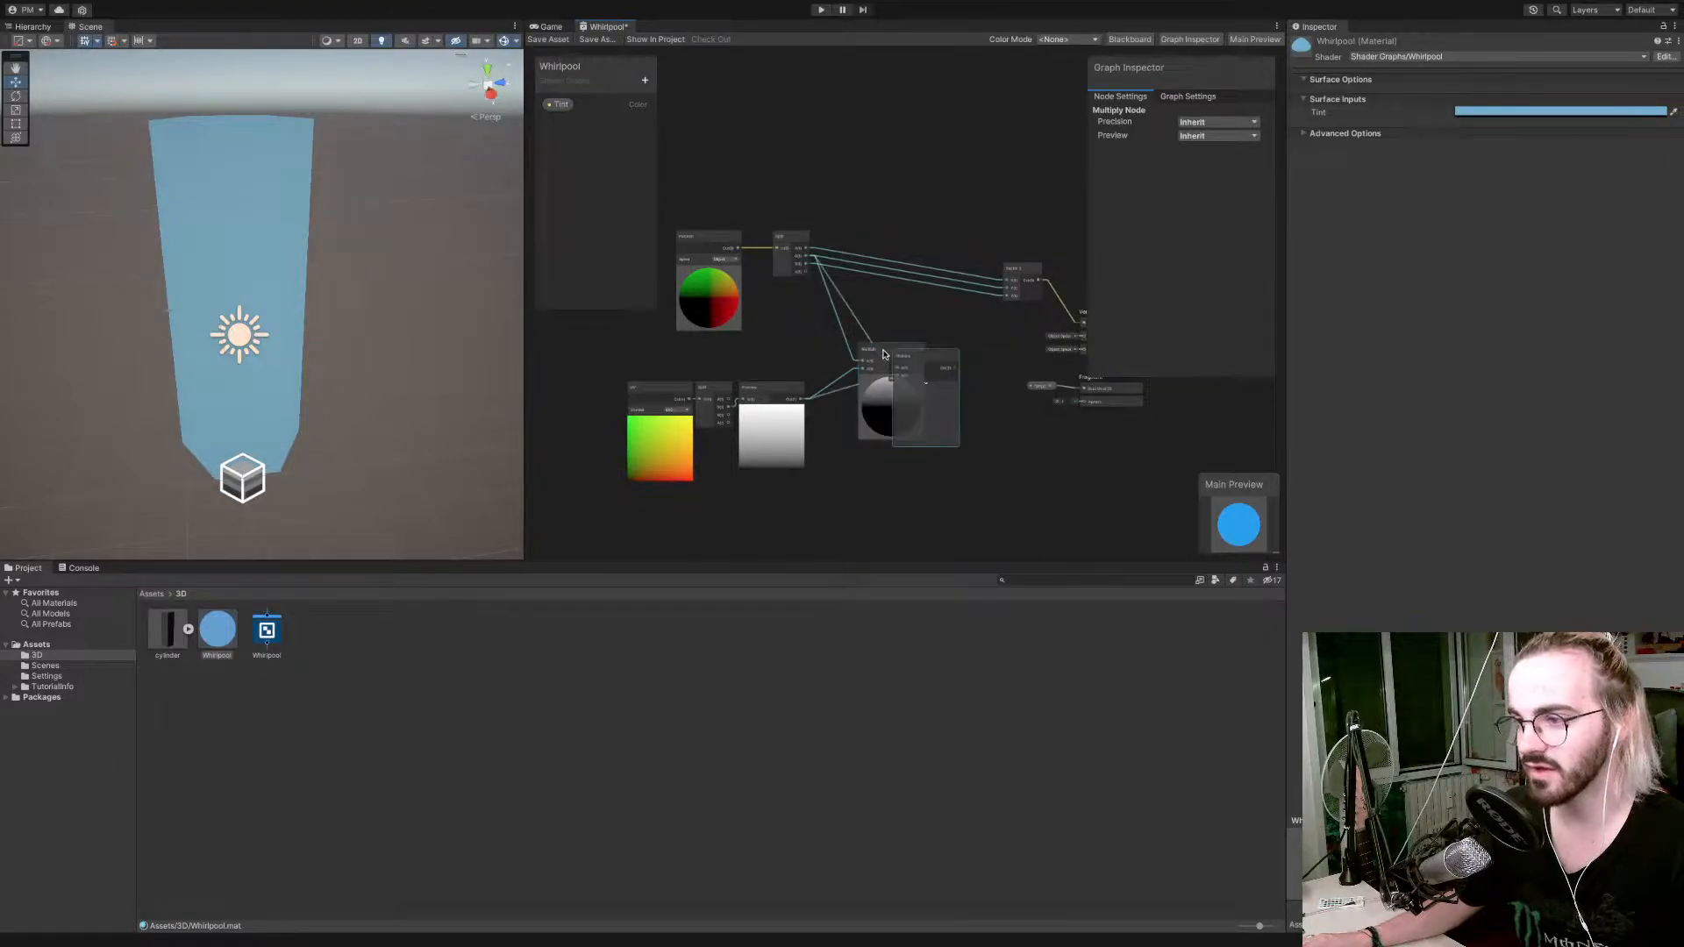
pyautogui.moveTo(912, 368); pyautogui.dragTo(891, 199)
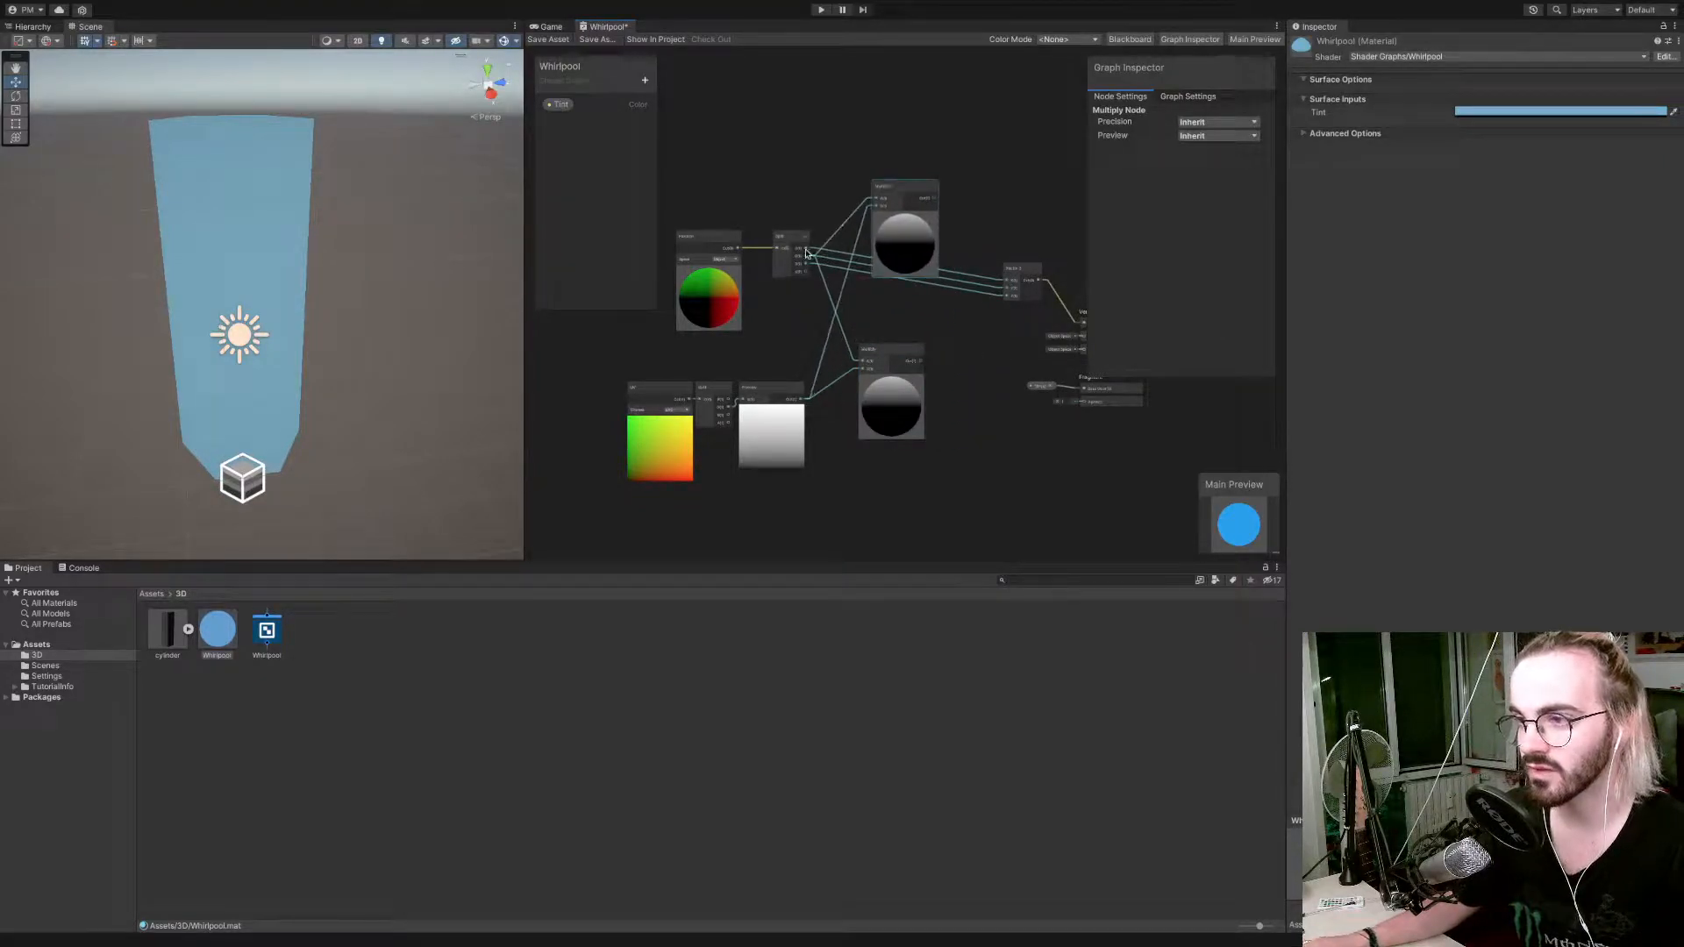
pyautogui.moveTo(813, 249); pyautogui.dragTo(1007, 282)
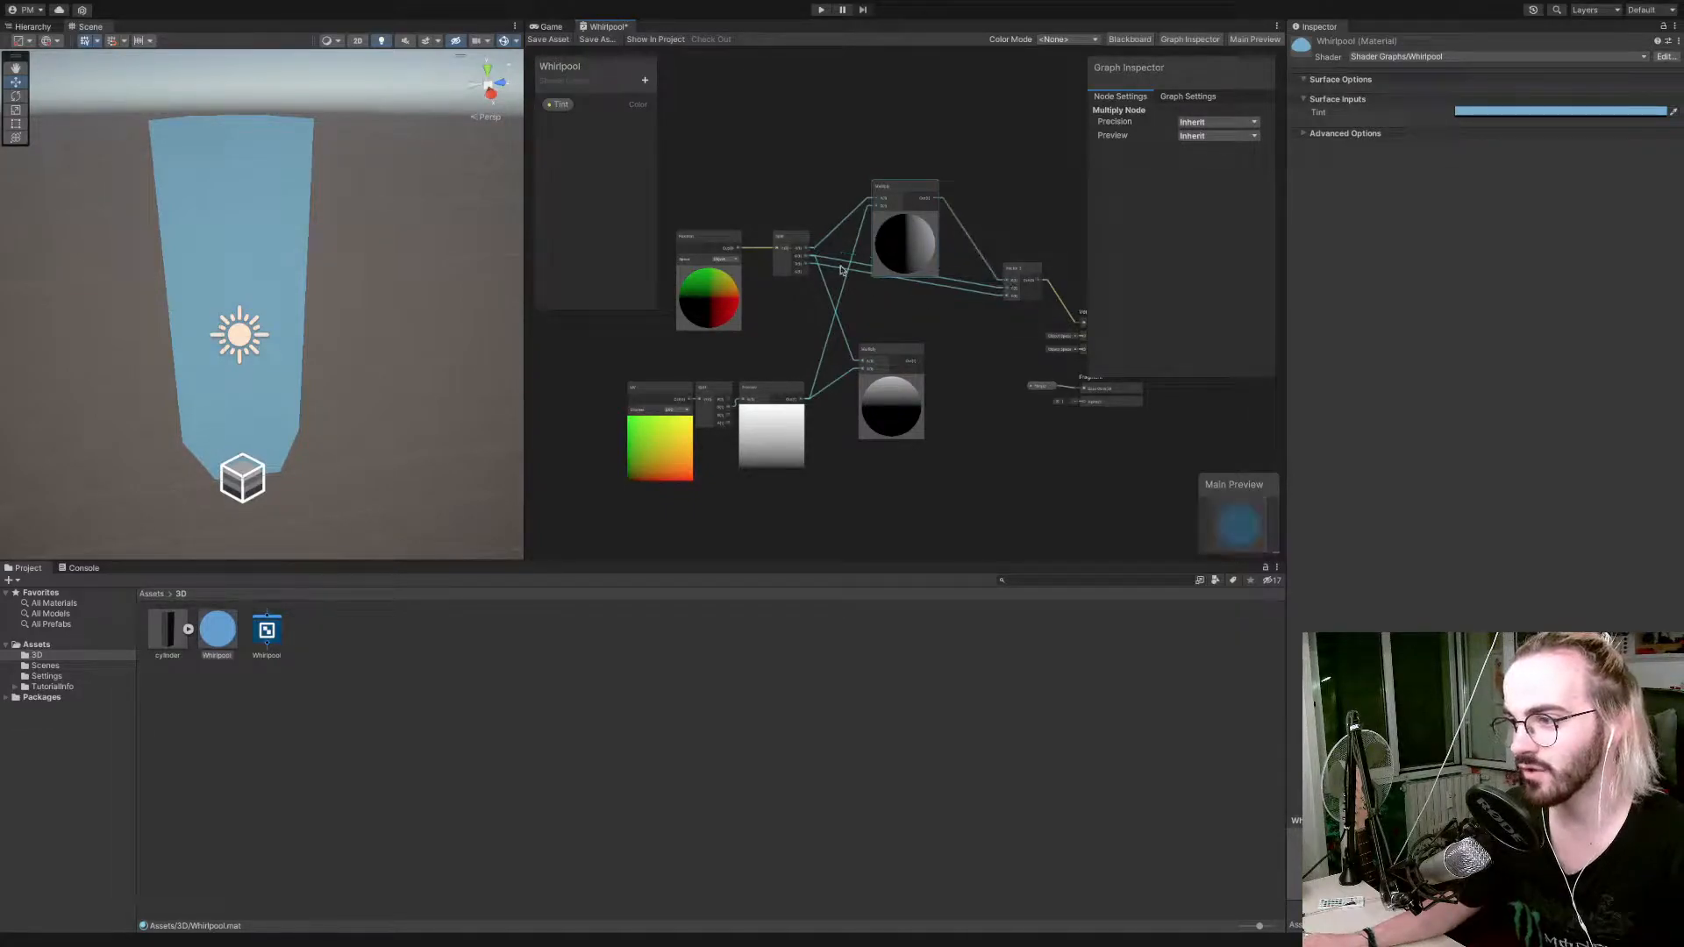
pyautogui.moveTo(808, 267); pyautogui.dragTo(1007, 296)
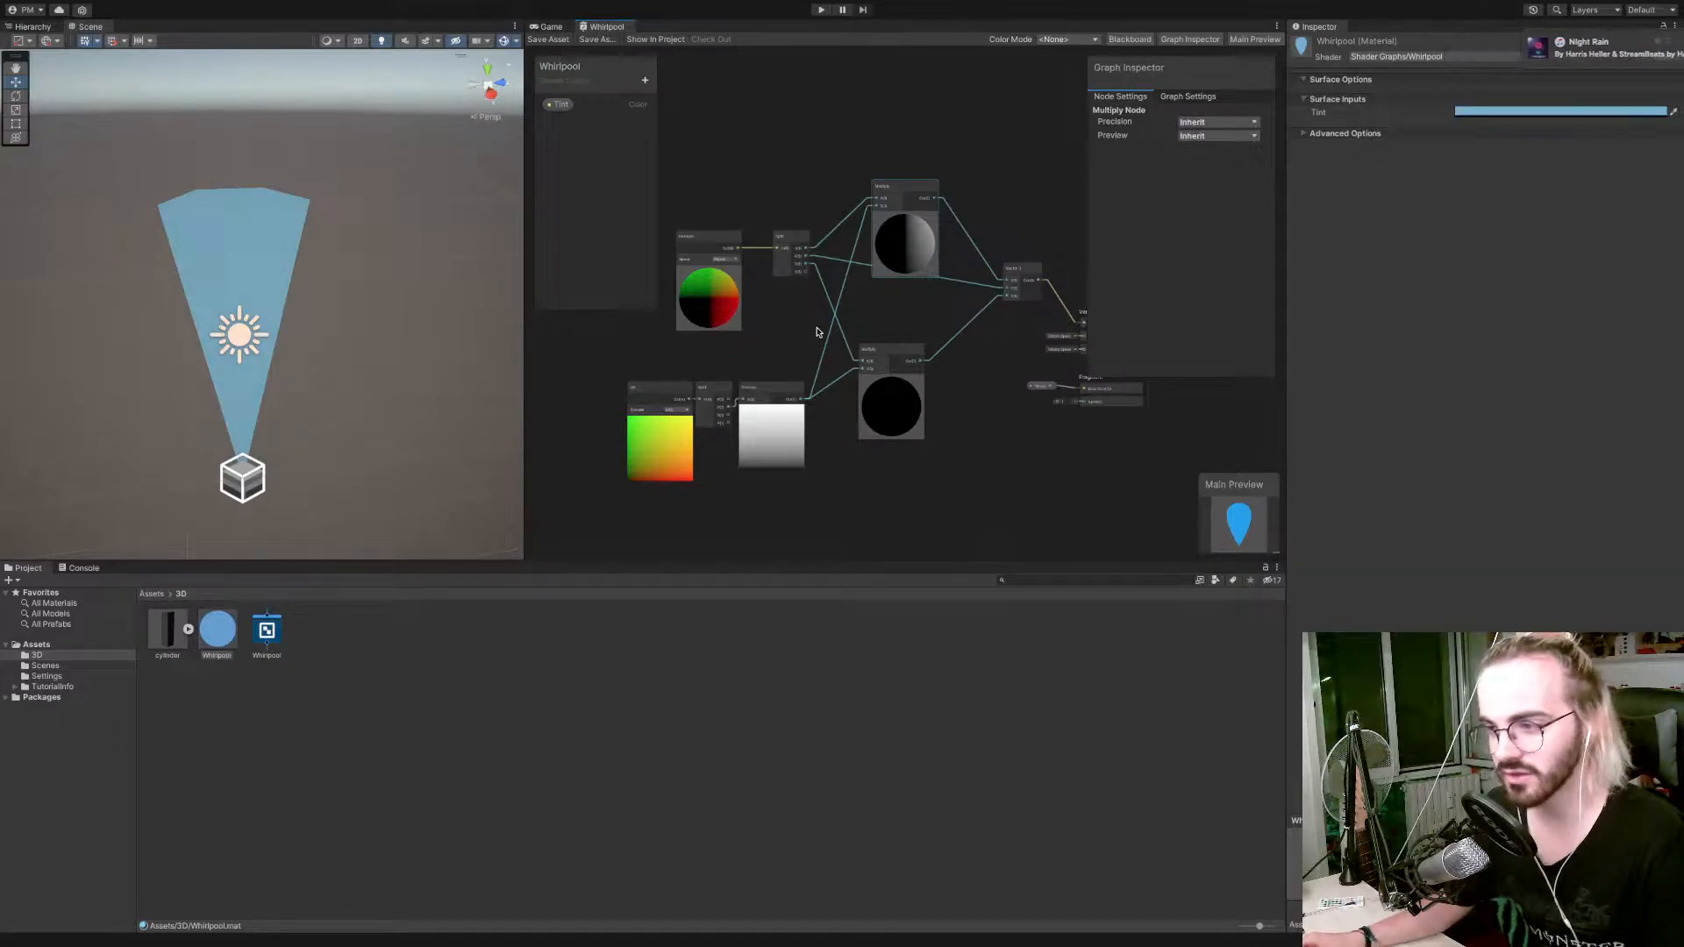
# Tidy the graph by aligning both Multiply nodes and the position Split, and moving the UV, Split and Preview group away from them.
pyautogui.moveTo(884, 349); pyautogui.dragTo(895, 347)
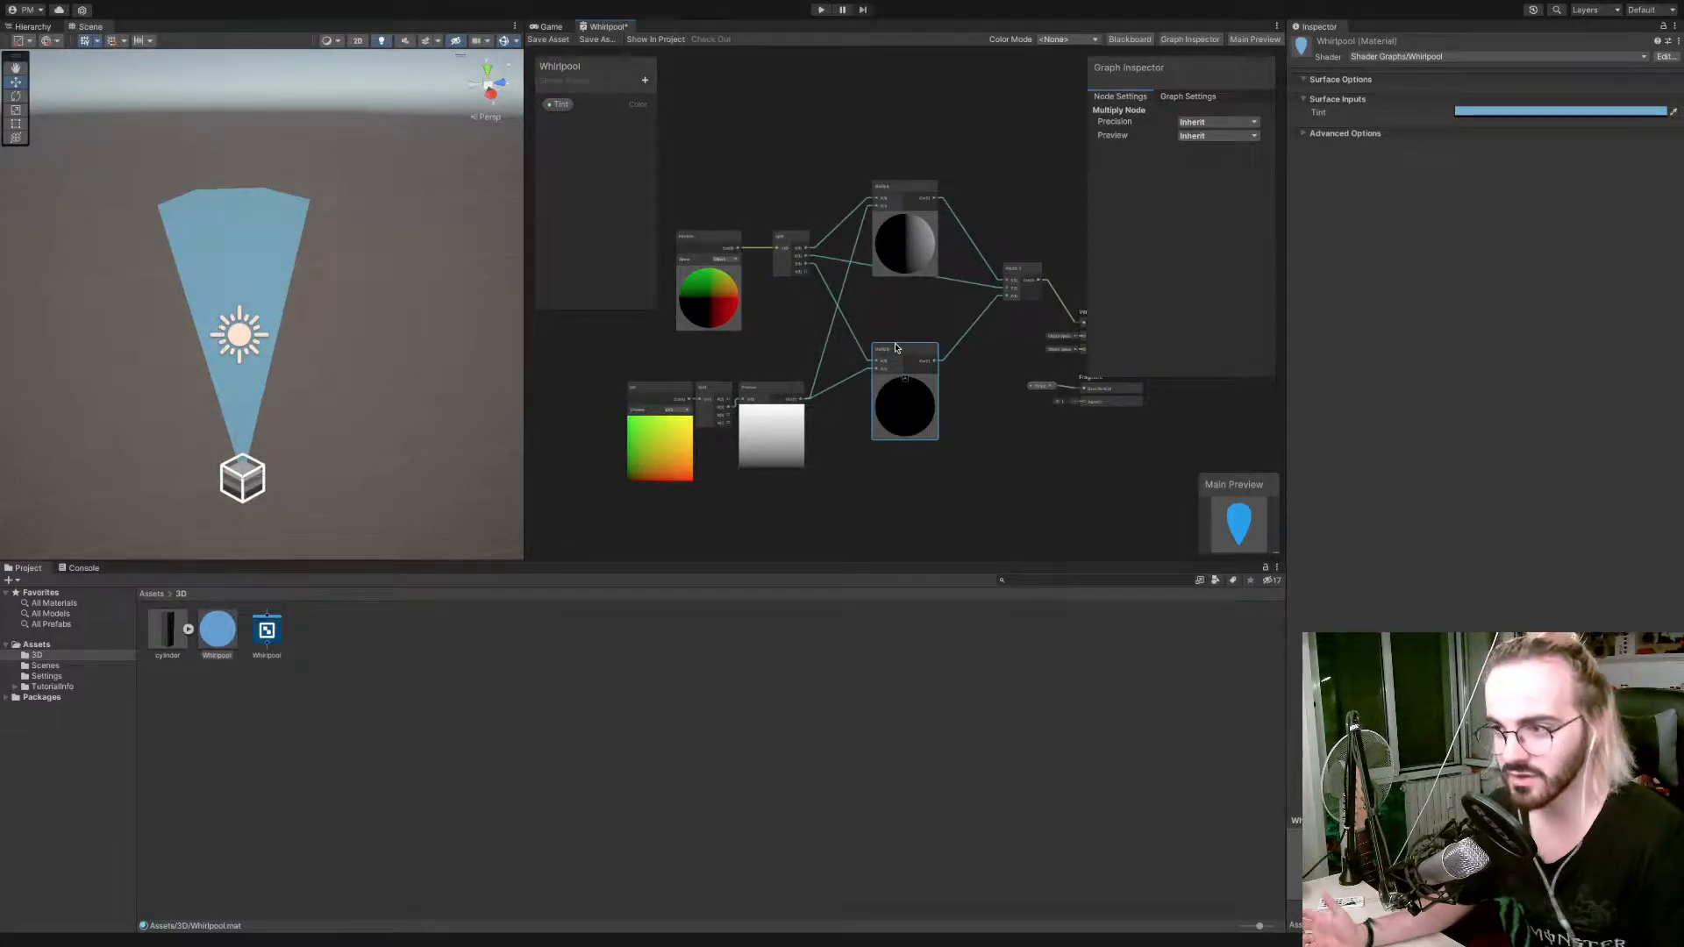
pyautogui.moveTo(904, 195)
pyautogui.mouseDown()
pyautogui.moveTo(904, 226)
pyautogui.moveTo(905, 174)
pyautogui.mouseUp()
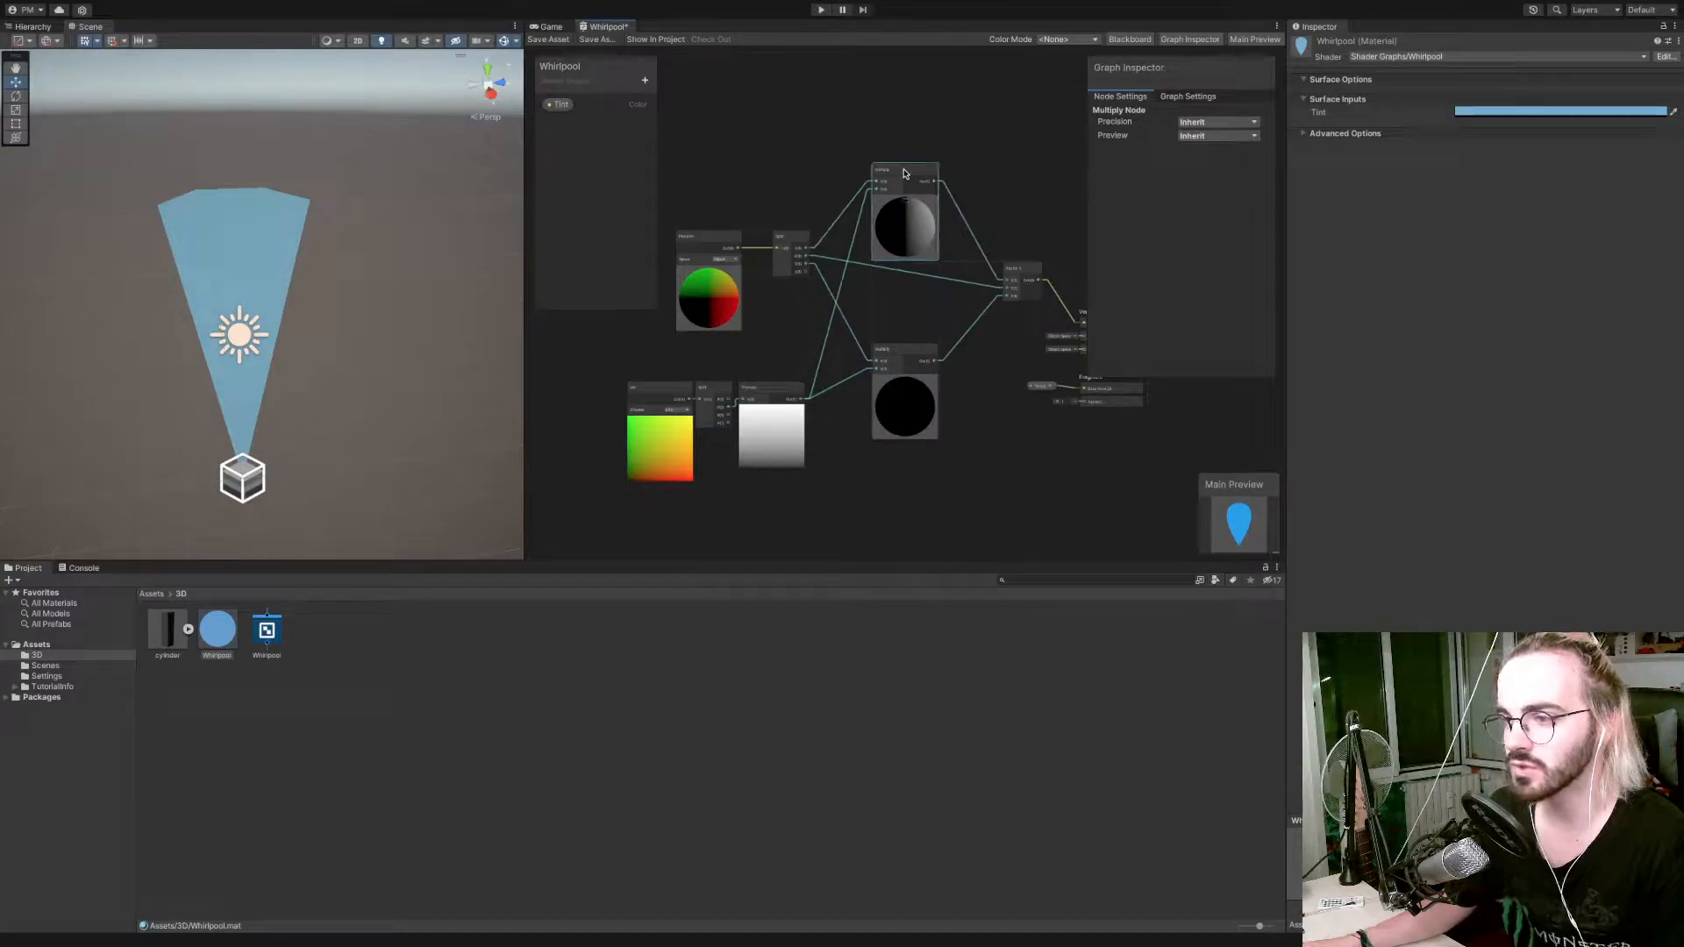
pyautogui.moveTo(797, 240); pyautogui.dragTo(775, 272)
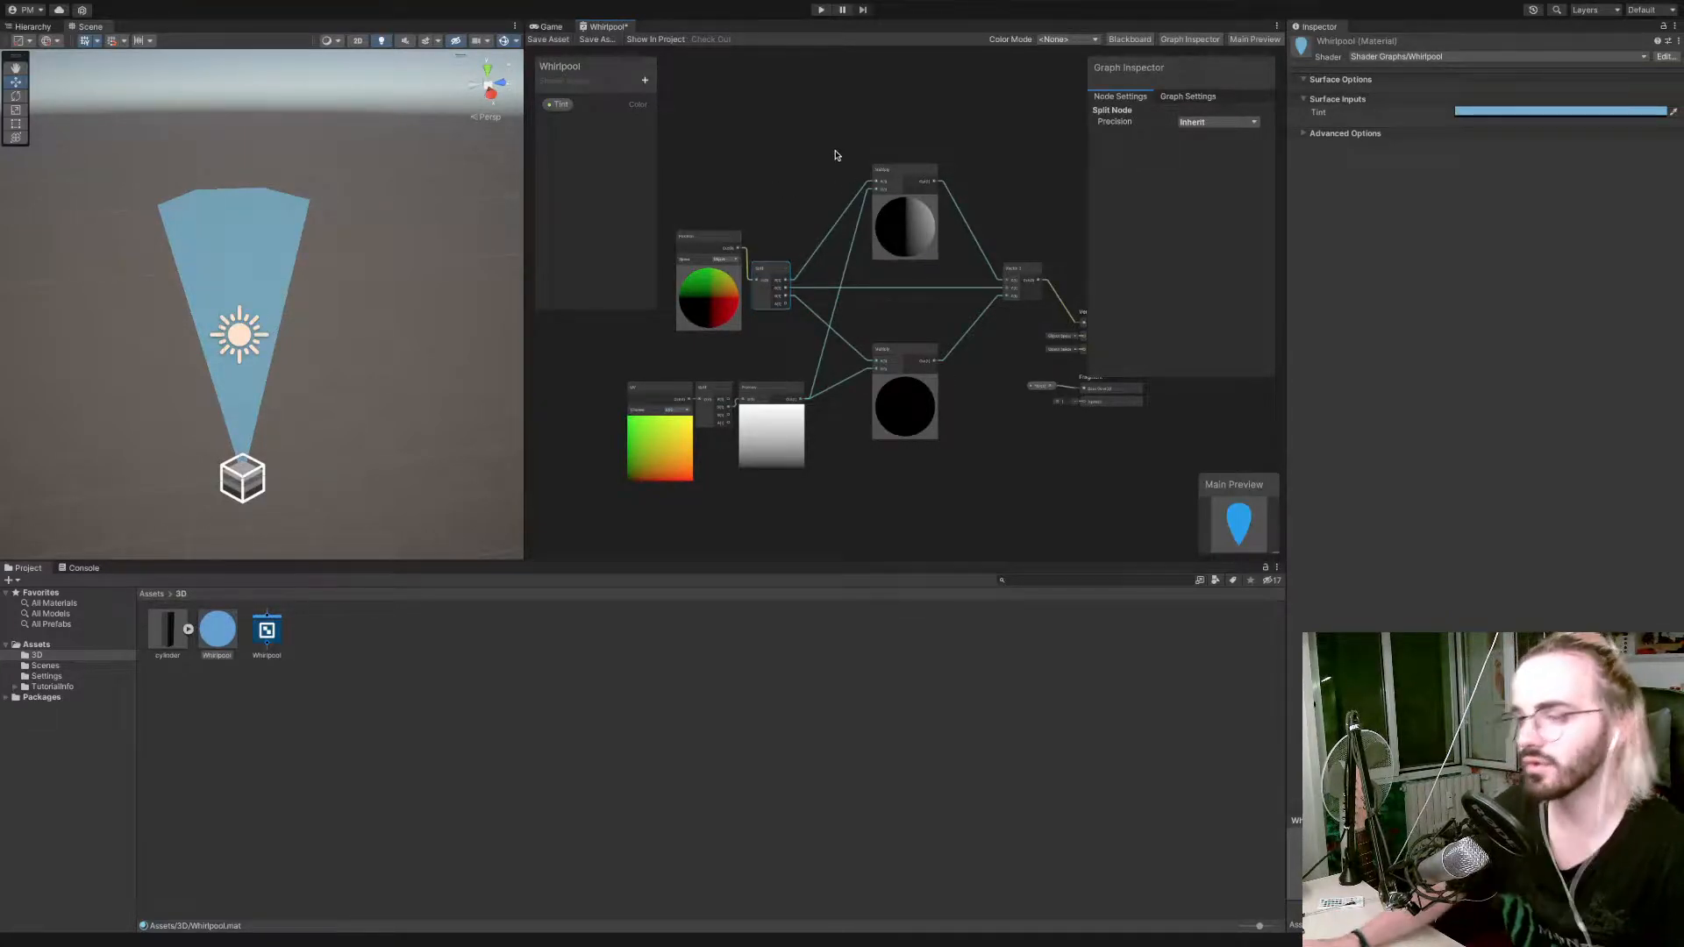
pyautogui.moveTo(873, 175); pyautogui.dragTo(874, 188)
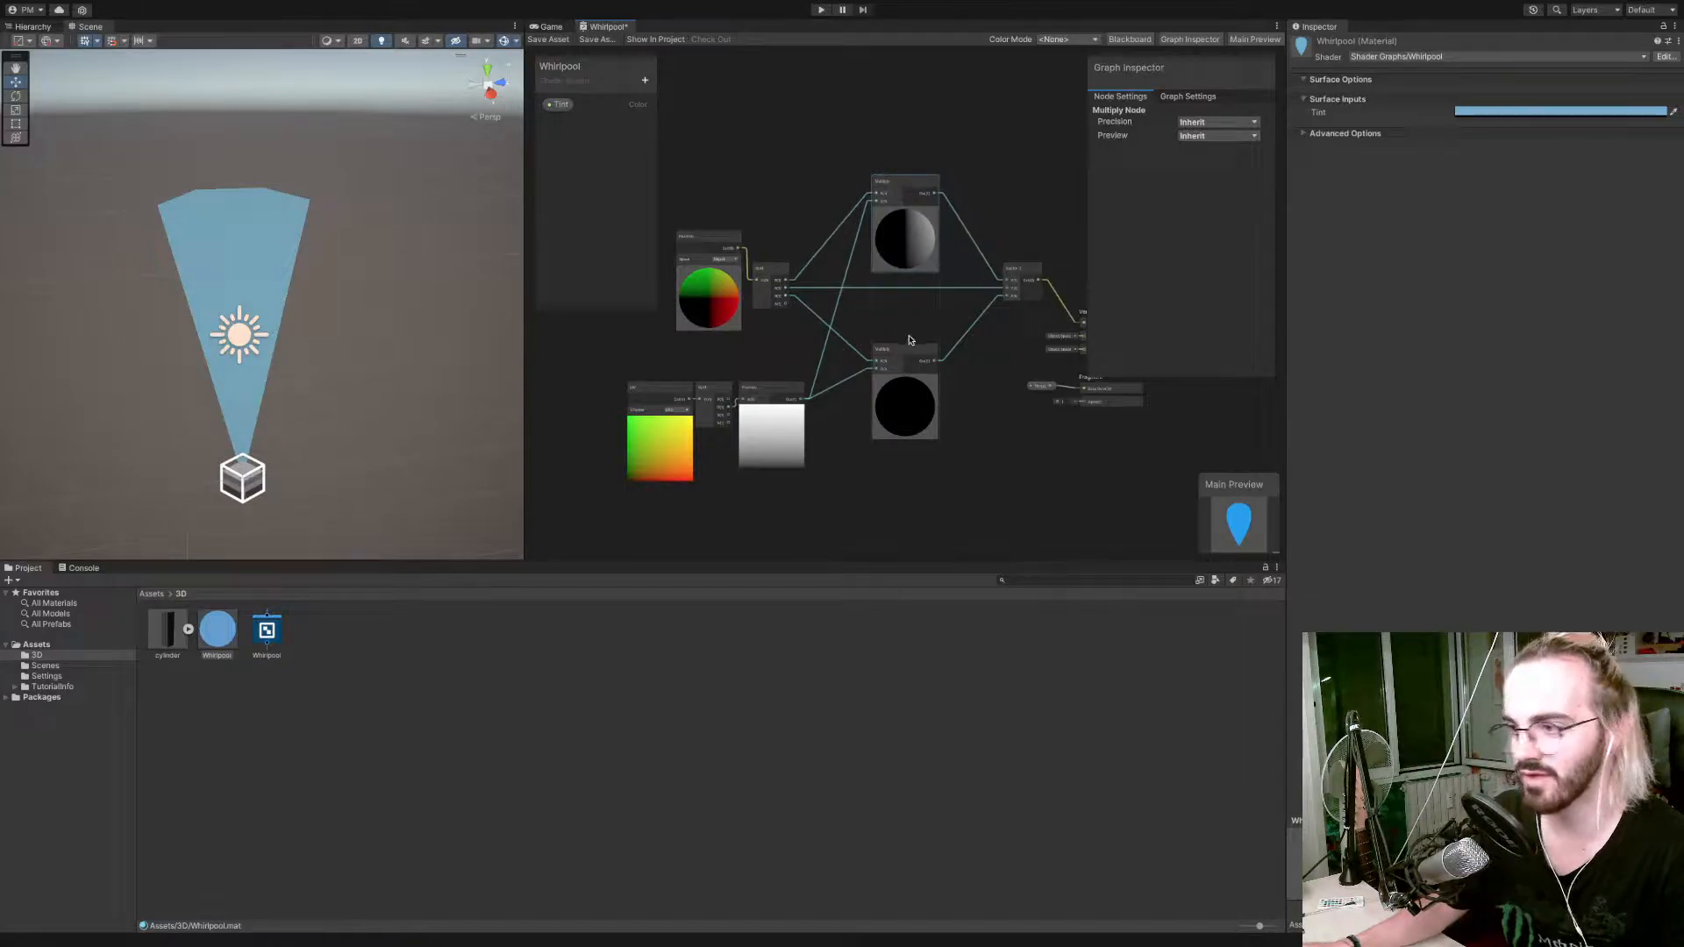
pyautogui.moveTo(910, 353); pyautogui.dragTo(913, 320)
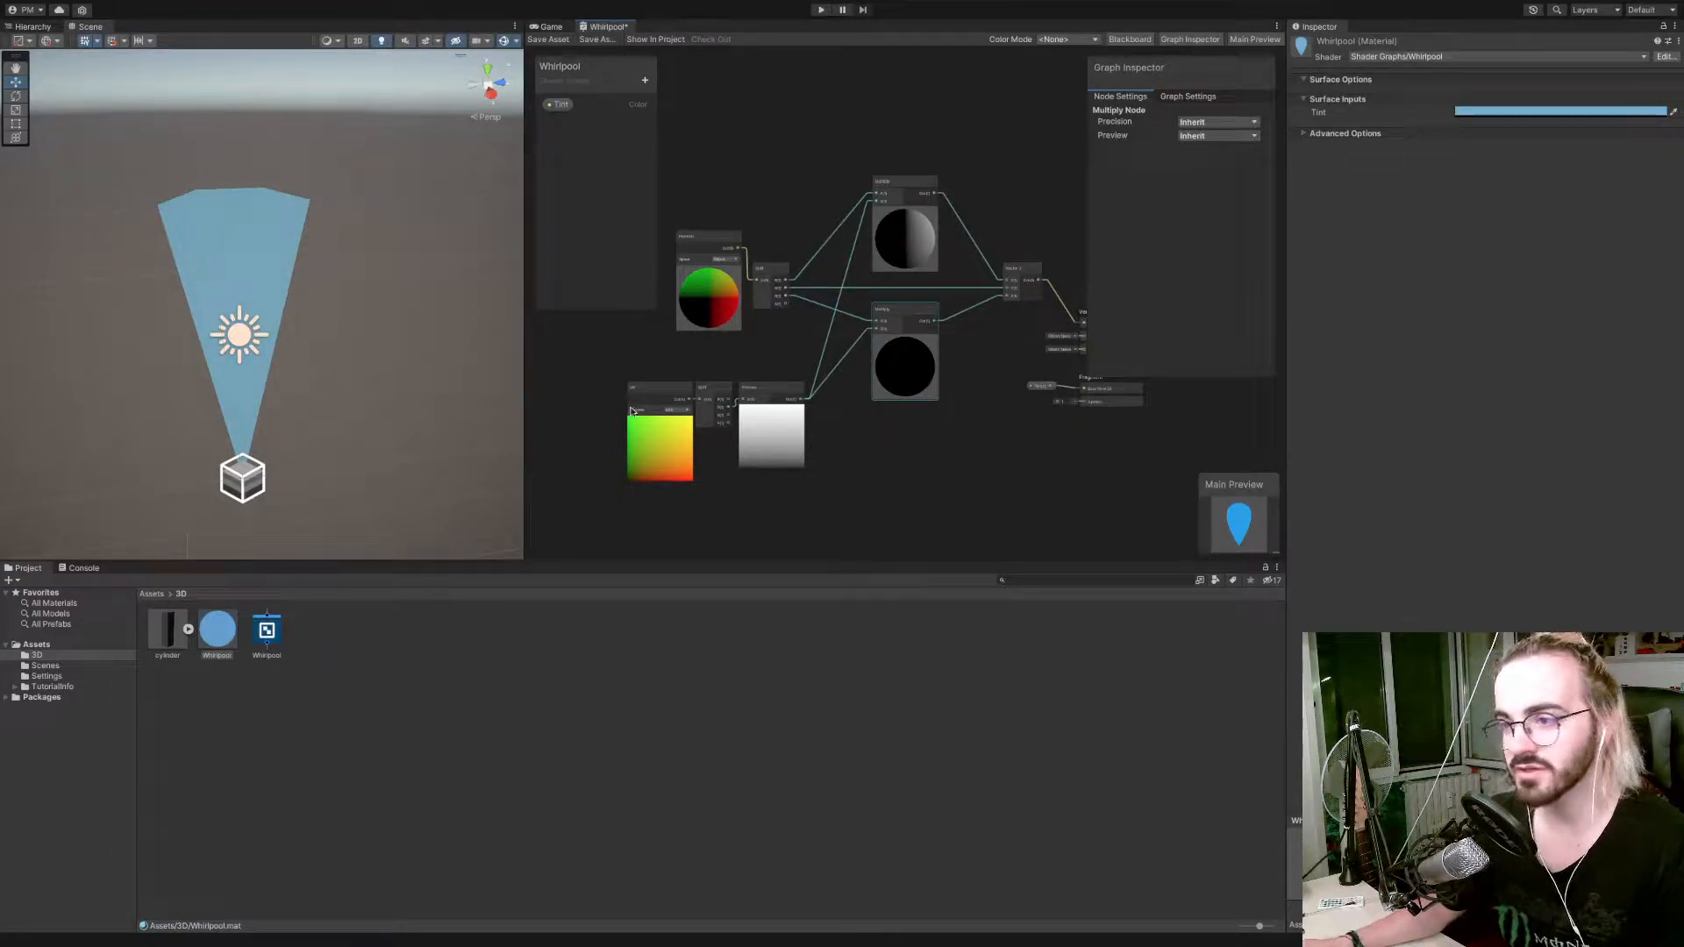
pyautogui.moveTo(649, 351); pyautogui.dragTo(707, 405)
# Add a Float property named Top Width to the shader graph.
pyautogui.click(645, 79)
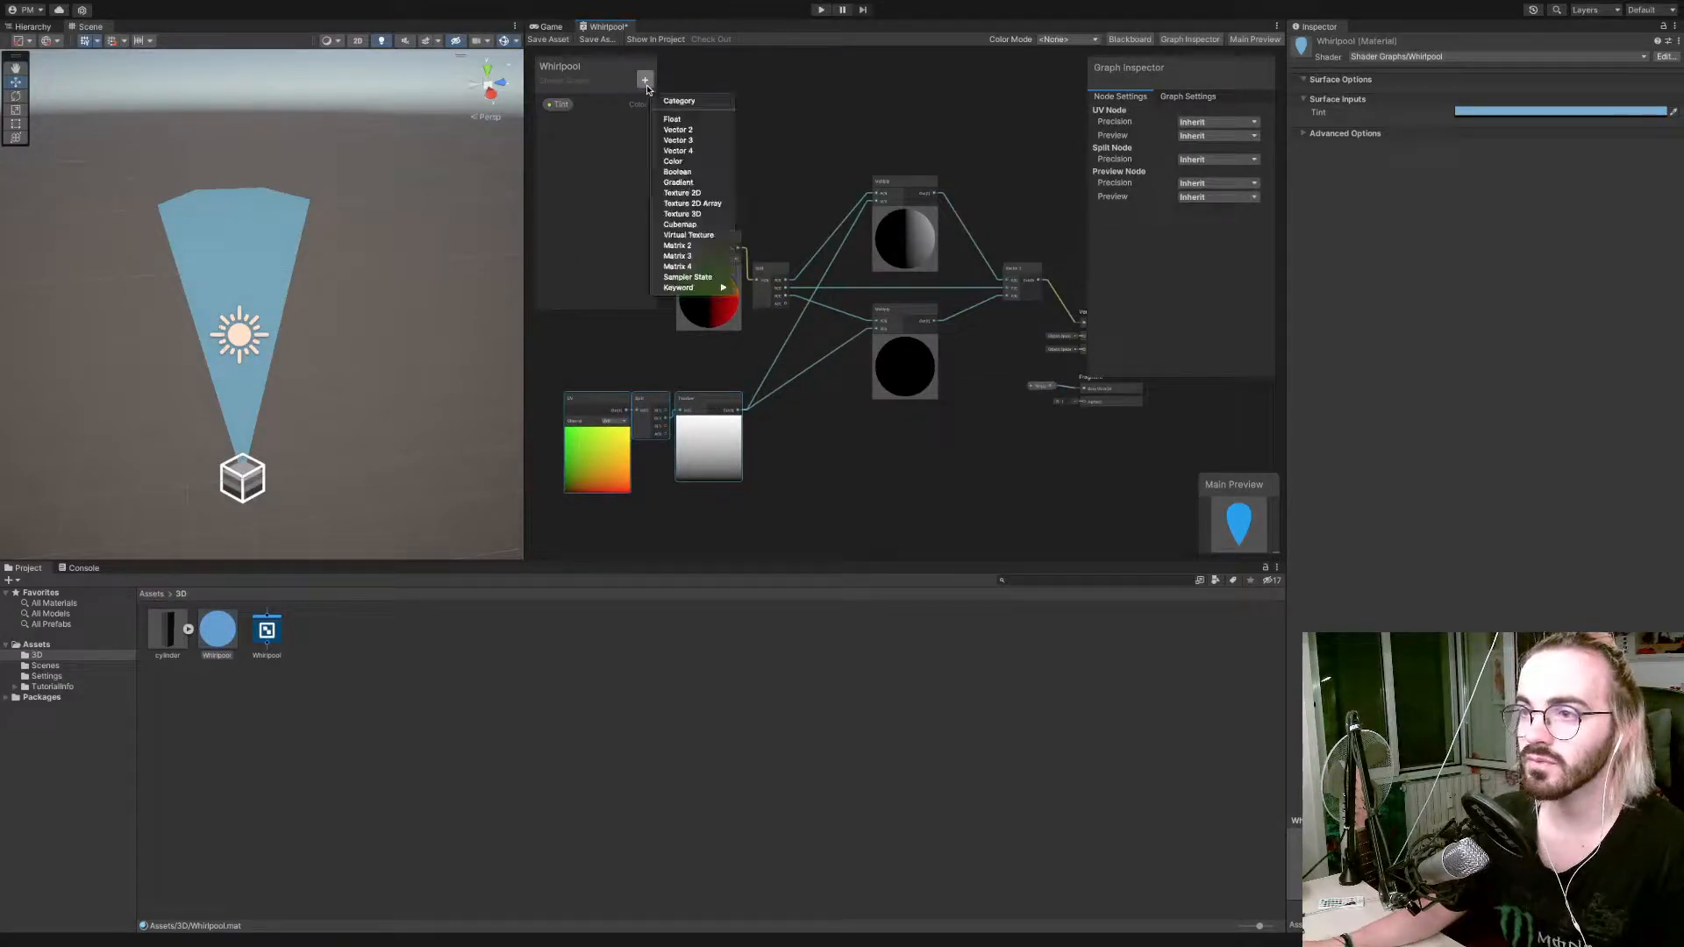
pyautogui.click(667, 118)
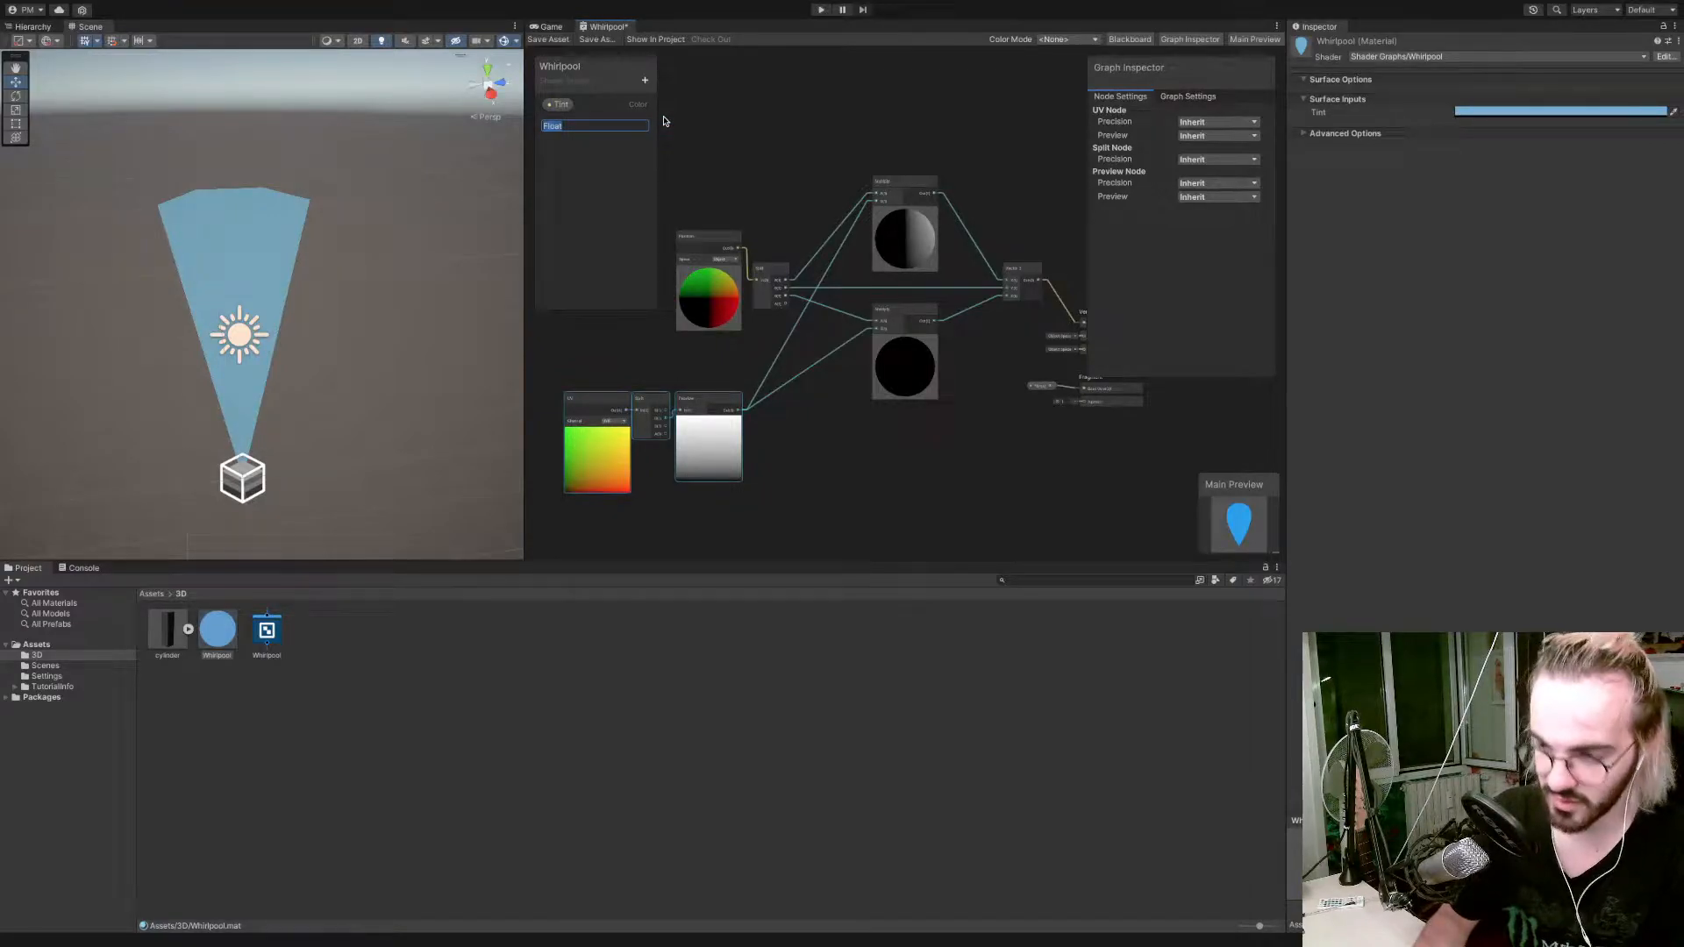
pyautogui.write('M')
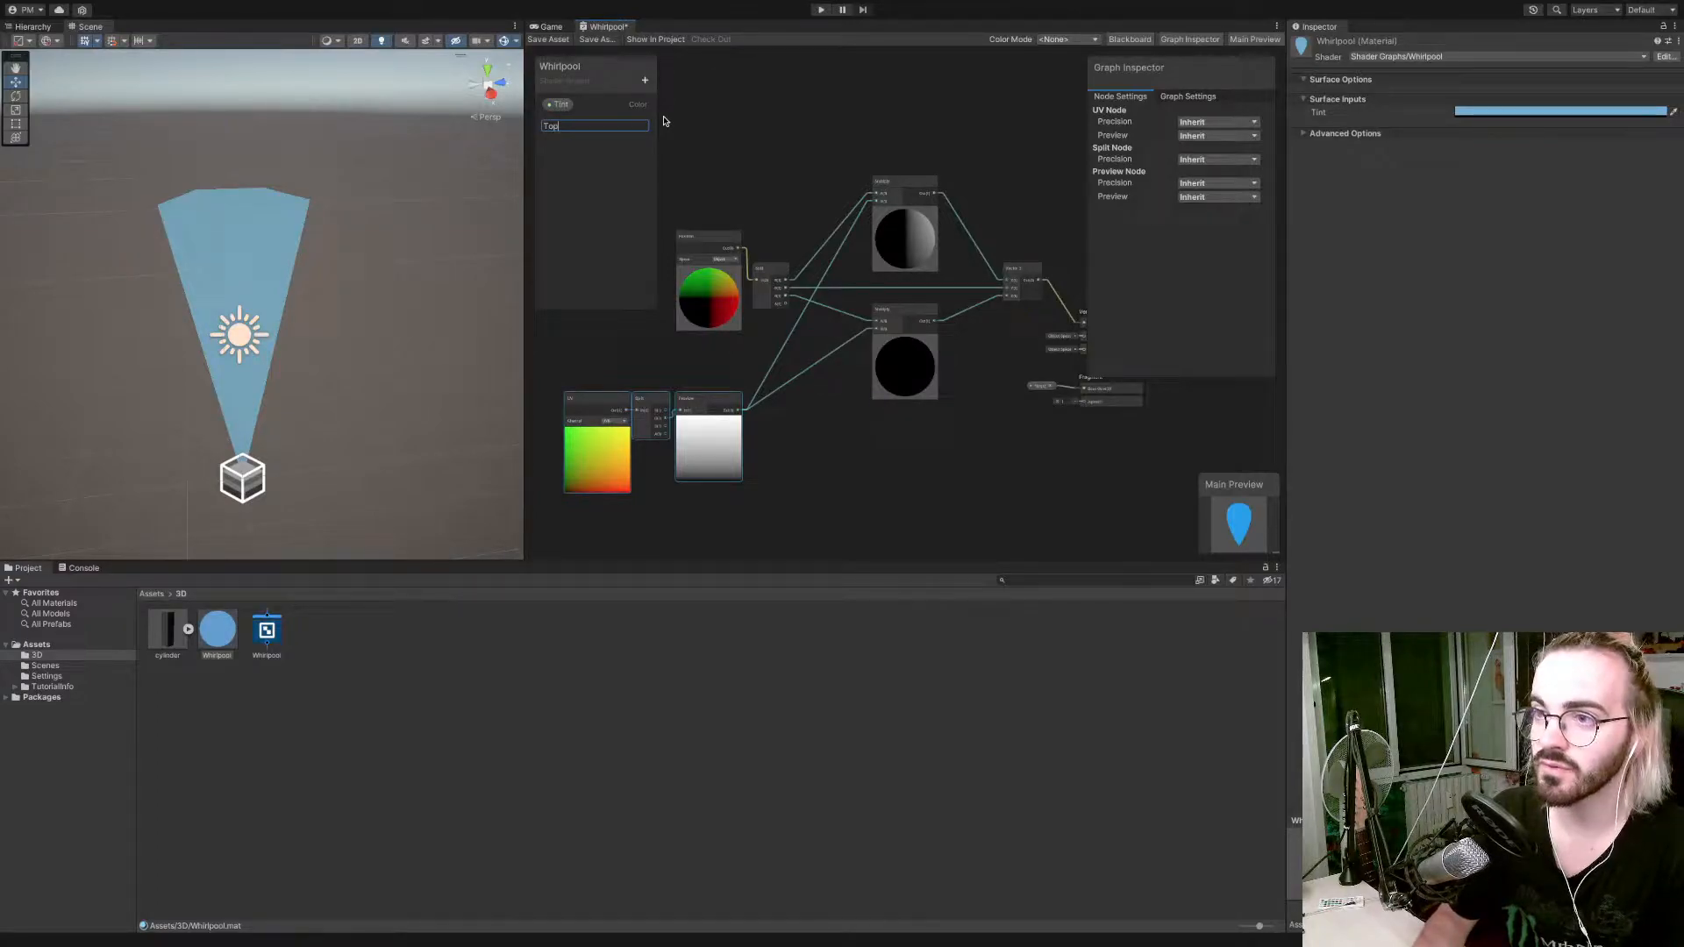
pyautogui.write('Widt')
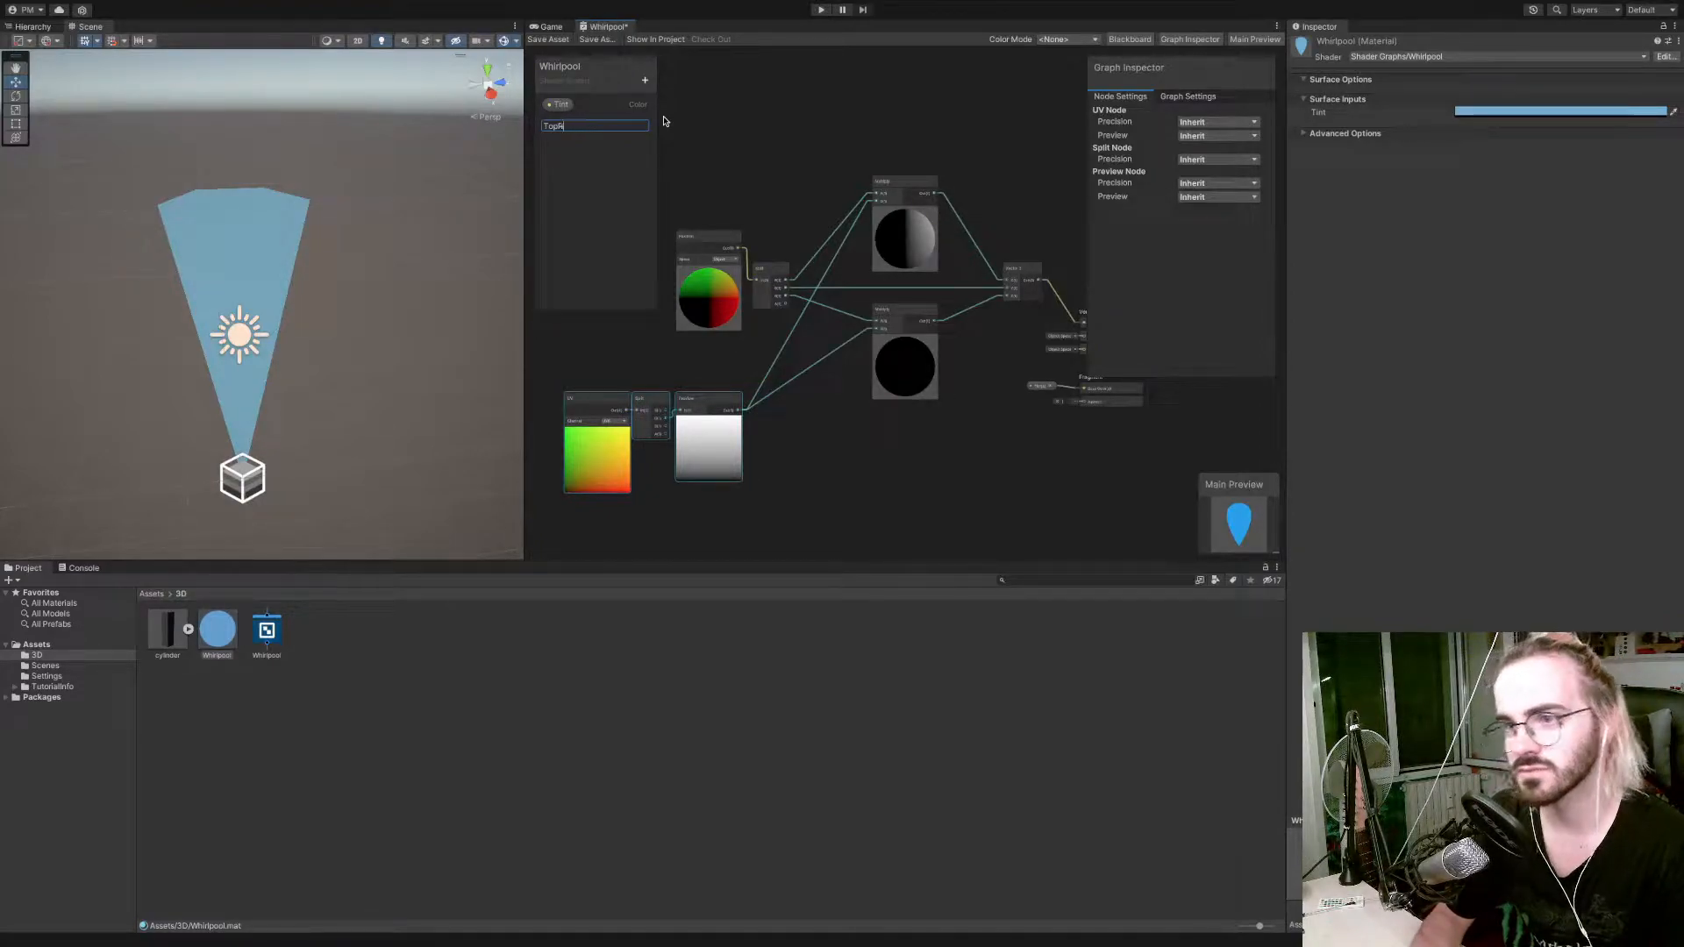
pyautogui.write('Width')
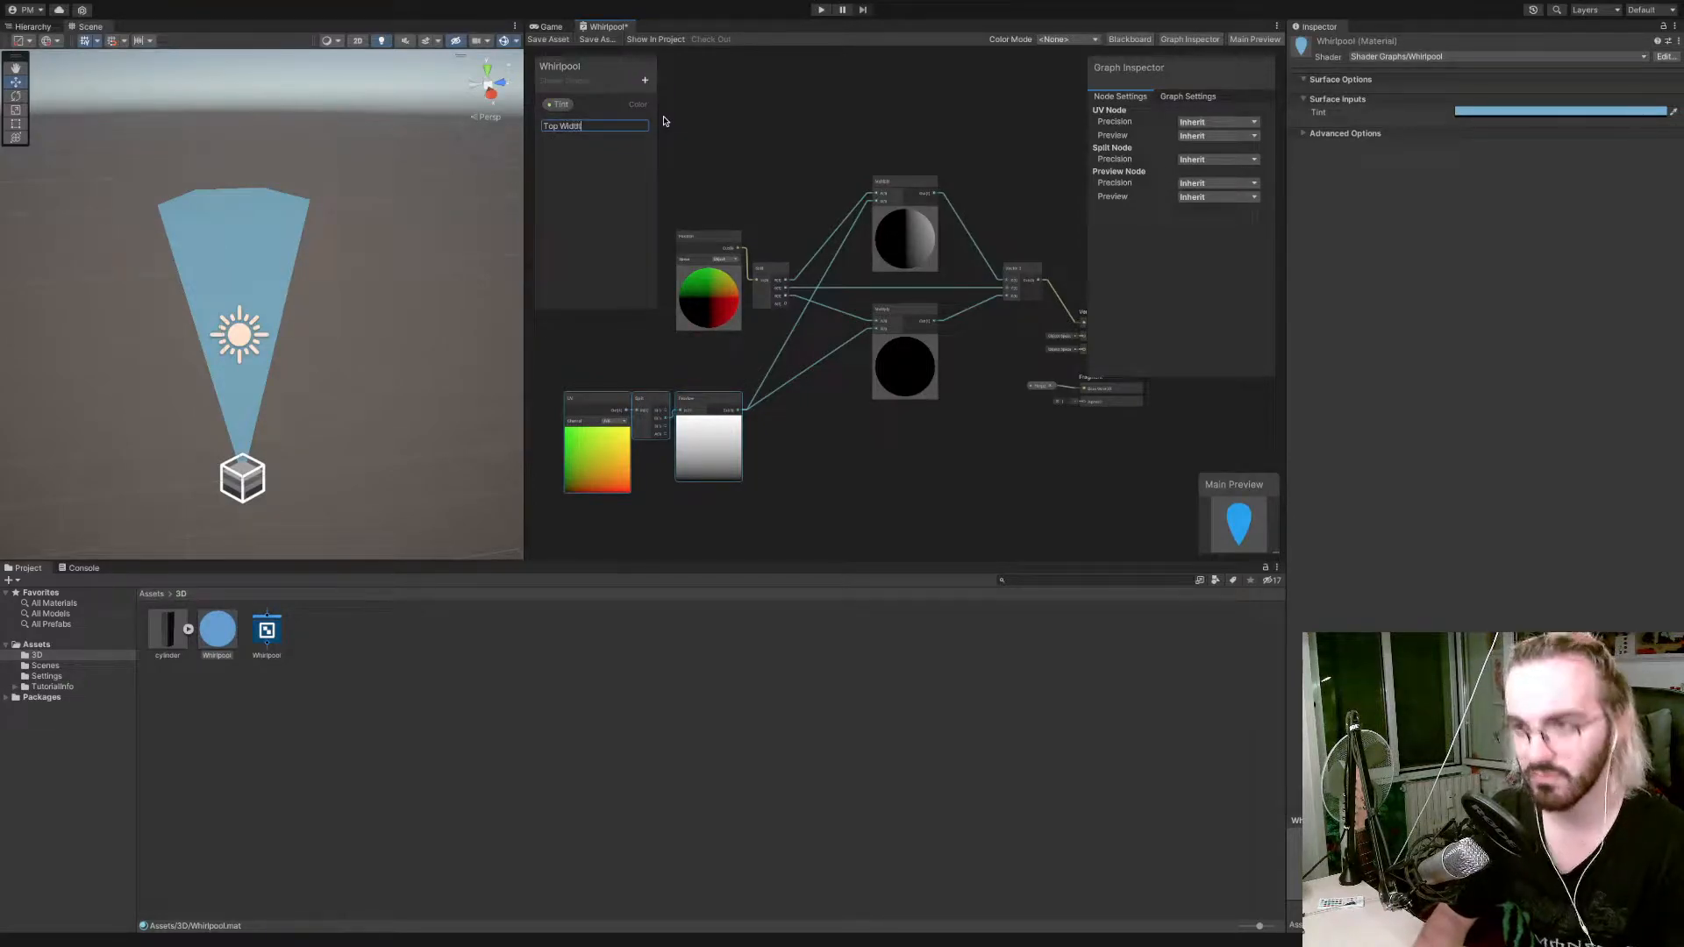
pyautogui.press('Return')
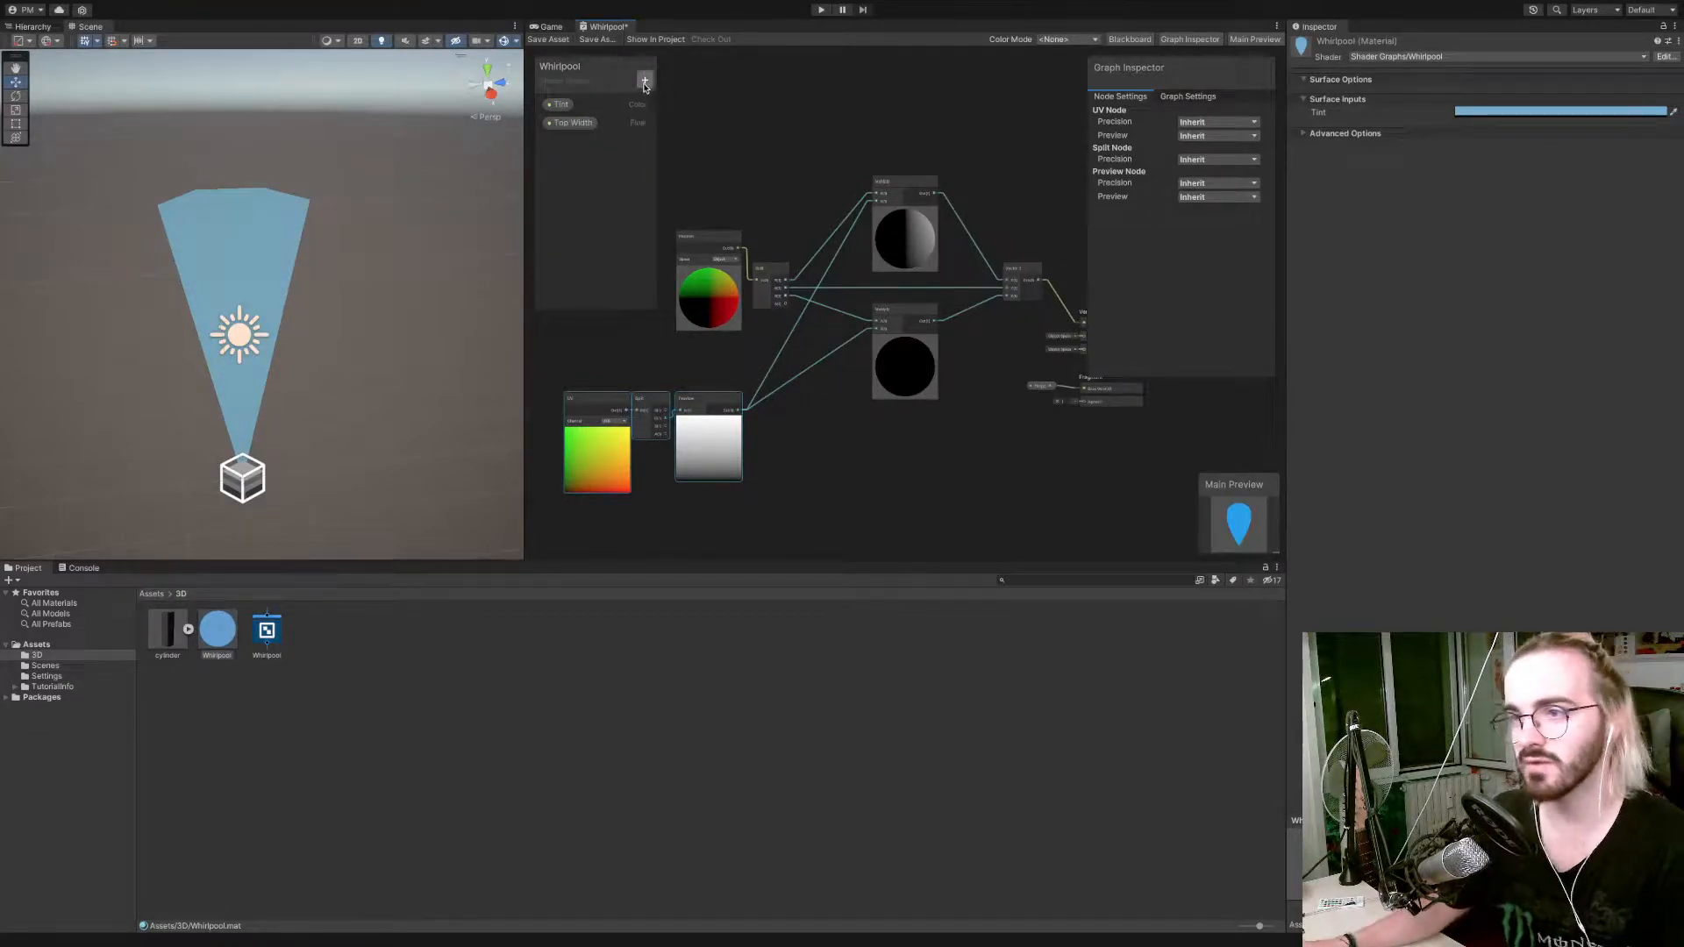
# Add a second Float property named Bottom Width to the shader graph.
pyautogui.click(645, 81)
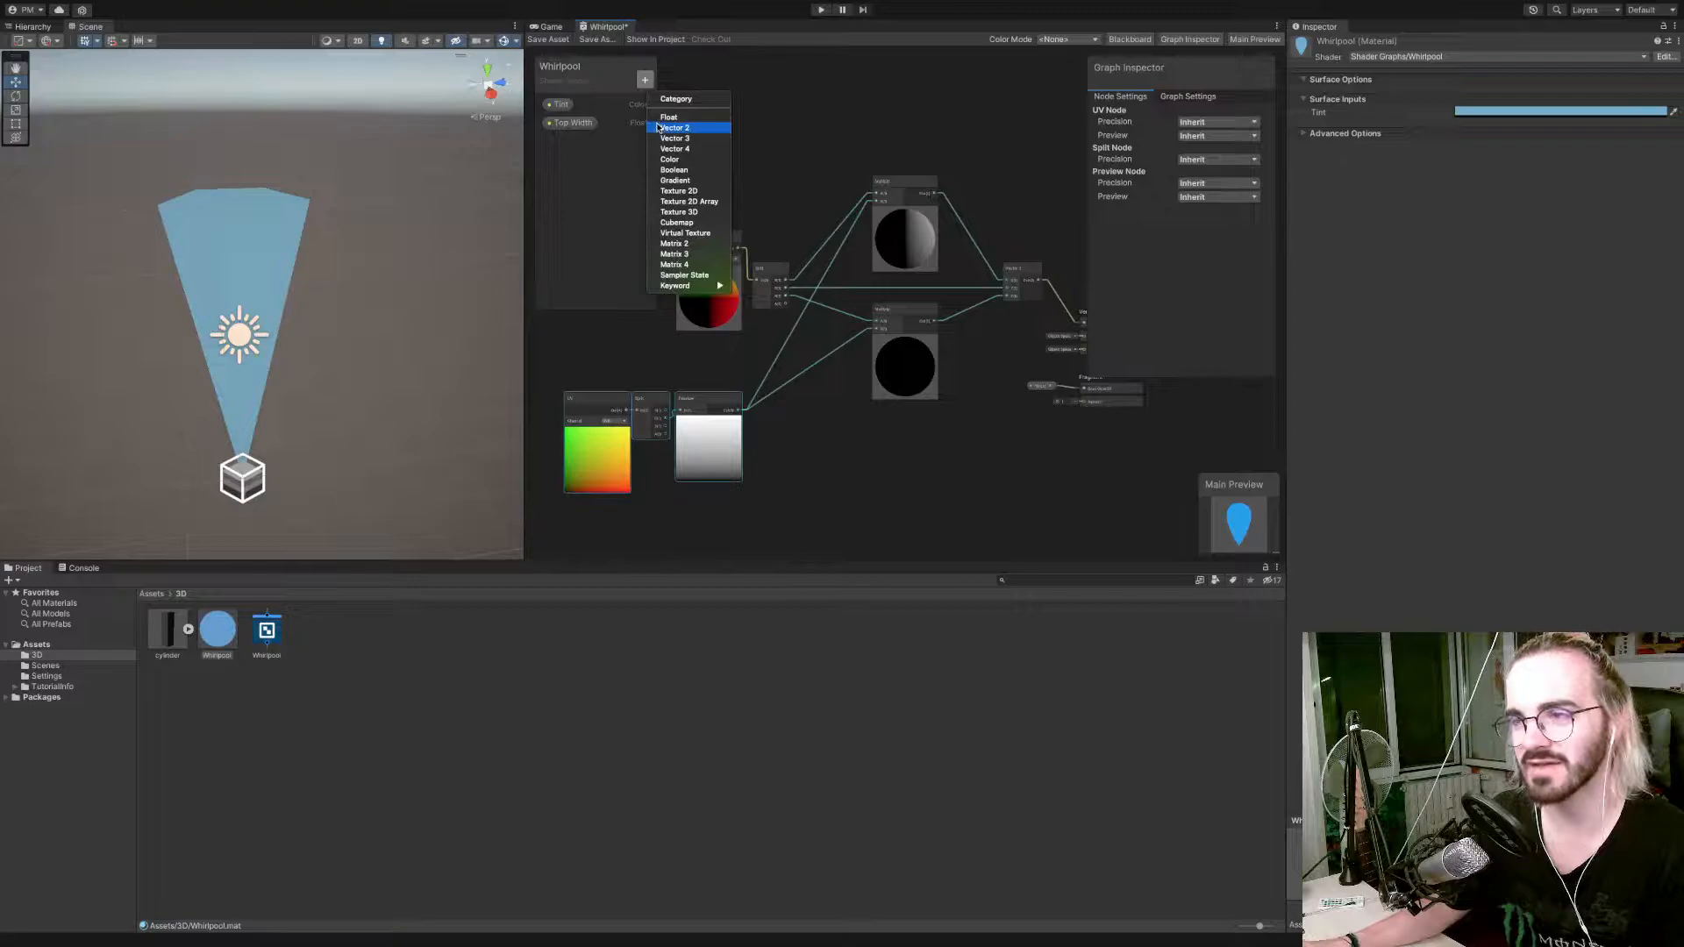
pyautogui.click(666, 117)
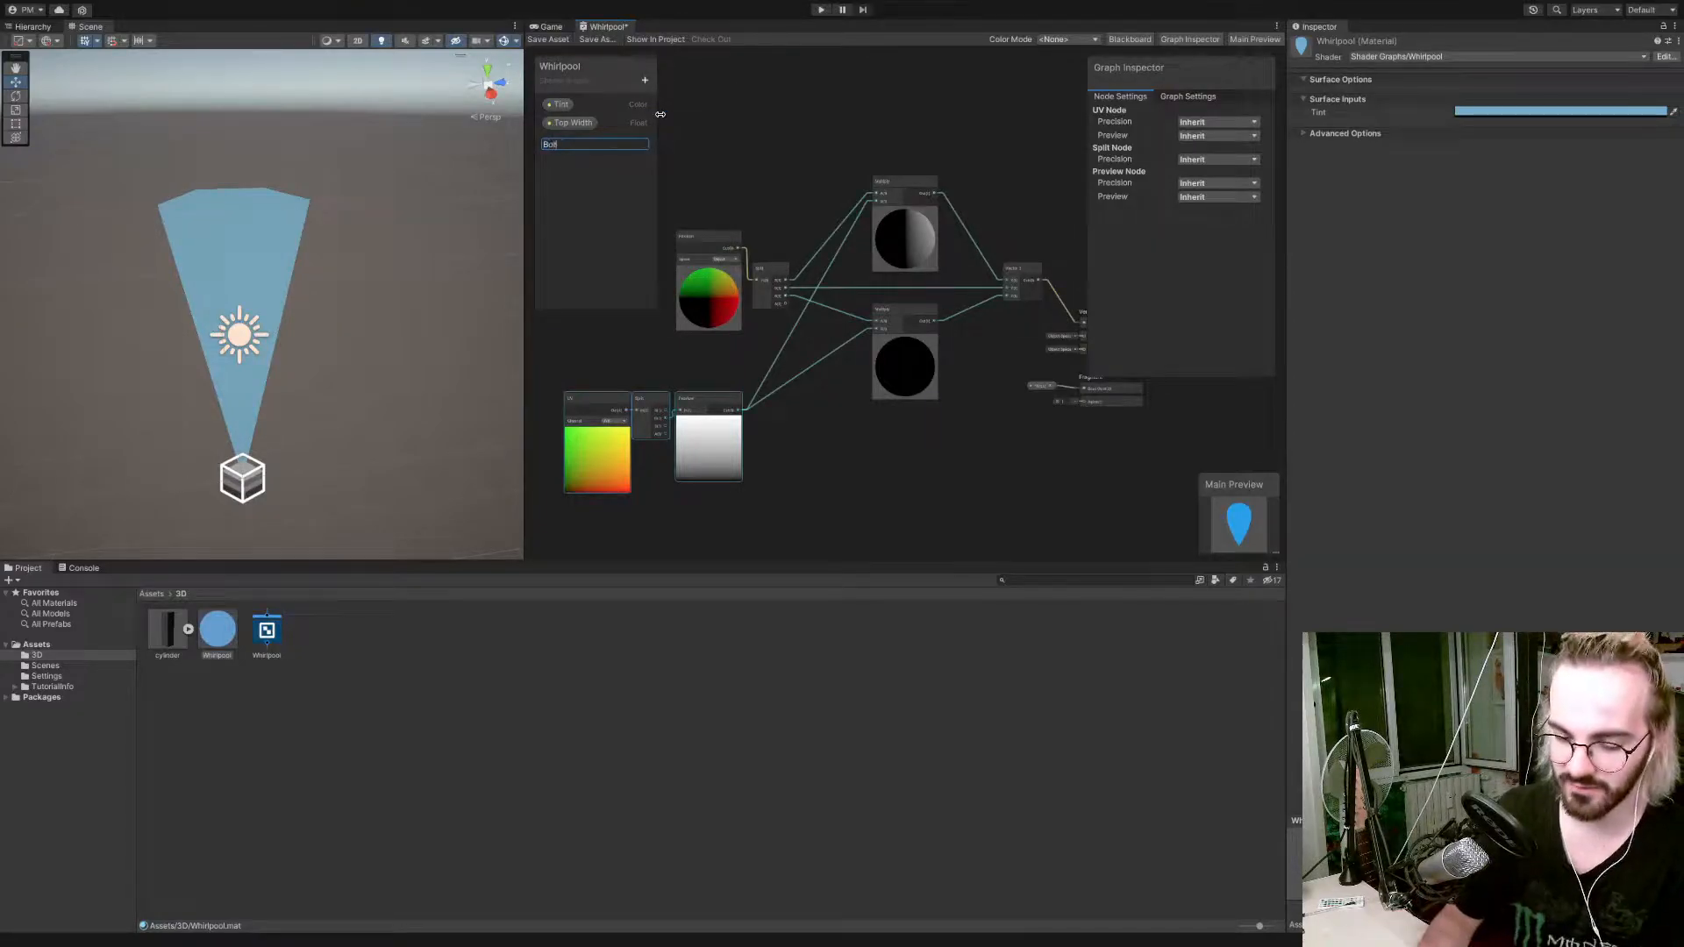
pyautogui.write('Bottom Width')
pyautogui.press('Return')
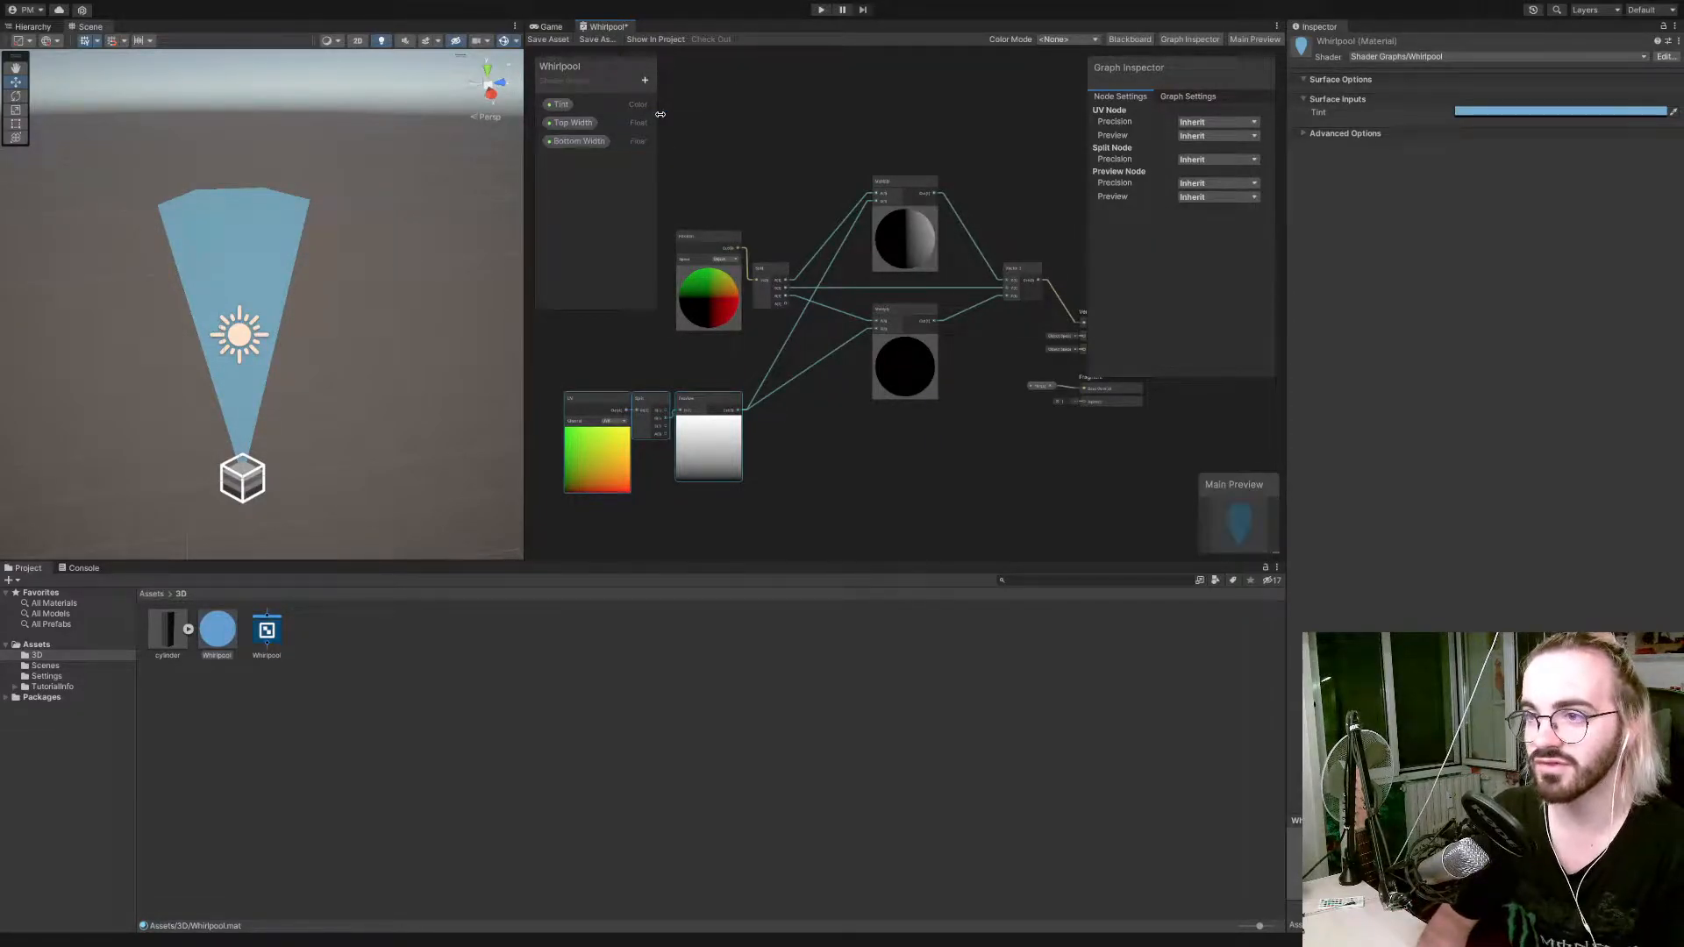
# Place the Top Width and Bottom Width properties as nodes in the graph below the Multiply nodes.
pyautogui.click(573, 122)
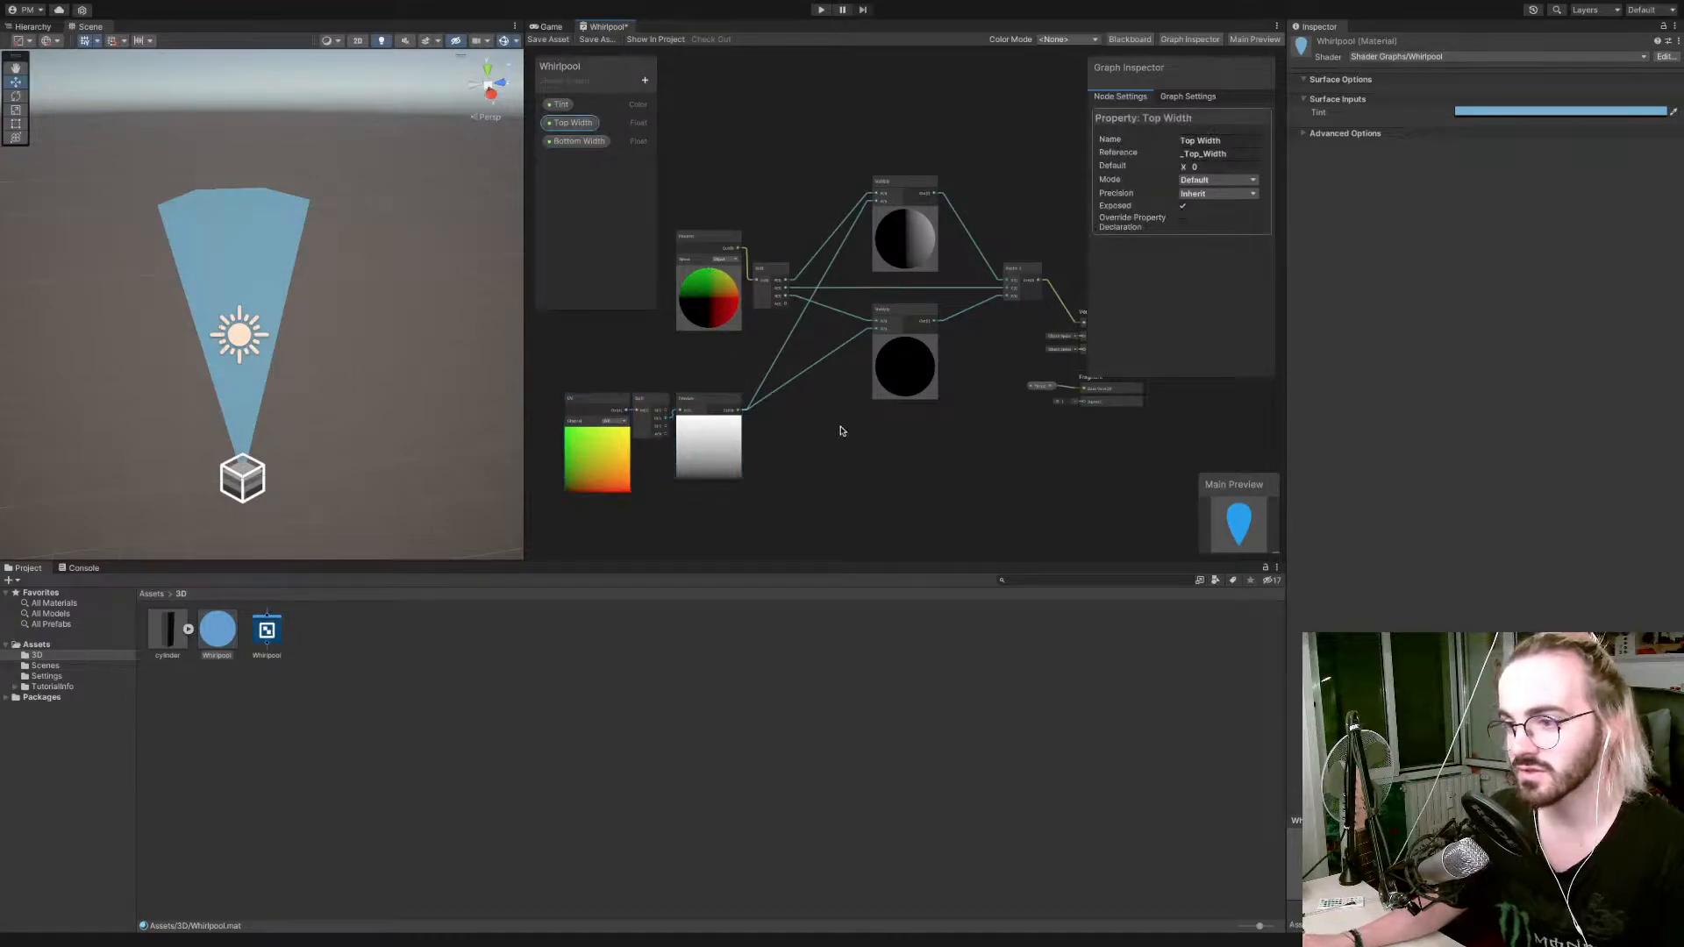
pyautogui.click(579, 141)
pyautogui.moveTo(658, 319); pyautogui.dragTo(866, 472)
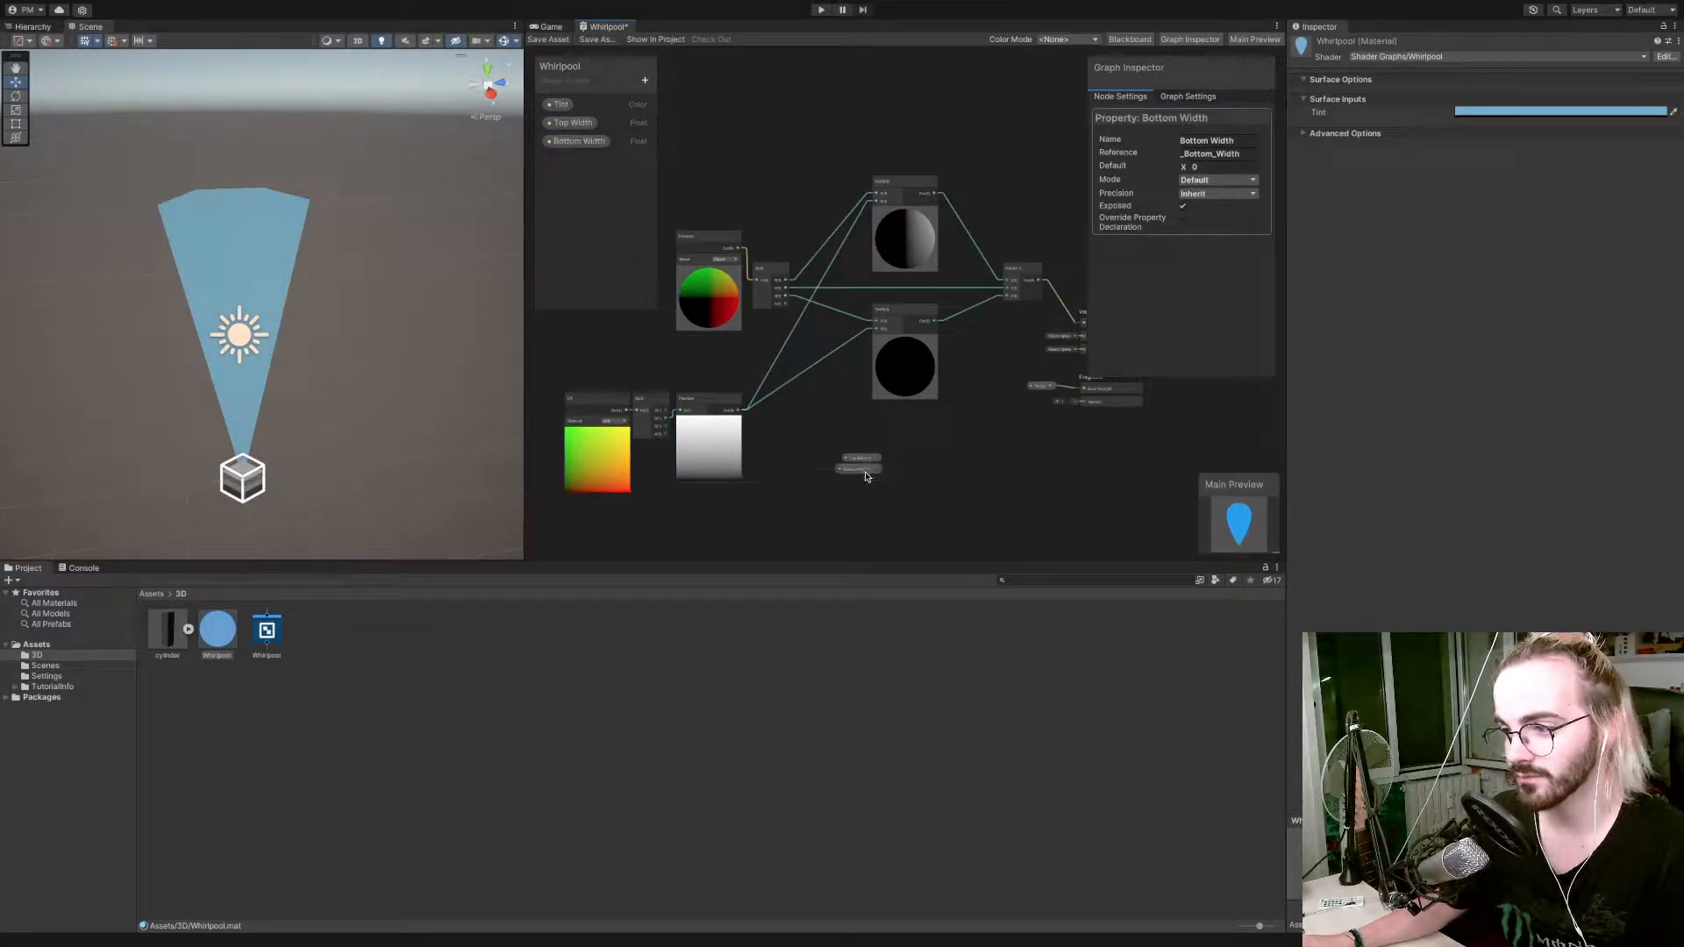
# Create a Lerp node from the Preview node's output, connected to the Lerp's T input.
pyautogui.moveTo(777, 426); pyautogui.dragTo(813, 431)
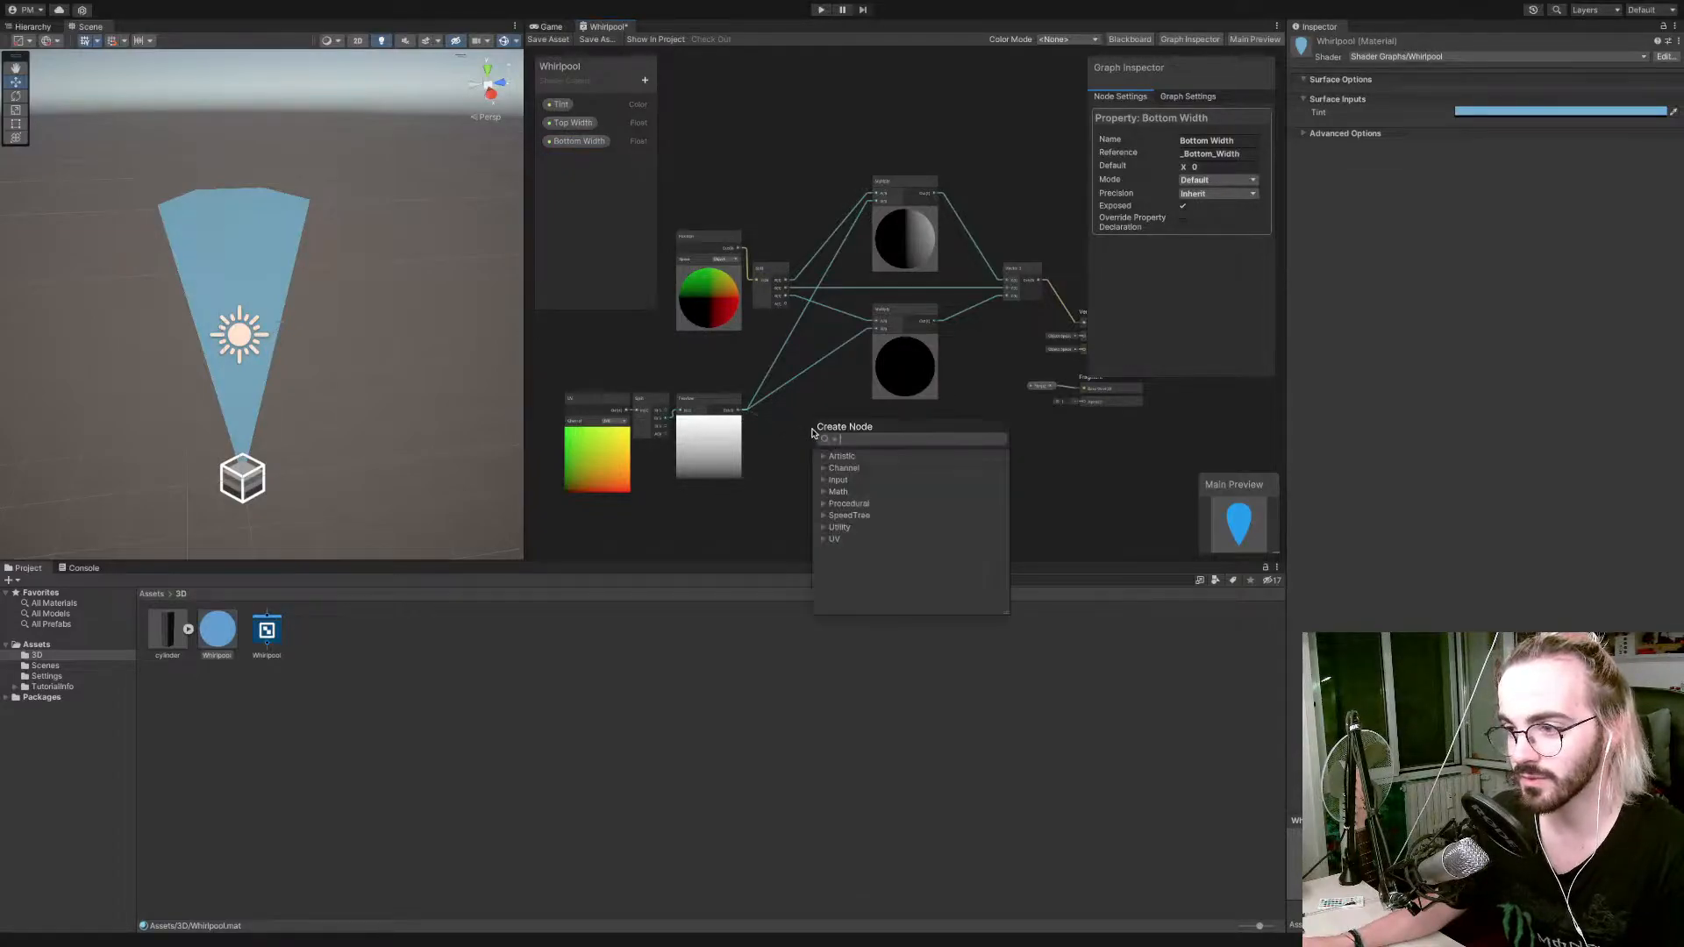
pyautogui.write('interp')
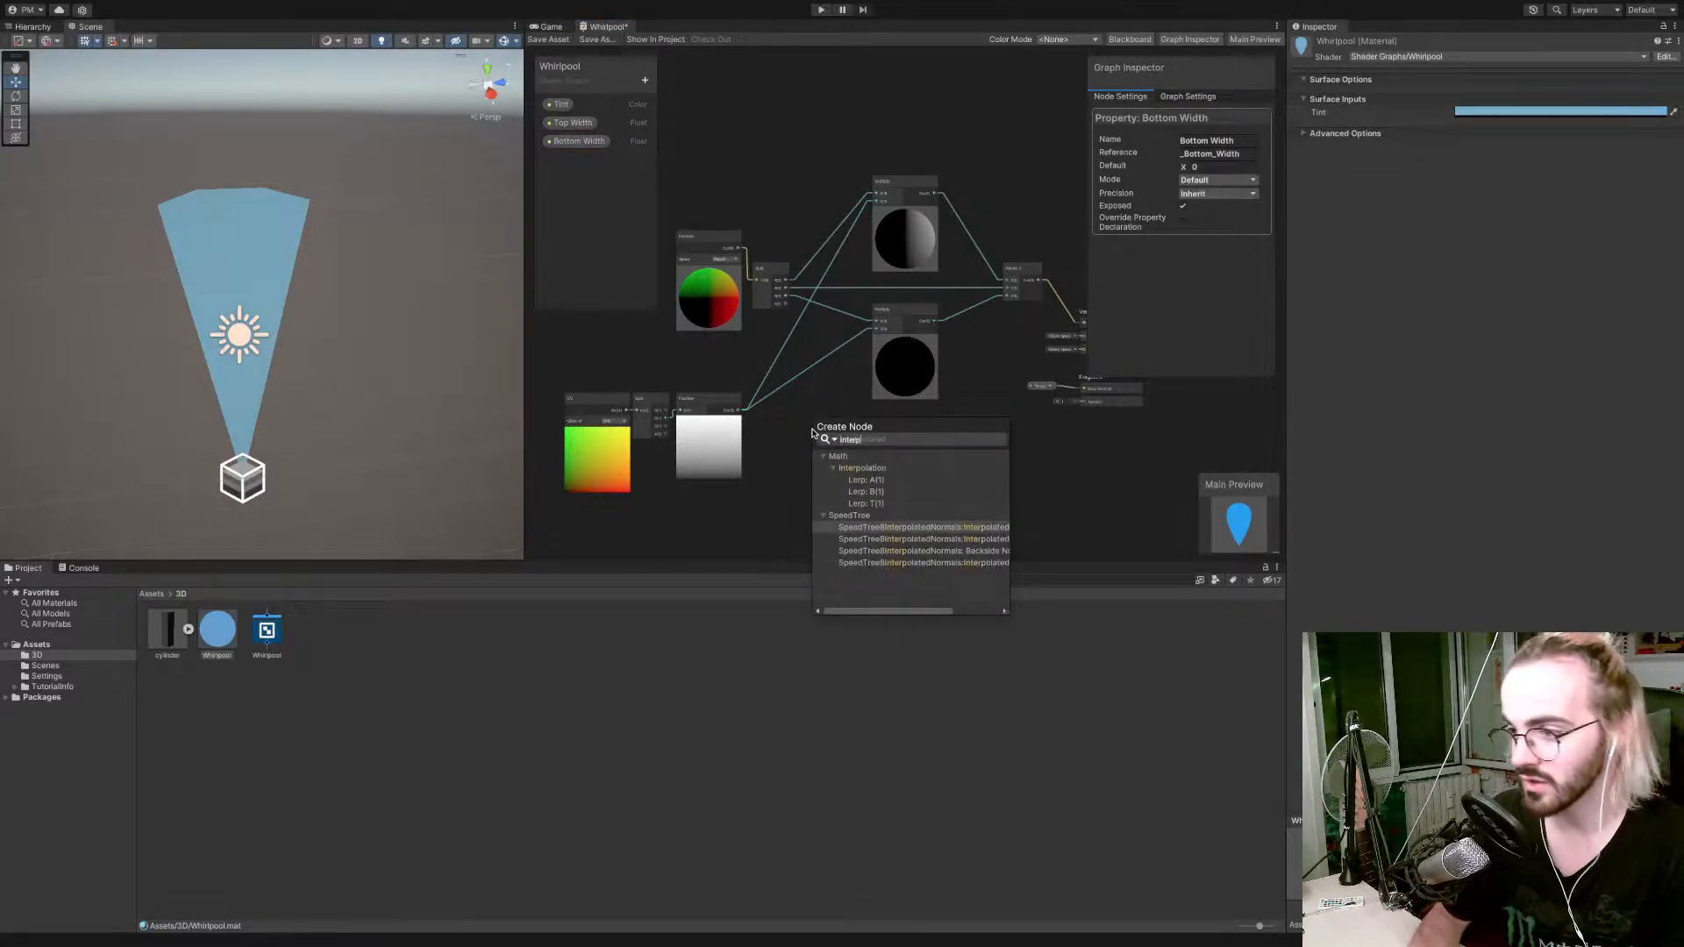
pyautogui.press('Up')
pyautogui.press('Up')
pyautogui.press('Up')
pyautogui.press('Down')
pyautogui.press('Return')
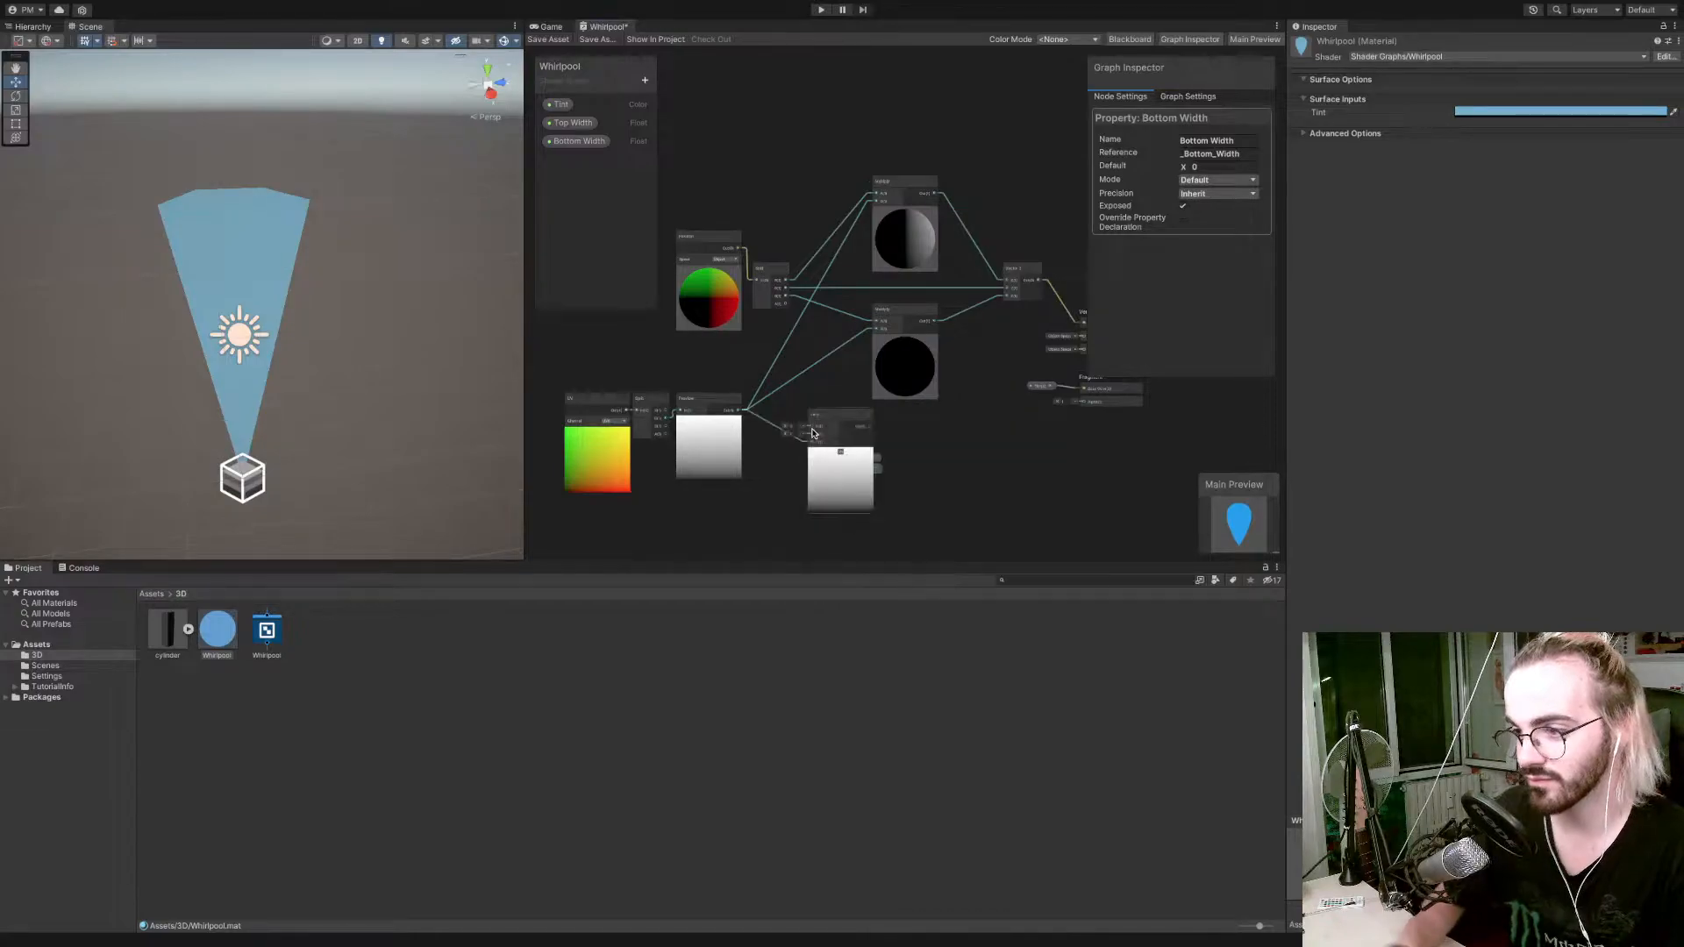
# Reposition the nodes around the Lerp and set the Top Width property's default value to 1.
pyautogui.moveTo(830, 422); pyautogui.dragTo(733, 494)
pyautogui.click(1195, 166)
pyautogui.write('1')
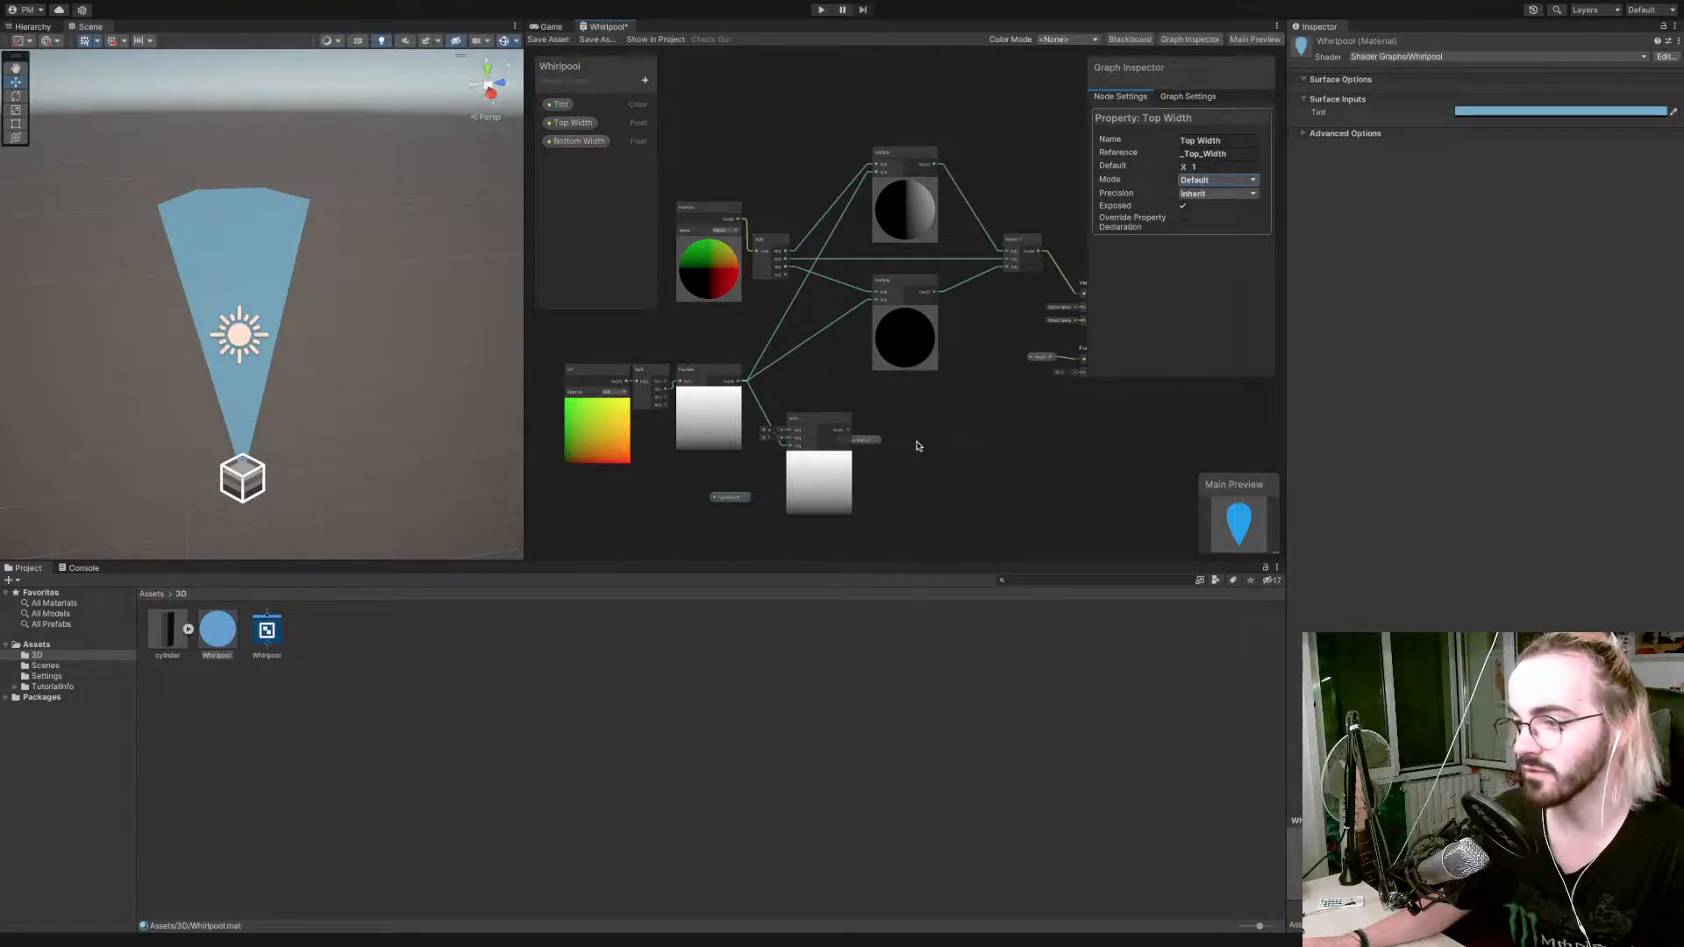
# Move the Bottom Width node beside Top Width, then connect Bottom Width to the Lerp's A input and Top Width to its B input.
pyautogui.click(859, 440)
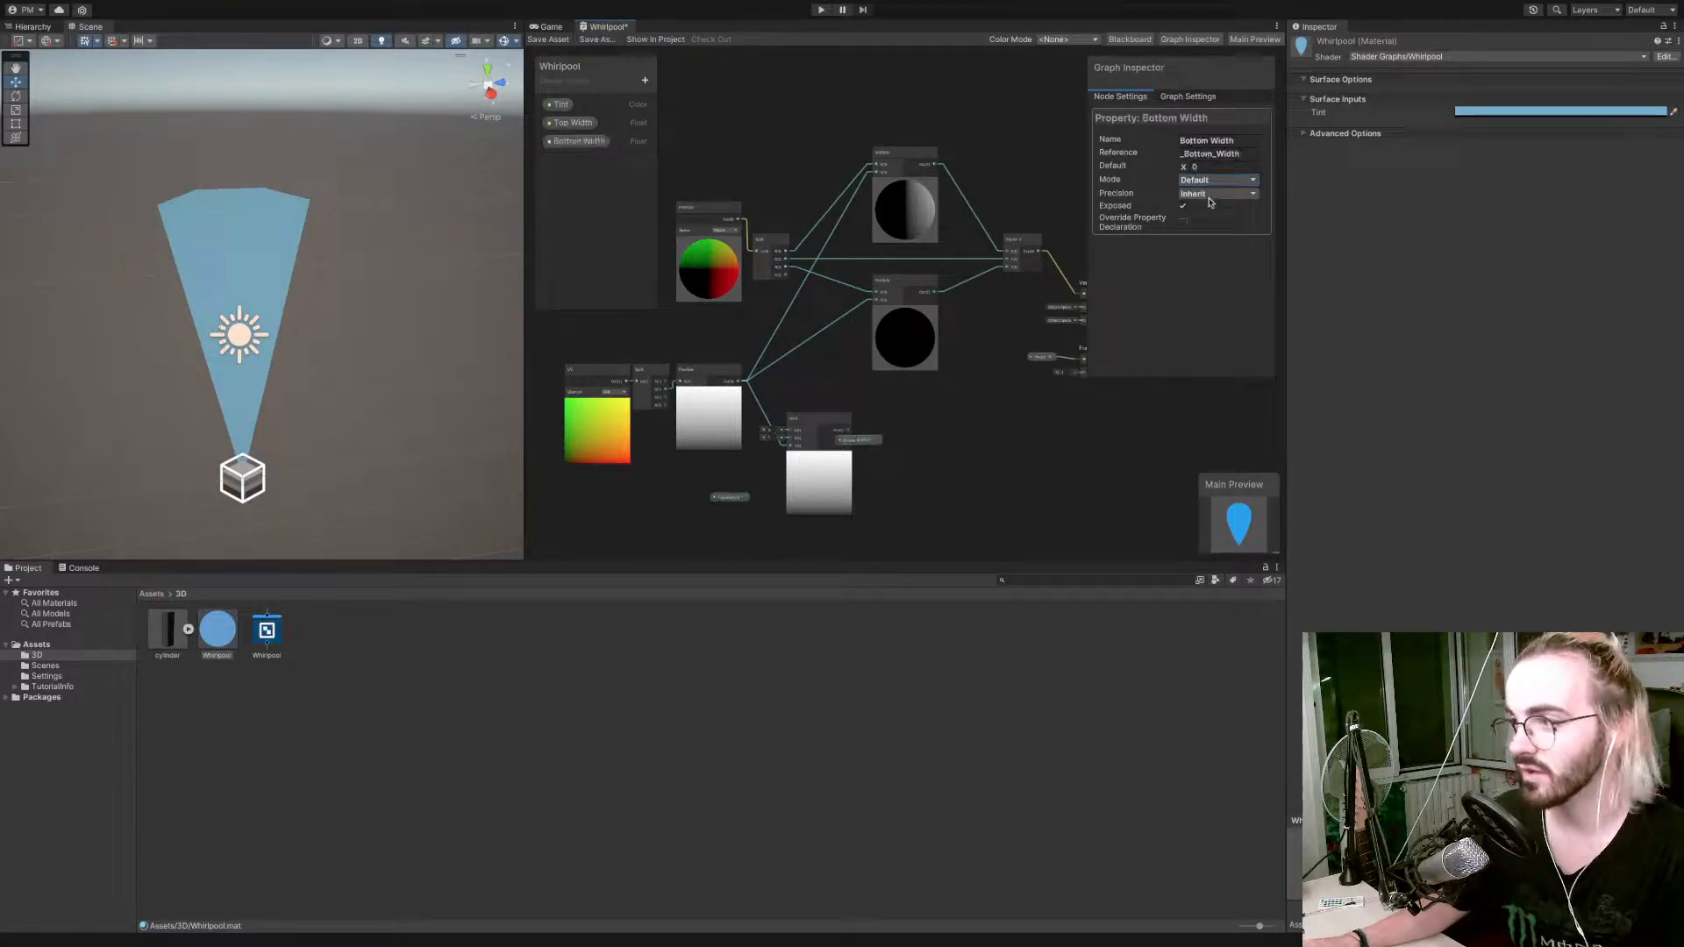
pyautogui.moveTo(859, 440); pyautogui.dragTo(736, 472)
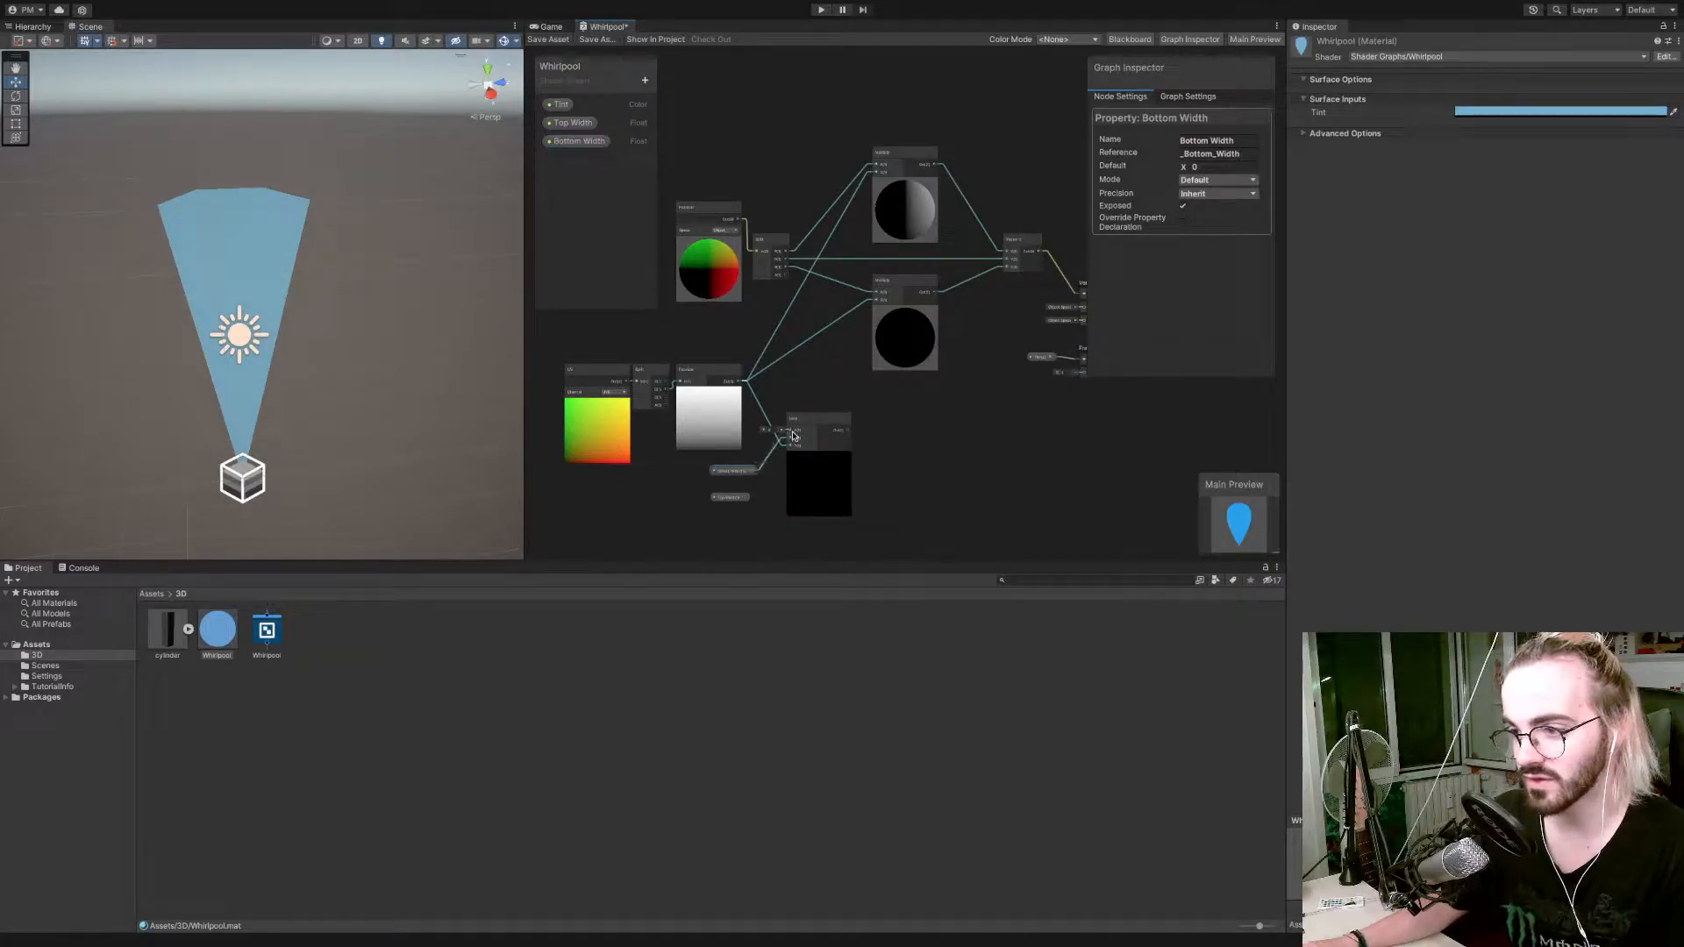
pyautogui.moveTo(748, 498); pyautogui.dragTo(790, 430)
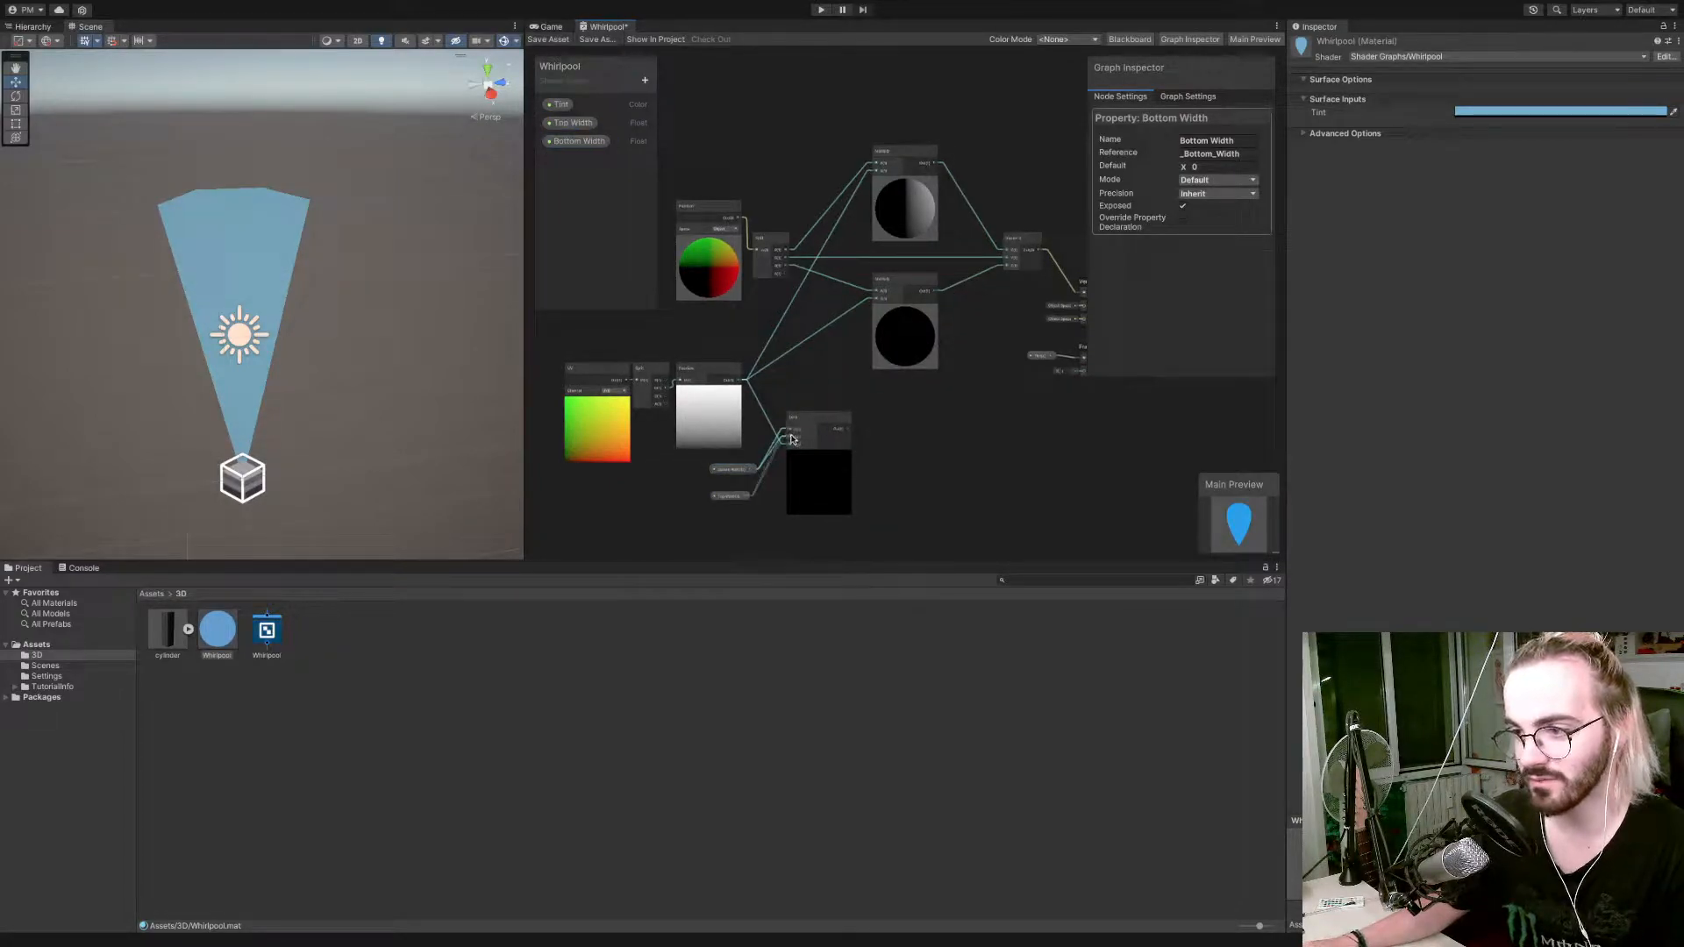
# Connect the Lerp's output to the B input of both Multiply nodes, replacing the Preview node's connections.
pyautogui.moveTo(849, 377); pyautogui.dragTo(876, 298)
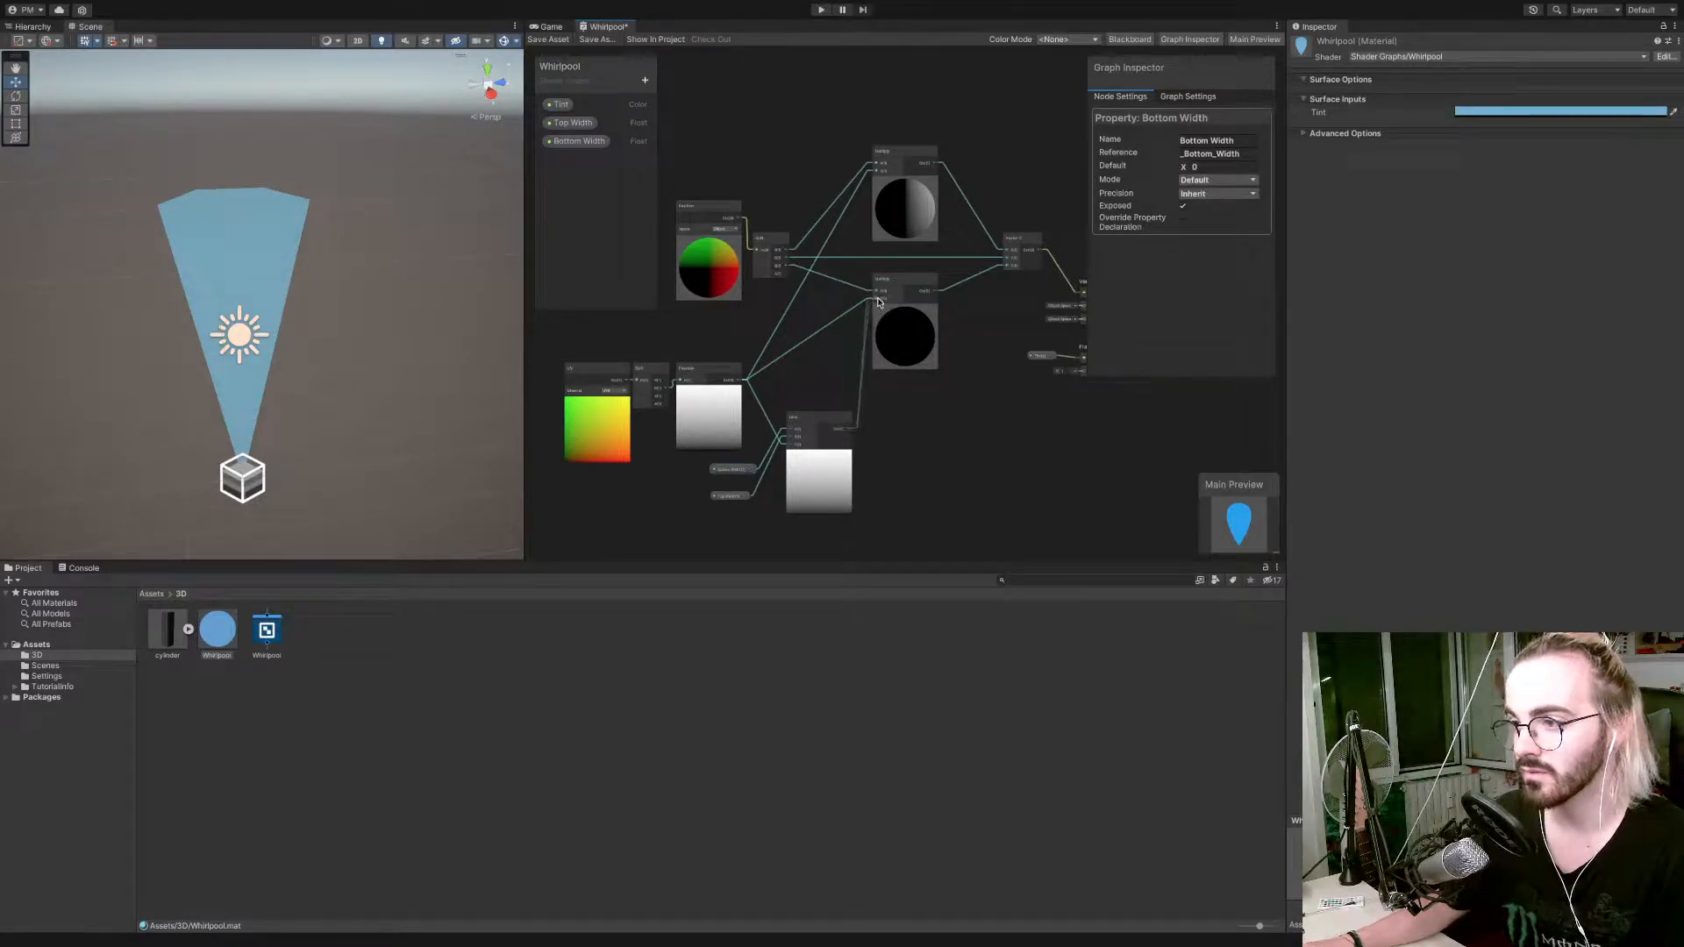
pyautogui.moveTo(849, 432); pyautogui.dragTo(877, 172)
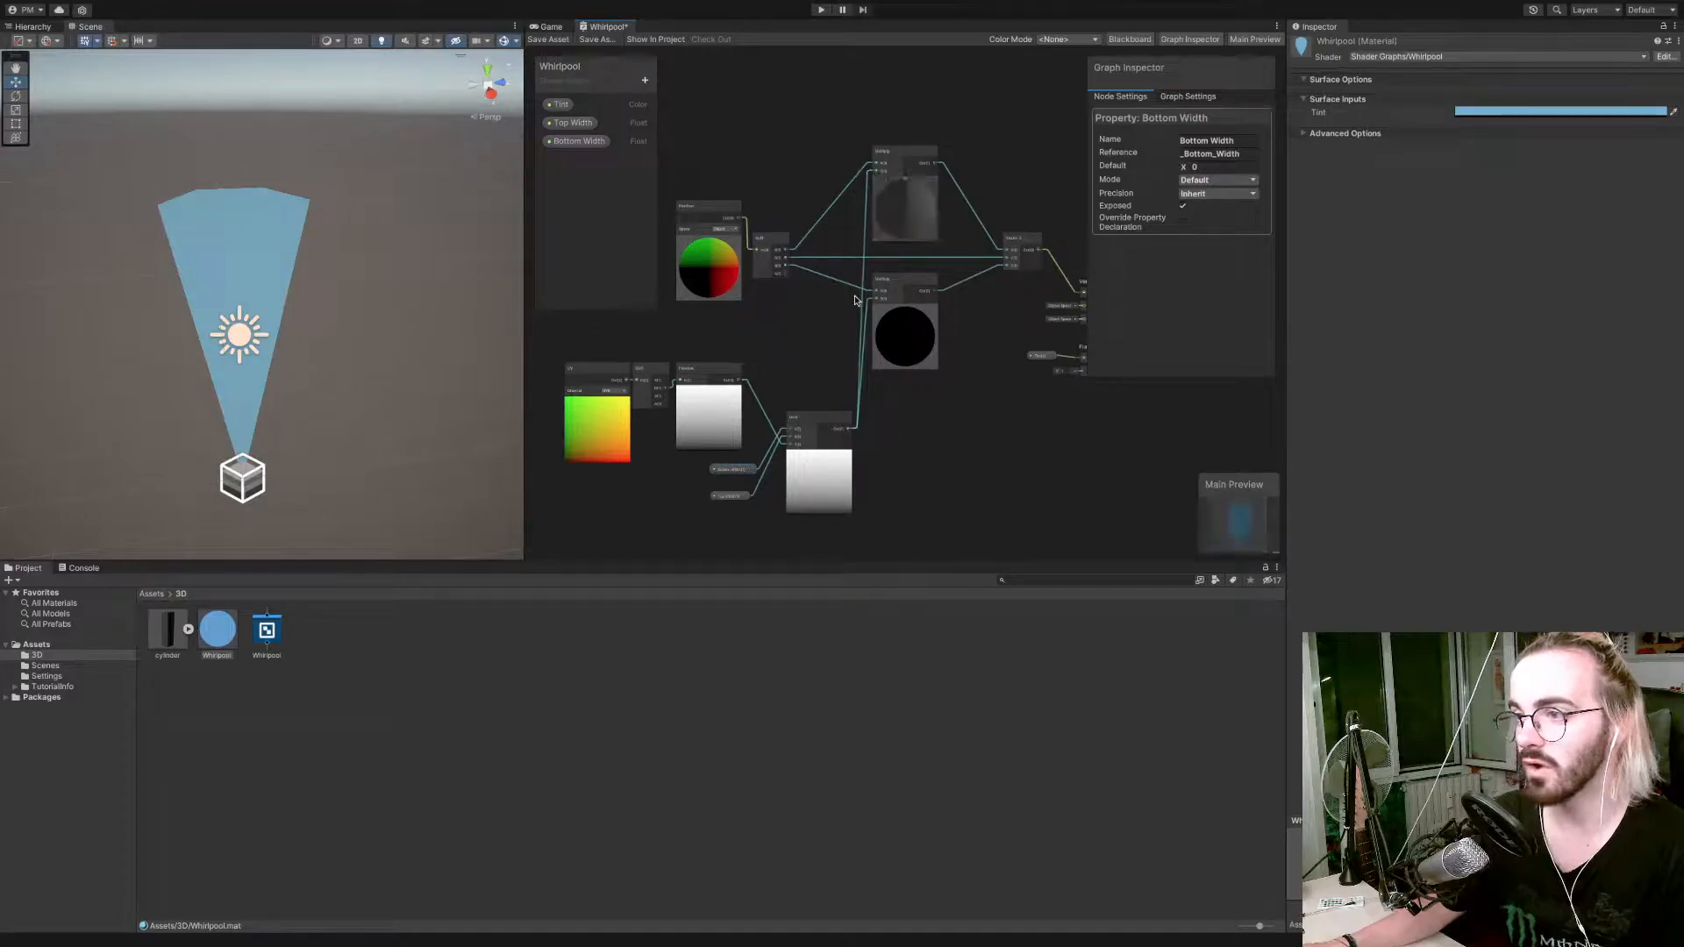
pyautogui.scroll(5, 849, 316)
pyautogui.scroll(-2, 856, 316)
pyautogui.rightClick(778, 389)
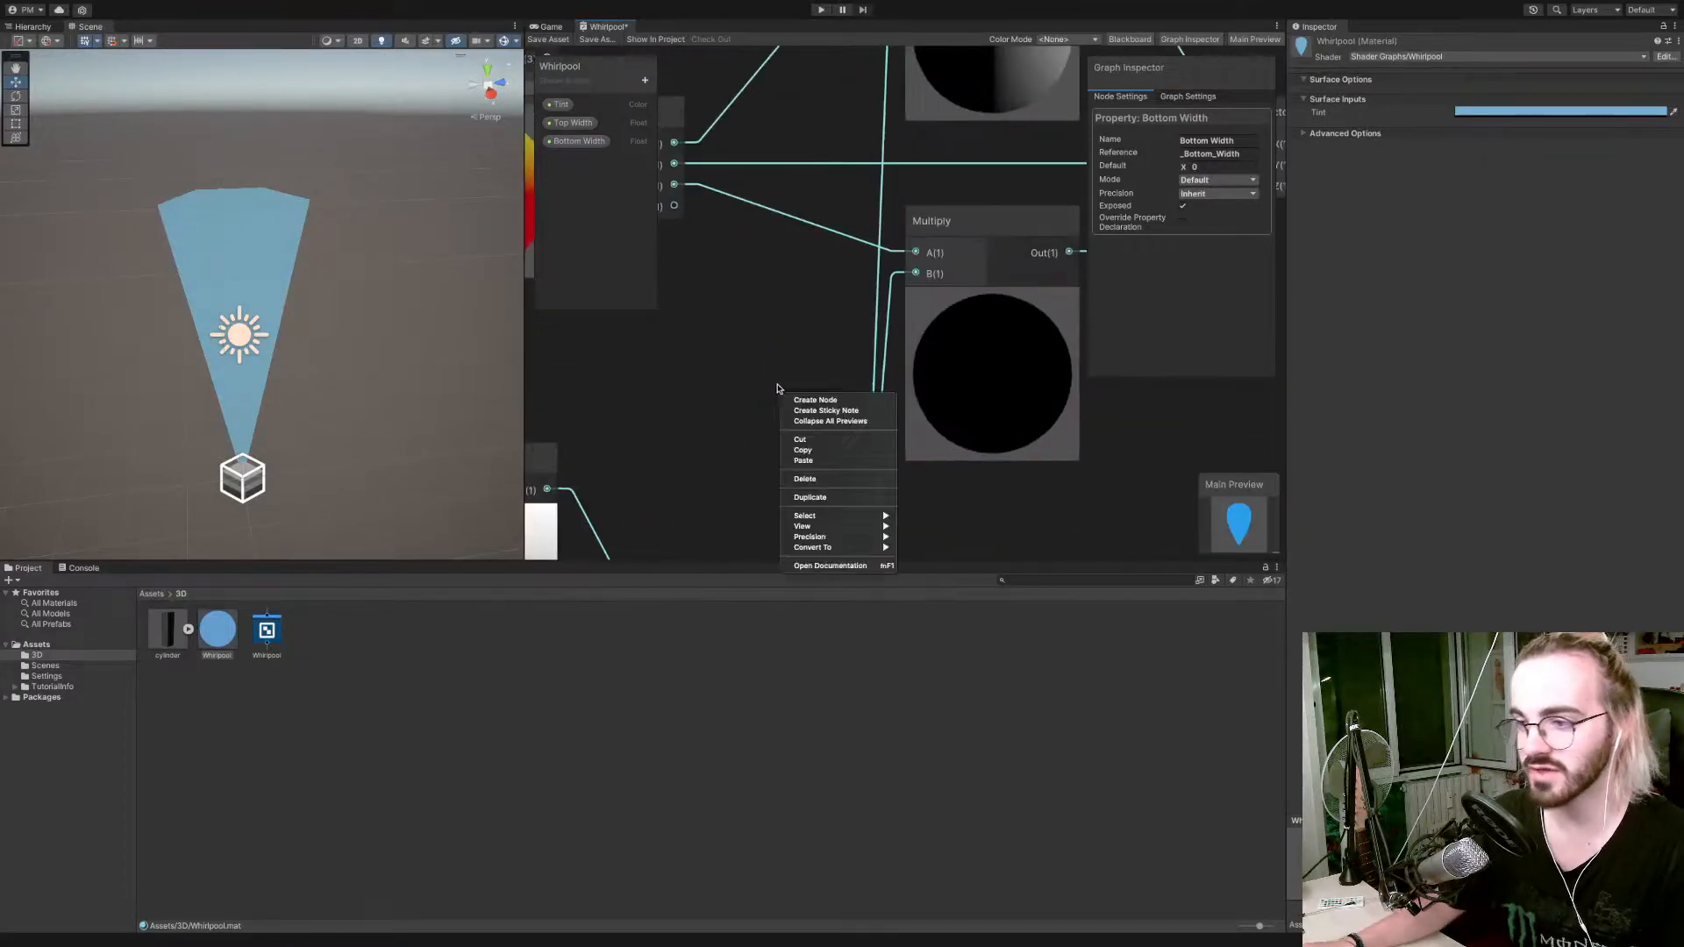
pyautogui.click(823, 306)
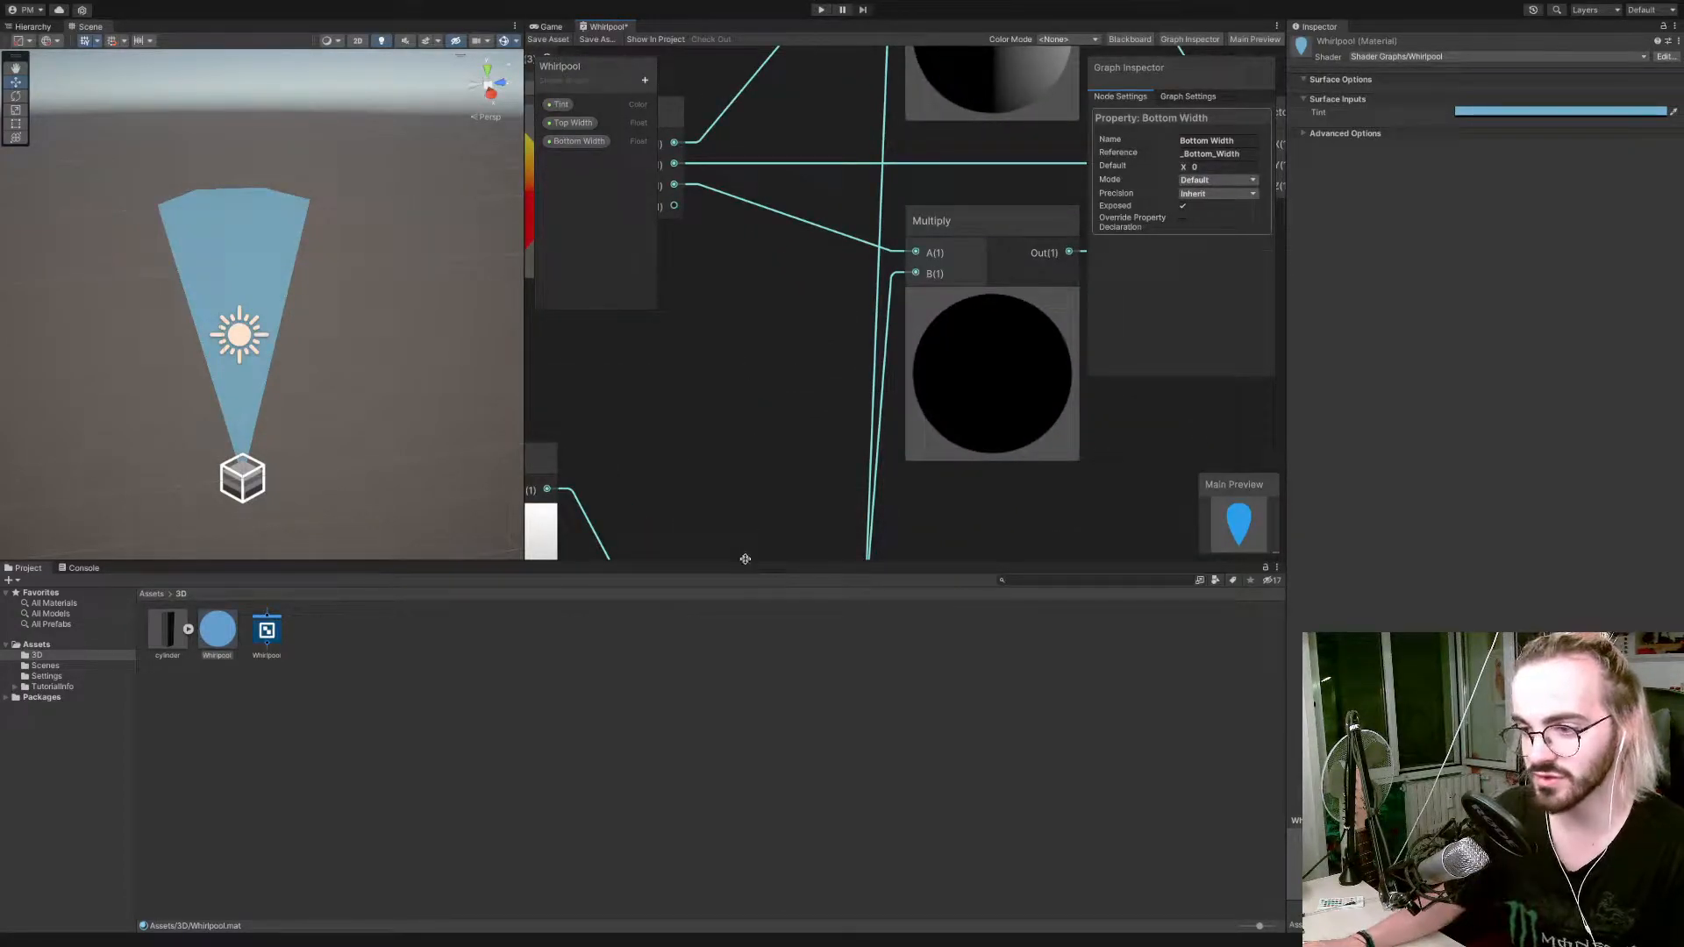
# Enlarge the Scene and Shader Graph areas by shrinking the Project and Inspector areas.
pyautogui.moveTo(745, 559); pyautogui.dragTo(714, 818)
pyautogui.press('a')
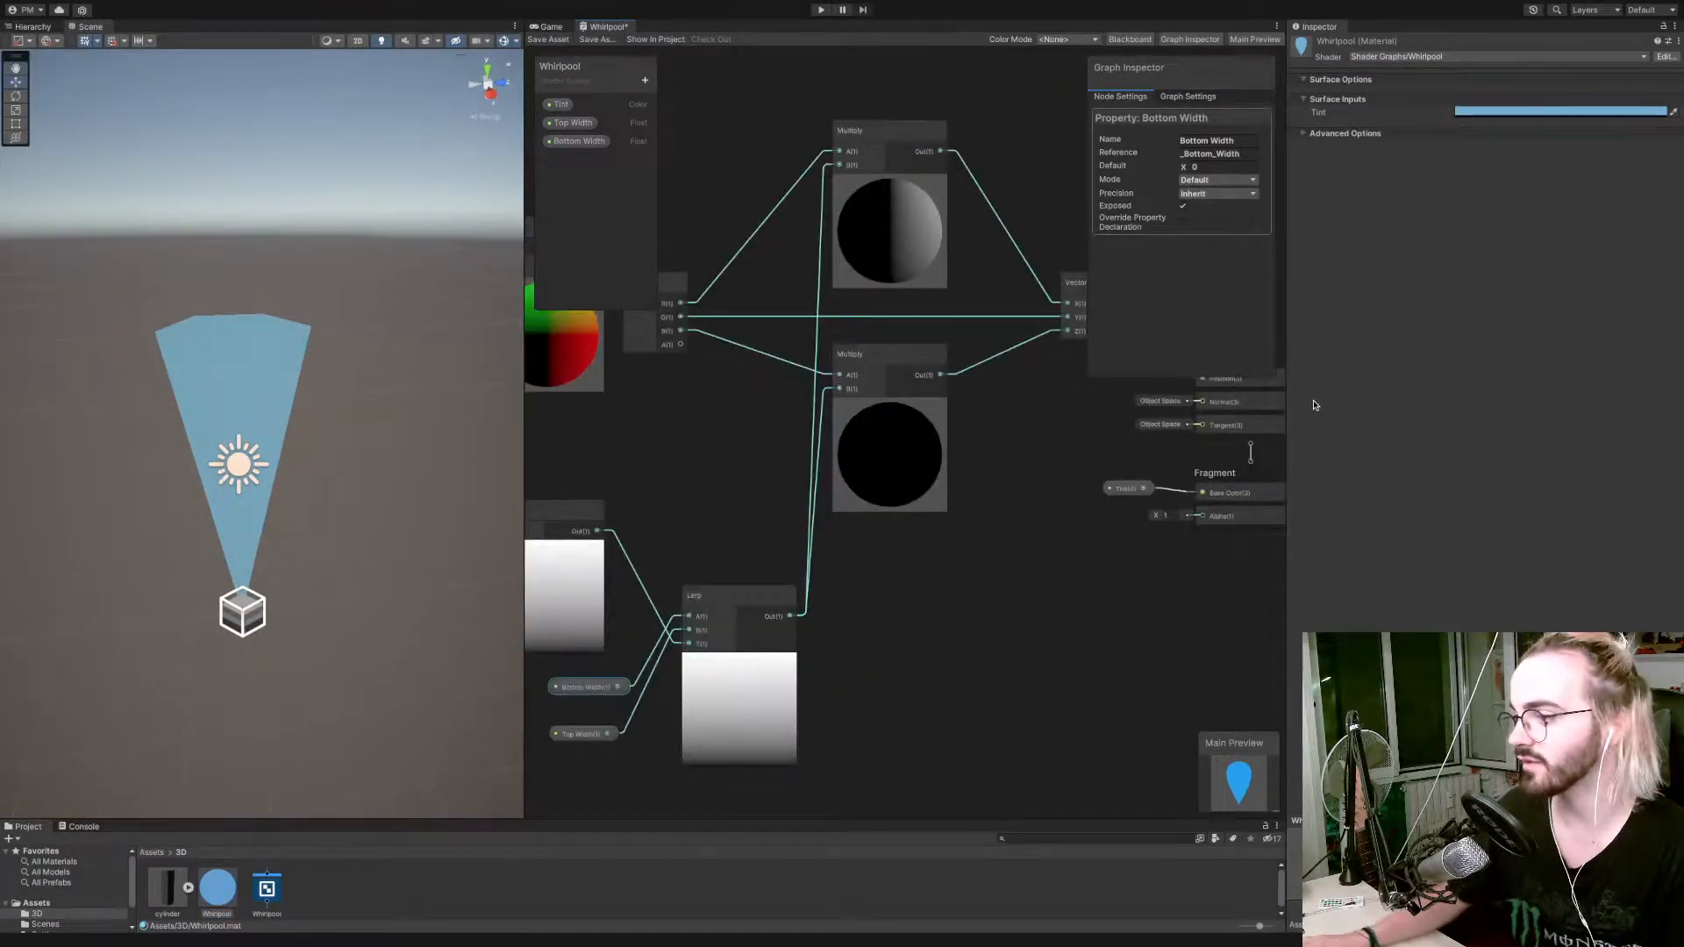
pyautogui.moveTo(1288, 407); pyautogui.dragTo(1454, 410)
pyautogui.keyDown('alt'); pyautogui.moveTo(994, 597); pyautogui.dragTo(1189, 506); pyautogui.keyUp('alt')
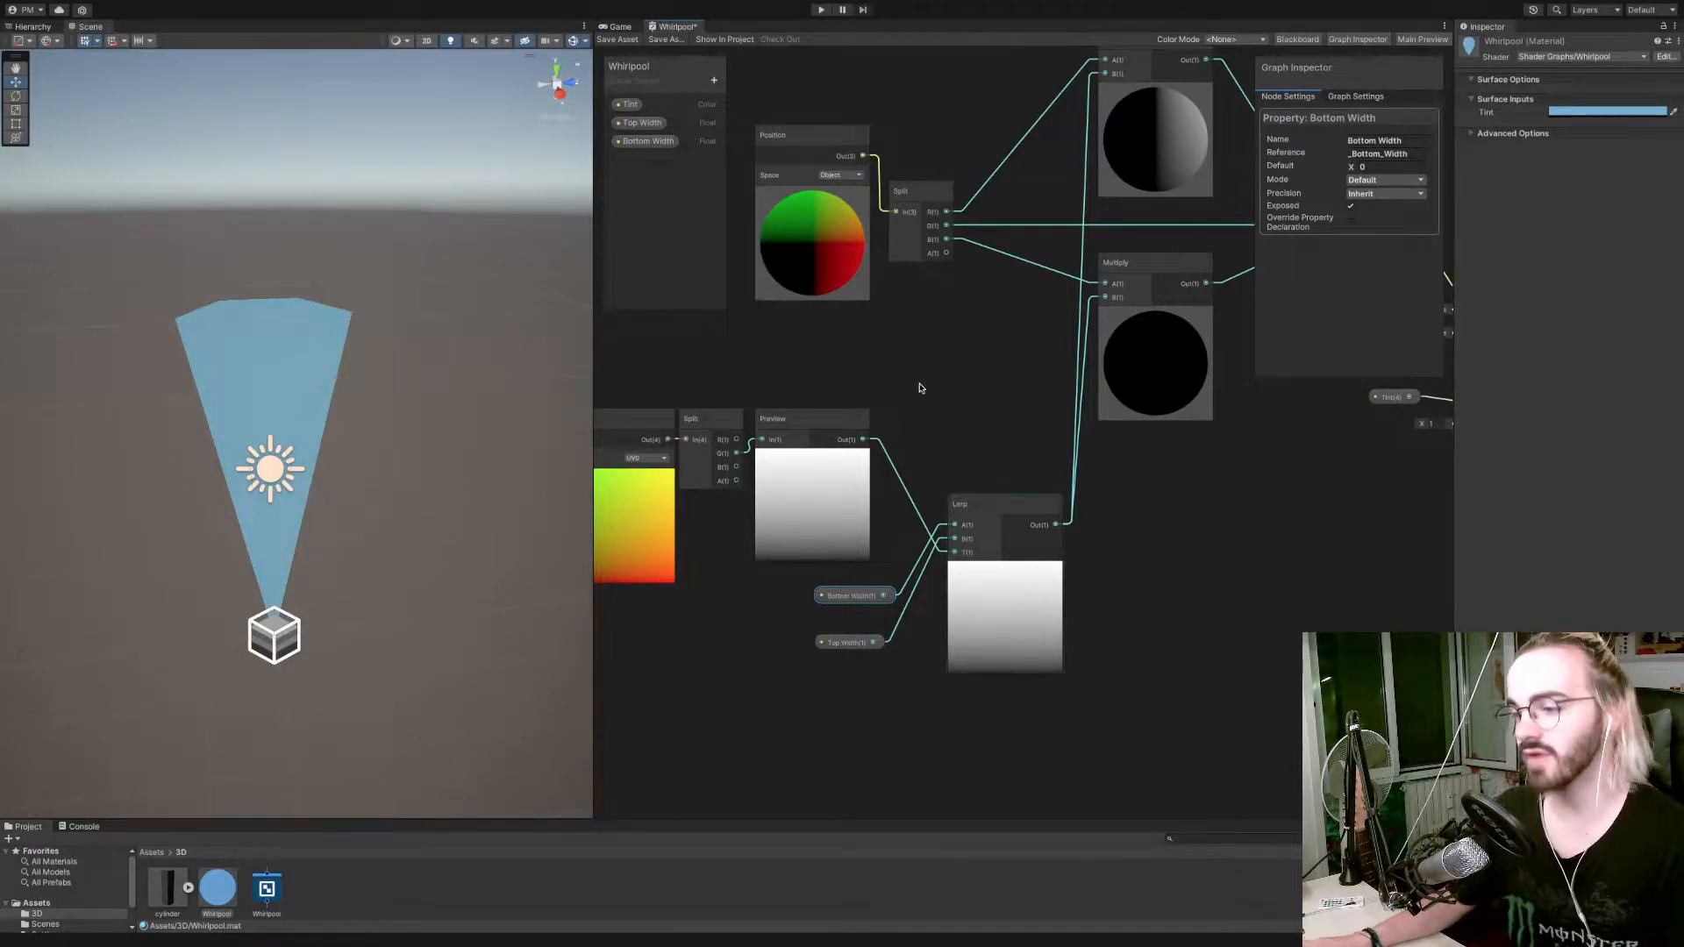
# Line up the UV, Split and Preview nodes with the Lerp's T input and stack the Bottom Width and Top Width nodes above their connection.
pyautogui.keyDown('alt'); pyautogui.moveTo(921, 384); pyautogui.dragTo(1028, 408); pyautogui.keyUp('alt')
pyautogui.moveTo(692, 409); pyautogui.dragTo(842, 549)
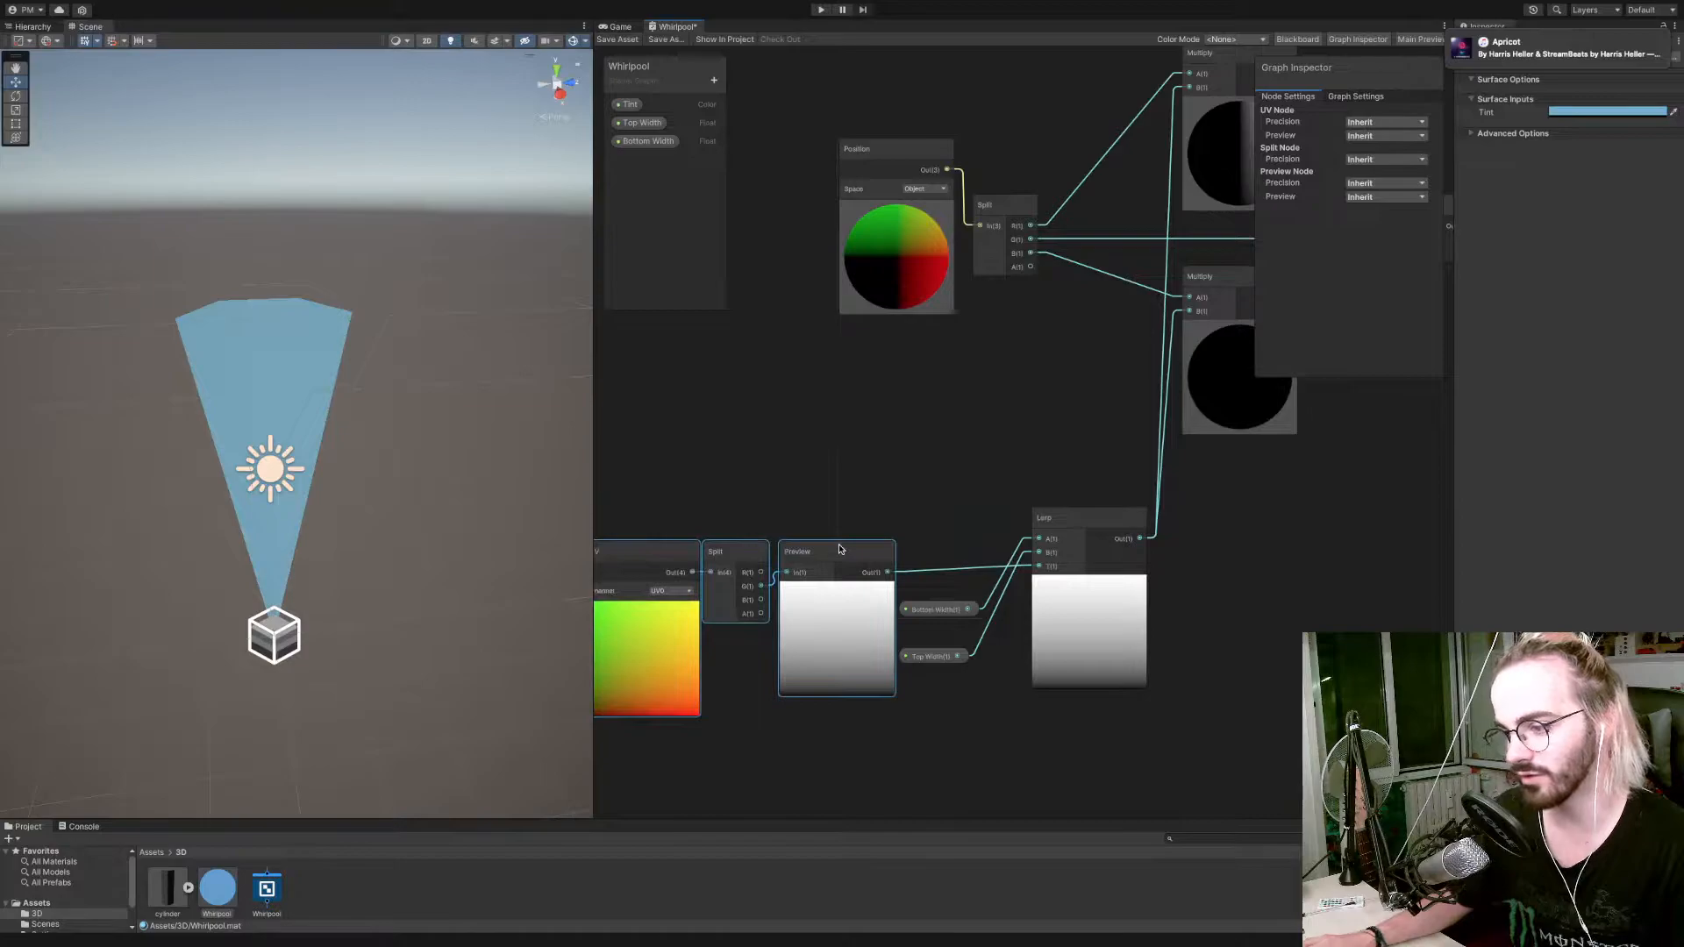
pyautogui.moveTo(937, 608); pyautogui.dragTo(941, 469)
pyautogui.moveTo(948, 658); pyautogui.dragTo(959, 492)
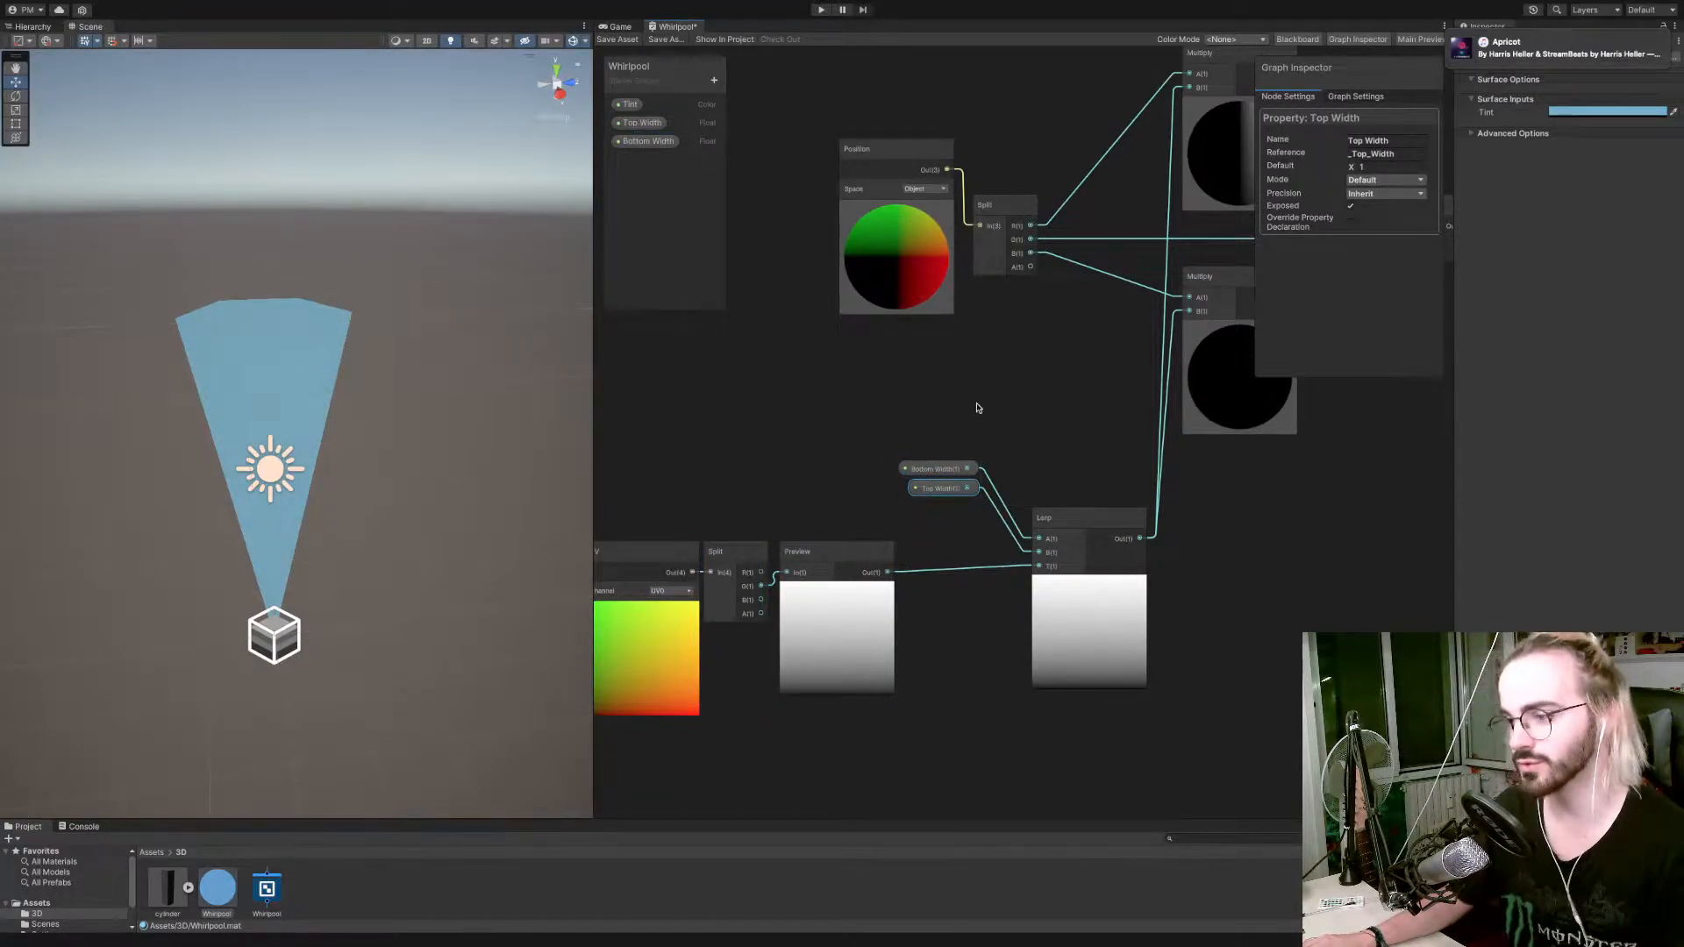
pyautogui.moveTo(984, 417); pyautogui.dragTo(936, 509)
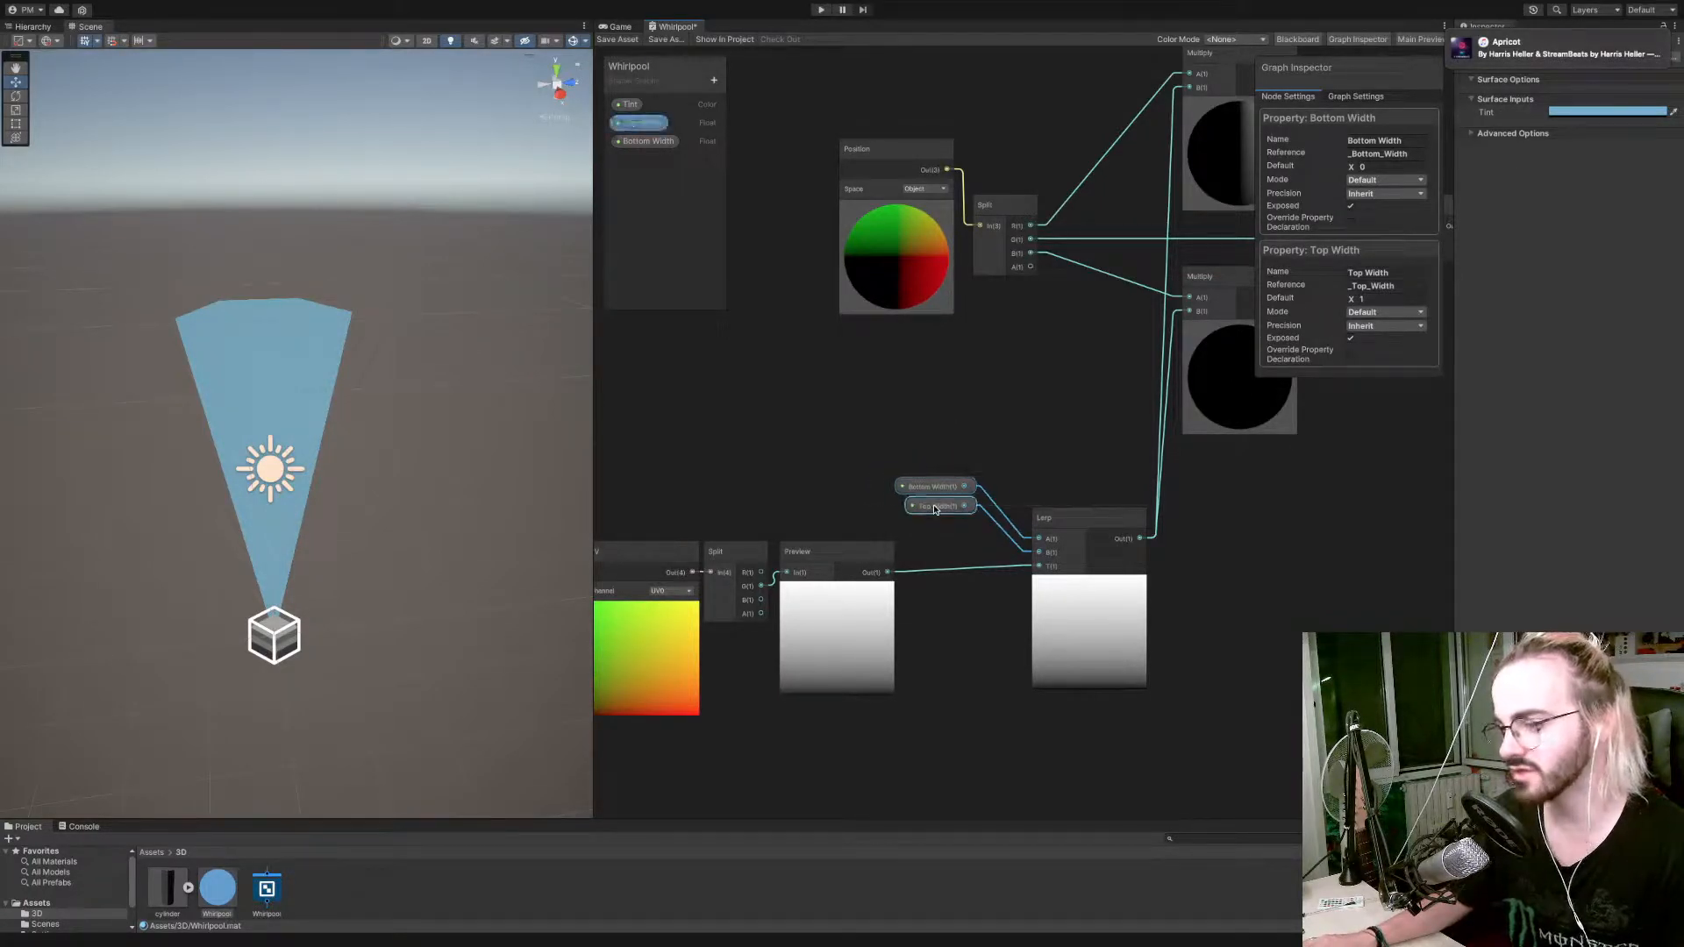
pyautogui.scroll(-3, 835, 474)
pyautogui.click(919, 411)
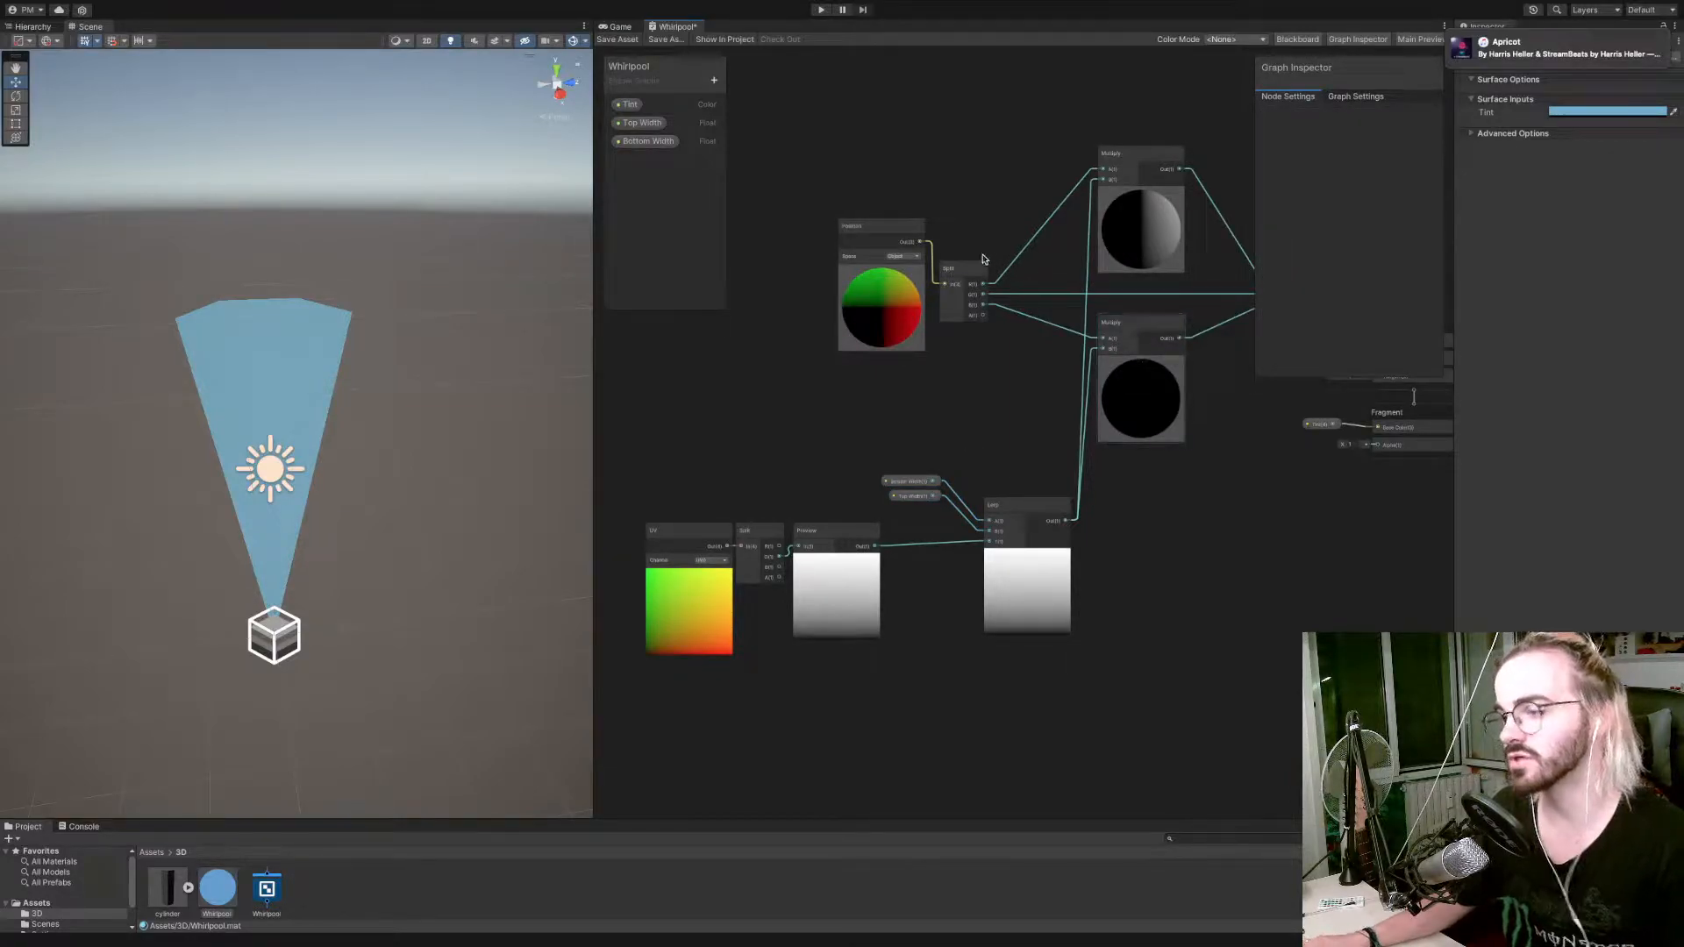
# Nudge the Position node slightly and save the Whirlpool shader graph asset.
pyautogui.moveTo(889, 233)
pyautogui.mouseDown()
pyautogui.moveTo(888, 275)
pyautogui.moveTo(886, 234)
pyautogui.mouseUp()
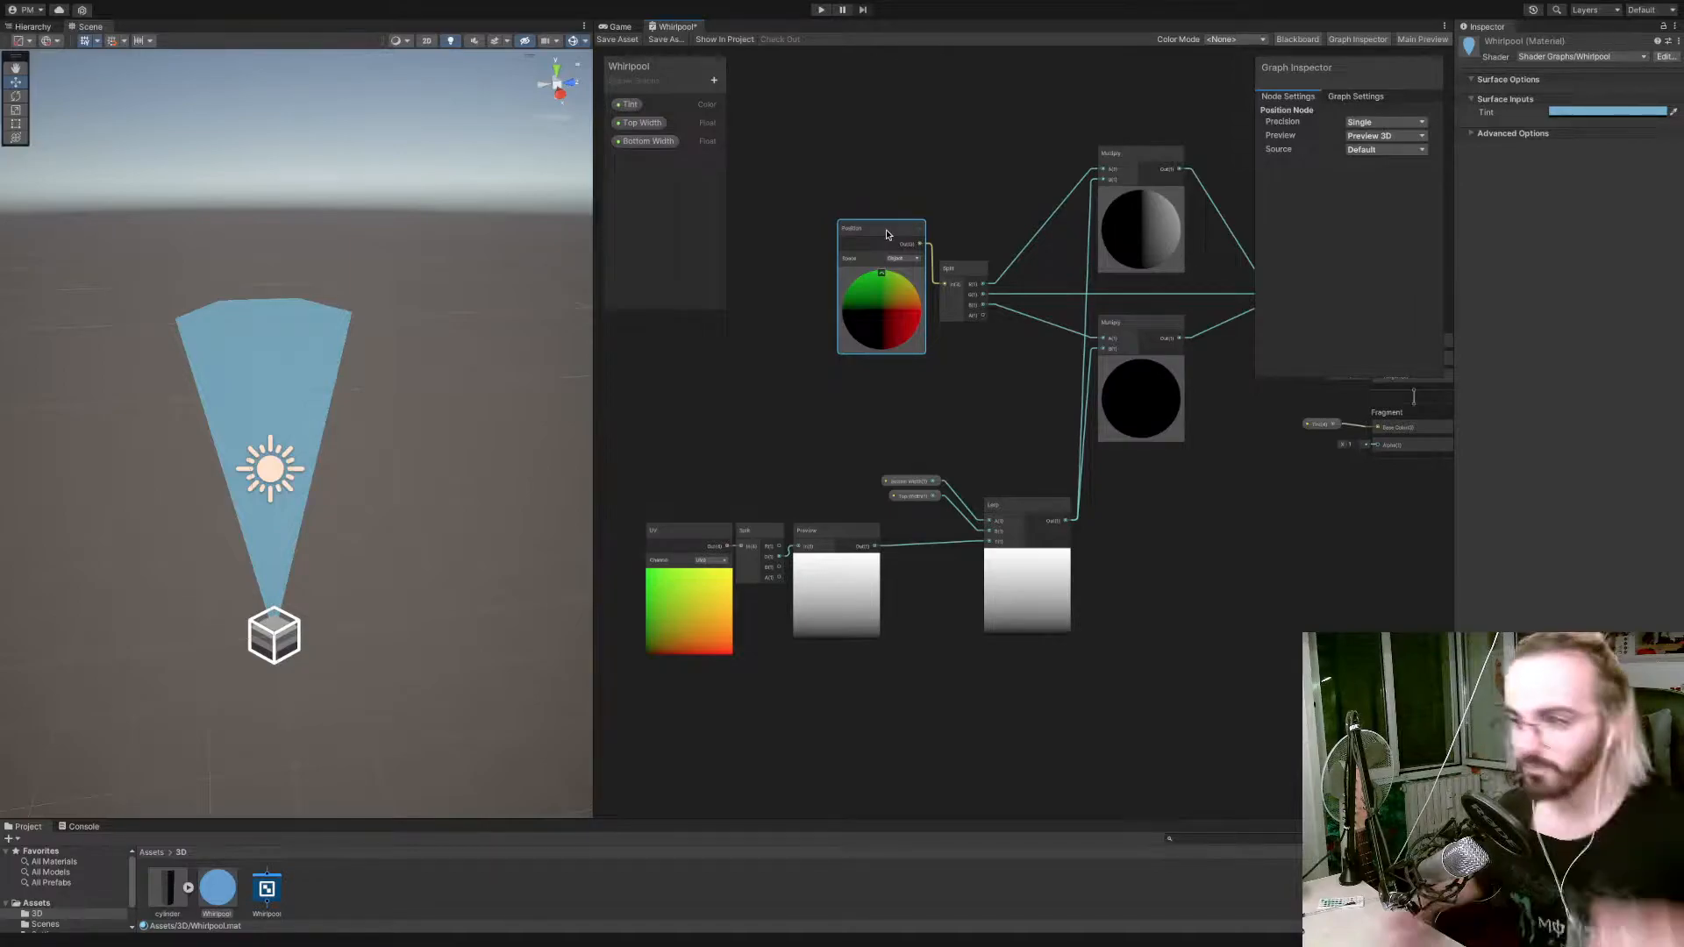
pyautogui.scroll(5, 904, 69)
pyautogui.click(619, 40)
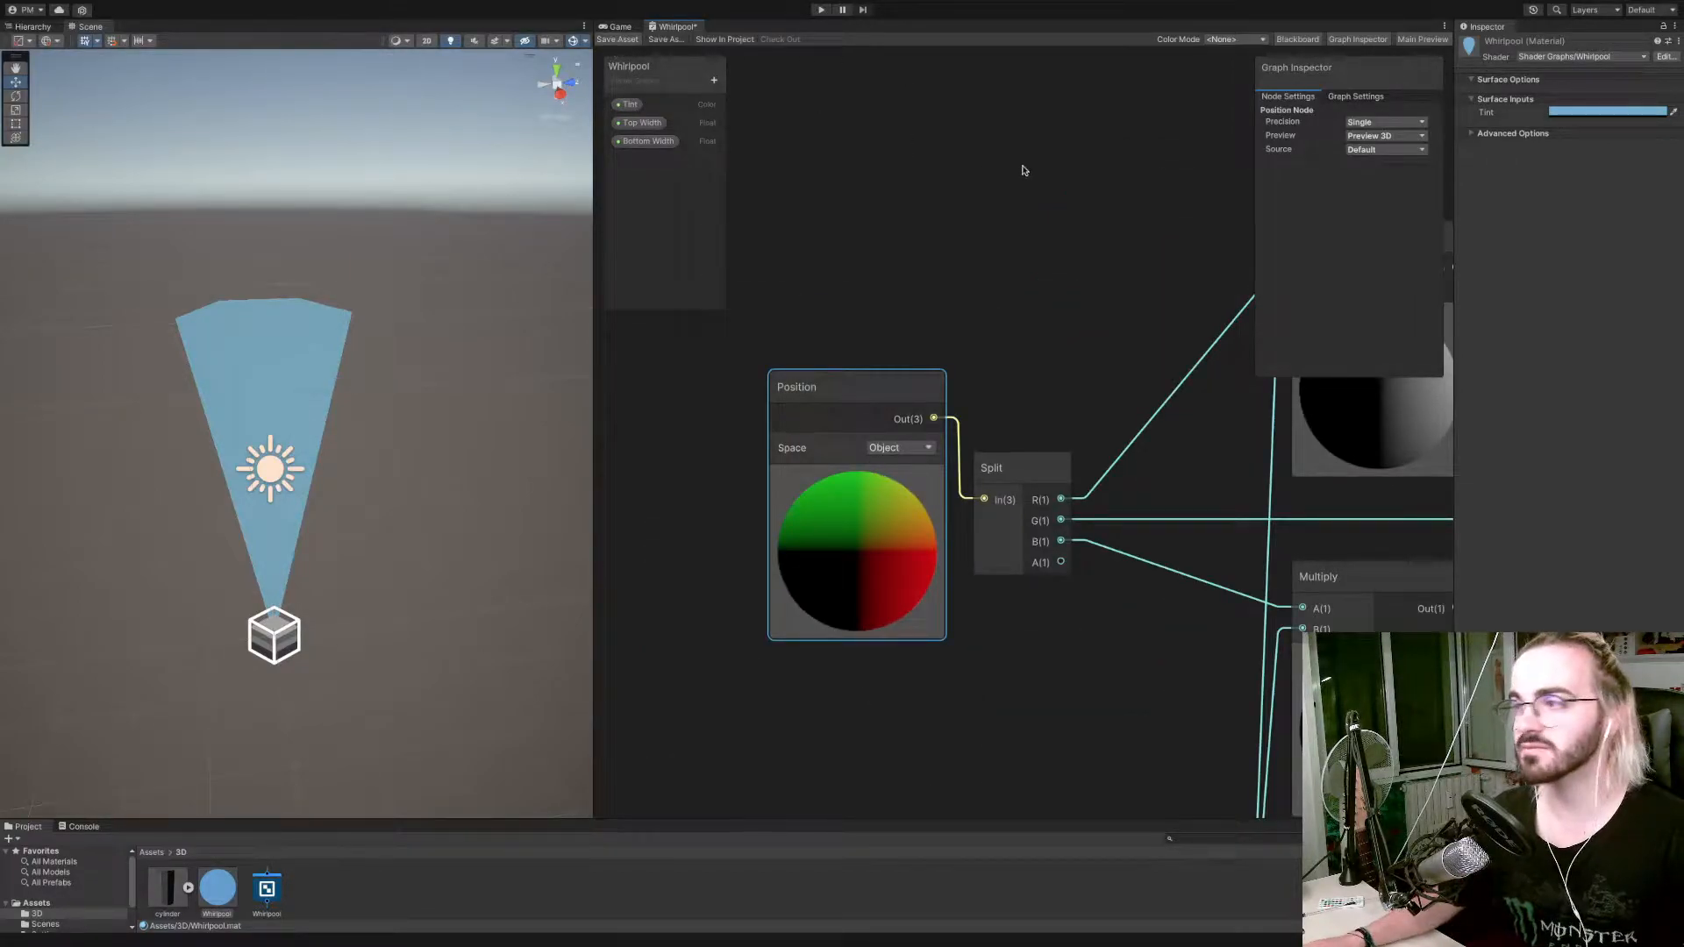
# Test the Whirlpool material's taper in the scene by setting Top Width to 0.79 and Bottom Width to 0.44.
pyautogui.scroll(-5, 1084, 299)
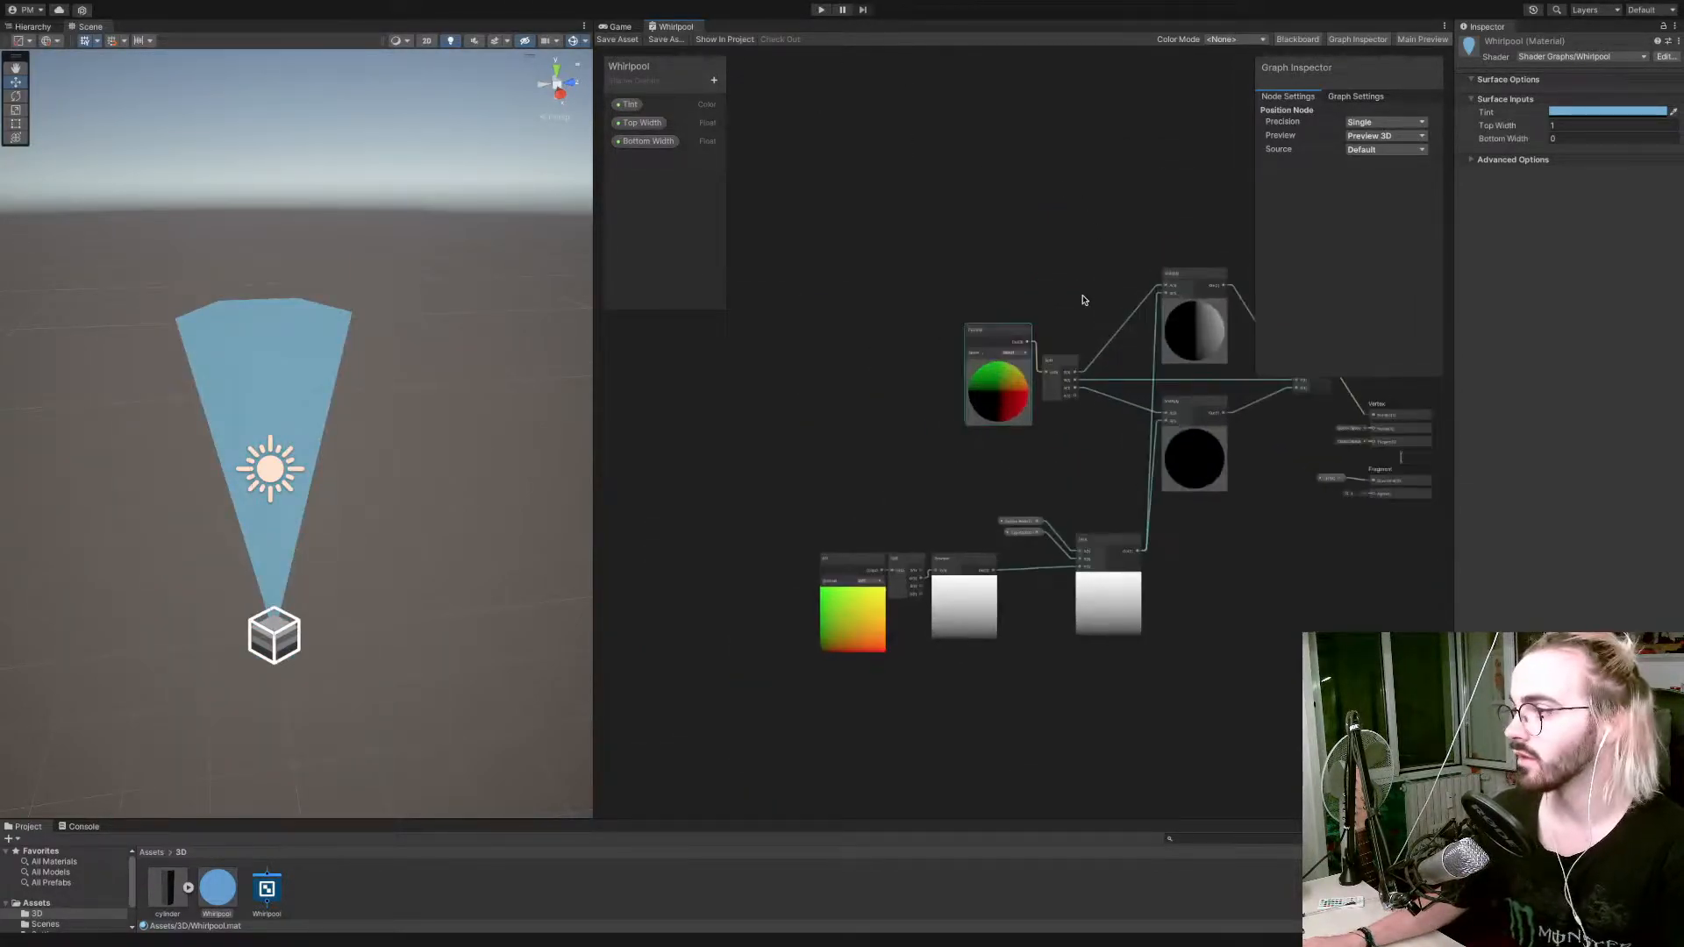
pyautogui.scroll(1, 1084, 299)
pyautogui.moveTo(1535, 144)
pyautogui.mouseDown()
pyautogui.moveTo(1562, 144)
pyautogui.moveTo(1478, 130)
pyautogui.moveTo(1531, 130)
pyautogui.mouseUp()
pyautogui.moveTo(488, 427); pyautogui.dragTo(614, 428, button='right')
pyautogui.press('a')
pyautogui.press('d')
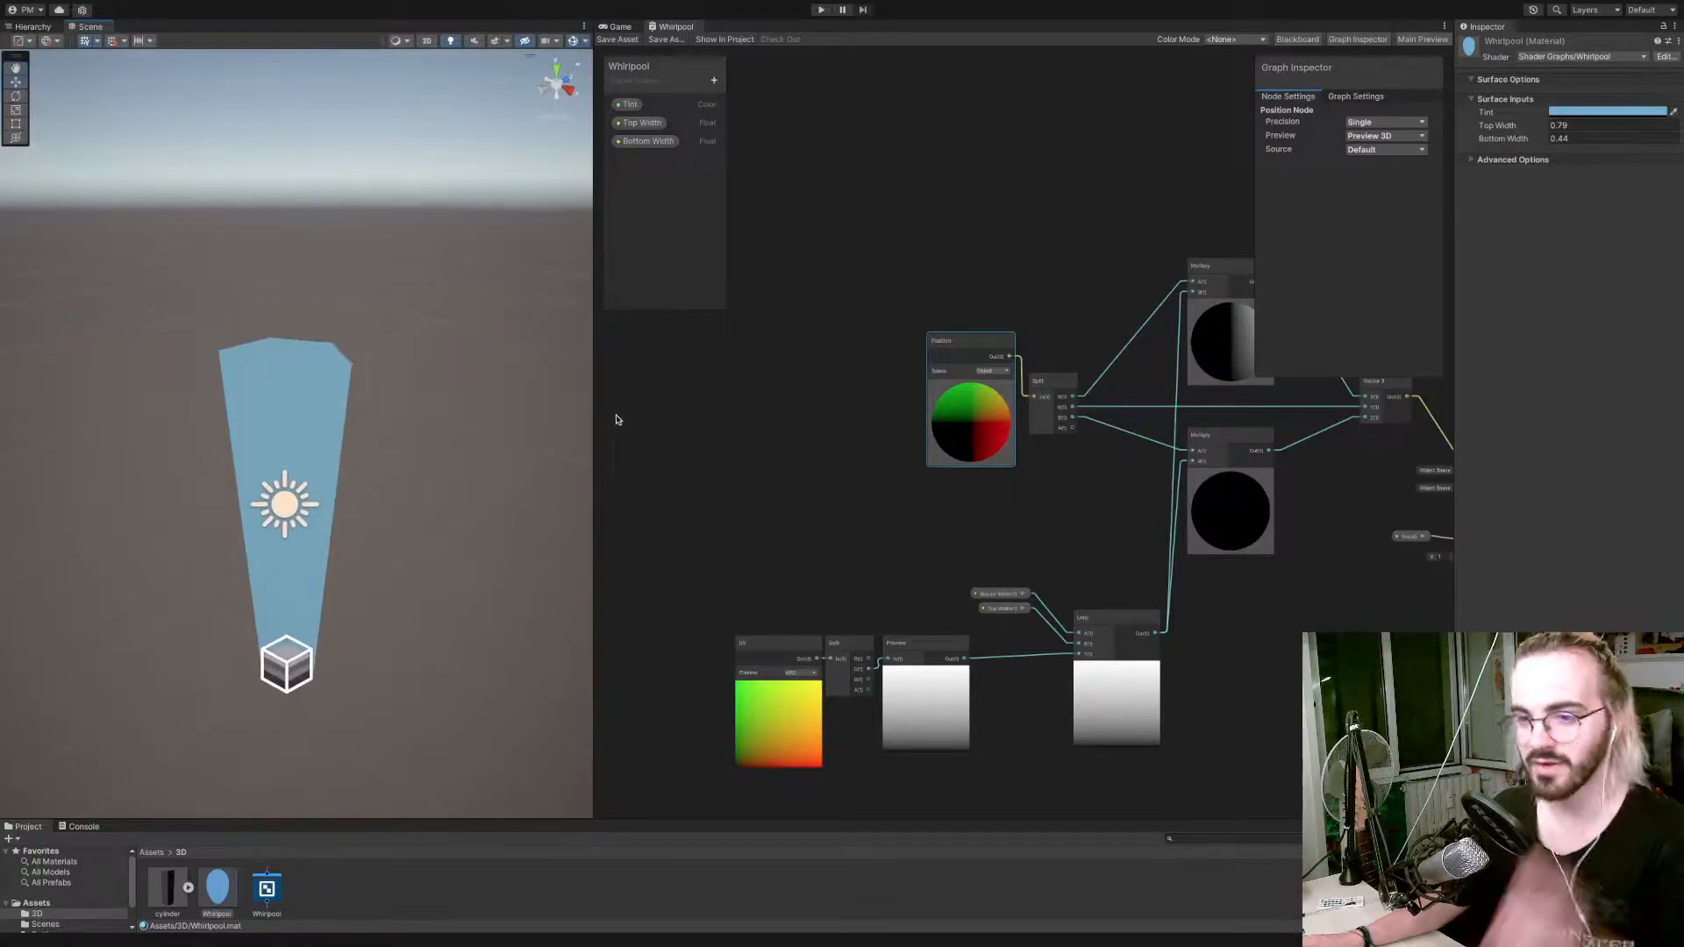
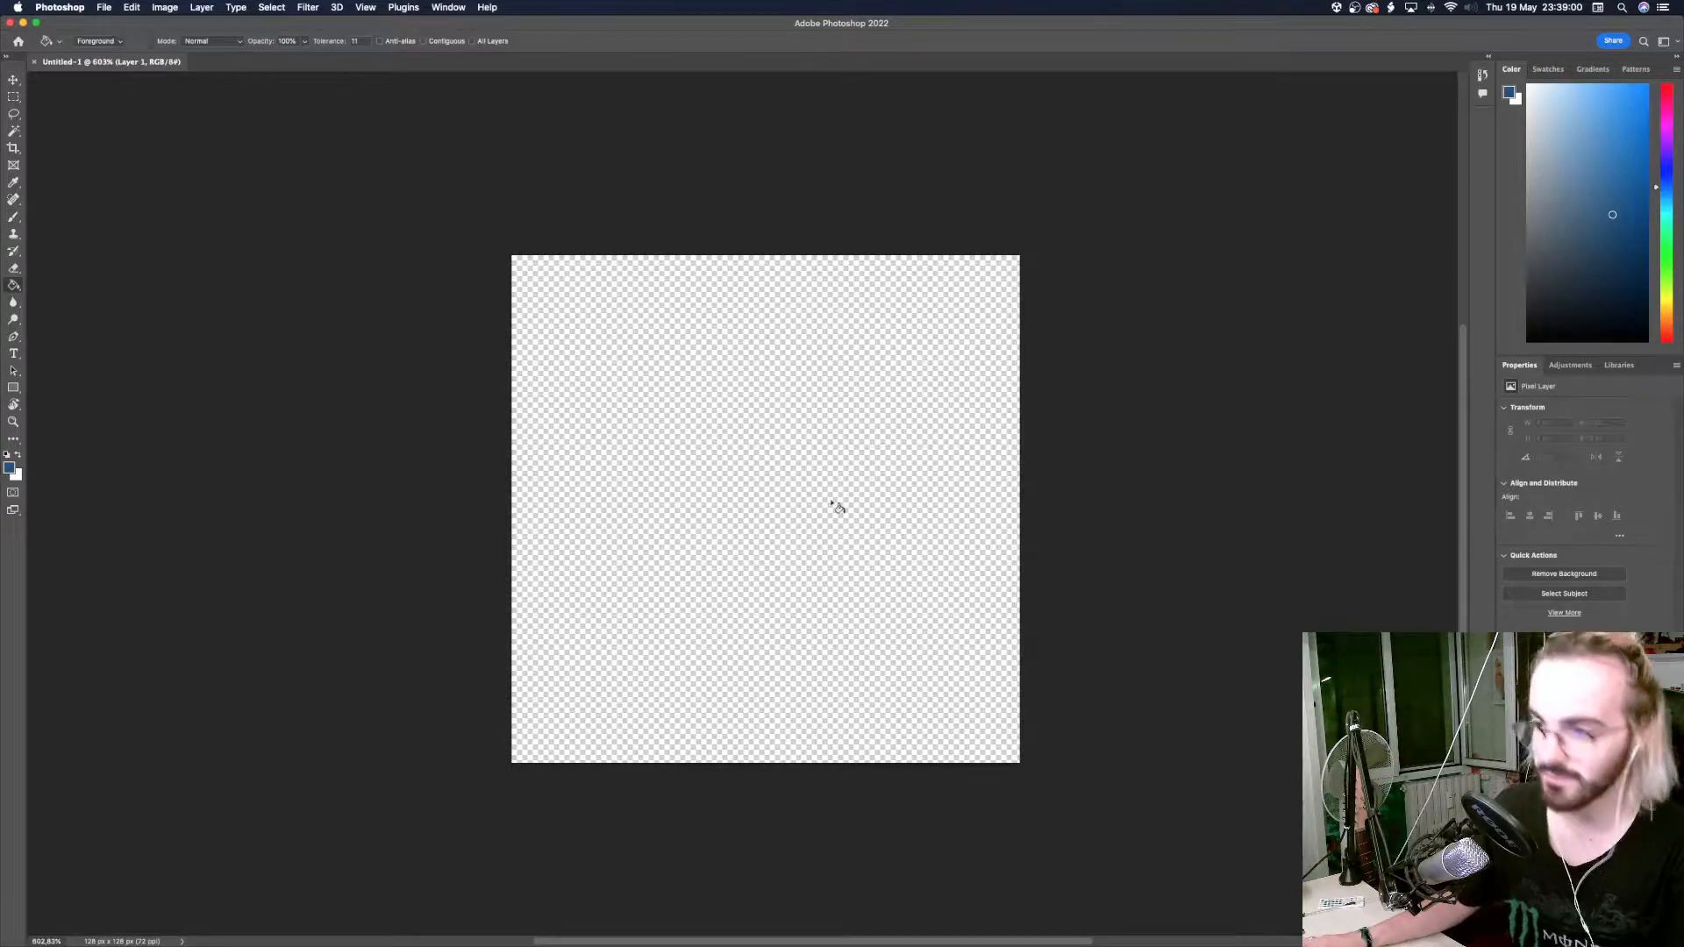
# Fill the layer with dark blue and paint a thin light blue wavy line across the canvas near its upper edge.
pyautogui.click(836, 500)
pyautogui.keyDown('alt'); pyautogui.scroll(-5, 836, 498); pyautogui.keyUp('alt')
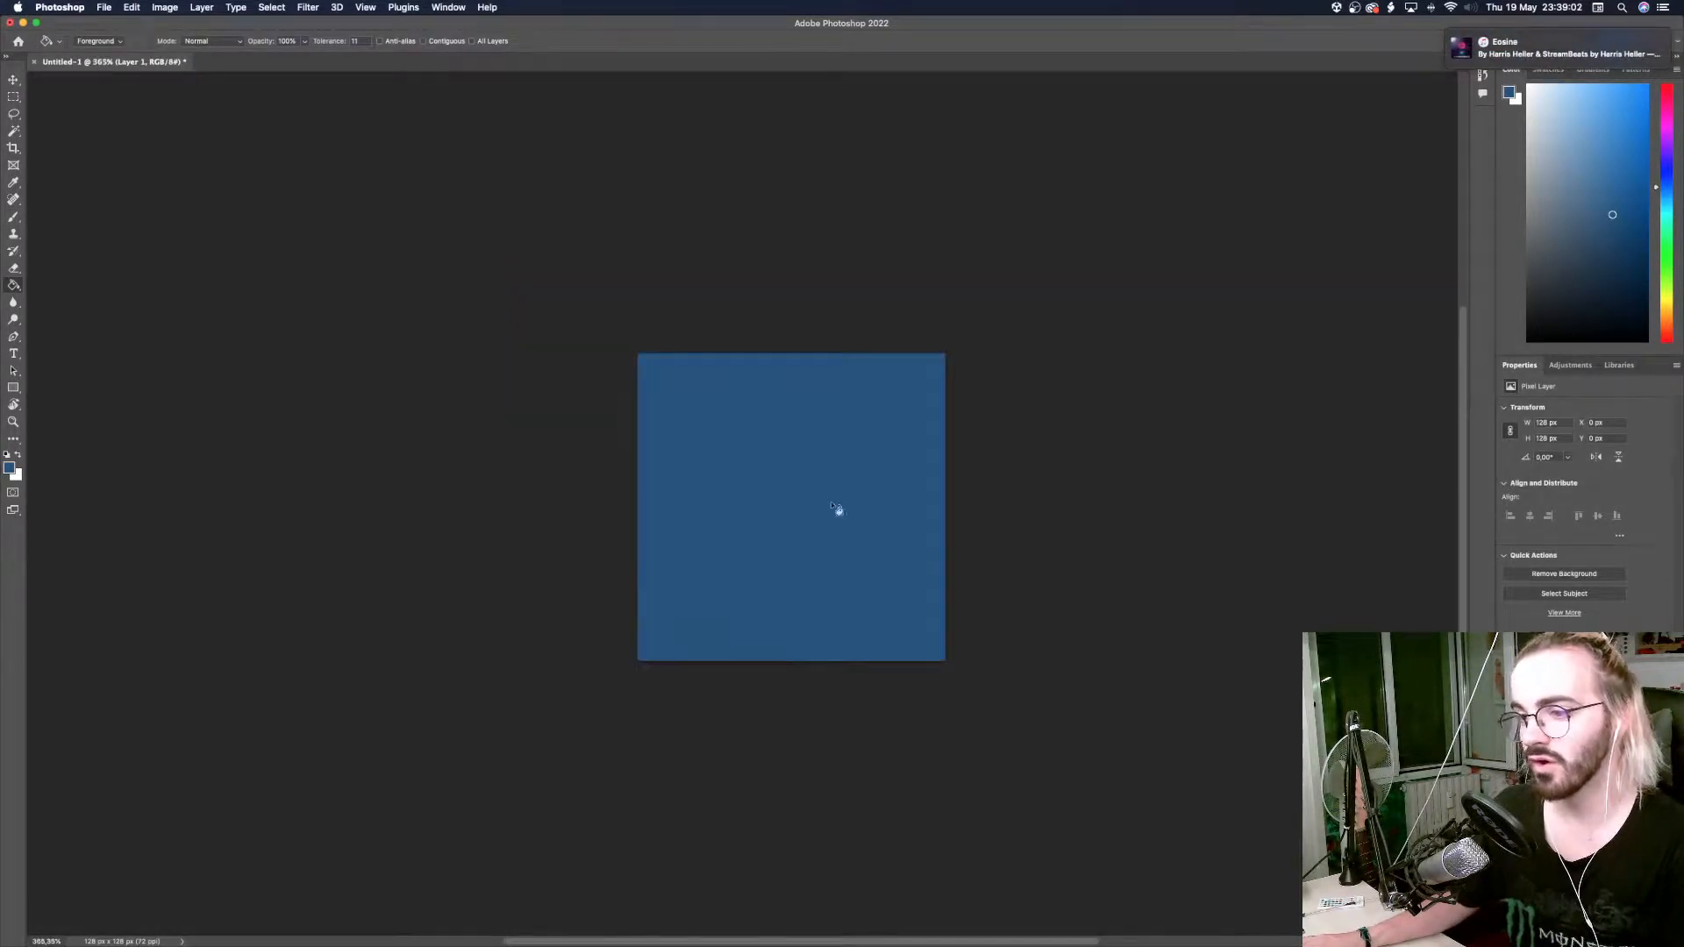
pyautogui.click(1587, 121)
pyautogui.click(1566, 92)
pyautogui.press('b')
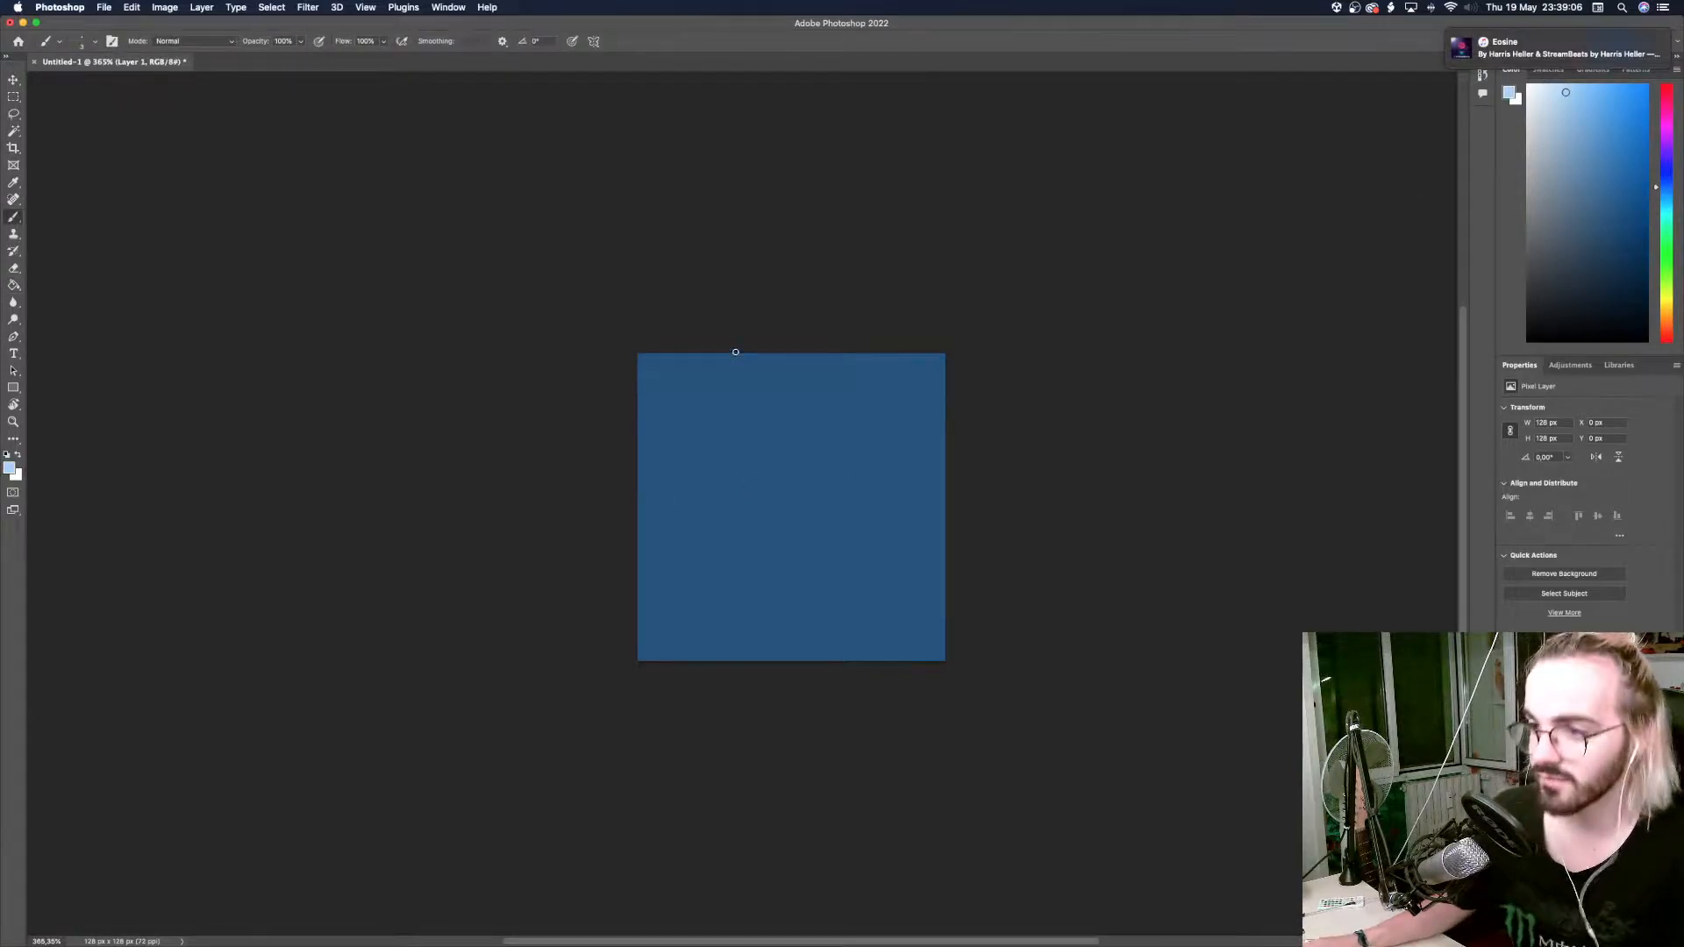
pyautogui.rightClick(650, 349)
pyautogui.click(675, 332)
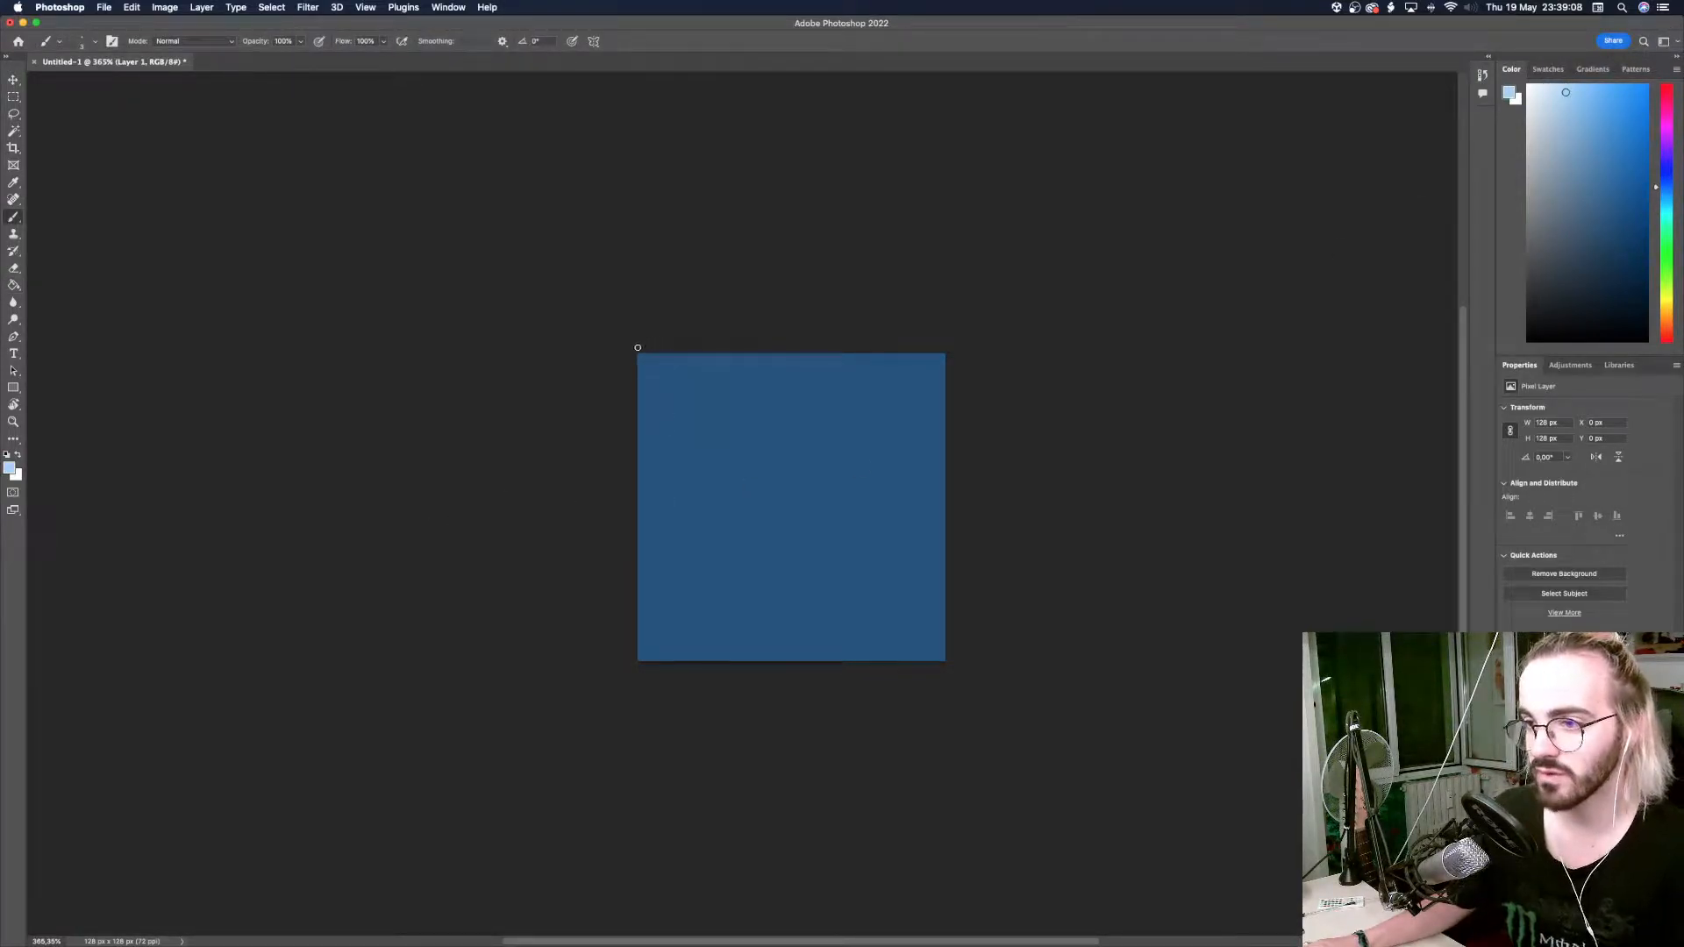
pyautogui.moveTo(638, 378)
pyautogui.mouseDown()
pyautogui.moveTo(649, 361)
pyautogui.moveTo(739, 381)
pyautogui.moveTo(941, 379)
pyautogui.mouseUp()
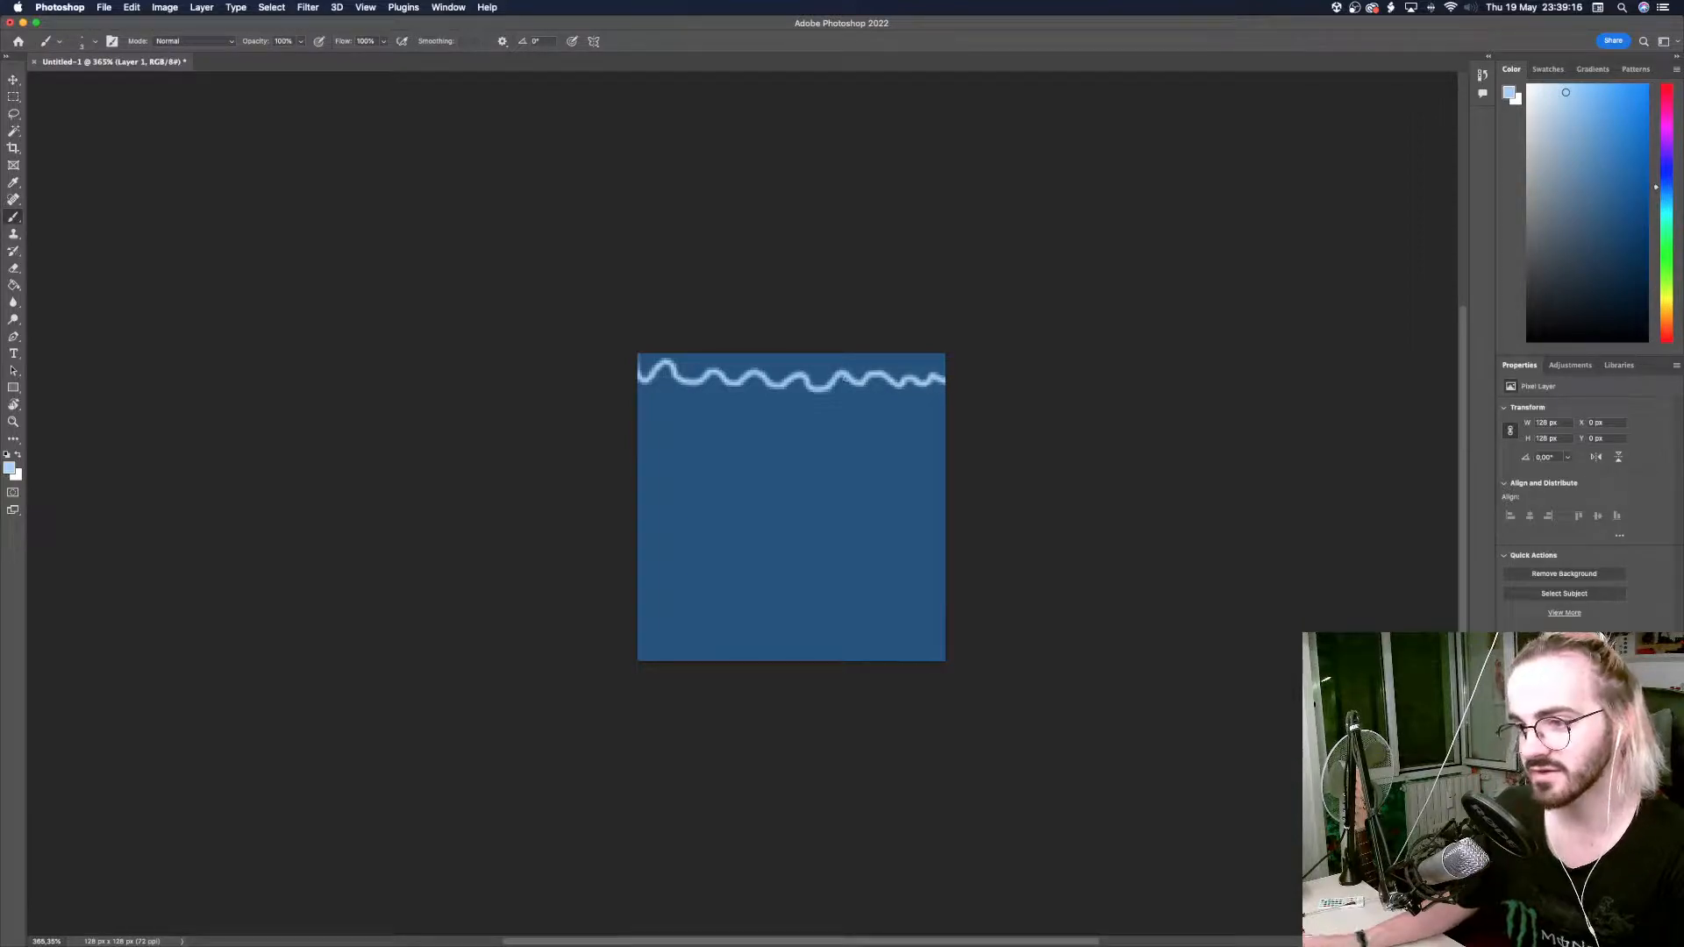
pyautogui.press('m')
pyautogui.press('g')
pyautogui.click(782, 373)
pyautogui.press('super+z')
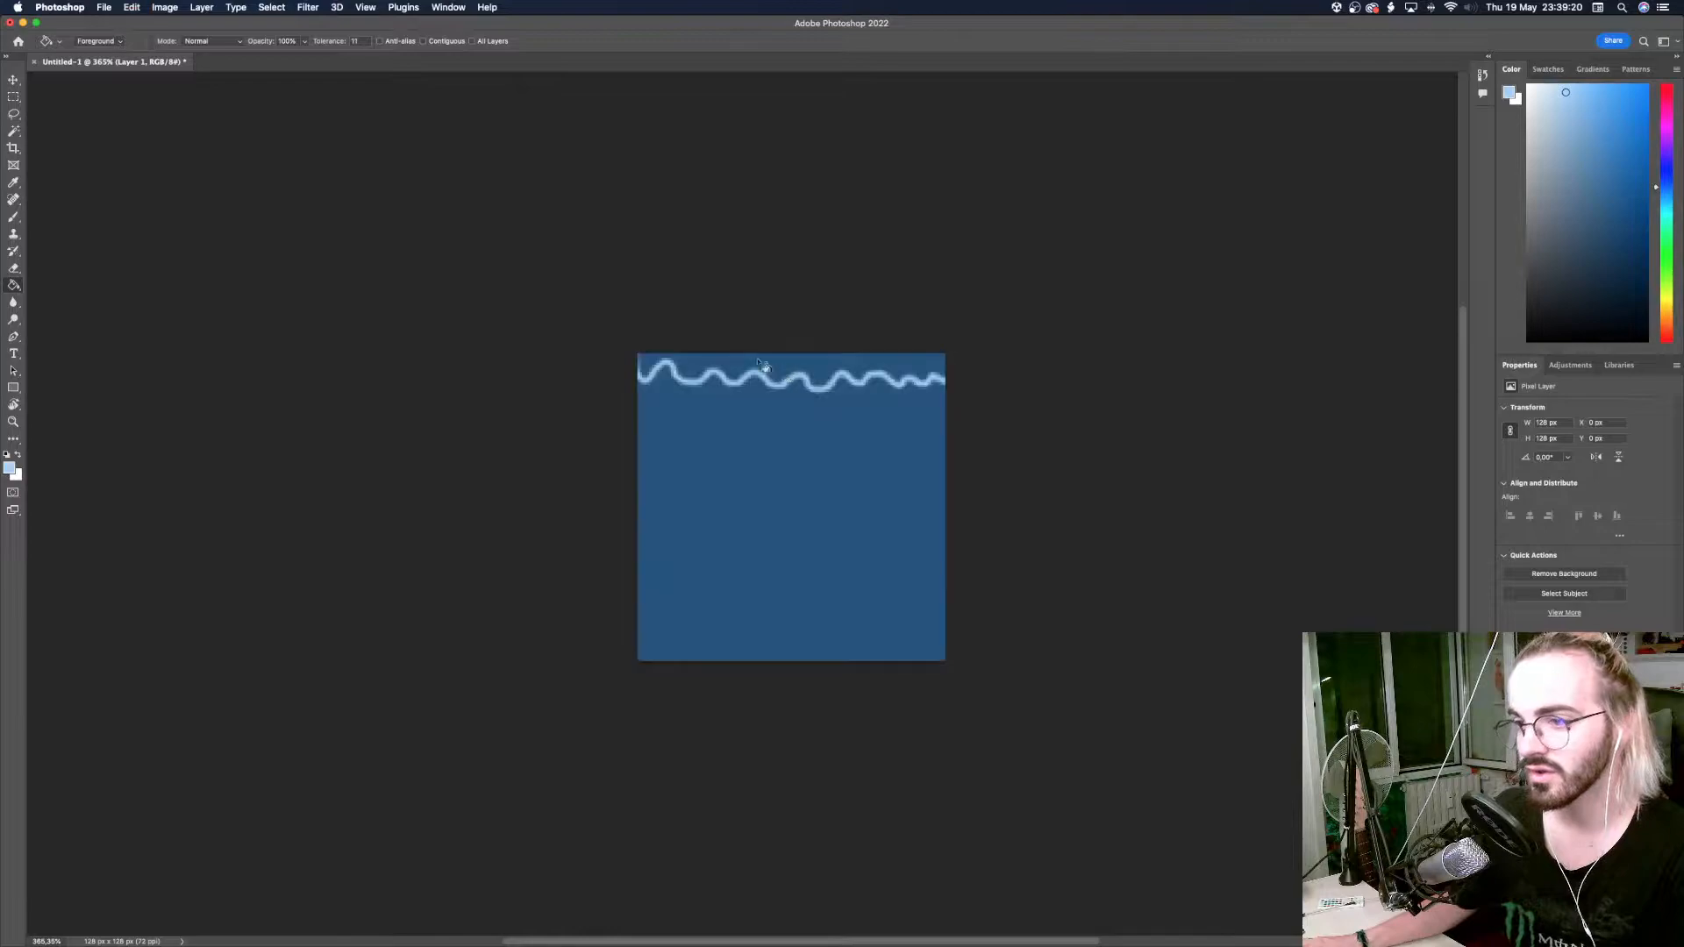
# Fill the area above the wavy line with light blue, with Contiguous and Anti-alias enabled for the Paint Bucket.
pyautogui.click(423, 41)
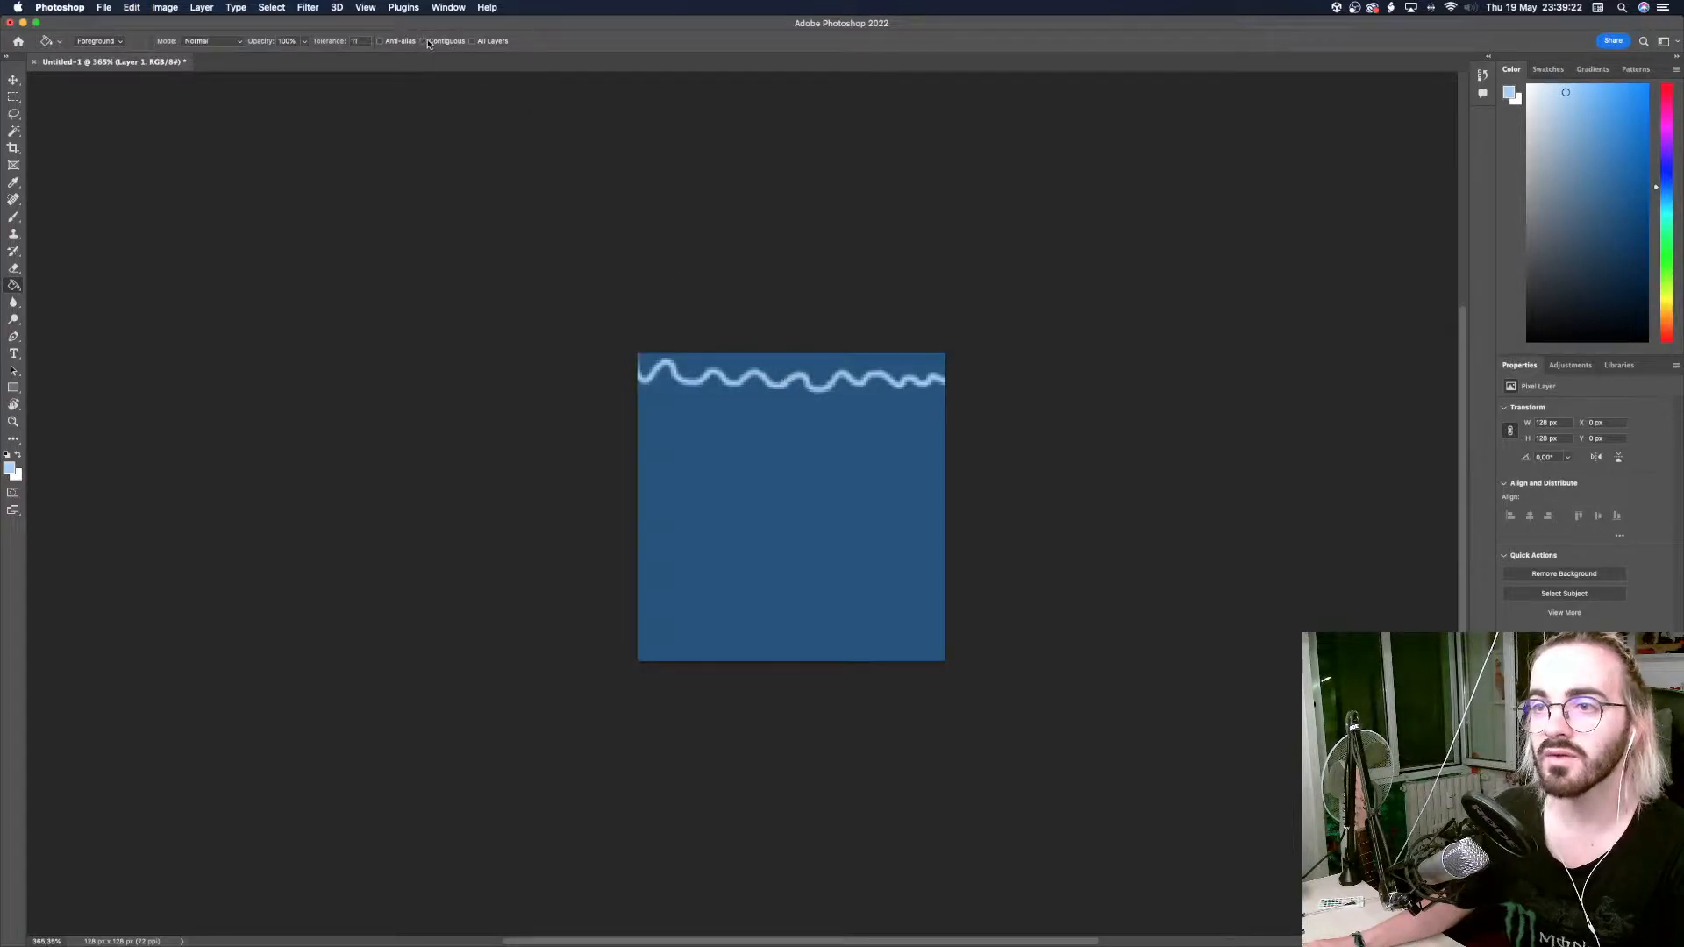
pyautogui.click(796, 369)
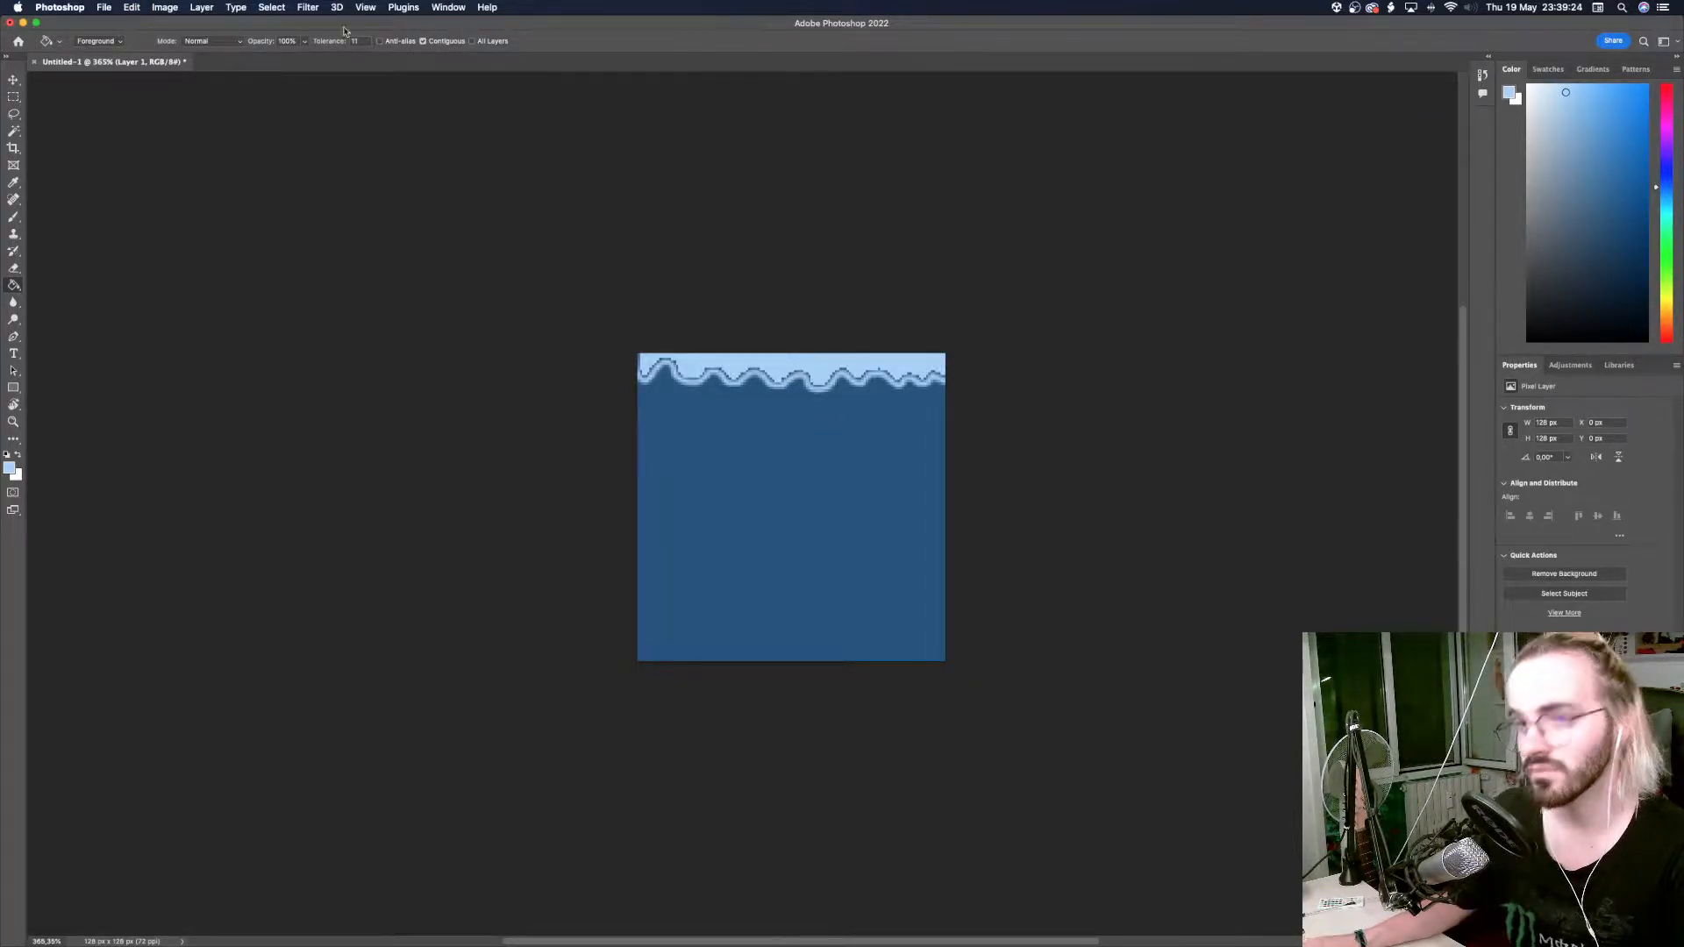
pyautogui.click(380, 42)
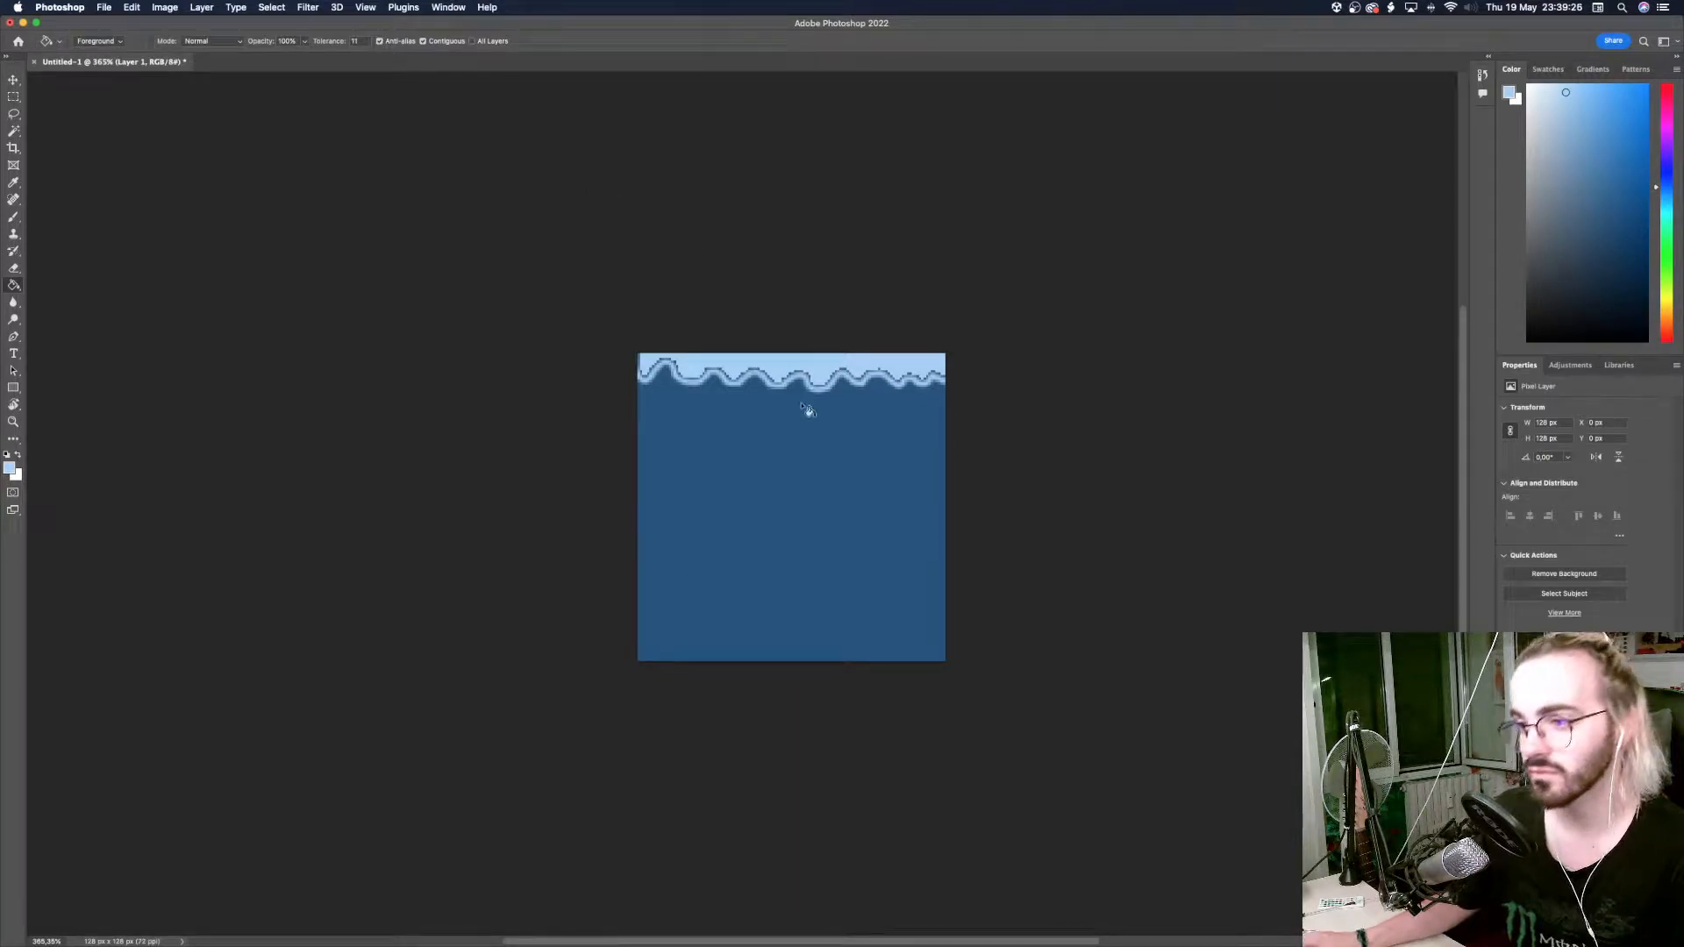
pyautogui.click(790, 374)
pyautogui.click(790, 374)
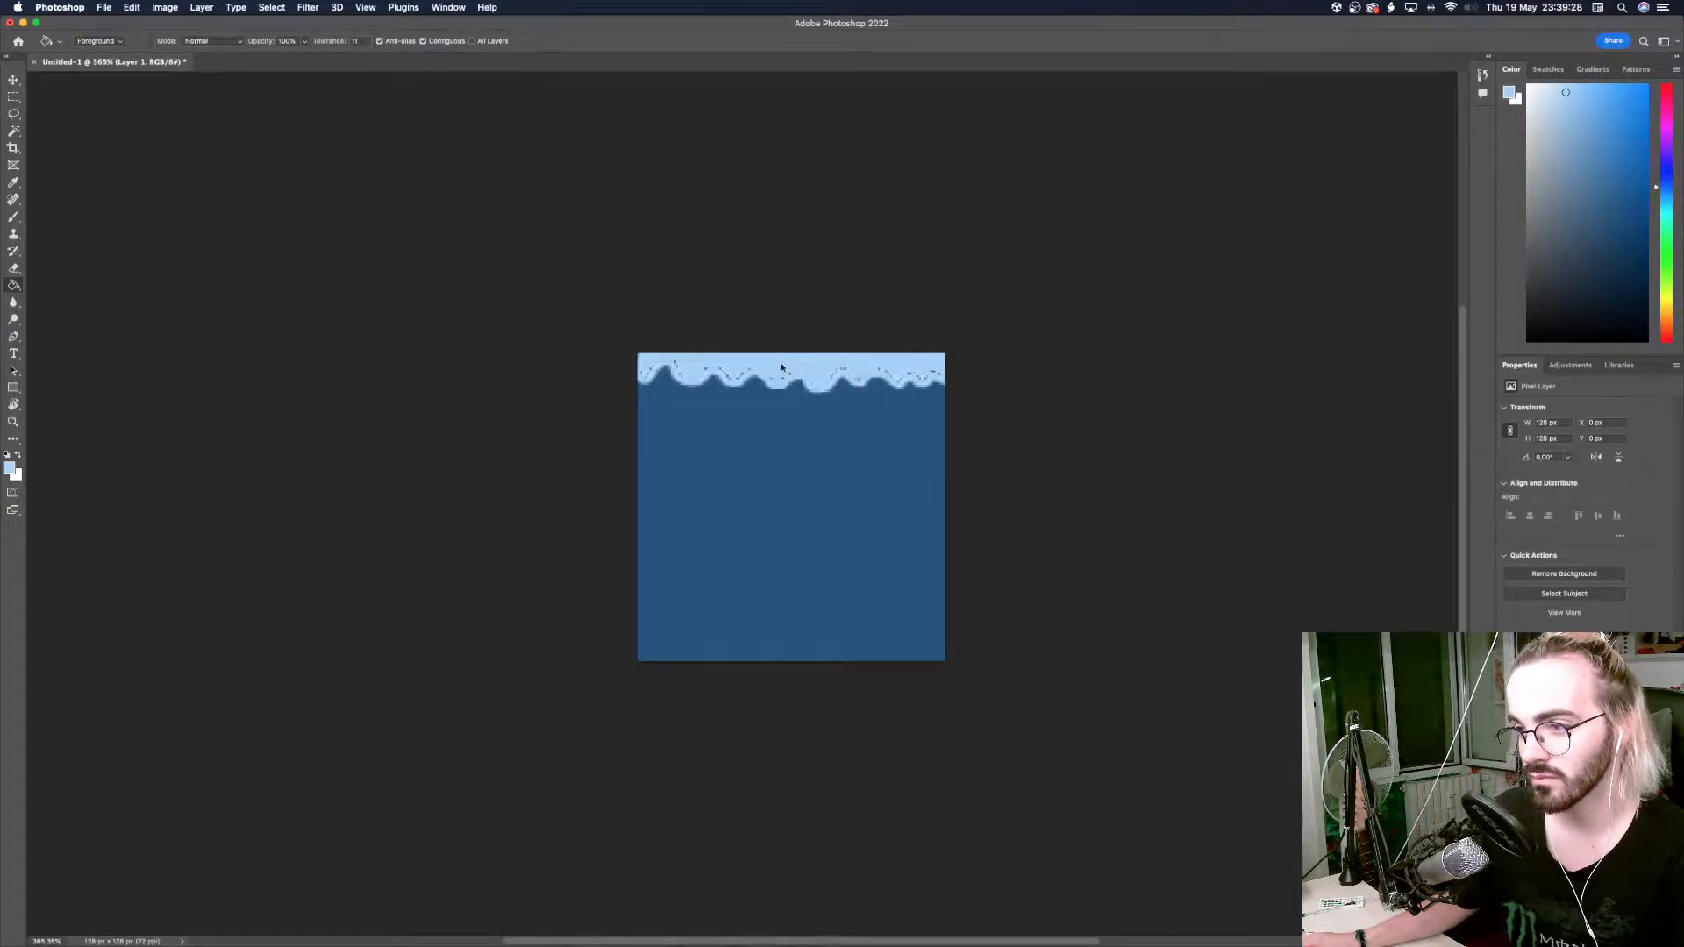
pyautogui.press('super+z')
pyautogui.press('super+z')
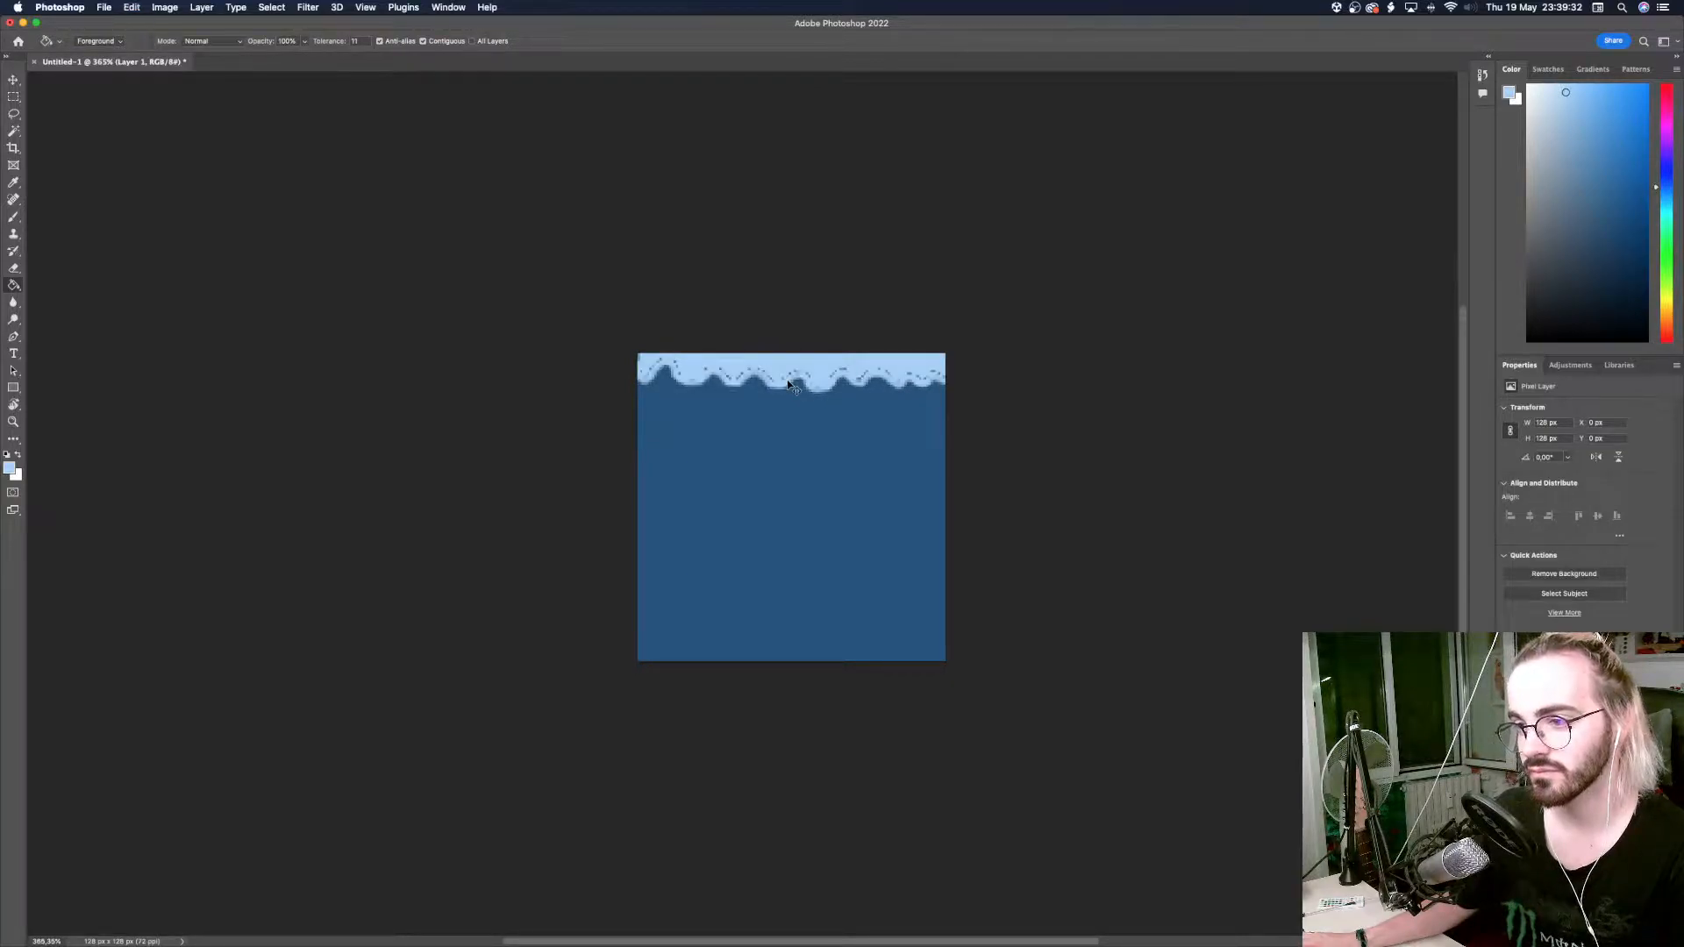
# Brush light blue over the dark specks left in the band along the canvas's upper edge.
pyautogui.press('b')
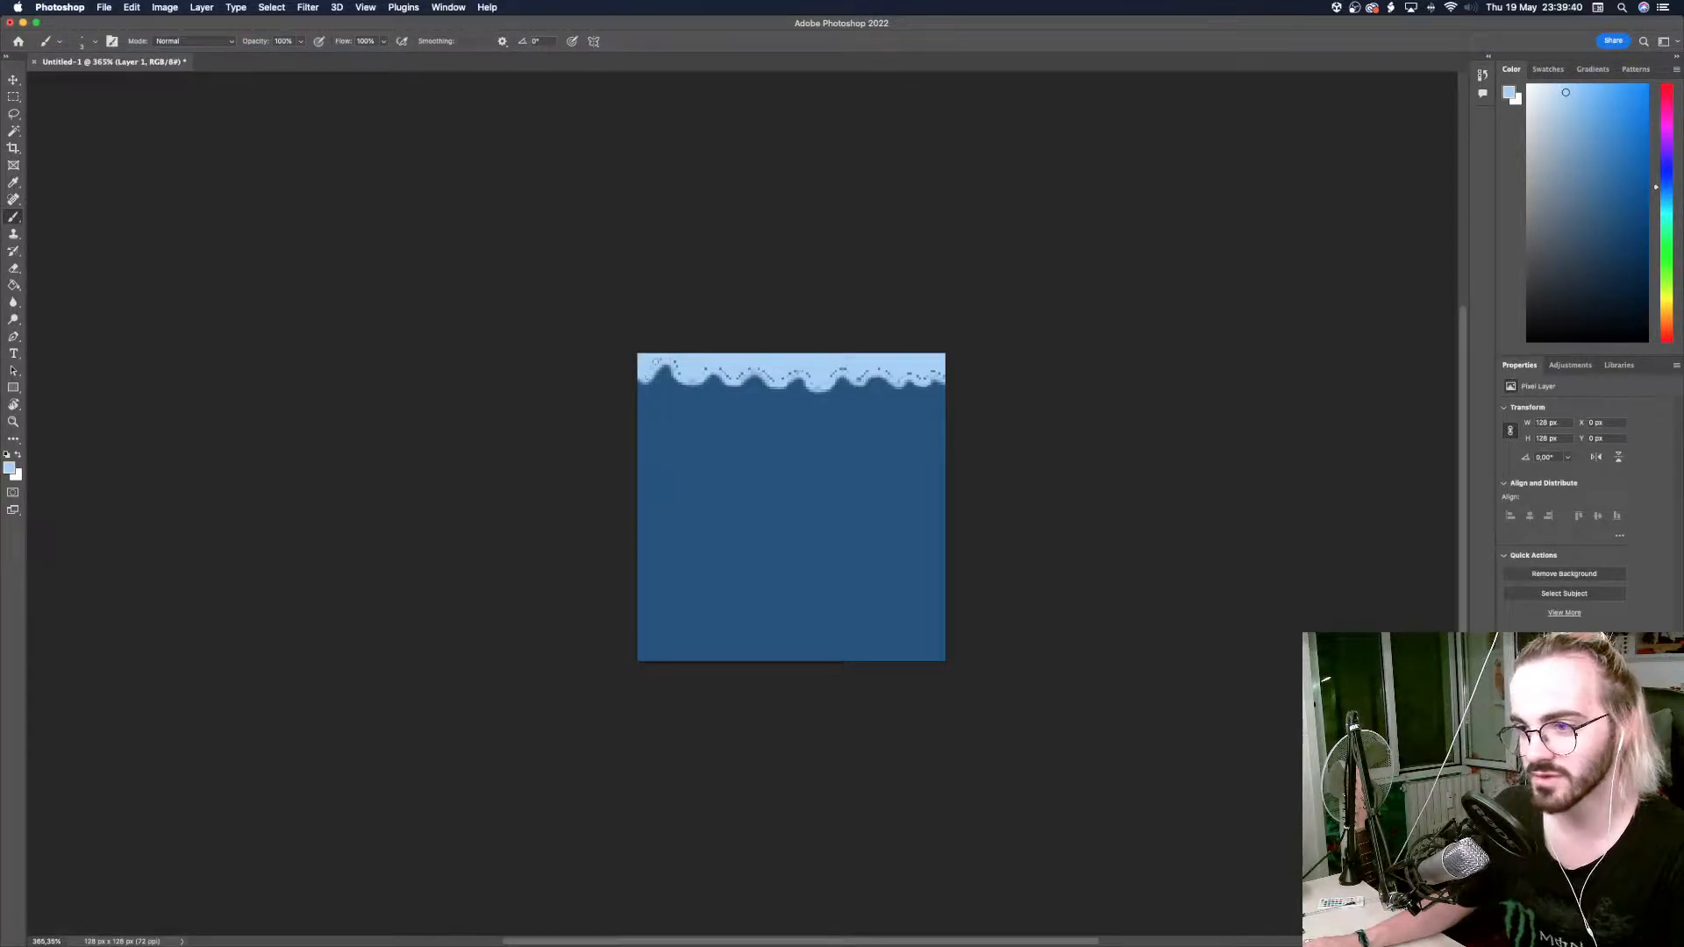
pyautogui.keyDown('ctrl'); pyautogui.keyDown('alt'); pyautogui.moveTo(677, 361); pyautogui.dragTo(662, 359); pyautogui.keyUp('alt'); pyautogui.keyUp('ctrl')
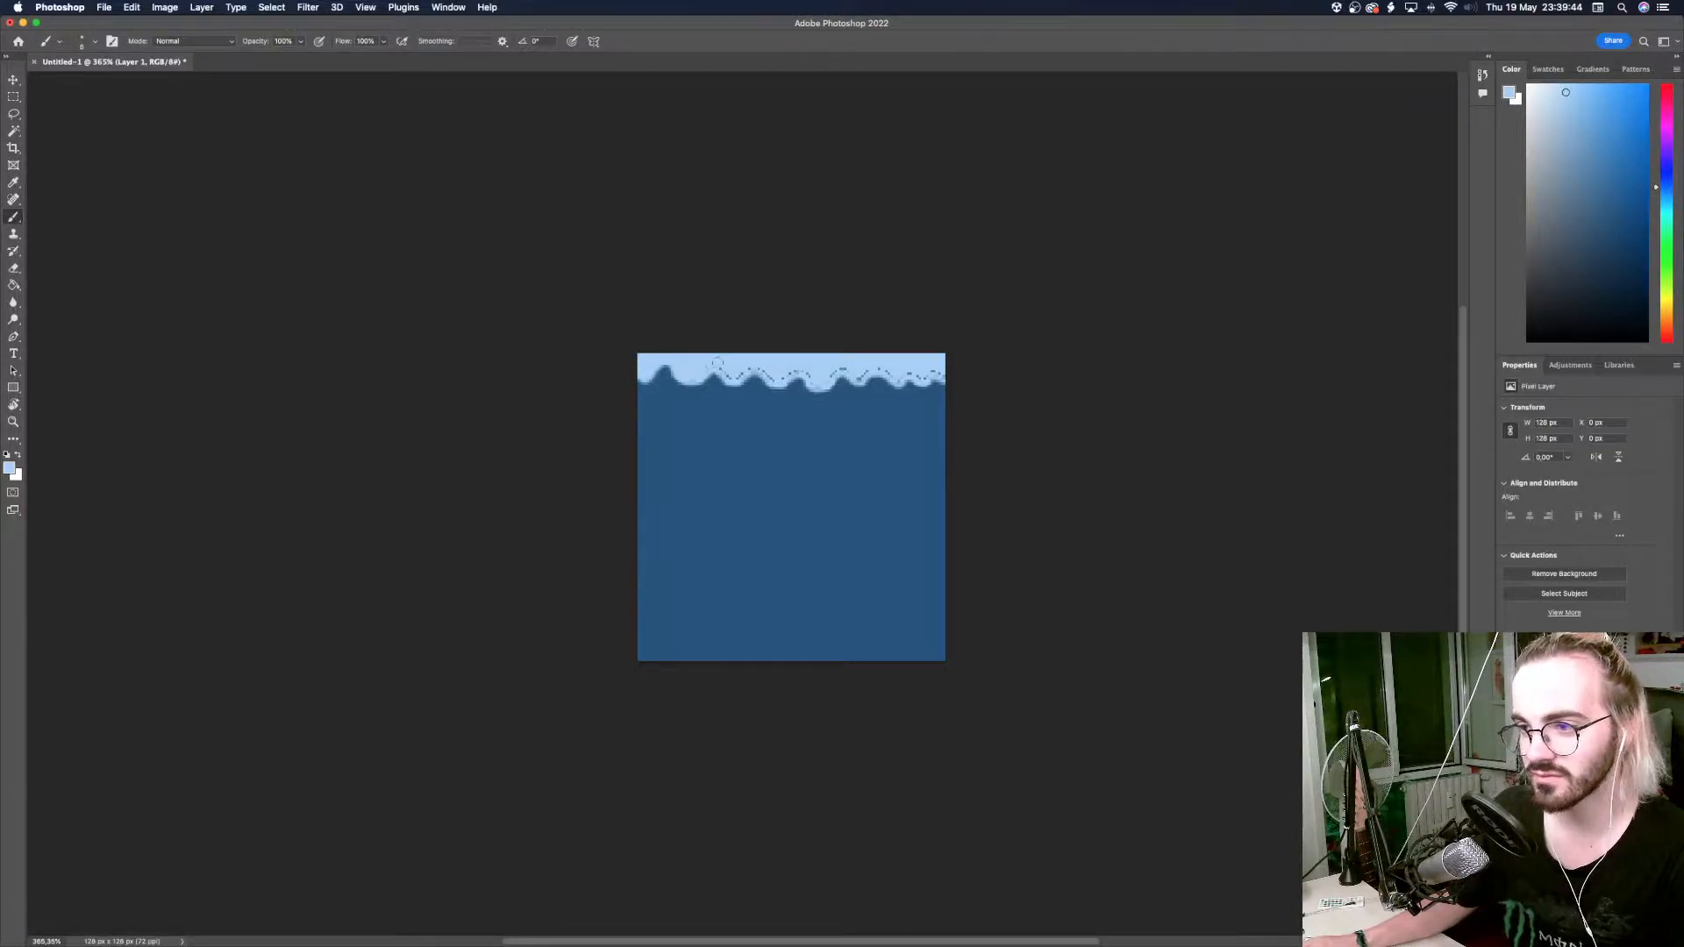
pyautogui.moveTo(740, 374); pyautogui.dragTo(837, 368)
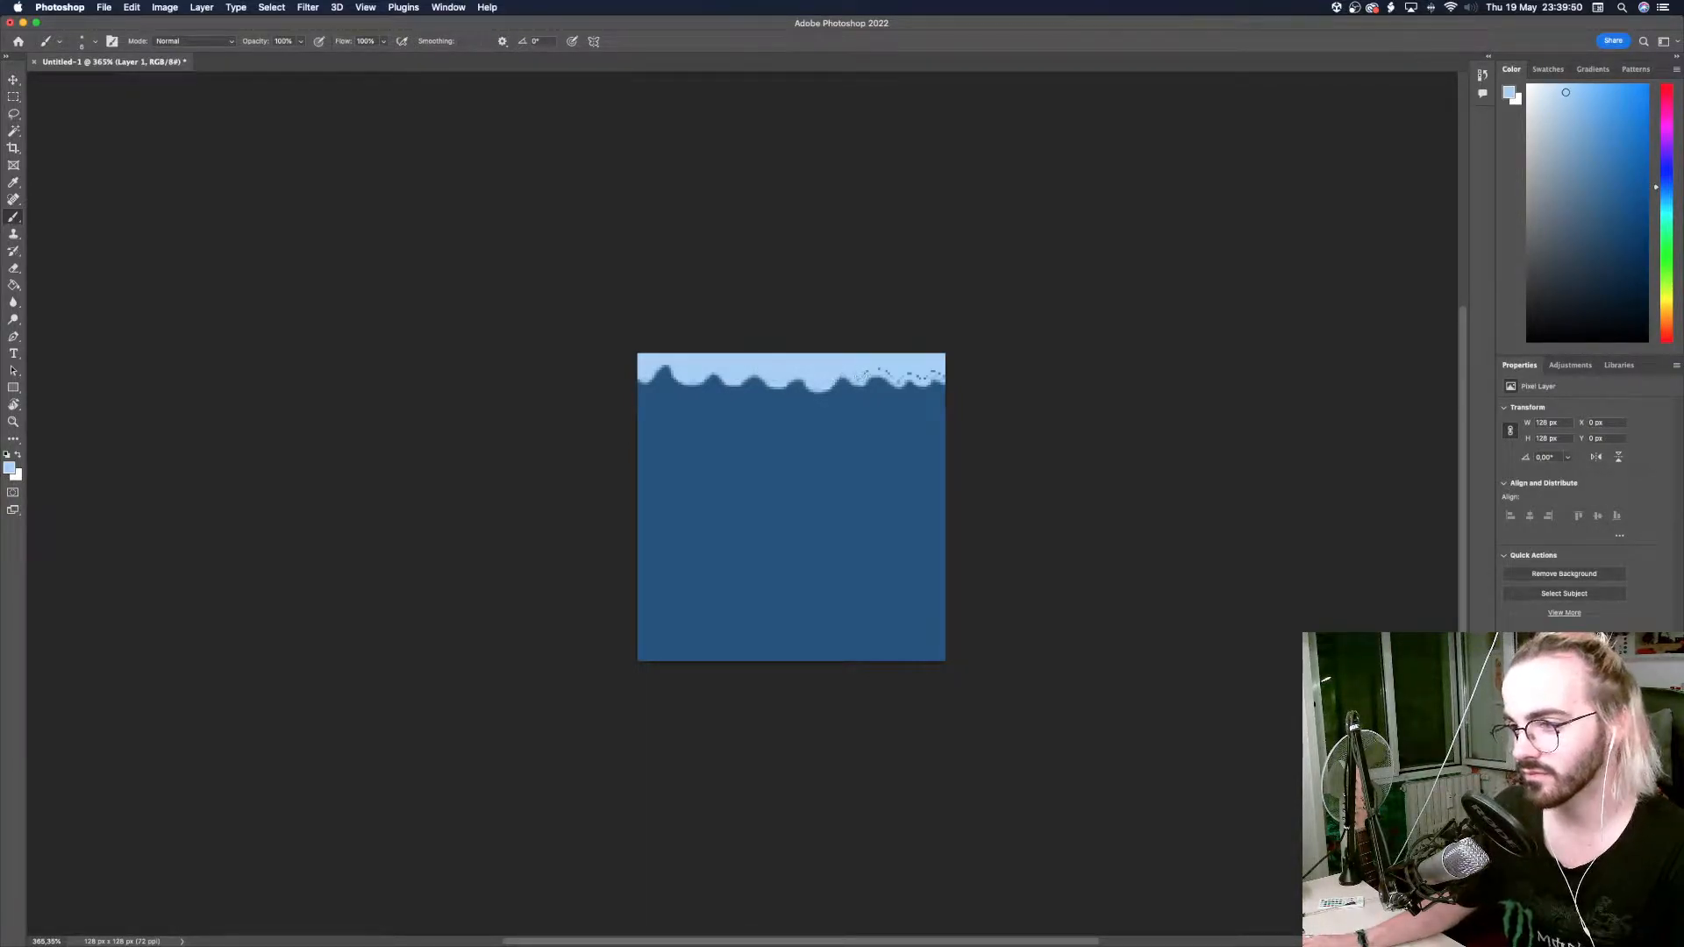
pyautogui.moveTo(903, 374); pyautogui.dragTo(931, 373)
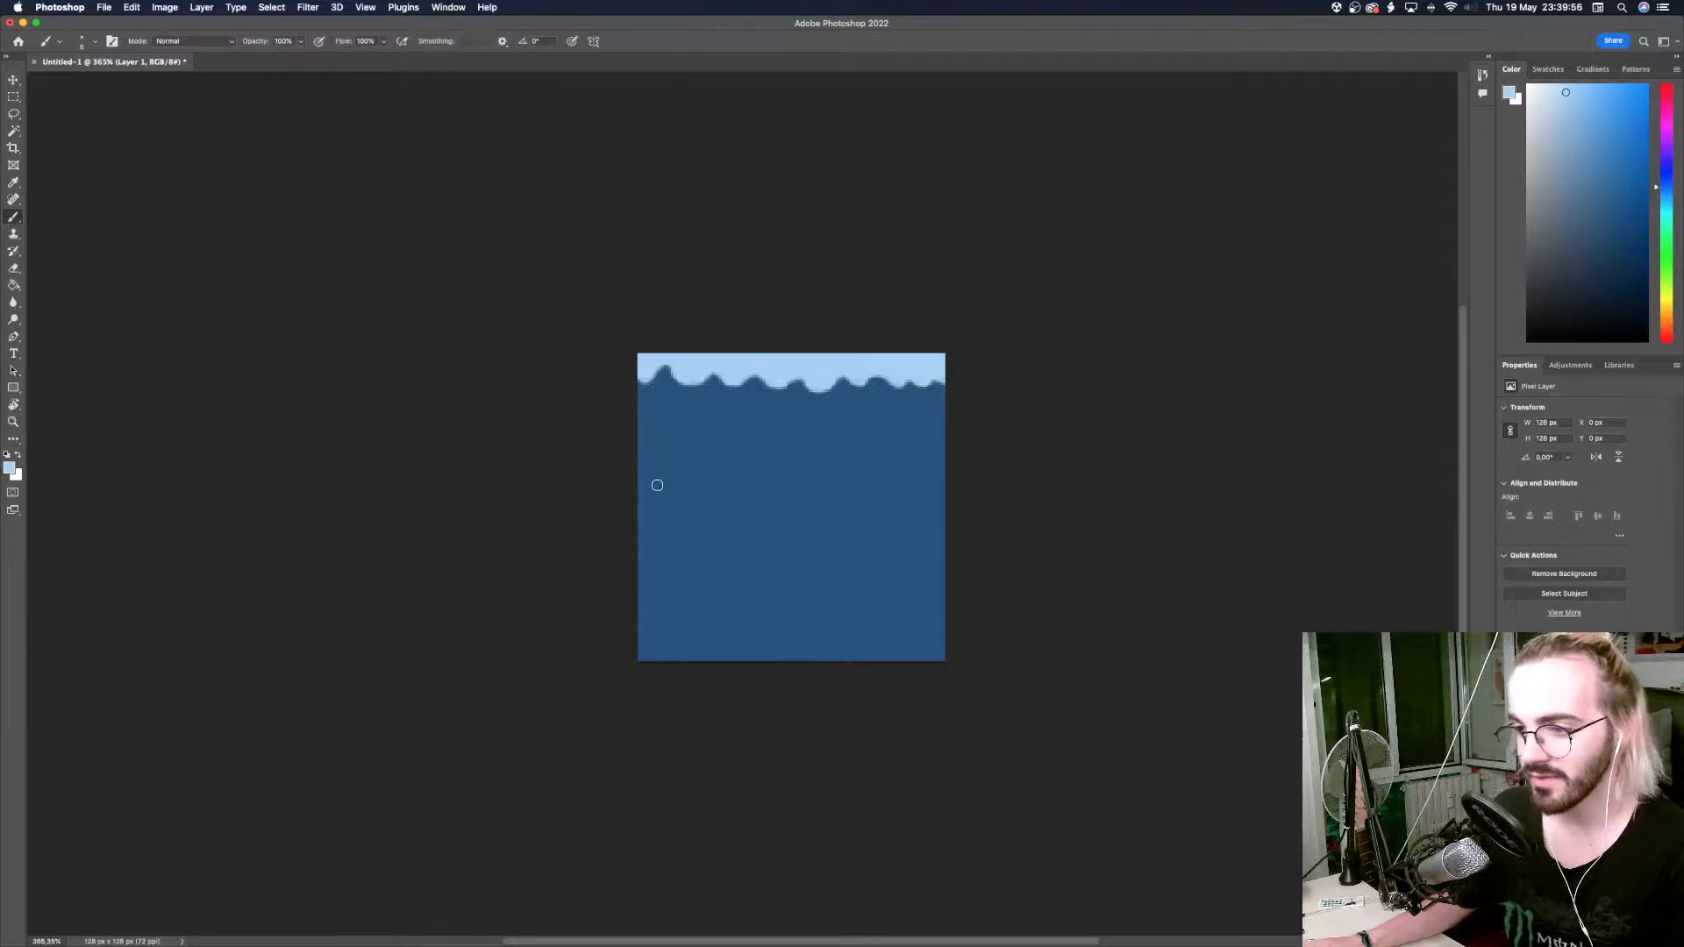
pyautogui.moveTo(650, 532); pyautogui.dragTo(730, 416)
pyautogui.press('super+z')
pyautogui.keyDown('ctrl'); pyautogui.keyDown('alt'); pyautogui.moveTo(678, 522); pyautogui.dragTo(669, 529); pyautogui.keyUp('alt'); pyautogui.keyUp('ctrl')
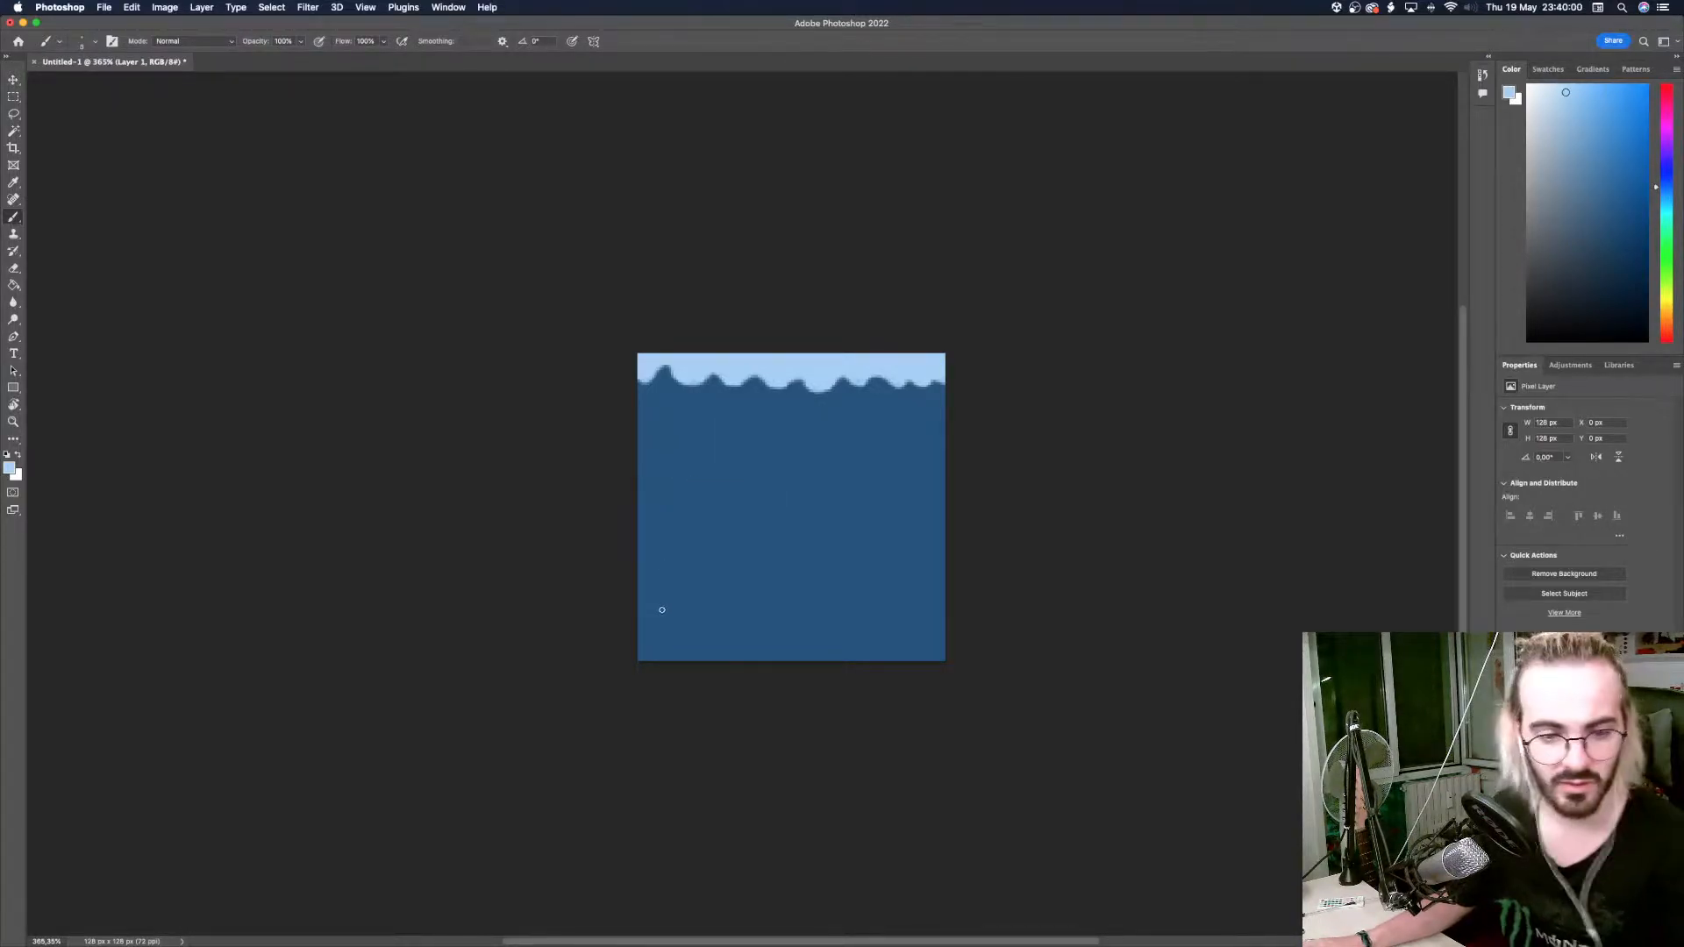
pyautogui.moveTo(656, 645); pyautogui.dragTo(929, 412)
pyautogui.press('super+z')
# Paint soft, thick light blue diagonal stripes across the dark blue area, with dots in its upper-left and lower-right corners.
pyautogui.keyDown('ctrl'); pyautogui.keyDown('alt'); pyautogui.moveTo(664, 481); pyautogui.dragTo(721, 426); pyautogui.keyUp('alt'); pyautogui.keyUp('ctrl')
pyautogui.moveTo(663, 546); pyautogui.dragTo(794, 420)
pyautogui.moveTo(665, 609); pyautogui.dragTo(864, 425)
pyautogui.press('super+z')
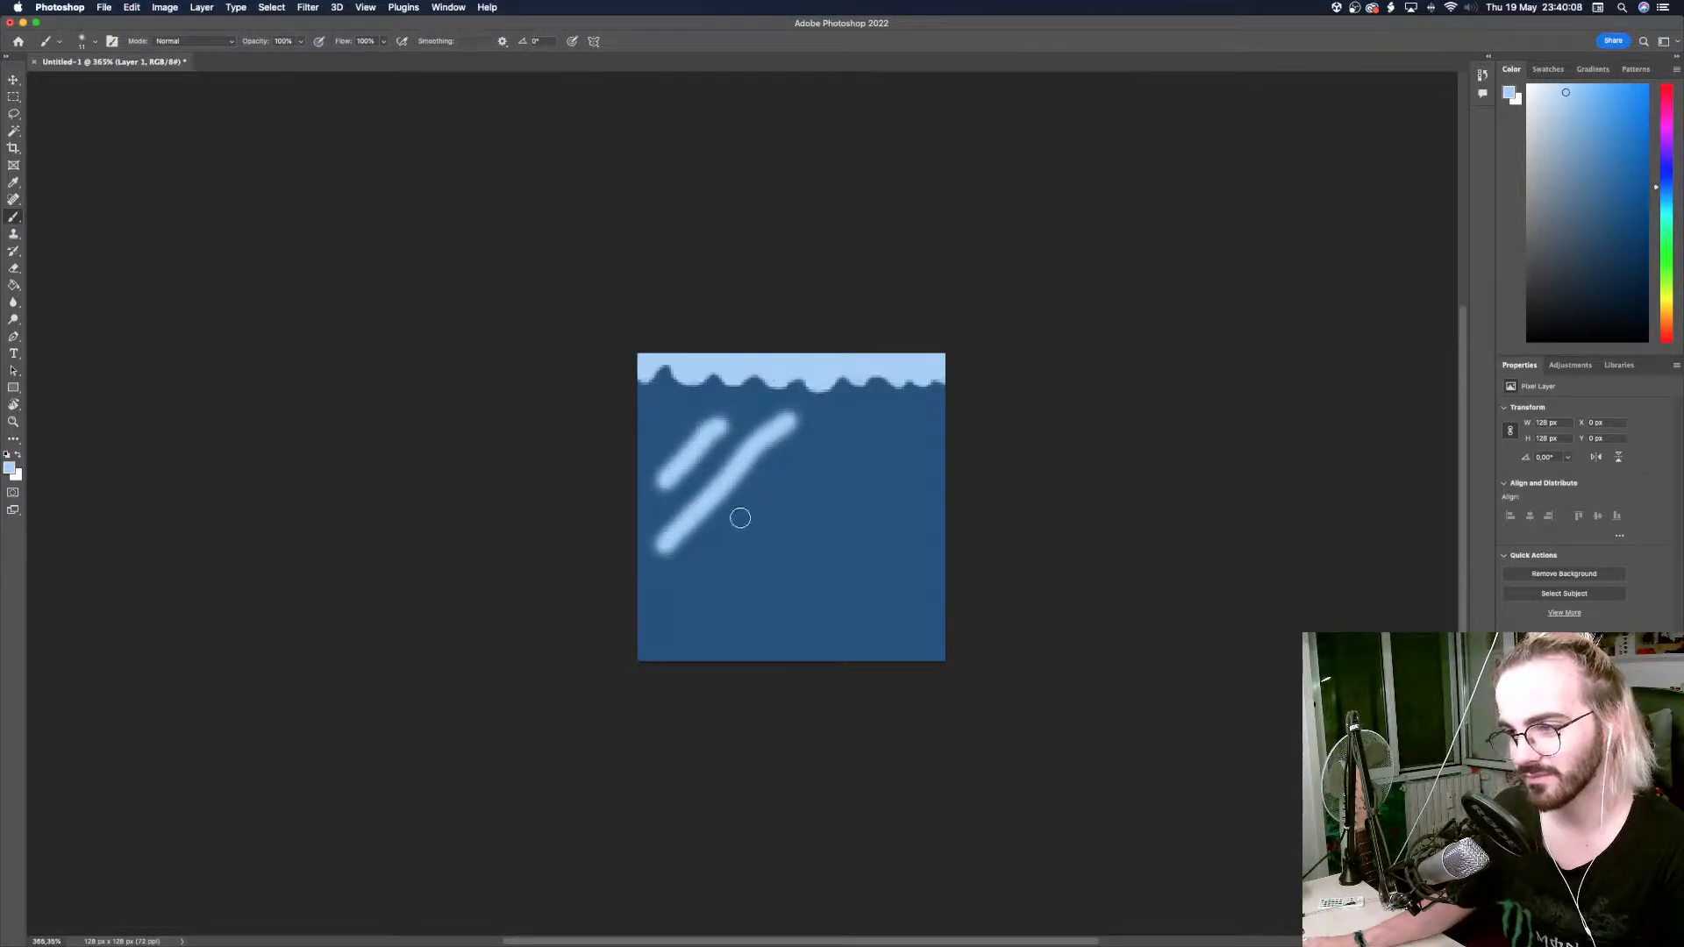
pyautogui.moveTo(666, 587); pyautogui.dragTo(820, 425)
pyautogui.press('super+z')
pyautogui.moveTo(665, 609); pyautogui.dragTo(834, 432)
pyautogui.moveTo(685, 638); pyautogui.dragTo(908, 404)
pyautogui.moveTo(742, 625); pyautogui.dragTo(896, 474)
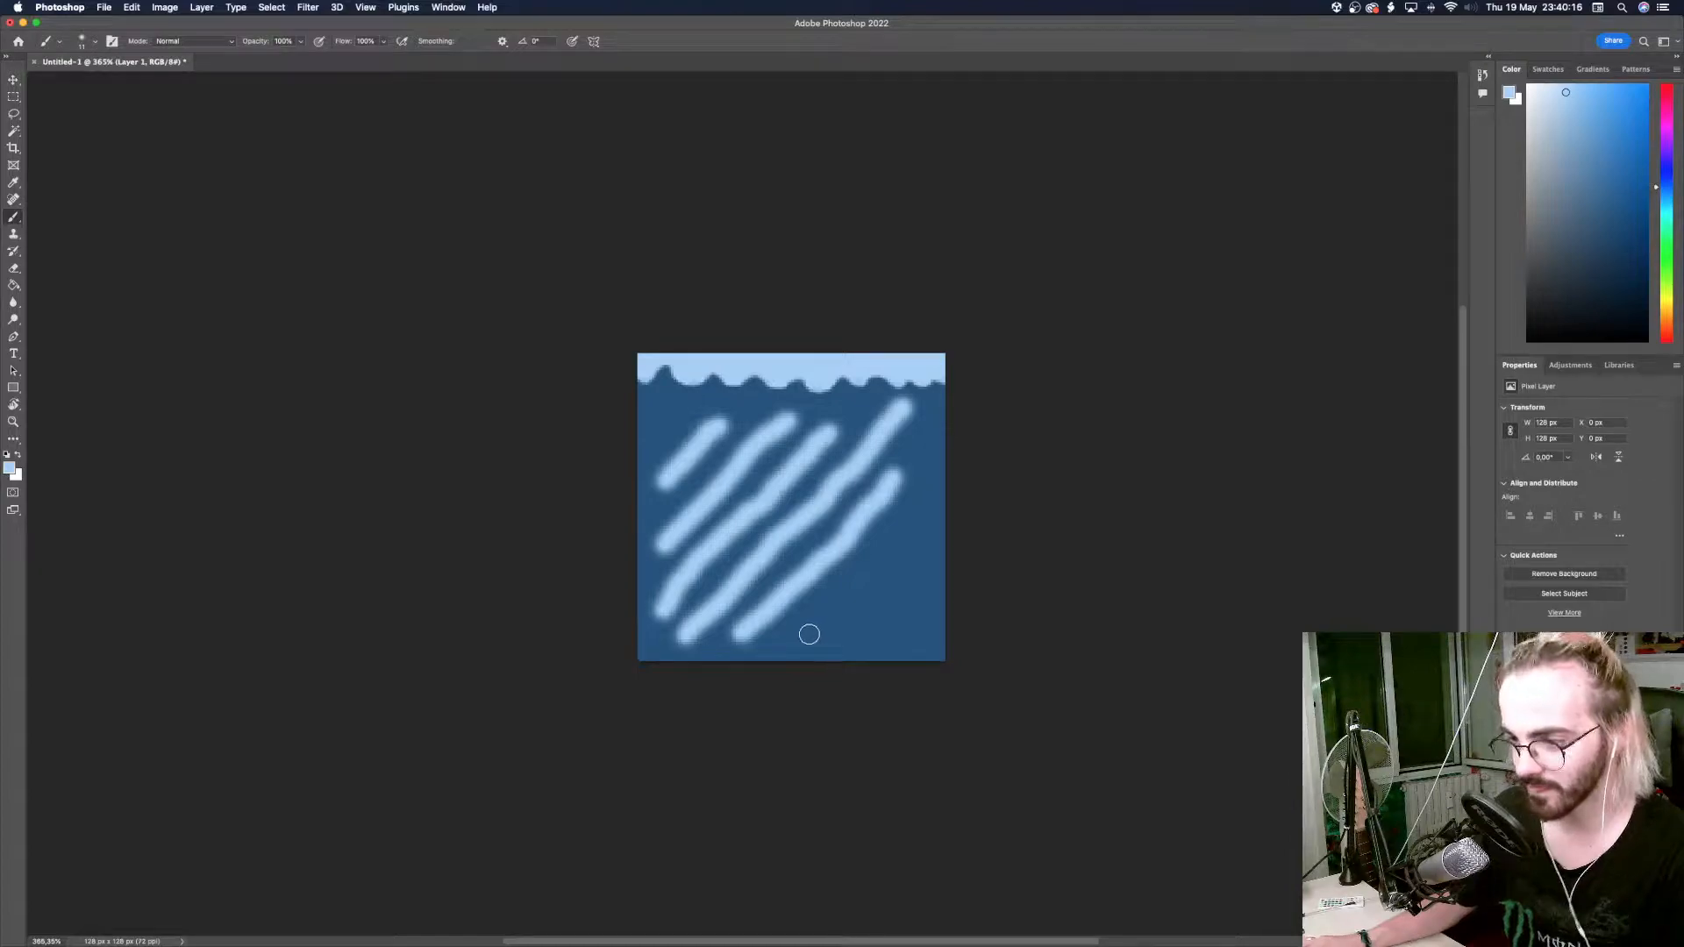
pyautogui.moveTo(809, 635); pyautogui.dragTo(909, 524)
pyautogui.moveTo(866, 635); pyautogui.dragTo(914, 597)
pyautogui.click(918, 643)
pyautogui.click(657, 430)
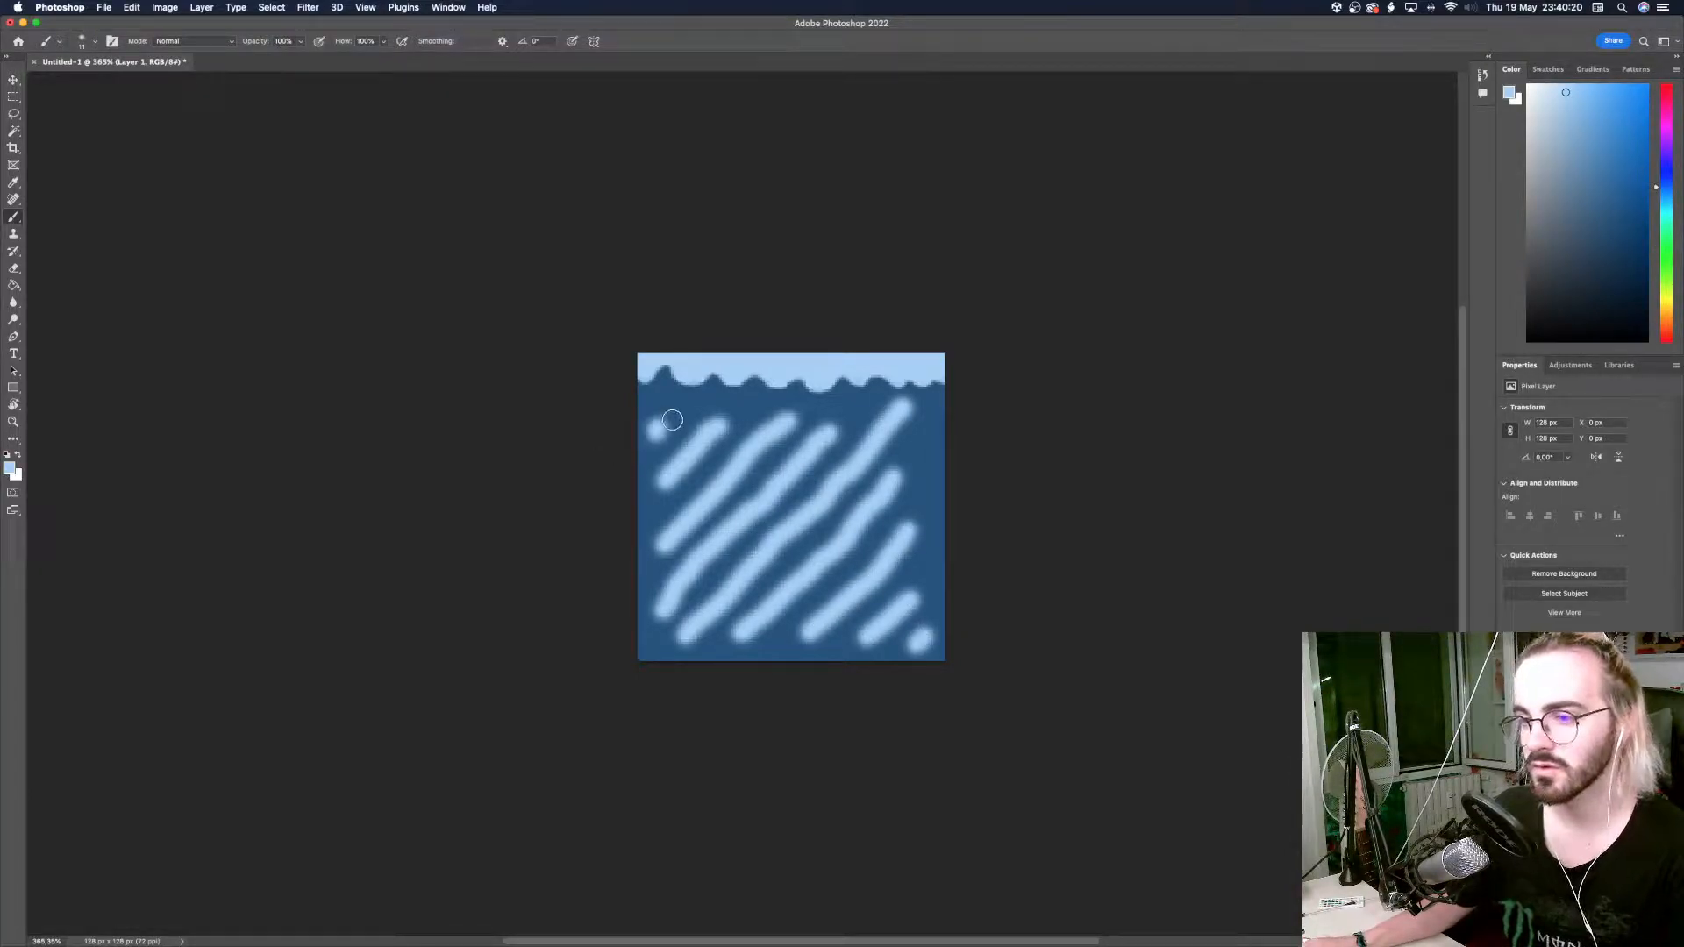
# Paint thin white highlights along the light blue diagonal stripes and on the two corner dots.
pyautogui.moveTo(1533, 112); pyautogui.dragTo(1536, 83)
pyautogui.moveTo(748, 435)
pyautogui.keyDown('ctrl'); pyautogui.keyDown('alt'); pyautogui.mouseDown()
pyautogui.moveTo(694, 458)
pyautogui.moveTo(718, 421)
pyautogui.mouseUp(); pyautogui.keyUp('alt'); pyautogui.keyUp('ctrl')
pyautogui.press('super+z')
pyautogui.moveTo(664, 540)
pyautogui.mouseDown()
pyautogui.moveTo(735, 456)
pyautogui.moveTo(787, 427)
pyautogui.mouseUp()
pyautogui.moveTo(661, 611); pyautogui.dragTo(825, 433)
pyautogui.moveTo(687, 632); pyautogui.dragTo(792, 509)
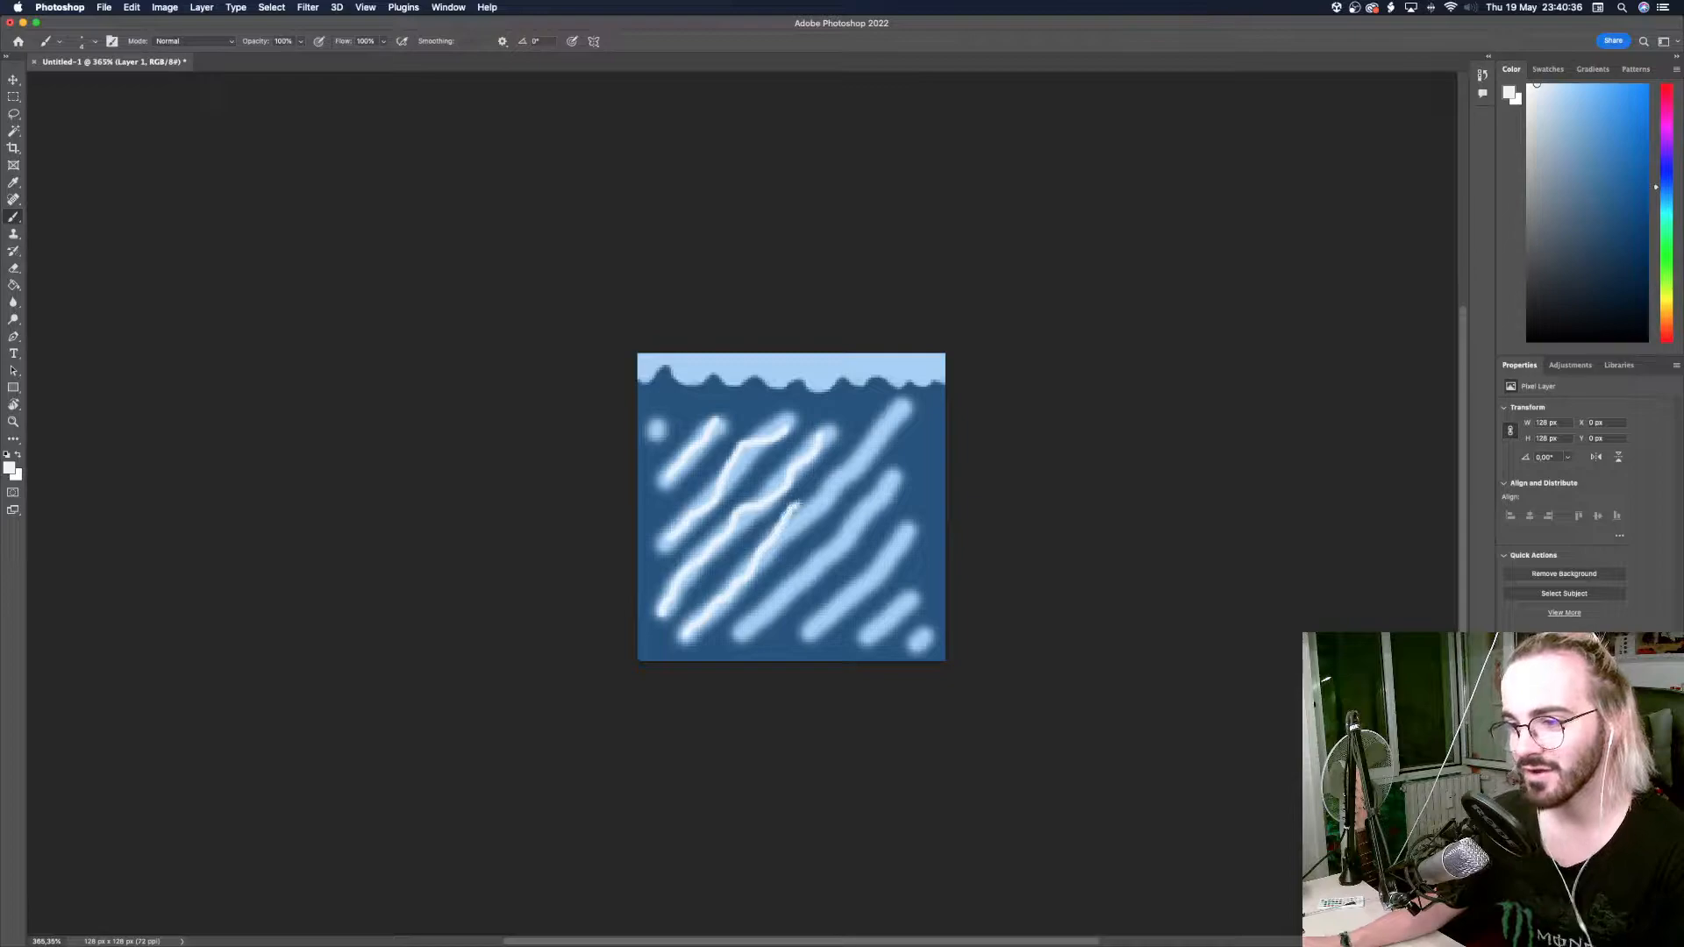
pyautogui.press('super+z')
pyautogui.moveTo(689, 635); pyautogui.dragTo(908, 405)
pyautogui.moveTo(746, 636)
pyautogui.mouseDown()
pyautogui.moveTo(832, 566)
pyautogui.moveTo(886, 487)
pyautogui.mouseUp()
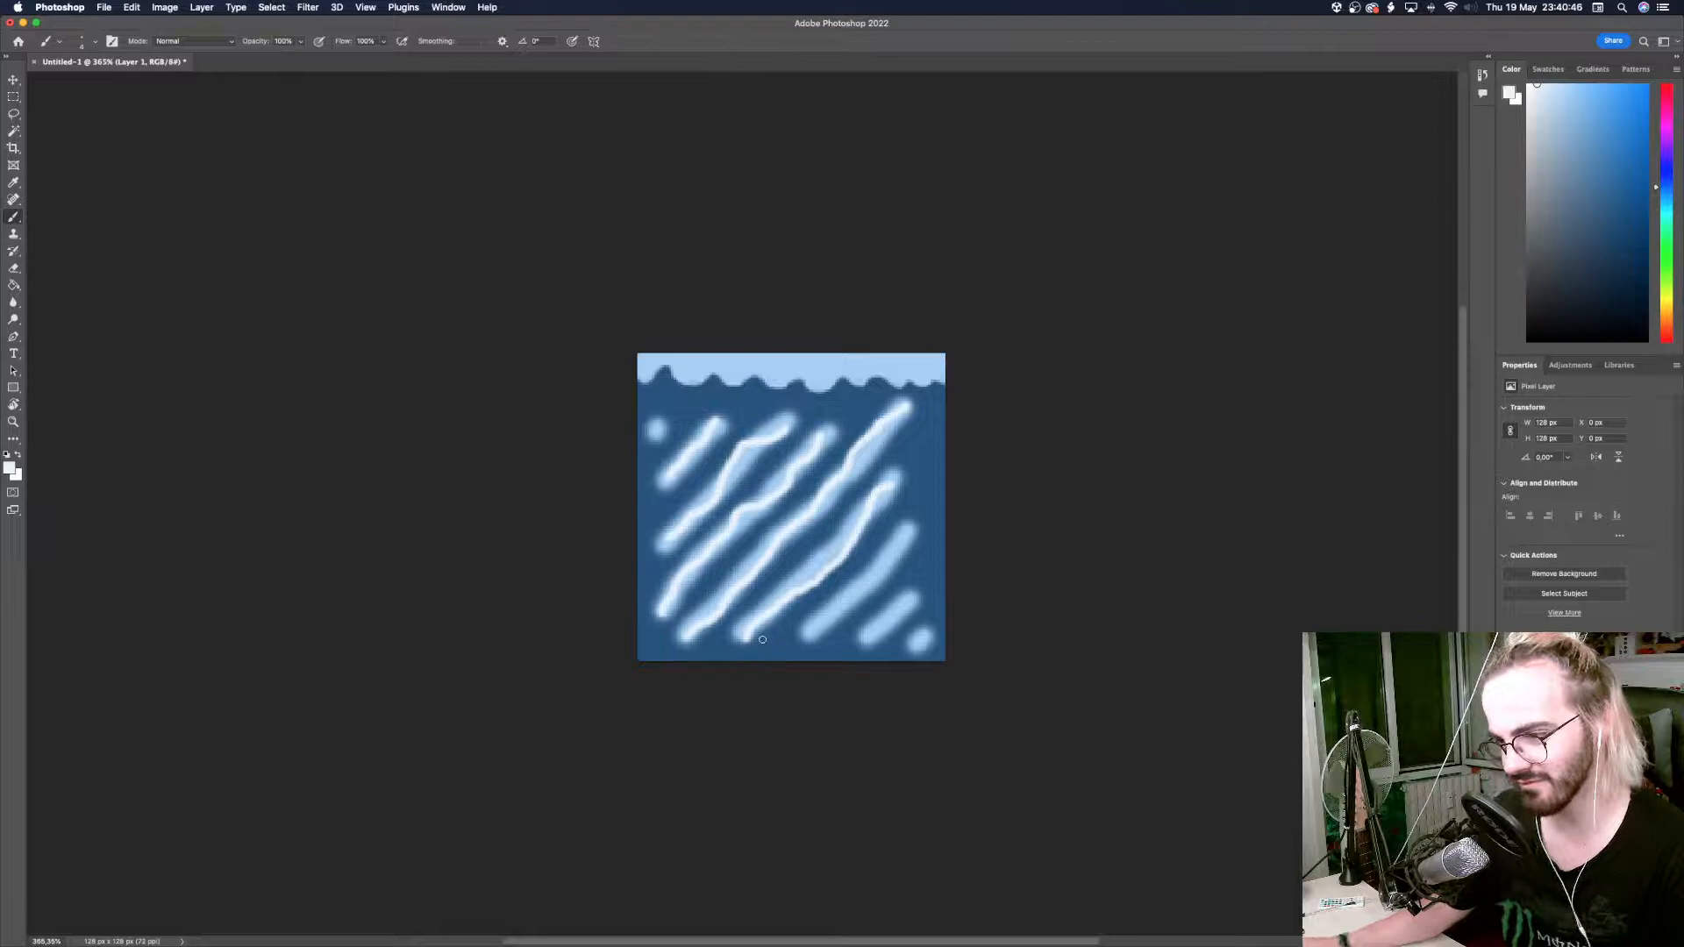
pyautogui.moveTo(800, 638); pyautogui.dragTo(908, 529)
pyautogui.moveTo(871, 640)
pyautogui.mouseDown()
pyautogui.moveTo(900, 615)
pyautogui.moveTo(917, 632)
pyautogui.mouseUp()
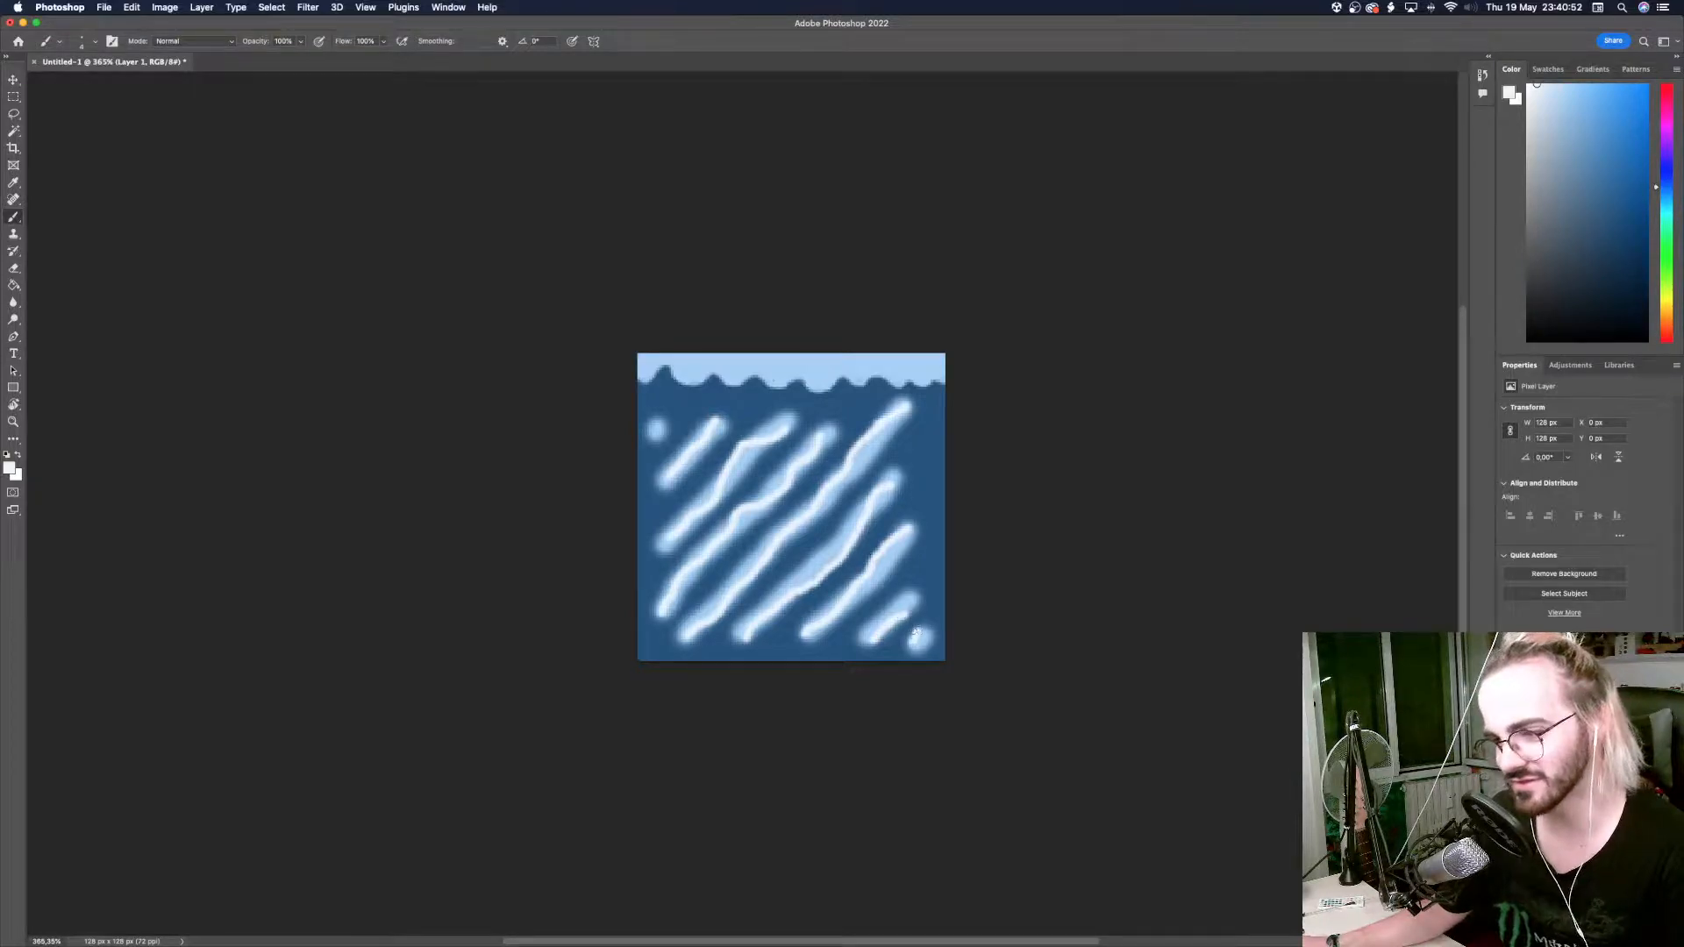
pyautogui.click(656, 430)
# Paint a thin white wavy highlight along the lower edge of the light blue band.
pyautogui.scroll(2, 667, 421)
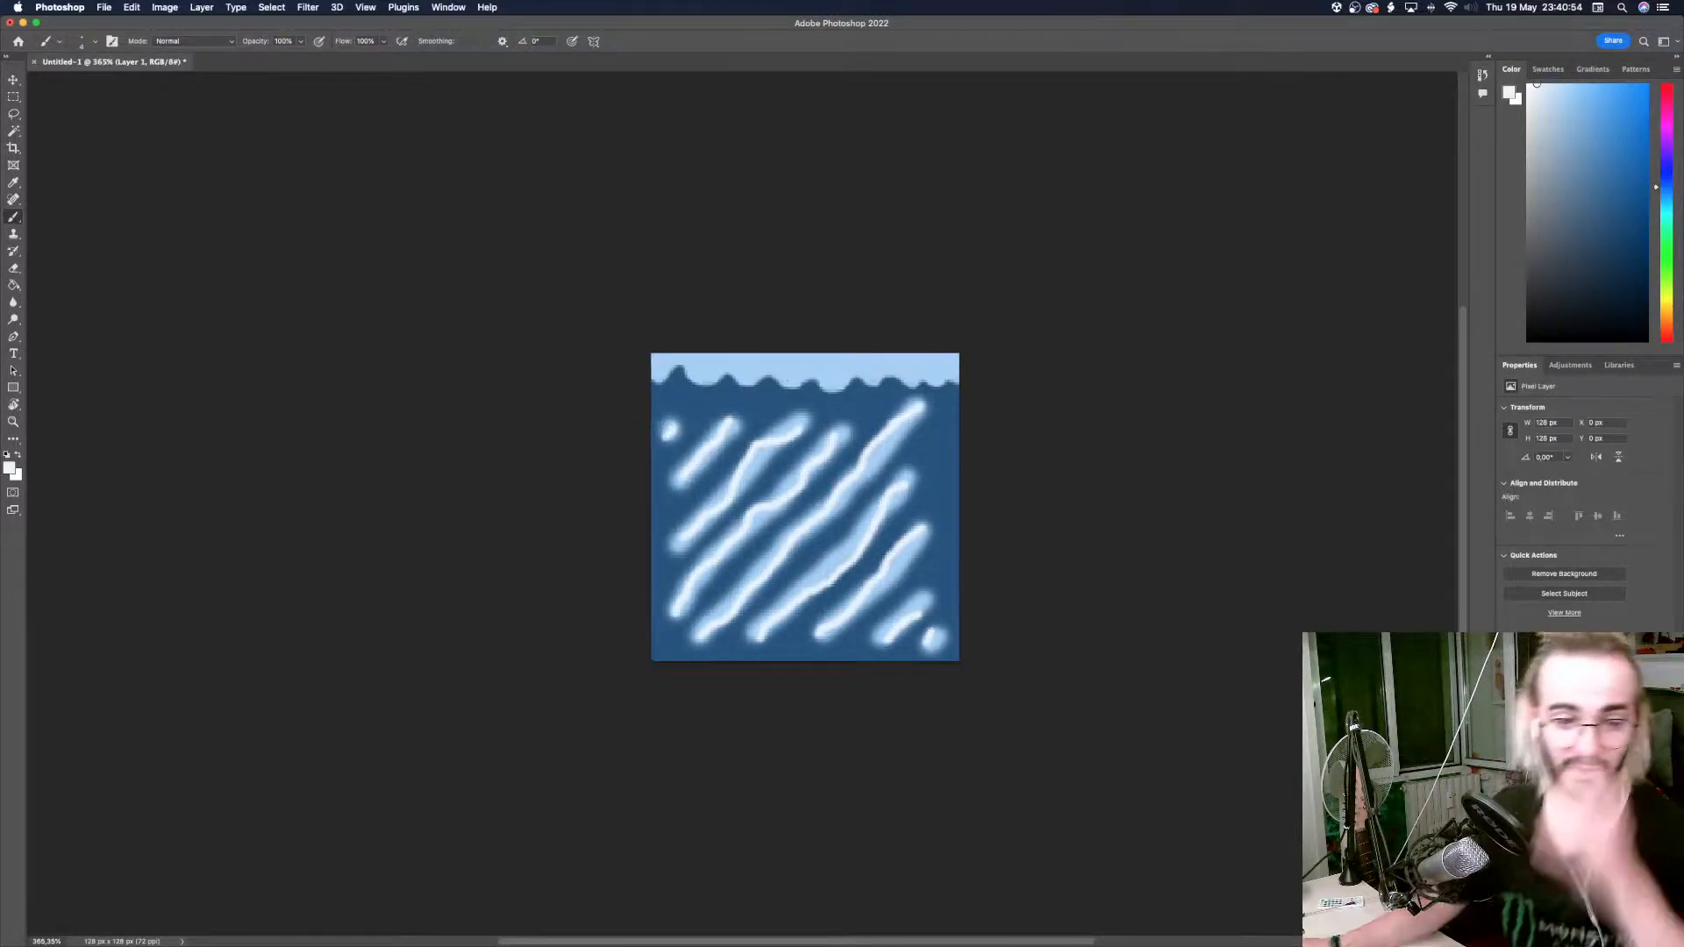
pyautogui.moveTo(652, 406)
pyautogui.mouseDown()
pyautogui.moveTo(825, 413)
pyautogui.moveTo(654, 409)
pyautogui.mouseUp()
pyautogui.press('super+z')
pyautogui.press('super+z')
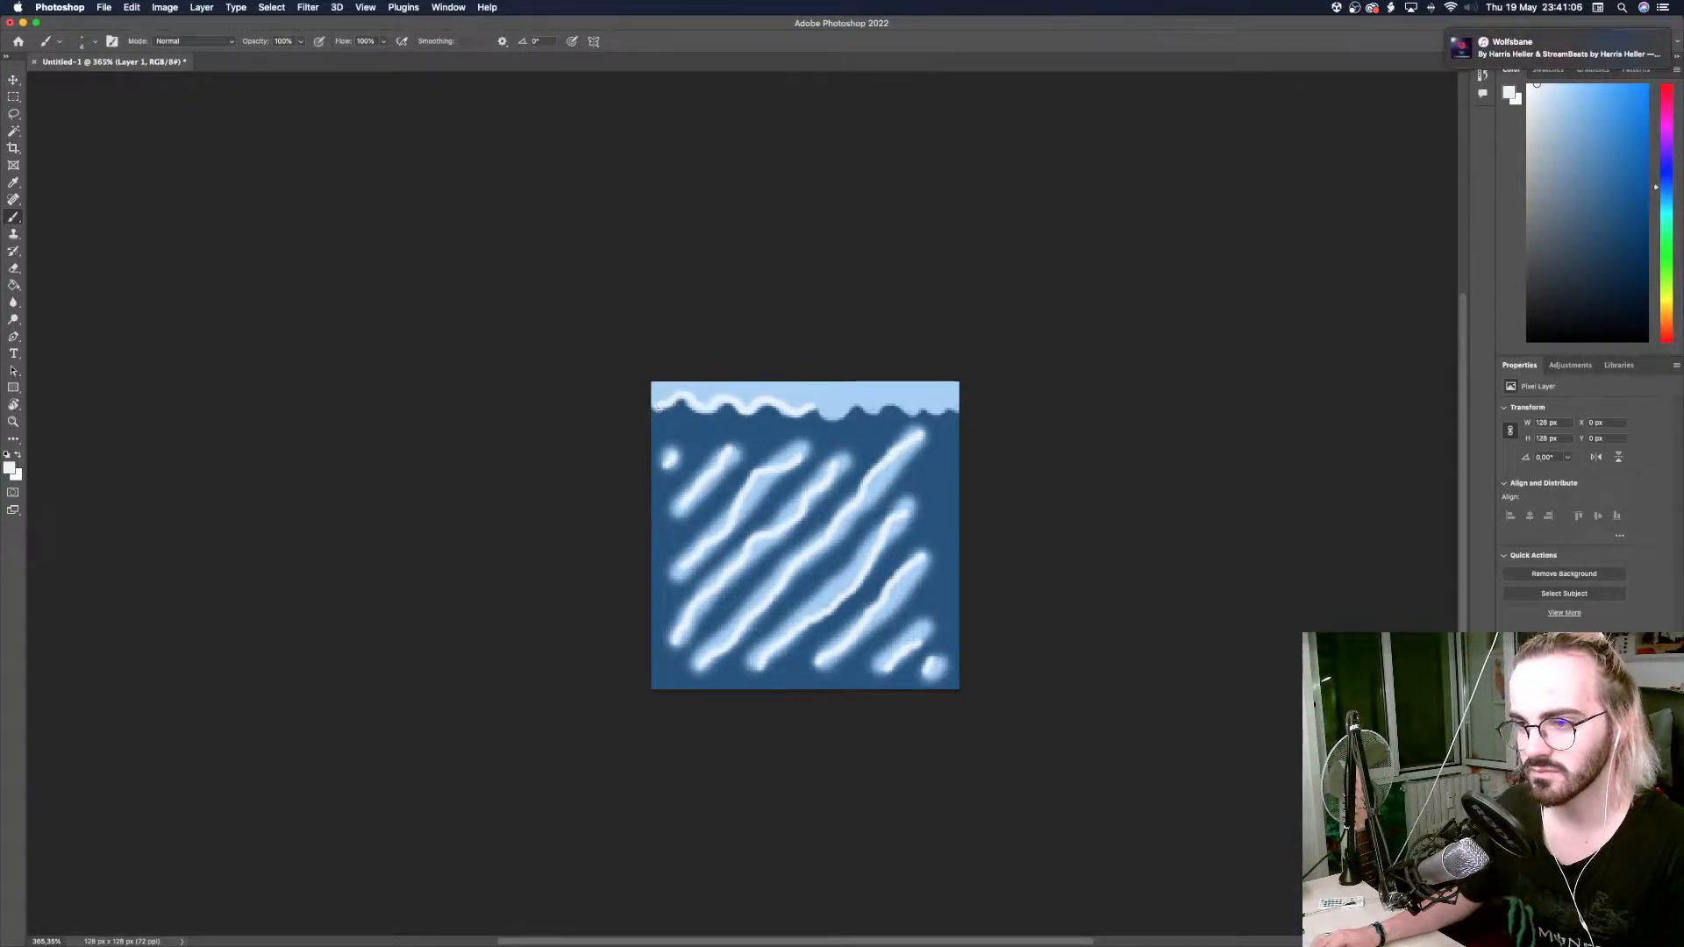
pyautogui.moveTo(827, 415); pyautogui.dragTo(958, 408)
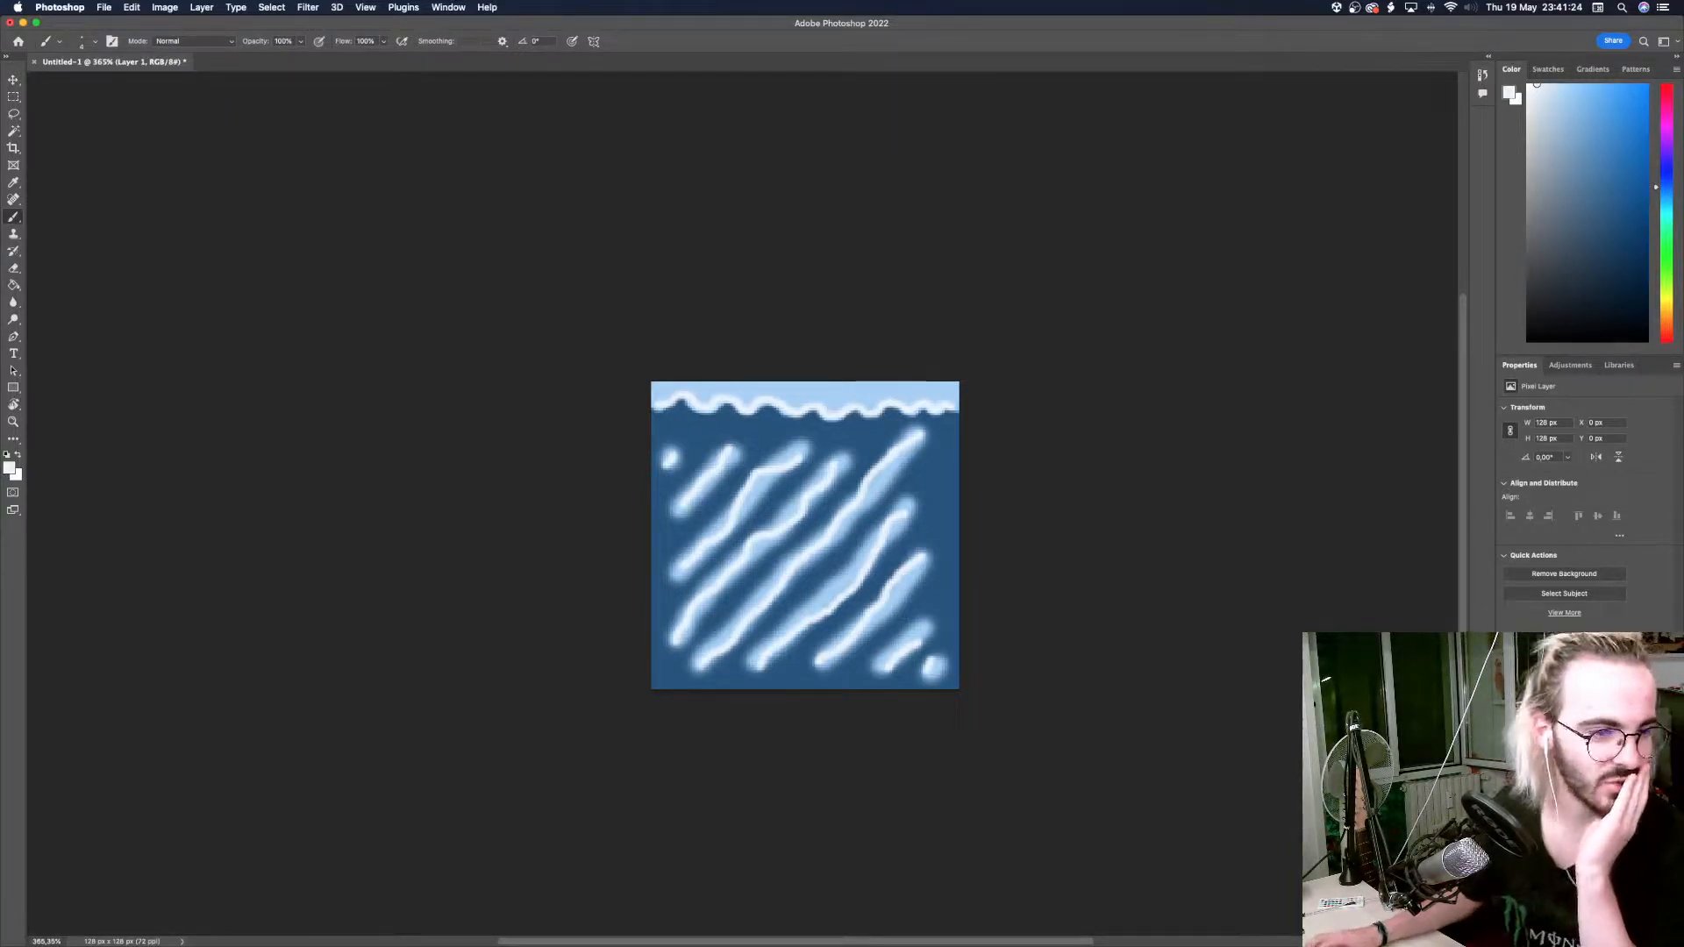
pyautogui.press('super+Tab')
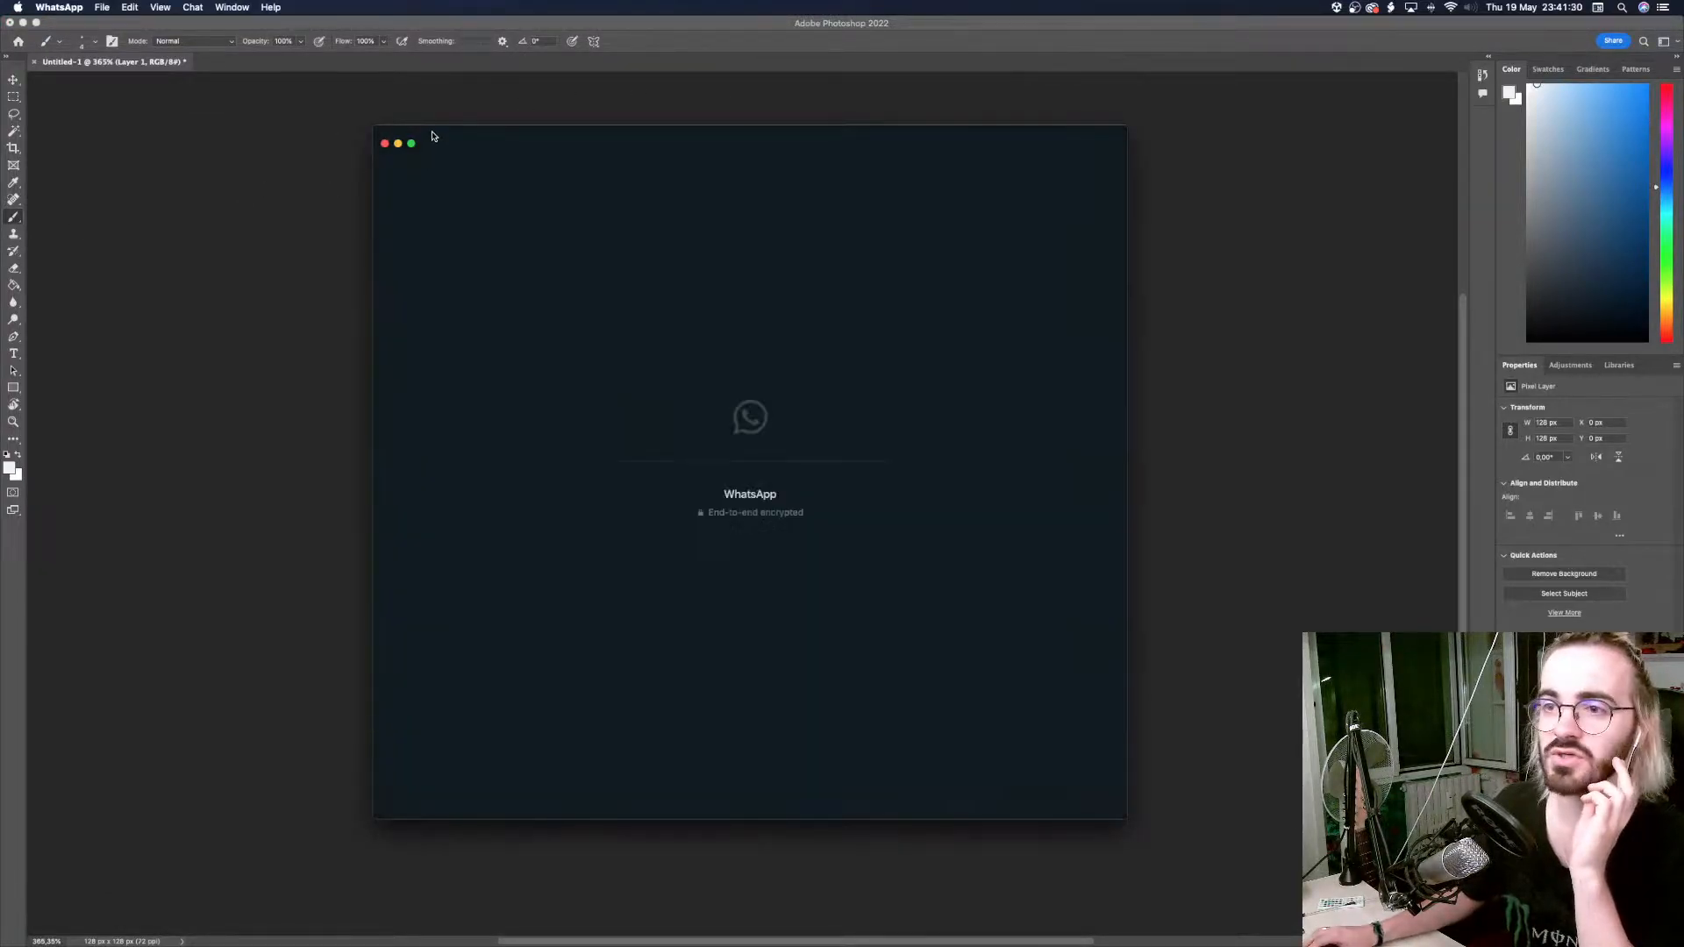
pyautogui.moveTo(432, 136); pyautogui.dragTo(0, 265)
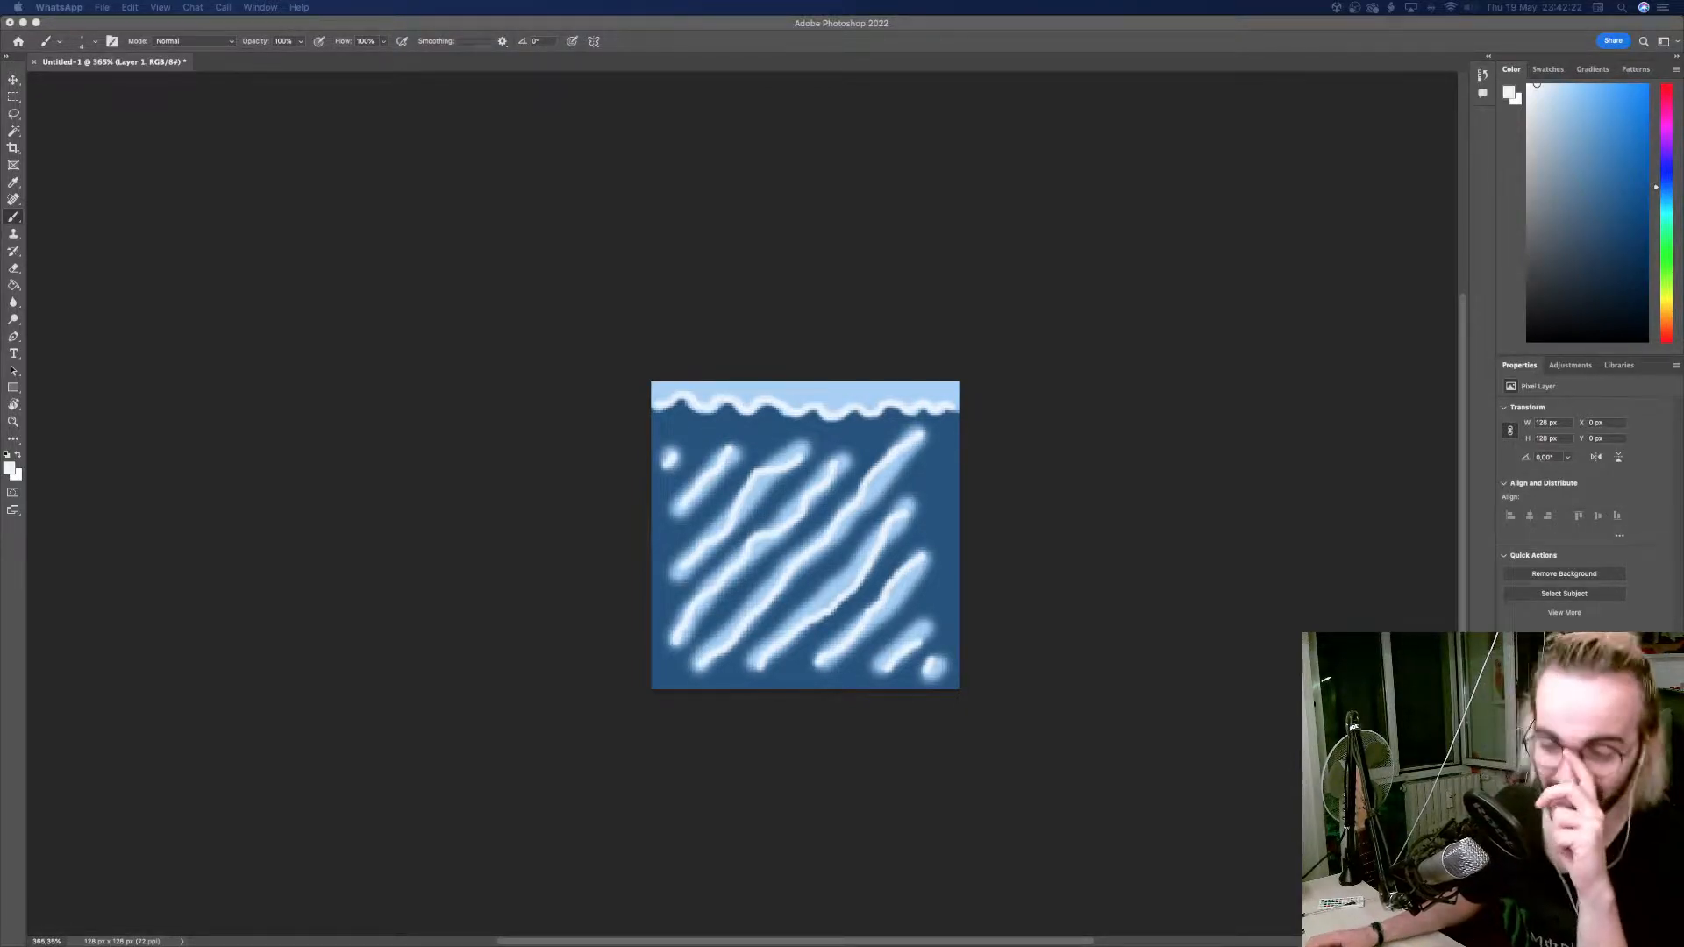
pyautogui.click(601, 240)
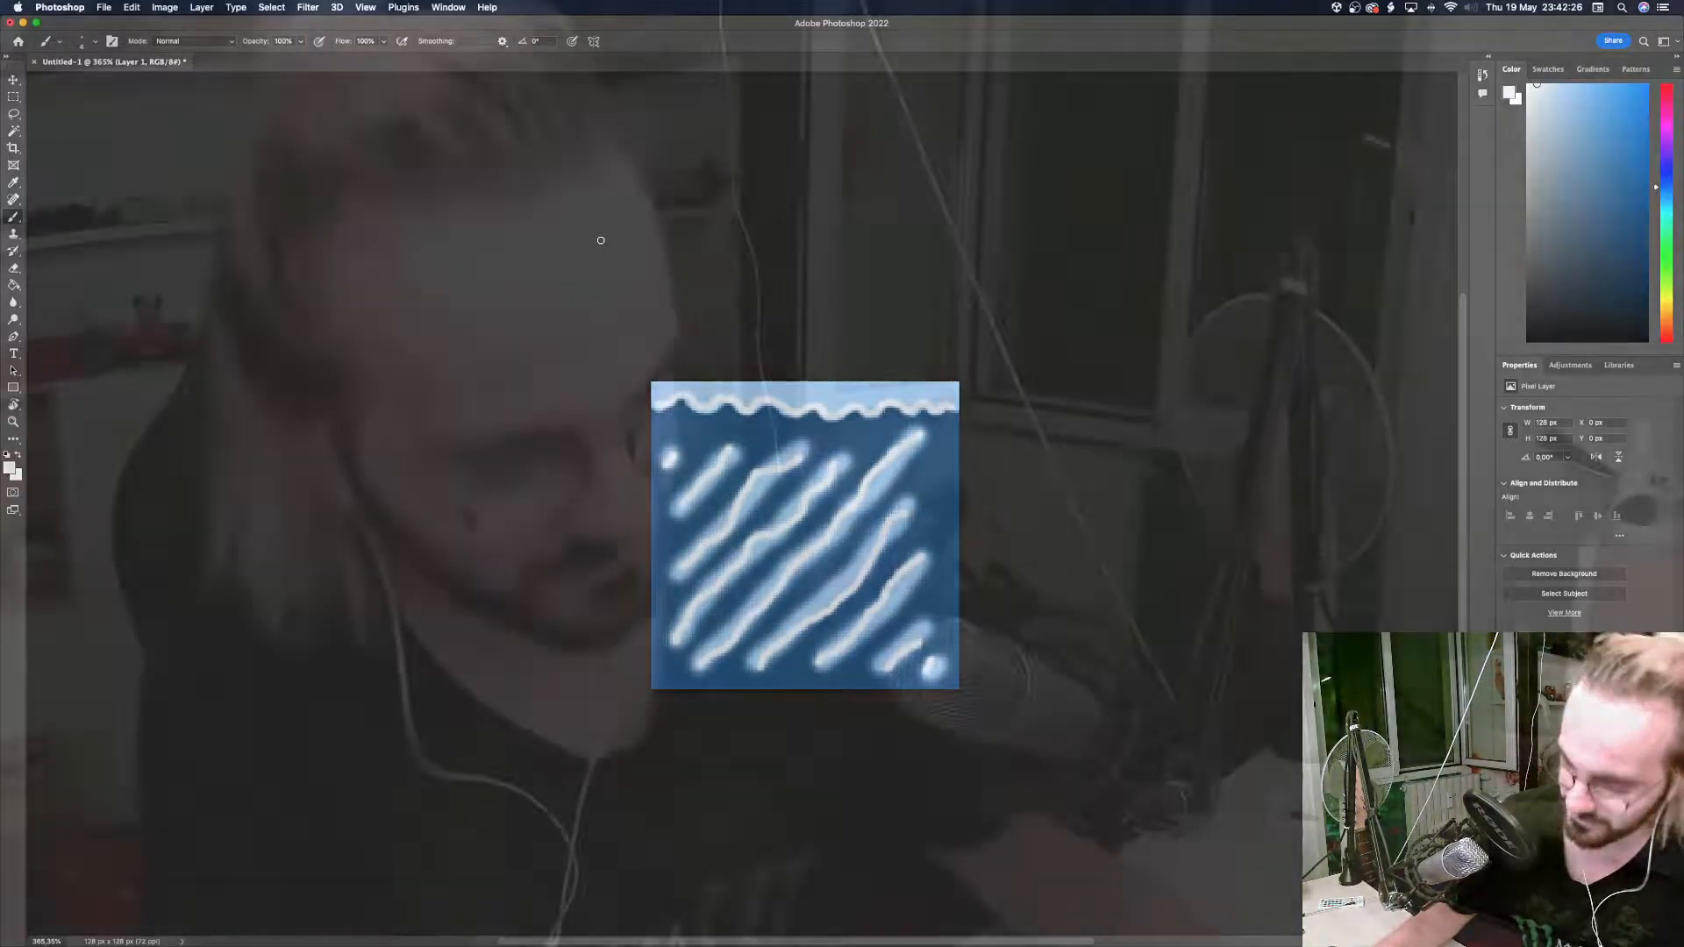
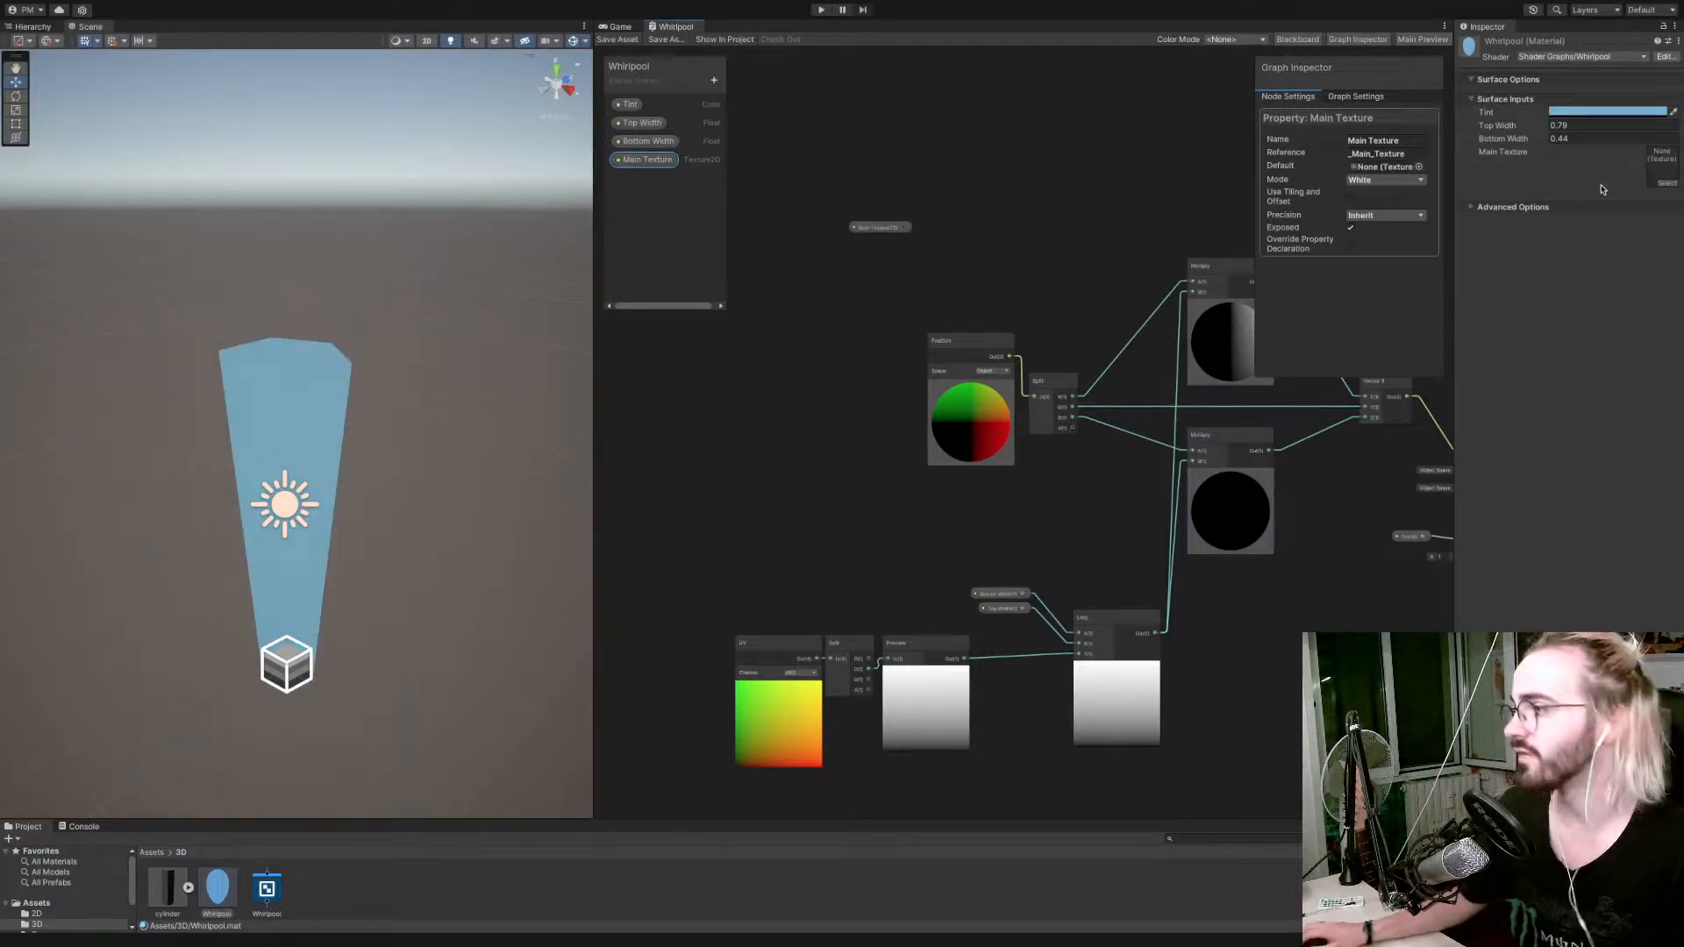
# Assign the whirlpool texture to the material's Main Texture slot.
pyautogui.click(1666, 183)
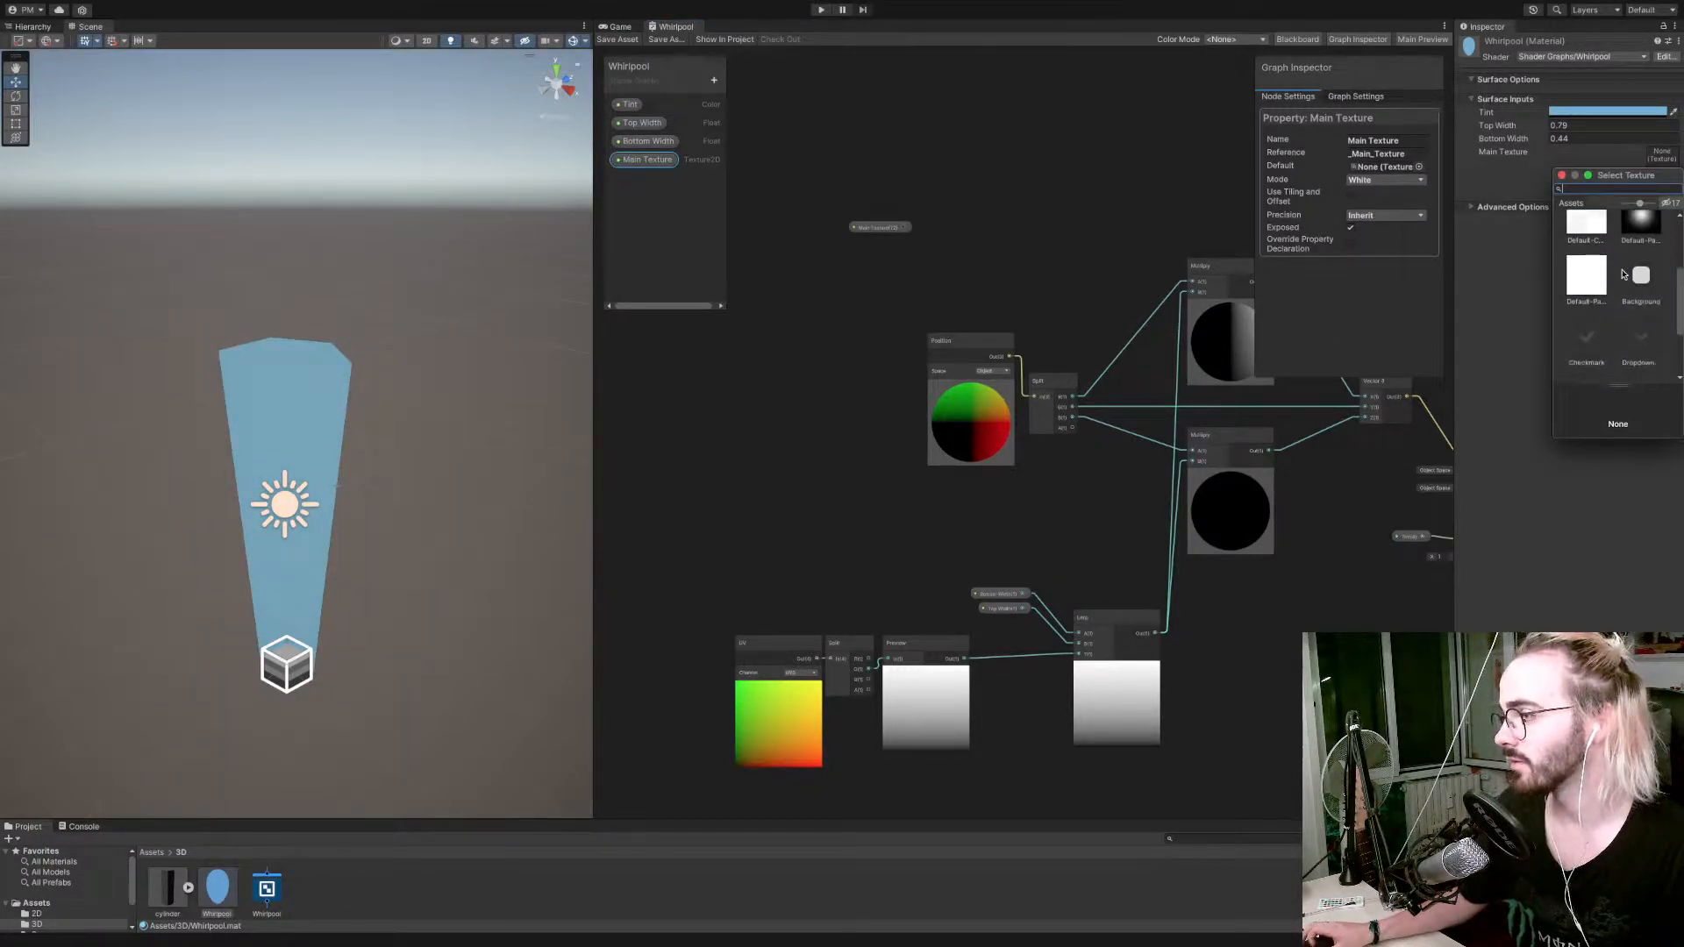
pyautogui.write('whir')
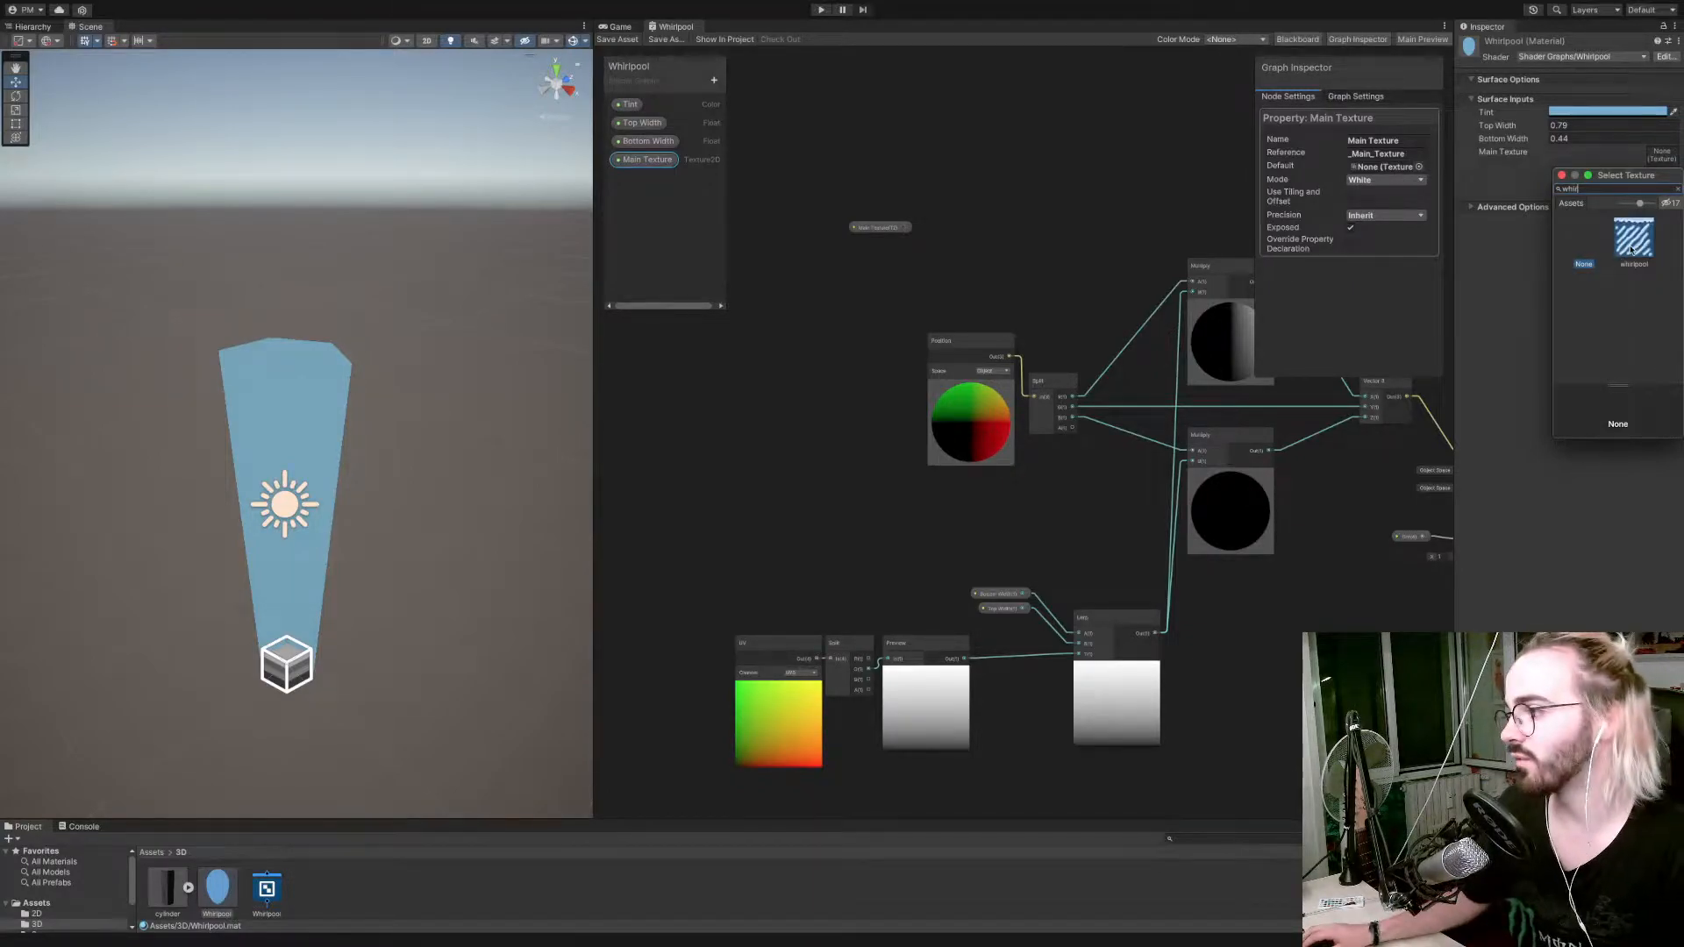
pyautogui.doubleClick(1630, 251)
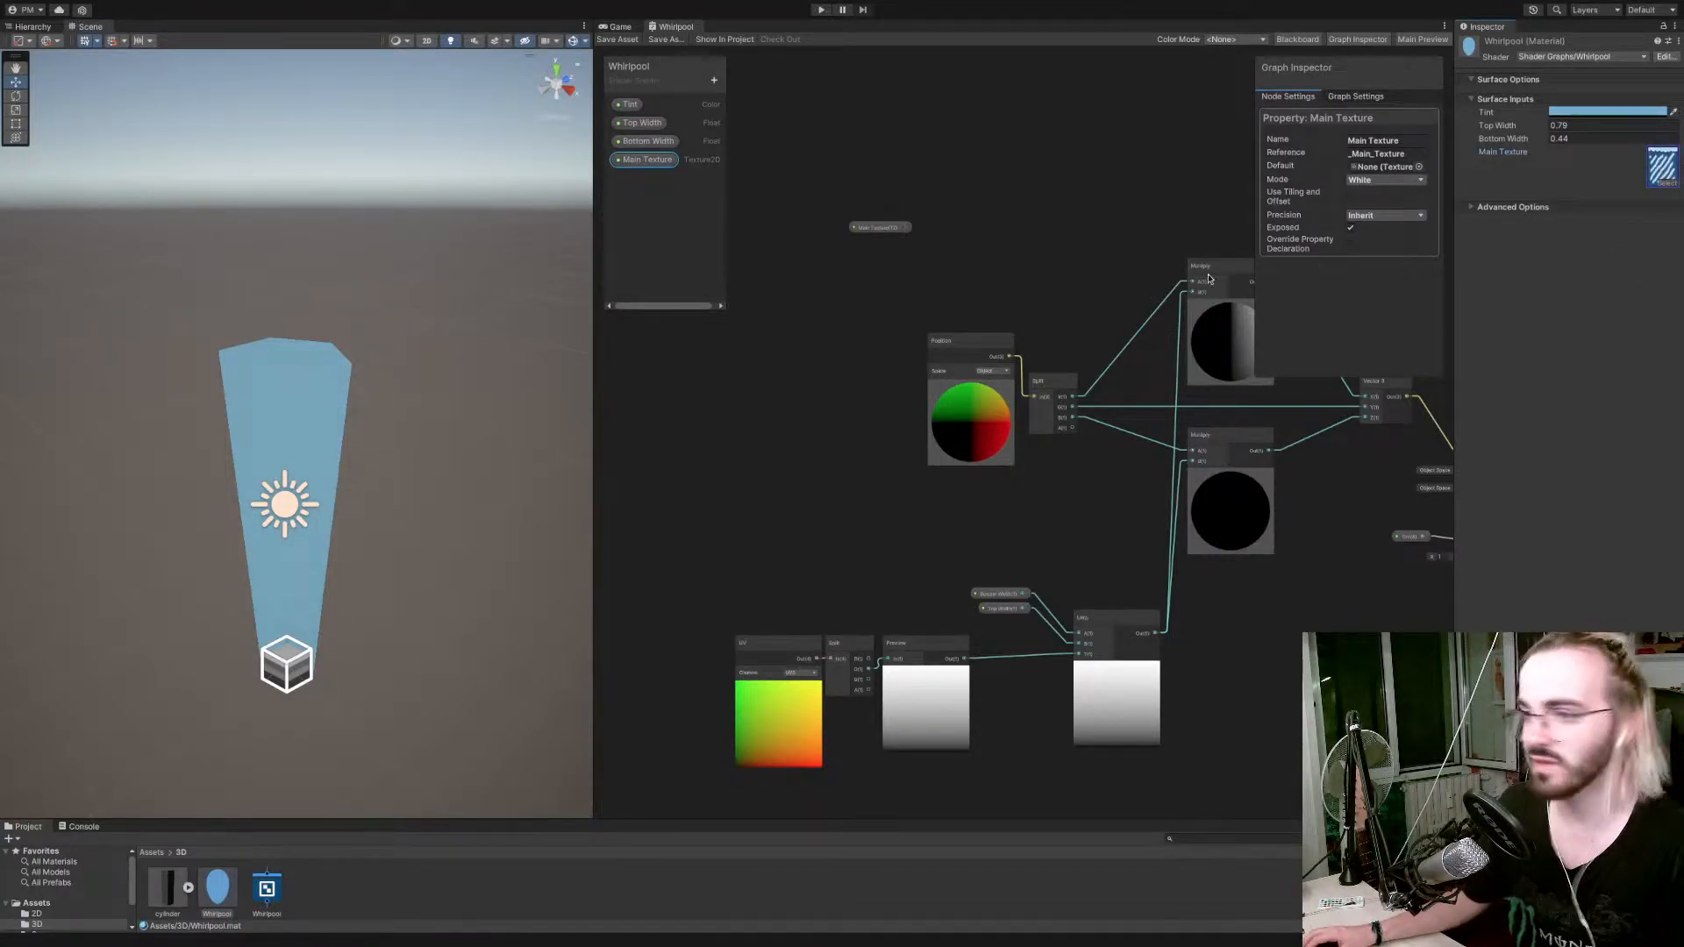
# Rearrange the Main Texture node, Fragment block and Tint node below the Vertex block to make room before the Base Color input.
pyautogui.moveTo(883, 247); pyautogui.dragTo(1124, 530)
pyautogui.scroll(-3, 866, 334)
pyautogui.scroll(-2, 866, 335)
pyautogui.scroll(5, 1149, 524)
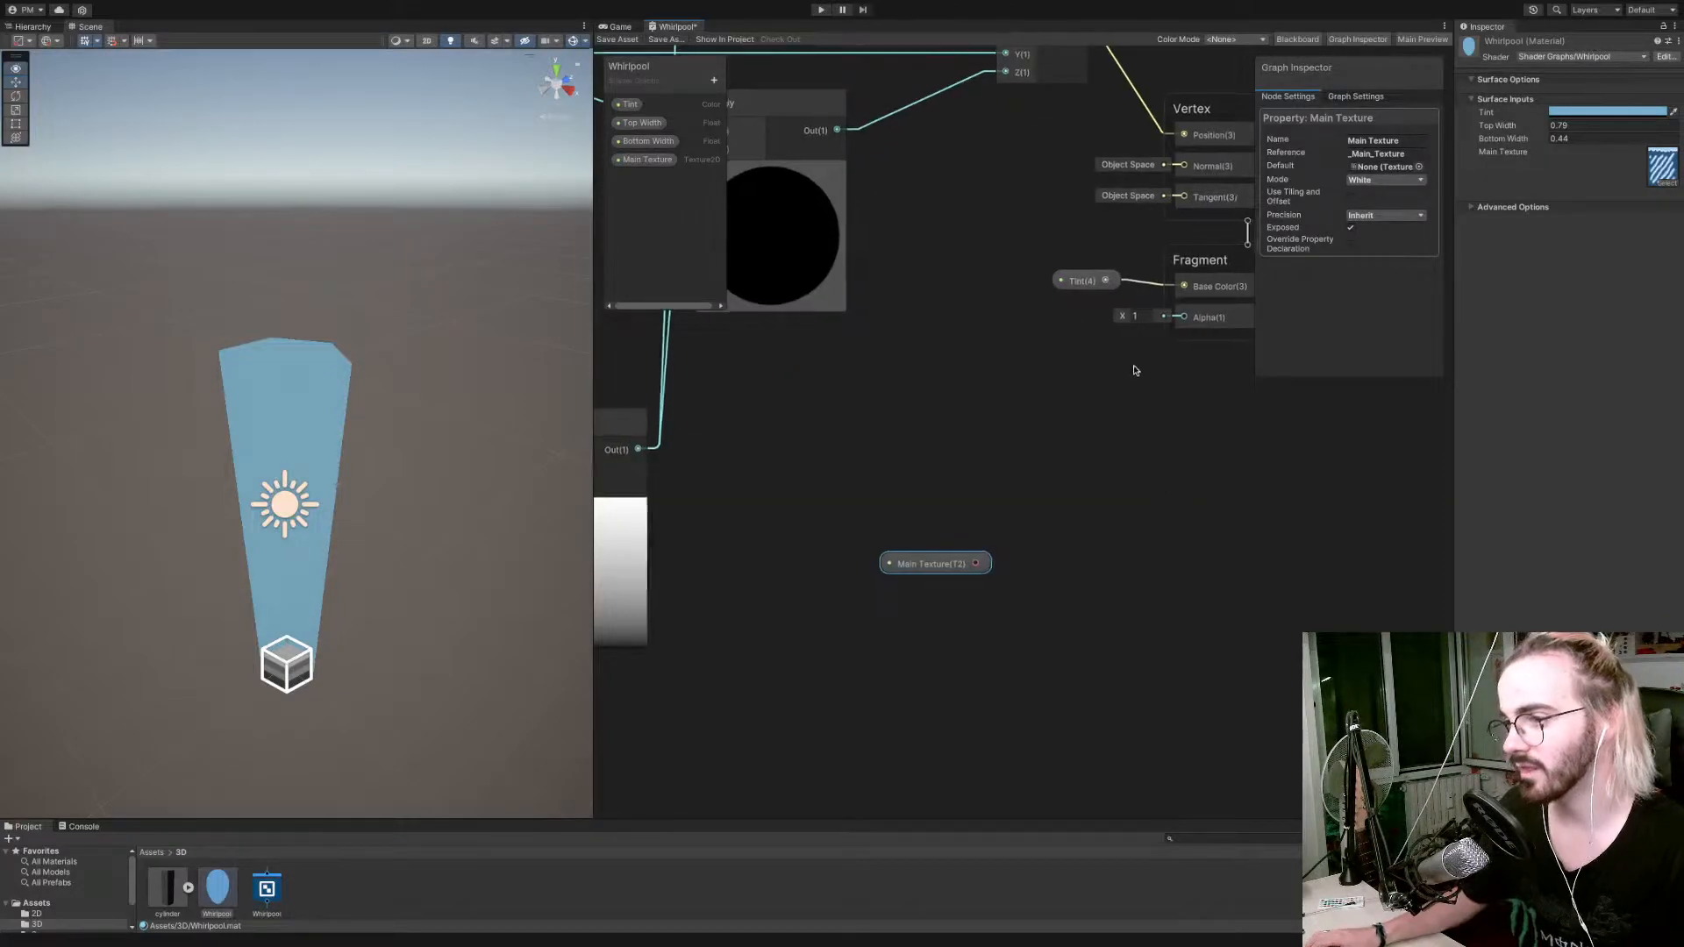
pyautogui.moveTo(1137, 366); pyautogui.dragTo(915, 356, button='middle')
pyautogui.moveTo(985, 254); pyautogui.dragTo(1176, 537)
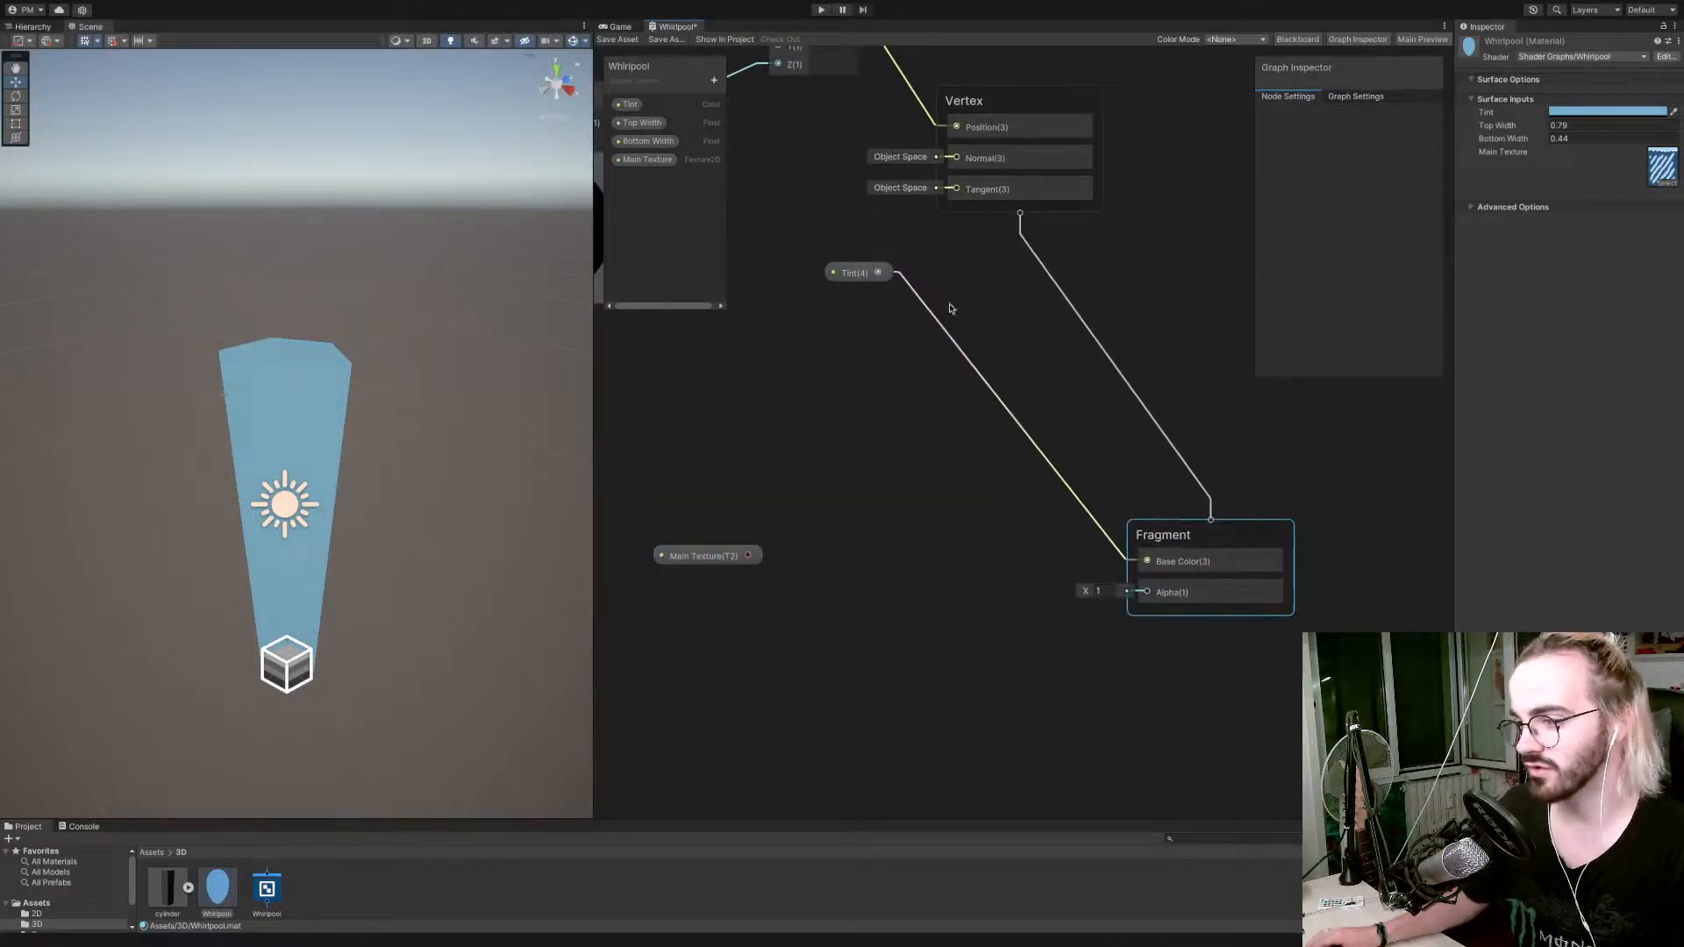
pyautogui.moveTo(849, 273); pyautogui.dragTo(928, 455)
pyautogui.scroll(-6, 758, 506)
pyautogui.scroll(5, 753, 508)
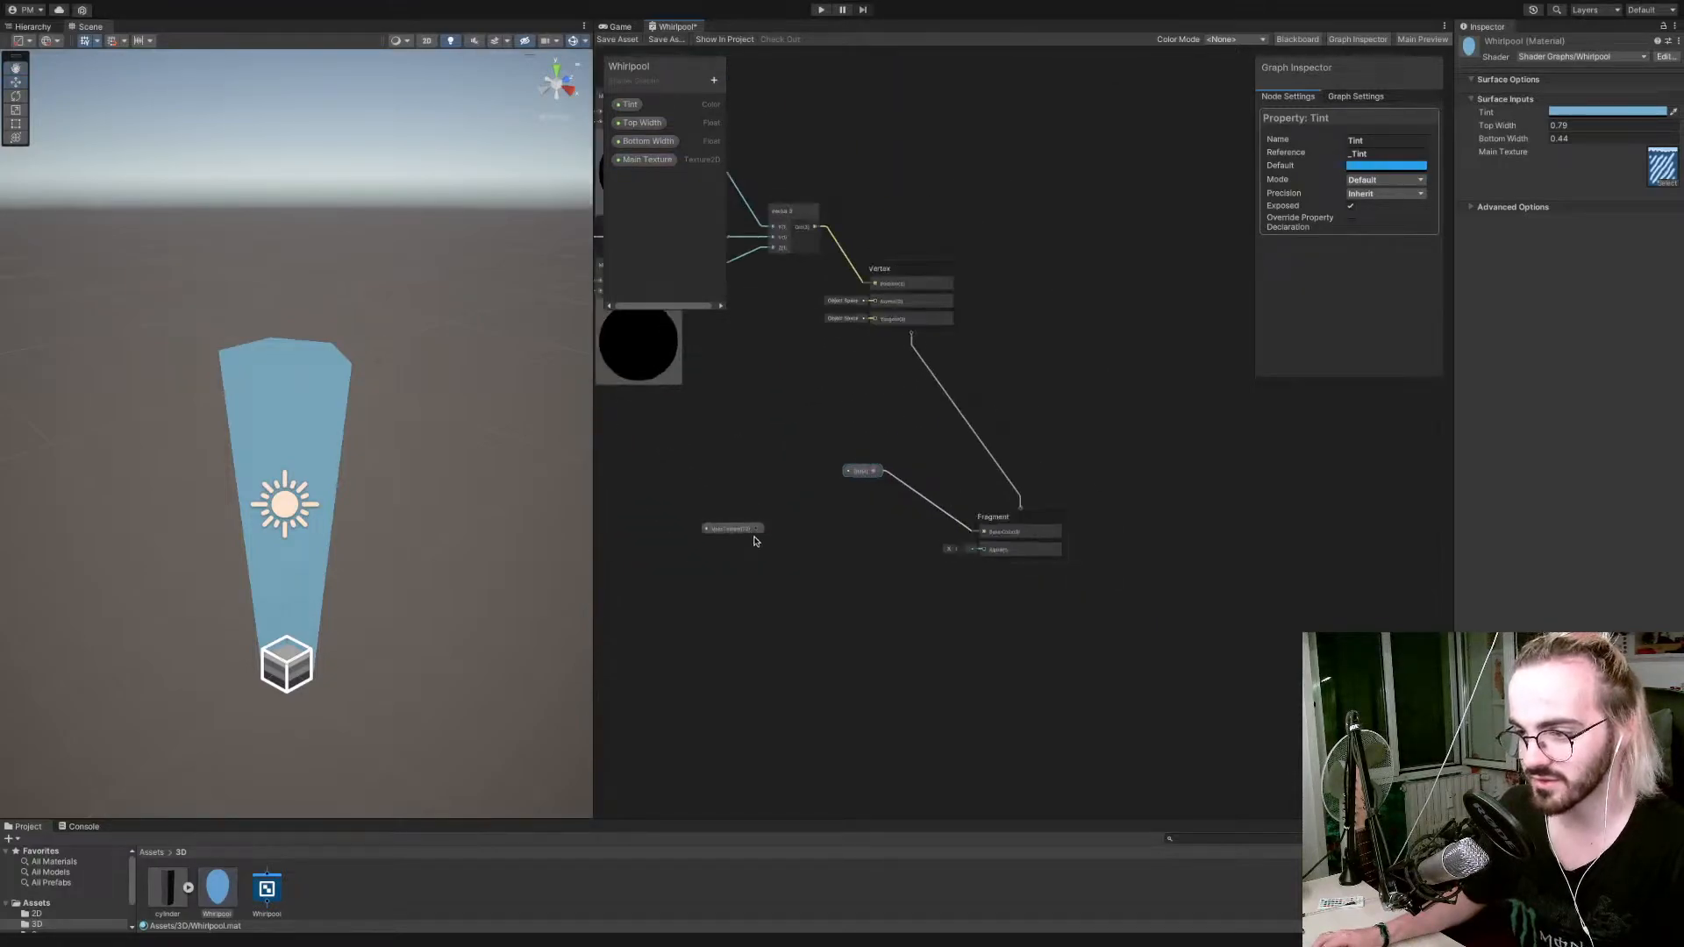
# Add a Sample Texture 2D node fed by Main Texture, connect its RGBA output to Base Color, and save the shader.
pyautogui.press('space')
pyautogui.write('samp')
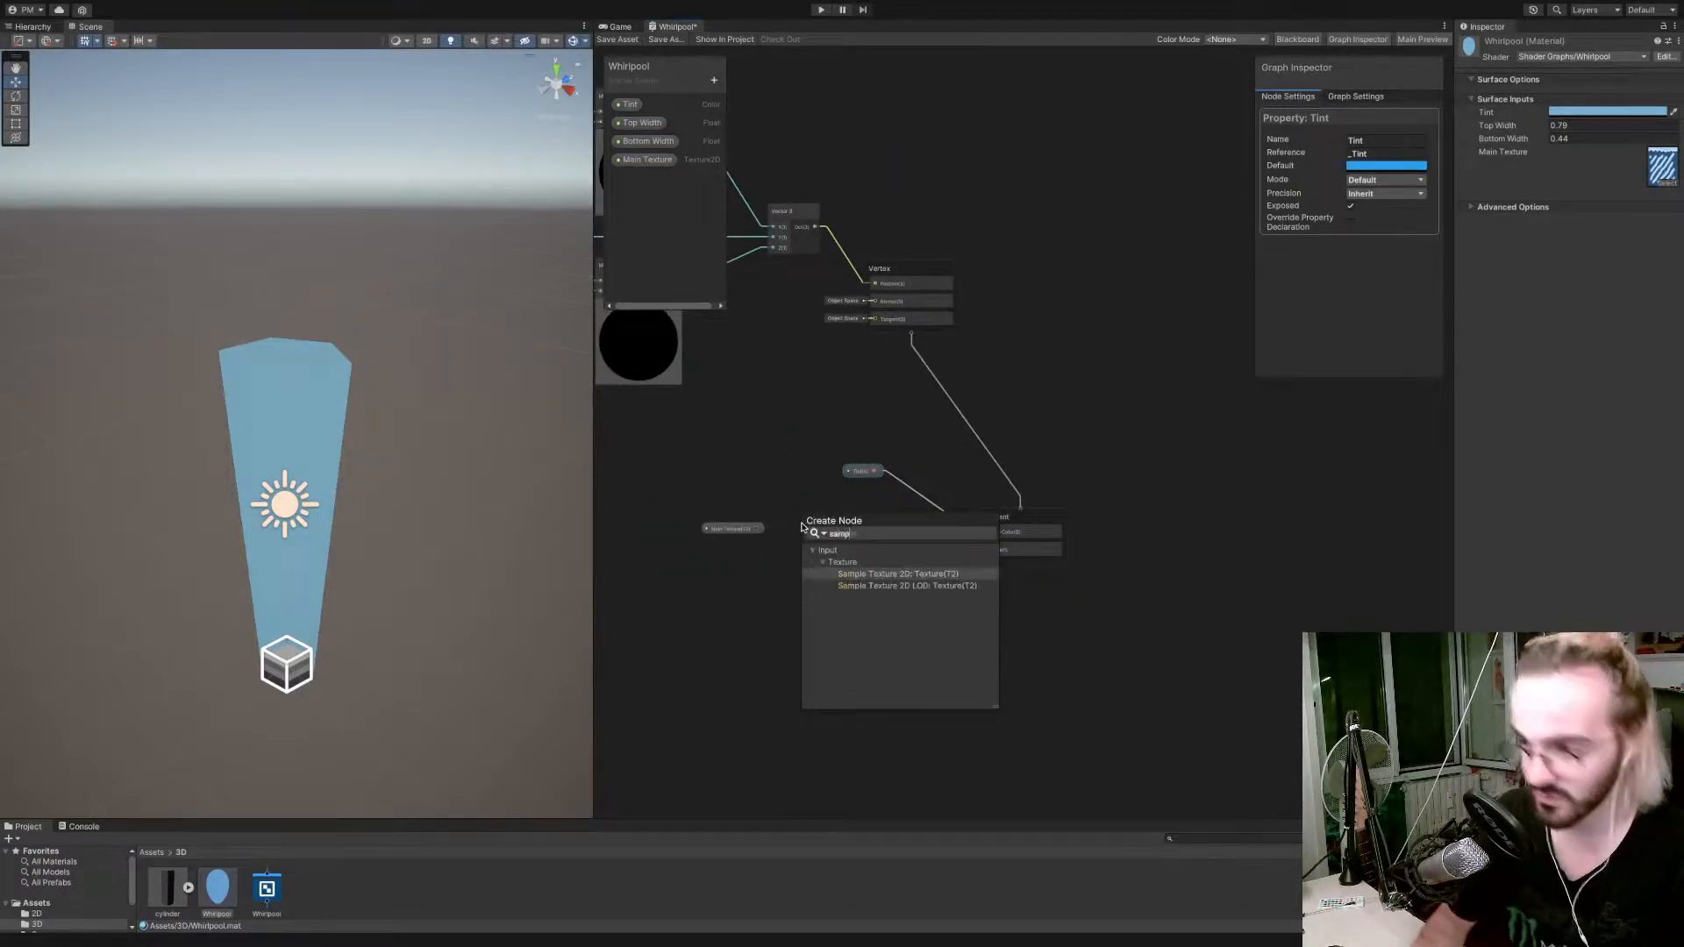
pyautogui.write('le')
pyautogui.press('Return')
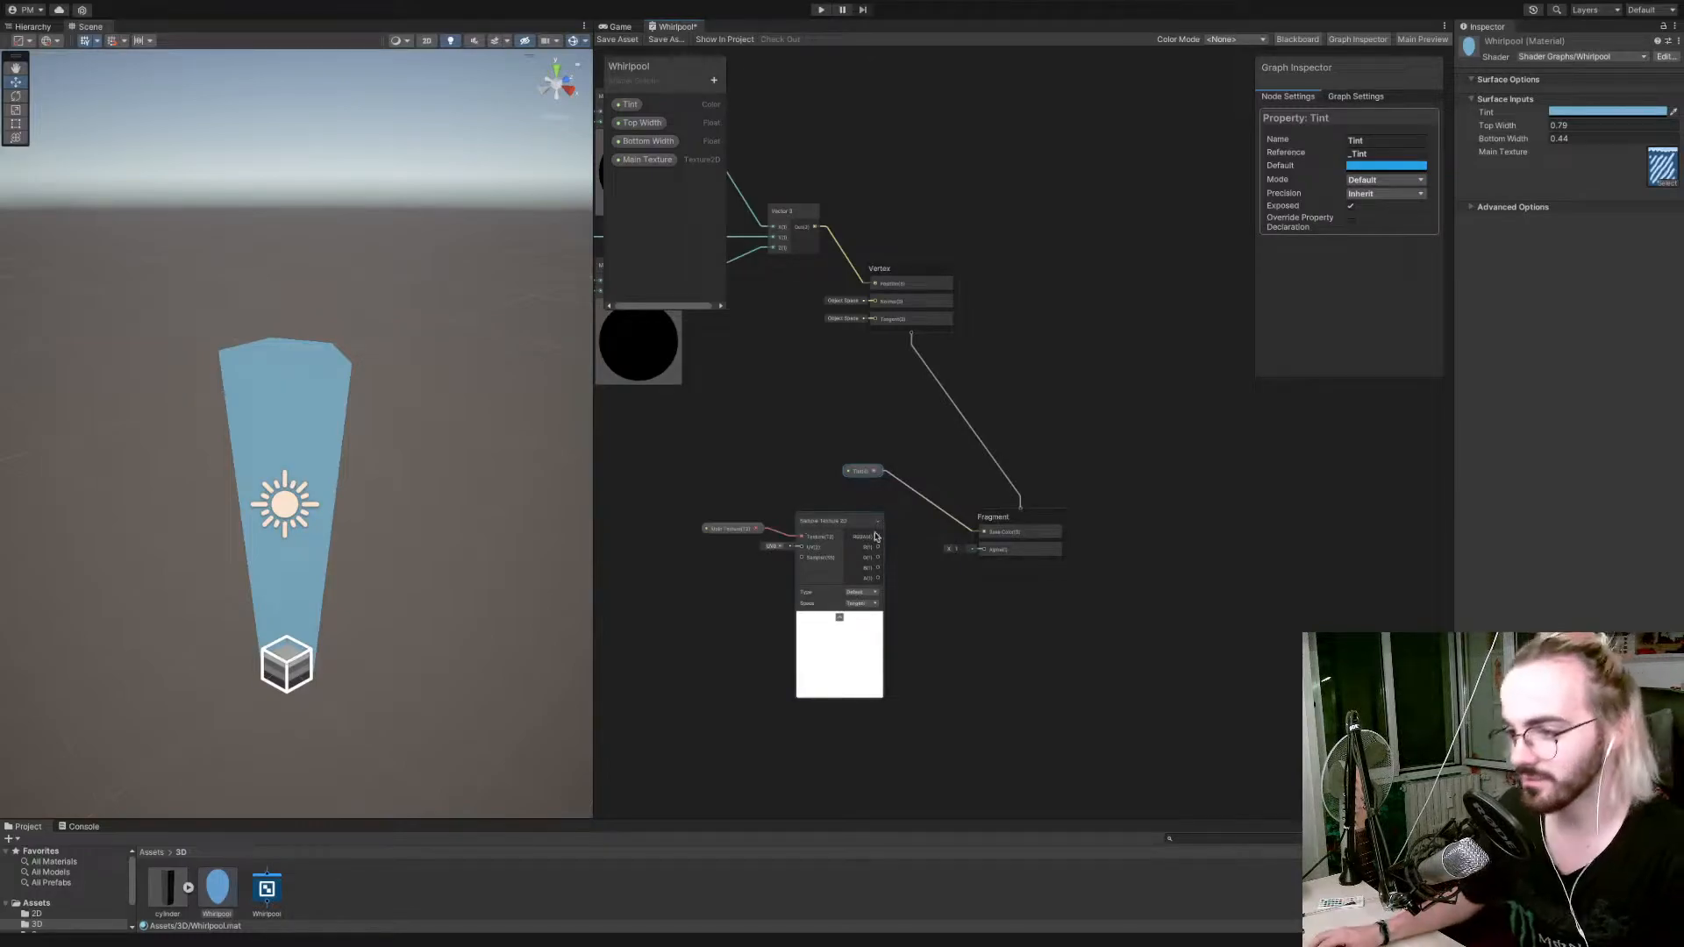
pyautogui.moveTo(877, 536); pyautogui.dragTo(984, 533)
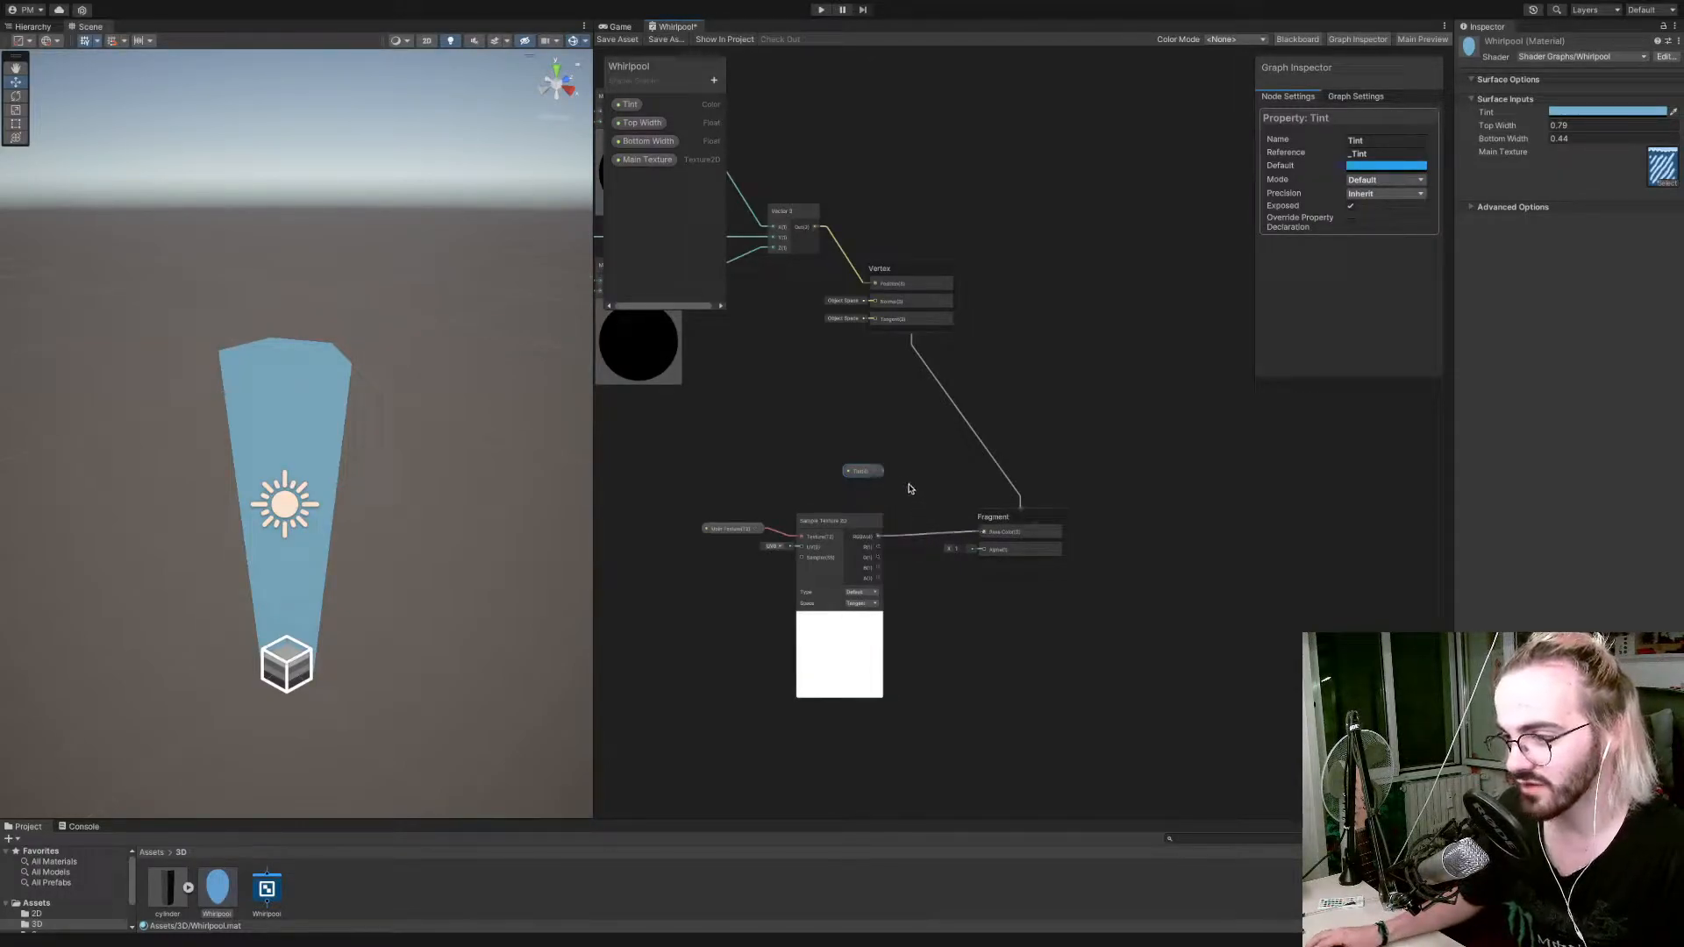
pyautogui.click(635, 40)
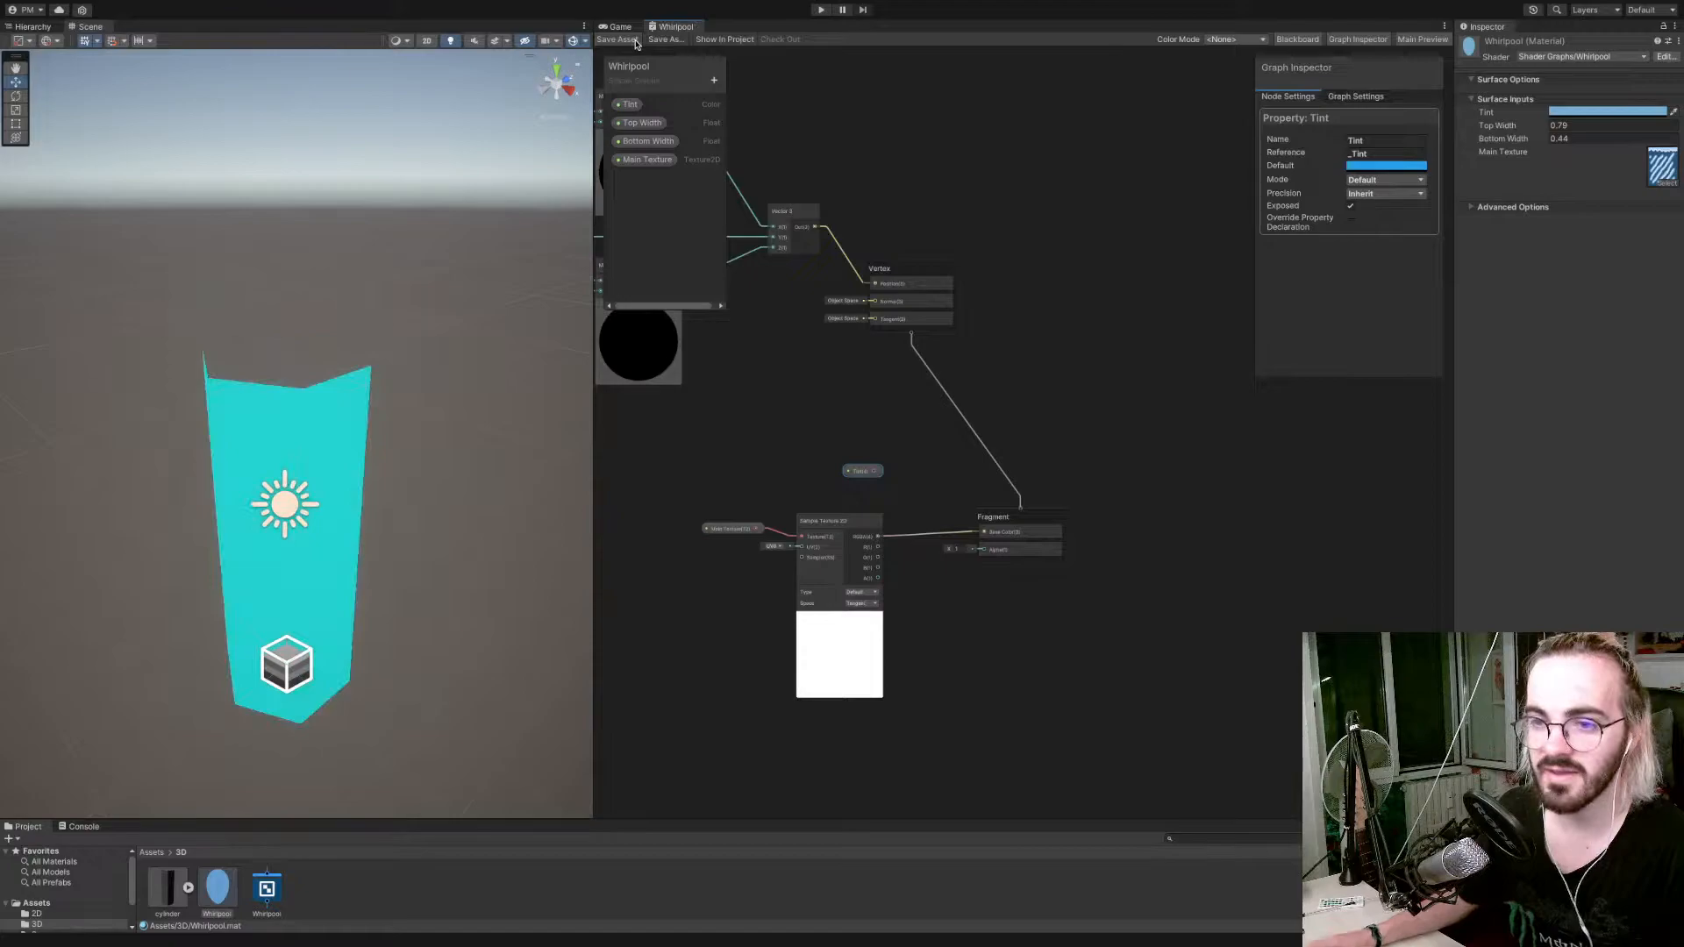
# Examine the textured whirlpool mesh in the scene from several angles and distances.
pyautogui.press('a')
pyautogui.moveTo(442, 380); pyautogui.dragTo(533, 440, button='right')
pyautogui.press('w')
pyautogui.press('a')
pyautogui.press('s')
pyautogui.press('d')
pyautogui.press('w')
pyautogui.press('d')
pyautogui.press('s')
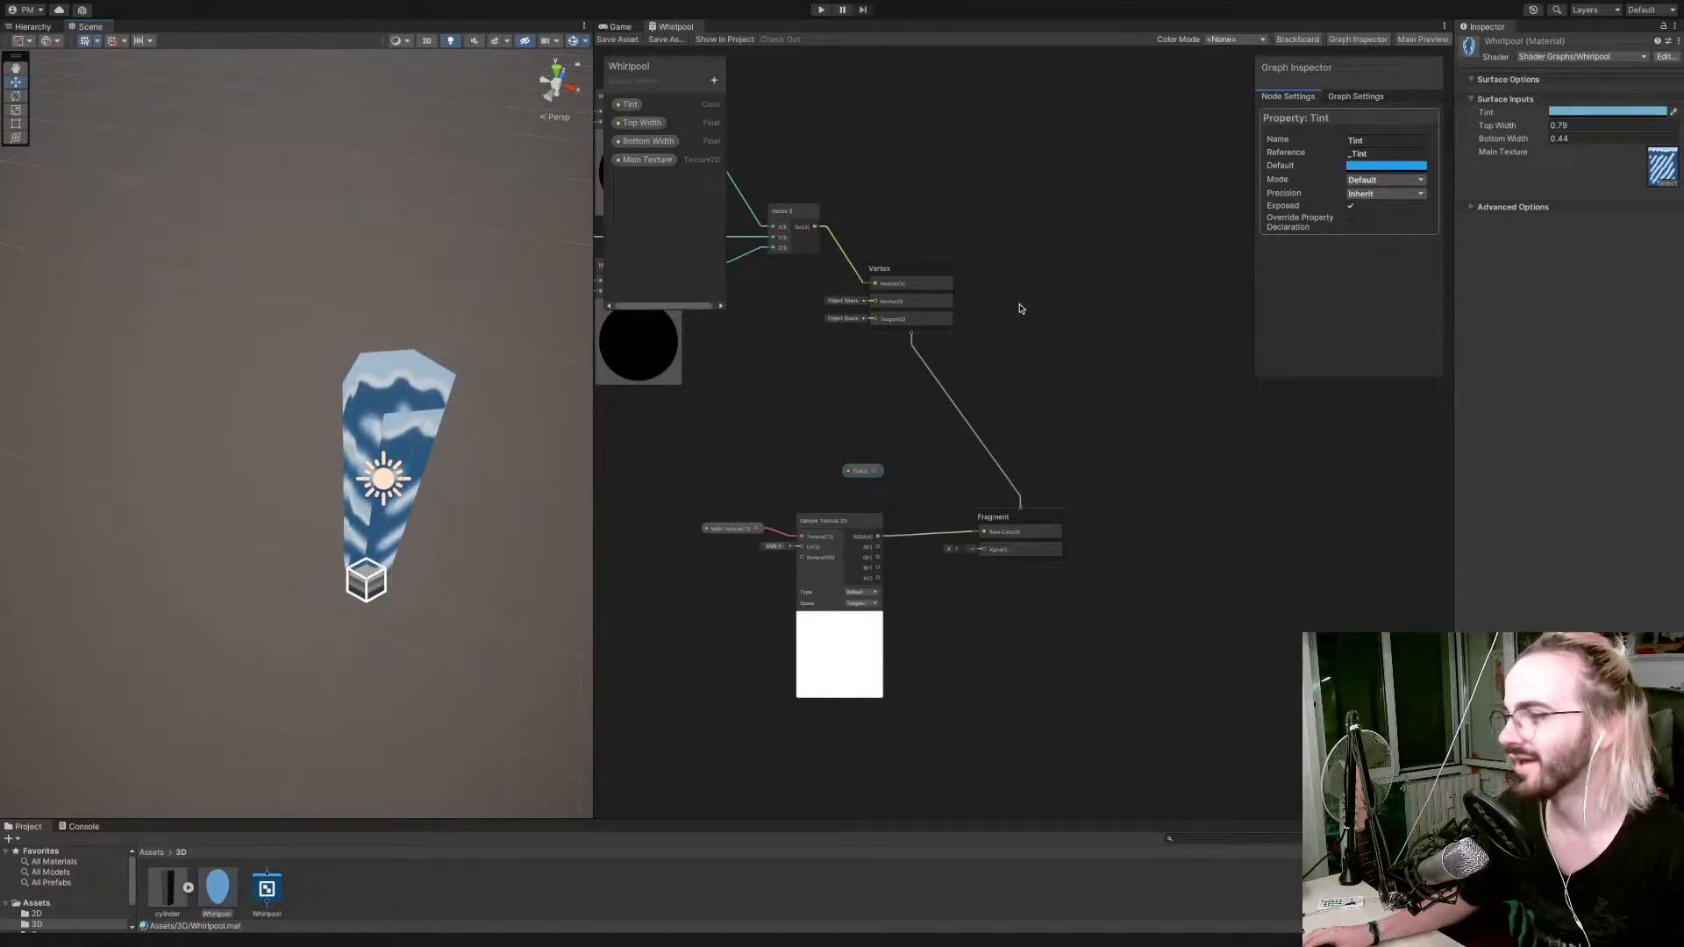
# Try the Equal depth test in the graph settings and save the shader.
pyautogui.click(1022, 512)
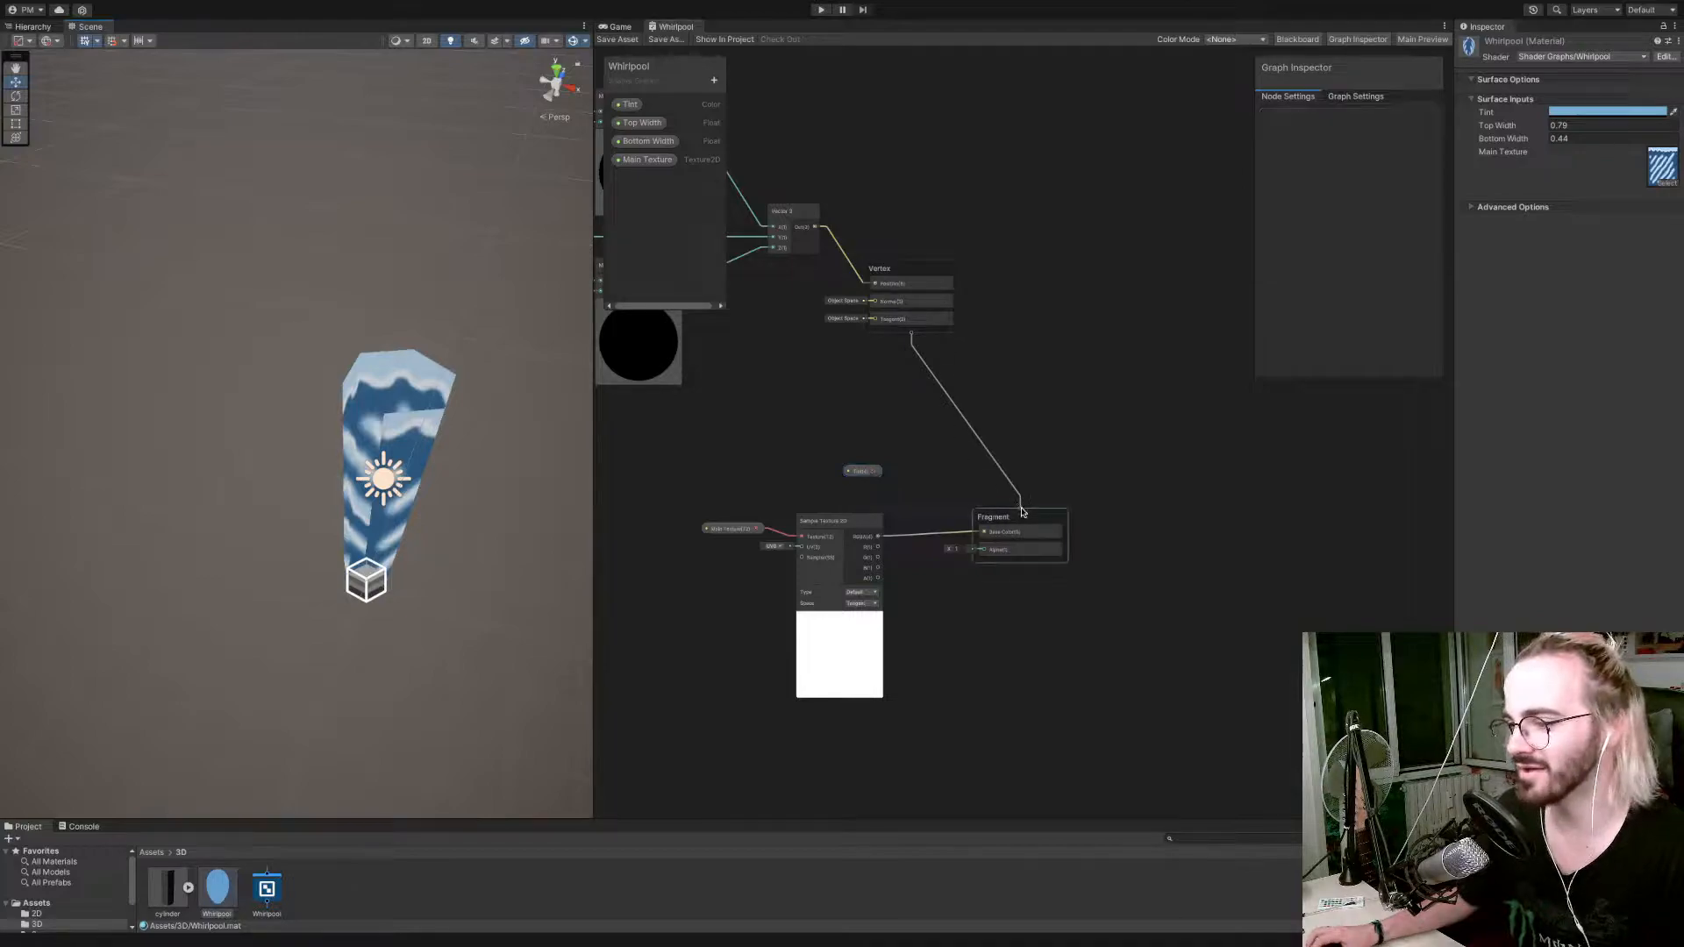
pyautogui.click(1355, 98)
pyautogui.click(1374, 295)
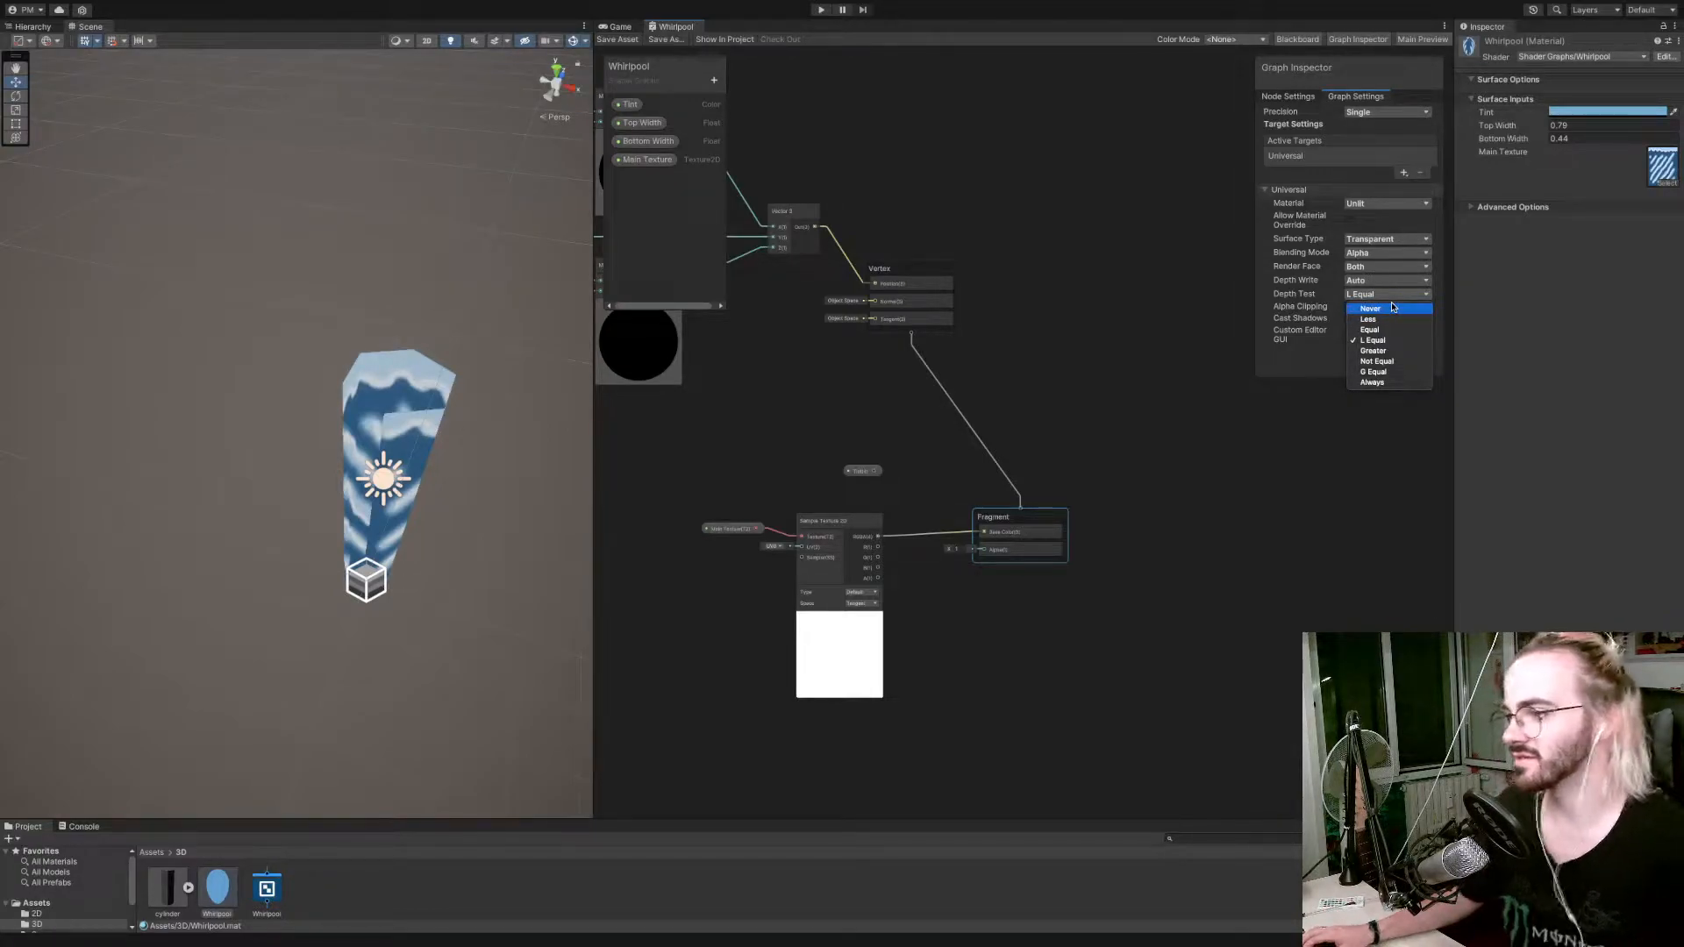
pyautogui.click(1388, 258)
pyautogui.click(1387, 254)
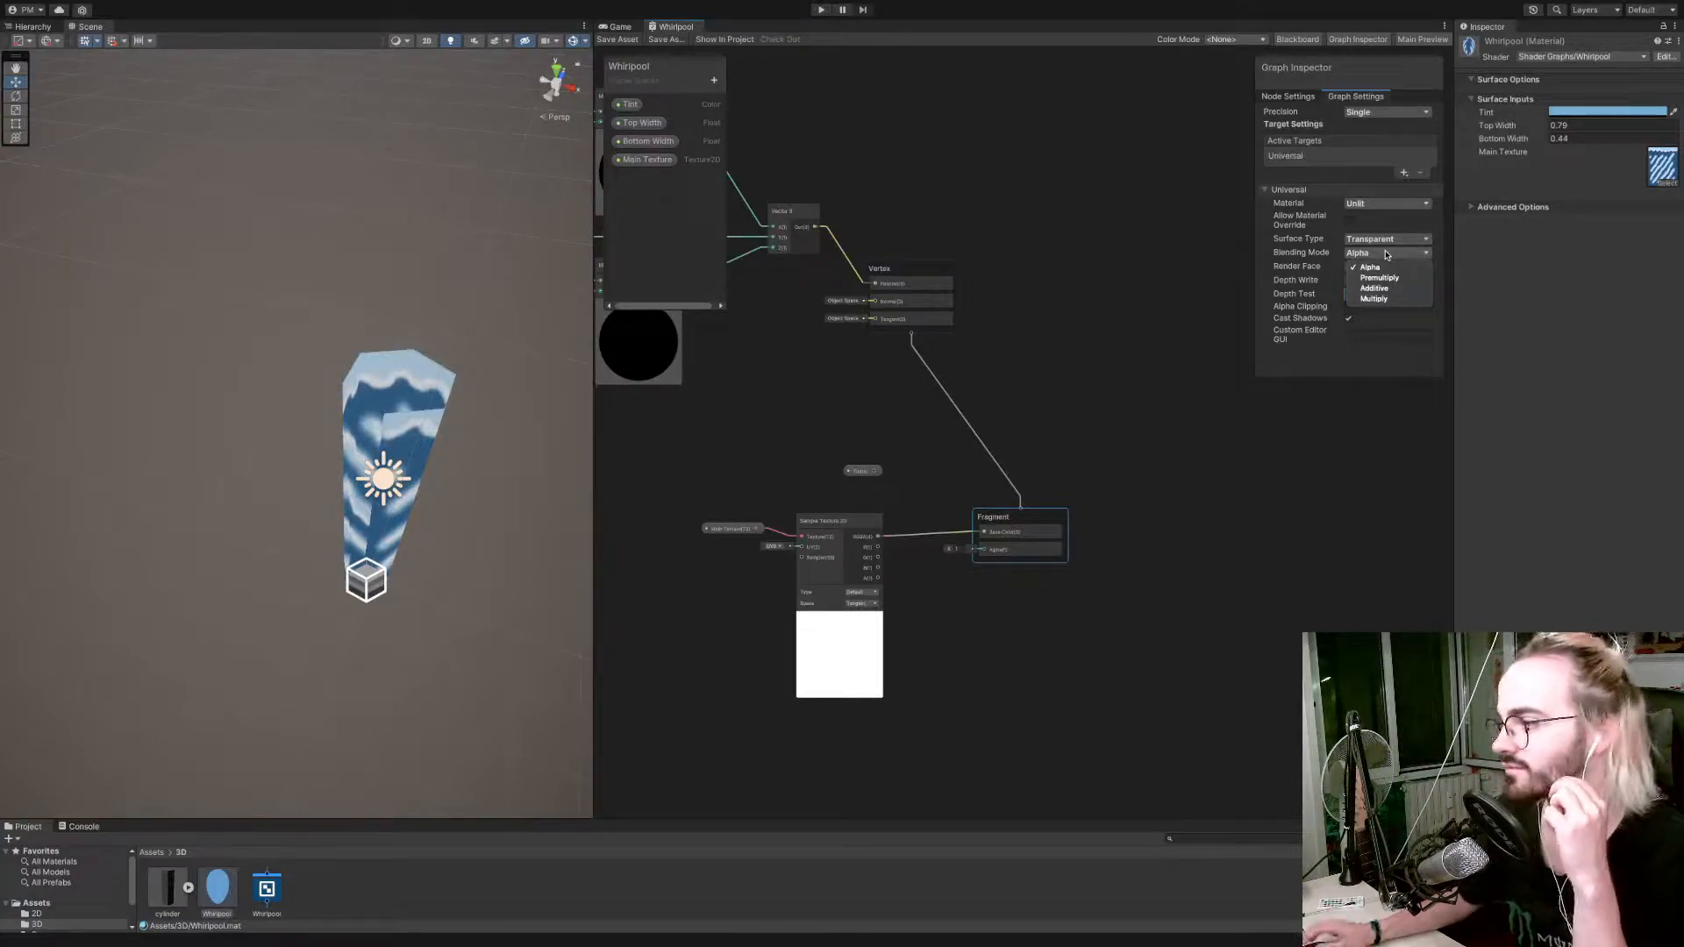
pyautogui.click(1387, 254)
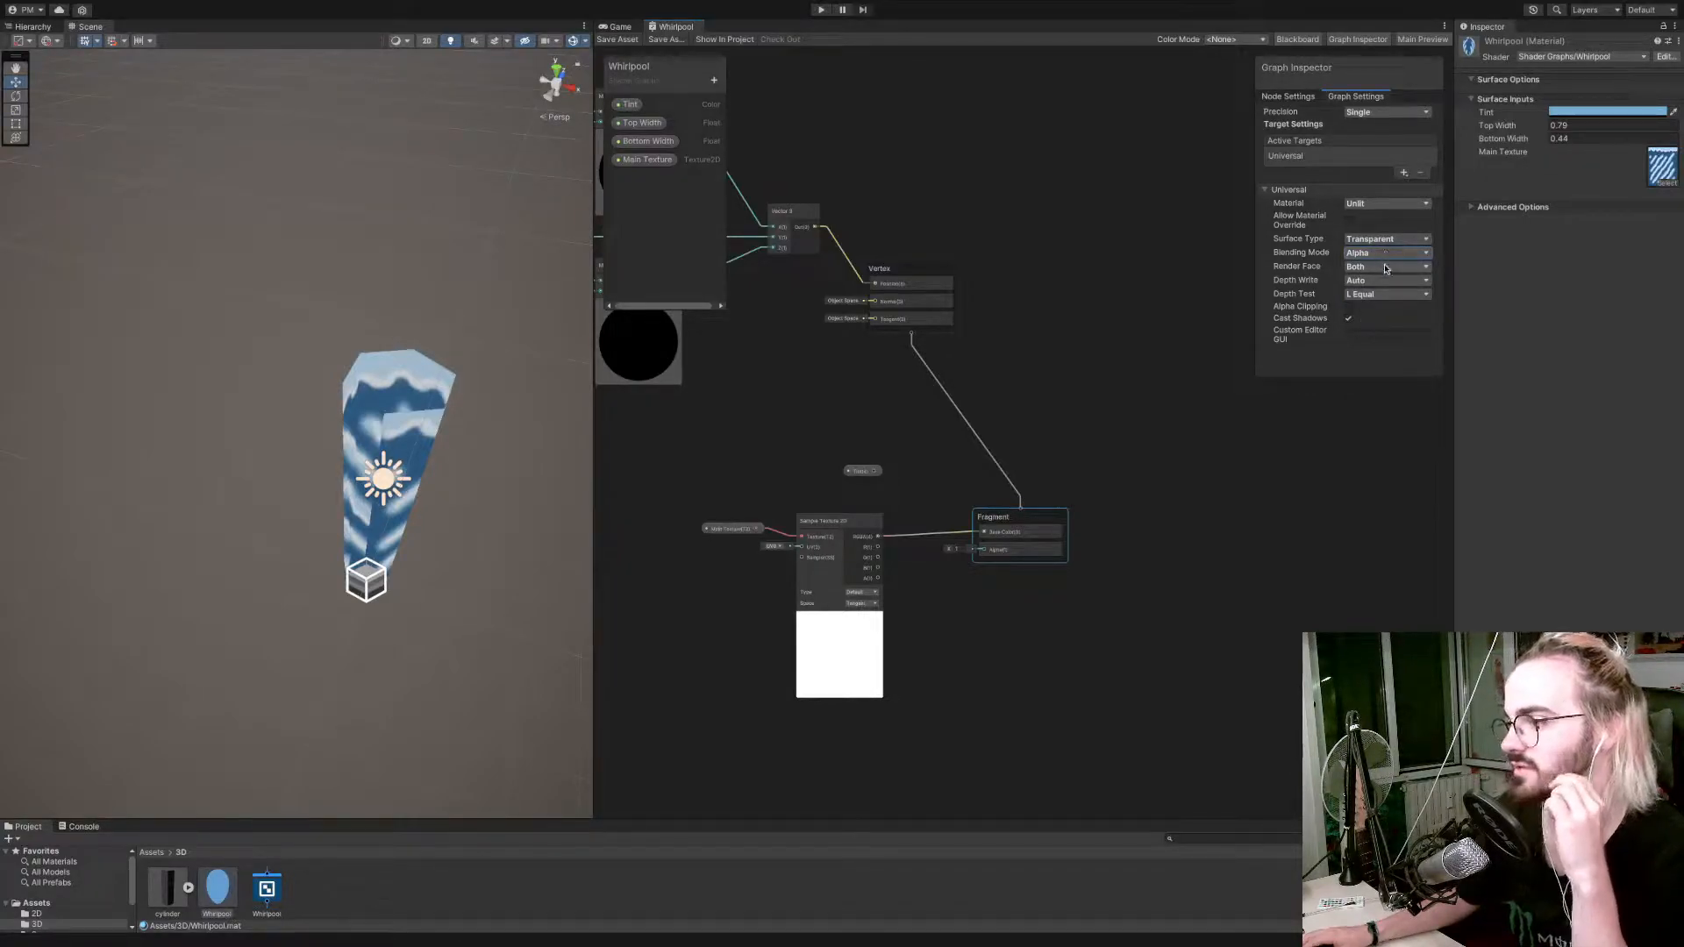
pyautogui.click(1377, 296)
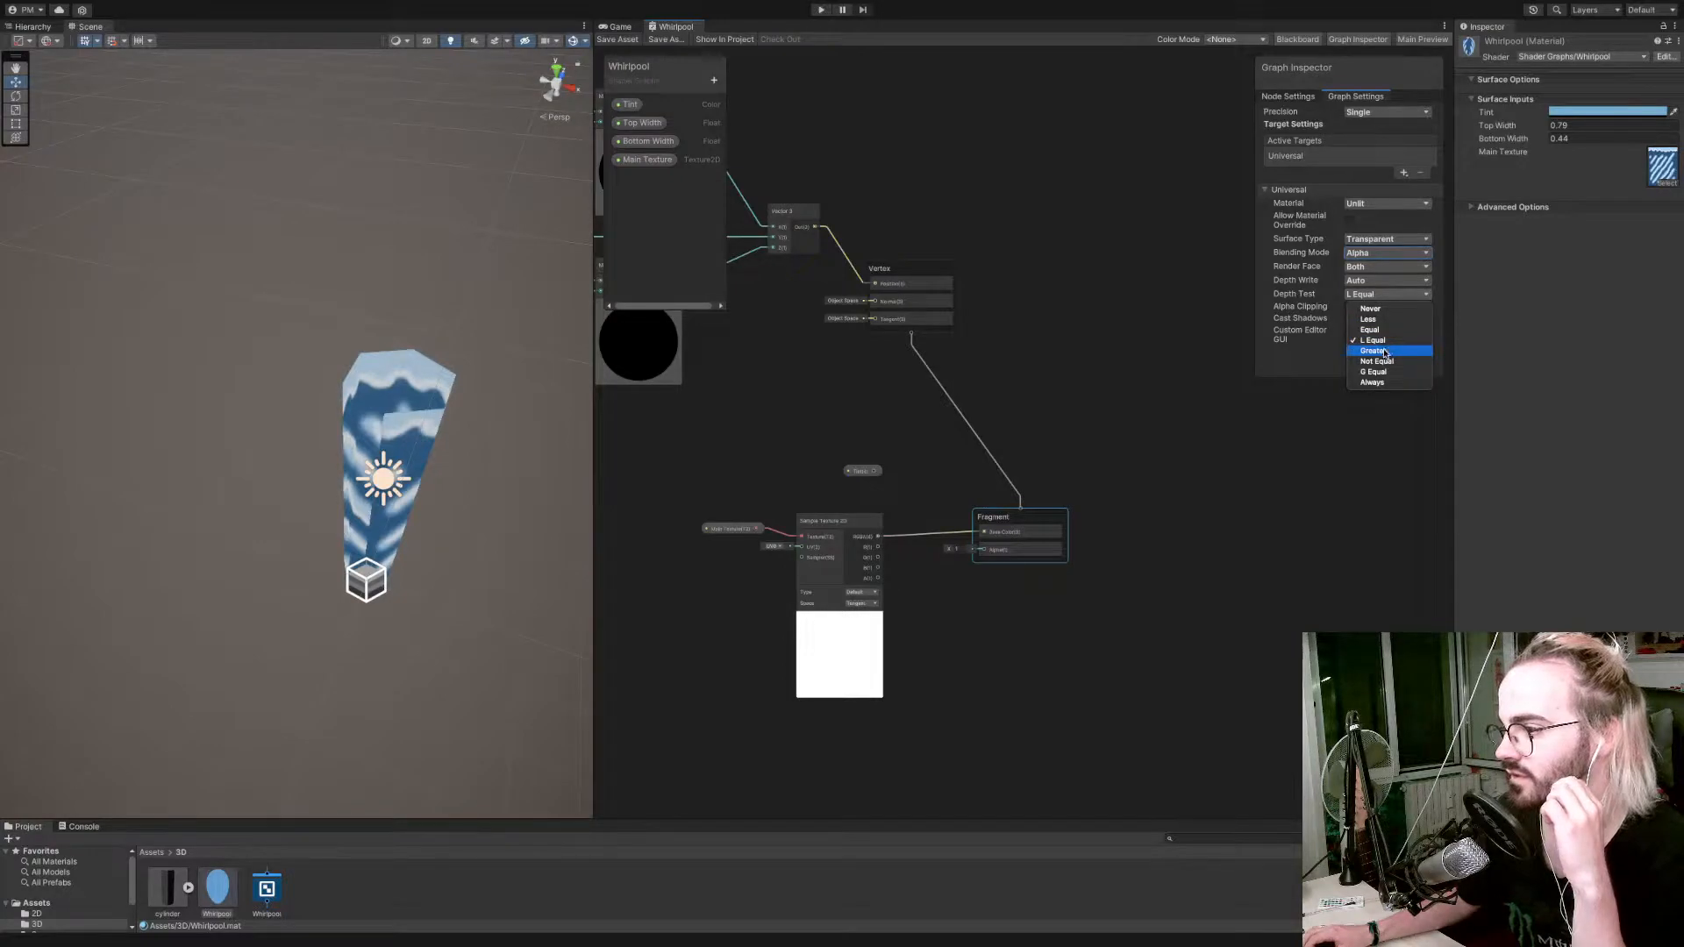
pyautogui.click(1377, 330)
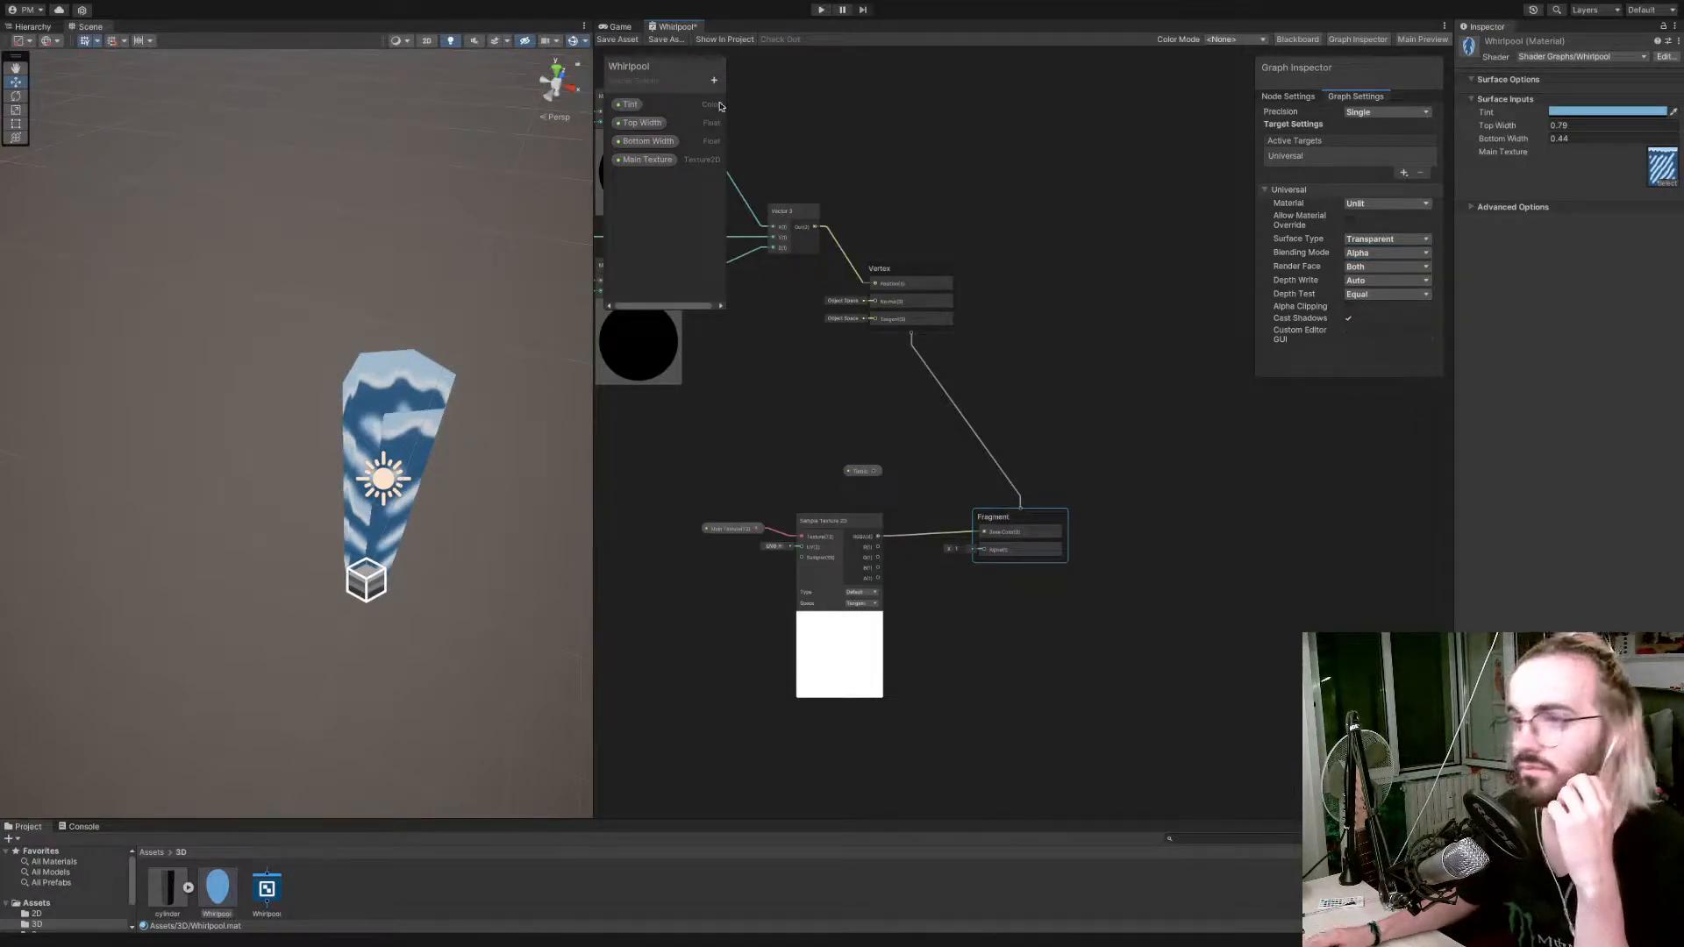
pyautogui.click(599, 40)
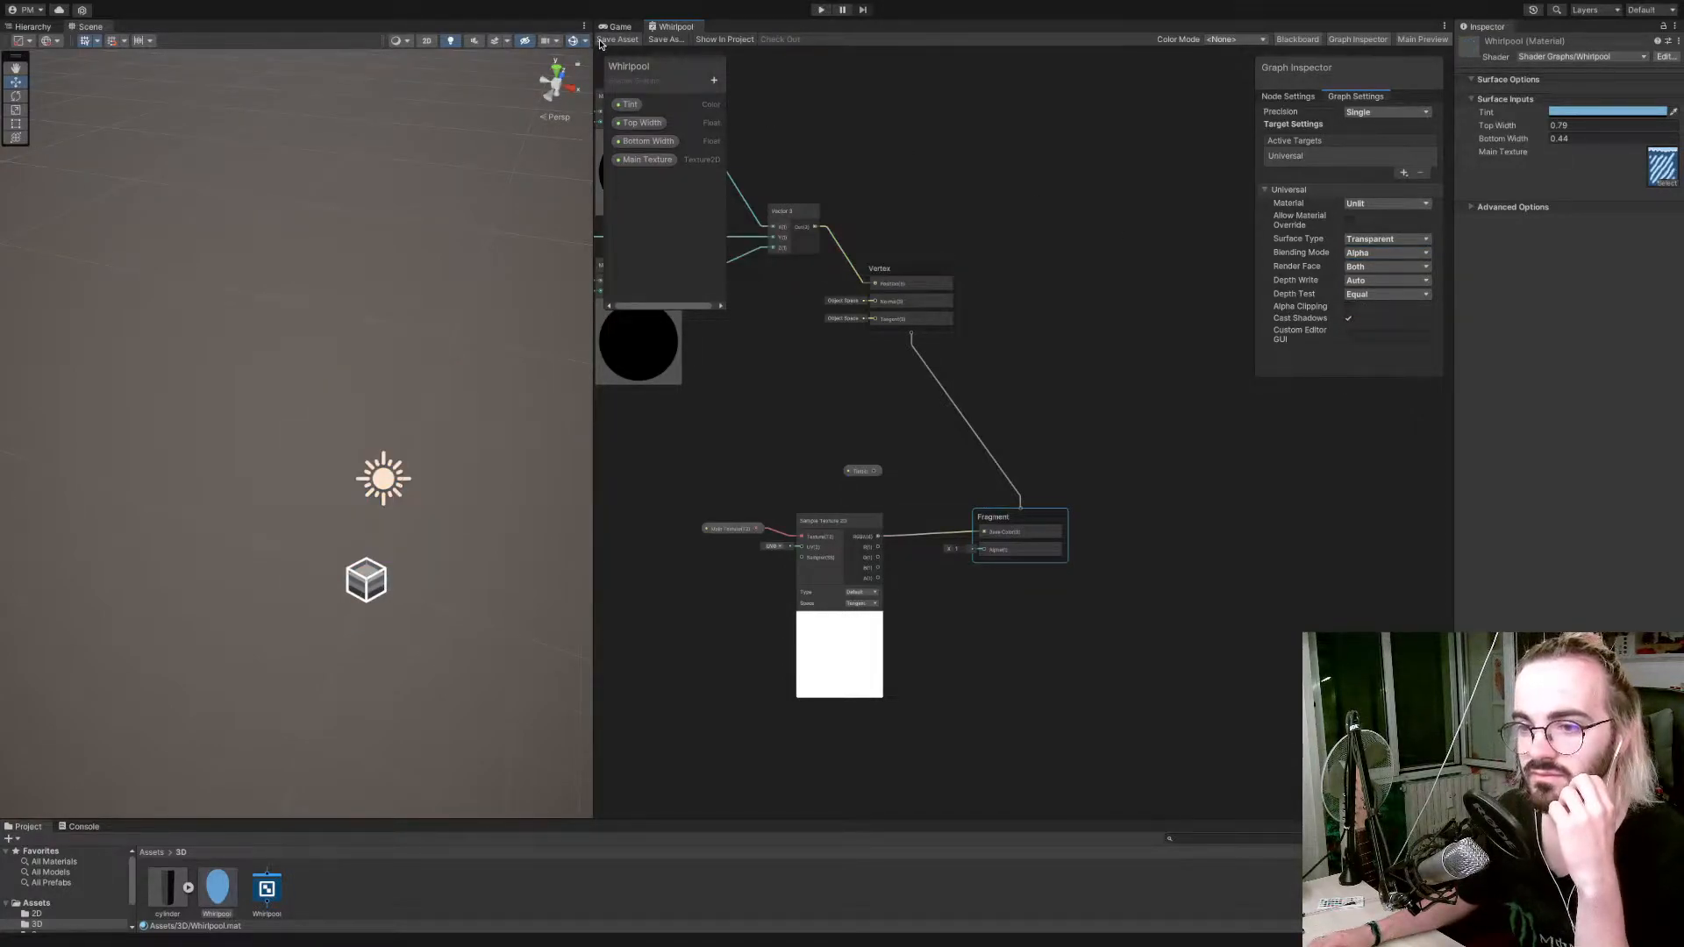
# Try the Less and then the Greater depth test, saving the shader after each change.
pyautogui.click(1395, 295)
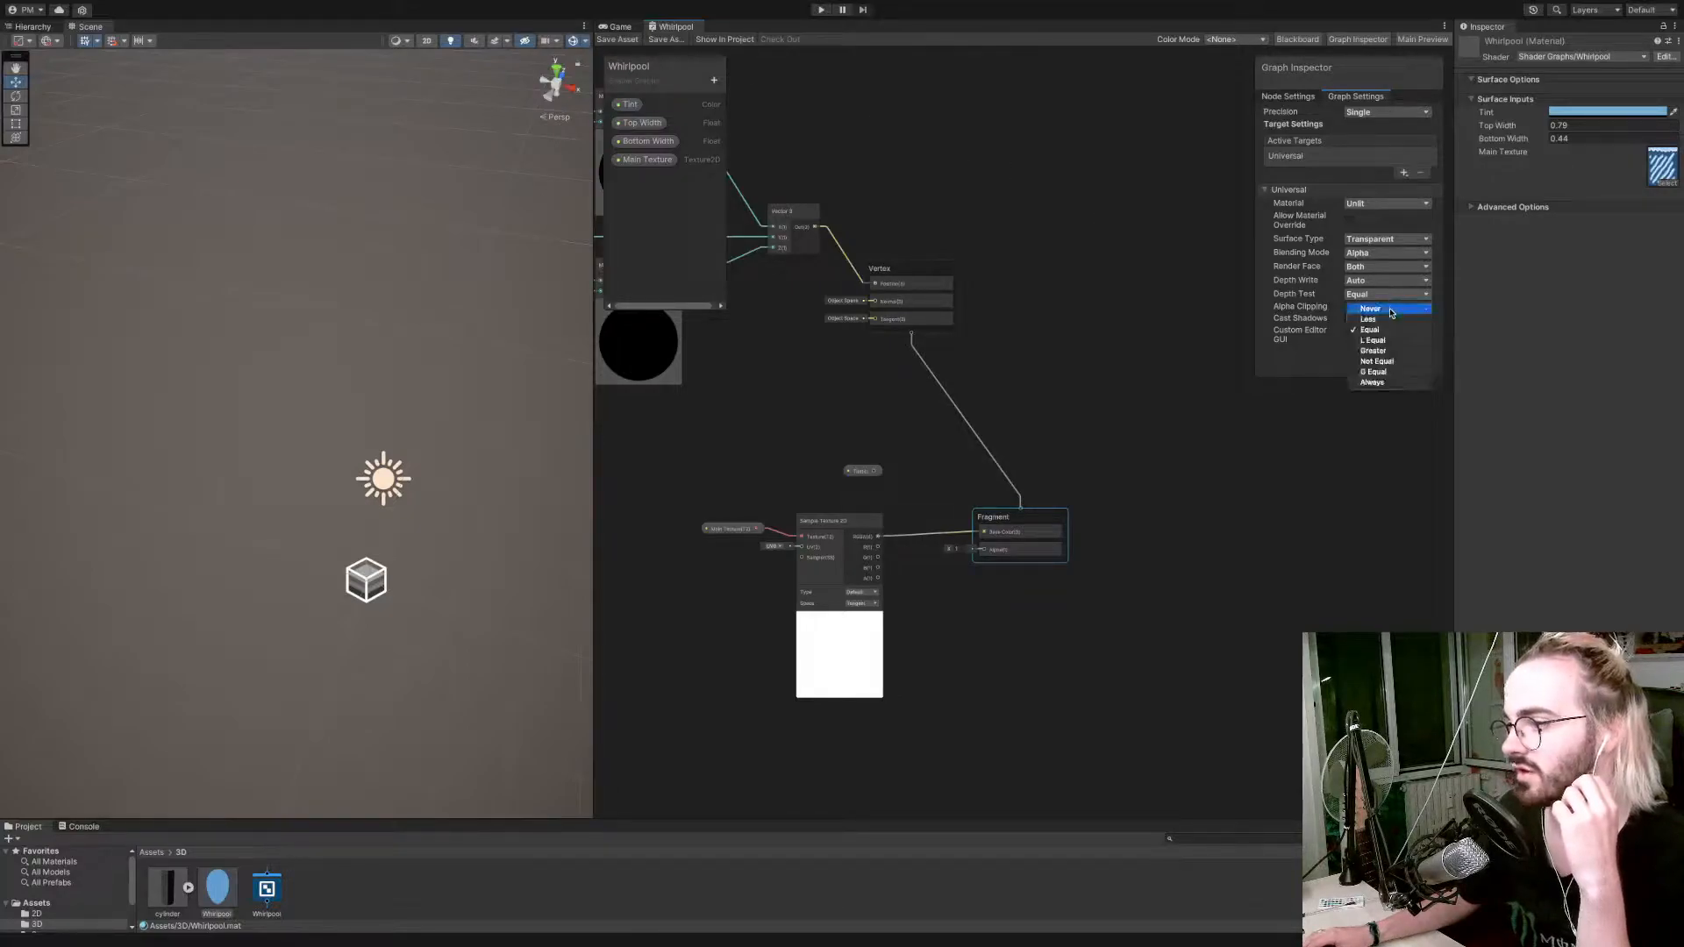
pyautogui.press('Return')
pyautogui.click(611, 41)
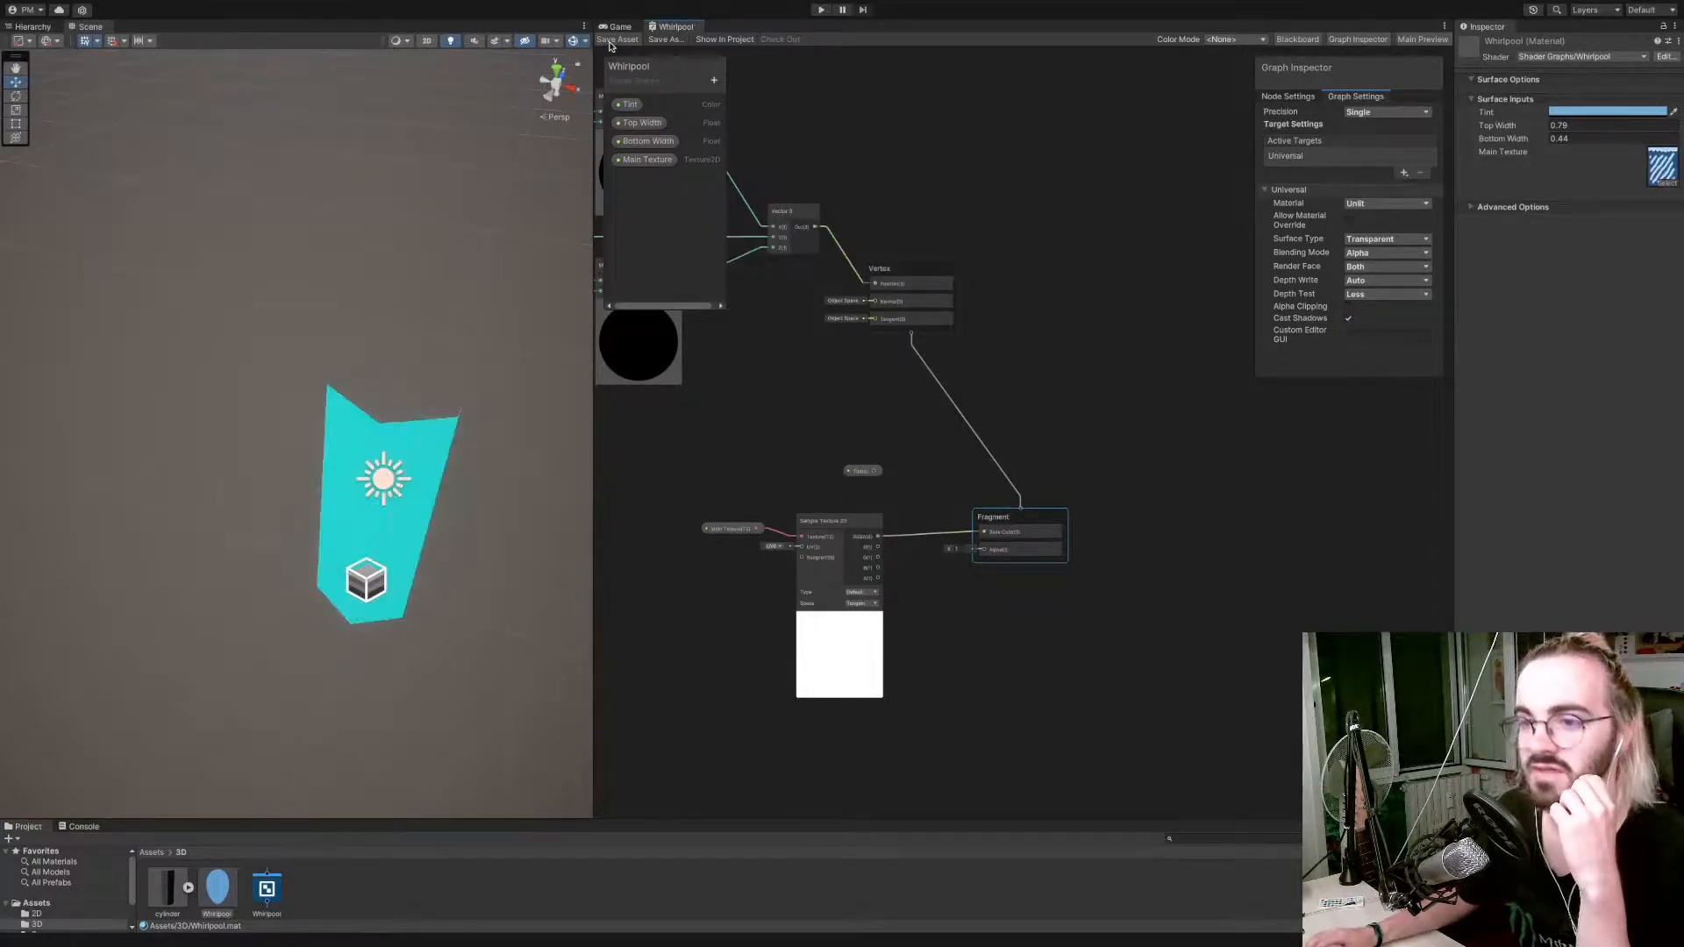
pyautogui.click(1380, 294)
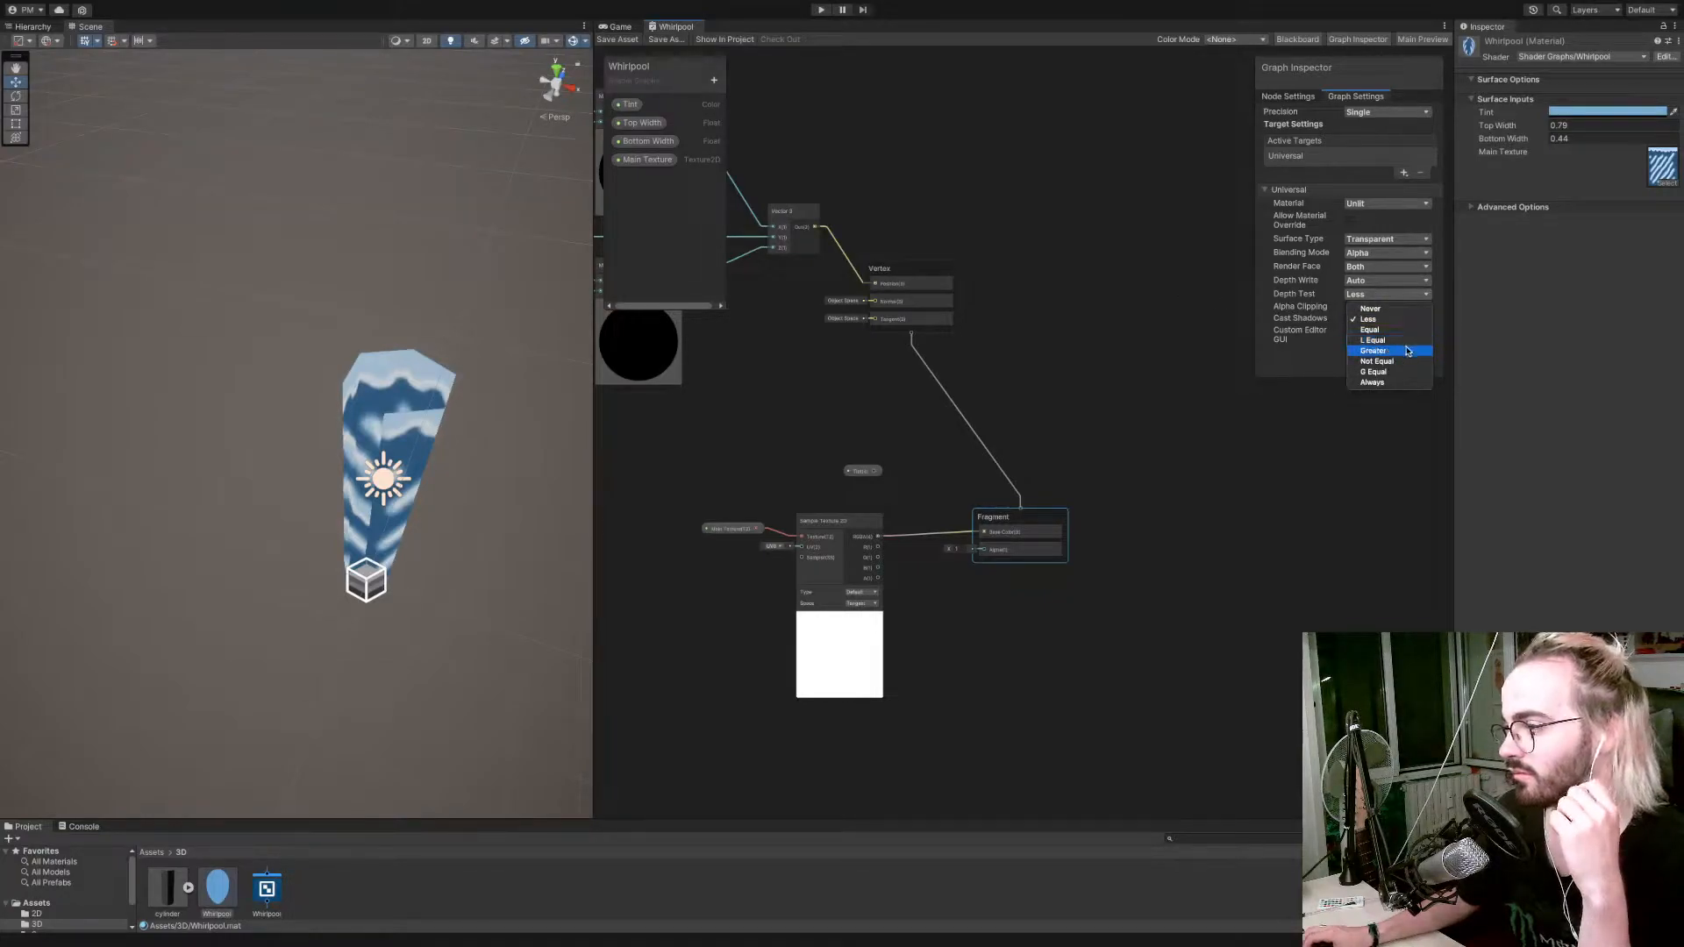
pyautogui.click(1355, 348)
pyautogui.click(626, 41)
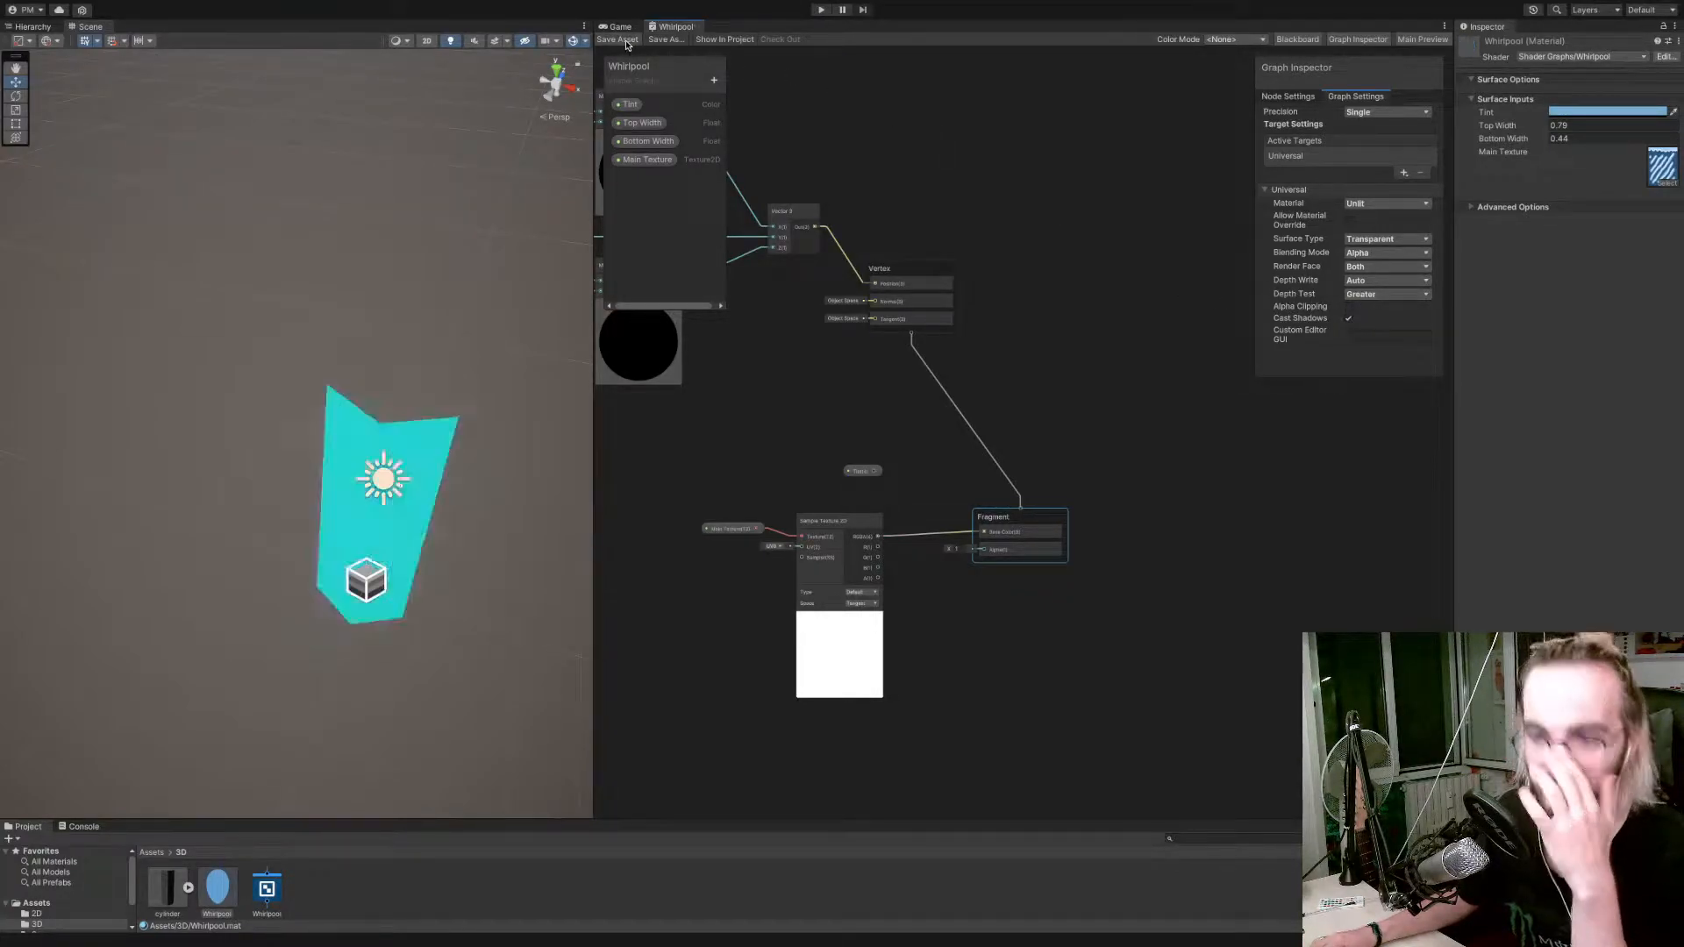
# Try the Not Equal depth test and save the shader.
pyautogui.click(1426, 296)
pyautogui.click(1334, 337)
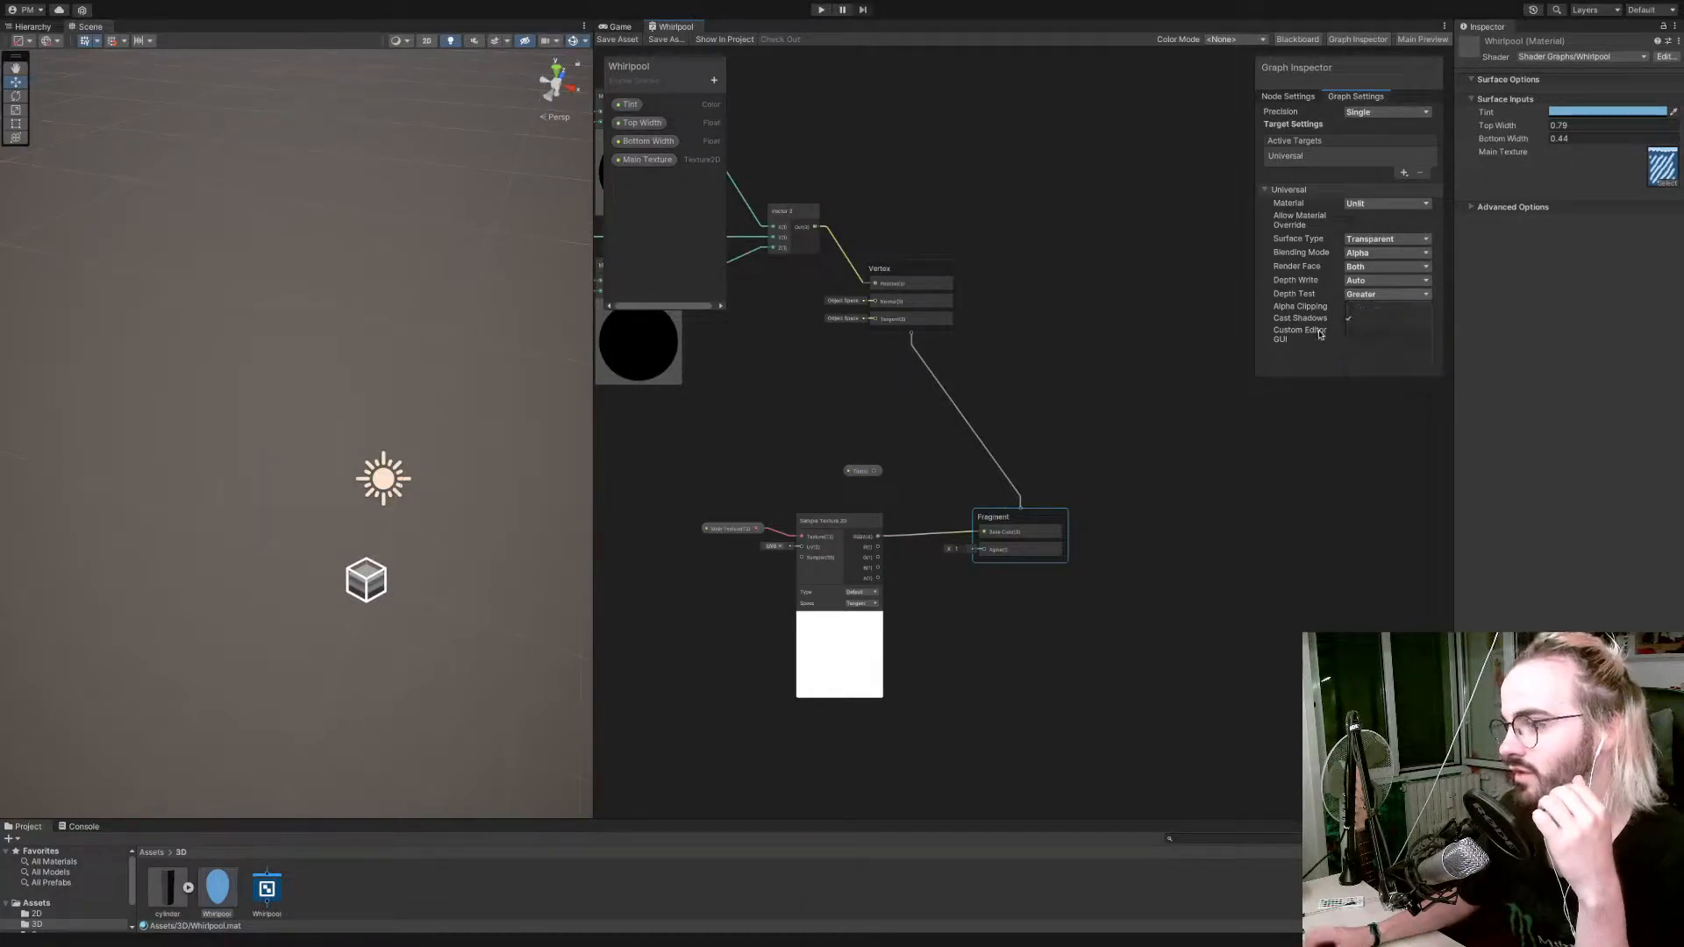
pyautogui.click(612, 40)
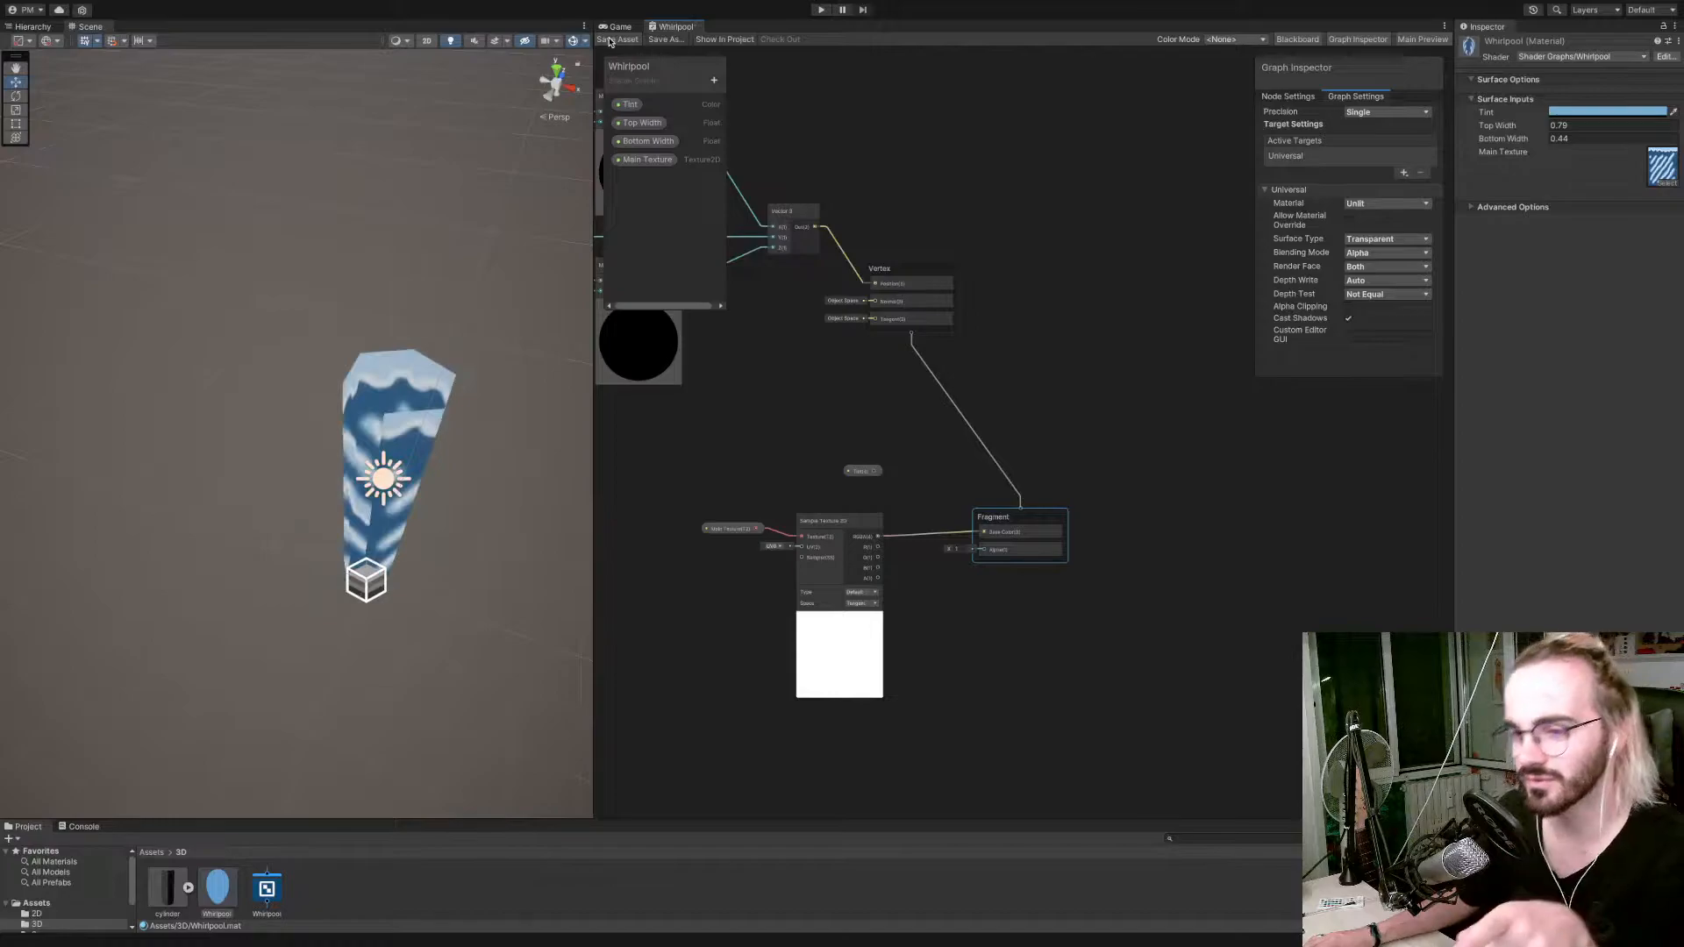
# Restore the depth test to L Equal and save the shader.
pyautogui.click(1395, 295)
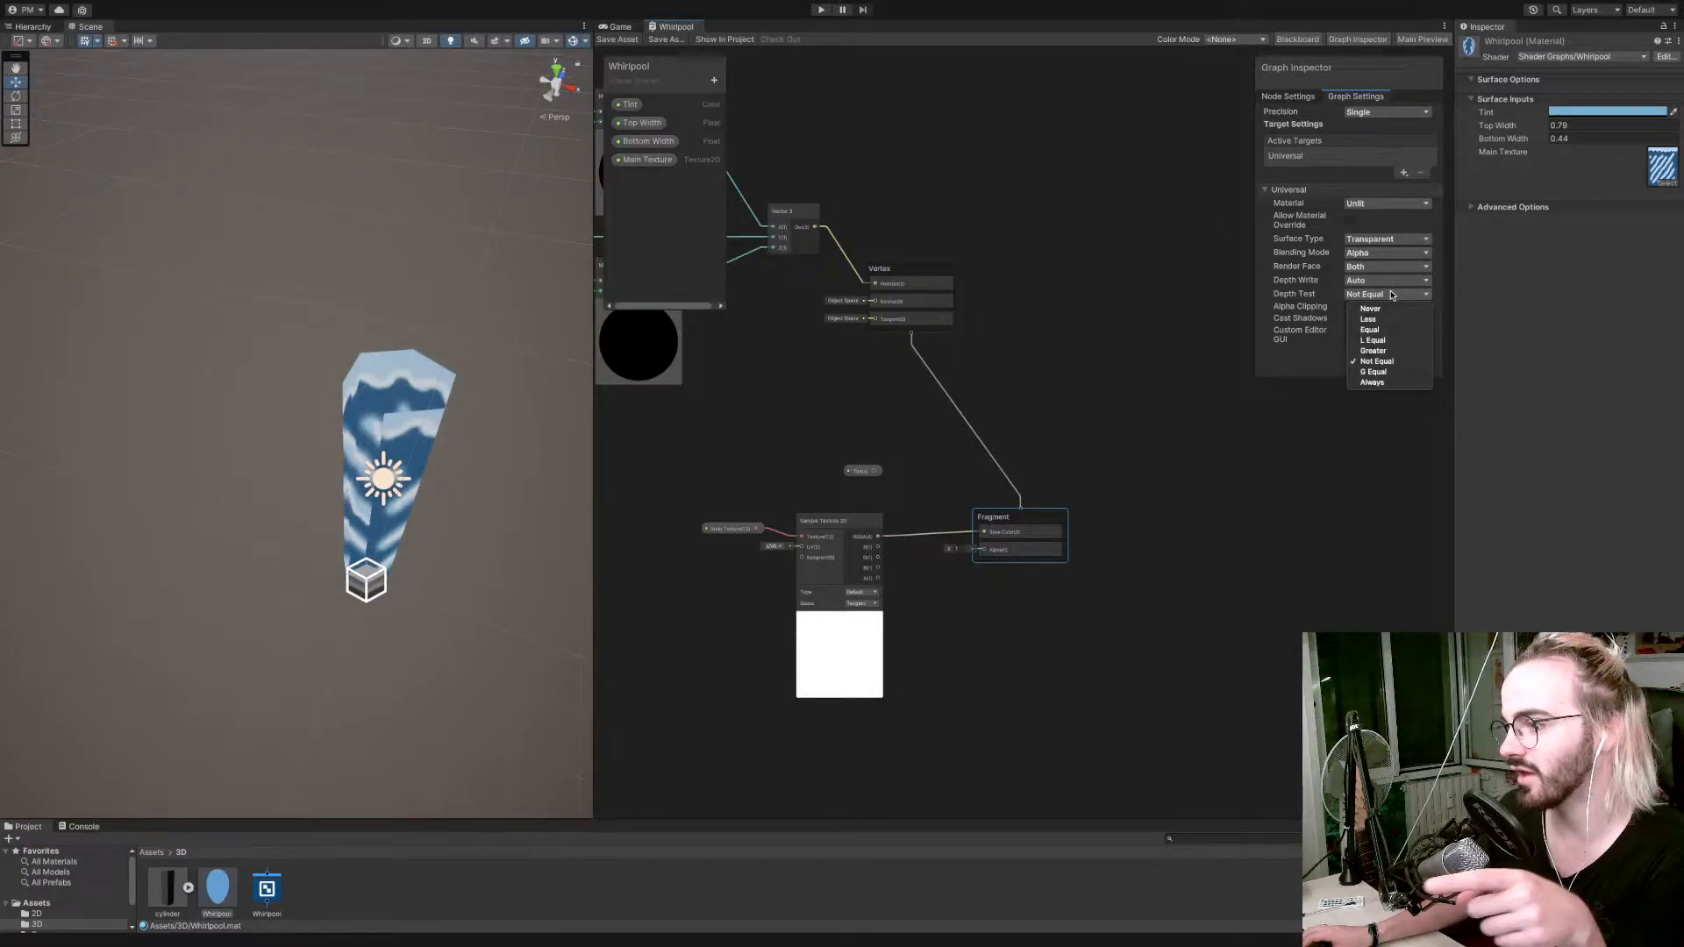
pyautogui.click(1393, 340)
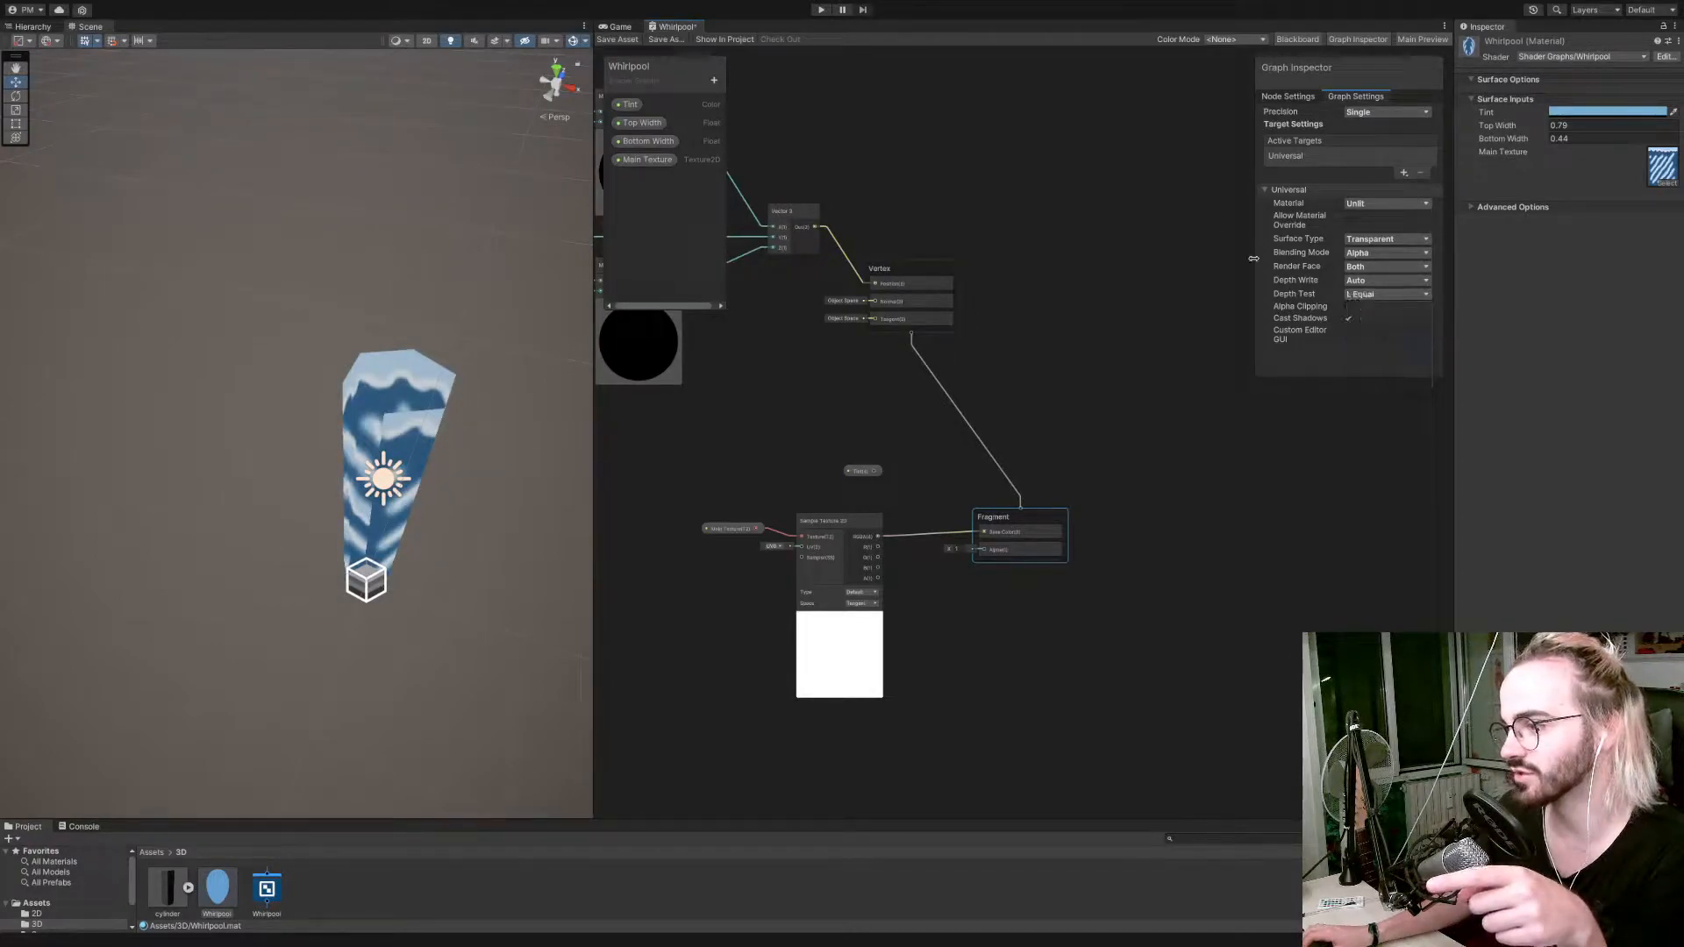
pyautogui.click(621, 42)
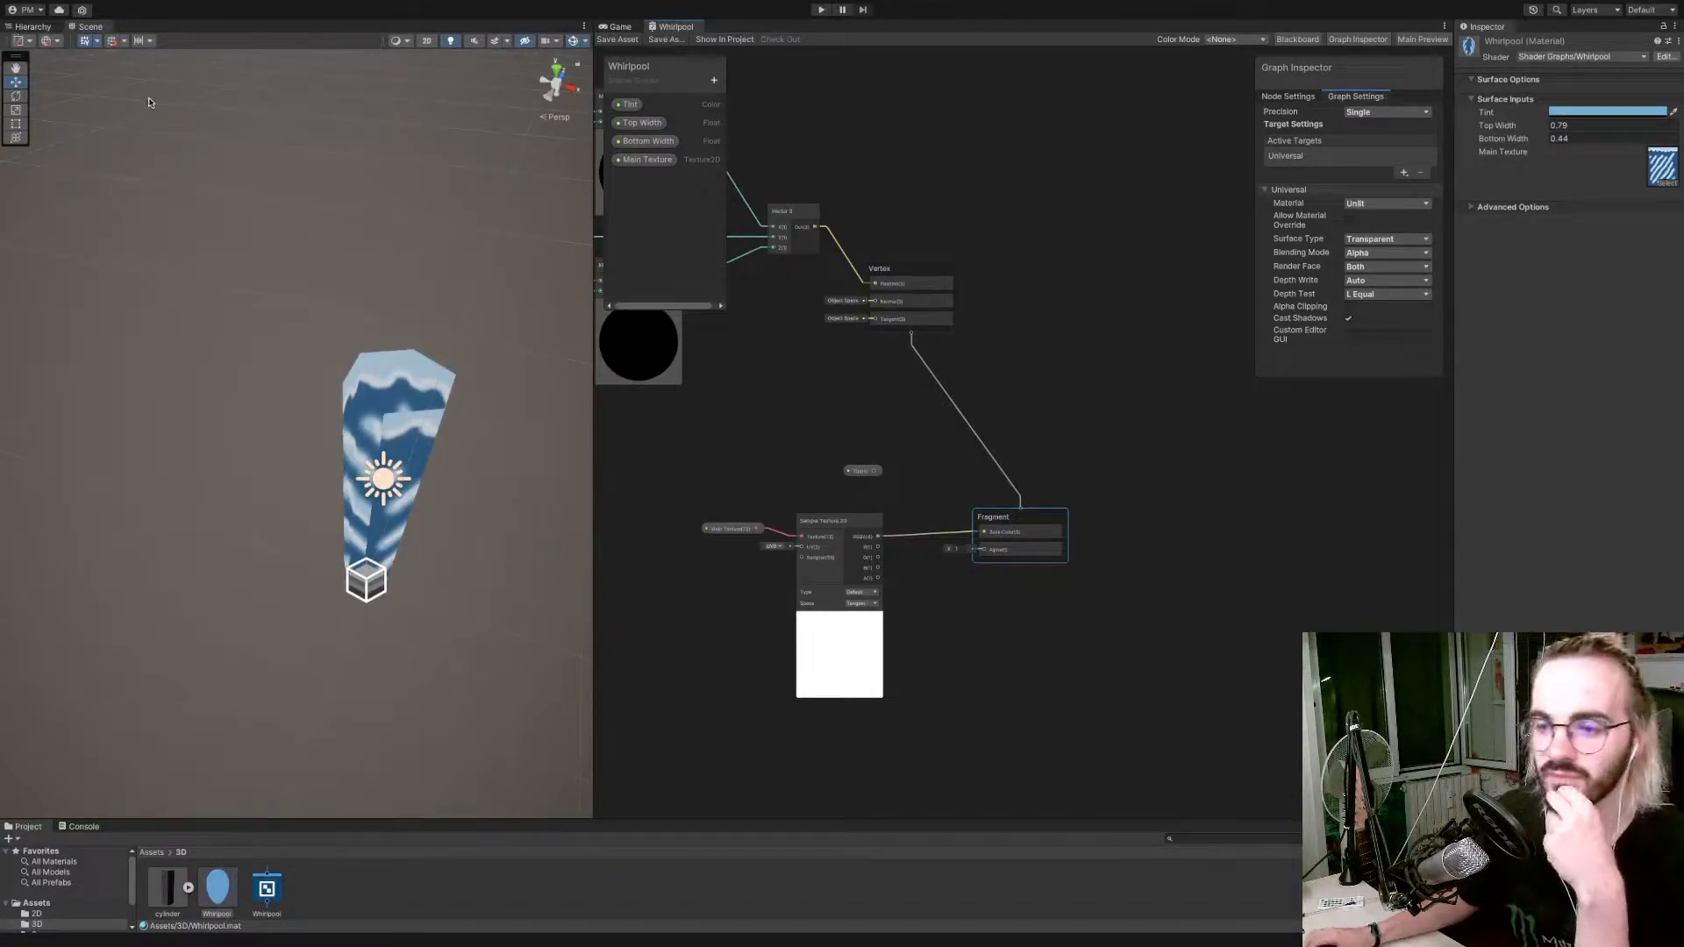
# Try the Opaque surface type with alpha clipping toggled on and off, and return the surface type to Transparent.
pyautogui.click(1404, 238)
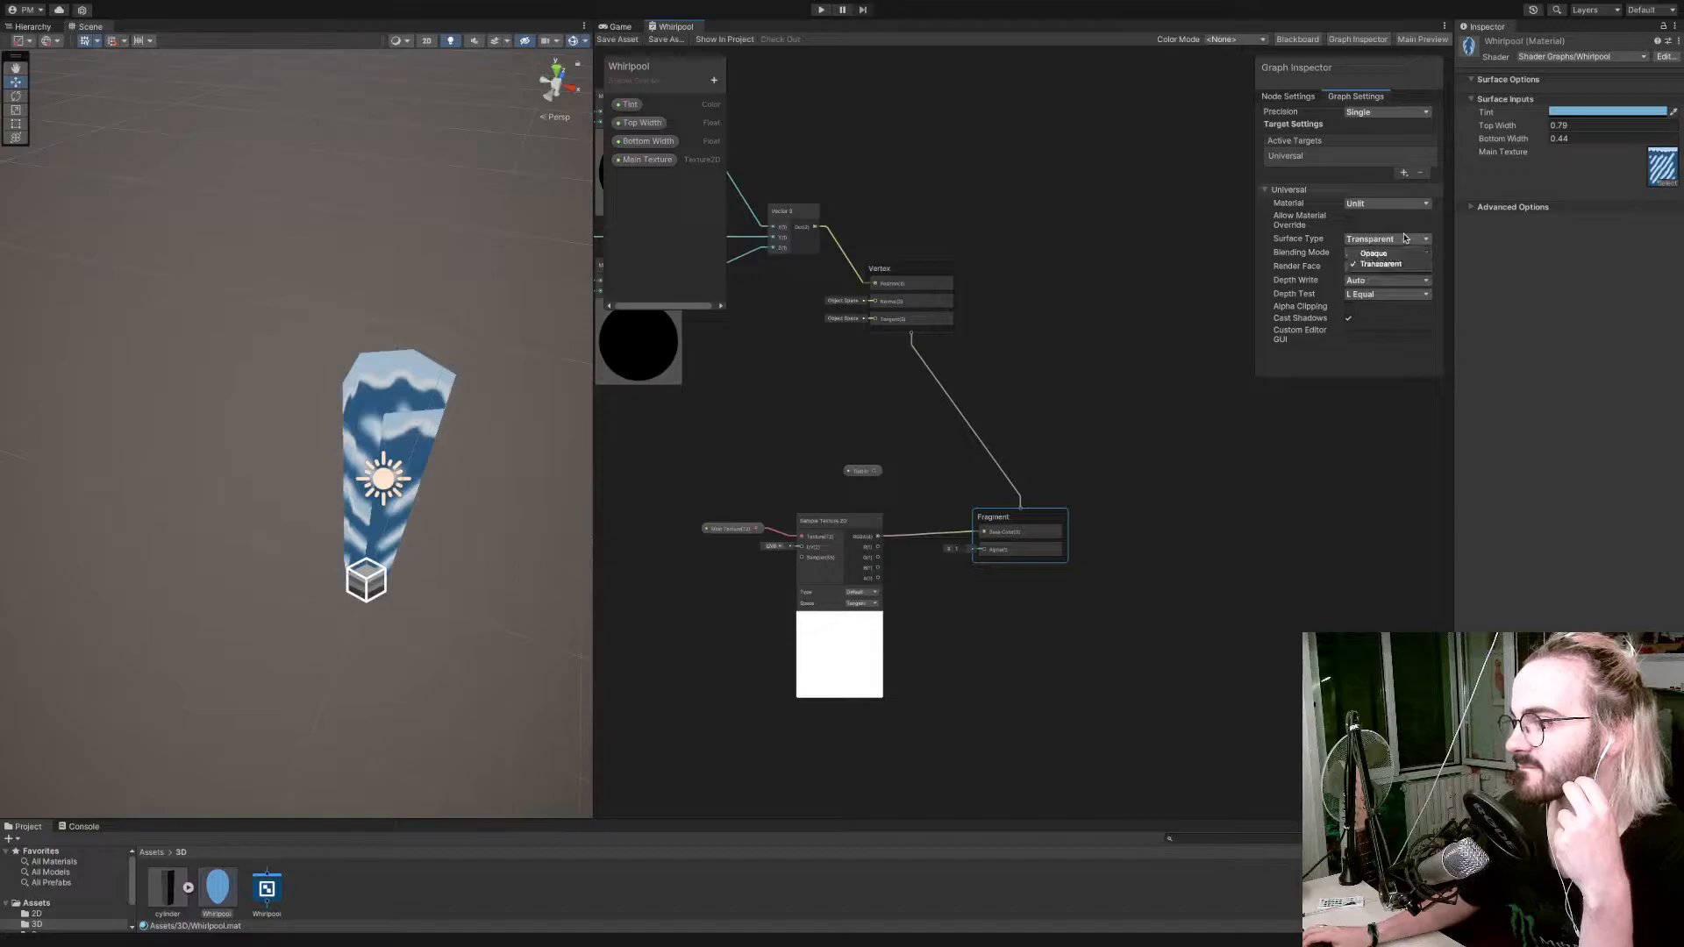
pyautogui.click(1401, 253)
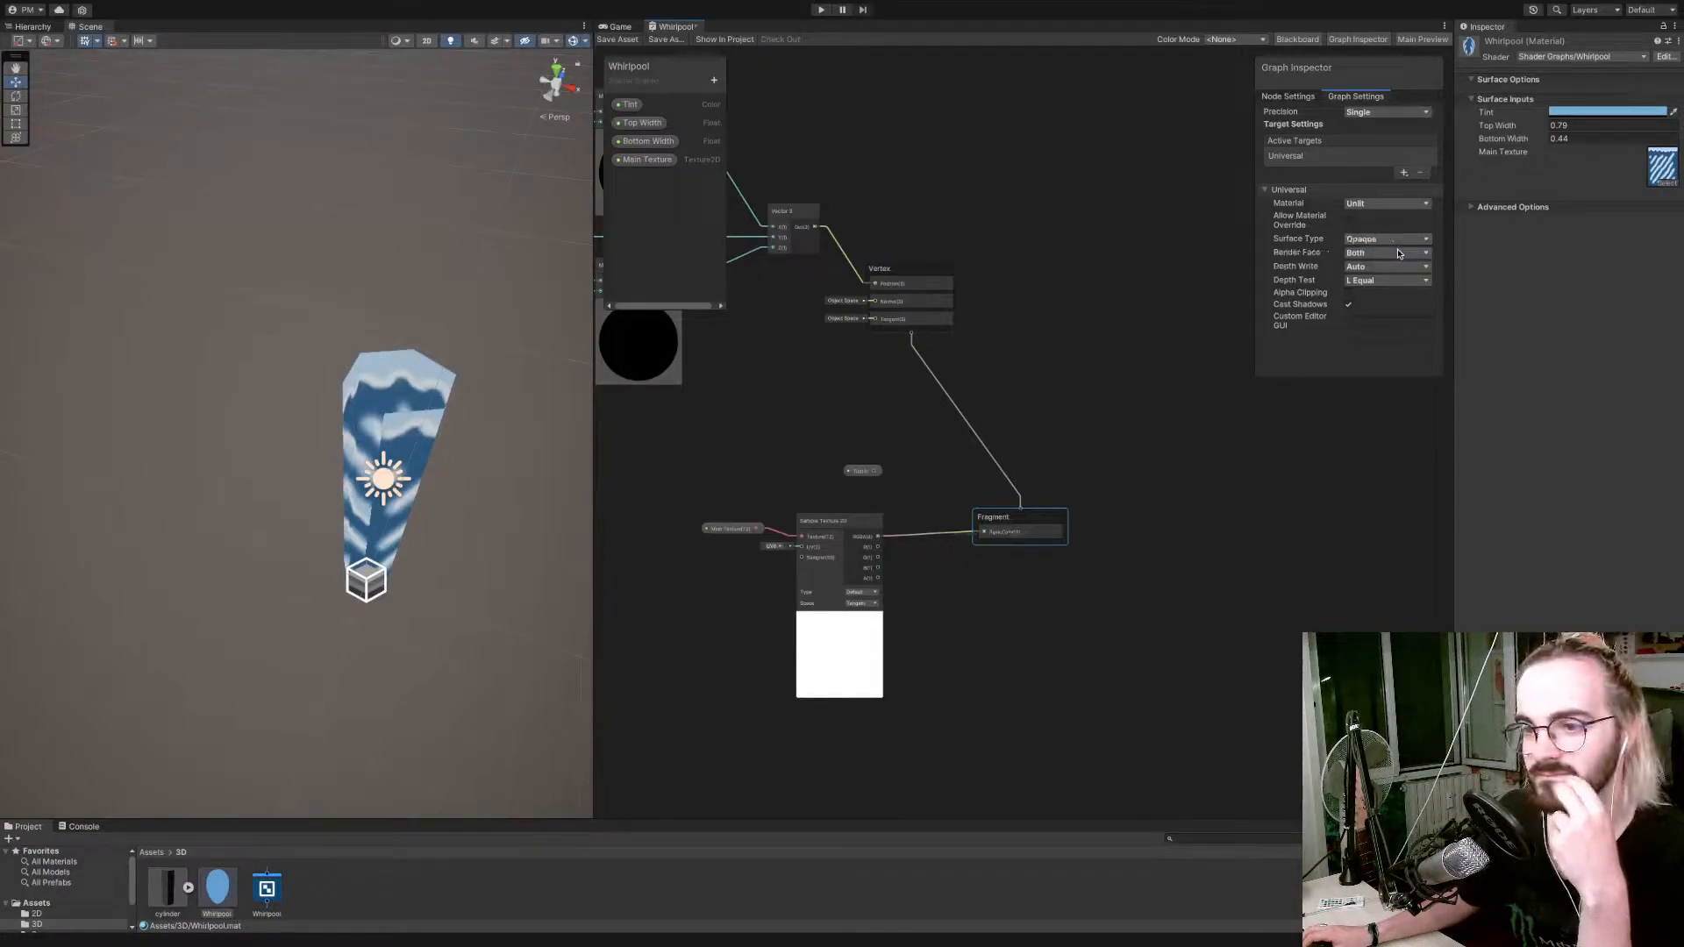
pyautogui.click(1398, 240)
pyautogui.click(1396, 239)
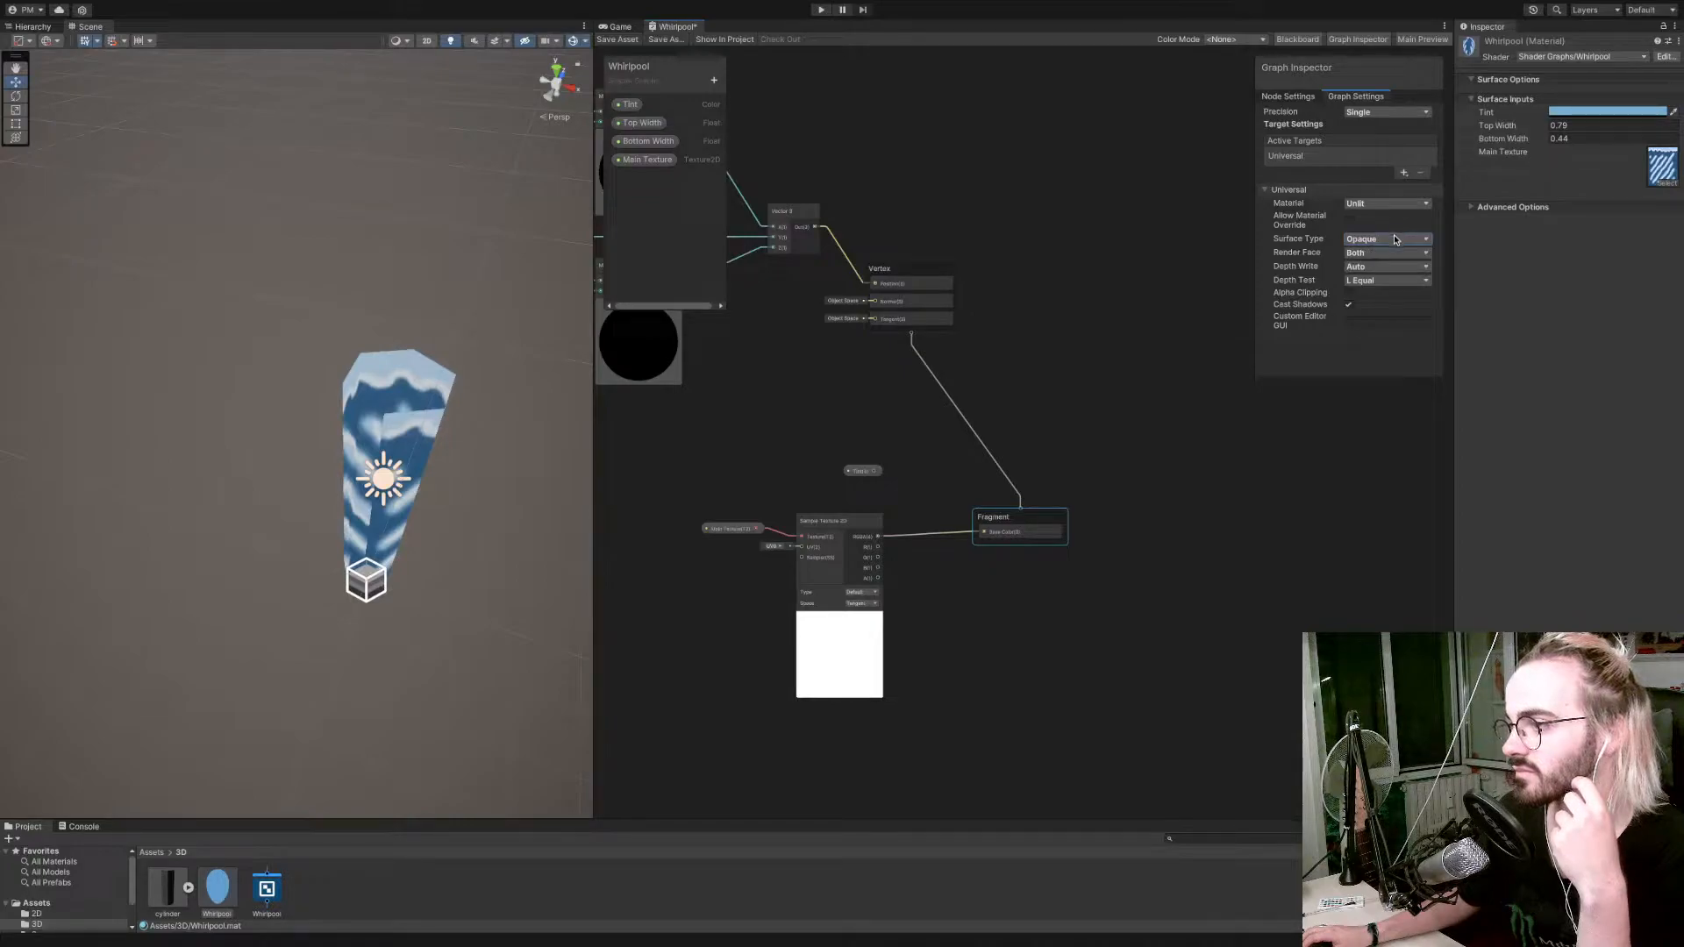
pyautogui.click(1349, 293)
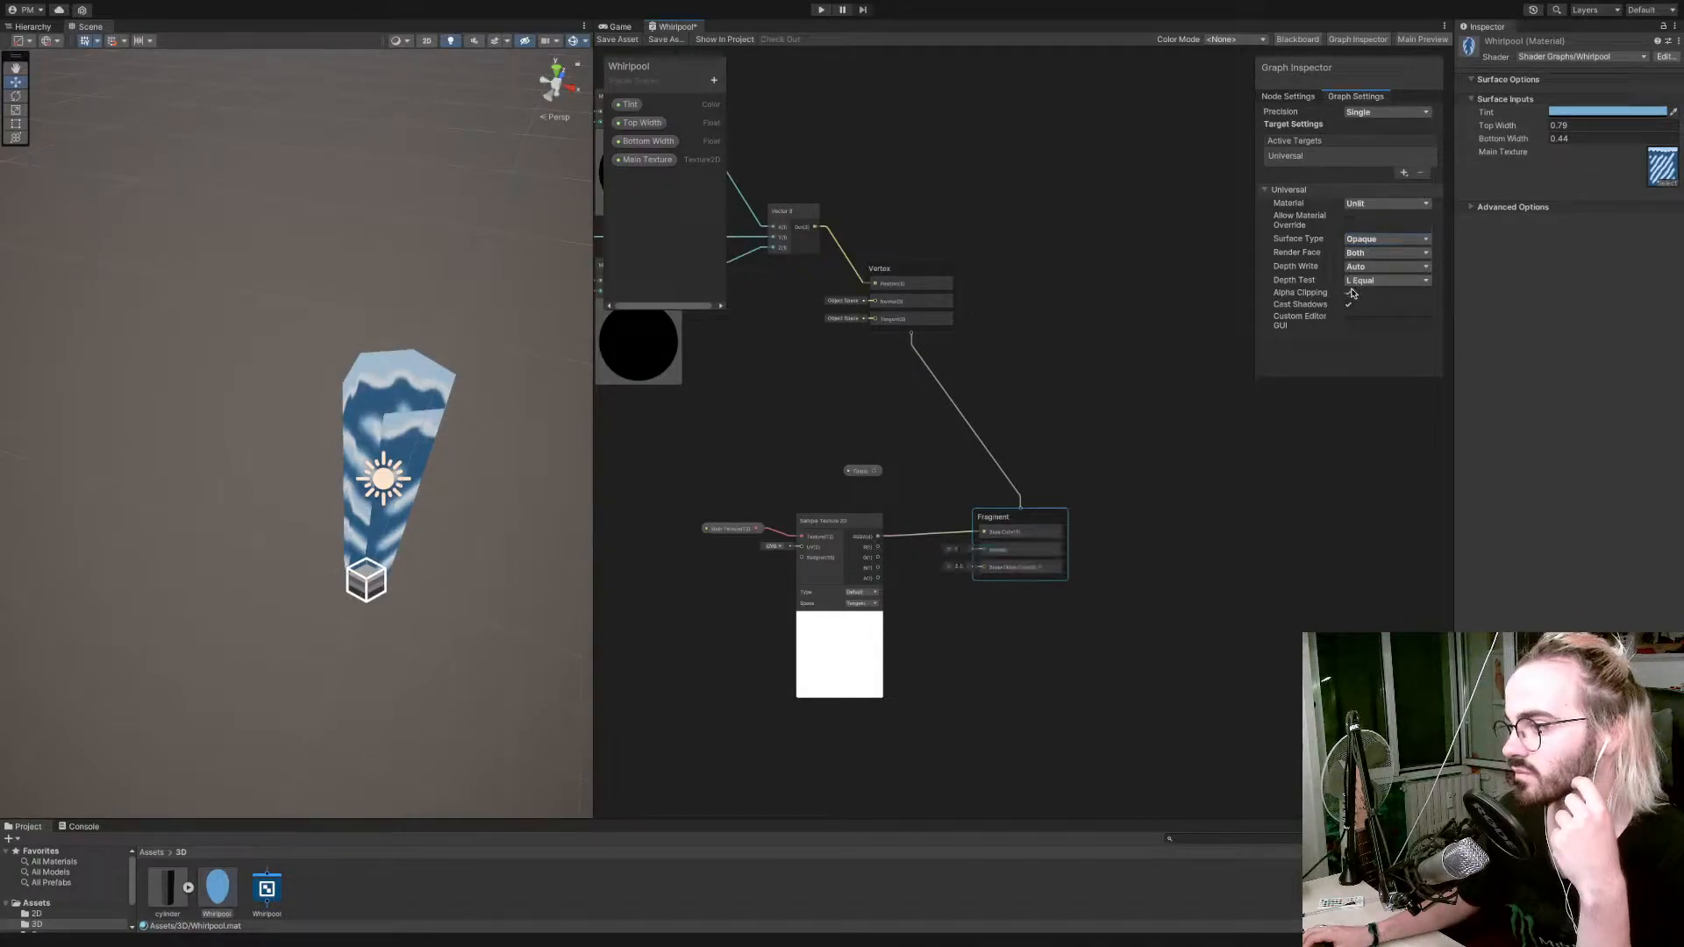
pyautogui.click(1349, 292)
pyautogui.click(1367, 240)
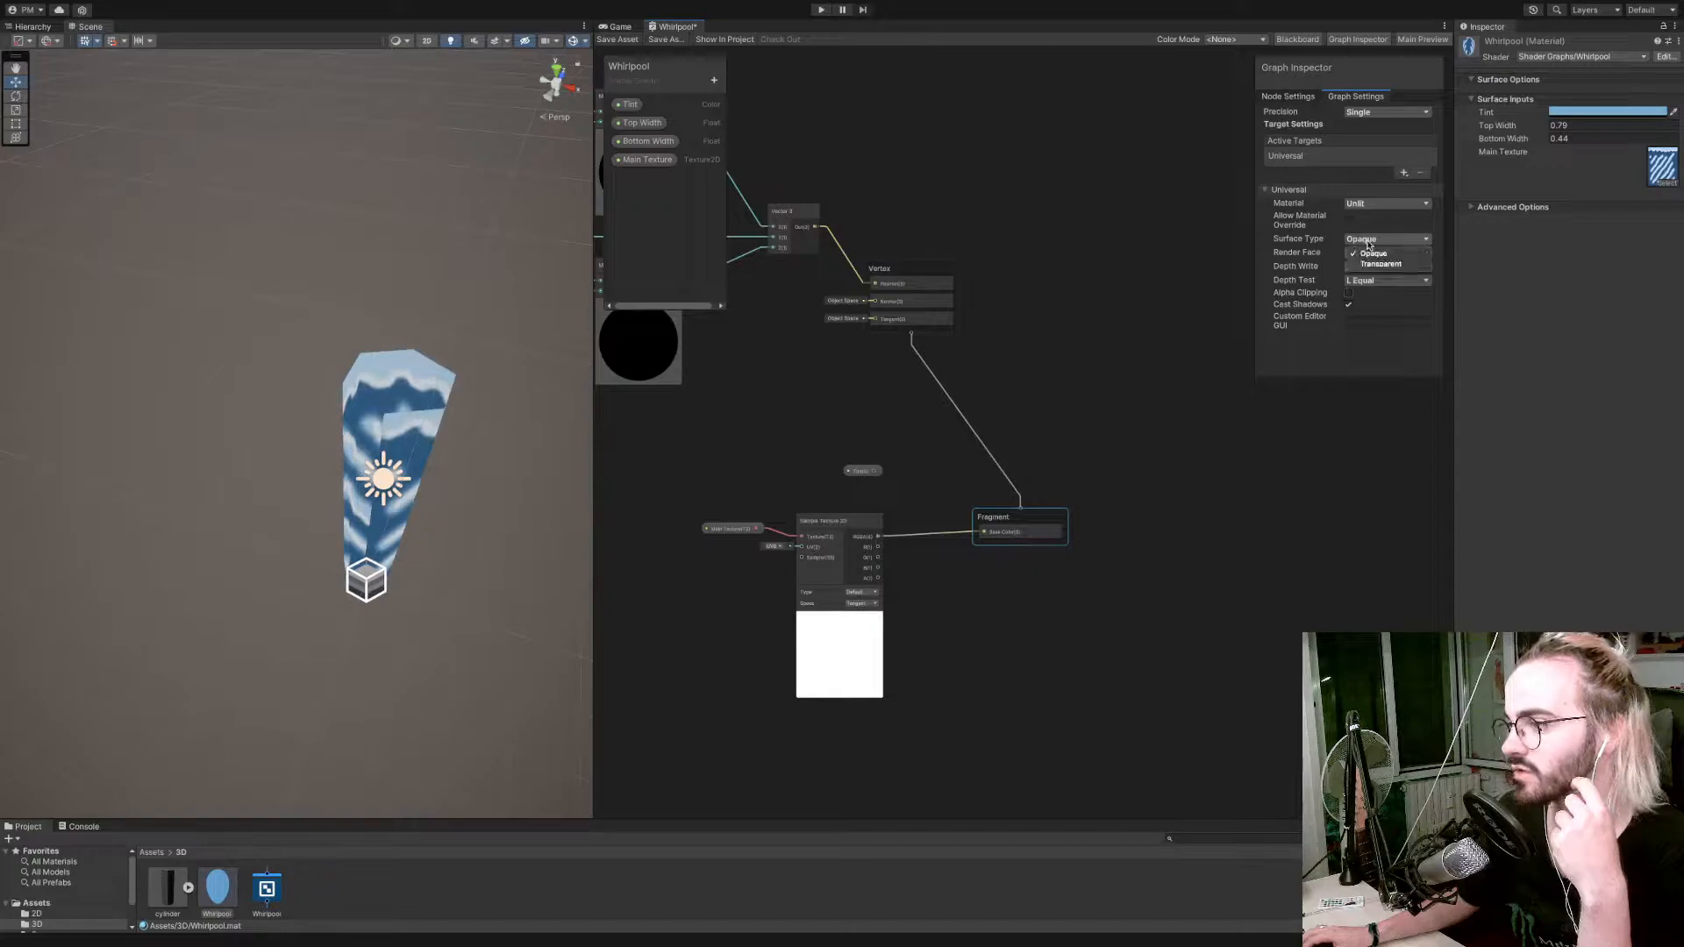
pyautogui.click(1378, 264)
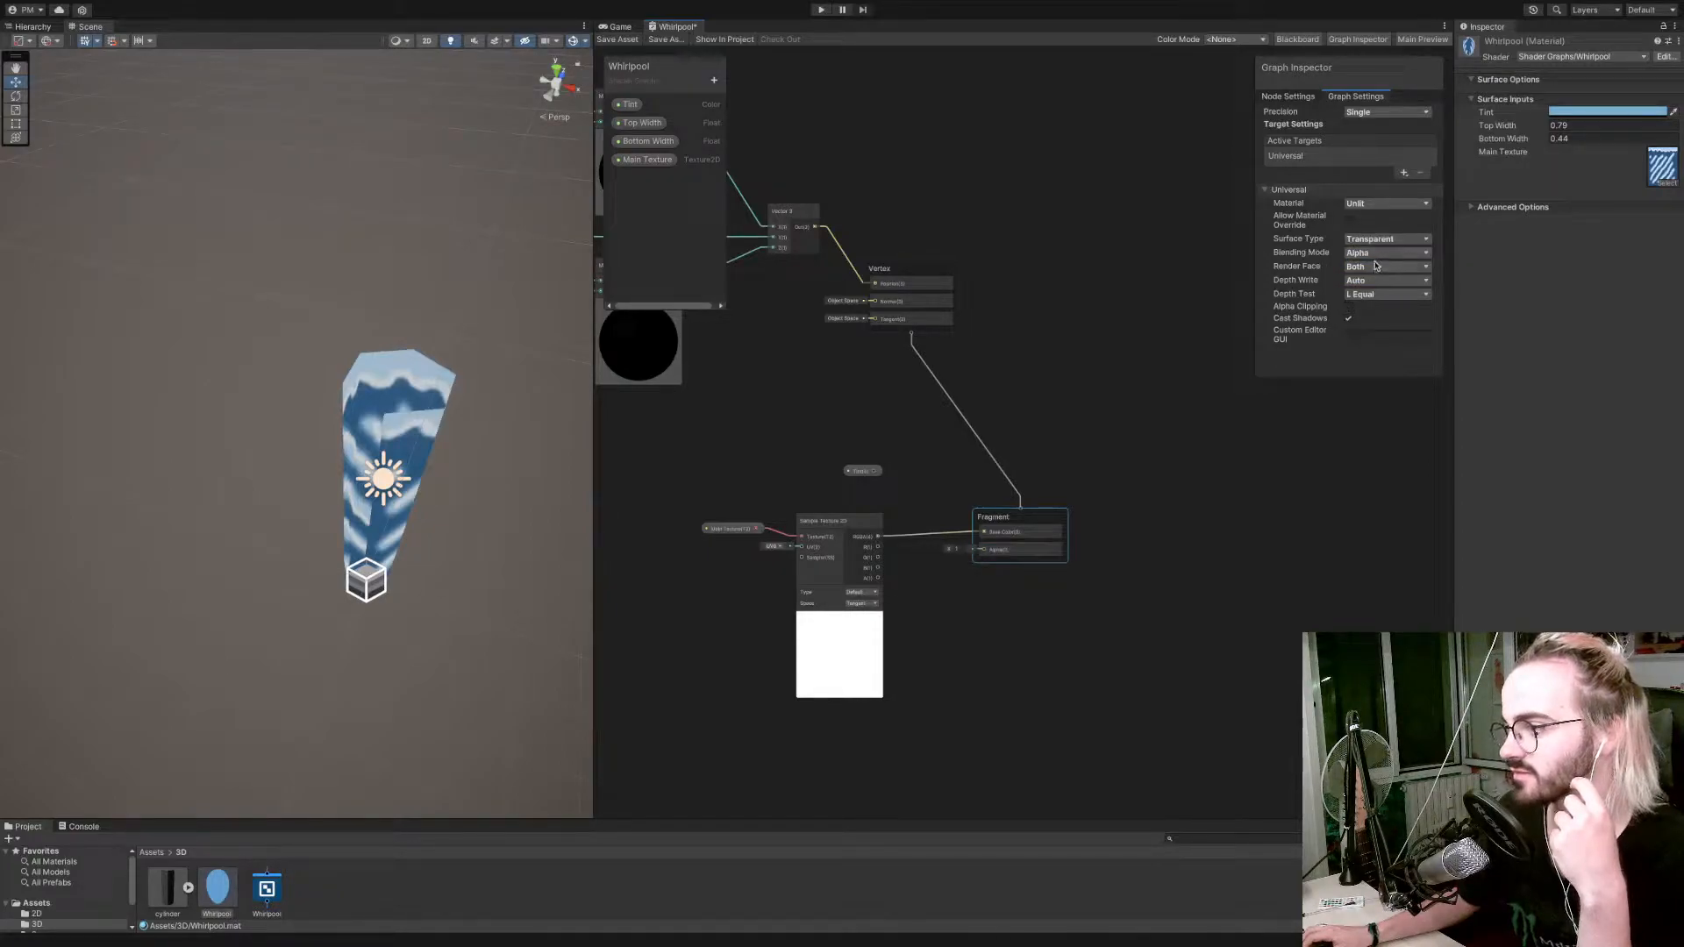
# Set the render face to Front and save the shader.
pyautogui.click(1377, 268)
pyautogui.click(1365, 282)
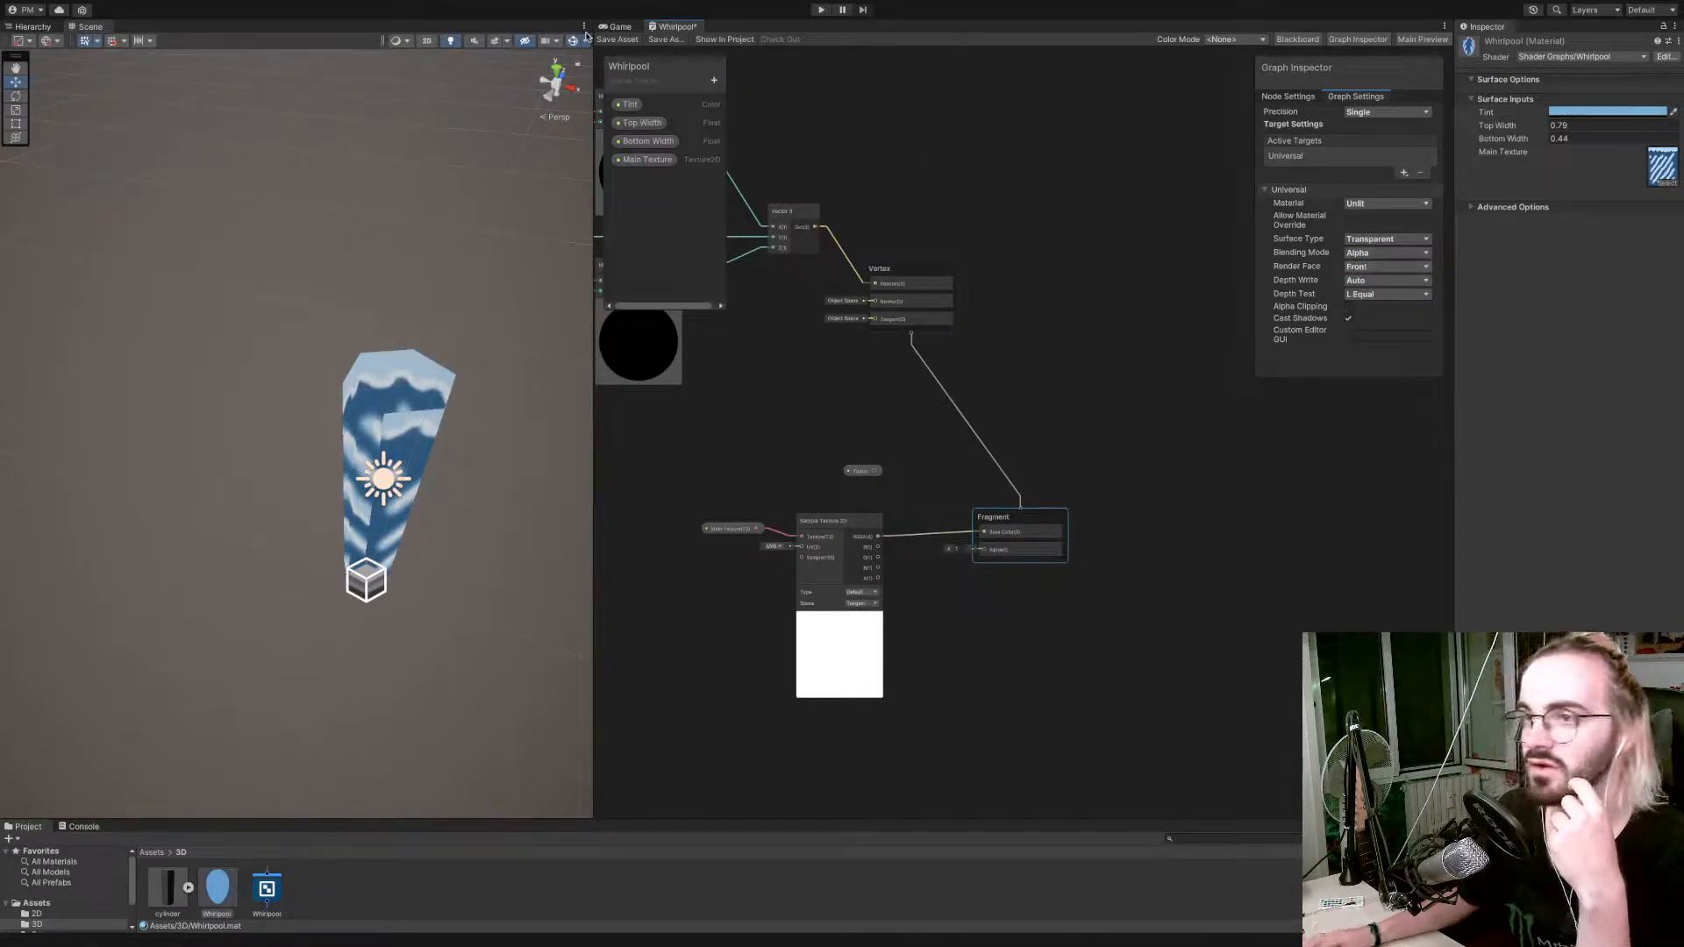
pyautogui.click(611, 39)
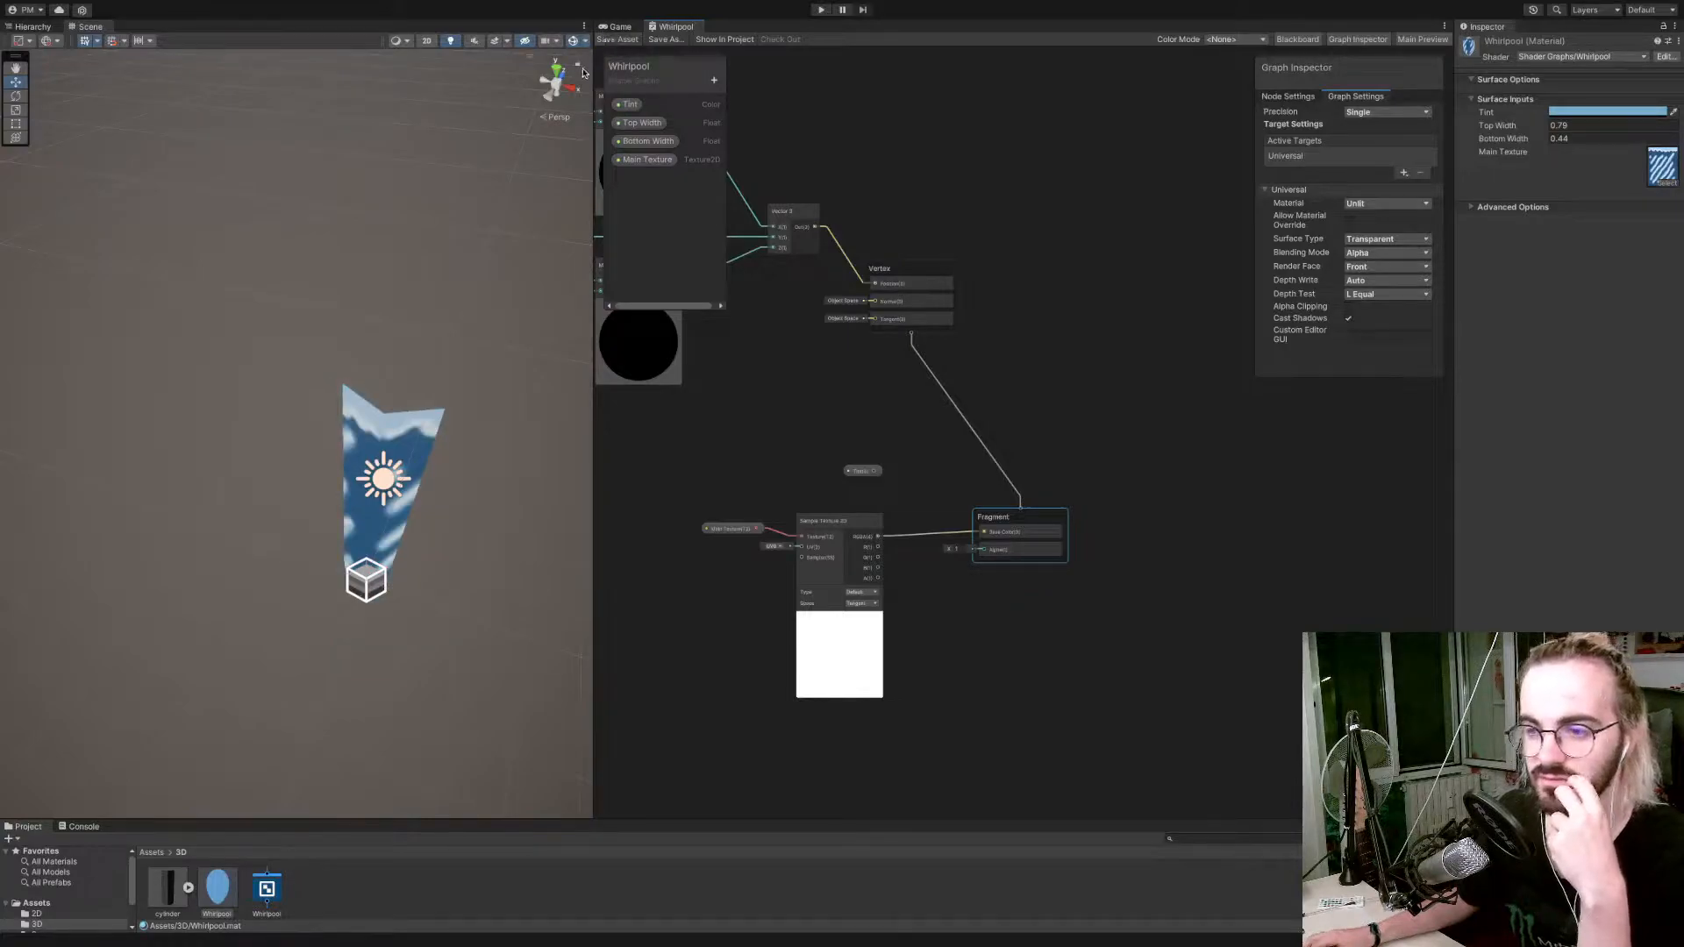
# Set the shader's render face to Both and save the shader.
pyautogui.click(1382, 281)
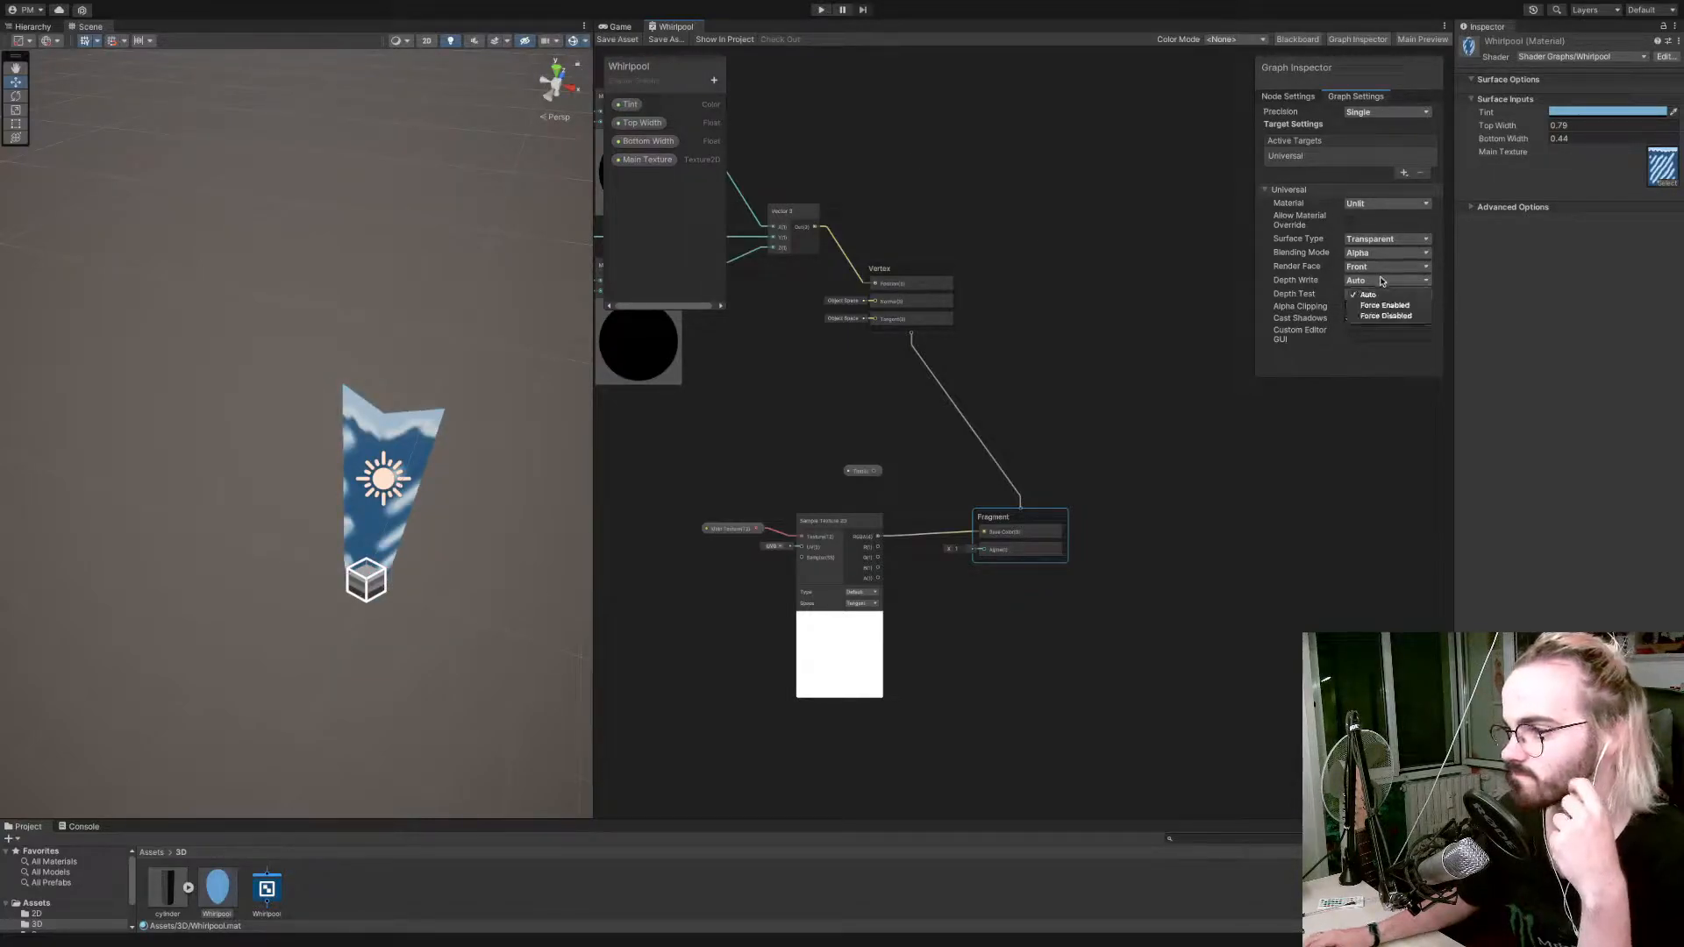
pyautogui.click(1381, 267)
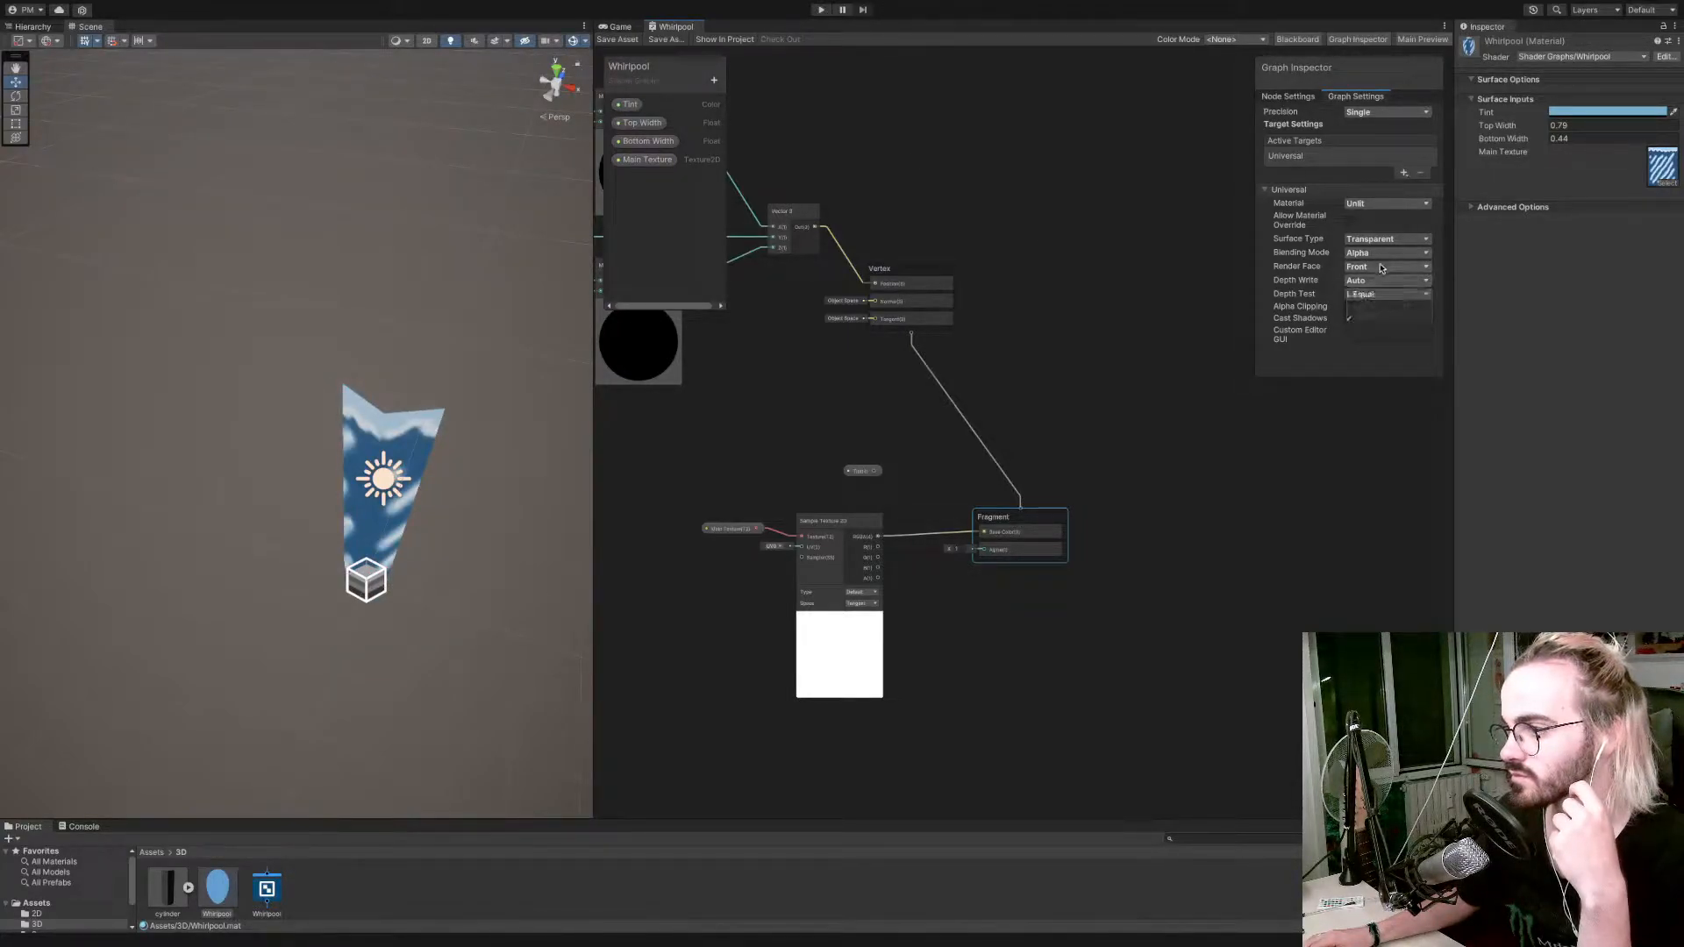
pyautogui.click(628, 46)
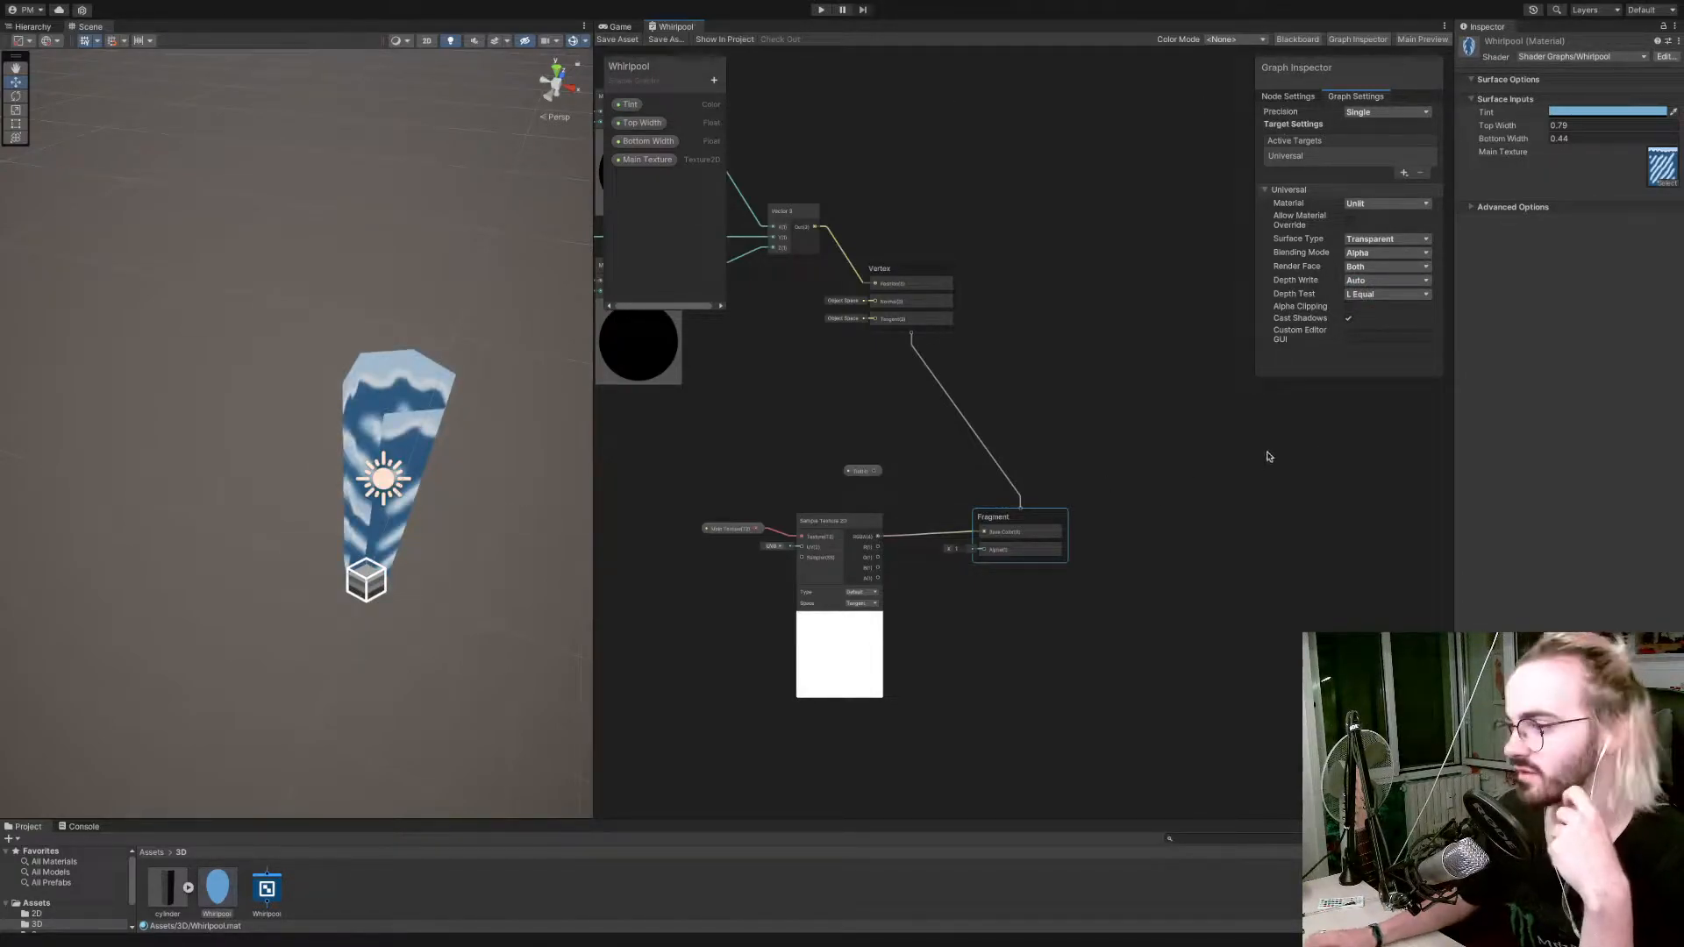
# Delete the unconnected Tint property node from the graph.
pyautogui.moveTo(861, 473); pyautogui.dragTo(1084, 408)
pyautogui.click(846, 475)
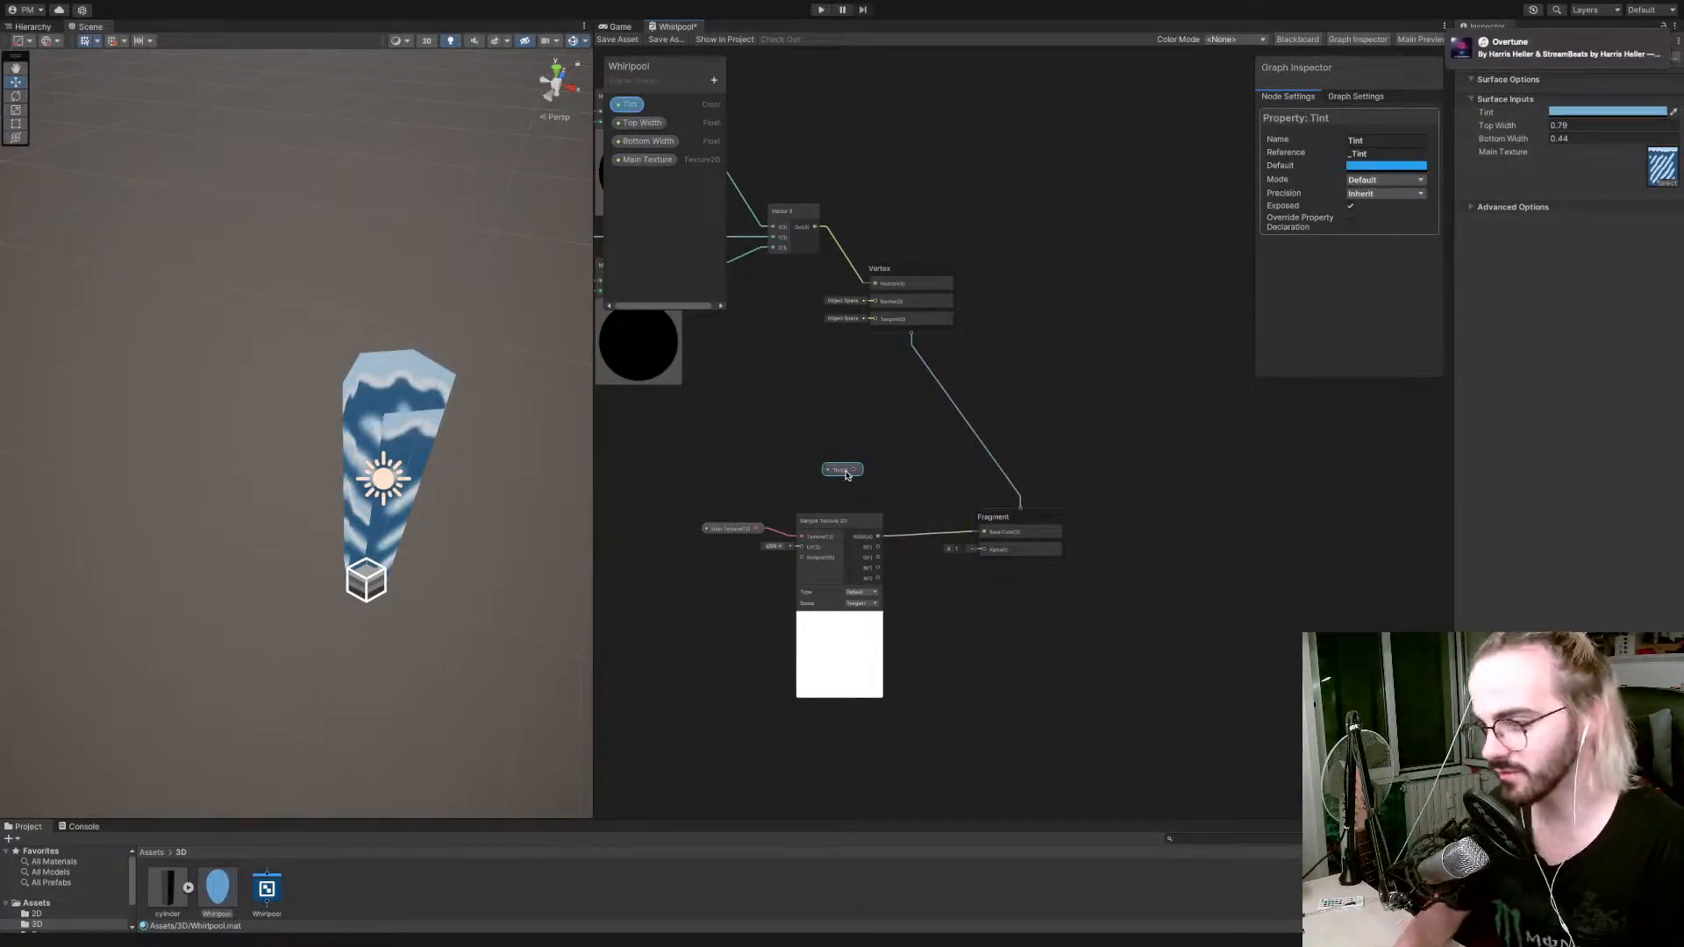
pyautogui.press('Delete')
# Try to connect the vertical gradient preview's output directly to the Fragment's Alpha input.
pyautogui.moveTo(819, 470); pyautogui.dragTo(1099, 466, button='middle')
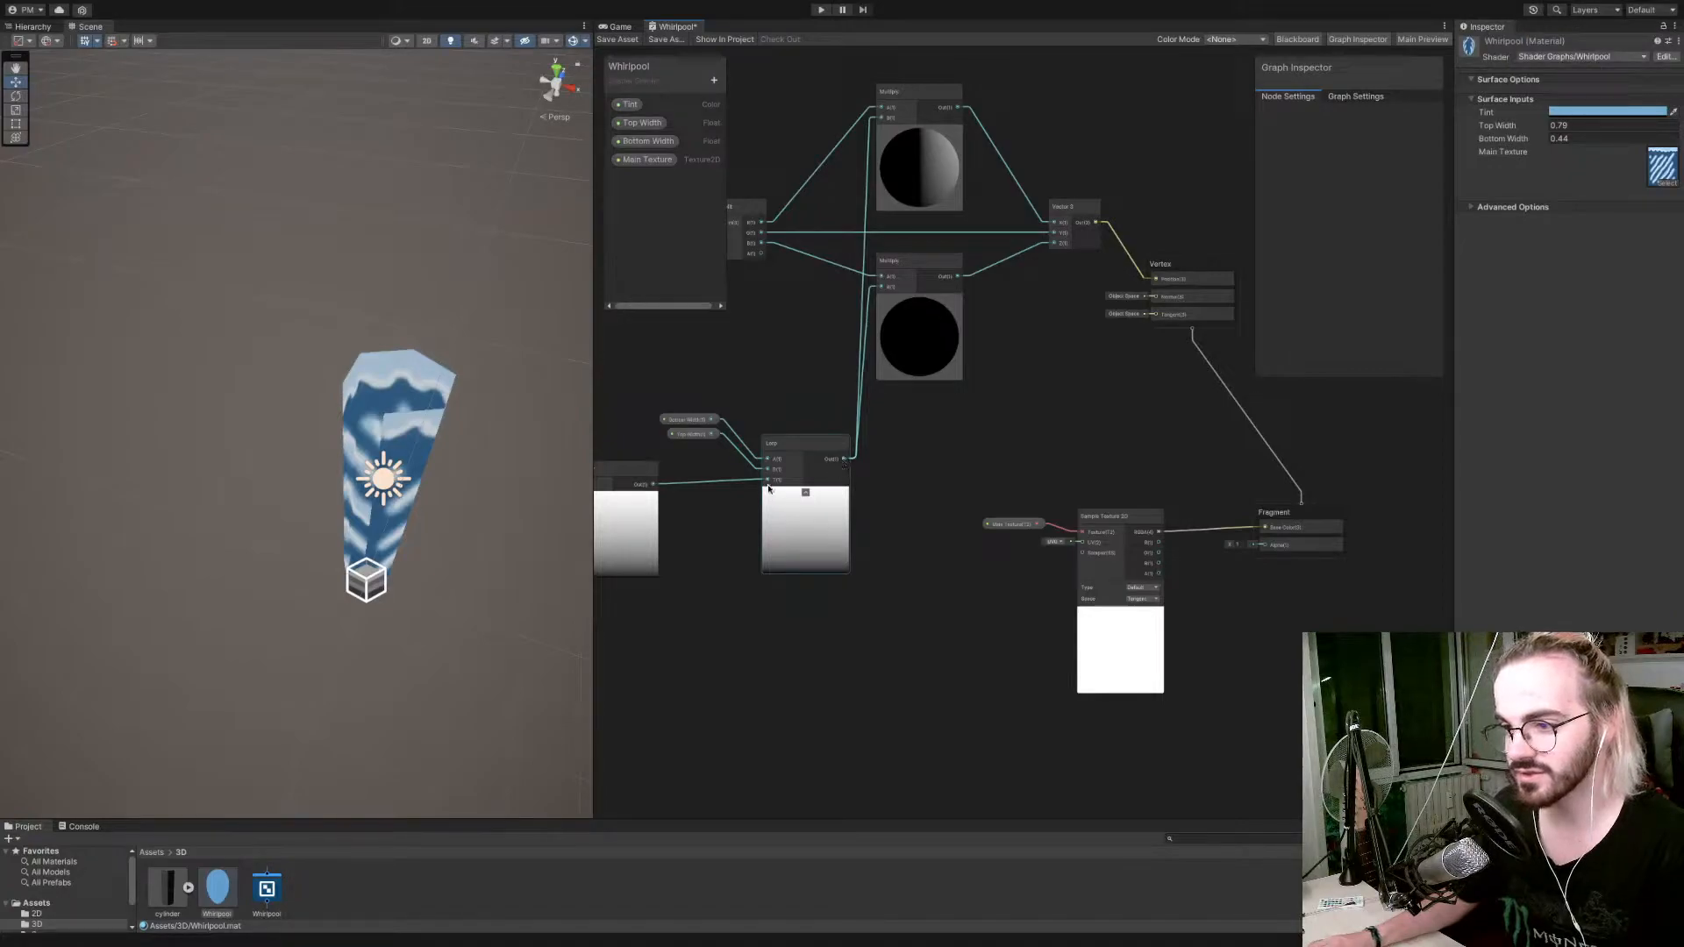
pyautogui.moveTo(649, 489); pyautogui.dragTo(689, 482, button='middle')
pyautogui.moveTo(697, 479); pyautogui.dragTo(1306, 544)
pyautogui.click(1296, 579)
pyautogui.moveTo(696, 477); pyautogui.dragTo(1309, 541)
pyautogui.click(1292, 546)
# Move the Sample Texture 2D and Main Texture nodes up together and collapse the texture sample's preview.
pyautogui.moveTo(1250, 571); pyautogui.dragTo(1179, 560, button='middle')
pyautogui.moveTo(1104, 516); pyautogui.dragTo(1115, 411)
pyautogui.click(998, 420)
pyautogui.moveTo(999, 420); pyautogui.dragTo(1009, 405)
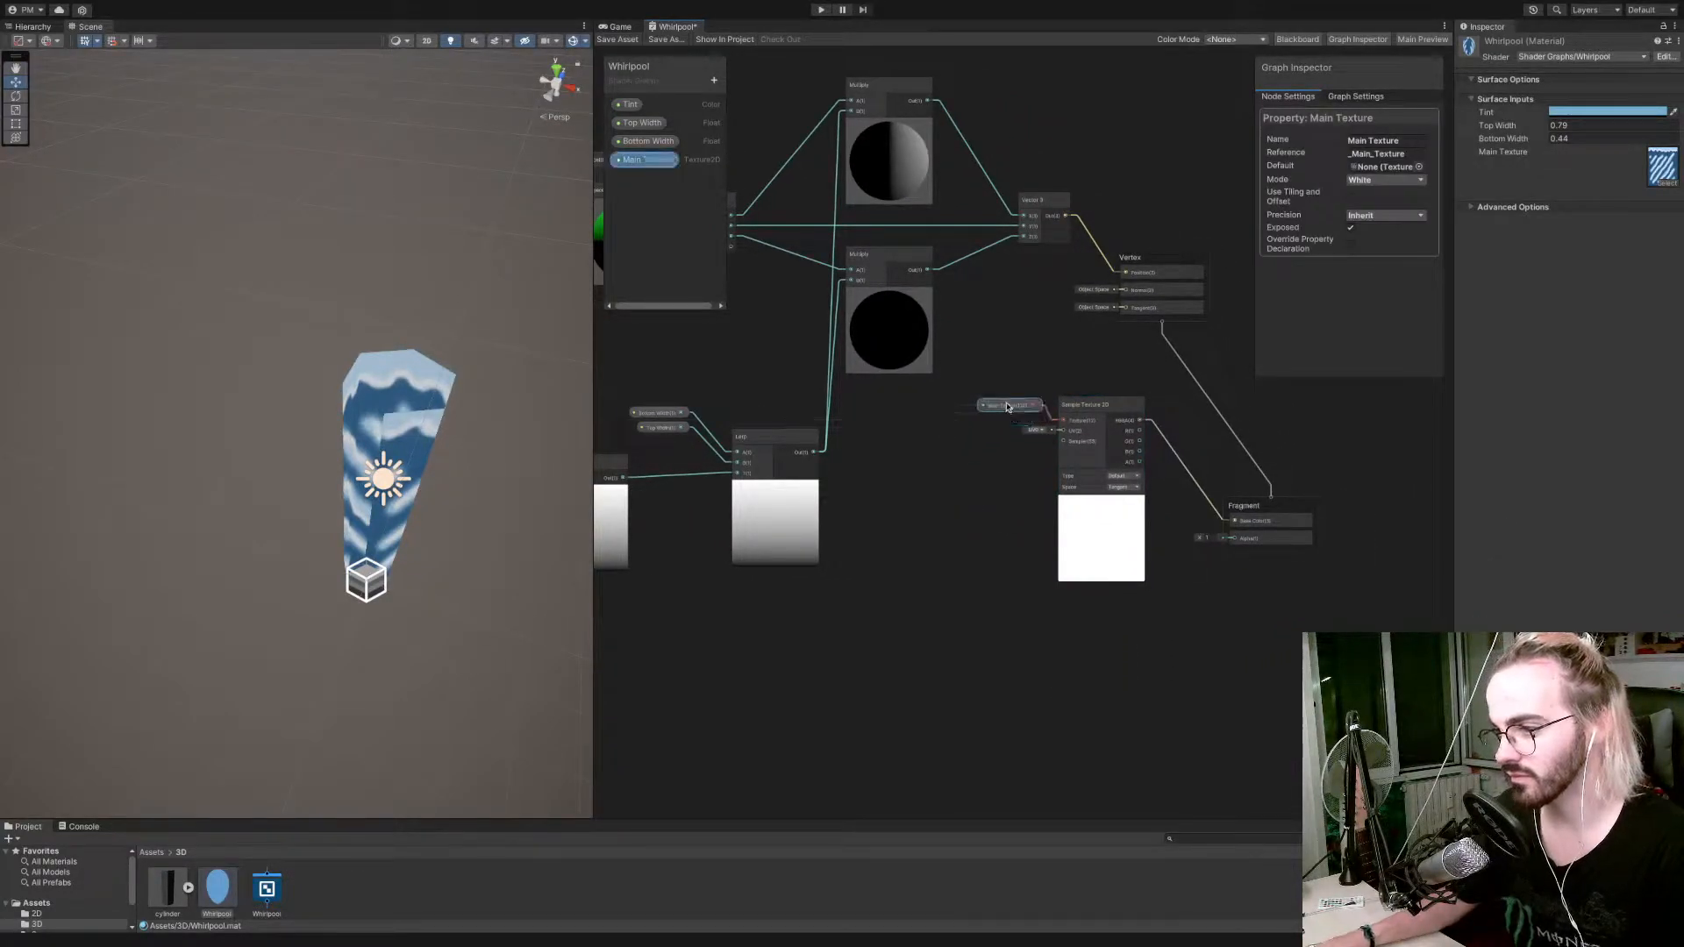
pyautogui.click(1102, 501)
# Branch the vertical gradient into a second Preview node and connect that node to the Fragment's Alpha input.
pyautogui.moveTo(796, 614); pyautogui.dragTo(938, 609, button='middle')
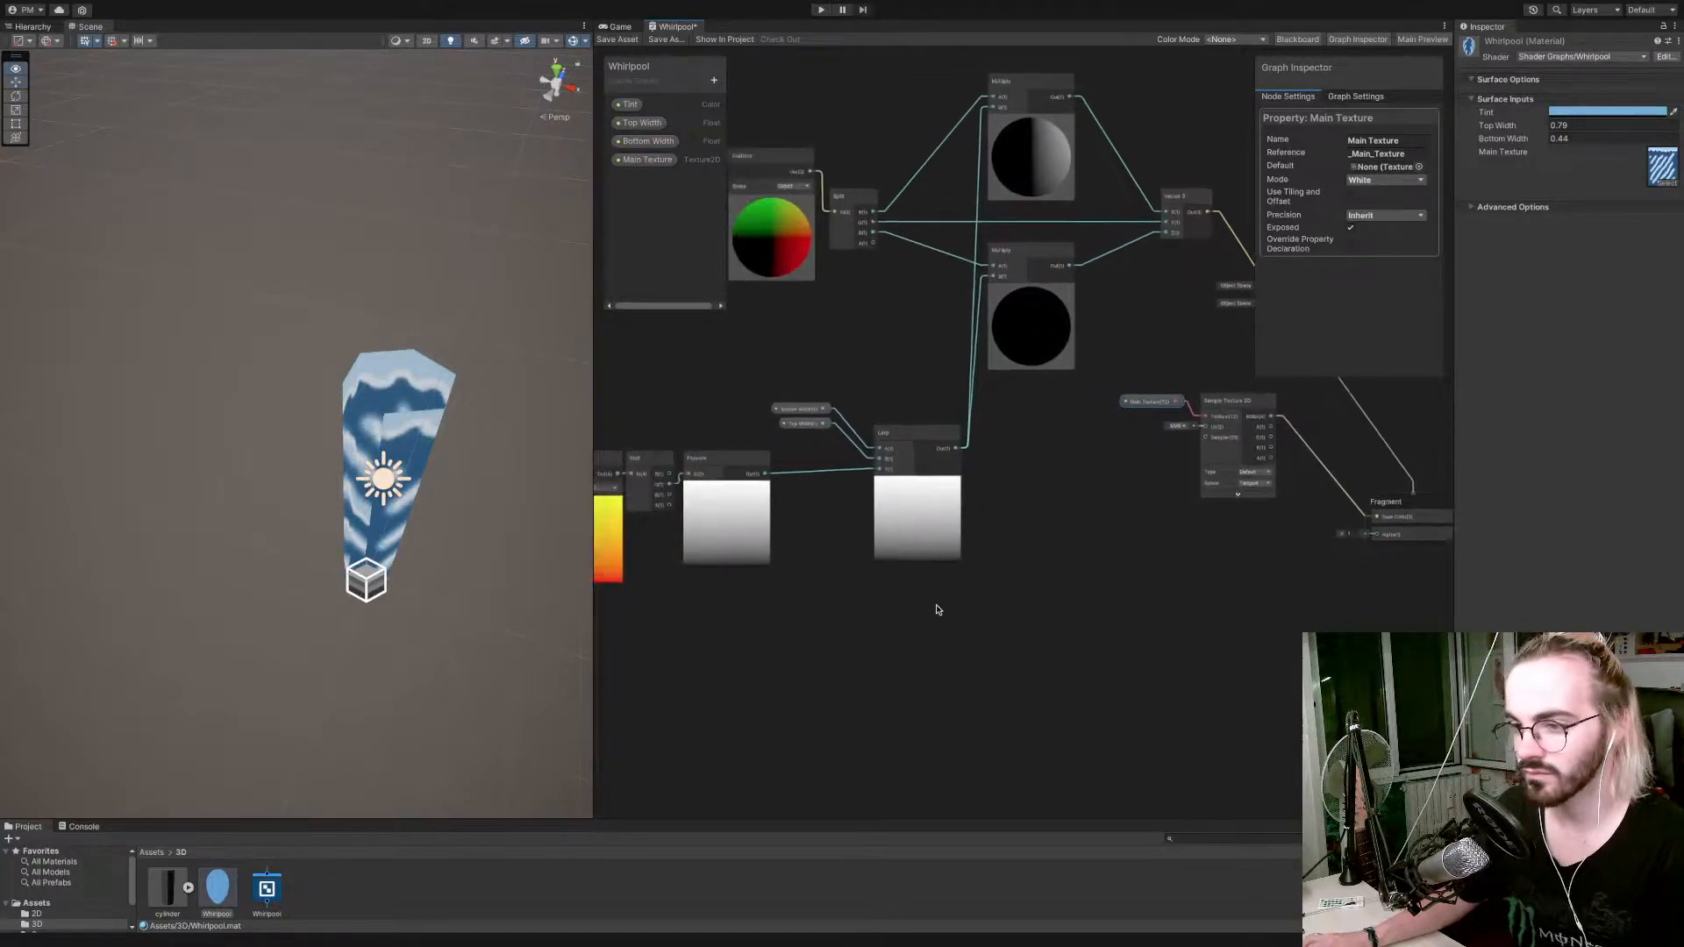
pyautogui.moveTo(765, 474); pyautogui.dragTo(1129, 561)
pyautogui.write('prev')
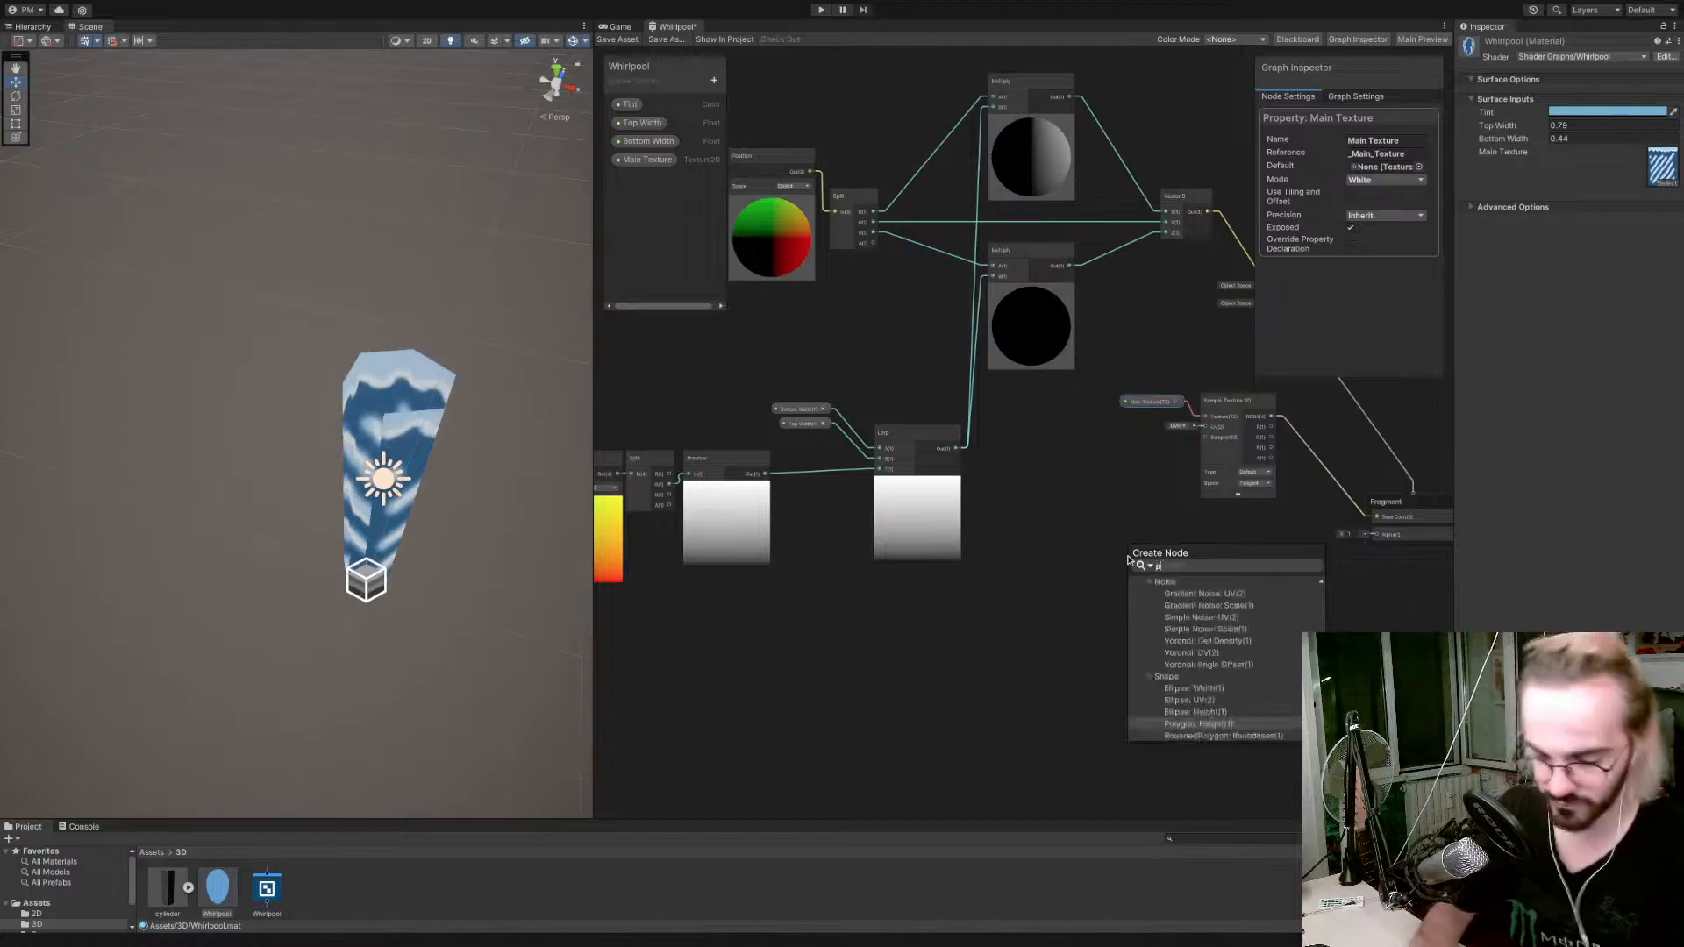
pyautogui.press('Return')
pyautogui.moveTo(1205, 571); pyautogui.dragTo(1352, 538)
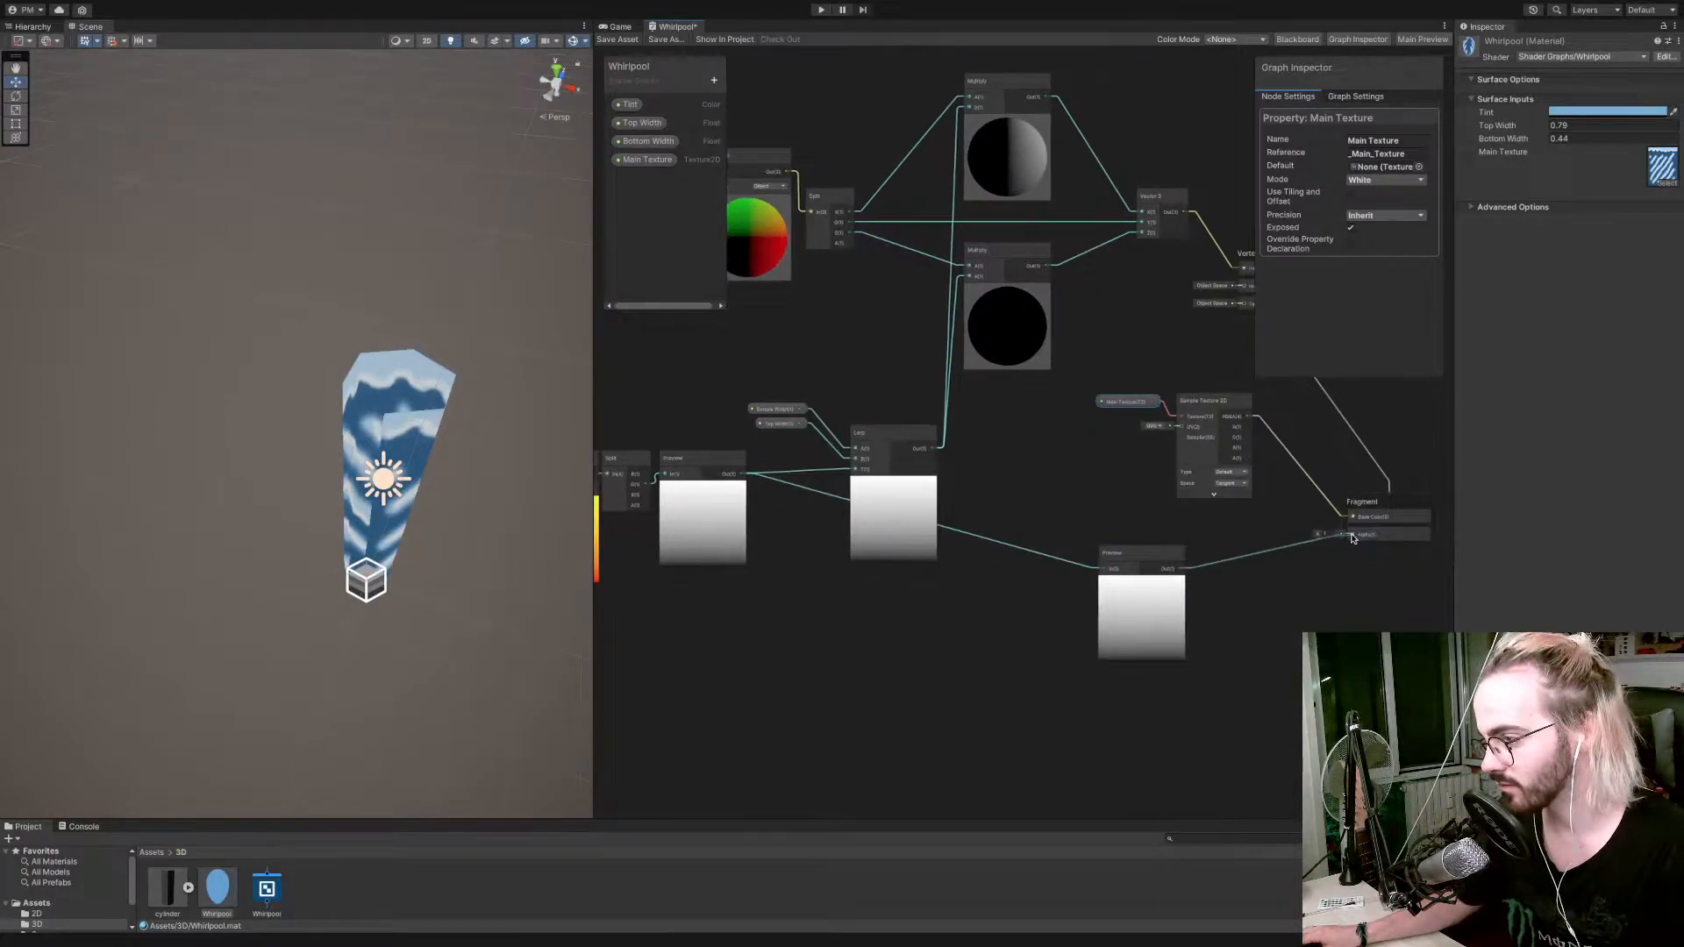
# Reposition the second Preview node, save the shader and inspect the whirlpool's transparency from the side.
pyautogui.click(1140, 556)
pyautogui.moveTo(741, 476); pyautogui.dragTo(1354, 539)
pyautogui.press('Escape')
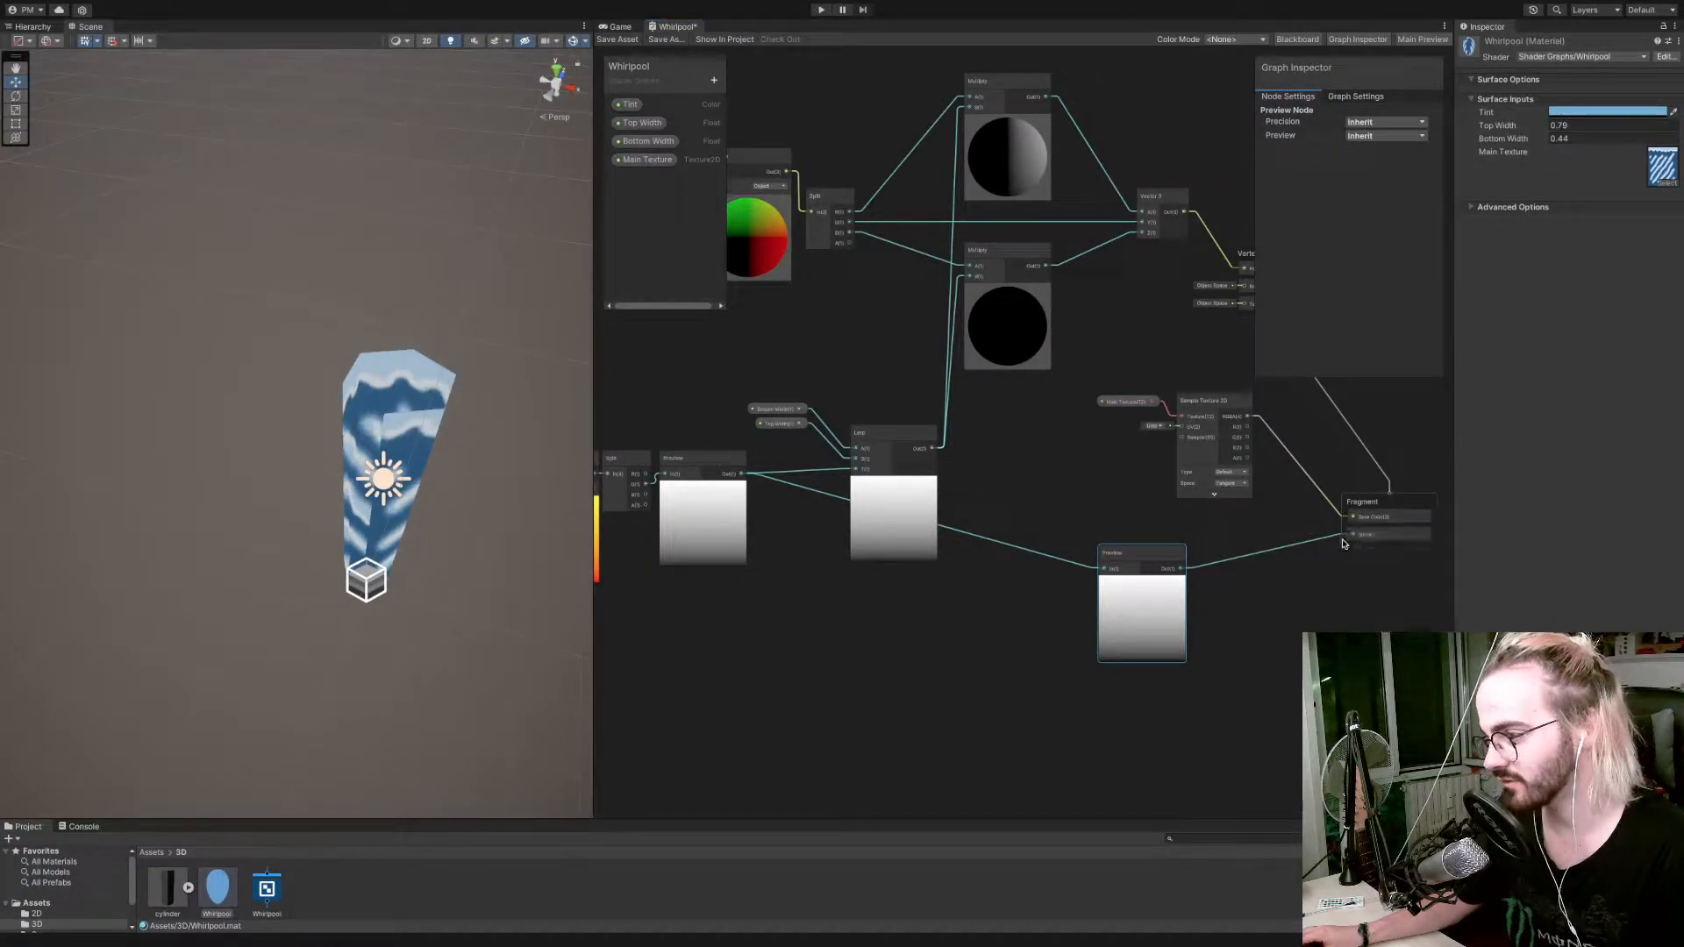
pyautogui.moveTo(1142, 562); pyautogui.dragTo(1085, 587)
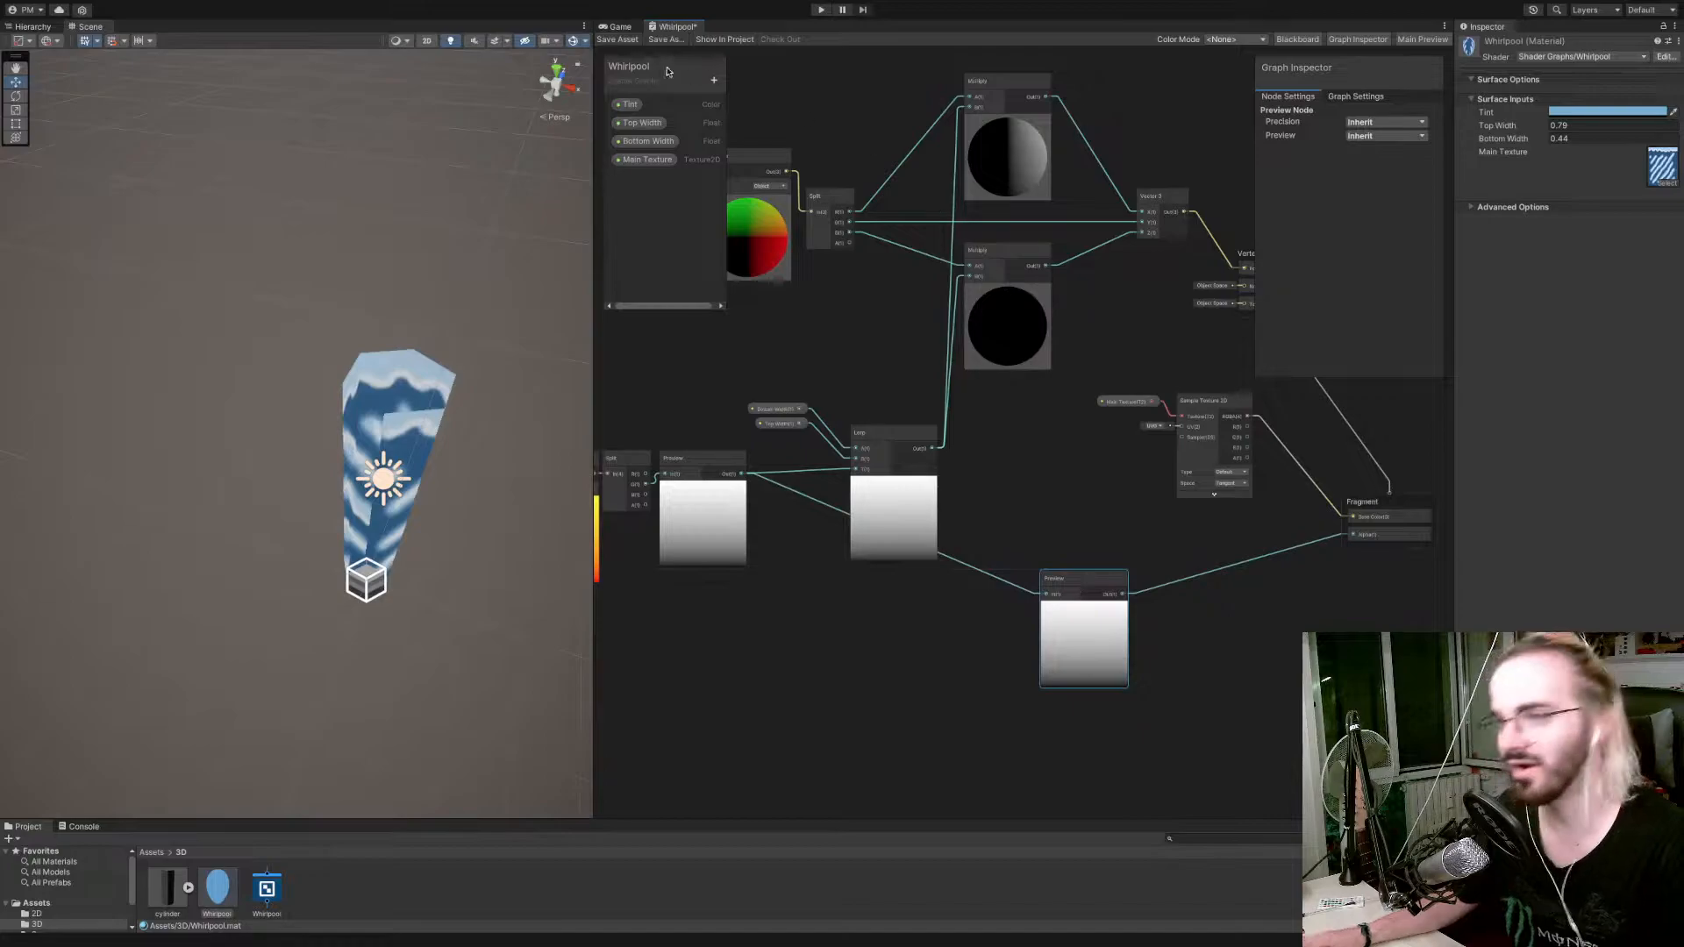
pyautogui.click(618, 39)
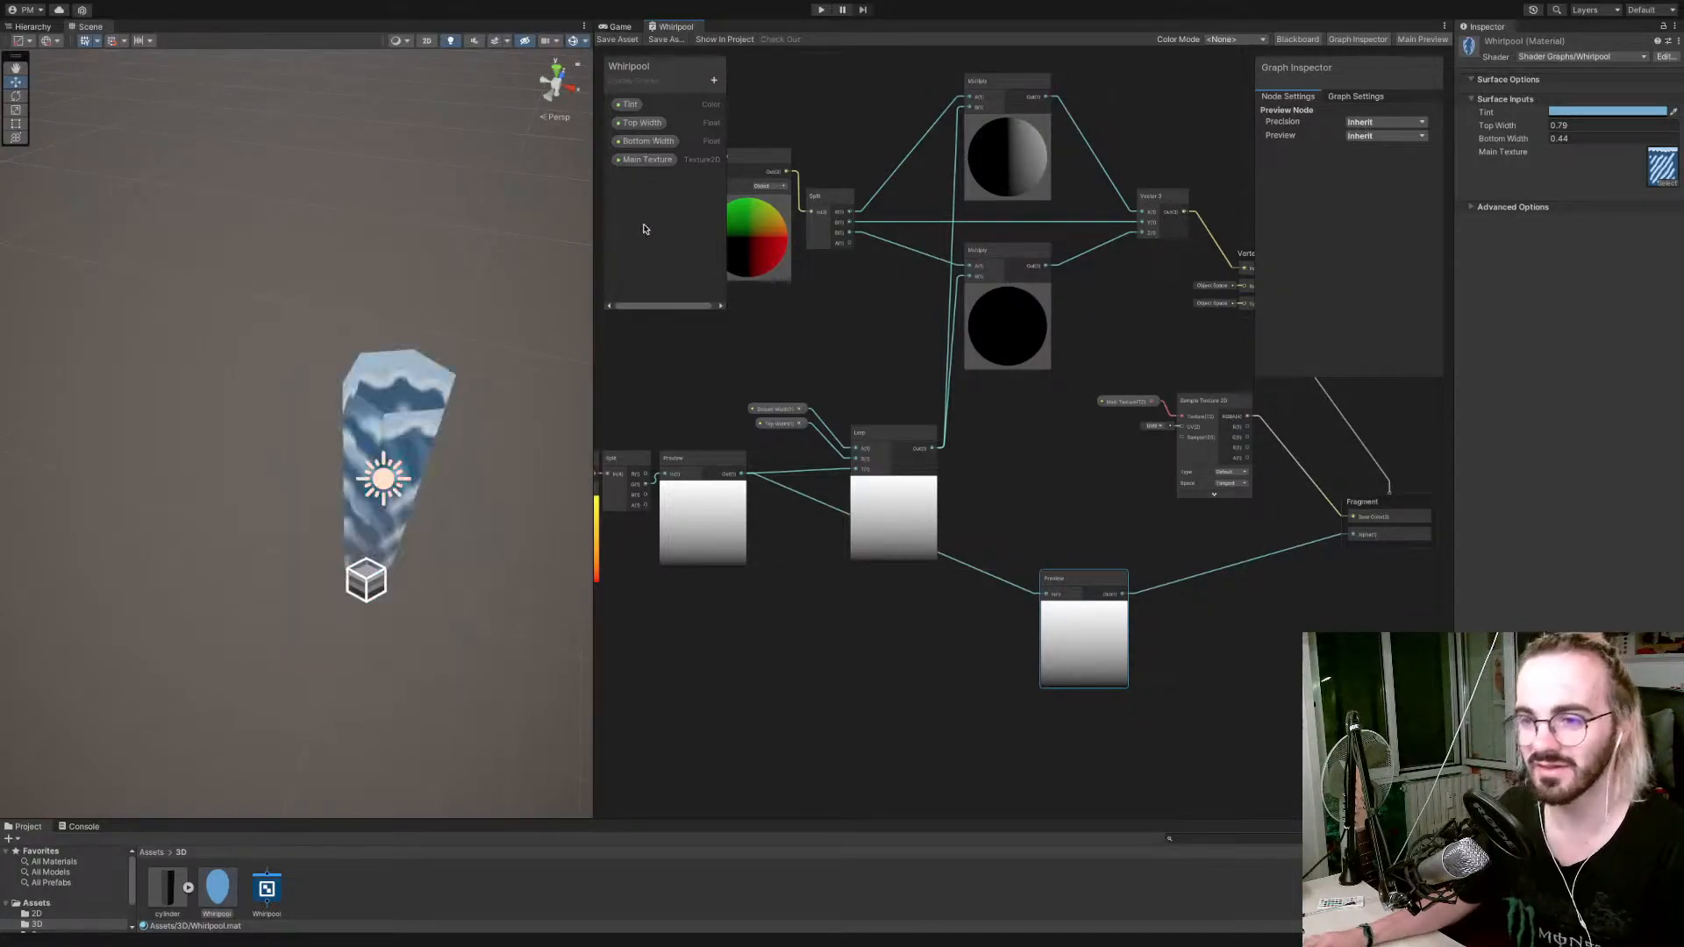
pyautogui.moveTo(506, 309); pyautogui.dragTo(400, 211, button='right')
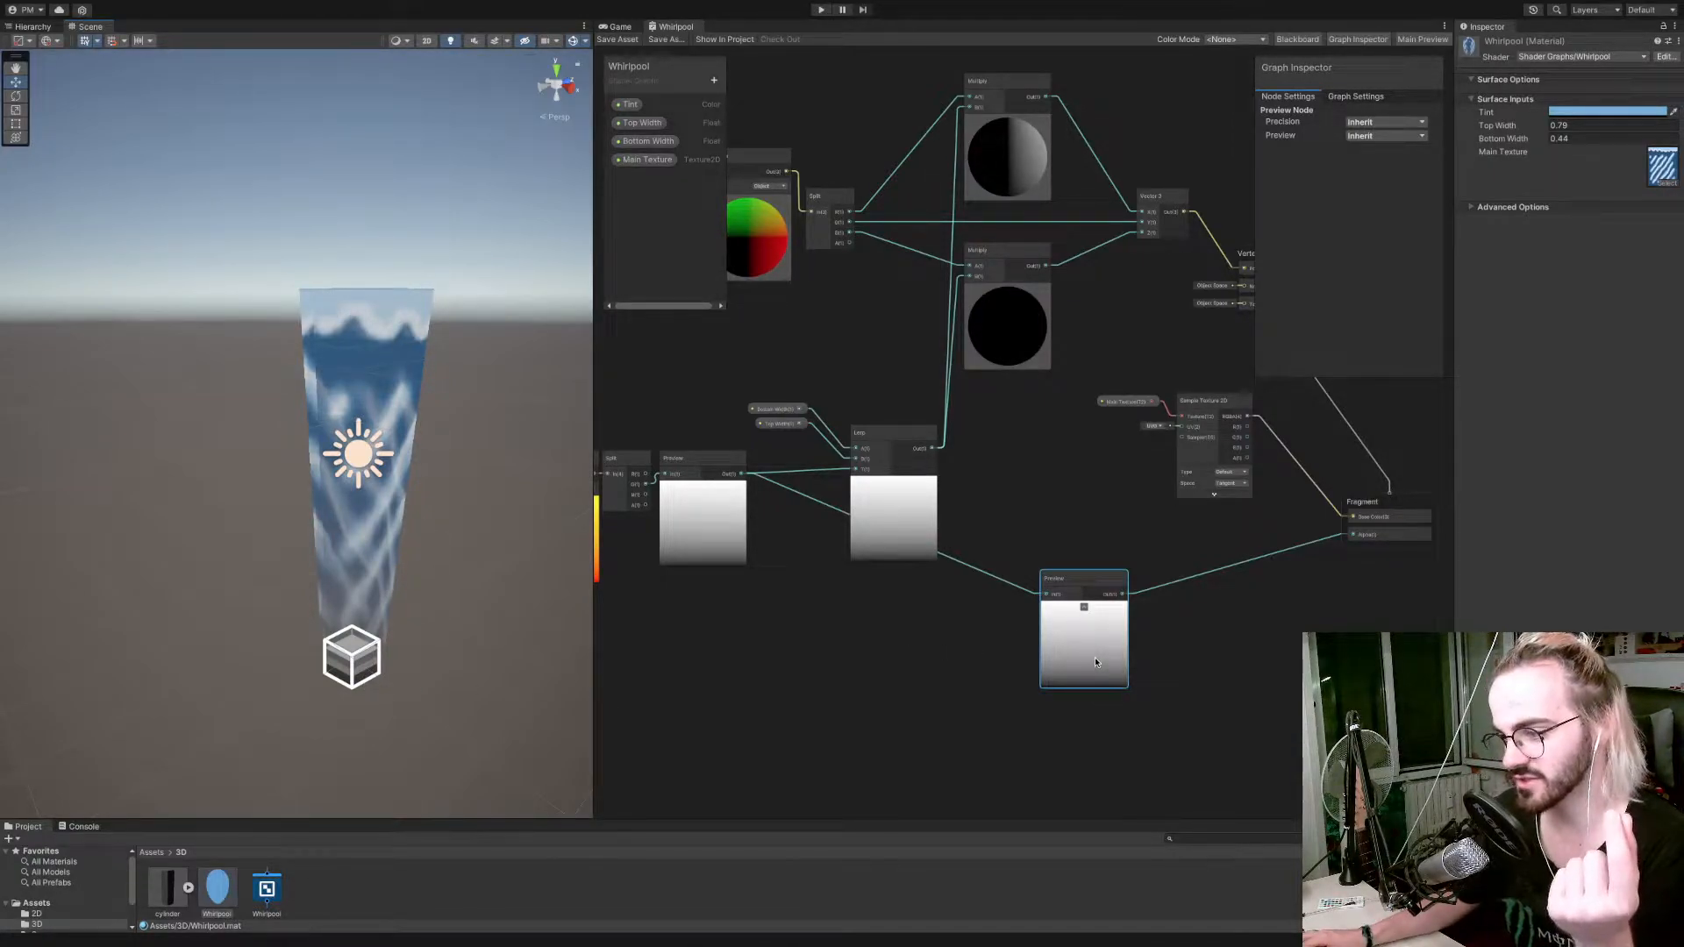
# Delete the Preview node that feeds the Fragment's Alpha input.
pyautogui.moveTo(1082, 584); pyautogui.dragTo(816, 607)
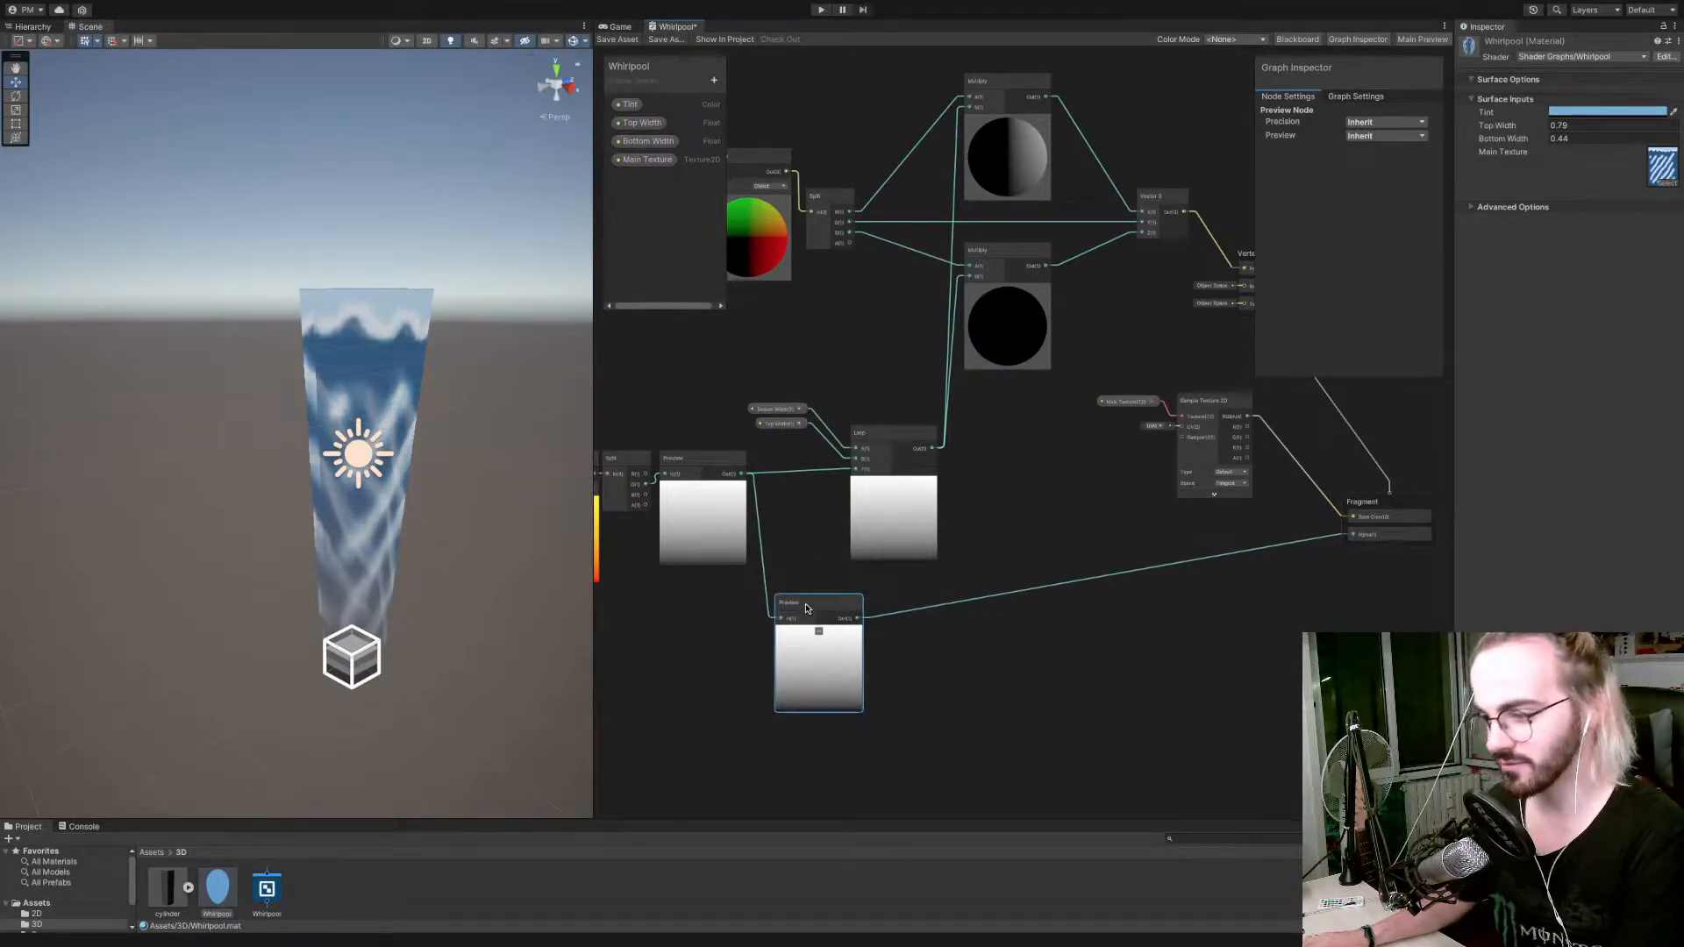
pyautogui.press('Delete')
pyautogui.scroll(-1, 758, 482)
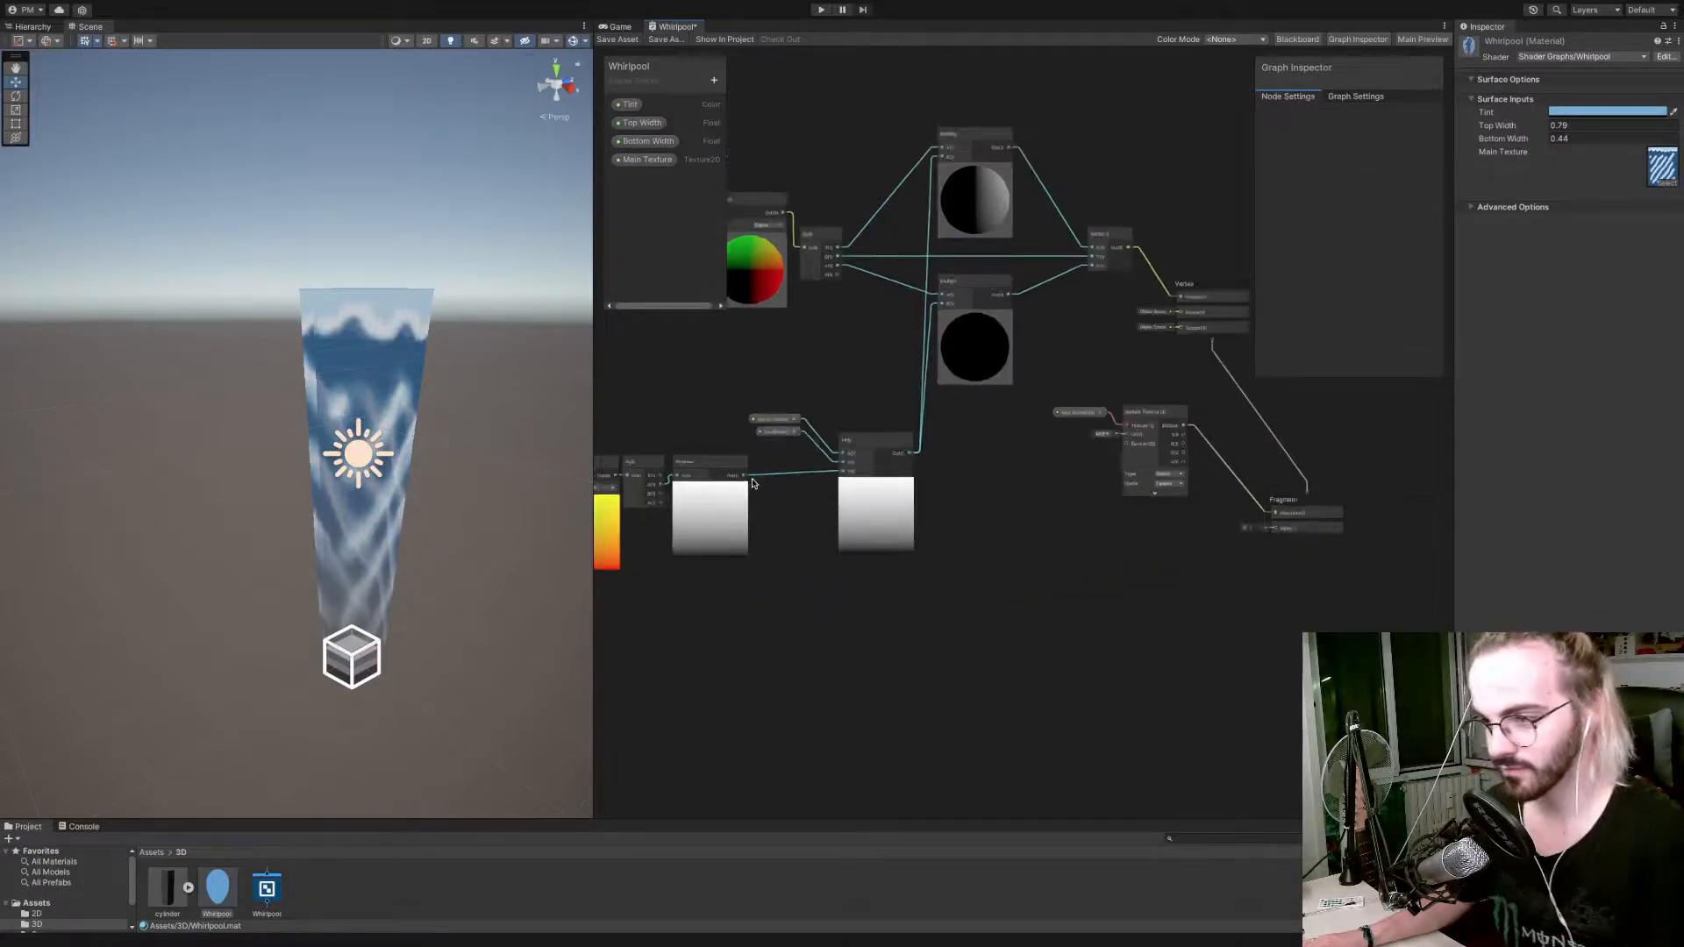
pyautogui.moveTo(745, 474); pyautogui.dragTo(841, 636)
pyautogui.scroll(-1, 840, 638)
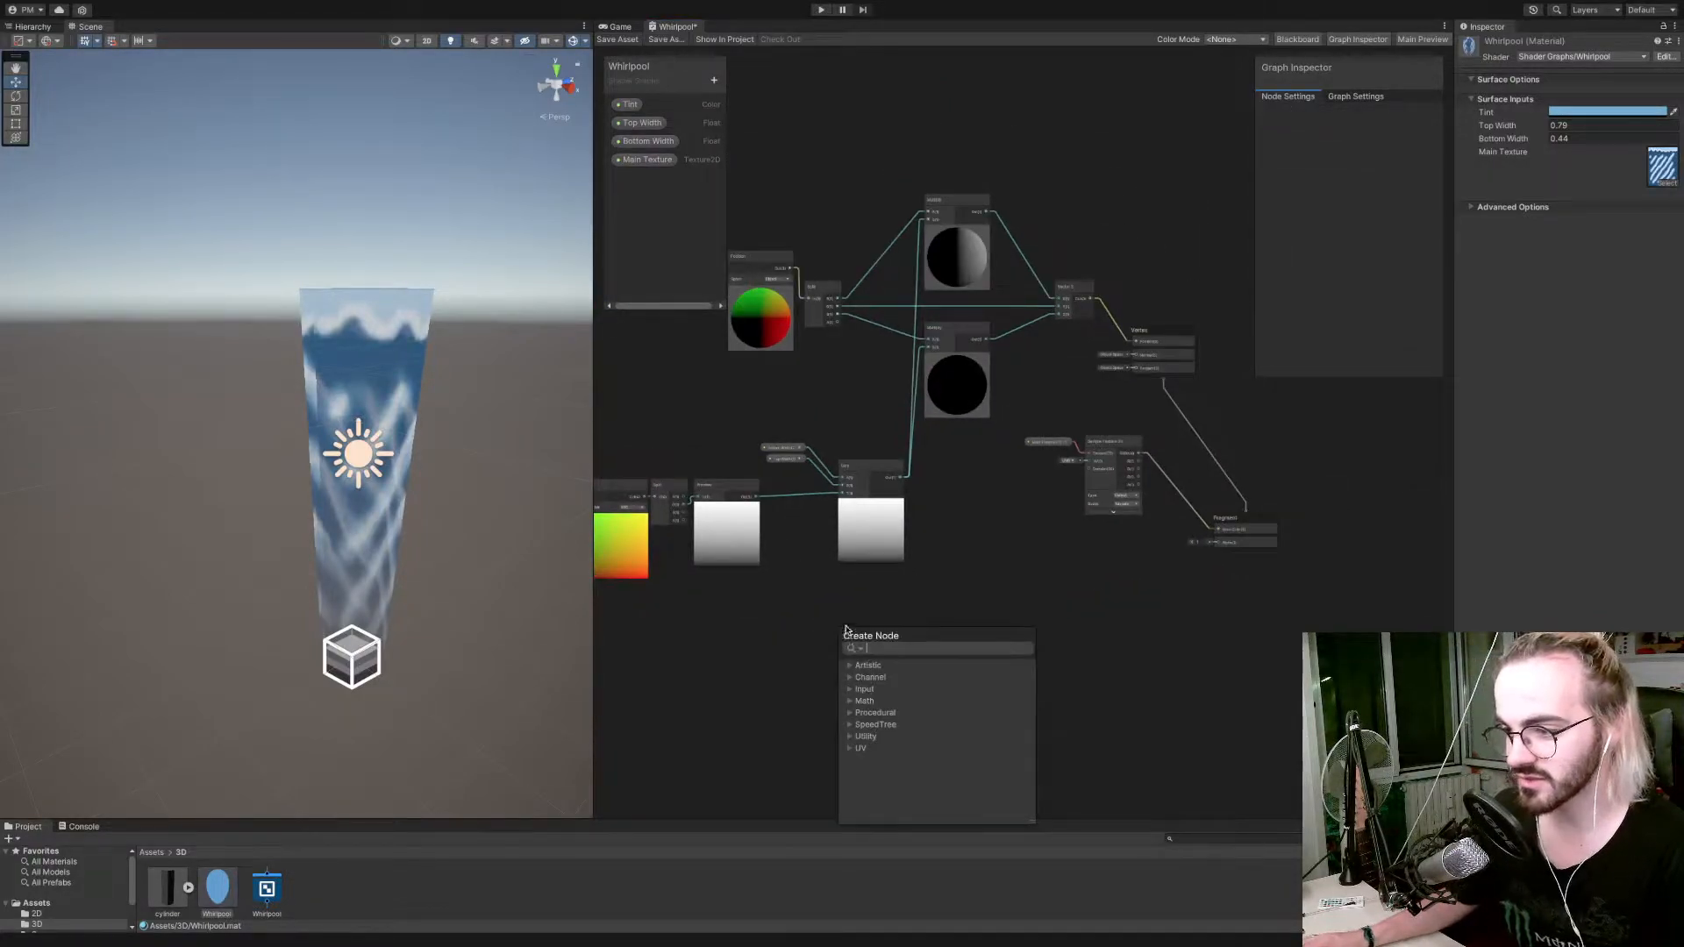
pyautogui.click(817, 618)
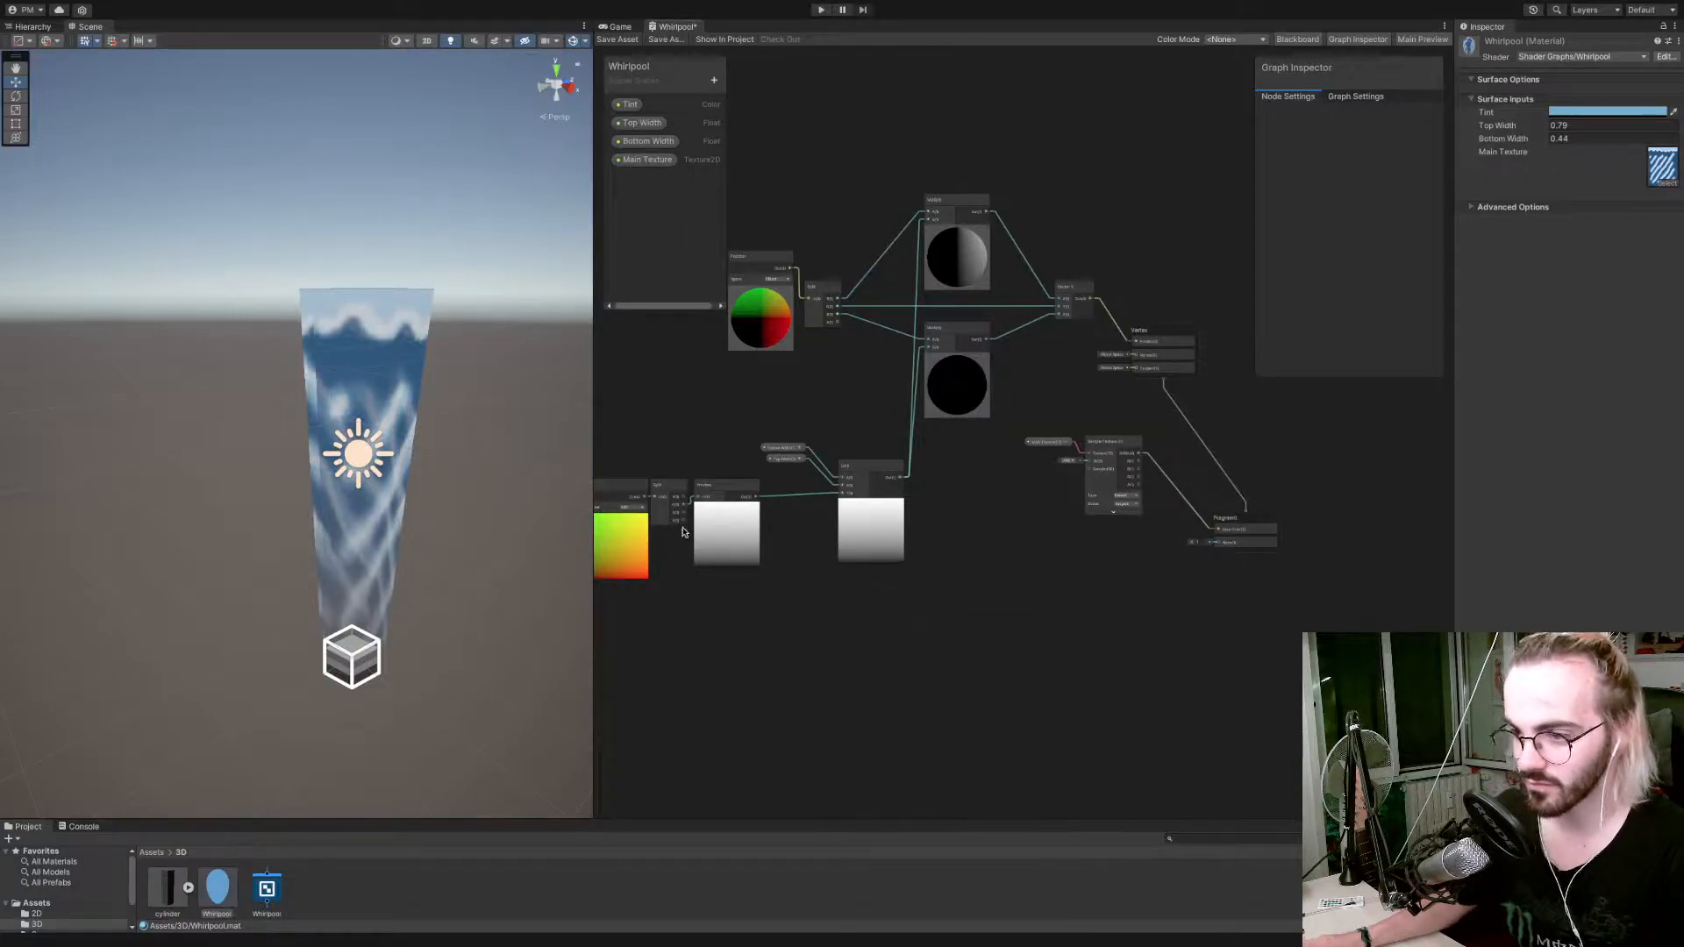
# Feed the UV Split node's G output into a new Subtract node and set its B value to 0.5.
pyautogui.moveTo(683, 505); pyautogui.dragTo(824, 600)
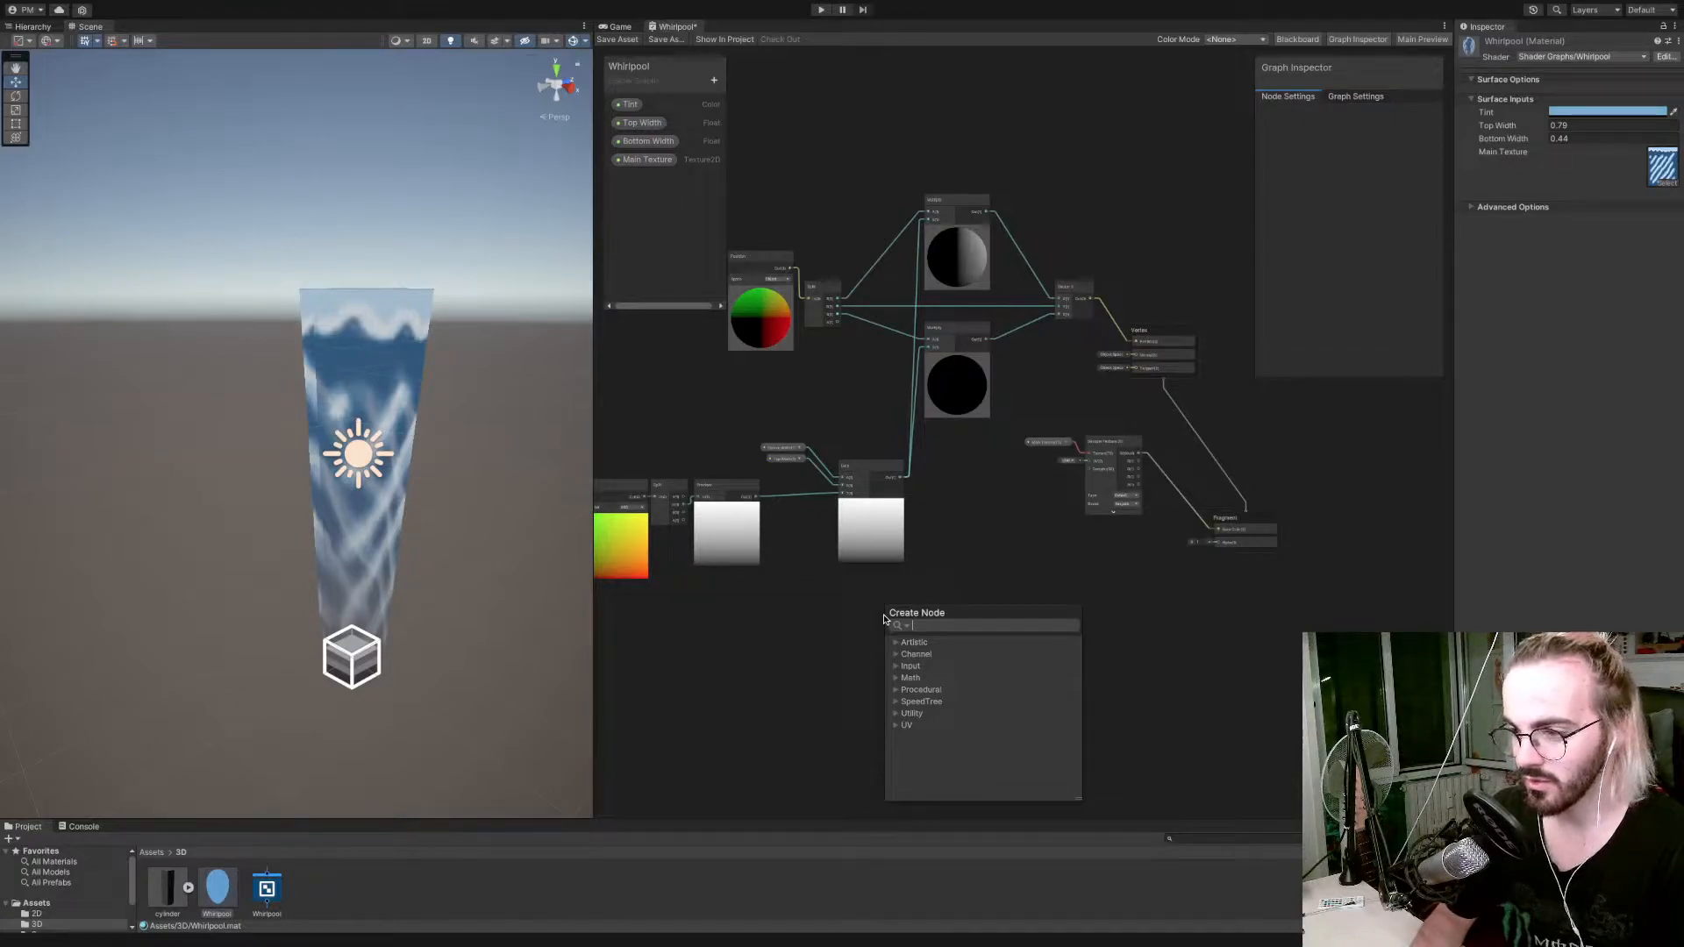
pyautogui.write('su')
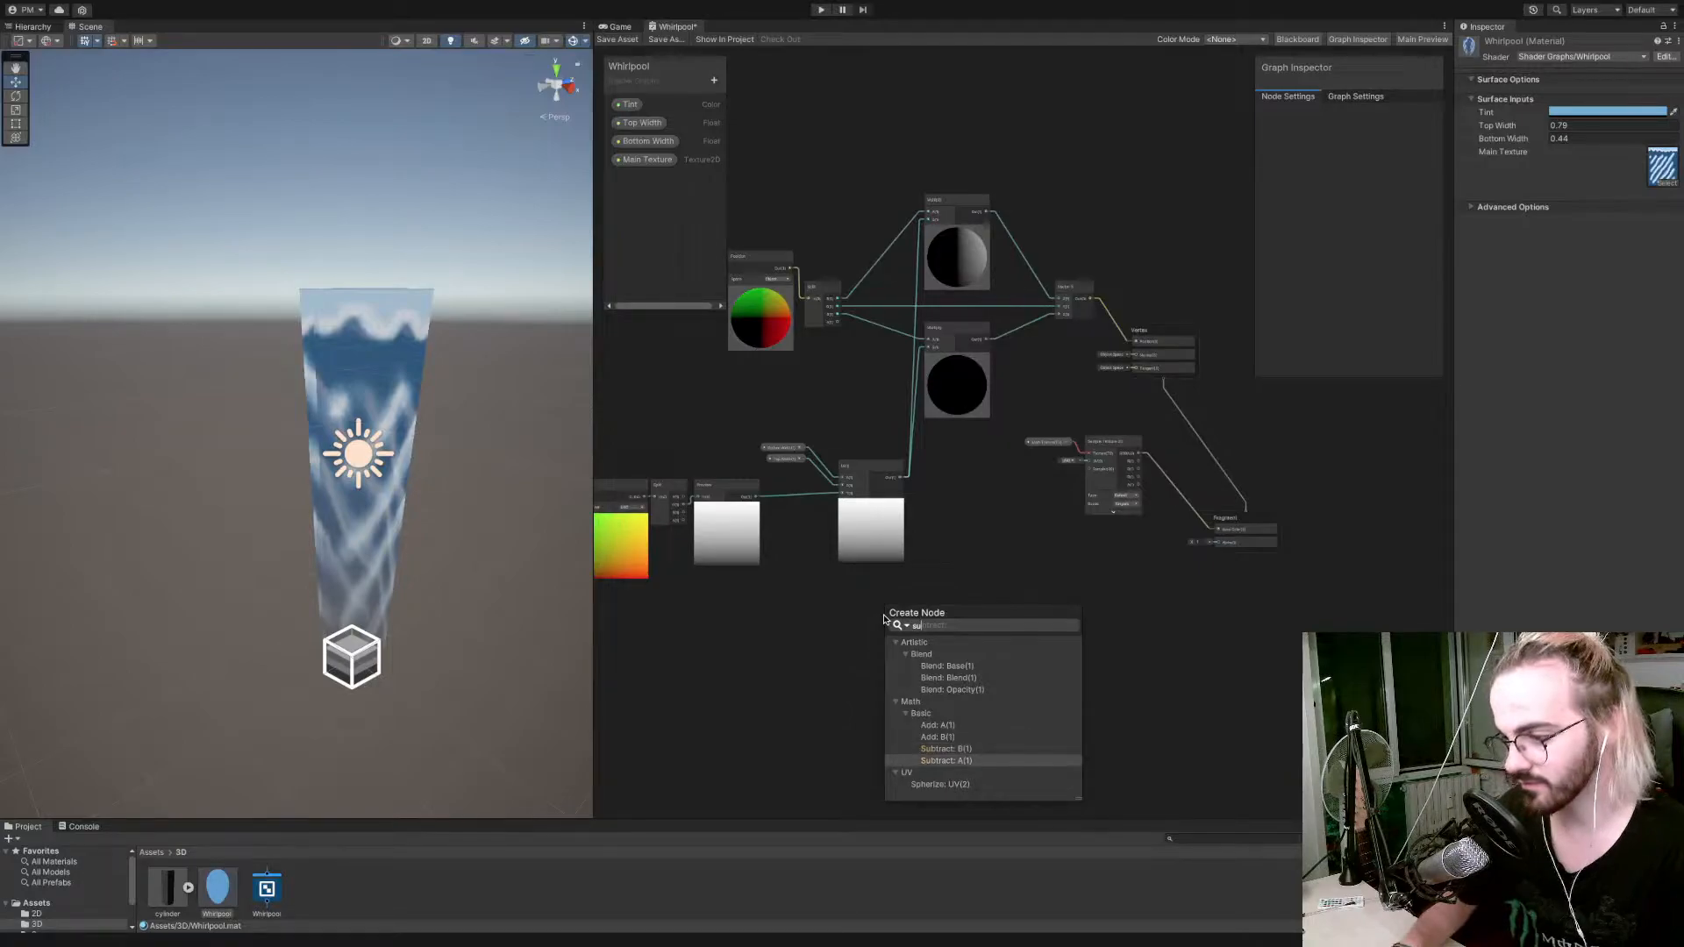
pyautogui.press('Return')
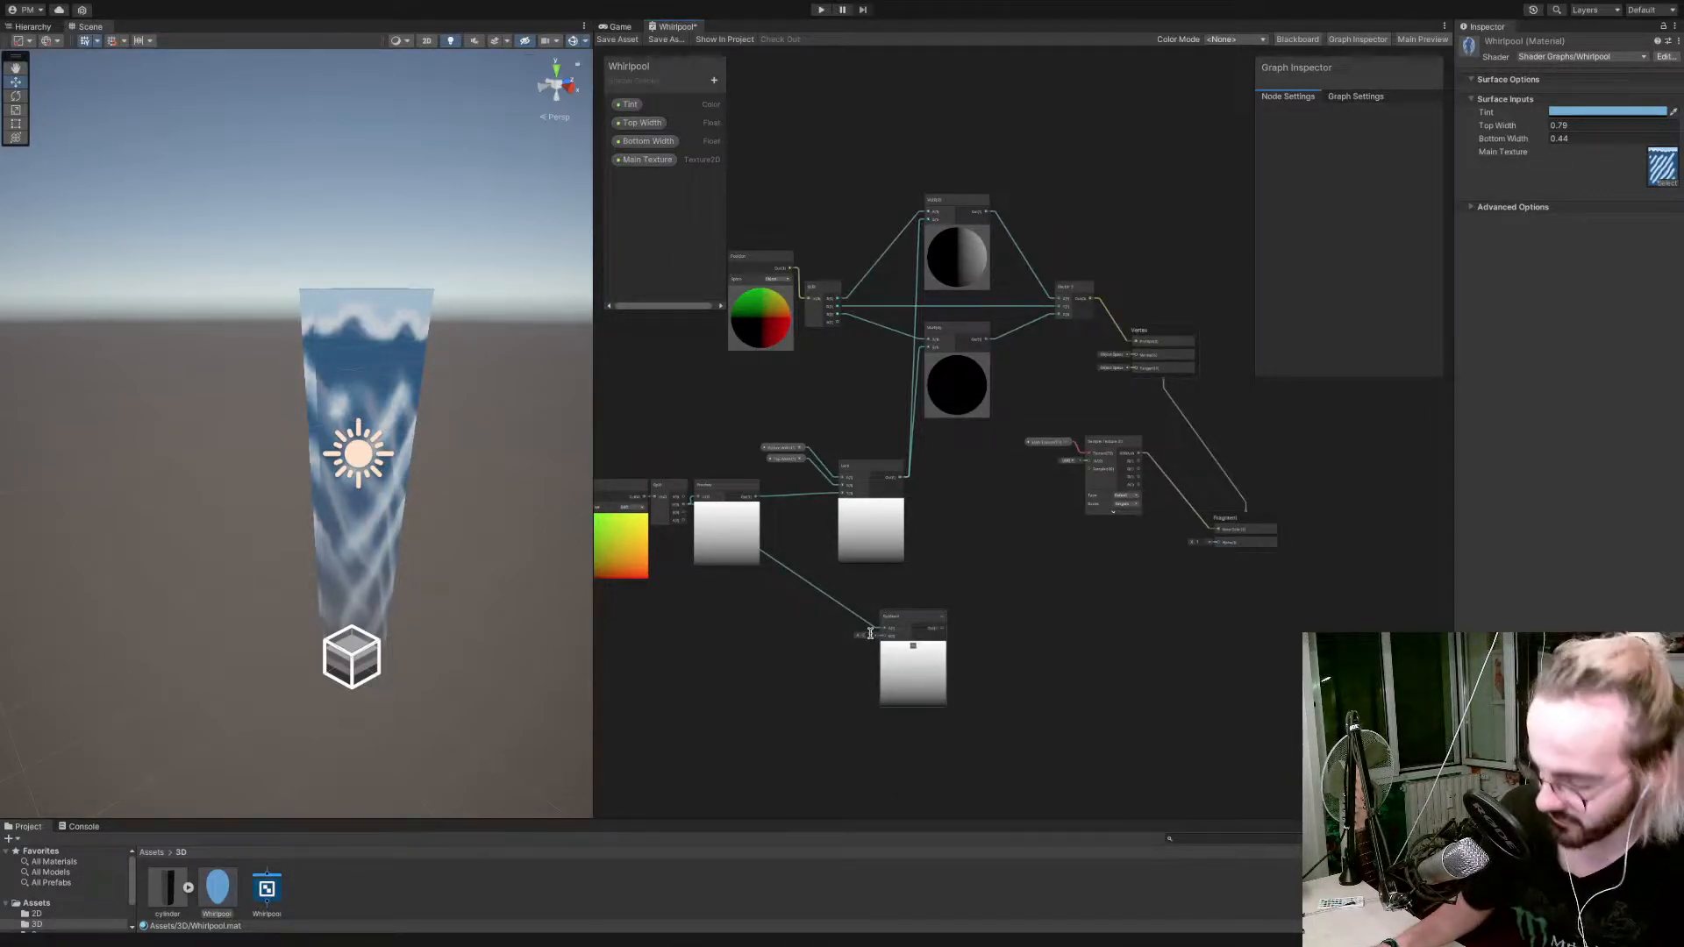
pyautogui.scroll(8, 908, 648)
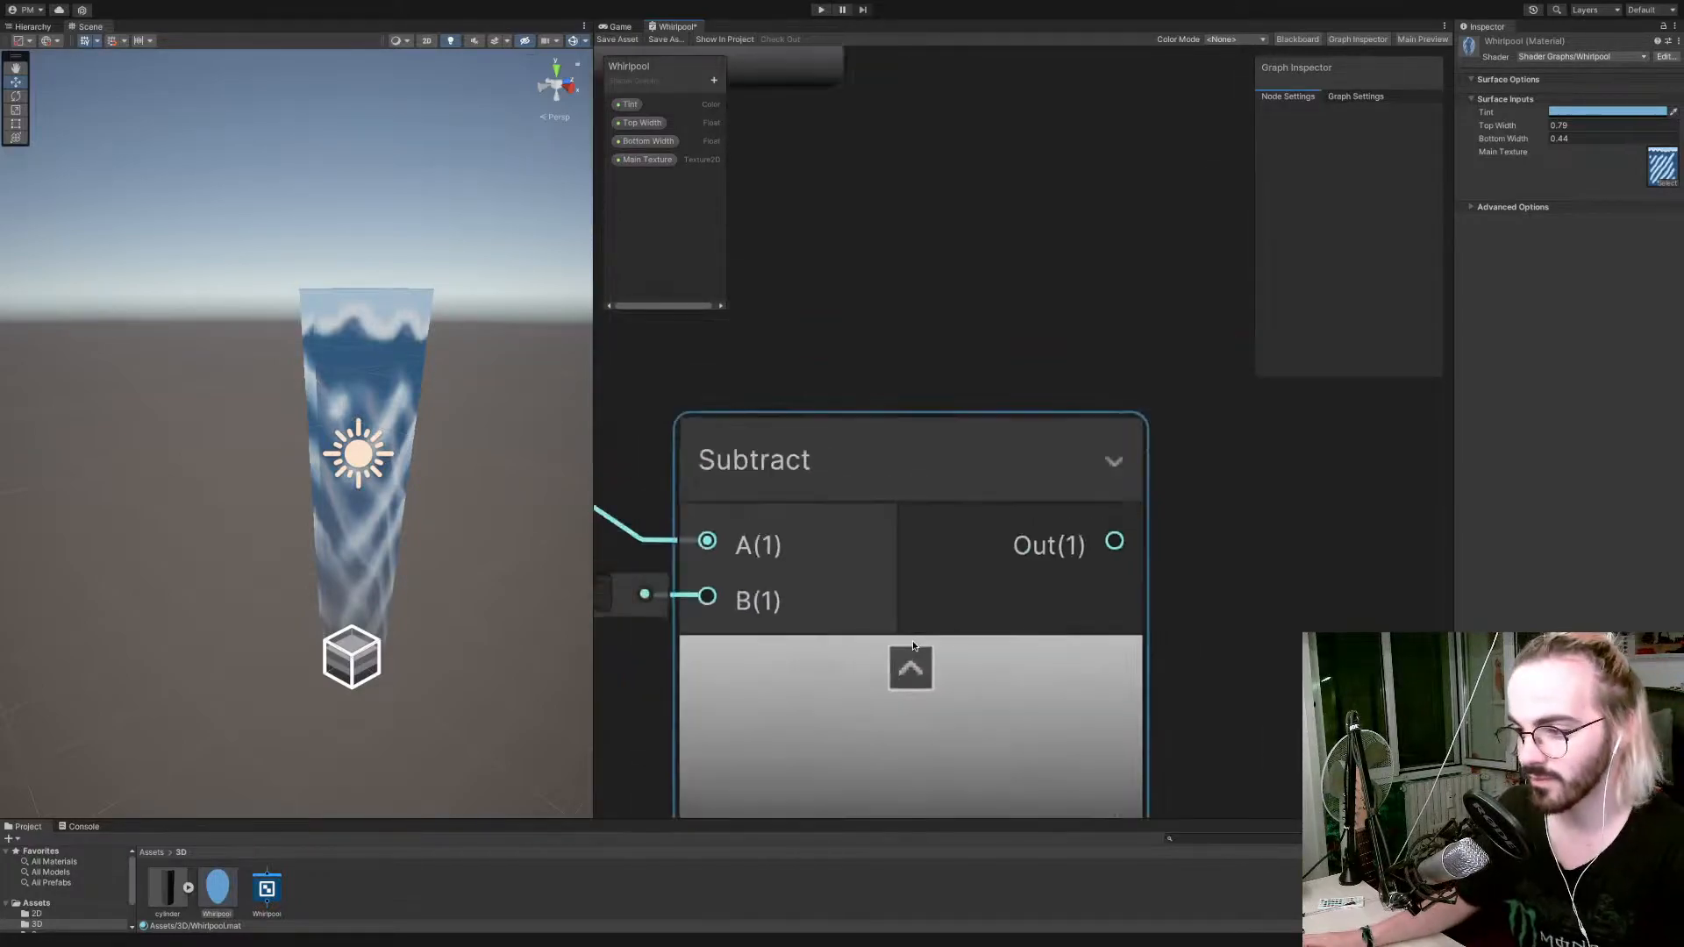
pyautogui.scroll(-4, 908, 648)
pyautogui.moveTo(1008, 651); pyautogui.dragTo(883, 651, button='middle')
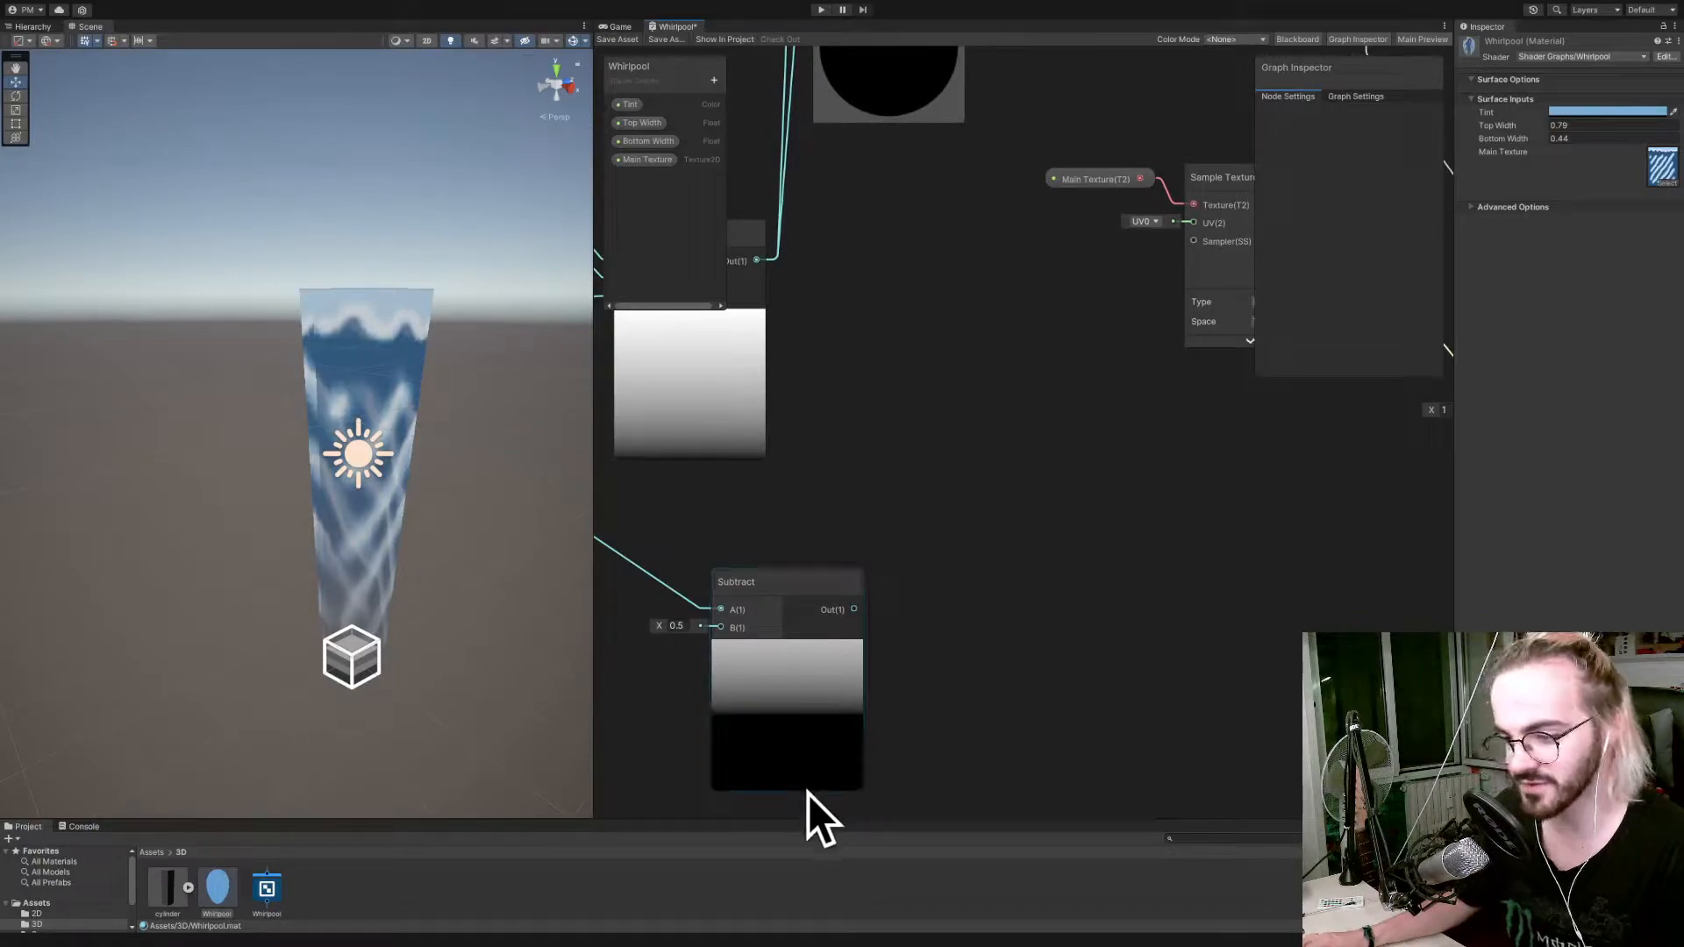
pyautogui.moveTo(791, 585); pyautogui.dragTo(725, 557)
# Add an Absolute node fed by the new Subtract node's output.
pyautogui.scroll(-4, 844, 505)
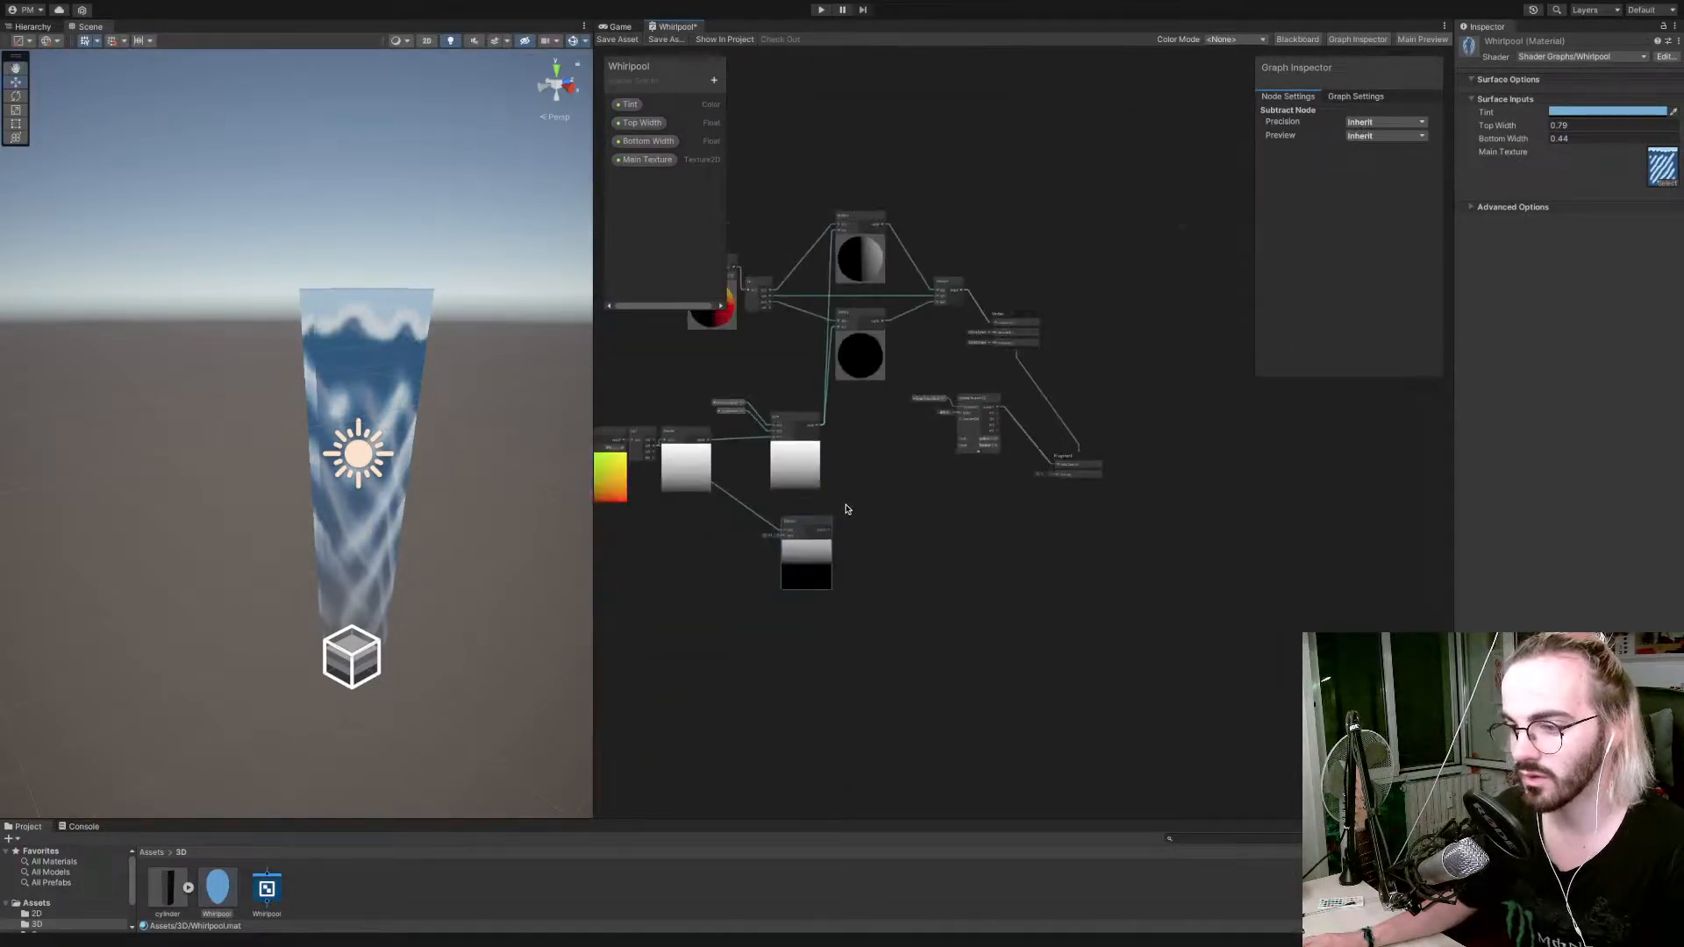
pyautogui.moveTo(827, 529); pyautogui.dragTo(882, 529)
pyautogui.scroll(-2, 881, 529)
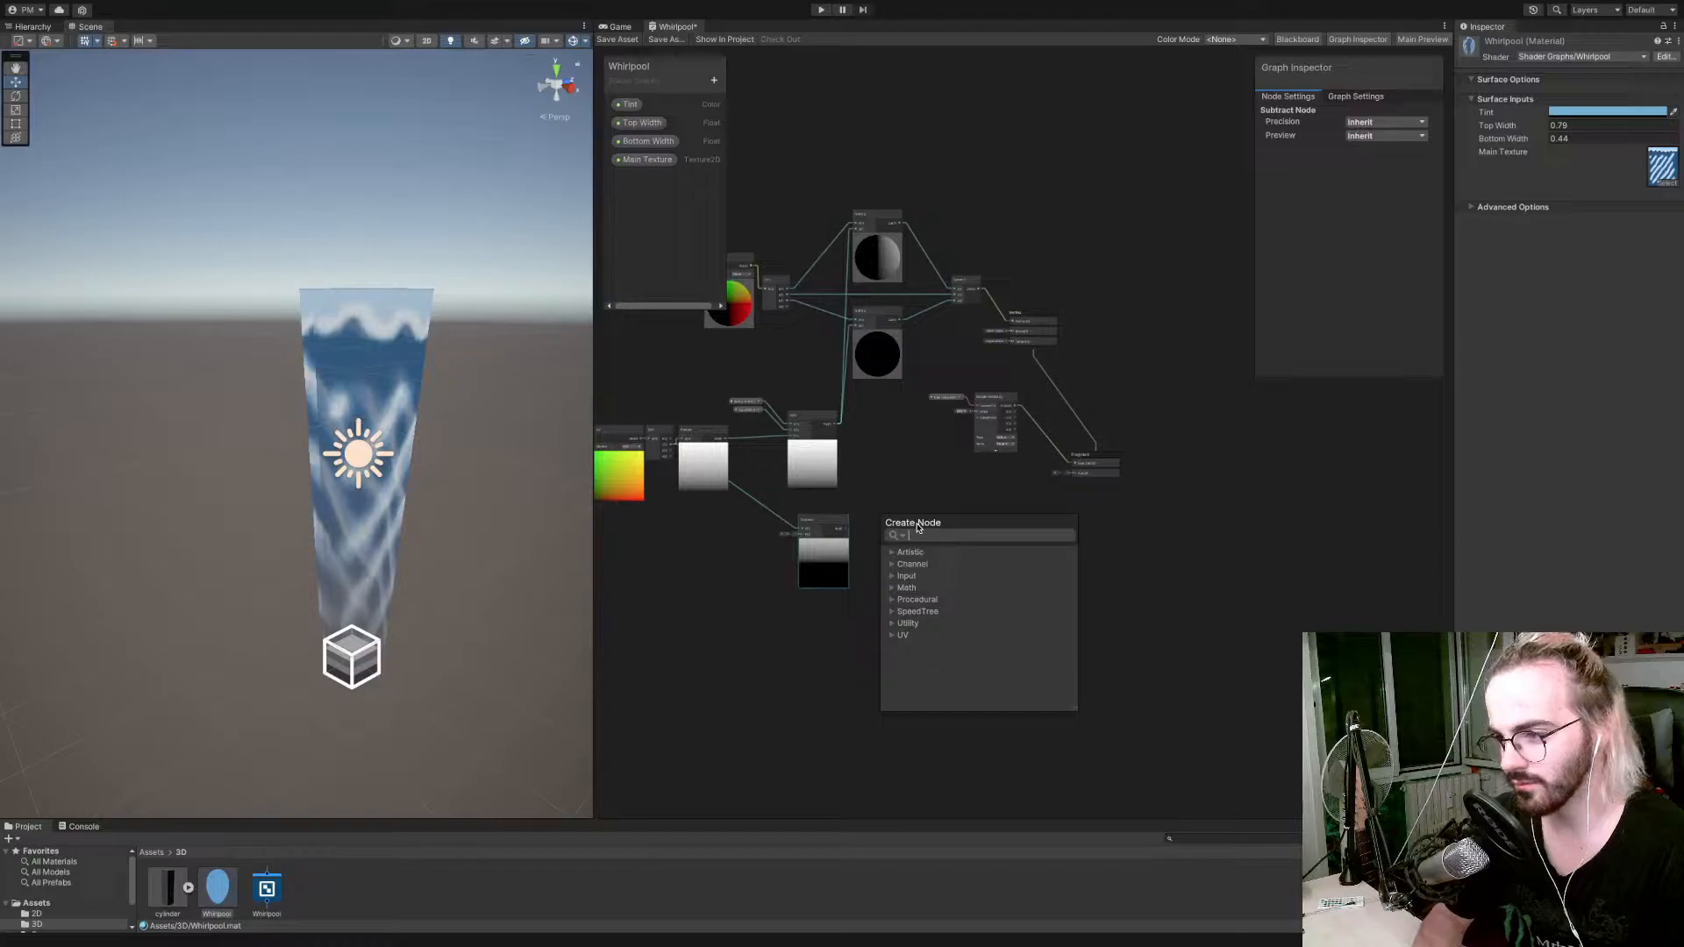
pyautogui.write('mul')
pyautogui.press('BackSpace')
pyautogui.press('BackSpace')
pyautogui.press('BackSpace')
pyautogui.write('a')
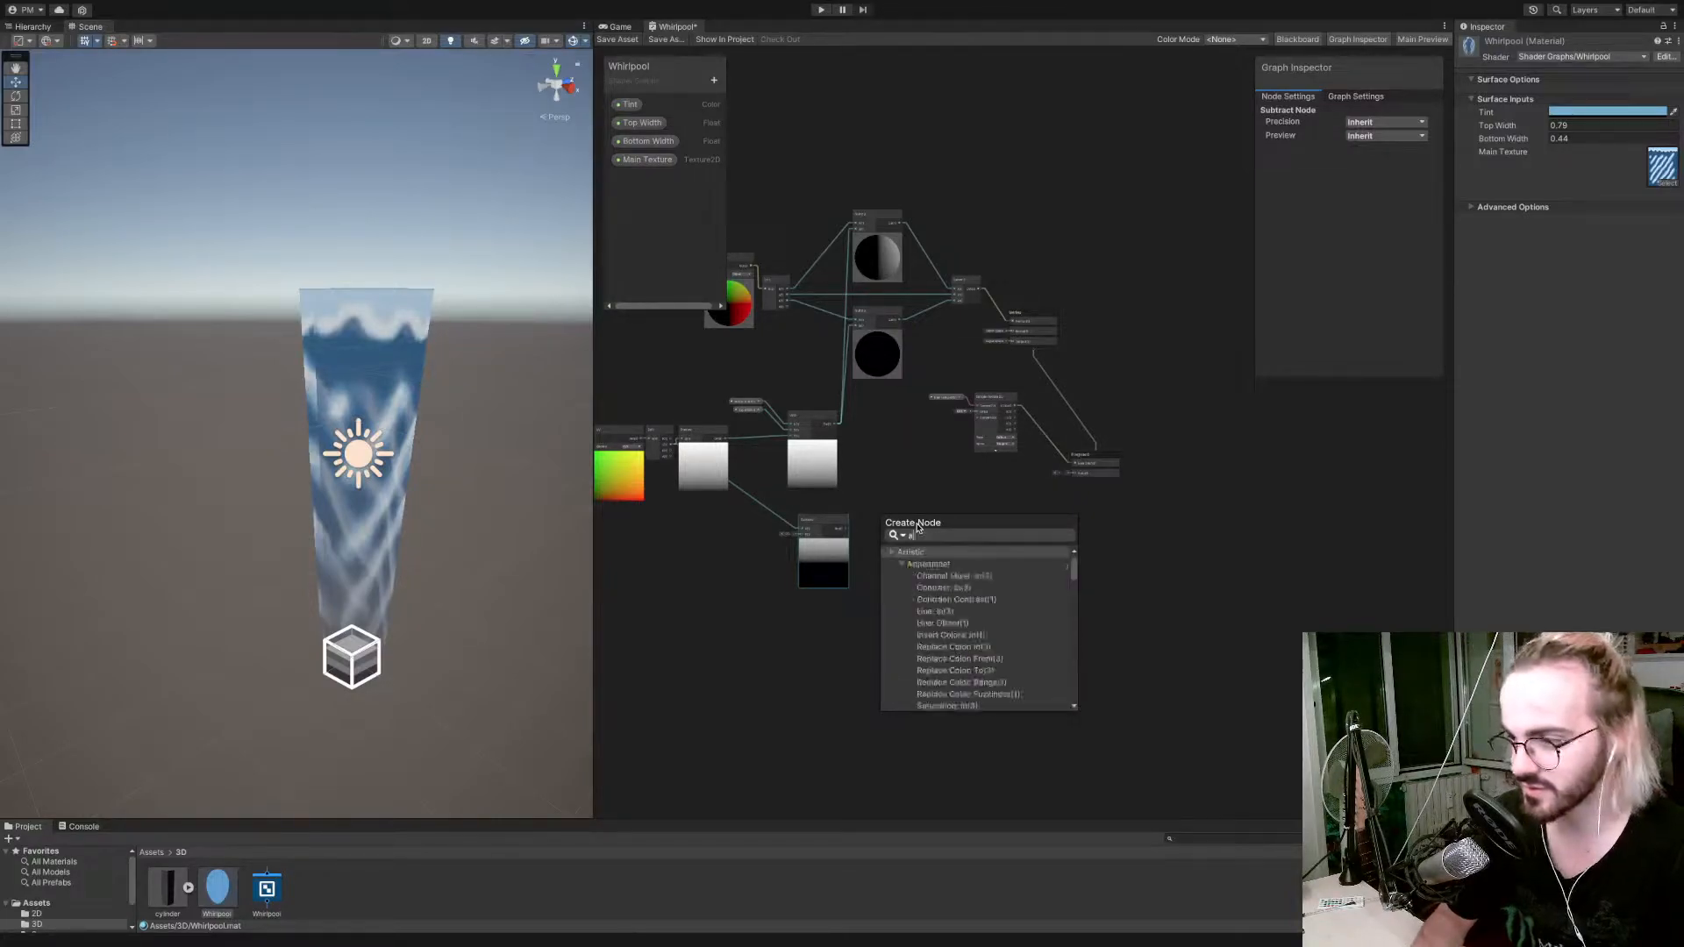
pyautogui.write('bs')
pyautogui.press('Return')
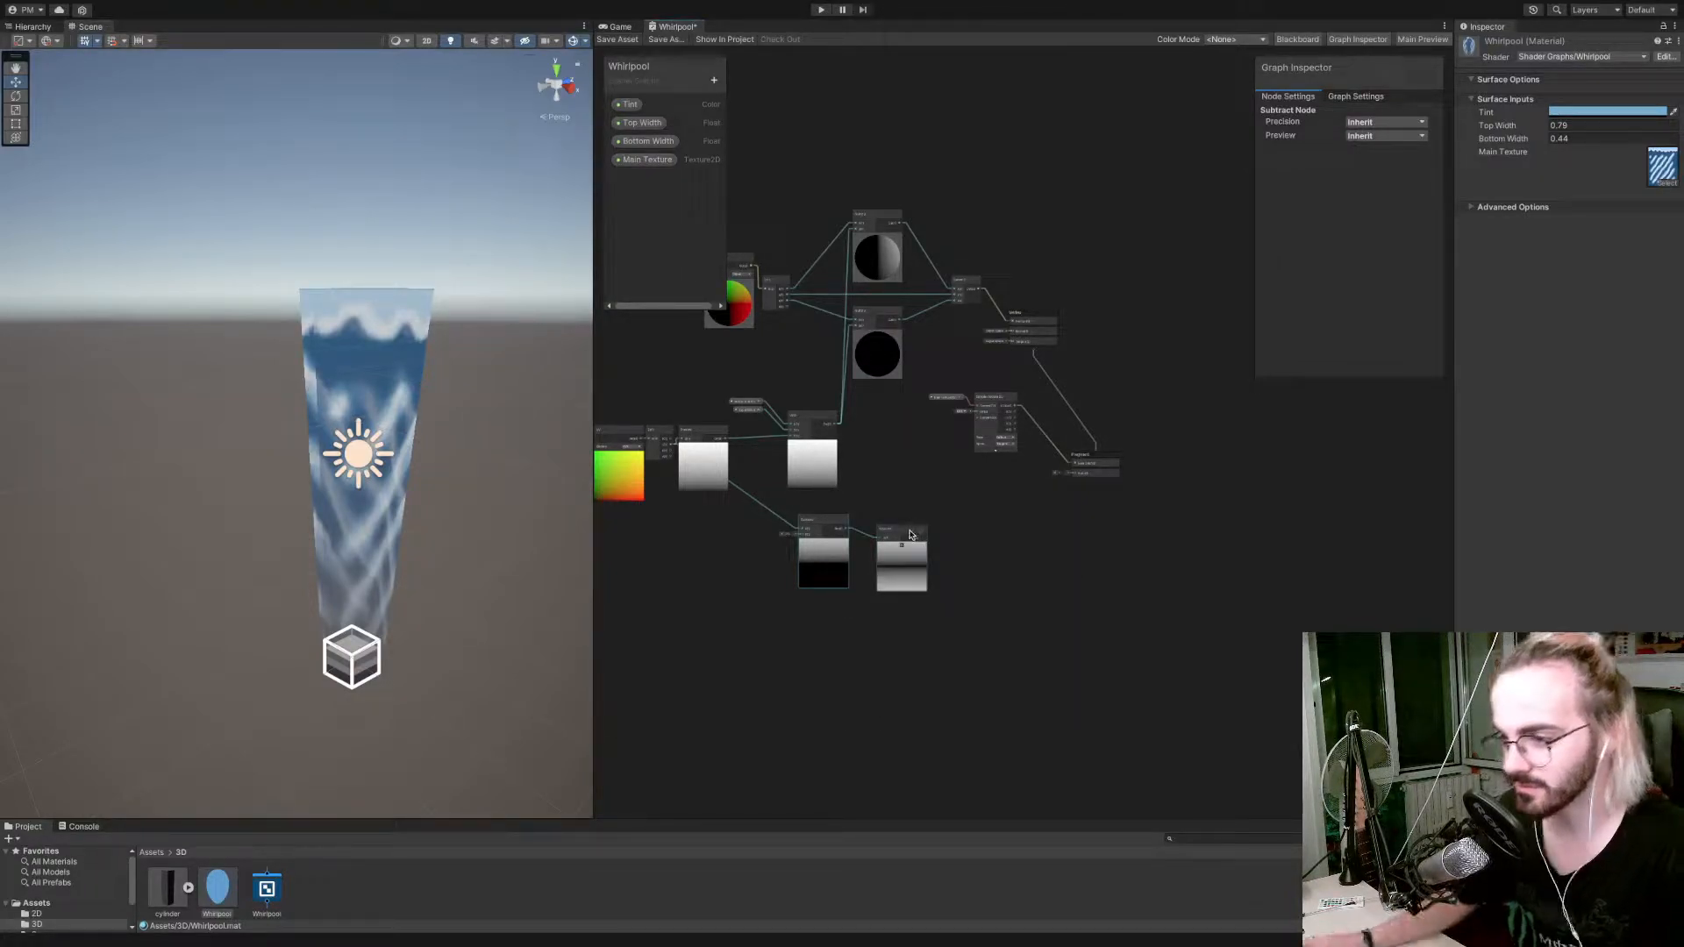
# Collapse the Subtract node's preview and place the Subtract and Absolute nodes closer to the gradient.
pyautogui.moveTo(893, 525); pyautogui.dragTo(814, 525)
pyautogui.click(823, 543)
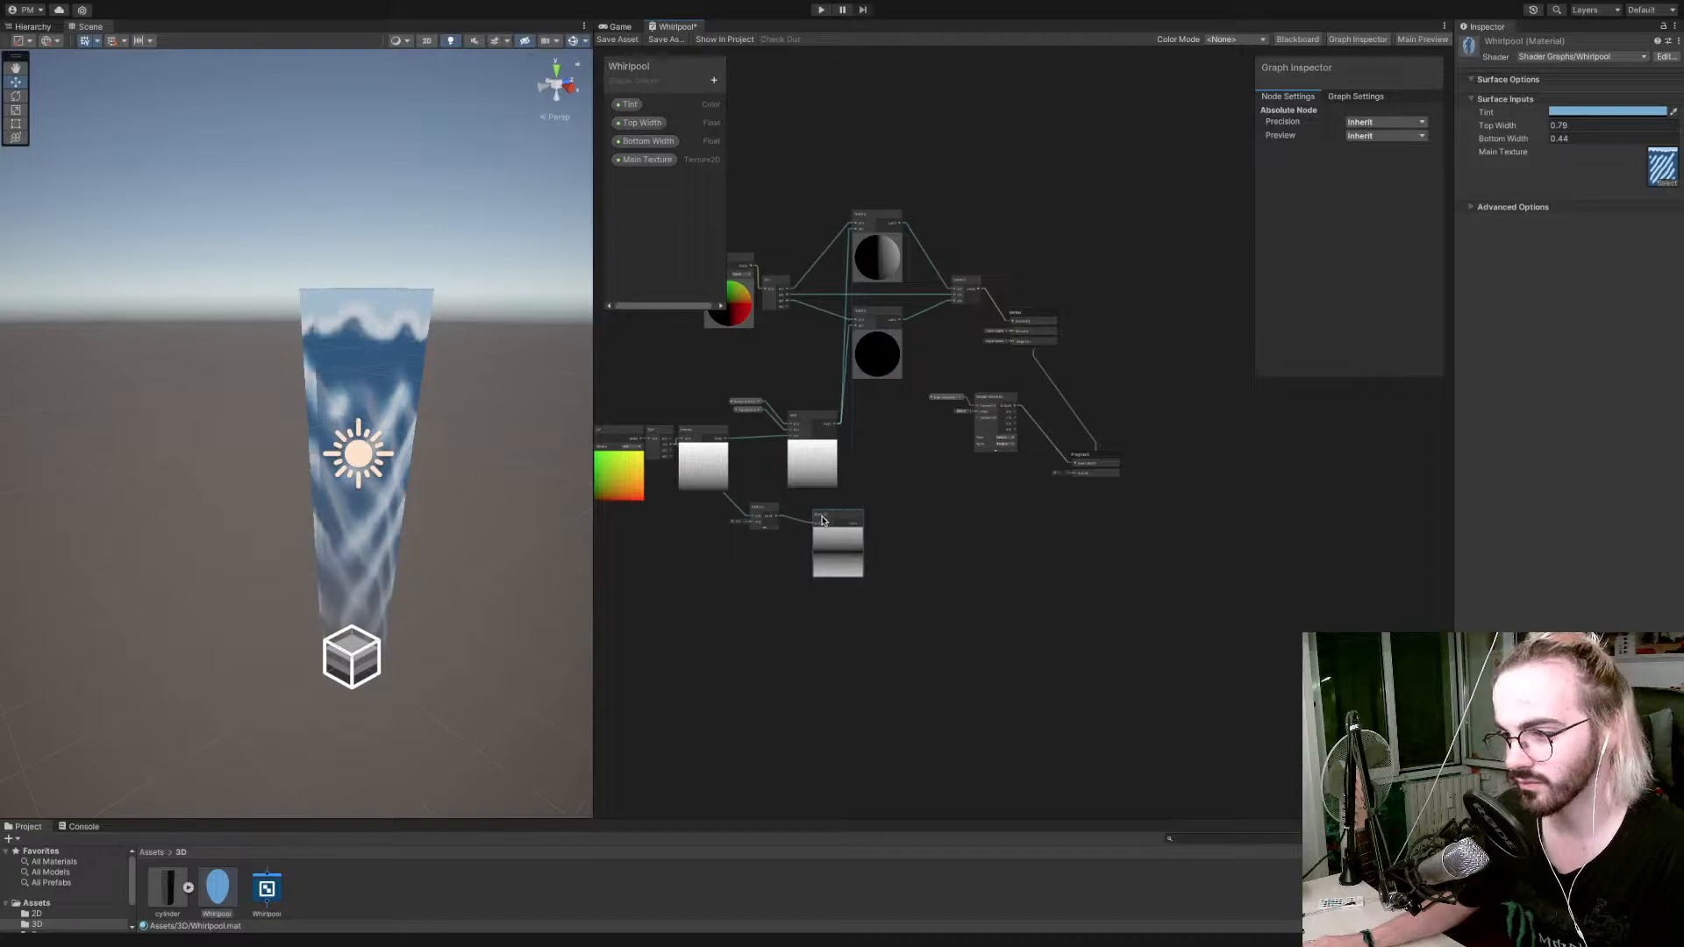
pyautogui.scroll(3, 824, 524)
pyautogui.scroll(2, 824, 525)
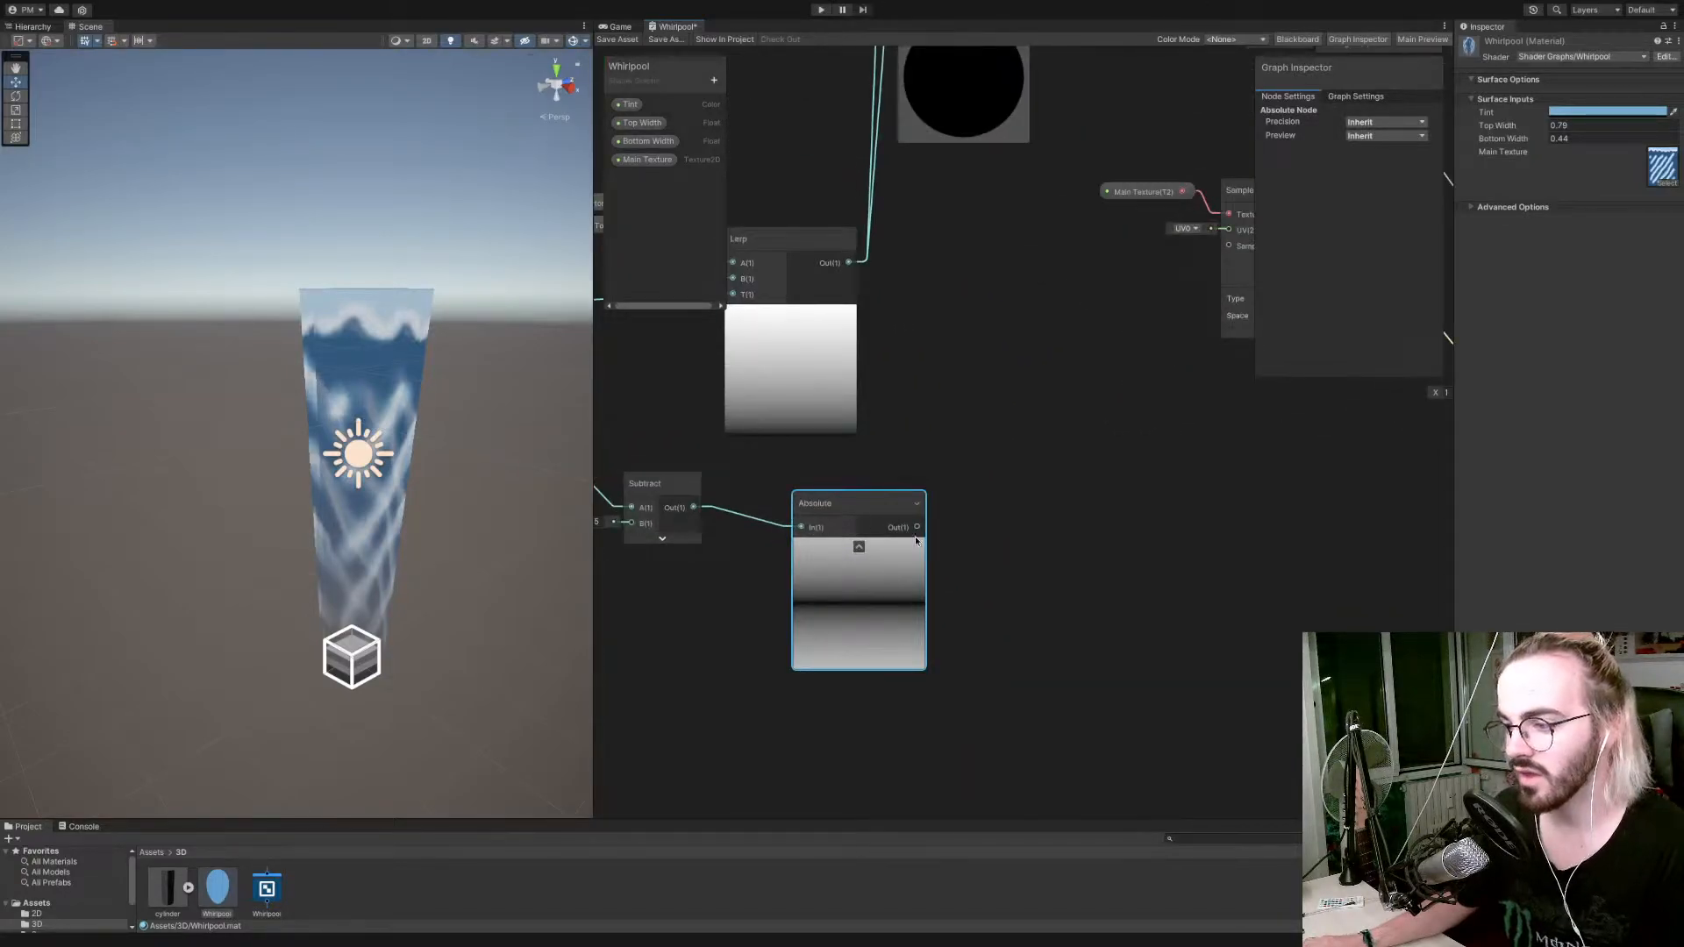
pyautogui.scroll(-1, 913, 535)
pyautogui.moveTo(916, 531); pyautogui.dragTo(965, 532)
pyautogui.write('sa')
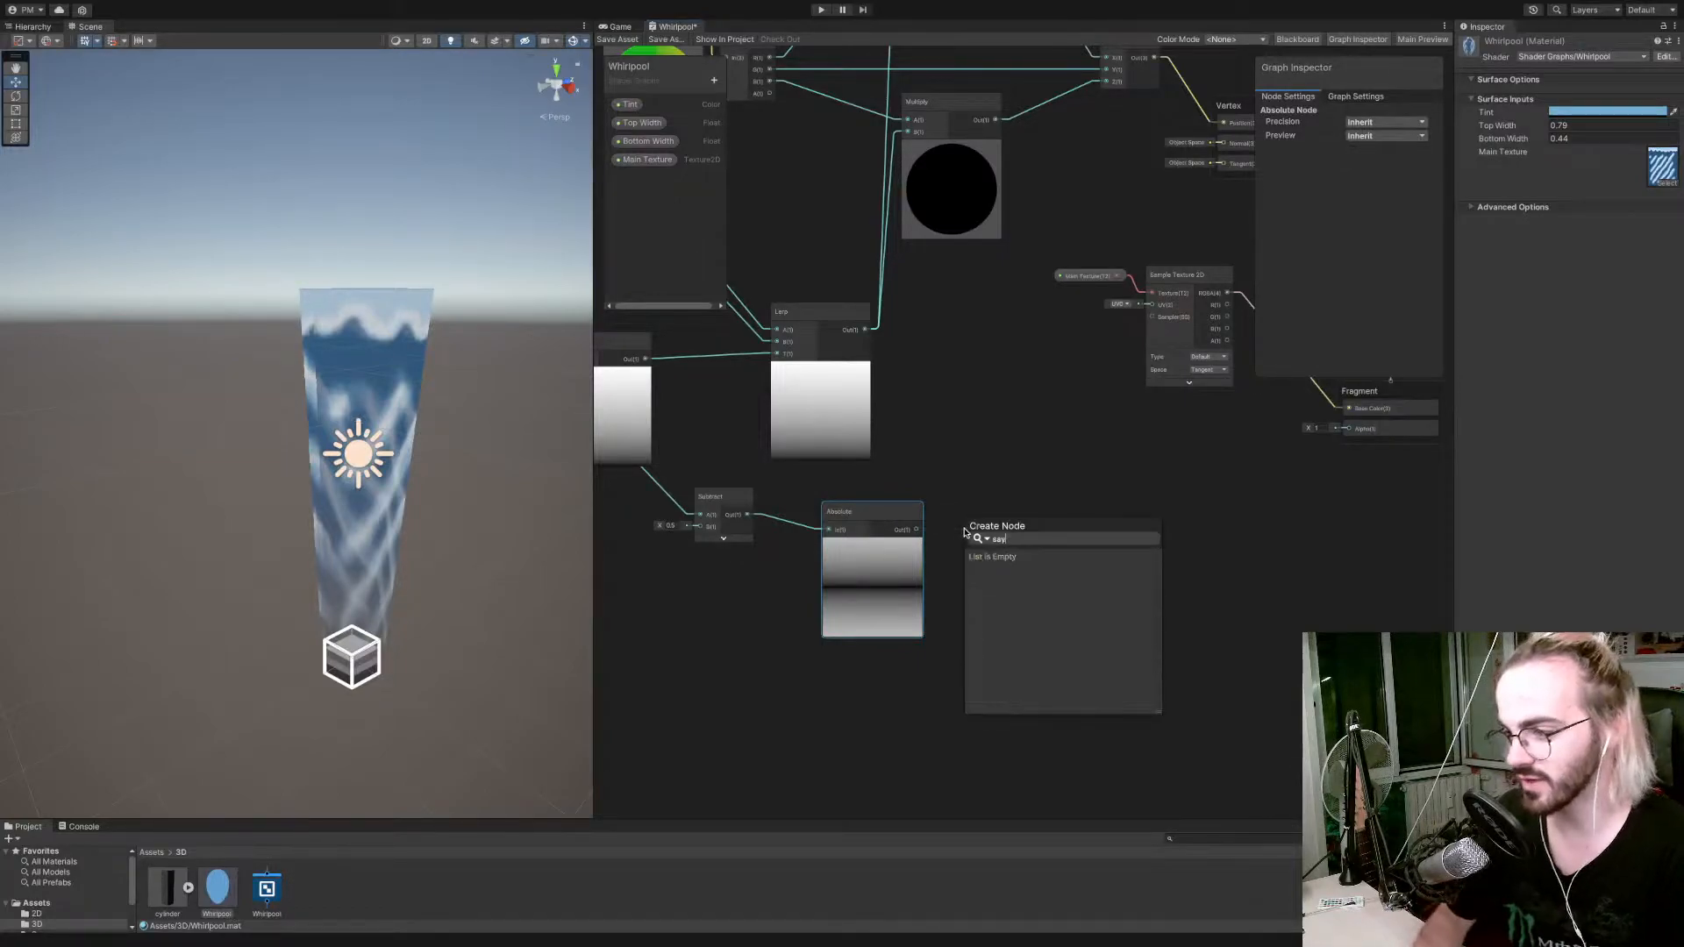
pyautogui.press('Up')
pyautogui.press('Down')
pyautogui.press('Up')
pyautogui.press('Return')
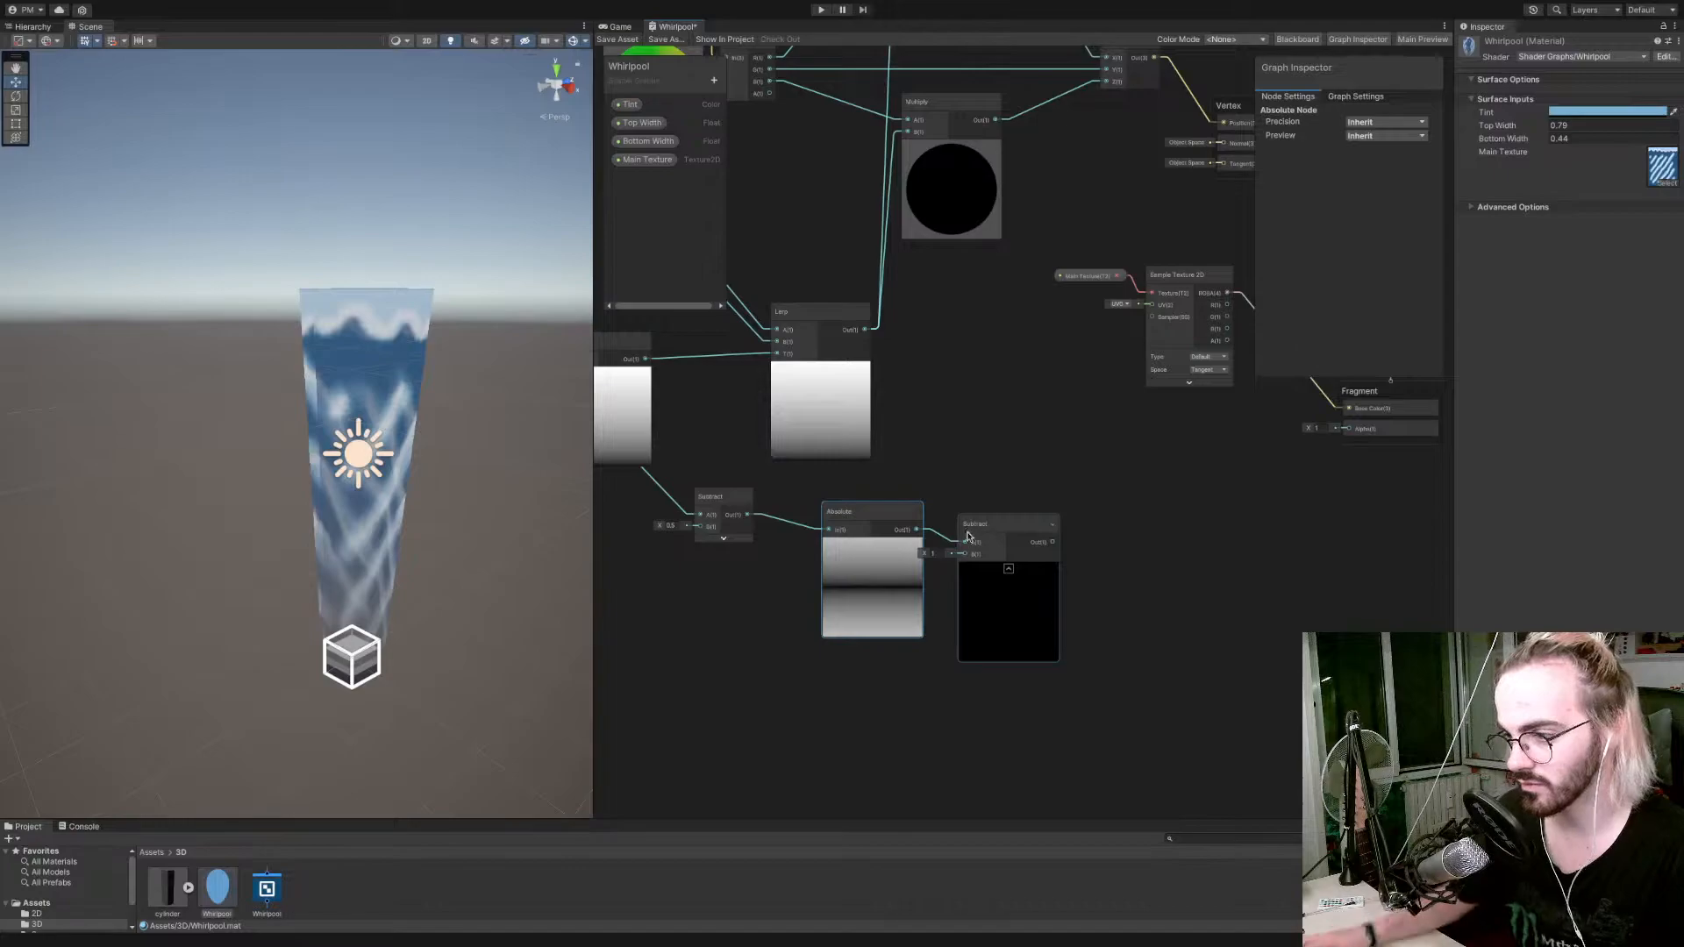
pyautogui.click(1002, 526)
pyautogui.press('Delete')
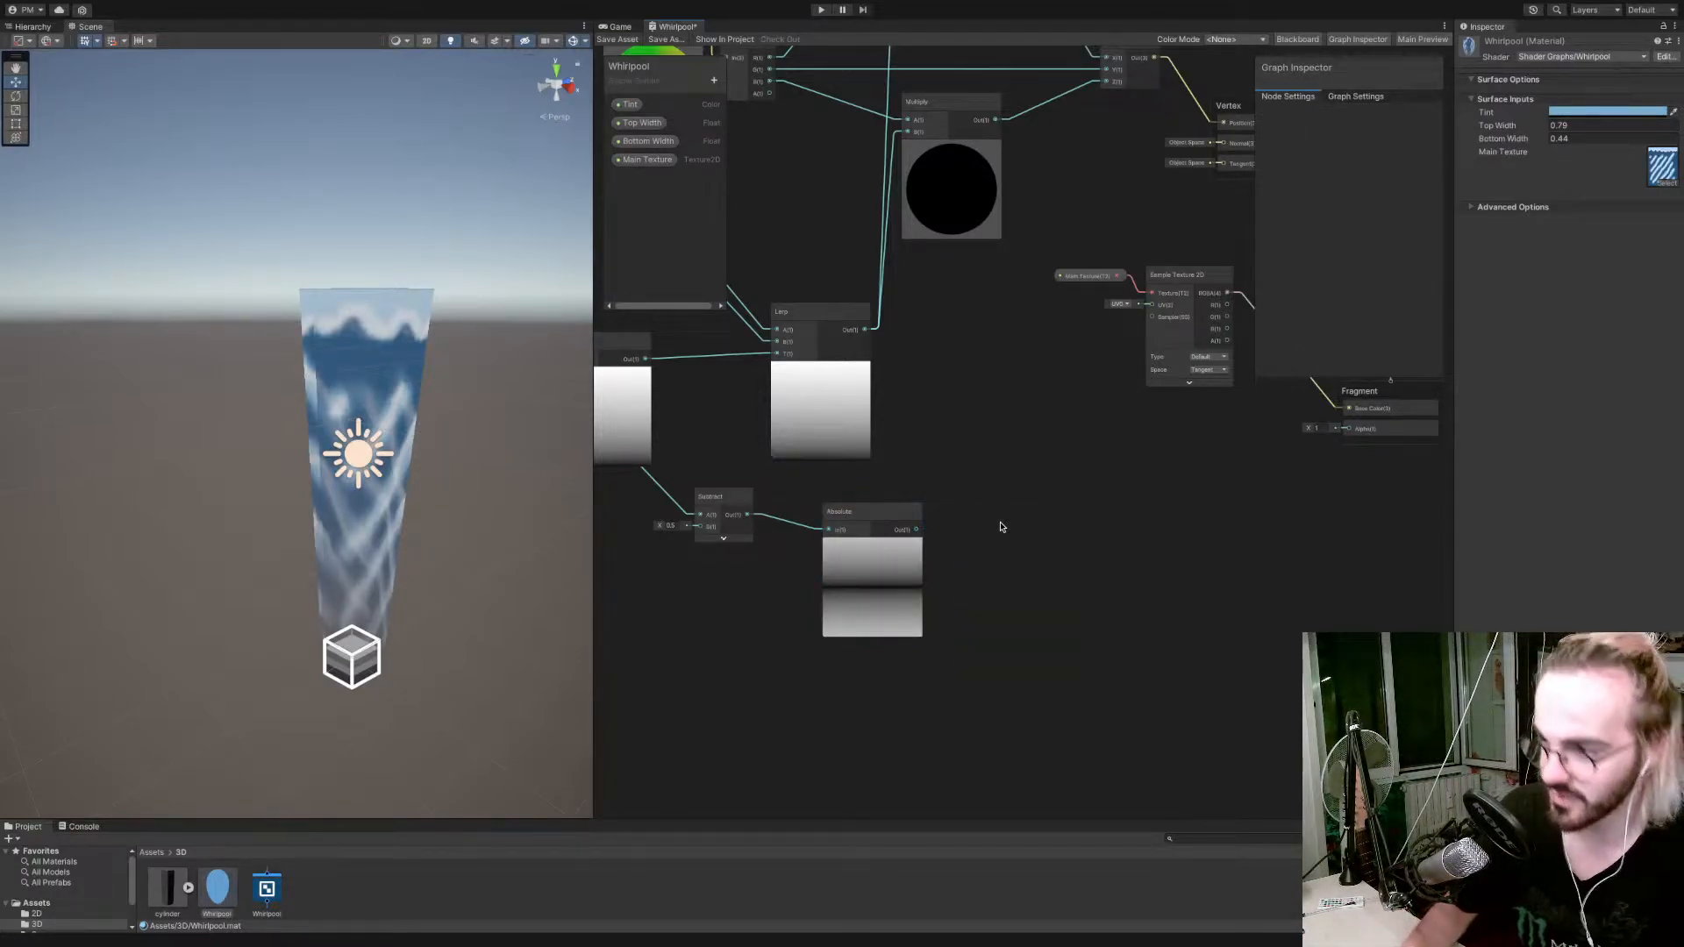
# Add a Saturate node, feed it the Absolute node's output and align it beside the Absolute node.
pyautogui.rightClick(1002, 526)
pyautogui.click(1011, 538)
pyautogui.write('sat')
pyautogui.press('Up')
pyautogui.press('Up')
pyautogui.press('Up')
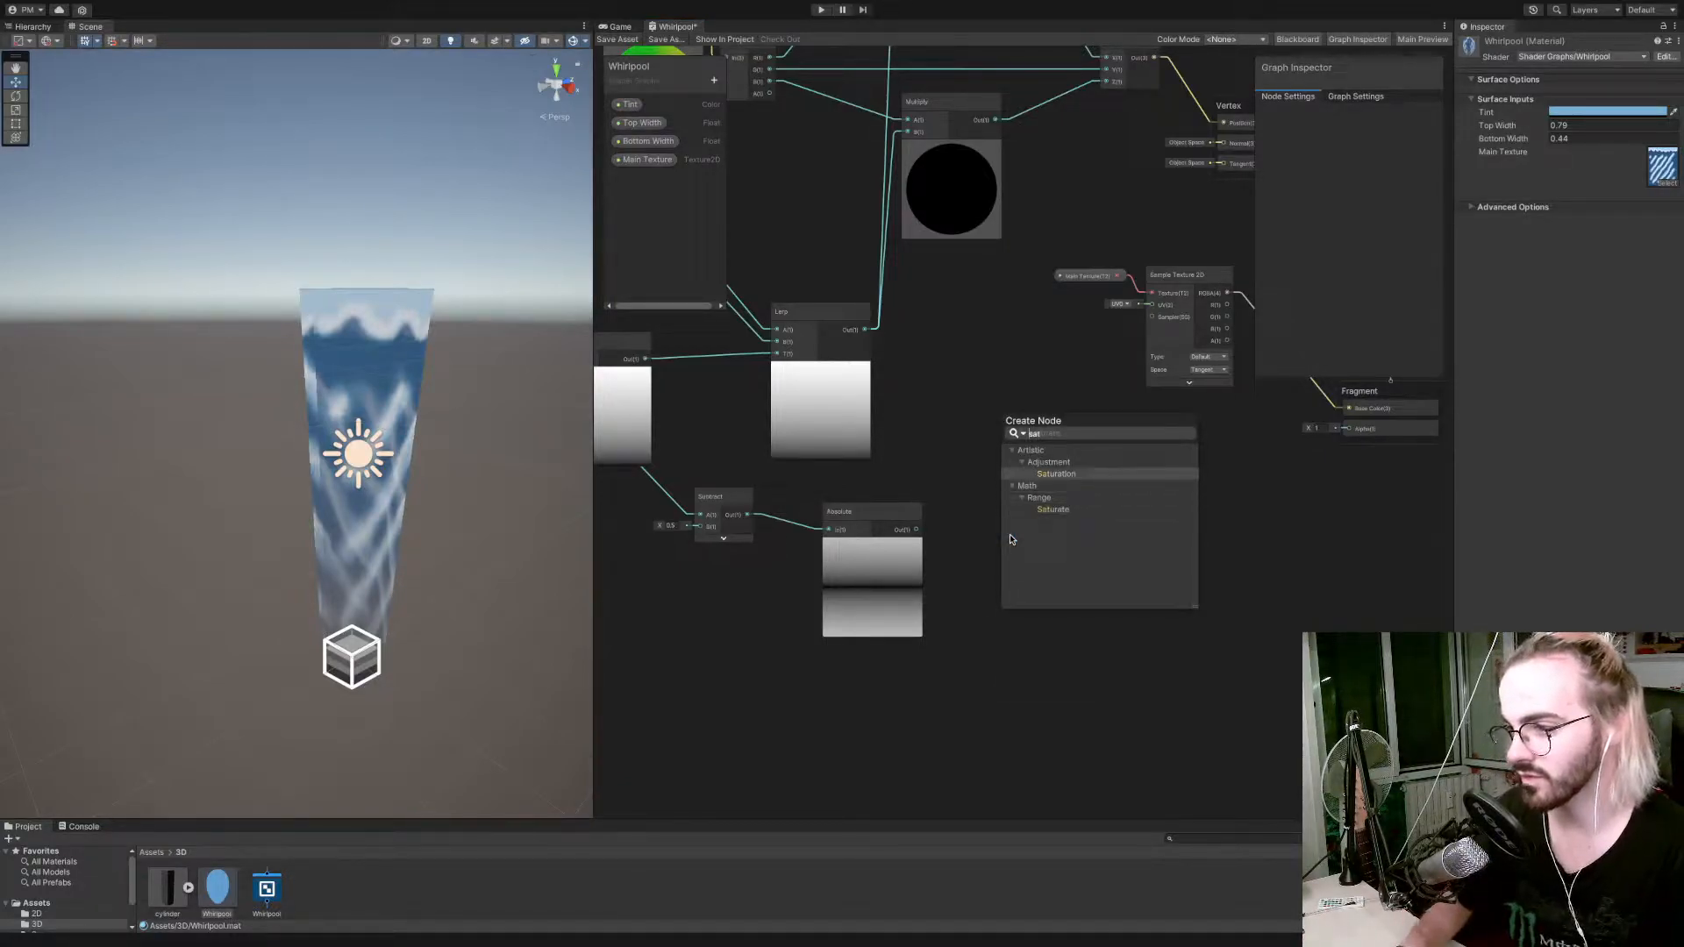
pyautogui.press('Down')
pyautogui.press('Return')
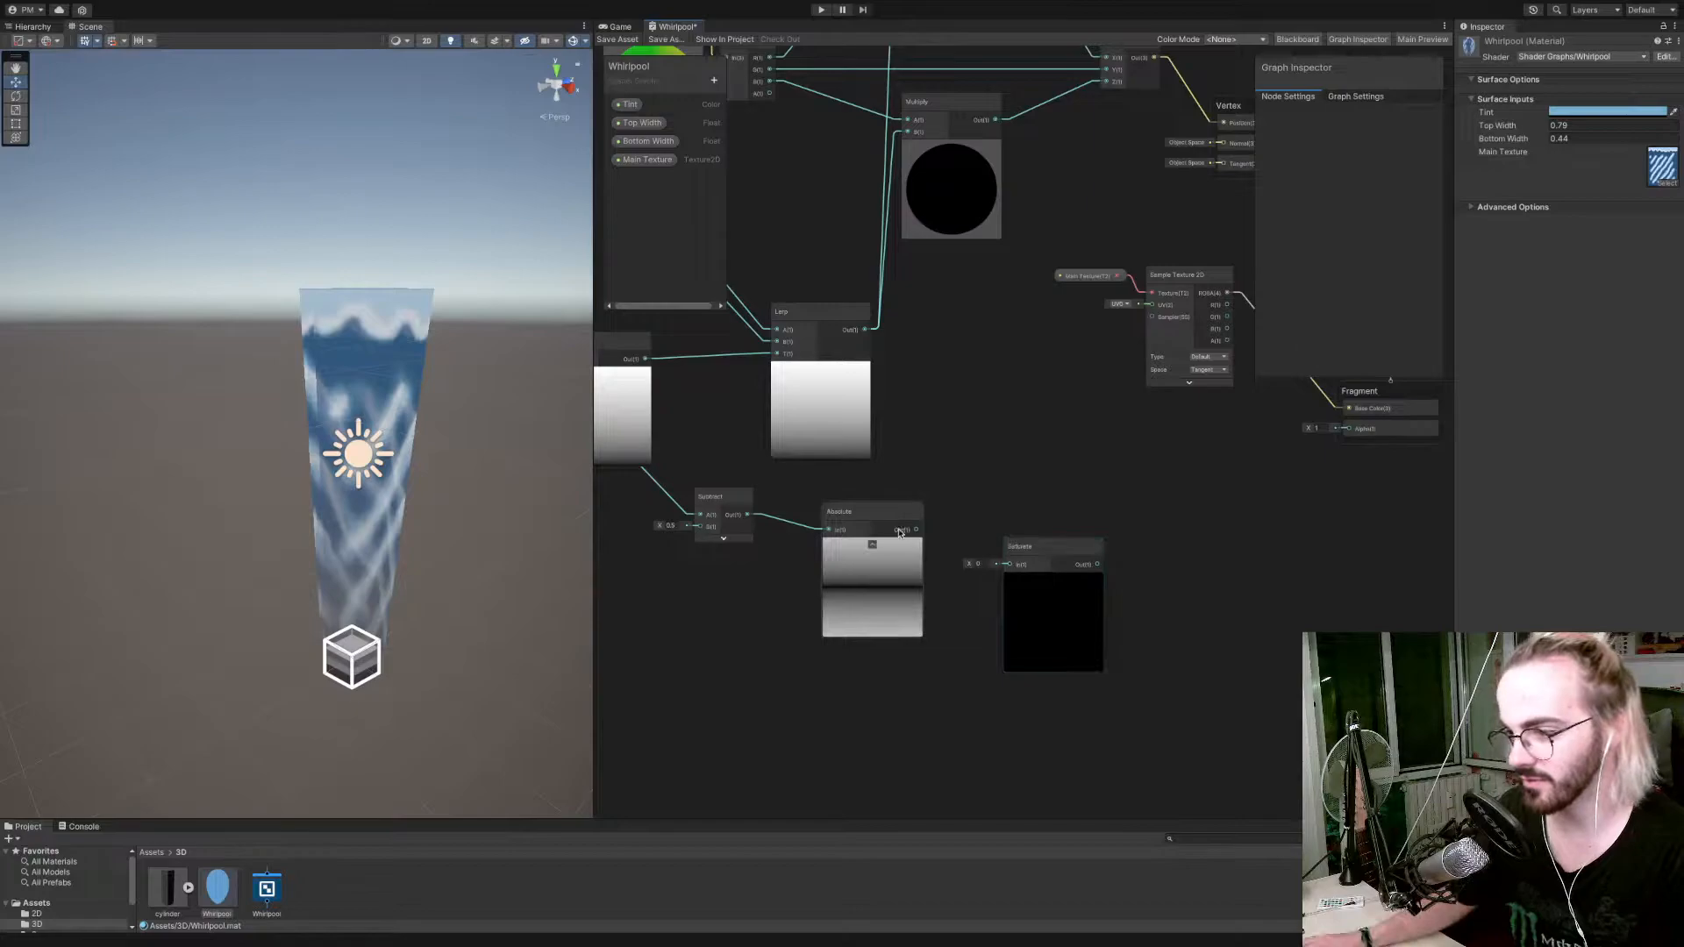
pyautogui.moveTo(915, 530); pyautogui.dragTo(1009, 564)
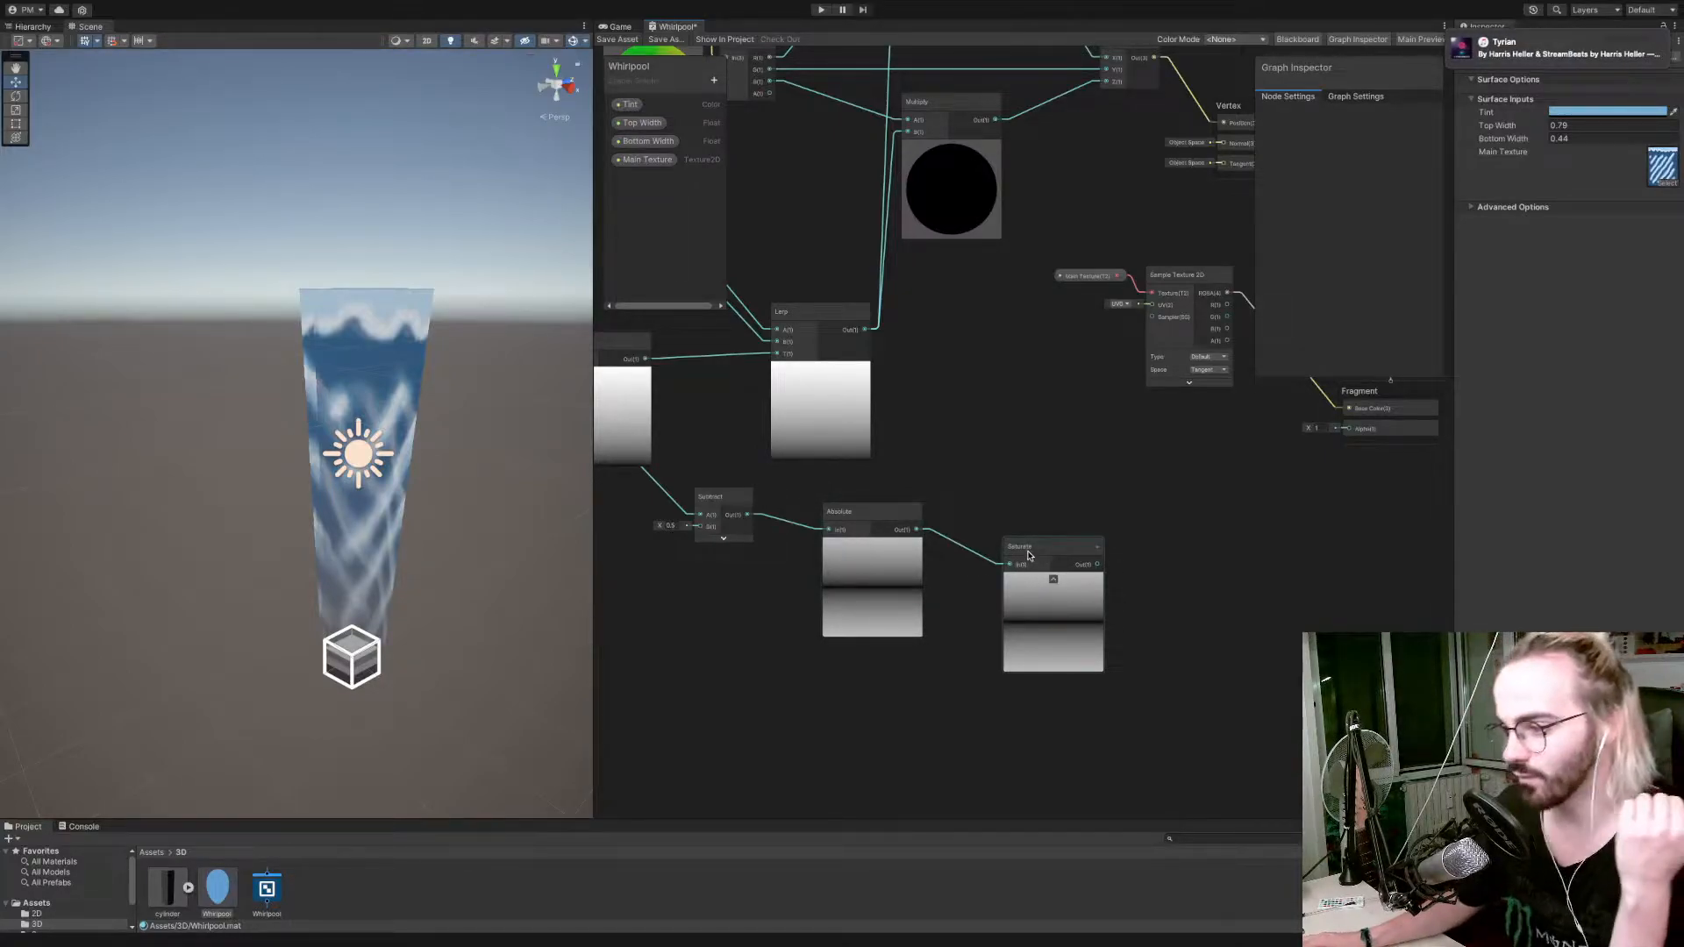
pyautogui.moveTo(1029, 556); pyautogui.dragTo(966, 520)
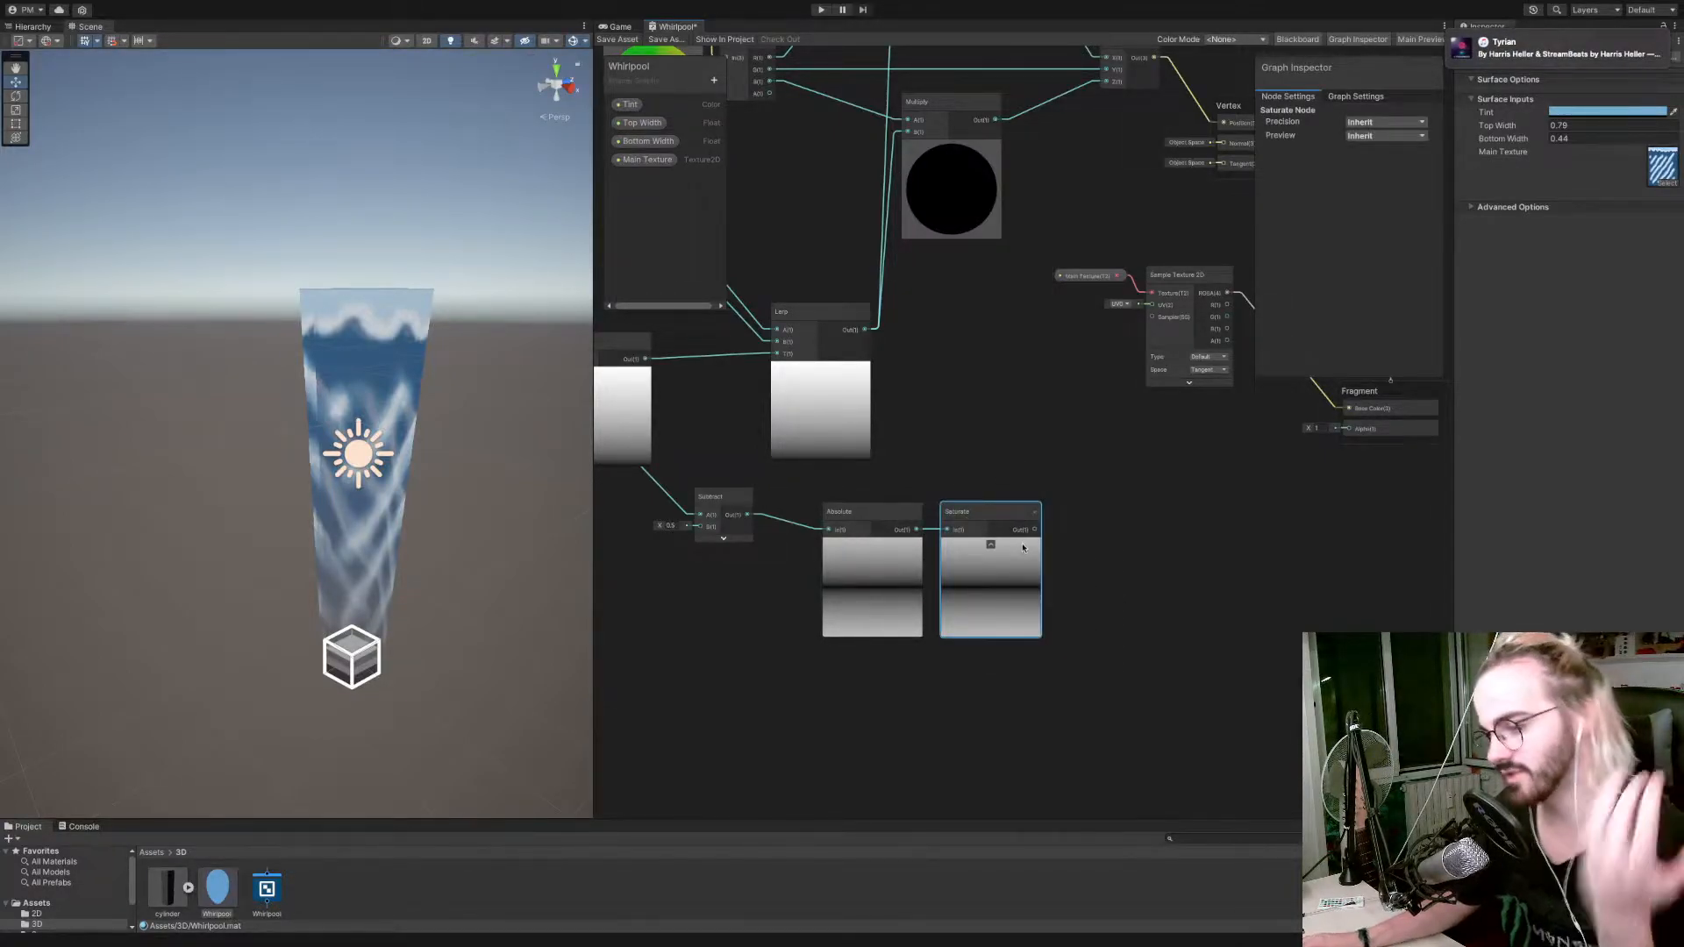
# Collapse the Absolute node's preview and move the Absolute and Saturate nodes close beside the Subtract node.
pyautogui.click(896, 523)
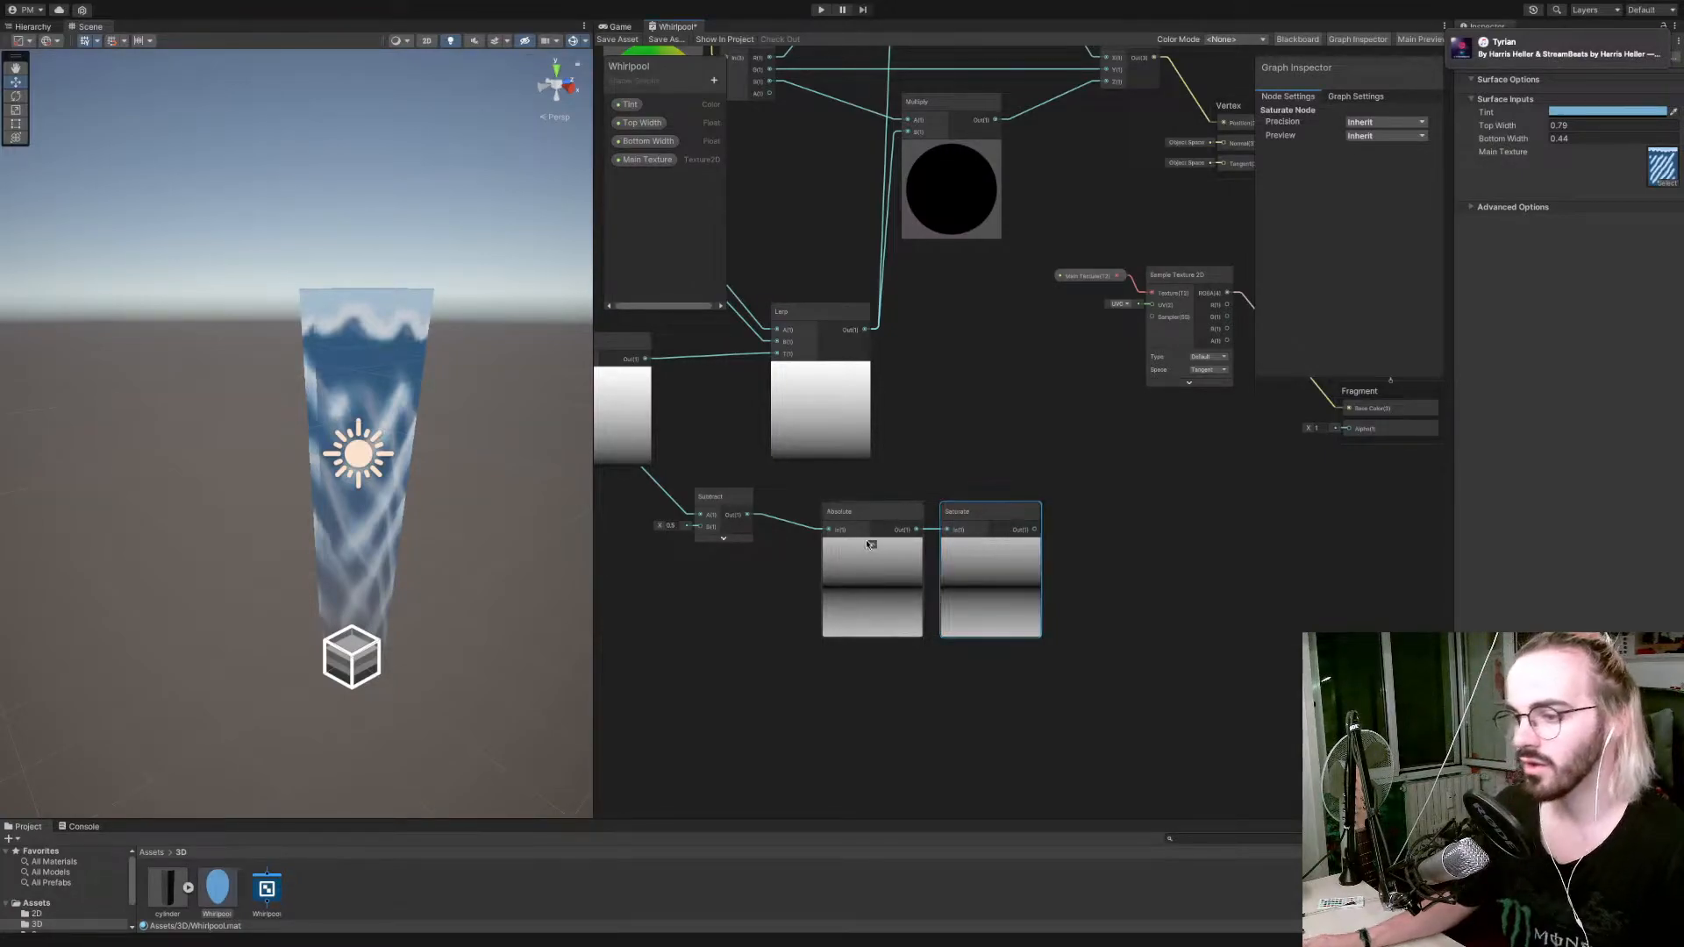
pyautogui.click(872, 545)
pyautogui.moveTo(867, 509); pyautogui.dragTo(801, 495)
pyautogui.moveTo(965, 514); pyautogui.dragTo(845, 499)
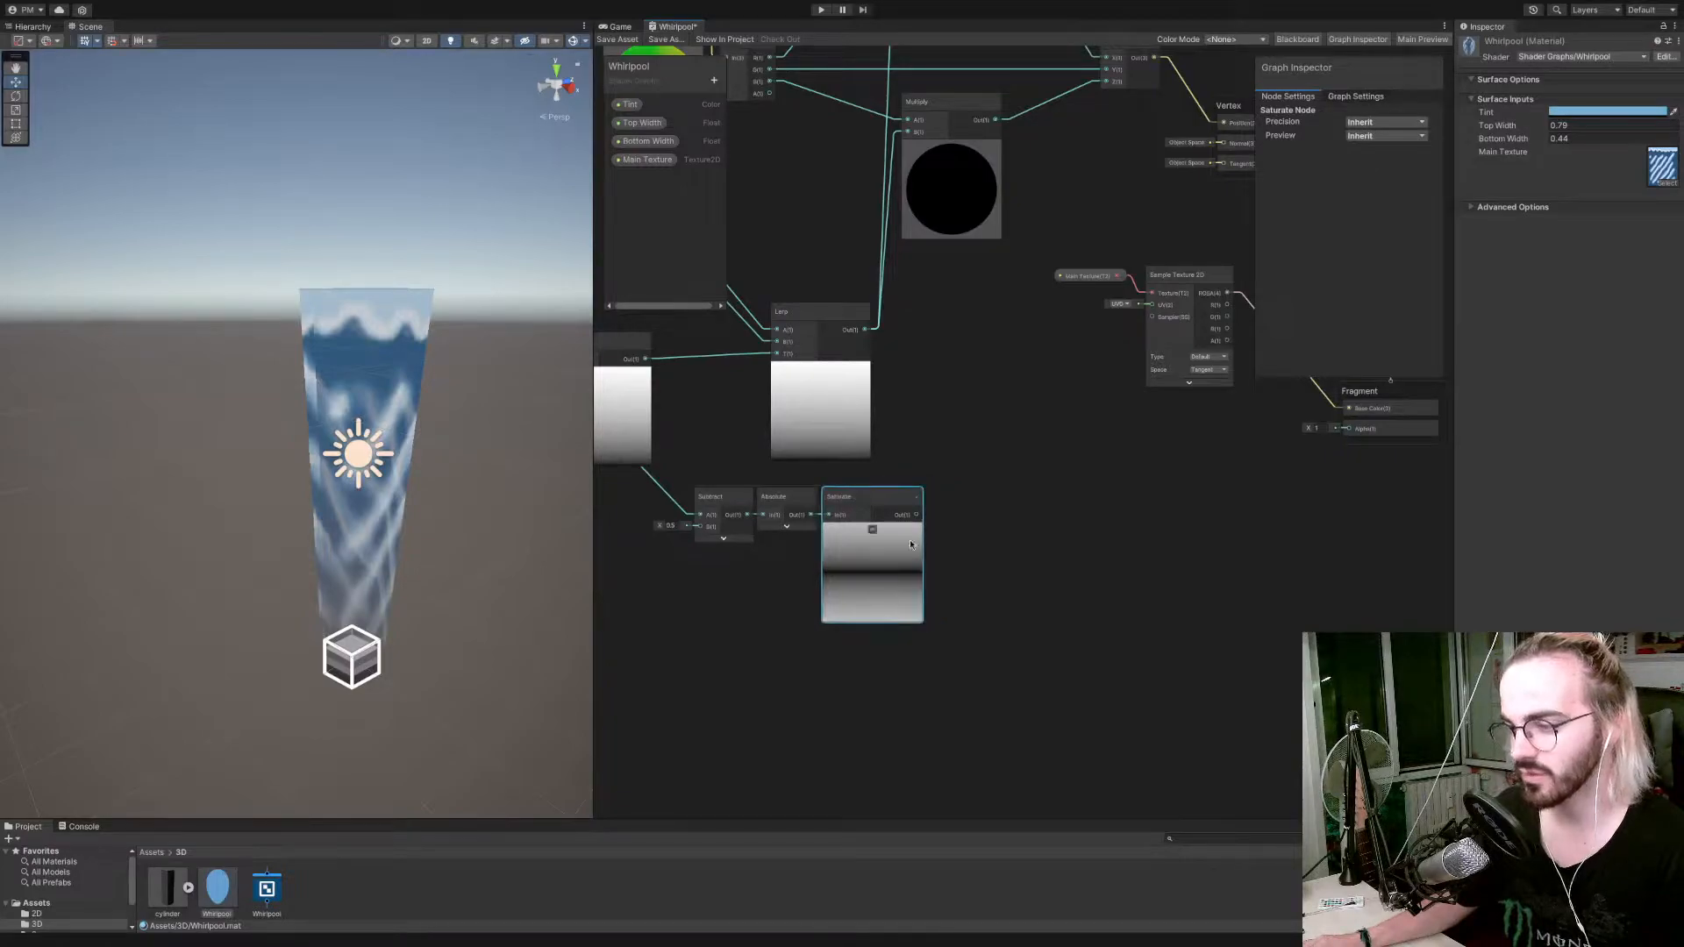
# Try a Power node fed by the Saturate node's output and delete it again.
pyautogui.moveTo(979, 546); pyautogui.dragTo(858, 588, button='middle')
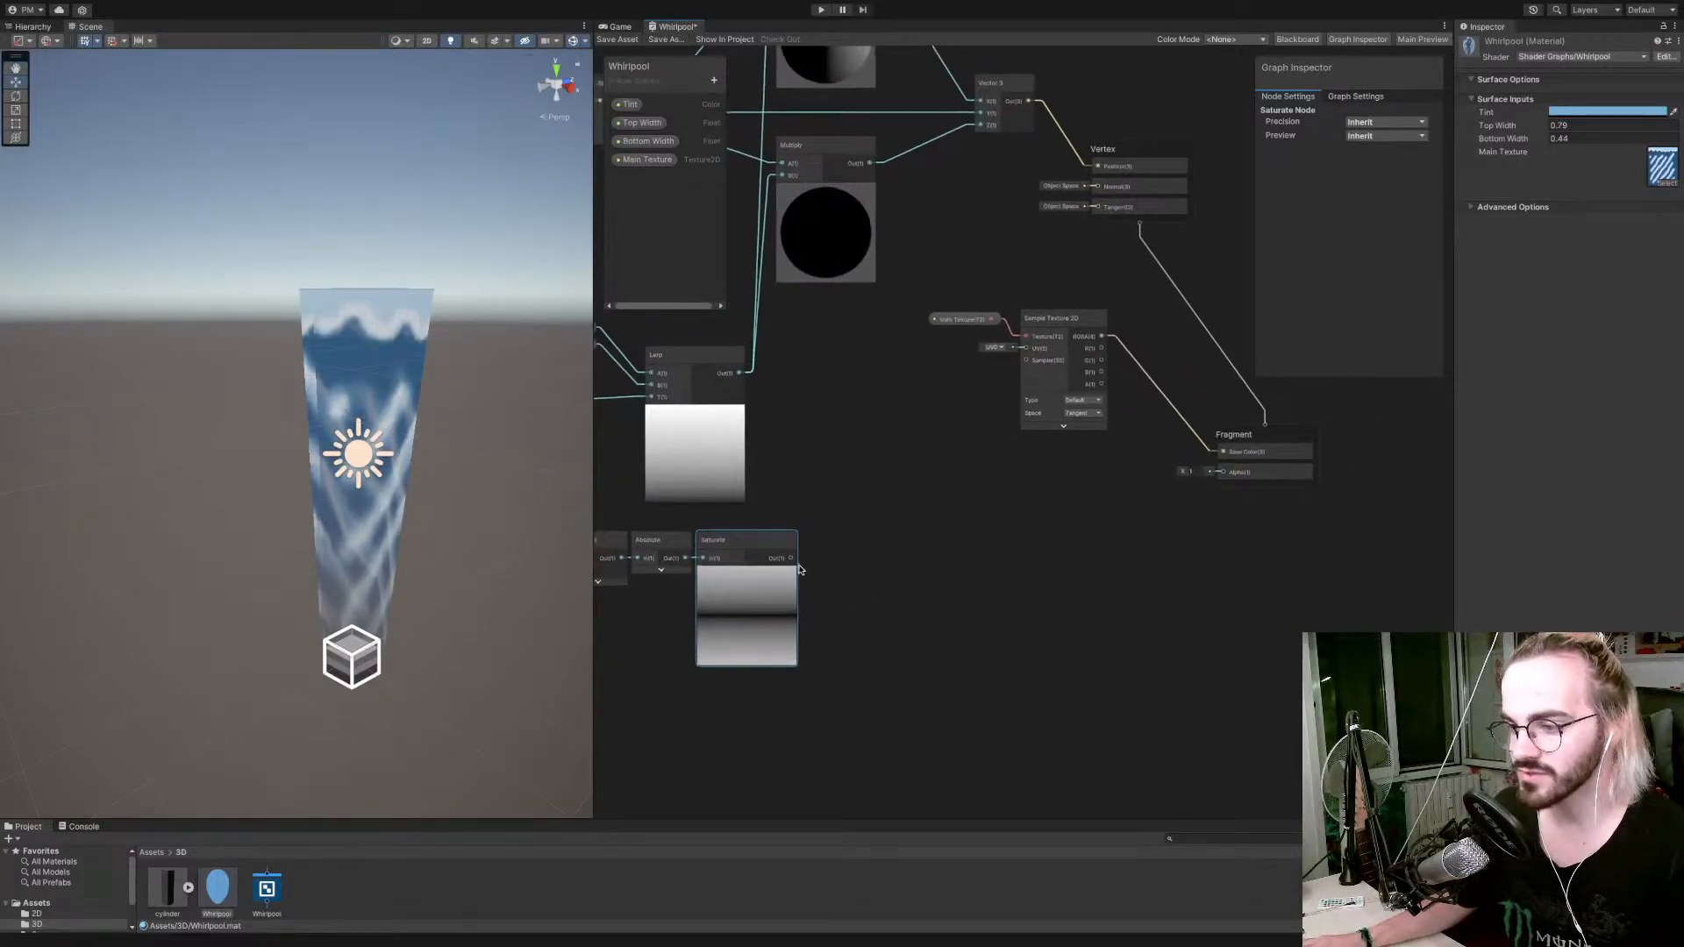
pyautogui.moveTo(792, 558); pyautogui.dragTo(883, 560)
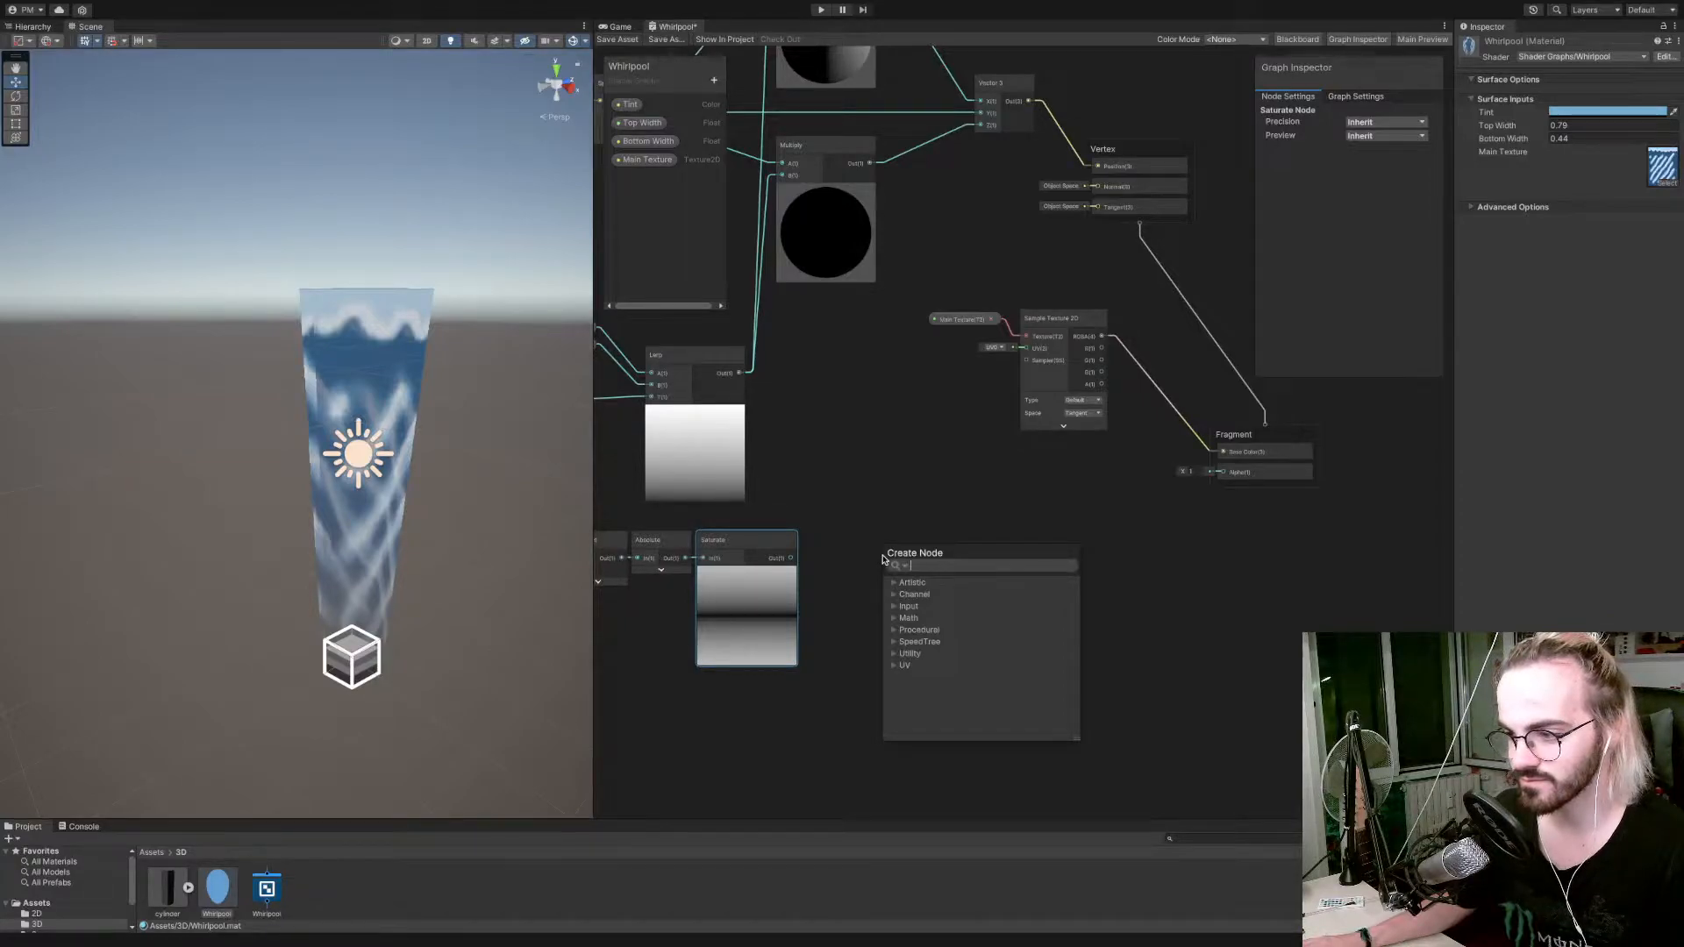
pyautogui.write('power')
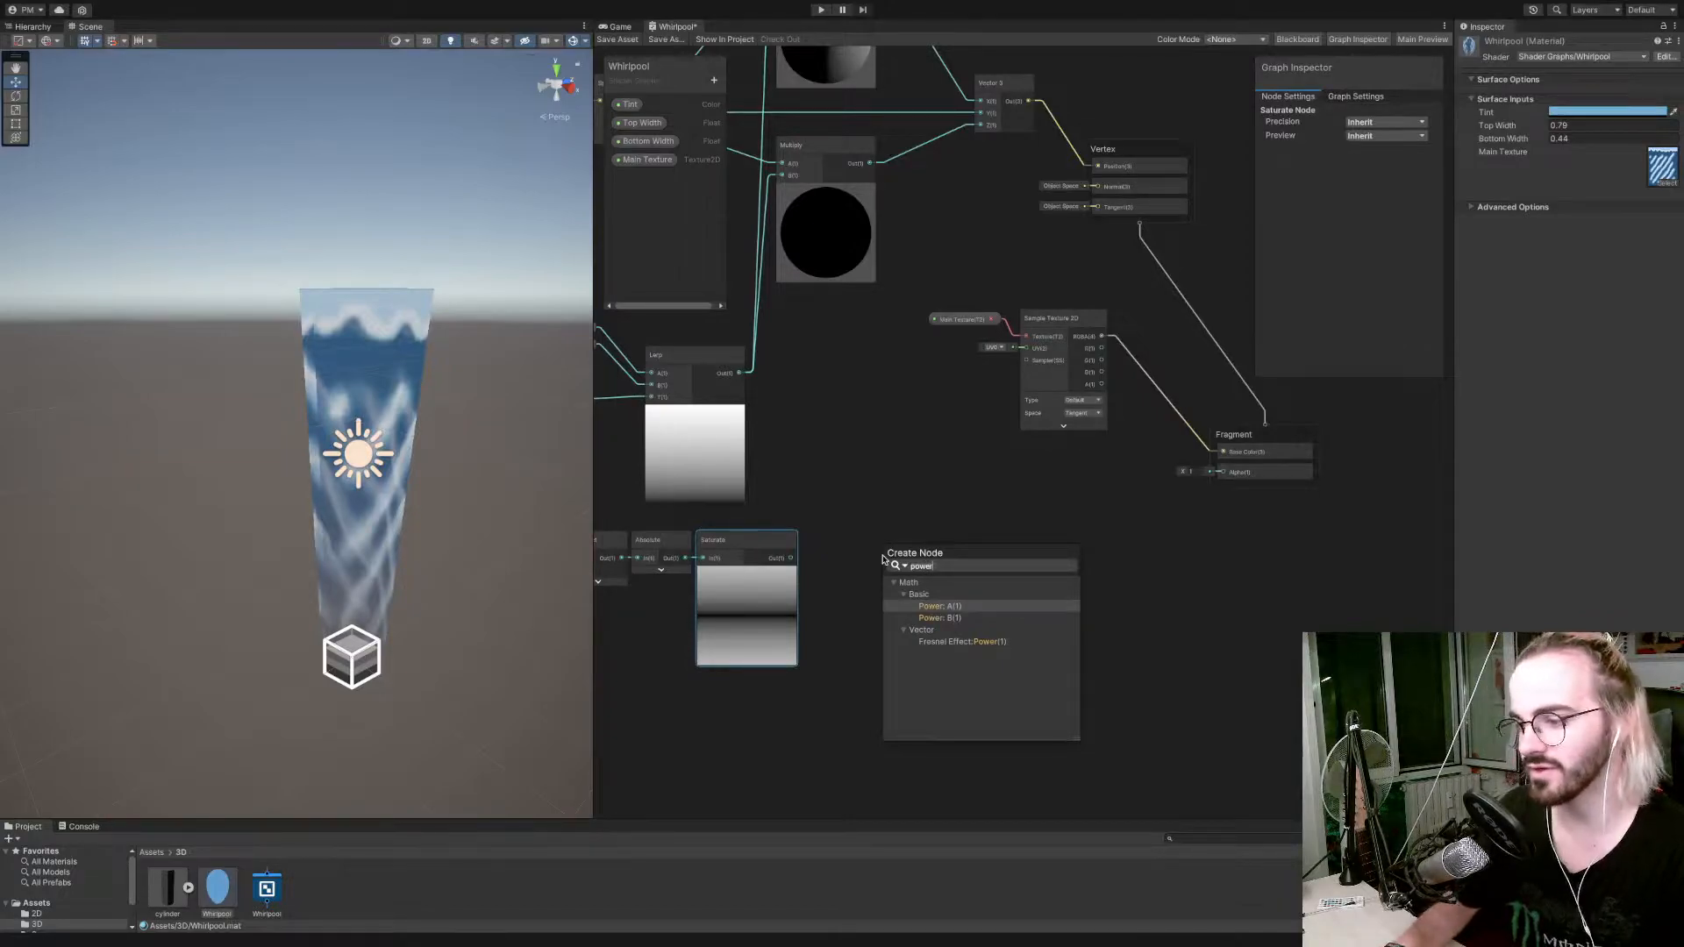
pyautogui.press('Return')
pyautogui.moveTo(849, 588)
pyautogui.mouseDown()
pyautogui.moveTo(888, 580)
pyautogui.moveTo(856, 576)
pyautogui.mouseUp()
pyautogui.click(891, 558)
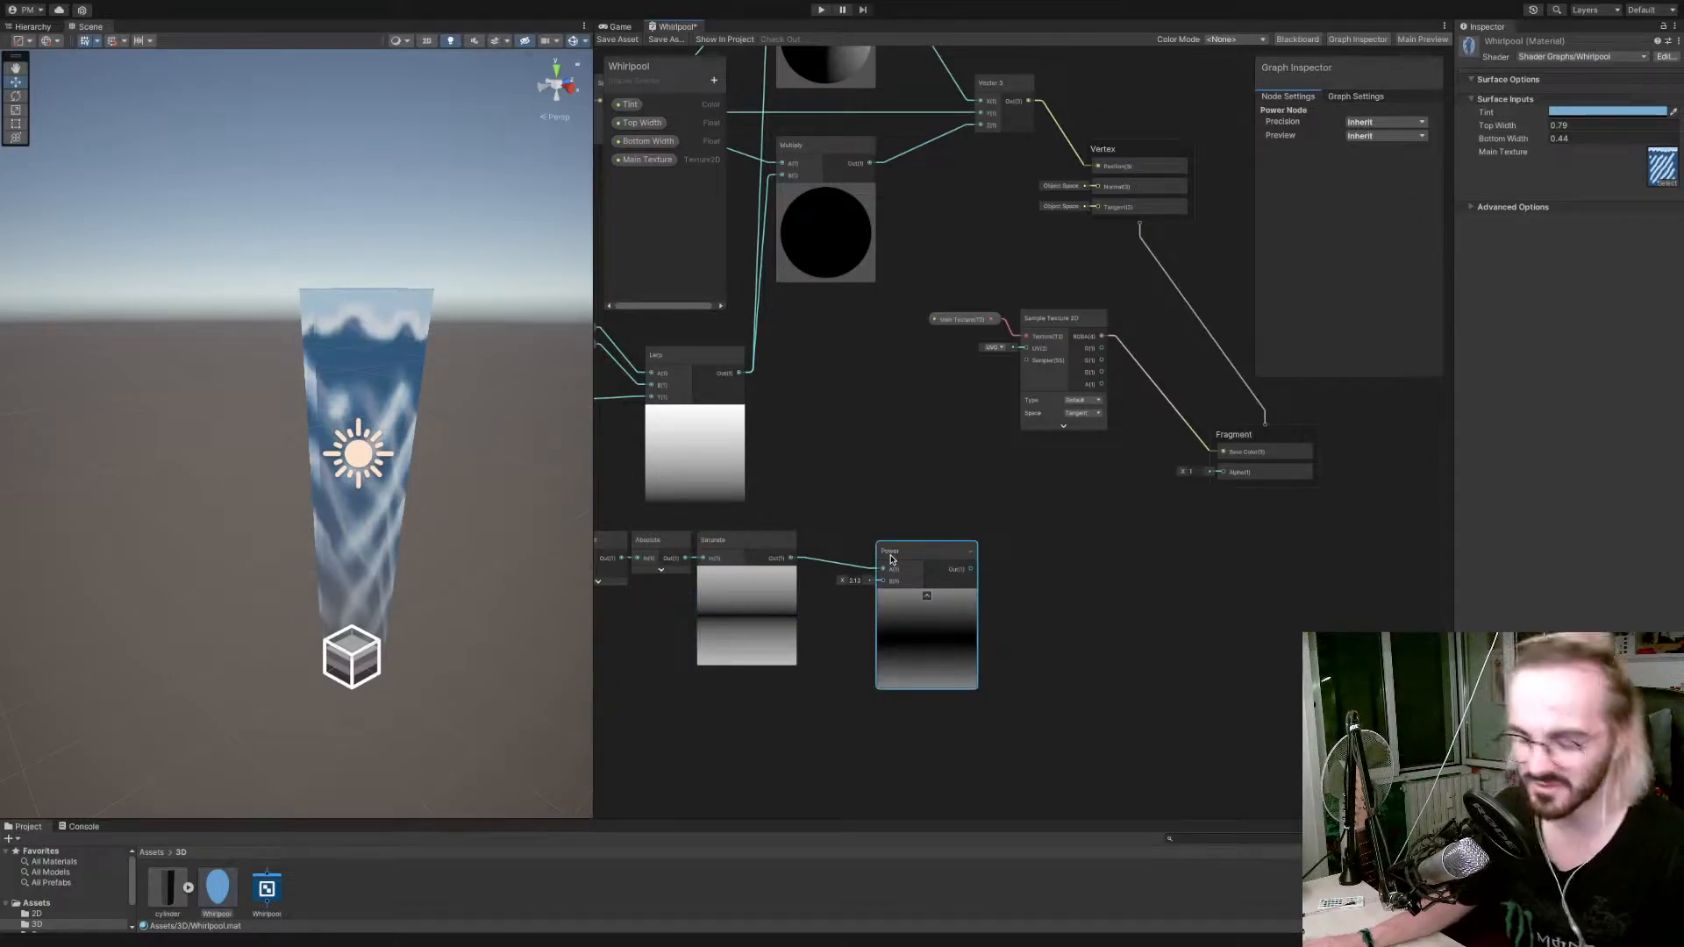
pyautogui.press('Delete')
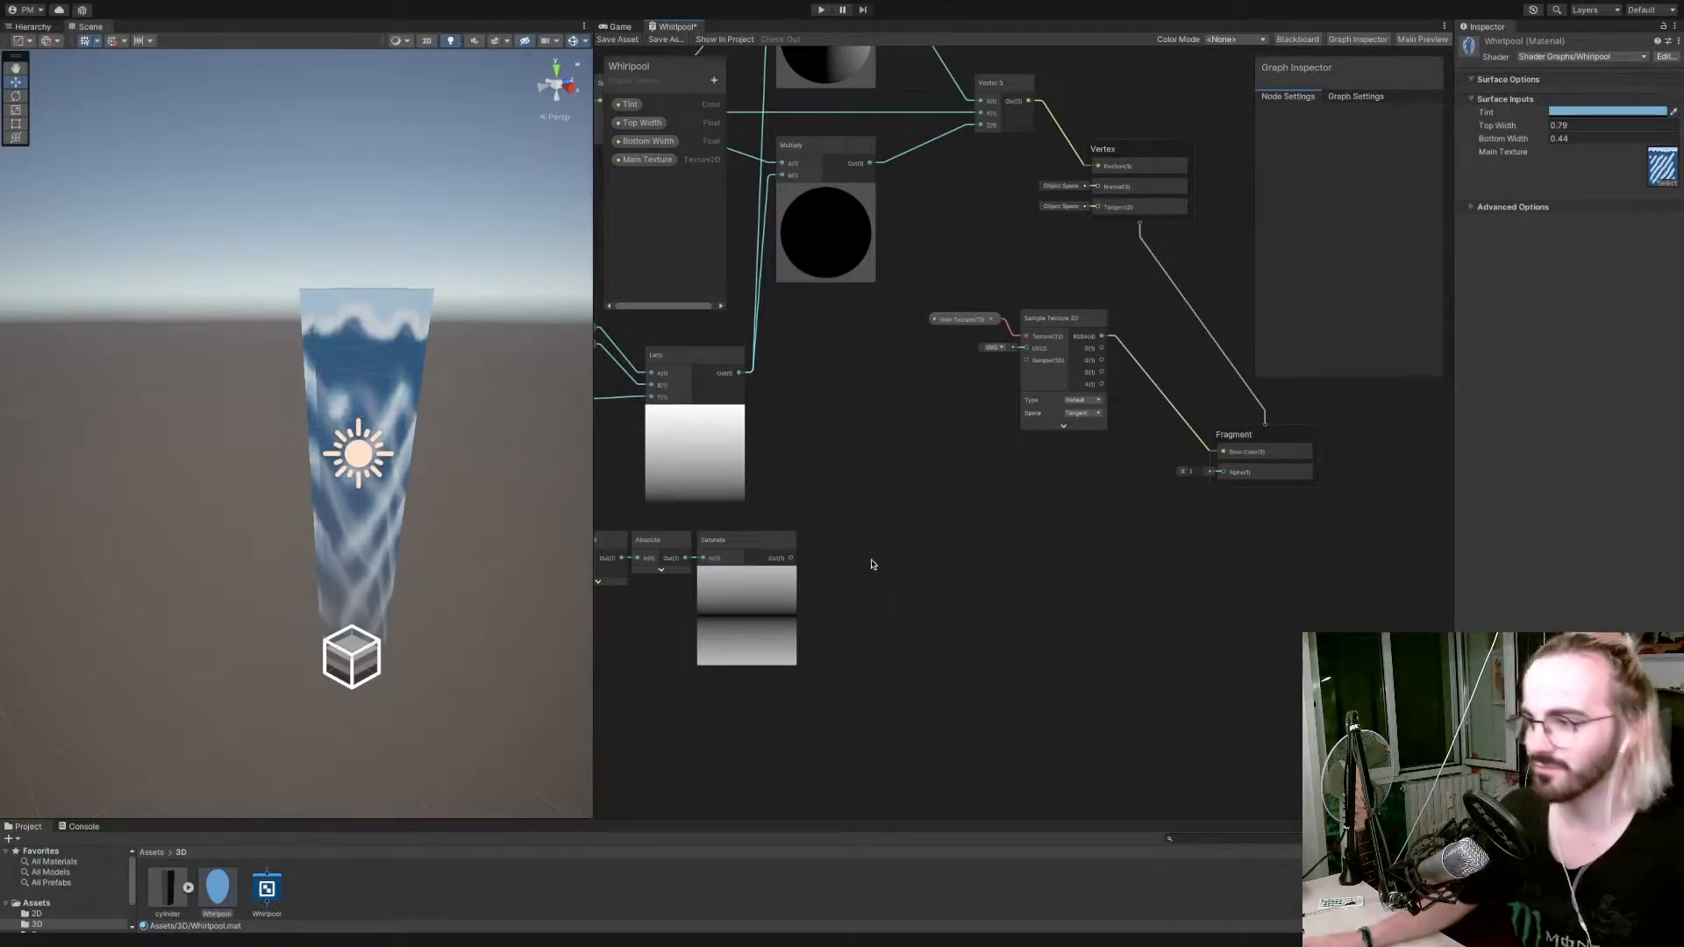
# Connect the Saturate node's output directly to the Fragment's Alpha and save the shader graph.
pyautogui.moveTo(791, 558); pyautogui.dragTo(1222, 473)
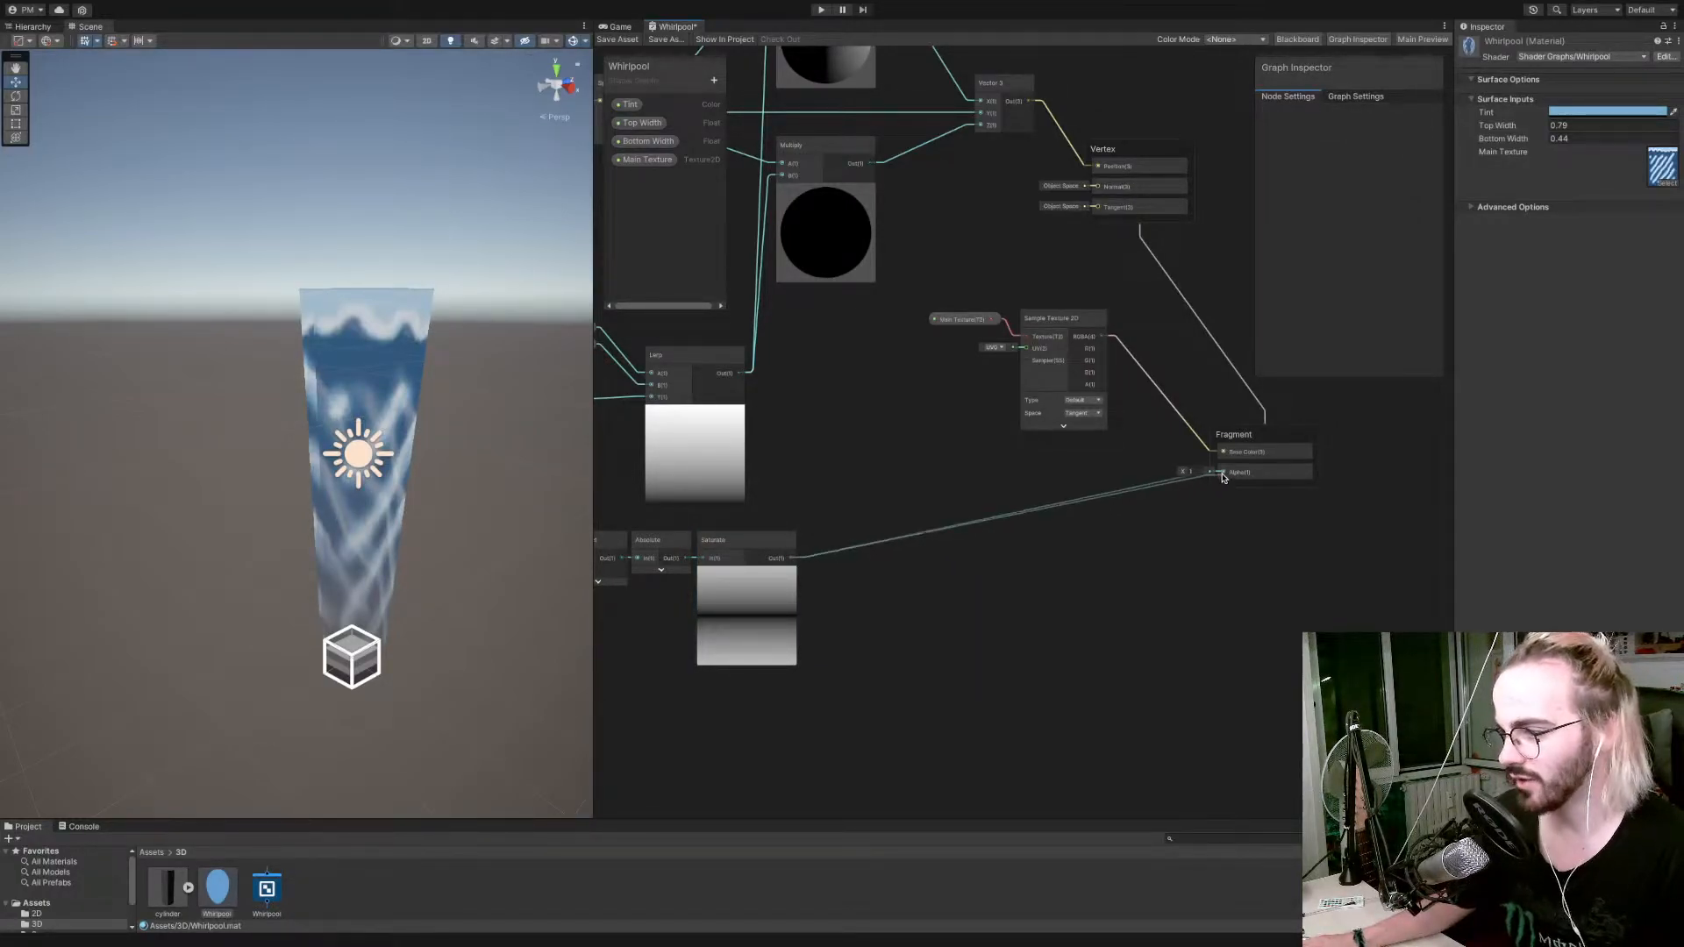
pyautogui.click(617, 39)
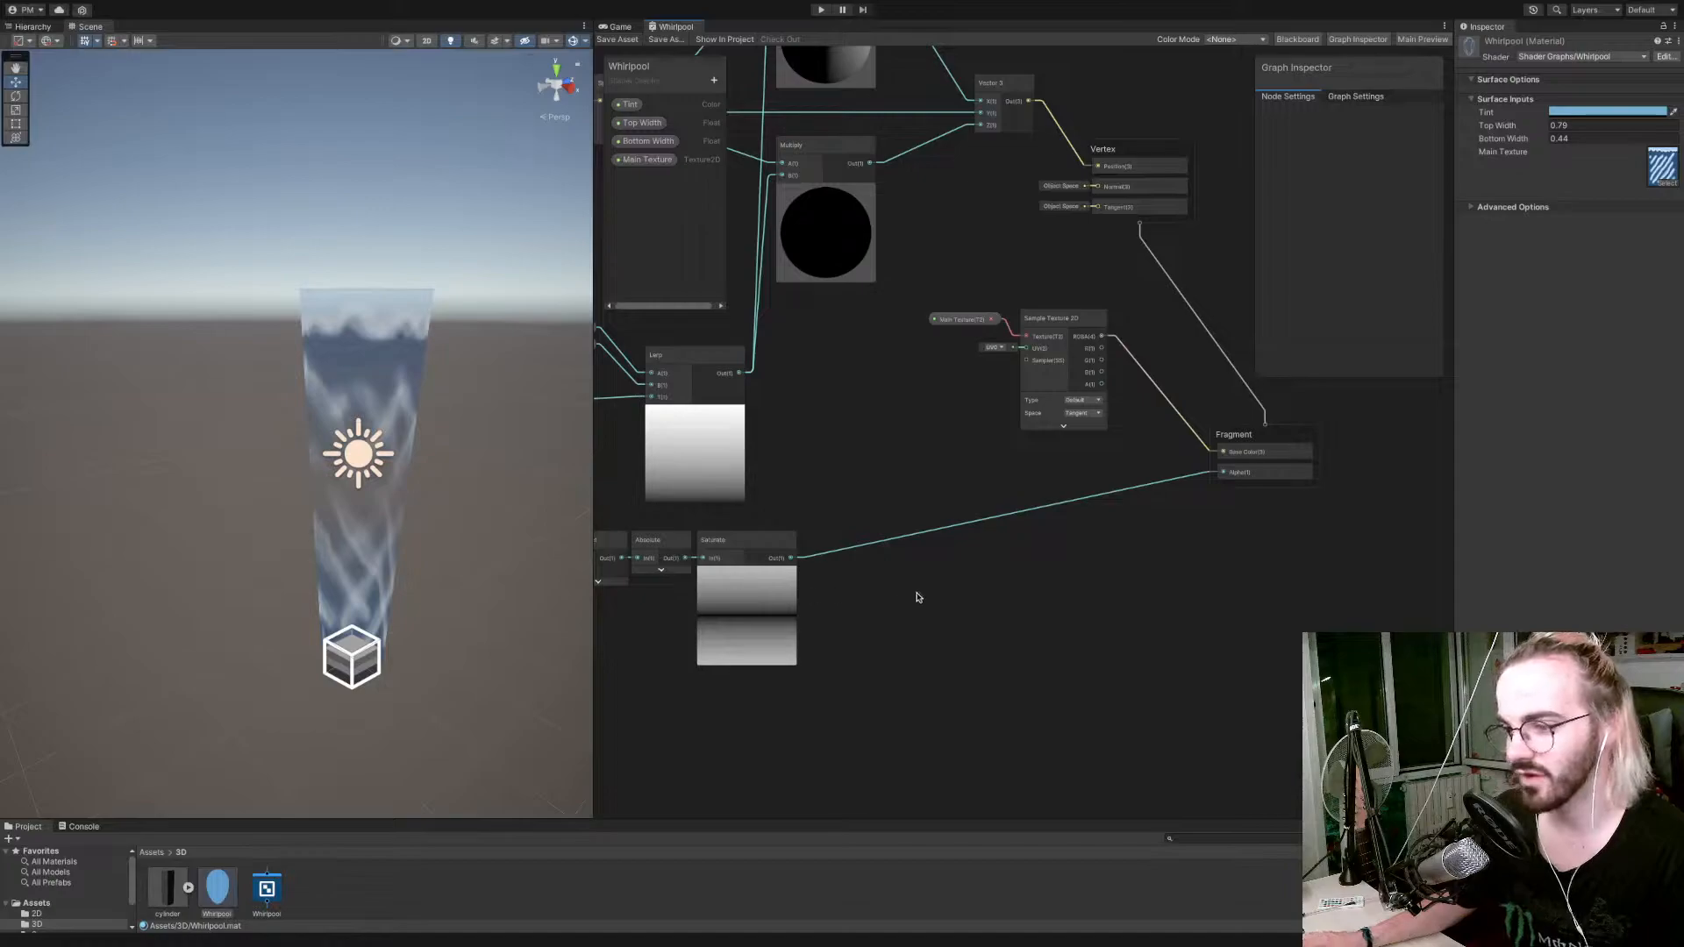
# Try inverting the Saturate output with a One Minus node and delete that node again.
pyautogui.moveTo(792, 559); pyautogui.dragTo(846, 575)
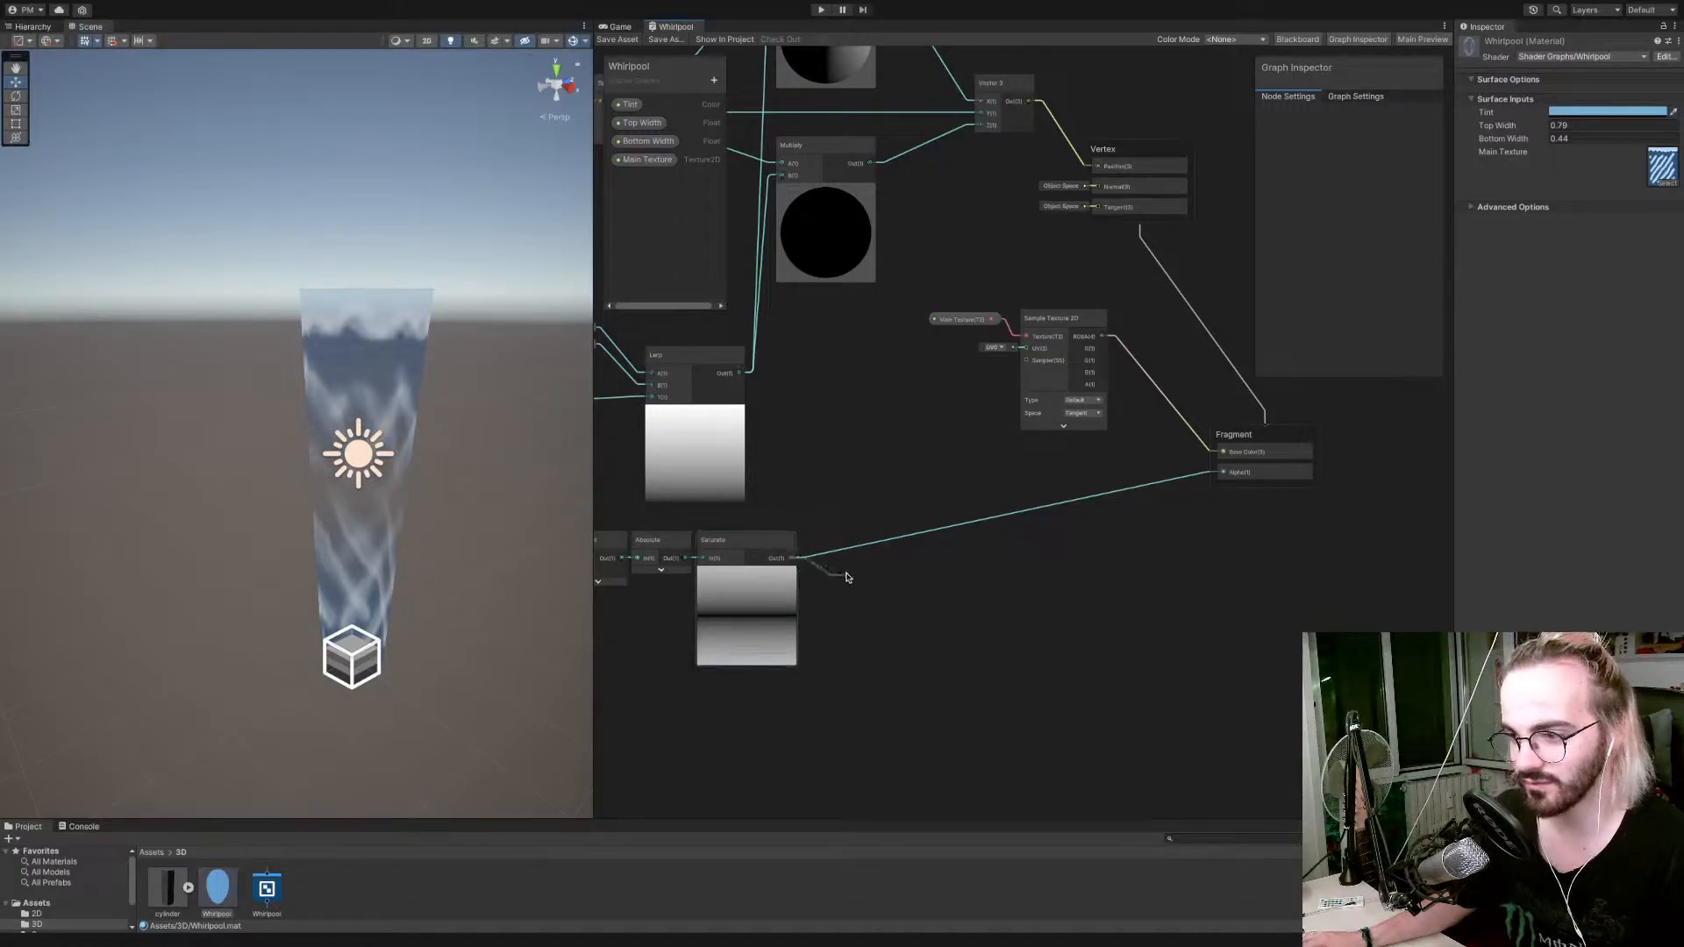
pyautogui.write('invert')
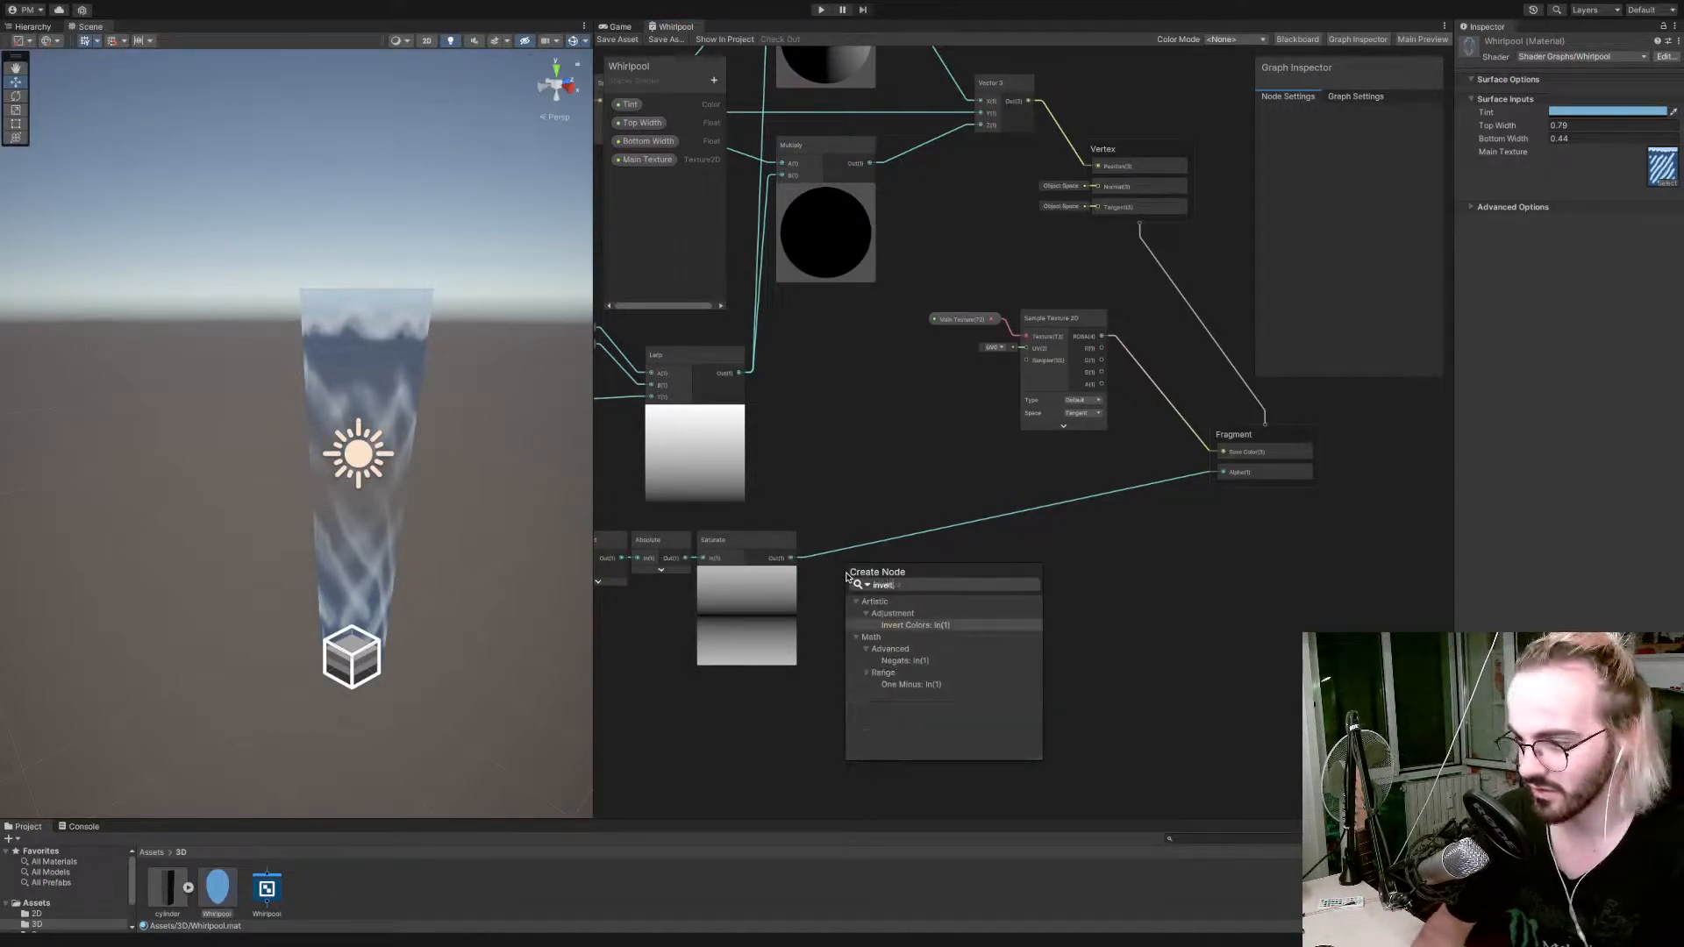
pyautogui.press('Down')
pyautogui.press('Down')
pyautogui.press('Down')
pyautogui.press('Down')
pyautogui.press('Down')
pyautogui.press('Return')
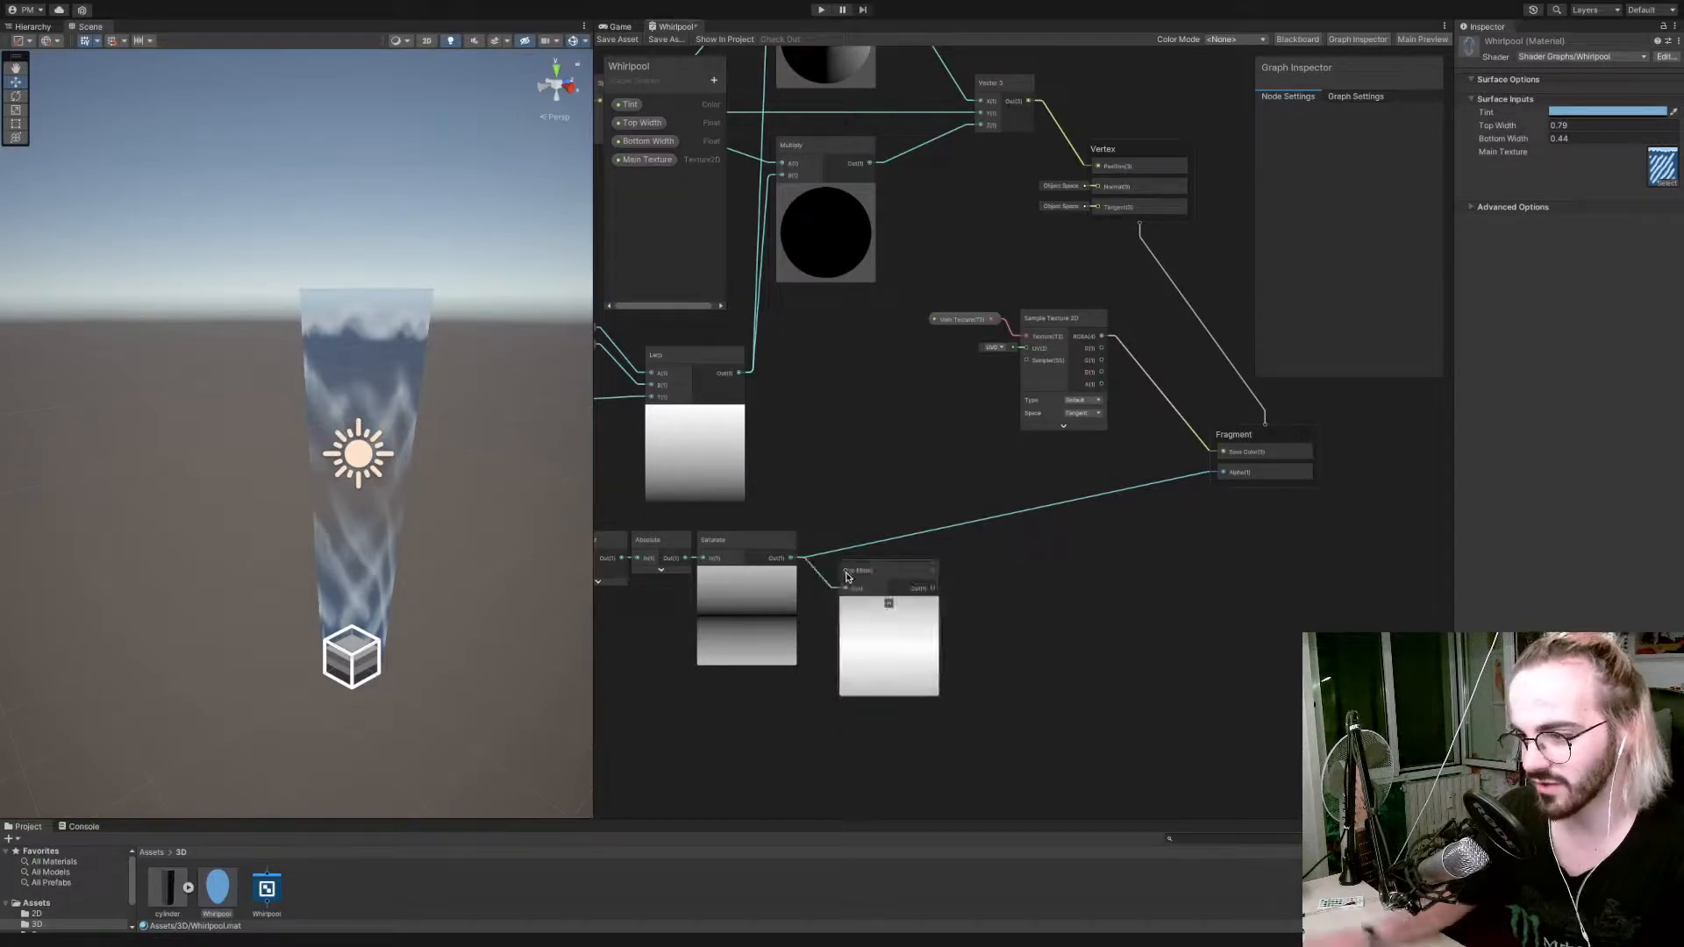
pyautogui.moveTo(860, 579); pyautogui.dragTo(848, 566)
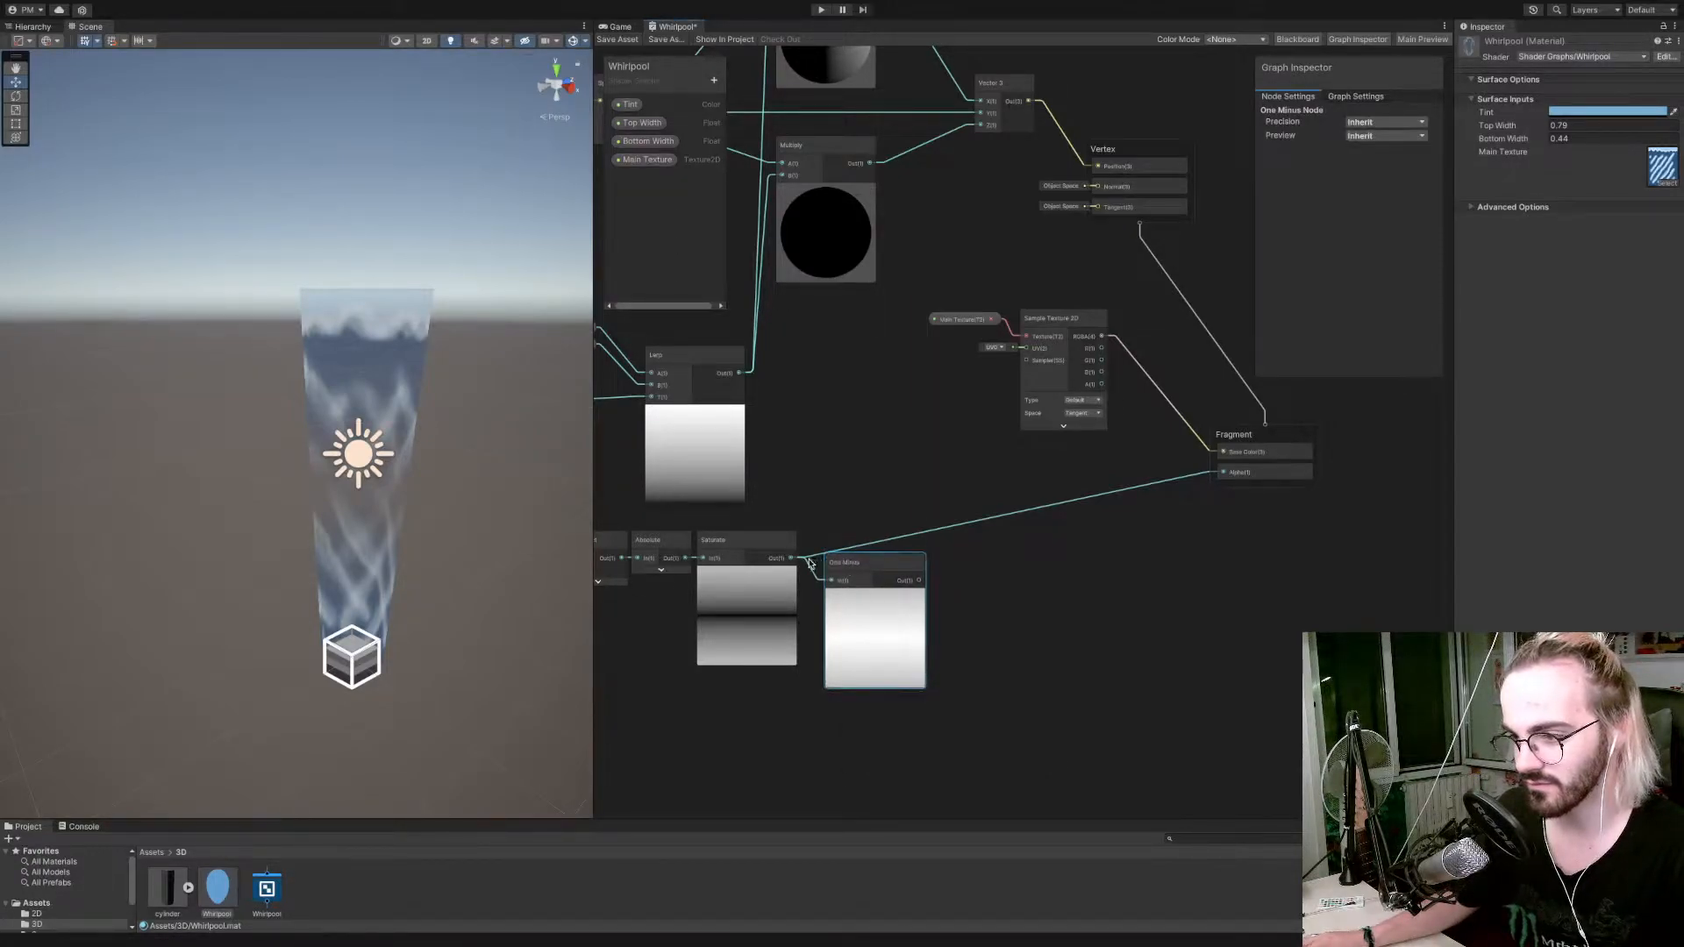
pyautogui.press('Delete')
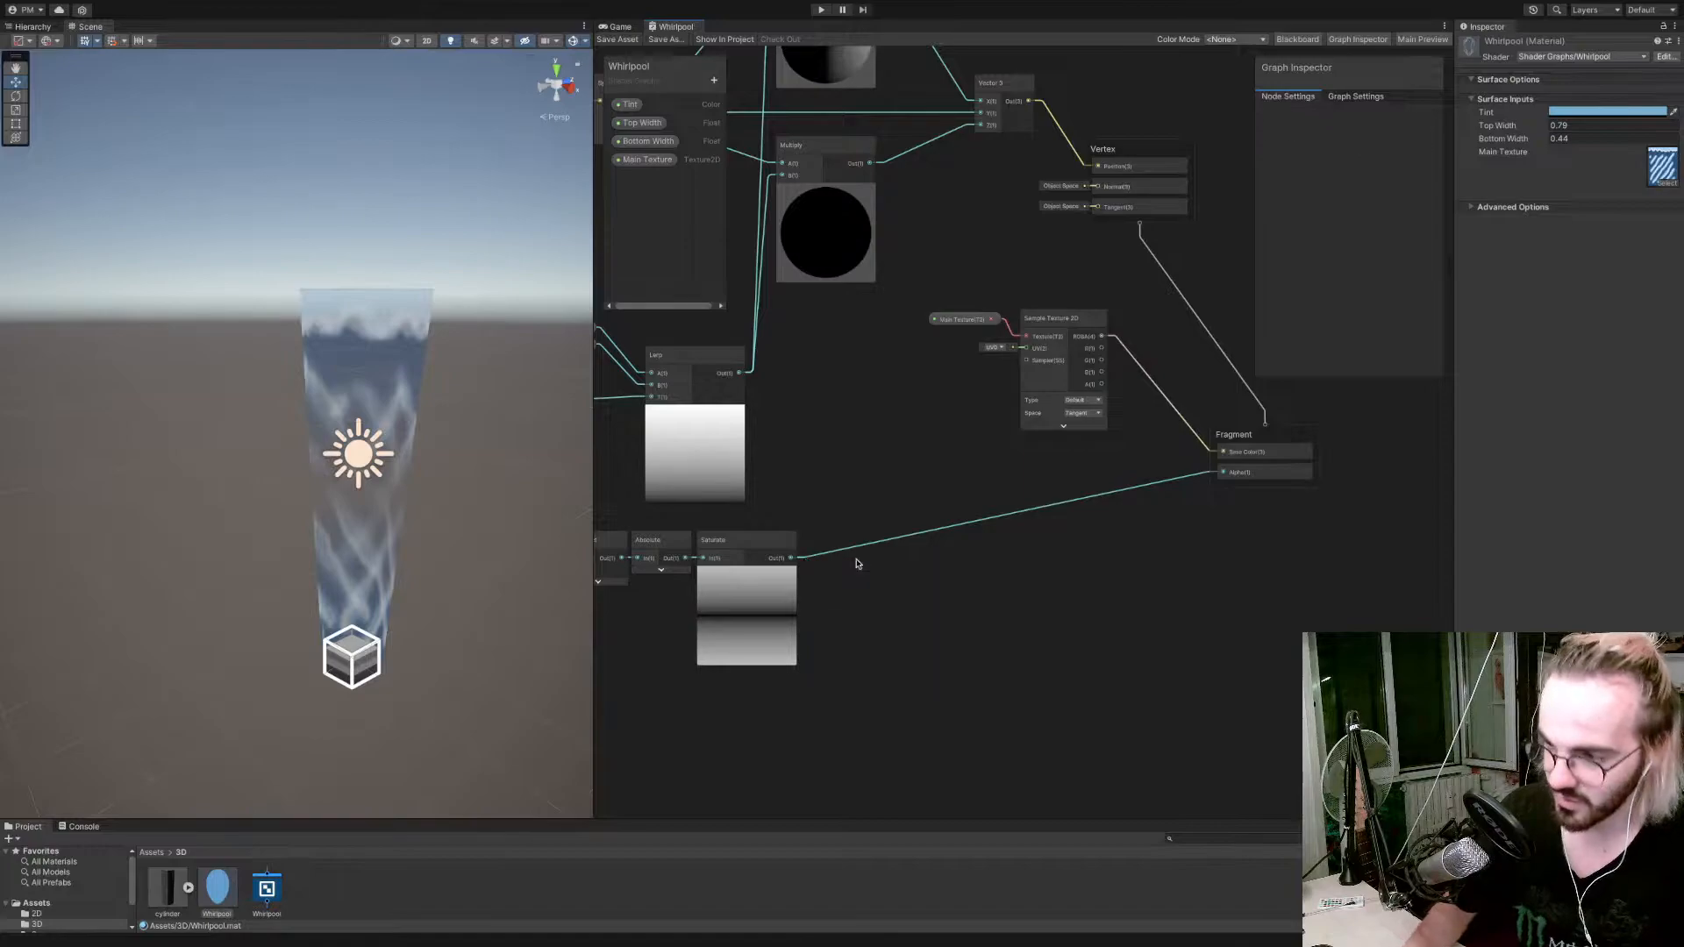
# Try a Negate node on the Saturate node's output and delete it again.
pyautogui.moveTo(792, 558); pyautogui.dragTo(856, 583)
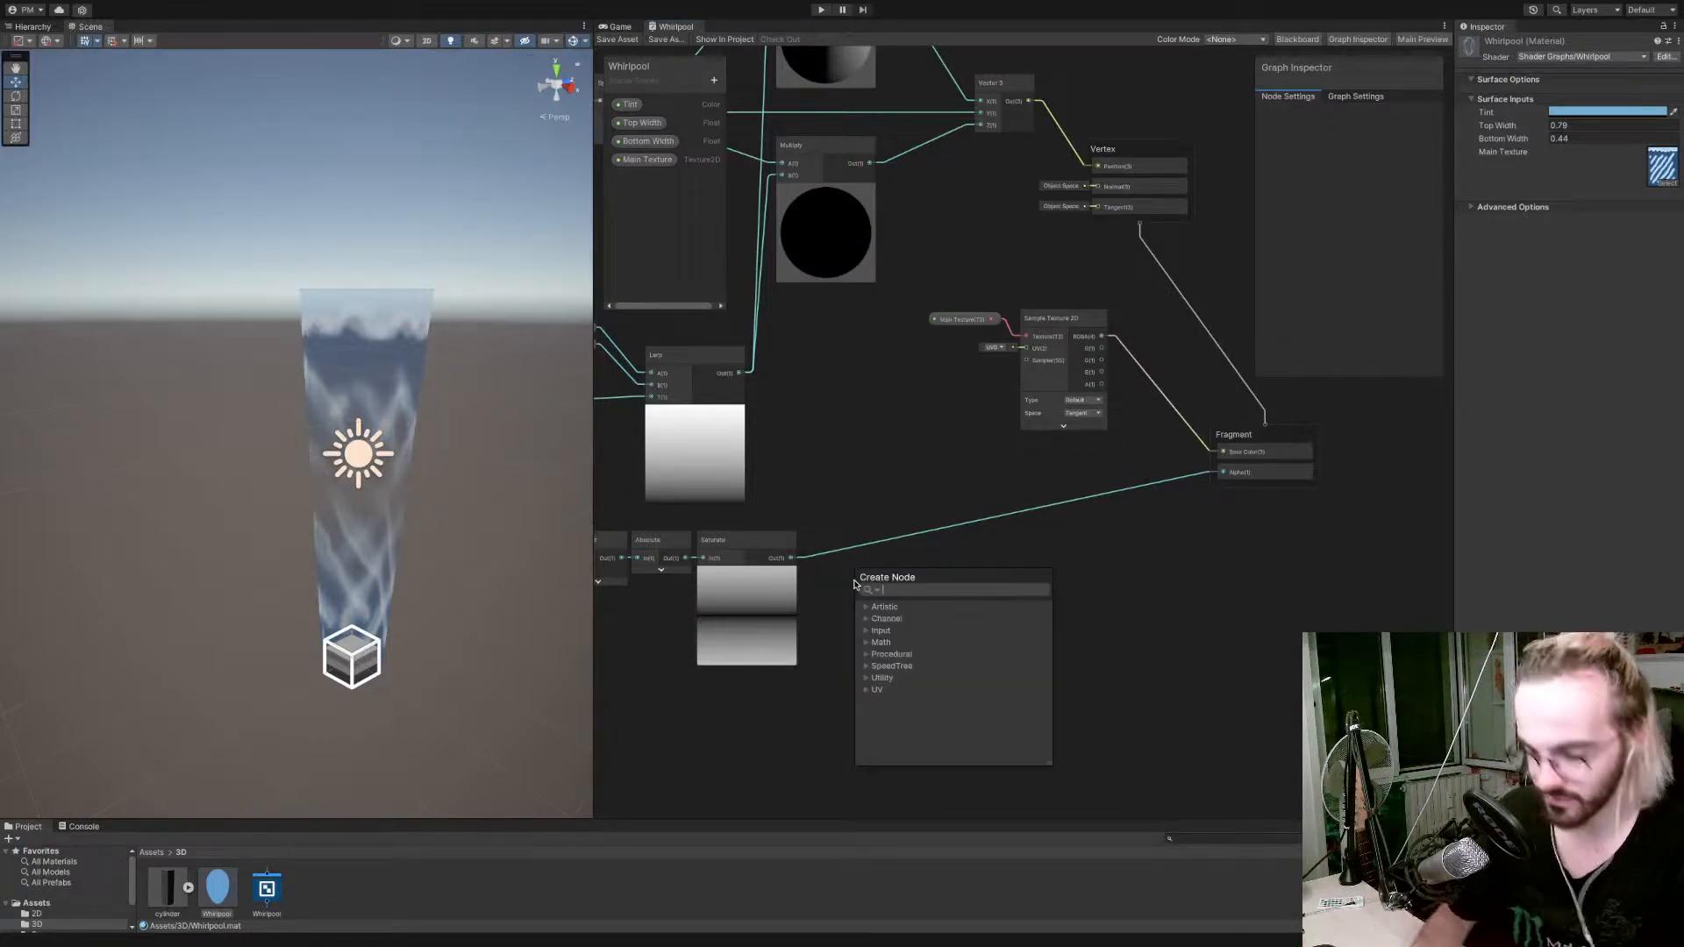
pyautogui.write('inver')
pyautogui.press('Up')
pyautogui.press('Up')
pyautogui.press('Up')
pyautogui.press('Up')
pyautogui.press('Up')
pyautogui.press('Up')
pyautogui.press('Return')
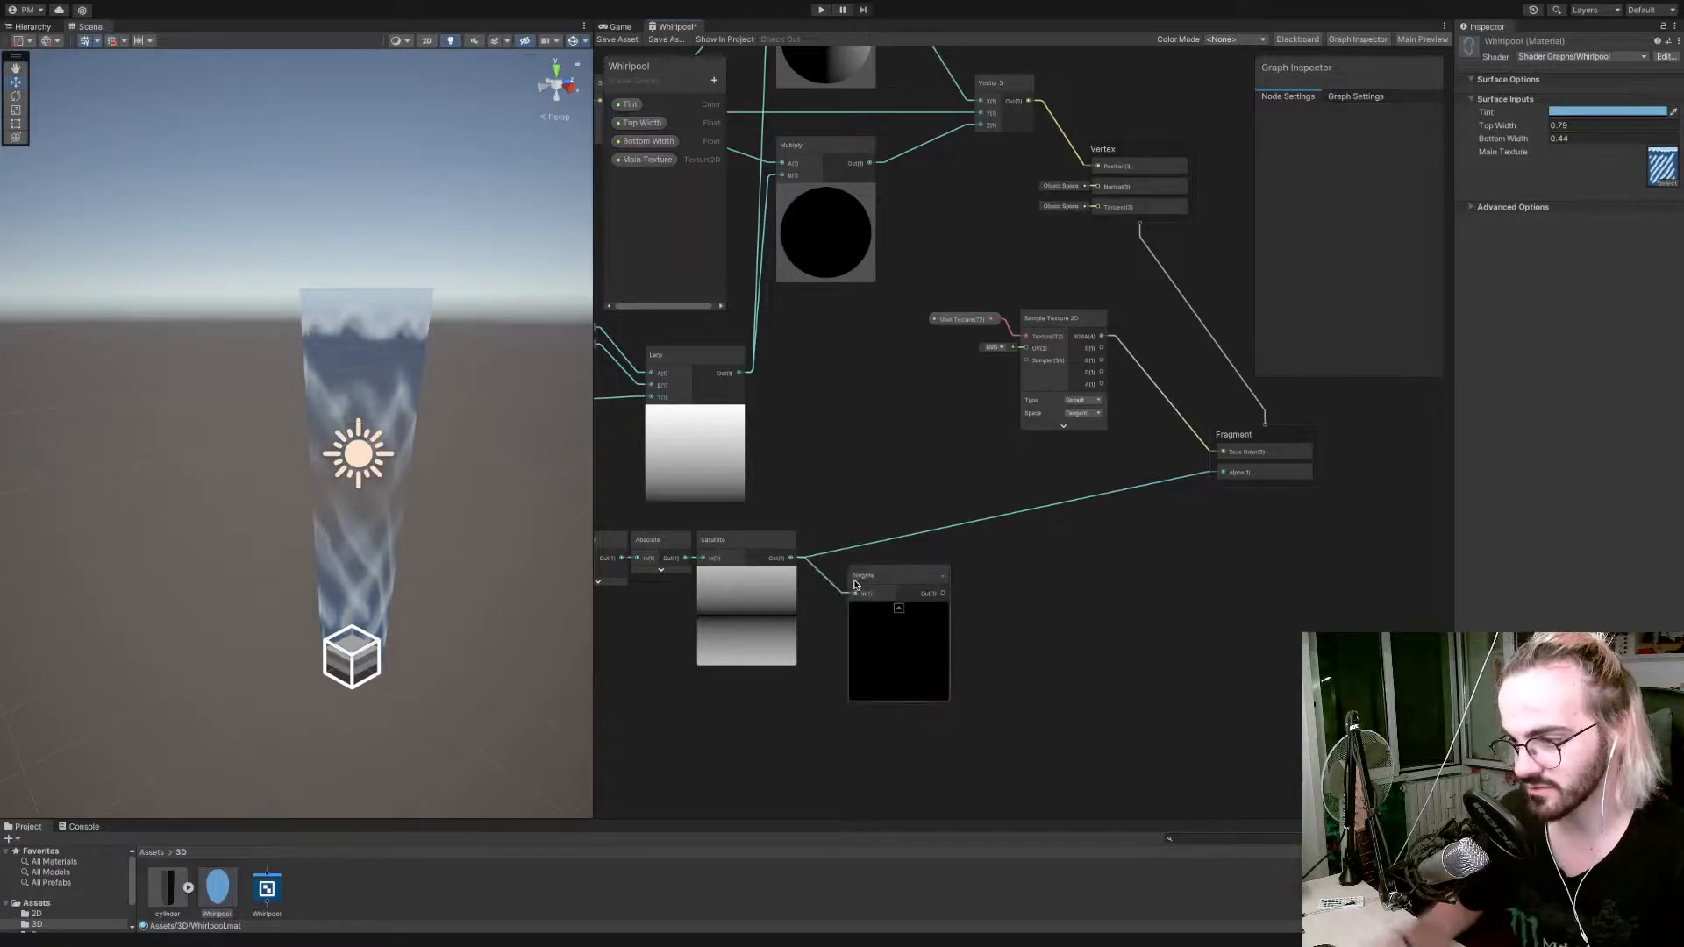
pyautogui.click(855, 584)
pyautogui.press('Delete')
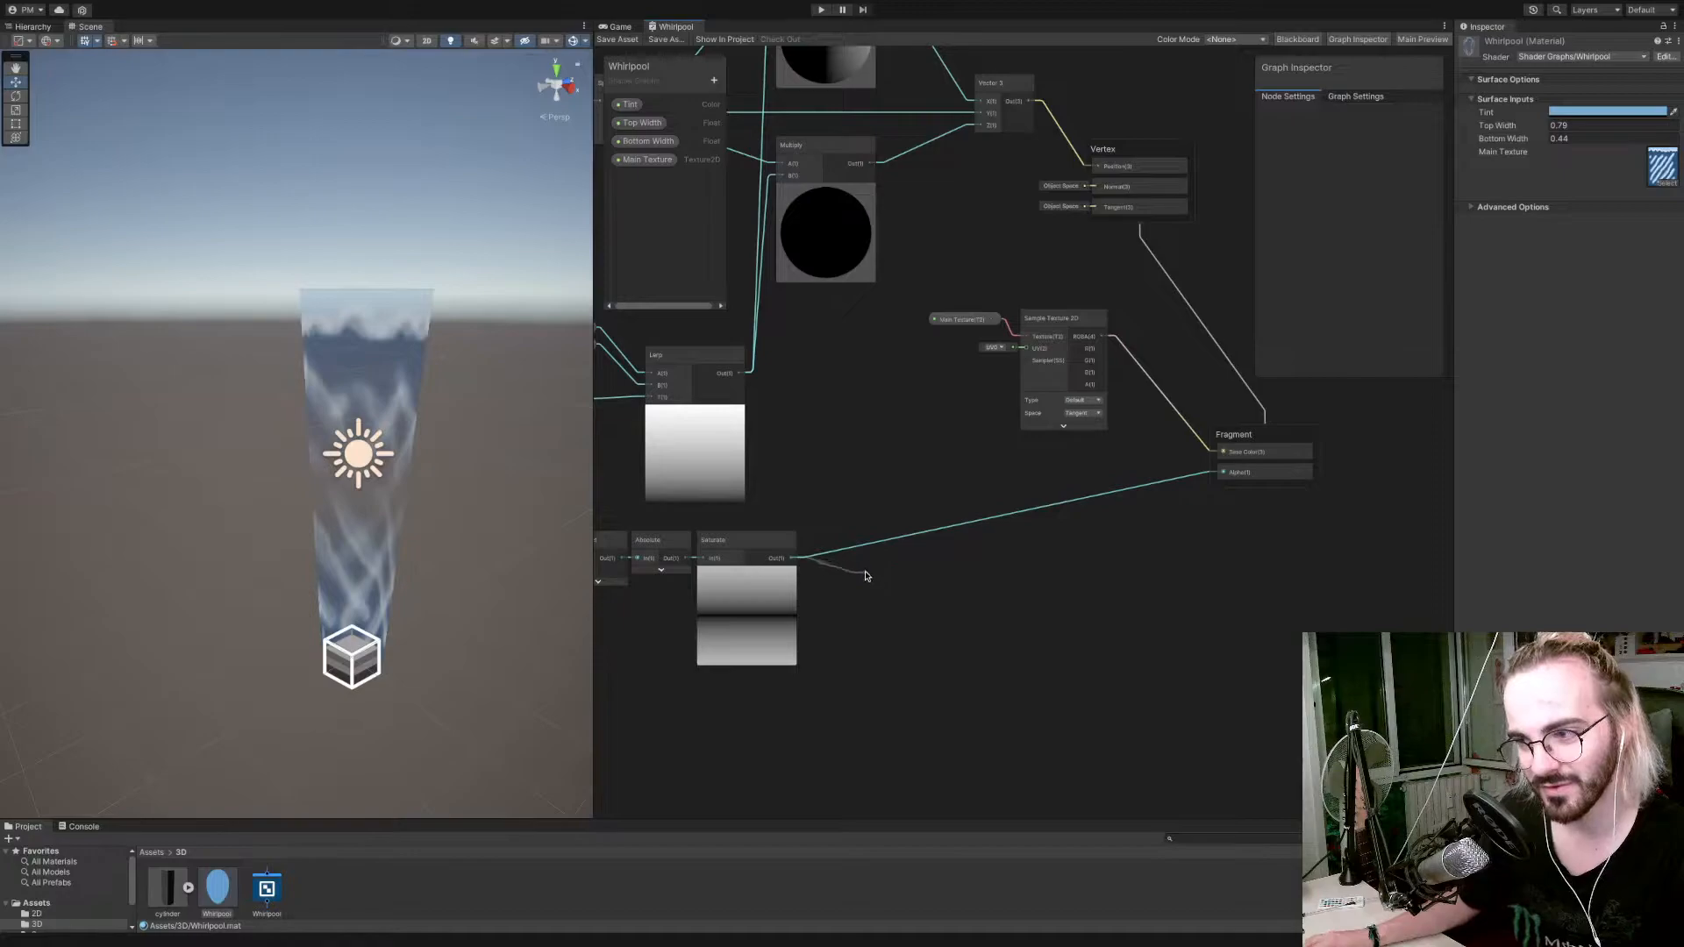
# Insert a One Minus node between the Saturate output and the Fragment's Alpha, and save the shader graph.
pyautogui.press('space')
pyautogui.write('one minus')
pyautogui.press('Return')
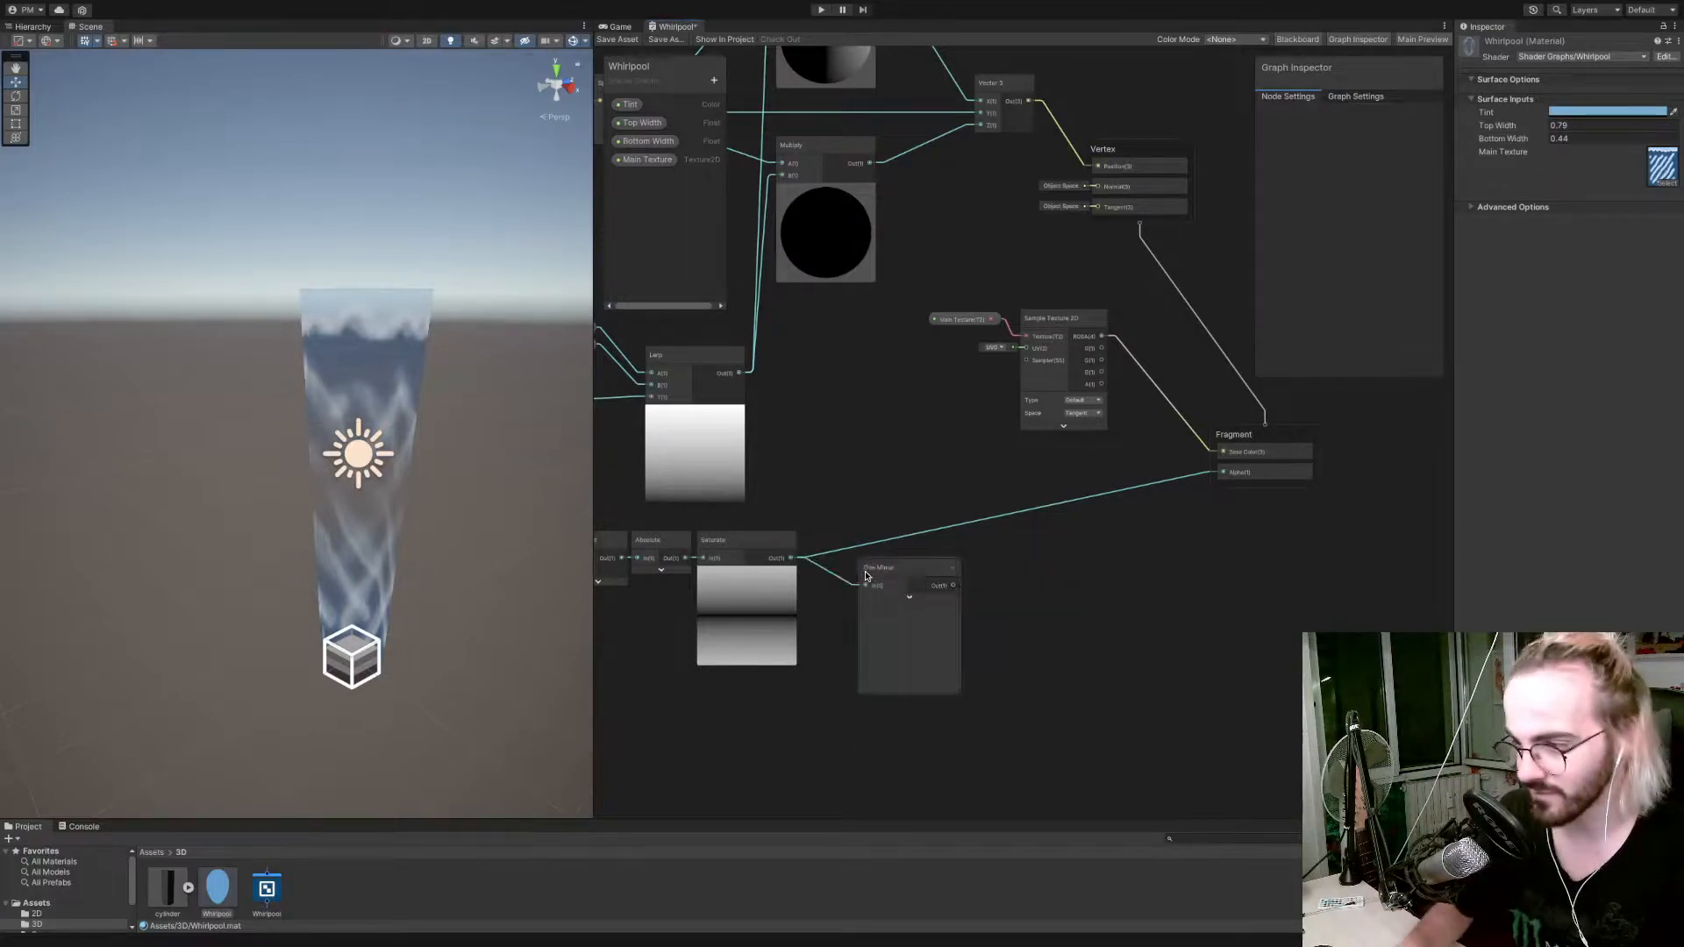
pyautogui.moveTo(956, 590); pyautogui.dragTo(1224, 474)
pyautogui.scroll(-1, 1202, 474)
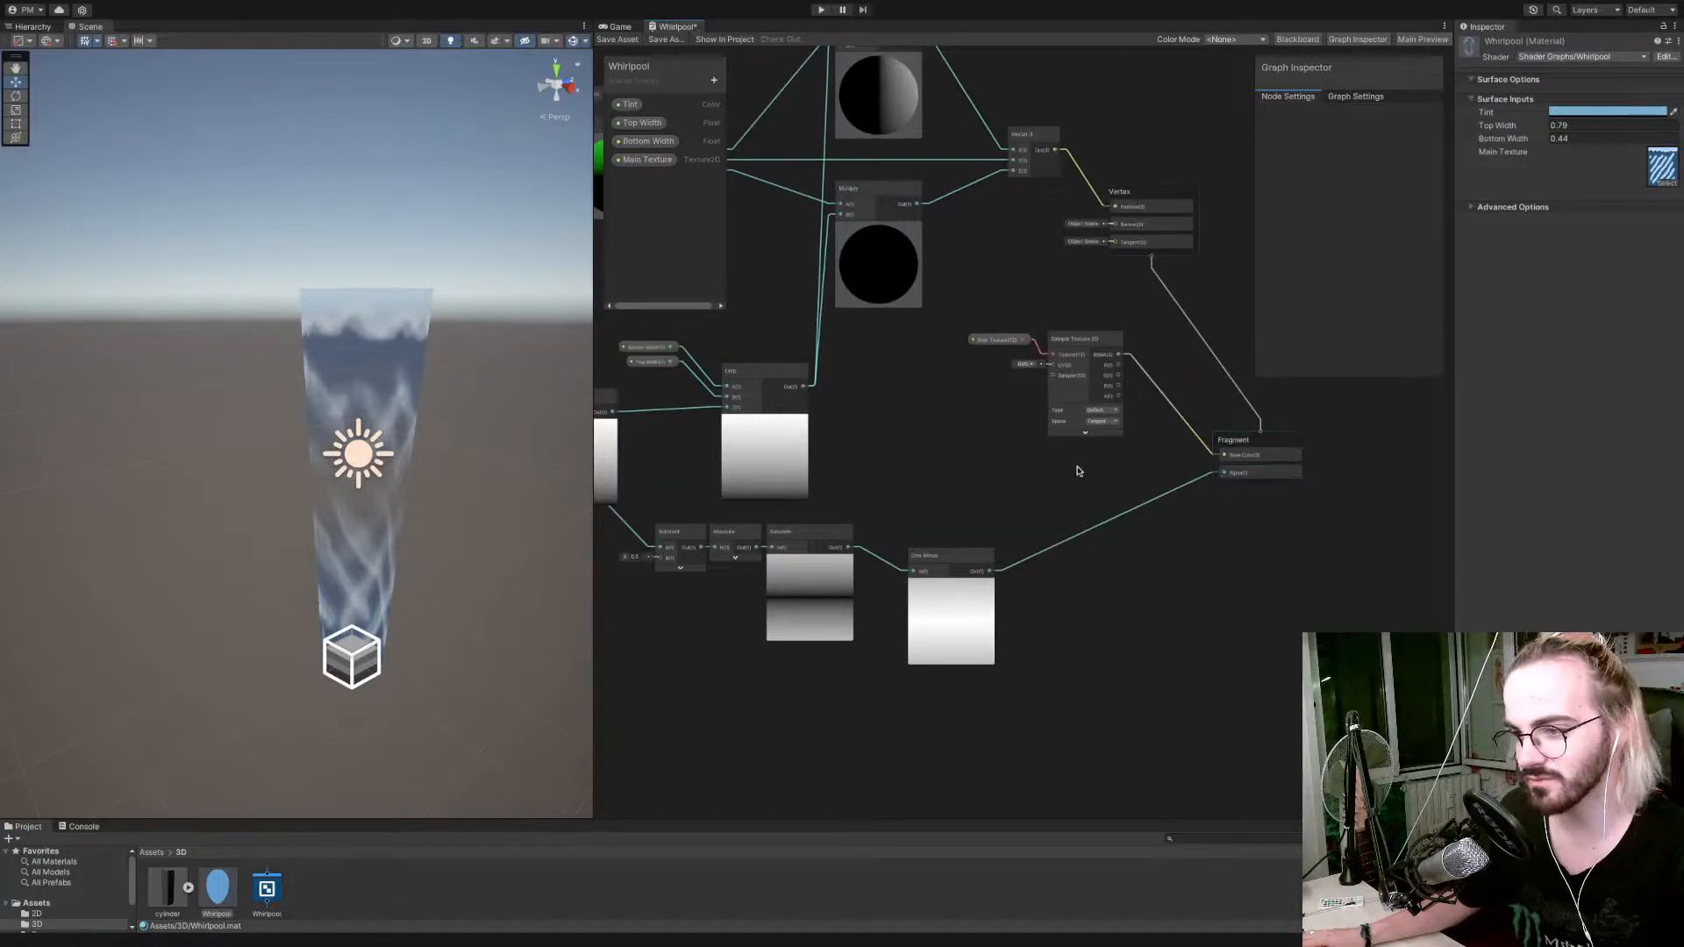
pyautogui.click(626, 41)
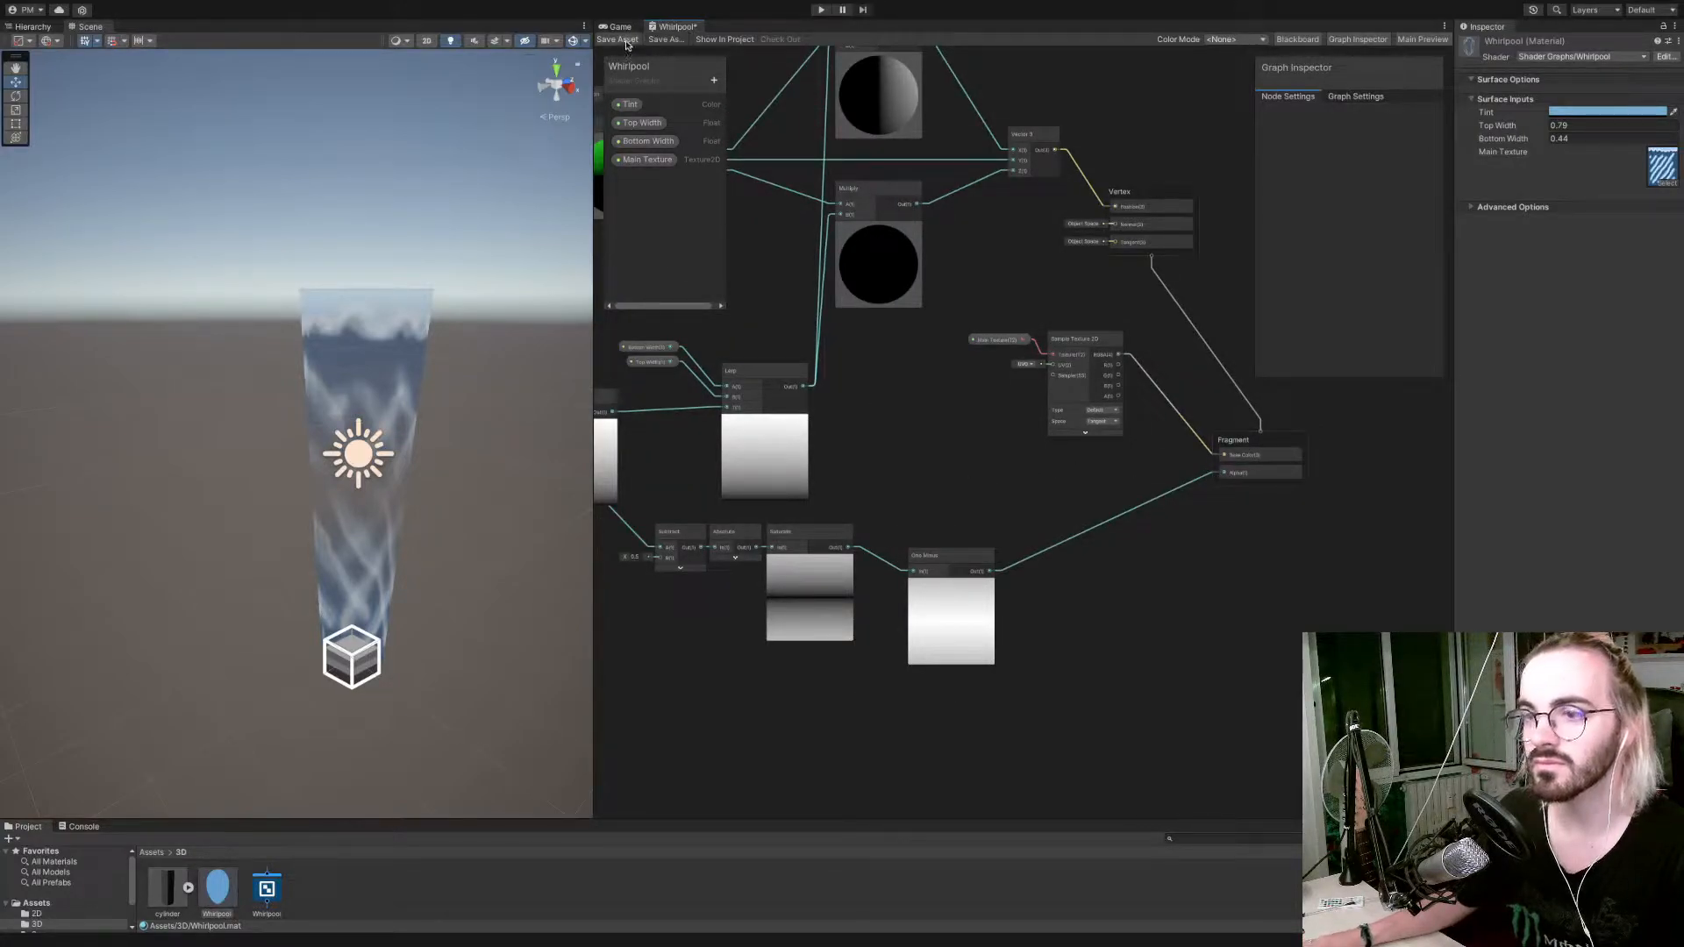
# Replace the Saturate node with a Remap node fed by the Absolute node's output.
pyautogui.click(817, 533)
pyautogui.press('Delete')
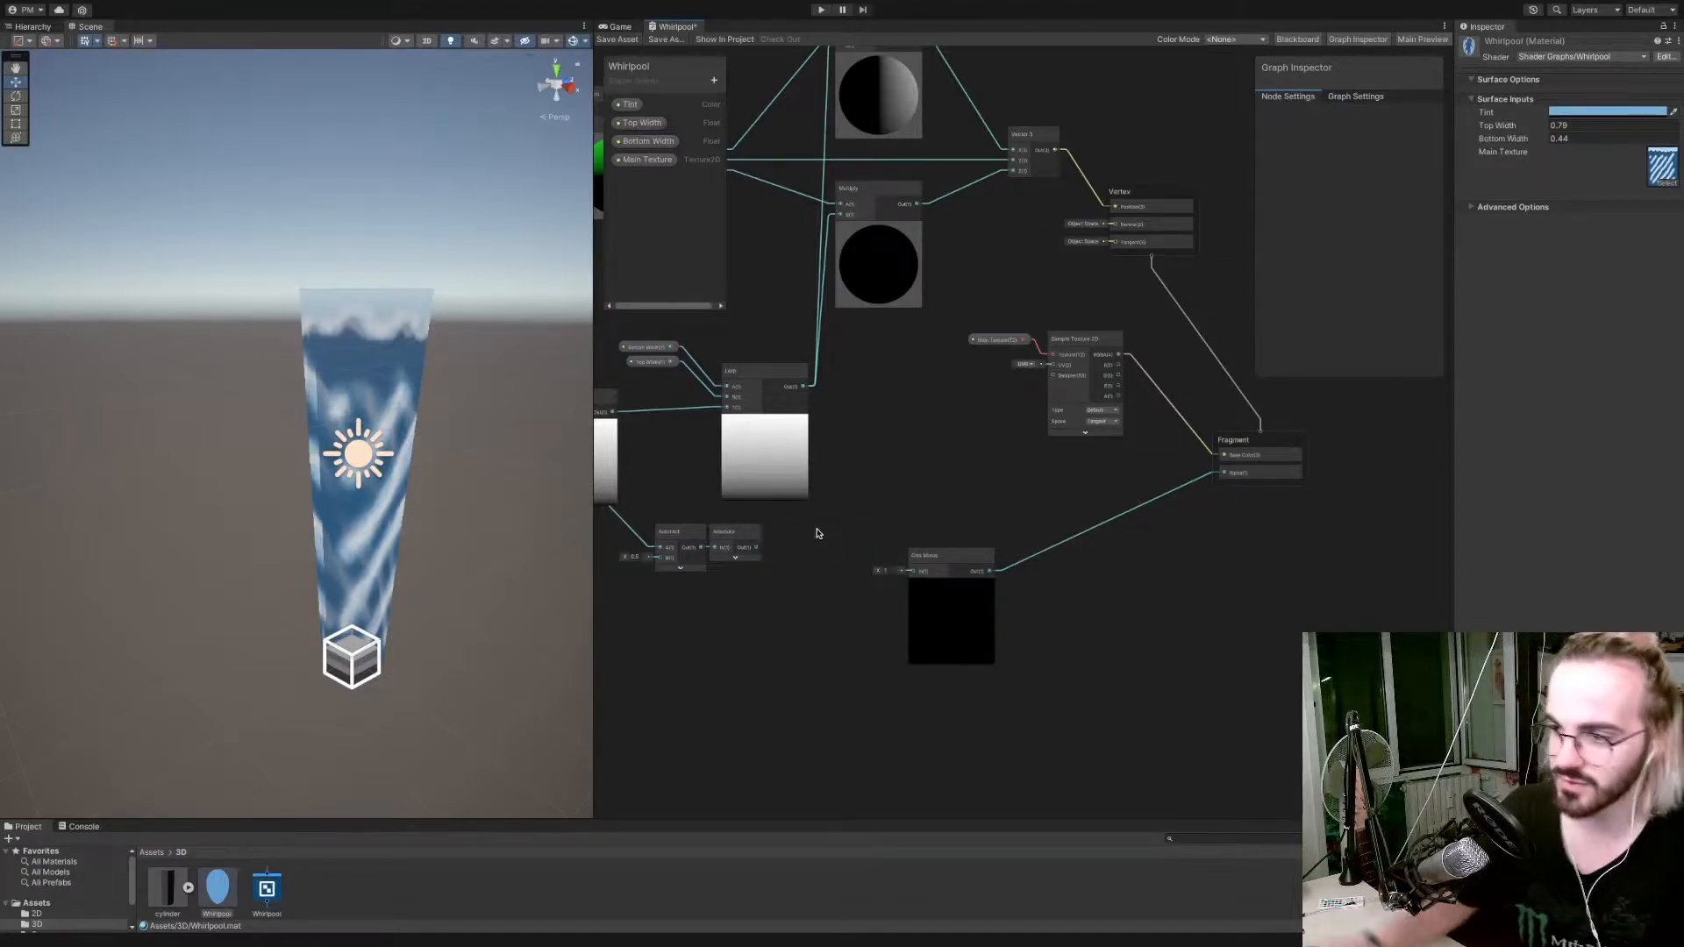
pyautogui.press('space')
pyautogui.write('m')
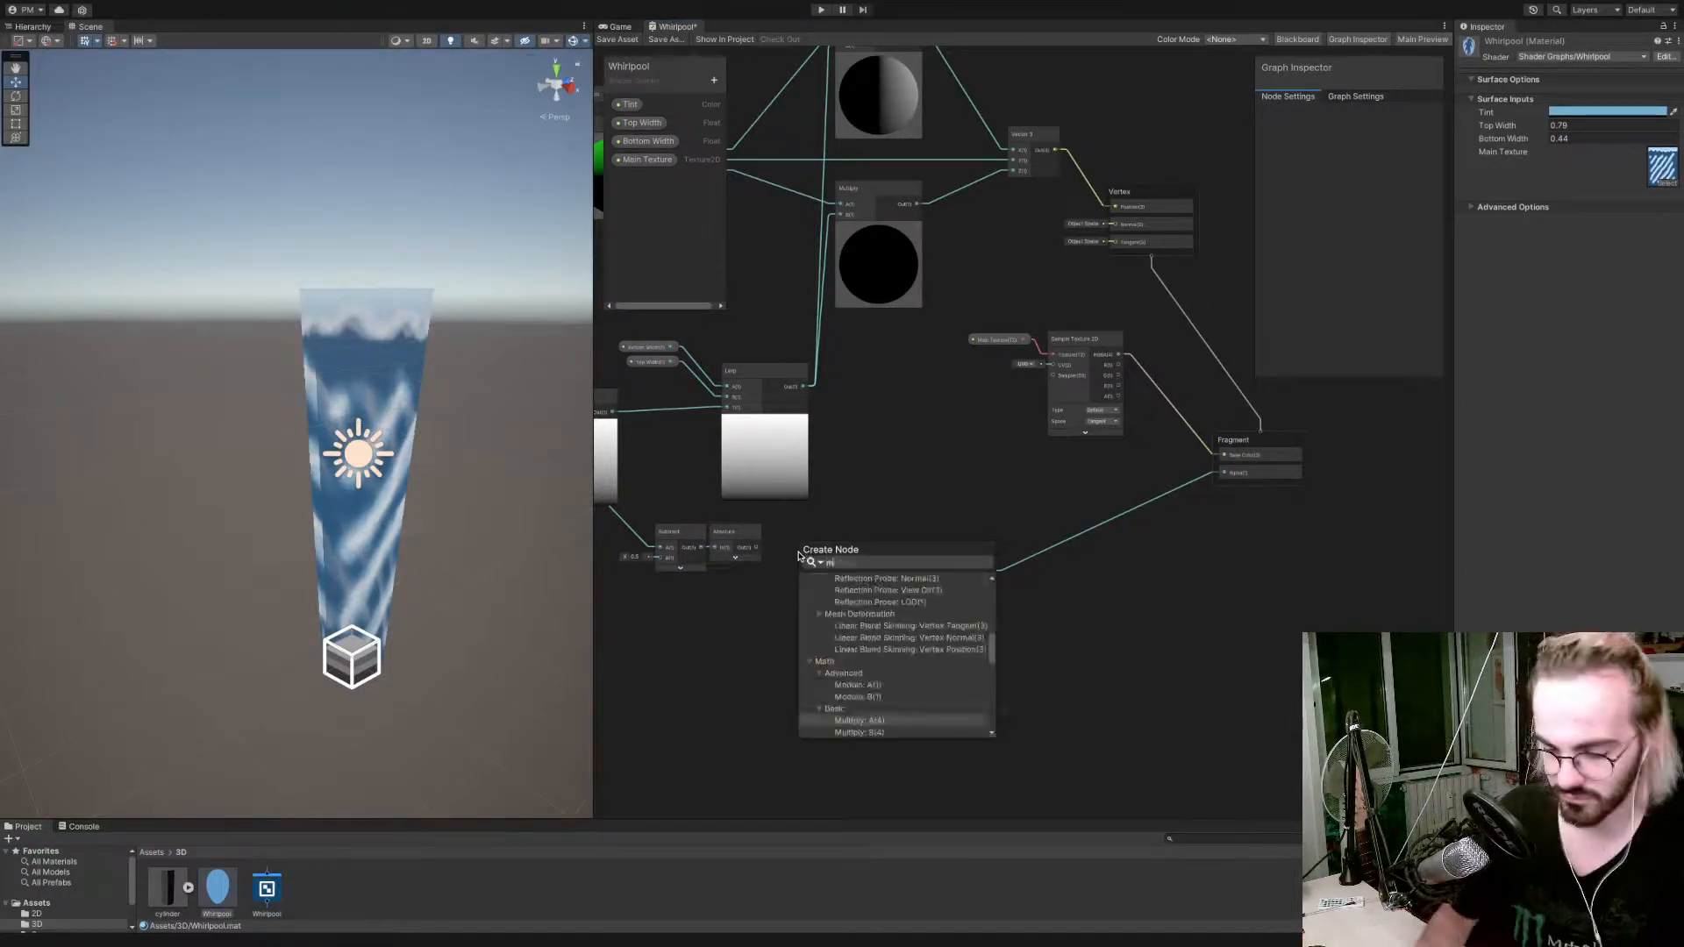
pyautogui.write('apremap')
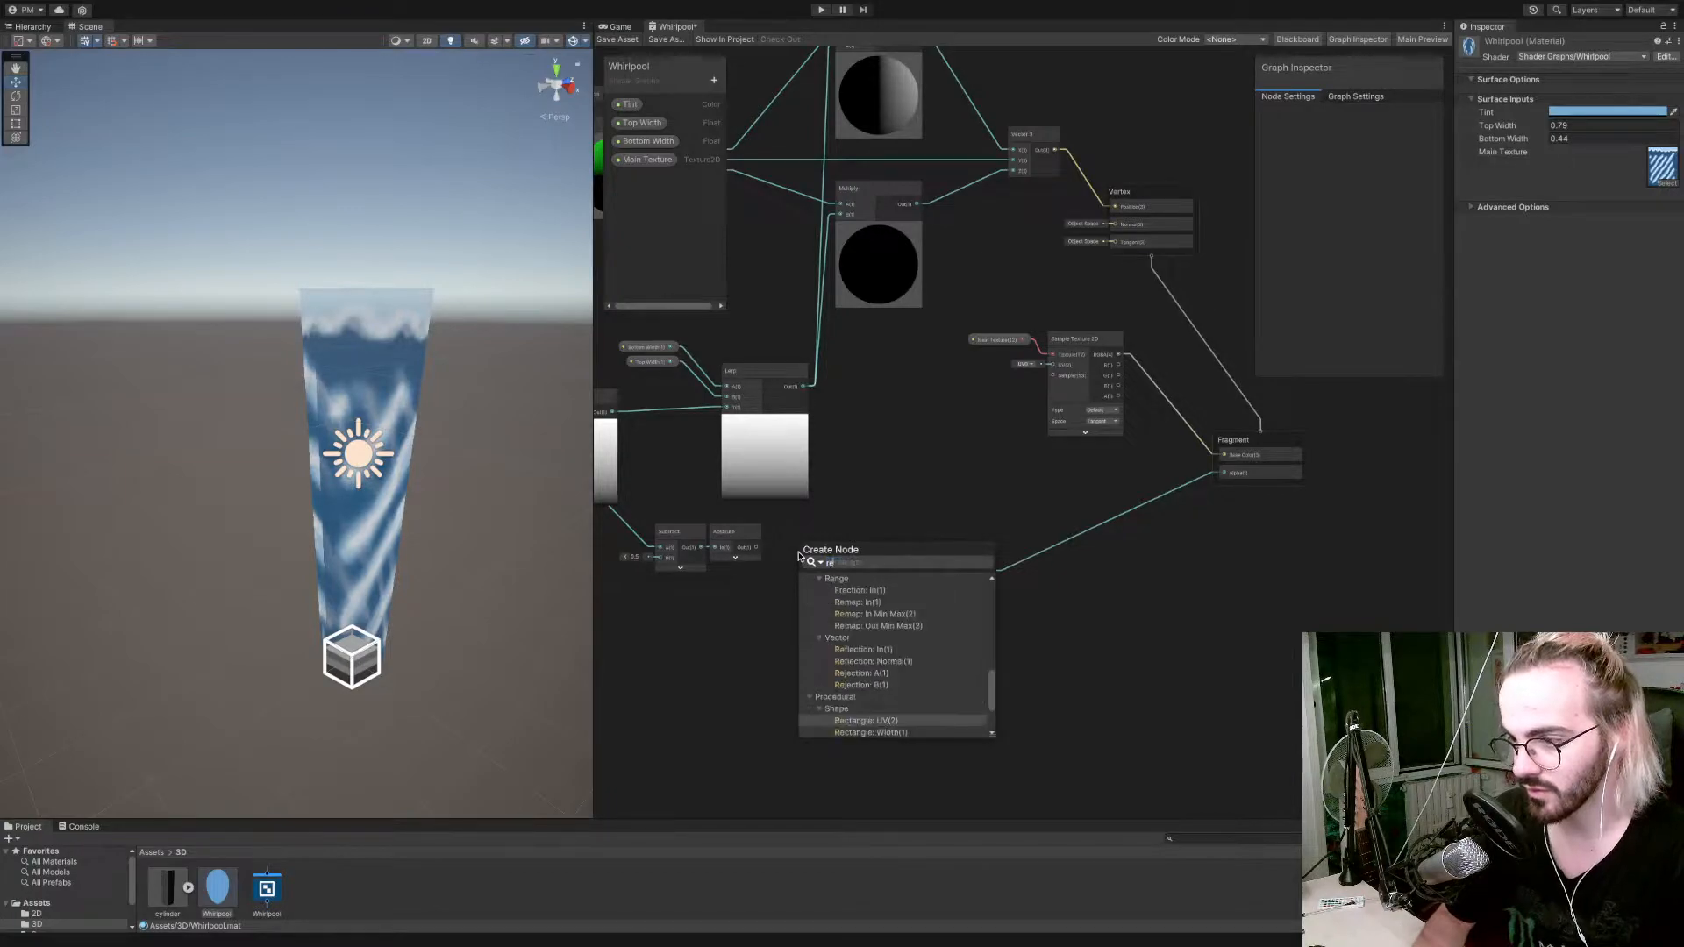
pyautogui.press('Return')
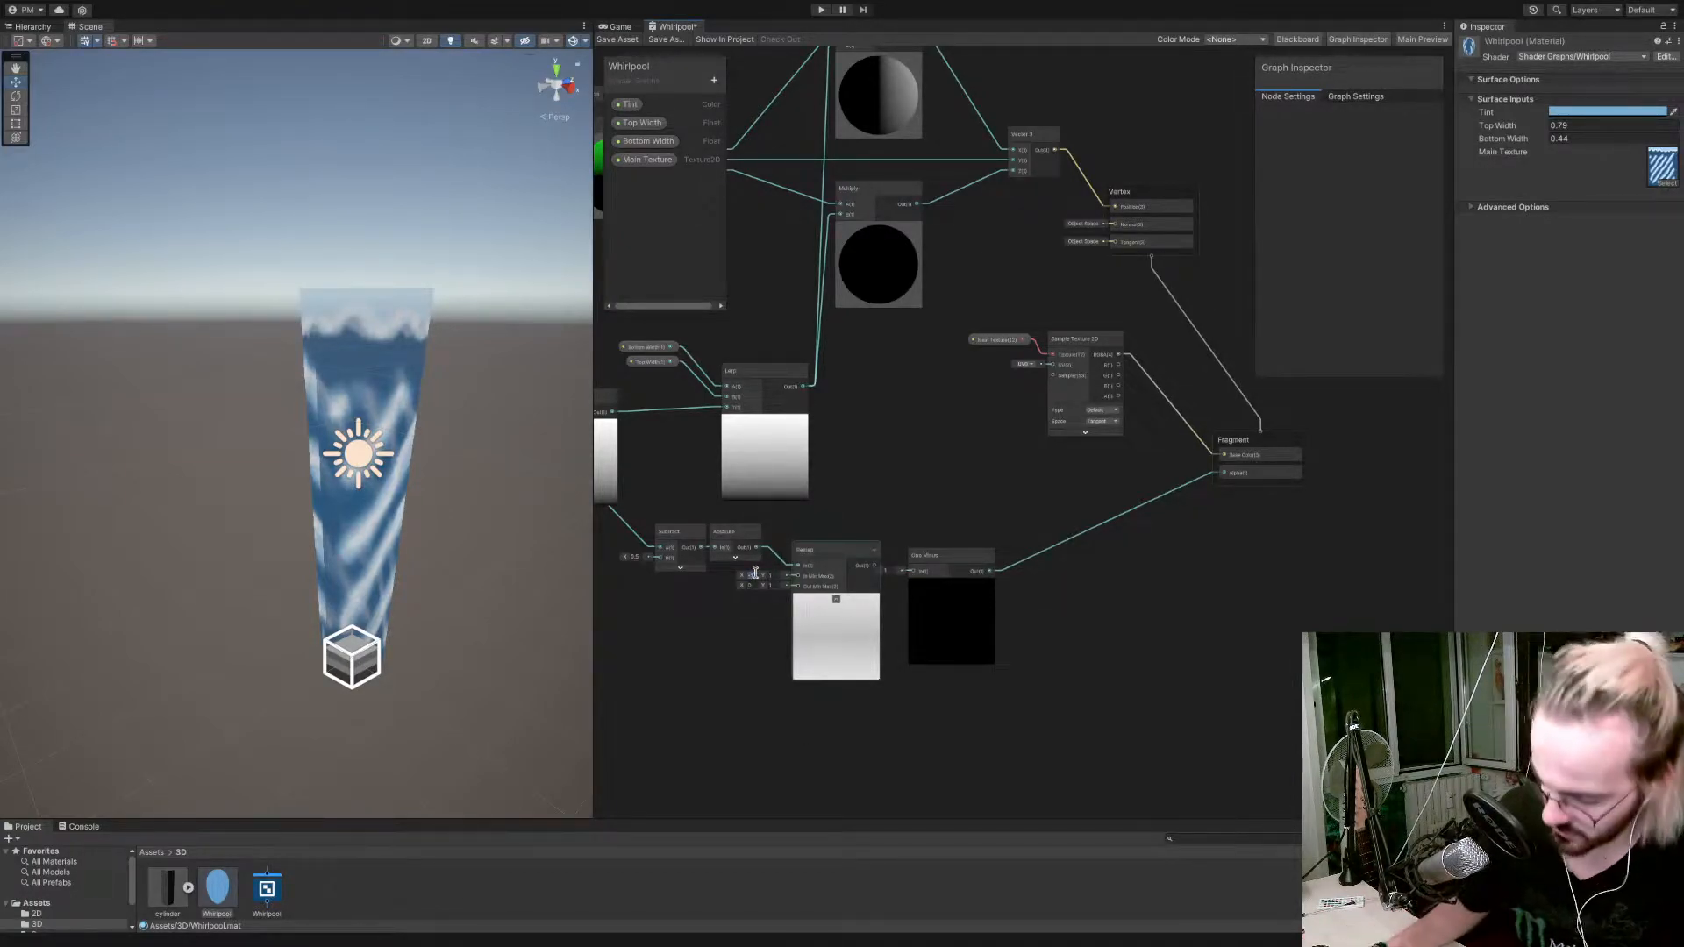
# Set the Remap node's In Min Max to X -0.5 and Y 0.5.
pyautogui.write('-1')
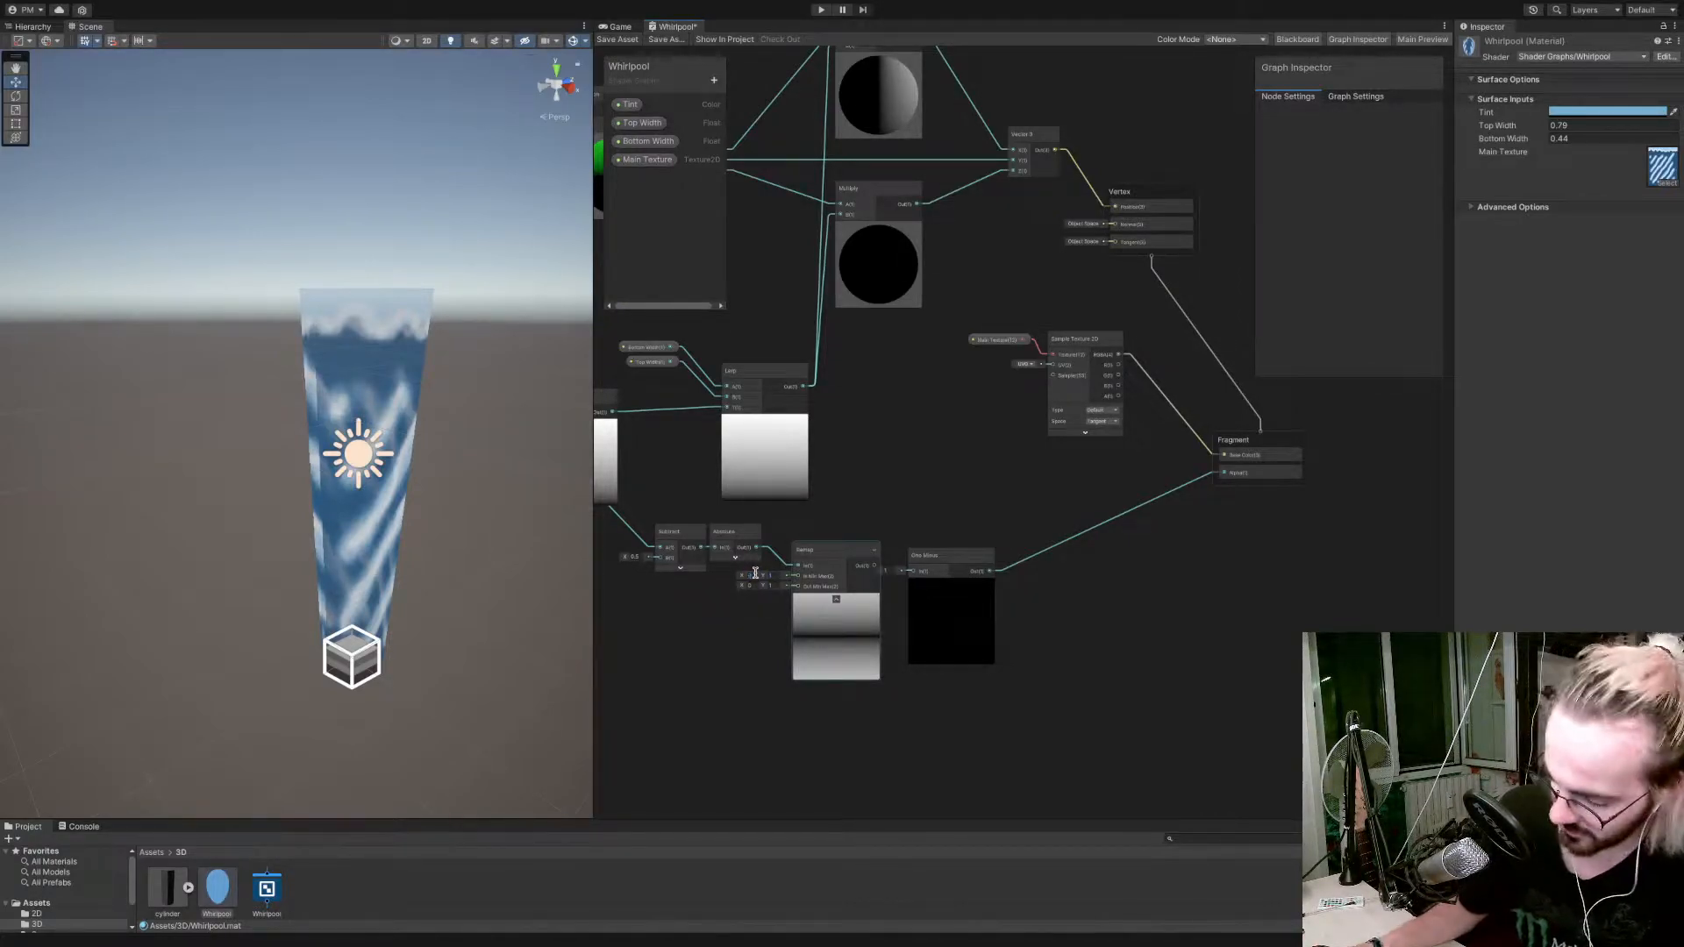
pyautogui.write('-1')
pyautogui.press('Tab')
pyautogui.scroll(10, 755, 573)
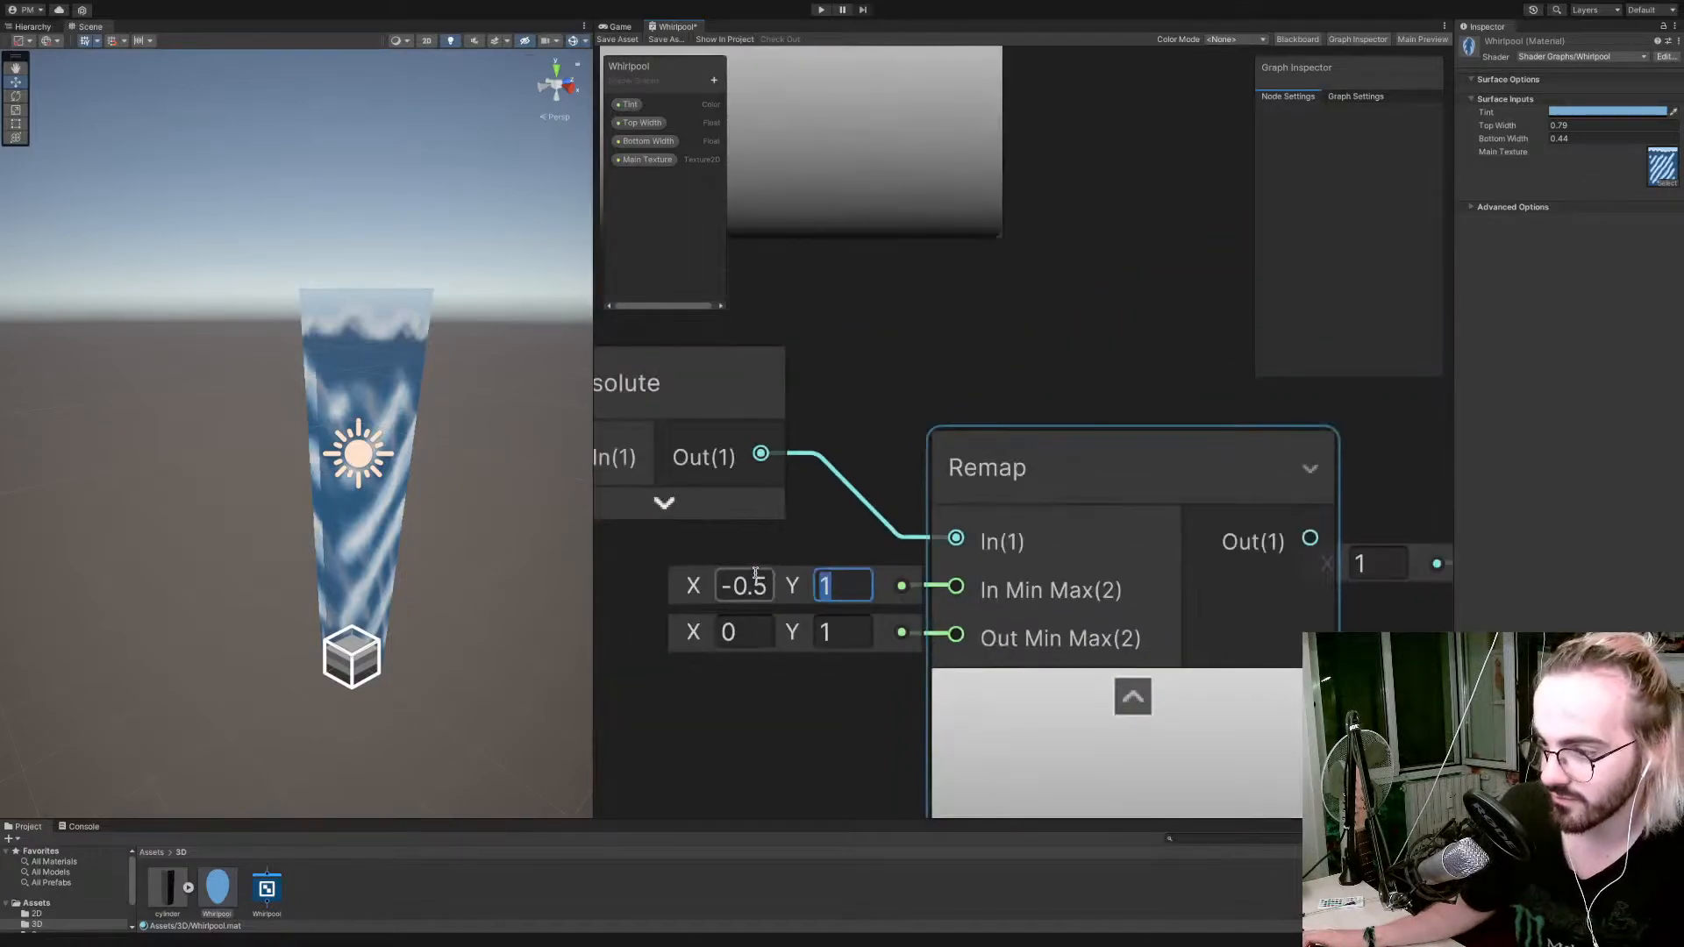
pyautogui.write('0.5')
pyautogui.press('Tab')
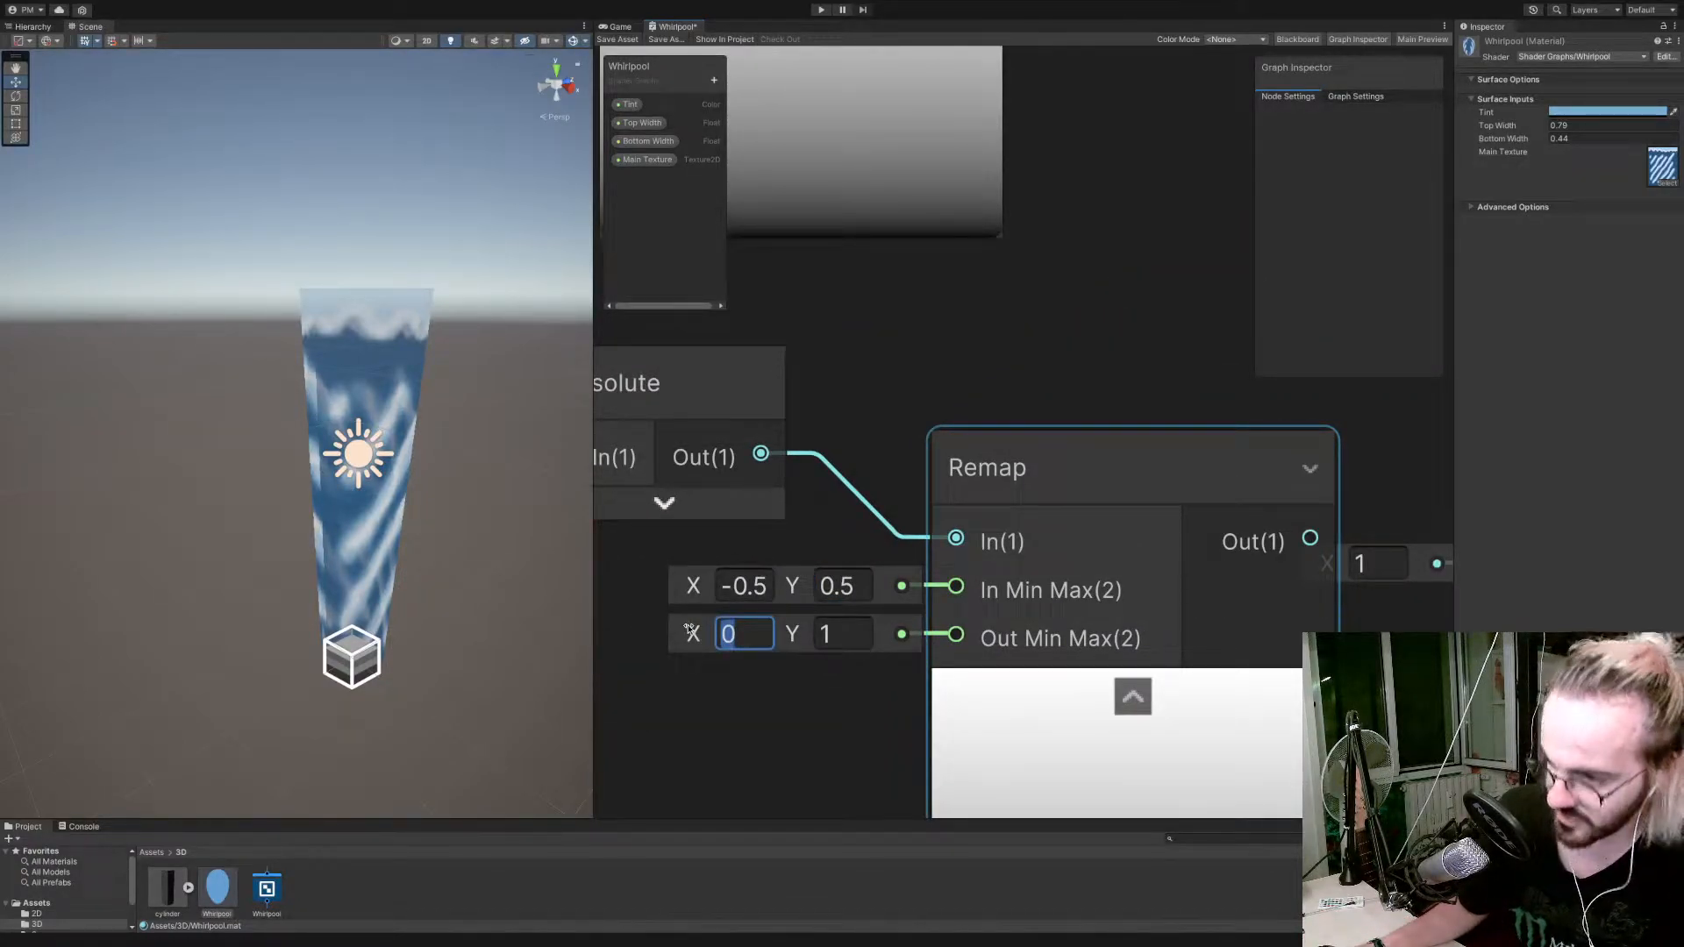
# Feed the Remap node's output into the One Minus node's input.
pyautogui.scroll(-10, 690, 630)
pyautogui.scroll(6, 690, 629)
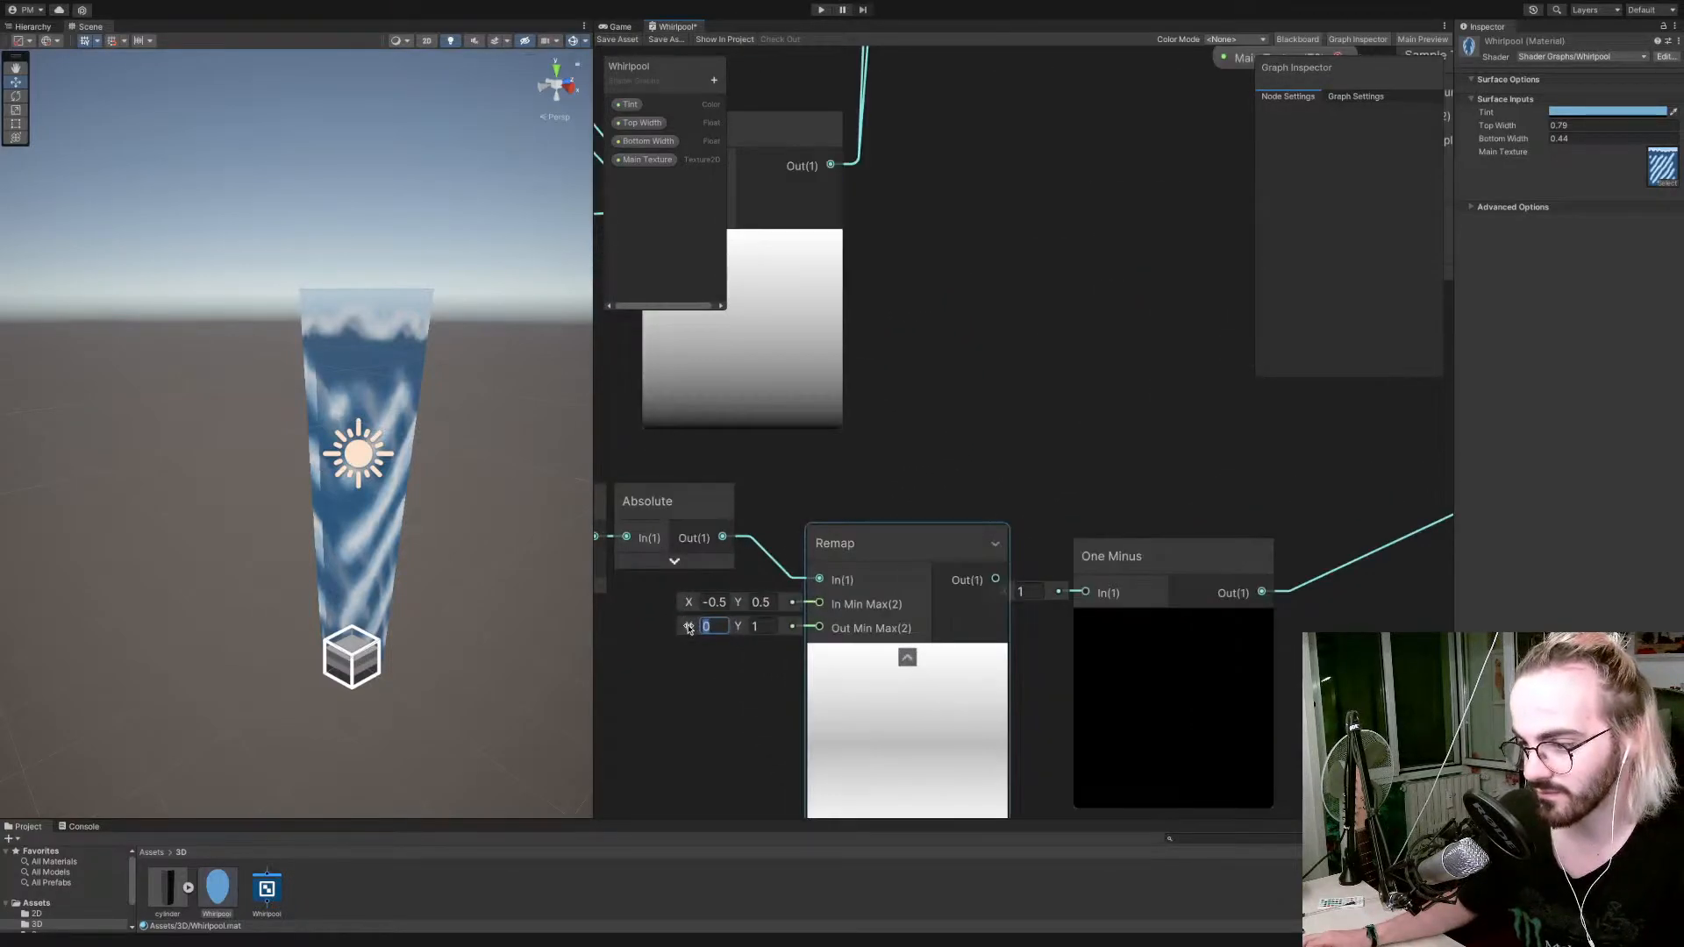
pyautogui.scroll(-2, 690, 628)
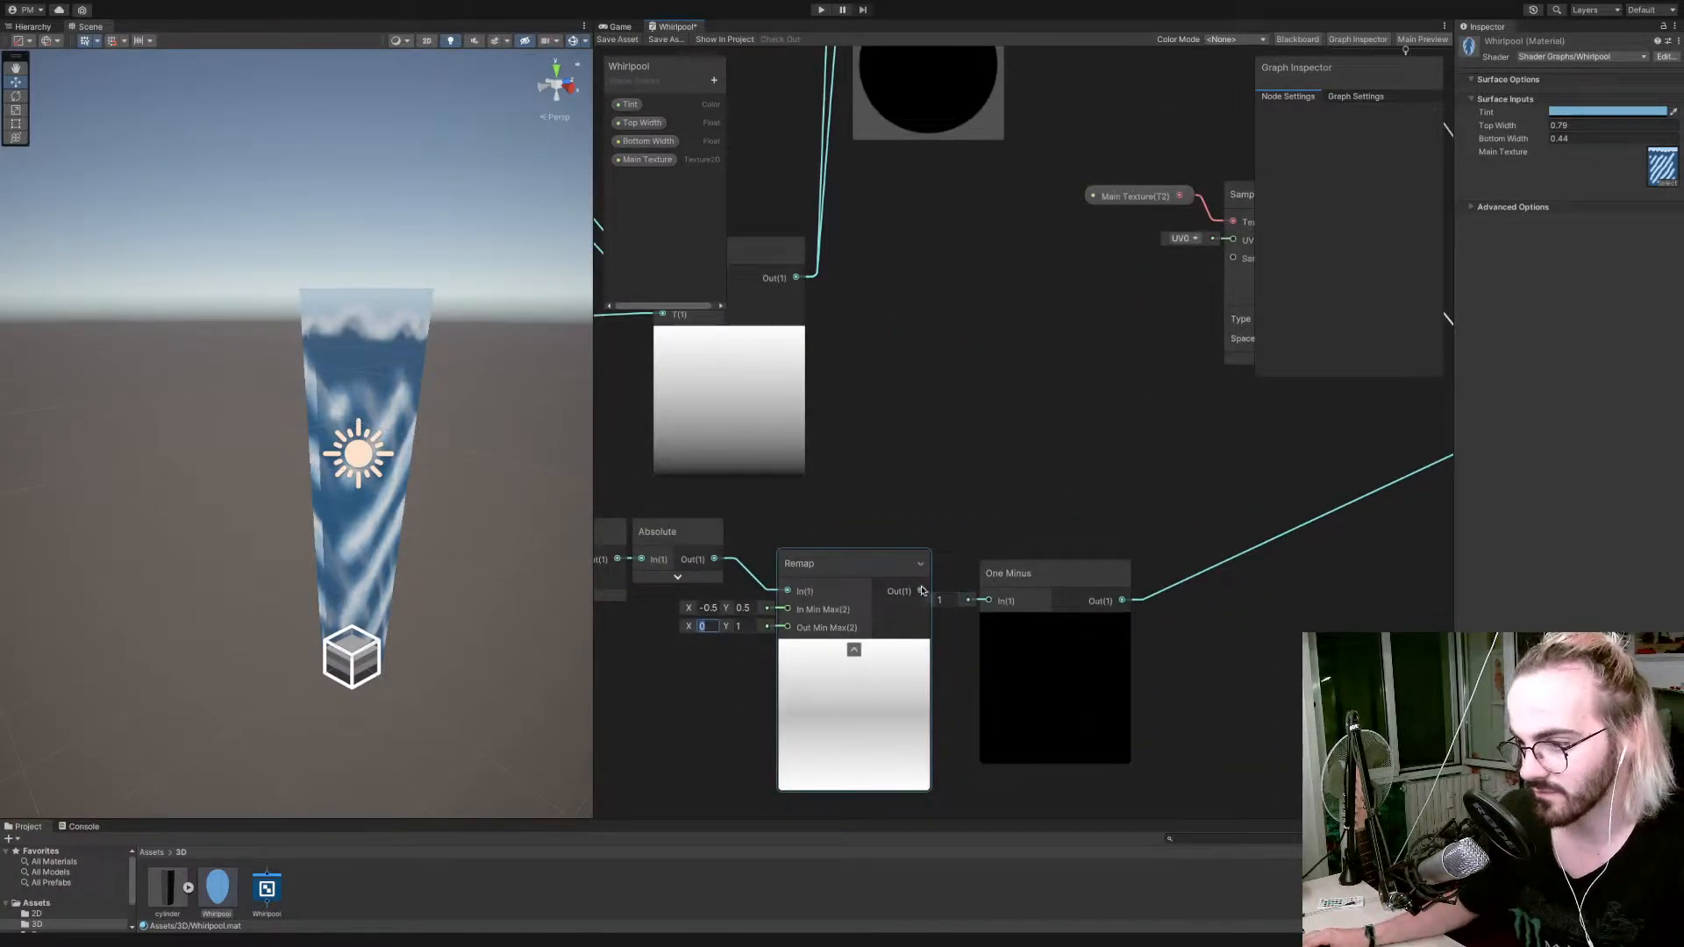
pyautogui.moveTo(921, 593); pyautogui.dragTo(989, 601)
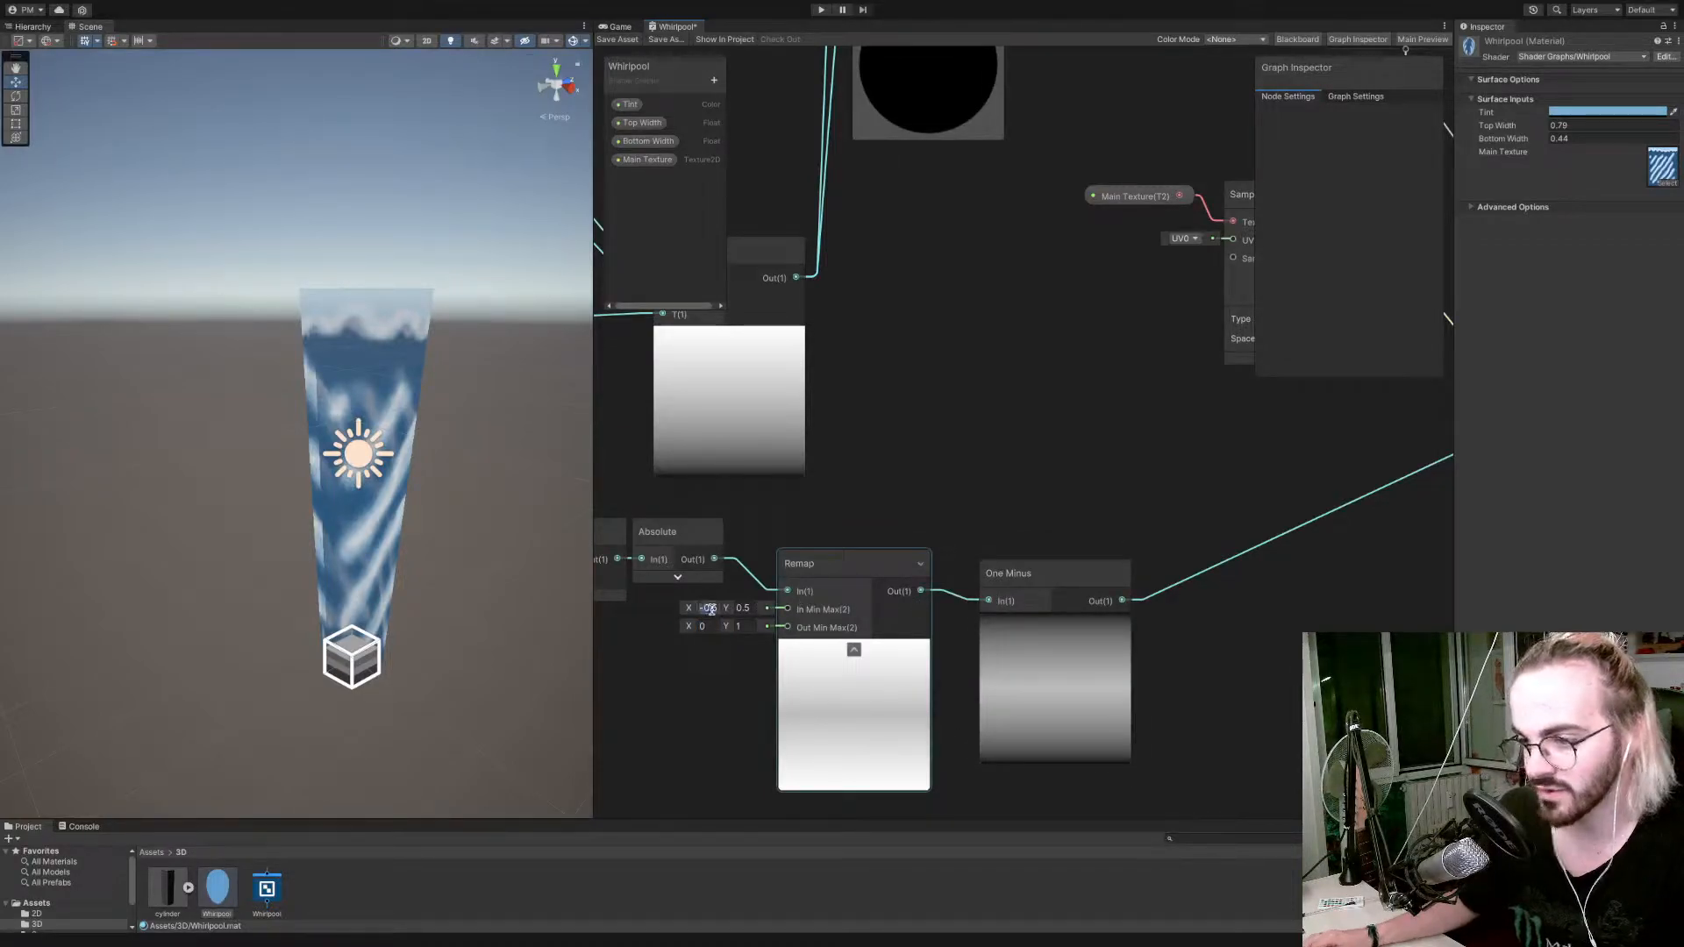
# Set the Remap node's In Min Max X to 0 and save the shader graph.
pyautogui.write('0')
pyautogui.scroll(-8, 843, 640)
pyautogui.scroll(9, 842, 641)
pyautogui.scroll(-8, 841, 630)
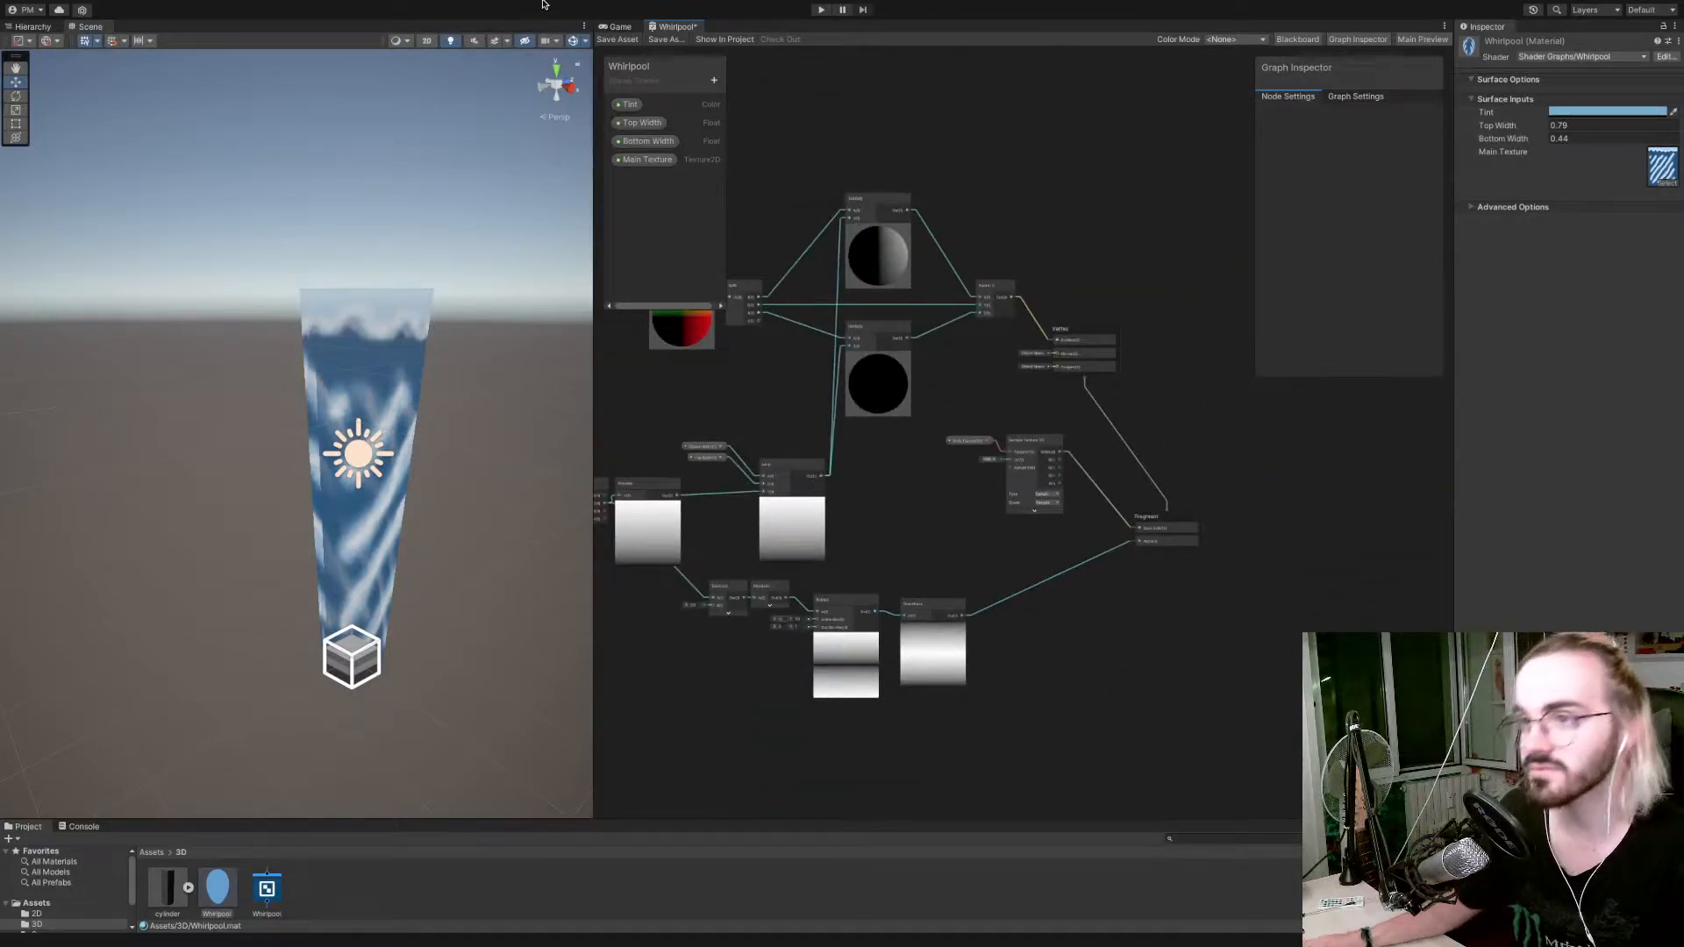
pyautogui.click(615, 39)
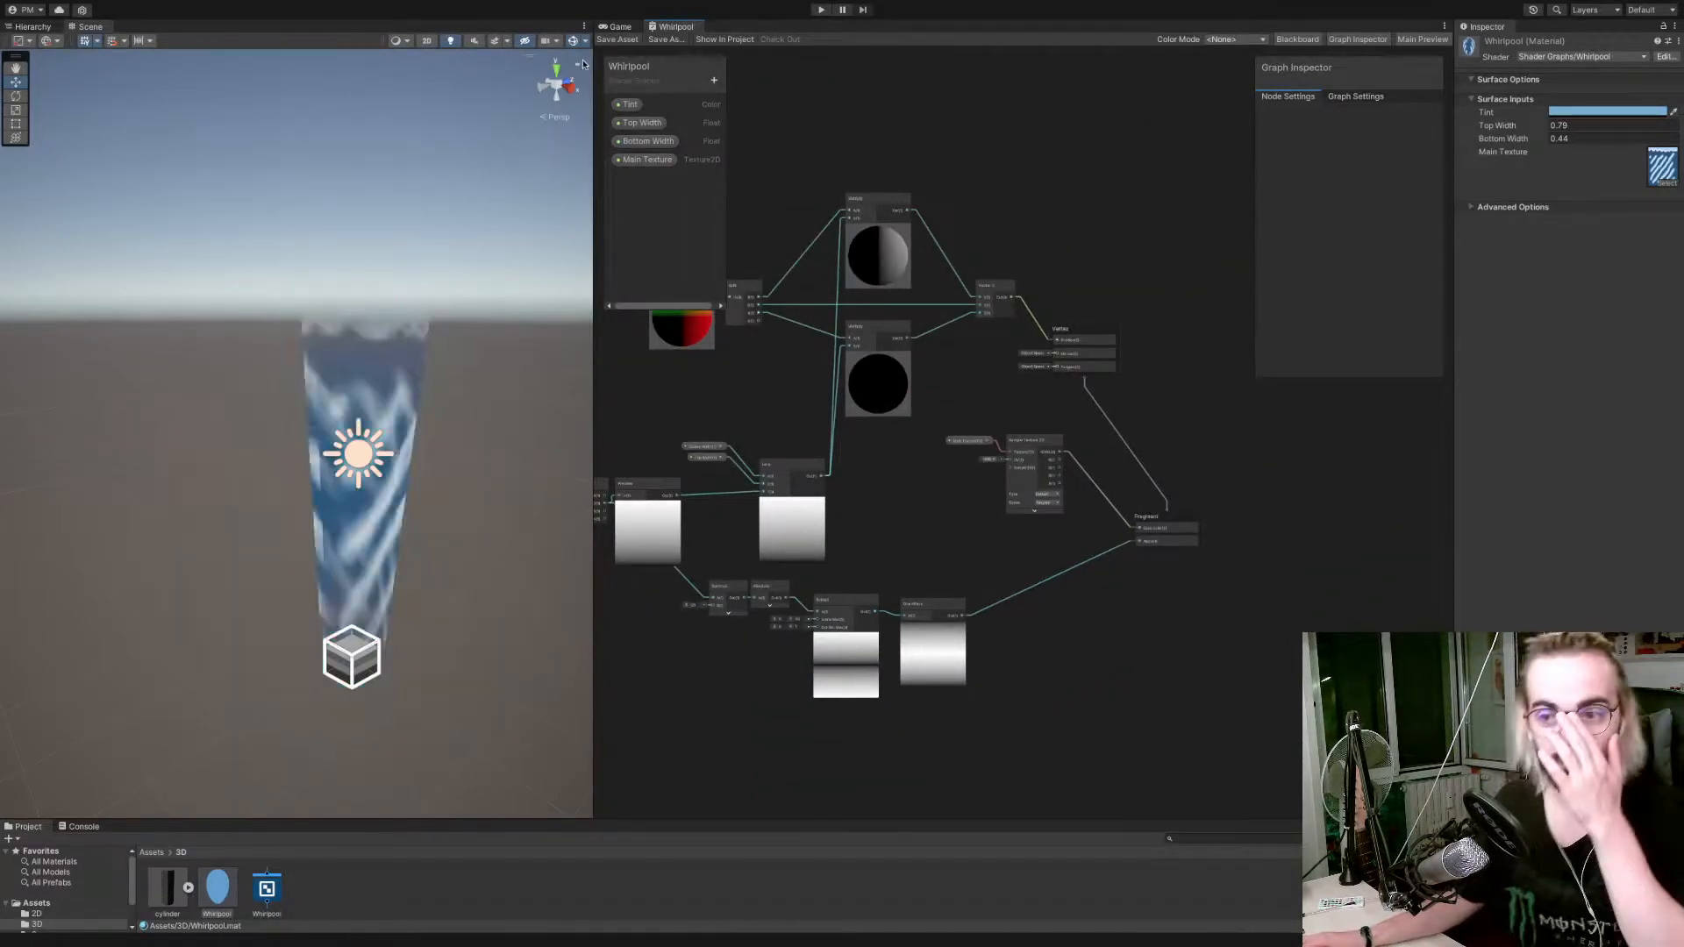
# Try a Power node between the One Minus node's output and the fragment Alpha input, and save the shader graph.
pyautogui.scroll(5, 301, 436)
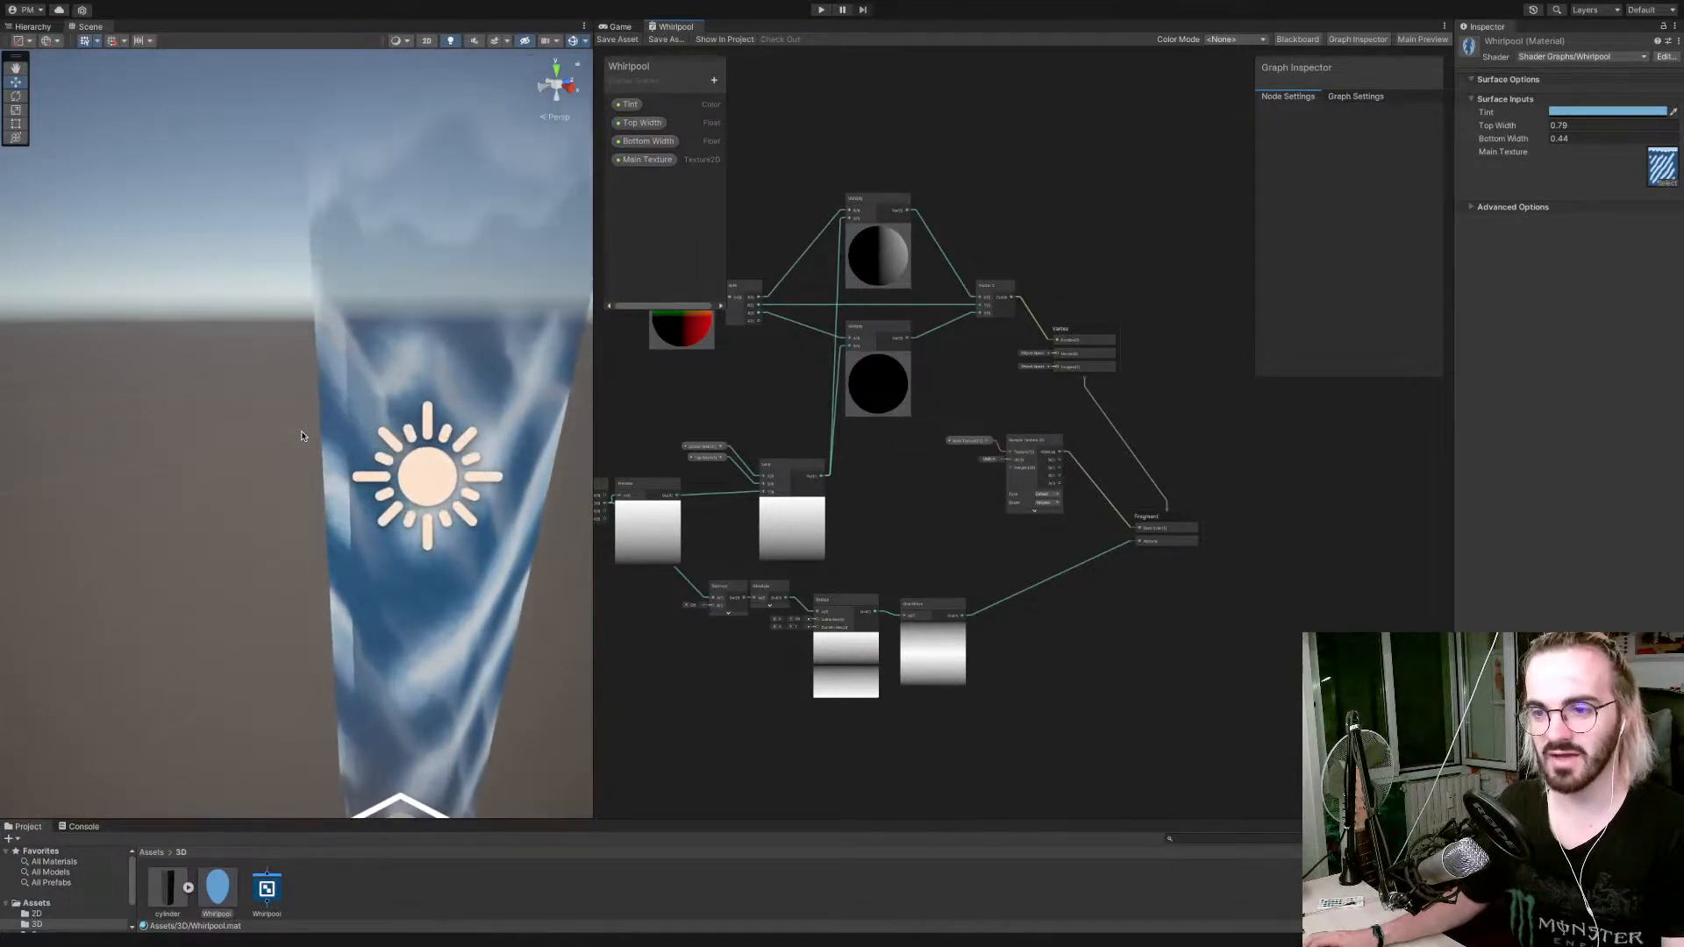
pyautogui.scroll(-5, 407, 439)
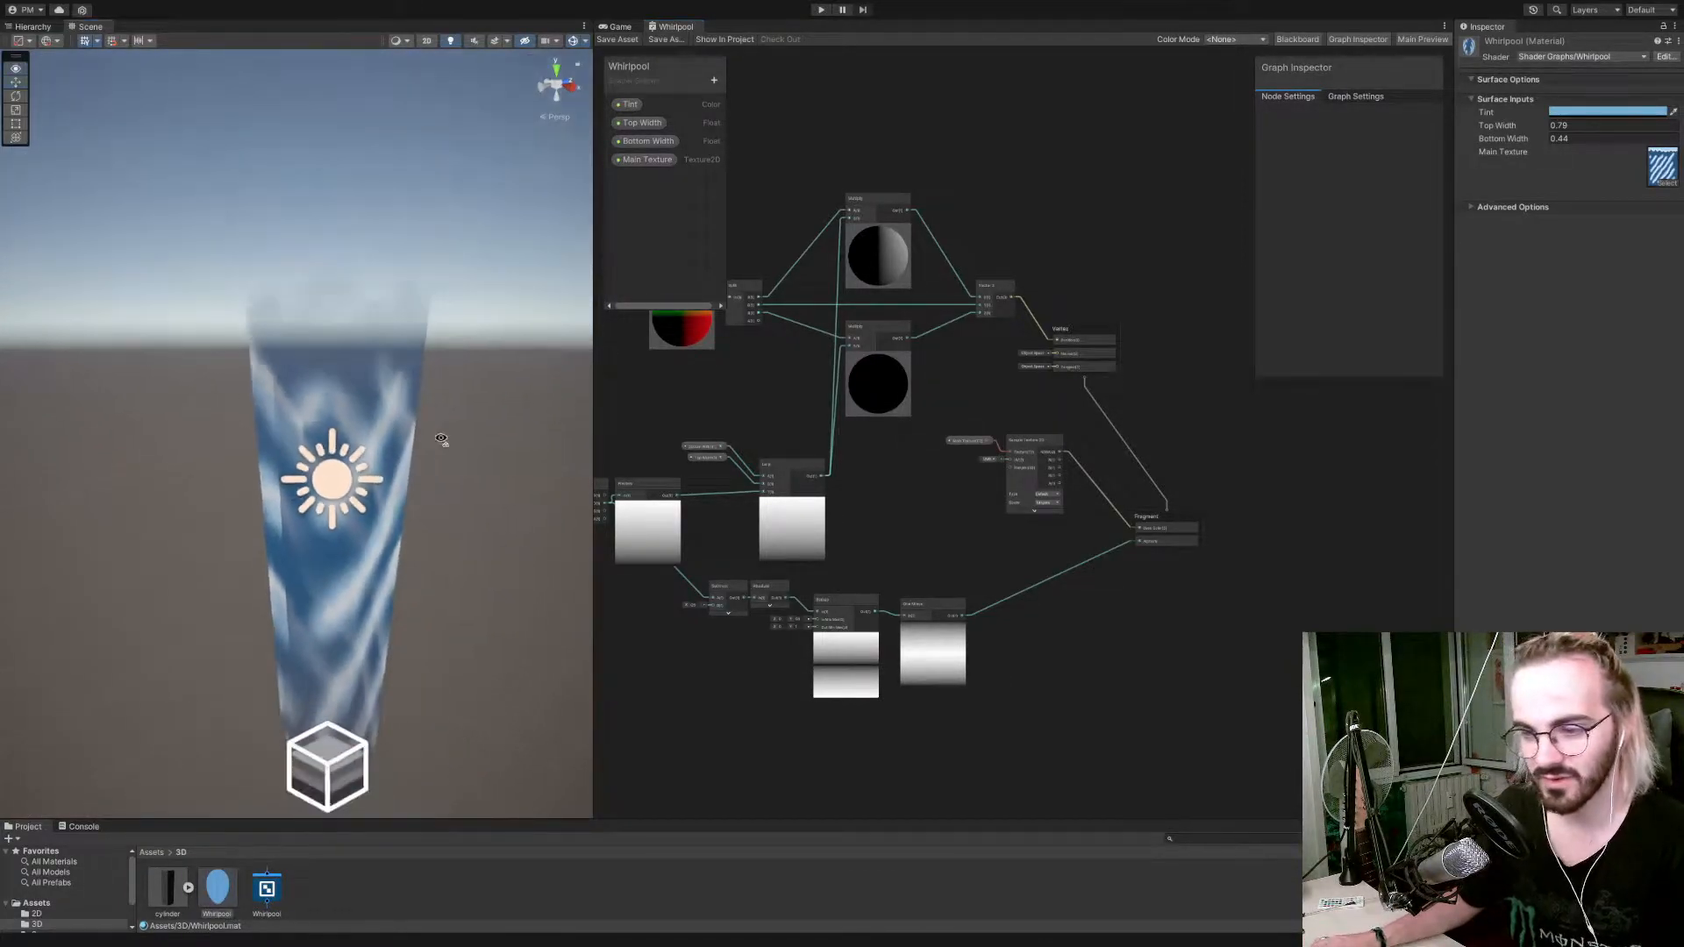
pyautogui.moveTo(965, 617); pyautogui.dragTo(1016, 620)
pyautogui.write('power')
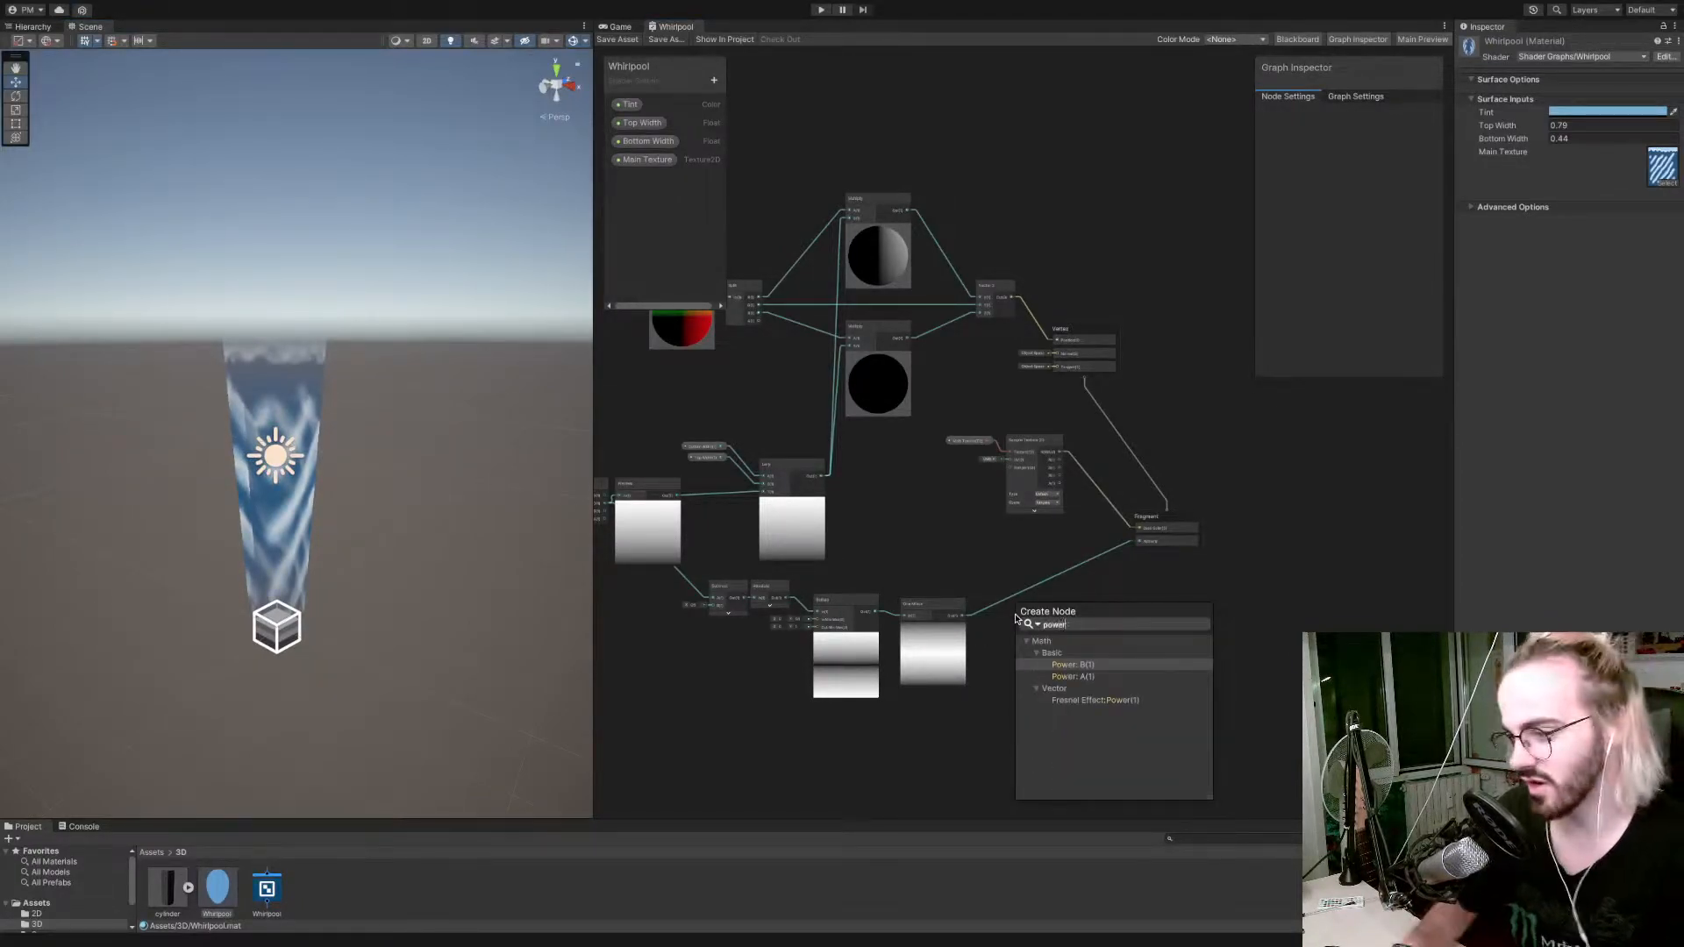
pyautogui.press('Return')
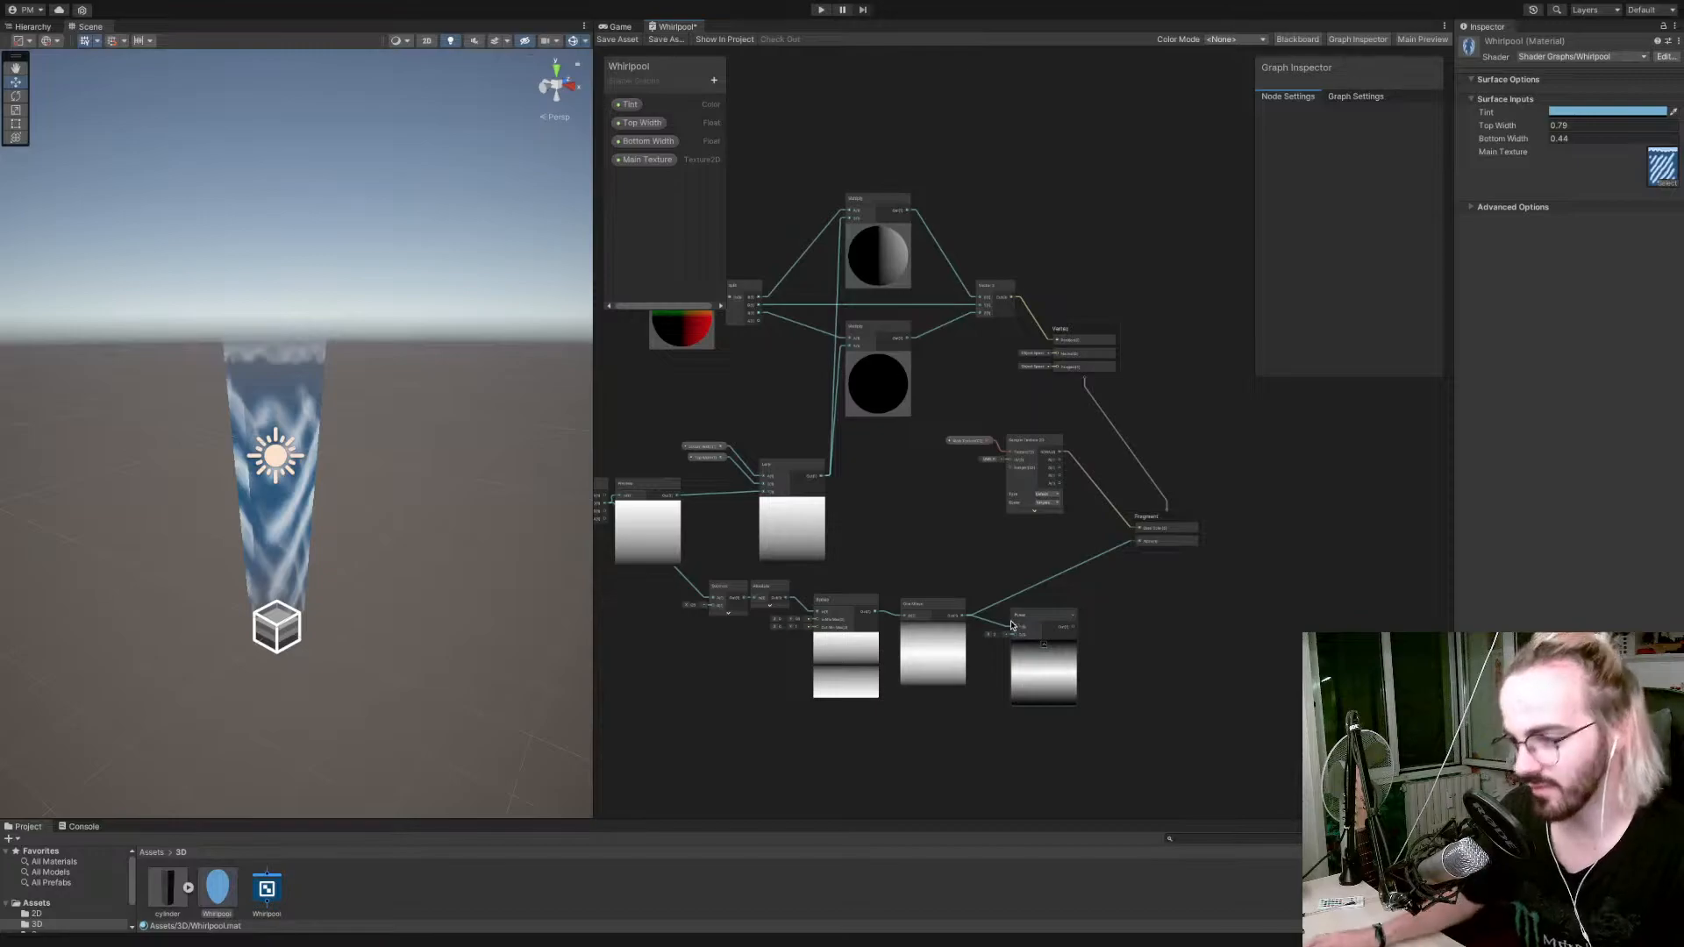
pyautogui.moveTo(989, 634); pyautogui.dragTo(1144, 541)
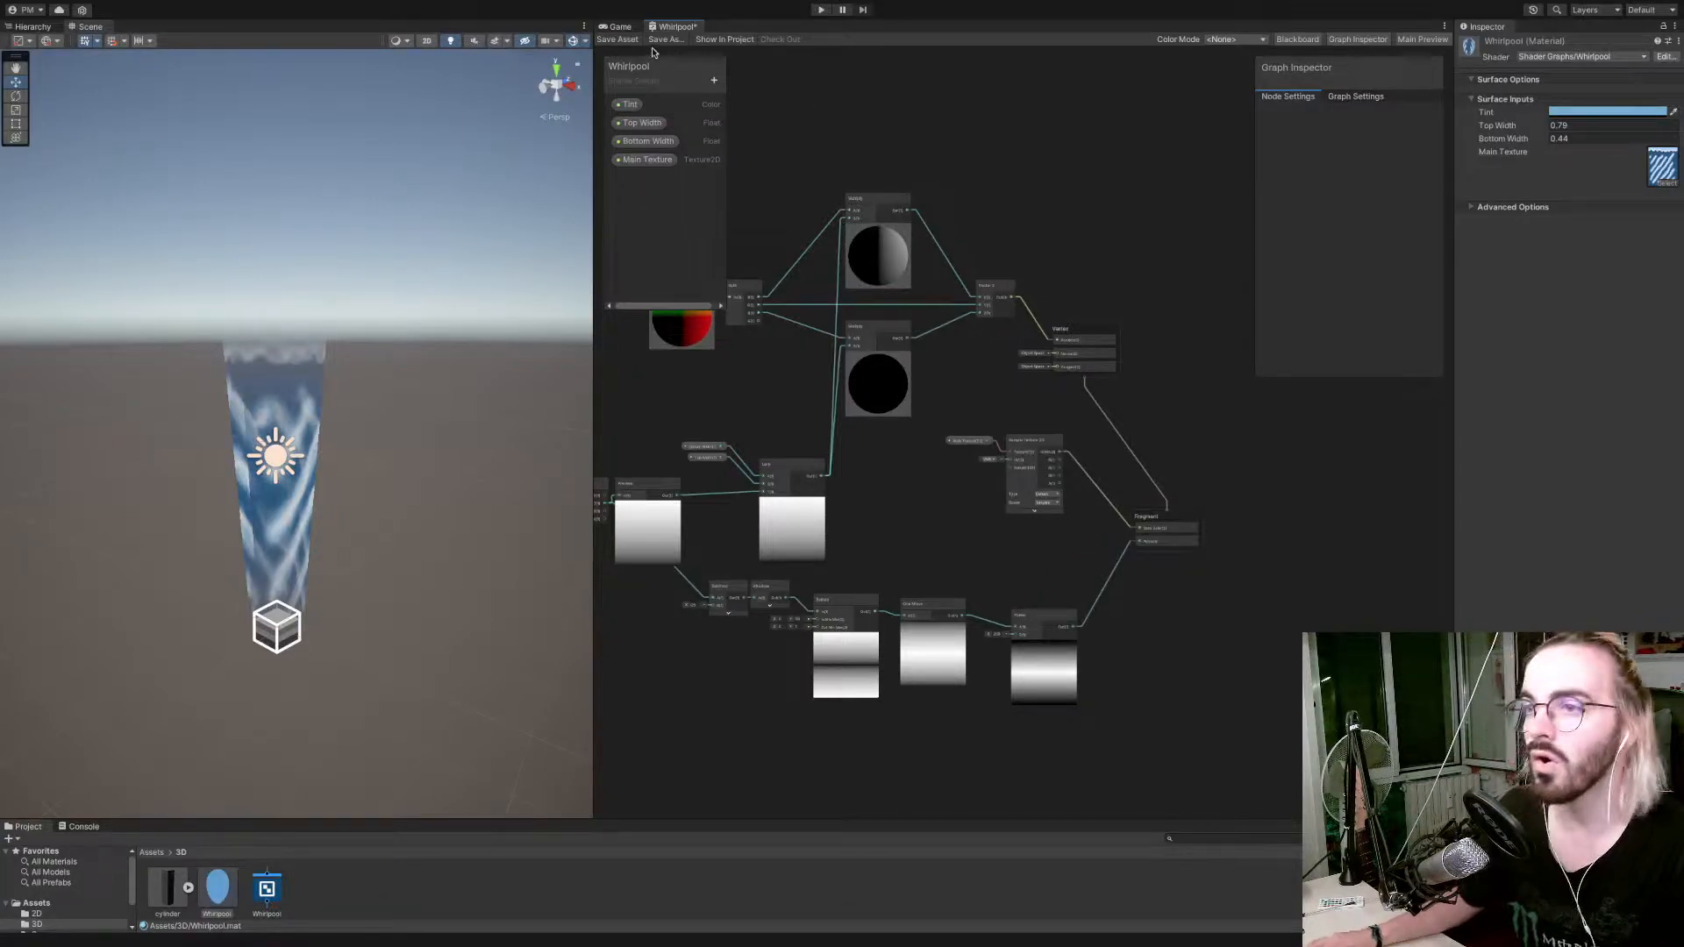
pyautogui.click(623, 39)
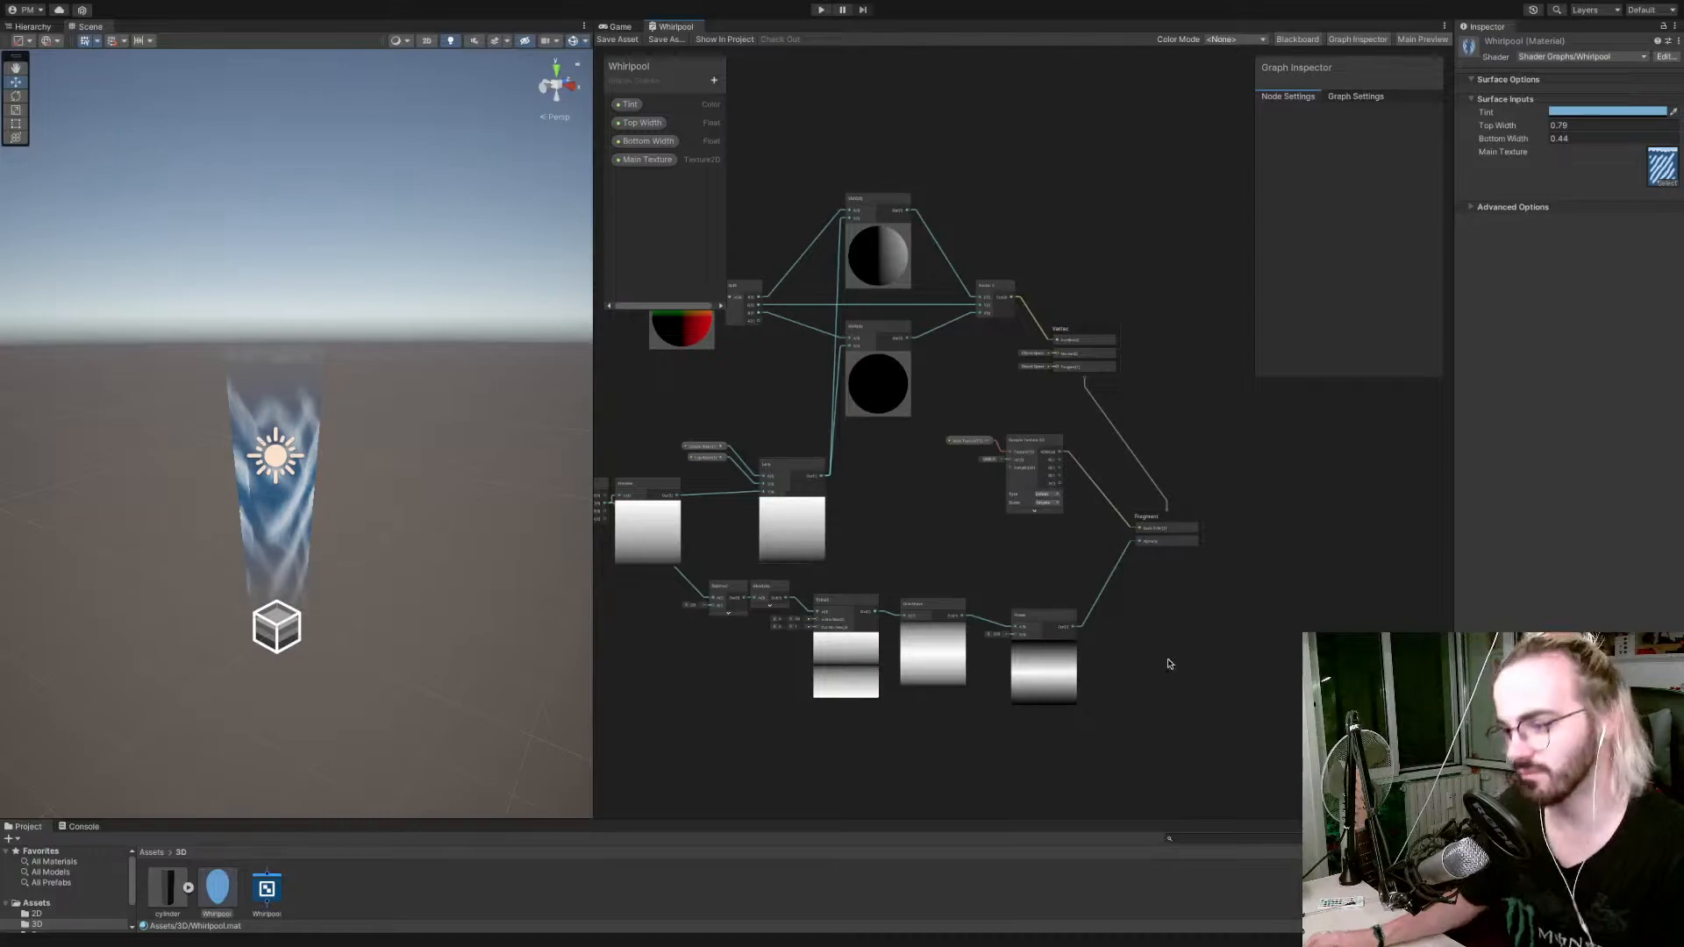
# Try a lower B exponent on the Power node, save the shader graph and check the whirlpool's ends in the scene.
pyautogui.moveTo(990, 637); pyautogui.dragTo(972, 637)
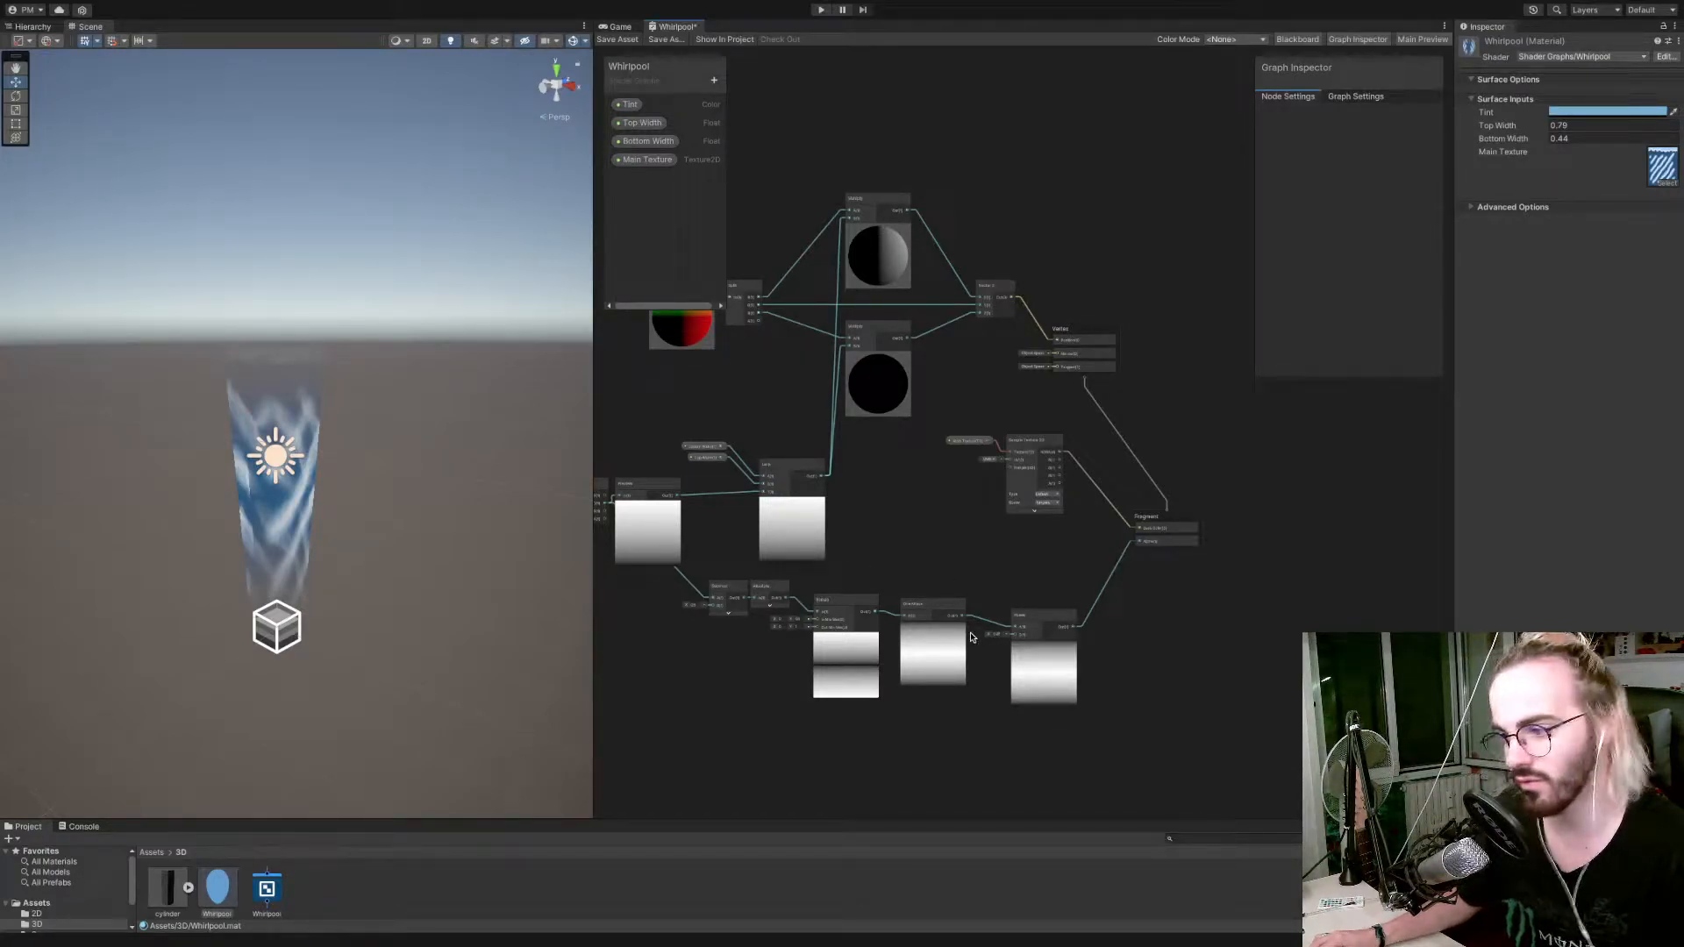
pyautogui.click(603, 41)
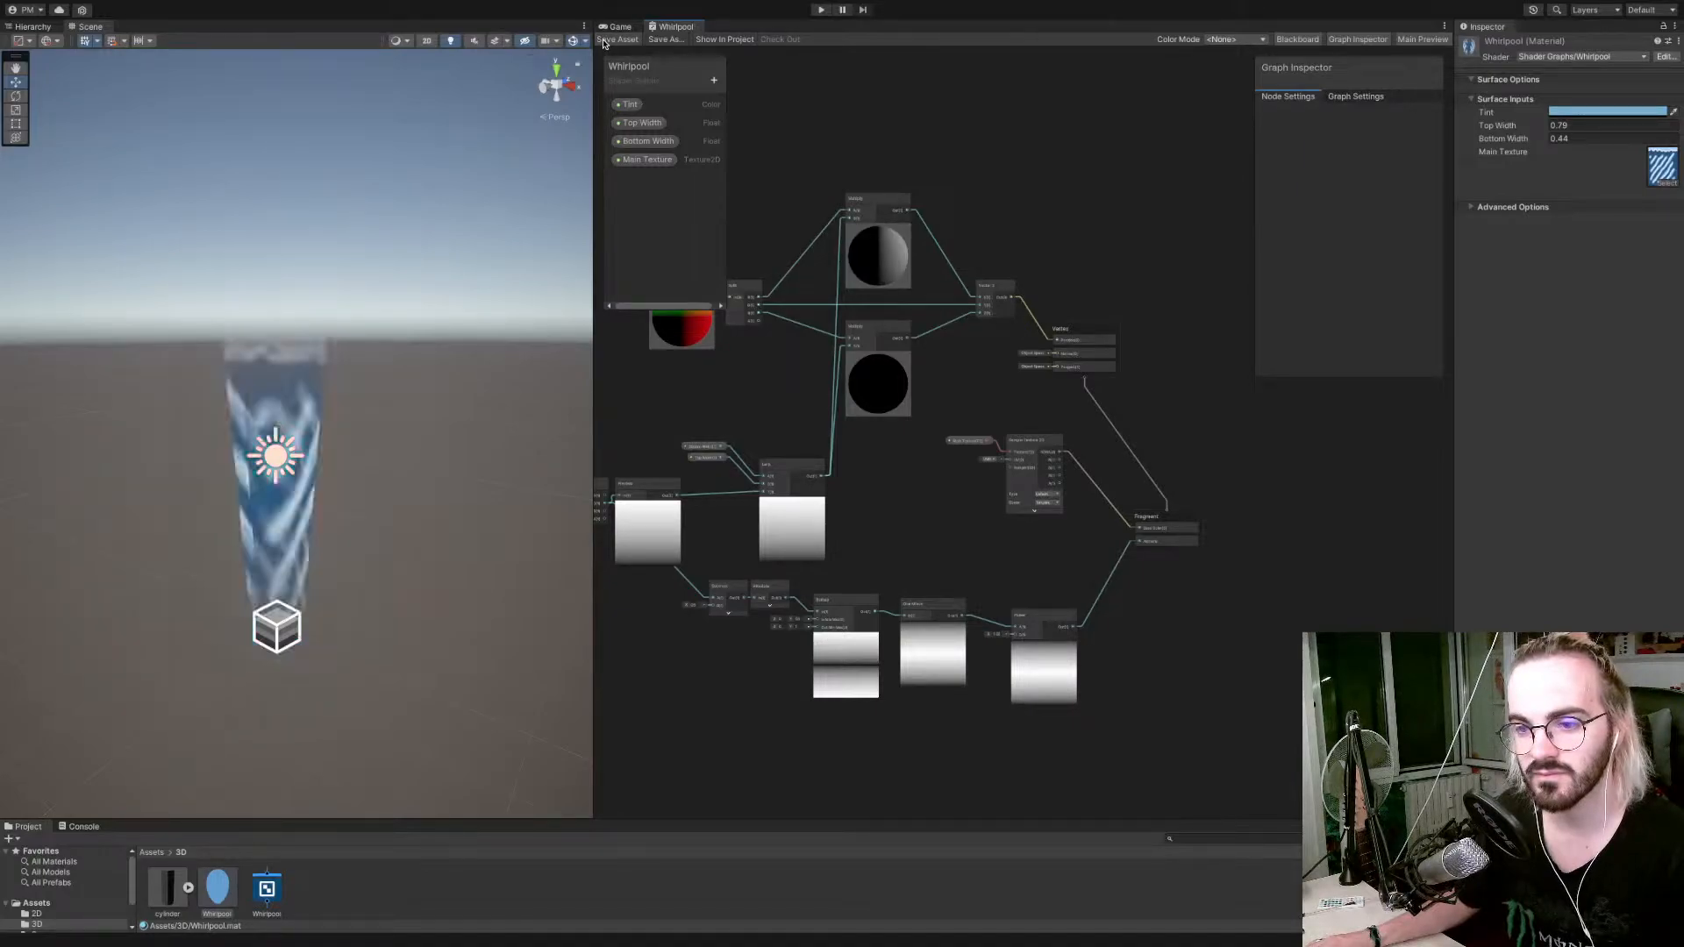
pyautogui.keyDown('alt'); pyautogui.moveTo(471, 521); pyautogui.dragTo(703, 503); pyautogui.keyUp('alt')
pyautogui.press('w')
pyautogui.moveTo(703, 502); pyautogui.dragTo(710, 512, button='right')
pyautogui.press('d')
# Delete the Power node and the One Minus node from the alpha mask chain.
pyautogui.click(1042, 622)
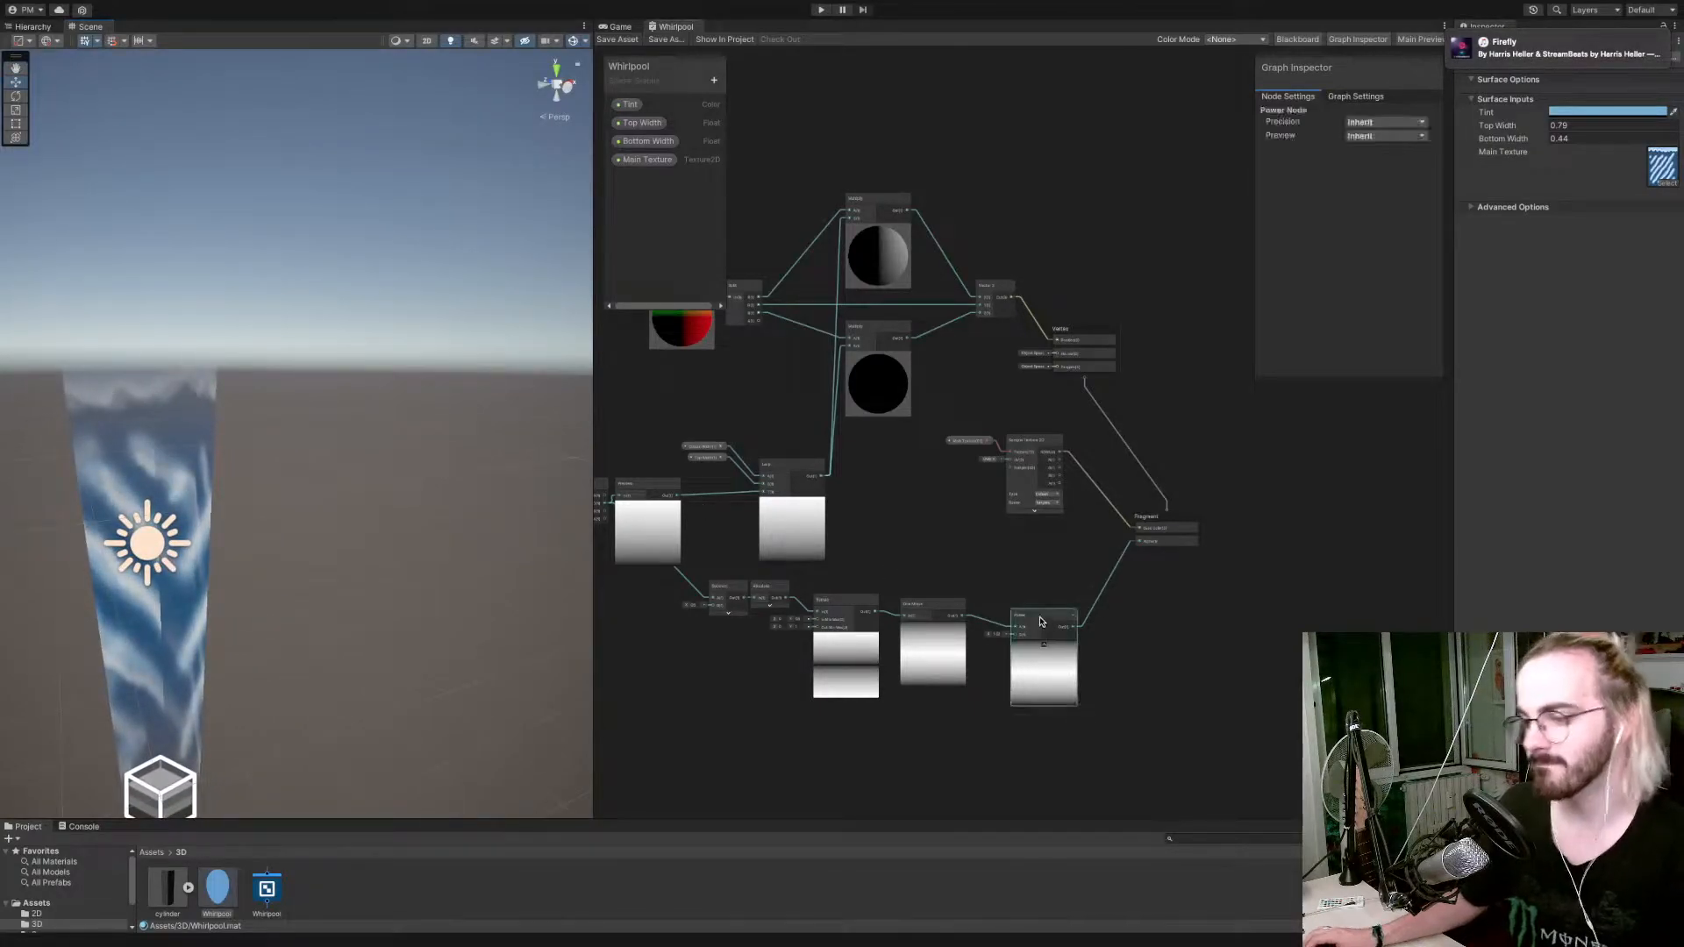
pyautogui.press('Delete')
pyautogui.click(929, 606)
pyautogui.press('Delete')
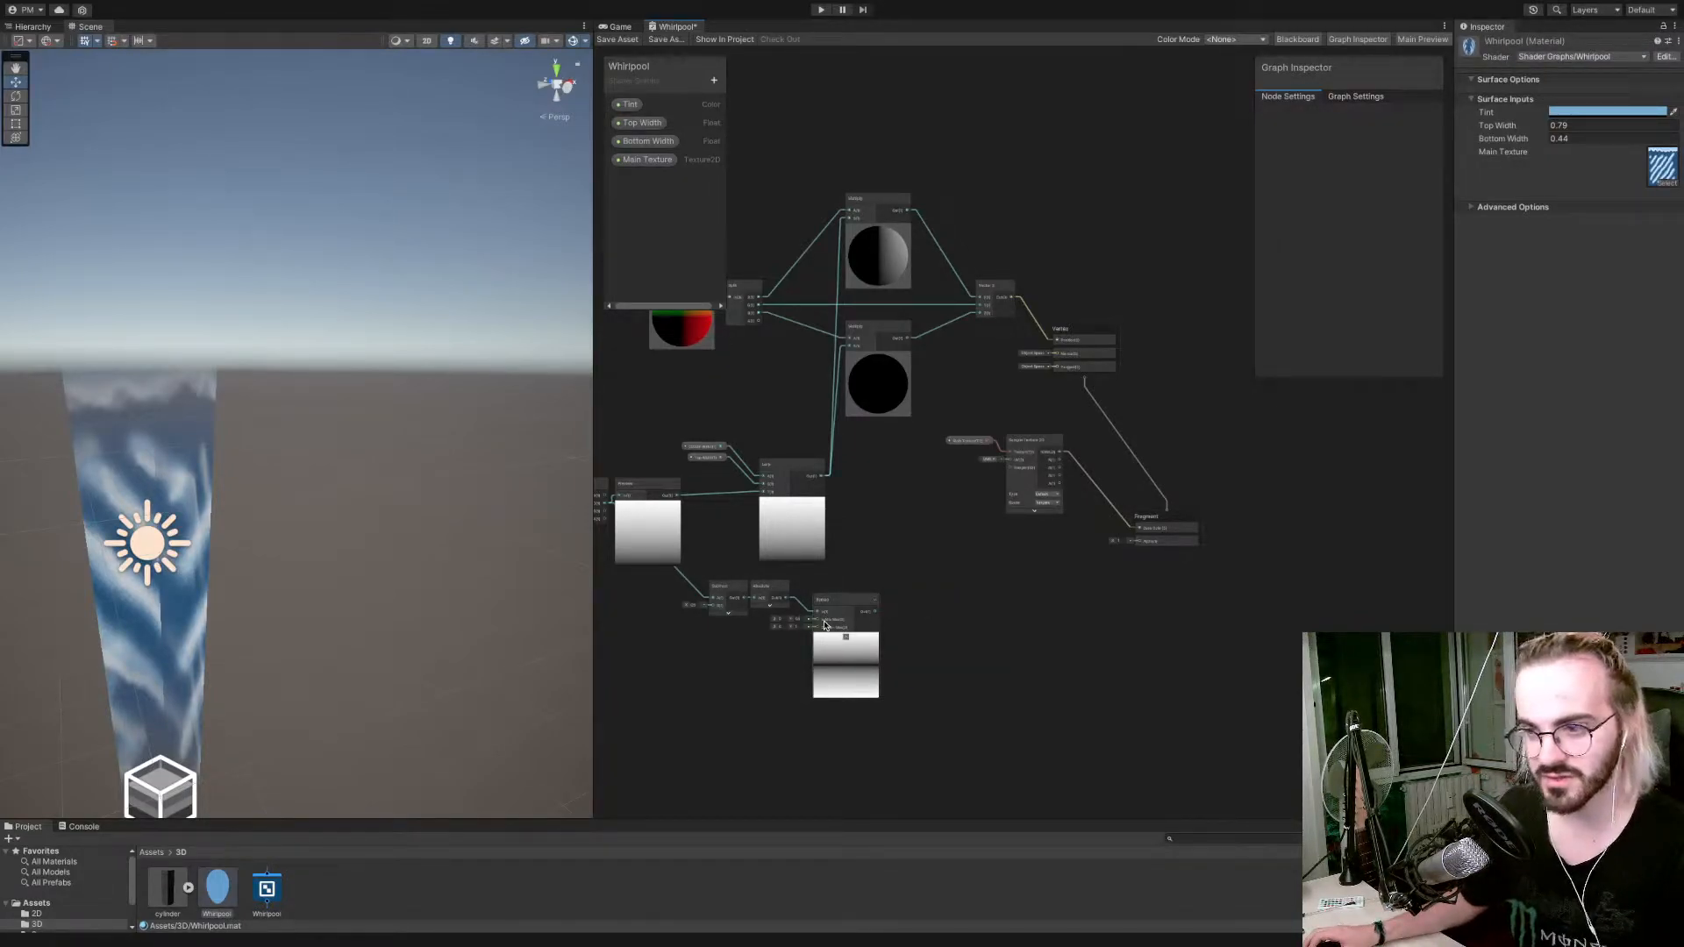
# Create a Smoothstep node with its In input fed by the Remap node's output.
pyautogui.moveTo(825, 608); pyautogui.dragTo(934, 611)
pyautogui.write('smo')
pyautogui.press('Down')
pyautogui.press('Down')
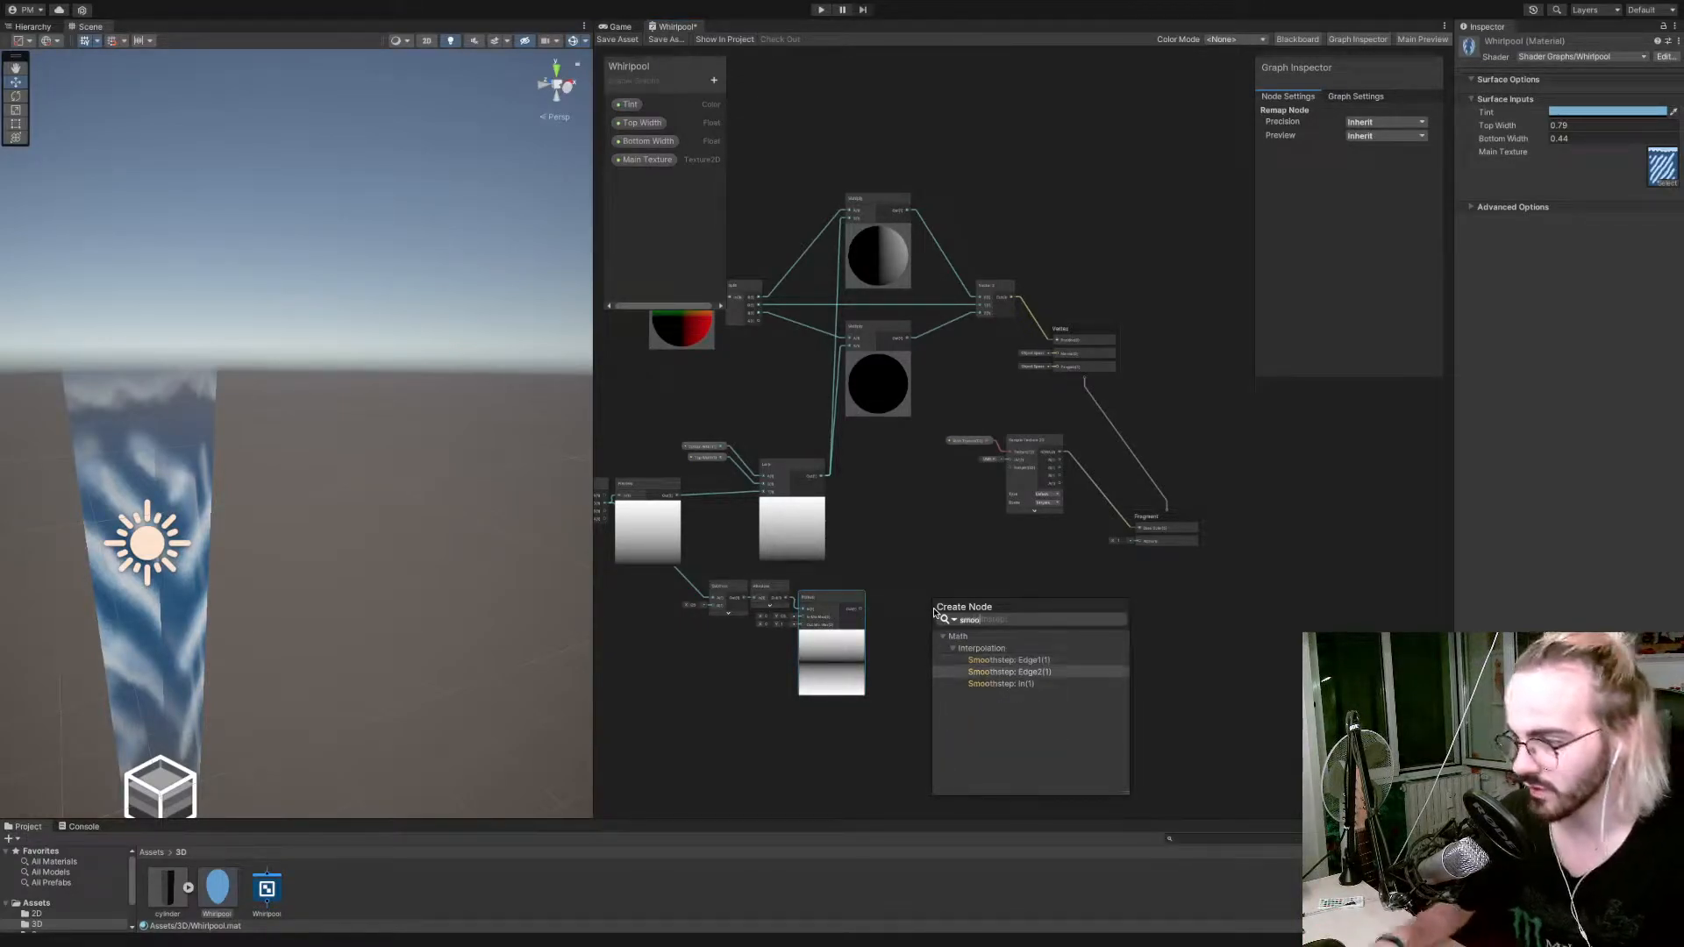
pyautogui.press('Return')
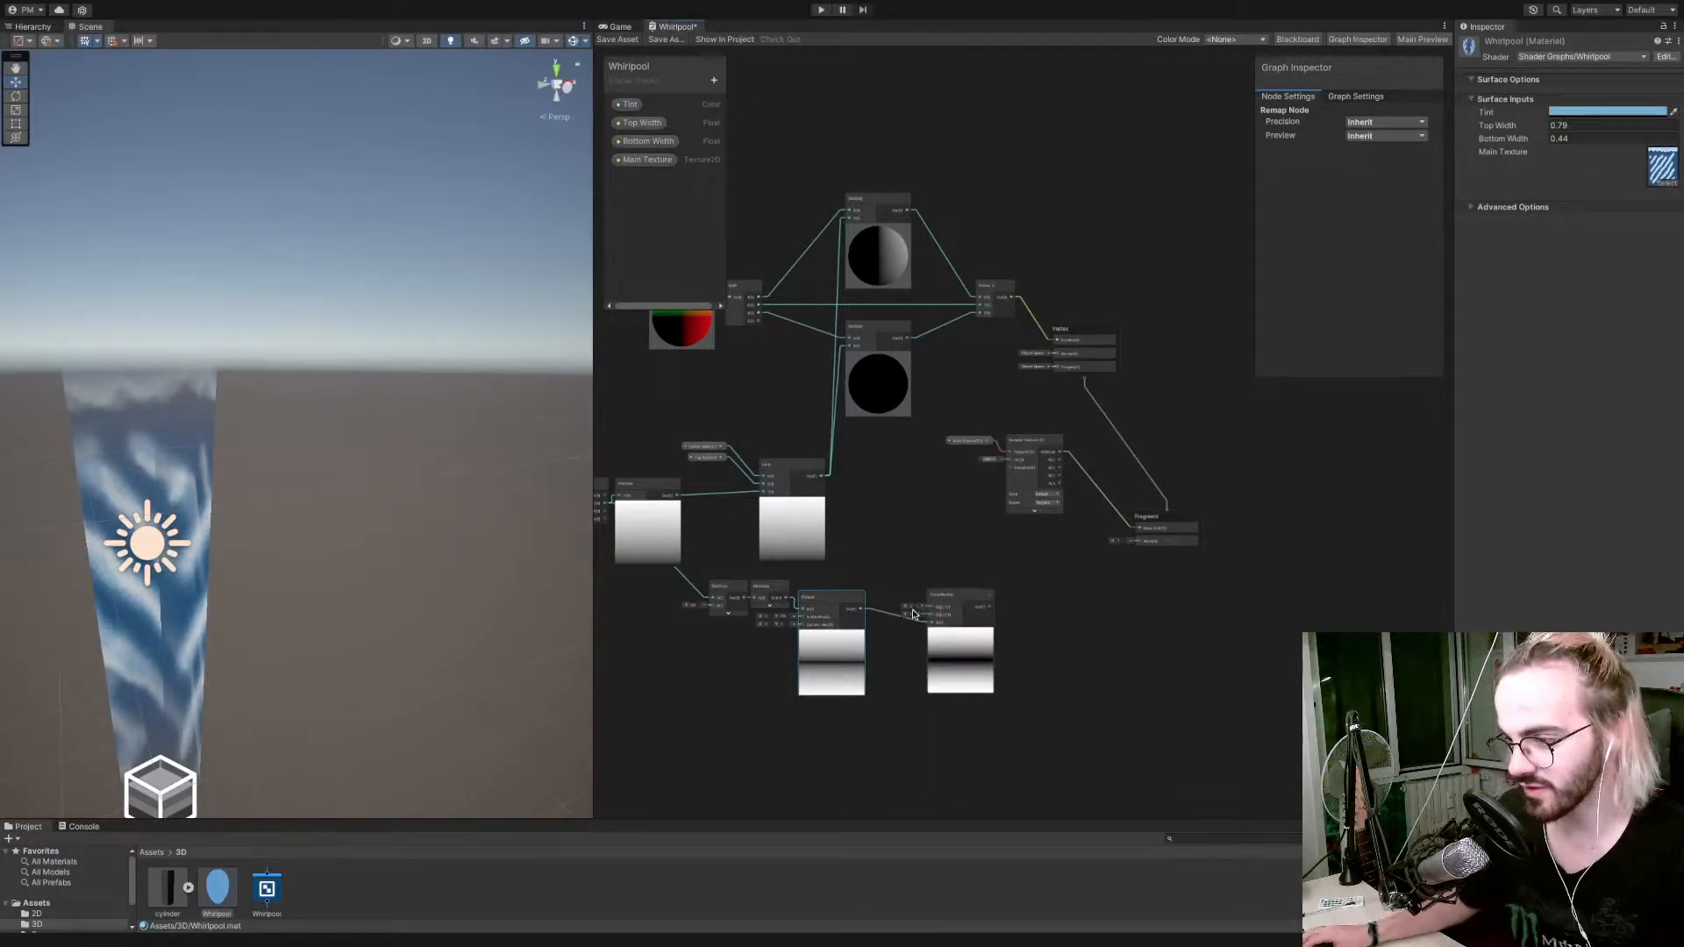
# Try the Smoothstep node with Edge1 at 0.78 and Edge2 at 1.41.
pyautogui.scroll(5, 913, 614)
pyautogui.scroll(-5, 914, 614)
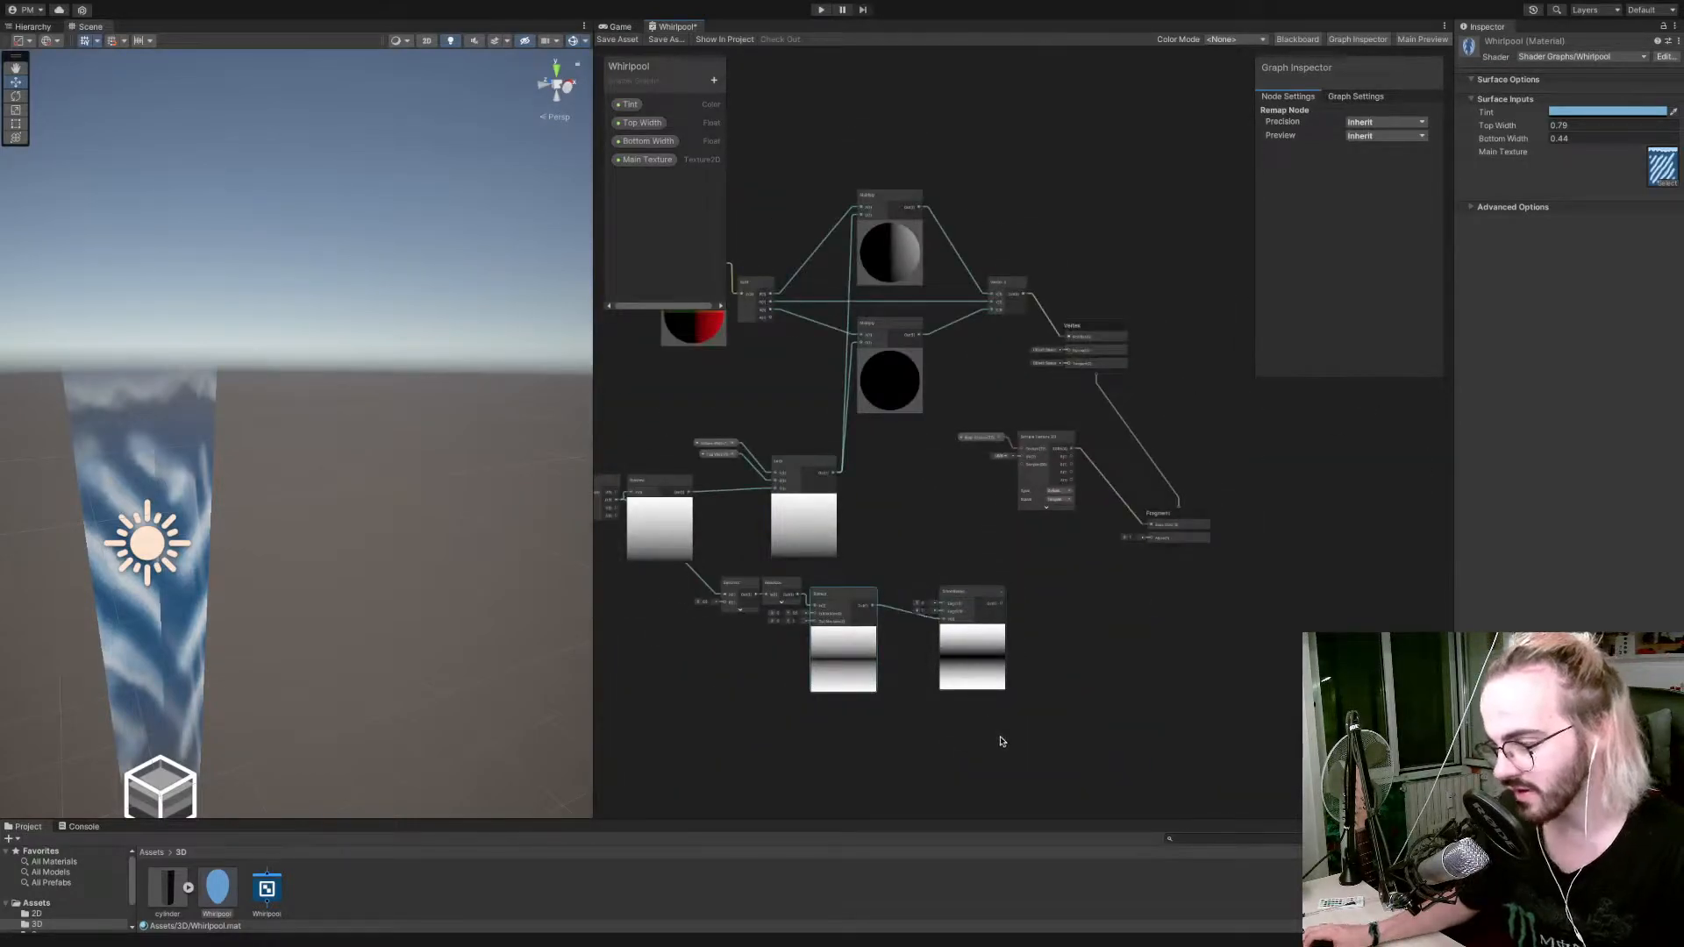
pyautogui.scroll(4, 988, 726)
pyautogui.scroll(-1, 987, 724)
pyautogui.scroll(2, 766, 381)
pyautogui.moveTo(767, 381)
pyautogui.mouseDown()
pyautogui.moveTo(824, 380)
pyautogui.moveTo(794, 381)
pyautogui.moveTo(769, 341)
pyautogui.moveTo(743, 386)
pyautogui.moveTo(762, 381)
pyautogui.moveTo(769, 411)
pyautogui.mouseUp()
pyautogui.scroll(1, 768, 381)
pyautogui.scroll(-2, 745, 436)
pyautogui.scroll(-14, 768, 410)
pyautogui.scroll(6, 769, 409)
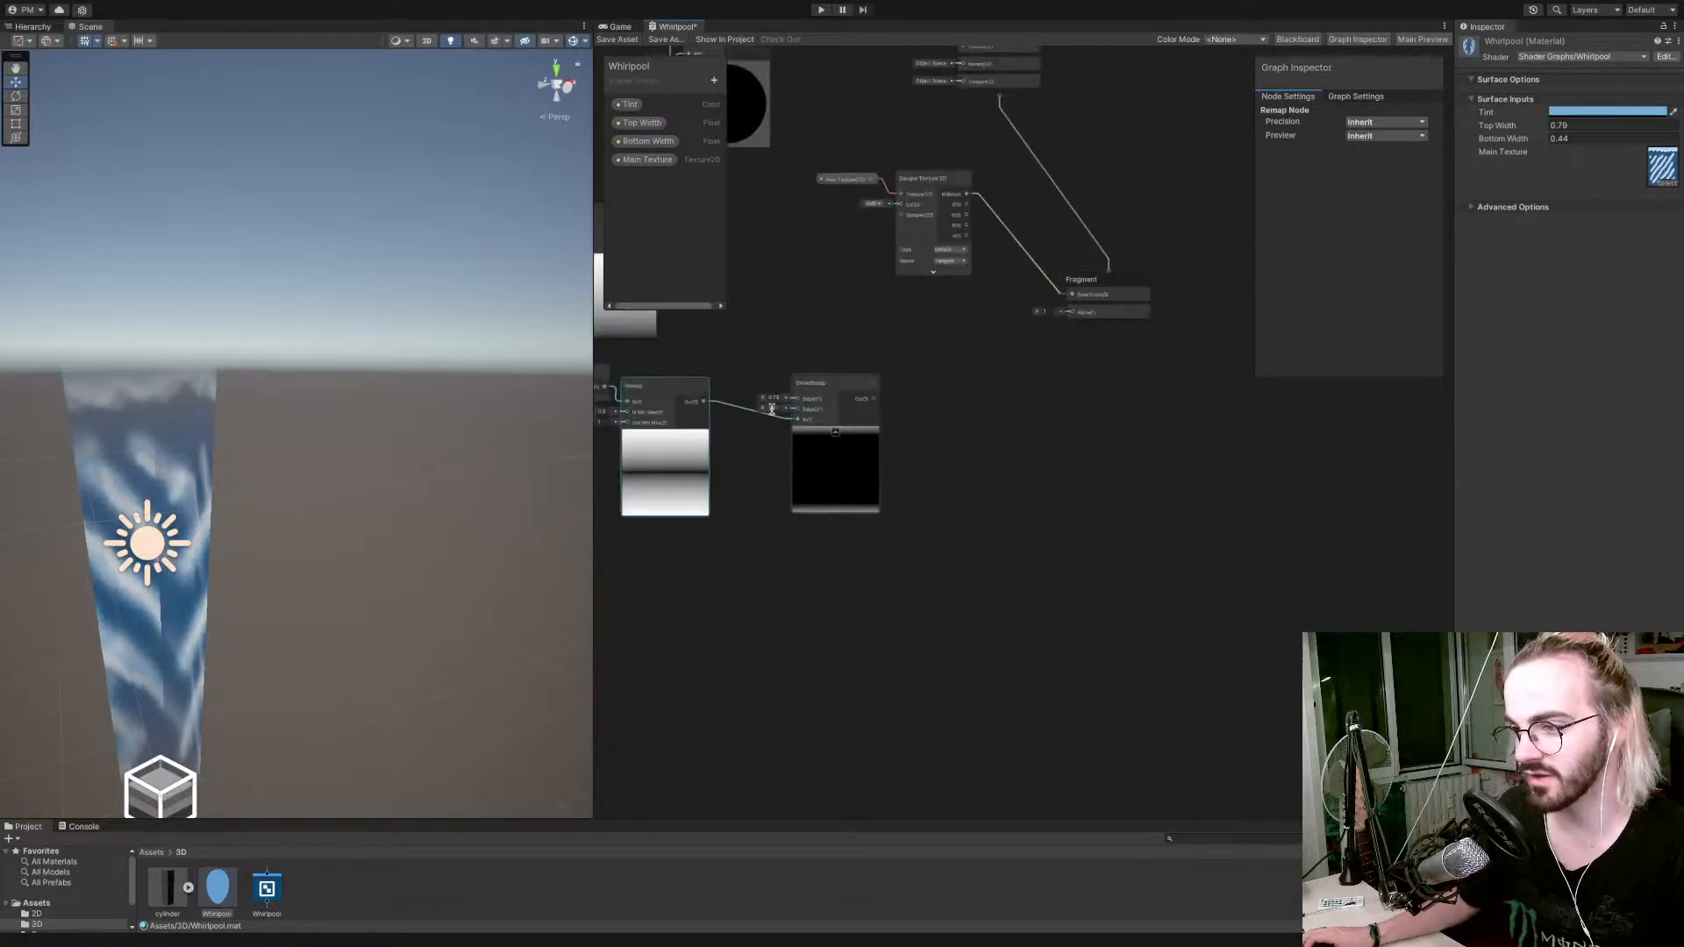
# Add a One Minus node fed by the Smoothstep output, and move the Smoothstep node closer to the Remap node.
pyautogui.moveTo(733, 376); pyautogui.dragTo(892, 379, button='middle')
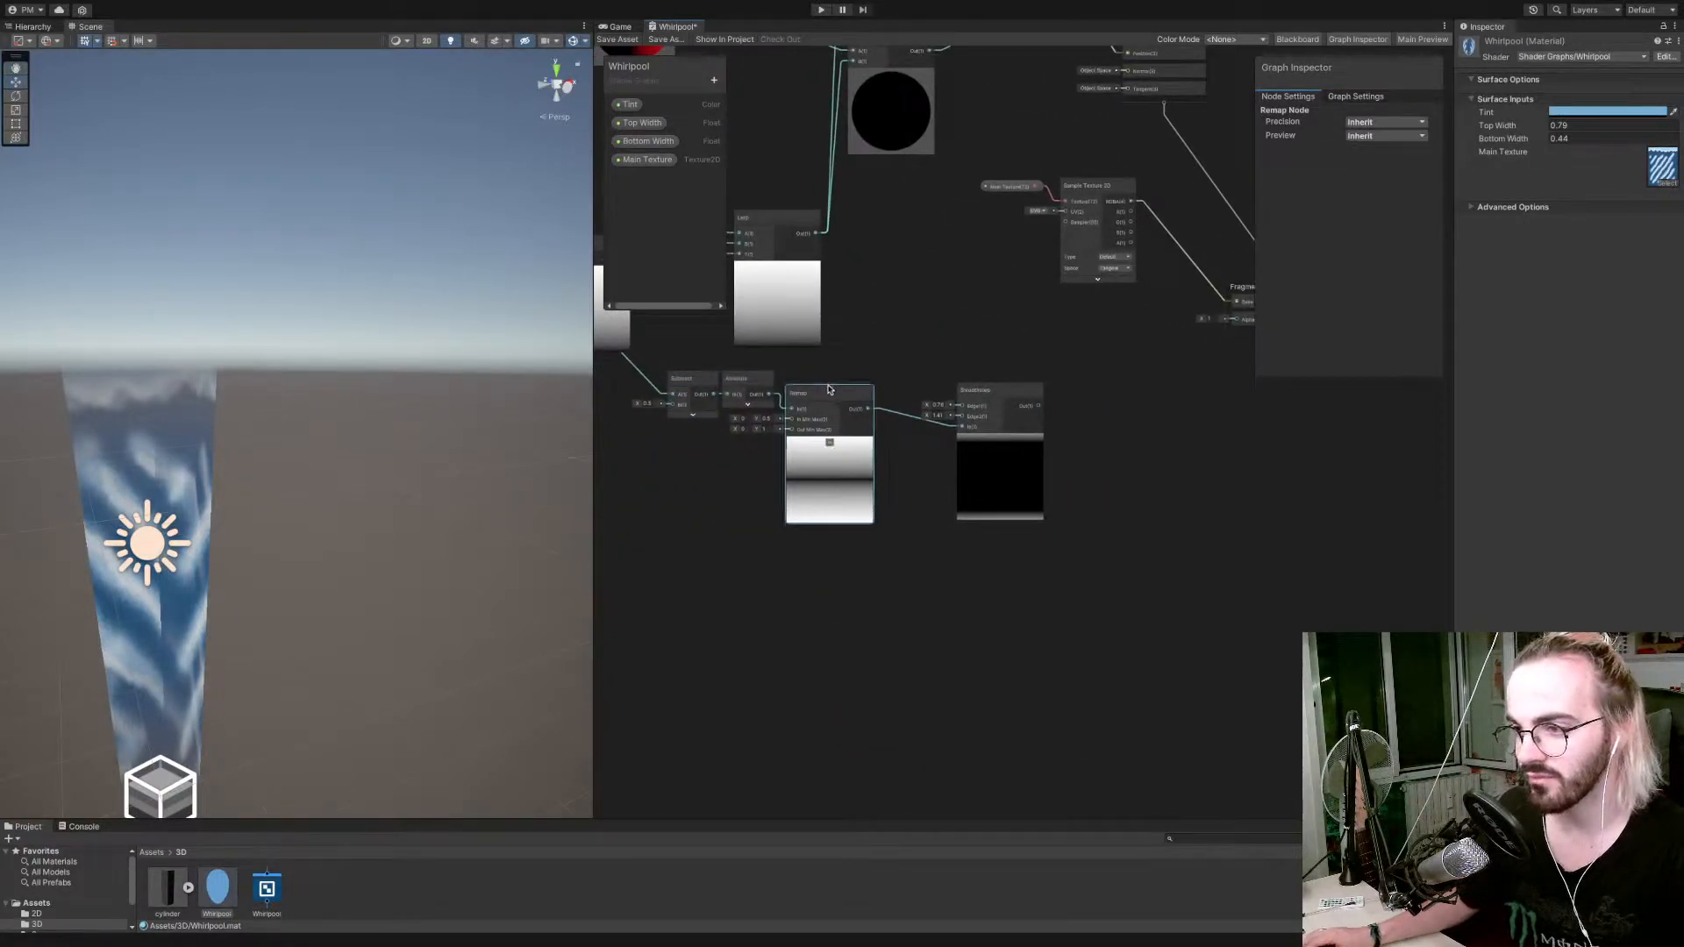
pyautogui.moveTo(1023, 409); pyautogui.dragTo(1087, 408)
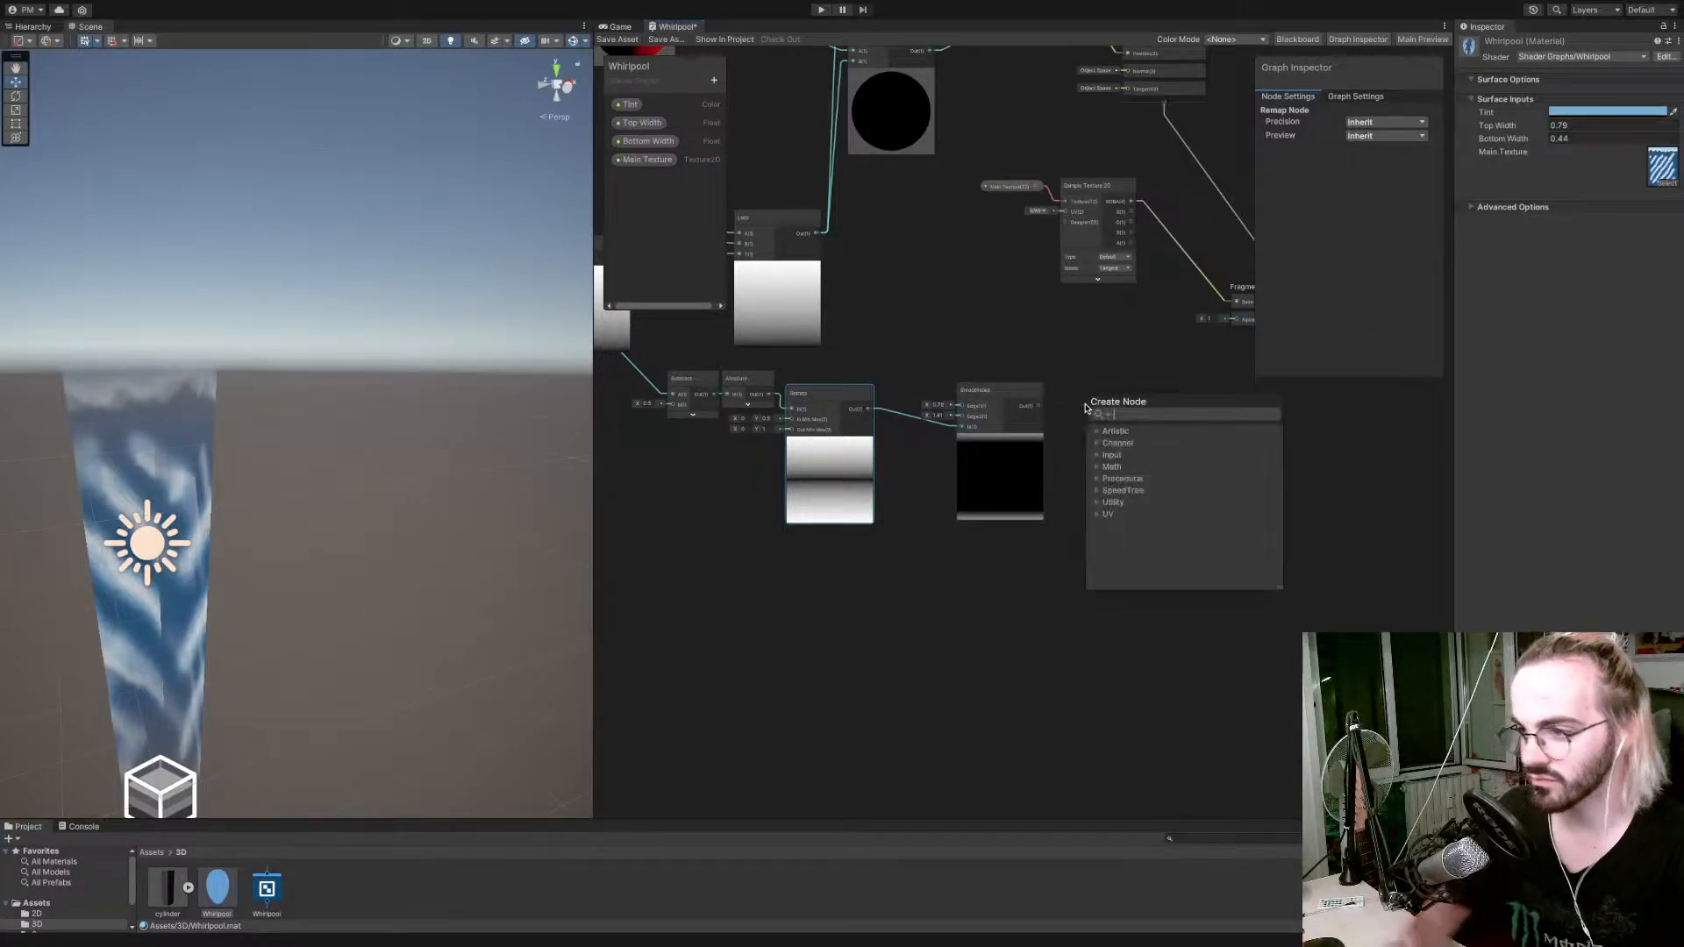
pyautogui.write('one minus')
pyautogui.press('Return')
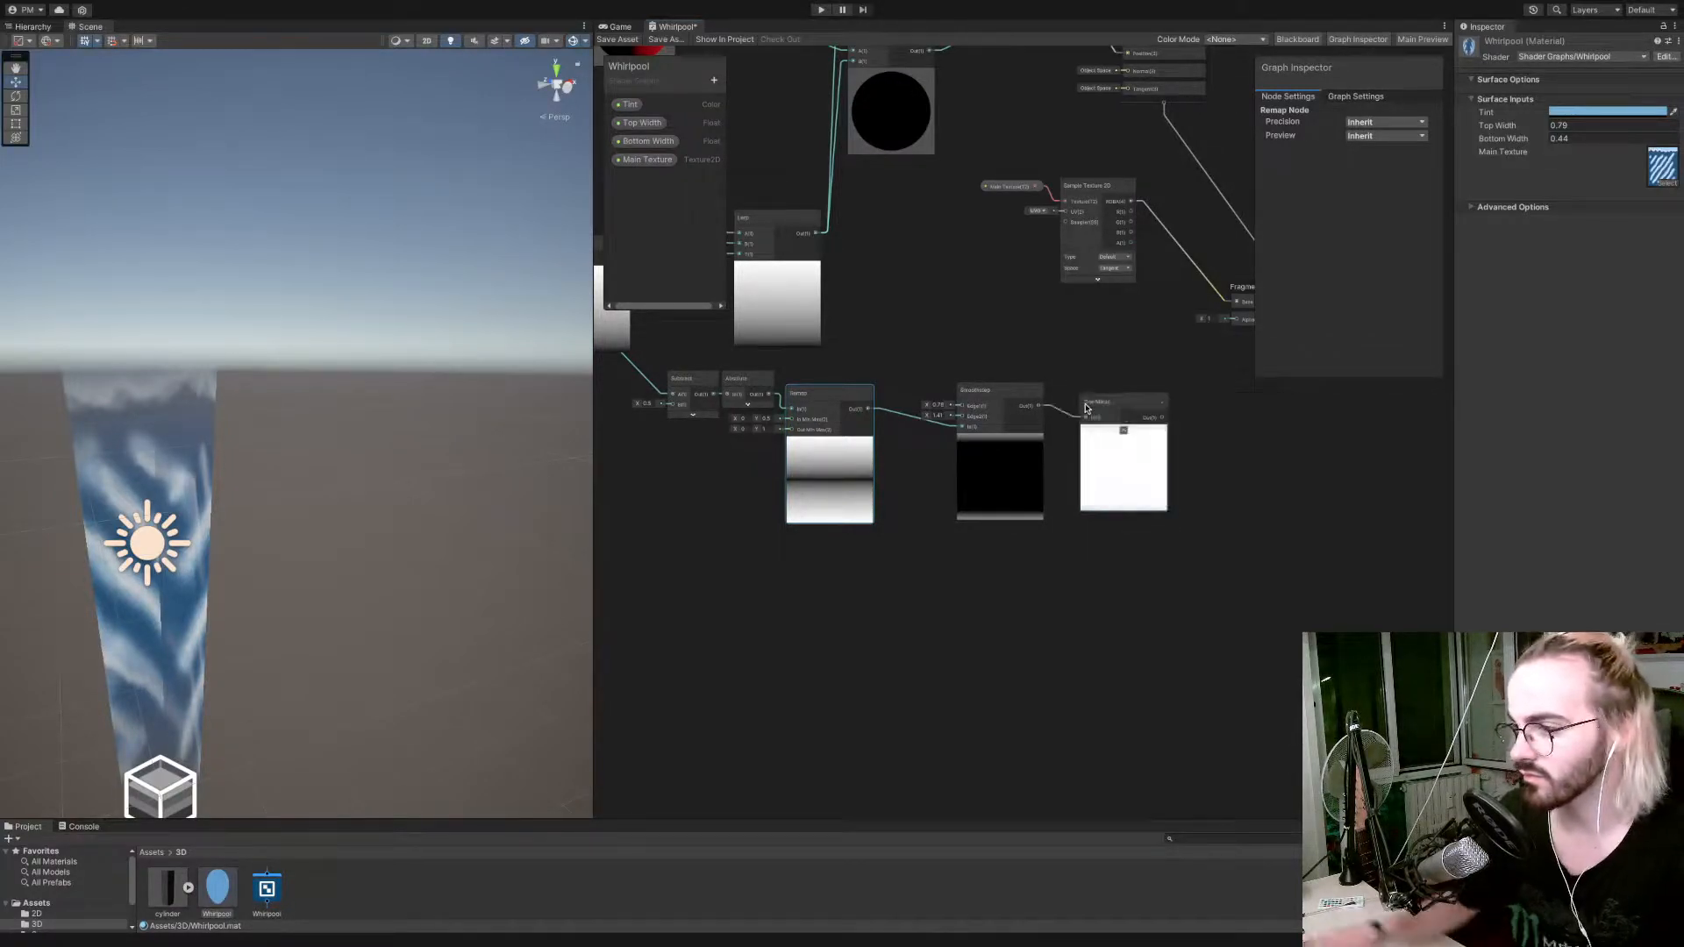
pyautogui.moveTo(1022, 397); pyautogui.dragTo(957, 397)
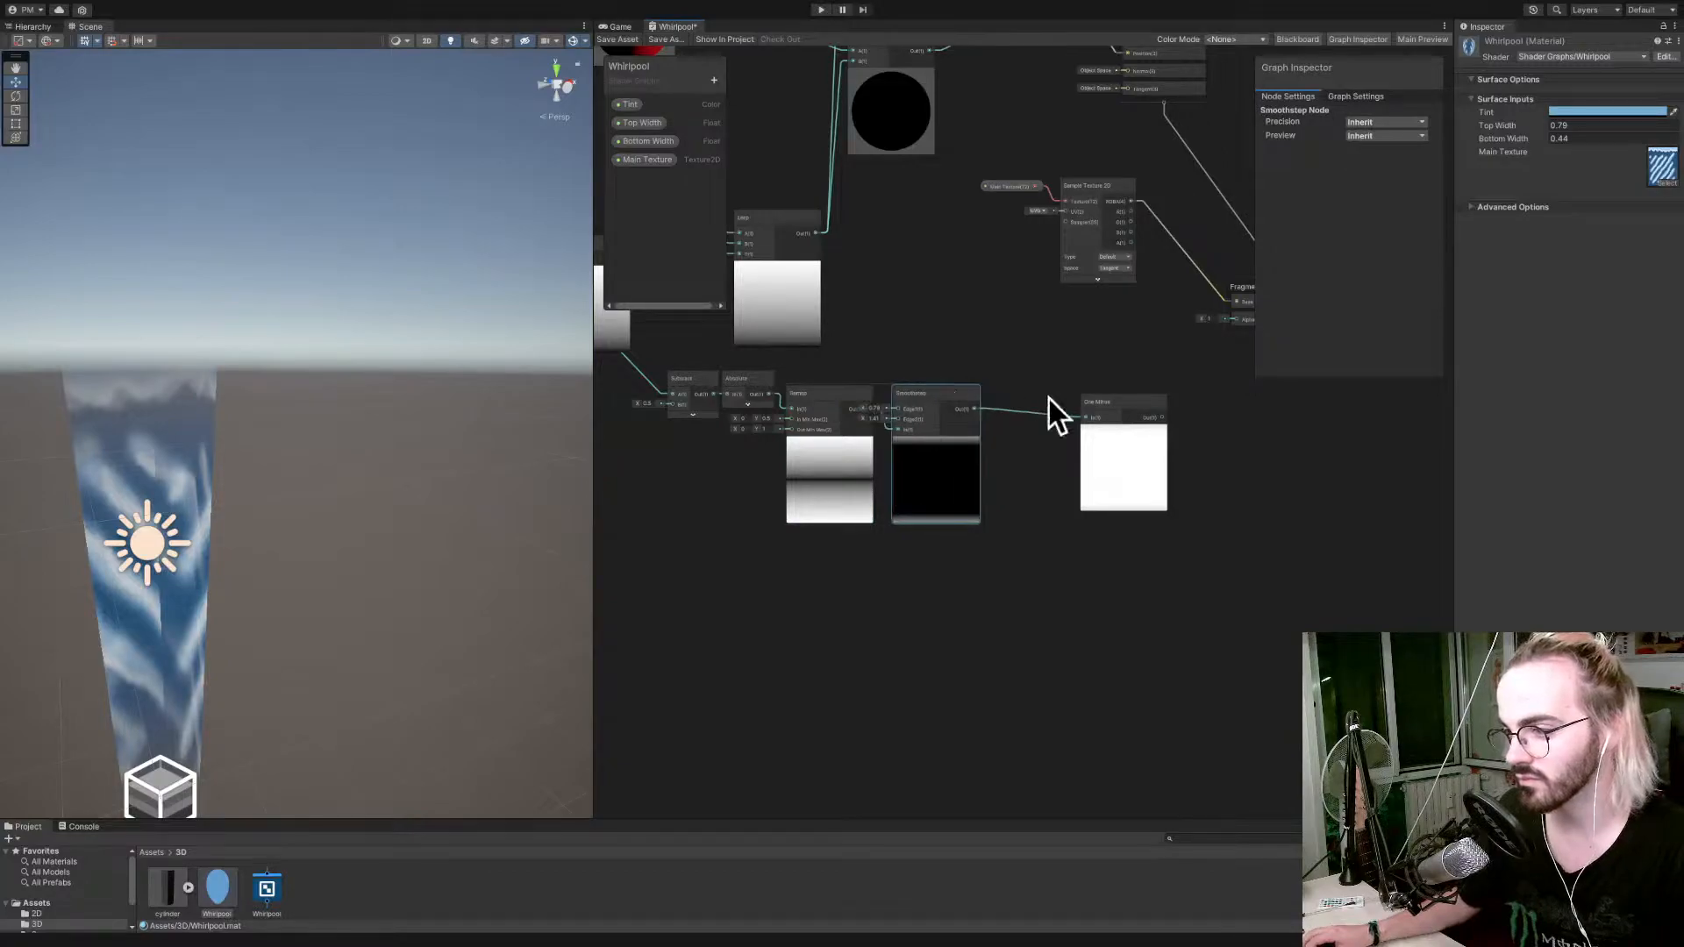
# Adjust the Smoothstep node's Edge1 to 0.74 and Edge2 to 0.95.
pyautogui.click(1108, 402)
pyautogui.scroll(3, 1071, 456)
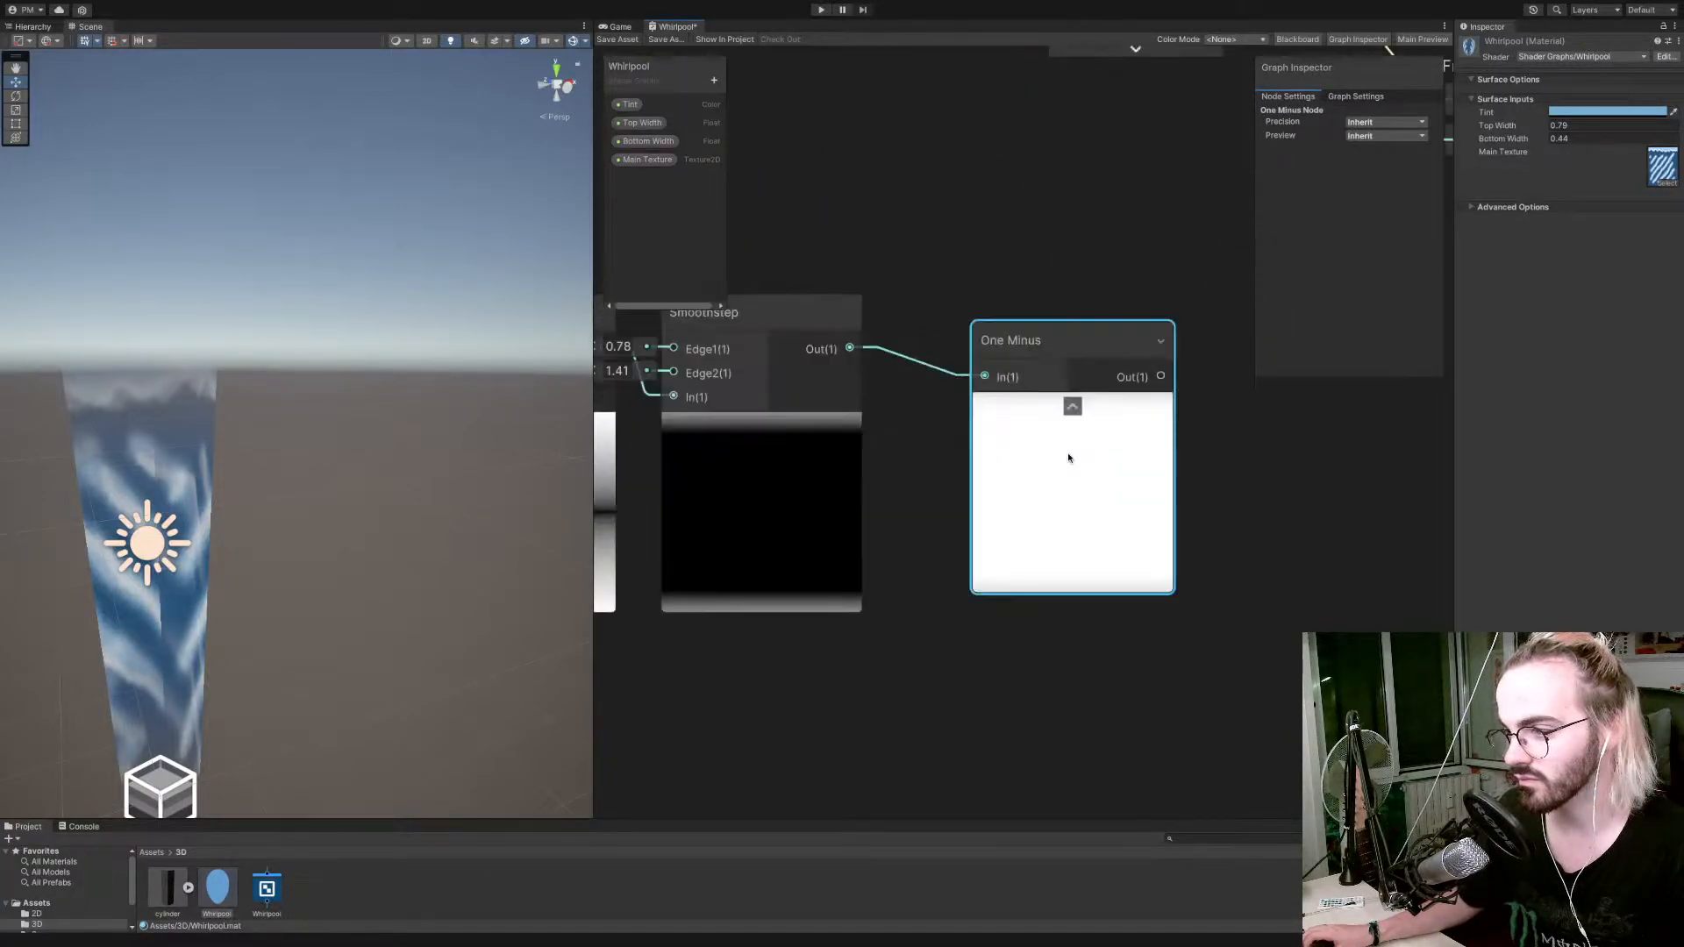
pyautogui.scroll(2, 709, 388)
pyautogui.moveTo(709, 395); pyautogui.dragTo(709, 375)
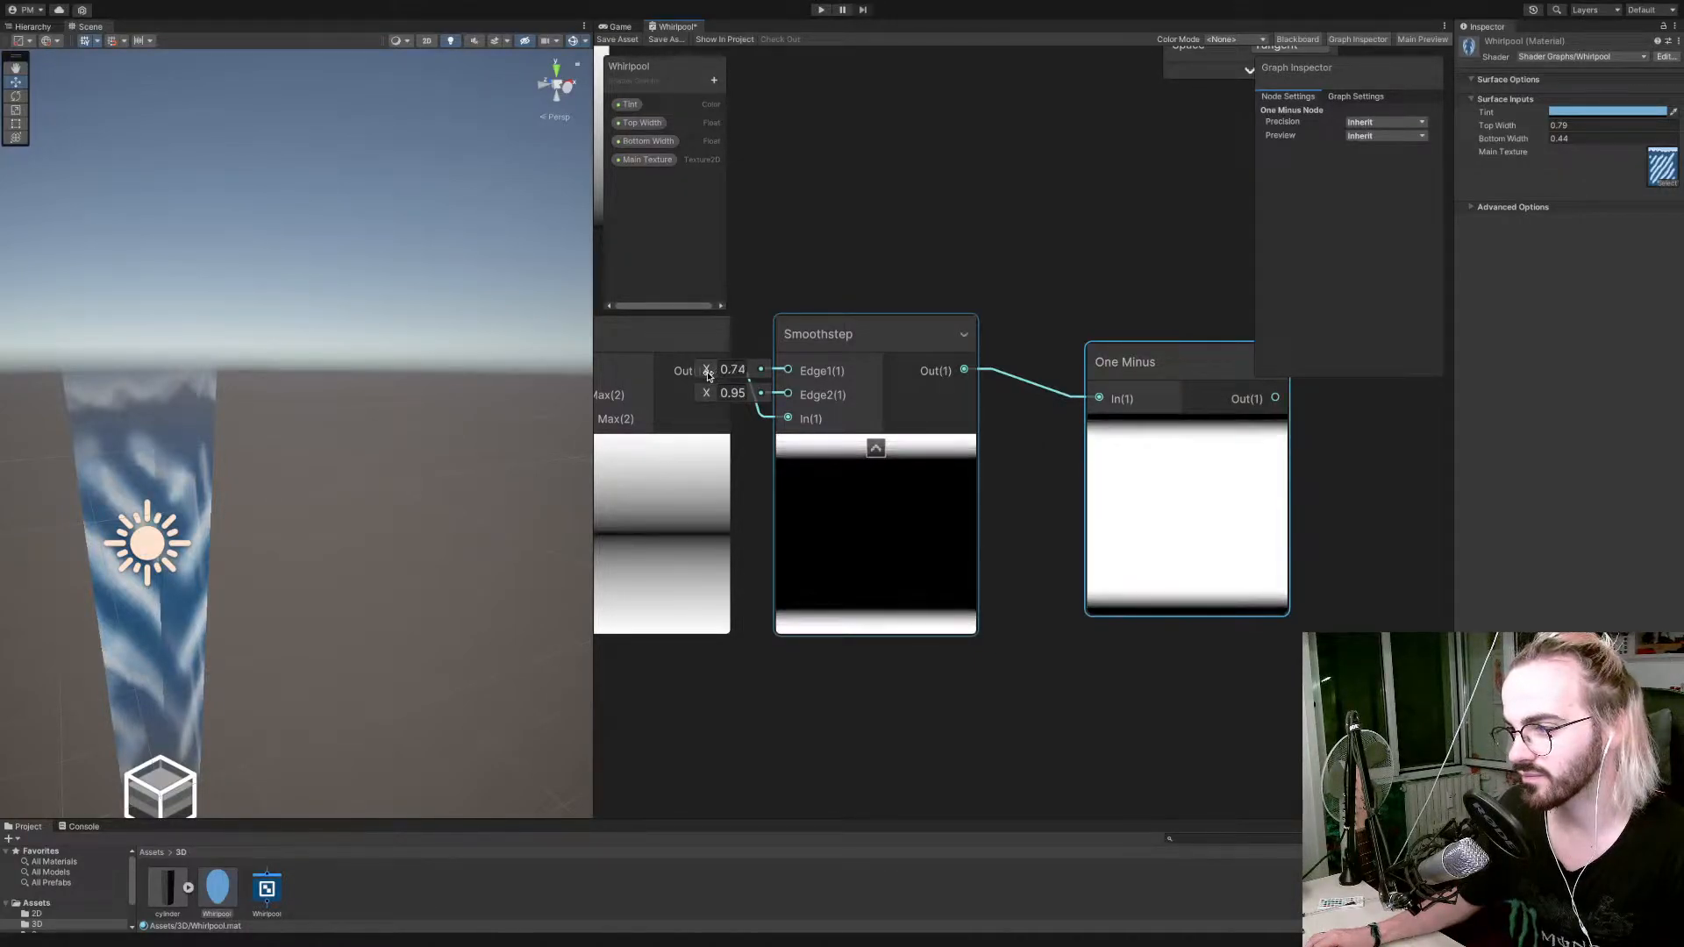
# Connect the One Minus output to the fragment Alpha input, save the shader graph and check the fade in the scene.
pyautogui.scroll(-8, 883, 387)
pyautogui.scroll(2, 1005, 386)
pyautogui.moveTo(1000, 390); pyautogui.dragTo(1126, 288)
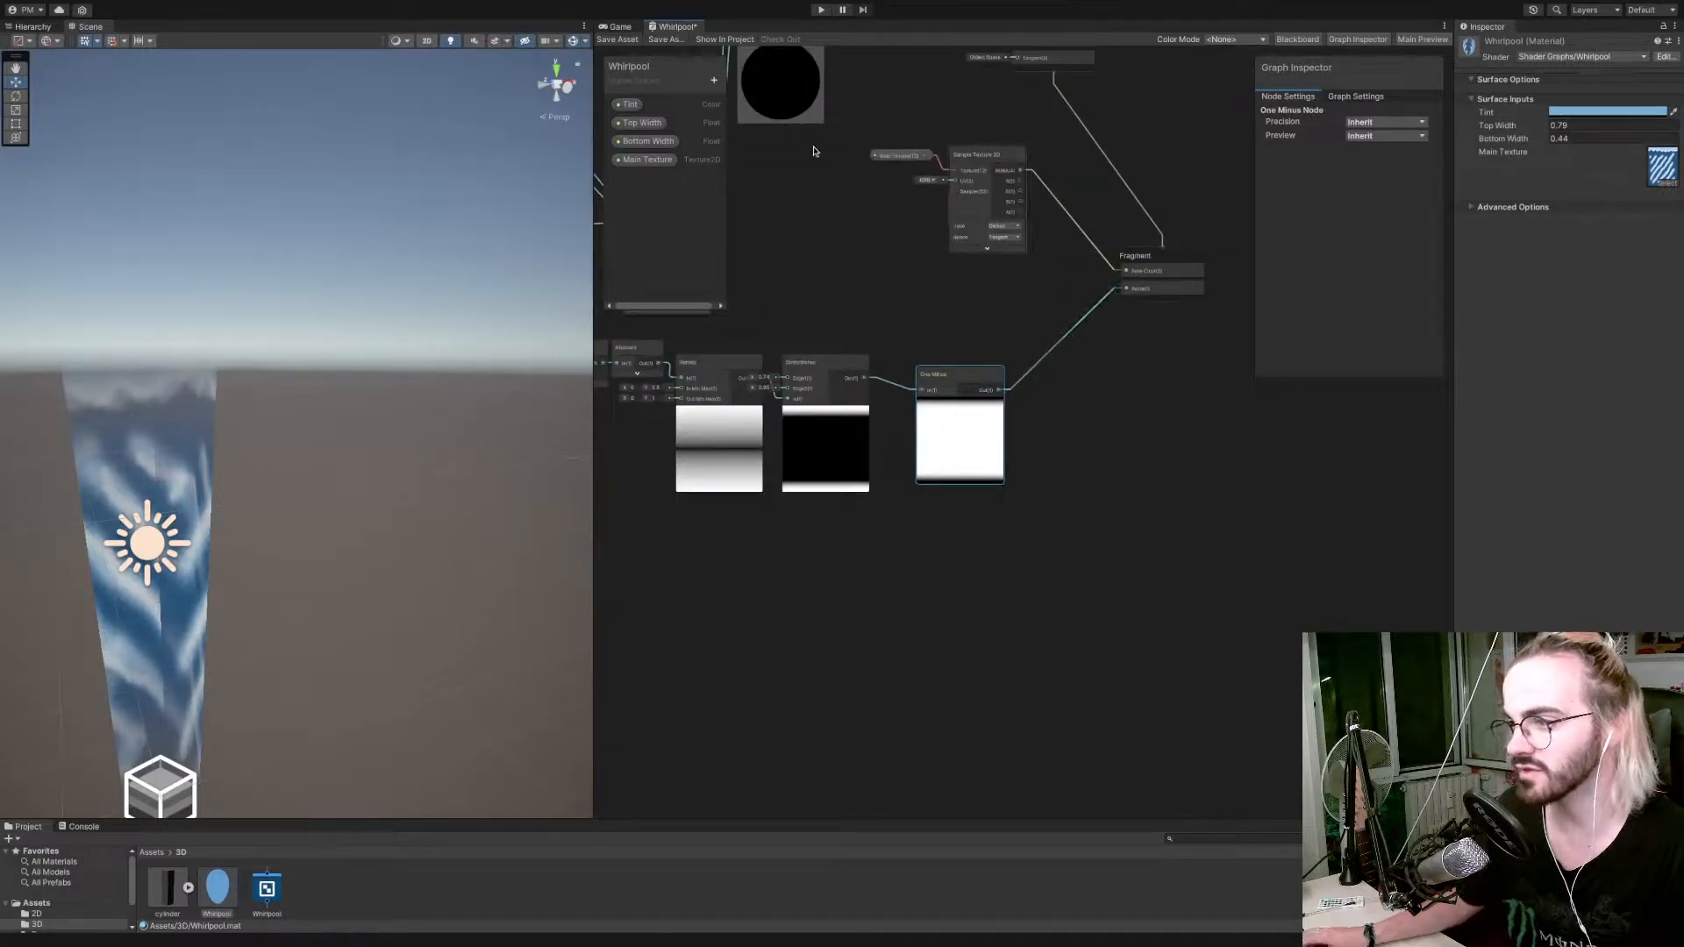
pyautogui.click(626, 41)
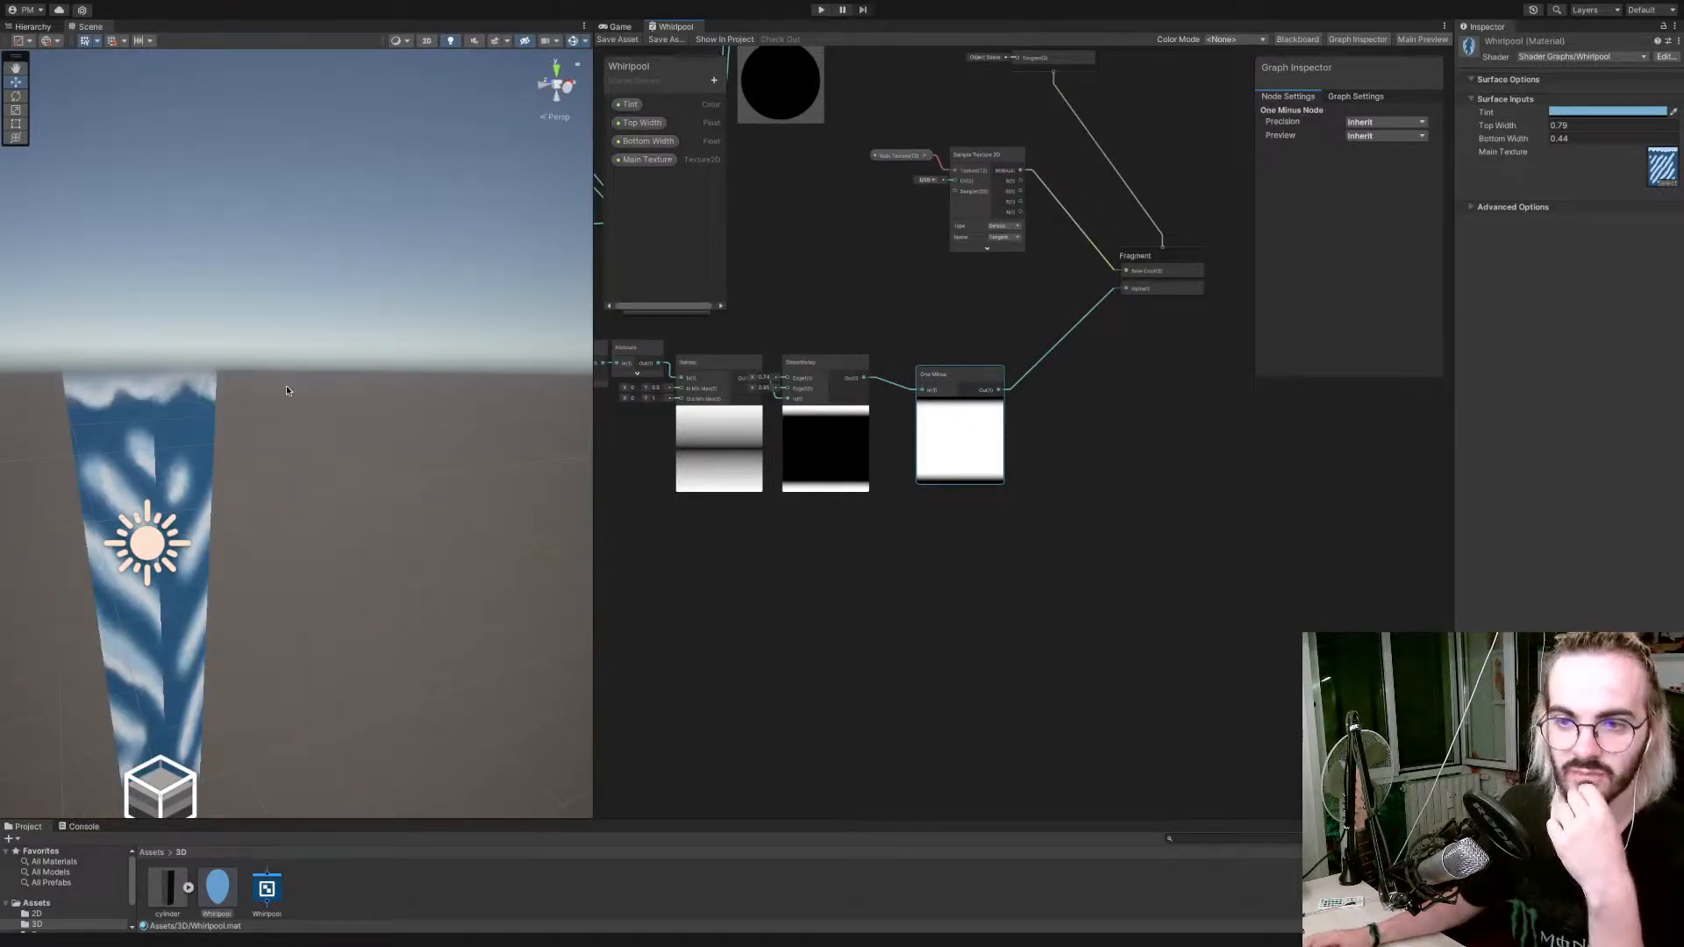
pyautogui.scroll(-7, 287, 390)
pyautogui.moveTo(288, 389); pyautogui.dragTo(249, 384, button='right')
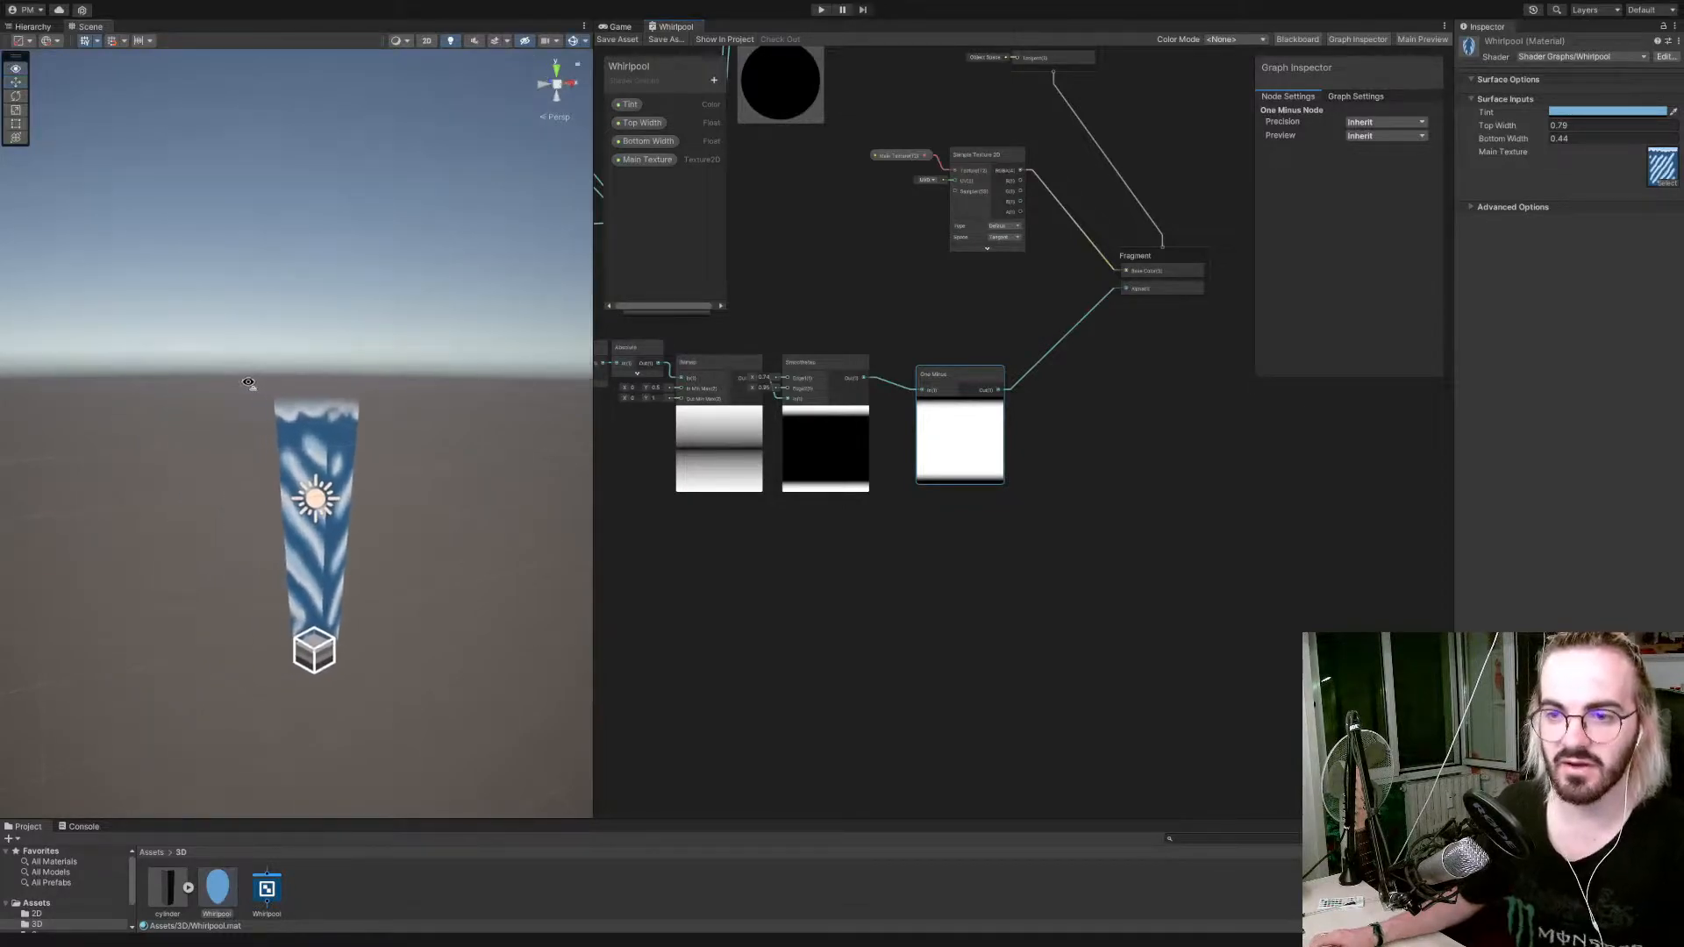
pyautogui.scroll(5, 233, 383)
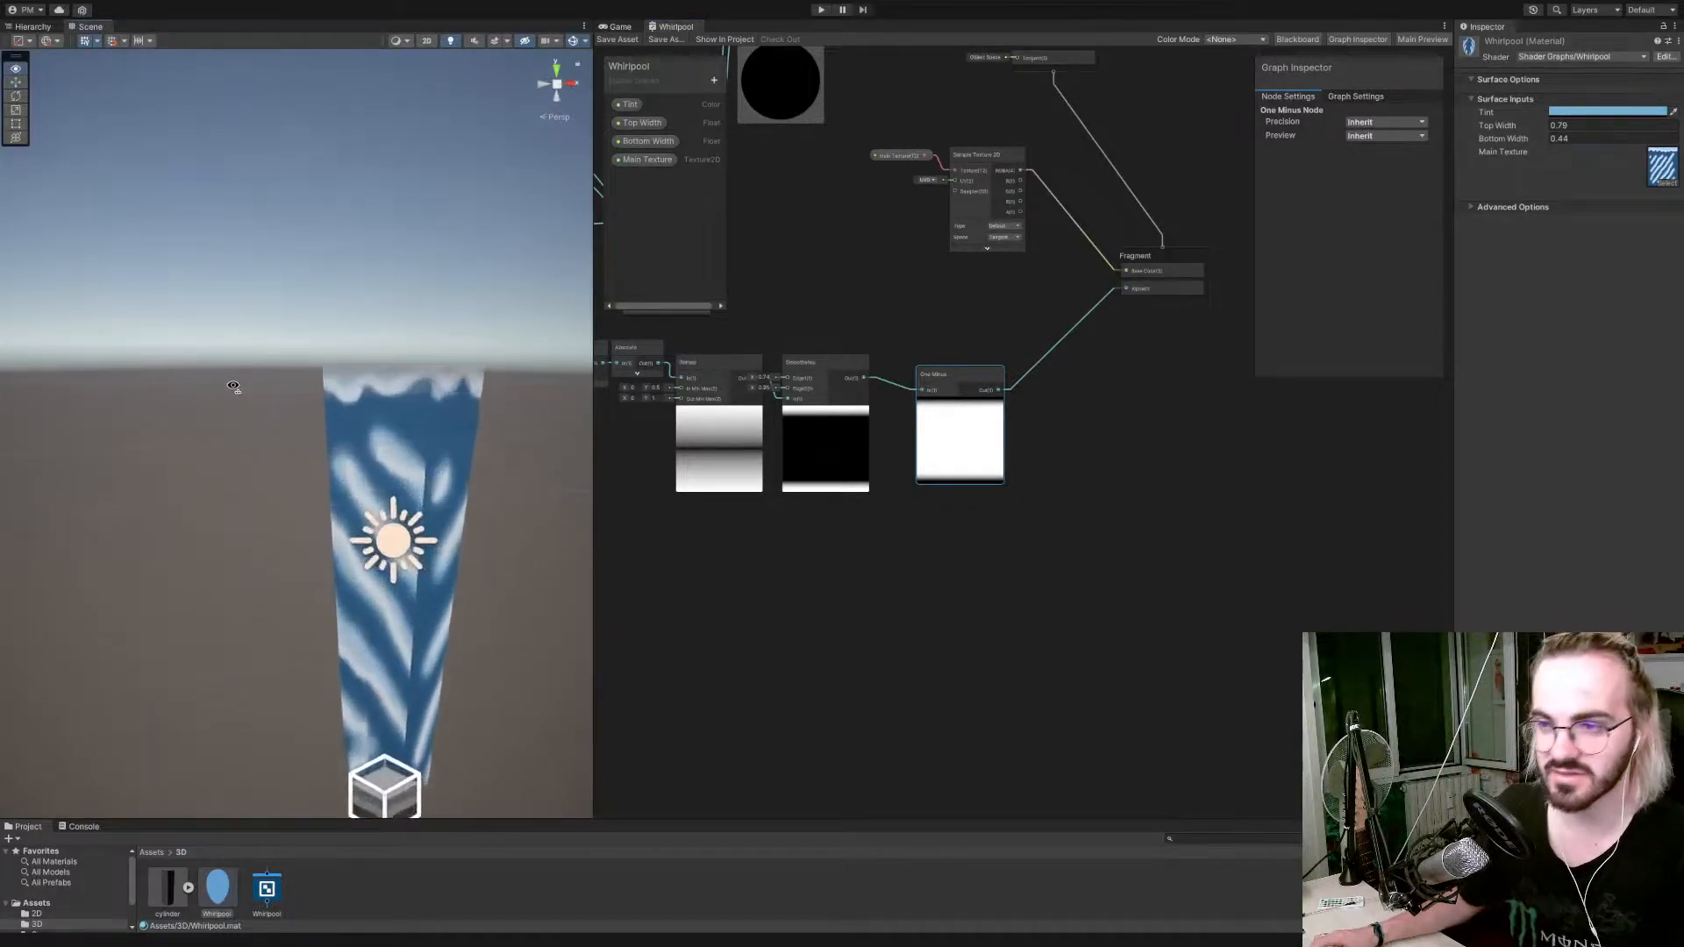
# Set the Smoothstep node's Edge1 to 0.59 and Edge2 to 0.89, and save the shader graph.
pyautogui.moveTo(753, 389); pyautogui.dragTo(752, 389)
pyautogui.click(756, 380)
pyautogui.click(758, 380)
pyautogui.click(780, 370)
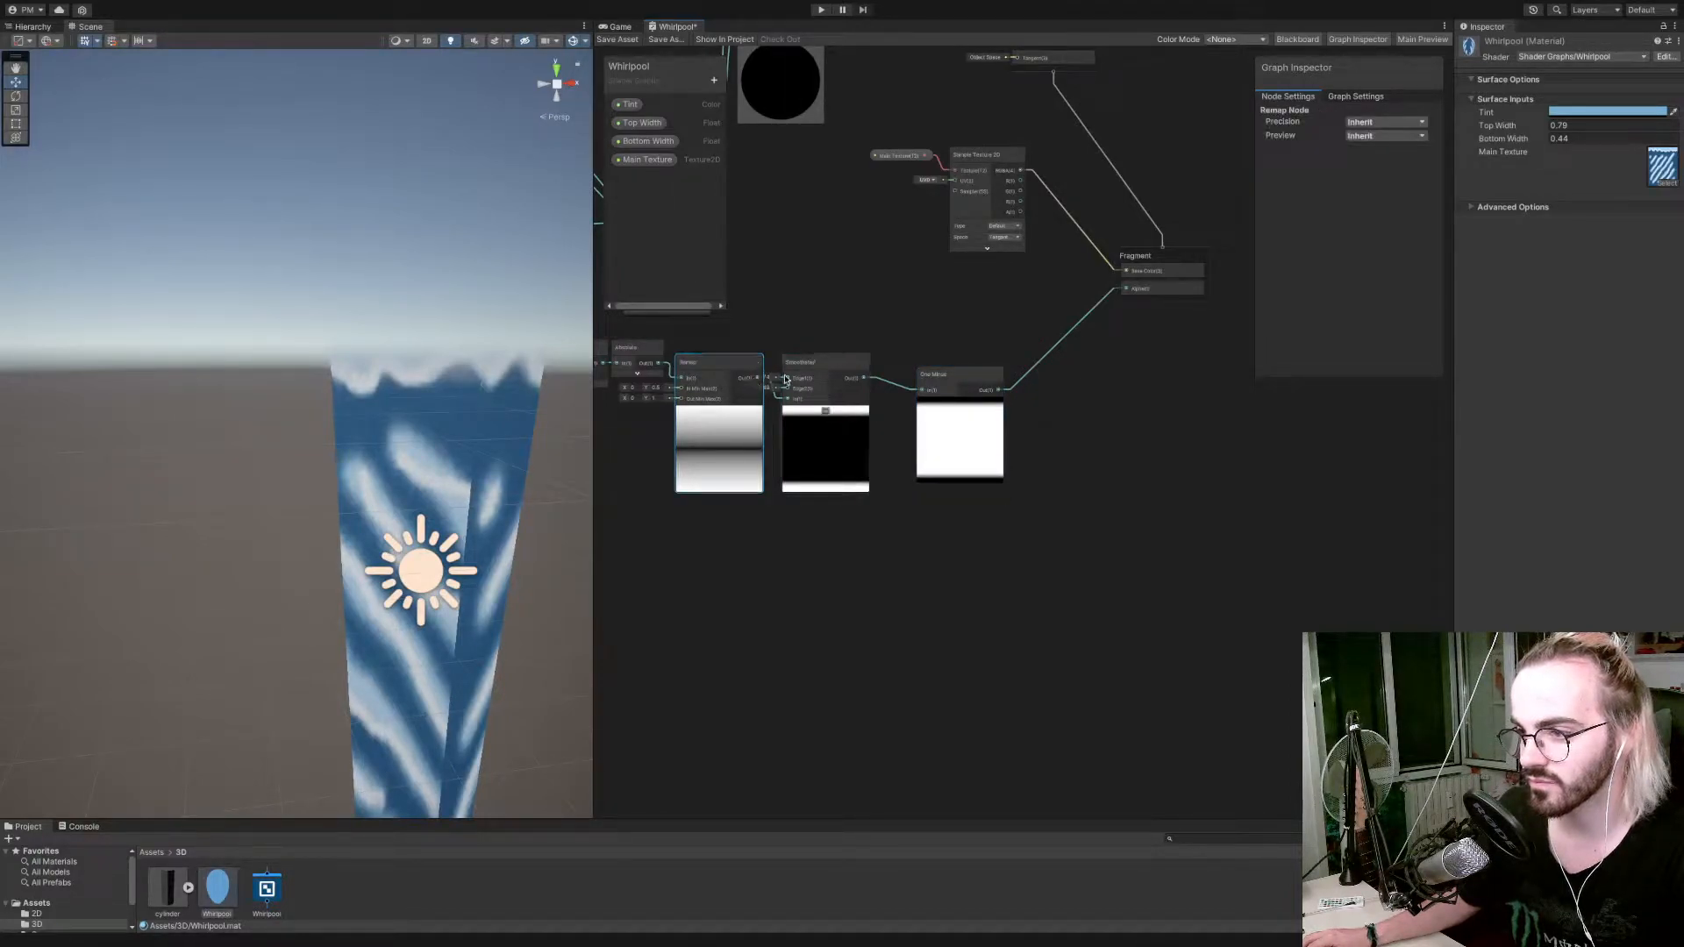
pyautogui.moveTo(751, 380); pyautogui.dragTo(750, 382)
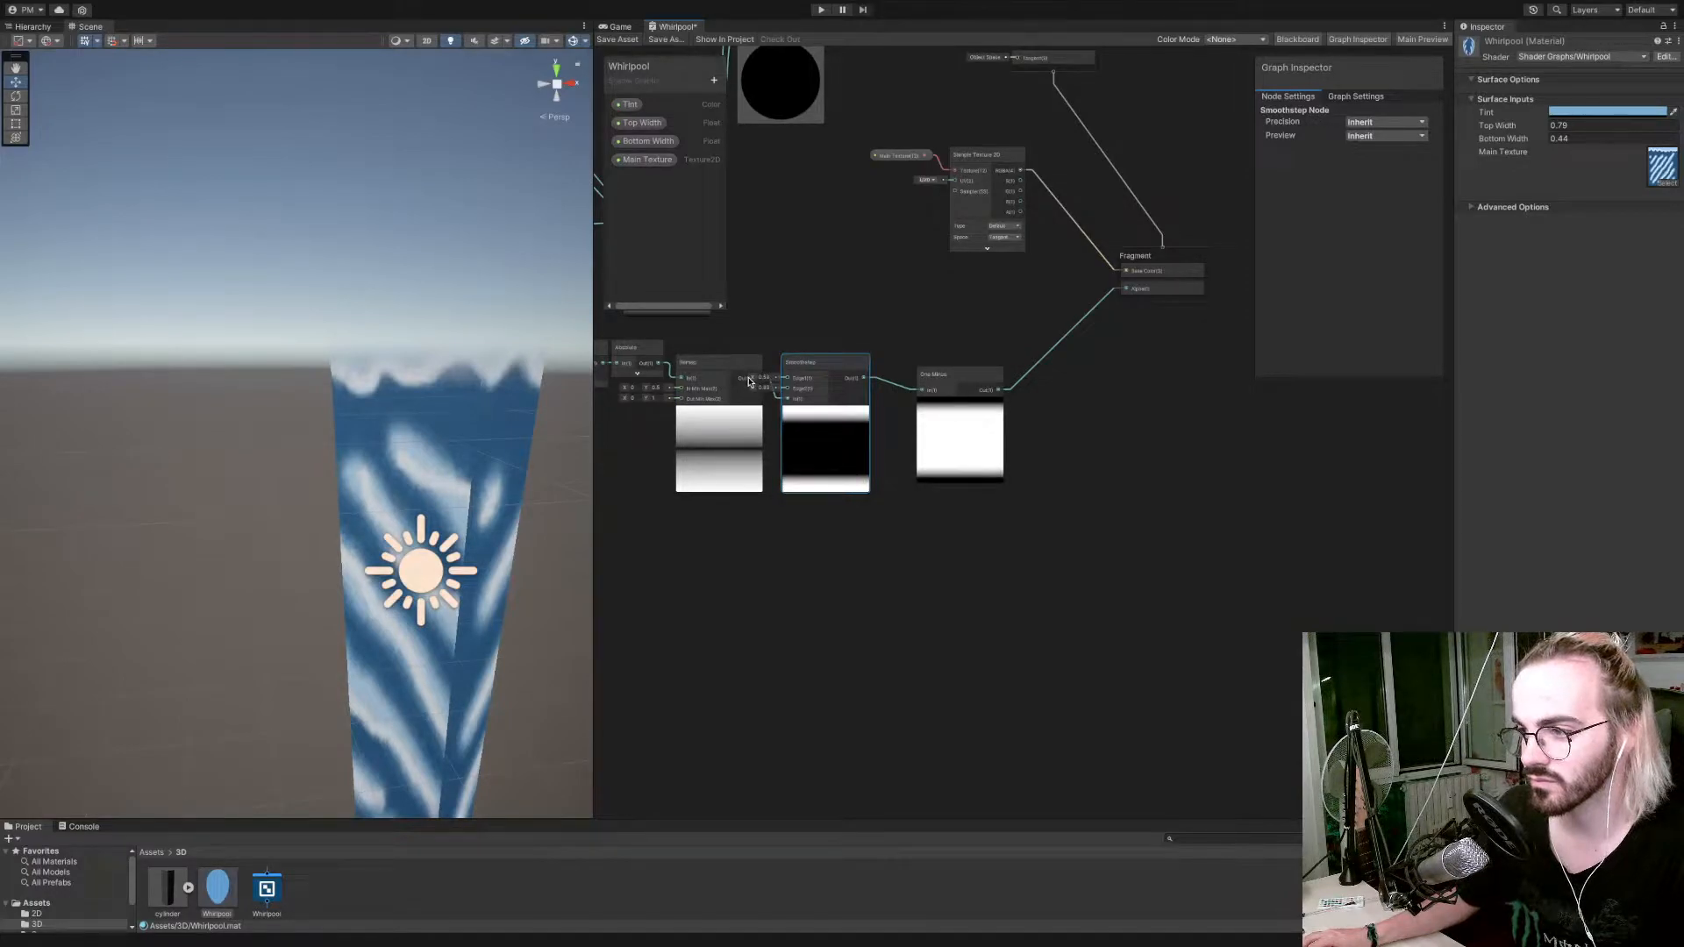
pyautogui.click(619, 41)
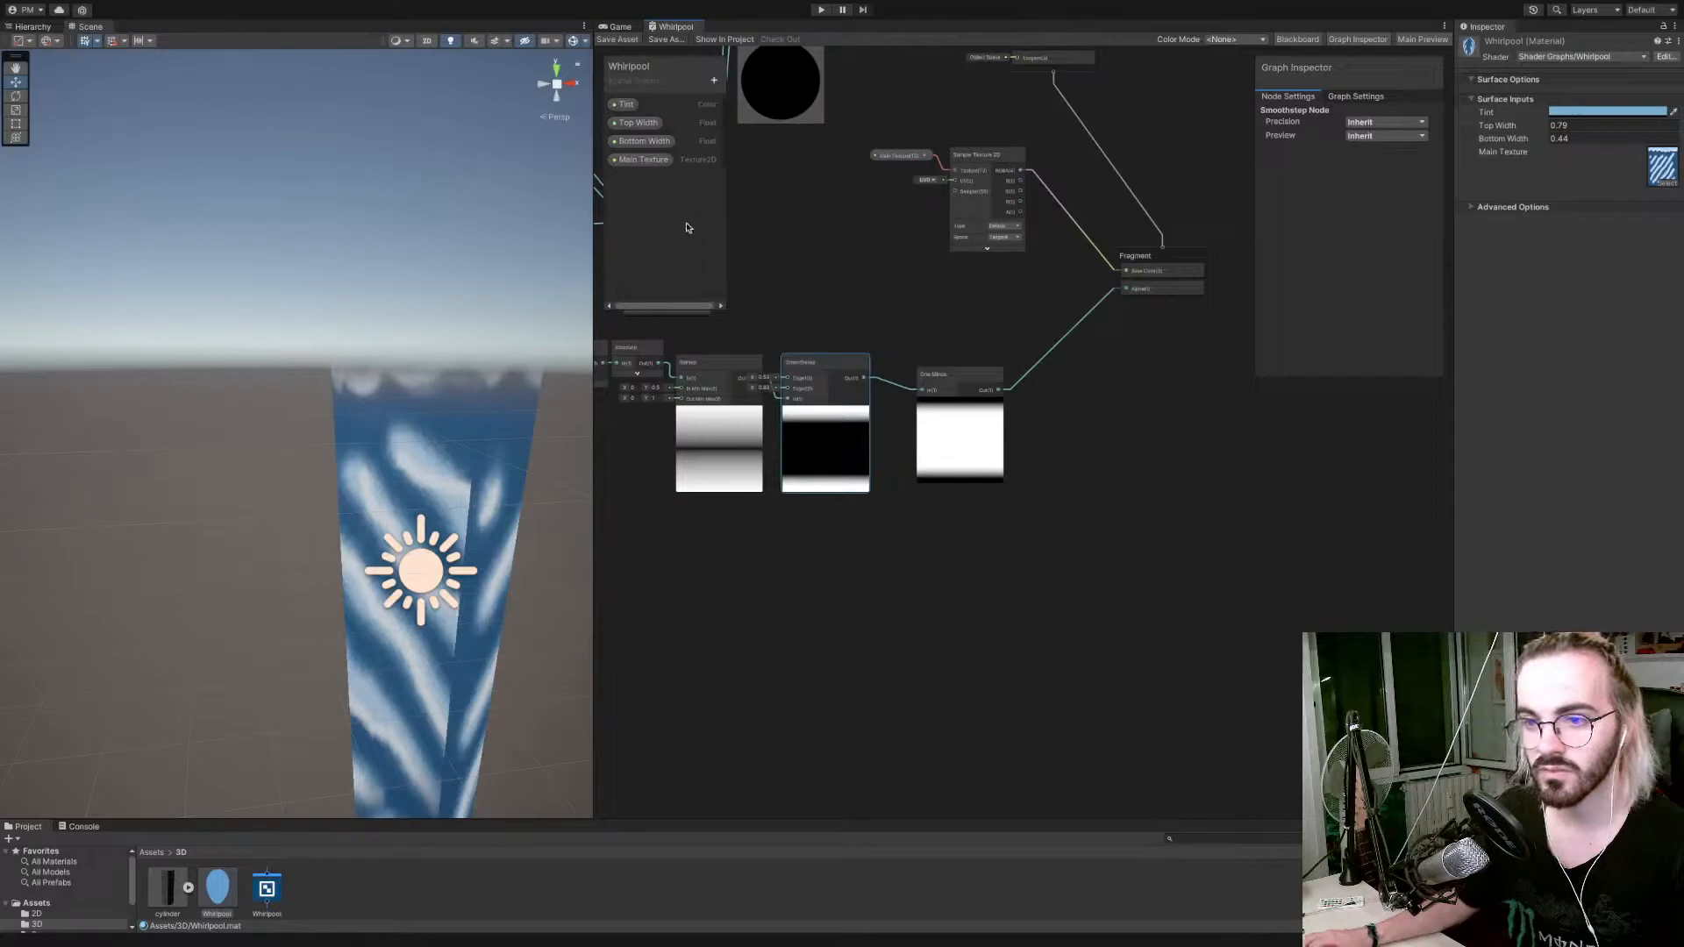
# Review the alpha mask chain from the UV split through the Subtract, Absolute, Remap and Smoothstep nodes.
pyautogui.scroll(-1, 723, 325)
pyautogui.rightClick(743, 331)
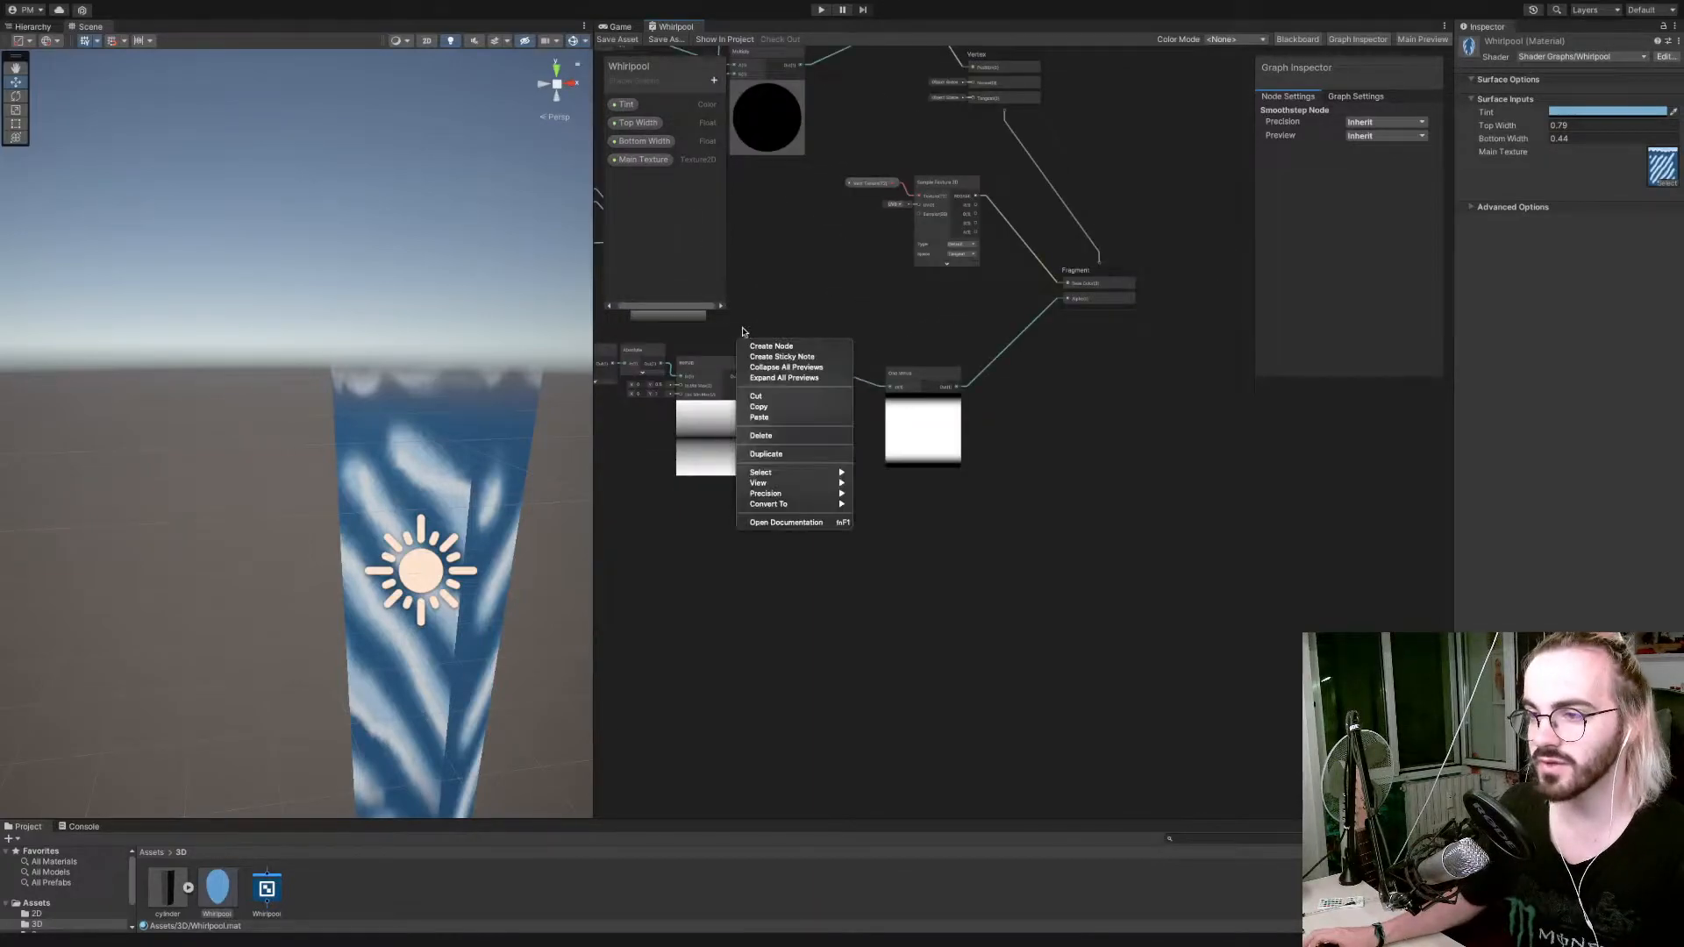
pyautogui.click(803, 315)
pyautogui.scroll(-3, 803, 315)
pyautogui.scroll(10, 803, 315)
pyautogui.moveTo(793, 330); pyautogui.dragTo(1264, 298, button='middle')
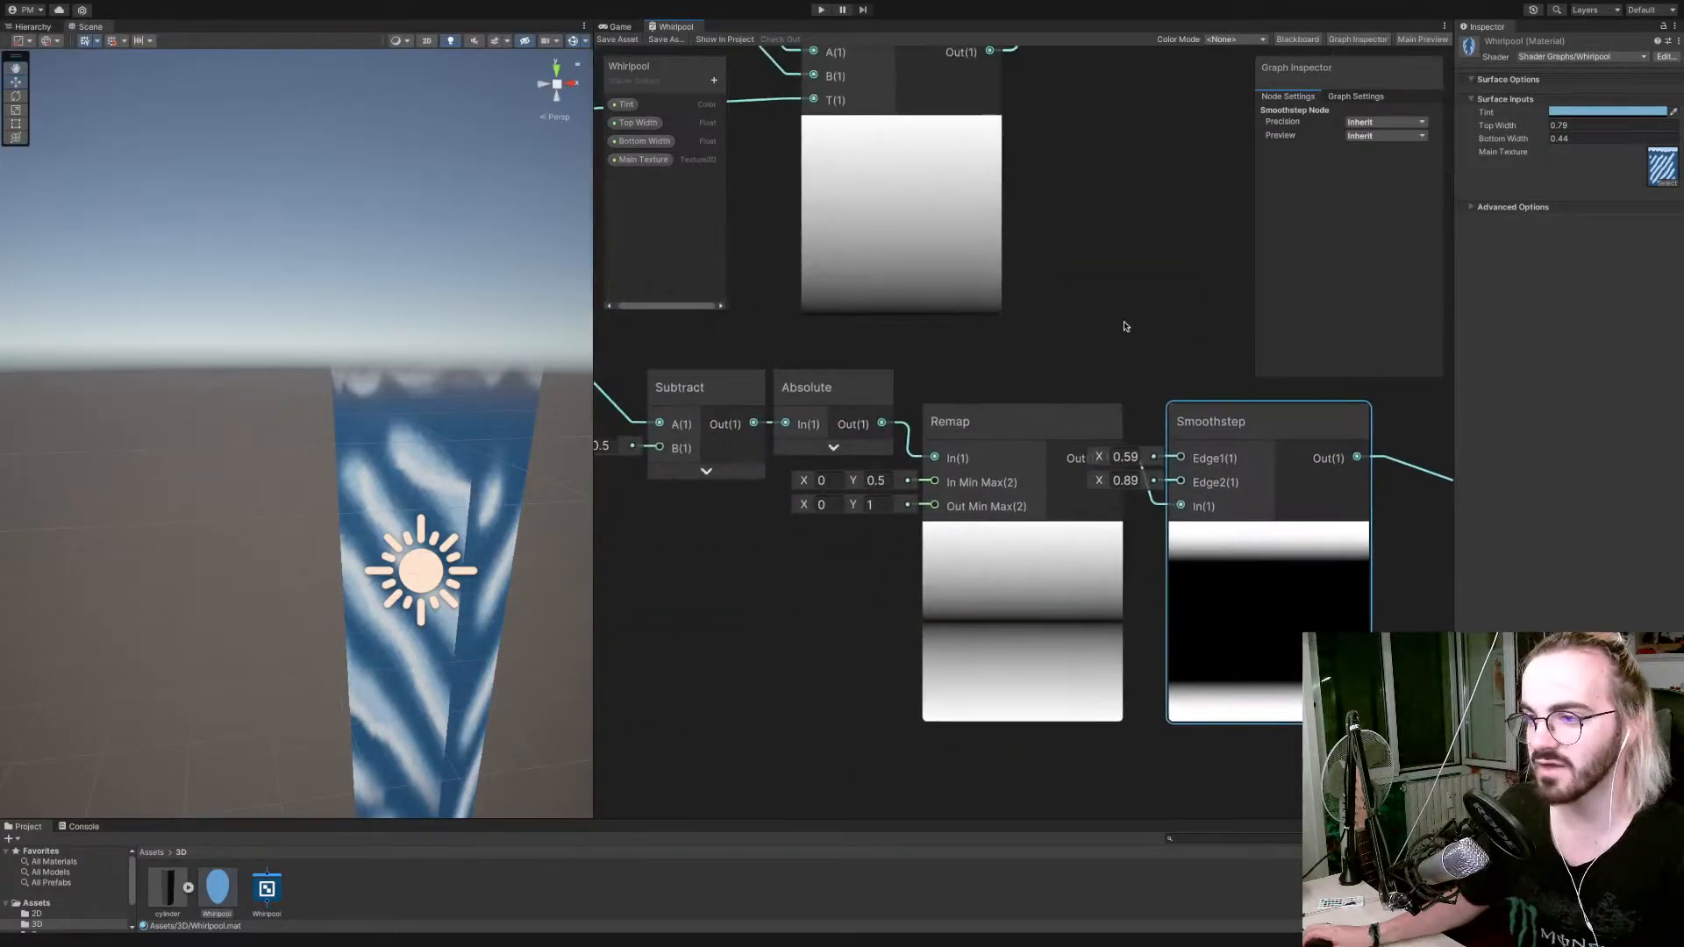
pyautogui.scroll(-5, 1125, 327)
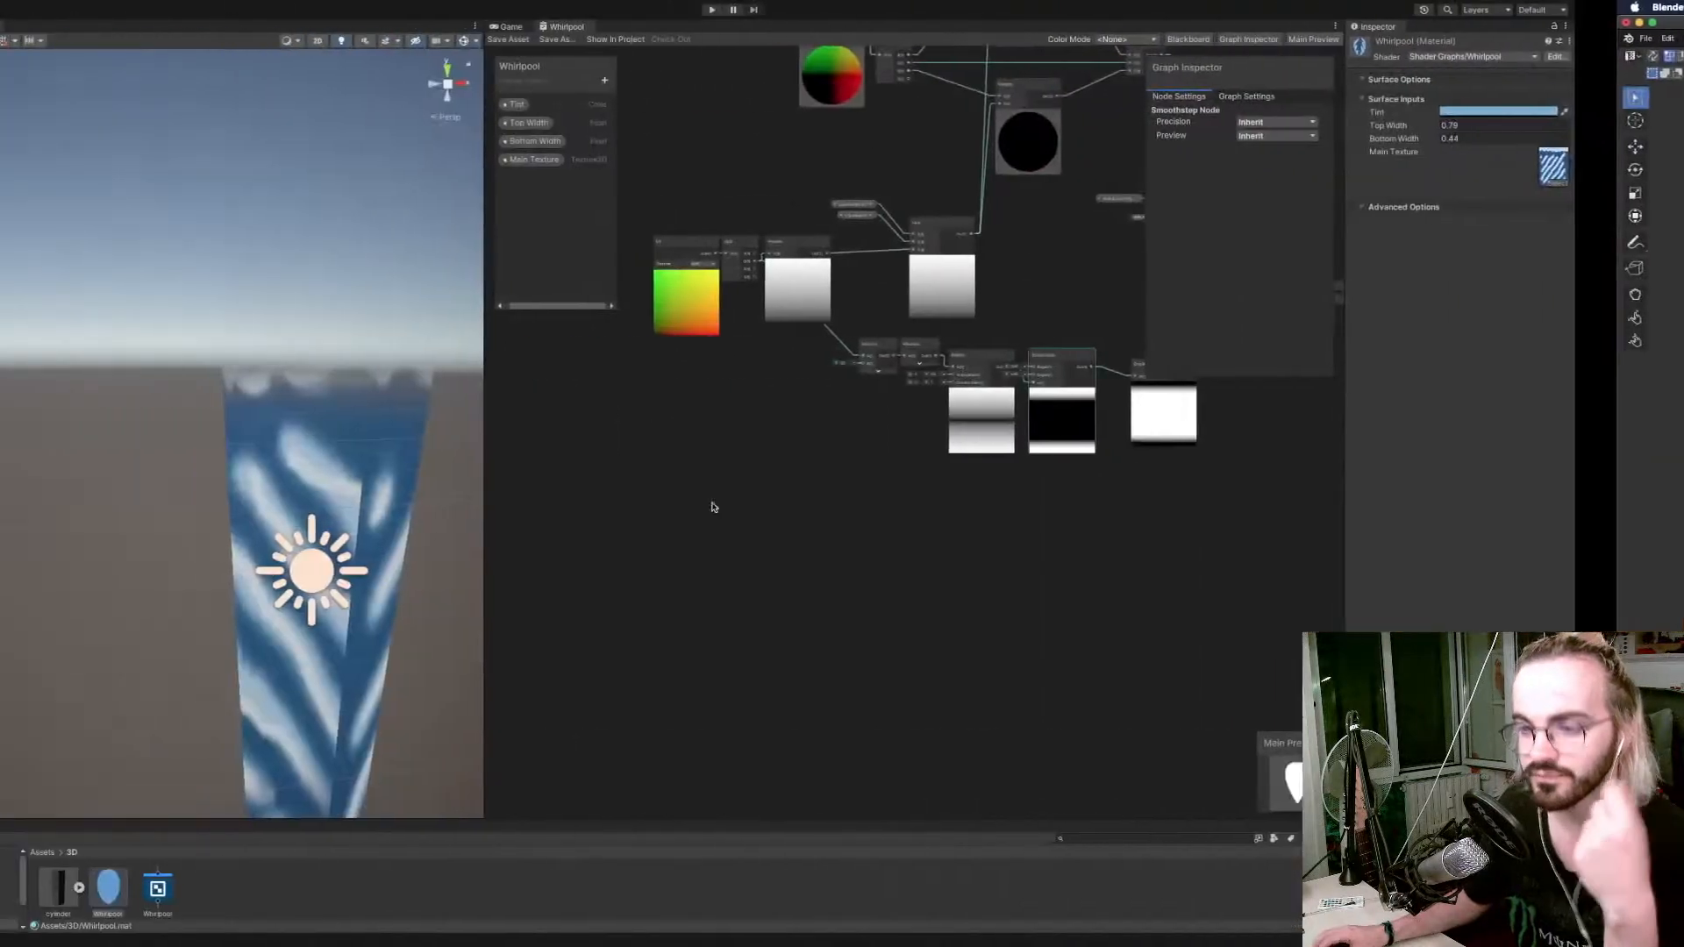
pyautogui.scroll(-5, 971, 378)
pyautogui.scroll(5, 974, 386)
pyautogui.scroll(-1, 978, 395)
pyautogui.scroll(1, 983, 403)
pyautogui.scroll(4, 984, 406)
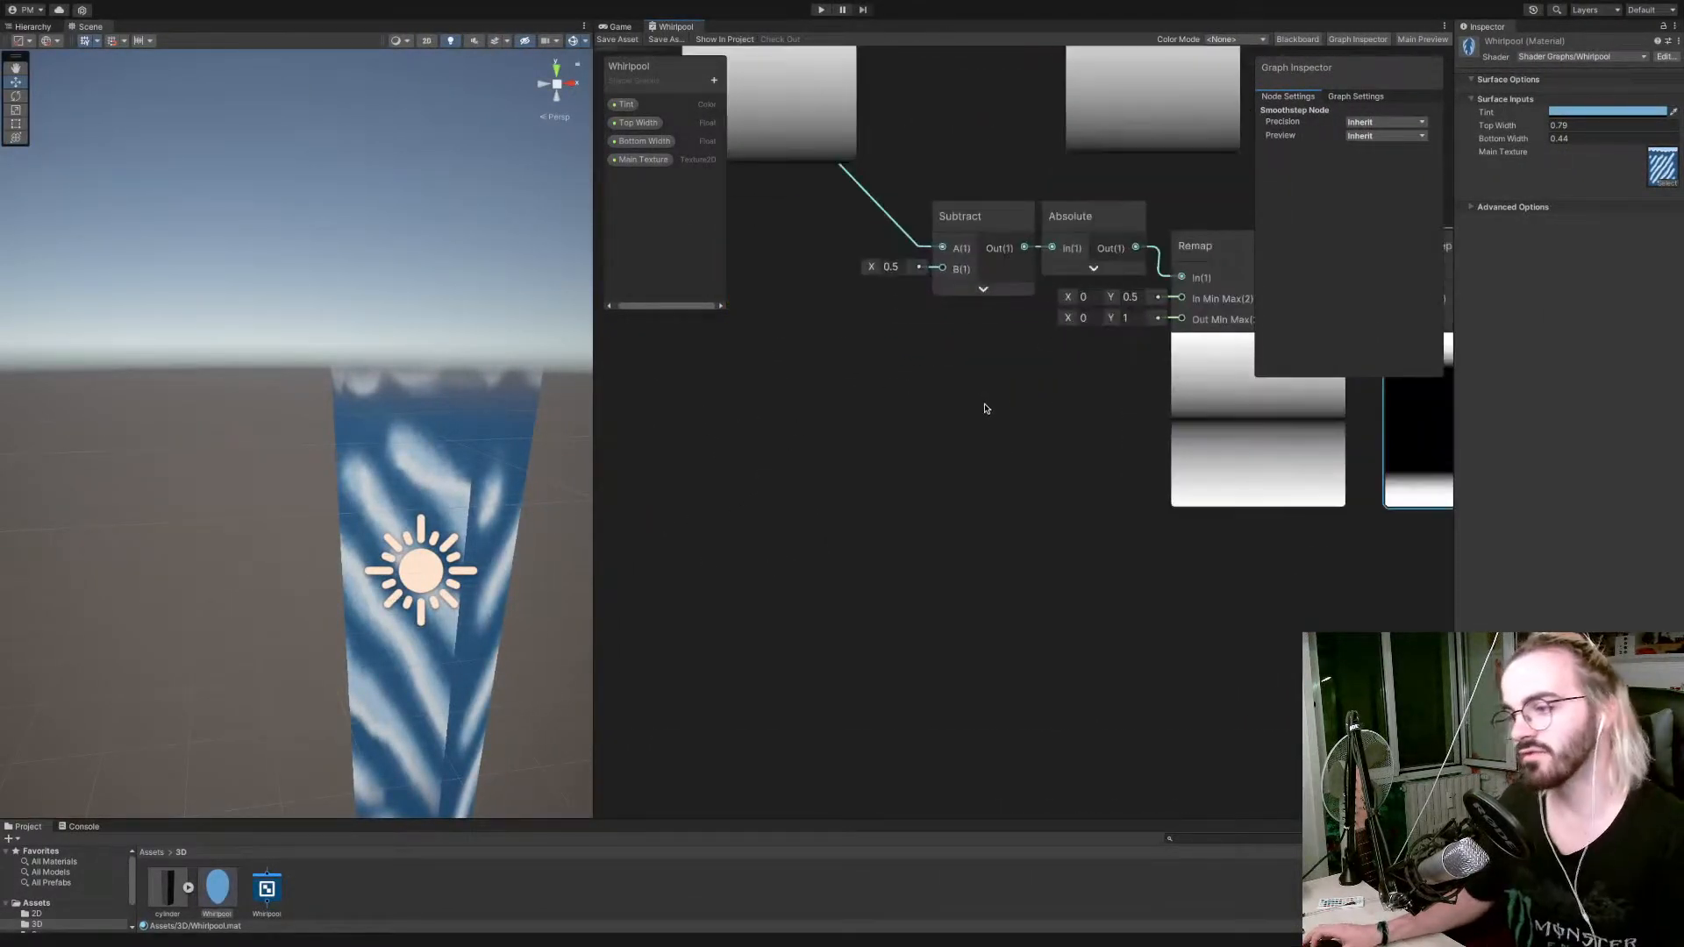
pyautogui.moveTo(985, 406); pyautogui.dragTo(825, 532, button='middle')
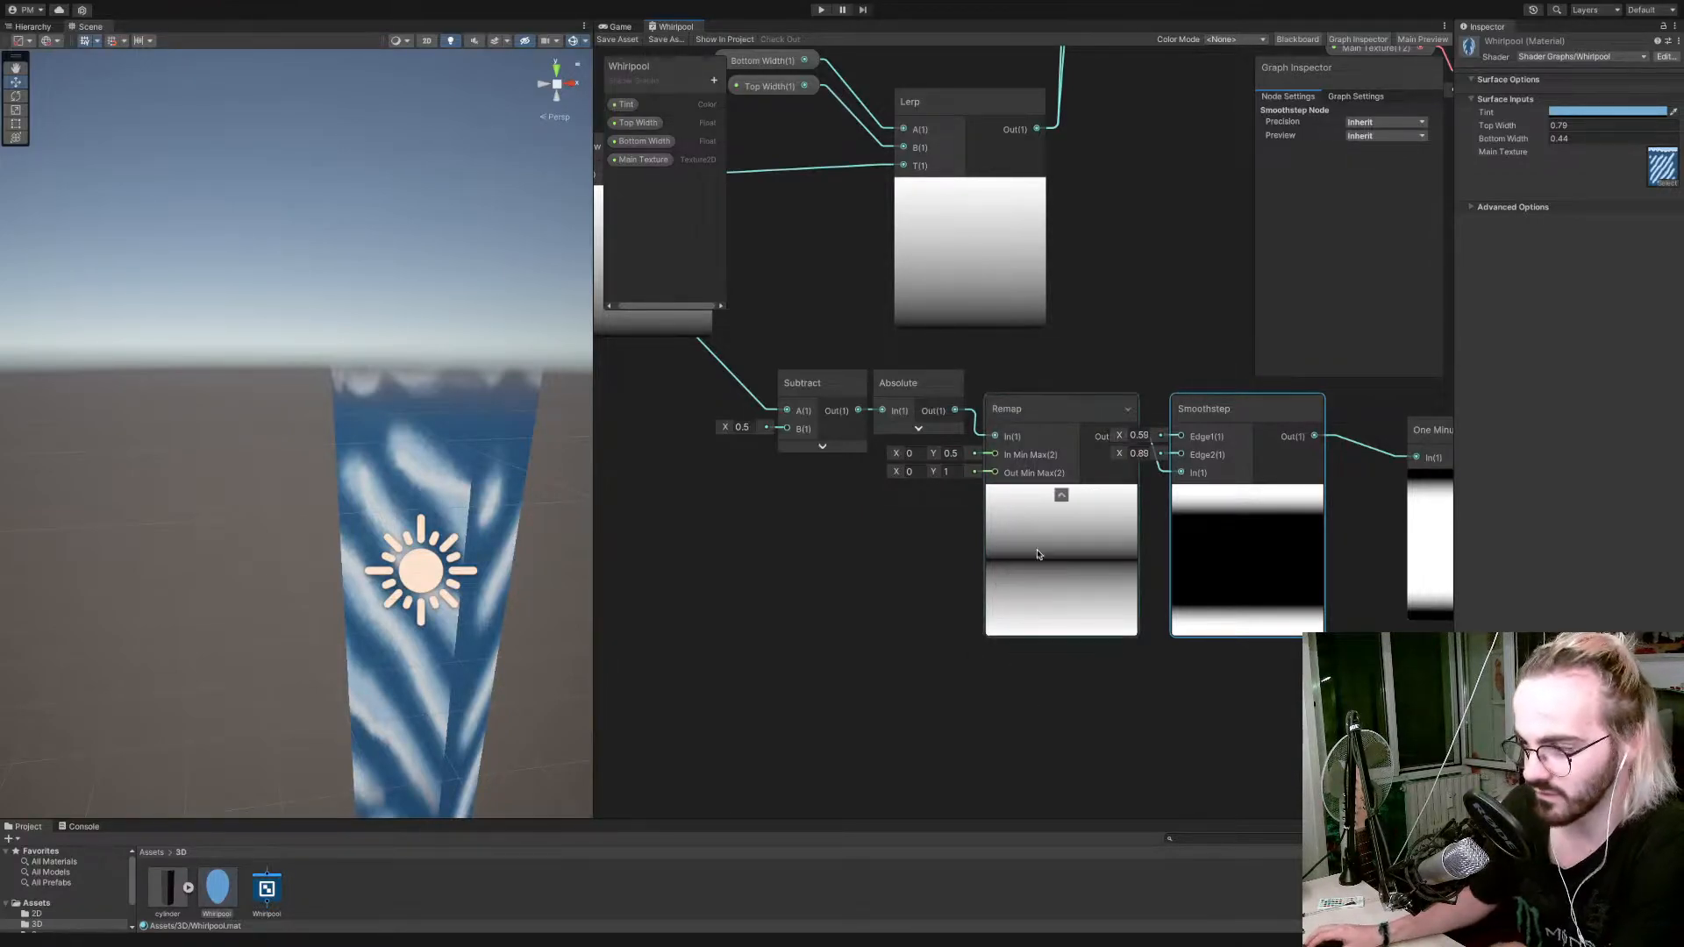
# Compare the Absolute node's output preview with the Remap node's, and collapse the Absolute preview again.
pyautogui.click(919, 429)
pyautogui.click(946, 397)
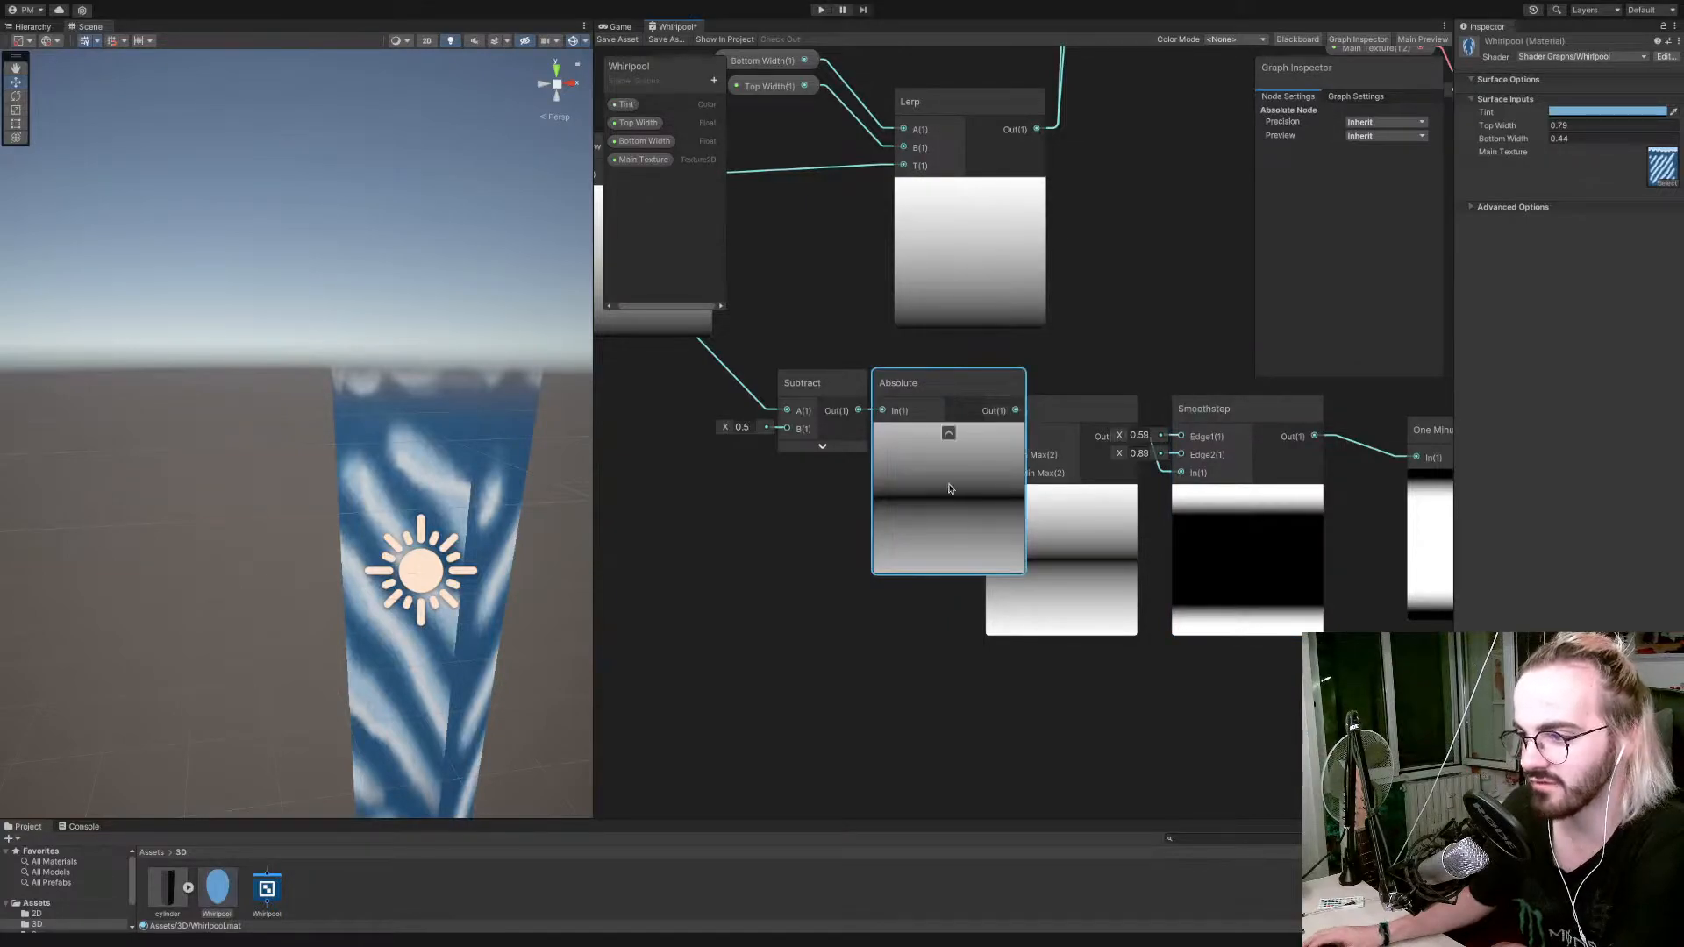
pyautogui.click(948, 434)
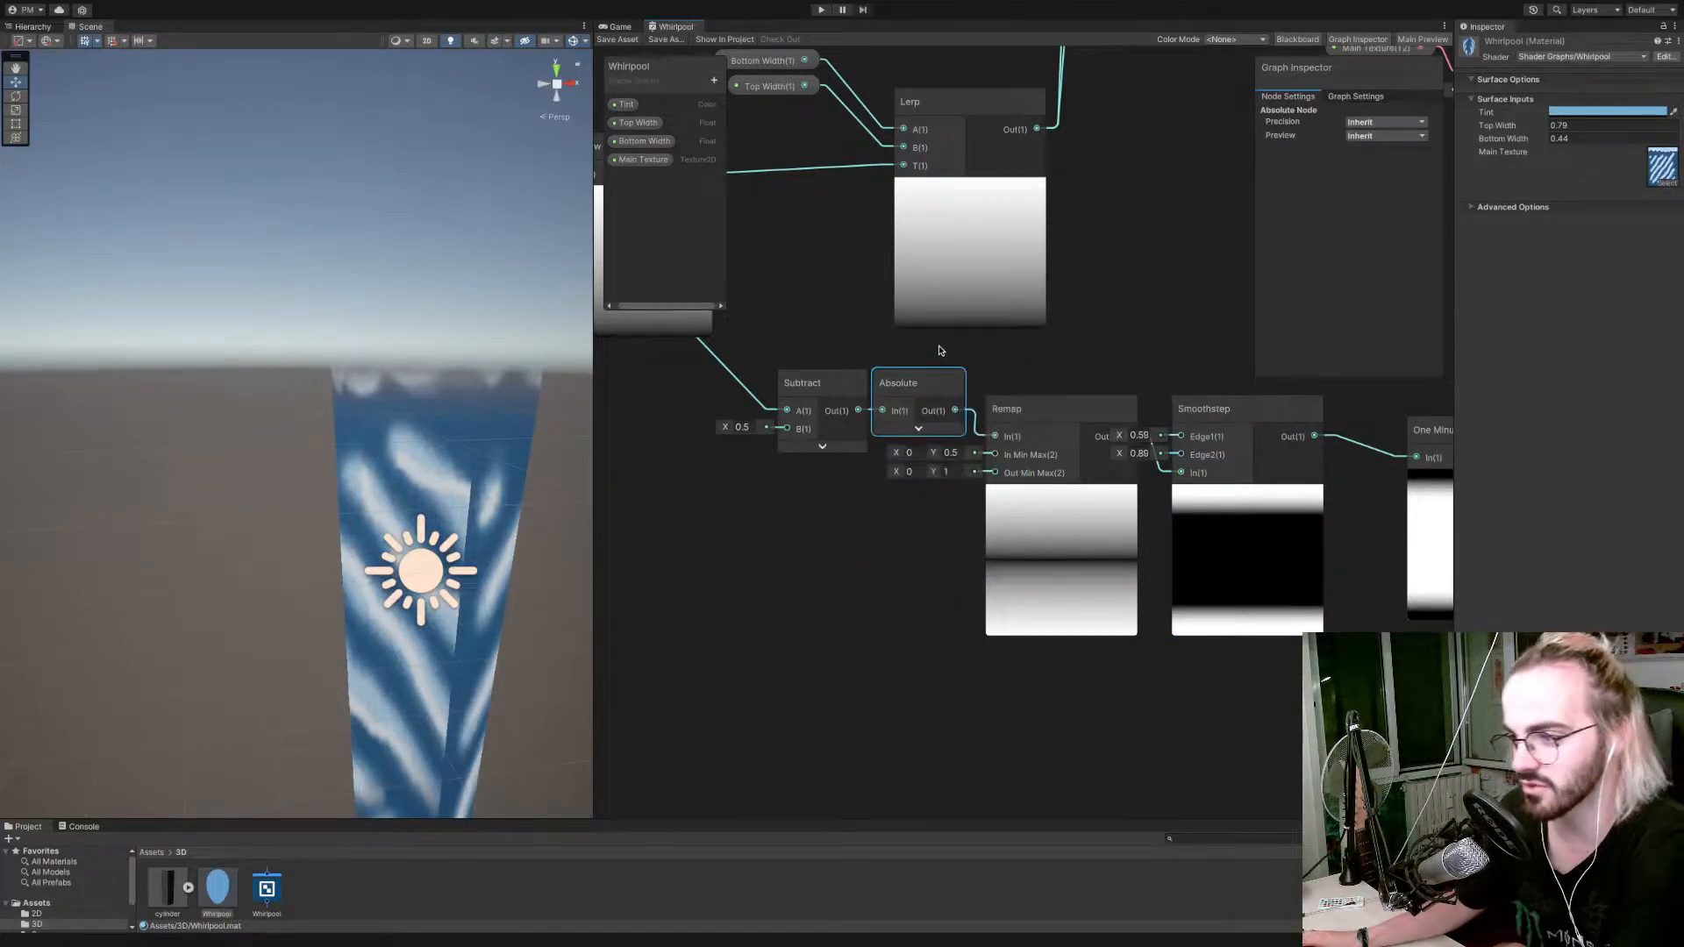
pyautogui.click(947, 471)
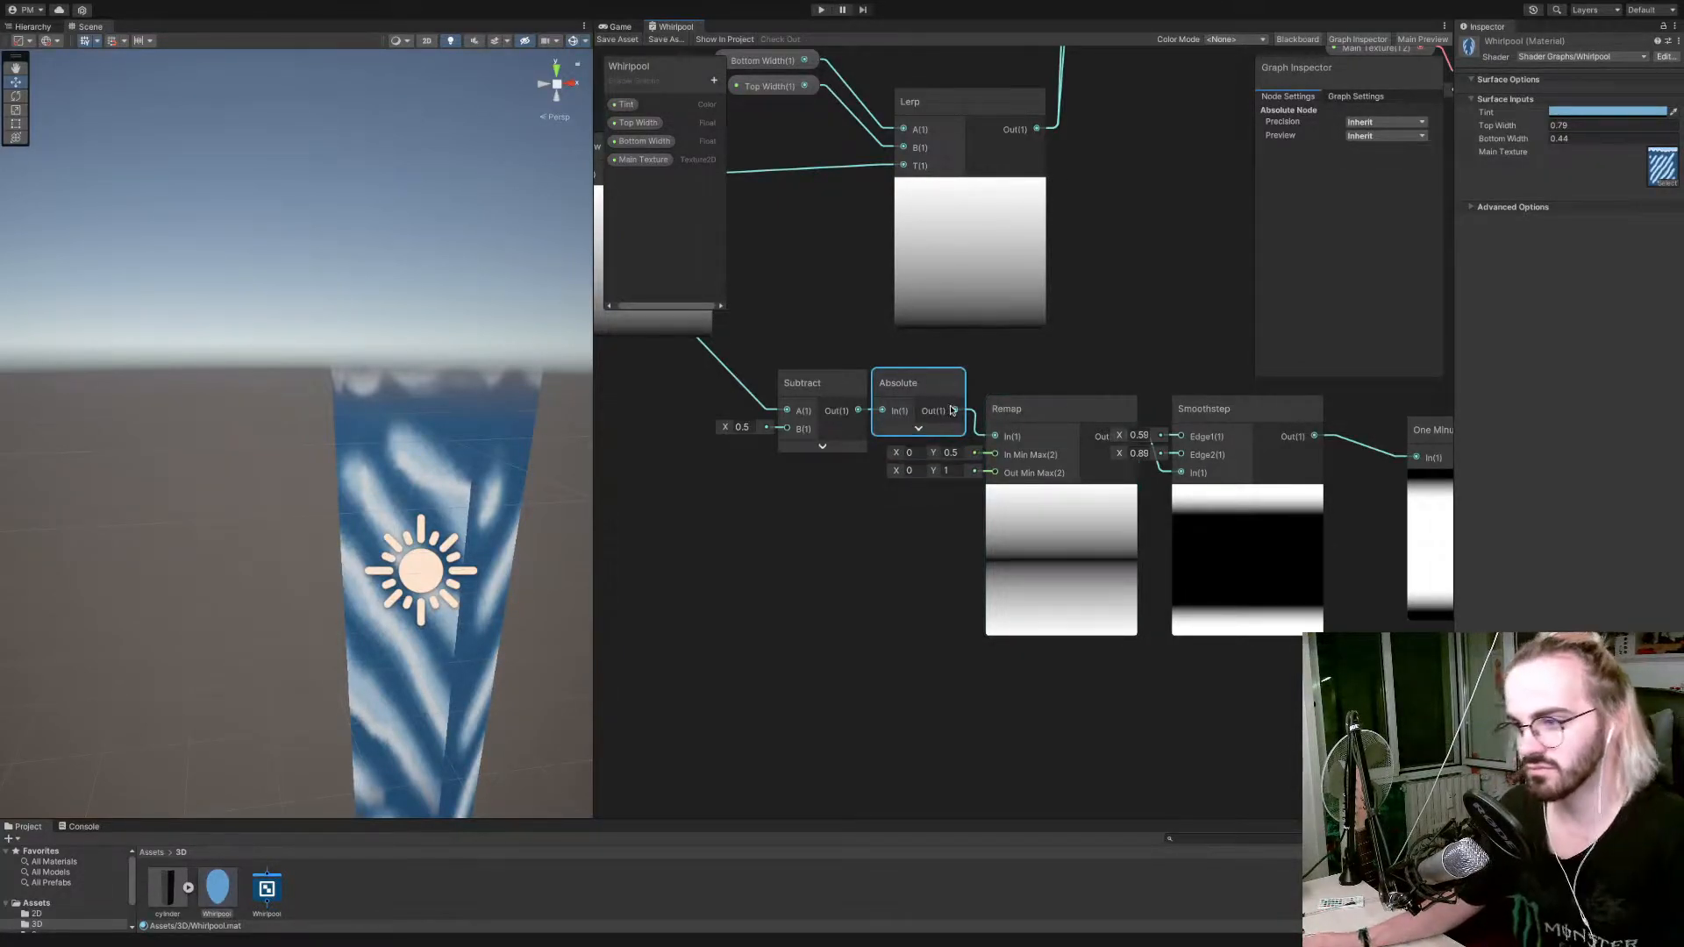
# Branch the Absolute node's output into a new Add node with its B input set to 0.5.
pyautogui.moveTo(954, 413); pyautogui.dragTo(882, 583)
pyautogui.write('add')
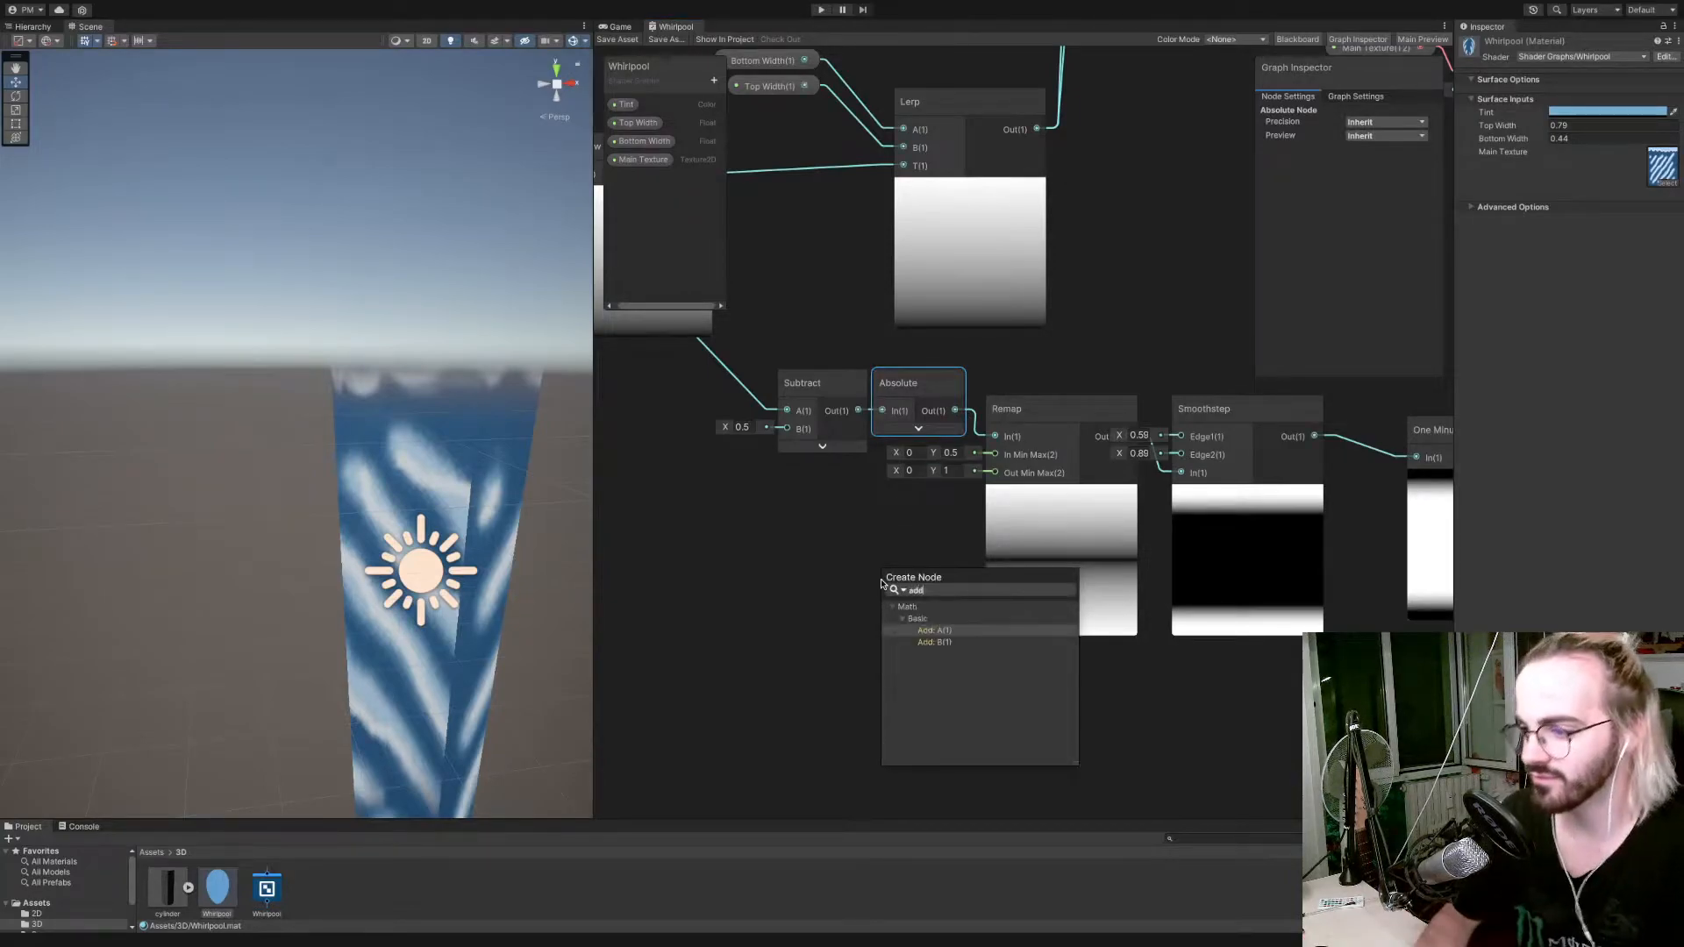
pyautogui.press('Return')
pyautogui.click(833, 612)
pyautogui.write('0.5')
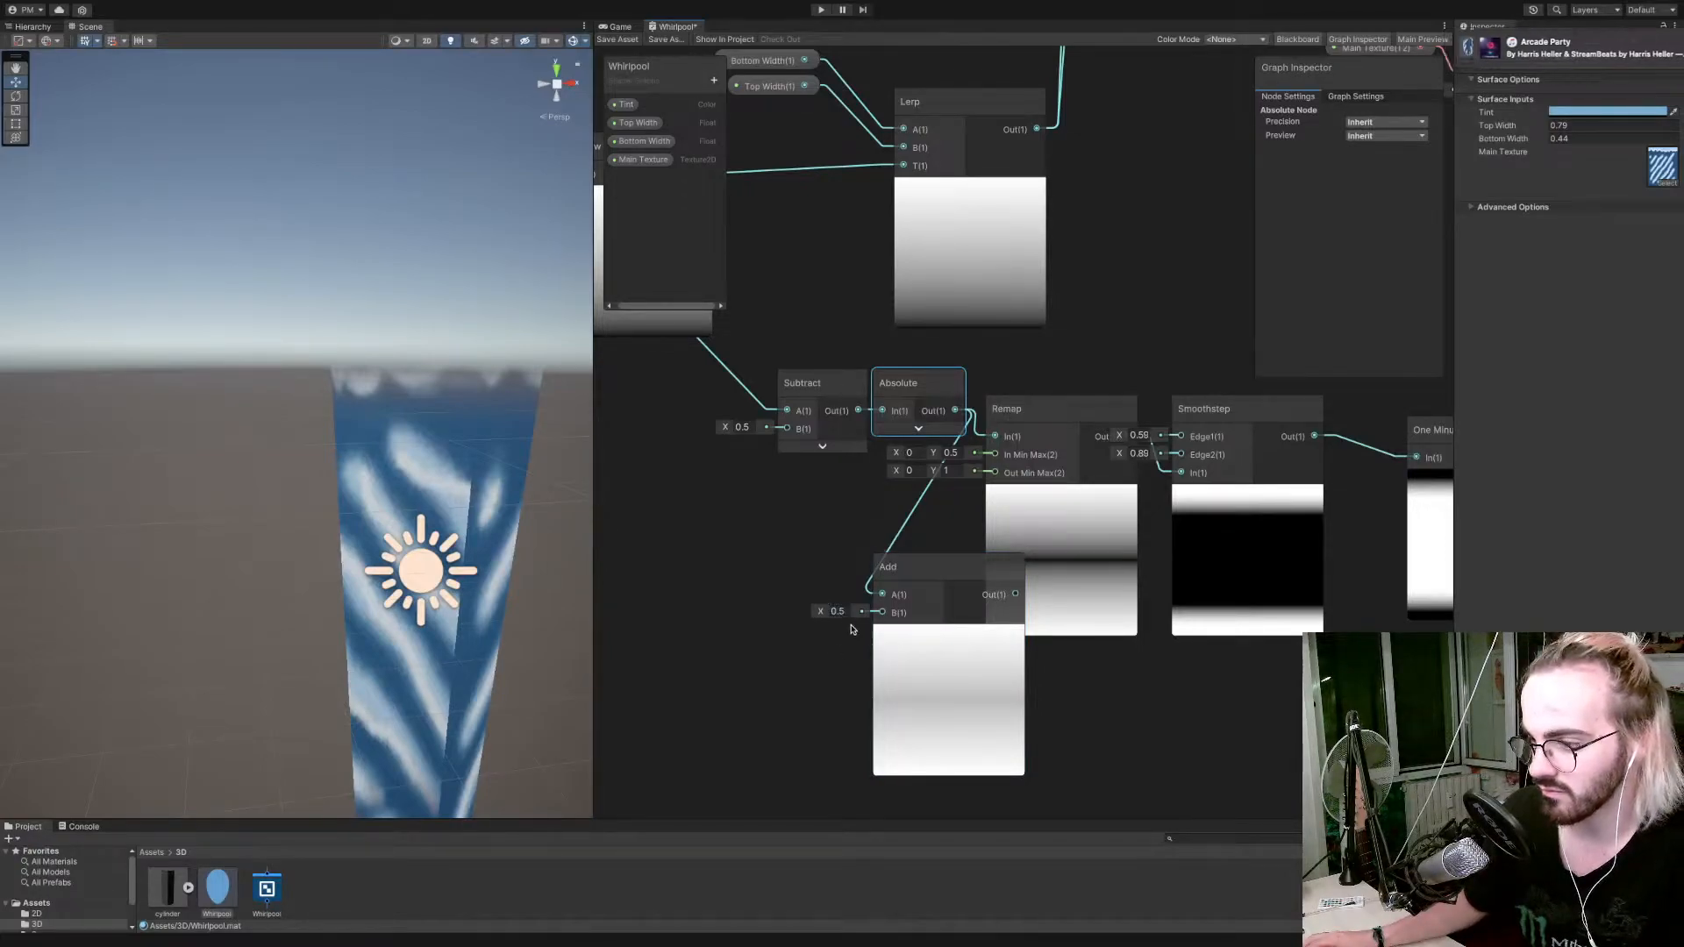
# Compare the Absolute node's preview with the Add node's preview, and delete the Add node.
pyautogui.click(919, 429)
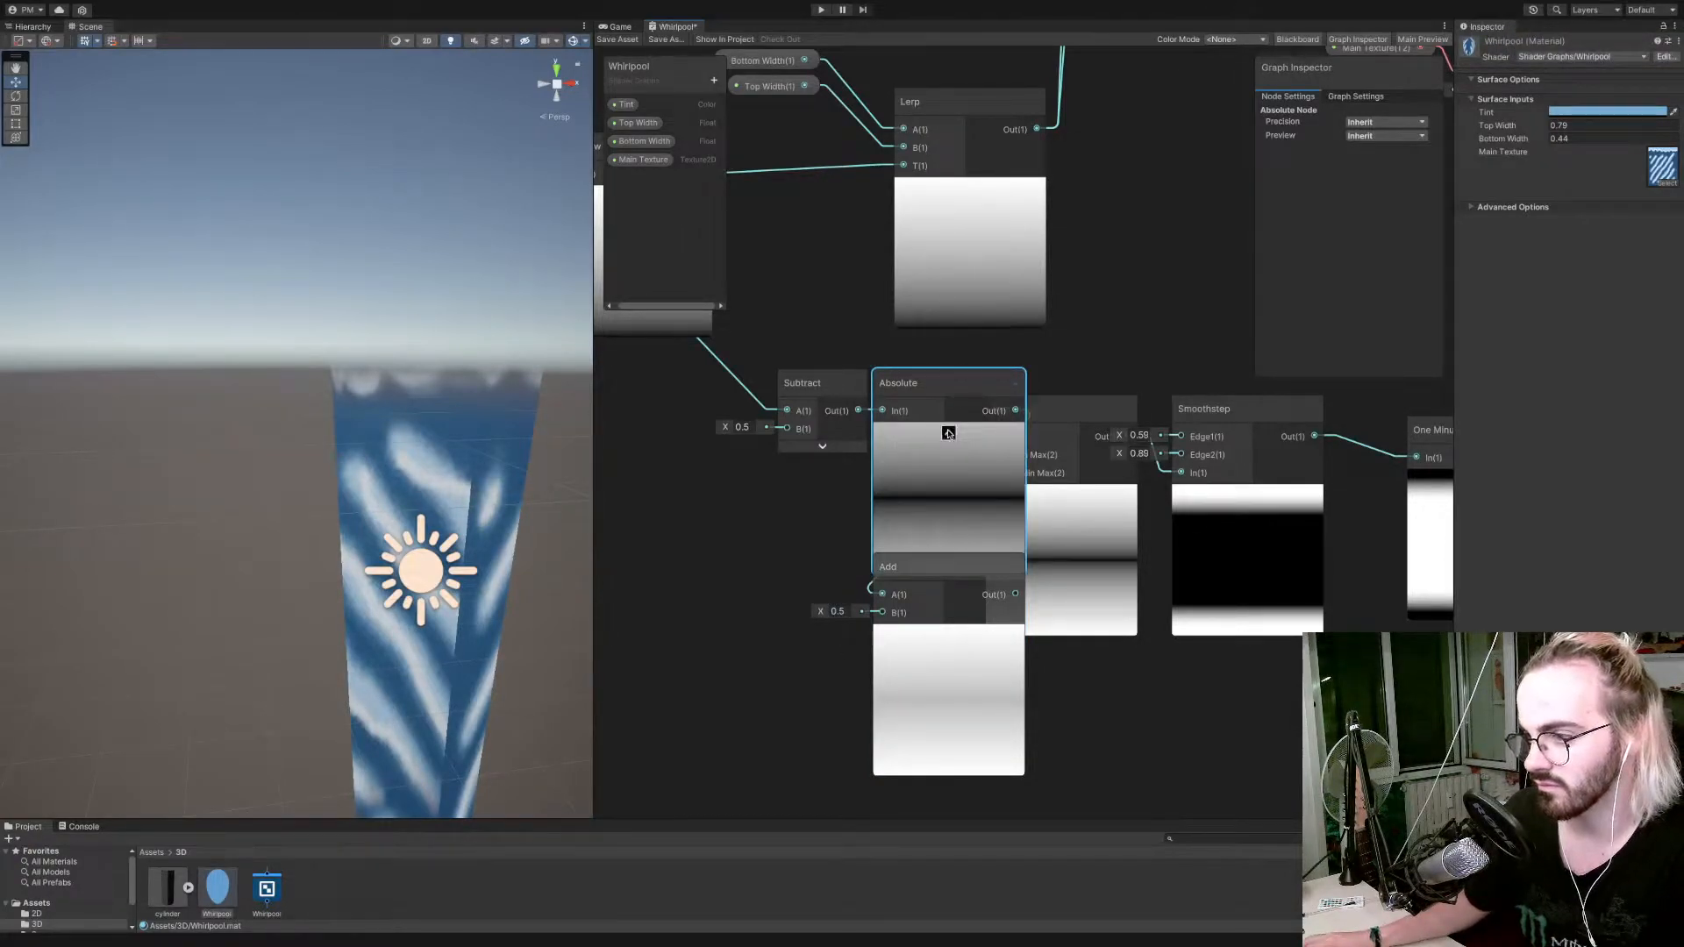
pyautogui.click(948, 434)
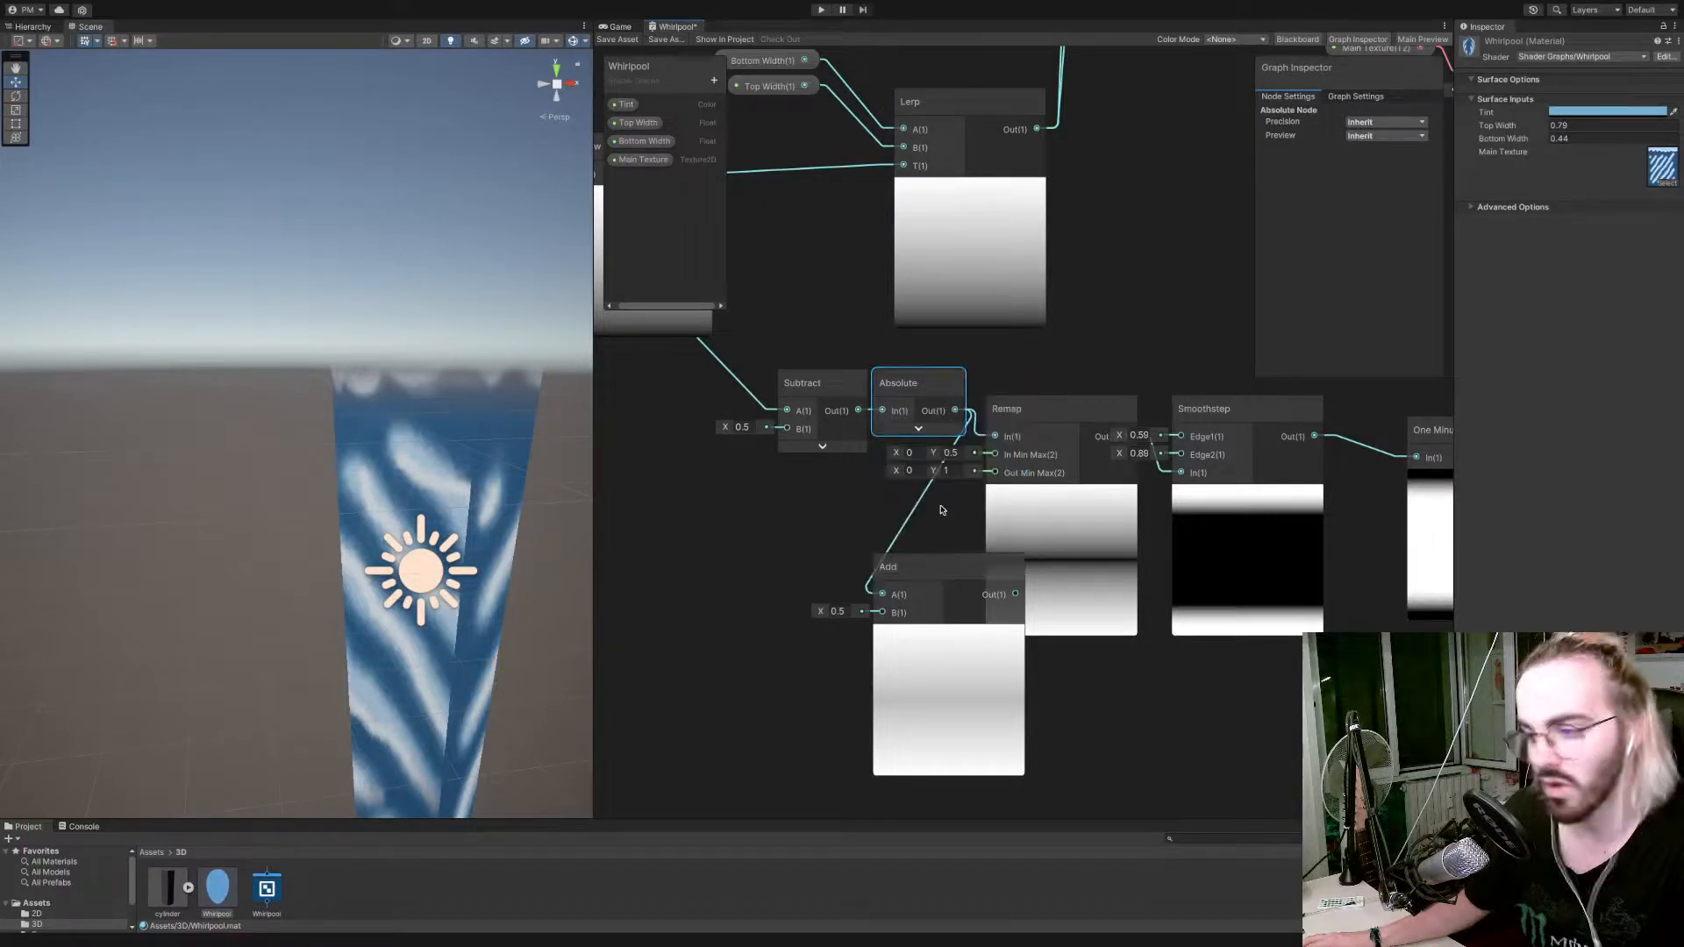
pyautogui.click(937, 577)
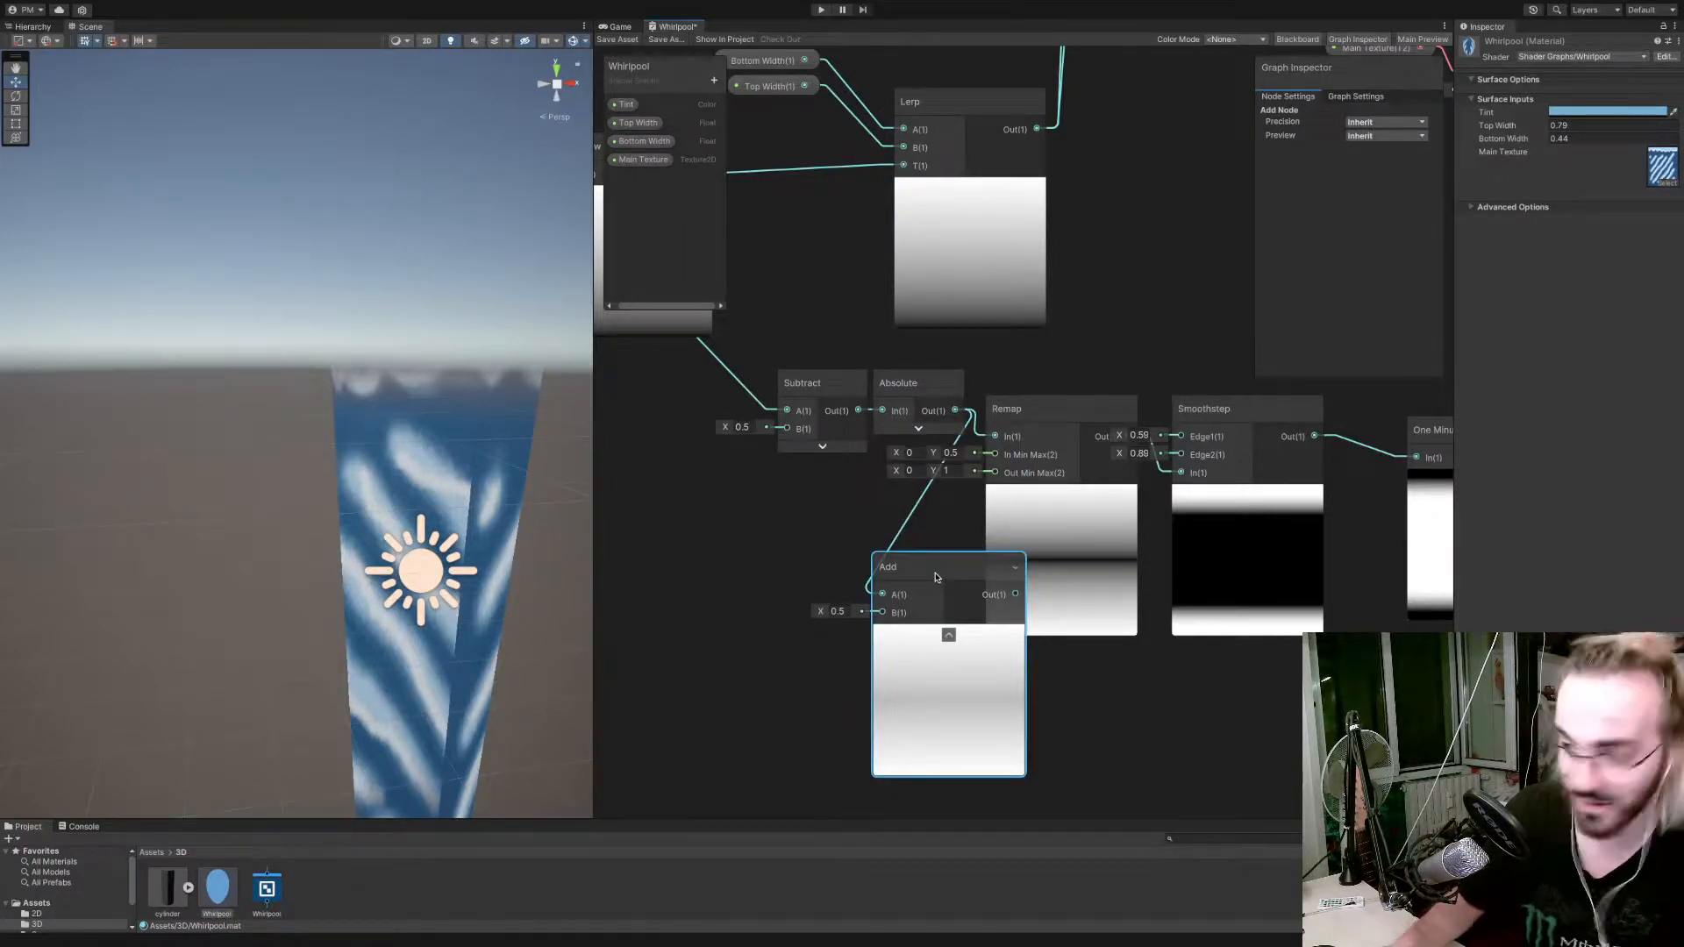
pyautogui.press('Delete')
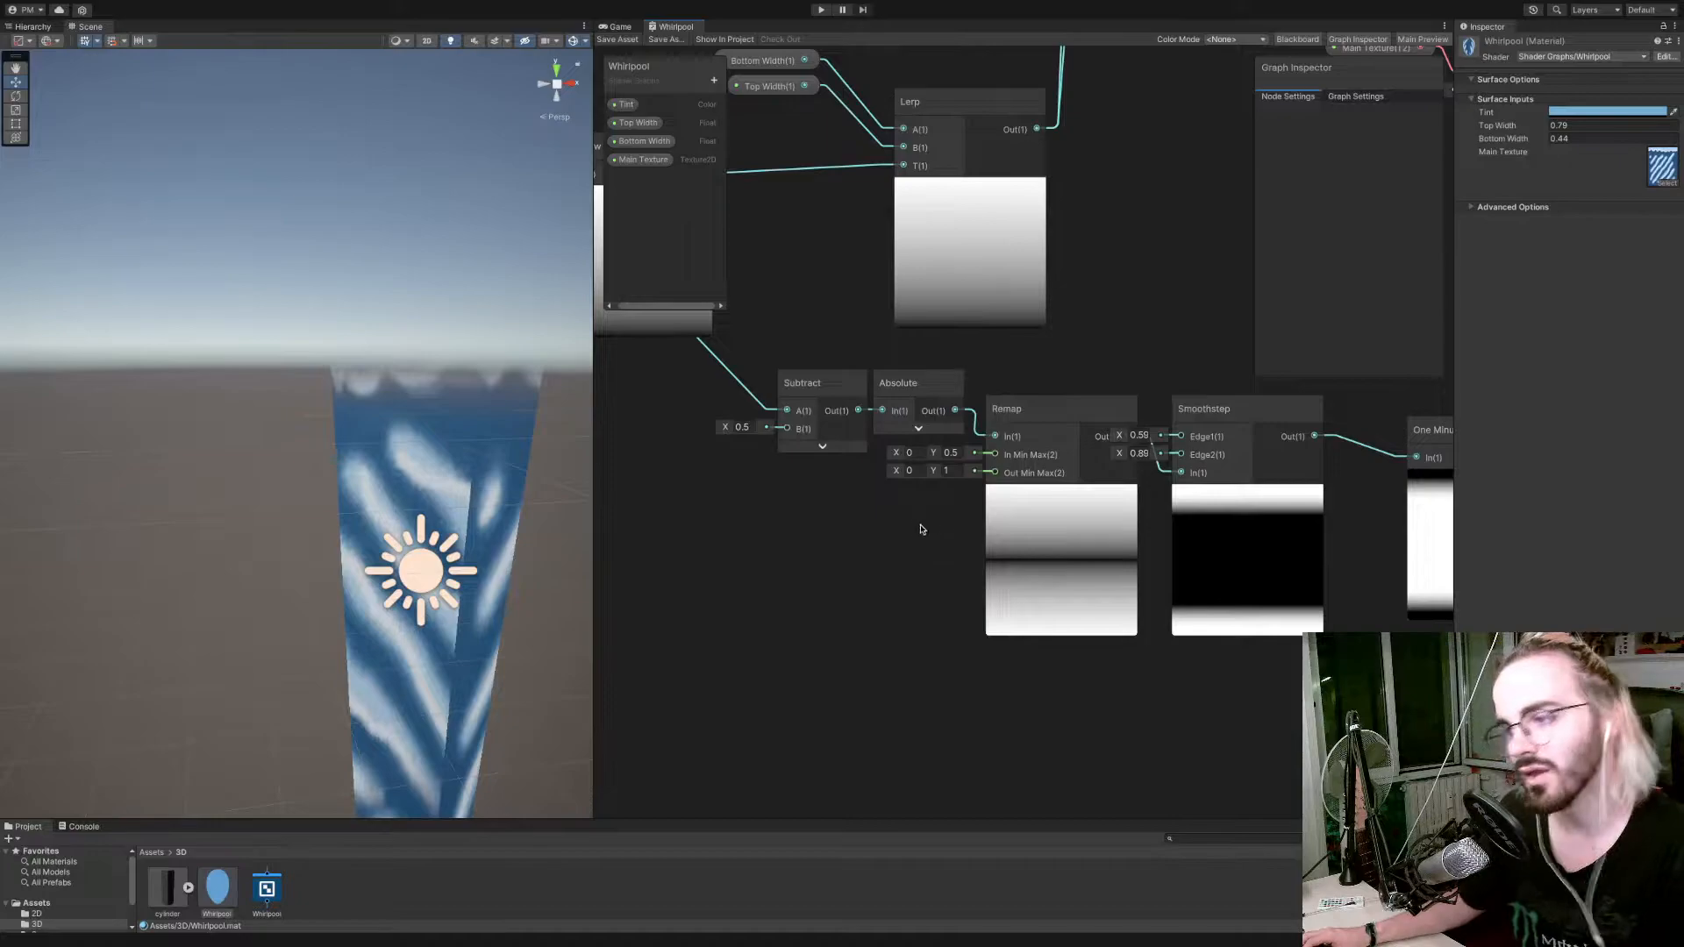
# Align the One Minus node directly beside the Smoothstep node and save the shader graph.
pyautogui.moveTo(917, 530); pyautogui.dragTo(645, 564, button='middle')
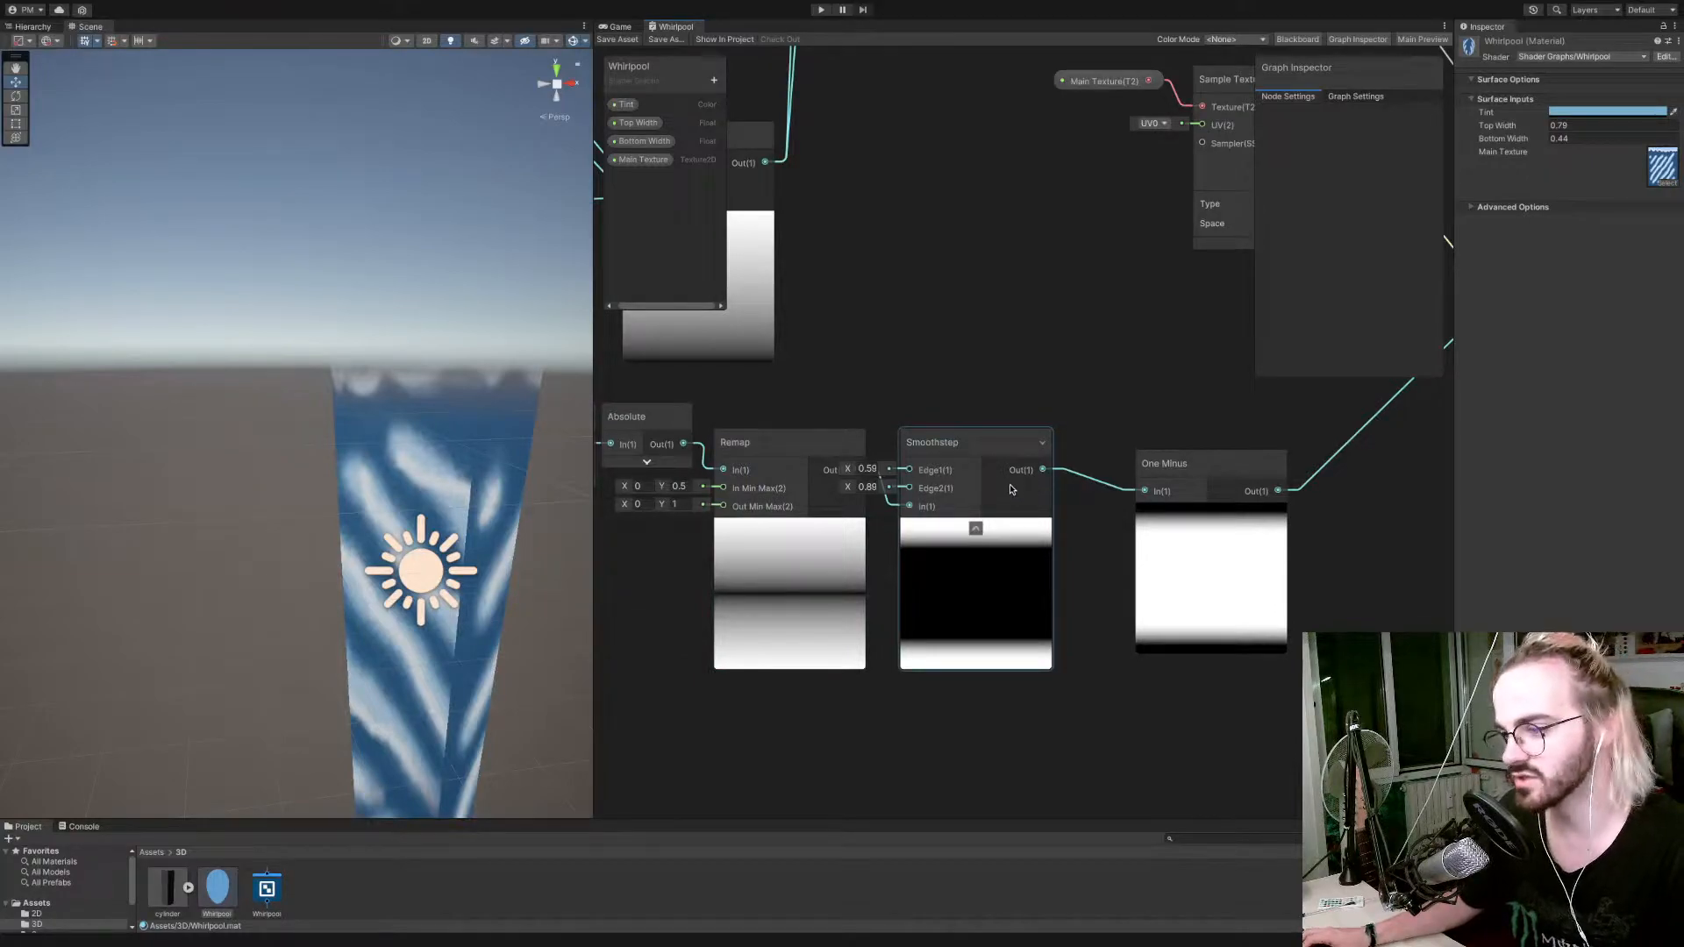
pyautogui.moveTo(1181, 485); pyautogui.dragTo(1117, 461)
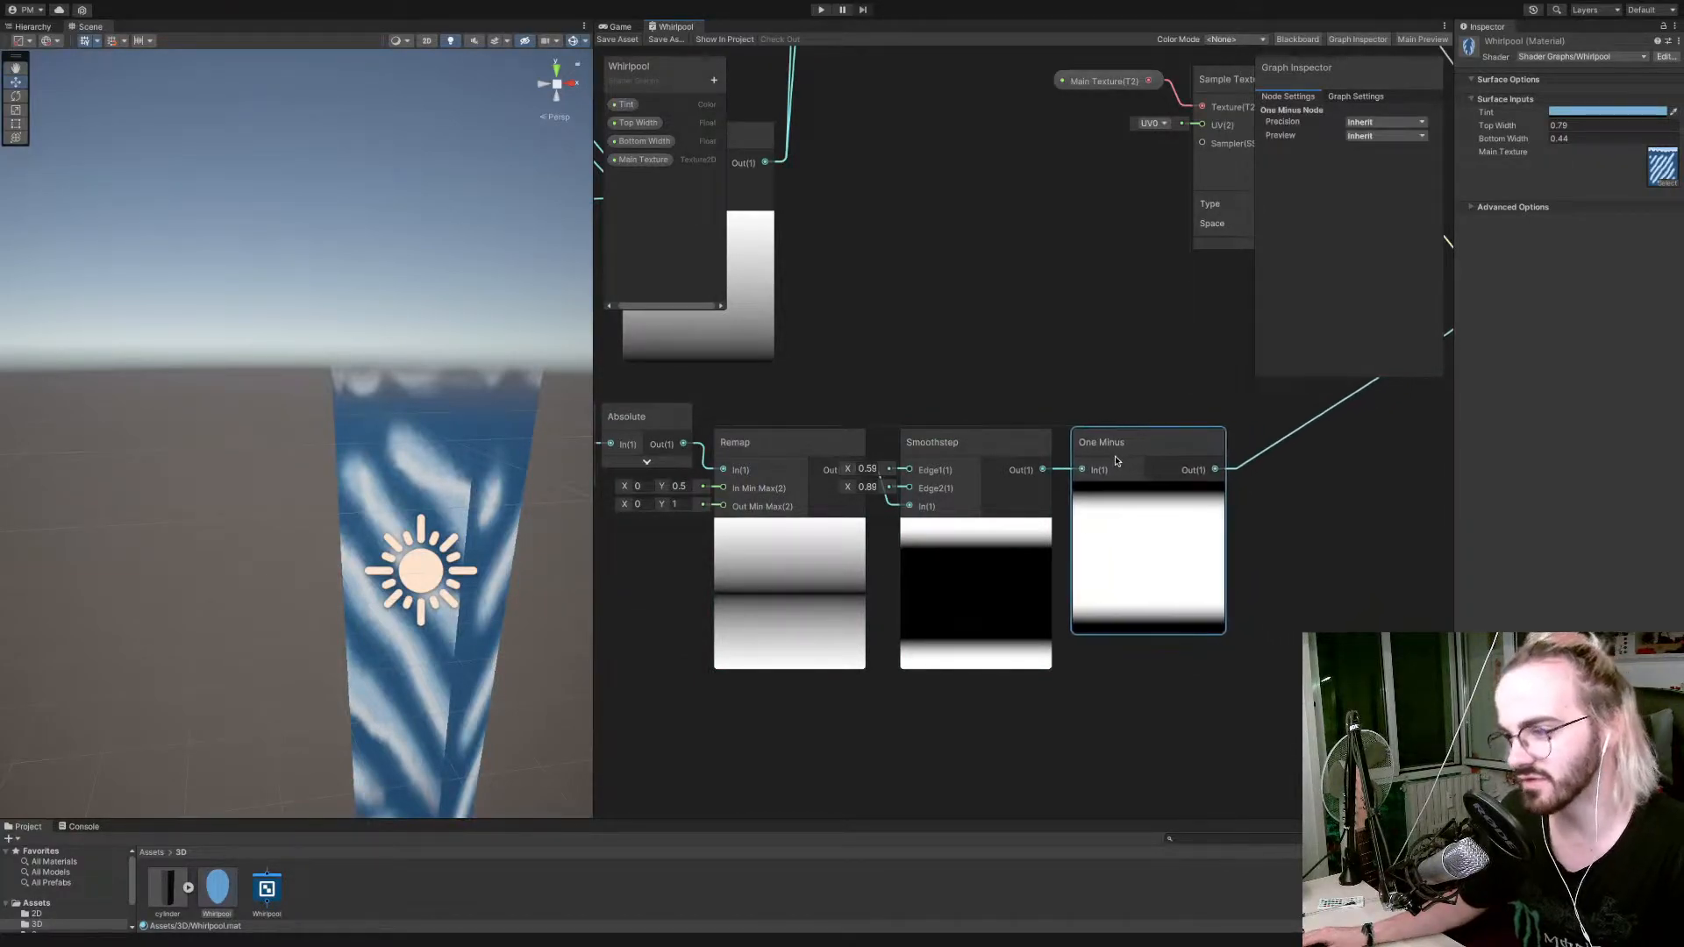
pyautogui.scroll(-6, 1109, 541)
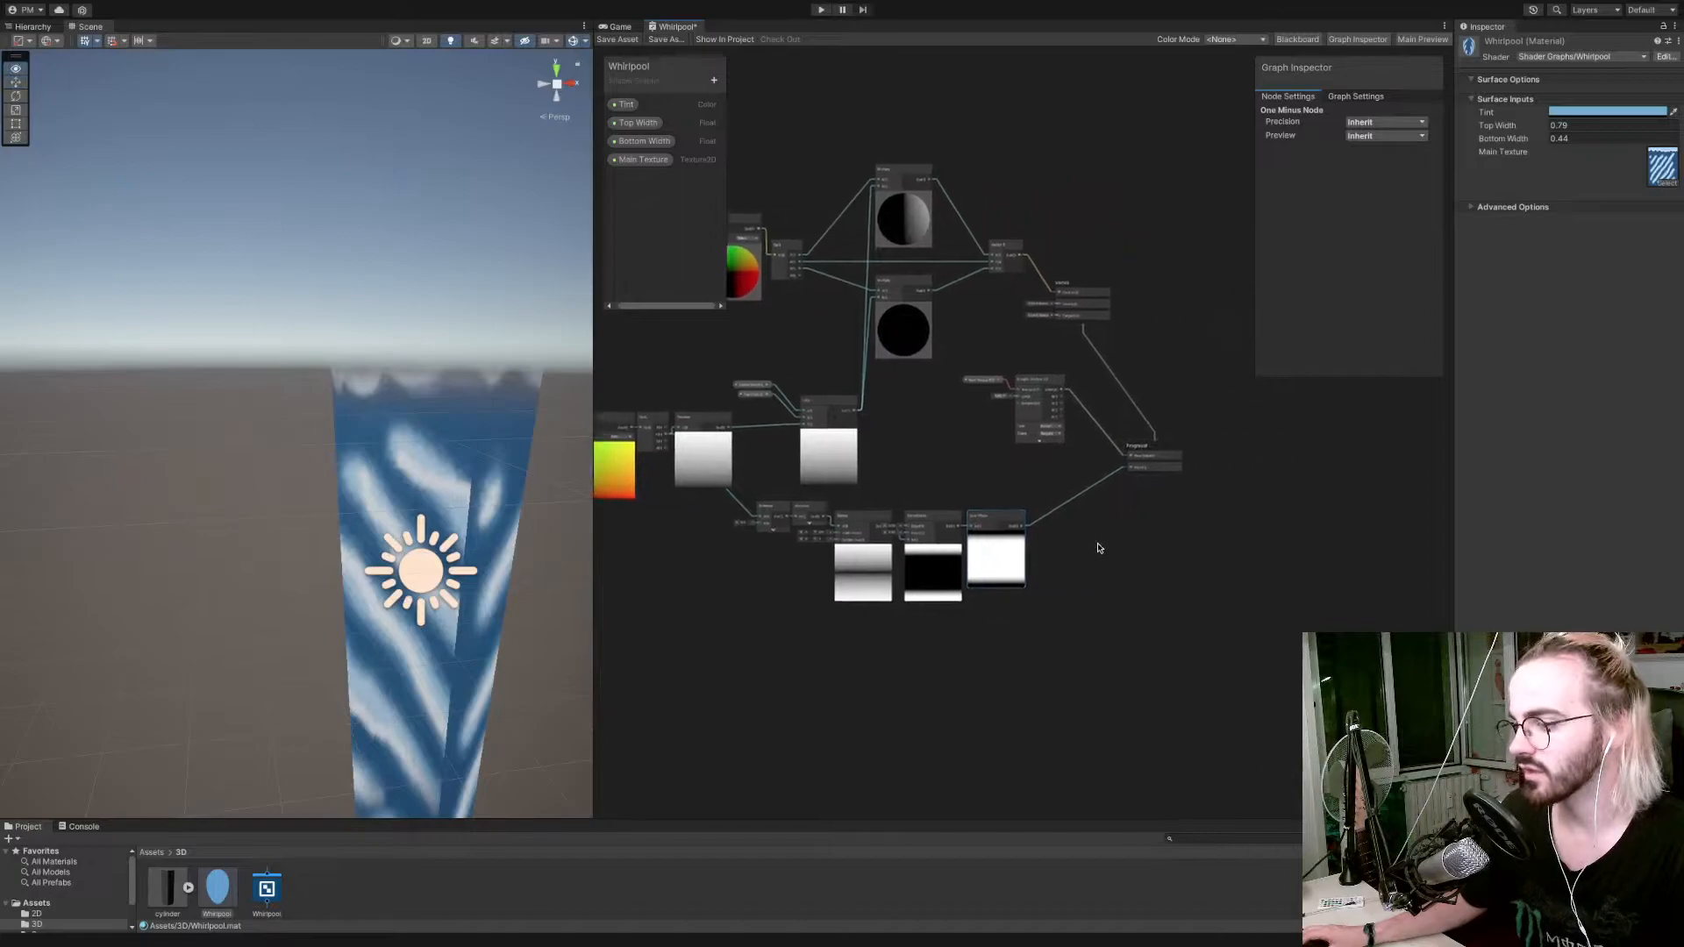
pyautogui.scroll(-5, 344, 405)
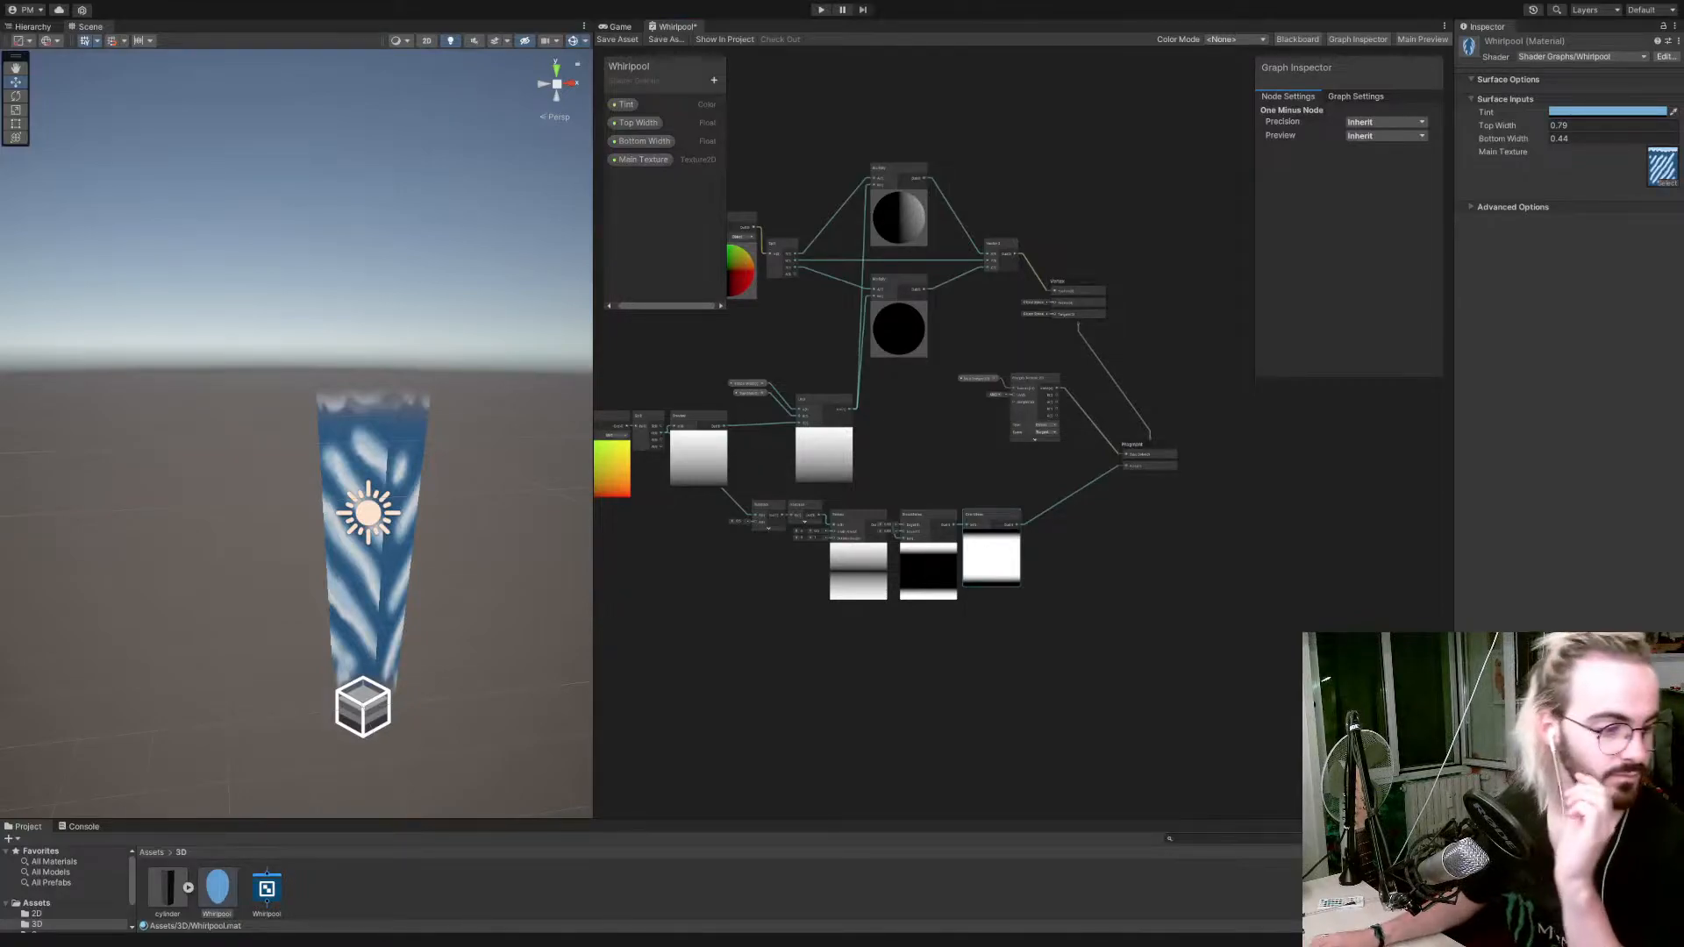
pyautogui.scroll(2, 1356, 710)
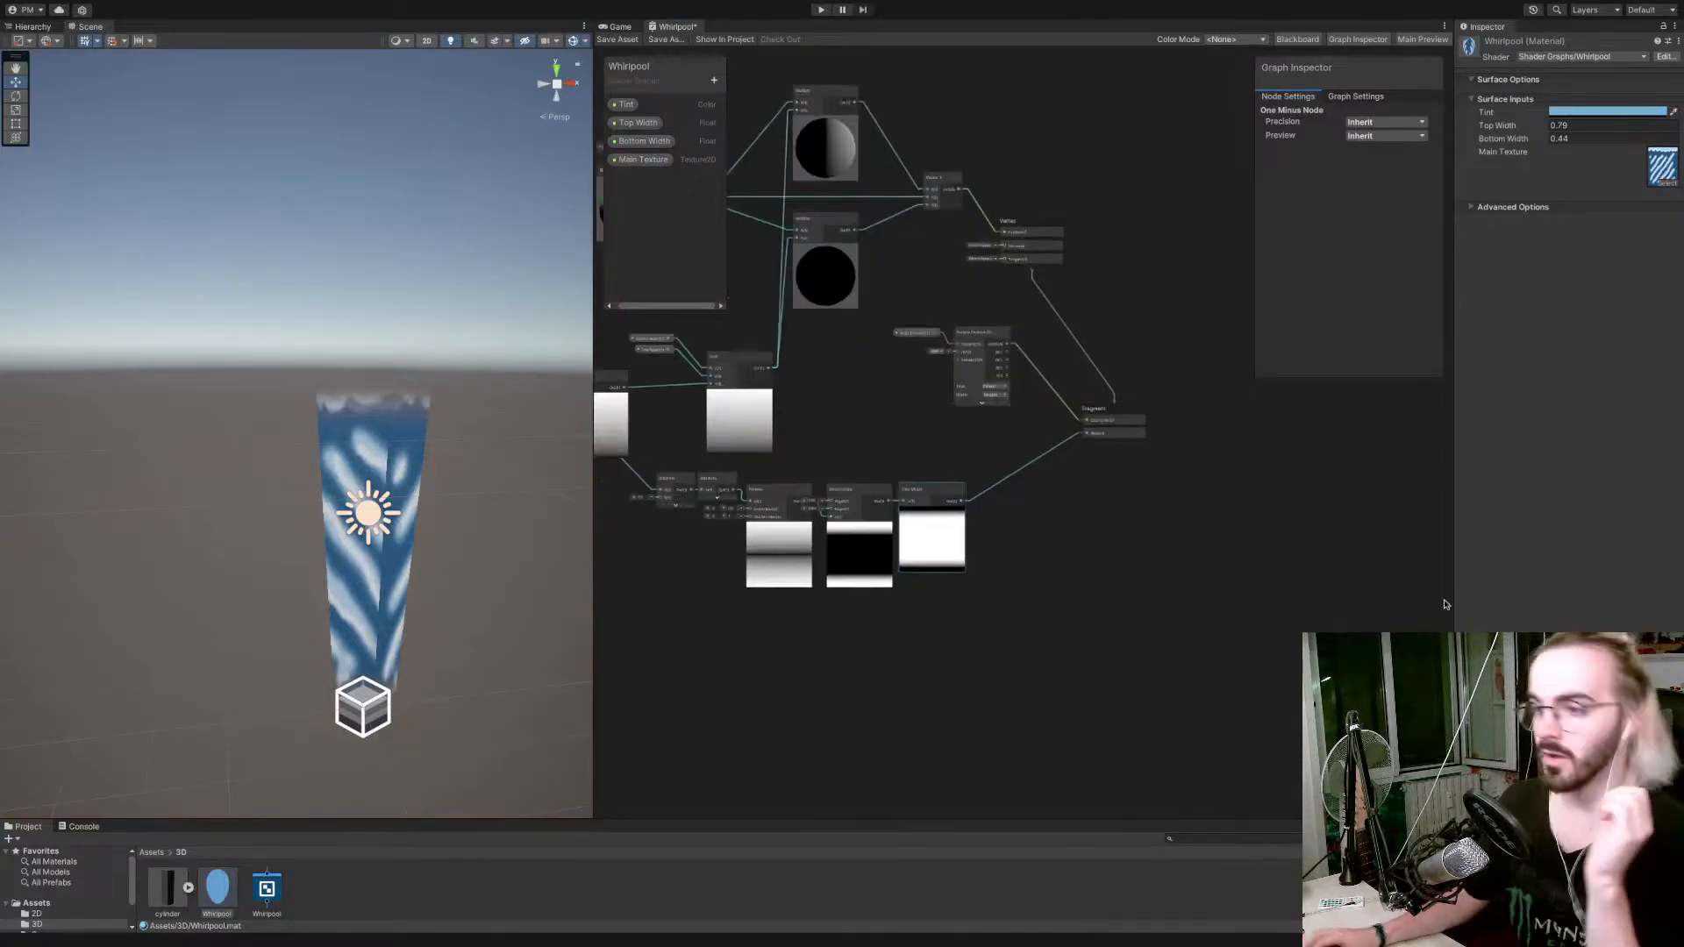
pyautogui.click(629, 40)
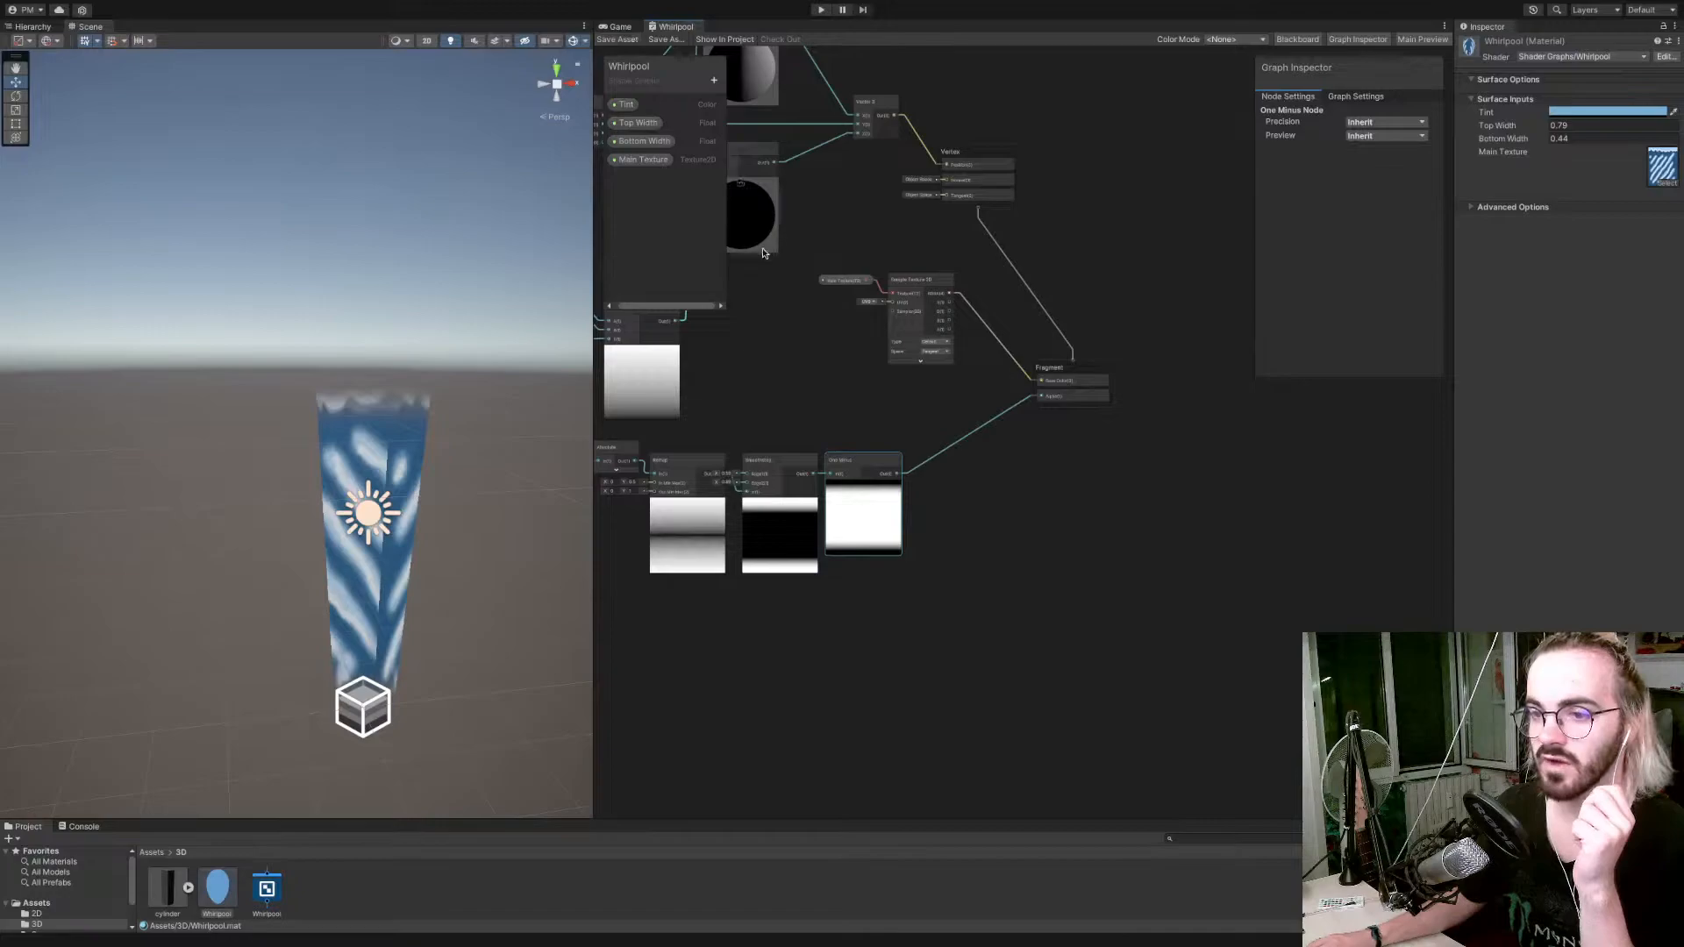
# Duplicate the UV, Split and Preview nodes, place the copies below the originals, and connect the copied Preview output to the Subtract node.
pyautogui.moveTo(798, 374); pyautogui.dragTo(1149, 366, button='middle')
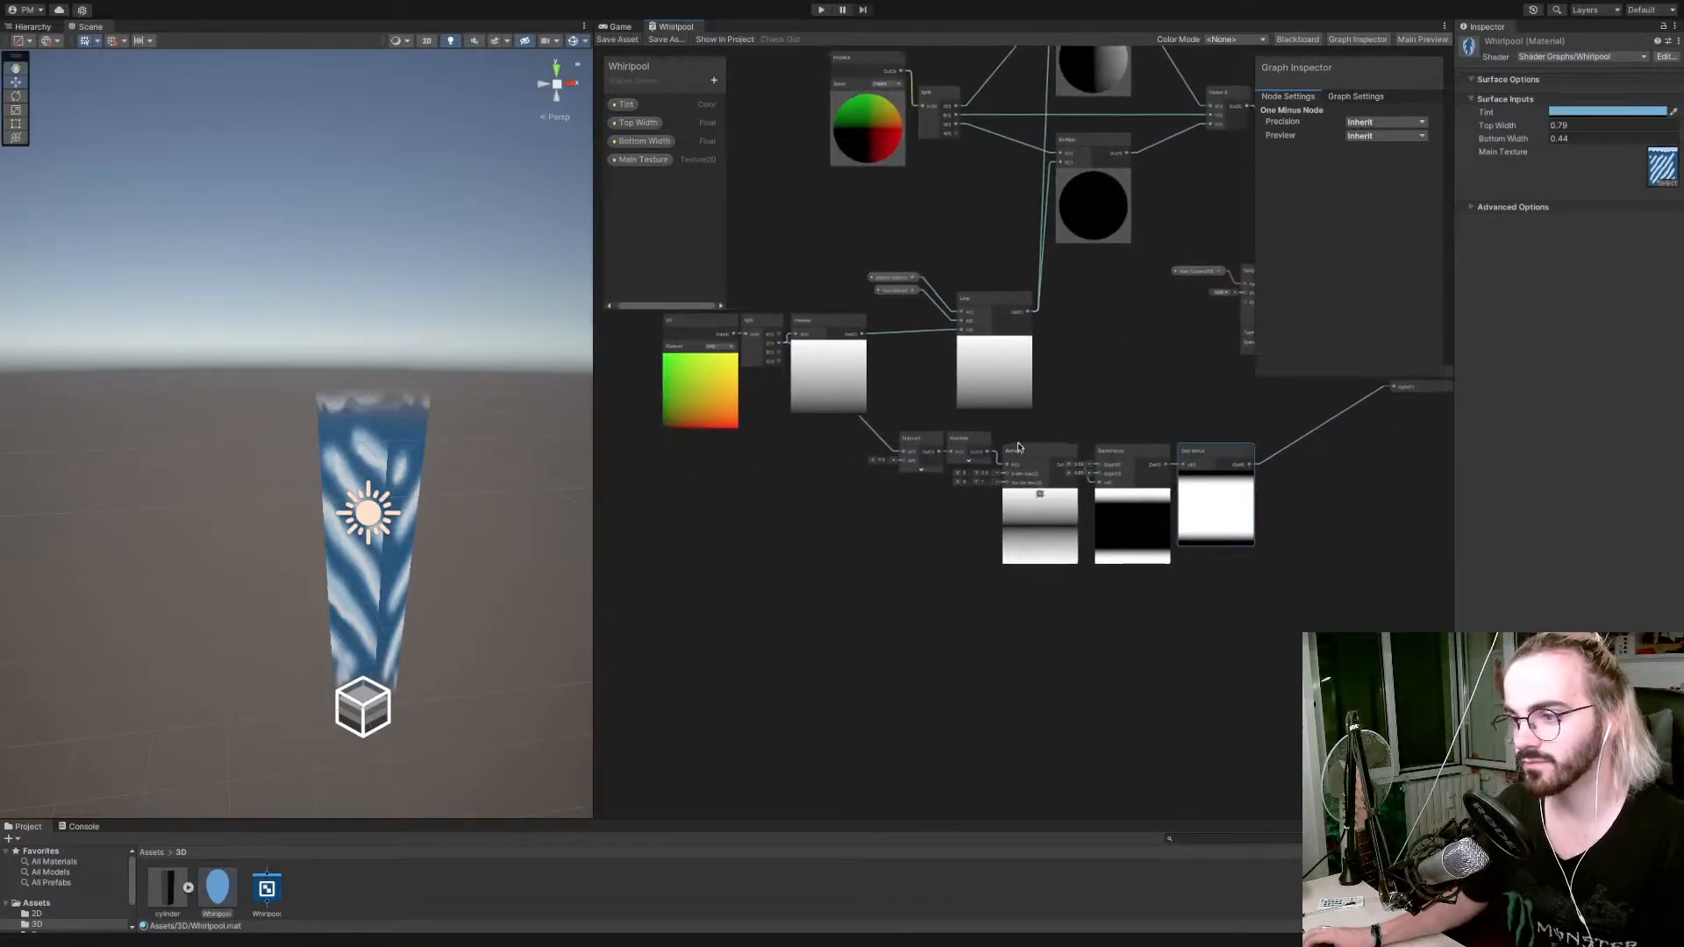
pyautogui.moveTo(807, 288); pyautogui.dragTo(698, 361)
pyautogui.hotkey('ctrl', 'd')
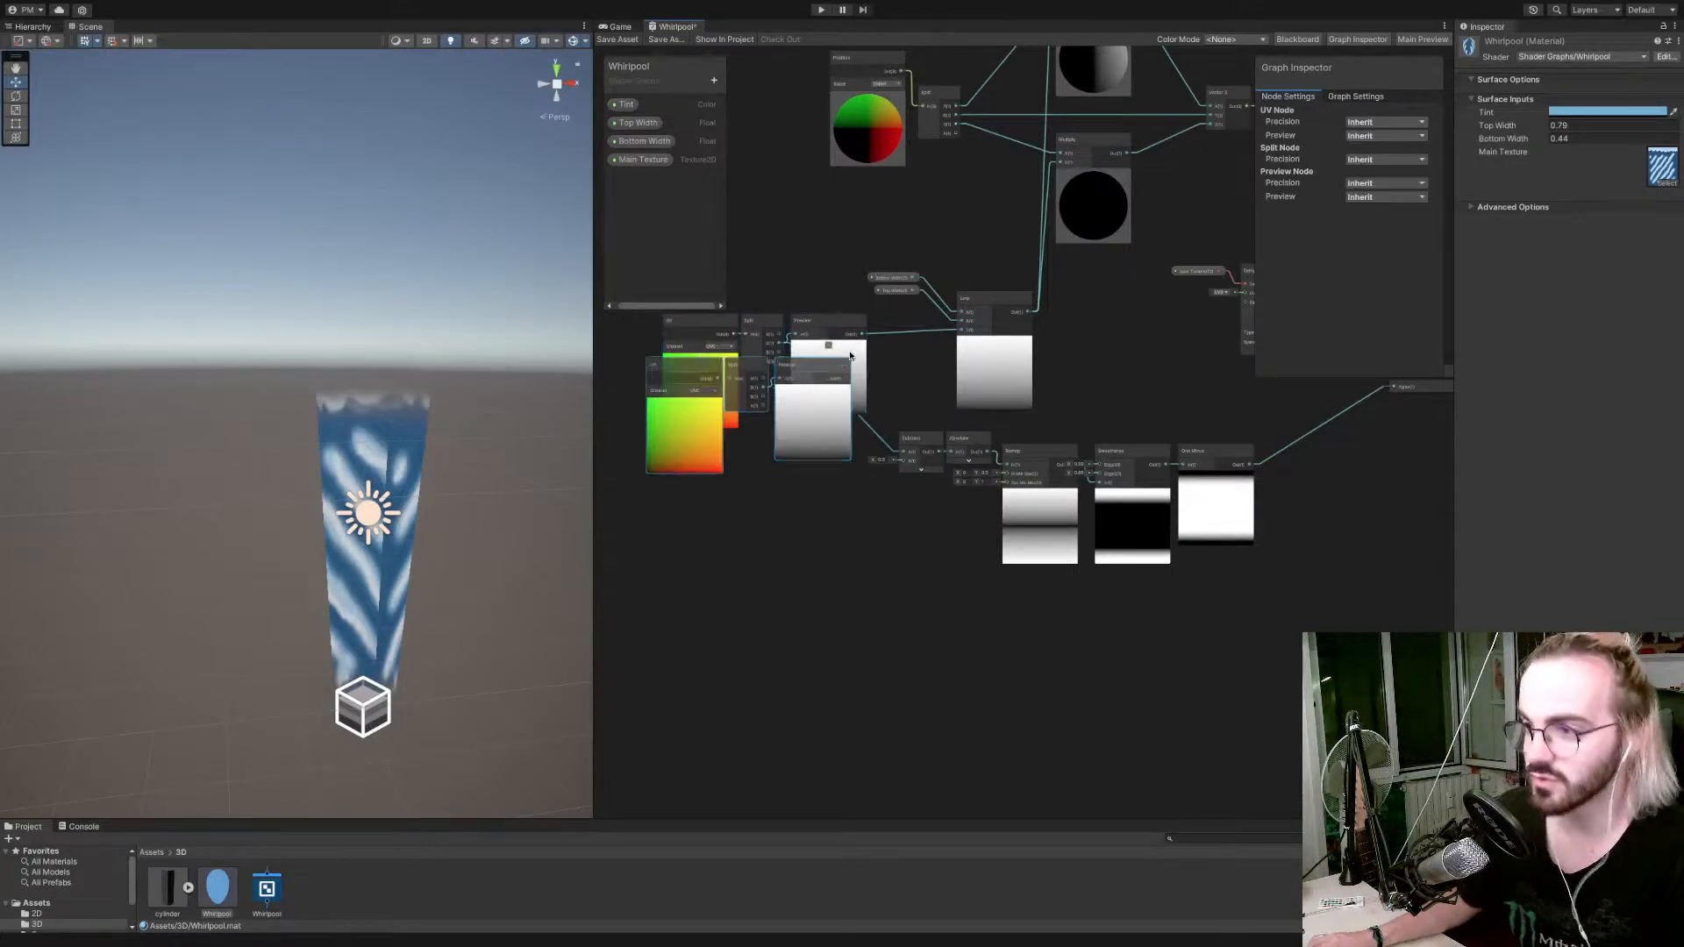
pyautogui.moveTo(851, 375); pyautogui.dragTo(957, 457)
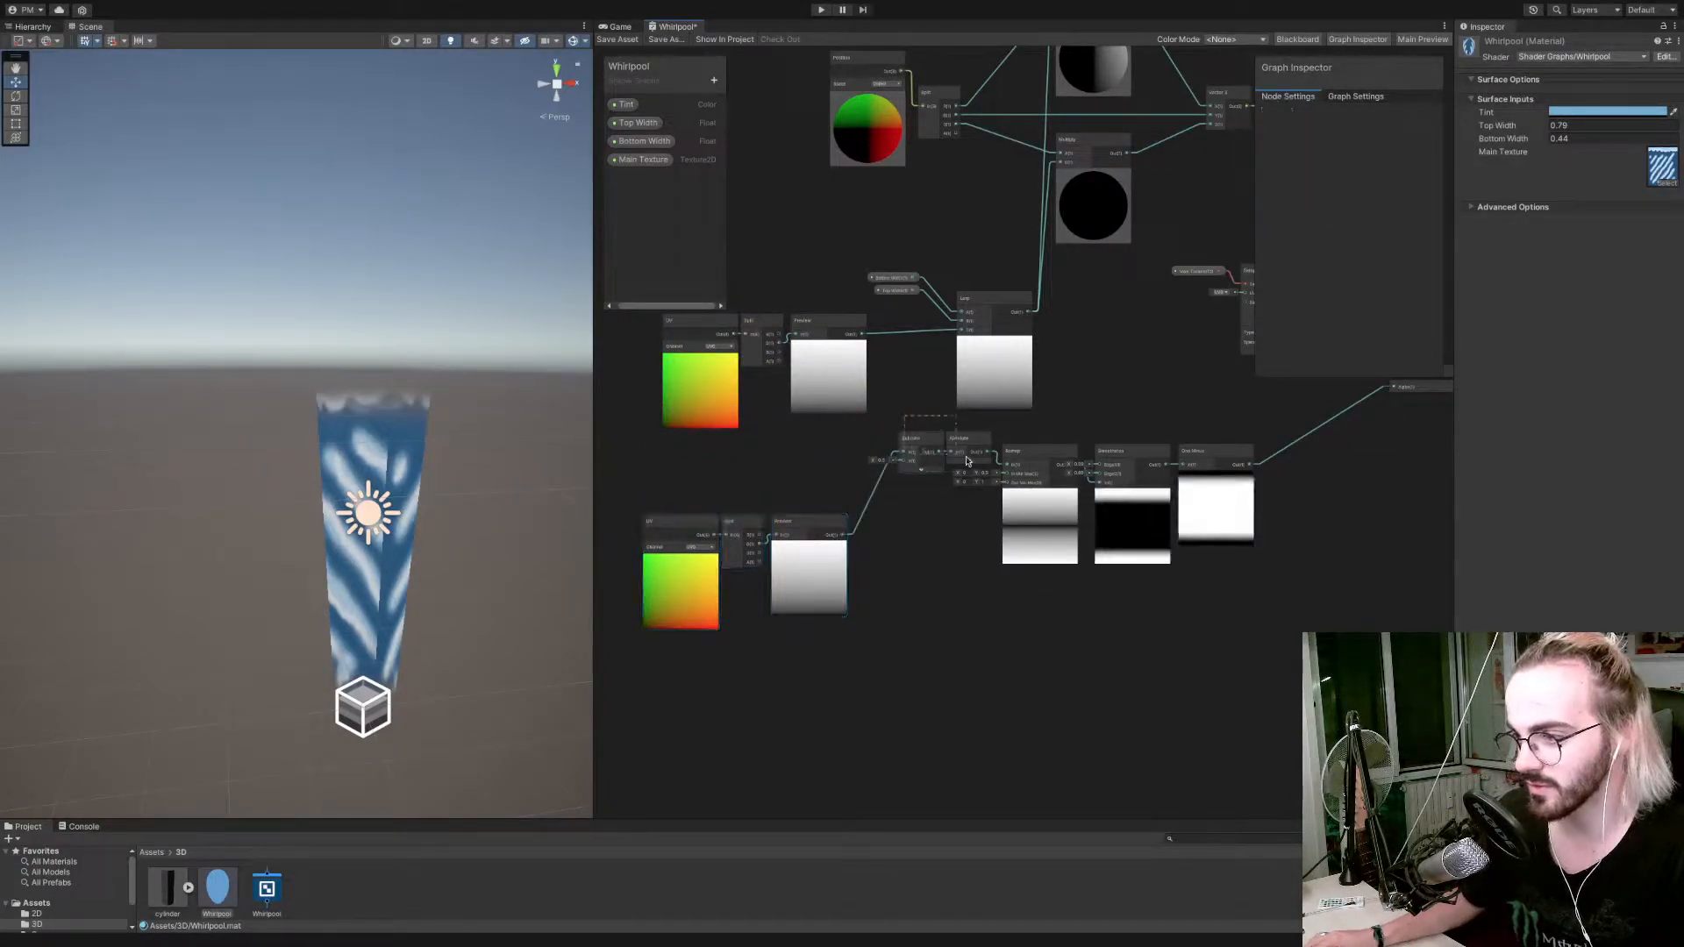
# Line up the Subtract, Absolute, Remap, Smoothstep and One Minus nodes beside the duplicated Preview node.
pyautogui.moveTo(1252, 523); pyautogui.dragTo(1252, 524)
pyautogui.moveTo(1042, 458); pyautogui.dragTo(997, 541)
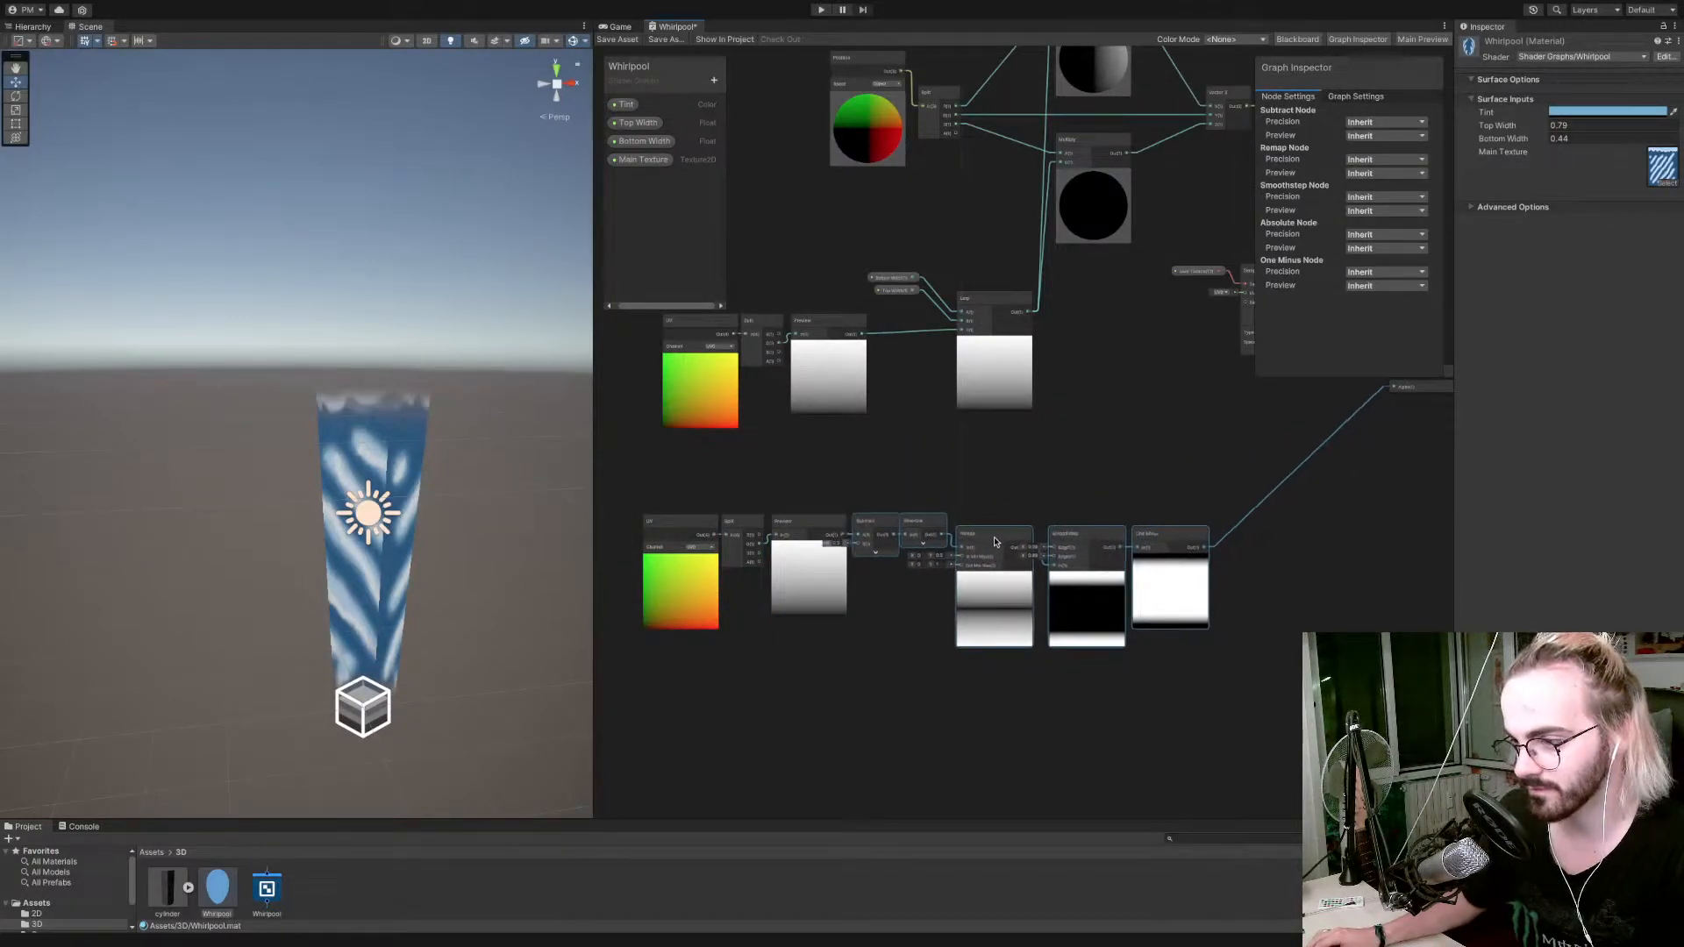
pyautogui.click(993, 474)
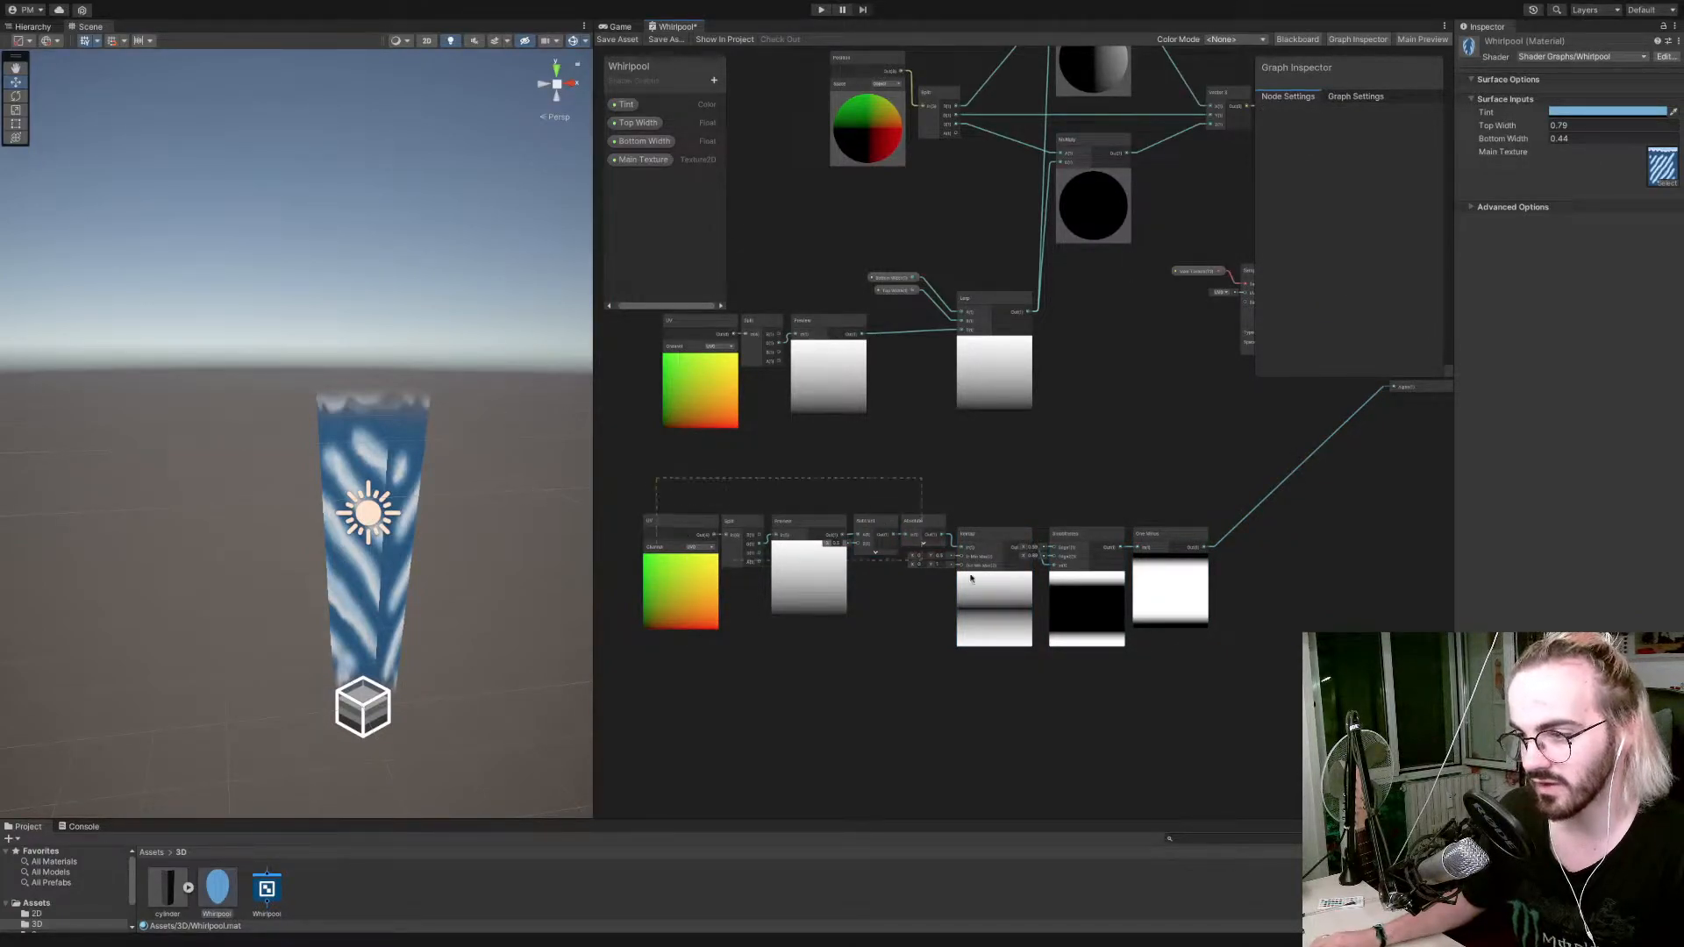
# Move the whole alpha mask chain, including its UV, Split and Preview nodes, further down beneath the Fragment block.
pyautogui.moveTo(921, 564); pyautogui.dragTo(1214, 681)
pyautogui.moveTo(1174, 544); pyautogui.dragTo(1348, 676)
pyautogui.click(1267, 556)
pyautogui.moveTo(1203, 448); pyautogui.dragTo(1012, 538, button='middle')
pyautogui.moveTo(1088, 478); pyautogui.dragTo(1092, 481)
pyautogui.click(1008, 469)
# Create a UV node in the free space beside the Sample Texture 2D node.
pyautogui.rightClick(931, 559)
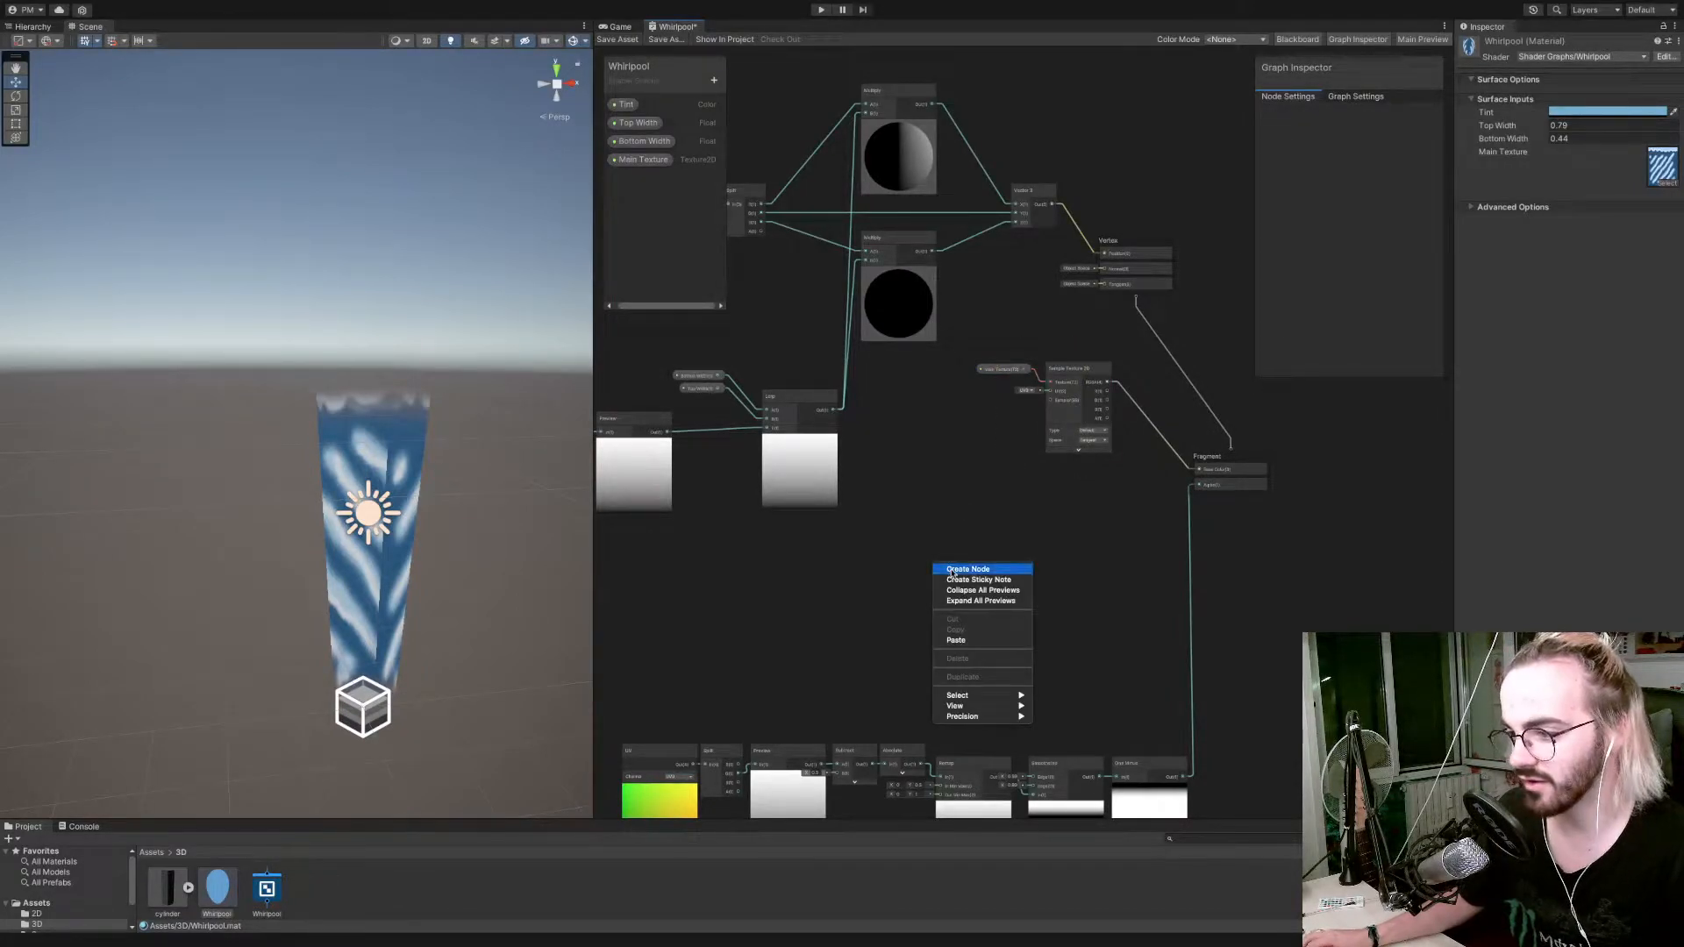
pyautogui.click(947, 566)
pyautogui.write('UV')
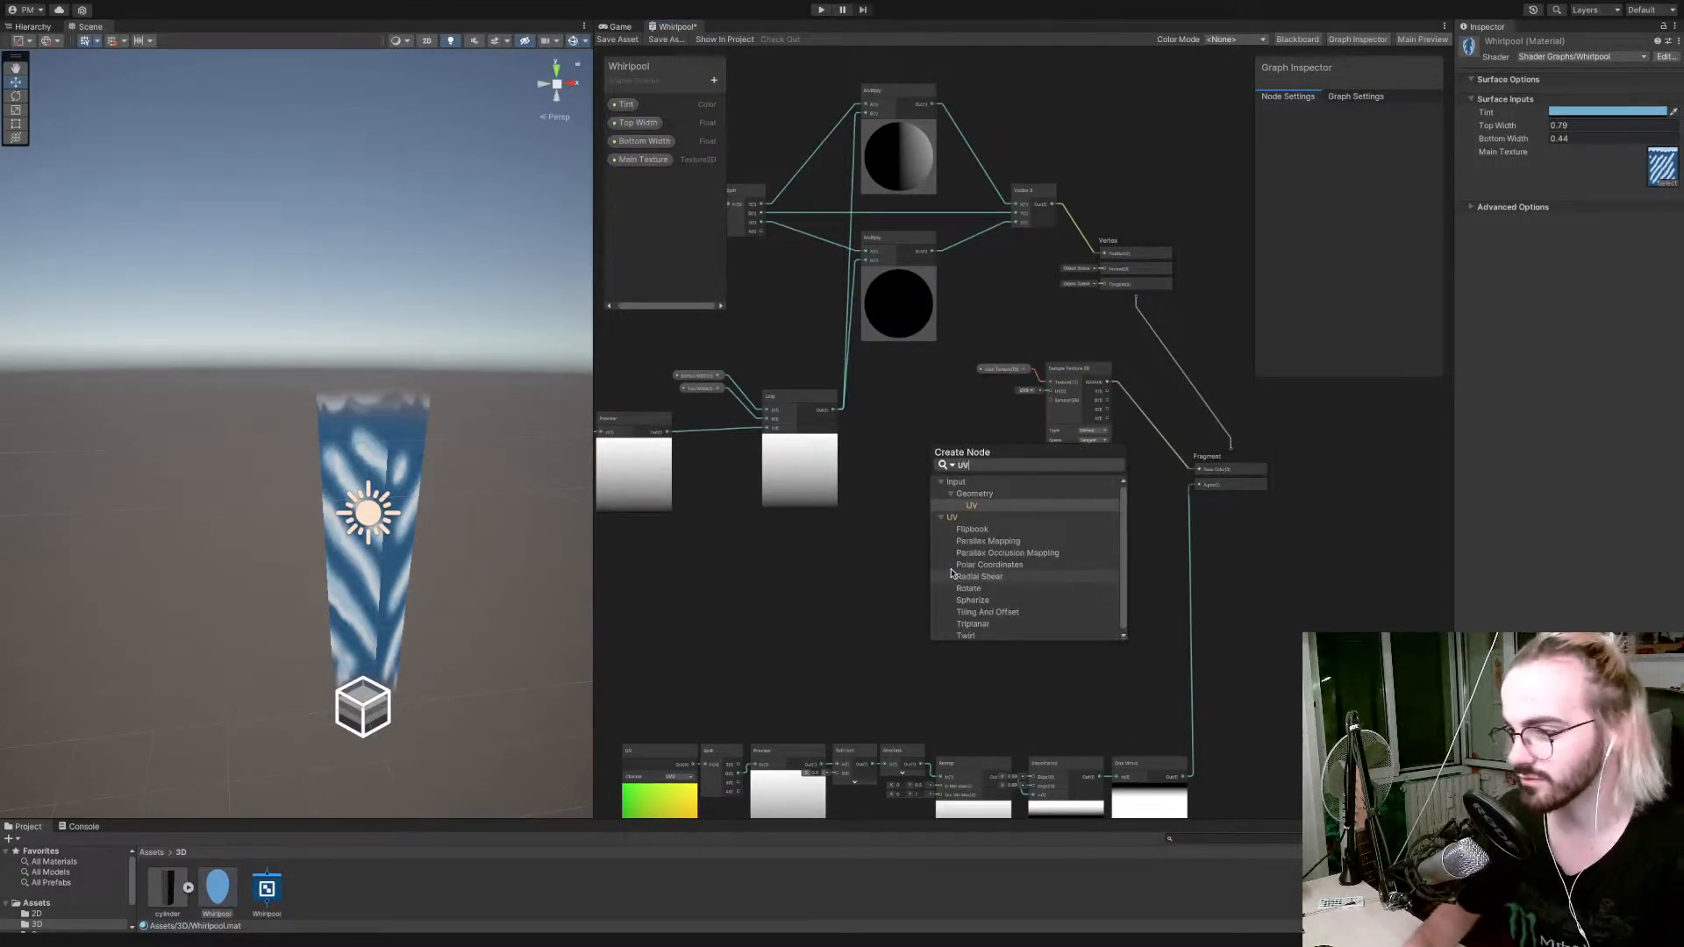
pyautogui.press('Return')
pyautogui.moveTo(950, 576); pyautogui.dragTo(904, 487)
# Move the width-tapering node group away from the Vertex block to clear space for the texture nodes.
pyautogui.scroll(-5, 905, 487)
pyautogui.moveTo(791, 507); pyautogui.dragTo(822, 406)
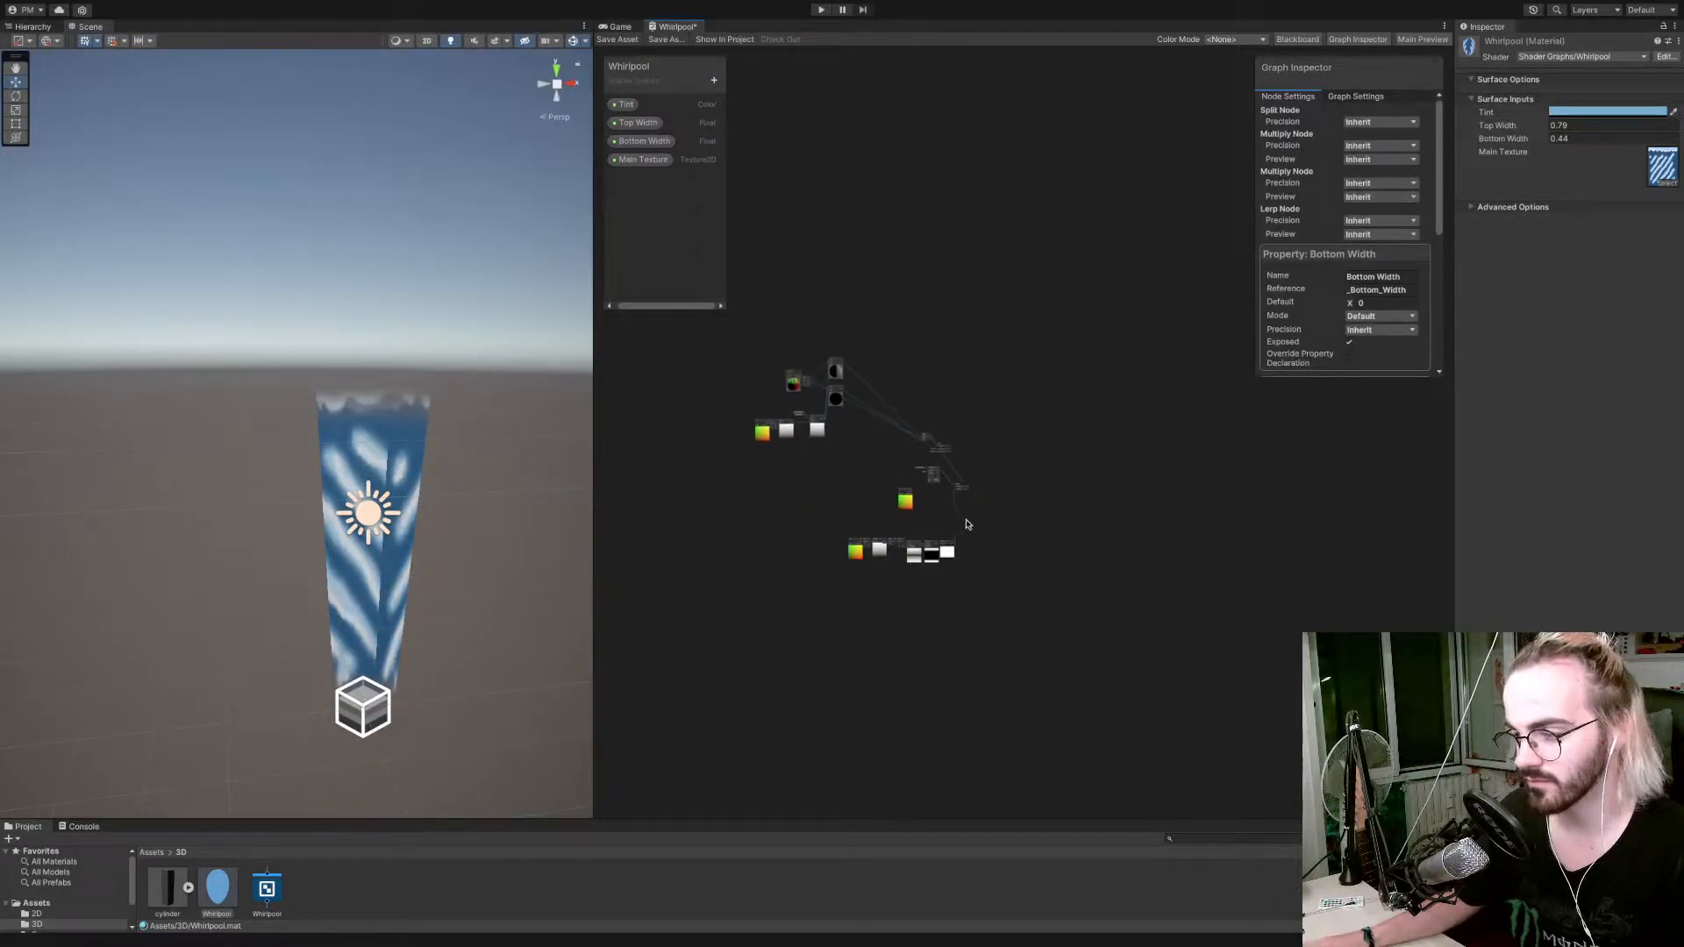
pyautogui.scroll(5, 908, 526)
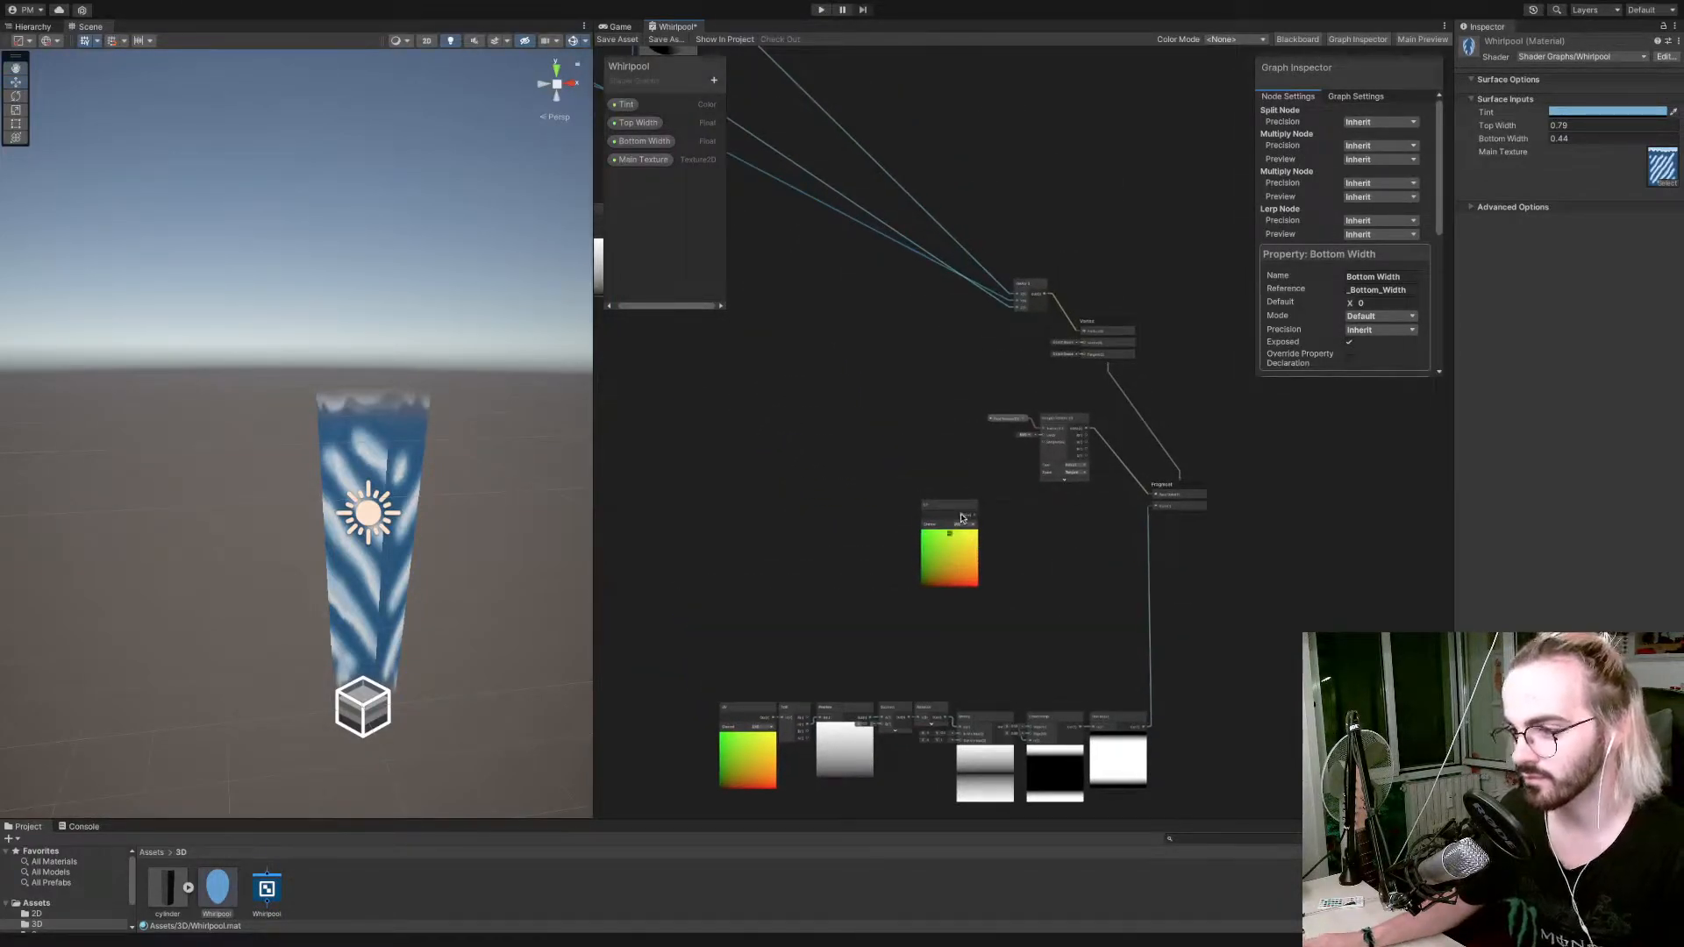
# Reposition the new UV node ahead of Sample Texture 2D and connect its output to a new Tiling And Offset node's UV input.
pyautogui.moveTo(961, 518); pyautogui.dragTo(853, 435)
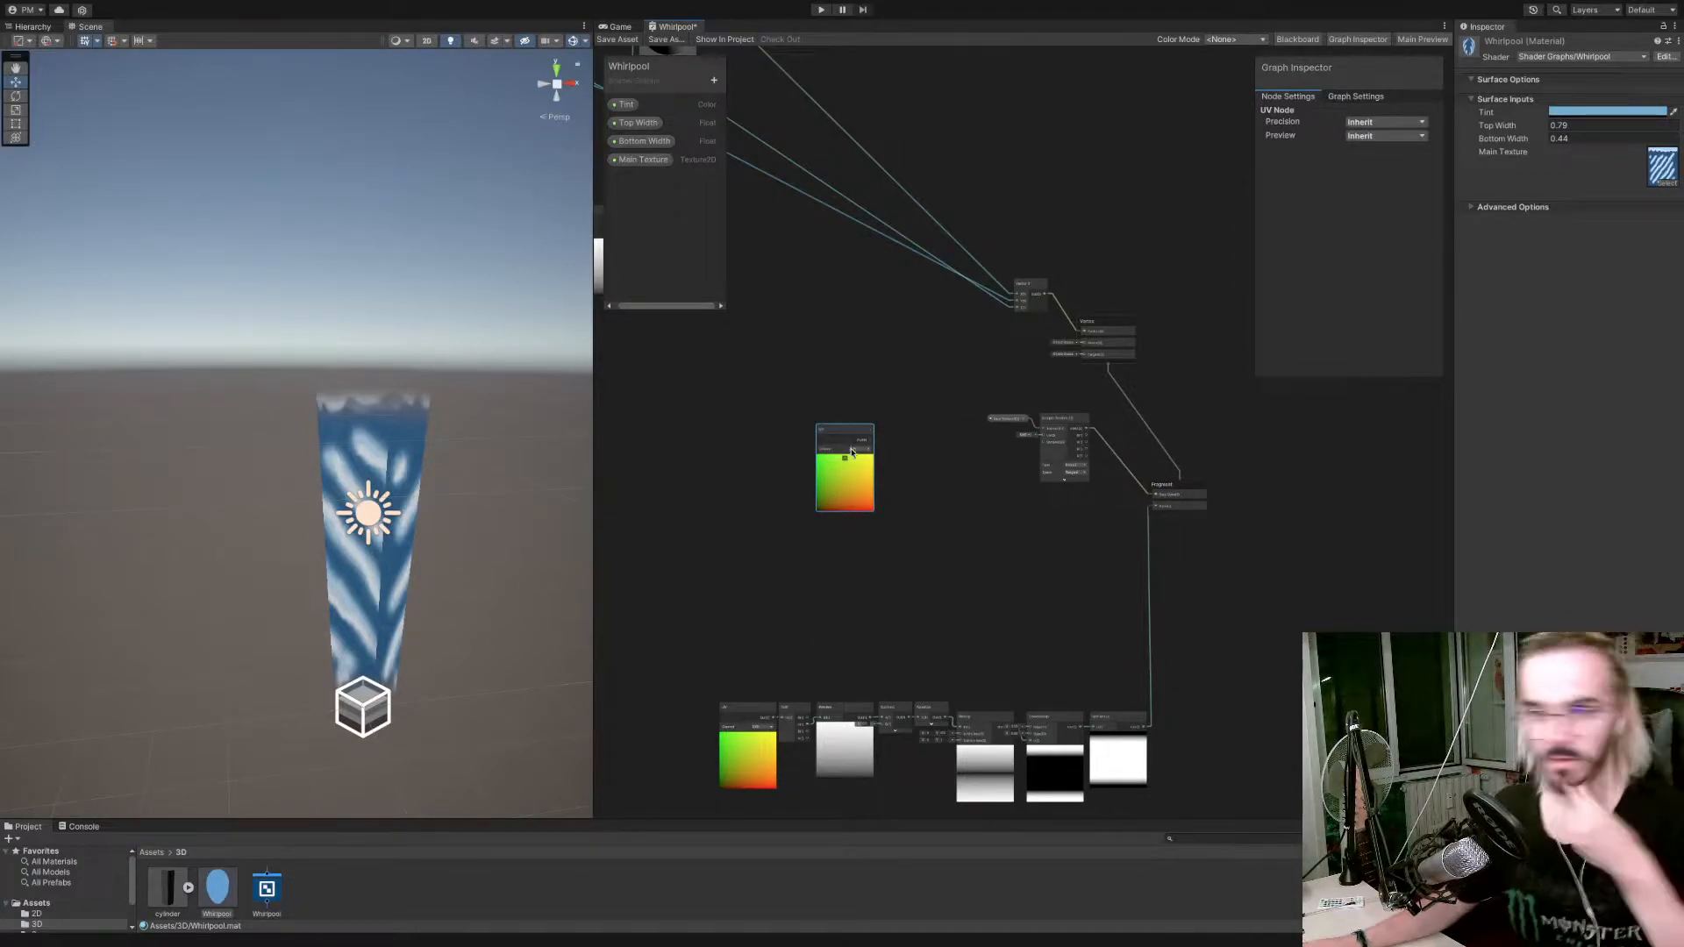
pyautogui.scroll(5, 849, 455)
pyautogui.scroll(-4, 850, 455)
pyautogui.scroll(1, 849, 455)
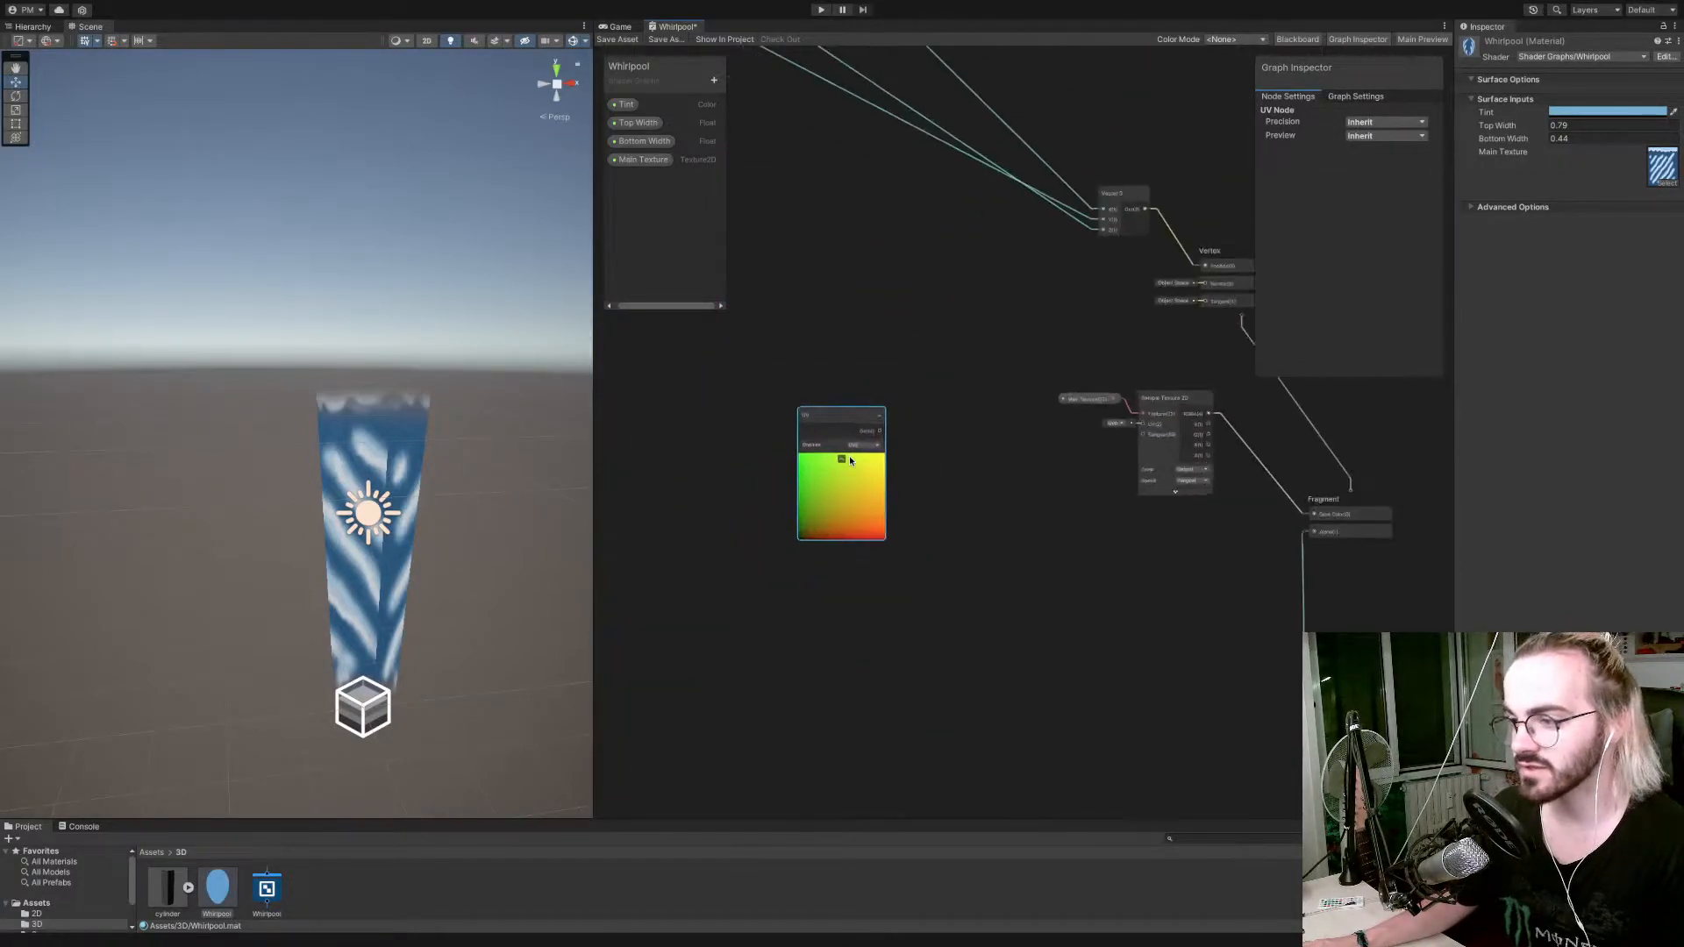
pyautogui.moveTo(873, 436); pyautogui.dragTo(916, 441)
pyautogui.write('tilin')
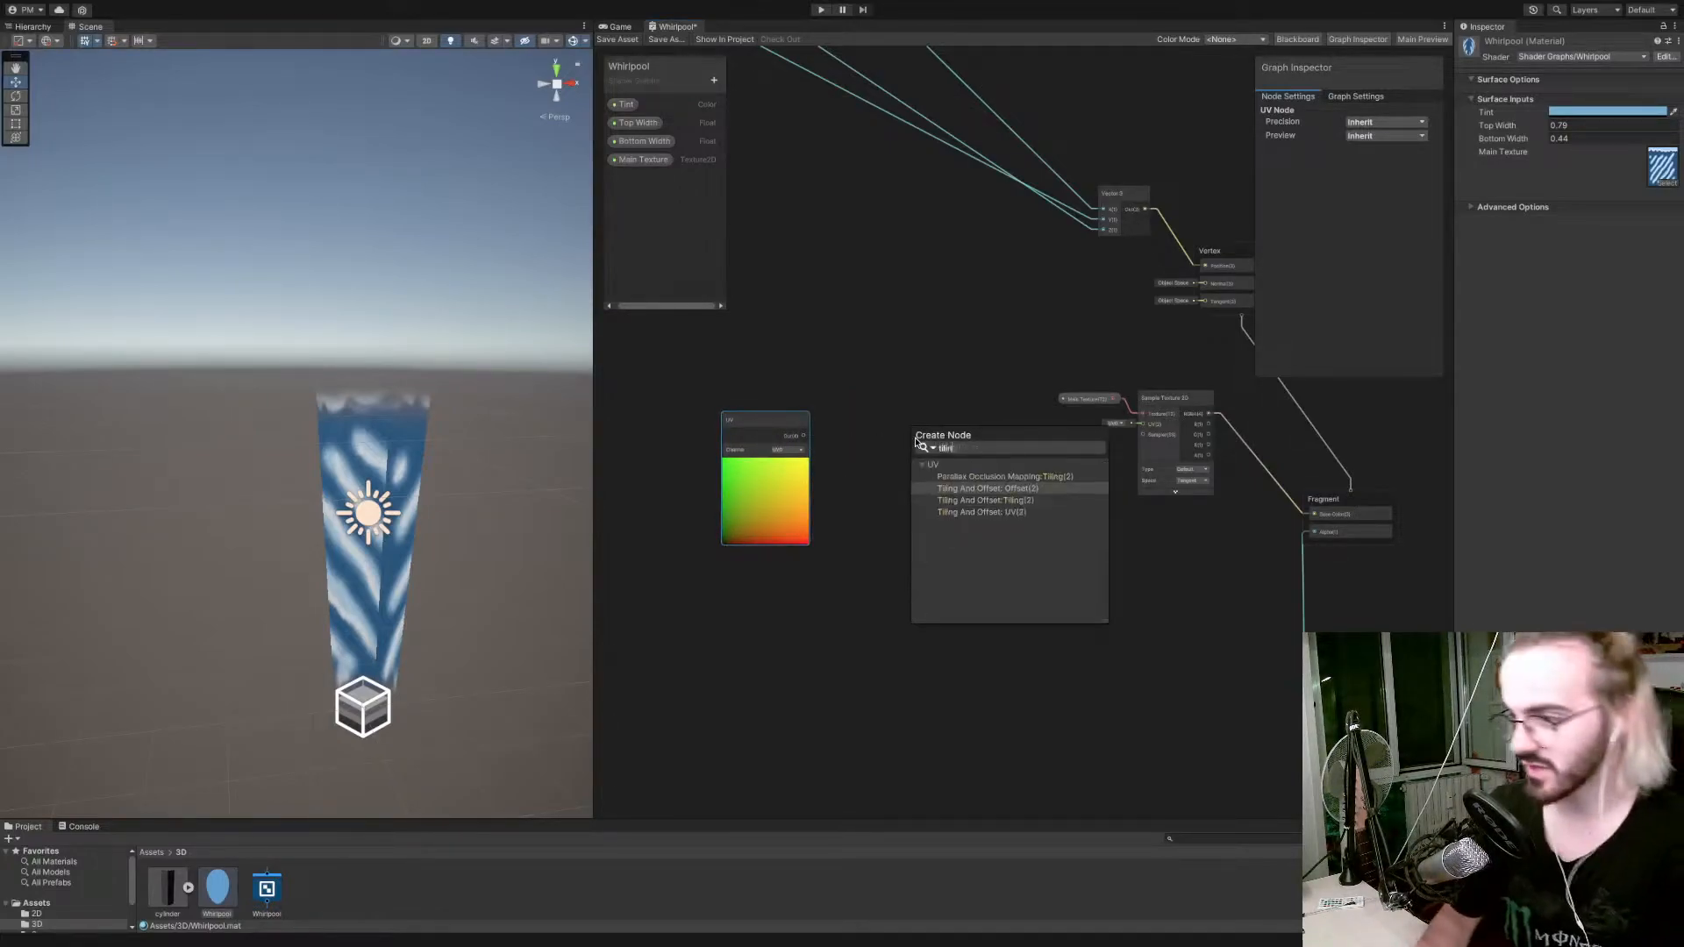
pyautogui.press('Down')
pyautogui.press('Down')
pyautogui.press('Return')
pyautogui.moveTo(921, 440); pyautogui.dragTo(915, 354)
# Create a Time node and place it above and ahead of the new UV node.
pyautogui.moveTo(880, 368); pyautogui.dragTo(1075, 412, button='middle')
pyautogui.rightClick(887, 394)
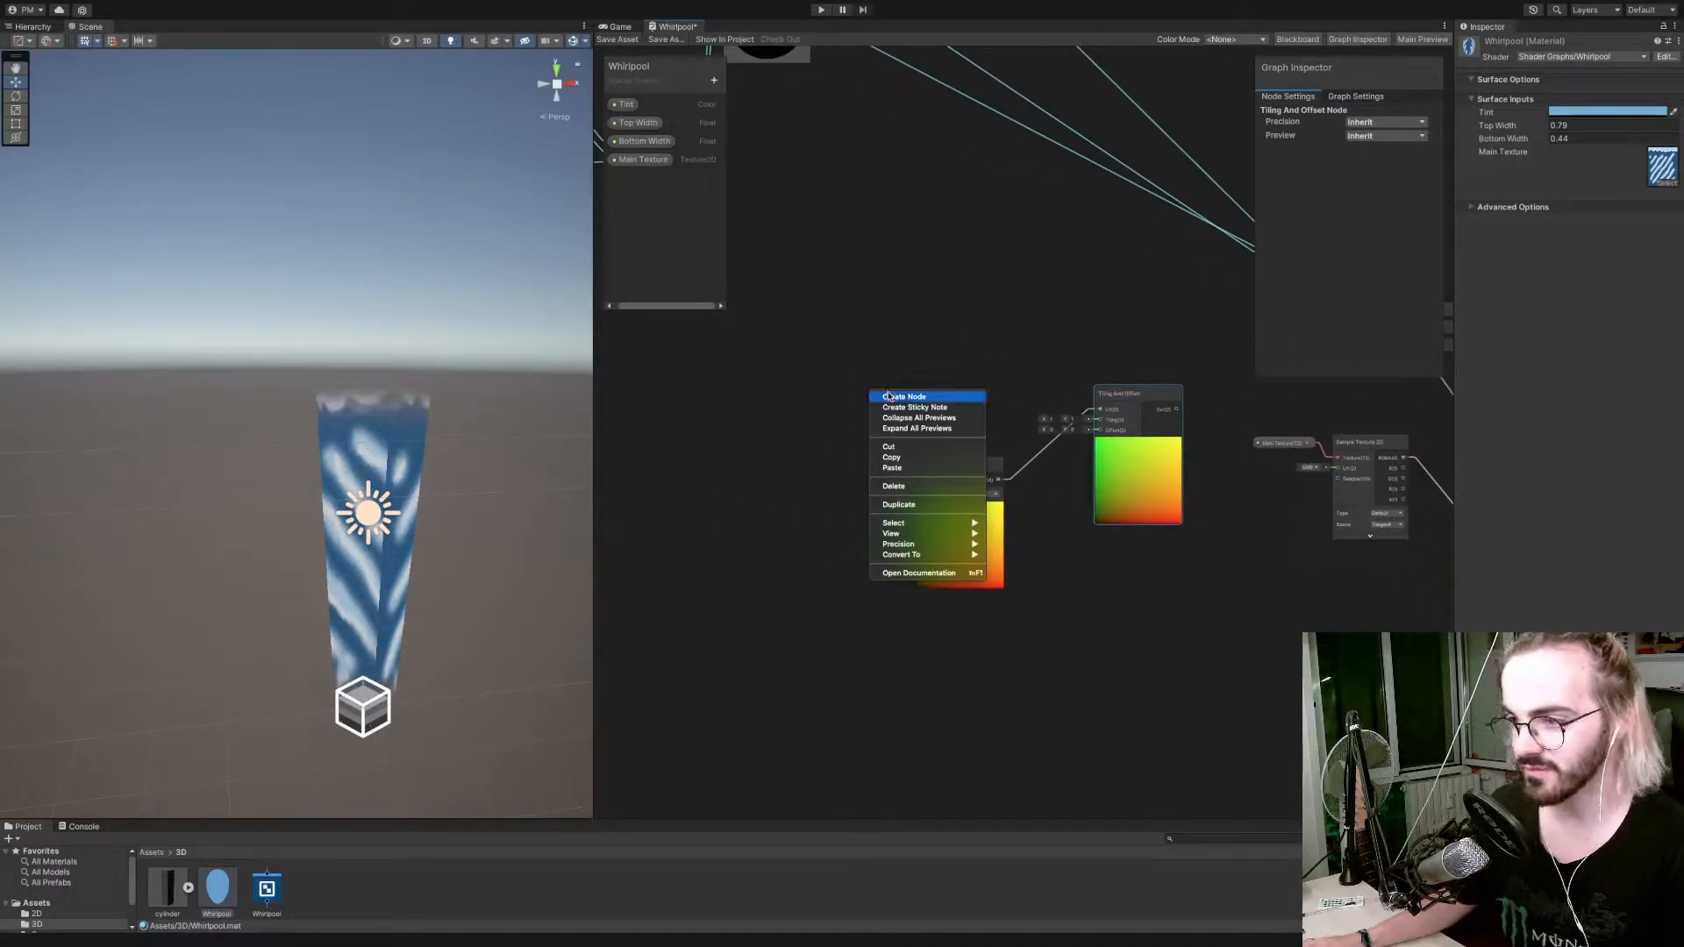
pyautogui.click(888, 397)
pyautogui.write('time')
pyautogui.press('Return')
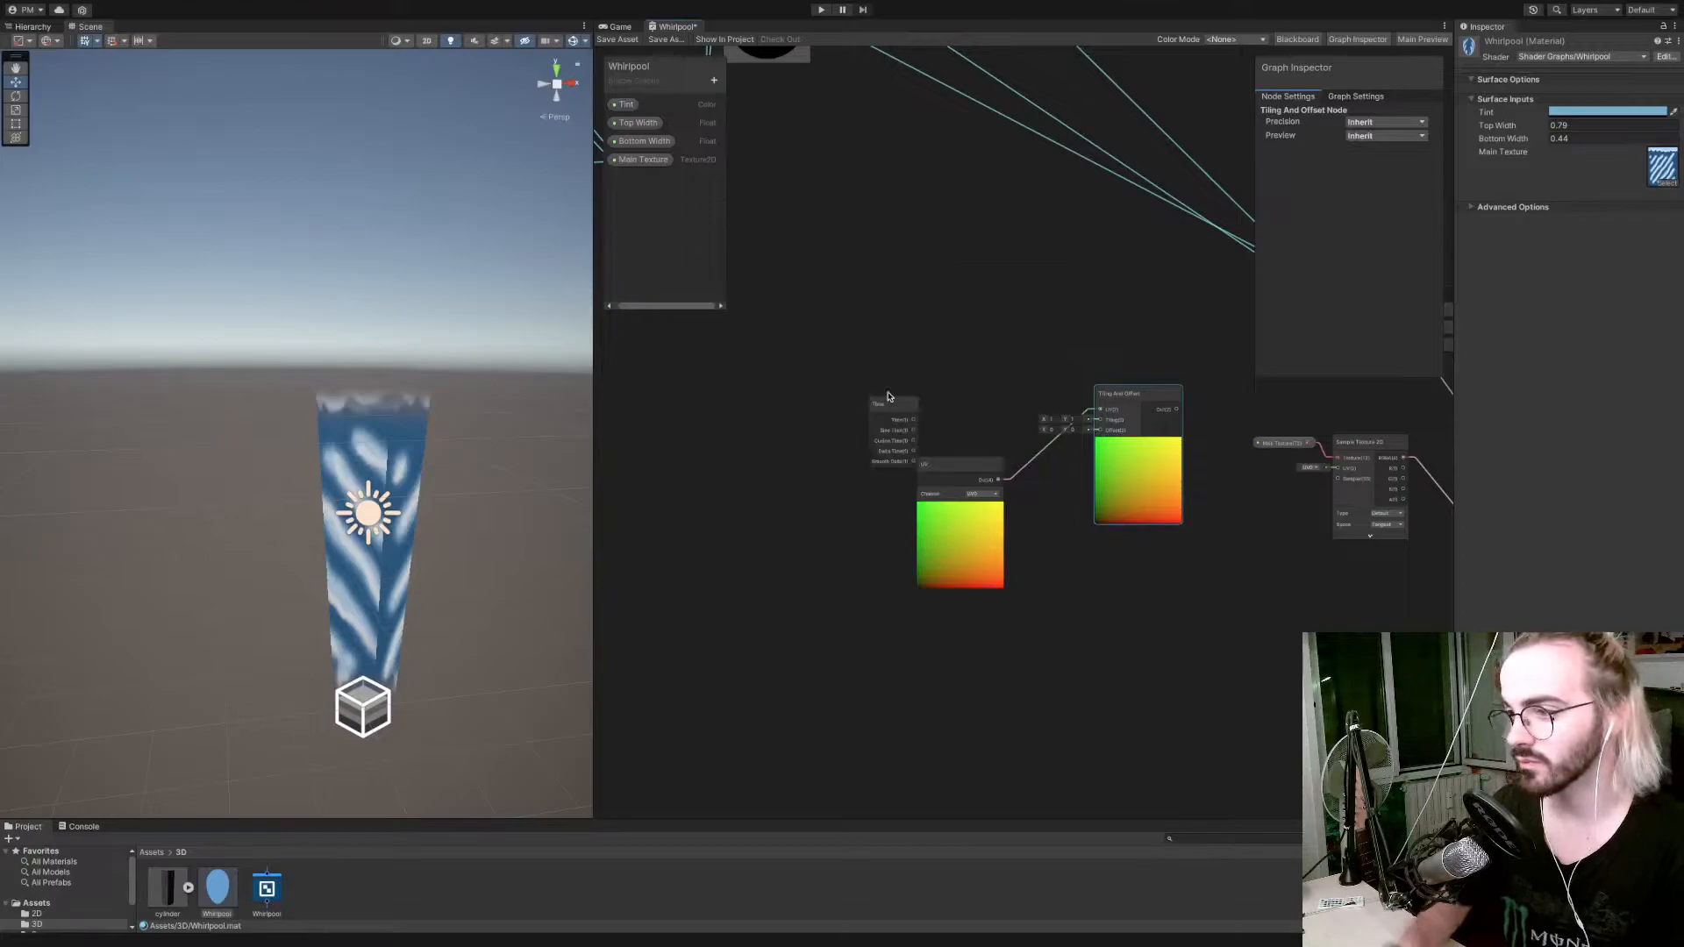
pyautogui.moveTo(886, 401); pyautogui.dragTo(770, 349)
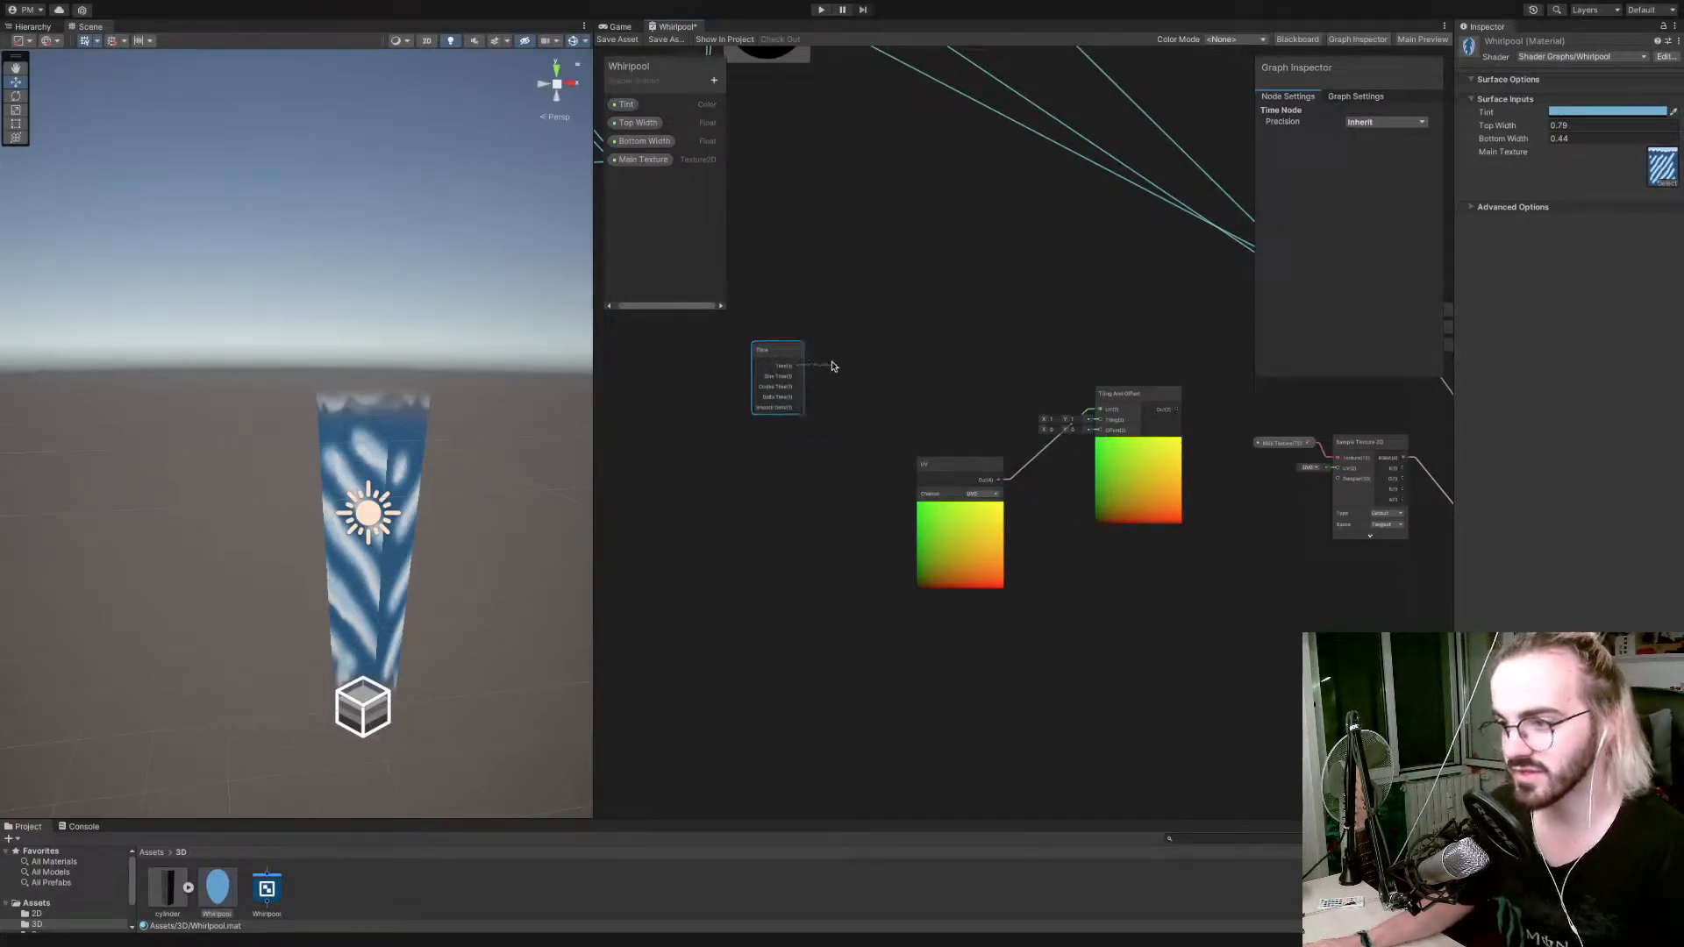
# Connect the Time output to the B input of a new Multiply node placed above the UV node.
pyautogui.moveTo(877, 336); pyautogui.dragTo(878, 335)
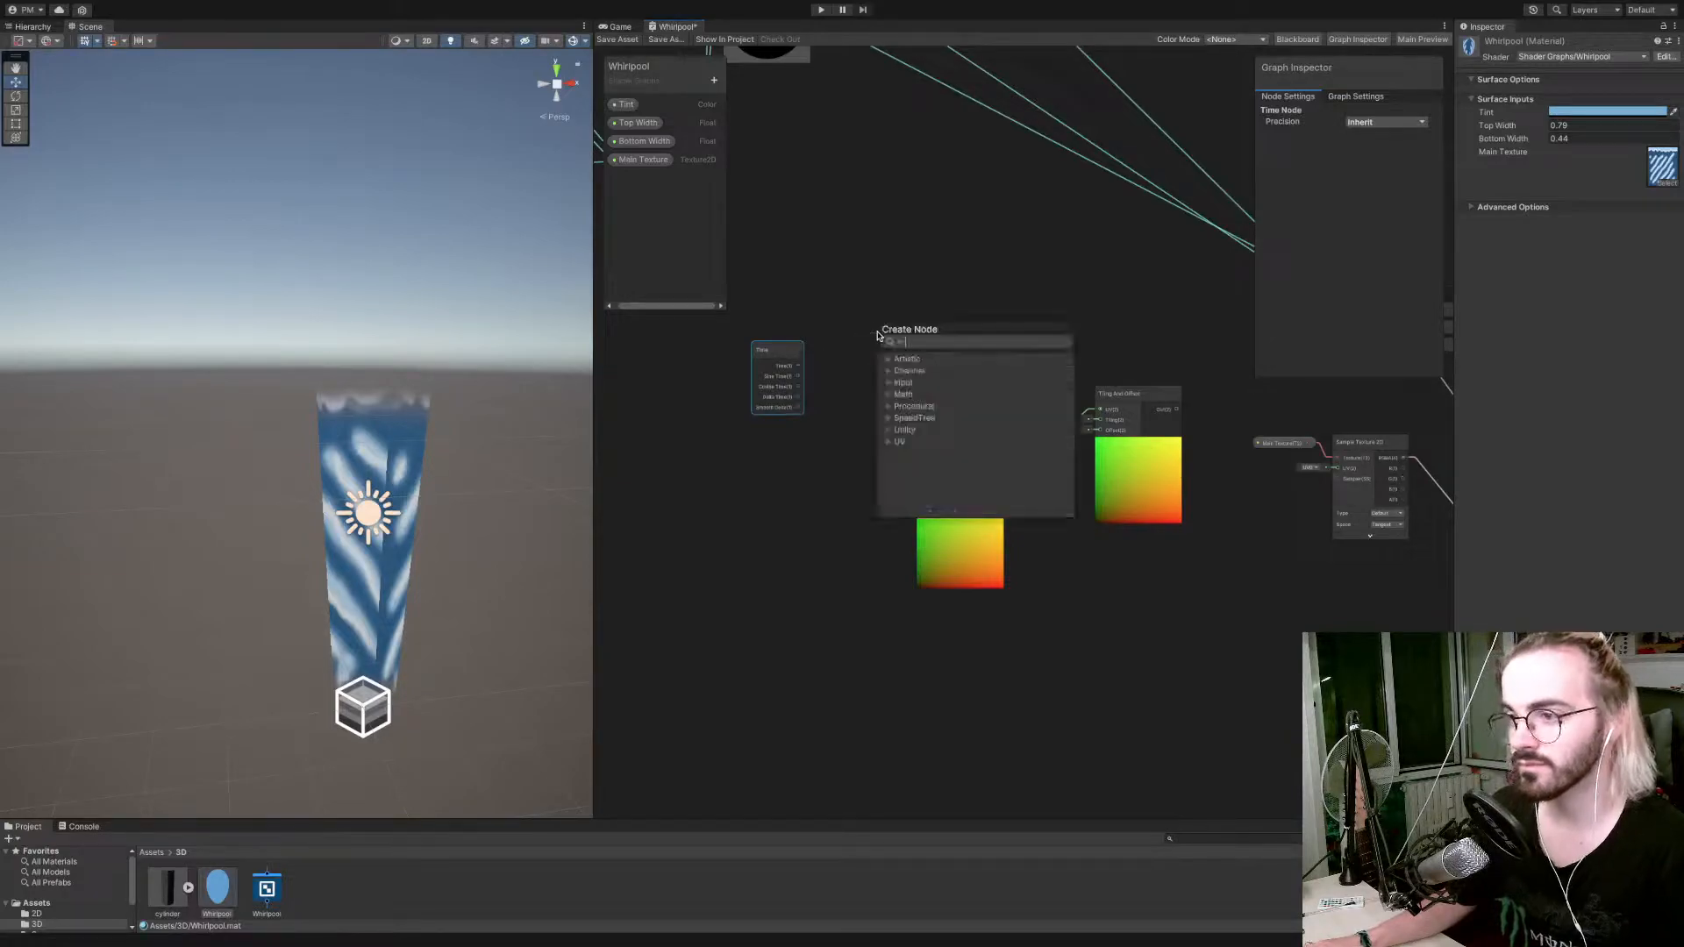
pyautogui.write('mul')
pyautogui.press('Down')
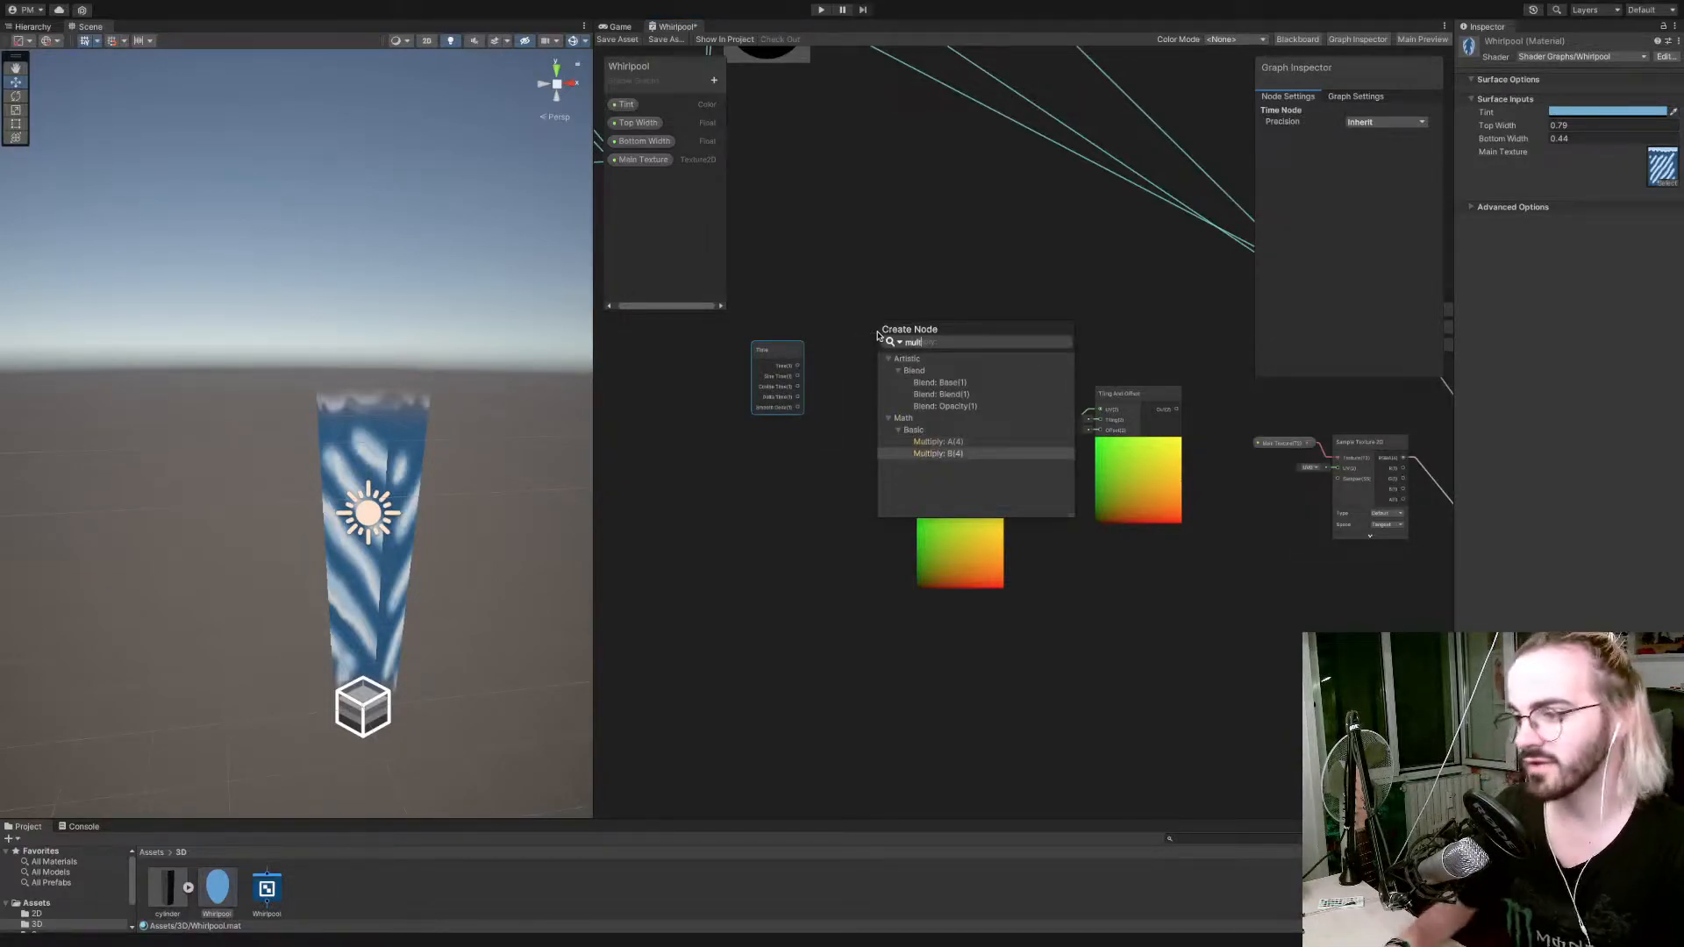
pyautogui.press('Return')
pyautogui.moveTo(900, 329); pyautogui.dragTo(942, 324)
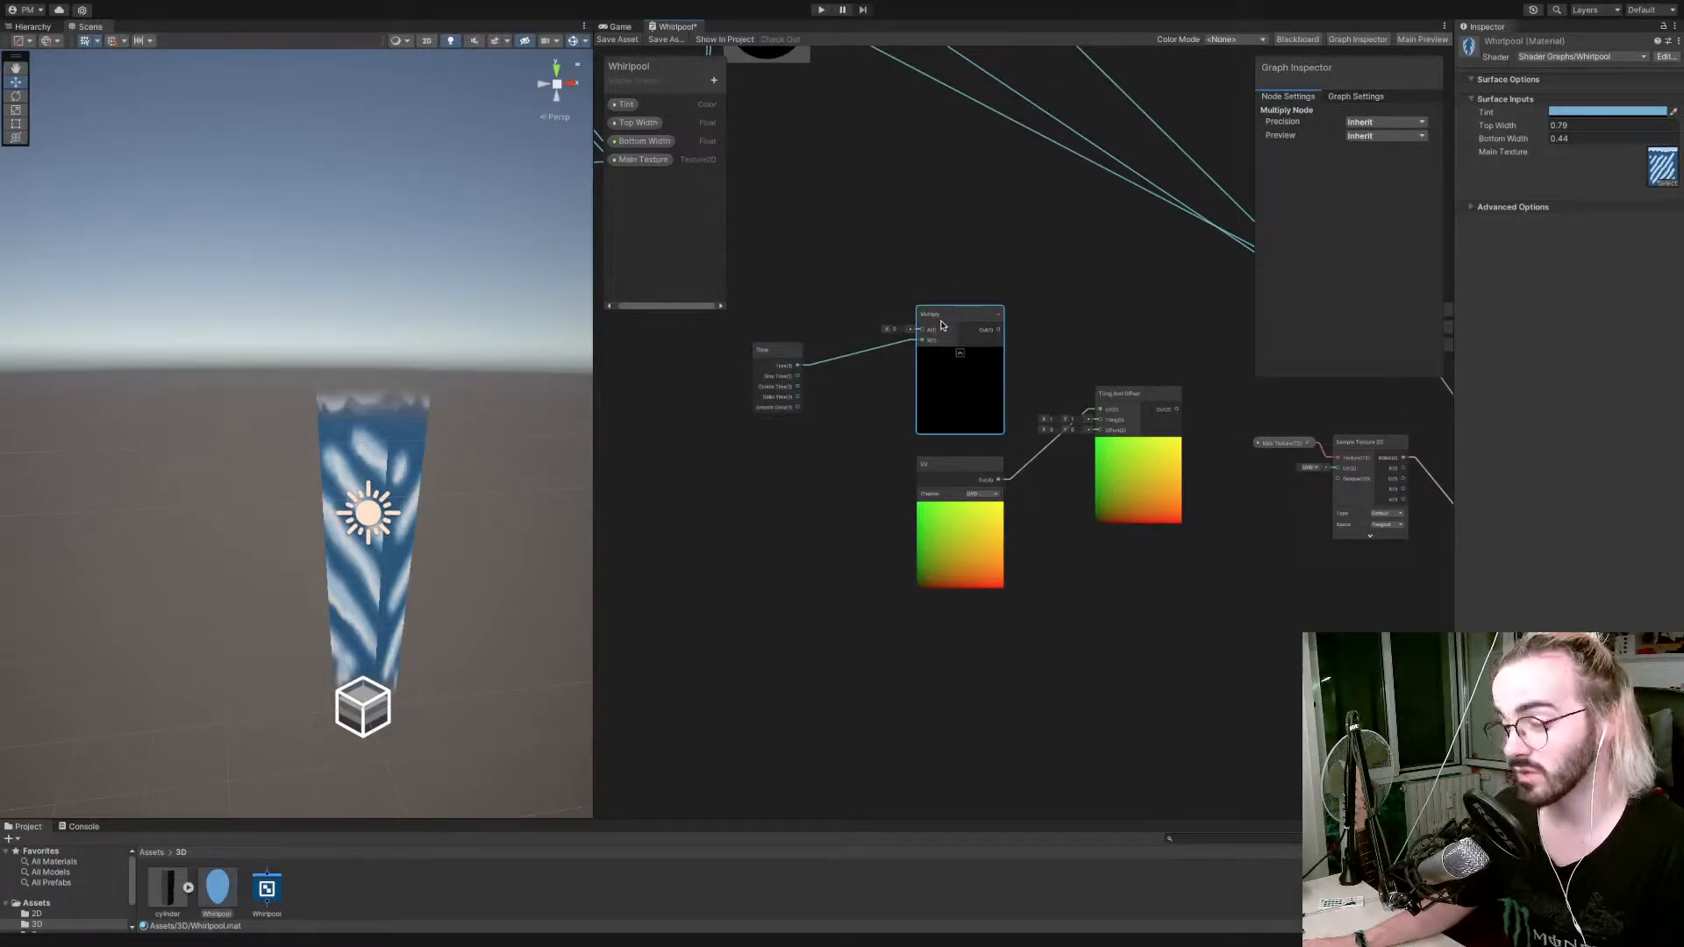
# Add a Vector 2 property named Scroll Direction to the shader graph.
pyautogui.click(714, 81)
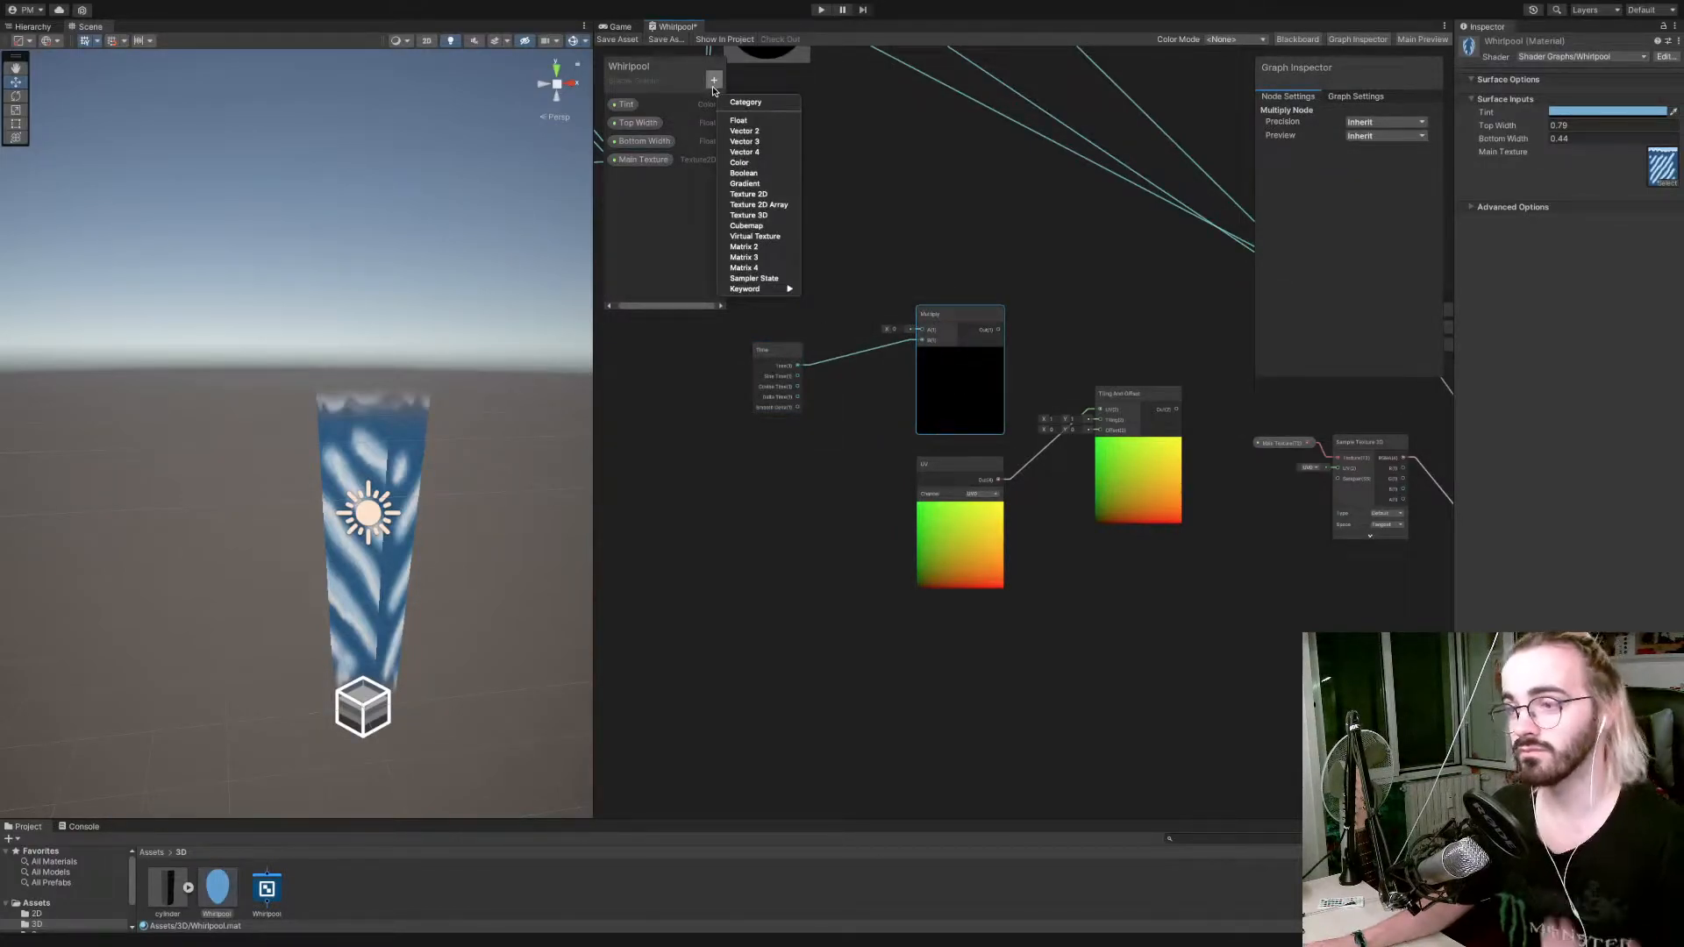
pyautogui.click(744, 131)
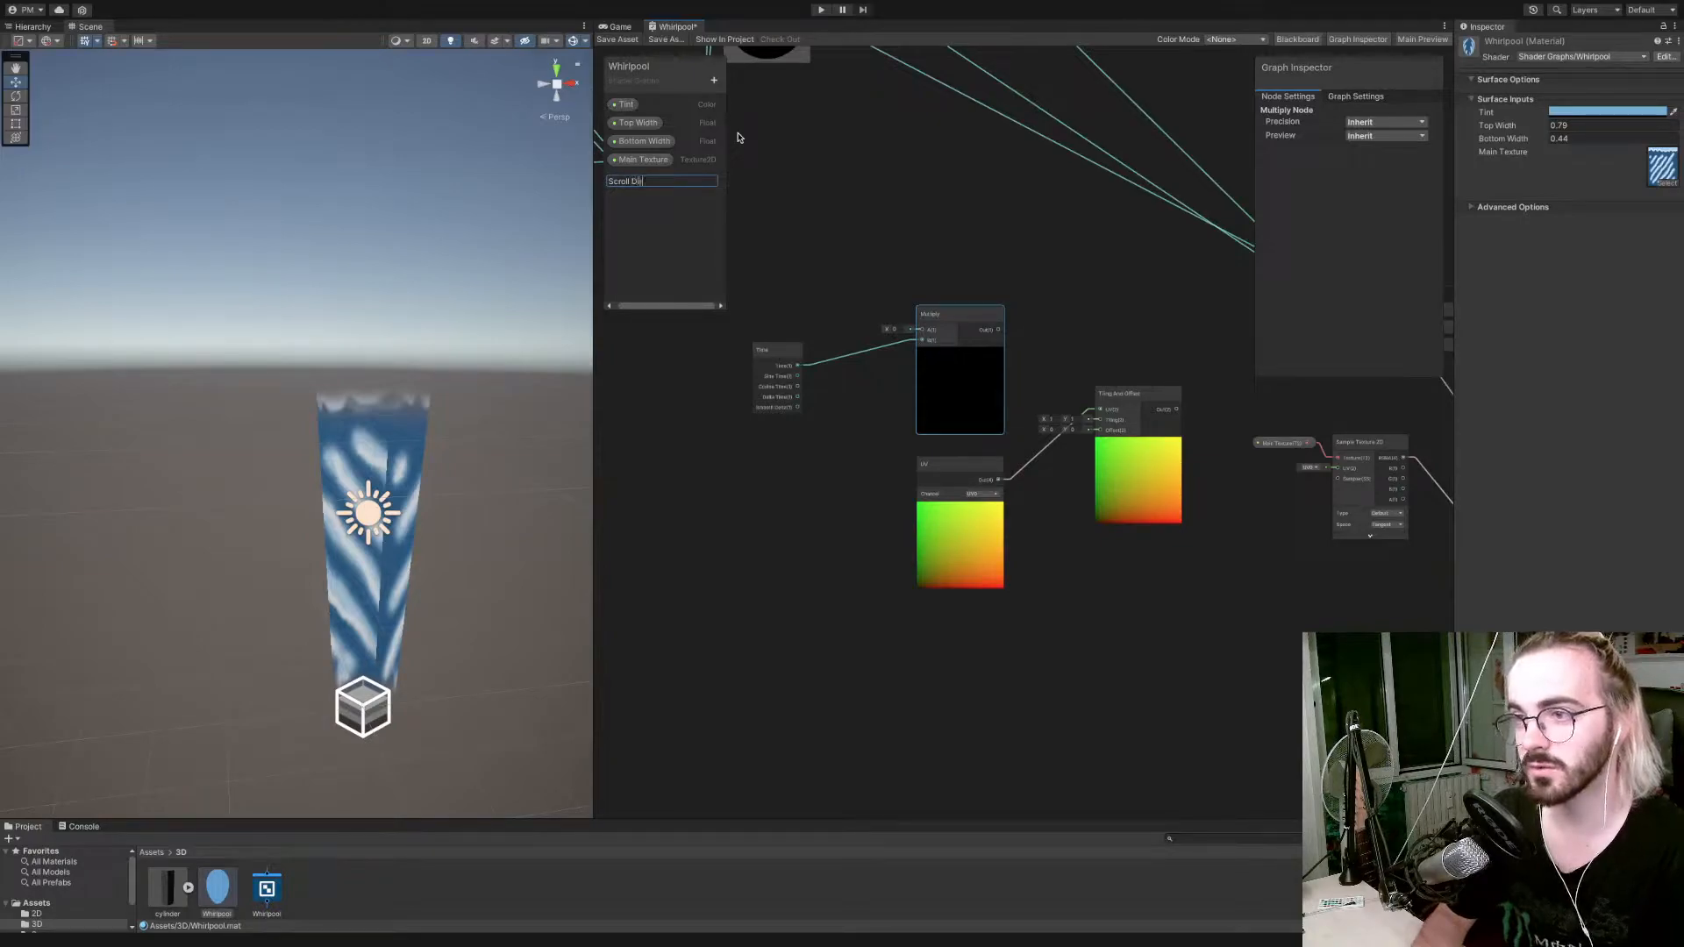
pyautogui.press('Return')
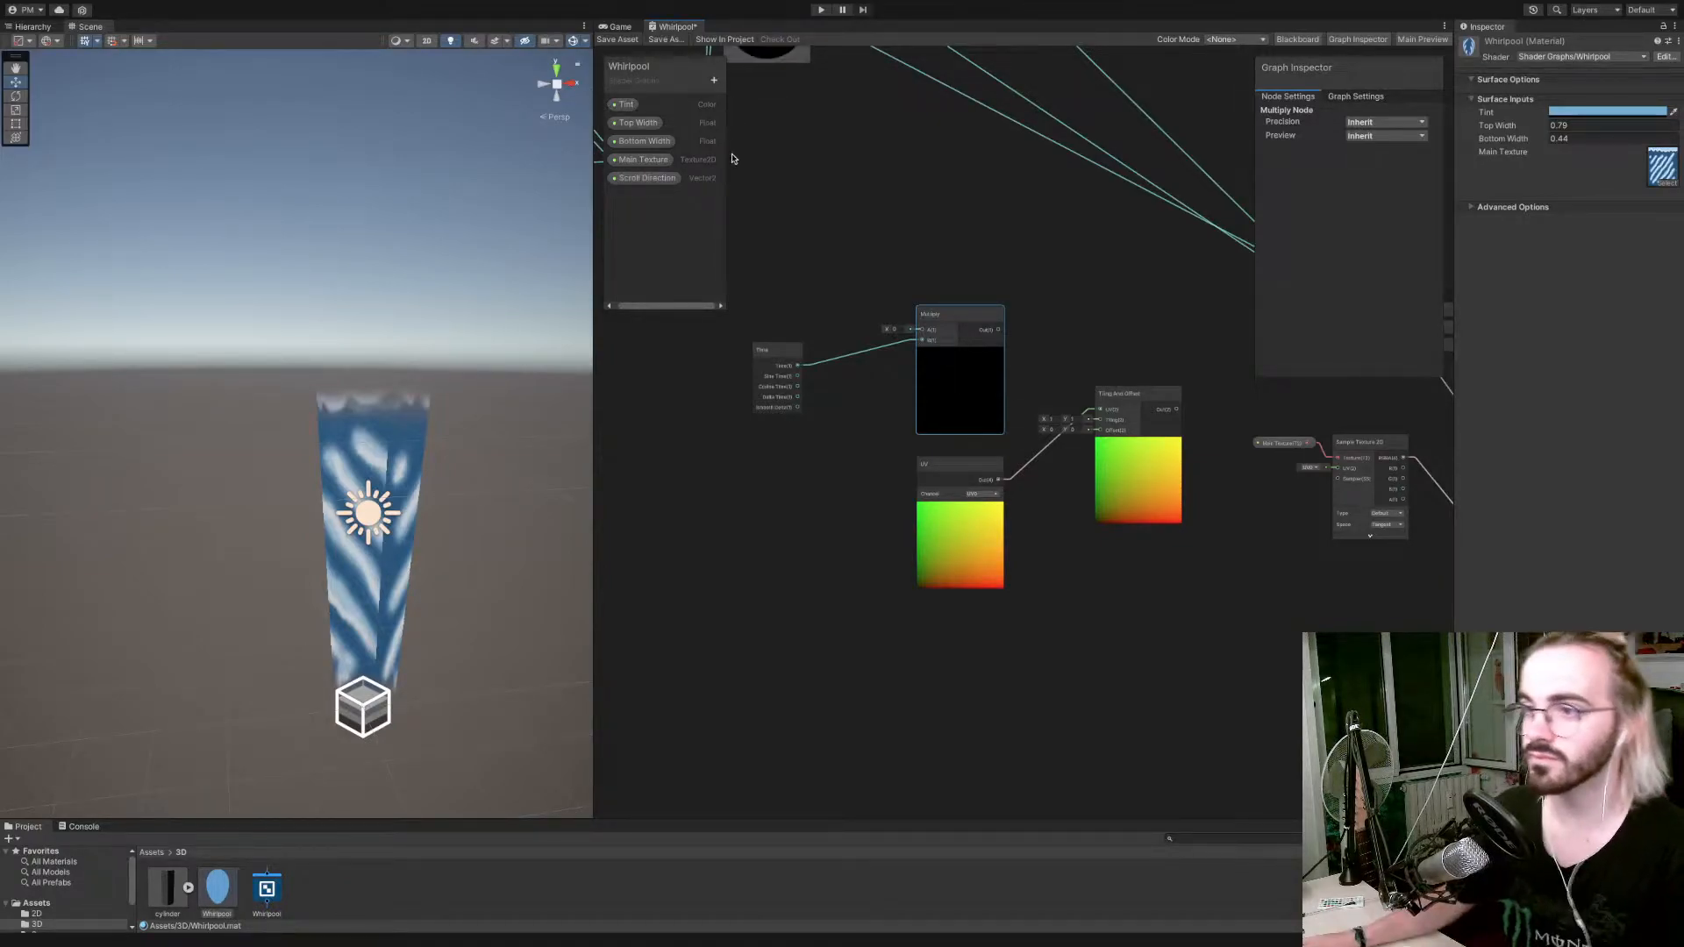
# Connect Scroll Direction to the Multiply node's A input, Multiply to the Tiling And Offset node's Offset, and the UV node to its UV input.
pyautogui.moveTo(672, 185); pyautogui.dragTo(1098, 409)
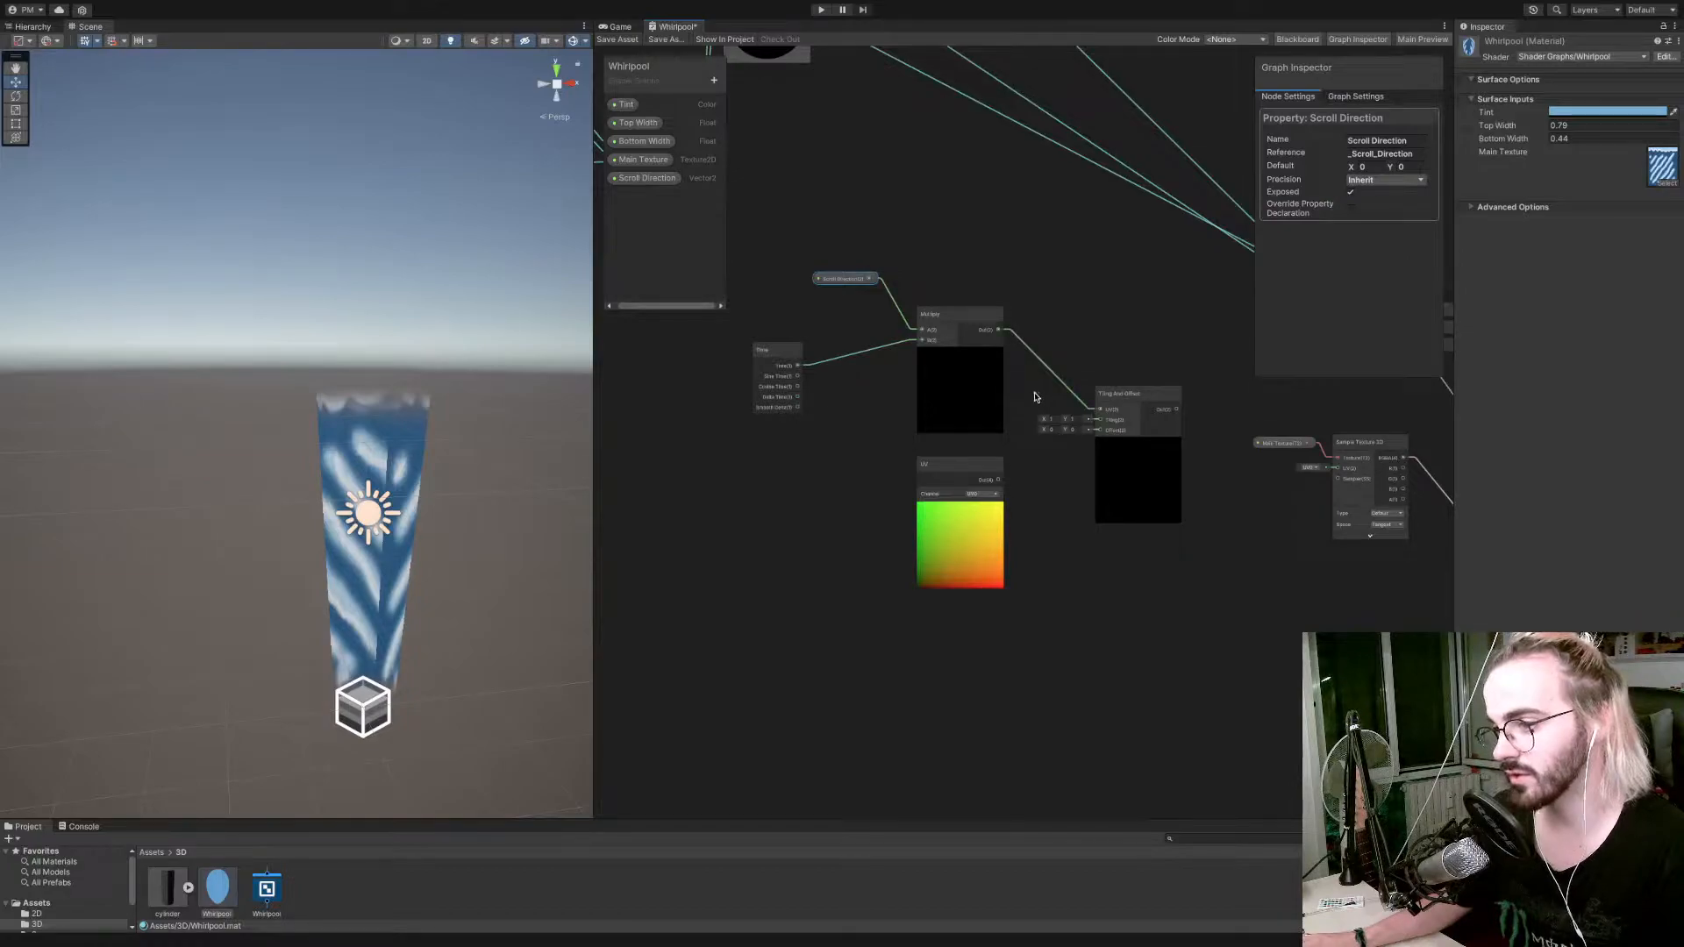
pyautogui.moveTo(998, 330); pyautogui.dragTo(1100, 430)
pyautogui.moveTo(1003, 481); pyautogui.dragTo(1099, 409)
pyautogui.moveTo(1133, 357); pyautogui.dragTo(1071, 416, button='middle')
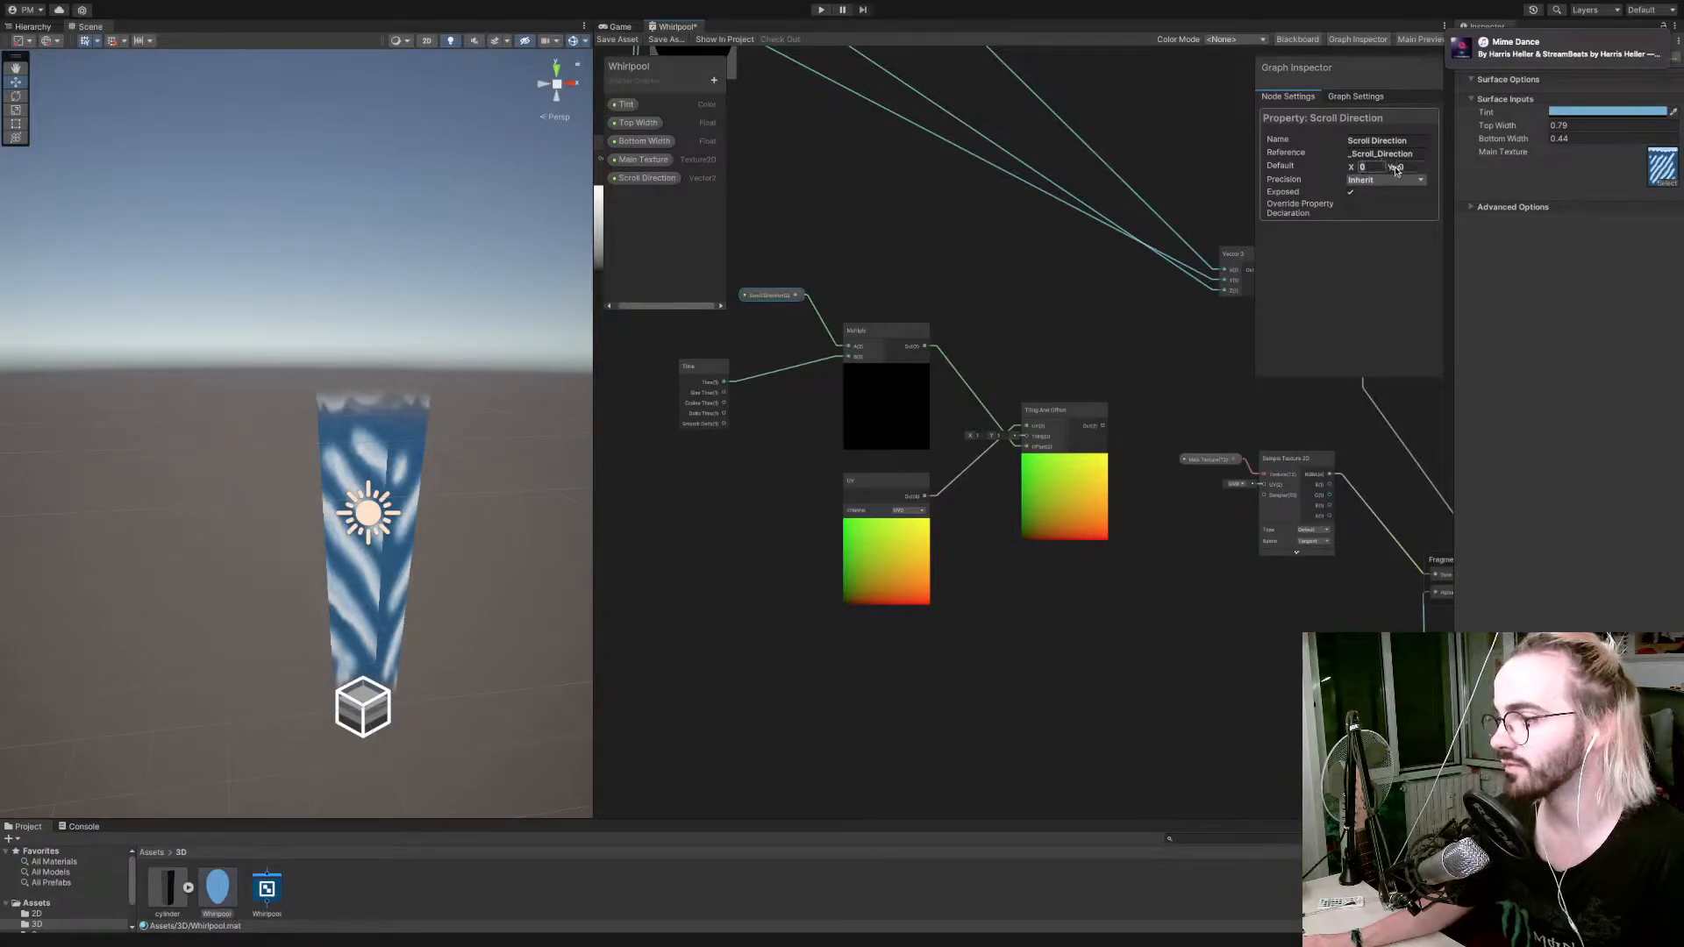
# Set the Scroll Direction property's default to X 1 and Y 1.
pyautogui.write('1')
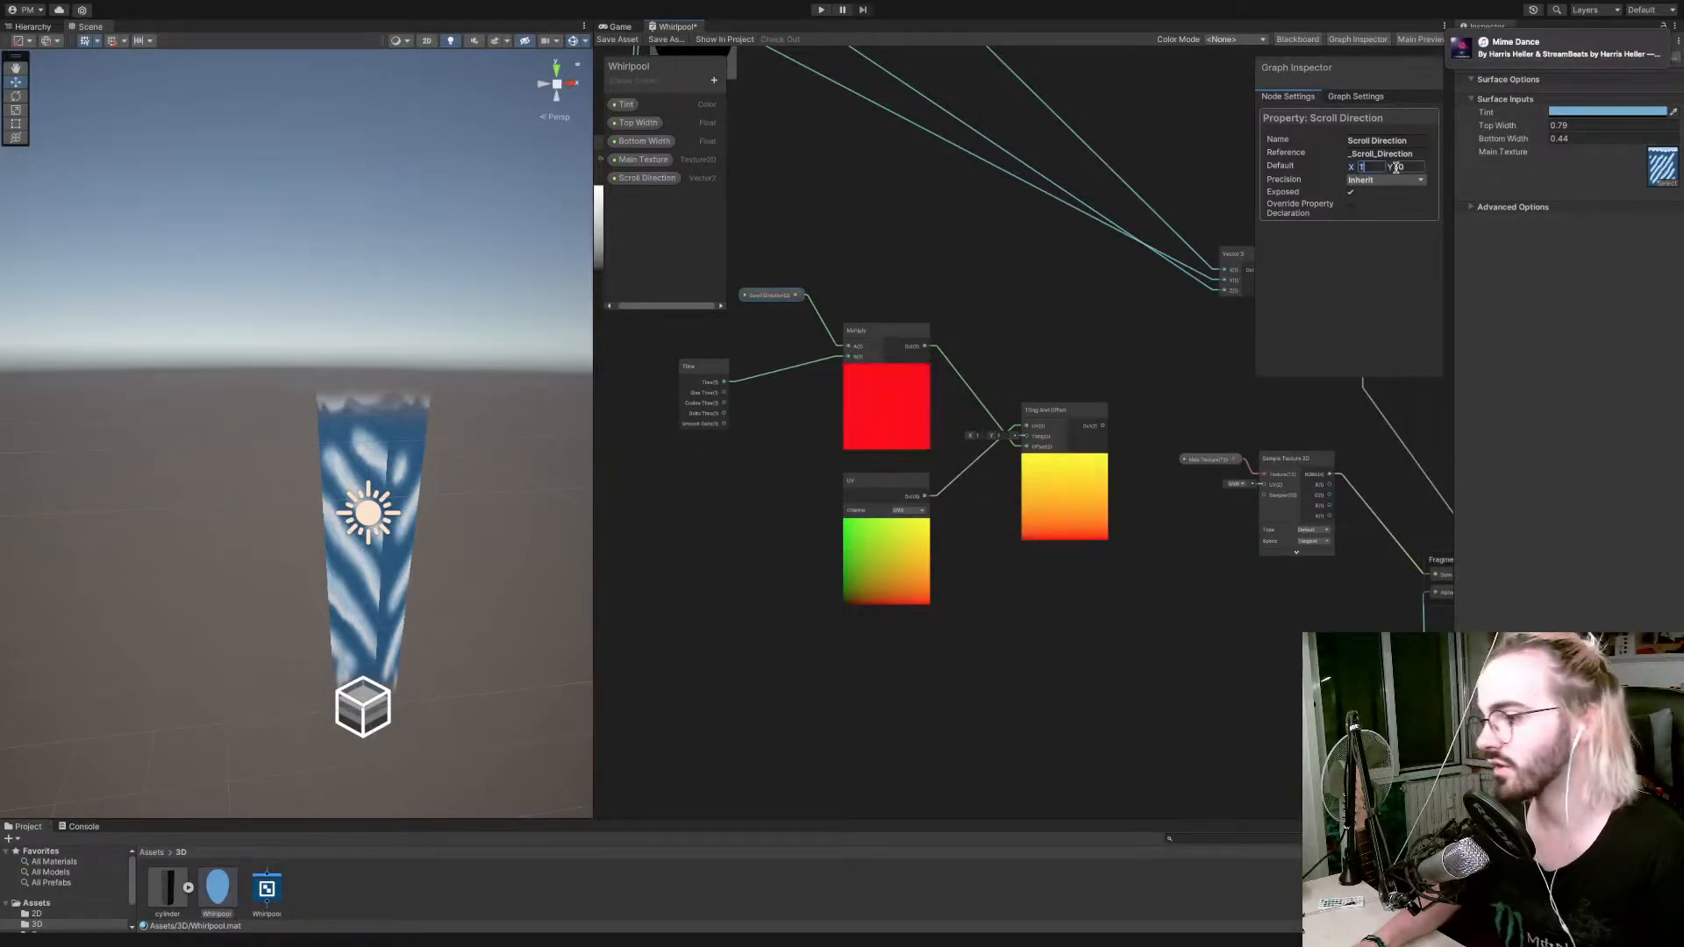
pyautogui.click(1397, 167)
pyautogui.write('1')
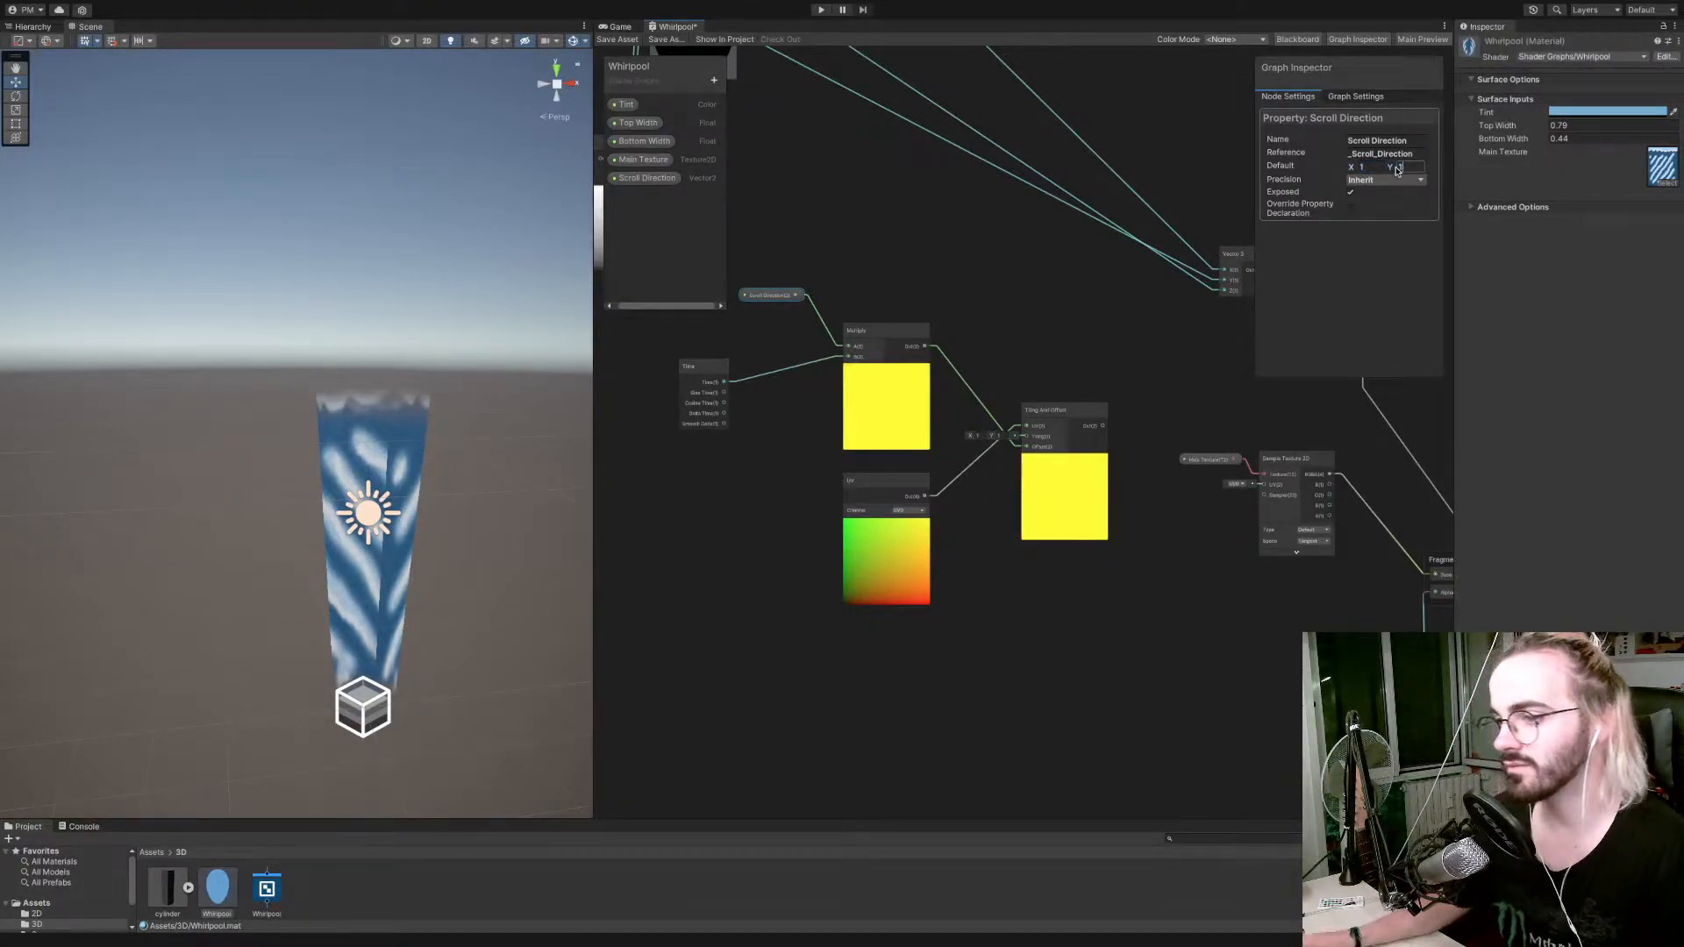
# Connect the Tiling And Offset output to the Sample Texture 2D node's UV input and save the shader graph.
pyautogui.rightClick(769, 405)
pyautogui.click(763, 380)
pyautogui.keyDown('alt'); pyautogui.moveTo(785, 389); pyautogui.dragTo(717, 406); pyautogui.keyUp('alt')
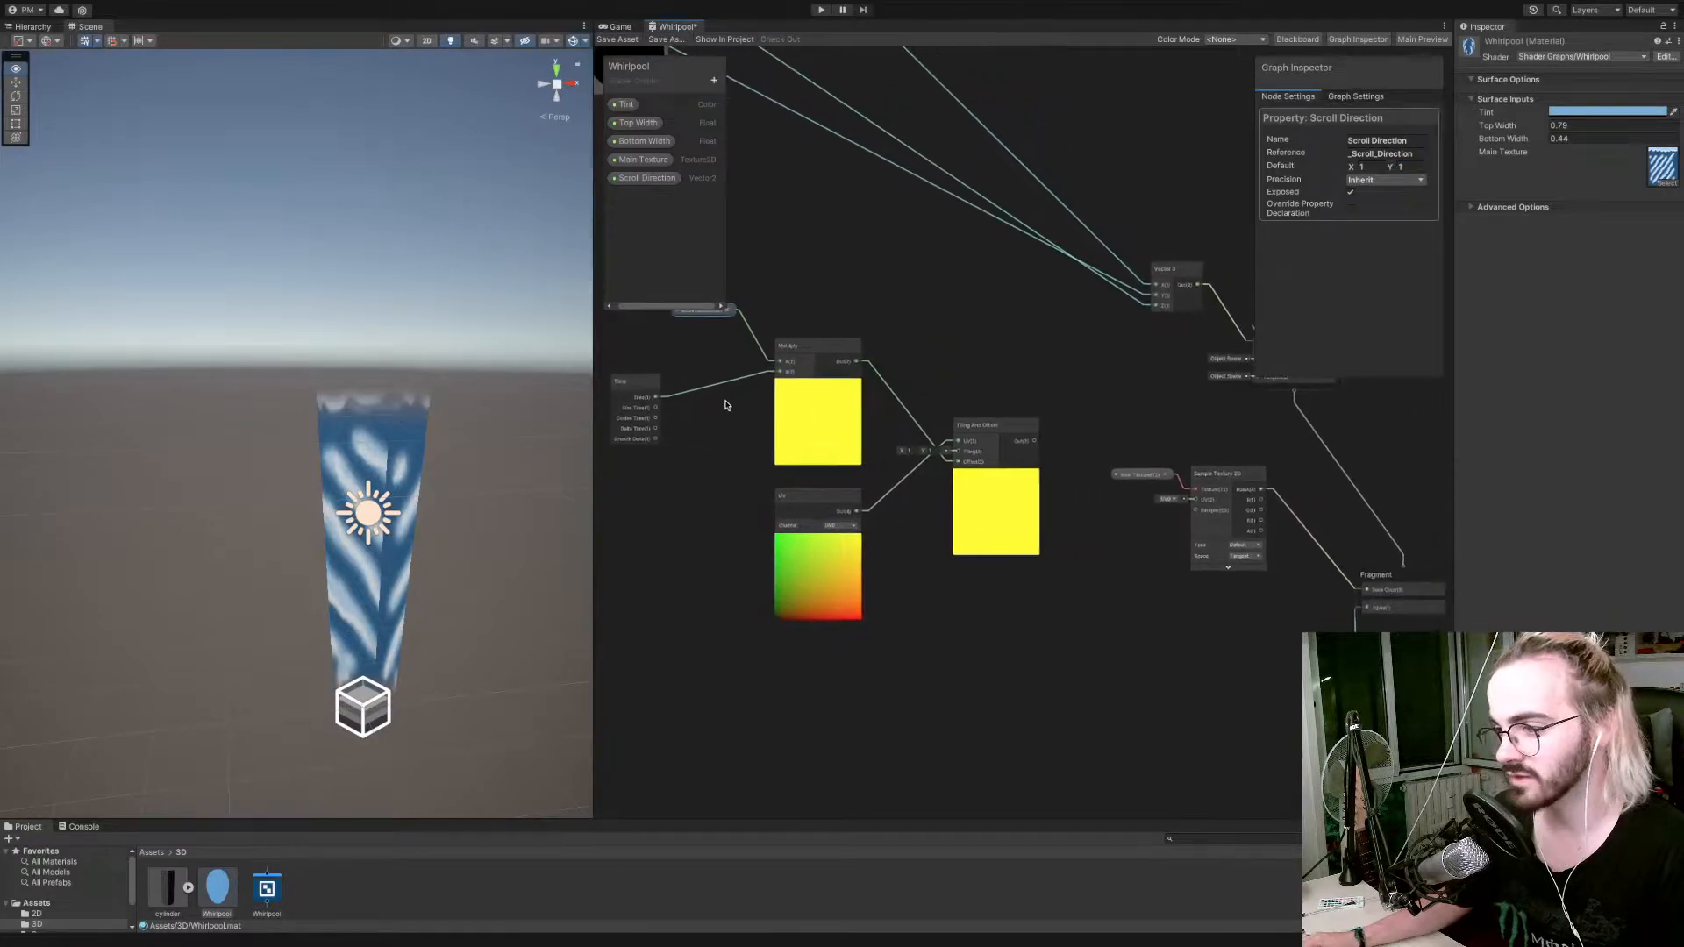
pyautogui.moveTo(1035, 443); pyautogui.dragTo(1195, 502)
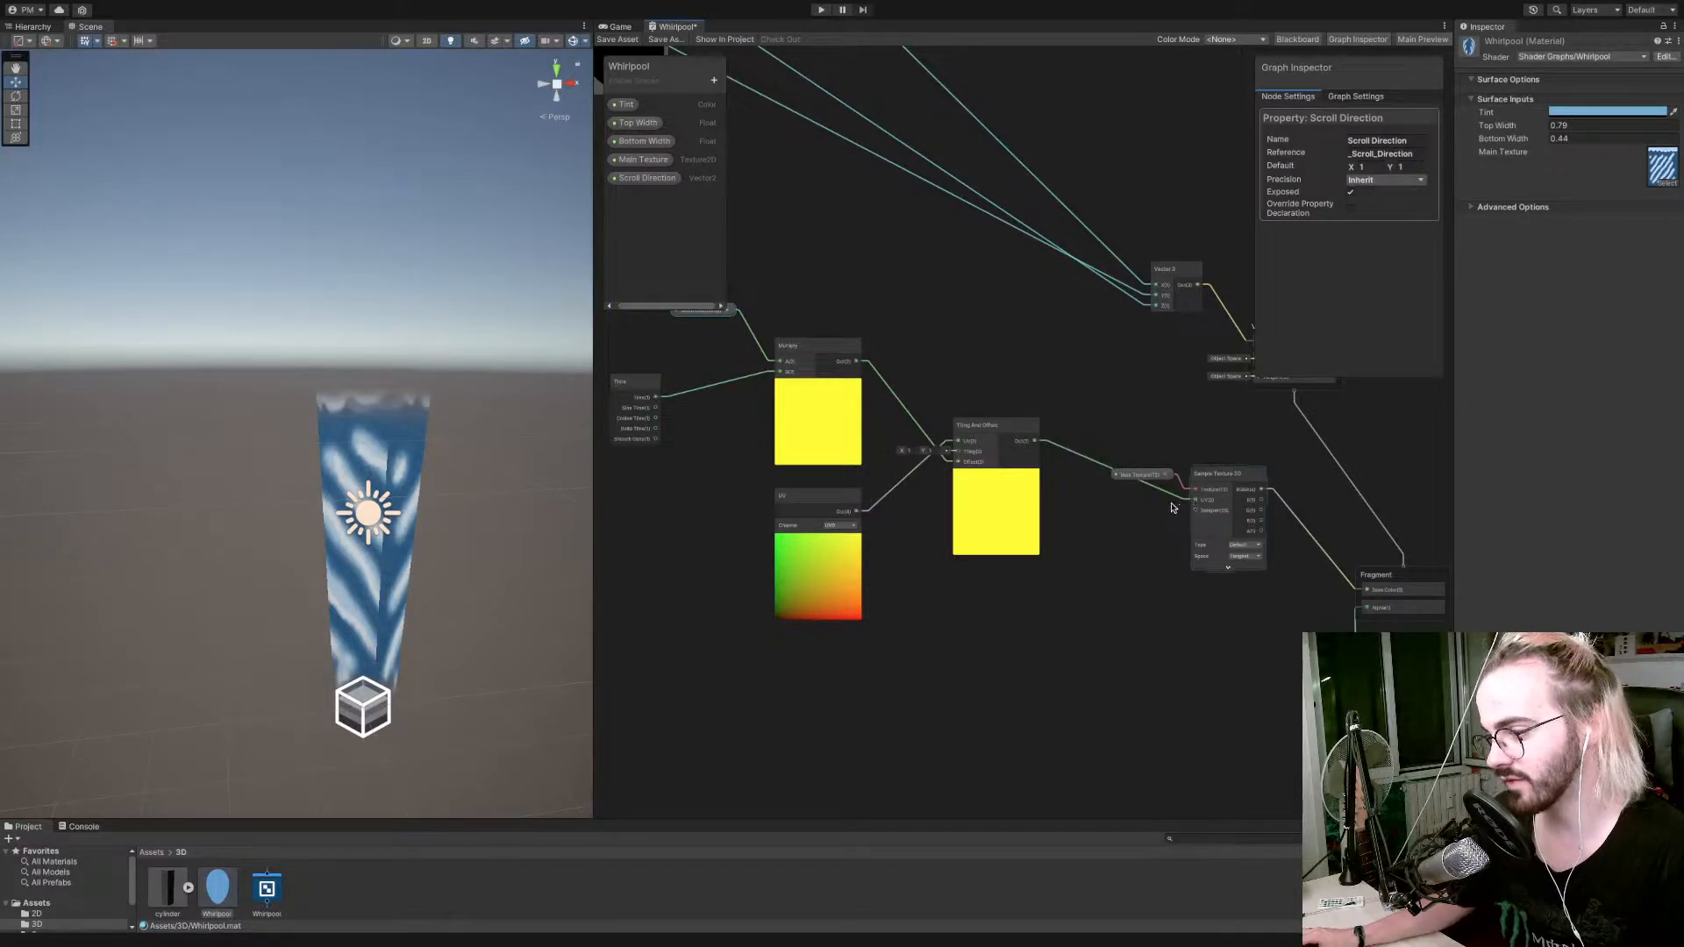
pyautogui.moveTo(1165, 510); pyautogui.dragTo(1115, 506, button='middle')
pyautogui.click(617, 39)
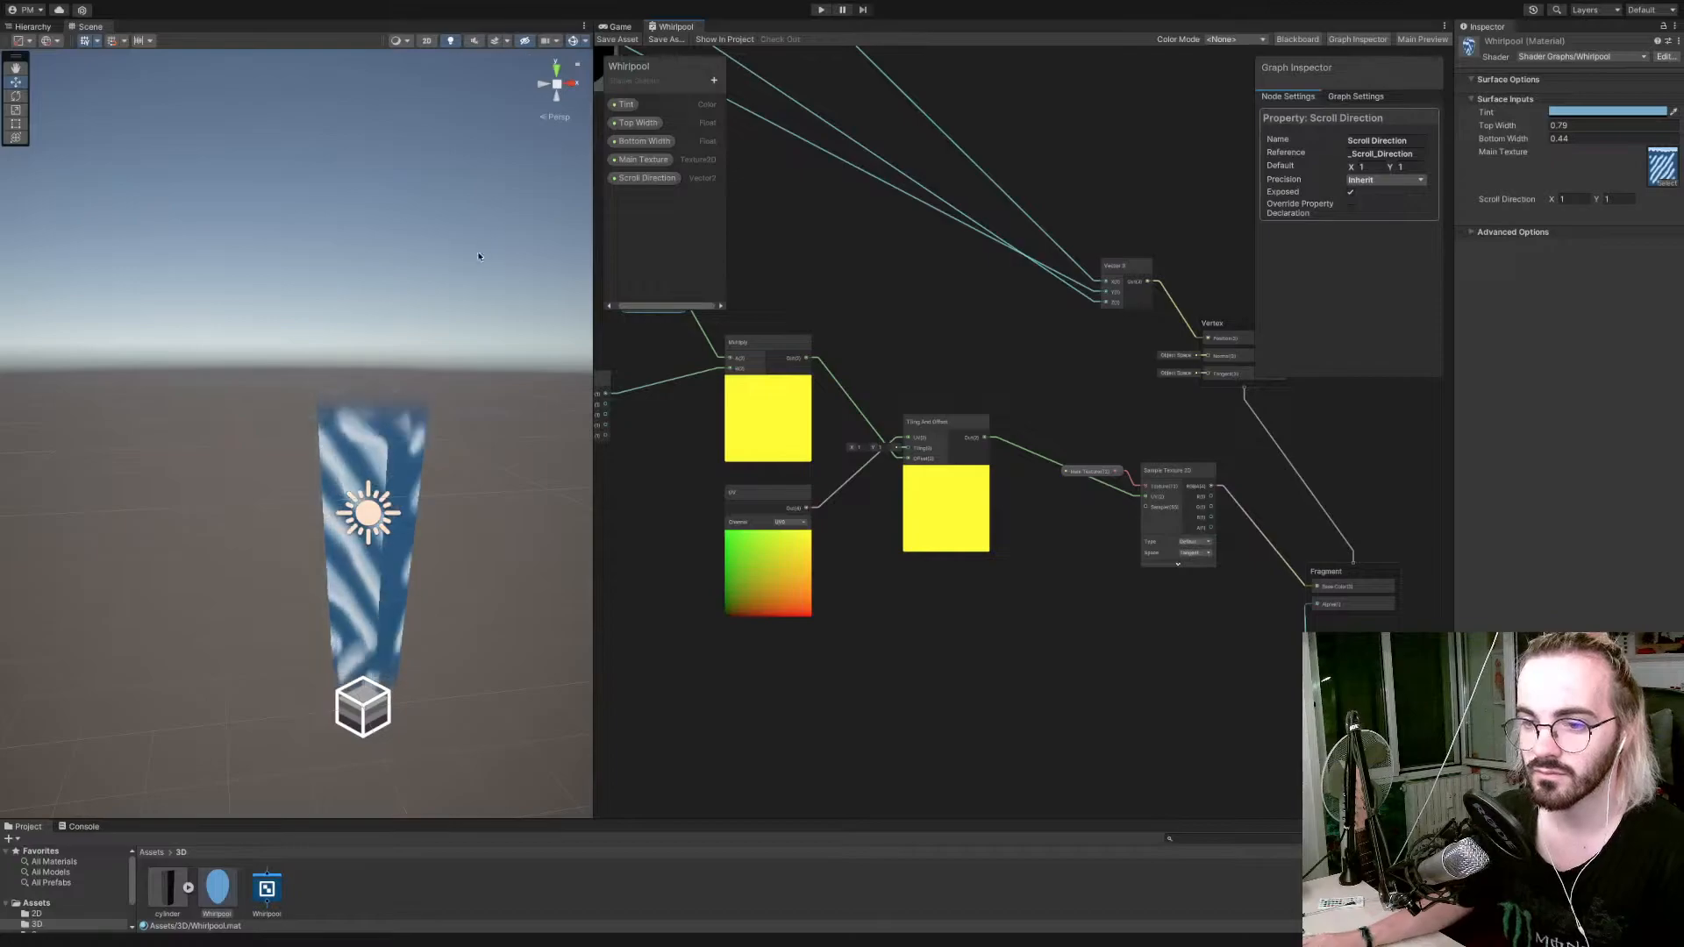
# Set the Whirlpool material's Scroll Direction Y to 0.
pyautogui.moveTo(441, 331)
pyautogui.mouseDown(button='right')
pyautogui.moveTo(459, 324)
pyautogui.moveTo(427, 342)
pyautogui.mouseUp(button='right')
pyautogui.scroll(1, 444, 338)
pyautogui.scroll(1, 427, 341)
pyautogui.click(1563, 199)
pyautogui.click(1613, 199)
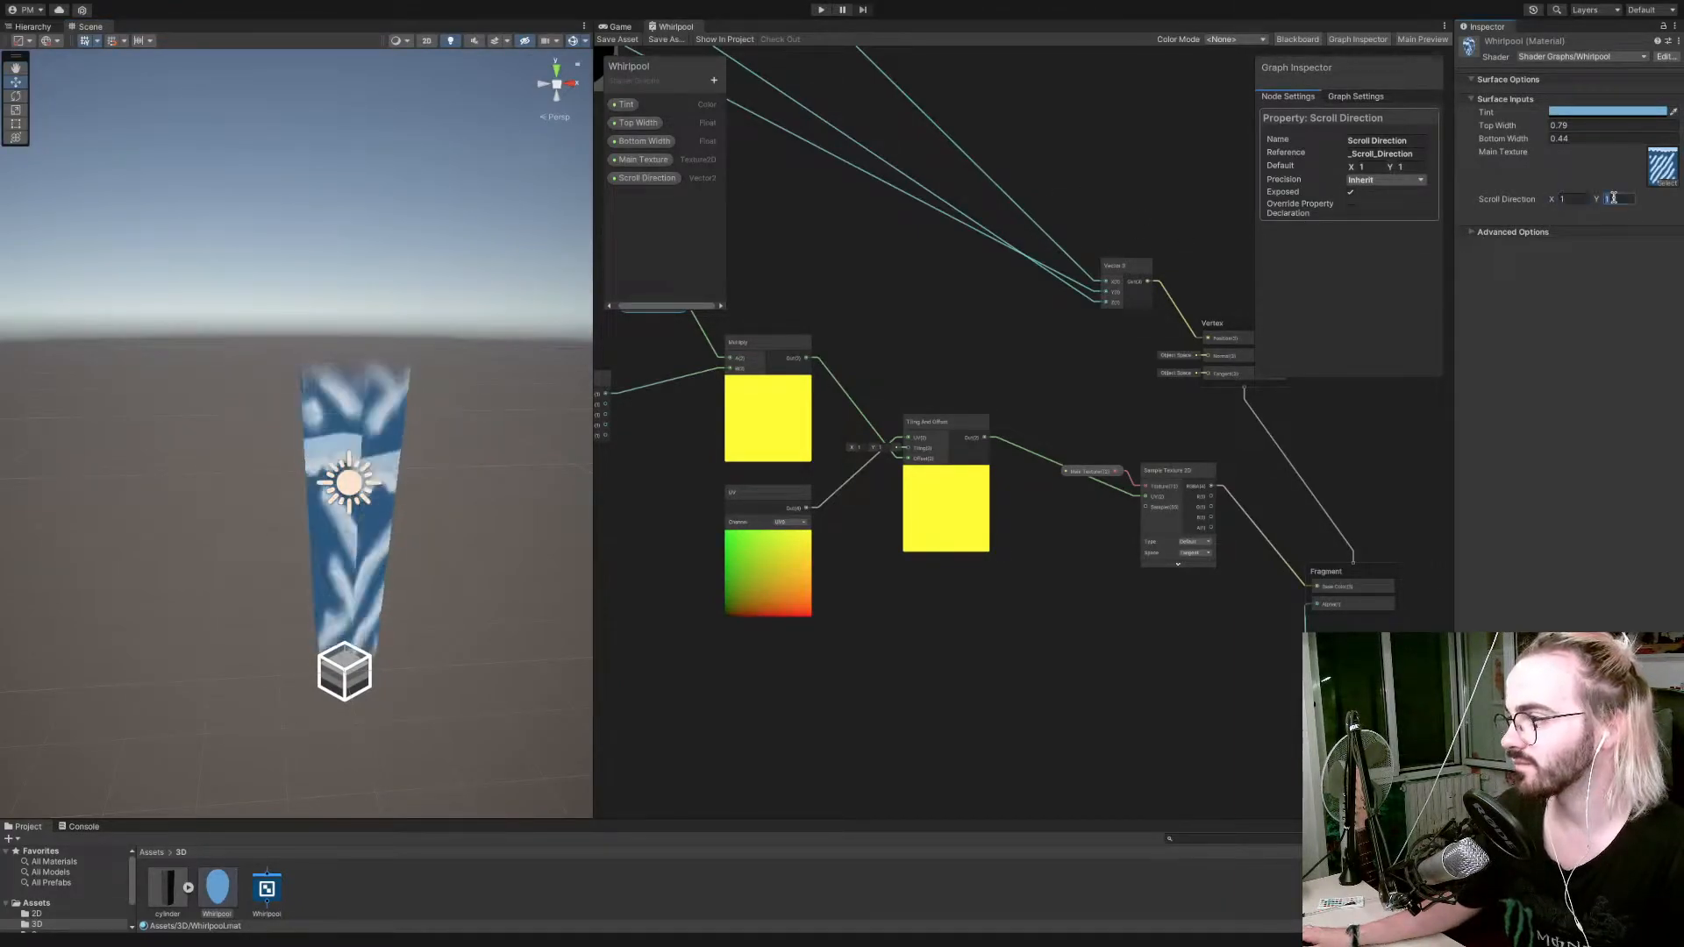
pyautogui.write('0')
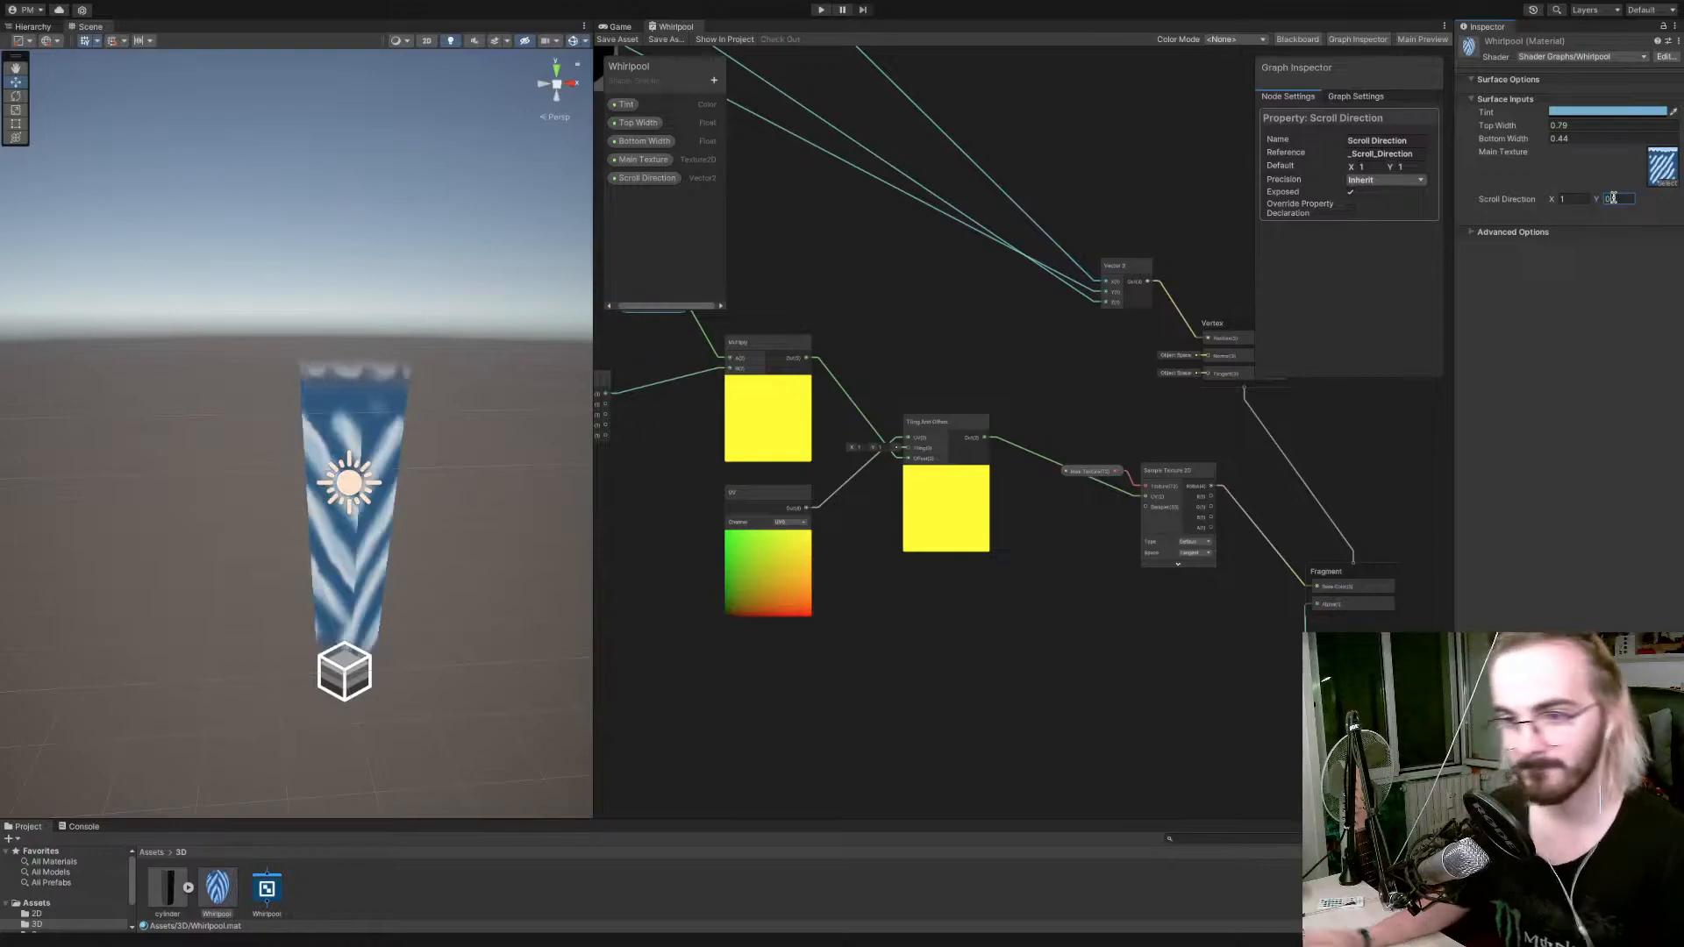
# Set the graph's Surface Type to Opaque, save the shader graph and inspect the whirlpool in the scene.
pyautogui.moveTo(456, 421); pyautogui.dragTo(589, 420, button='right')
pyautogui.scroll(1, 590, 420)
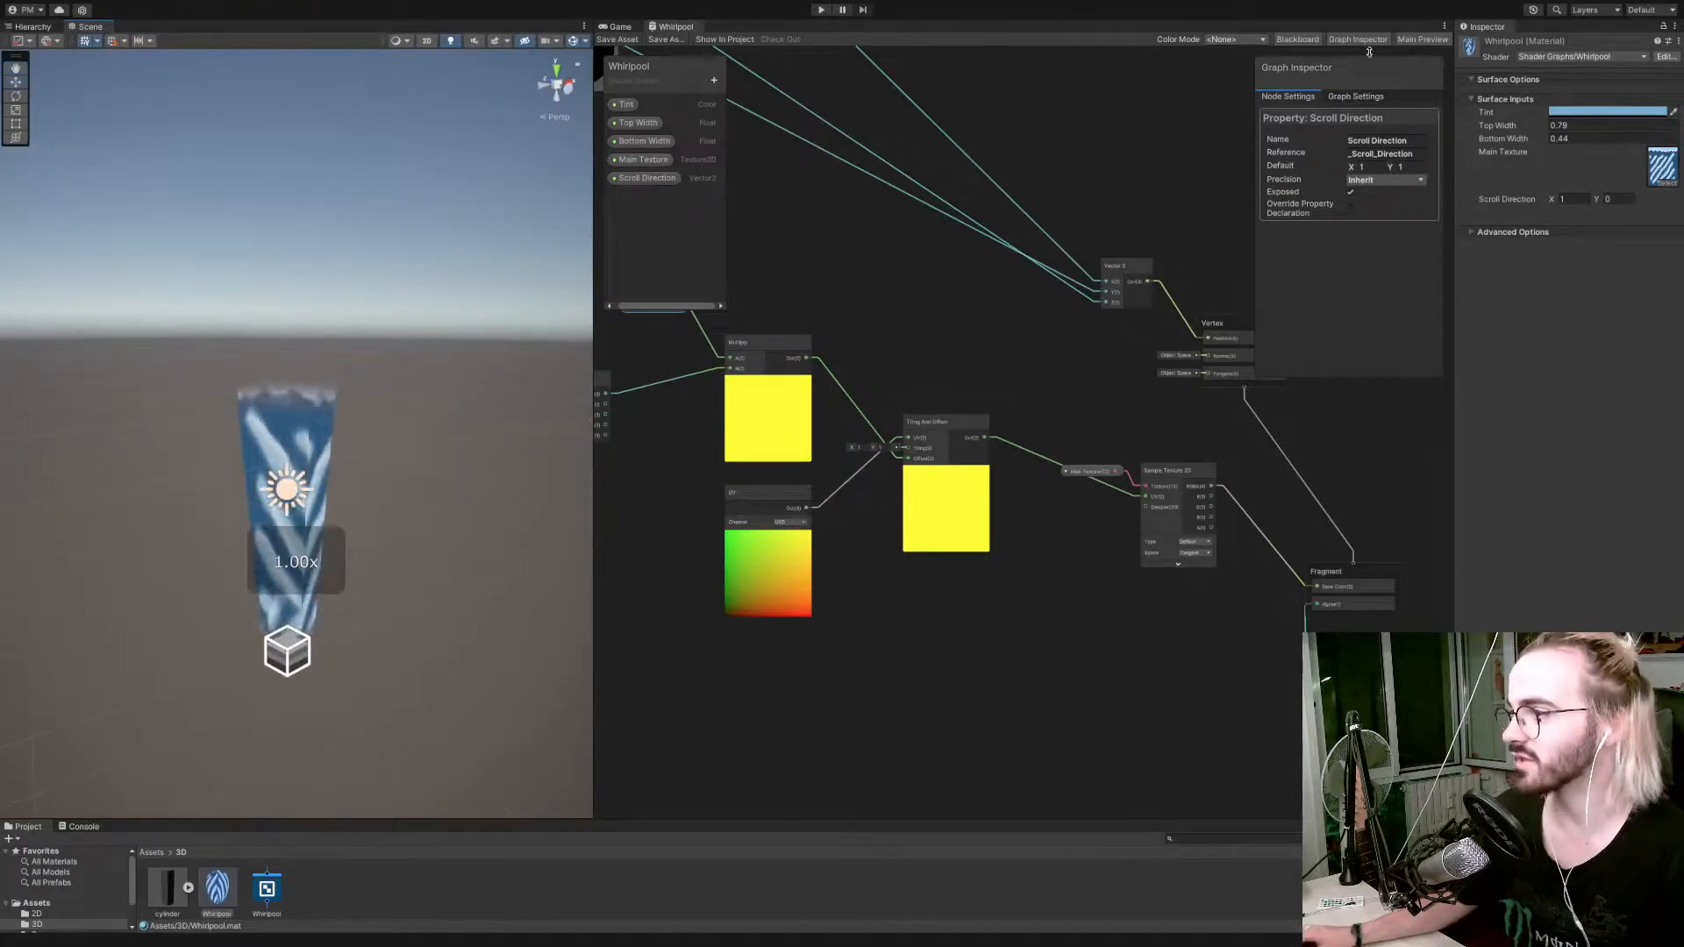
pyautogui.click(1379, 100)
pyautogui.click(1395, 240)
pyautogui.click(1386, 253)
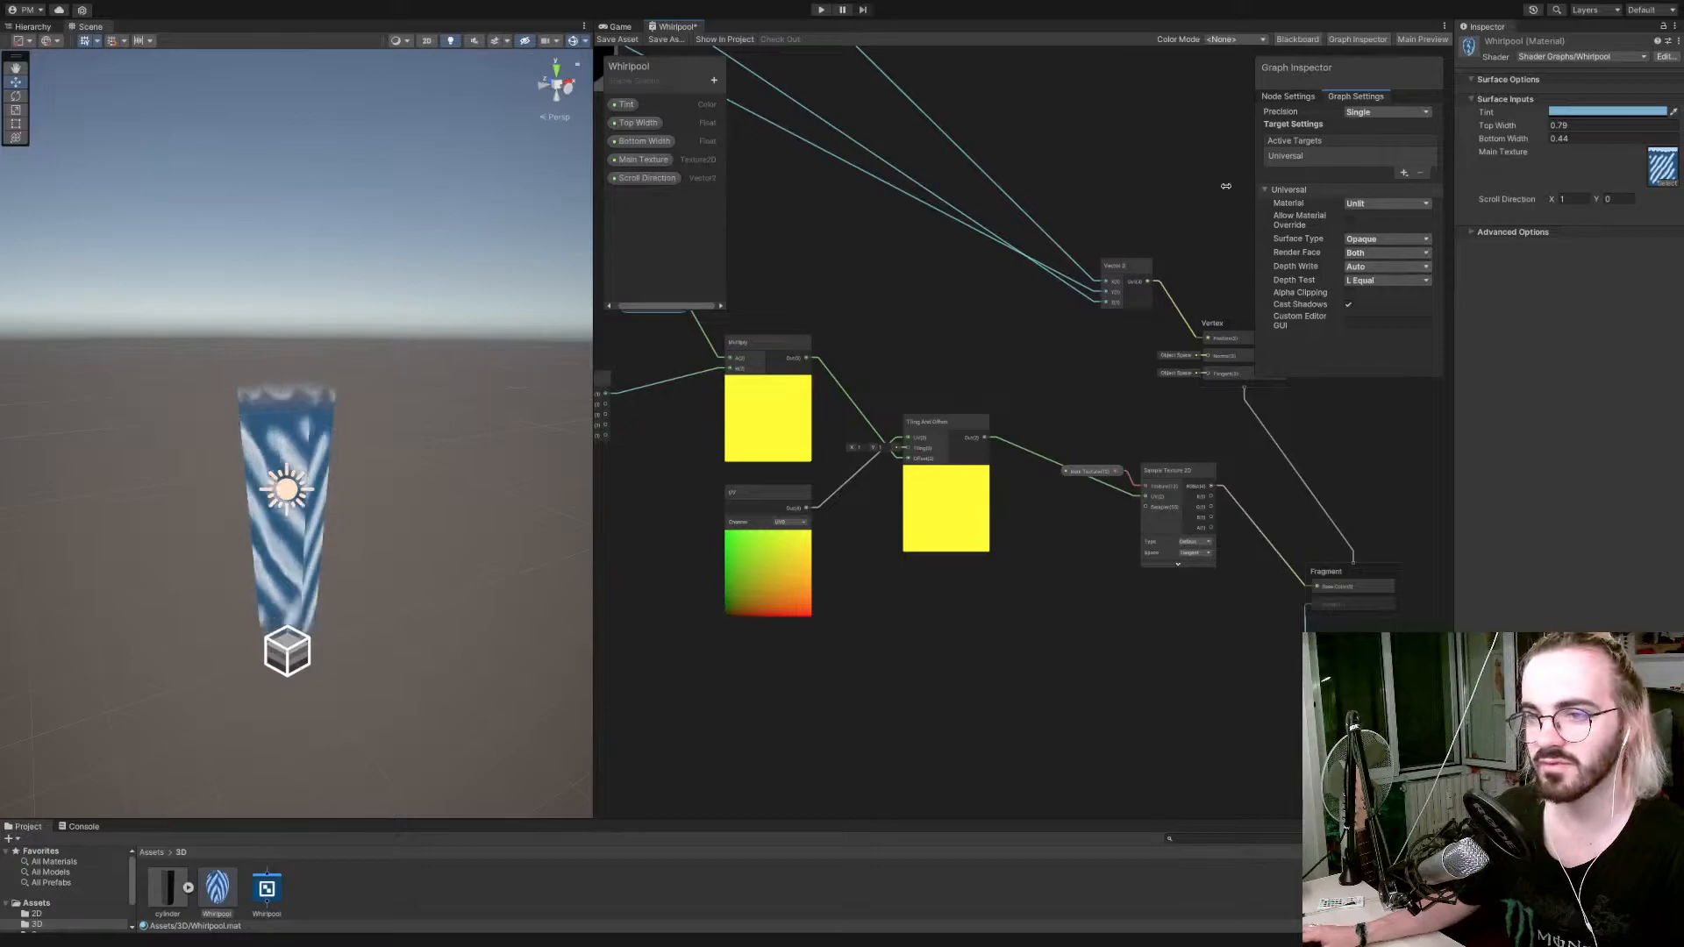
pyautogui.click(610, 40)
pyautogui.moveTo(470, 213); pyautogui.dragTo(406, 271, button='right')
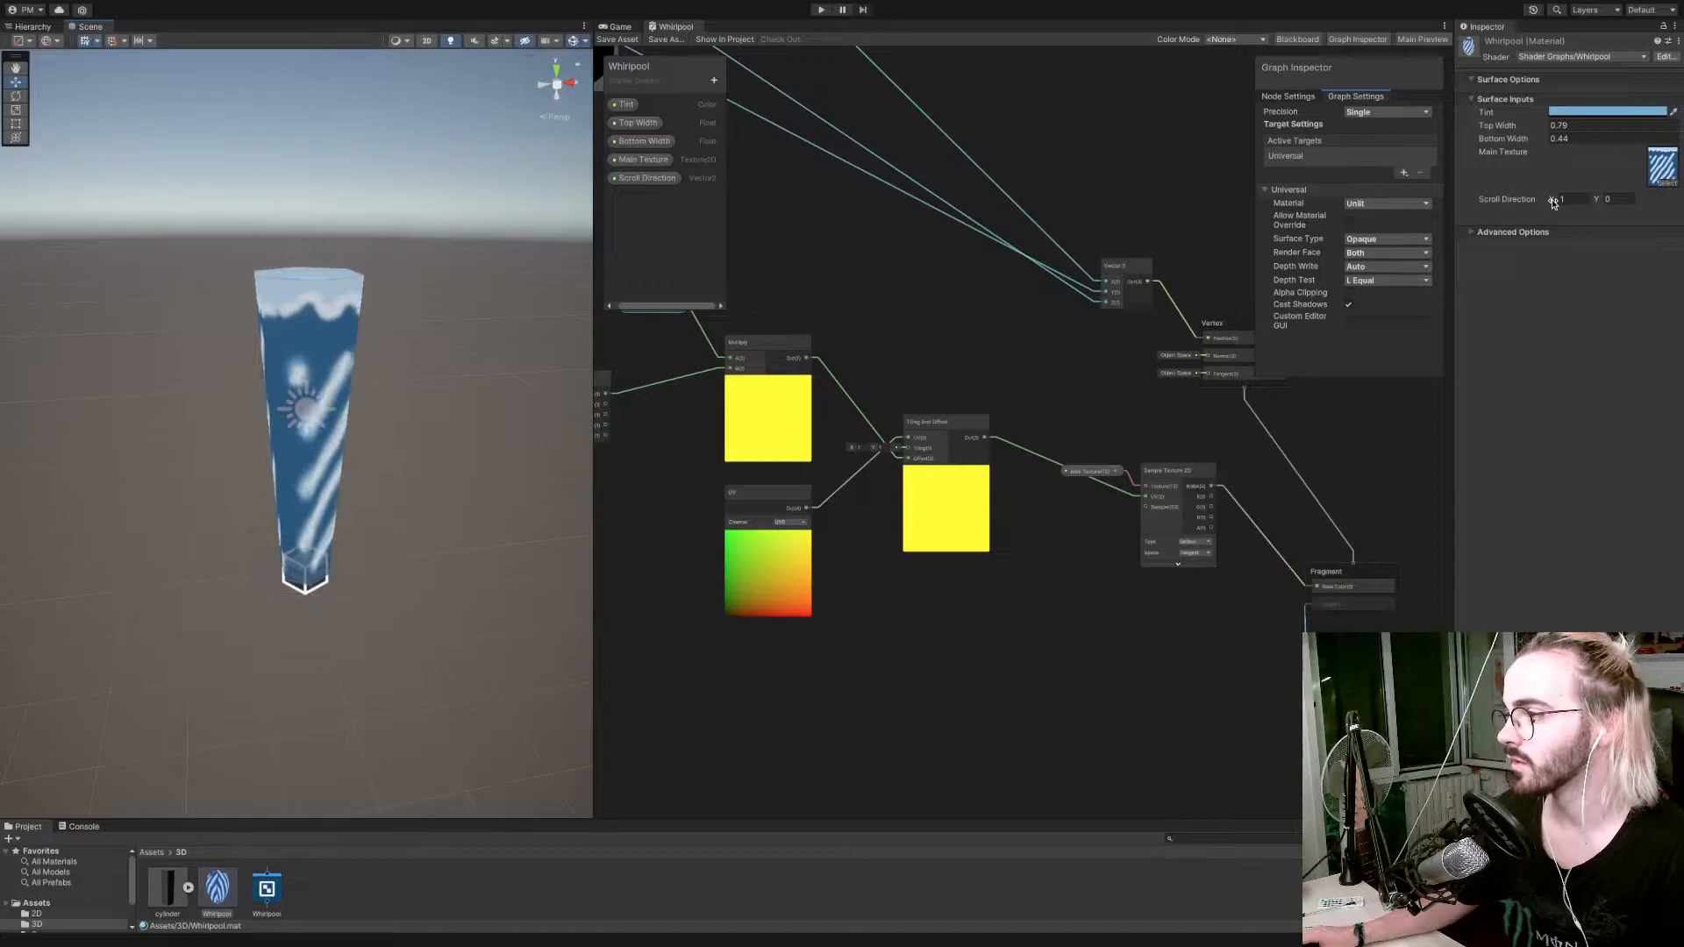
# Set the Whirlpool material's Scroll Direction X to -1.01 and check the reversed scrolling around the whirlpool.
pyautogui.moveTo(1550, 203)
pyautogui.mouseDown()
pyautogui.moveTo(1517, 202)
pyautogui.moveTo(1535, 203)
pyautogui.mouseUp()
pyautogui.keyDown('alt'); pyautogui.moveTo(442, 395); pyautogui.dragTo(522, 406); pyautogui.keyUp('alt')
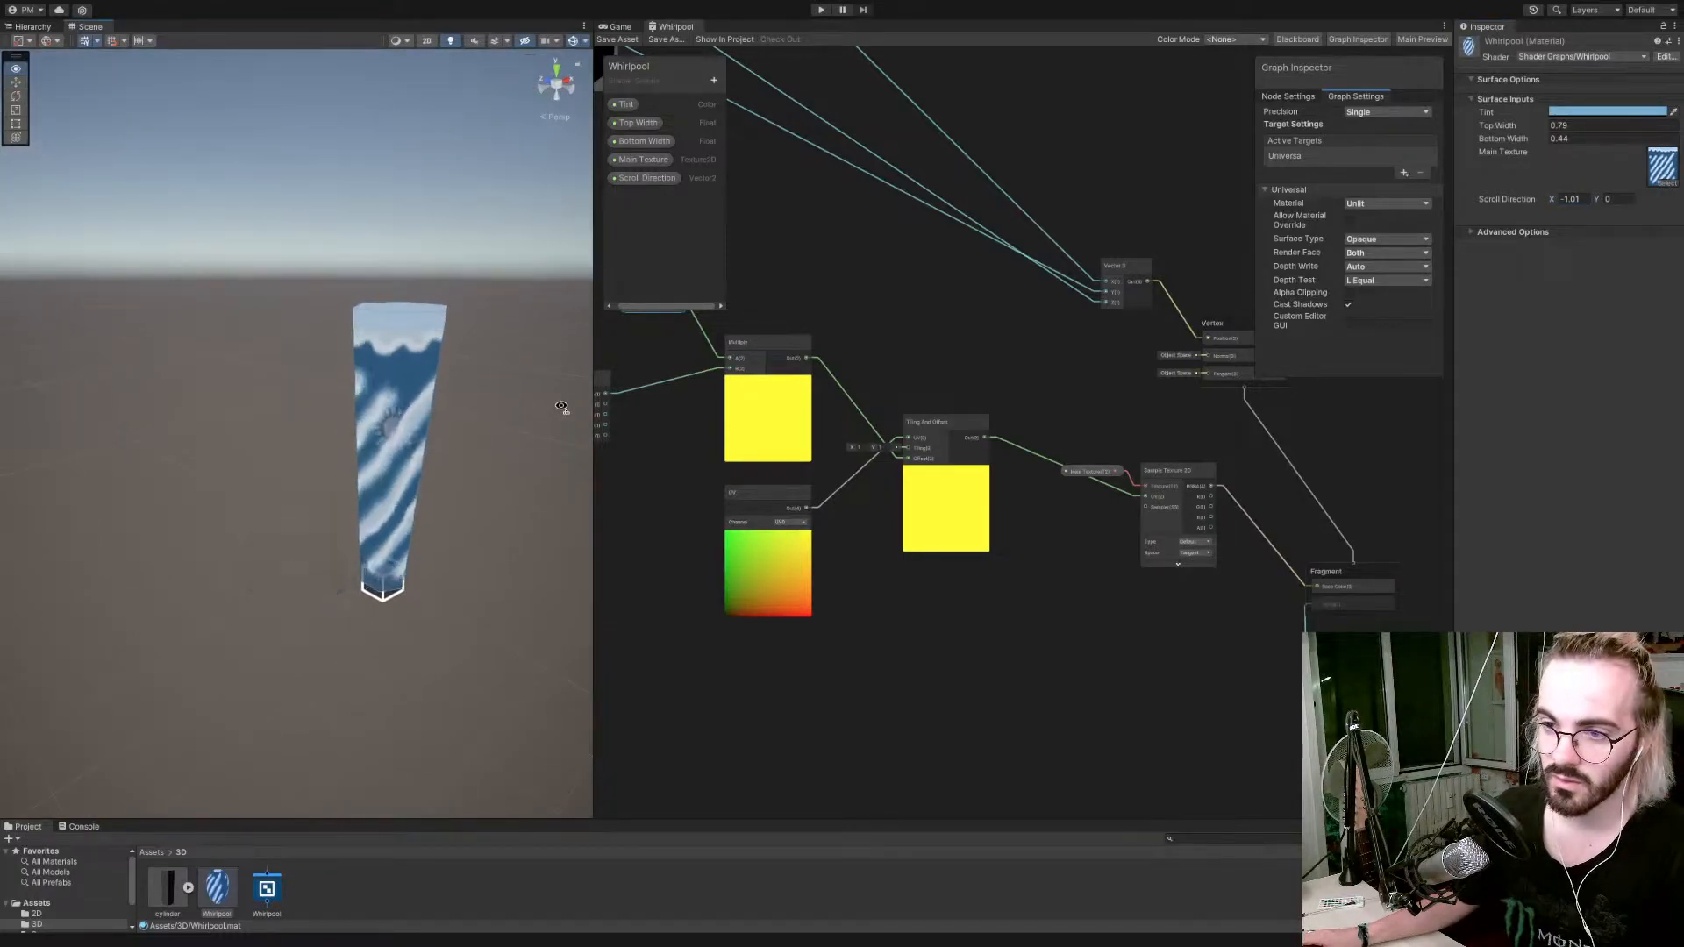
pyautogui.press('w')
pyautogui.moveTo(562, 407); pyautogui.dragTo(621, 381, button='right')
pyautogui.press('s')
pyautogui.scroll(1, 581, 396)
pyautogui.press('w')
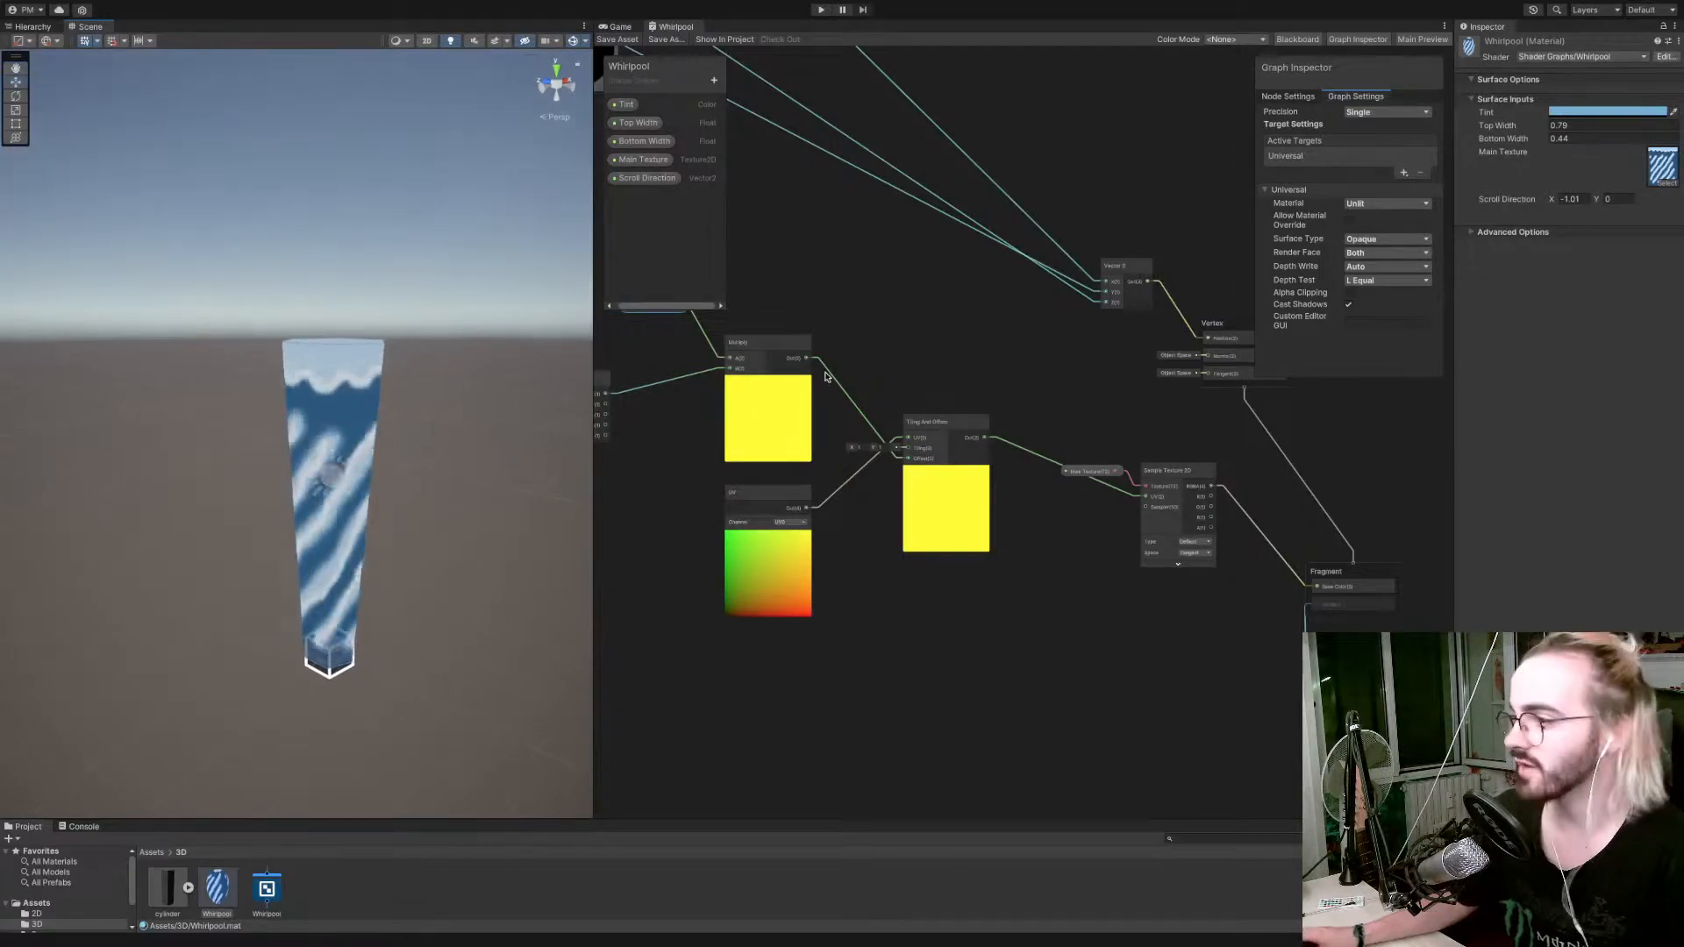
# Set the graph's Surface Type back to Transparent and save the shader graph.
pyautogui.click(1388, 238)
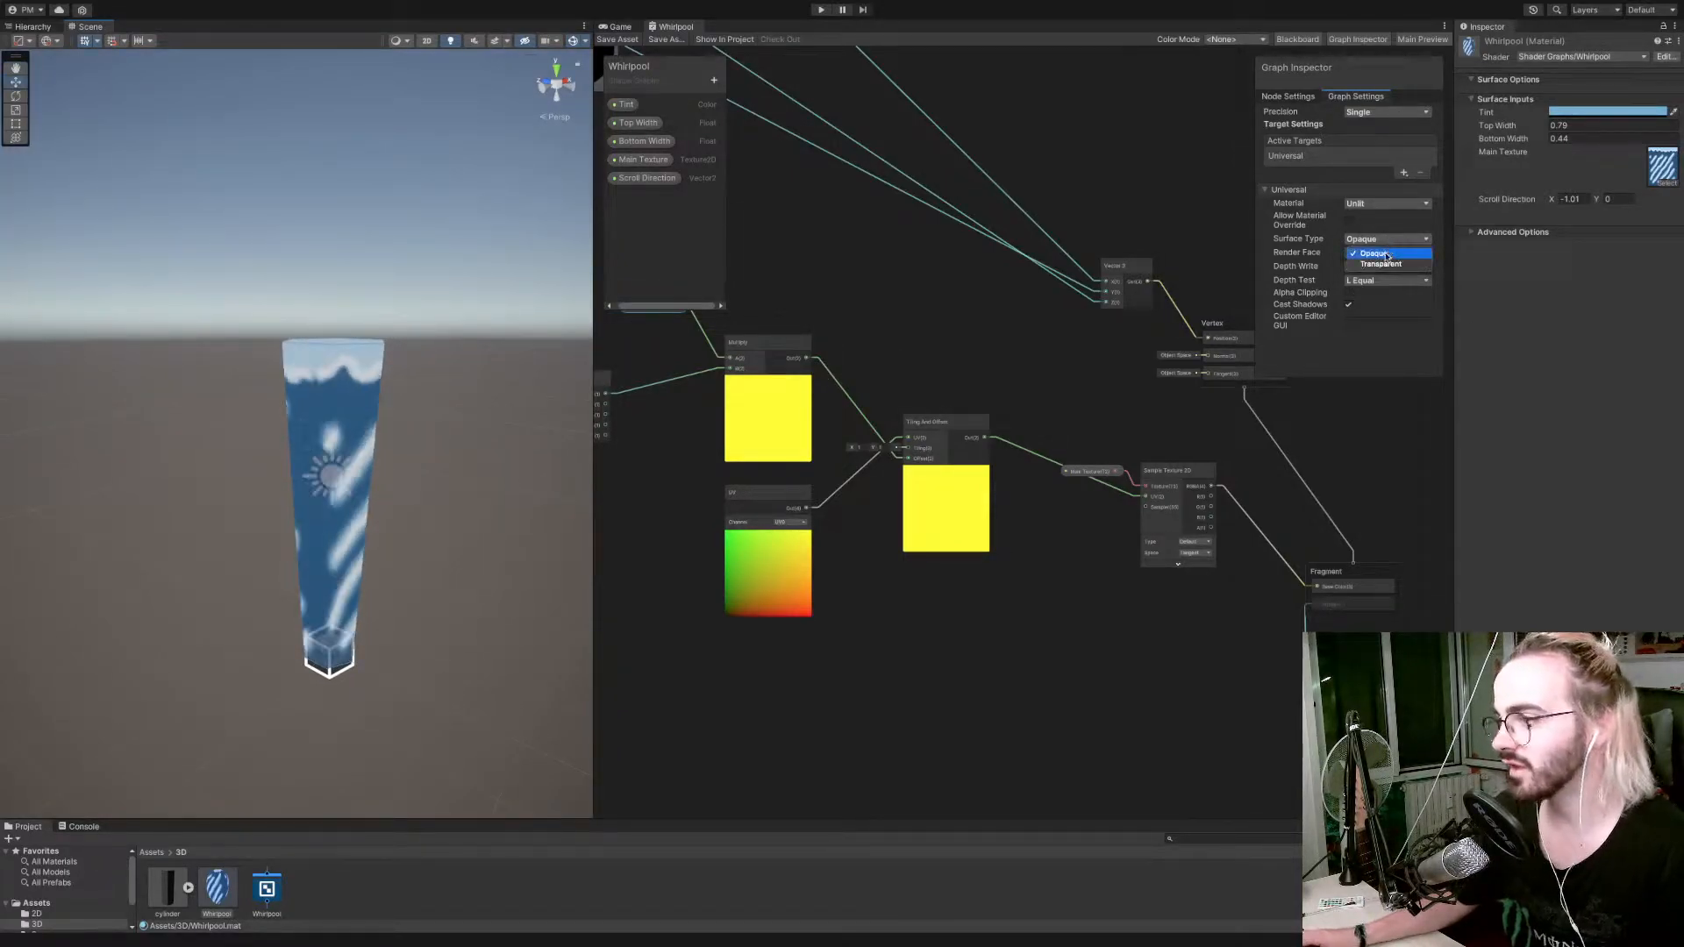
pyautogui.click(1381, 263)
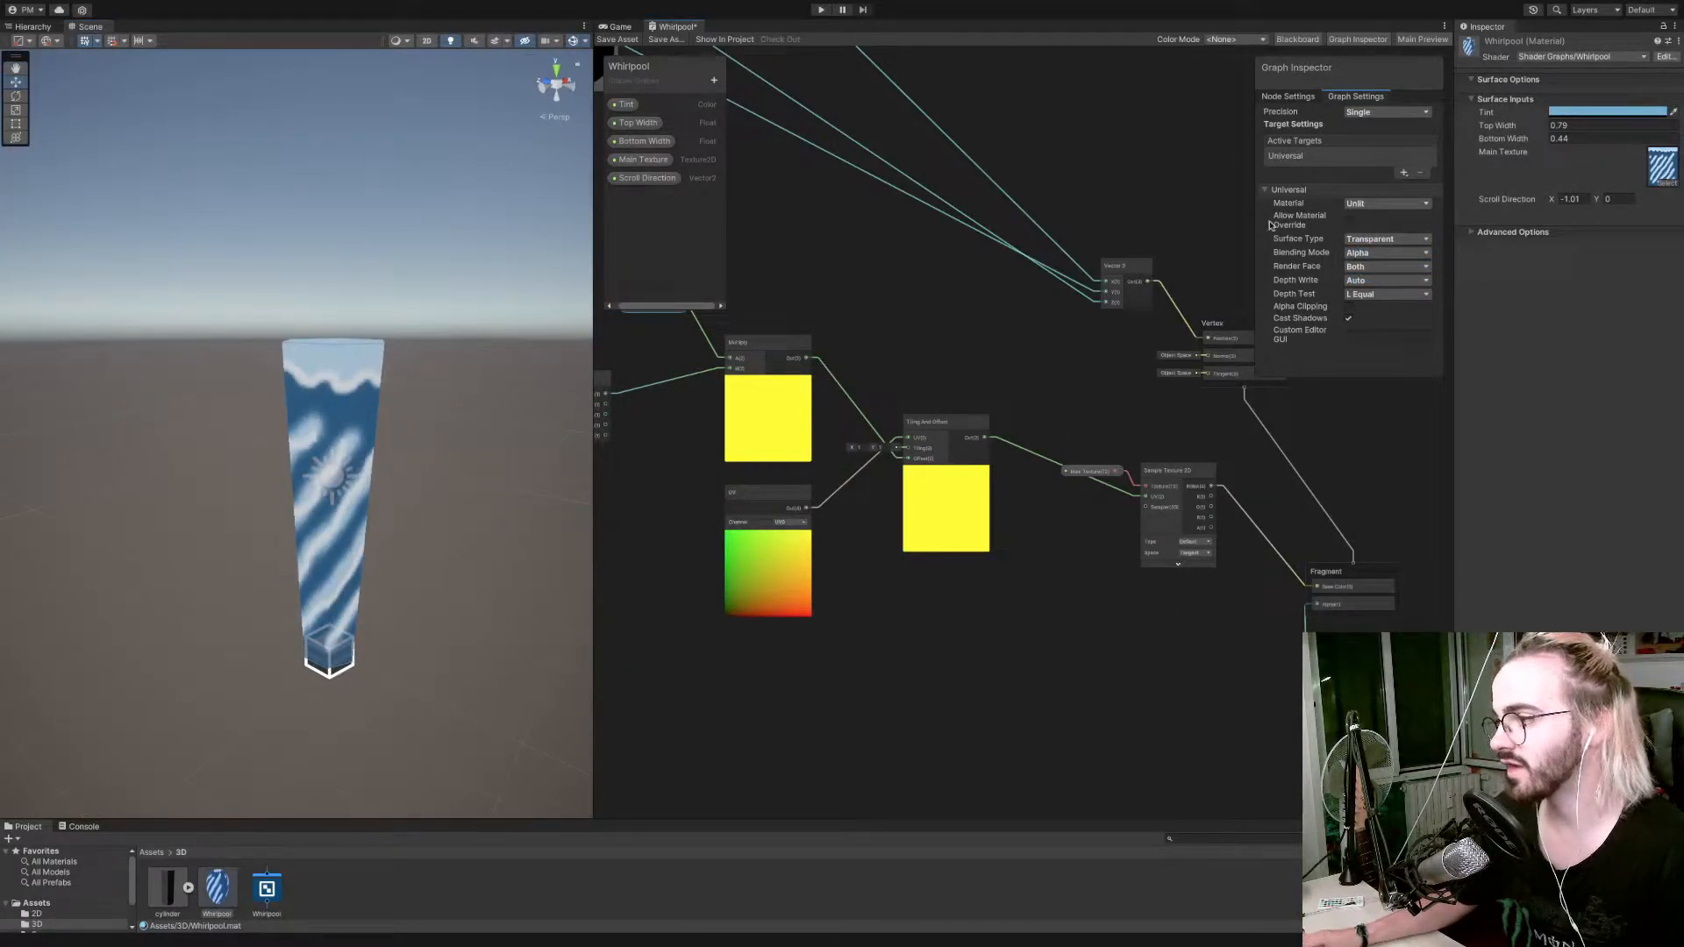
pyautogui.click(605, 44)
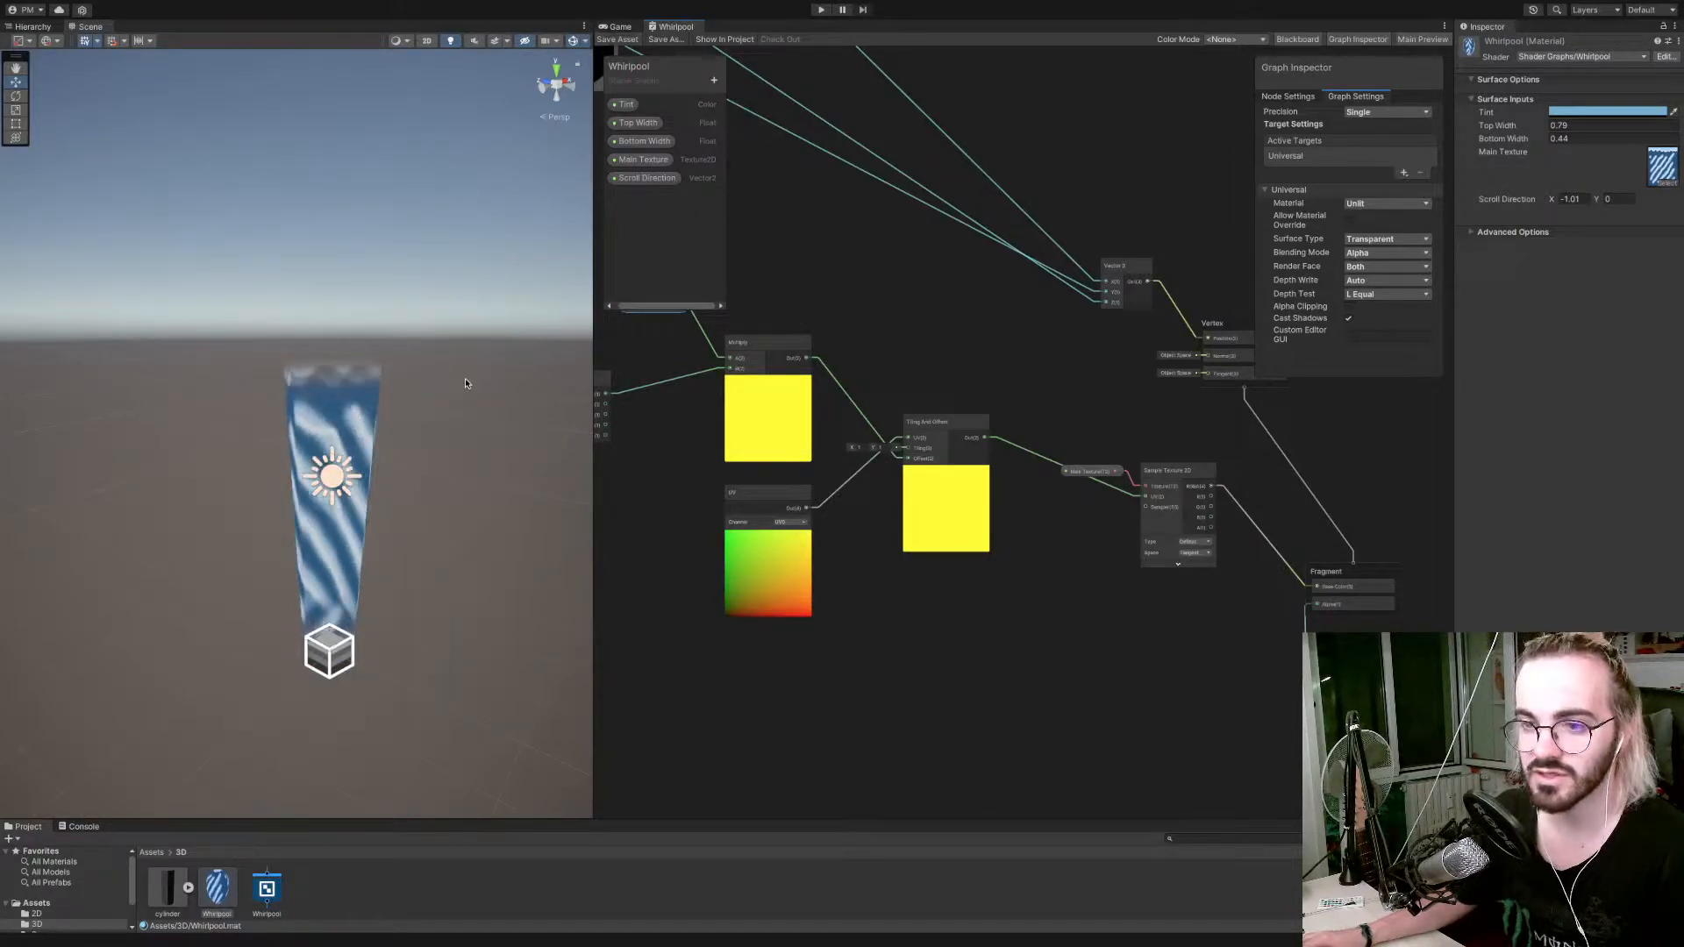
pyautogui.moveTo(465, 378); pyautogui.dragTo(473, 366, button='right')
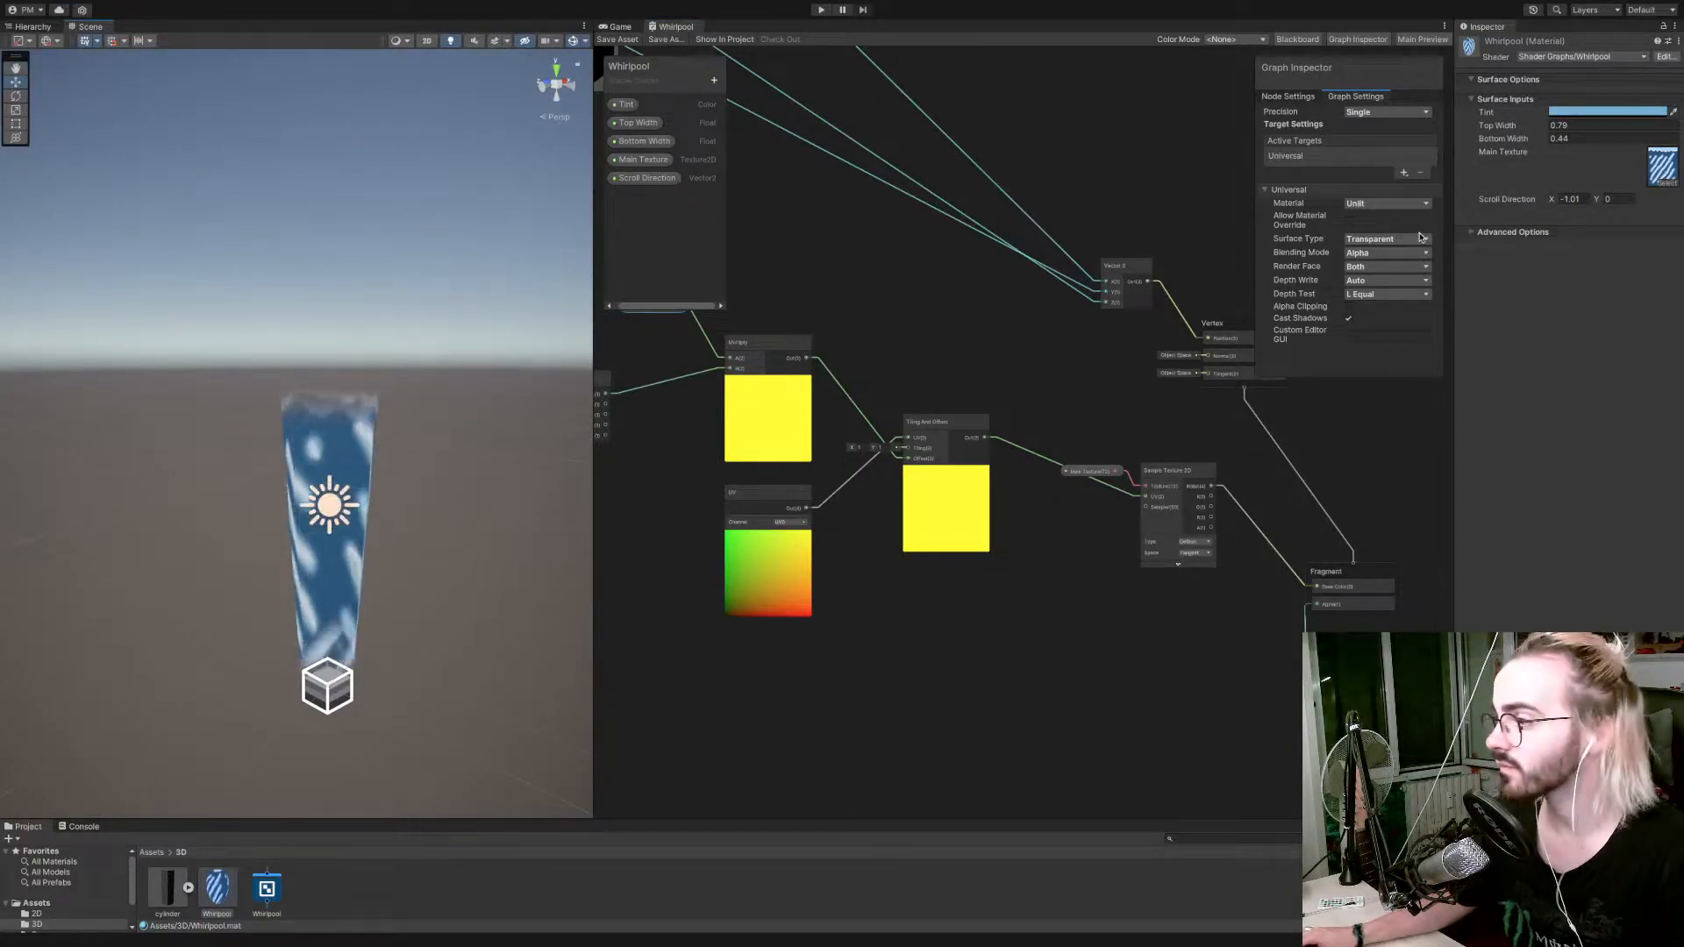
# Try Render Face set to Front, save the shader graph and inspect the whirlpool in the scene.
pyautogui.click(1395, 266)
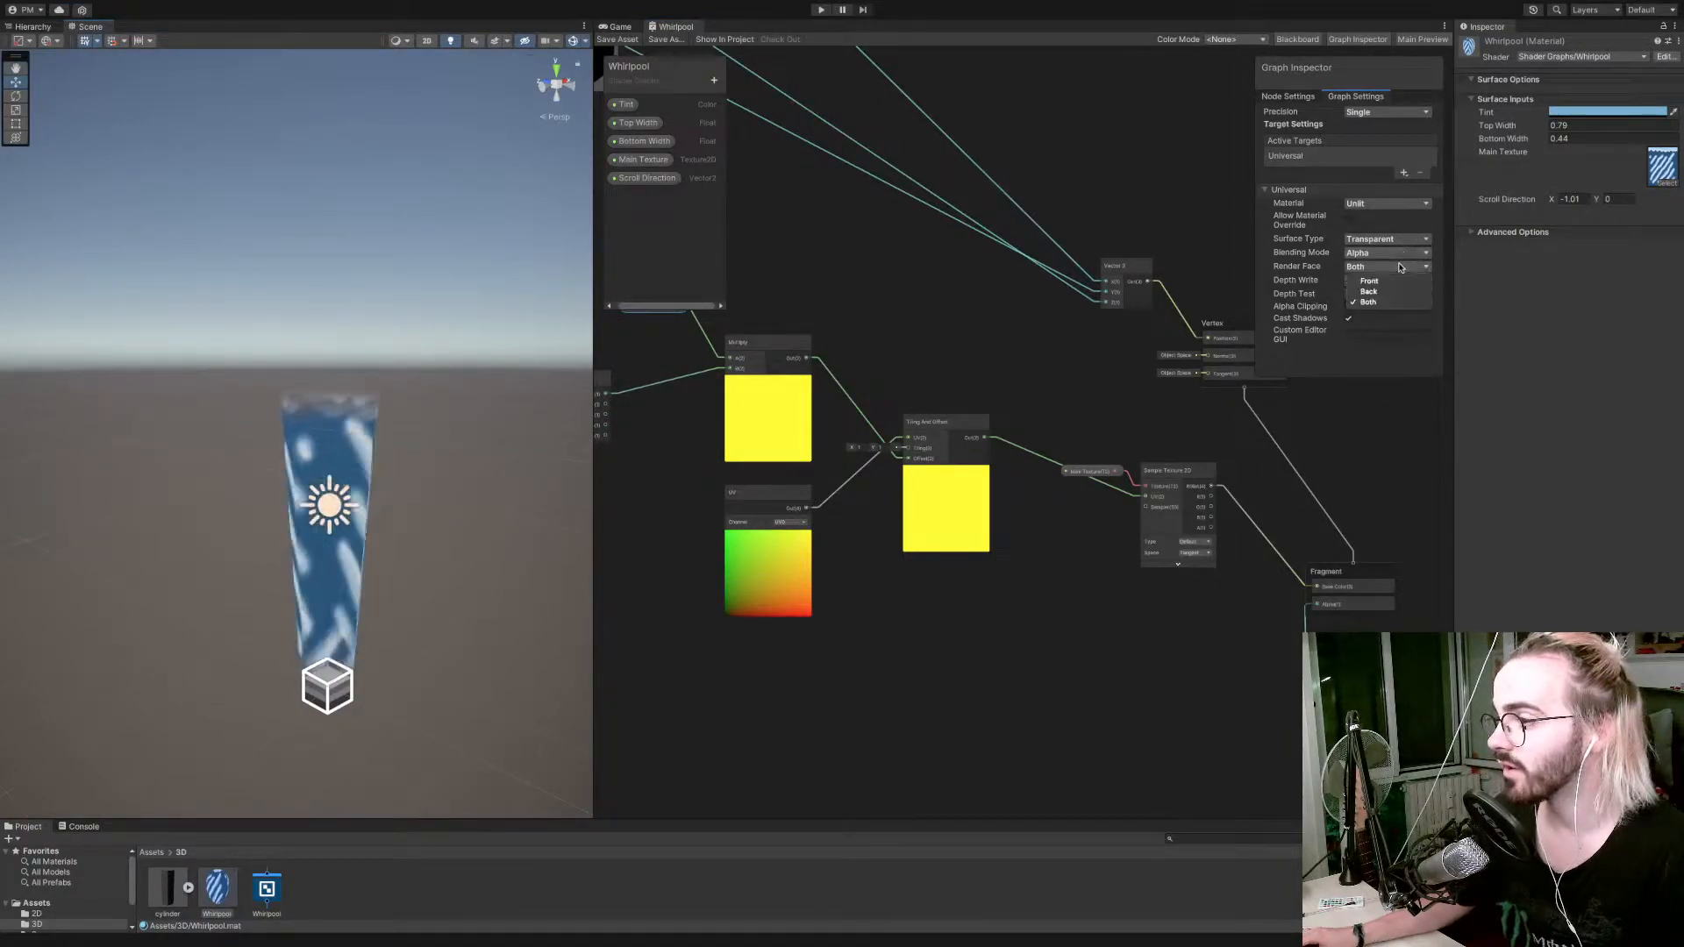
pyautogui.click(1382, 279)
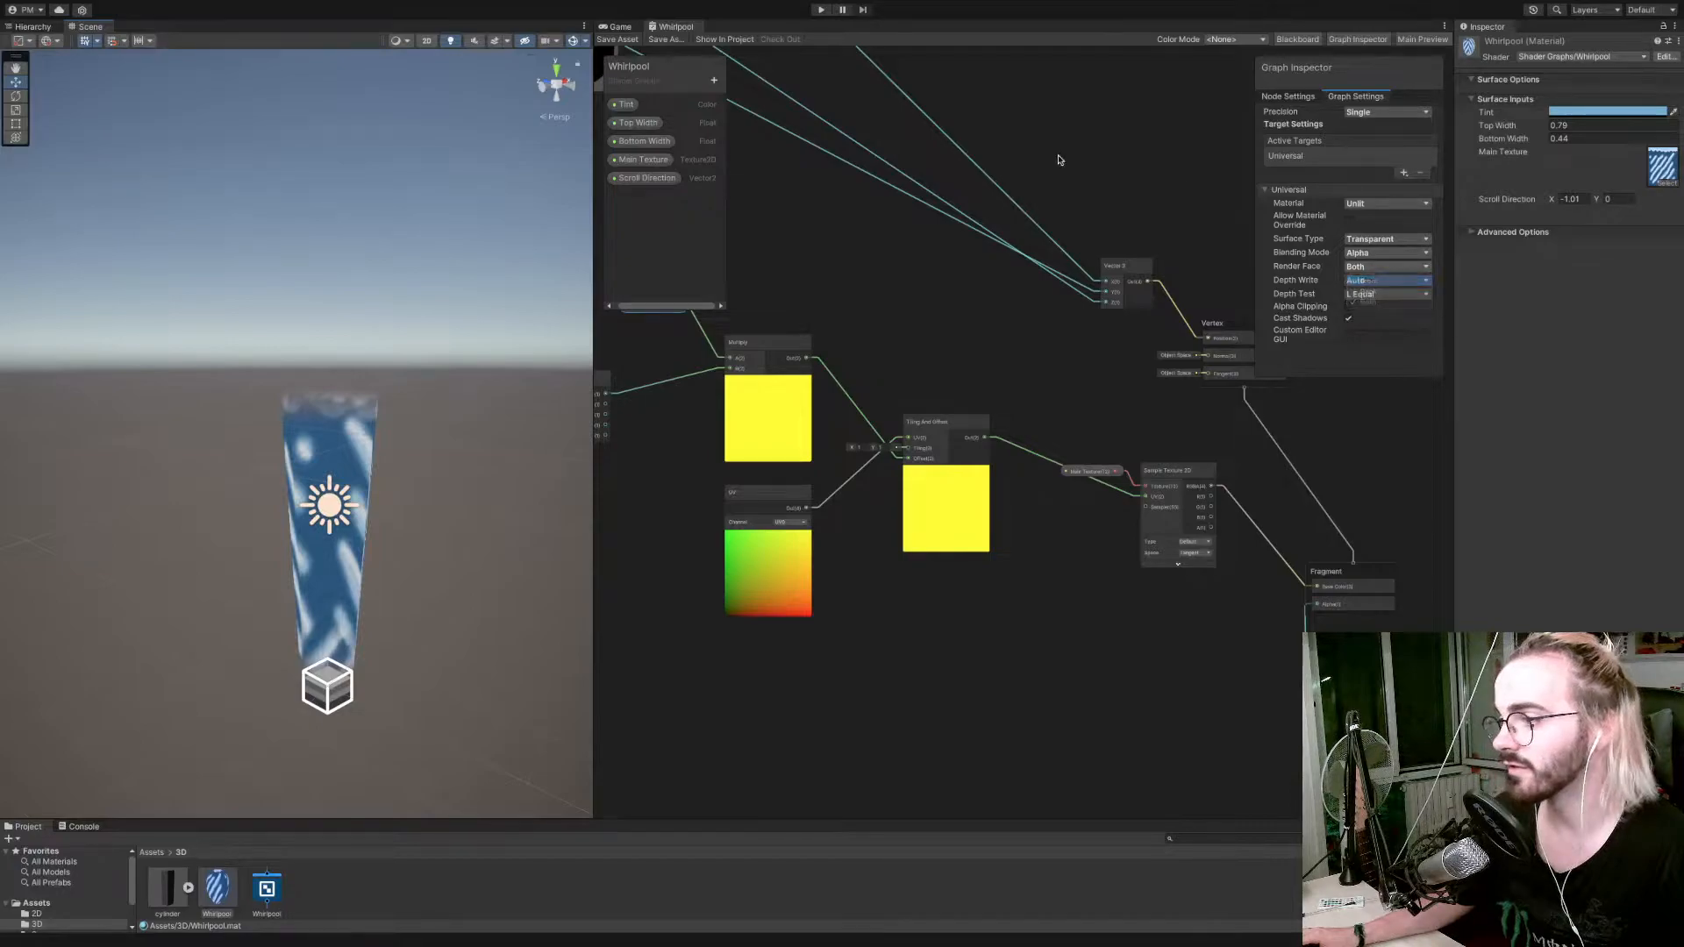
pyautogui.click(617, 39)
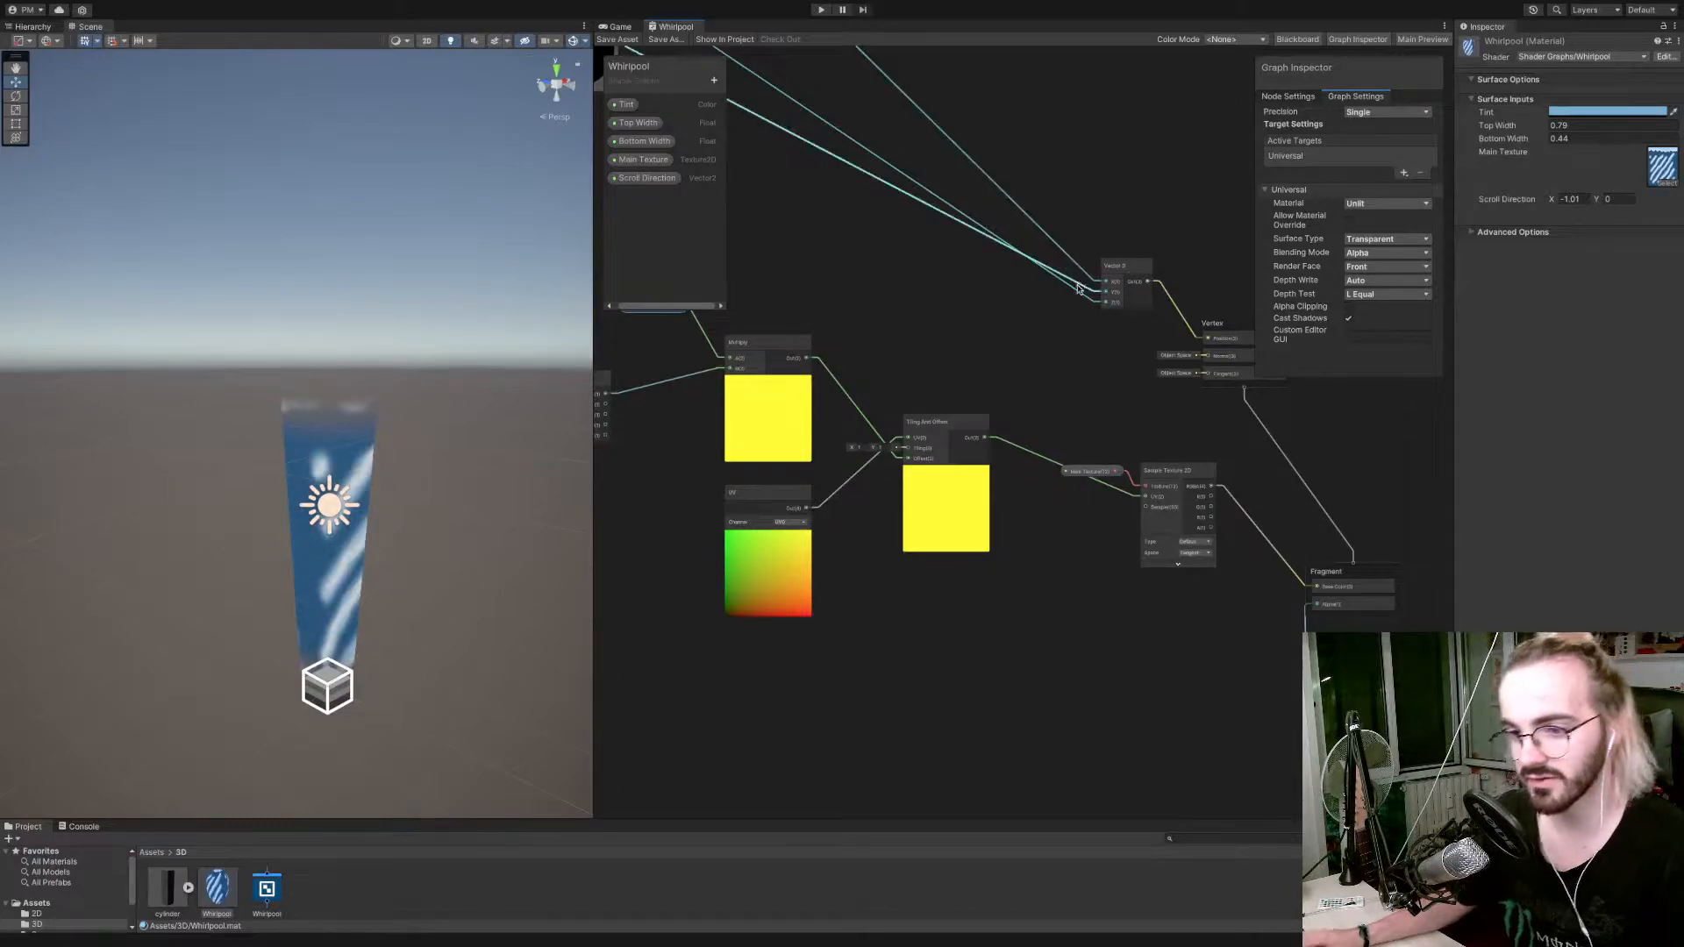
pyautogui.moveTo(487, 430)
pyautogui.mouseDown(button='right')
pyautogui.moveTo(450, 451)
pyautogui.moveTo(488, 443)
pyautogui.mouseUp(button='right')
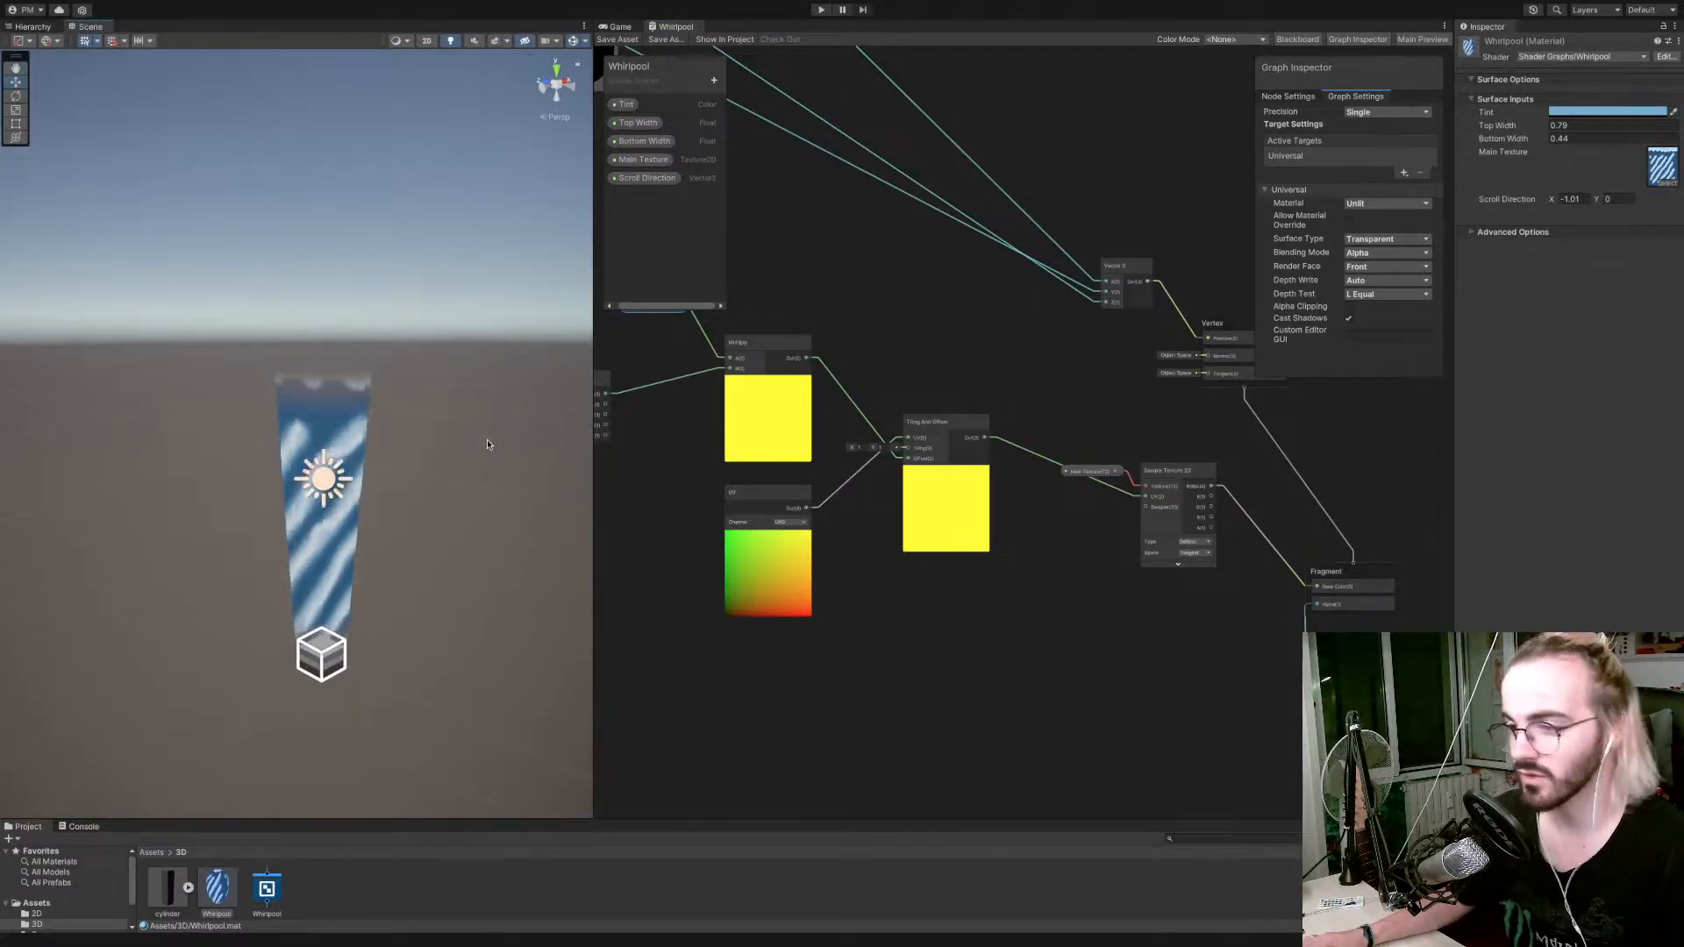
# Set Render Face back to Both and look through the Depth Write options.
pyautogui.click(1378, 267)
pyautogui.click(1375, 302)
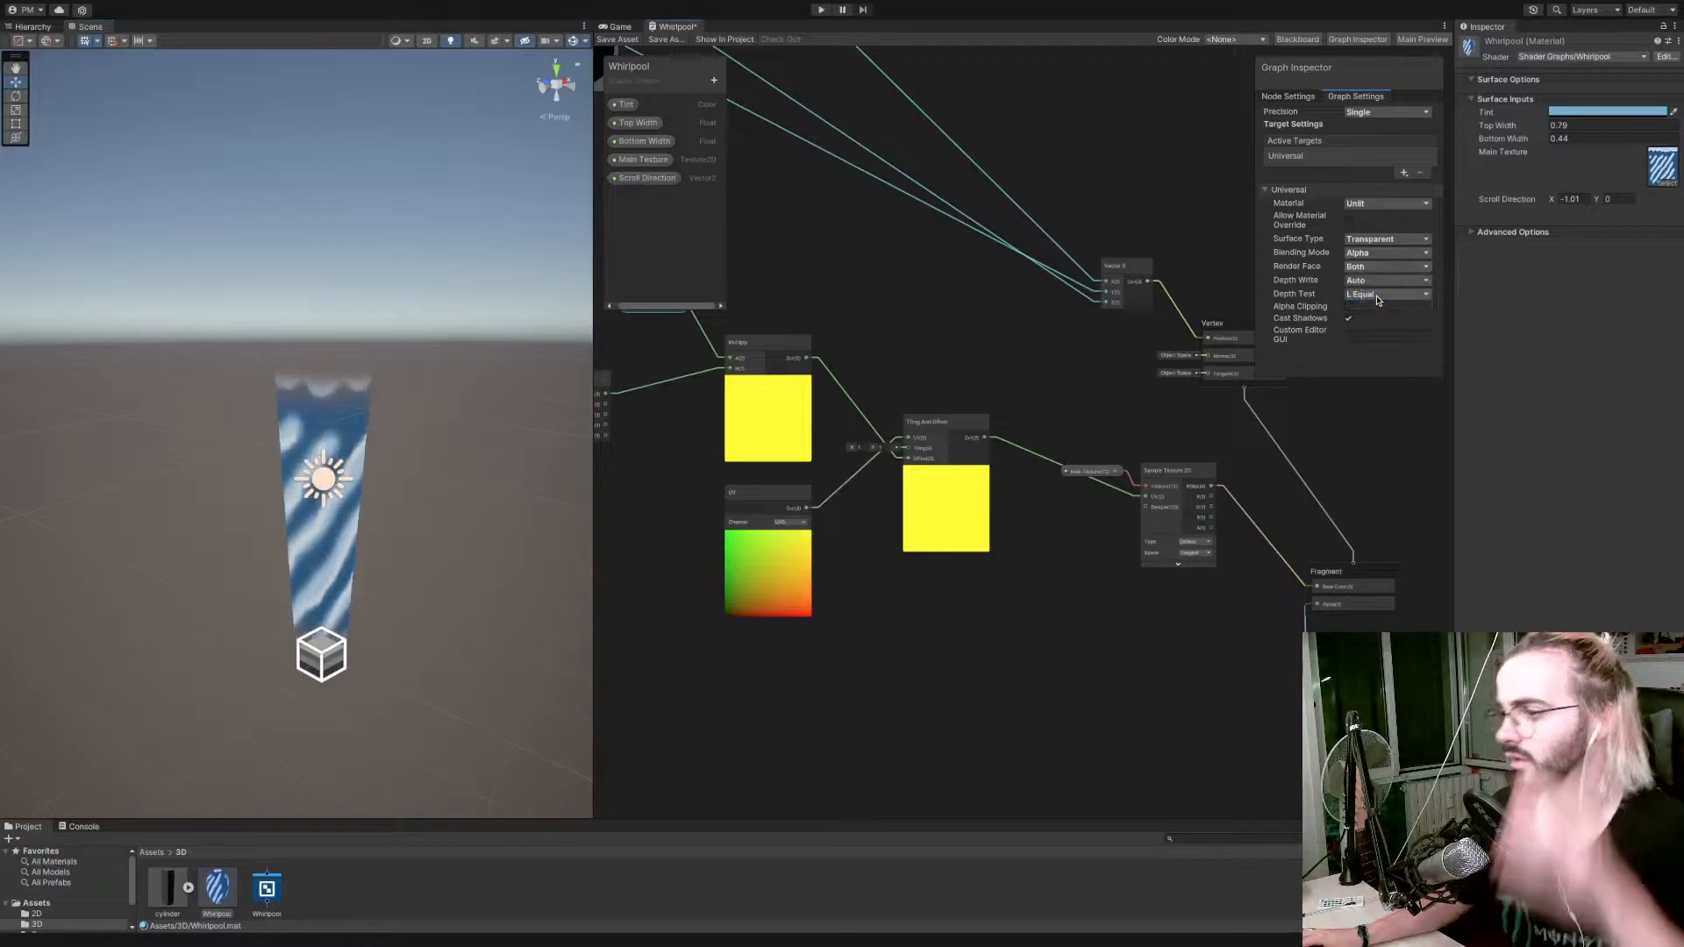
pyautogui.click(1378, 282)
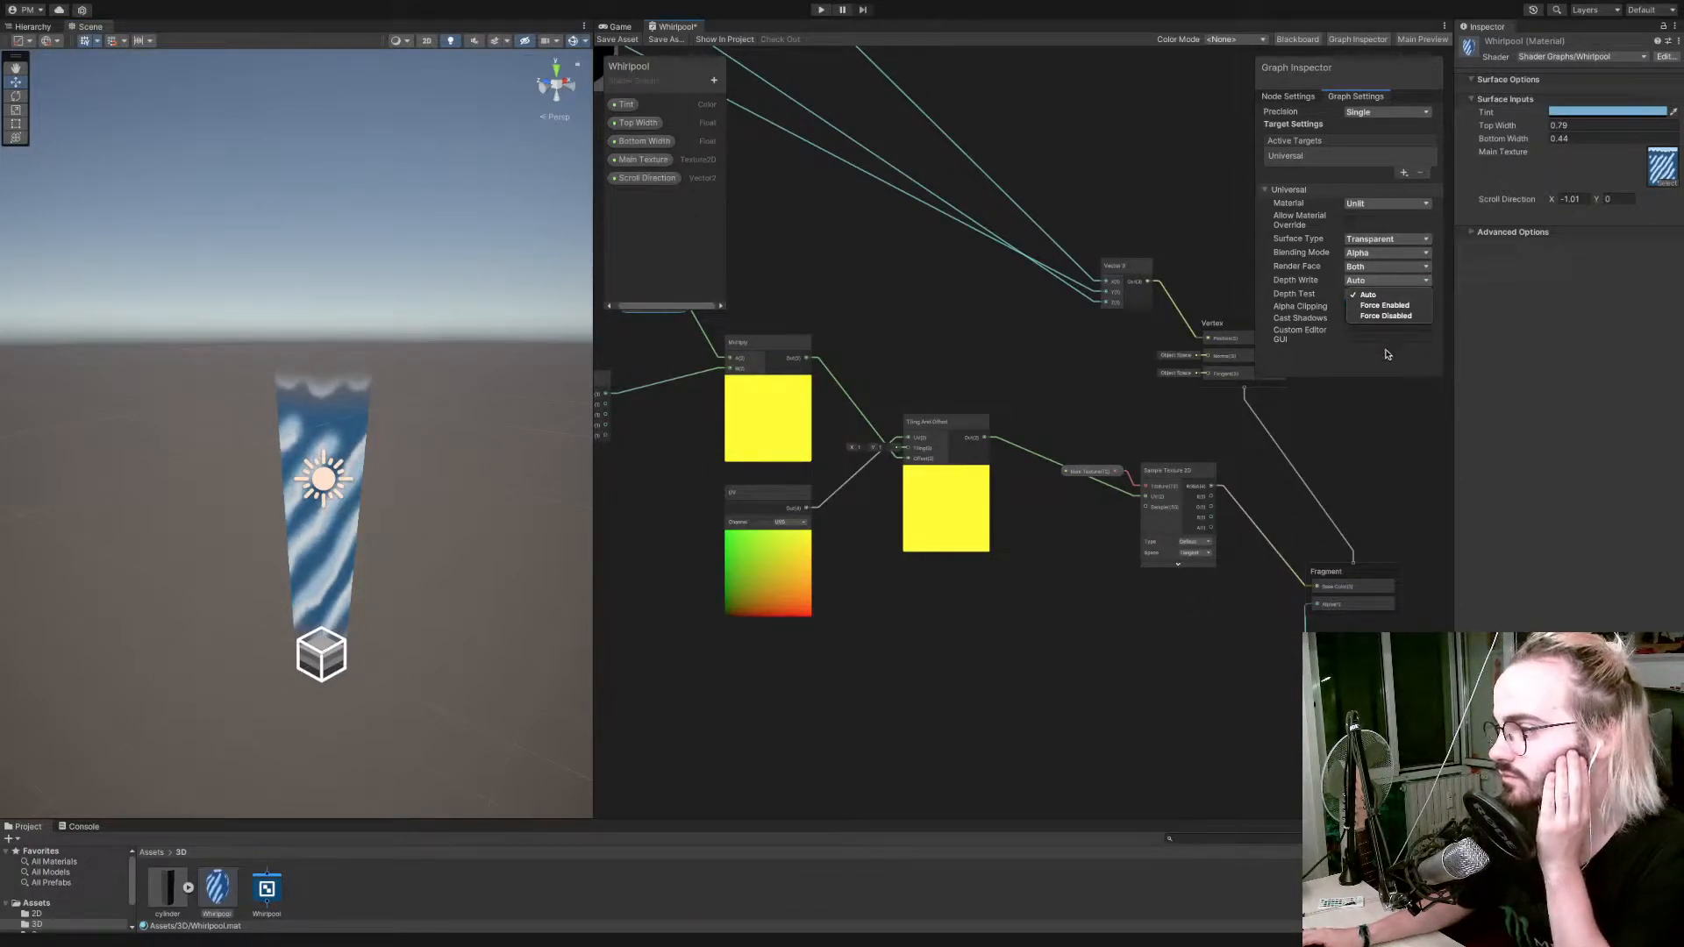
pyautogui.click(1387, 364)
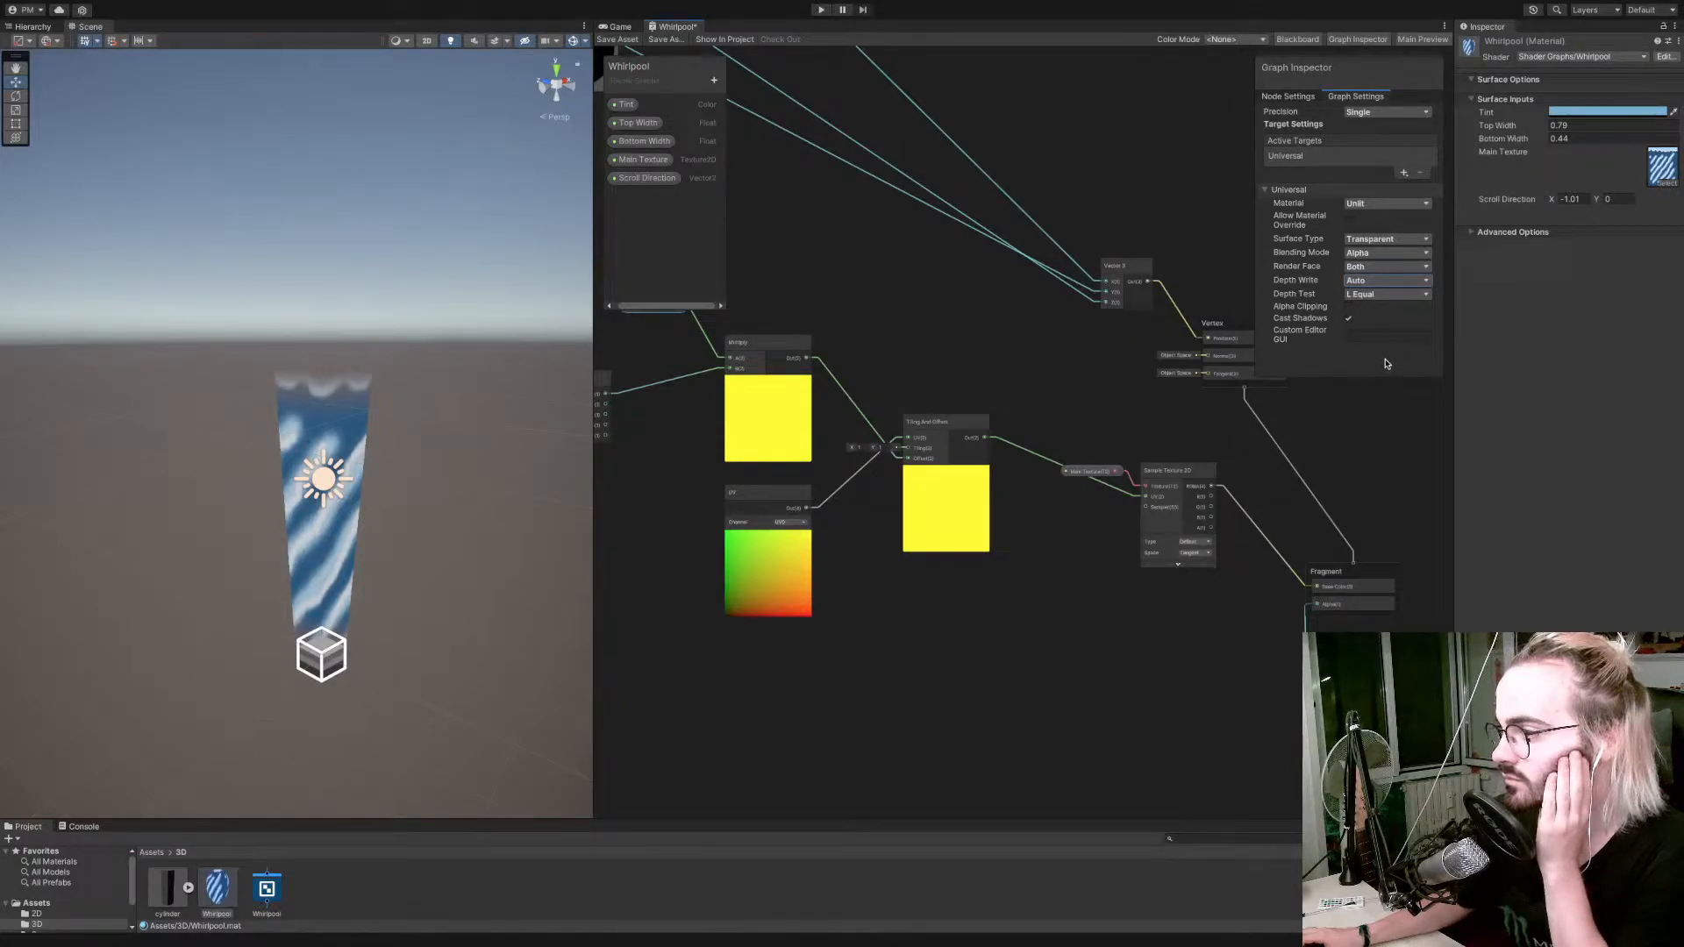
# Try Depth Test set to Never and save the shader graph.
pyautogui.click(1377, 296)
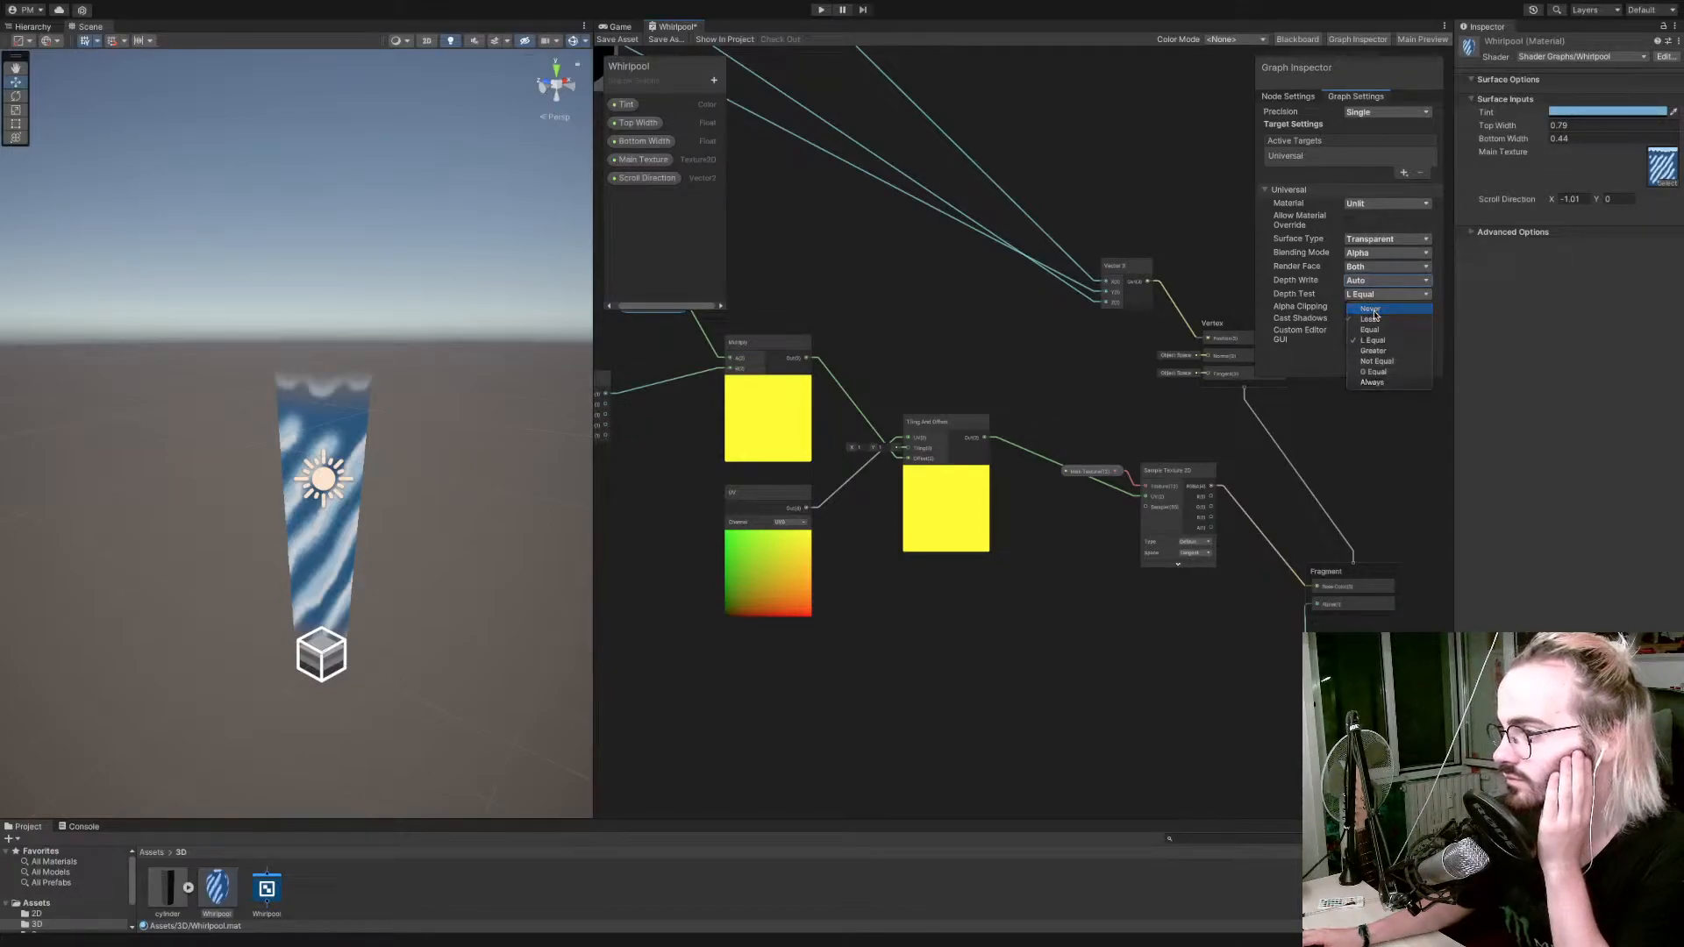
pyautogui.click(1374, 310)
pyautogui.click(631, 41)
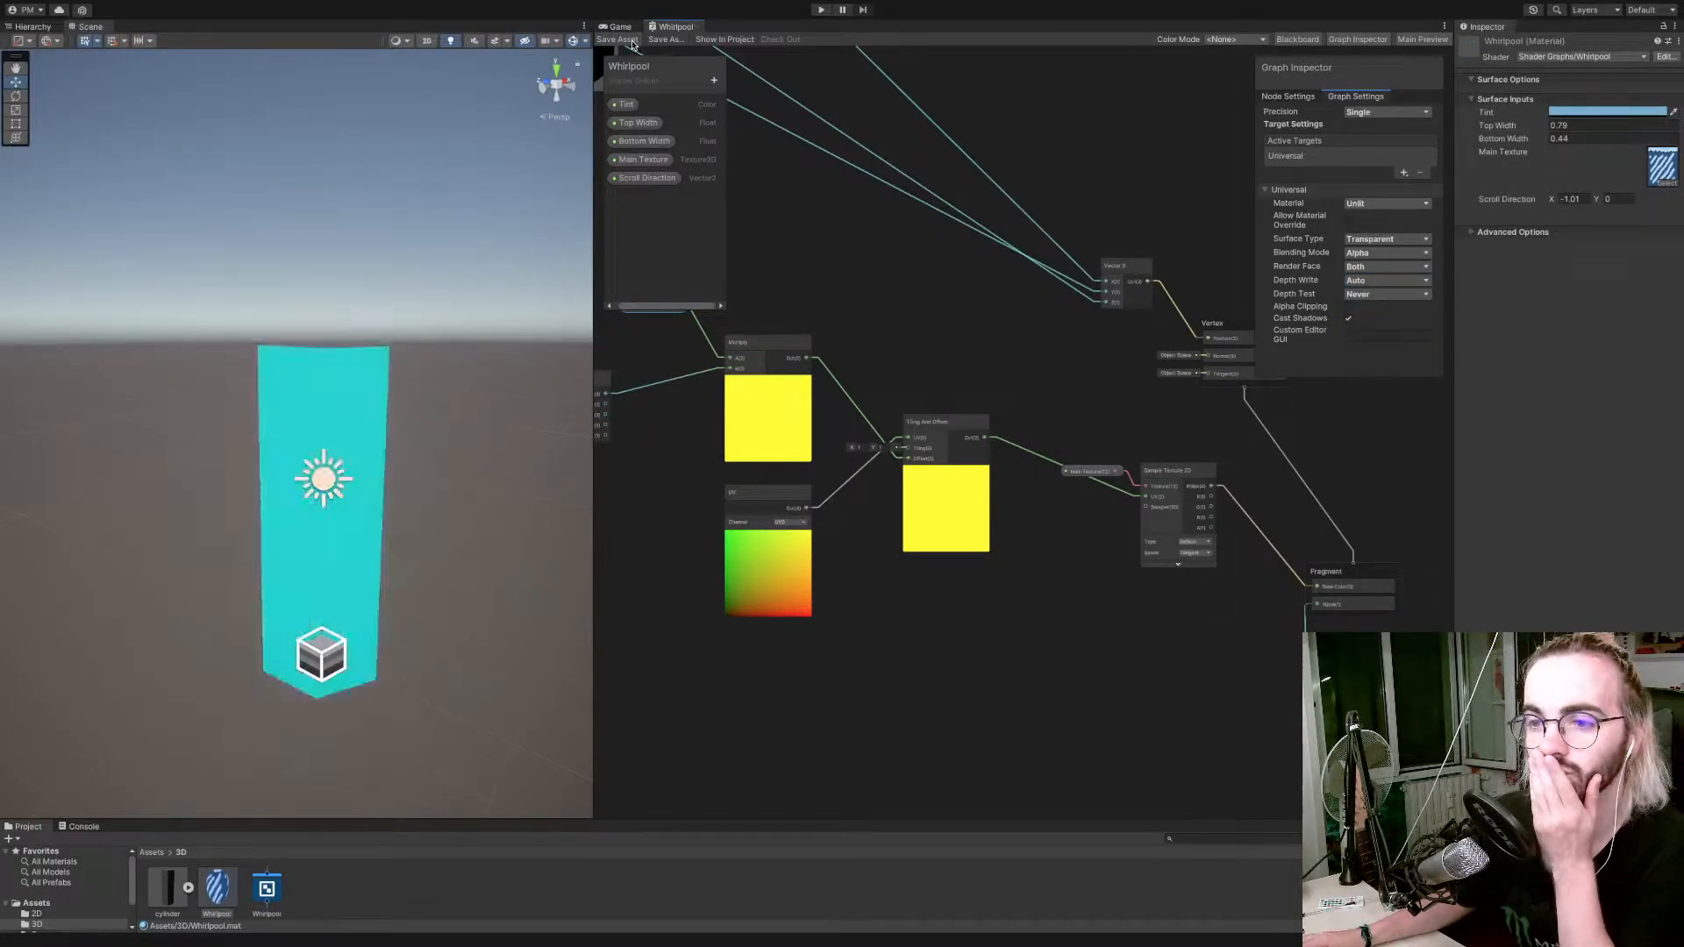
# Set Depth Test back to L Equal, save the shader graph and inspect the whirlpool in the scene.
pyautogui.click(1381, 297)
pyautogui.click(1384, 341)
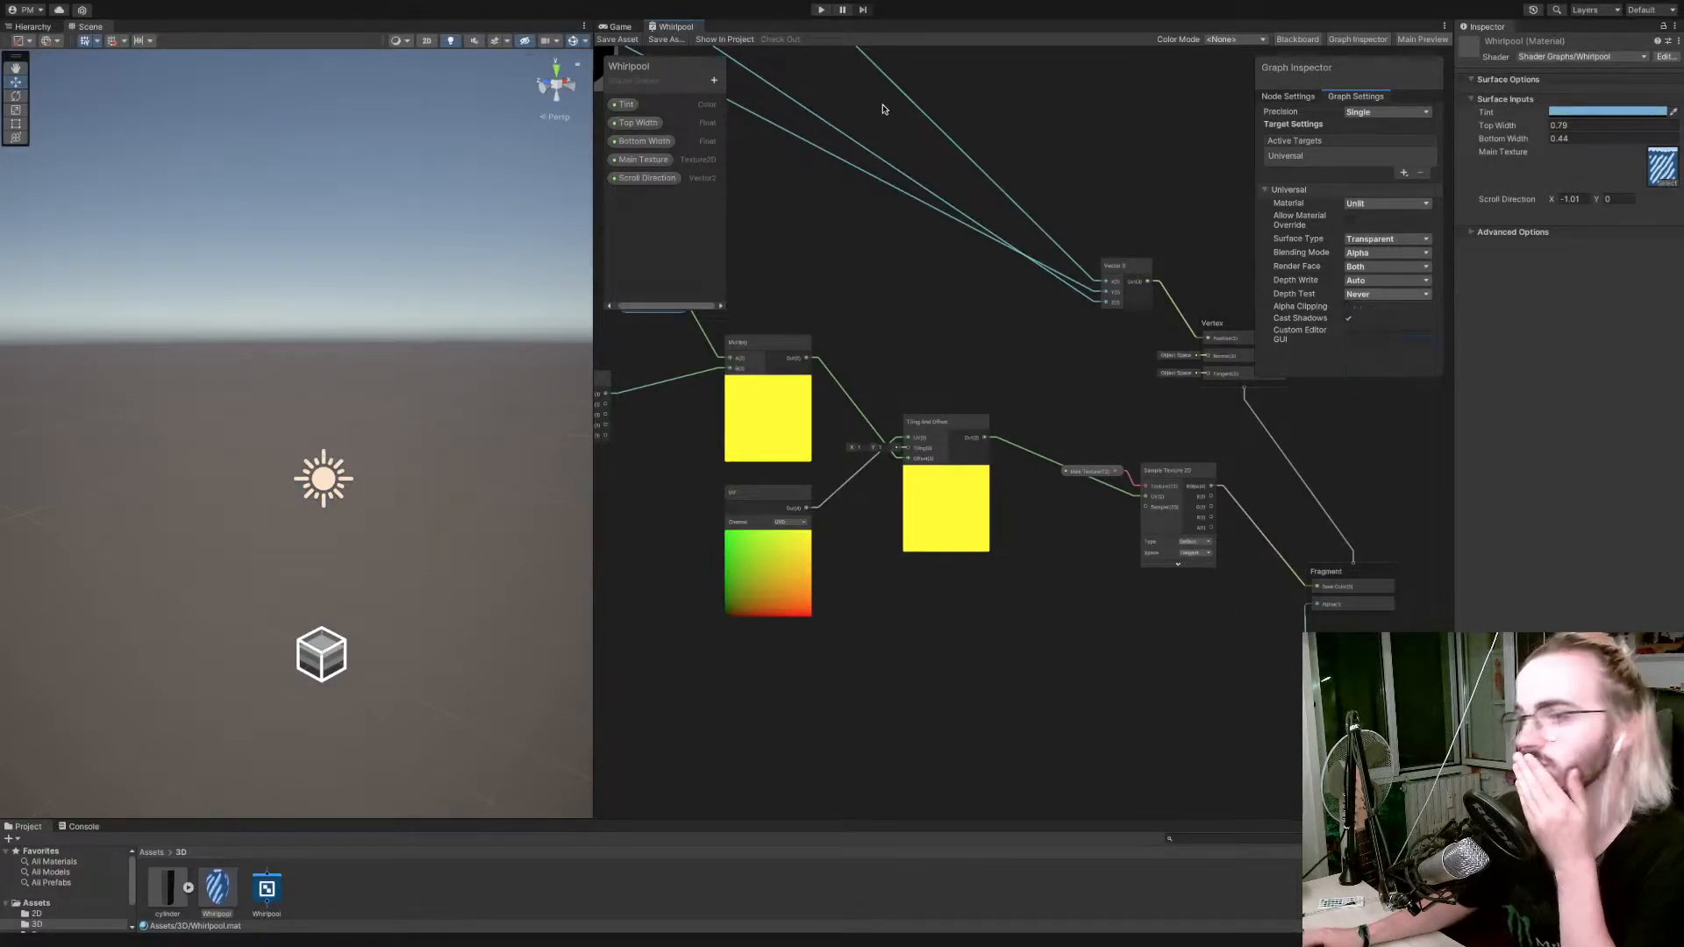
pyautogui.click(617, 40)
pyautogui.moveTo(369, 343); pyautogui.dragTo(513, 358, button='right')
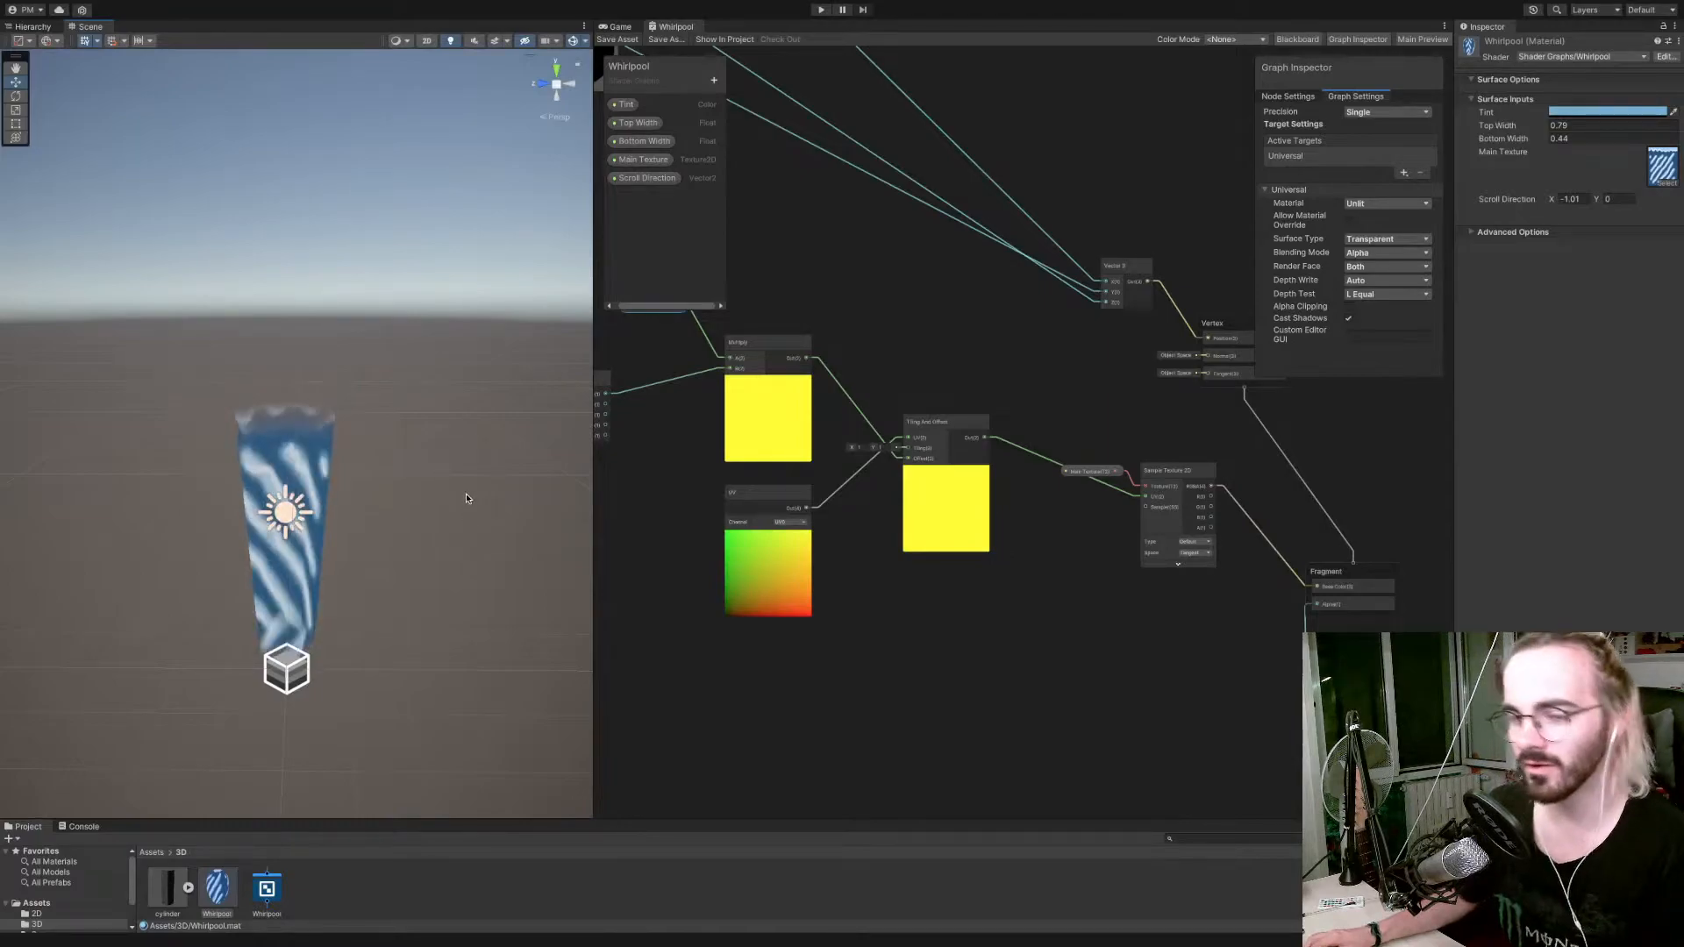
pyautogui.scroll(-3, 800, 537)
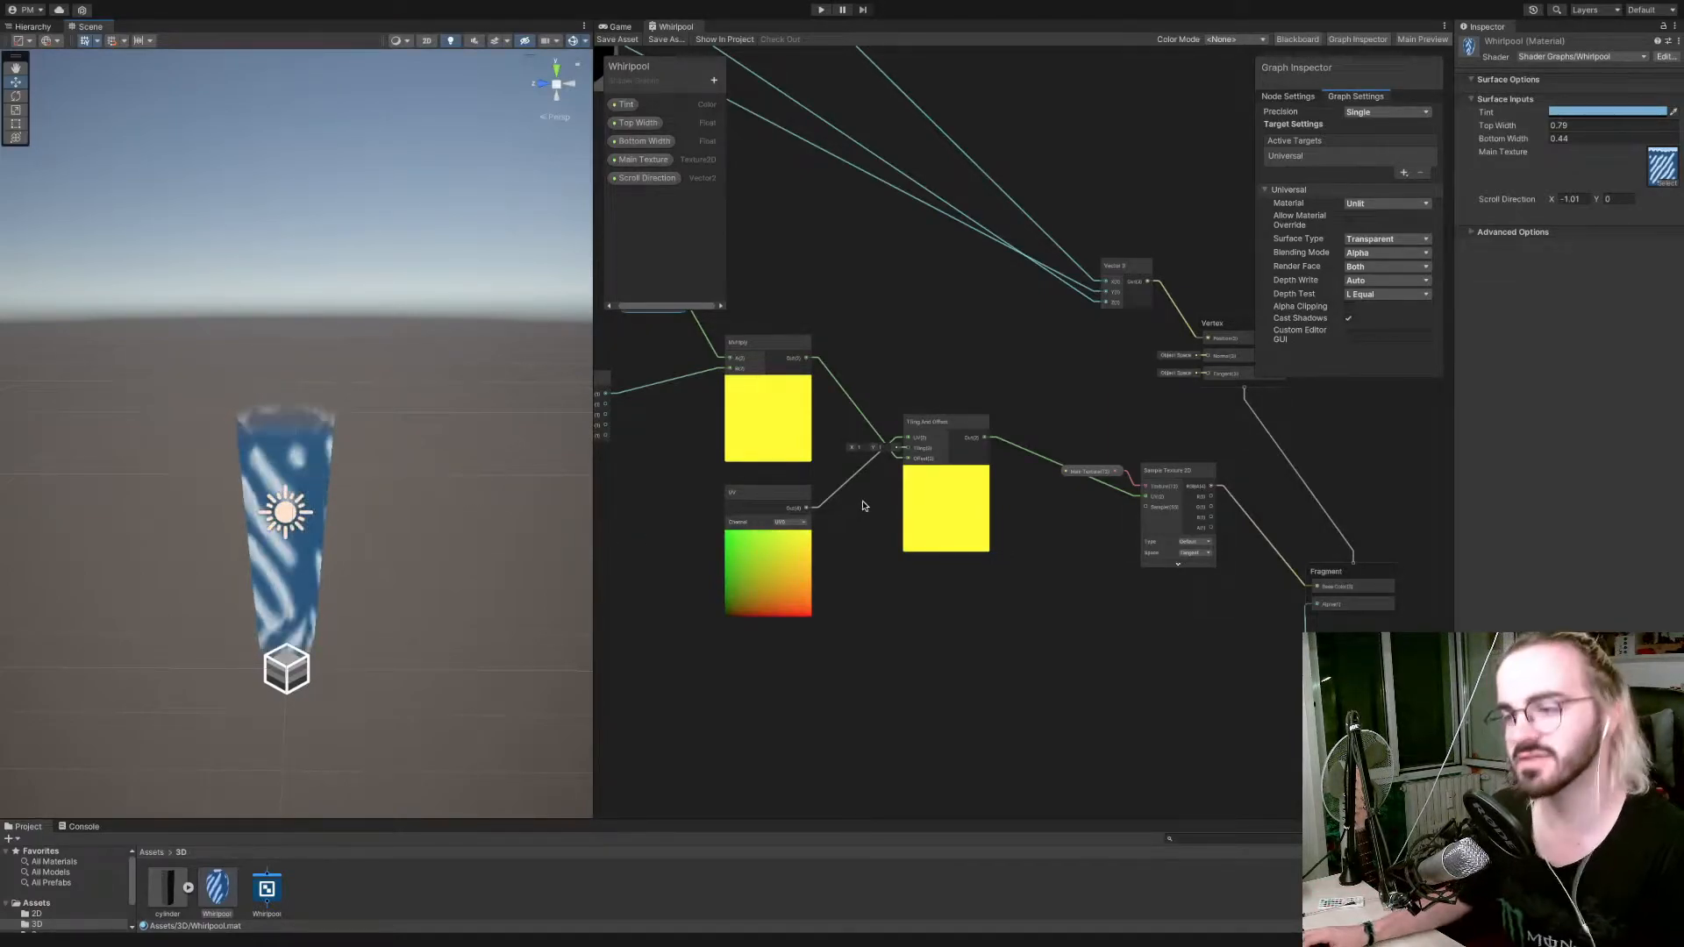
# Collapse the previews of the Multiply and UV nodes and move both nodes close to the Tiling And Offset node.
pyautogui.keyDown('alt'); pyautogui.moveTo(743, 470); pyautogui.dragTo(748, 473); pyautogui.keyUp('alt')
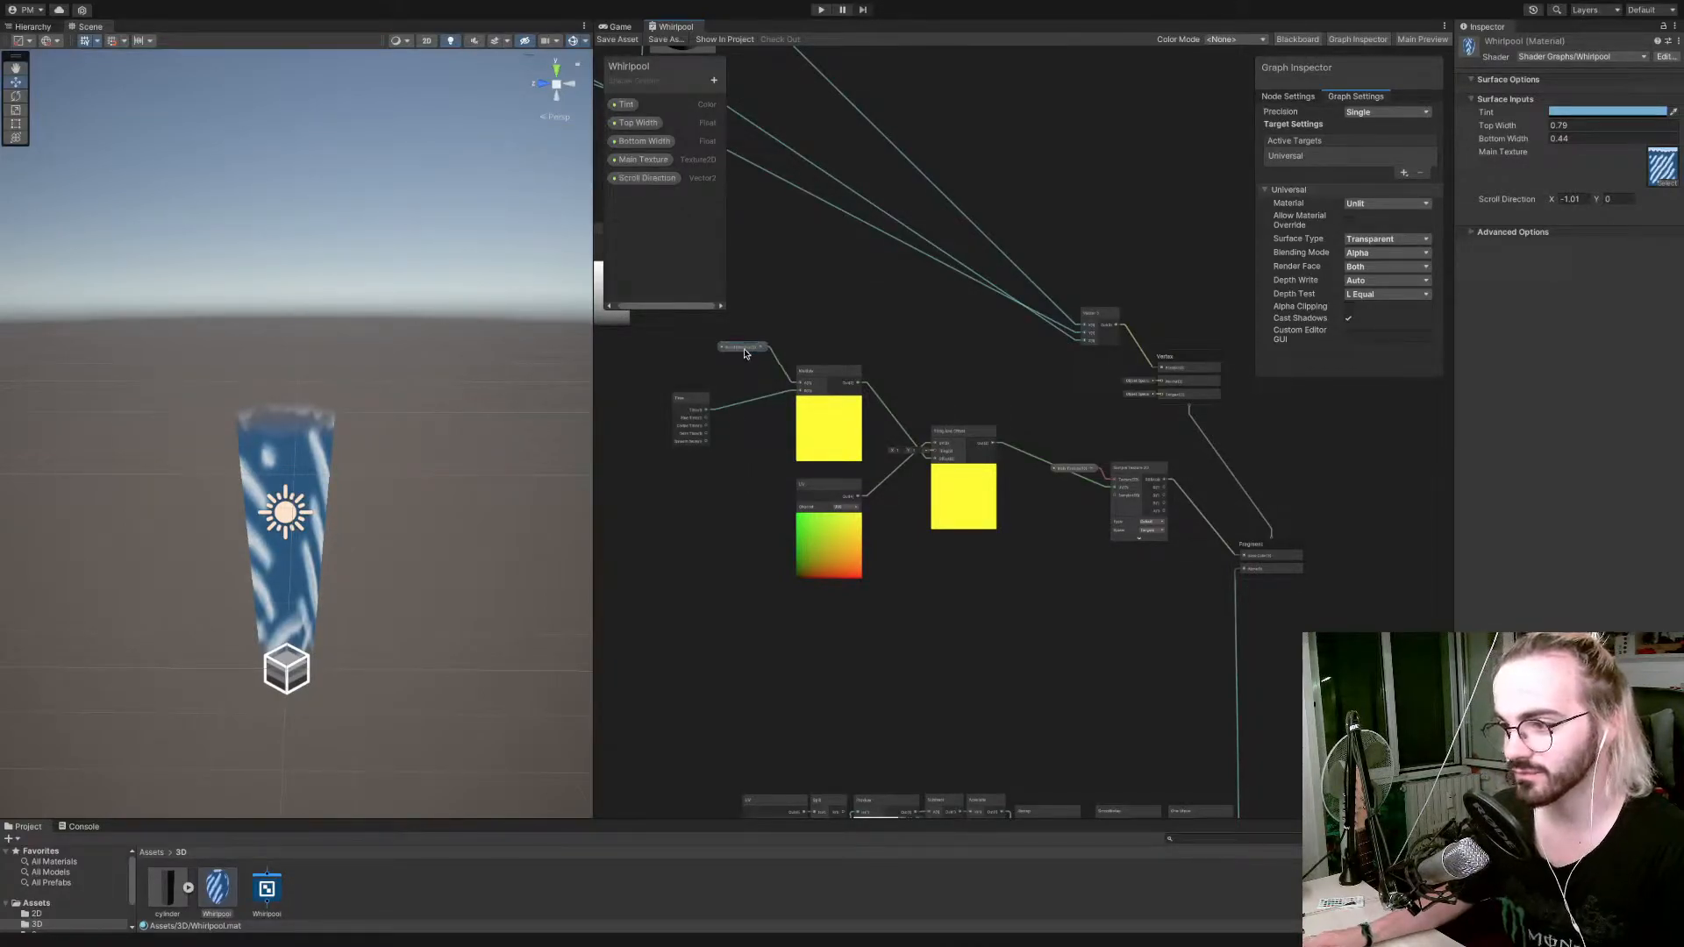
pyautogui.click(829, 401)
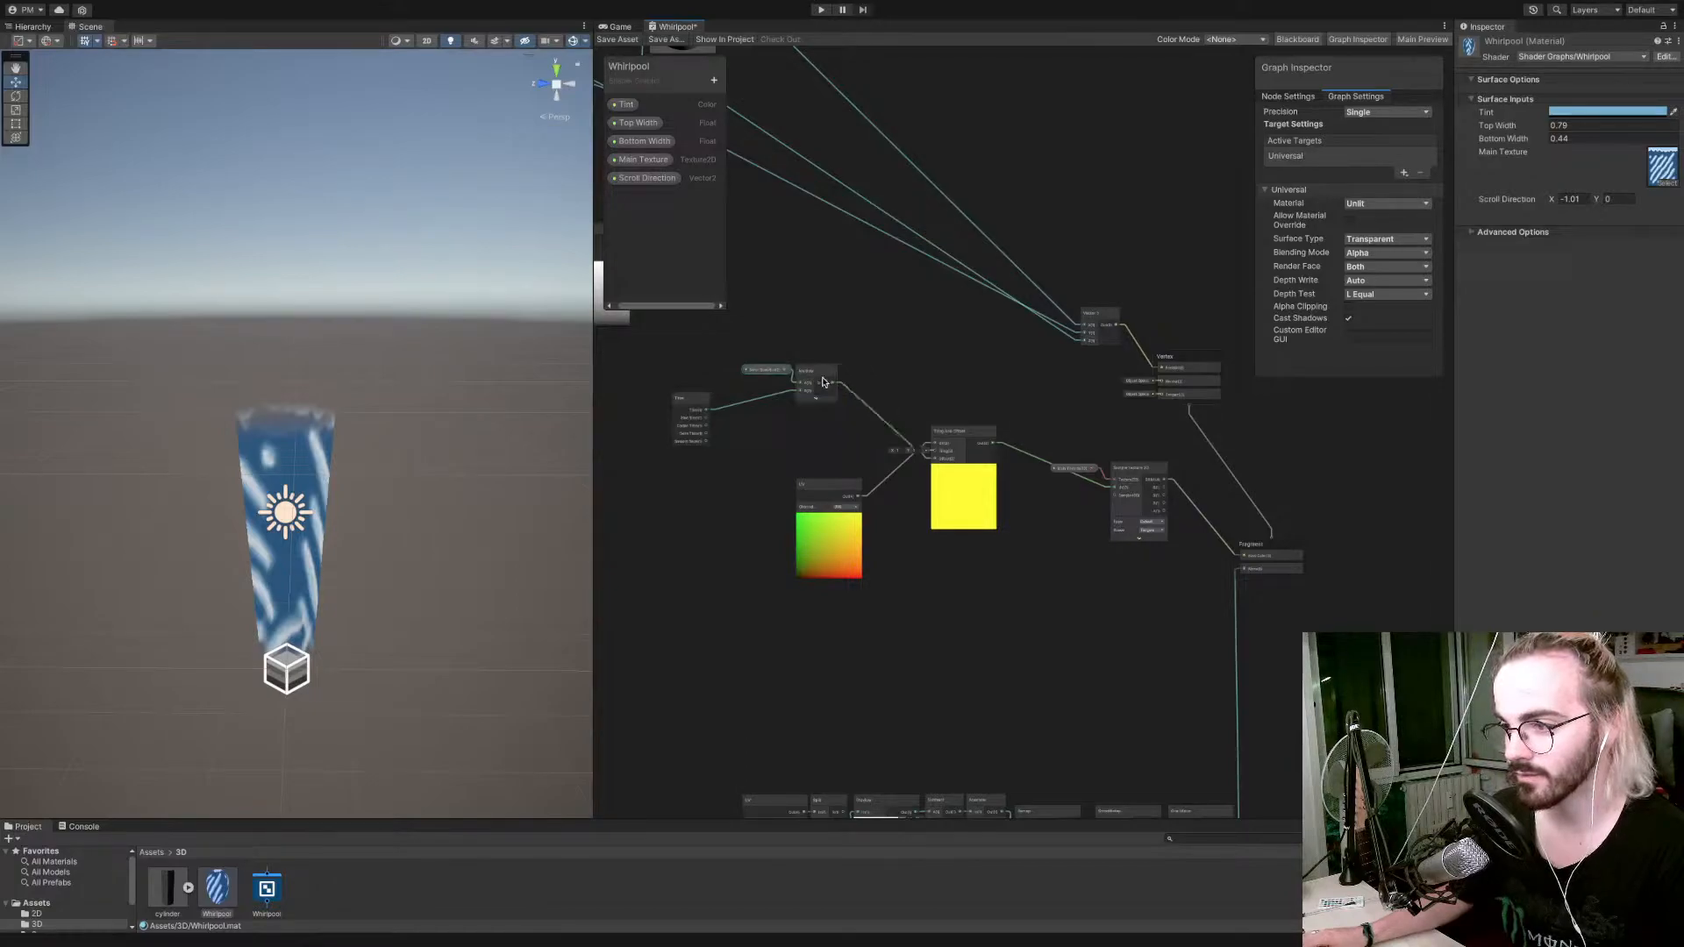
pyautogui.moveTo(812, 393); pyautogui.dragTo(895, 398)
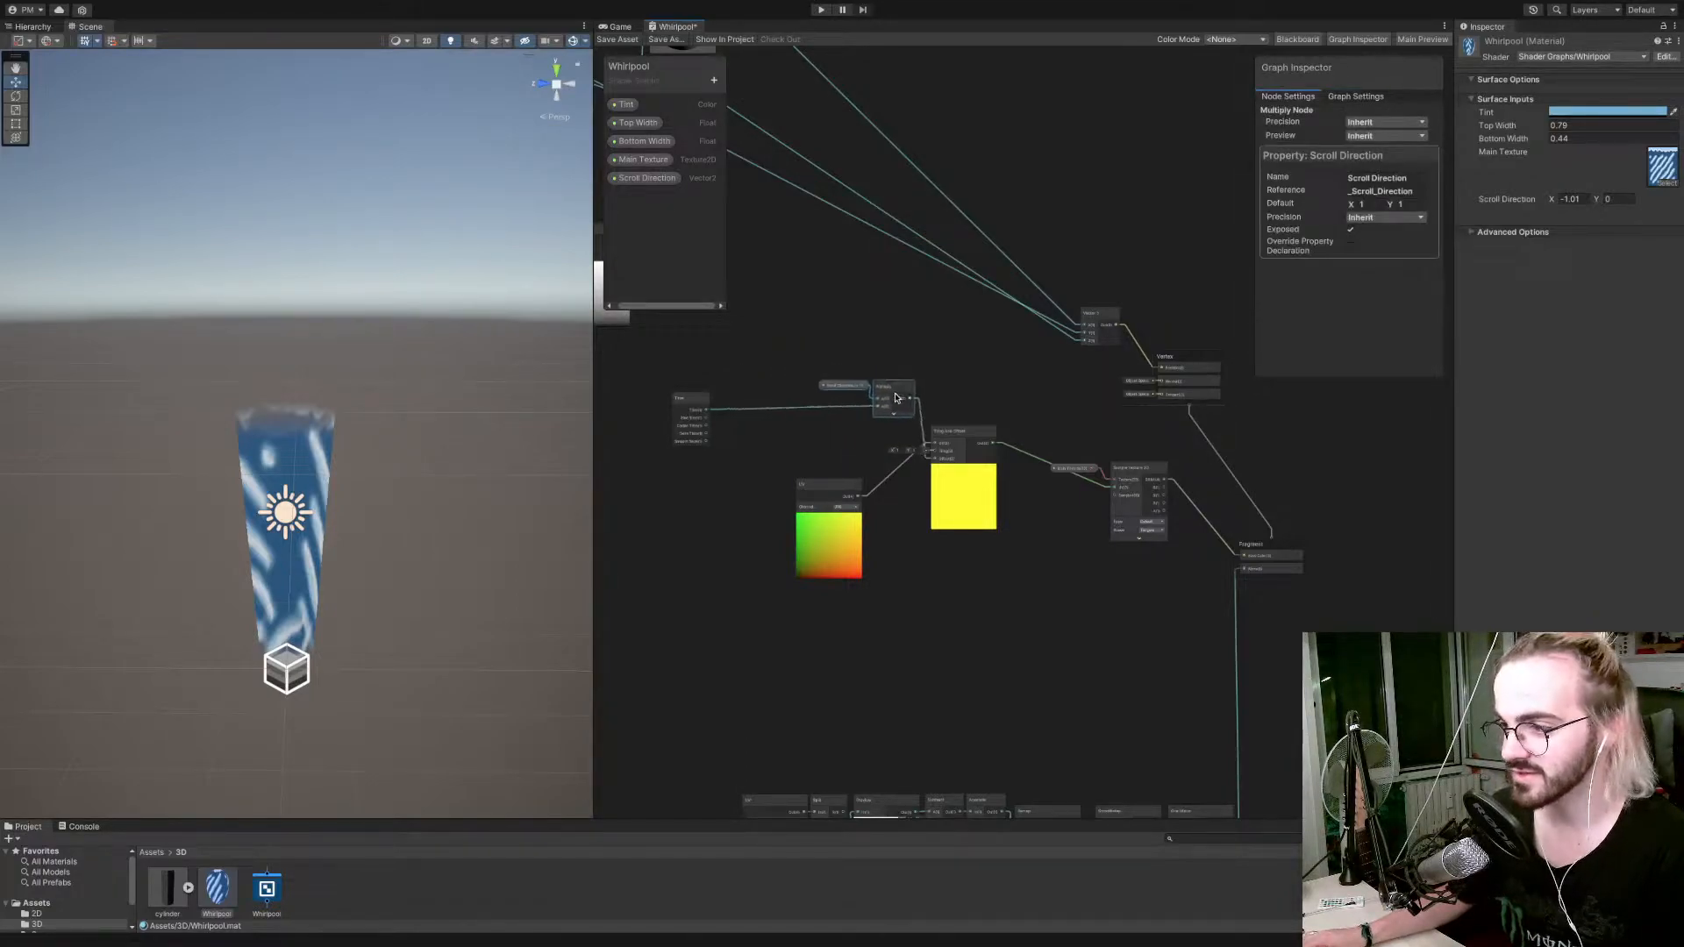
pyautogui.moveTo(847, 489); pyautogui.dragTo(880, 504)
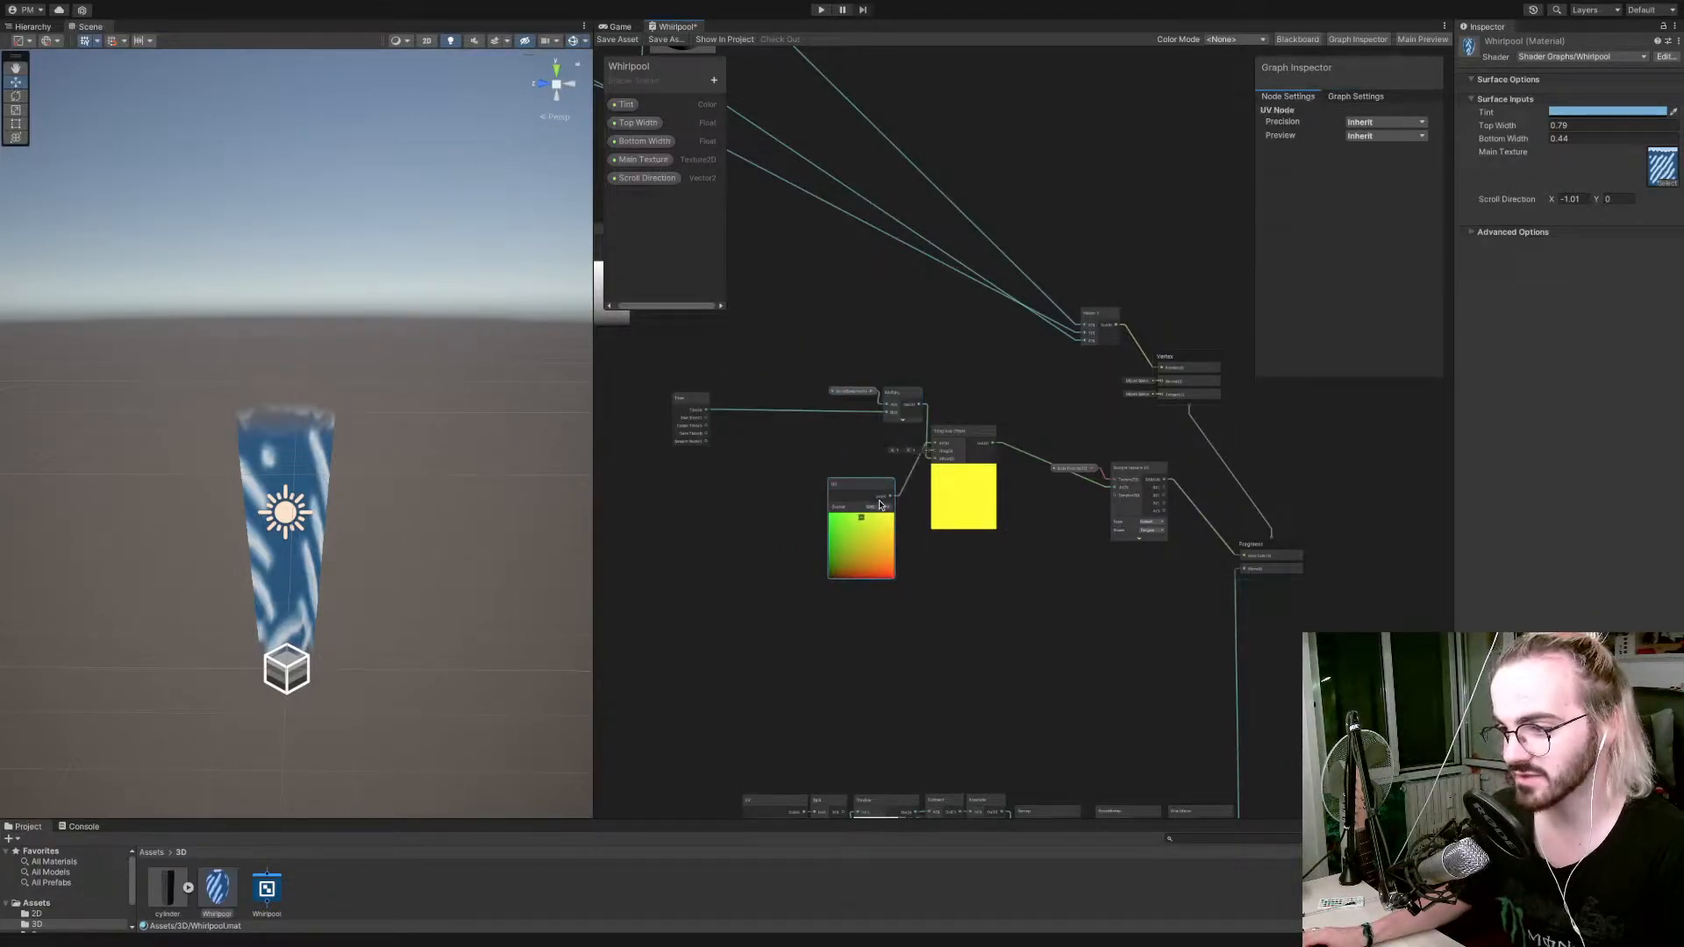
pyautogui.click(863, 519)
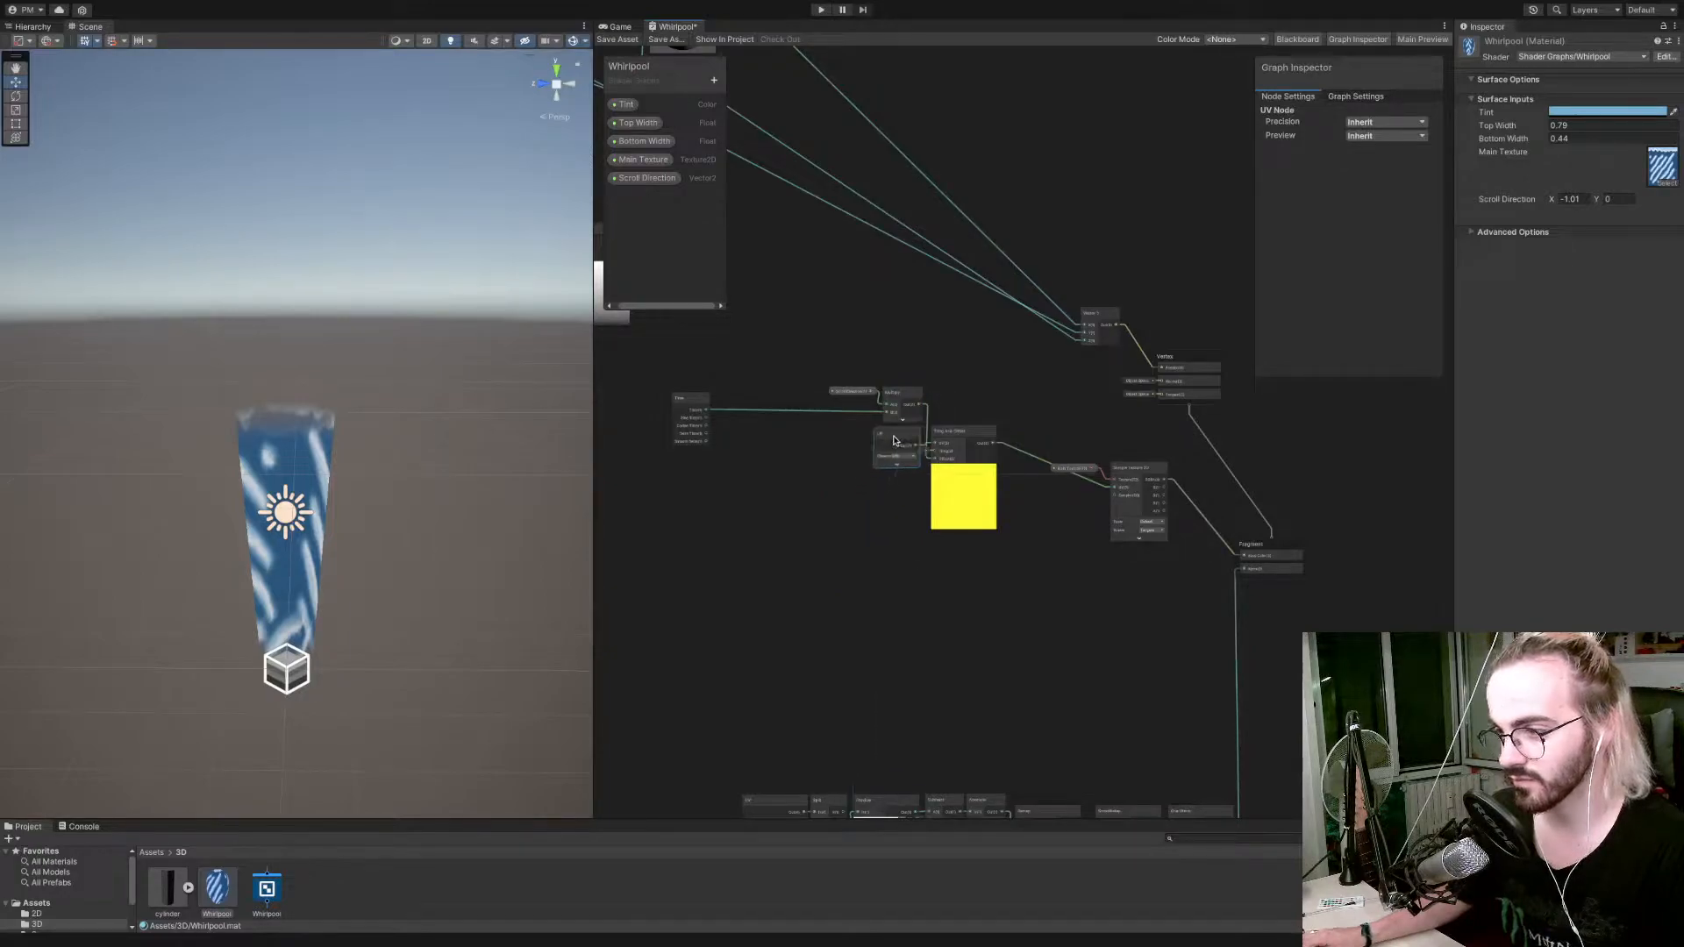
# Move the Sample Texture 2D, Main Texture and Time nodes in close around the Tiling And Offset and Multiply nodes.
pyautogui.moveTo(1131, 470)
pyautogui.mouseDown()
pyautogui.moveTo(1084, 414)
pyautogui.moveTo(1127, 458)
pyautogui.moveTo(1099, 472)
pyautogui.mouseUp()
pyautogui.moveTo(1064, 469); pyautogui.dragTo(1021, 422)
pyautogui.moveTo(1103, 477); pyautogui.dragTo(1030, 414)
pyautogui.moveTo(686, 402); pyautogui.dragTo(836, 407)
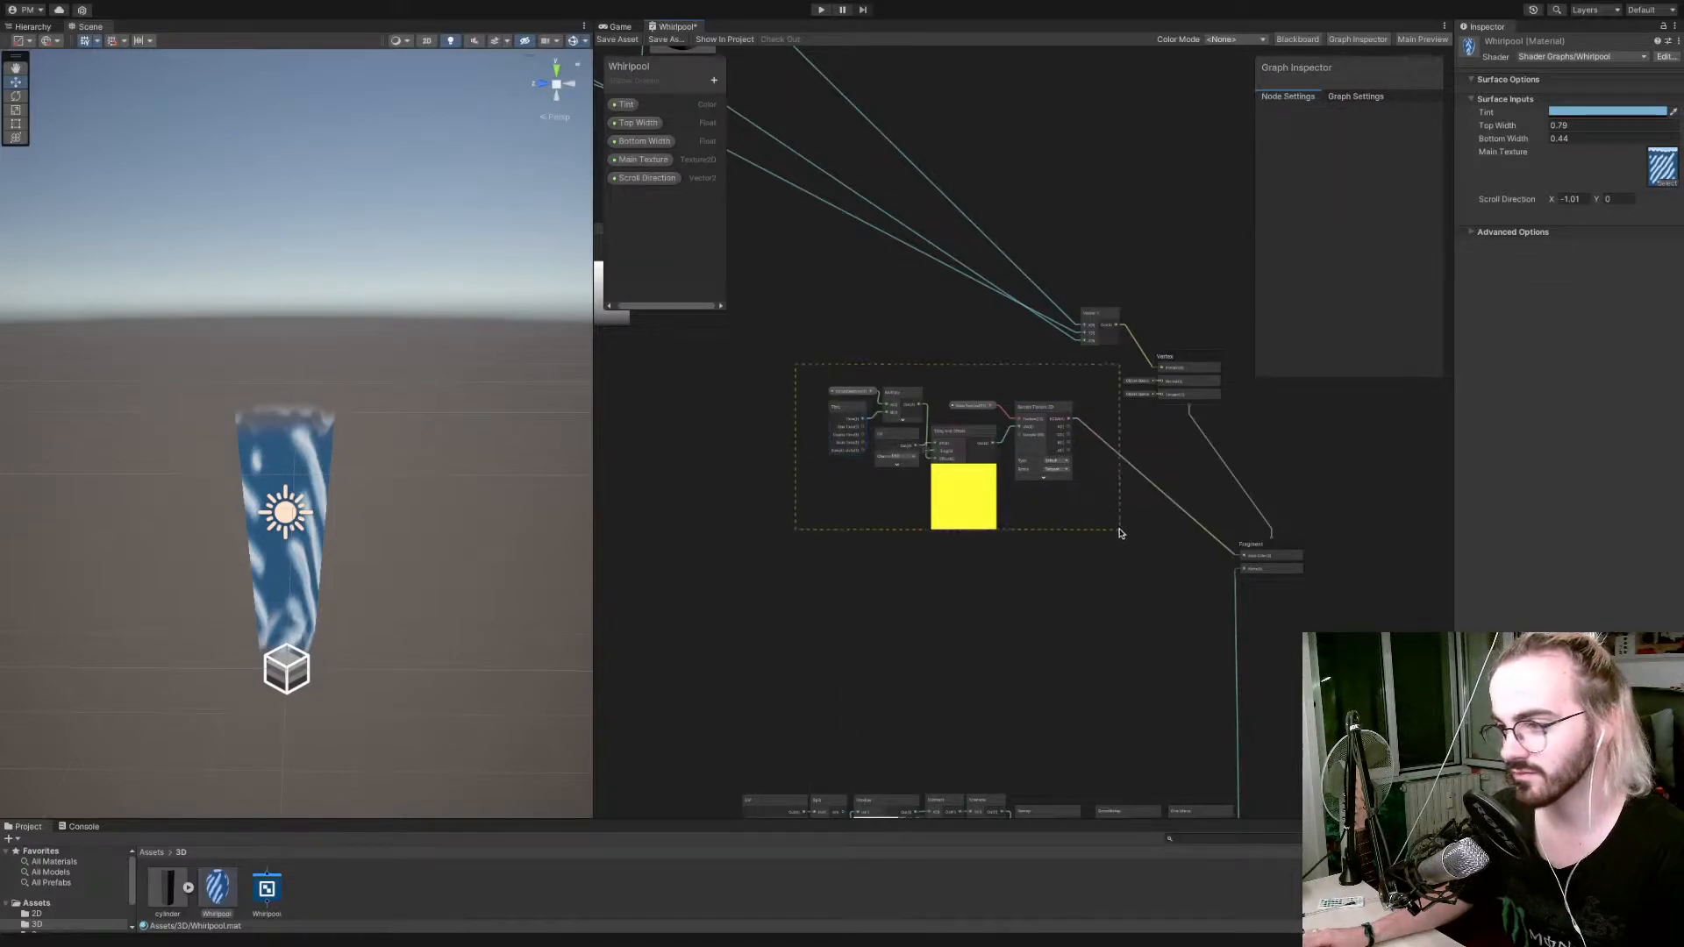
# Select the whole group of texture scrolling nodes and move it next to the Fragment block.
pyautogui.moveTo(1064, 535); pyautogui.dragTo(1065, 535)
pyautogui.moveTo(1052, 413); pyautogui.dragTo(1202, 549)
pyautogui.click(970, 468)
pyautogui.keyDown('alt'); pyautogui.moveTo(939, 435); pyautogui.dragTo(1009, 467); pyautogui.keyUp('alt')
pyautogui.keyDown('alt'); pyautogui.moveTo(1140, 527); pyautogui.dragTo(819, 397); pyautogui.keyUp('alt')
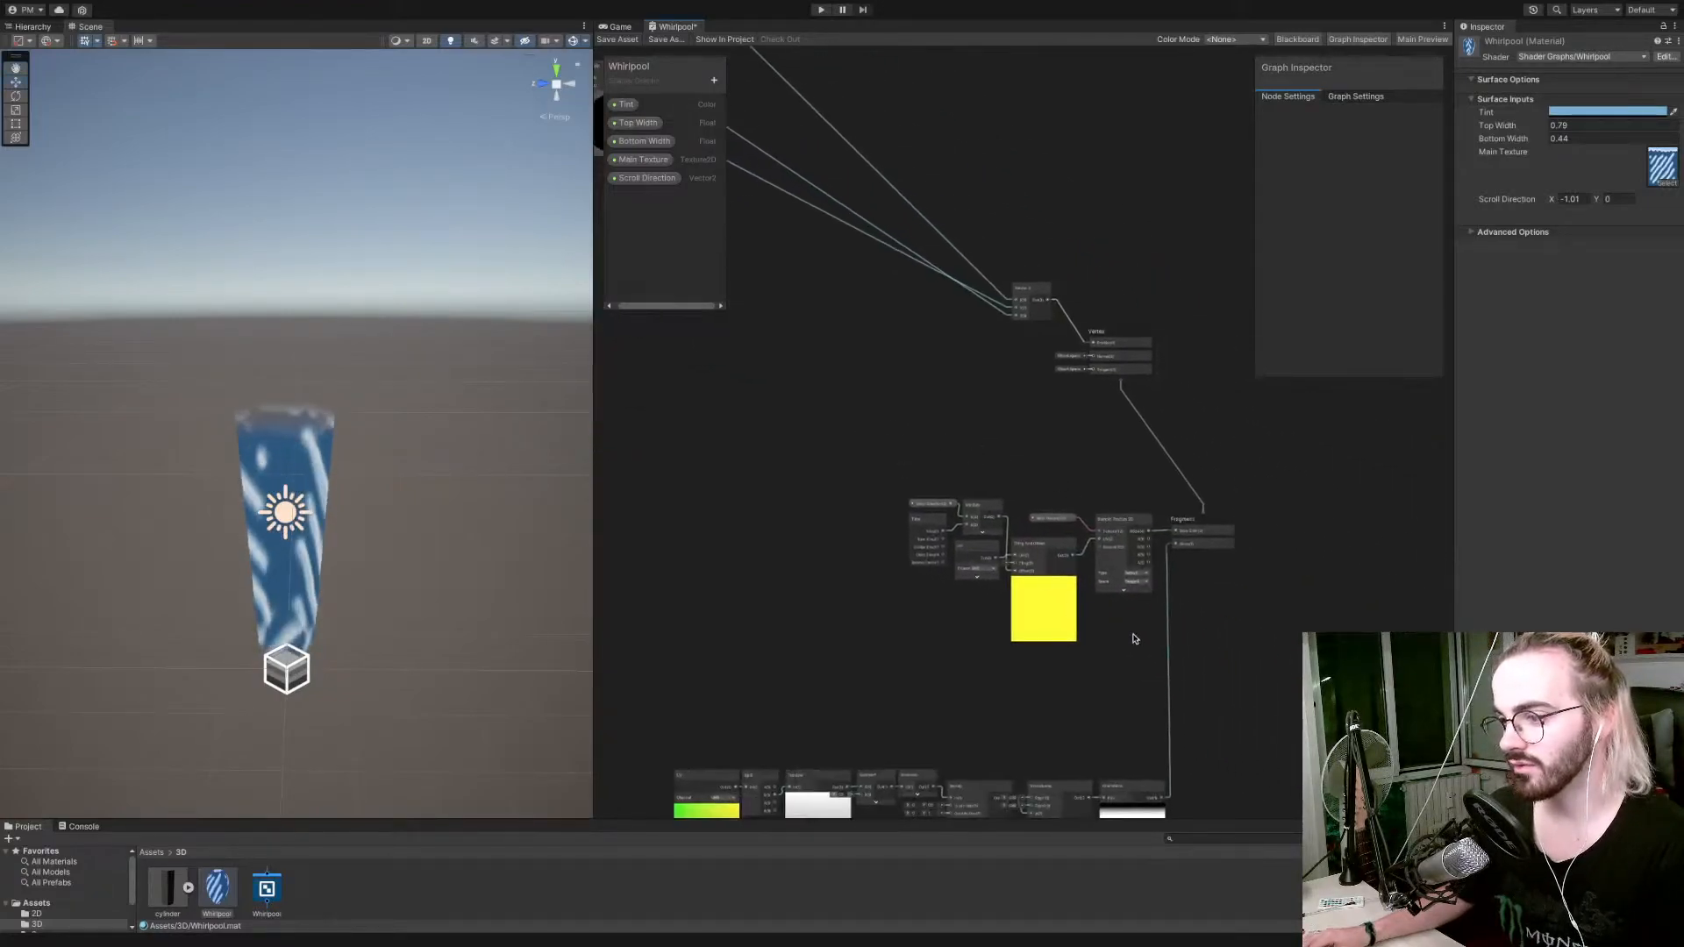
# Move the Vector 3 node away from the Vertex block to sit close behind the two Multiply nodes.
pyautogui.click(1137, 599)
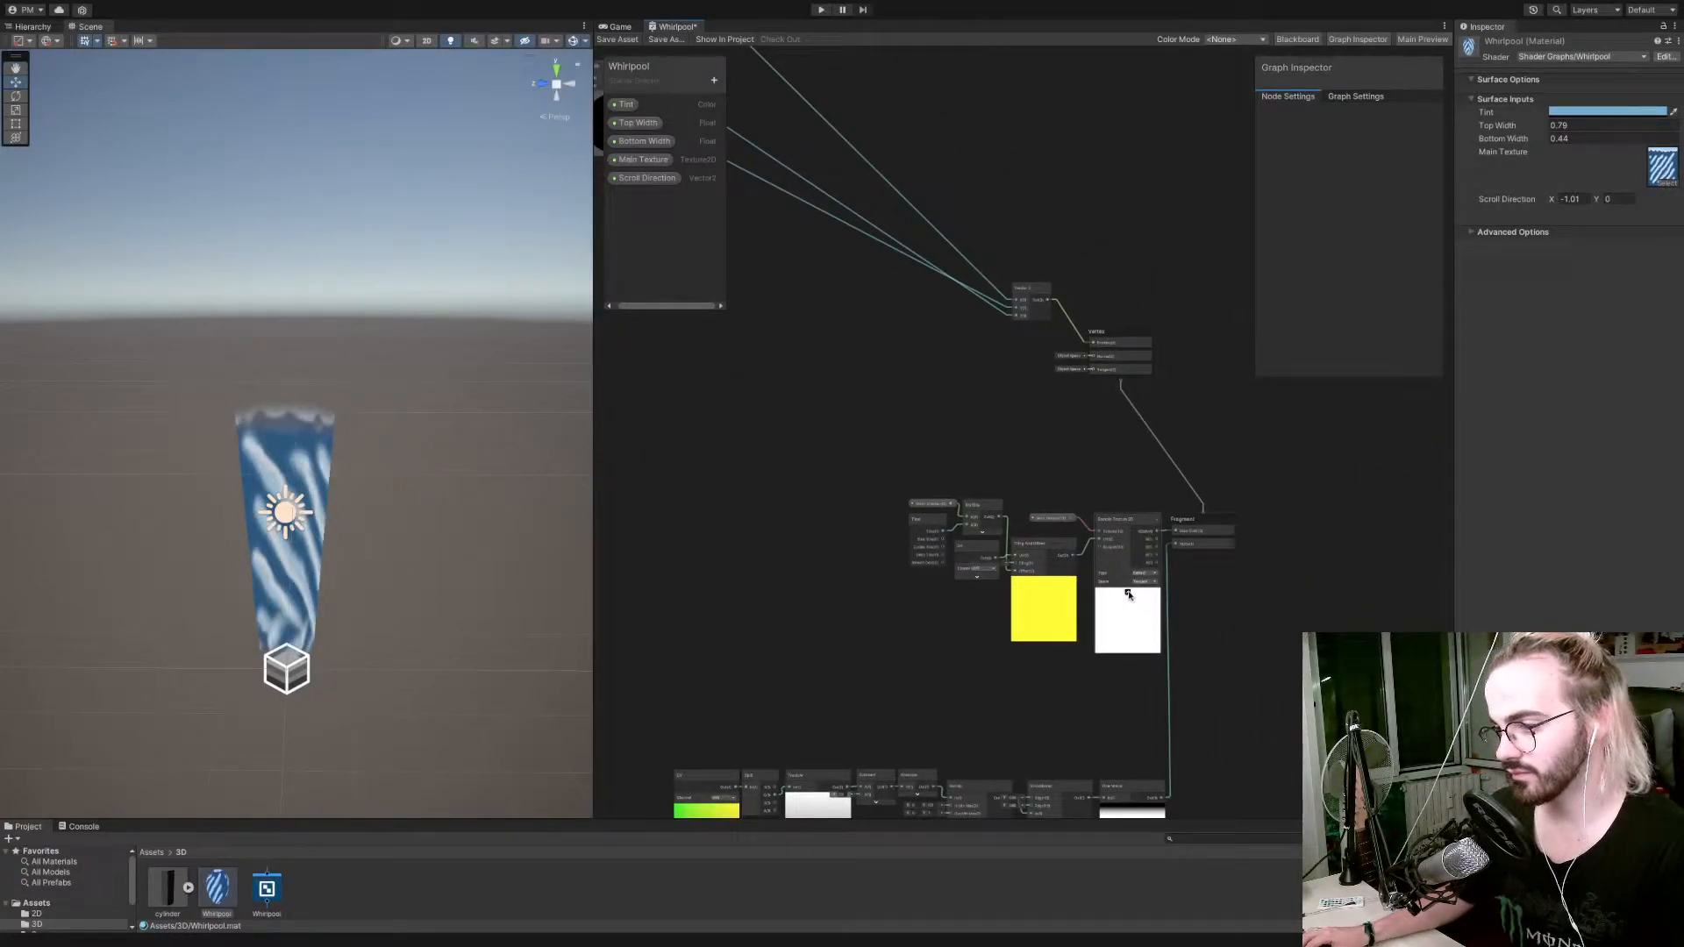
pyautogui.click(1129, 594)
pyautogui.keyDown('alt'); pyautogui.moveTo(1008, 417); pyautogui.dragTo(1249, 555); pyautogui.keyUp('alt')
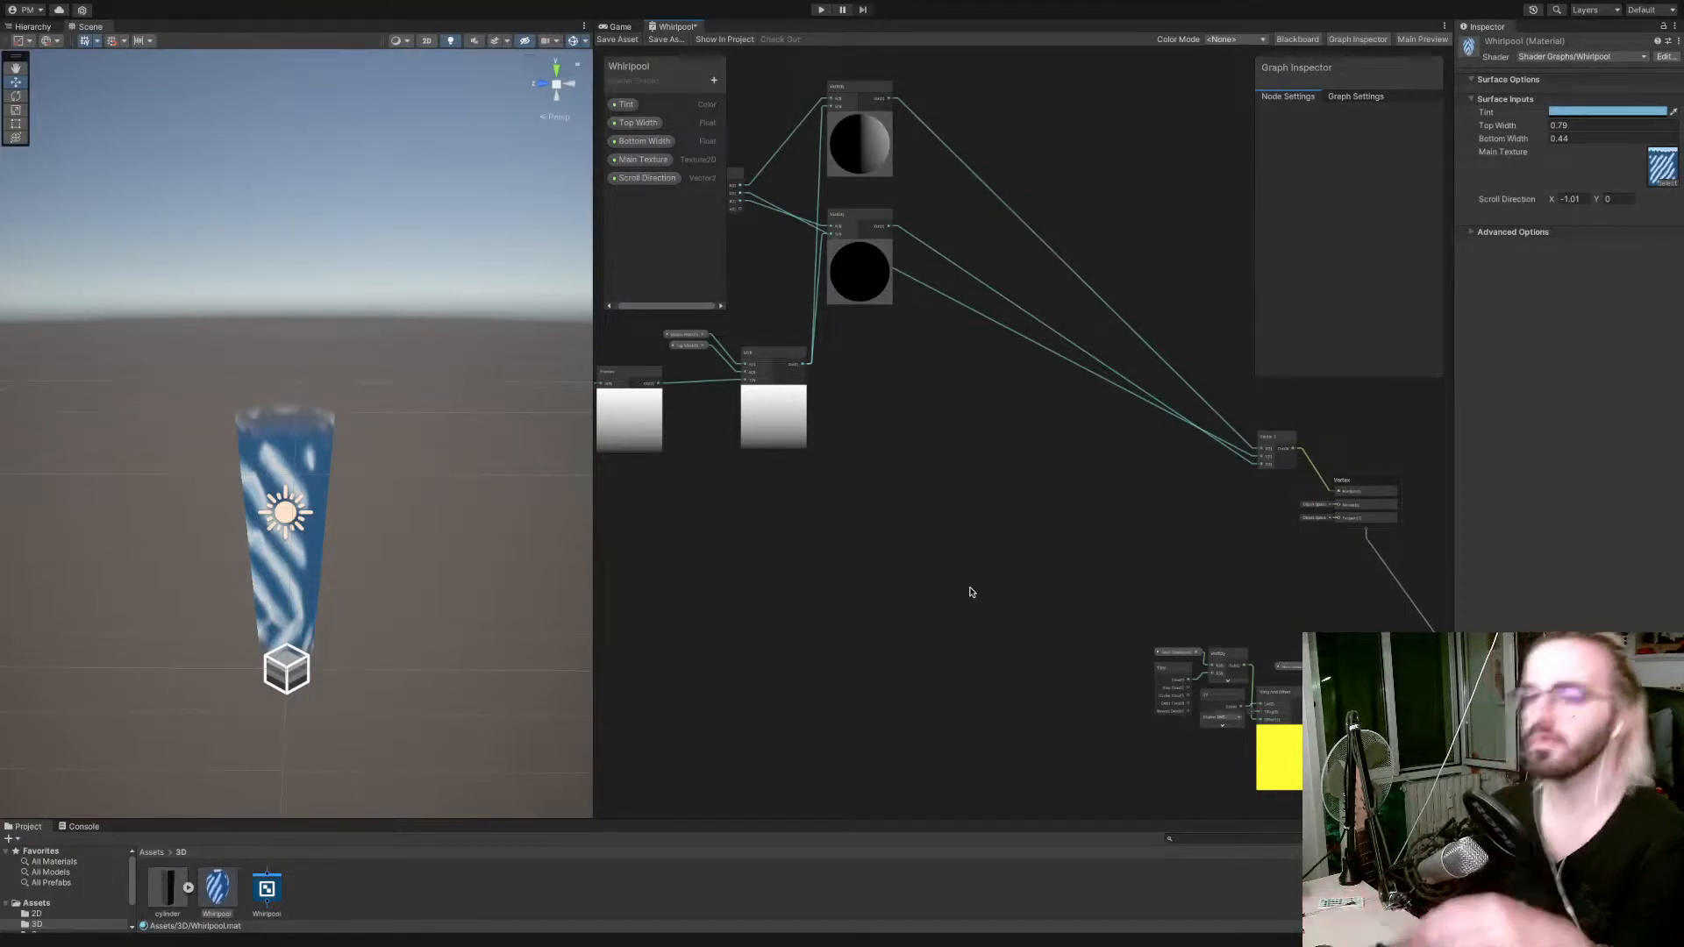
pyautogui.scroll(-3, 988, 531)
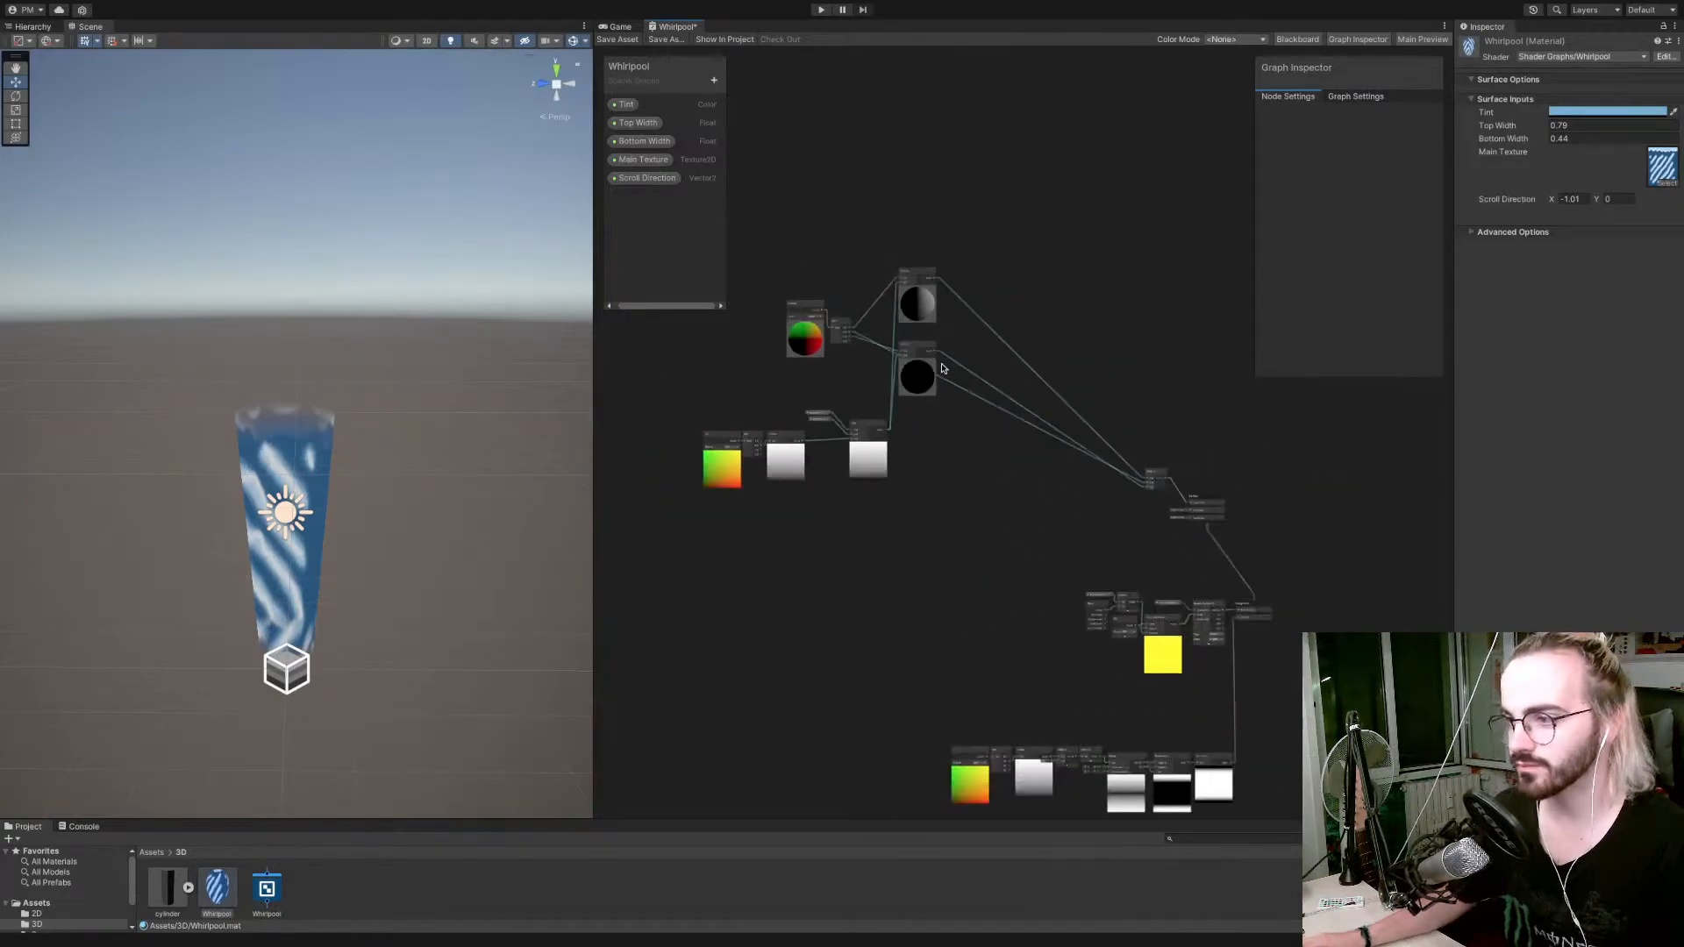
pyautogui.scroll(2, 913, 379)
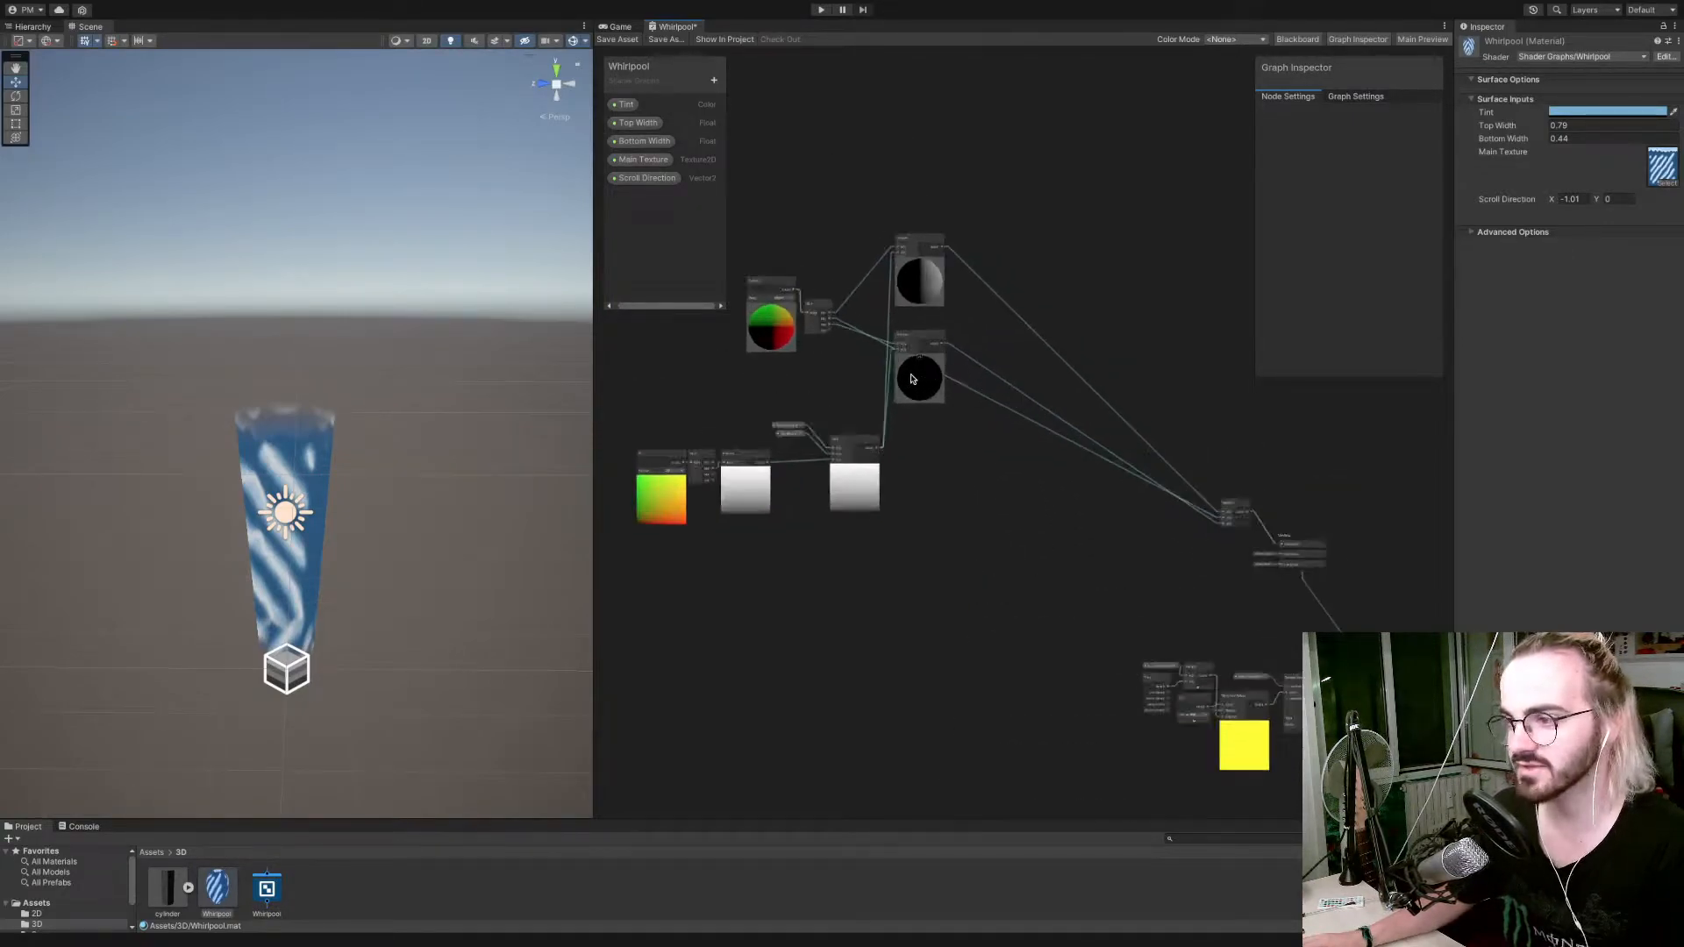
pyautogui.moveTo(1236, 509); pyautogui.dragTo(1008, 319)
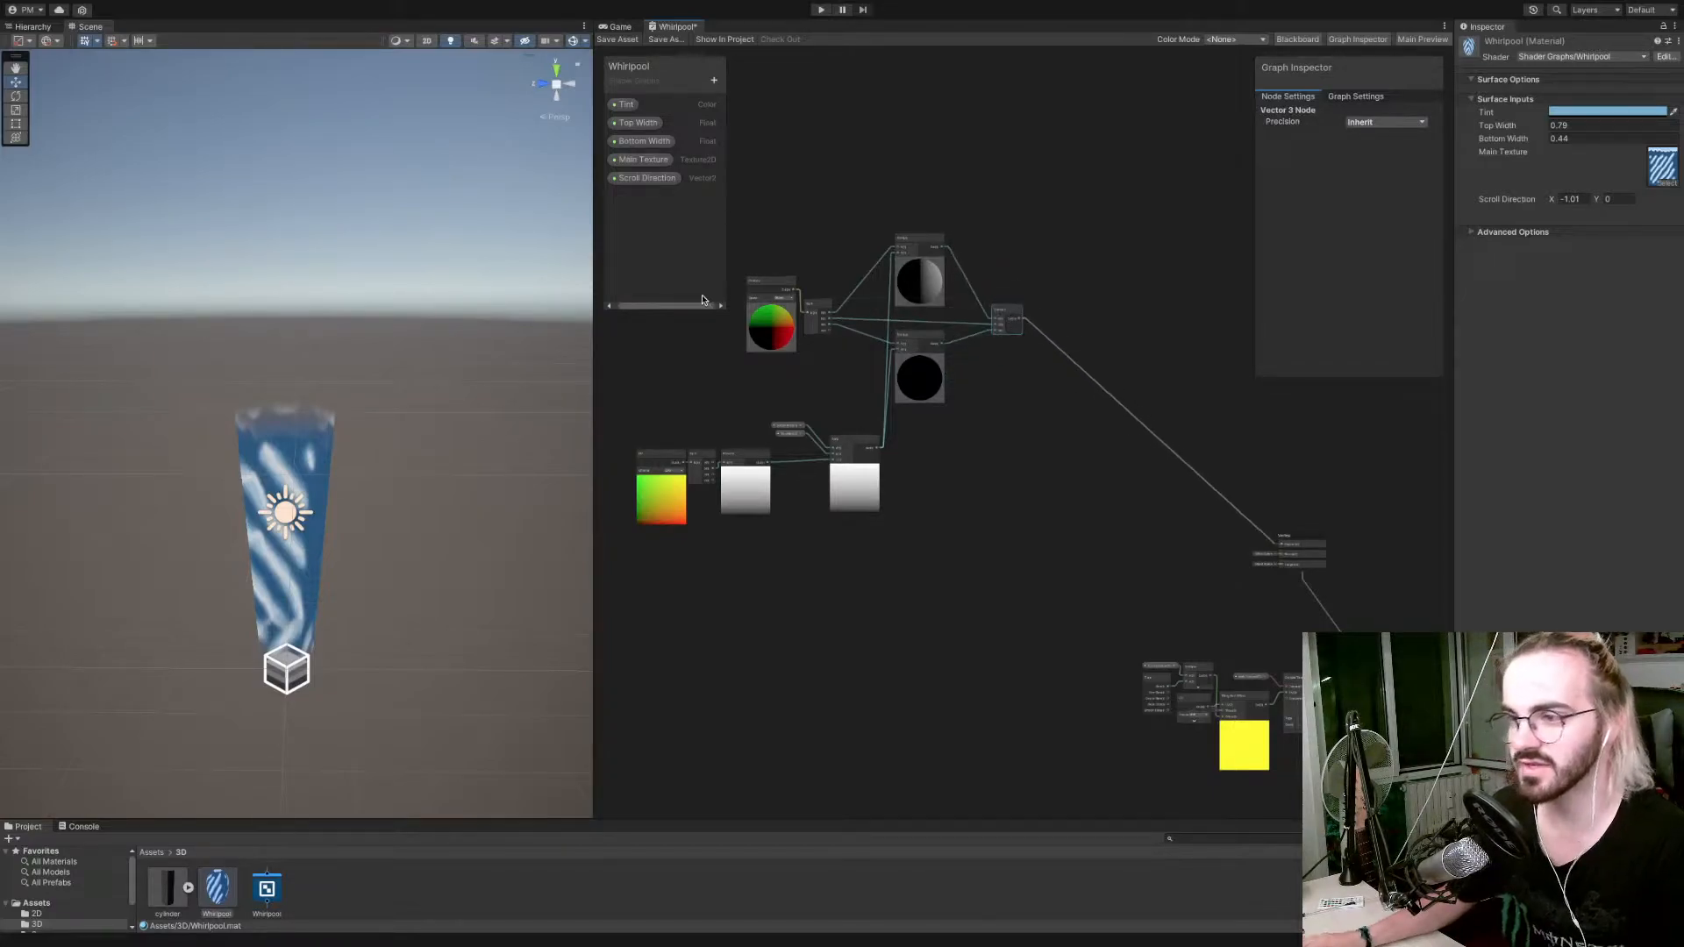
# Align the Split node with the Position node, collapse both Multiply previews and move the Multiply nodes closer to the Split.
pyautogui.scroll(5, 780, 290)
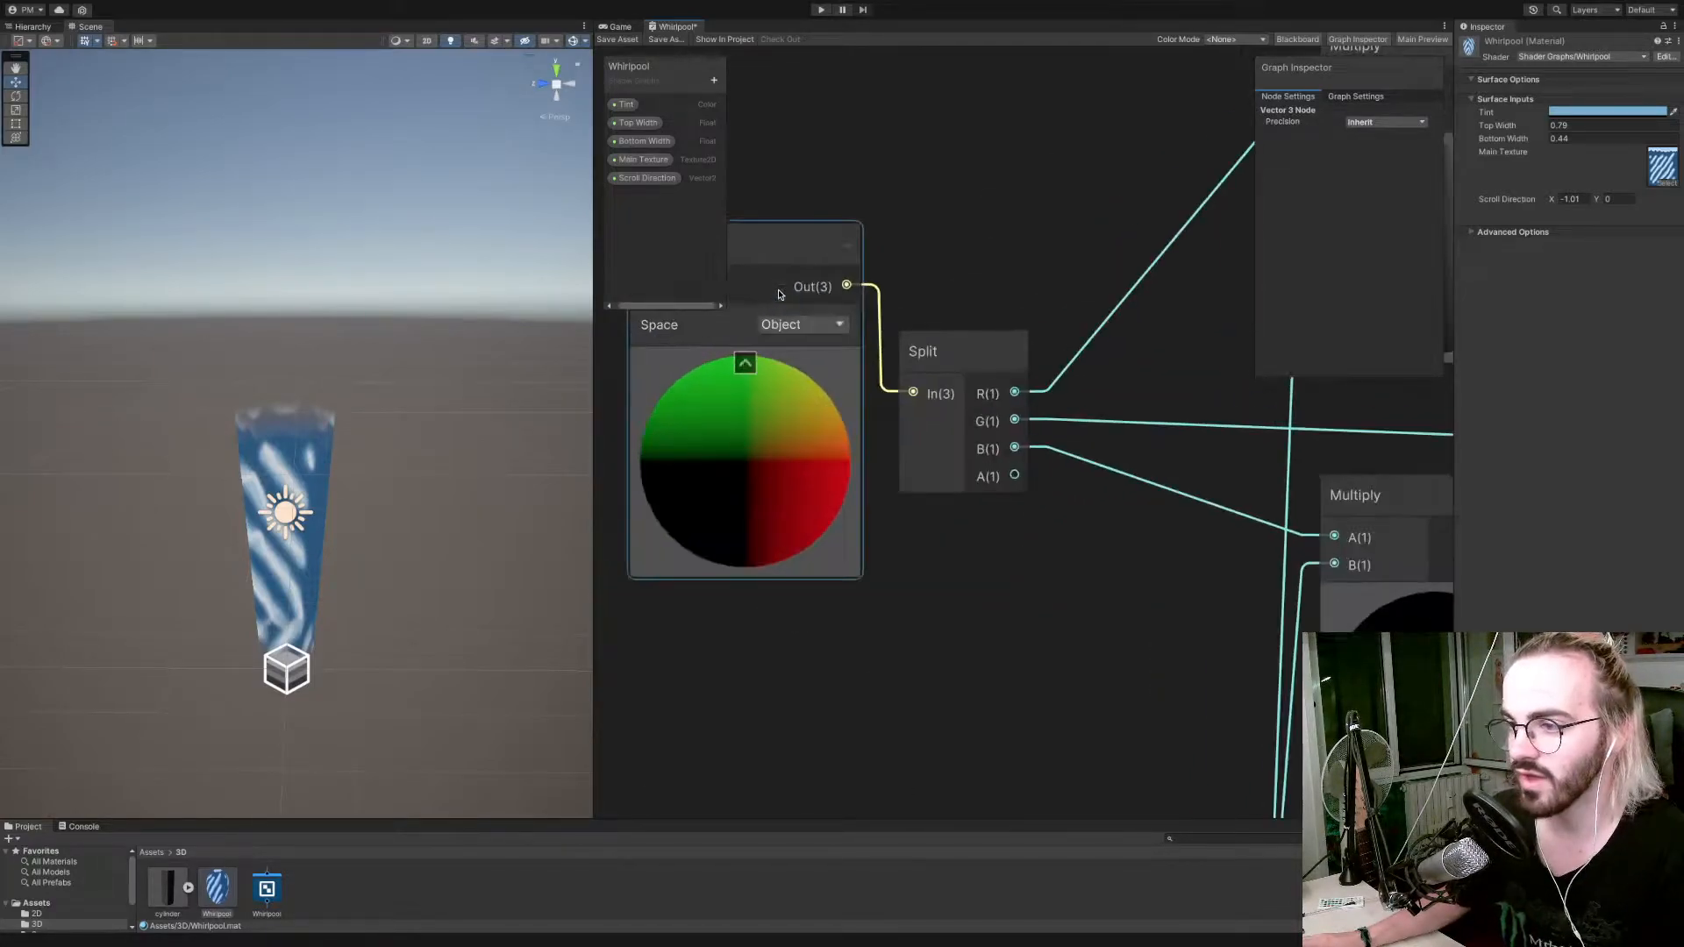
pyautogui.scroll(-3, 780, 292)
pyautogui.moveTo(875, 329); pyautogui.dragTo(863, 281)
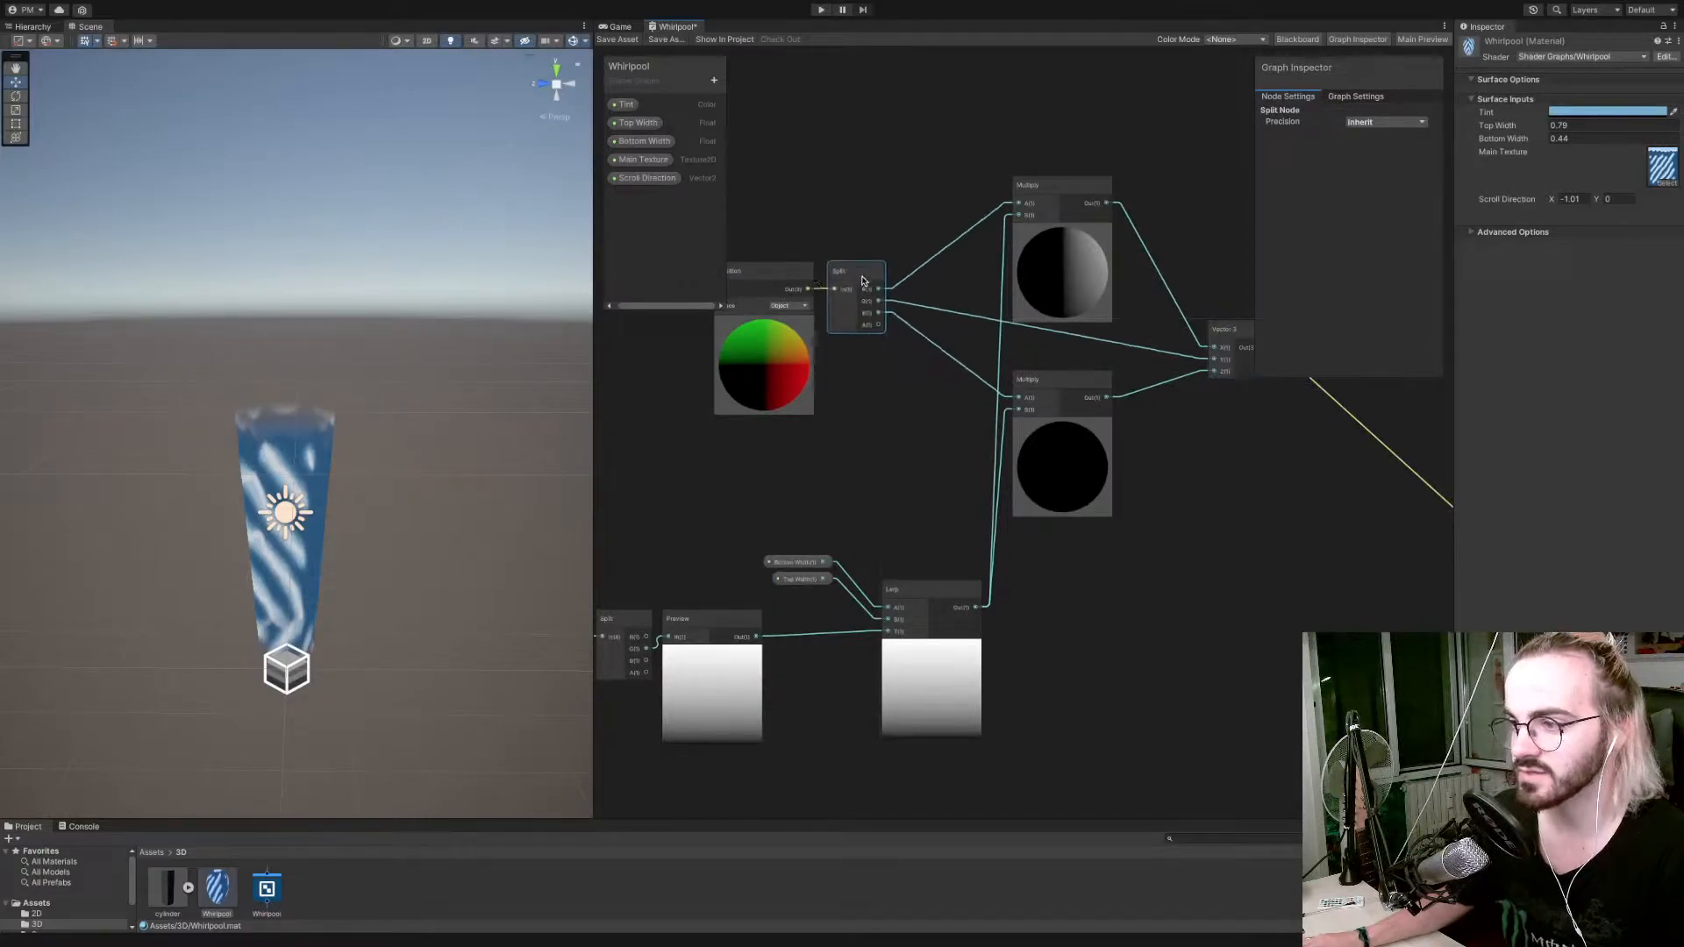
pyautogui.click(1063, 229)
pyautogui.moveTo(1050, 187); pyautogui.dragTo(990, 205)
pyautogui.moveTo(1055, 412); pyautogui.dragTo(999, 350)
pyautogui.click(1065, 426)
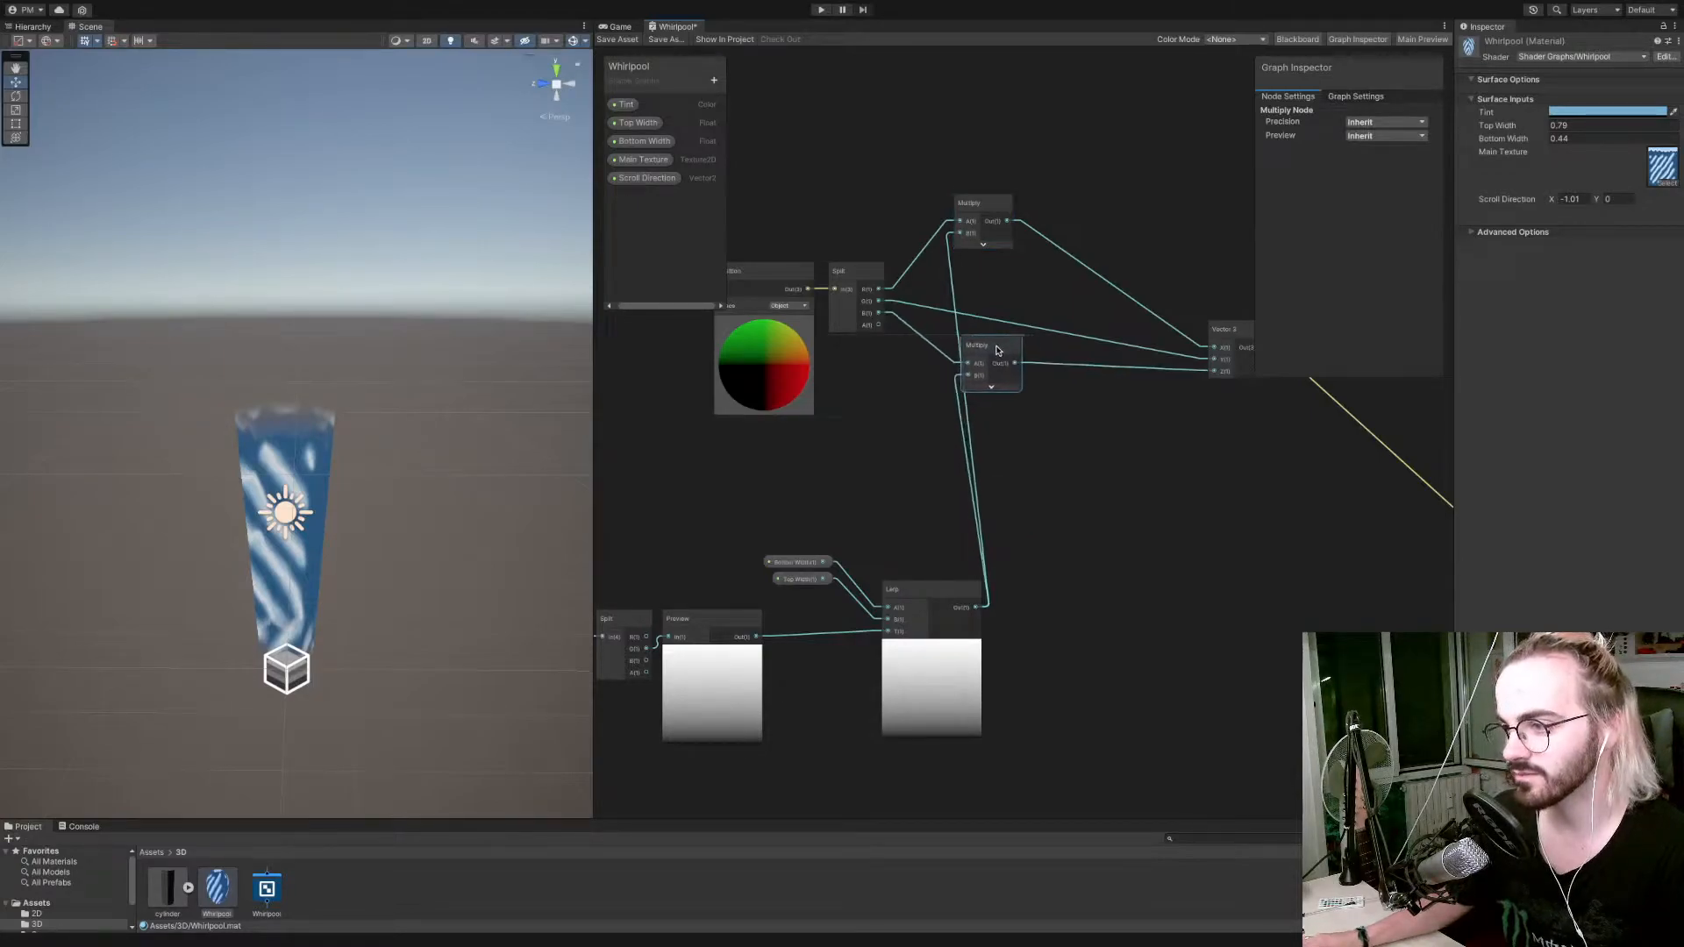
# Pull the Vector 3, Lerp, width property and Preview nodes in tightly around the Multiply nodes.
pyautogui.moveTo(1244, 338); pyautogui.dragTo(1101, 277)
pyautogui.moveTo(940, 587); pyautogui.dragTo(895, 507)
pyautogui.moveTo(759, 549); pyautogui.dragTo(776, 491)
pyautogui.moveTo(724, 648); pyautogui.dragTo(763, 579)
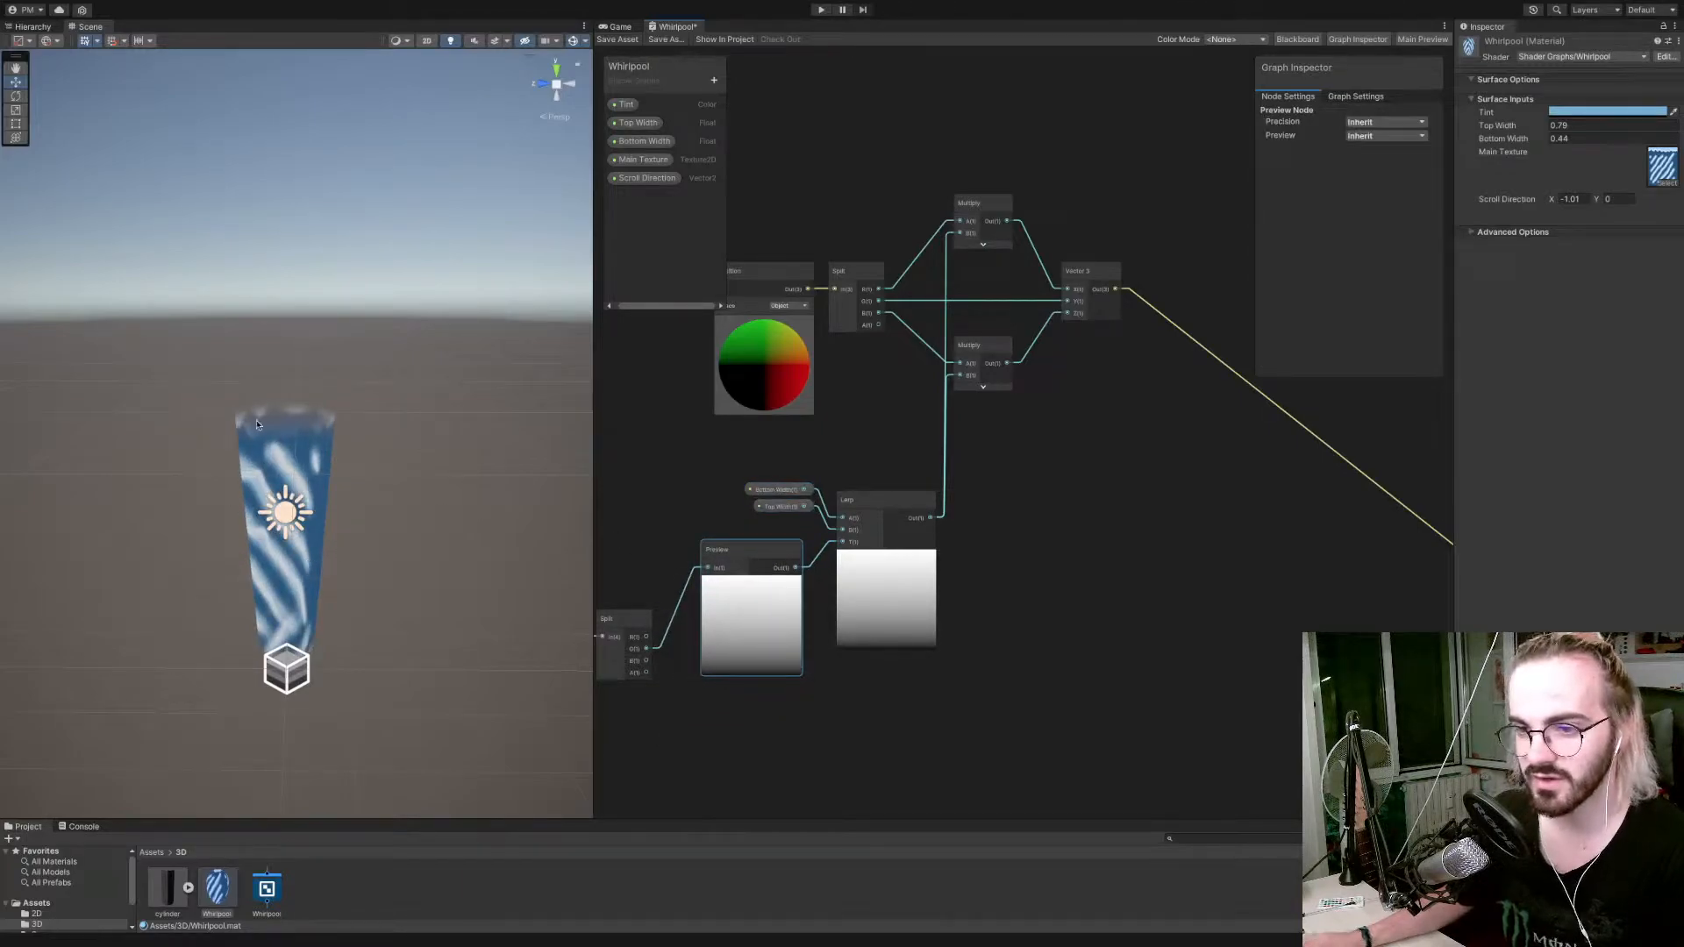
# Select the UV and Split nodes together and move them level with and next to the Preview node.
pyautogui.scroll(-8, 676, 575)
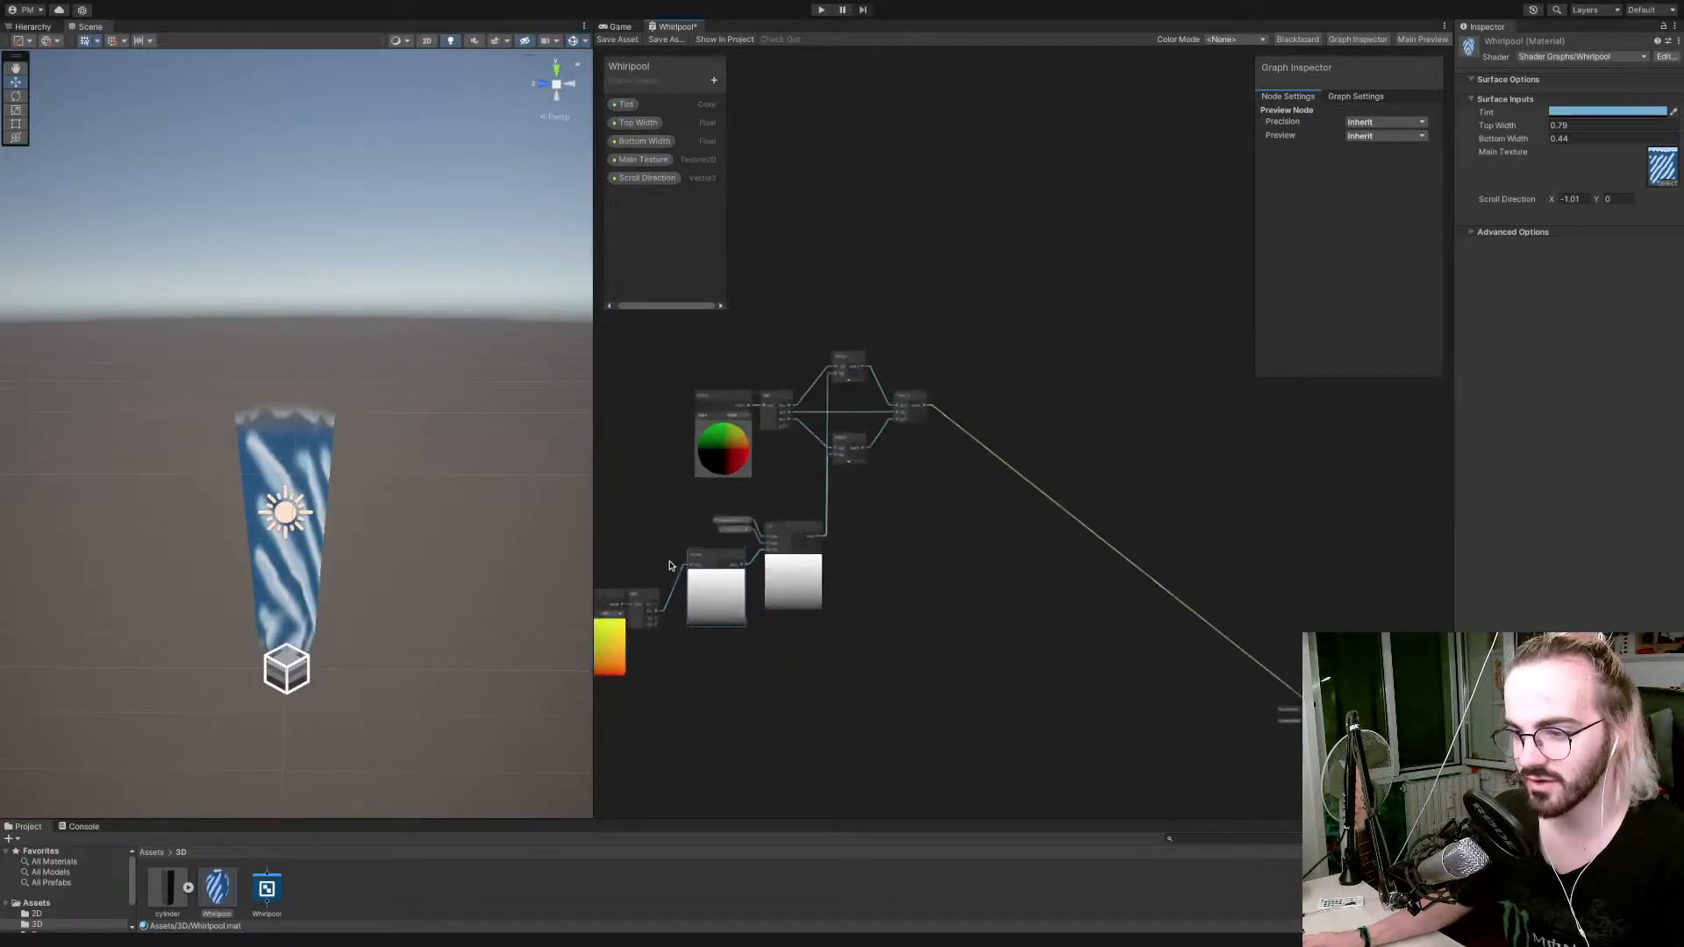
pyautogui.scroll(10, 665, 580)
pyautogui.scroll(-6, 666, 580)
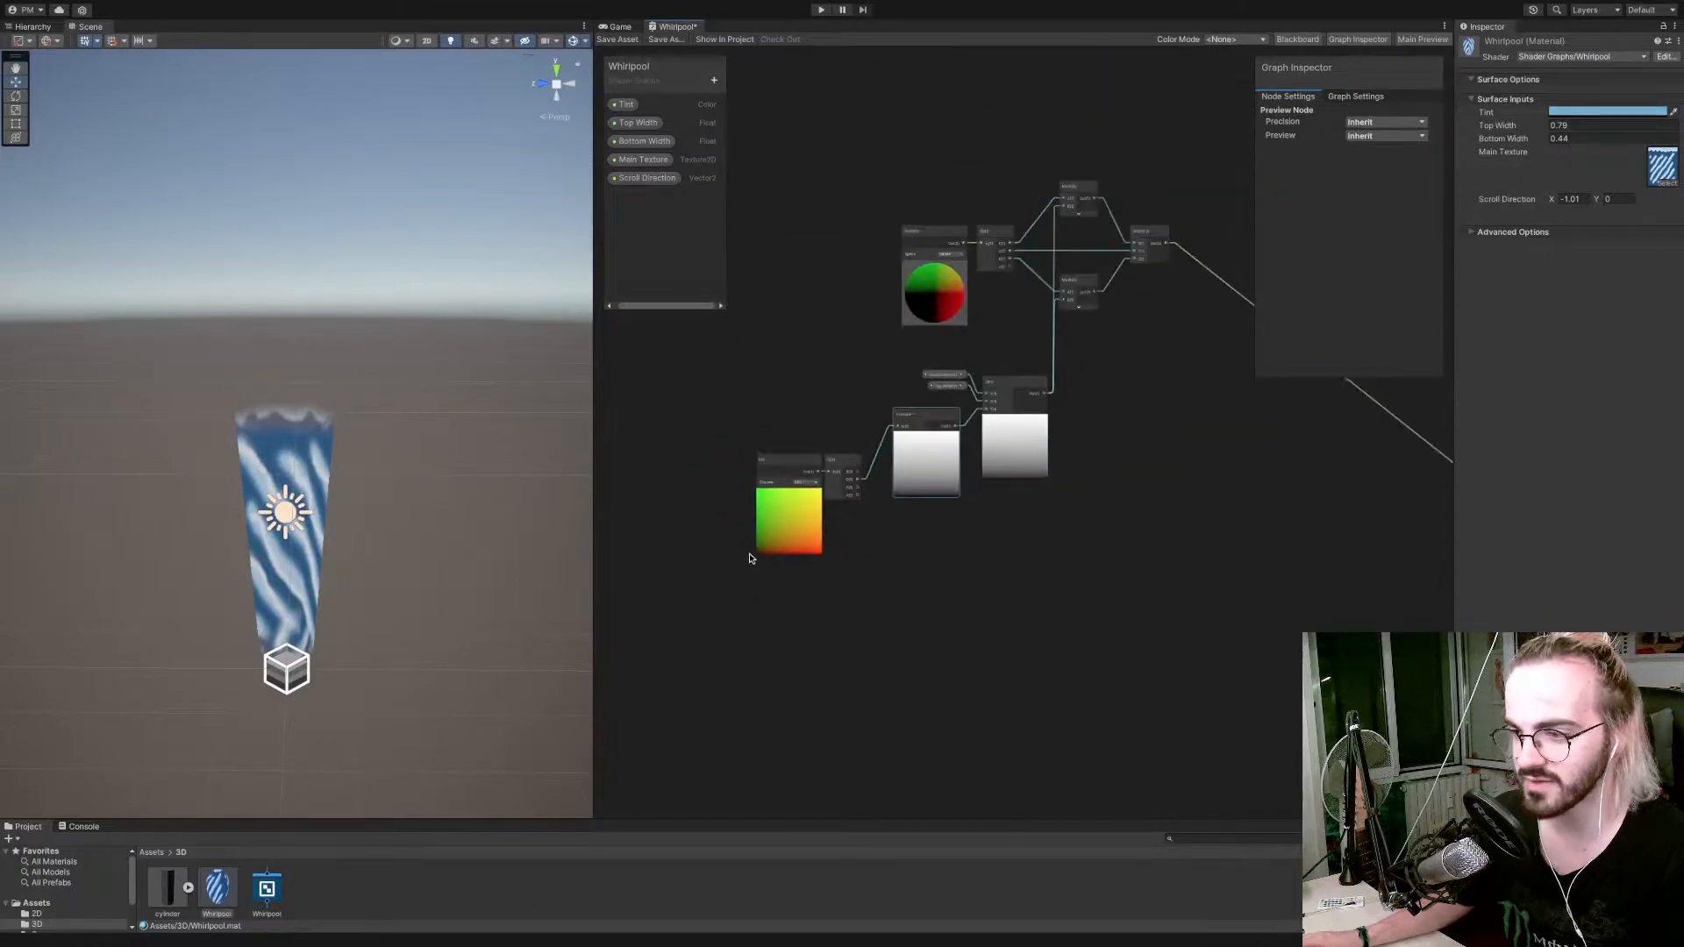
pyautogui.moveTo(724, 445); pyautogui.dragTo(870, 572)
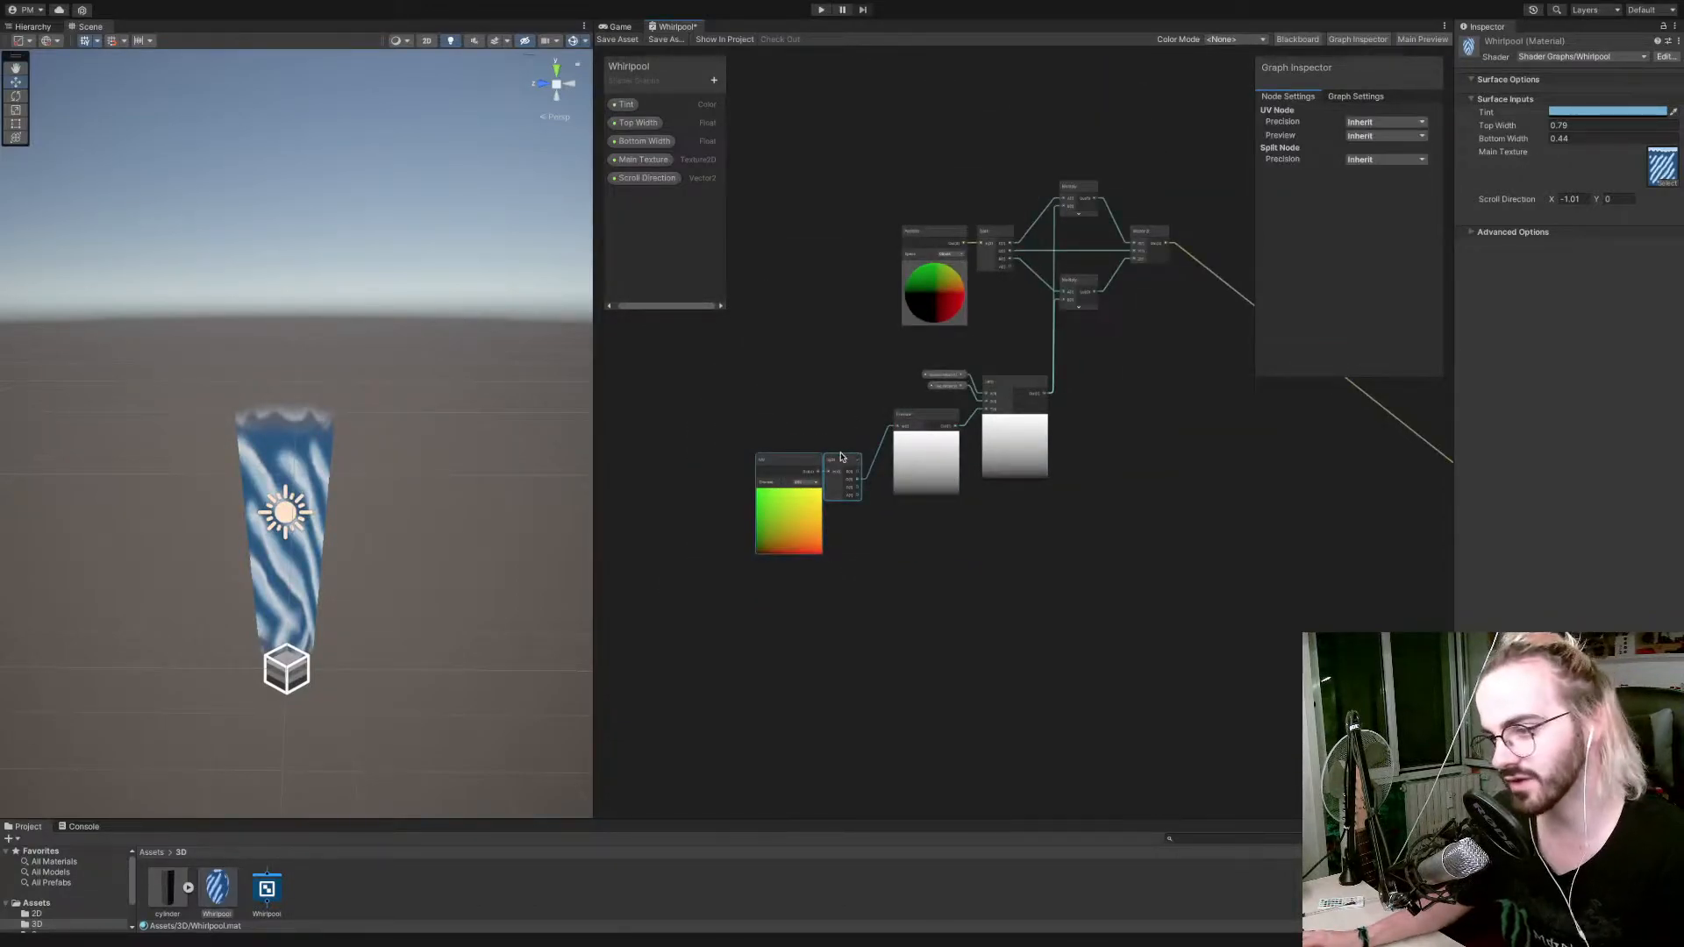
pyautogui.moveTo(840, 456); pyautogui.dragTo(852, 415)
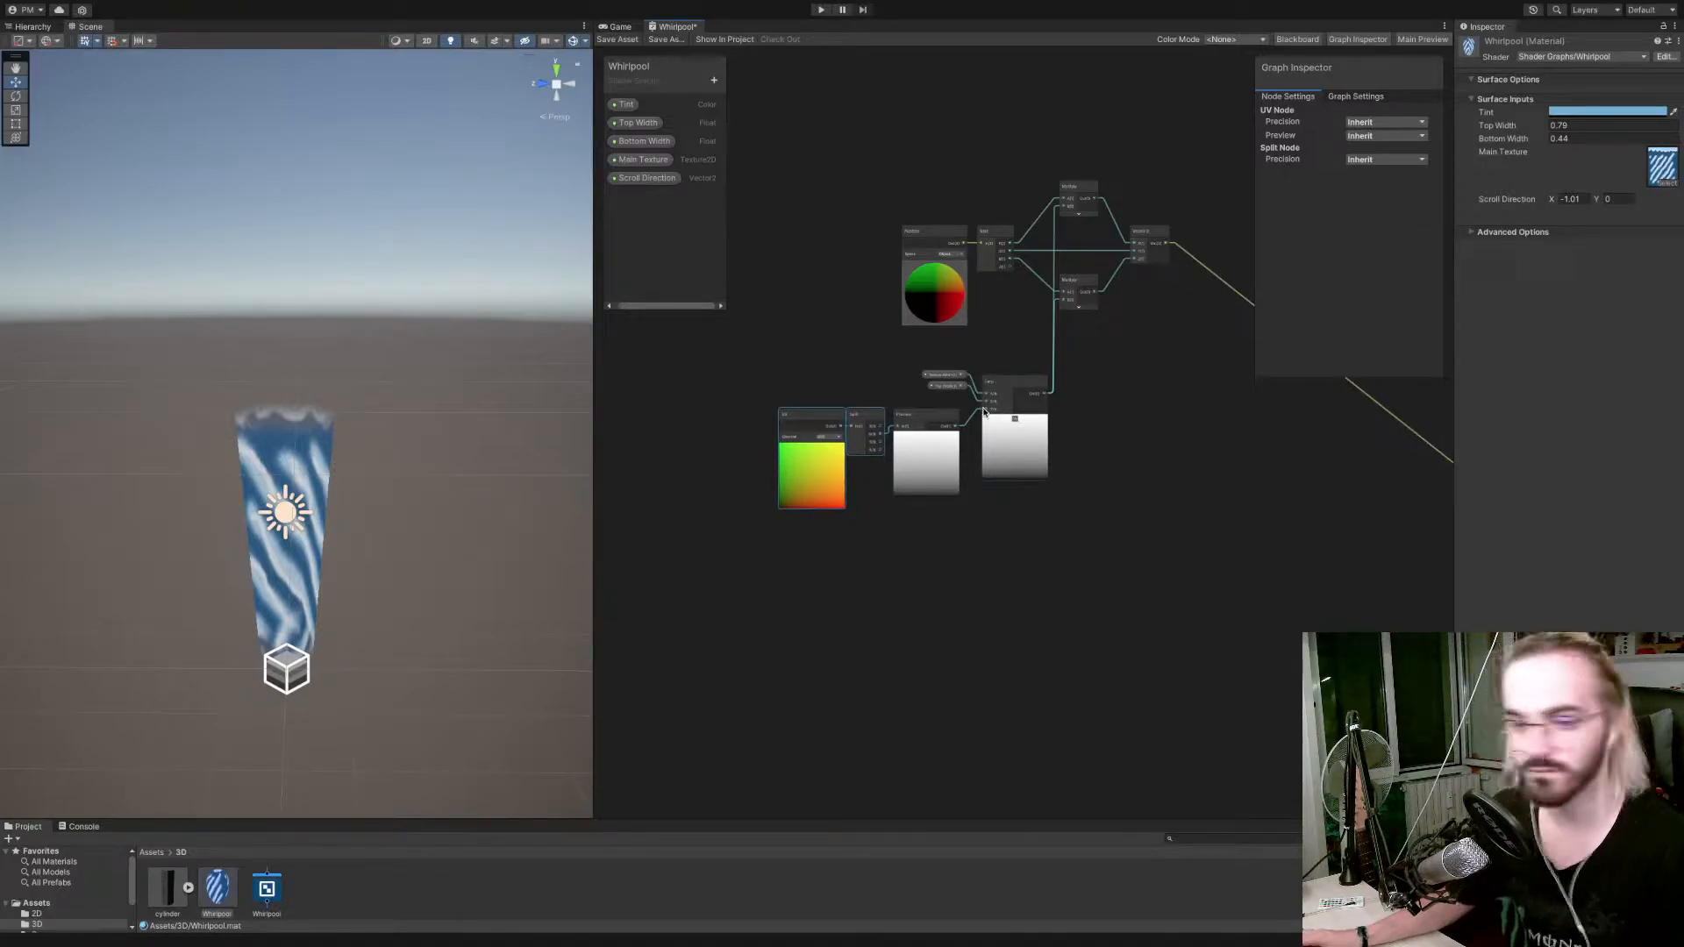
# Select the whole group of taper nodes and move it farther from the Vertex block, freeing space between them.
pyautogui.scroll(-4, 984, 408)
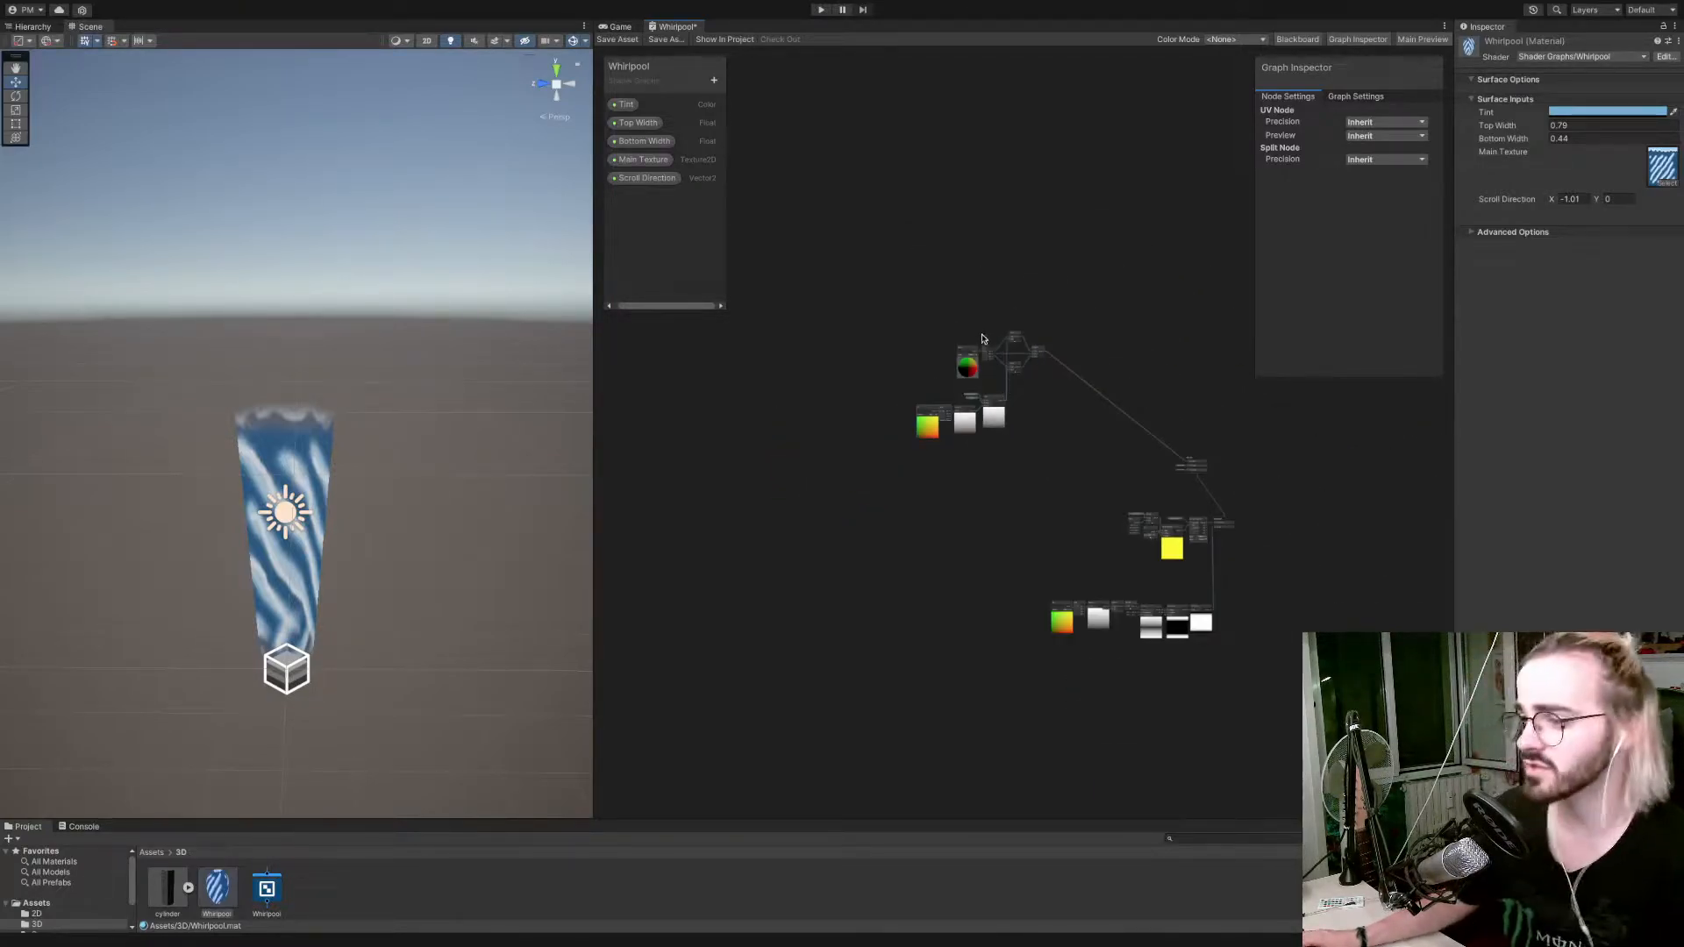
pyautogui.scroll(4, 966, 419)
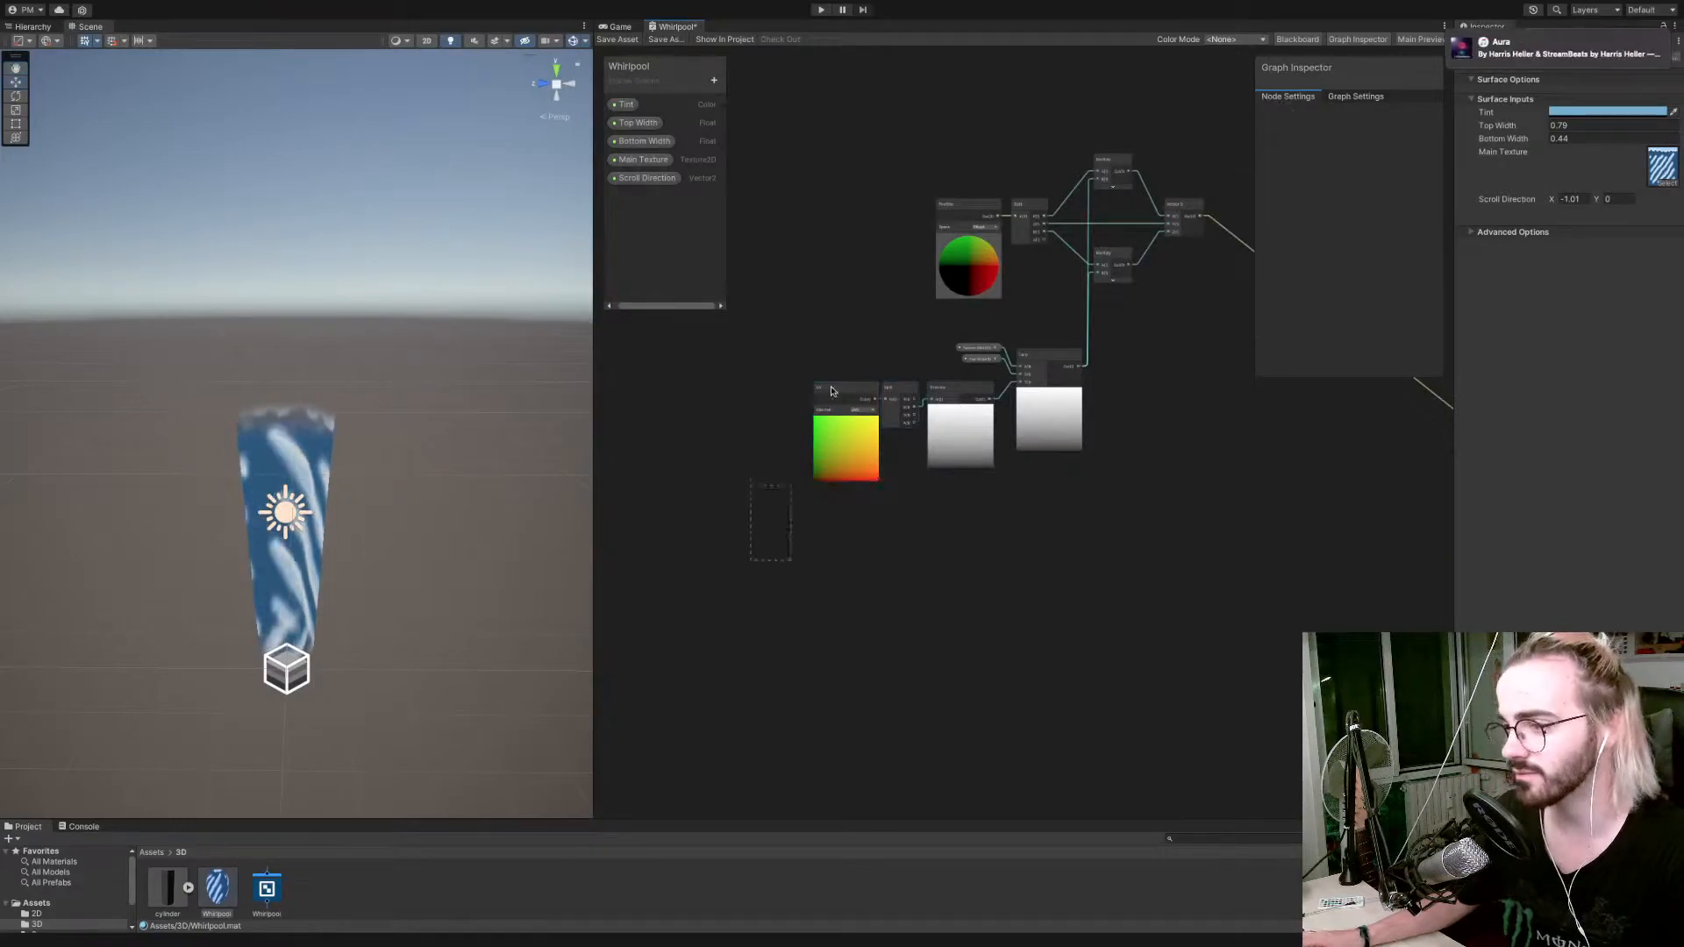
pyautogui.moveTo(1166, 91); pyautogui.dragTo(1208, 187)
pyautogui.scroll(-8, 1046, 289)
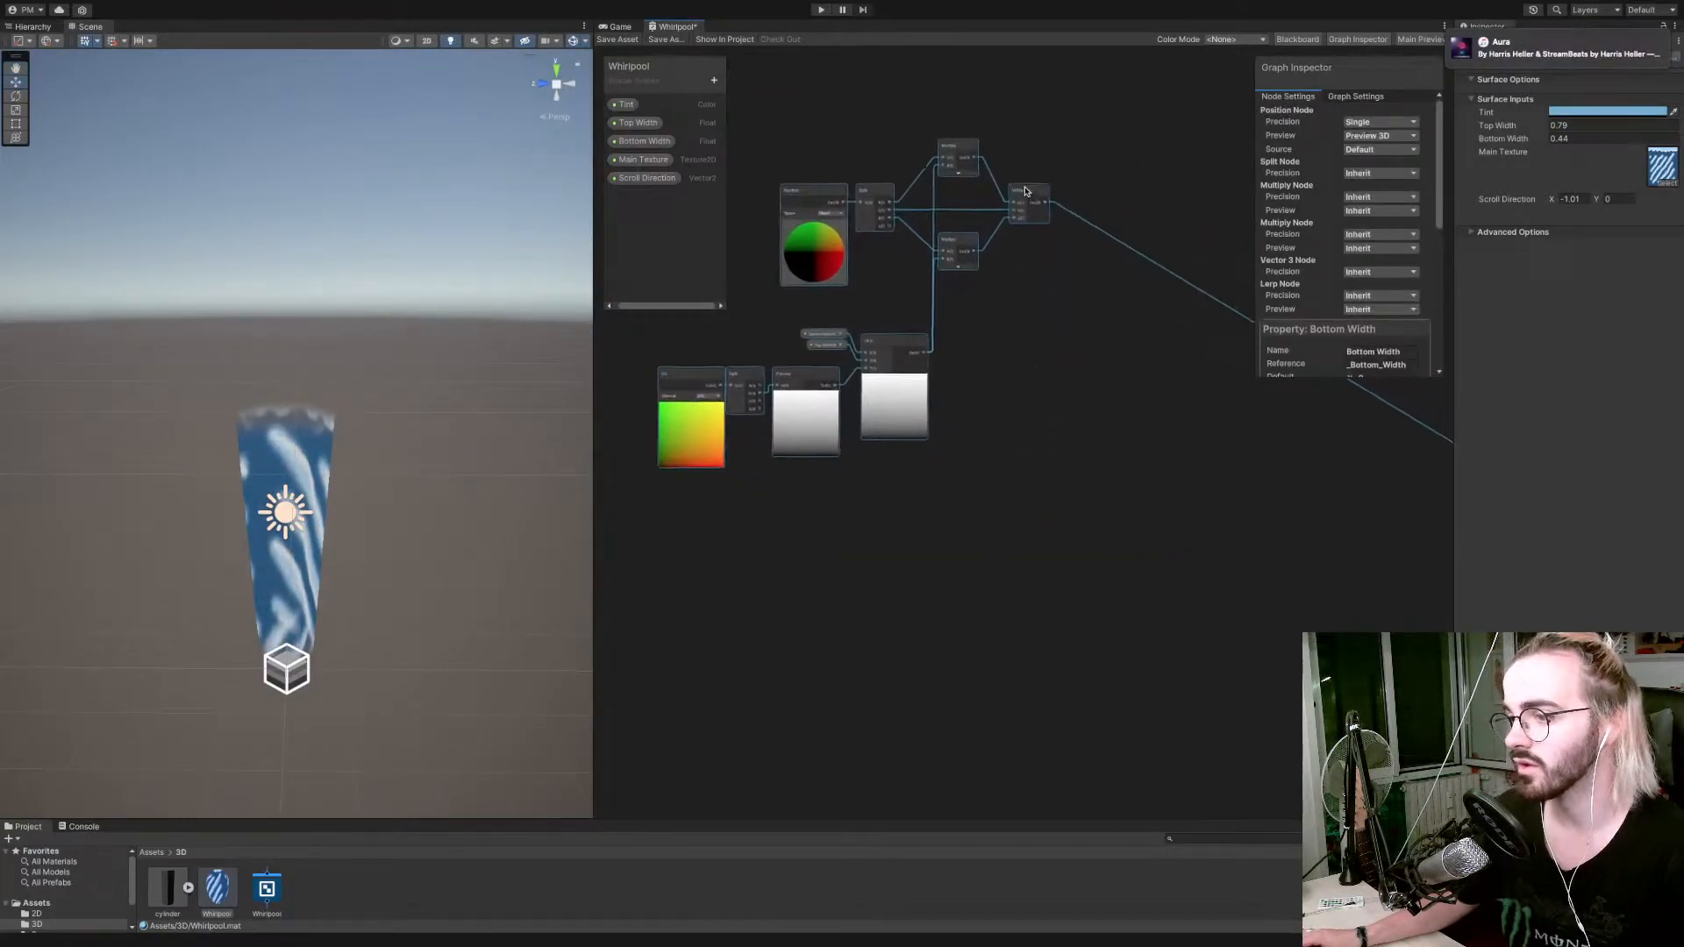
pyautogui.scroll(1, 1047, 290)
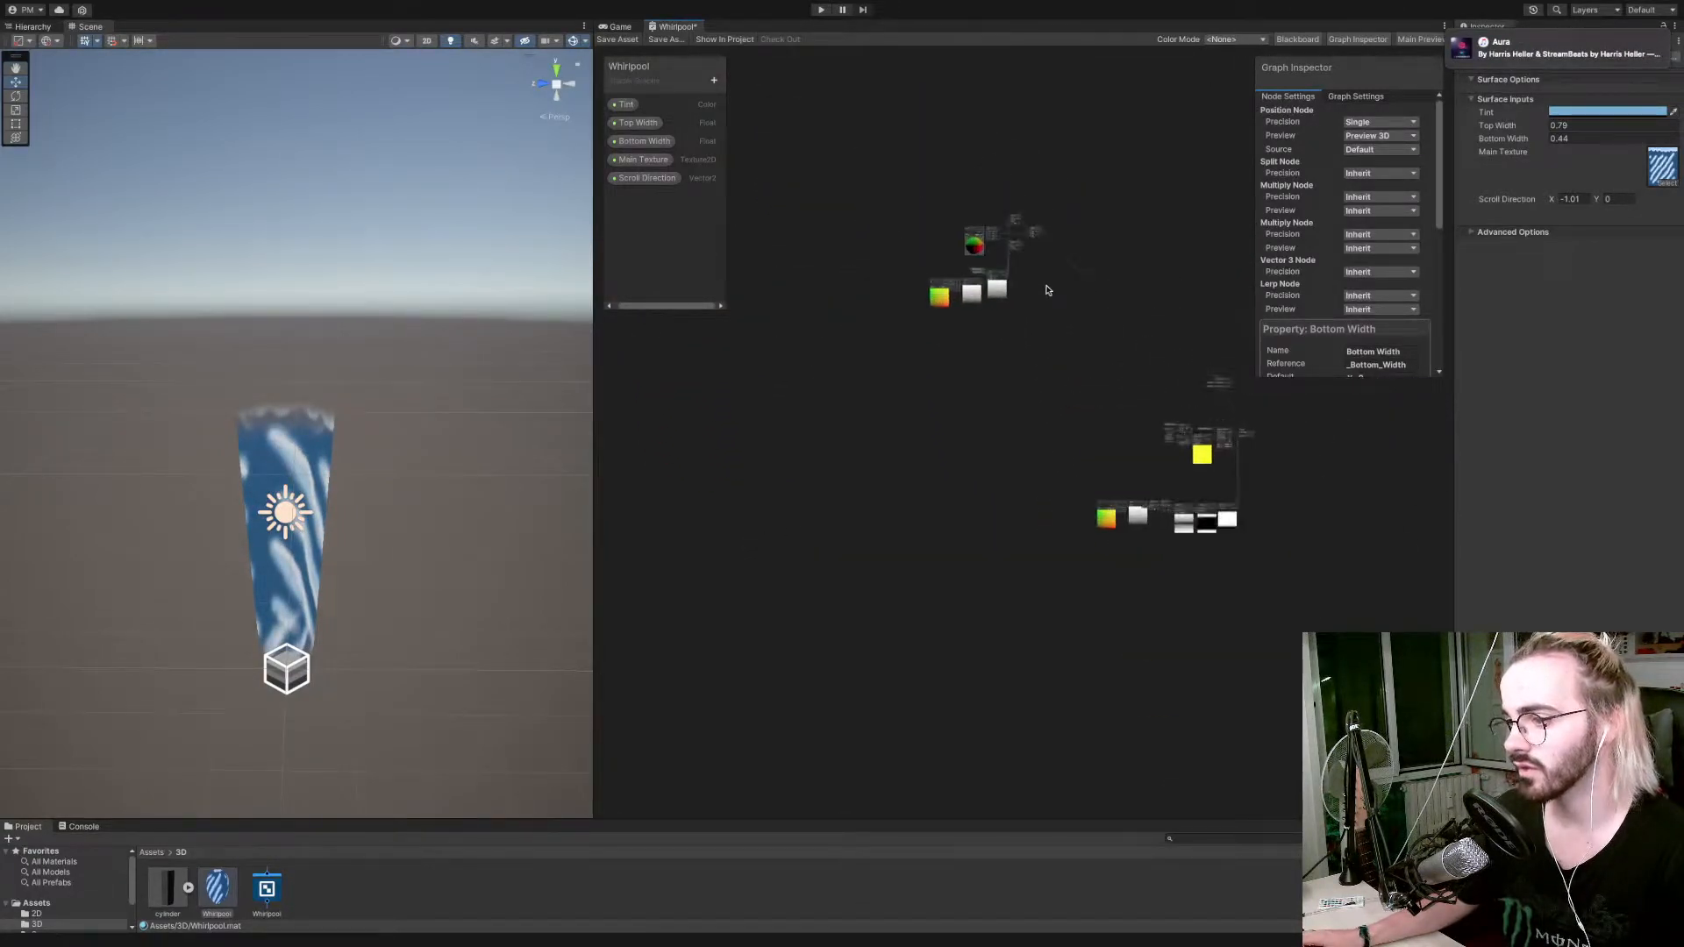
pyautogui.click(1058, 365)
# Add a Position node in the empty area of the graph below the taper nodes.
pyautogui.scroll(4, 1057, 365)
pyautogui.scroll(3, 1021, 375)
pyautogui.scroll(-2, 1019, 375)
pyautogui.scroll(8, 1019, 375)
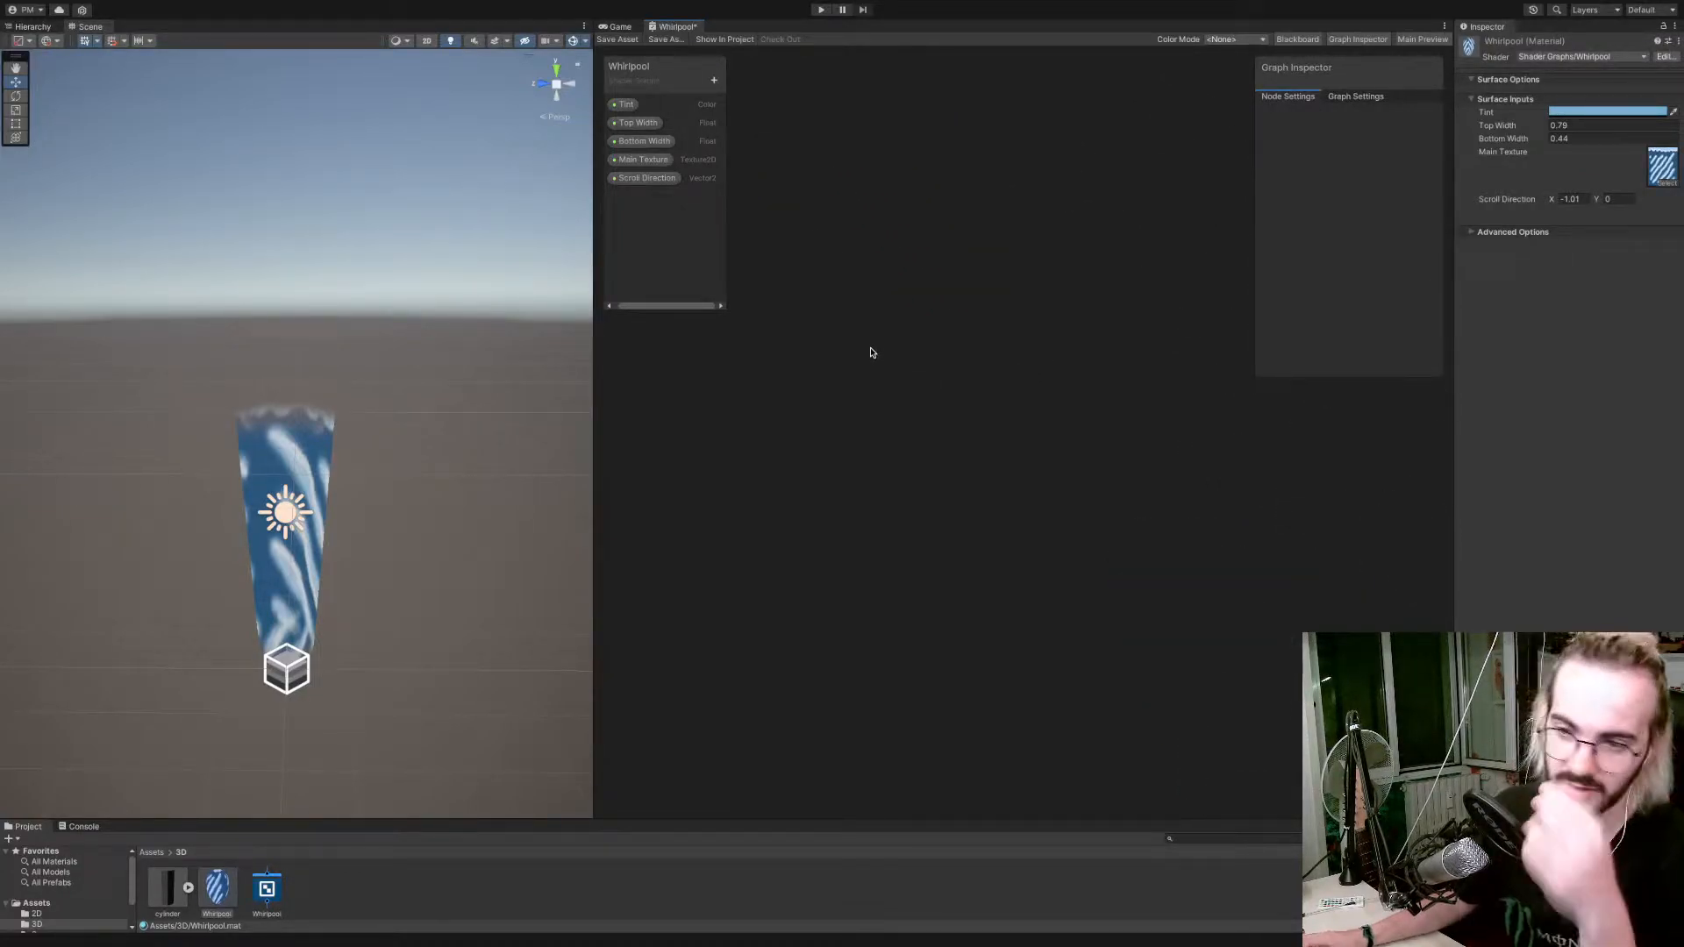
pyautogui.rightClick(817, 390)
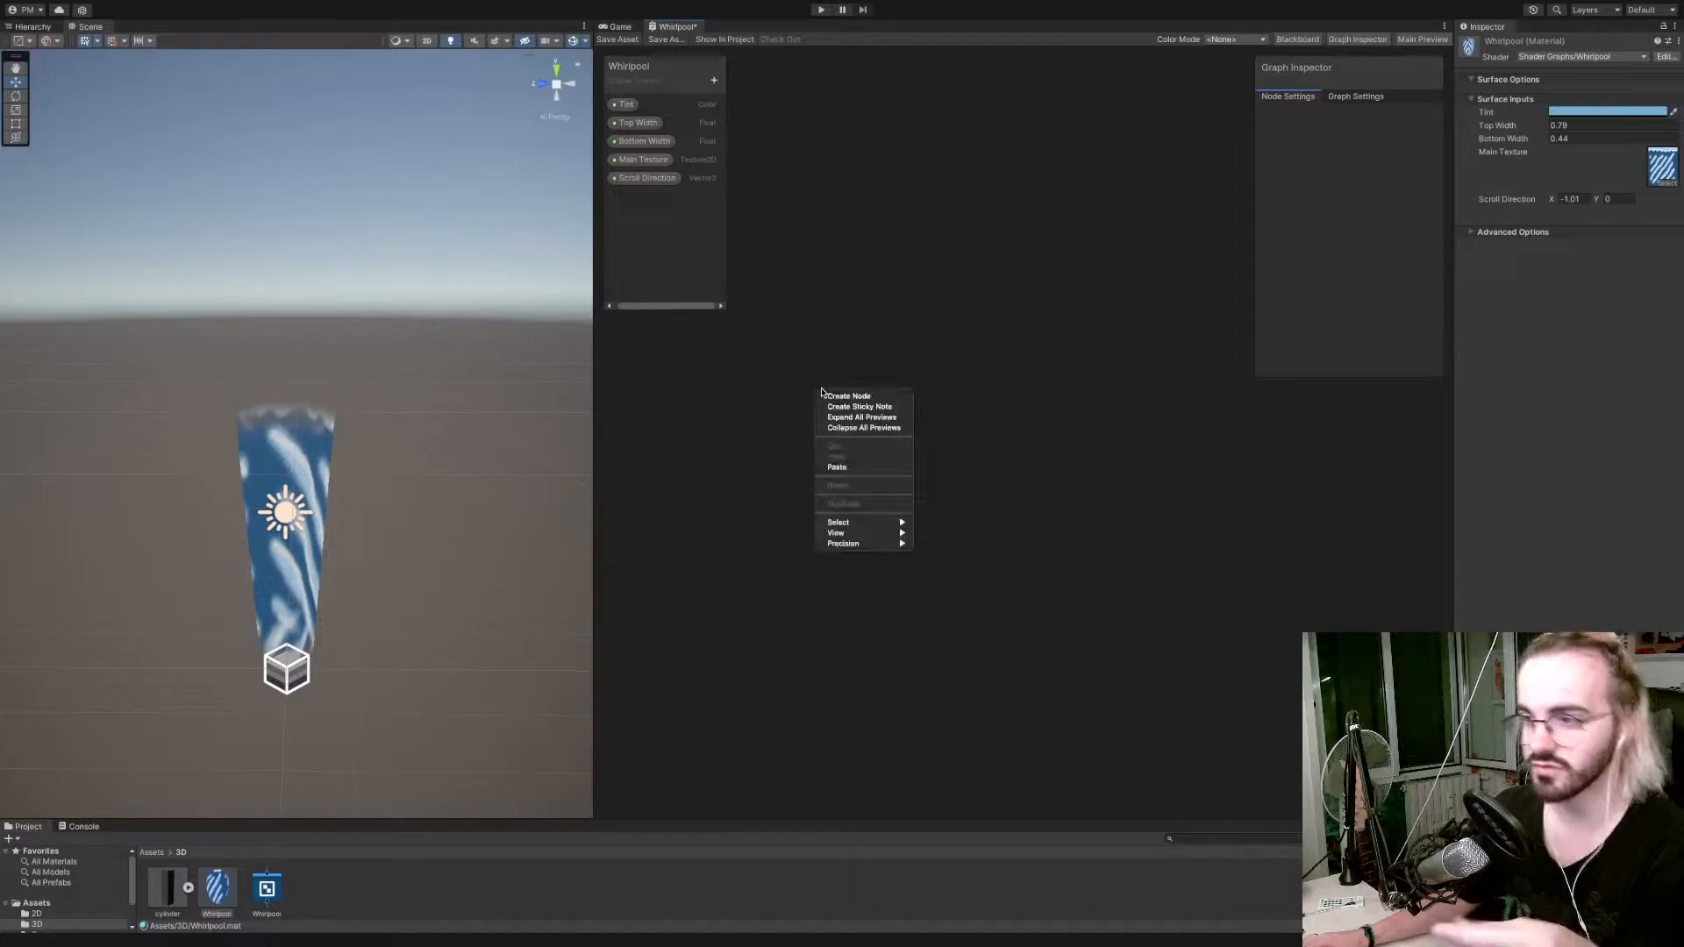
pyautogui.click(821, 396)
pyautogui.write('position')
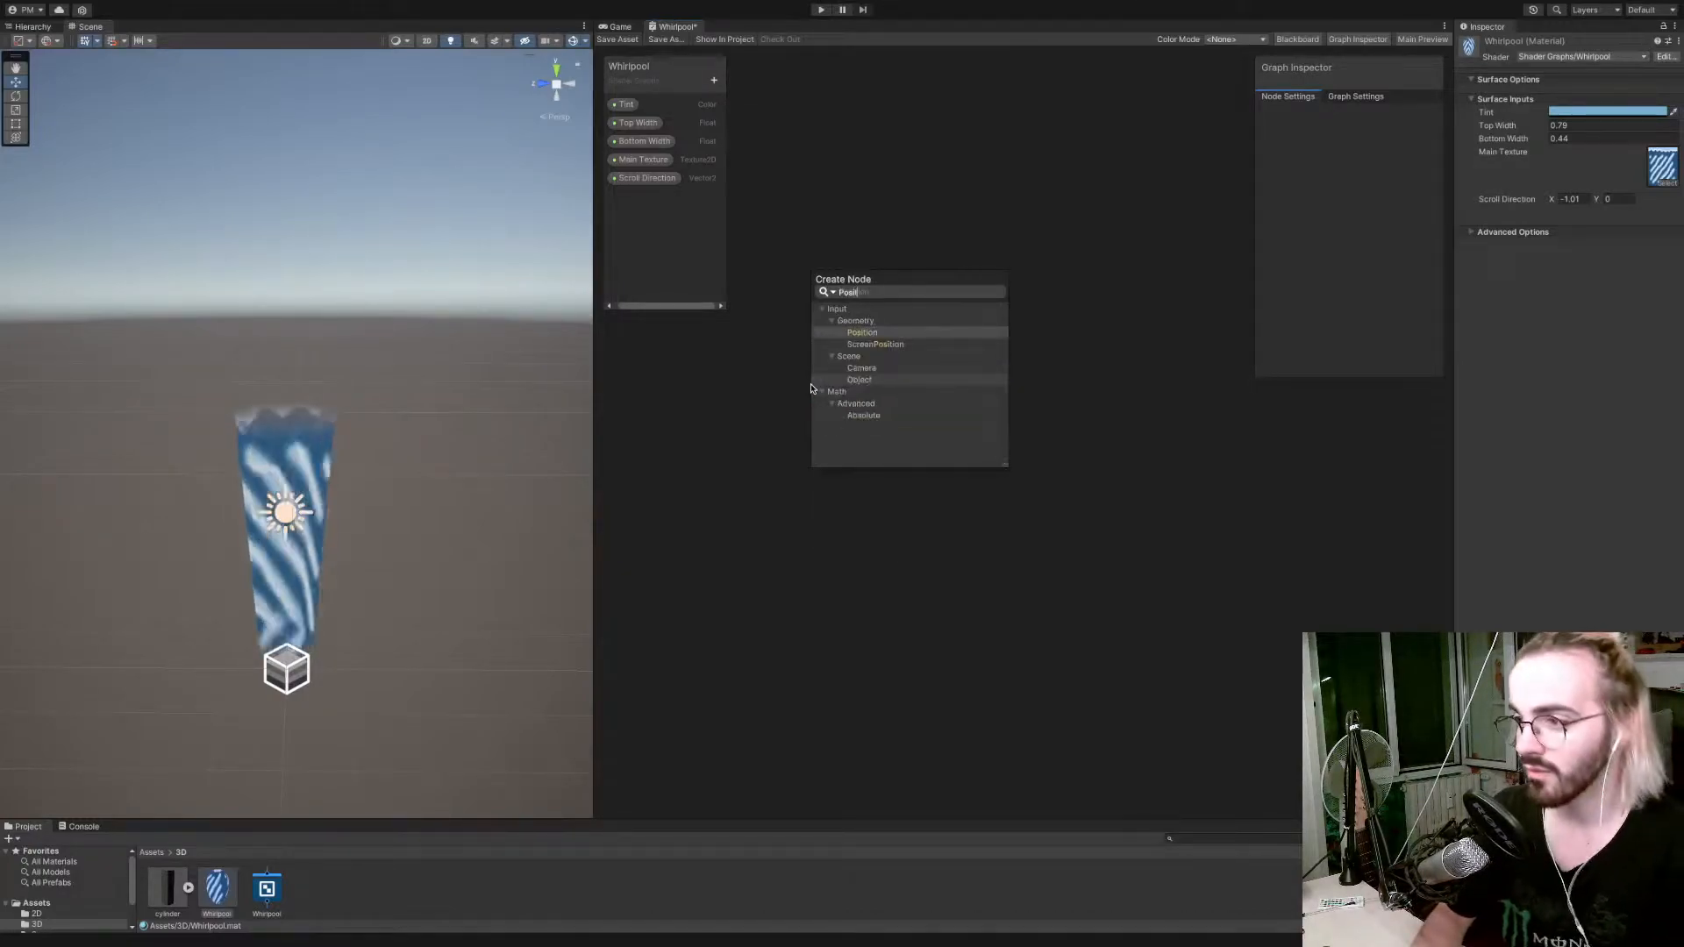
pyautogui.press('Return')
pyautogui.moveTo(865, 410); pyautogui.dragTo(704, 403)
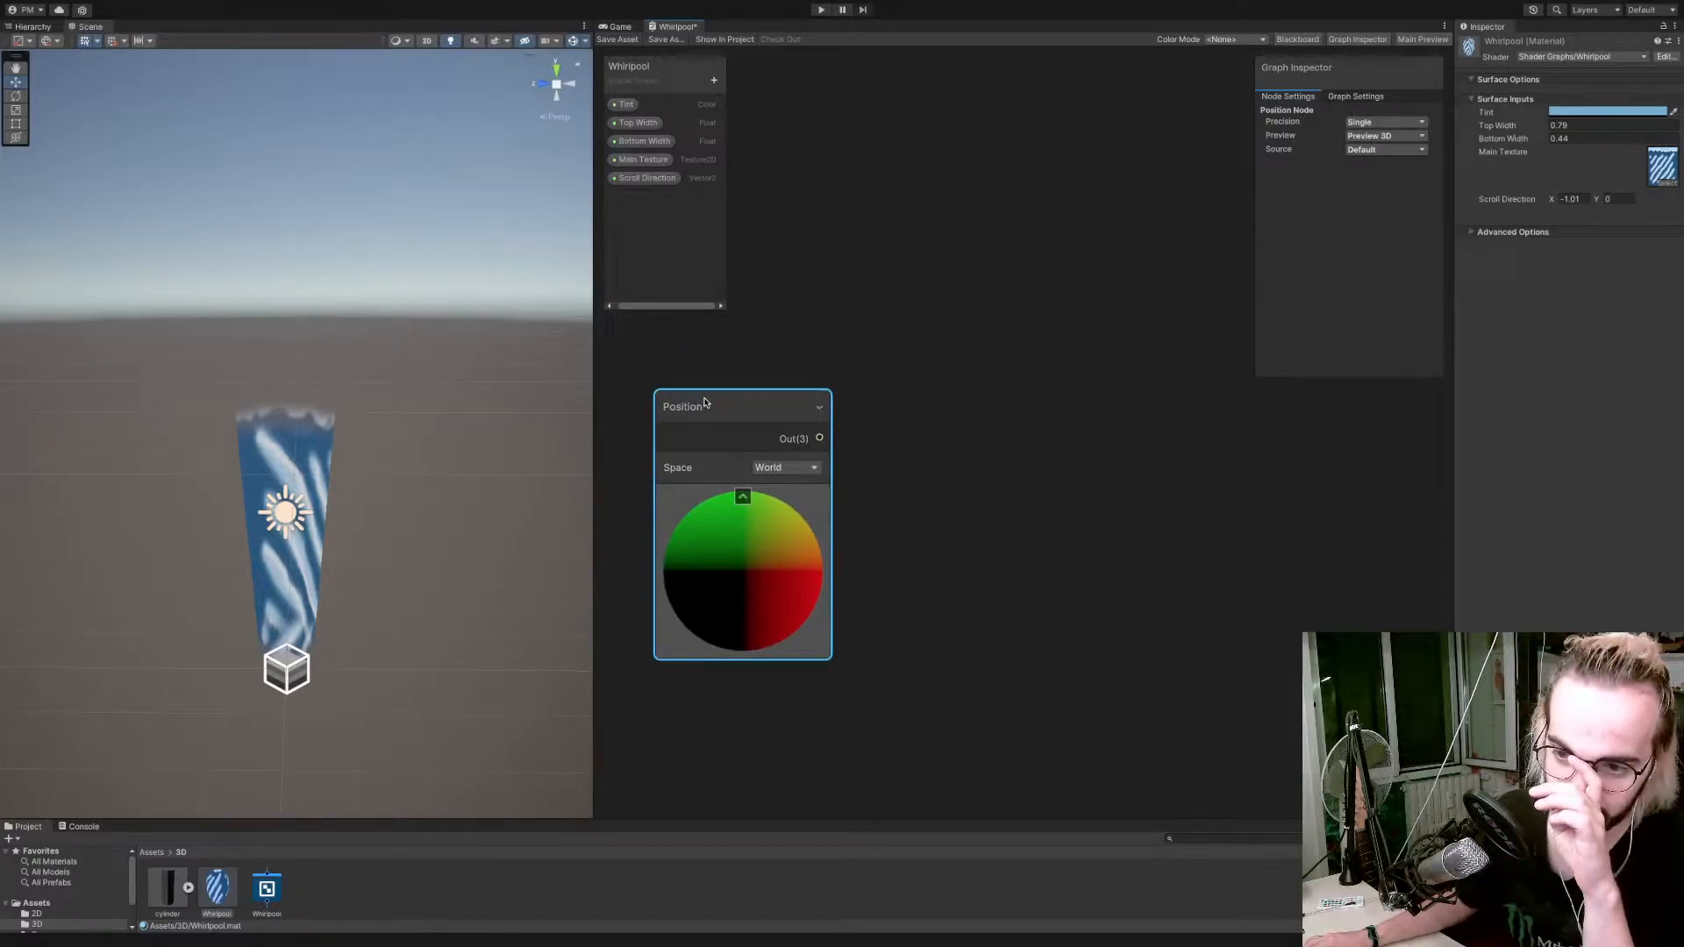
pyautogui.moveTo(818, 439); pyautogui.dragTo(1042, 429)
pyautogui.click(1007, 414)
# Create an Add node from the taper group's Vector 3 output, feeding its A input.
pyautogui.scroll(-5, 951, 376)
pyautogui.scroll(-3, 976, 150)
pyautogui.scroll(6, 977, 150)
pyautogui.scroll(-3, 979, 151)
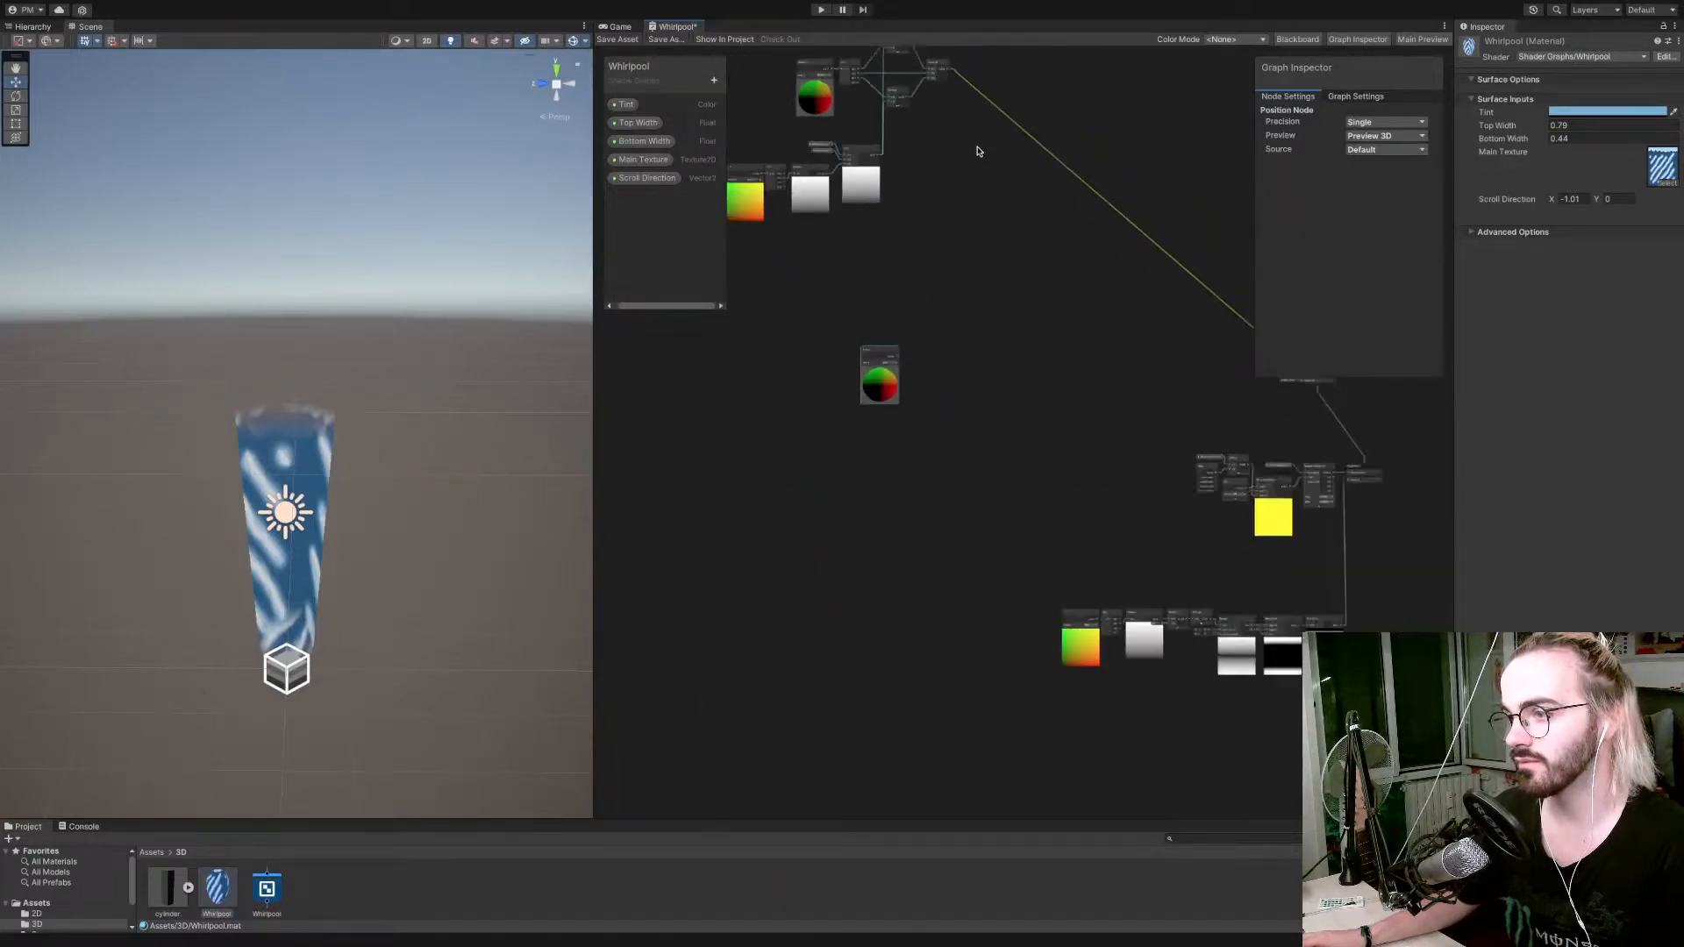
pyautogui.moveTo(947, 77); pyautogui.dragTo(968, 255)
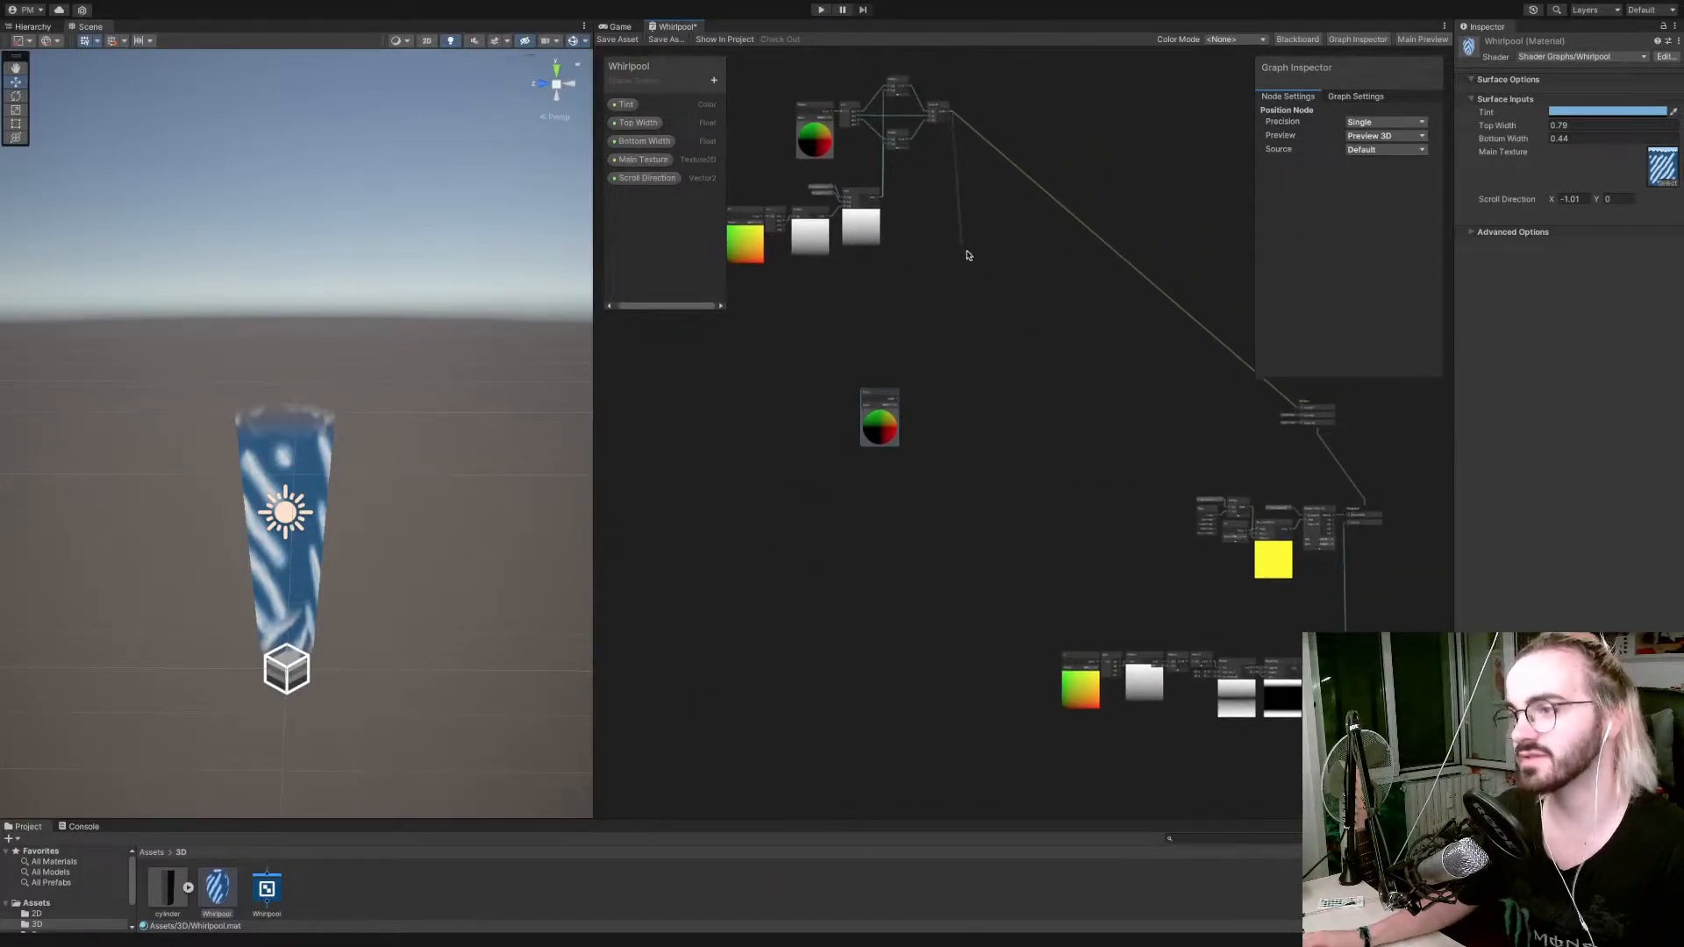
pyautogui.moveTo(1001, 324); pyautogui.dragTo(1001, 324)
pyautogui.write('add')
pyautogui.doubleClick(1048, 377)
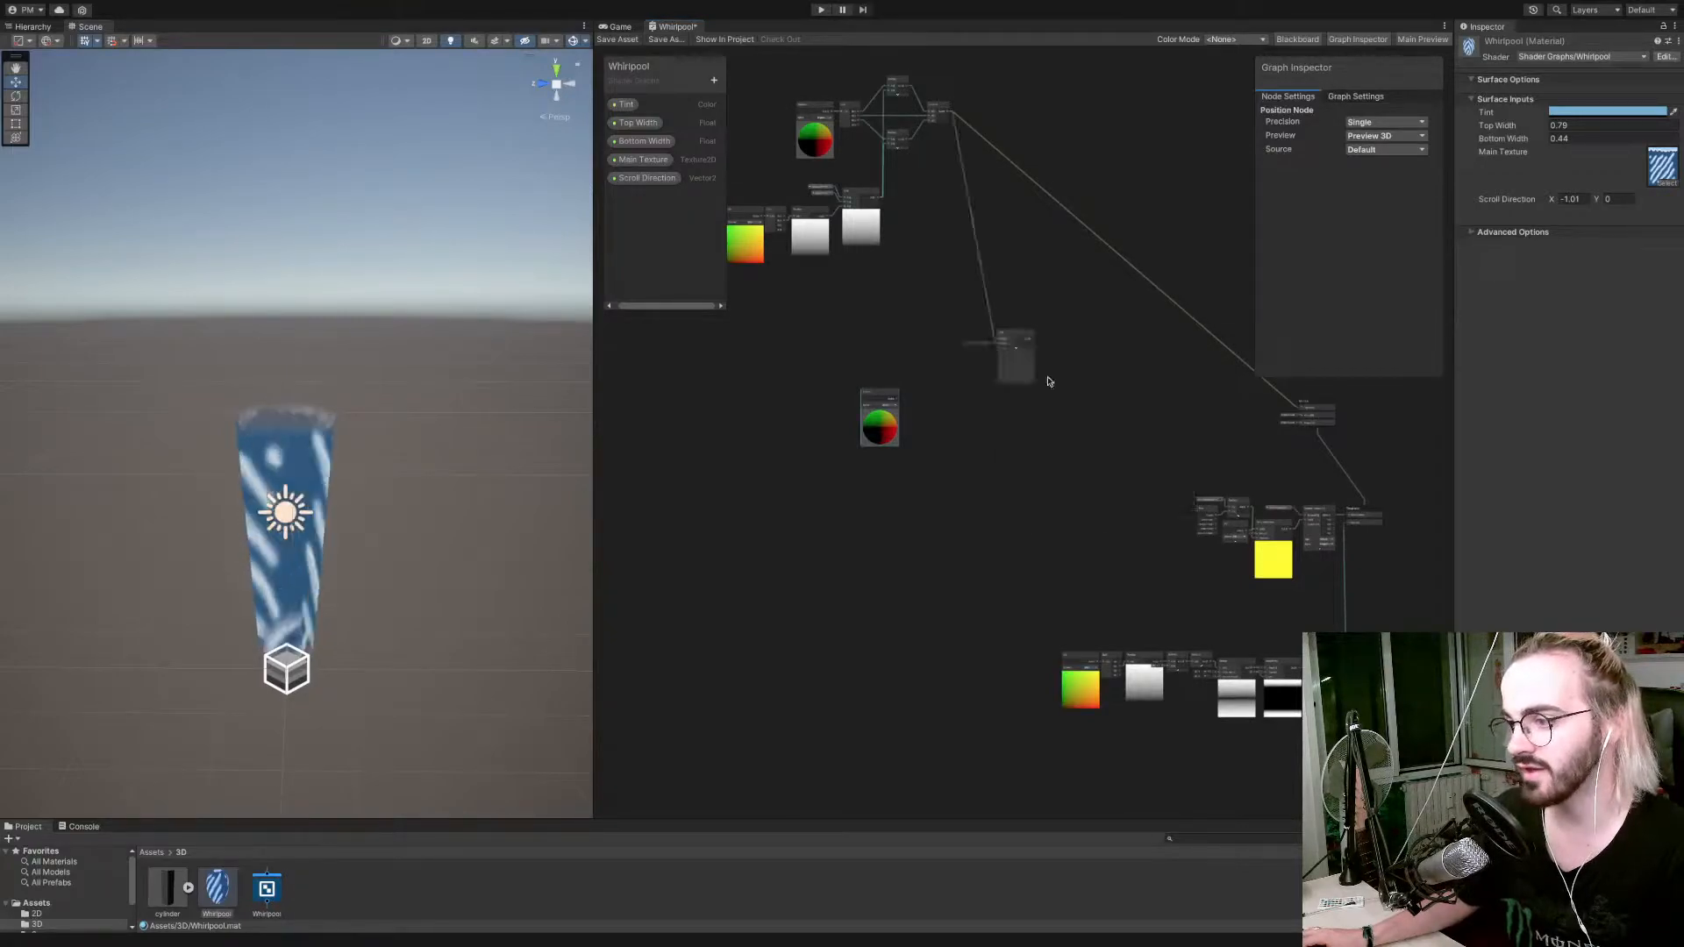
# Move the new Position node lower and add a Time node above it.
pyautogui.scroll(5, 1005, 380)
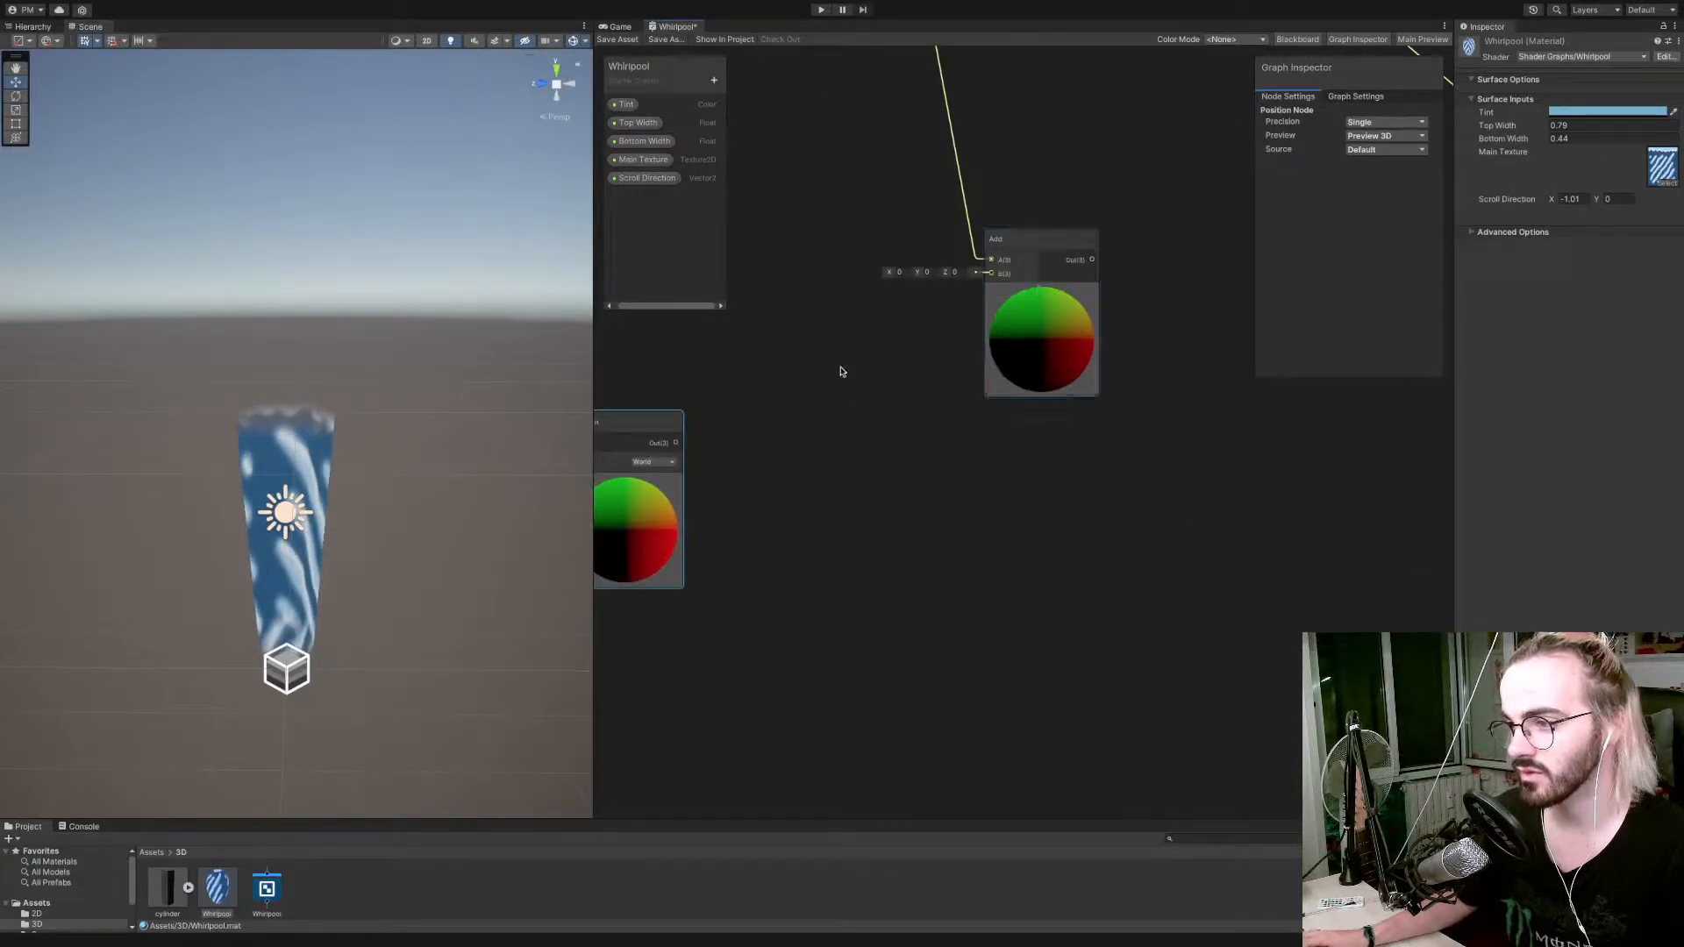
pyautogui.moveTo(840, 371); pyautogui.dragTo(1018, 377, button='middle')
pyautogui.moveTo(808, 433); pyautogui.dragTo(780, 603)
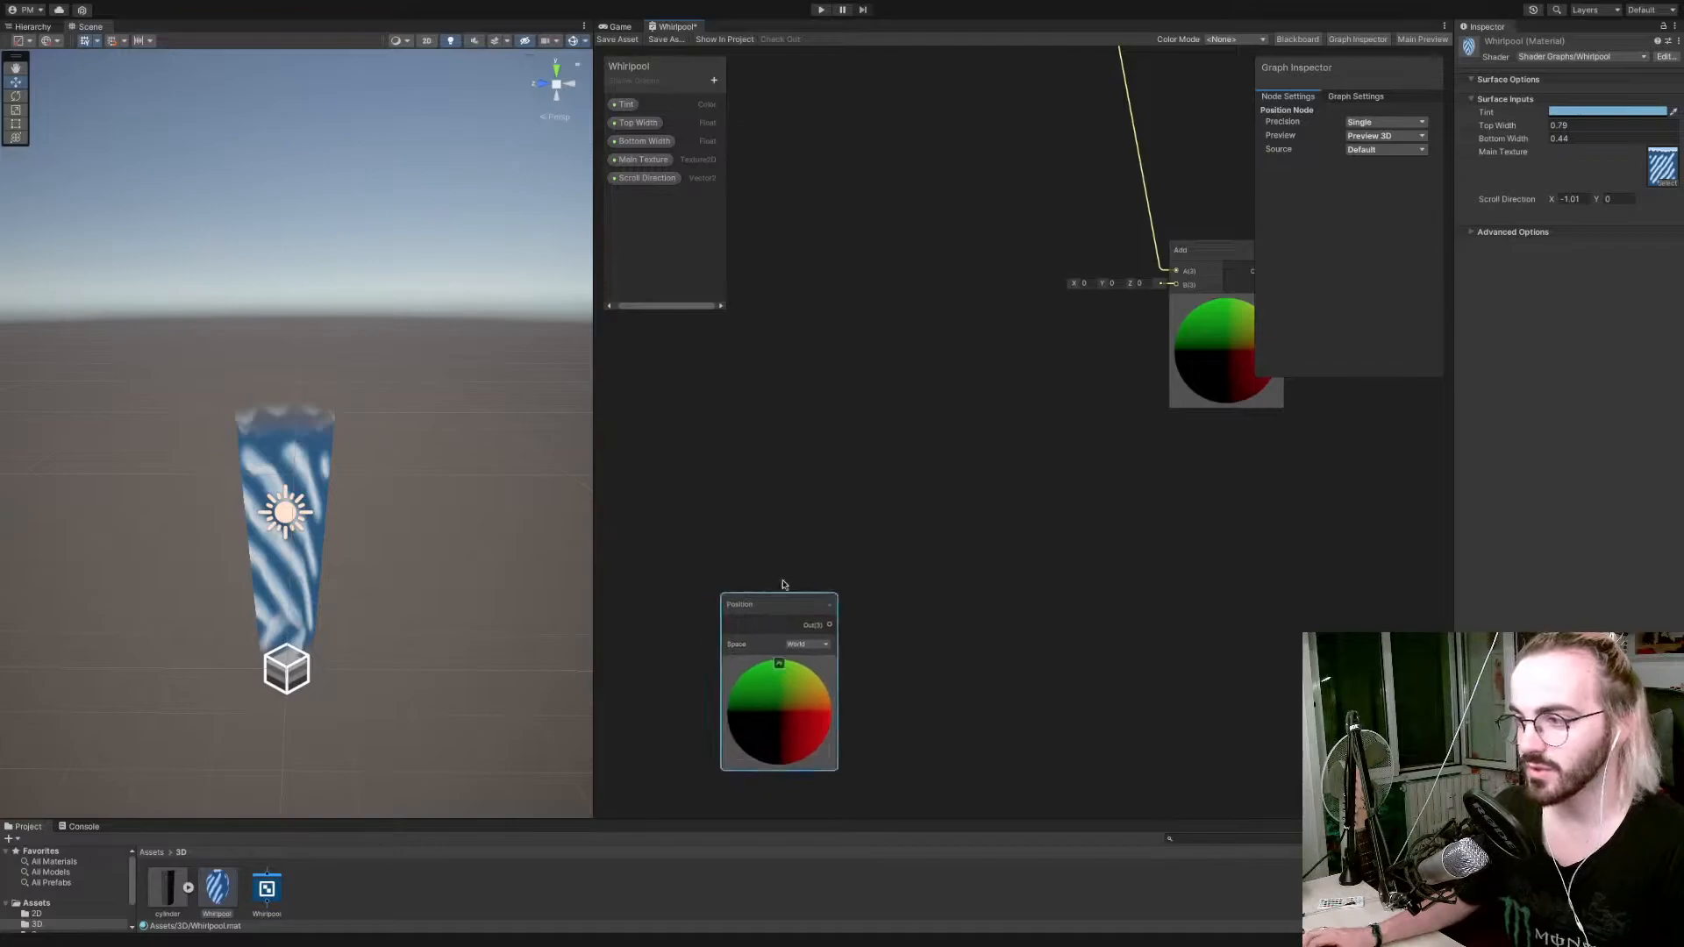
pyautogui.rightClick(771, 430)
pyautogui.click(800, 441)
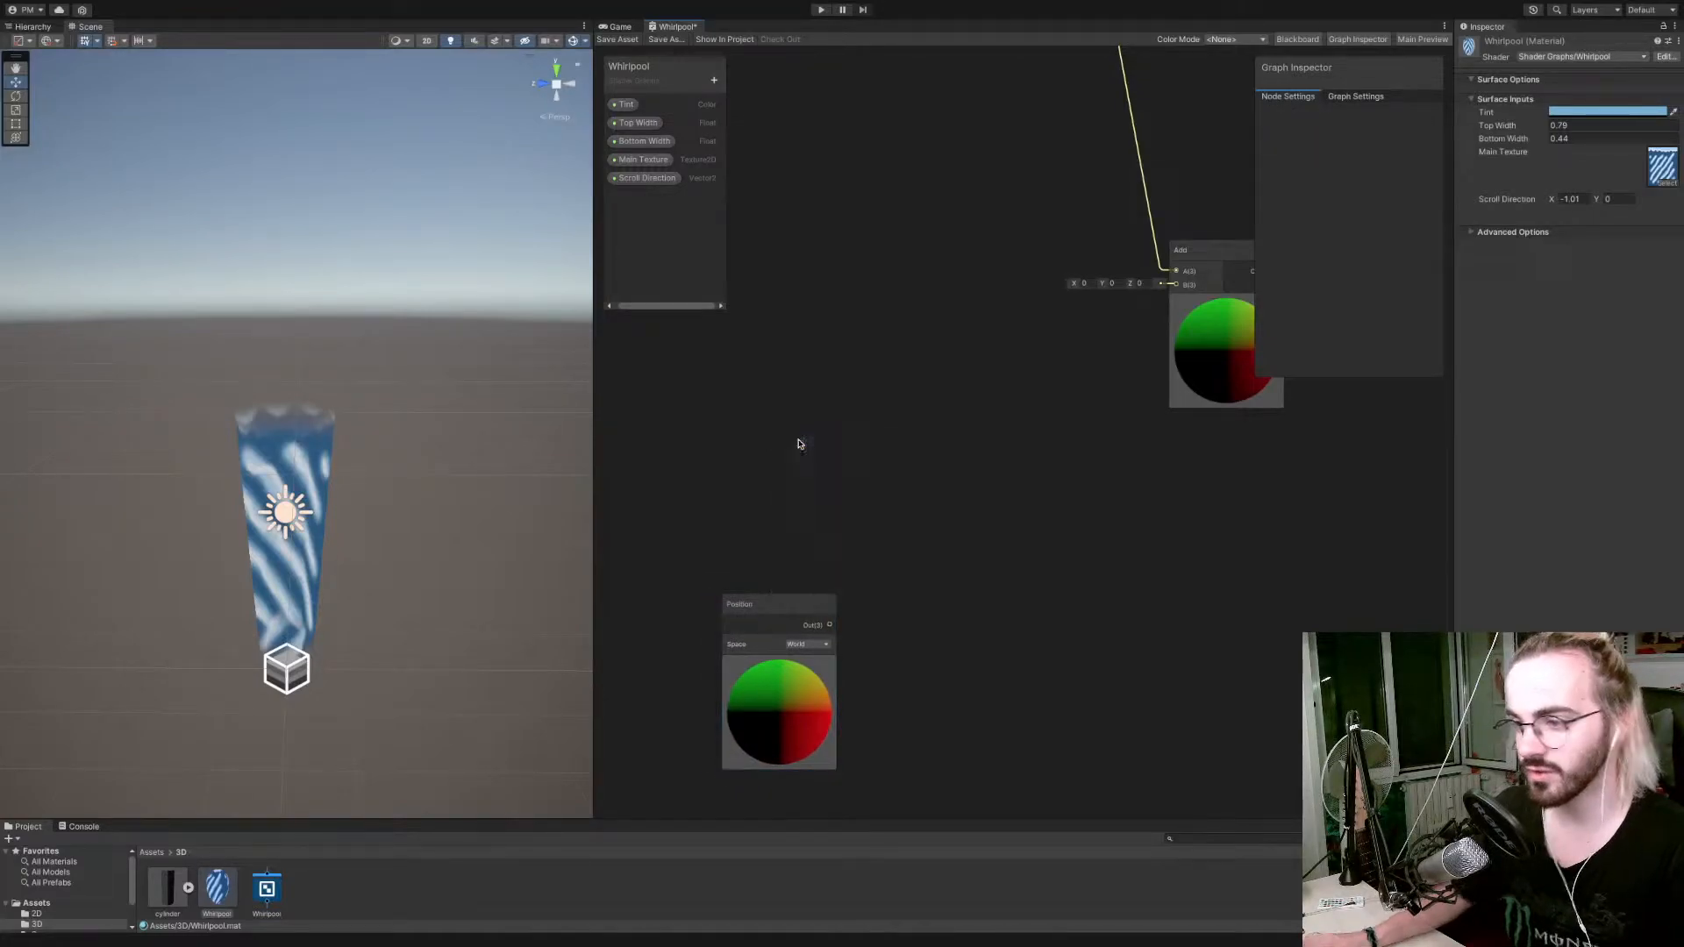
pyautogui.write('time')
pyautogui.press('Return')
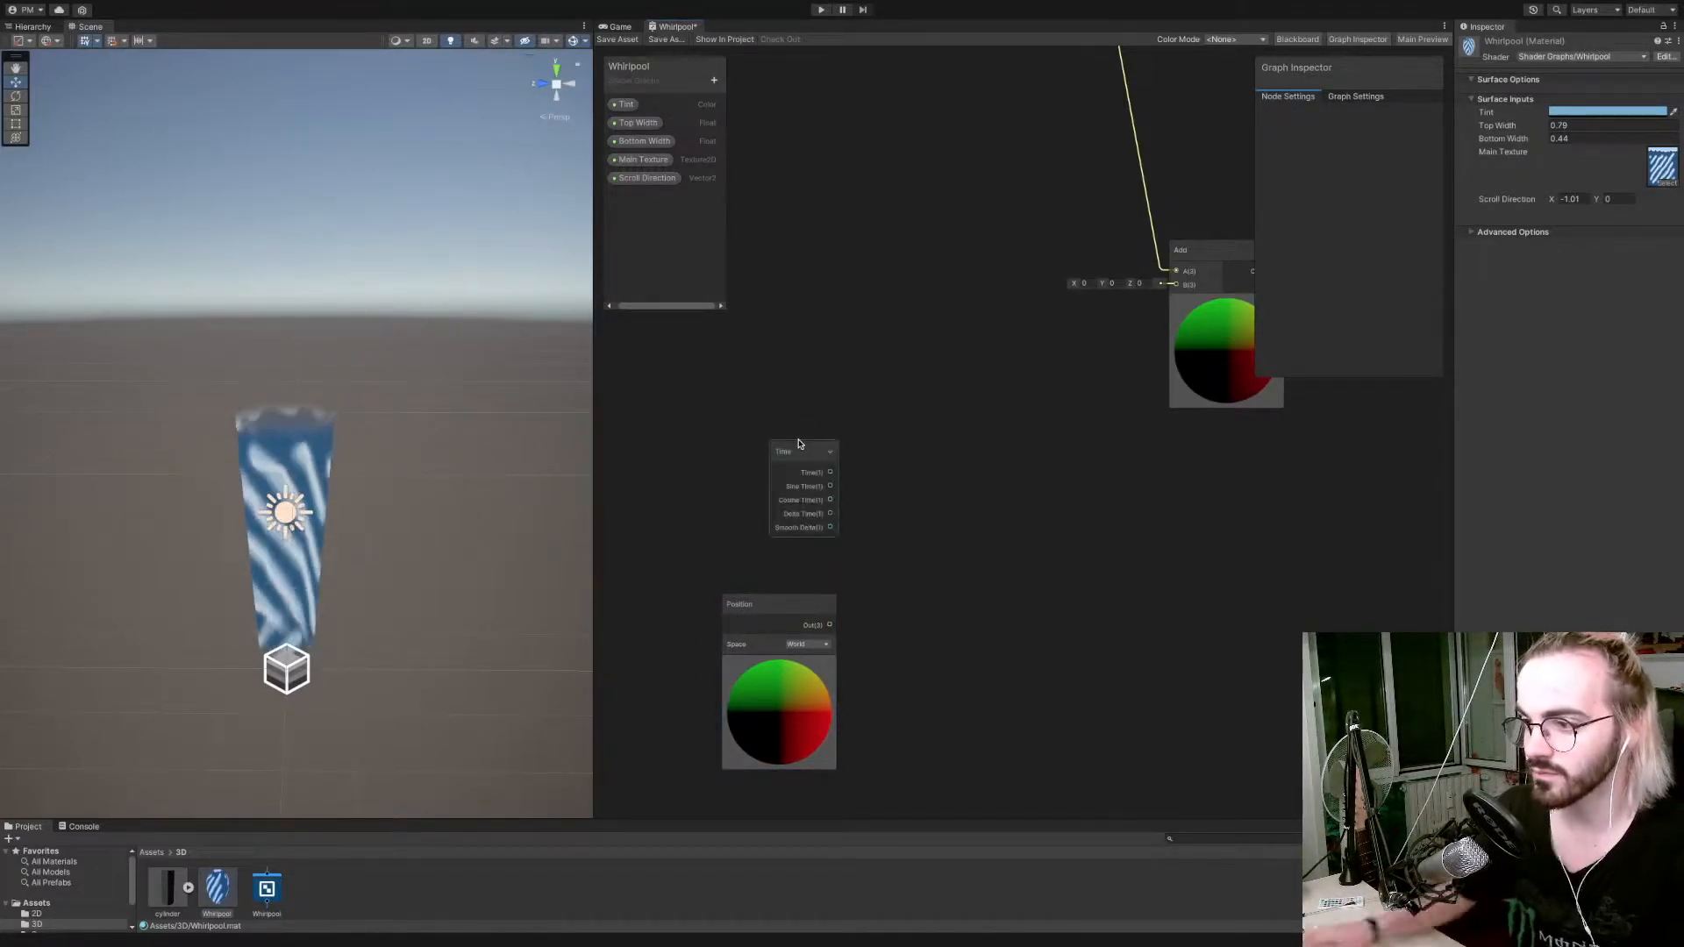
# Try combining the Time node's Sine Time and Cosine Time outputs in a Vector 2 node.
pyautogui.moveTo(831, 487); pyautogui.dragTo(968, 455)
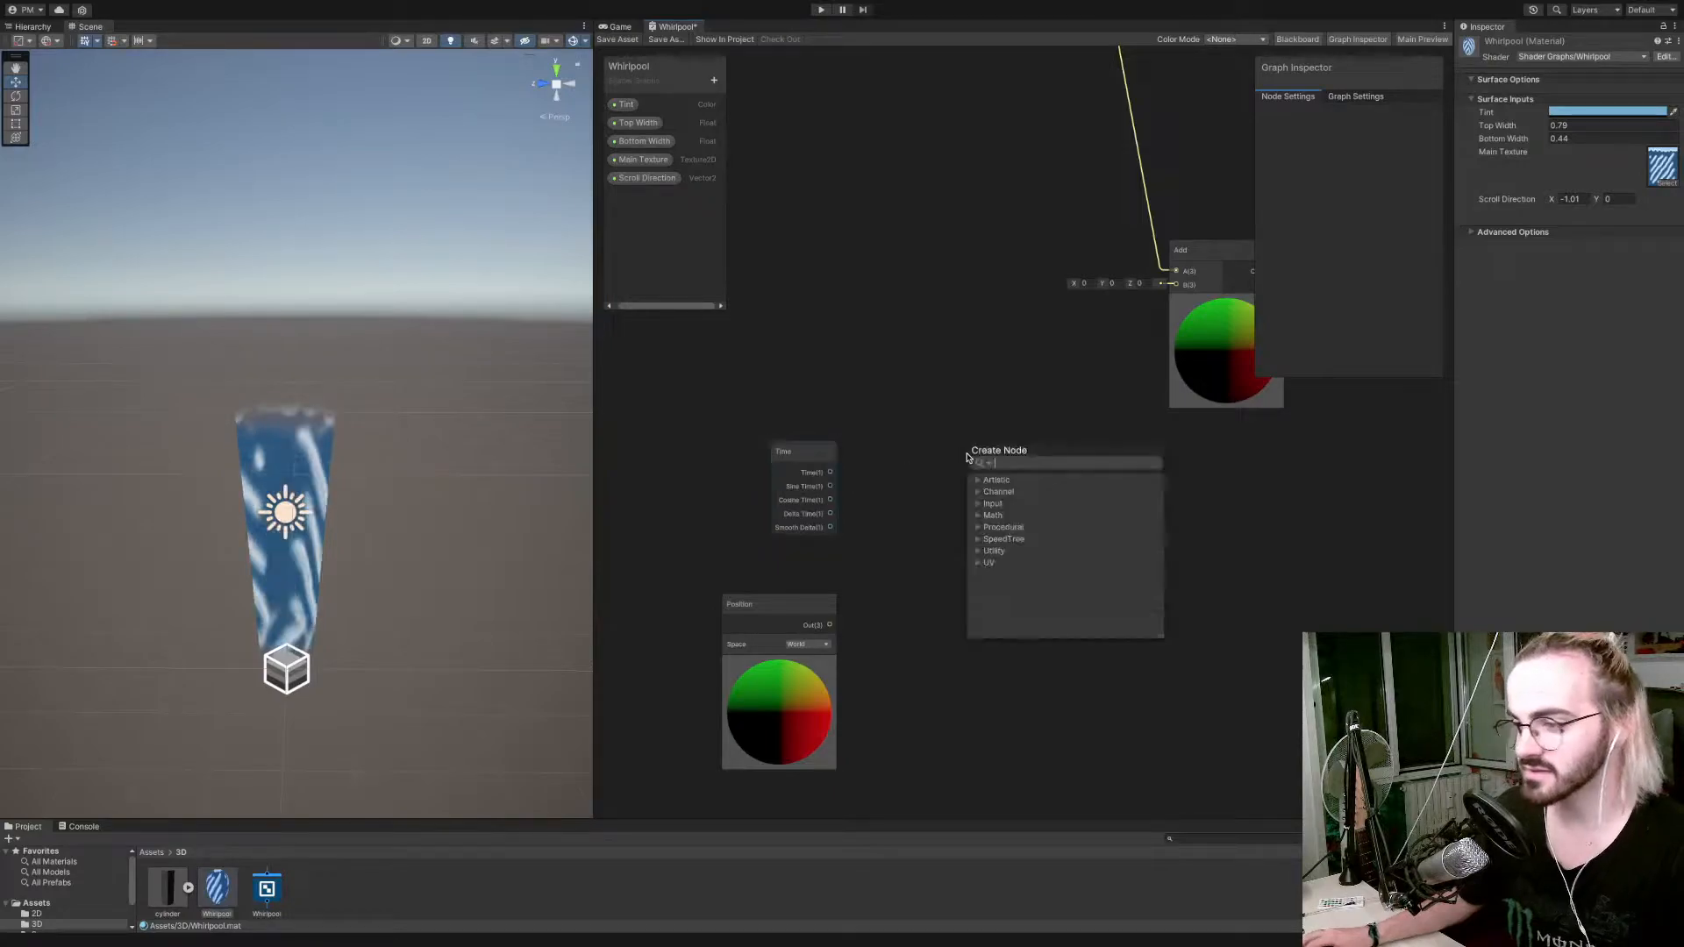
pyautogui.write('vect')
pyautogui.press('Down')
pyautogui.press('Down')
pyautogui.press('Up')
pyautogui.press('Up')
pyautogui.press('Return')
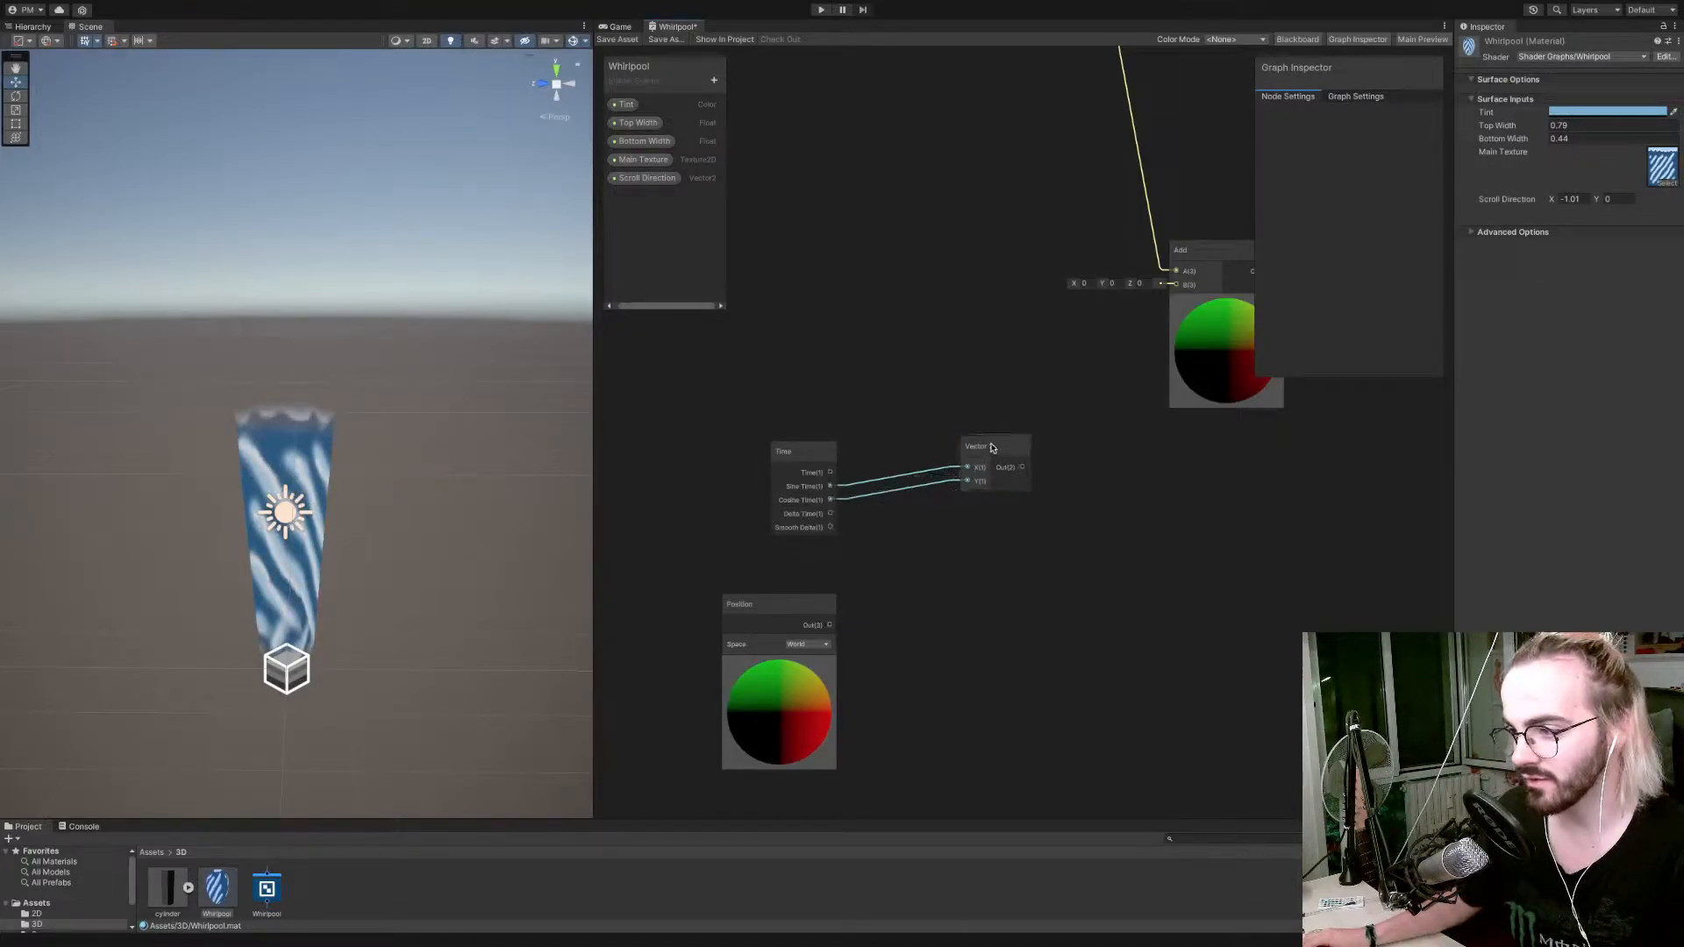
pyautogui.moveTo(992, 448); pyautogui.dragTo(973, 459)
pyautogui.press('Delete')
# Combine Sine Time as X and Cosine Time as Z in a new Vector 3 node feeding Add's B input, and save the graph.
pyautogui.click(794, 482)
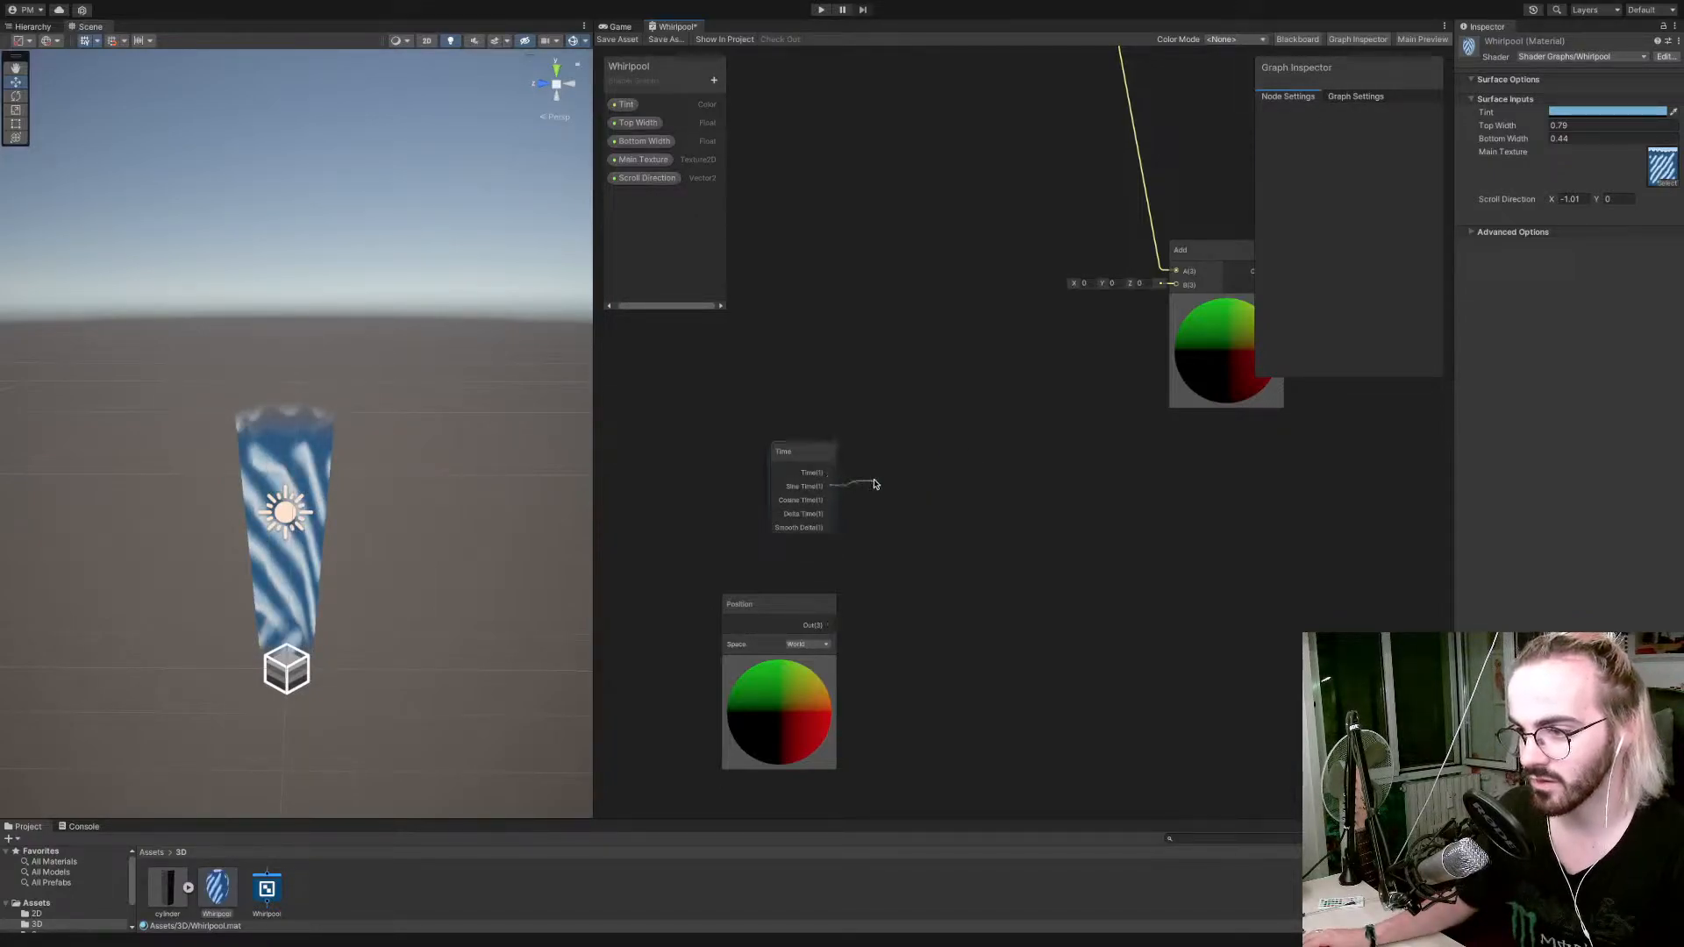
pyautogui.moveTo(873, 484); pyautogui.dragTo(875, 483)
pyautogui.write('vec')
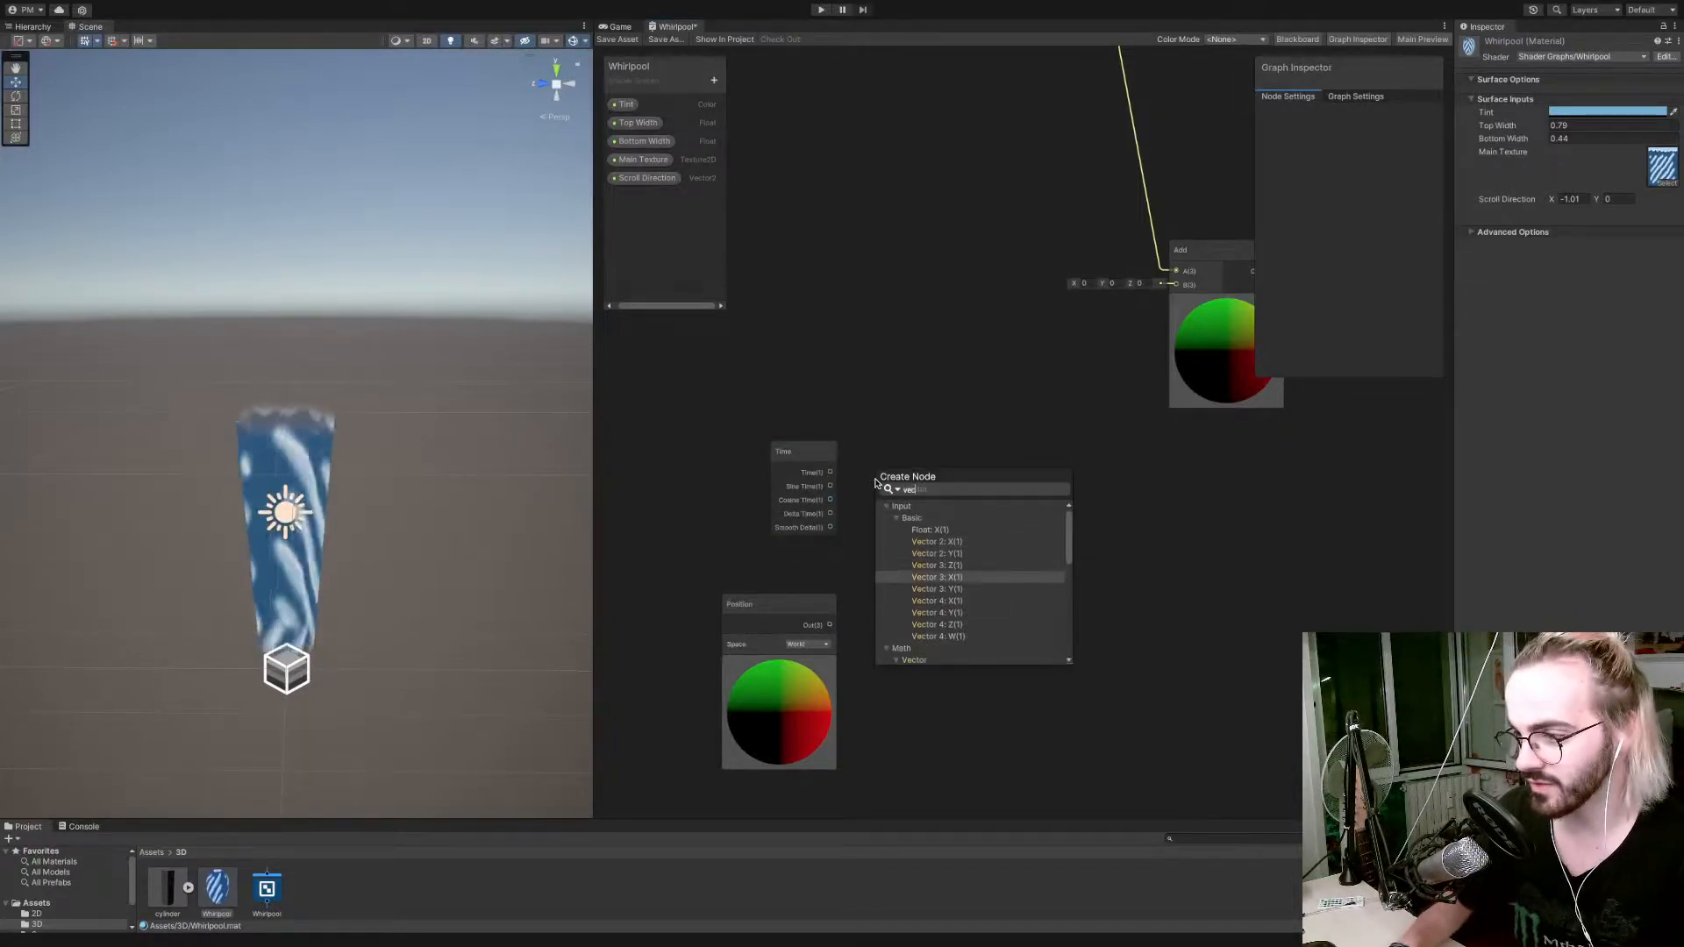
pyautogui.press('Return')
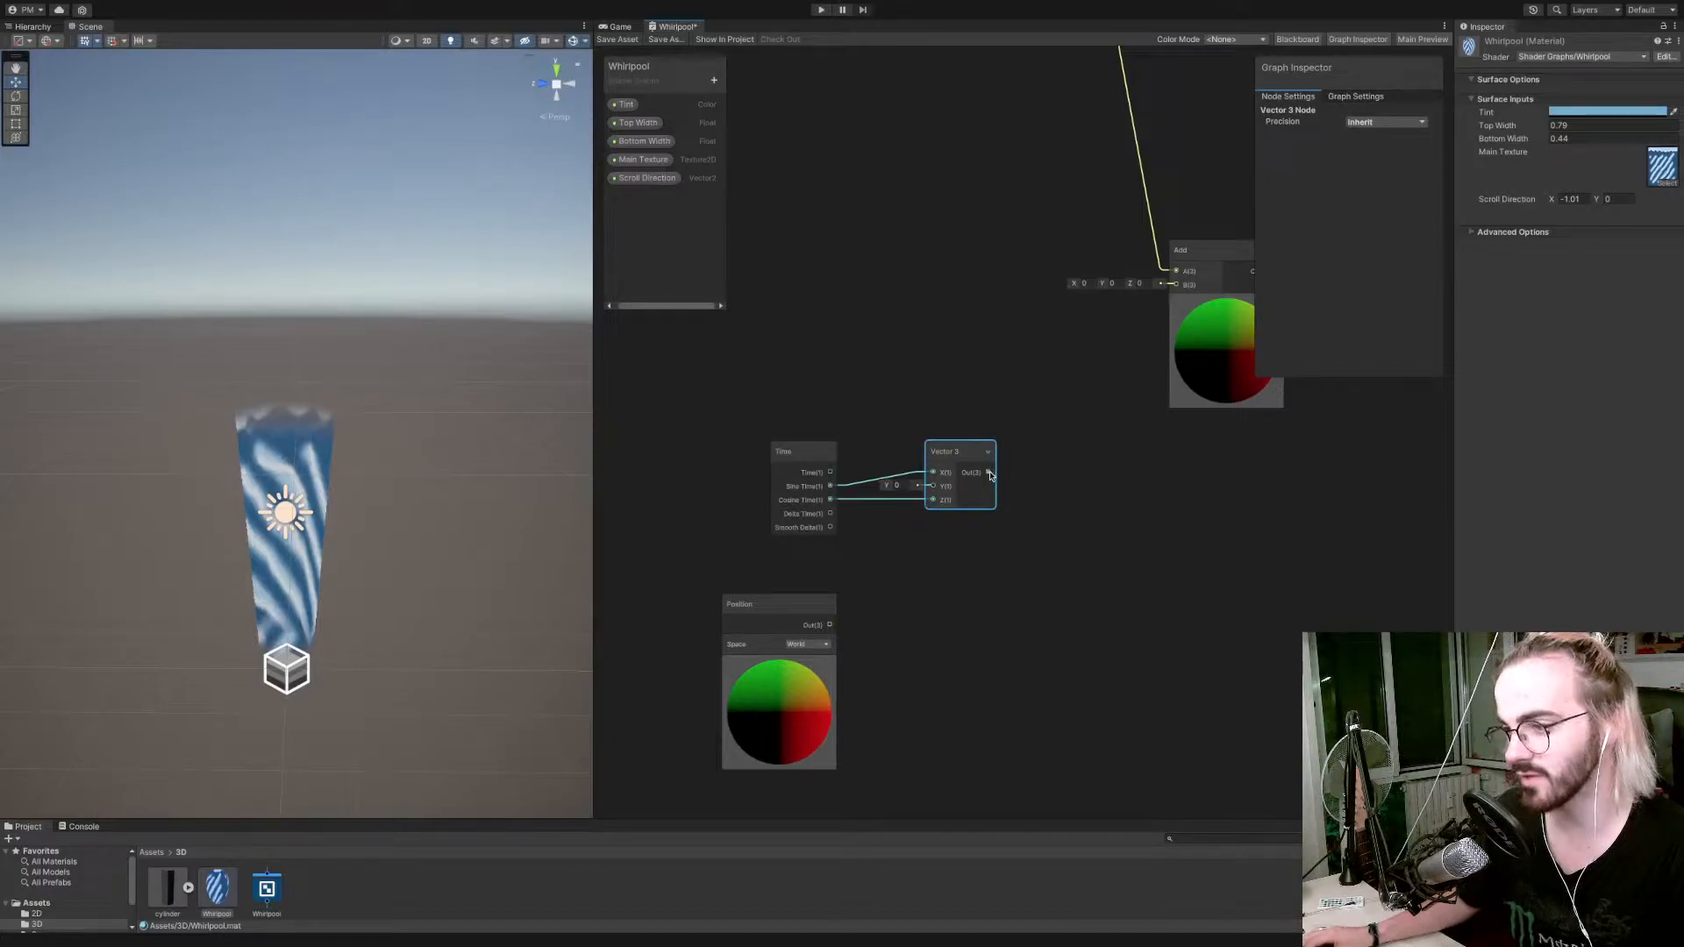
pyautogui.moveTo(1172, 299); pyautogui.dragTo(1176, 285)
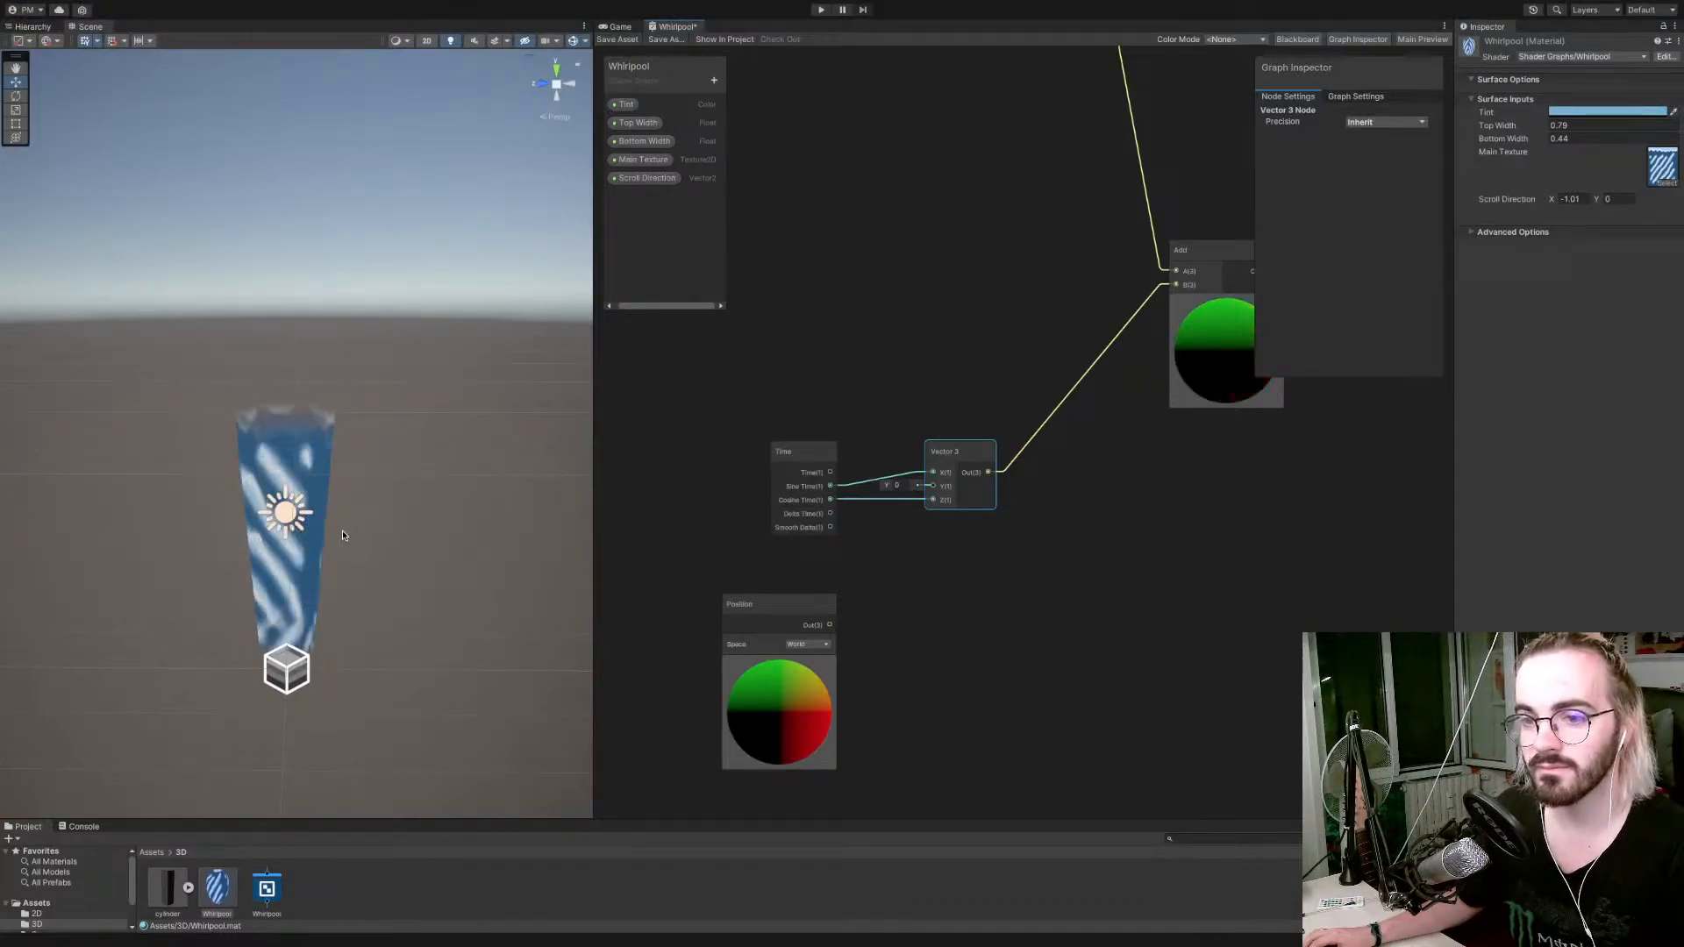
pyautogui.click(618, 40)
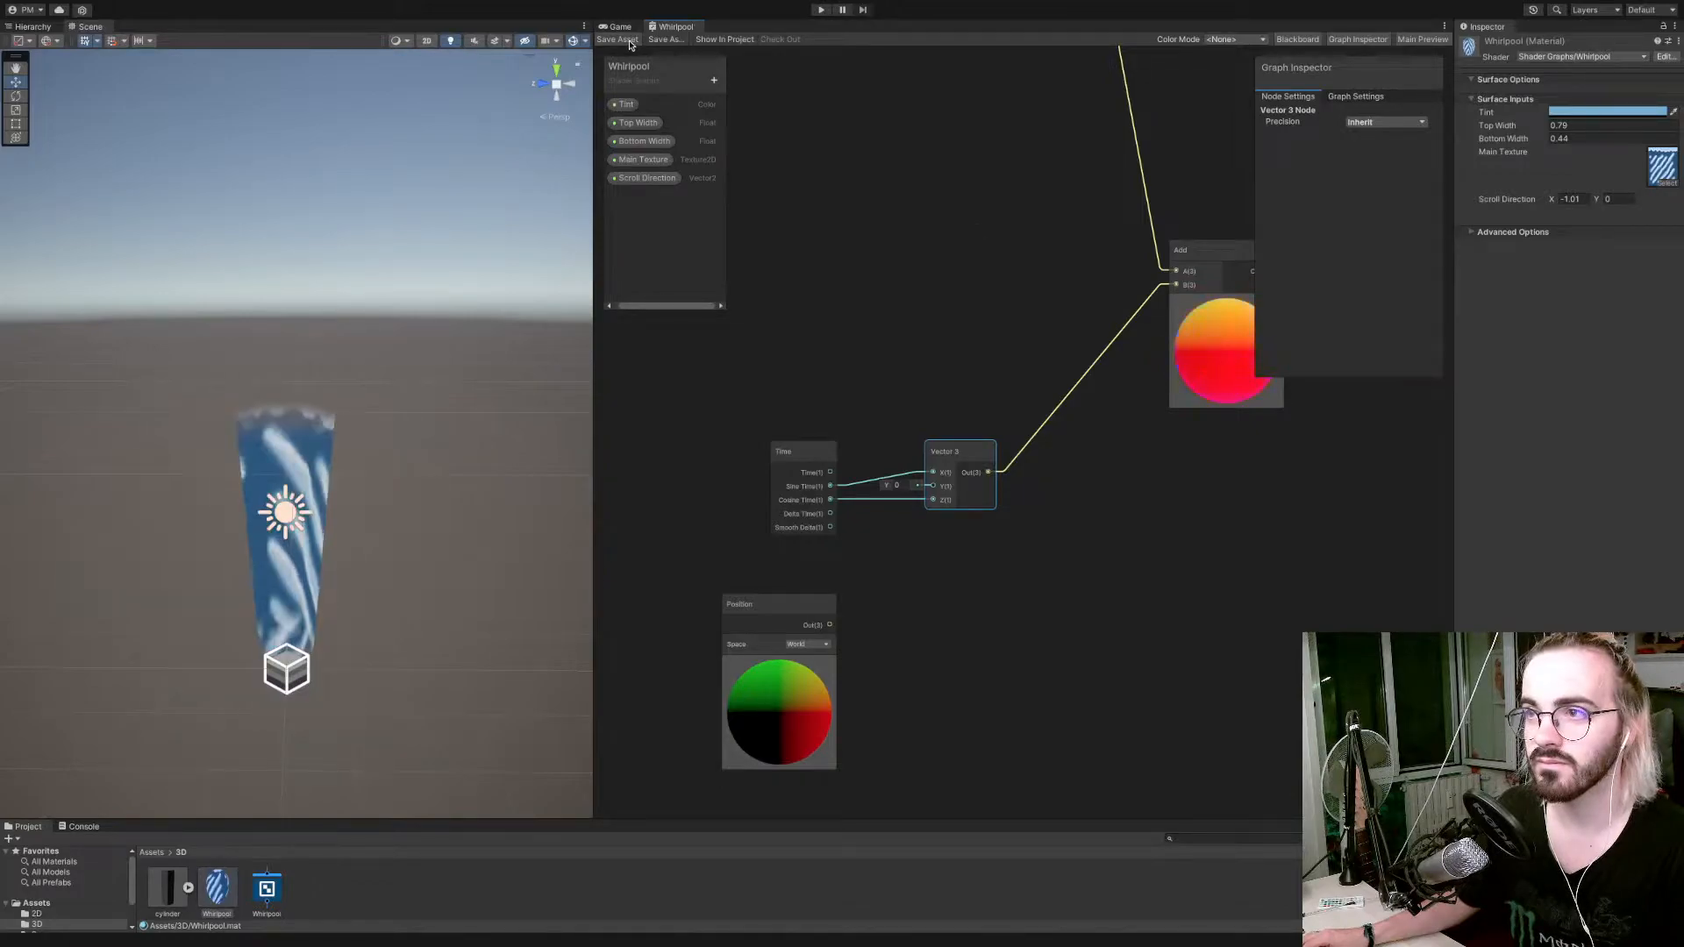
# Connect the Add node's output to the Vertex block's Position input, replacing the taper group's direct connection, and save the graph.
pyautogui.moveTo(525, 156); pyautogui.dragTo(494, 252, button='right')
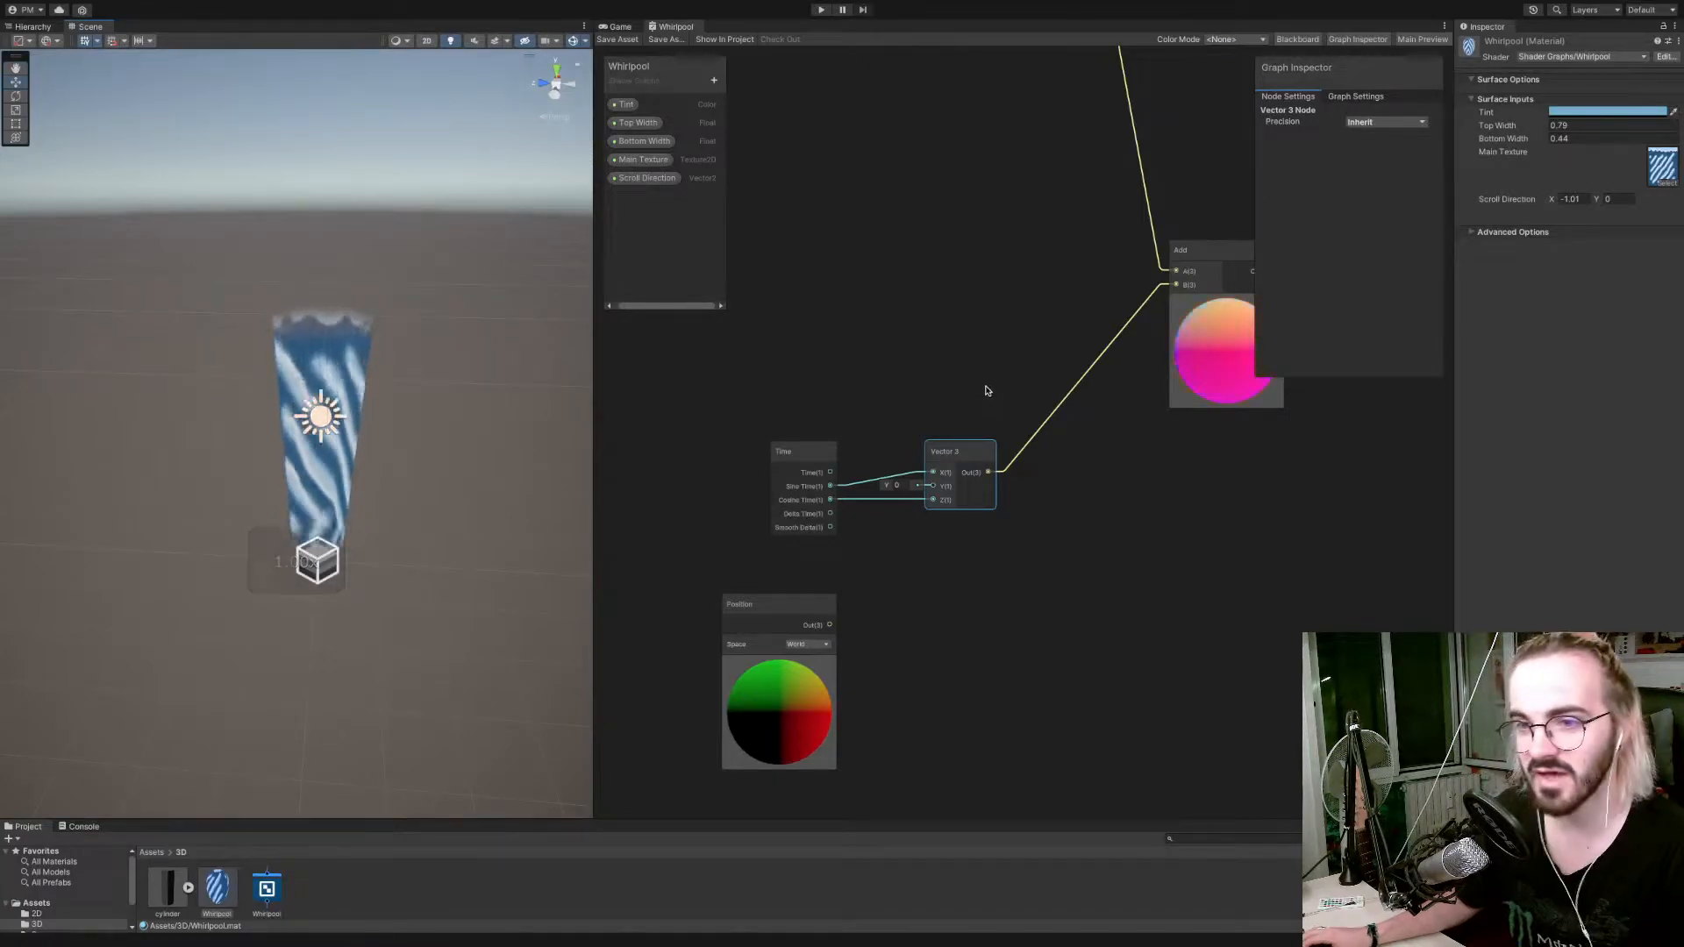
pyautogui.rightClick(978, 399)
pyautogui.click(960, 377)
pyautogui.scroll(-10, 960, 378)
pyautogui.scroll(5, 948, 413)
pyautogui.scroll(5, 950, 417)
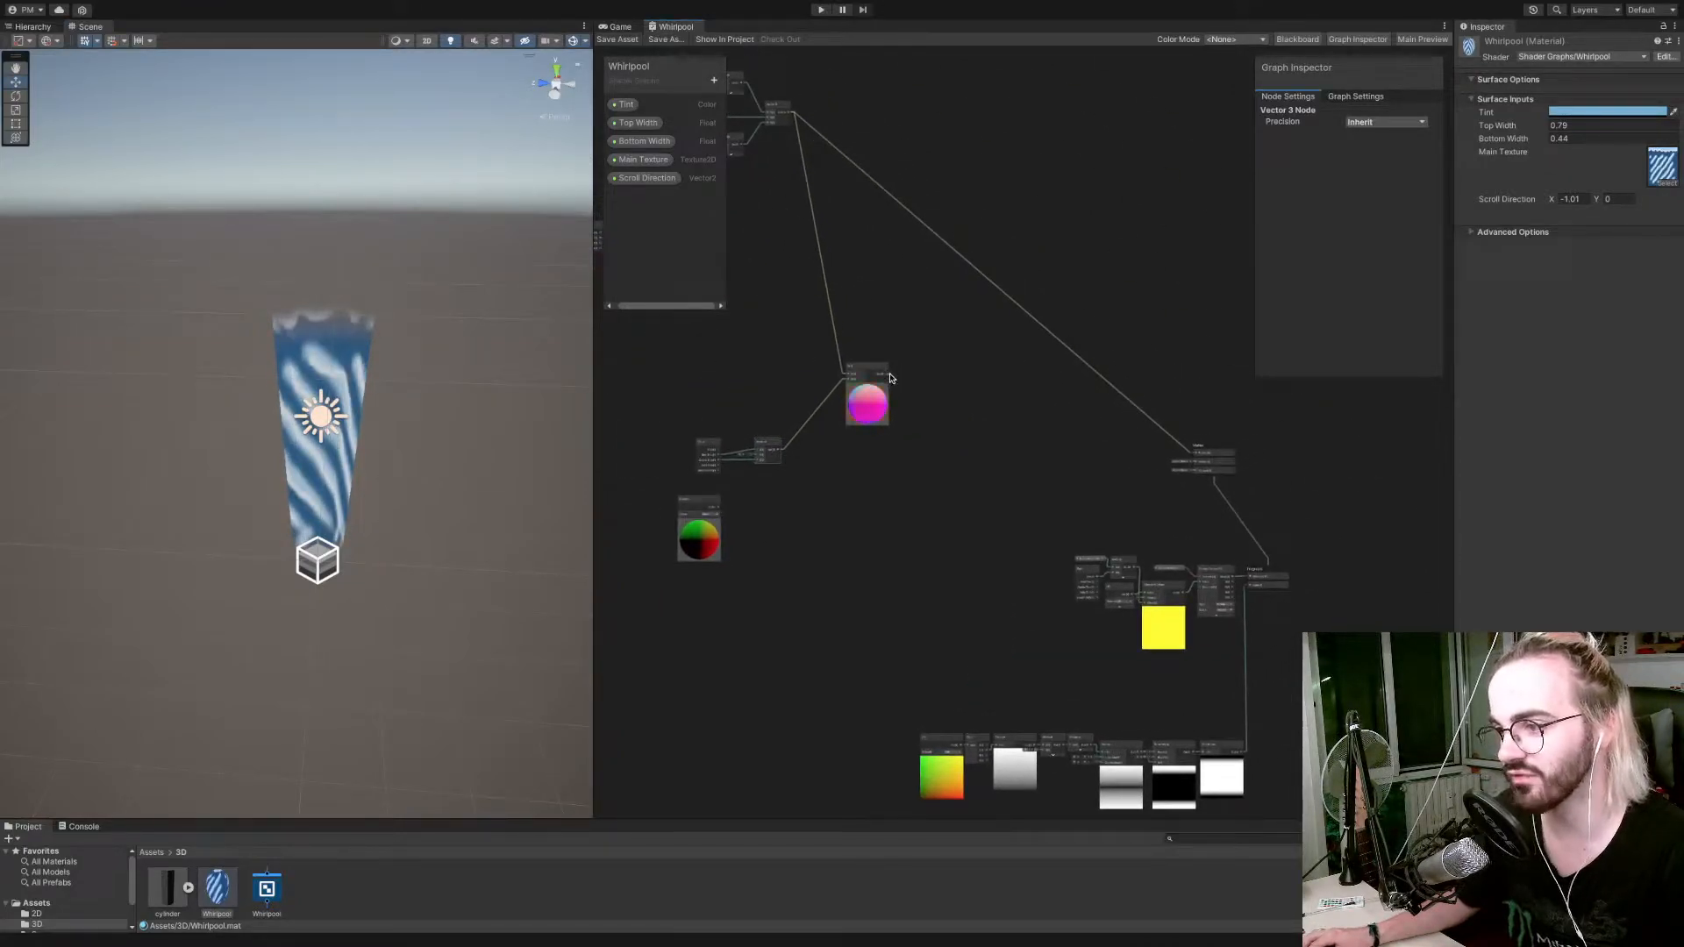
pyautogui.moveTo(1192, 450); pyautogui.dragTo(1193, 453)
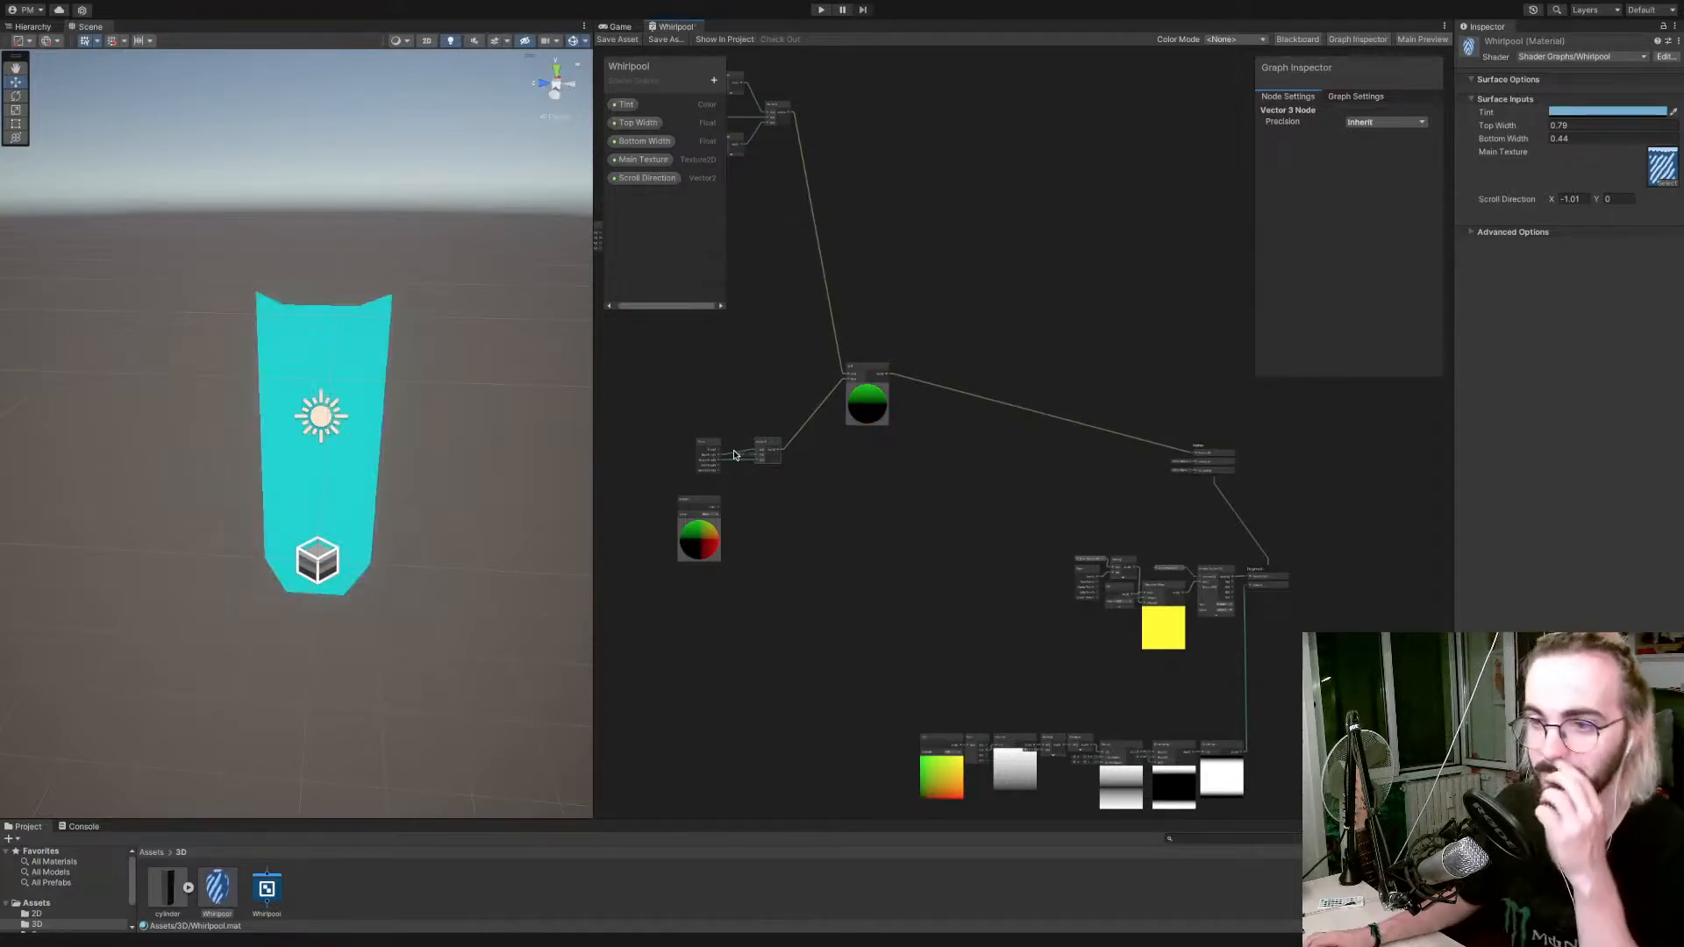
# Select the whirlpool cylinder in the scene and examine its time-driven movement from different angles.
pyautogui.scroll(3, 735, 456)
pyautogui.scroll(-1, 735, 455)
pyautogui.moveTo(383, 463); pyautogui.dragTo(394, 456, button='right')
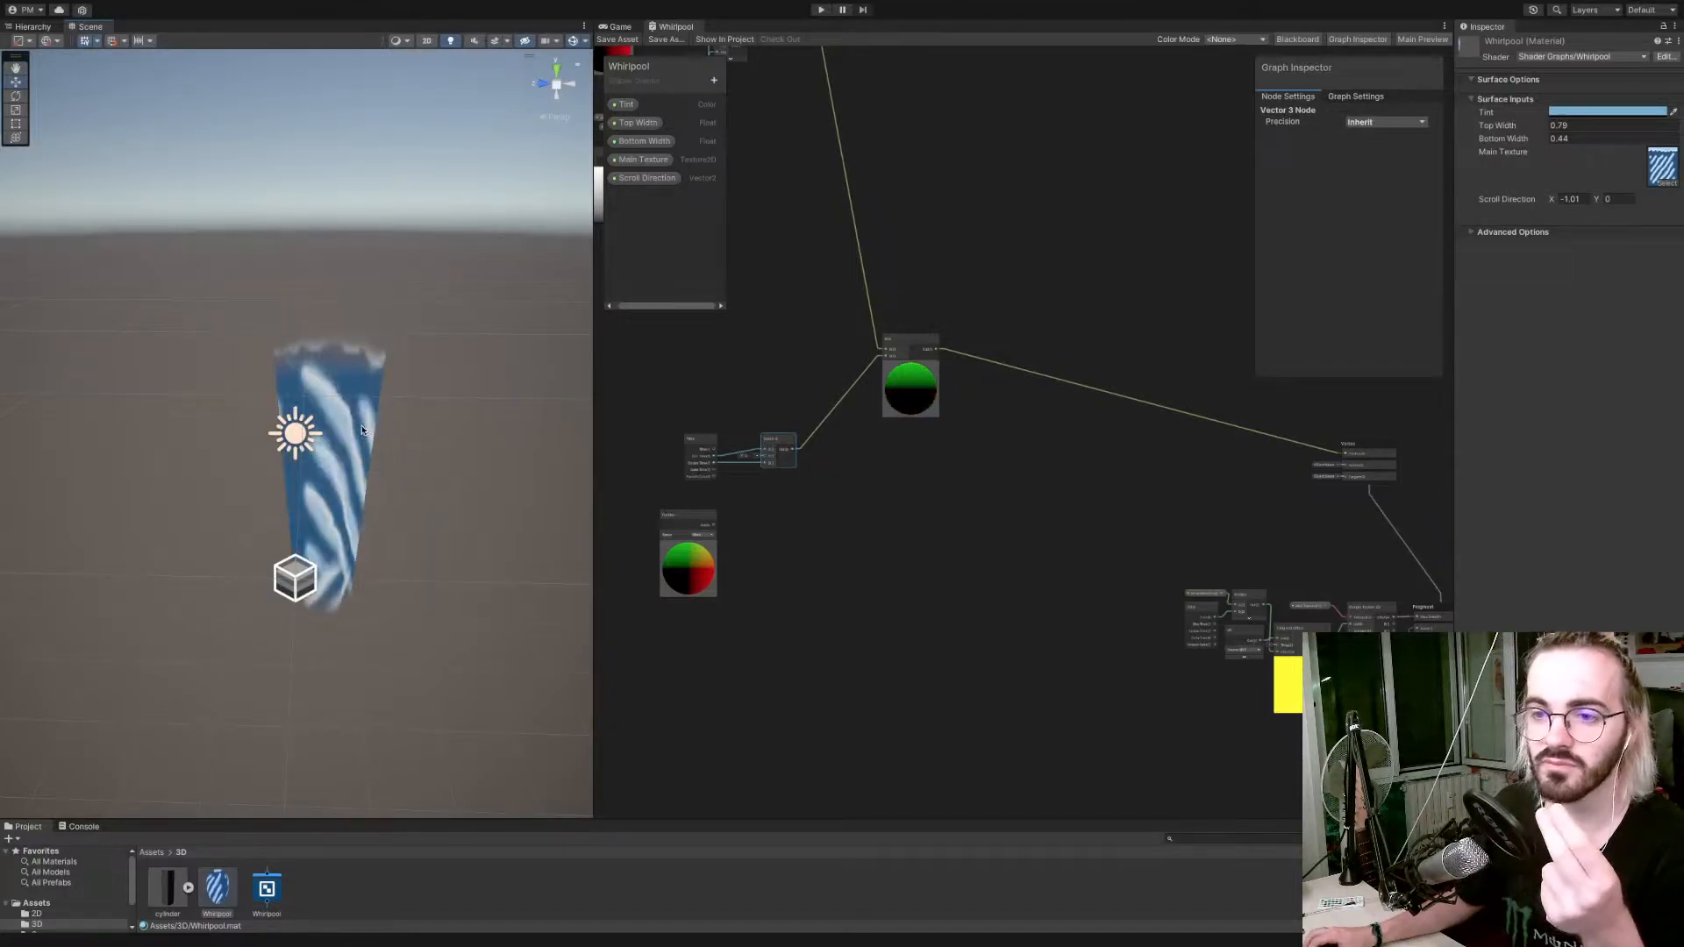
pyautogui.click(365, 429)
pyautogui.keyDown('alt'); pyautogui.moveTo(367, 430); pyautogui.dragTo(359, 436); pyautogui.keyUp('alt')
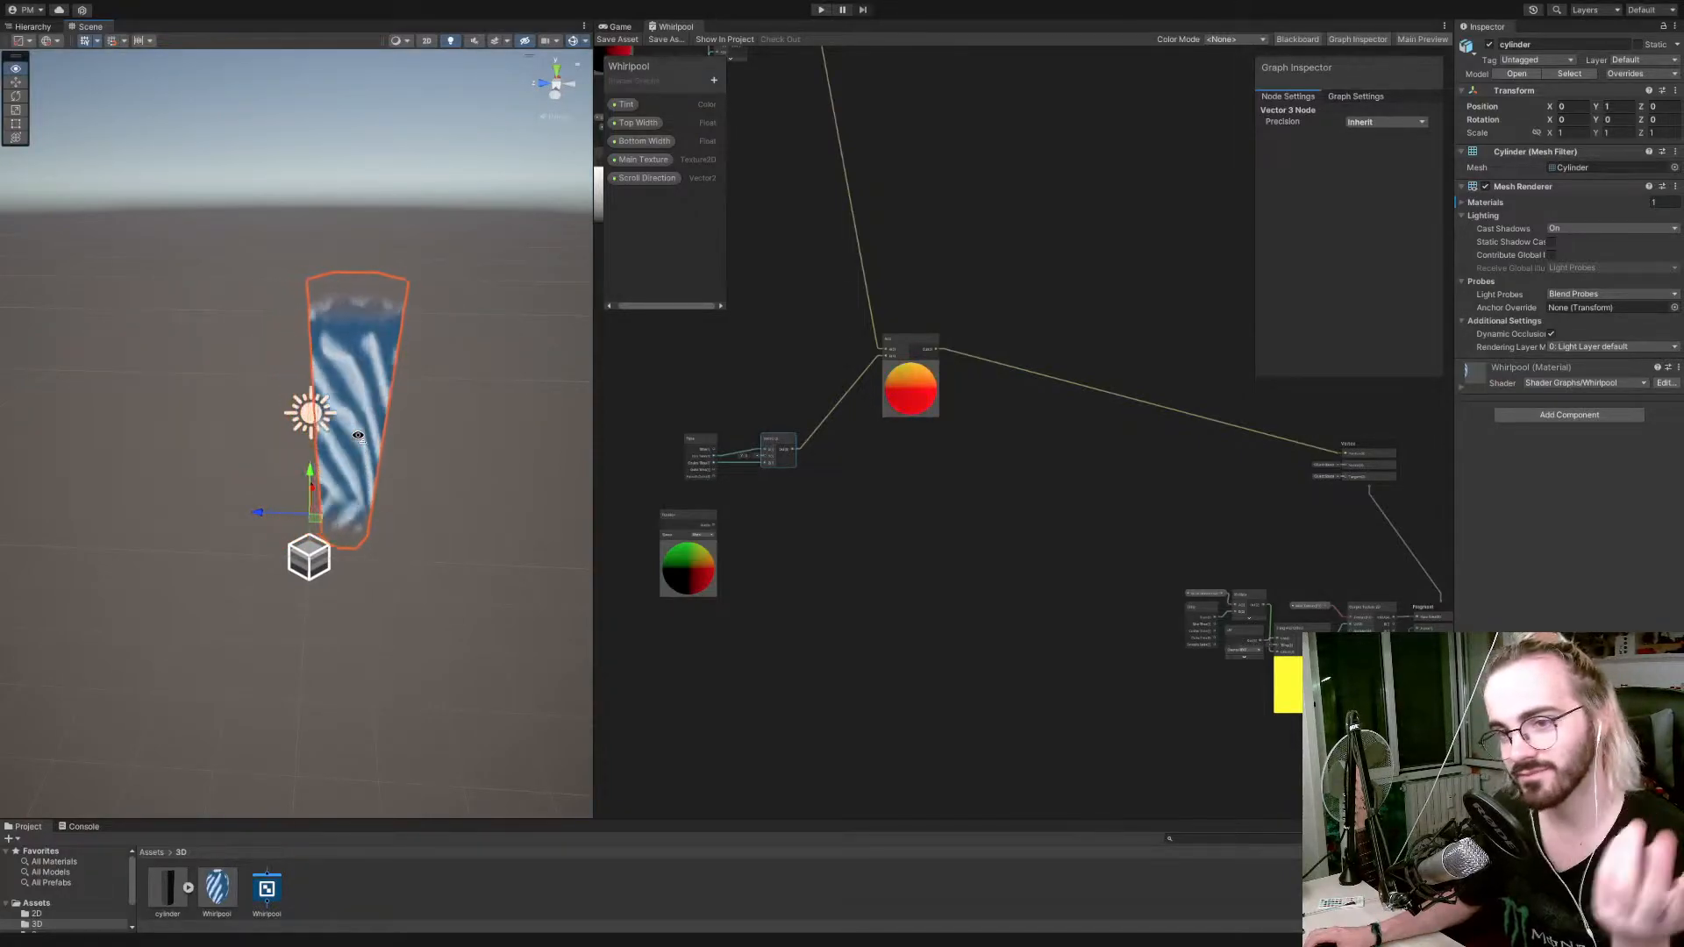
pyautogui.keyDown('alt'); pyautogui.moveTo(356, 418); pyautogui.dragTo(355, 441); pyautogui.keyUp('alt')
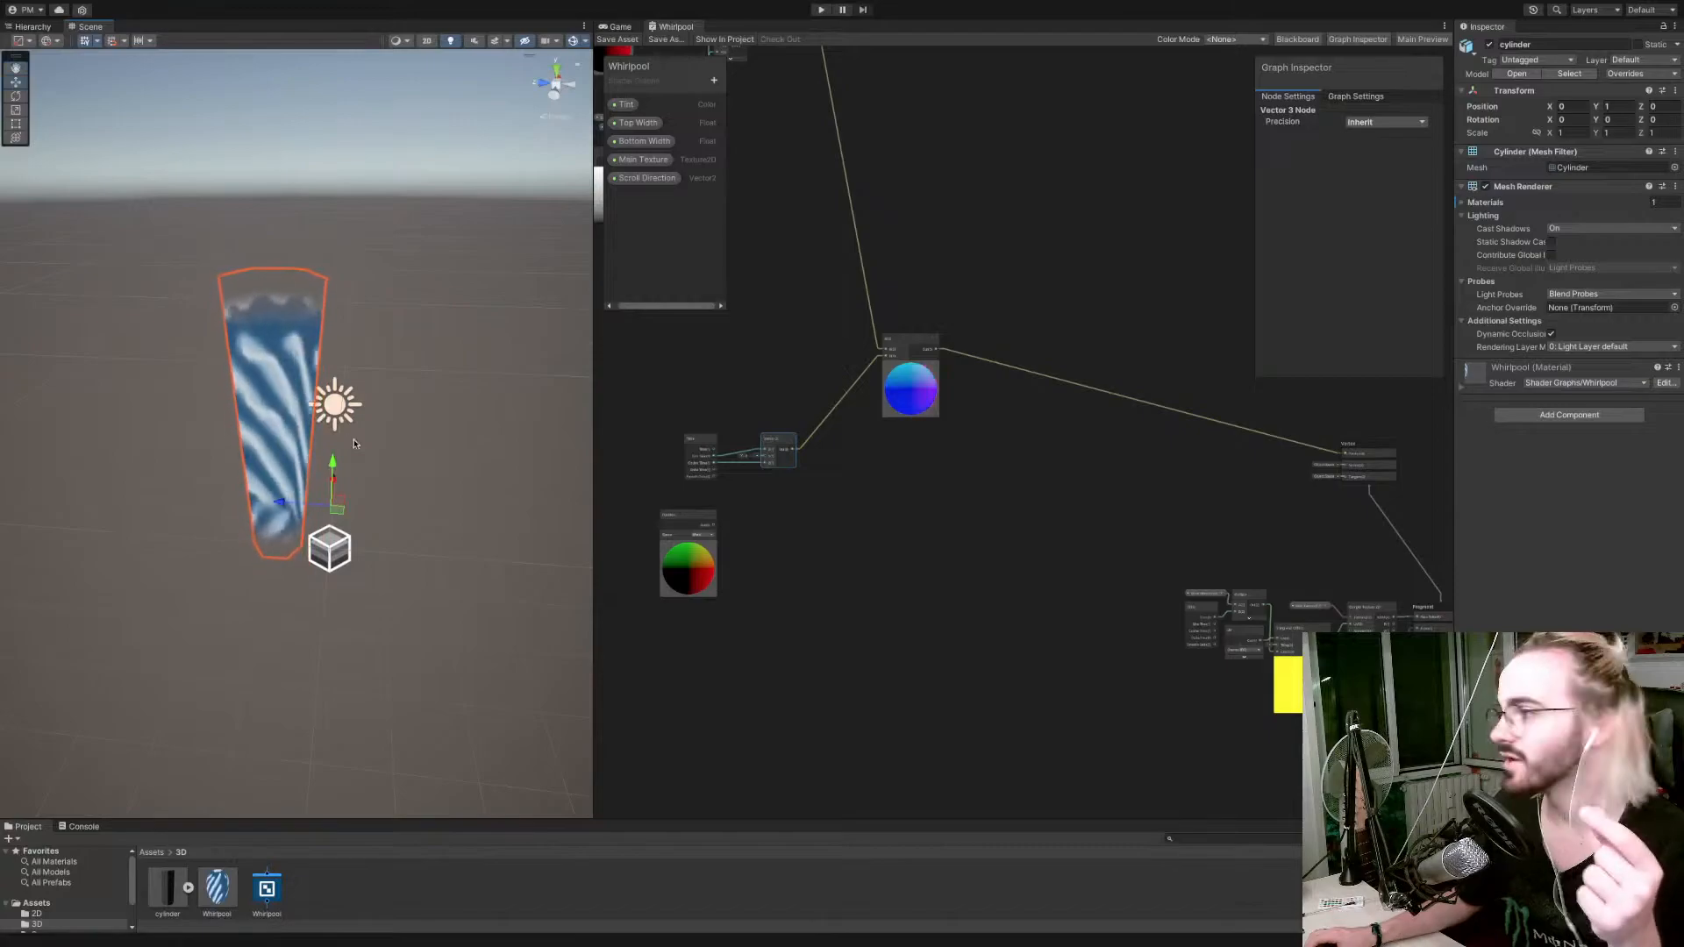
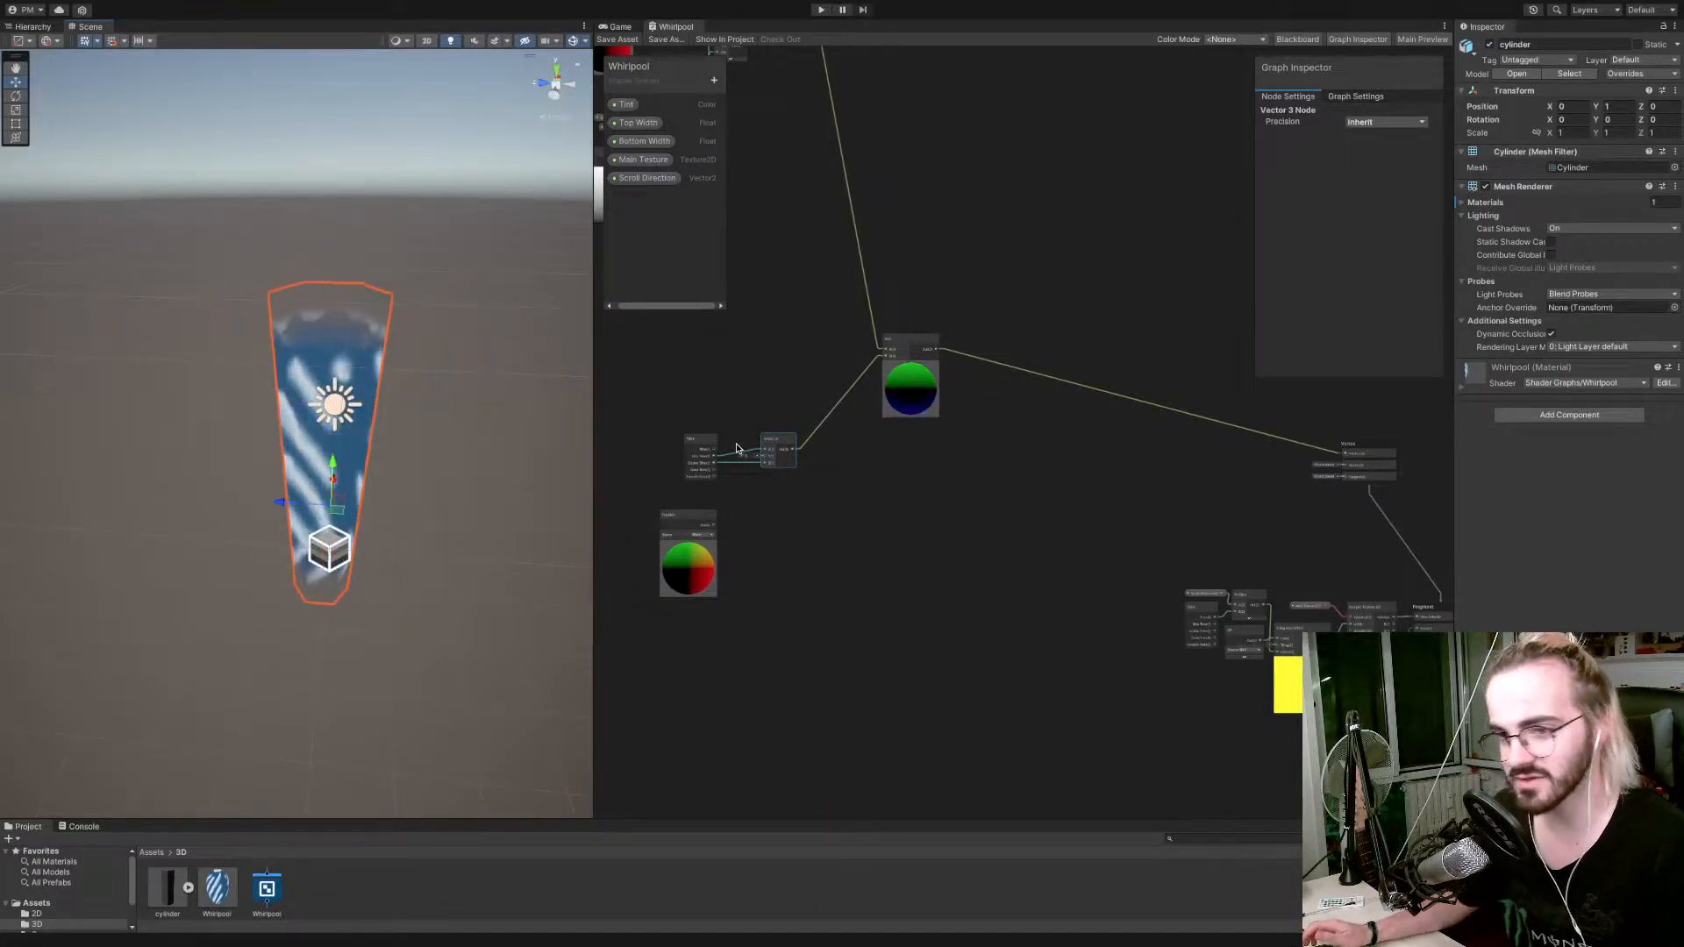
# Move the Time node farther from the Vector 3 node and add a Cosine node above the connection between them.
pyautogui.moveTo(705, 439)
pyautogui.mouseDown()
pyautogui.moveTo(649, 441)
pyautogui.moveTo(715, 438)
pyautogui.mouseUp()
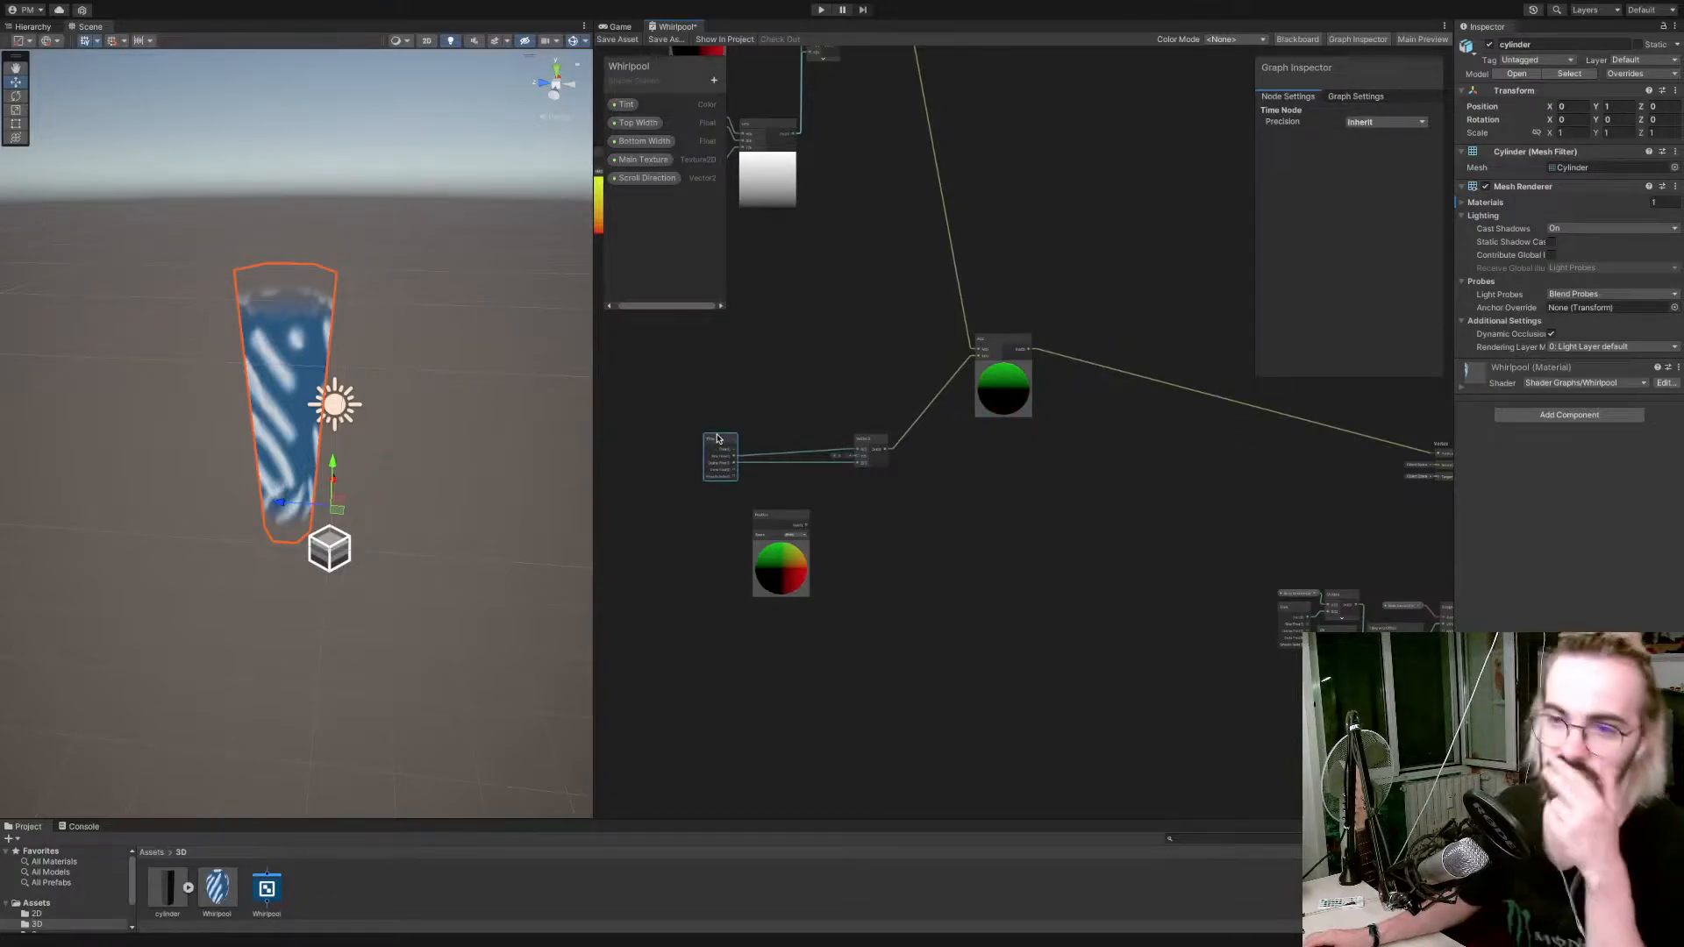
pyautogui.click(801, 425)
pyautogui.rightClick(802, 412)
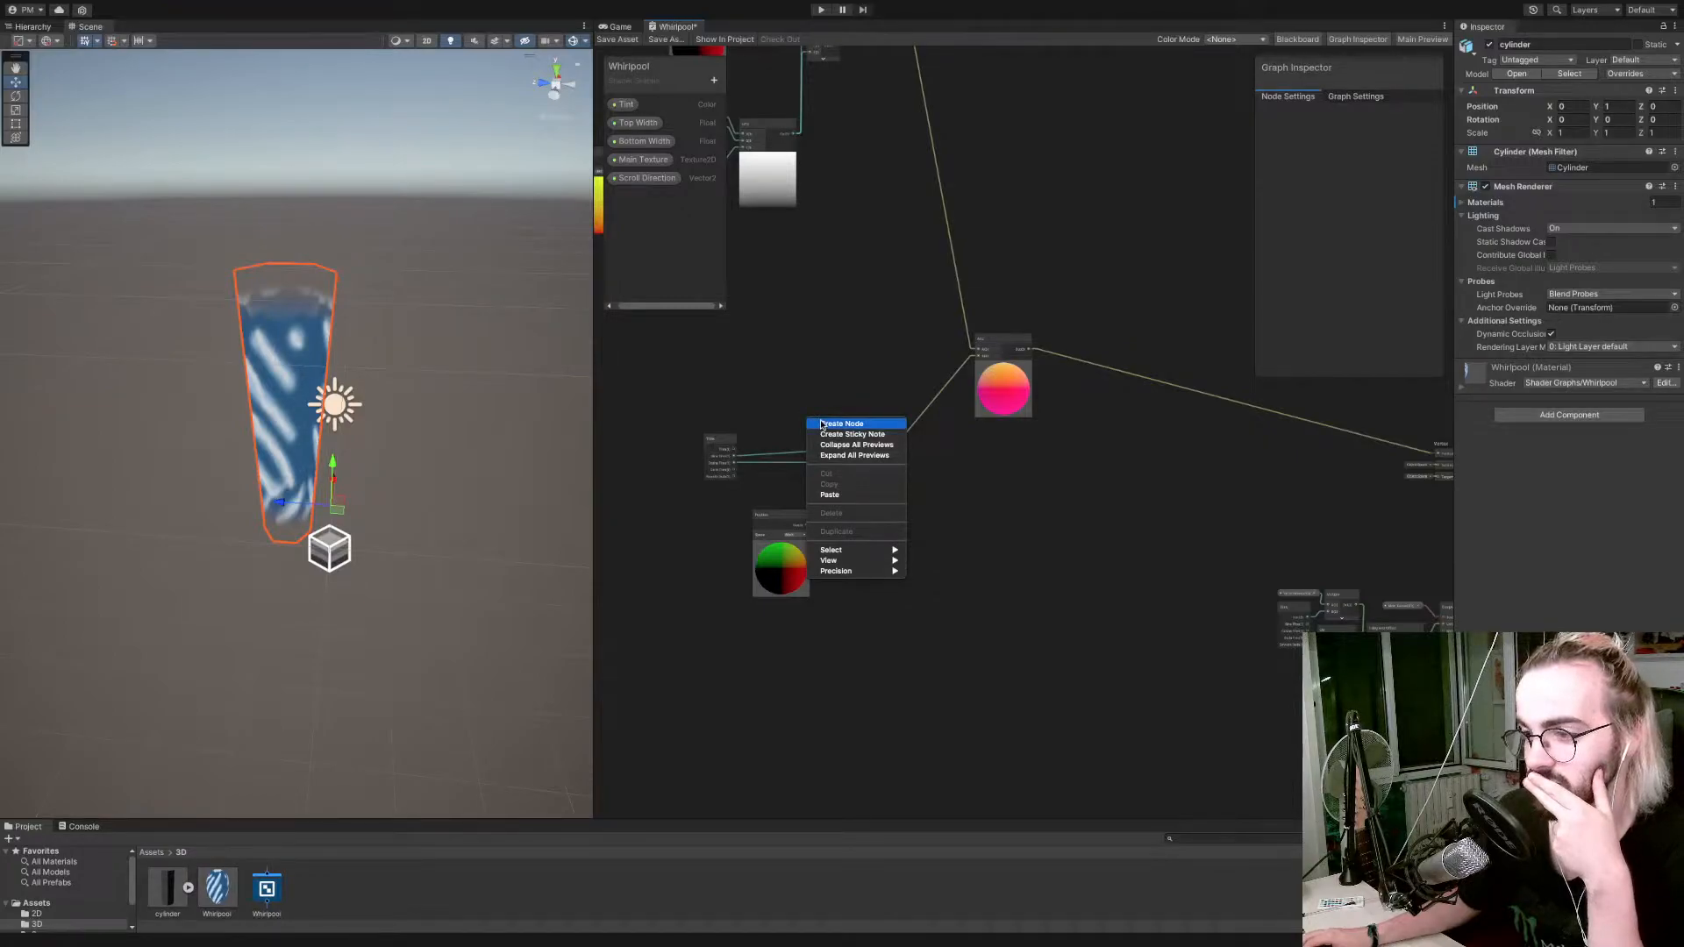
pyautogui.click(825, 424)
pyautogui.write('Cos')
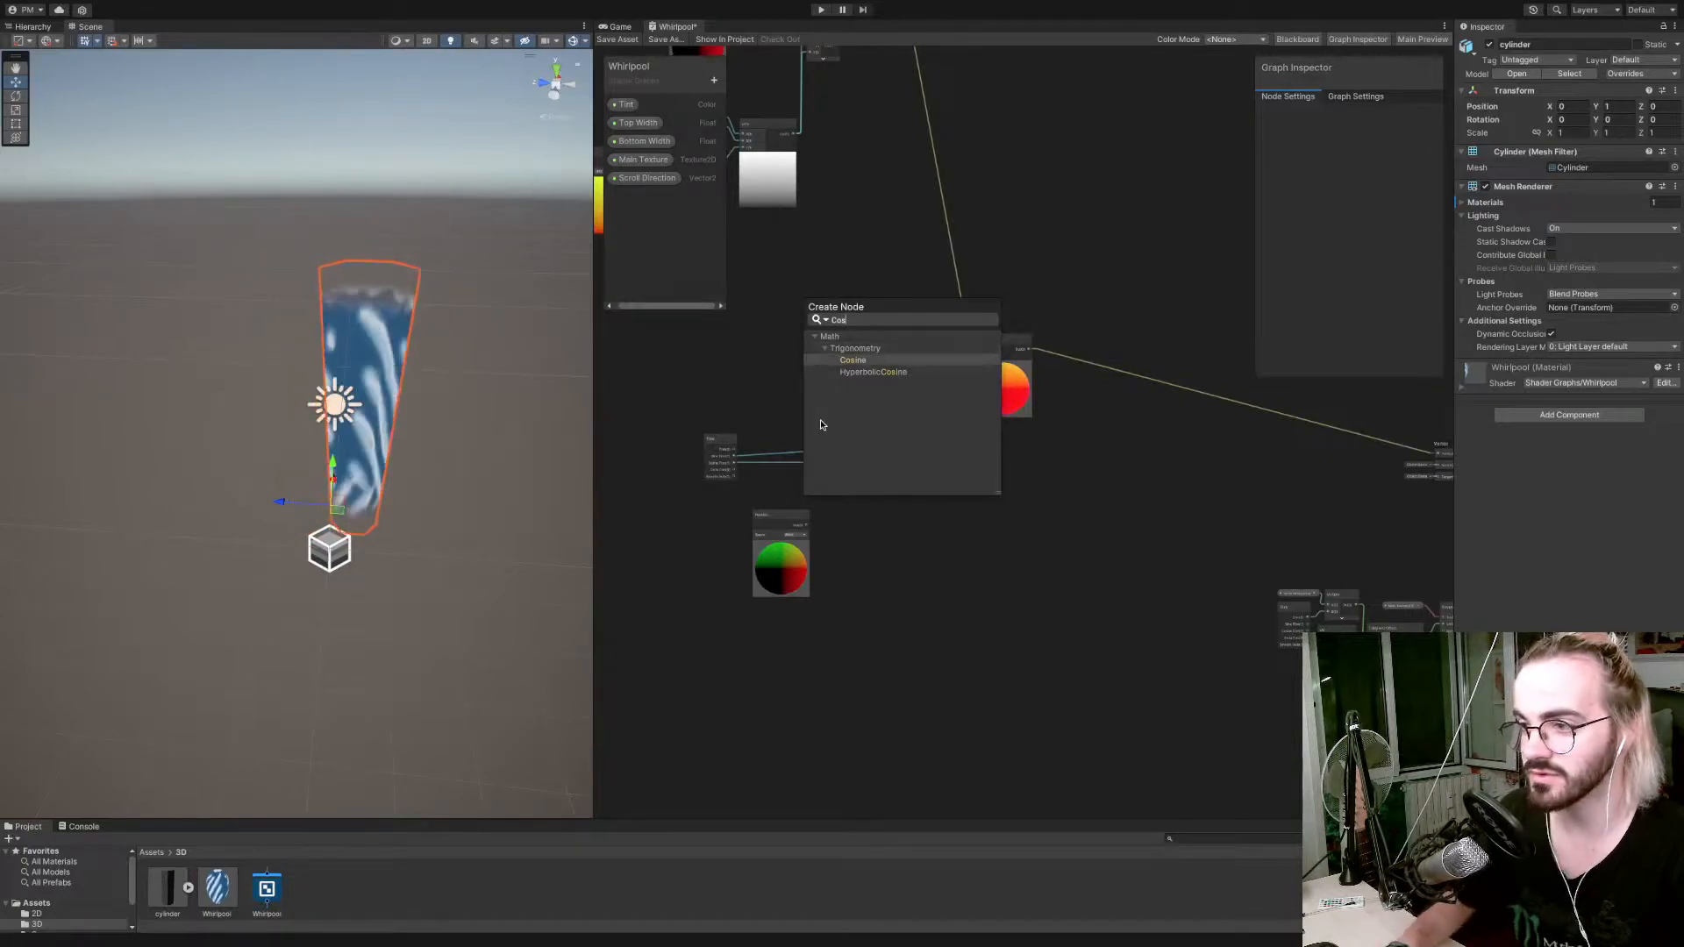
pyautogui.press('Return')
pyautogui.moveTo(834, 449); pyautogui.dragTo(823, 366)
pyautogui.click(822, 367)
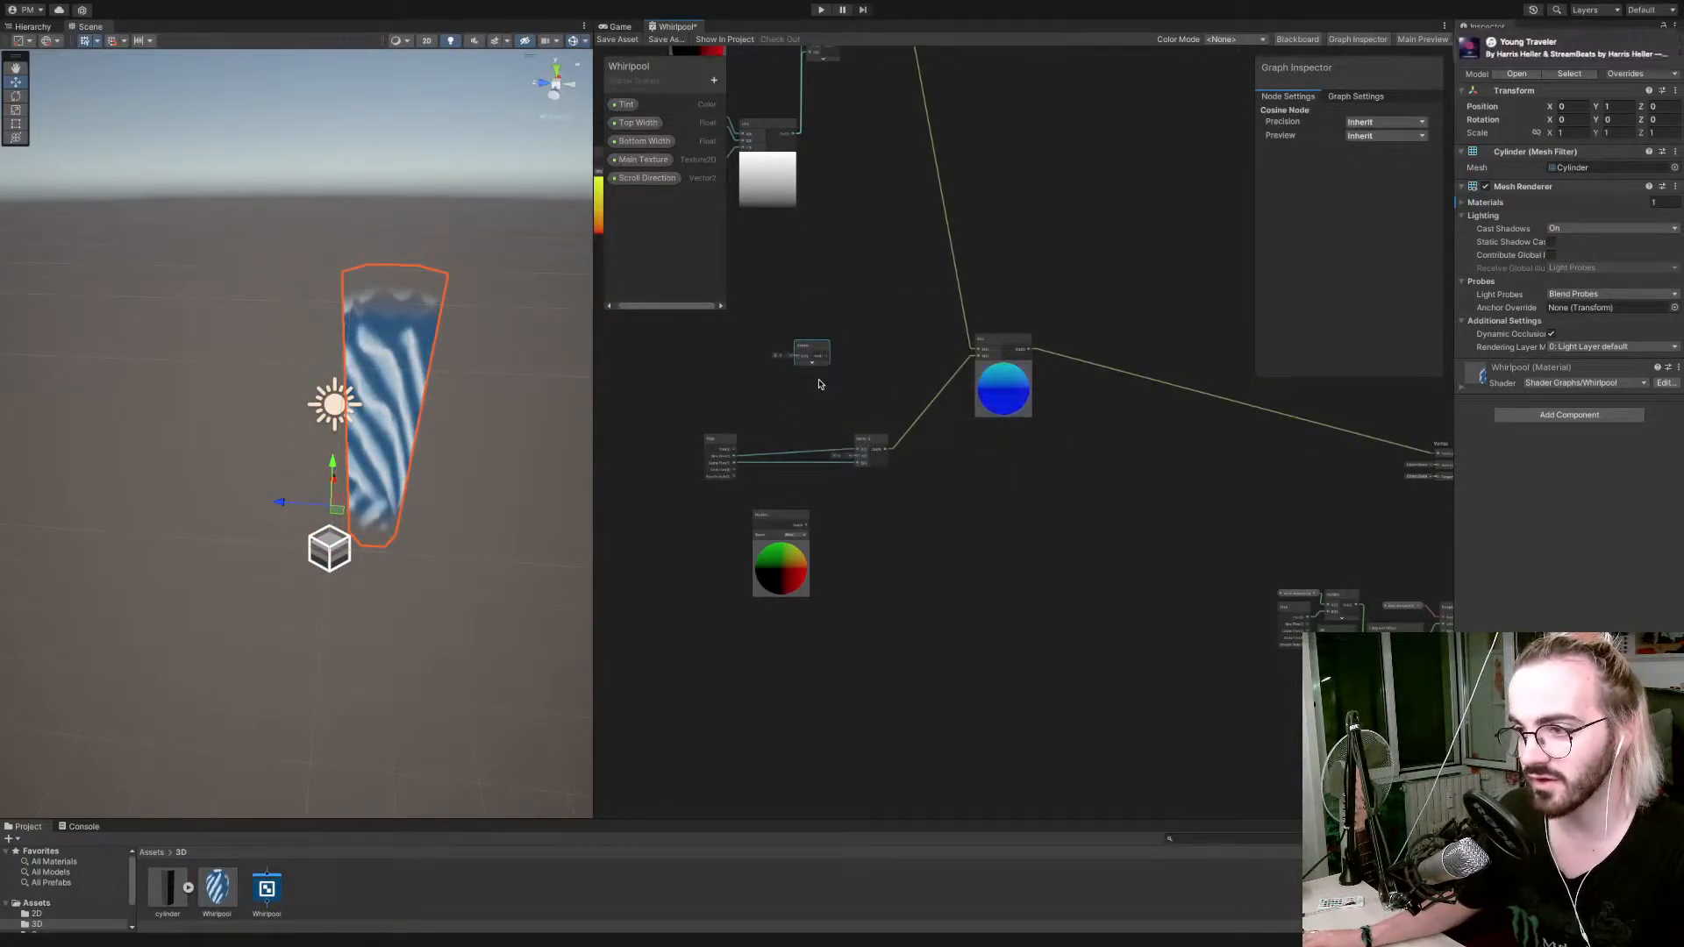
# Add a Sine node and stack it with the Cosine node below the Vector 3 node, with their previews collapsed.
pyautogui.rightClick(822, 392)
pyautogui.click(832, 400)
pyautogui.write('sin')
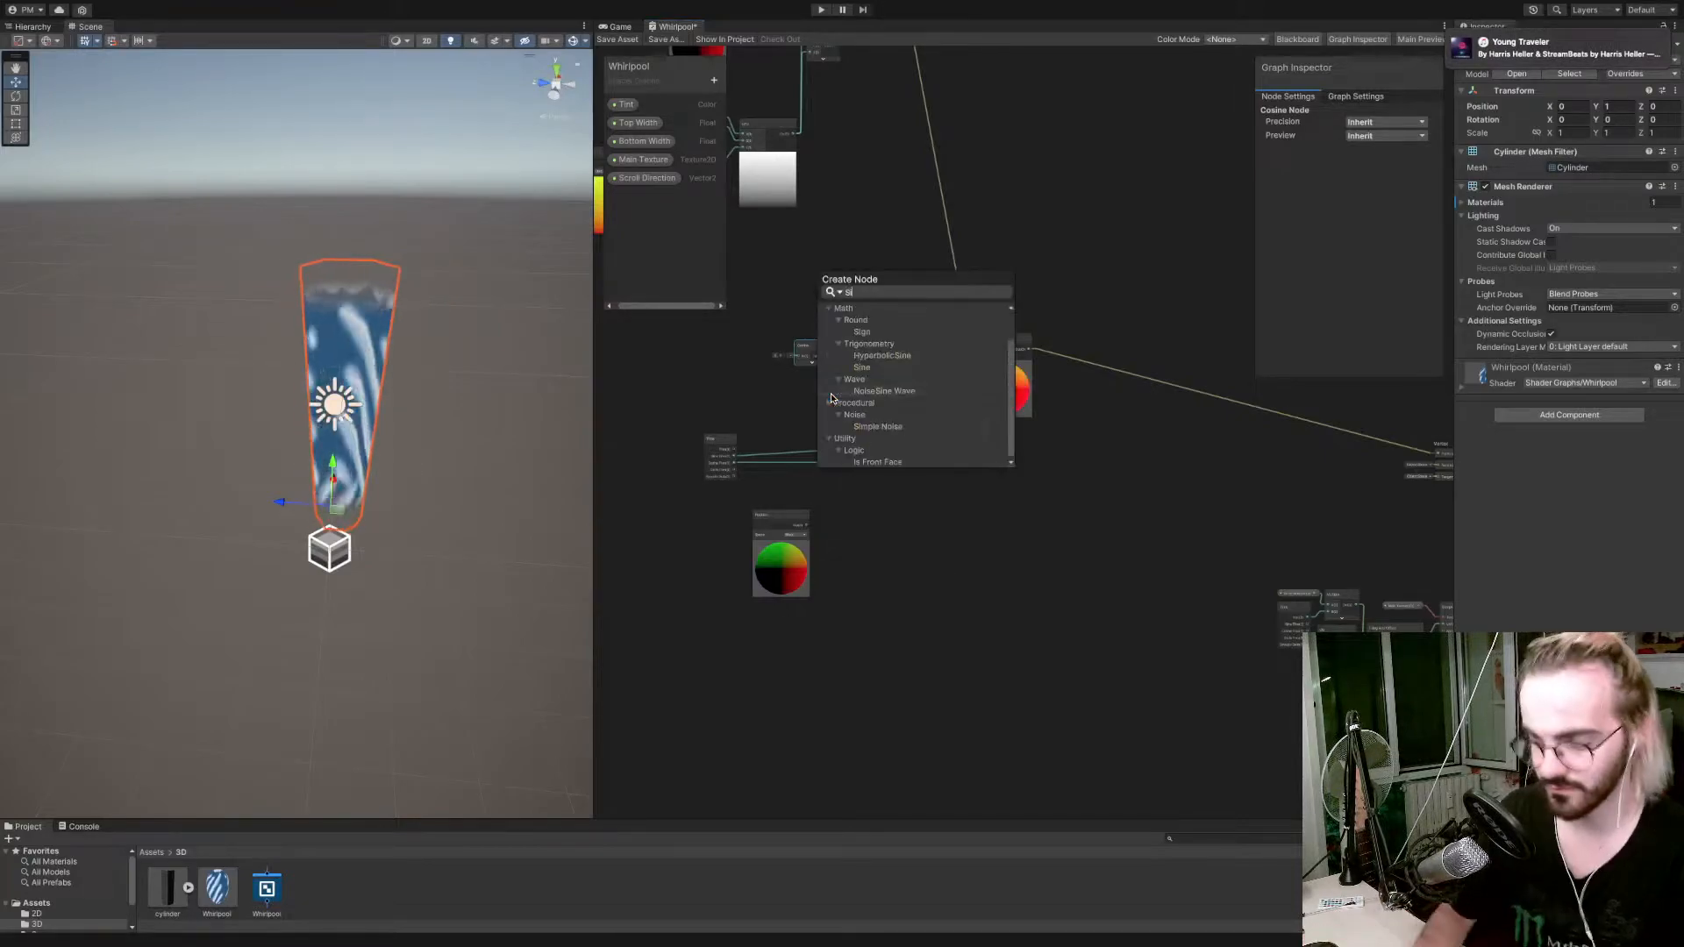
pyautogui.press('Return')
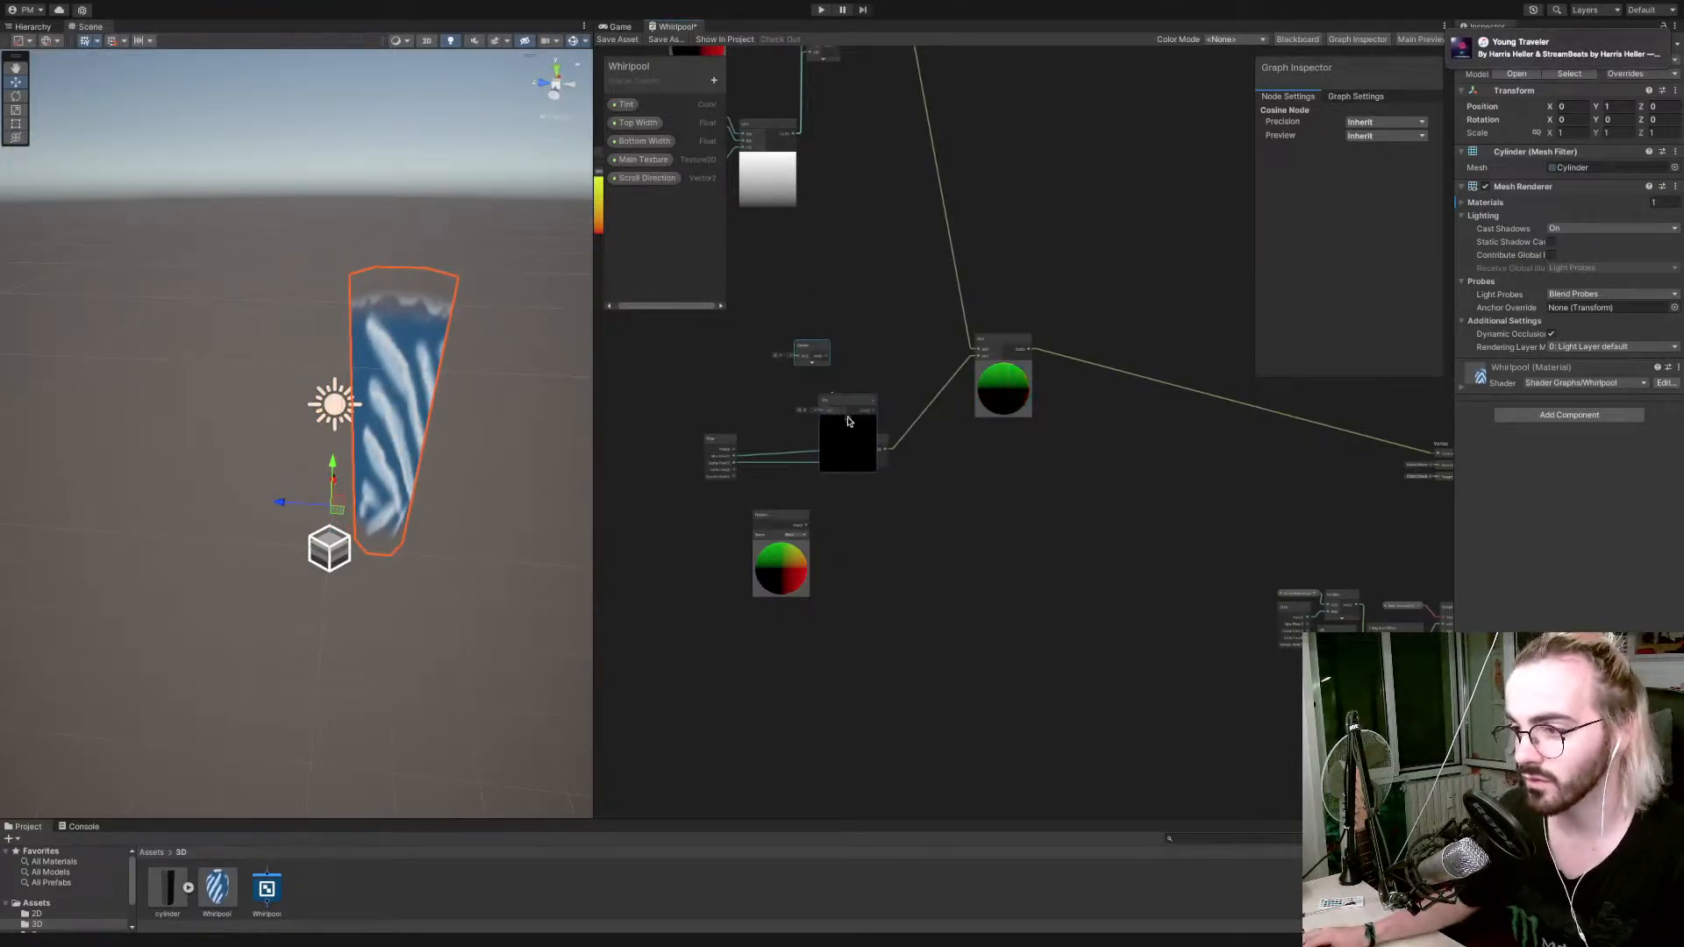
pyautogui.click(847, 422)
pyautogui.moveTo(842, 404); pyautogui.dragTo(933, 521)
pyautogui.keyDown('shift'); pyautogui.click(794, 347); pyautogui.keyUp('shift')
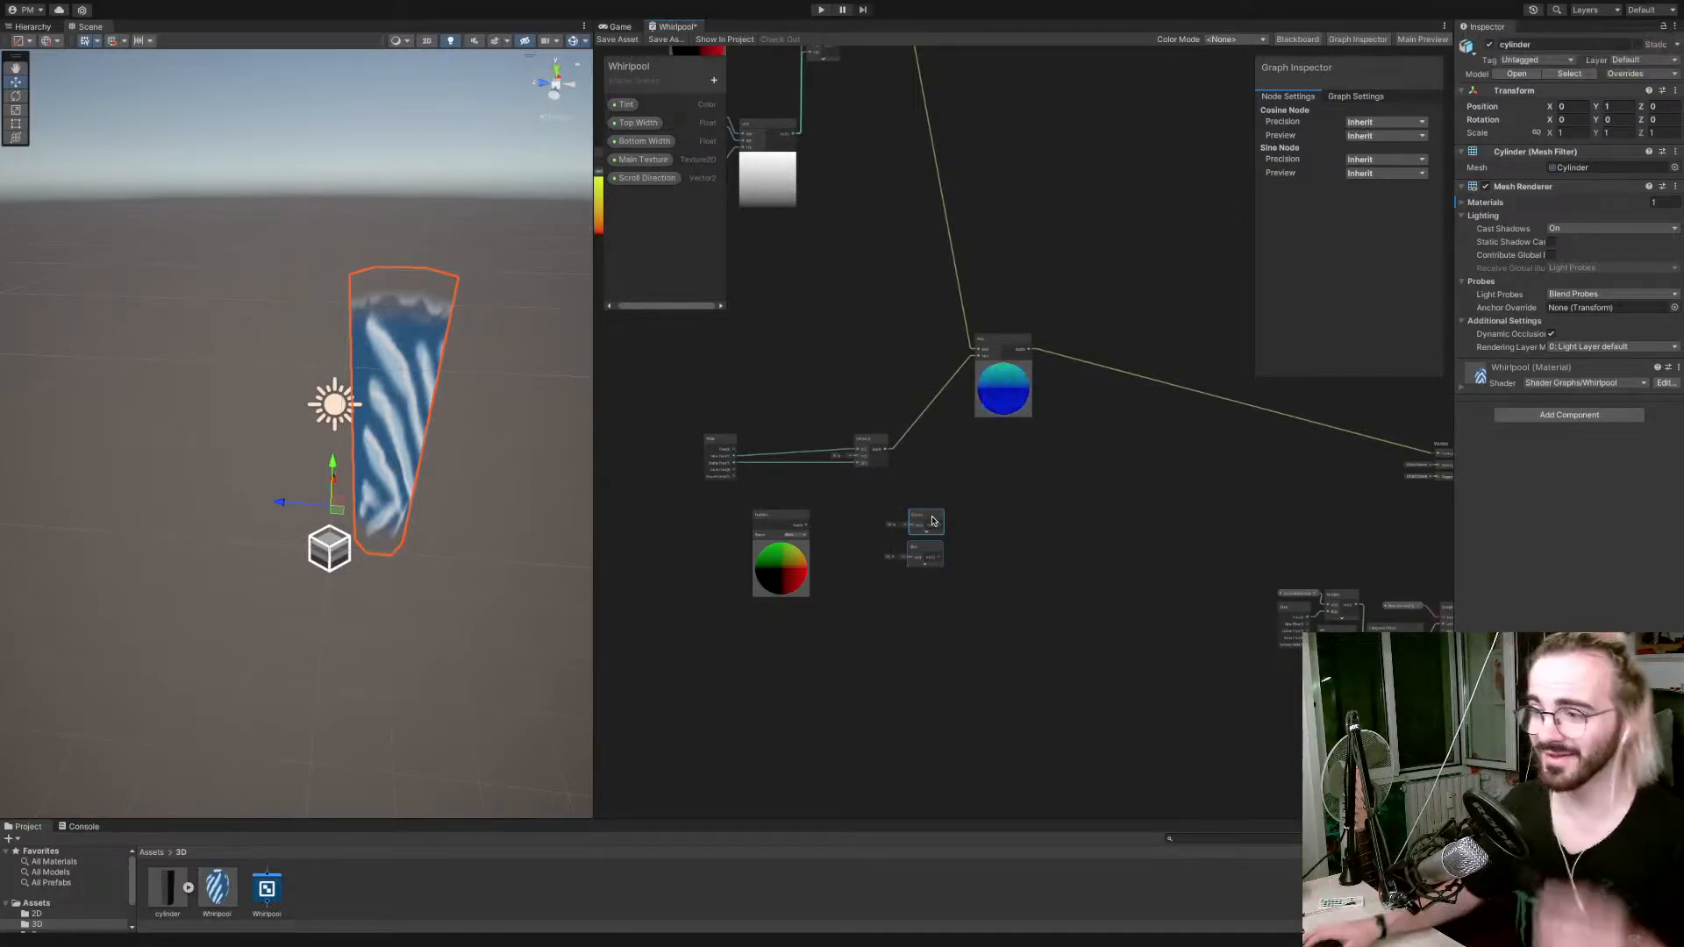
# Delete the unused Position node and feed the Time node's Time output into input A of a new Multiply node.
pyautogui.moveTo(790, 520); pyautogui.dragTo(764, 520)
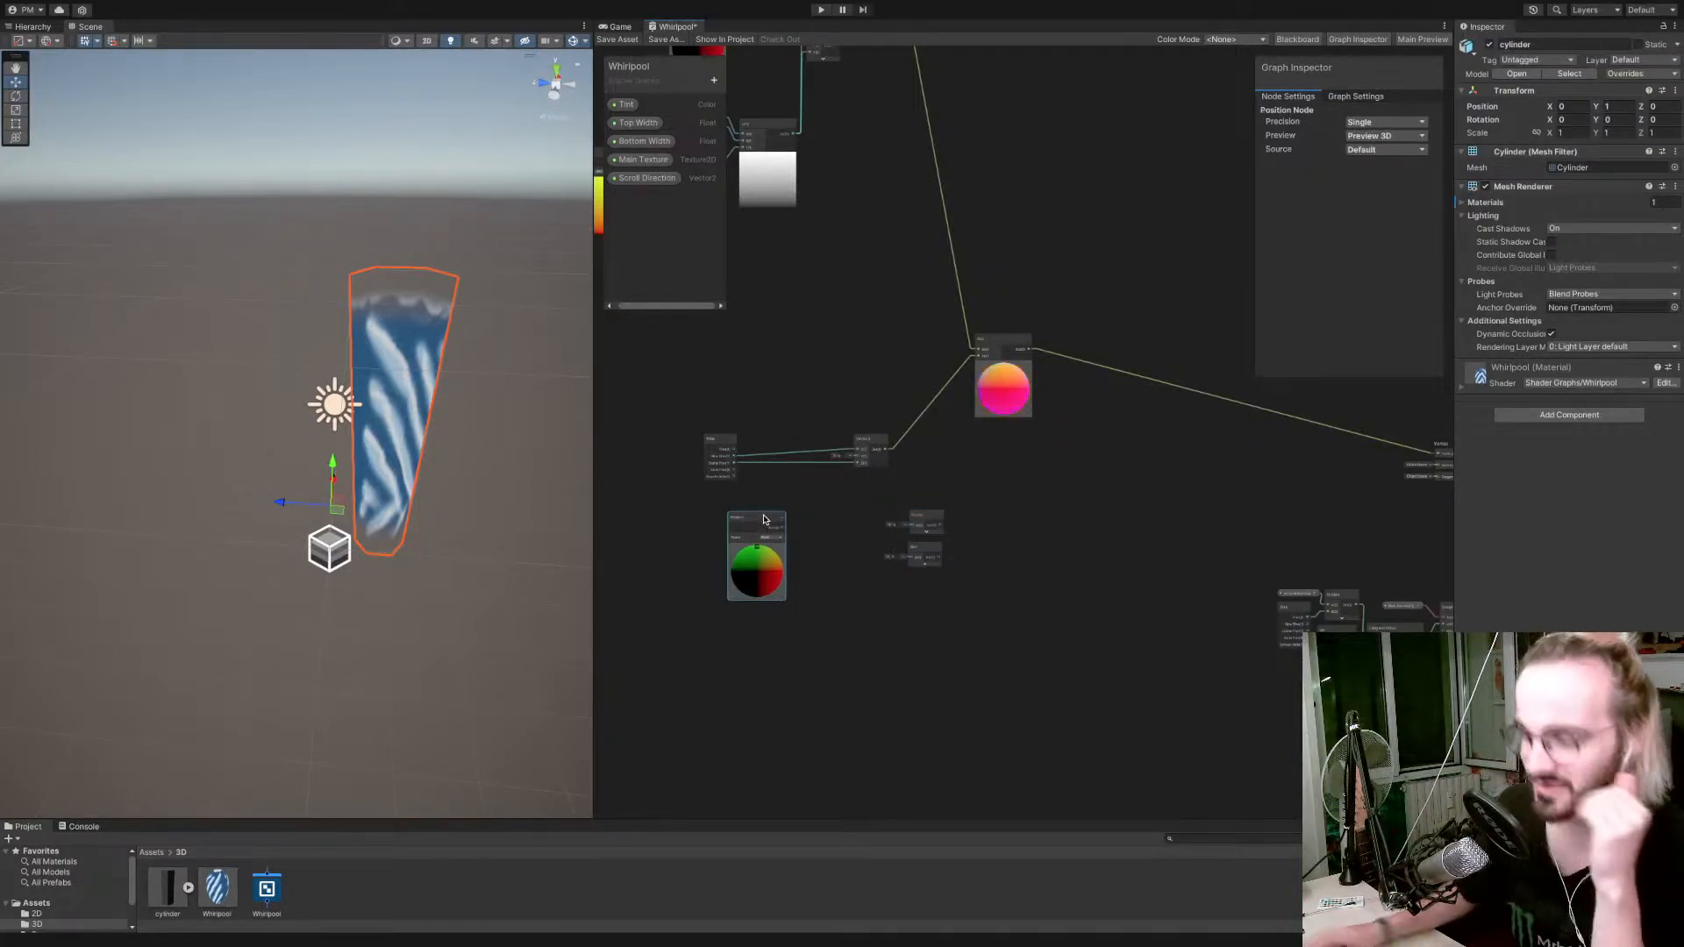
pyautogui.press('Delete')
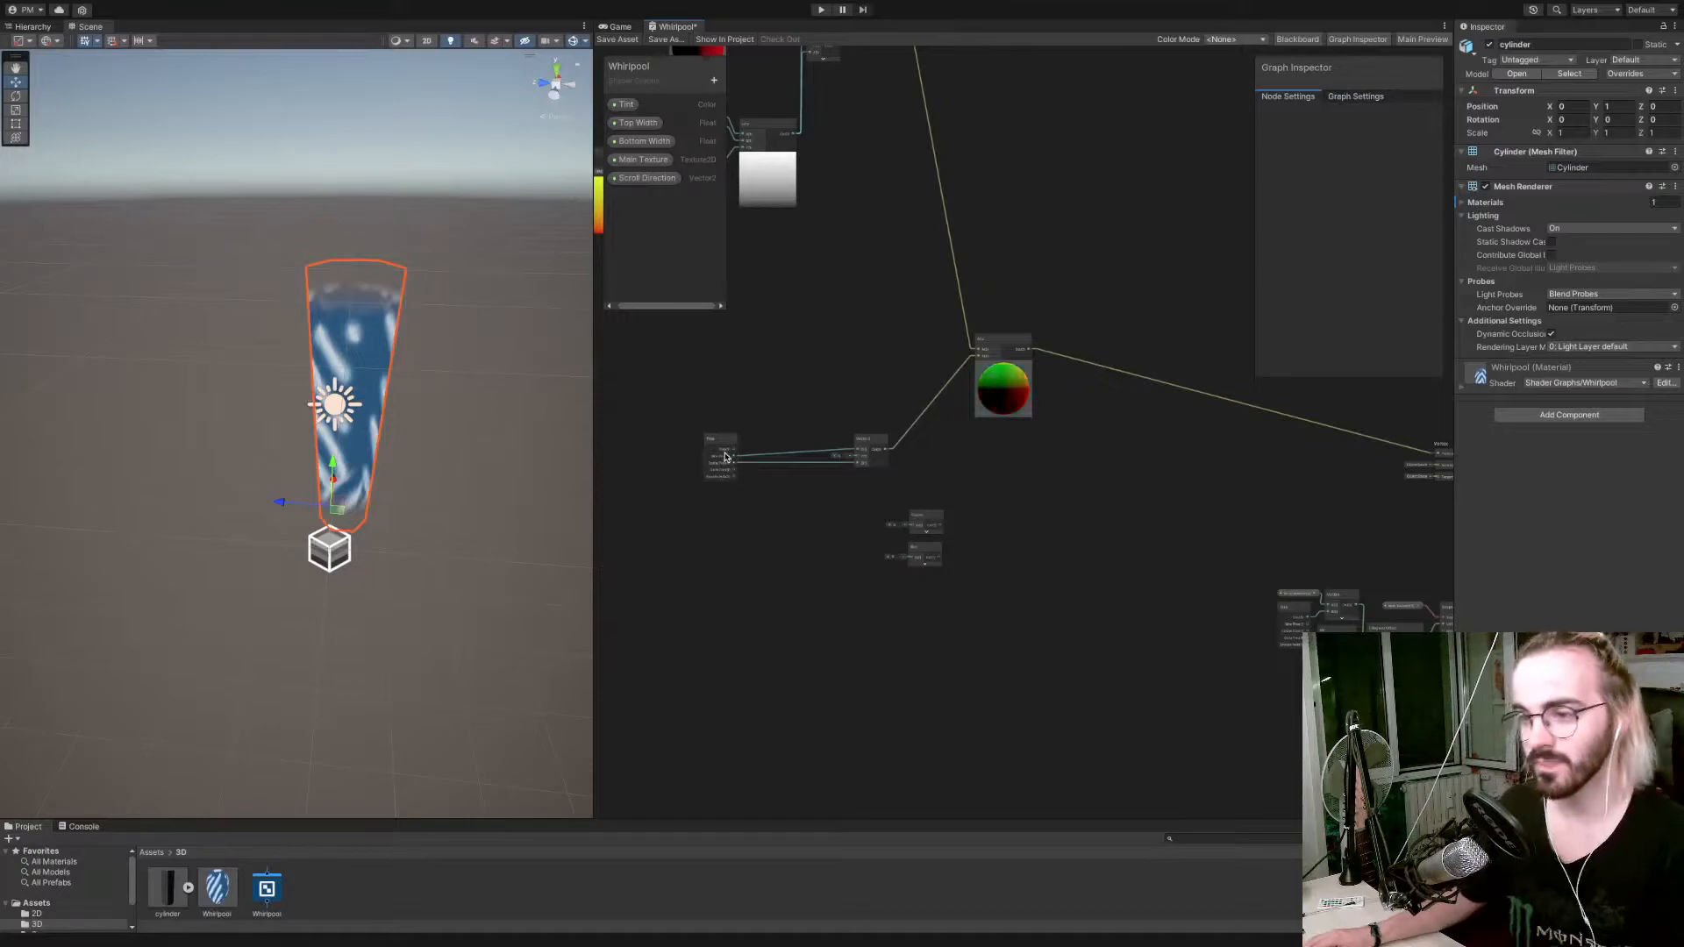
pyautogui.press('space')
pyautogui.write('multi')
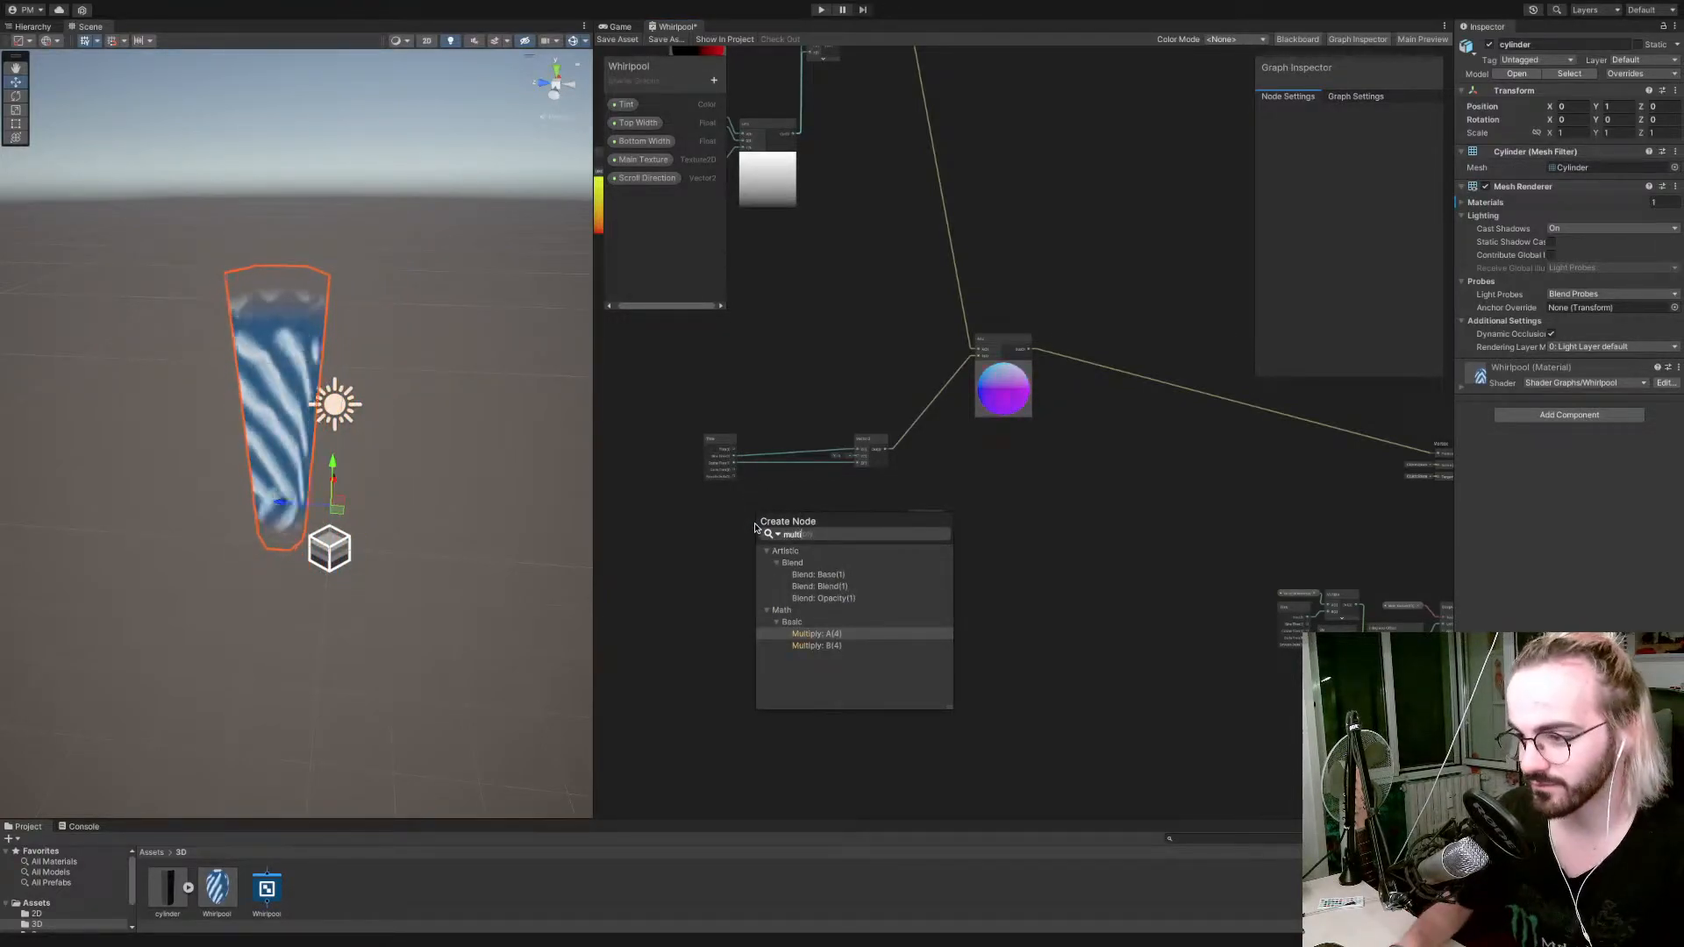
pyautogui.press('Return')
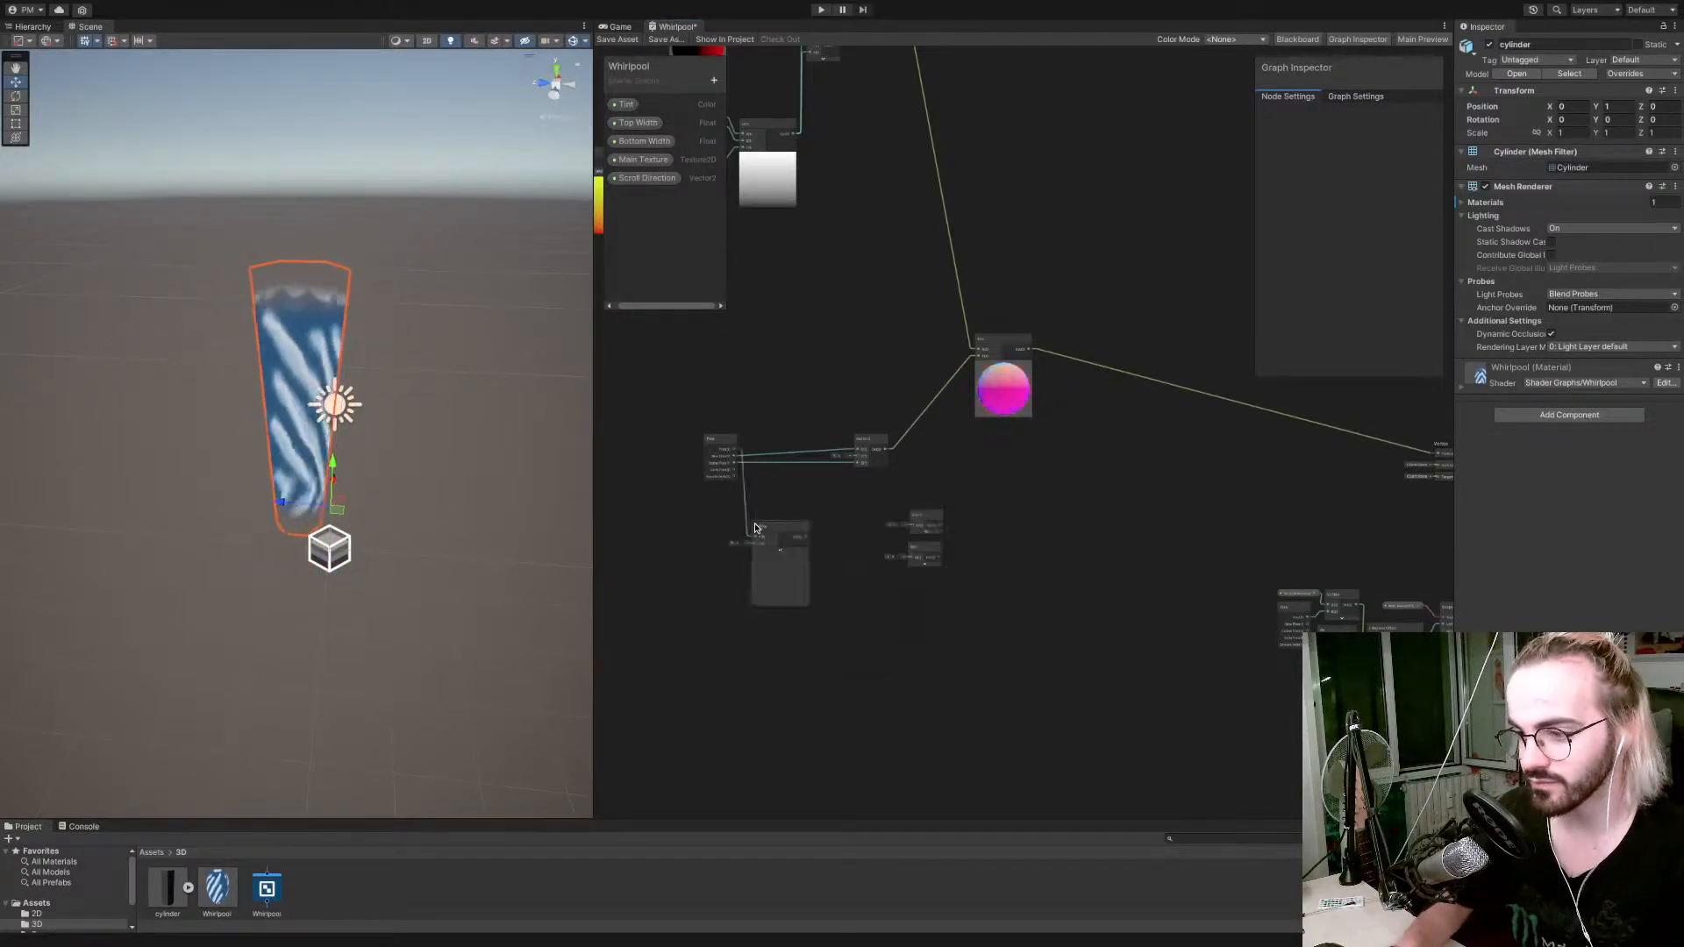
# Add a Float property named Spin Speed to the Whirlpool graph.
pyautogui.click(715, 80)
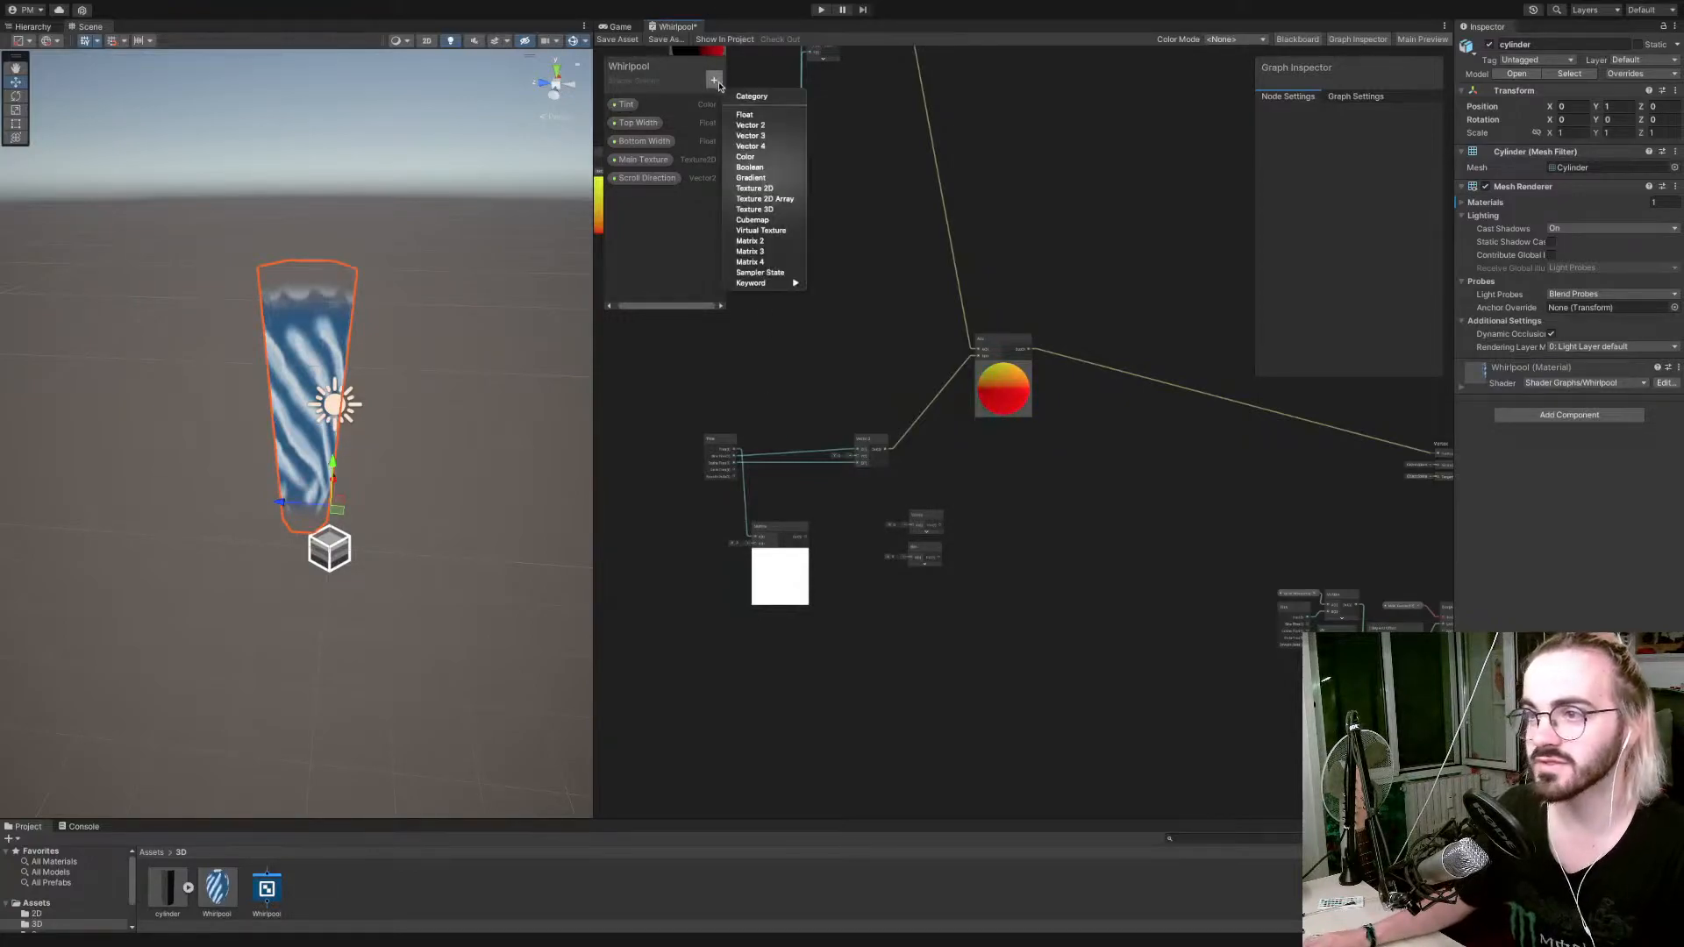
pyautogui.click(745, 114)
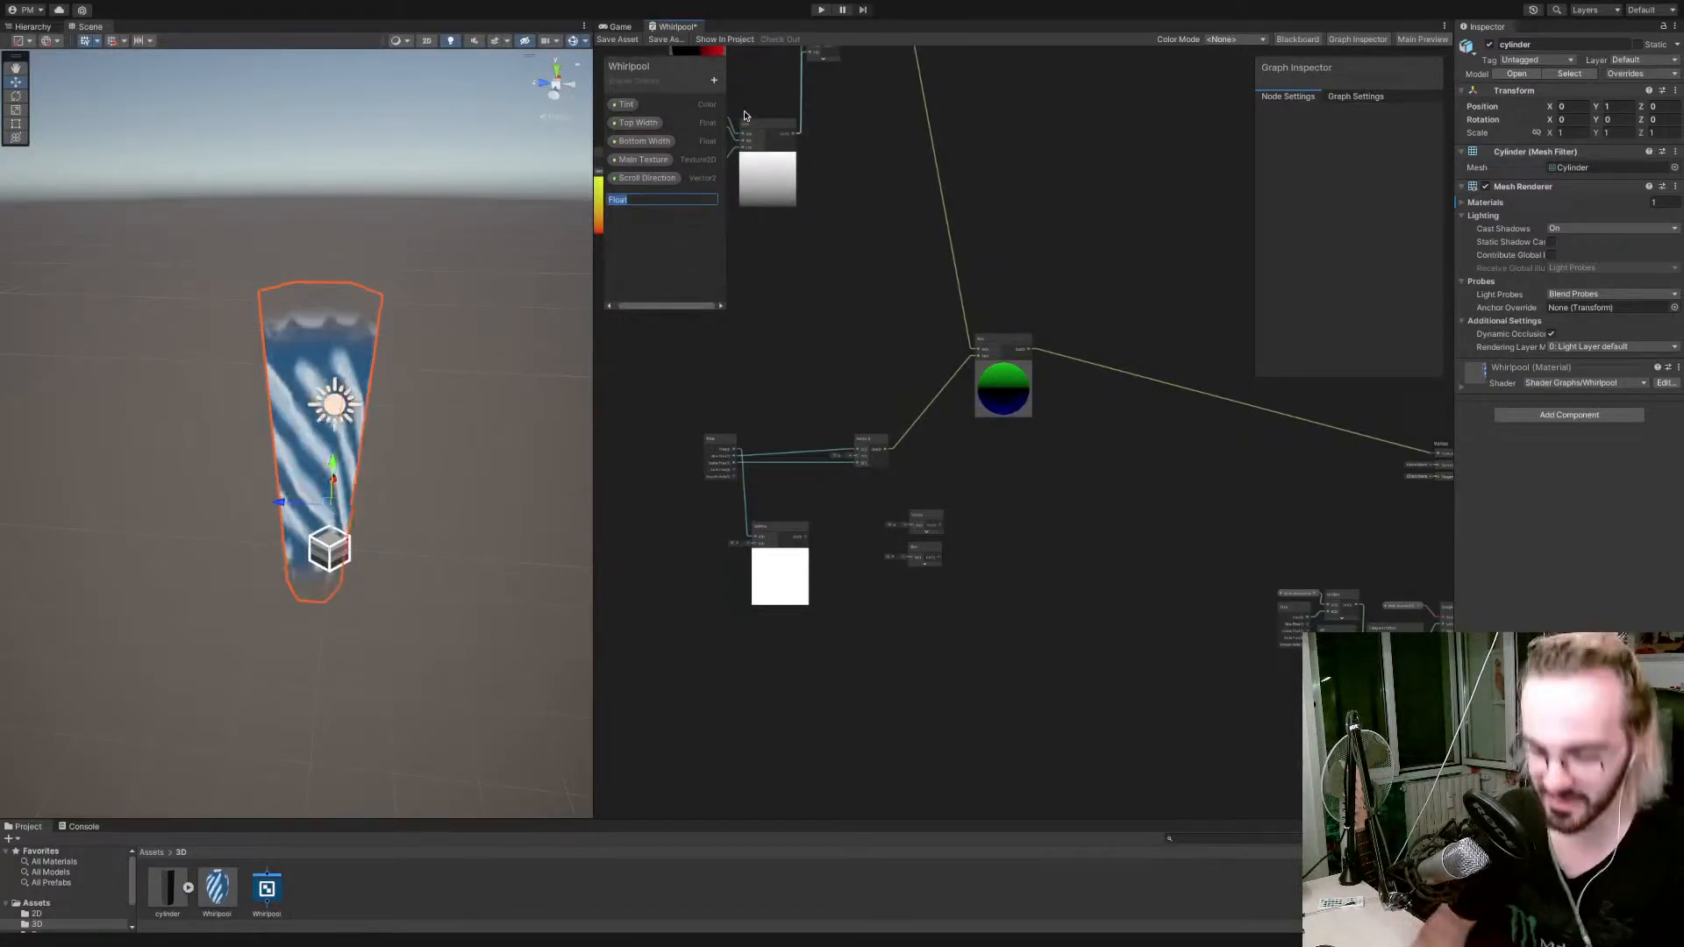
pyautogui.write('Spin')
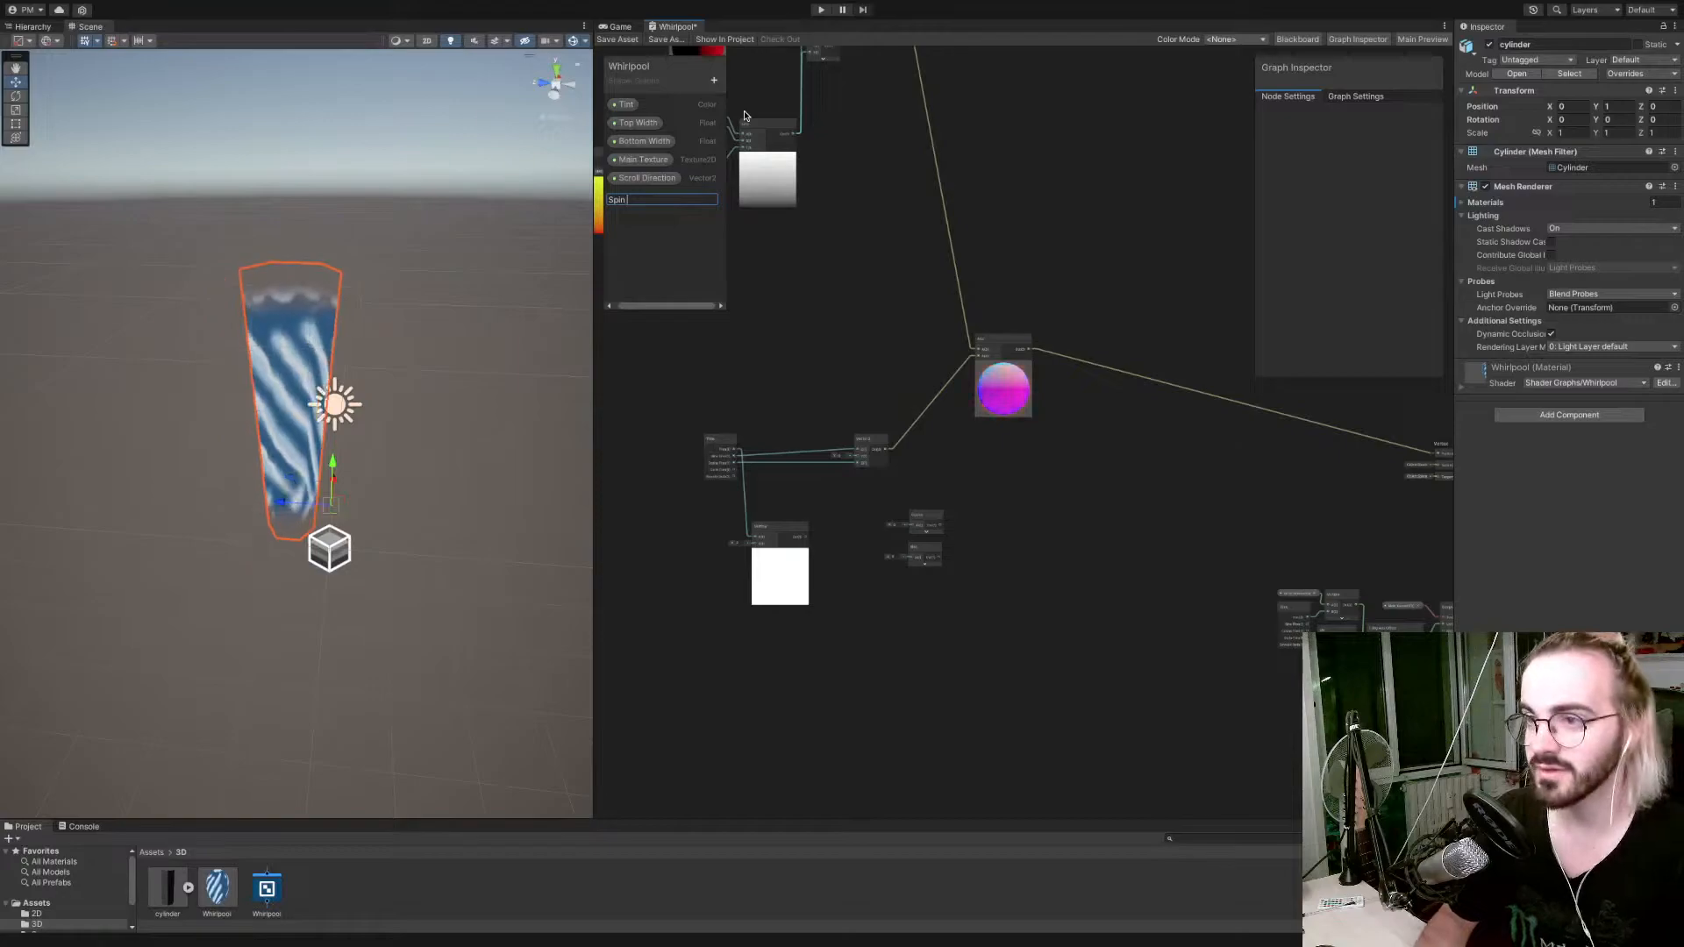
pyautogui.write(' S')
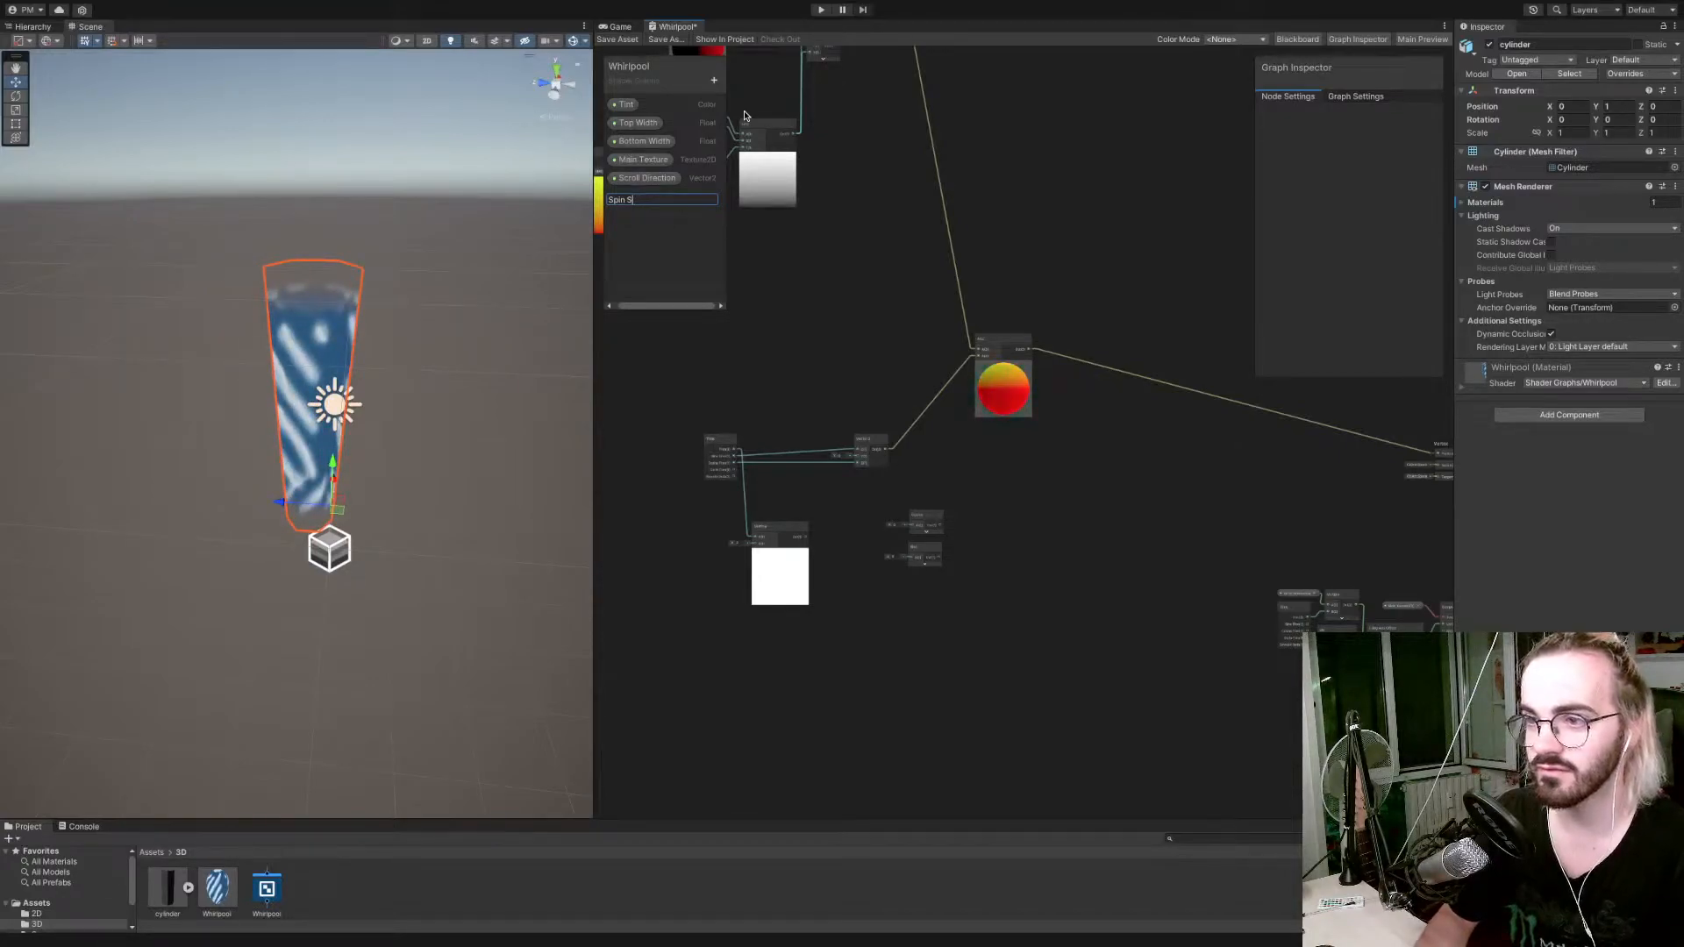
pyautogui.write('peed')
pyautogui.press('Return')
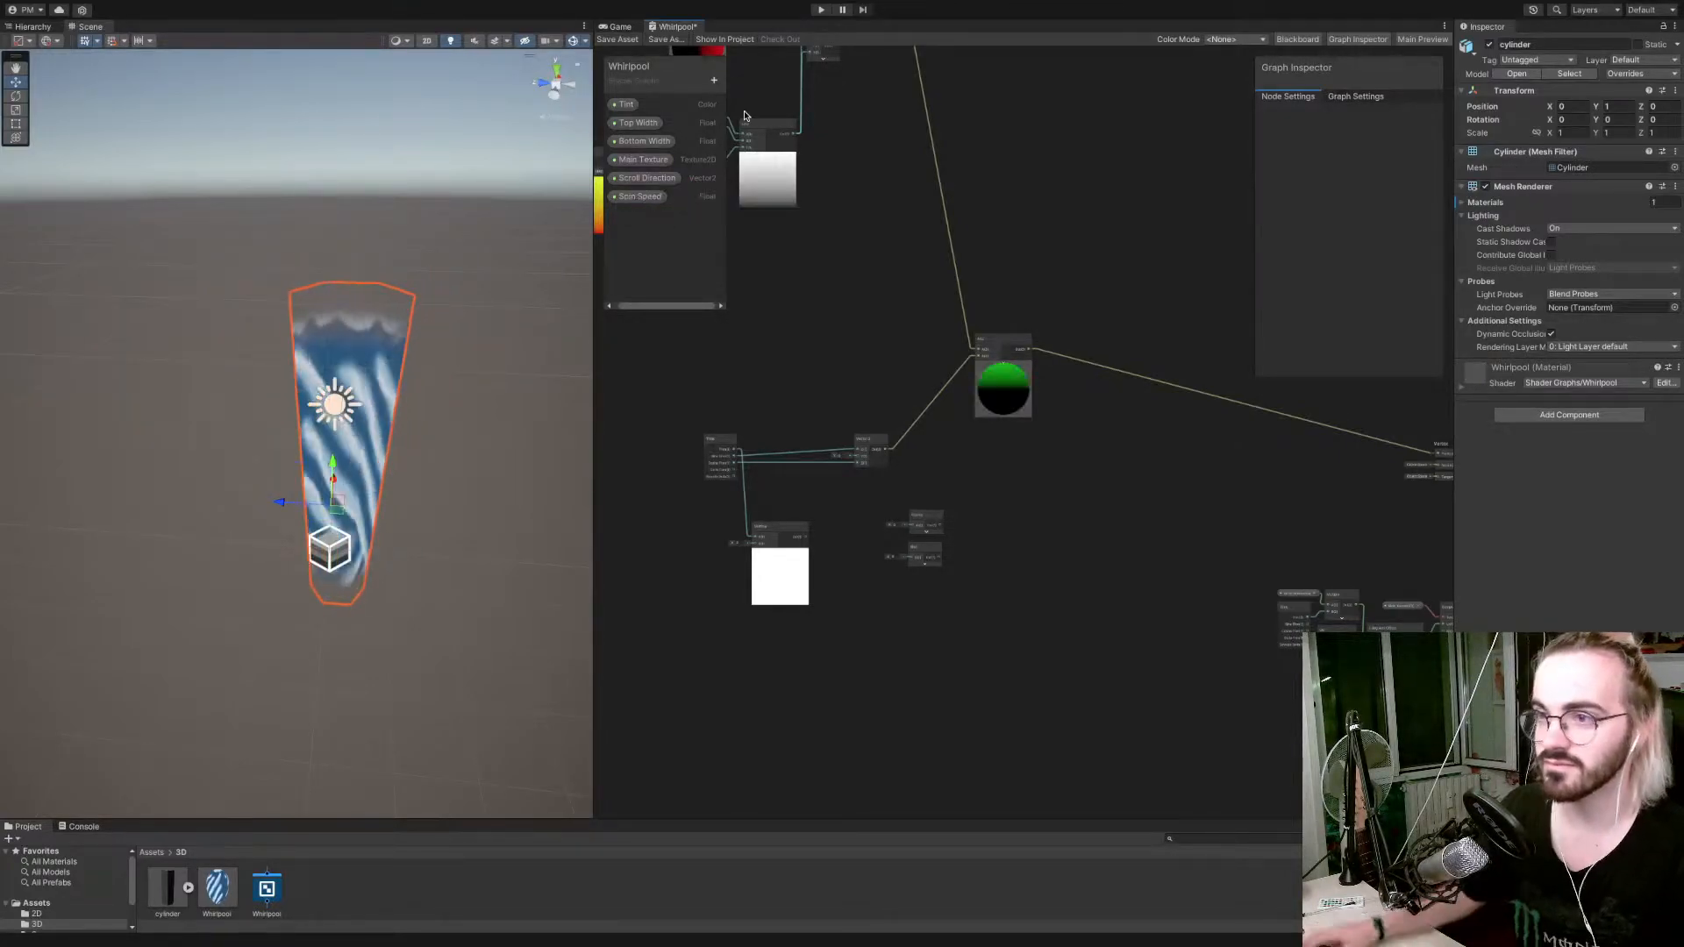
# Place the Spin Speed property in the graph and connect it to input B of the new Multiply node.
pyautogui.click(639, 196)
pyautogui.moveTo(721, 563)
pyautogui.mouseDown()
pyautogui.moveTo(679, 555)
pyautogui.moveTo(716, 551)
pyautogui.mouseUp()
pyautogui.scroll(11, 729, 568)
pyautogui.scroll(-3, 733, 564)
pyautogui.moveTo(825, 499); pyautogui.dragTo(825, 499)
# Connect the Multiply output to the Cosine and Sine inputs and move both nodes closer to Multiply.
pyautogui.moveTo(963, 477); pyautogui.dragTo(1297, 441)
pyautogui.moveTo(971, 483); pyautogui.dragTo(1286, 539)
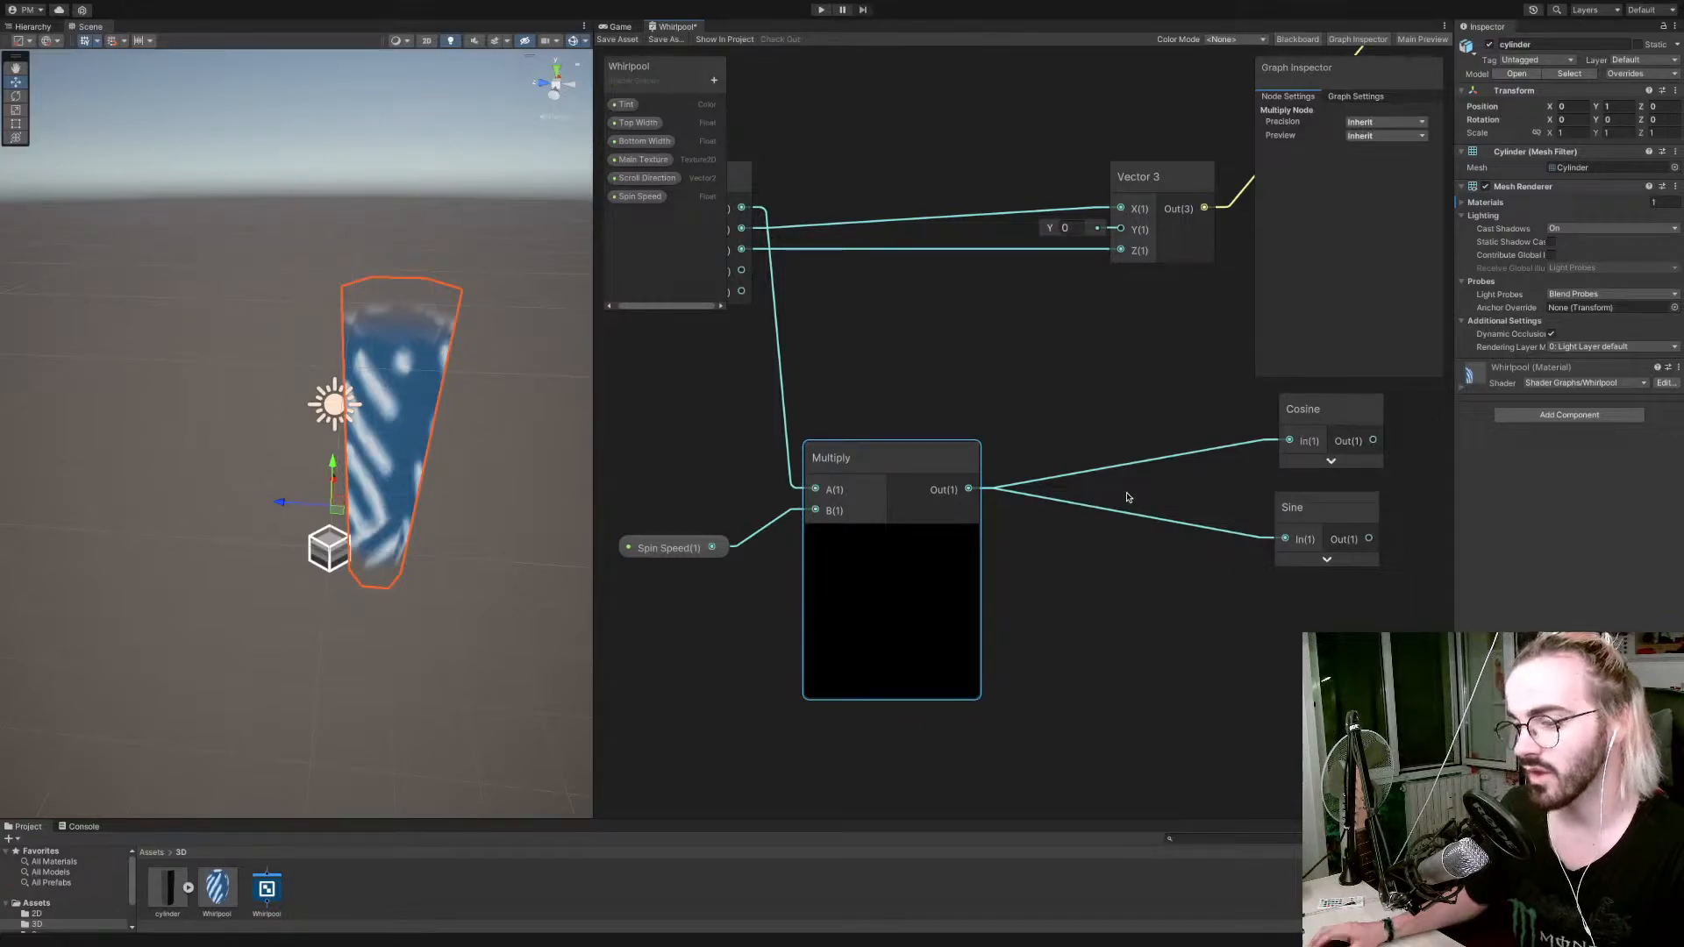
pyautogui.moveTo(1161, 490); pyautogui.dragTo(921, 496, button='middle')
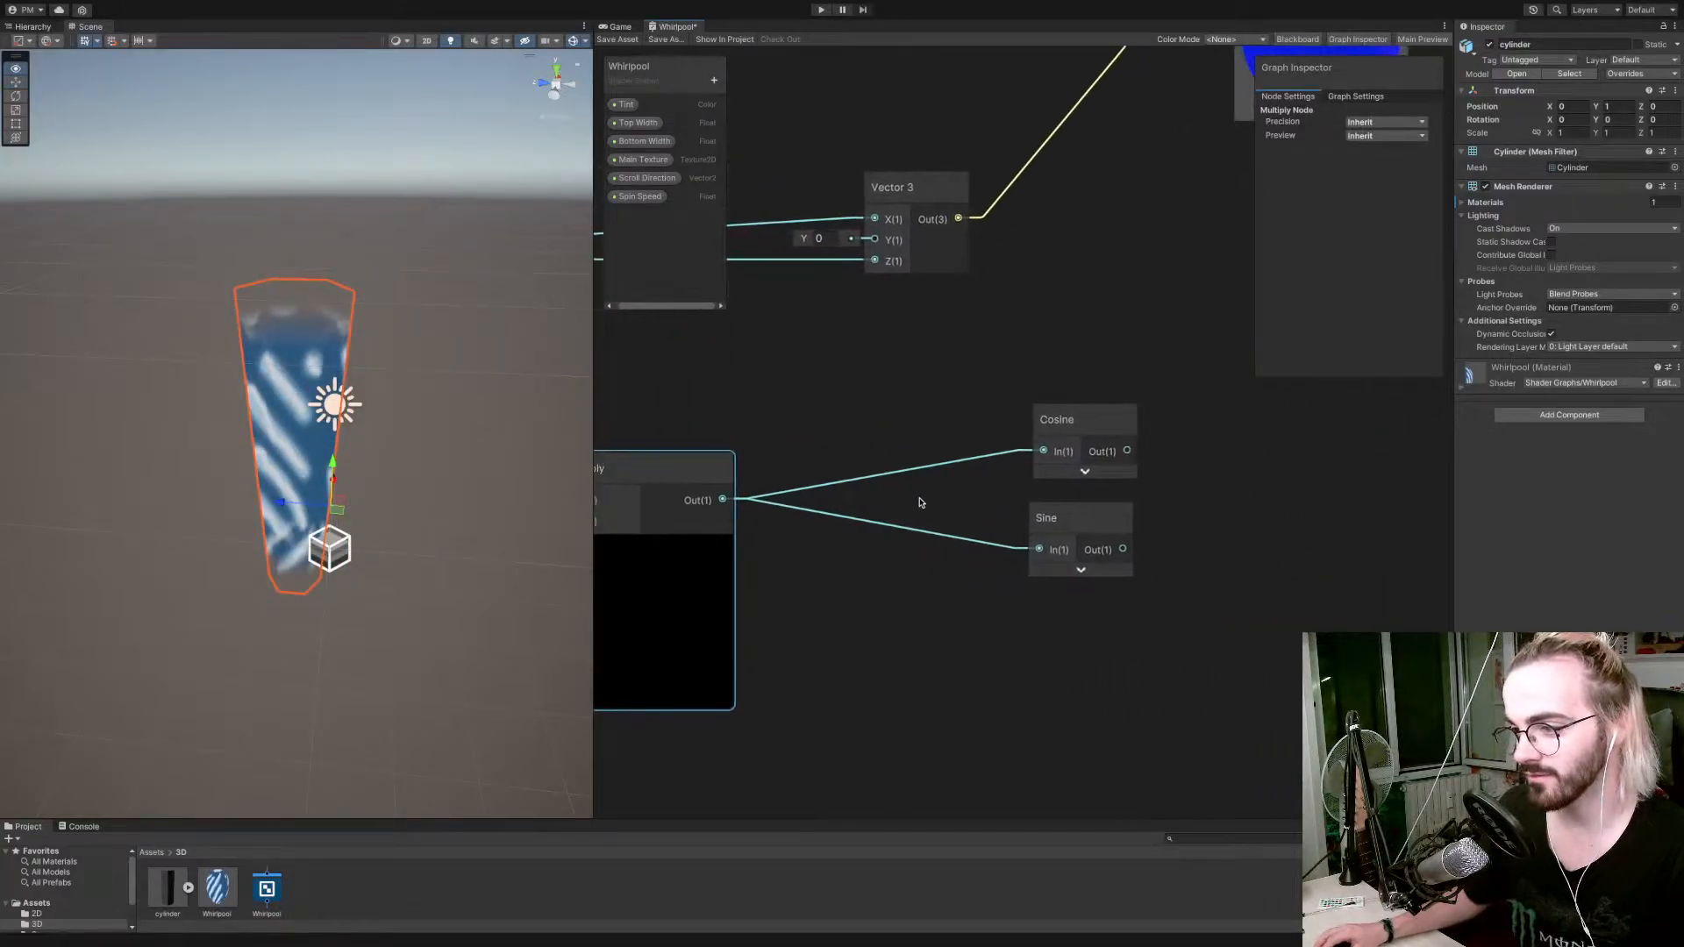
pyautogui.moveTo(1106, 419); pyautogui.dragTo(940, 423)
pyautogui.moveTo(1075, 529); pyautogui.dragTo(902, 544)
pyautogui.scroll(-6, 902, 544)
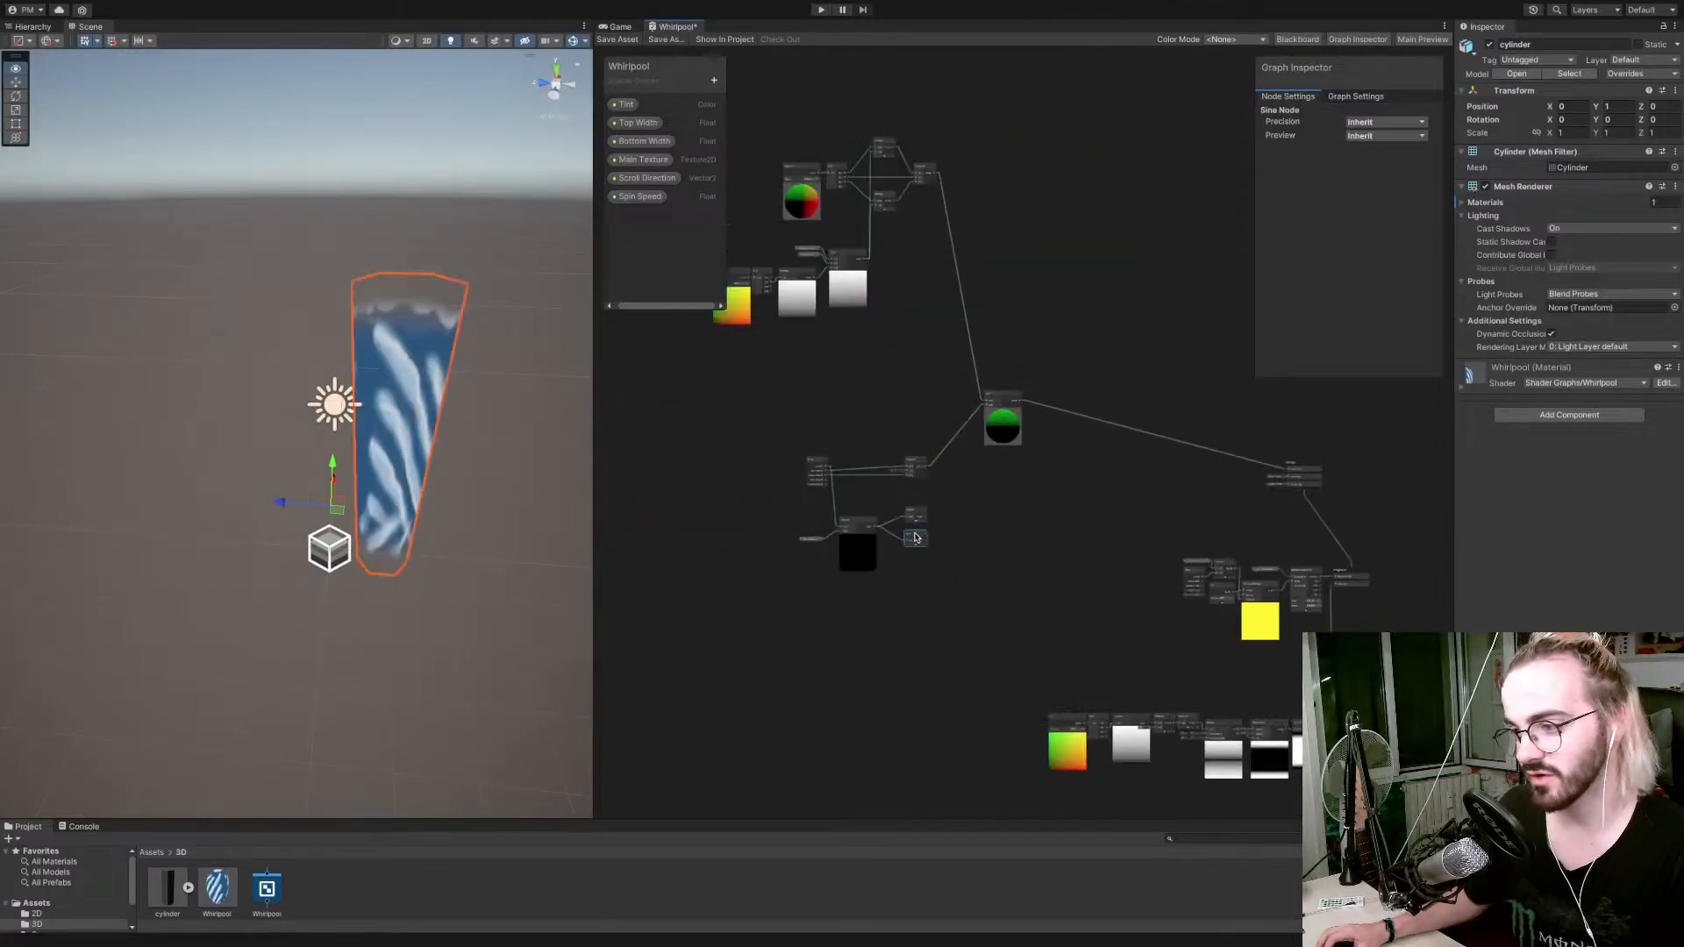
# Duplicate the UV, Split and Preview nodes below the Spin Speed Multiply node and move Cosine and Sine farther away to make room.
pyautogui.moveTo(1010, 696); pyautogui.dragTo(852, 615)
pyautogui.hotkey('ctrl', 'c')
pyautogui.hotkey('ctrl', 'v')
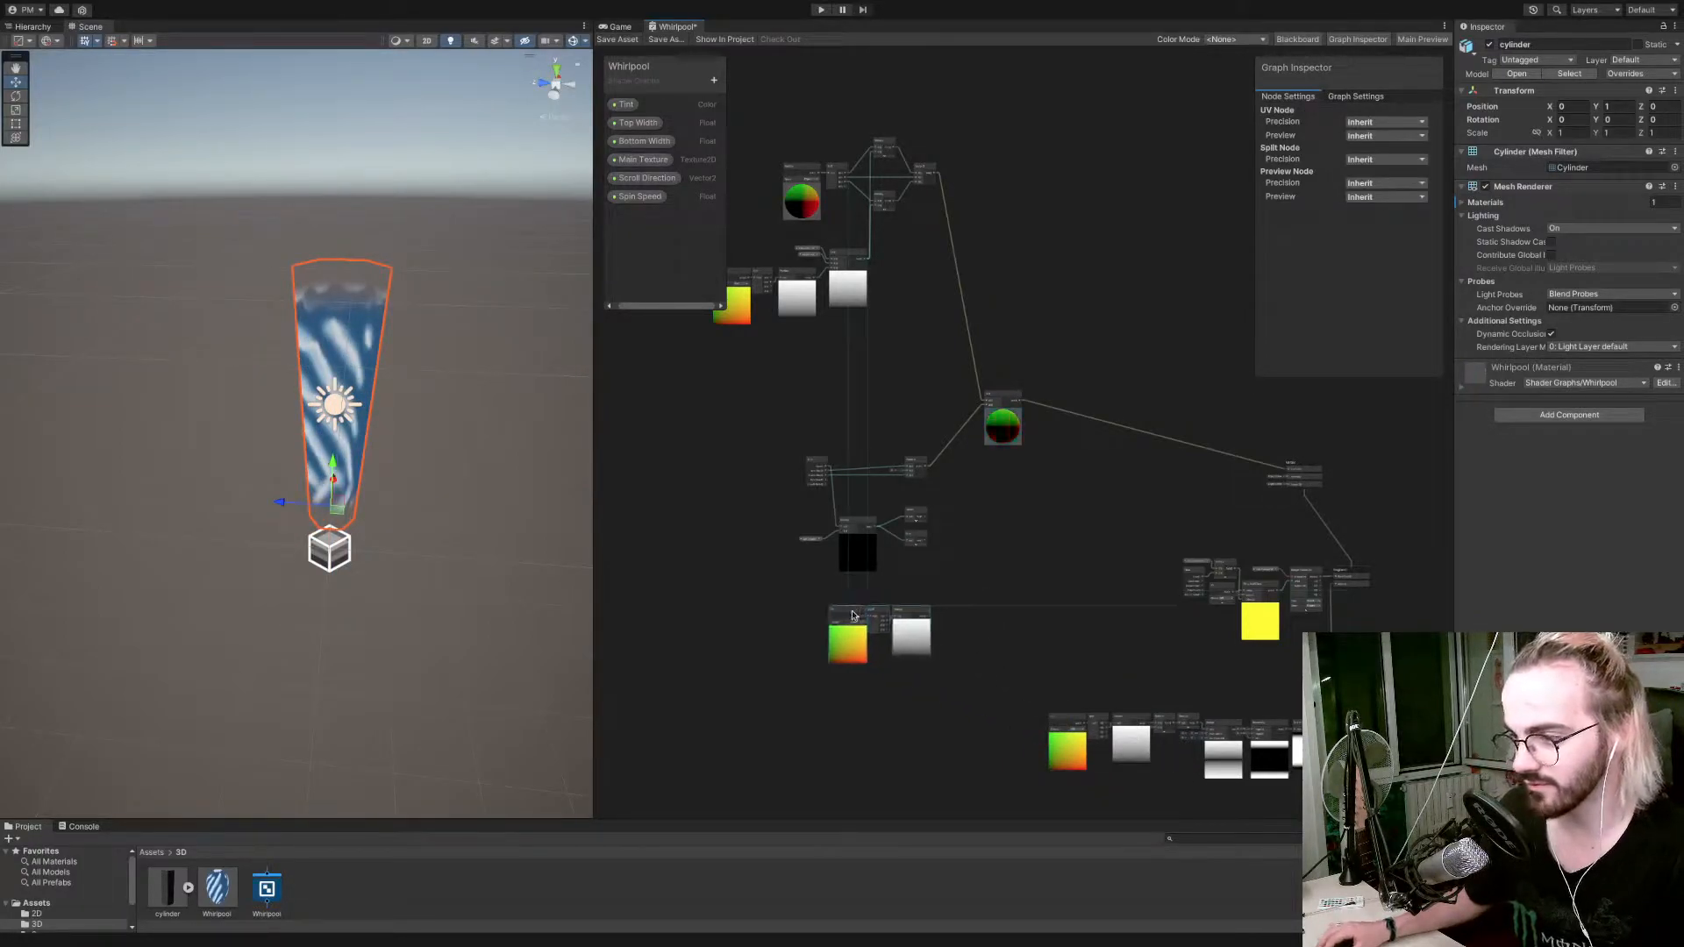
pyautogui.scroll(5, 918, 622)
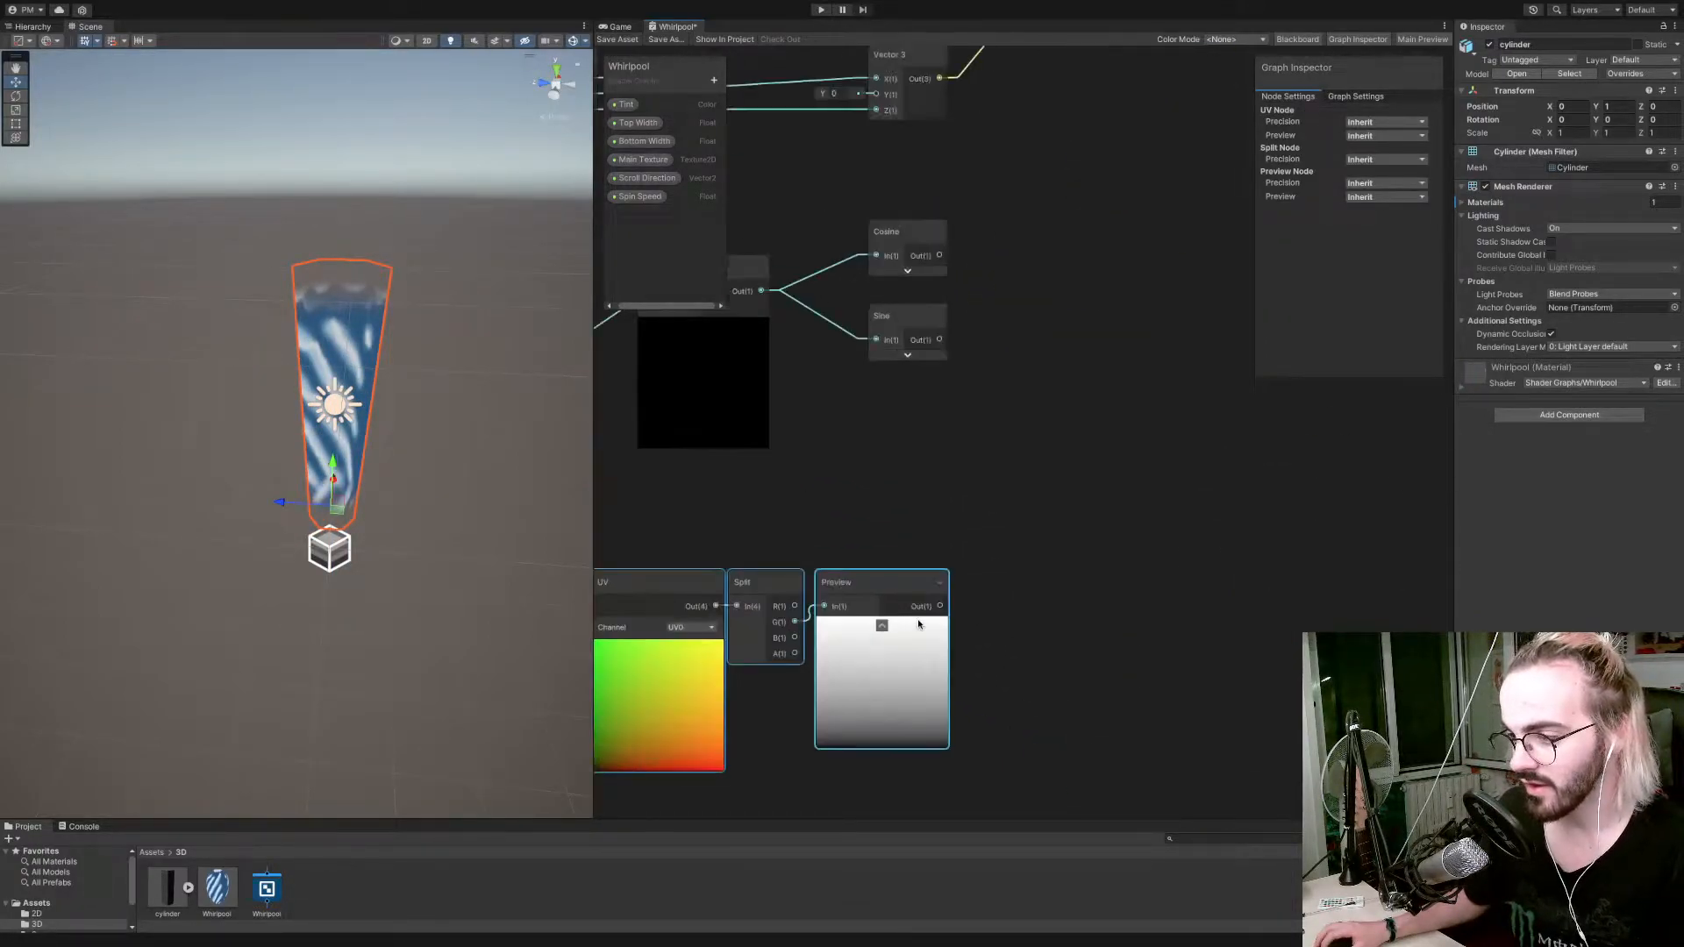
pyautogui.scroll(-1, 912, 605)
pyautogui.click(898, 529)
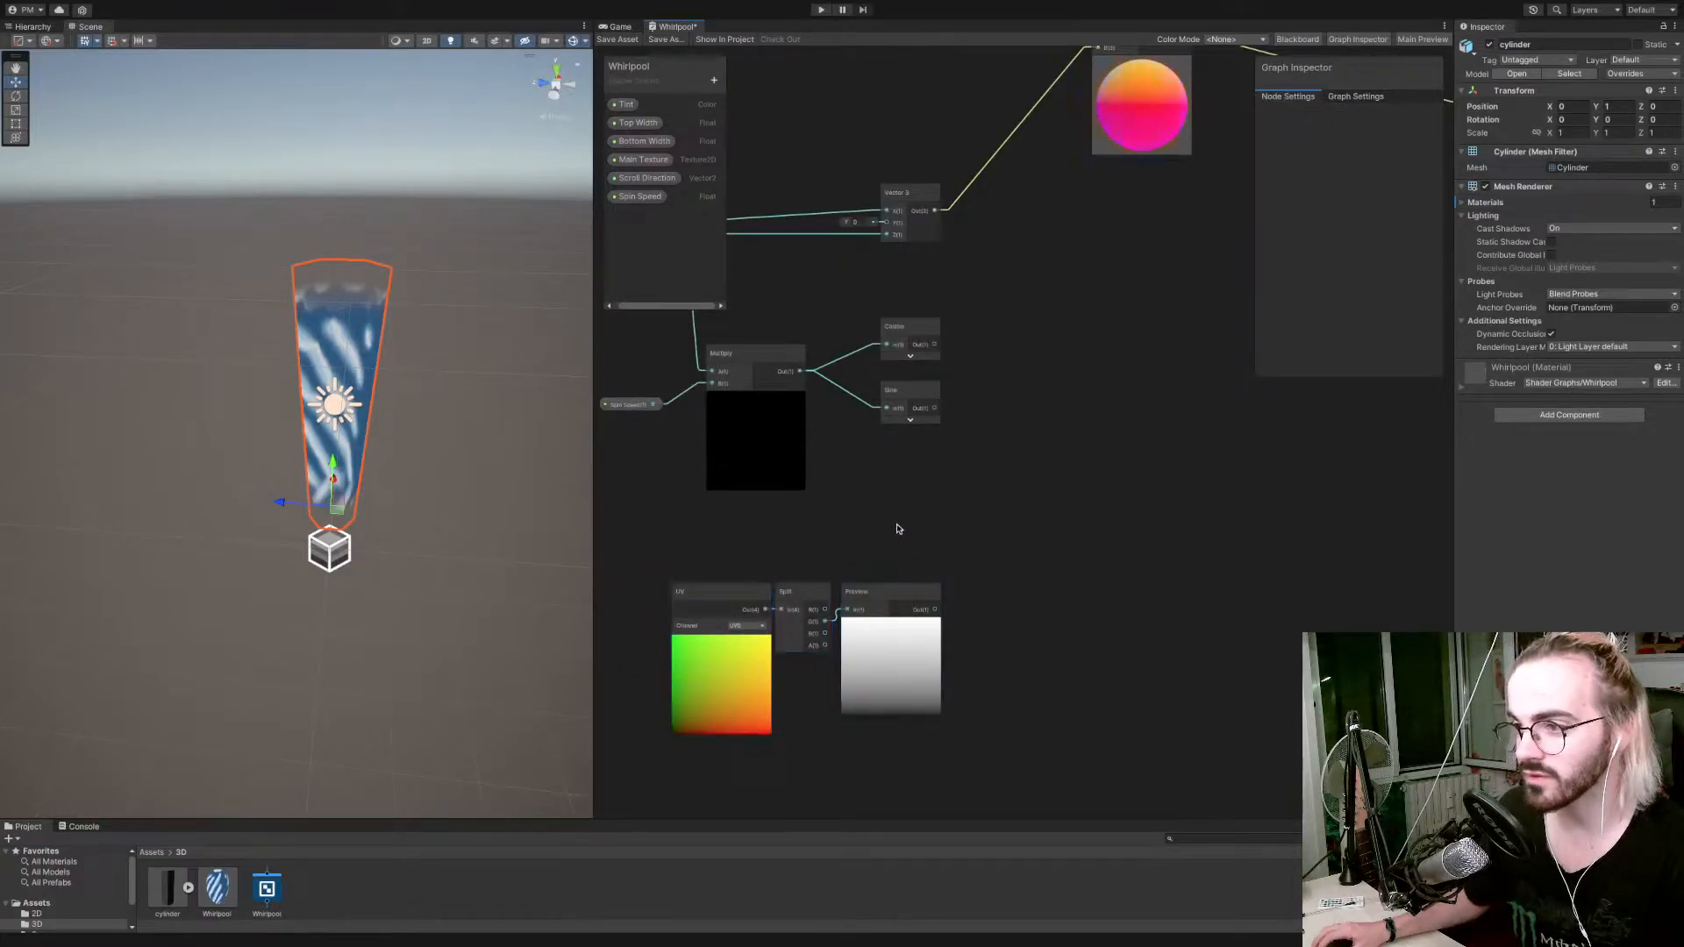
pyautogui.moveTo(956, 442); pyautogui.dragTo(953, 432)
pyautogui.moveTo(912, 336); pyautogui.dragTo(1060, 333)
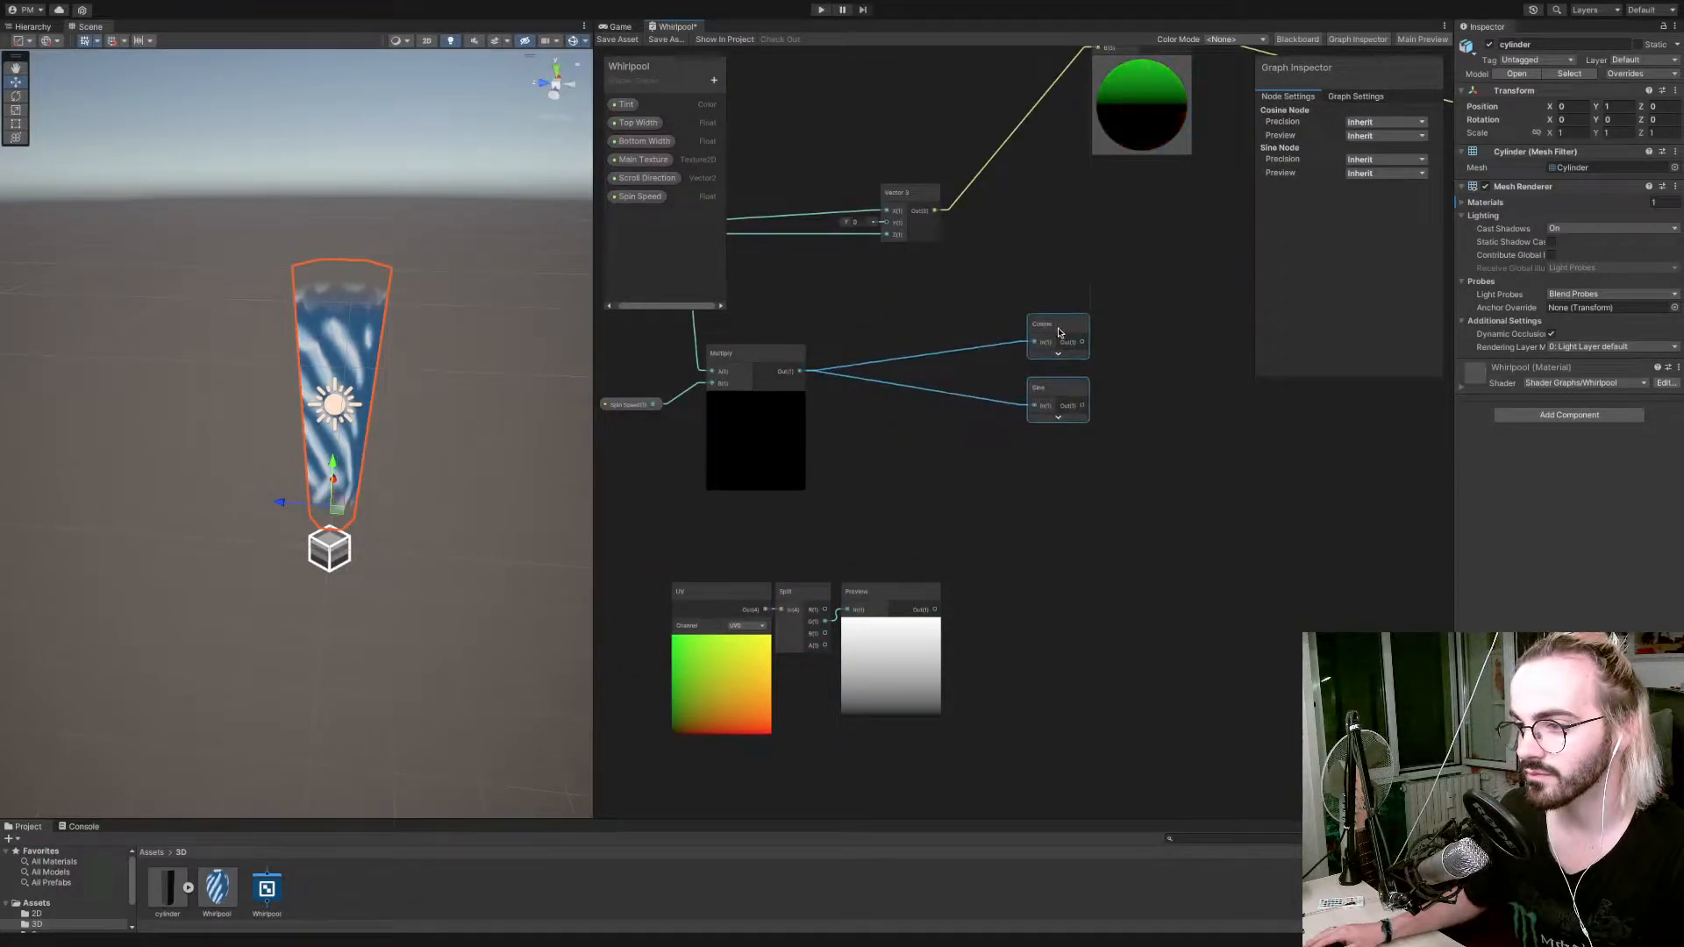
# Add a Float property named Spin Y Offset to the Whirlpool graph.
pyautogui.click(714, 80)
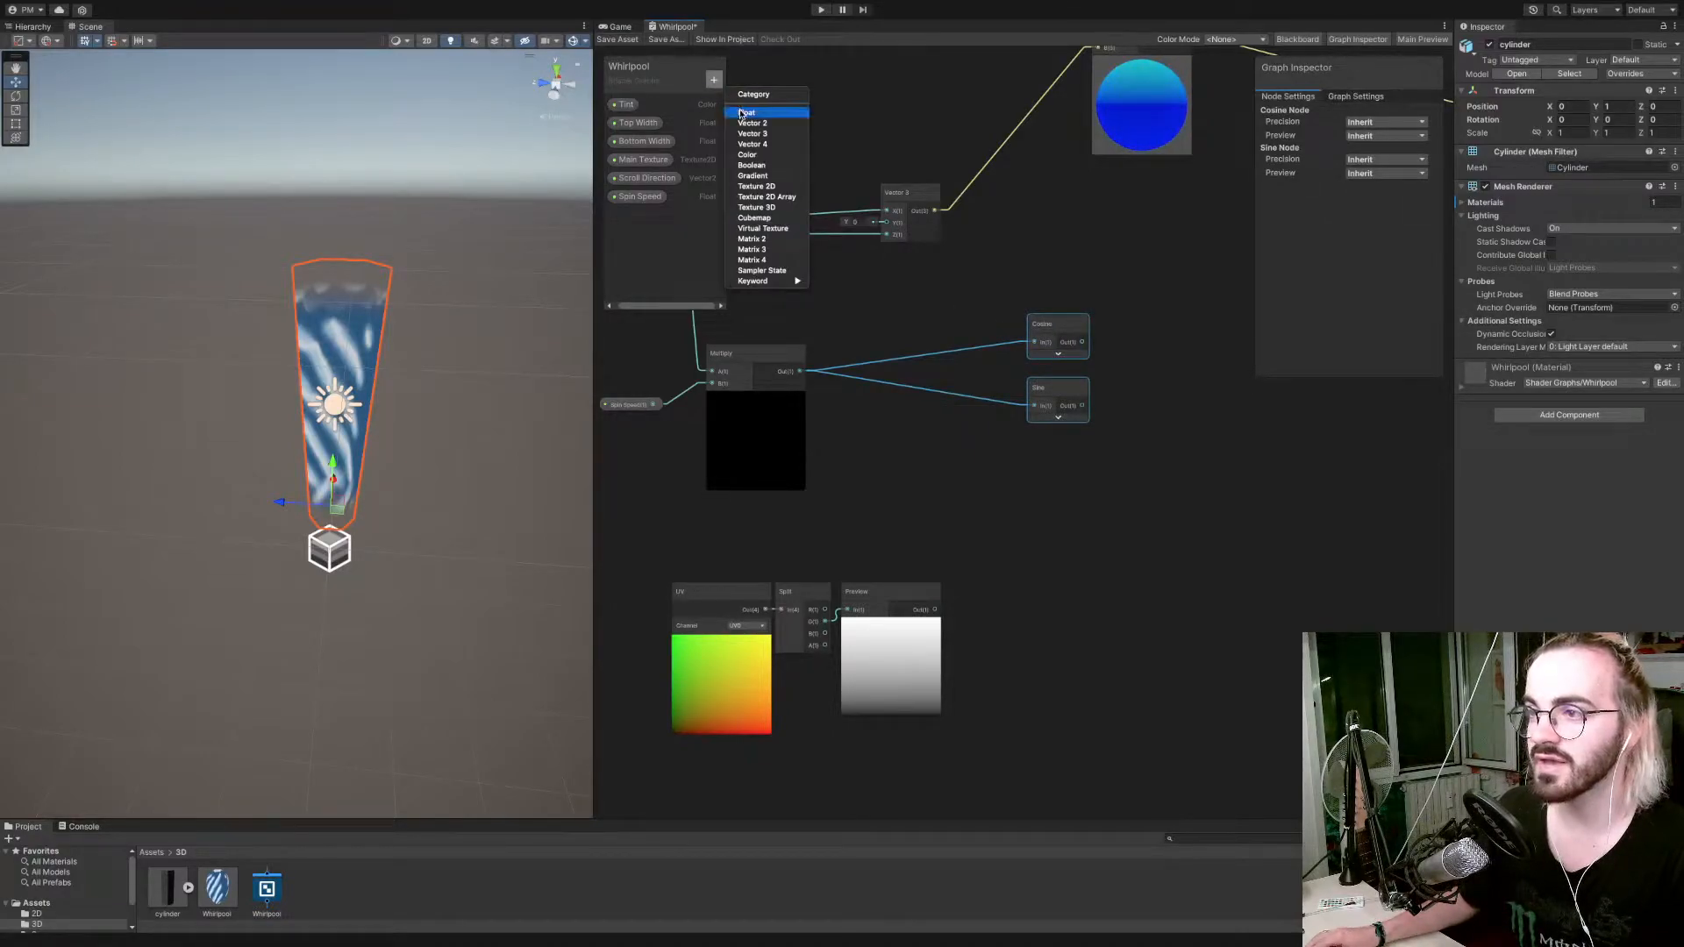
pyautogui.click(741, 113)
pyautogui.write('Spin O')
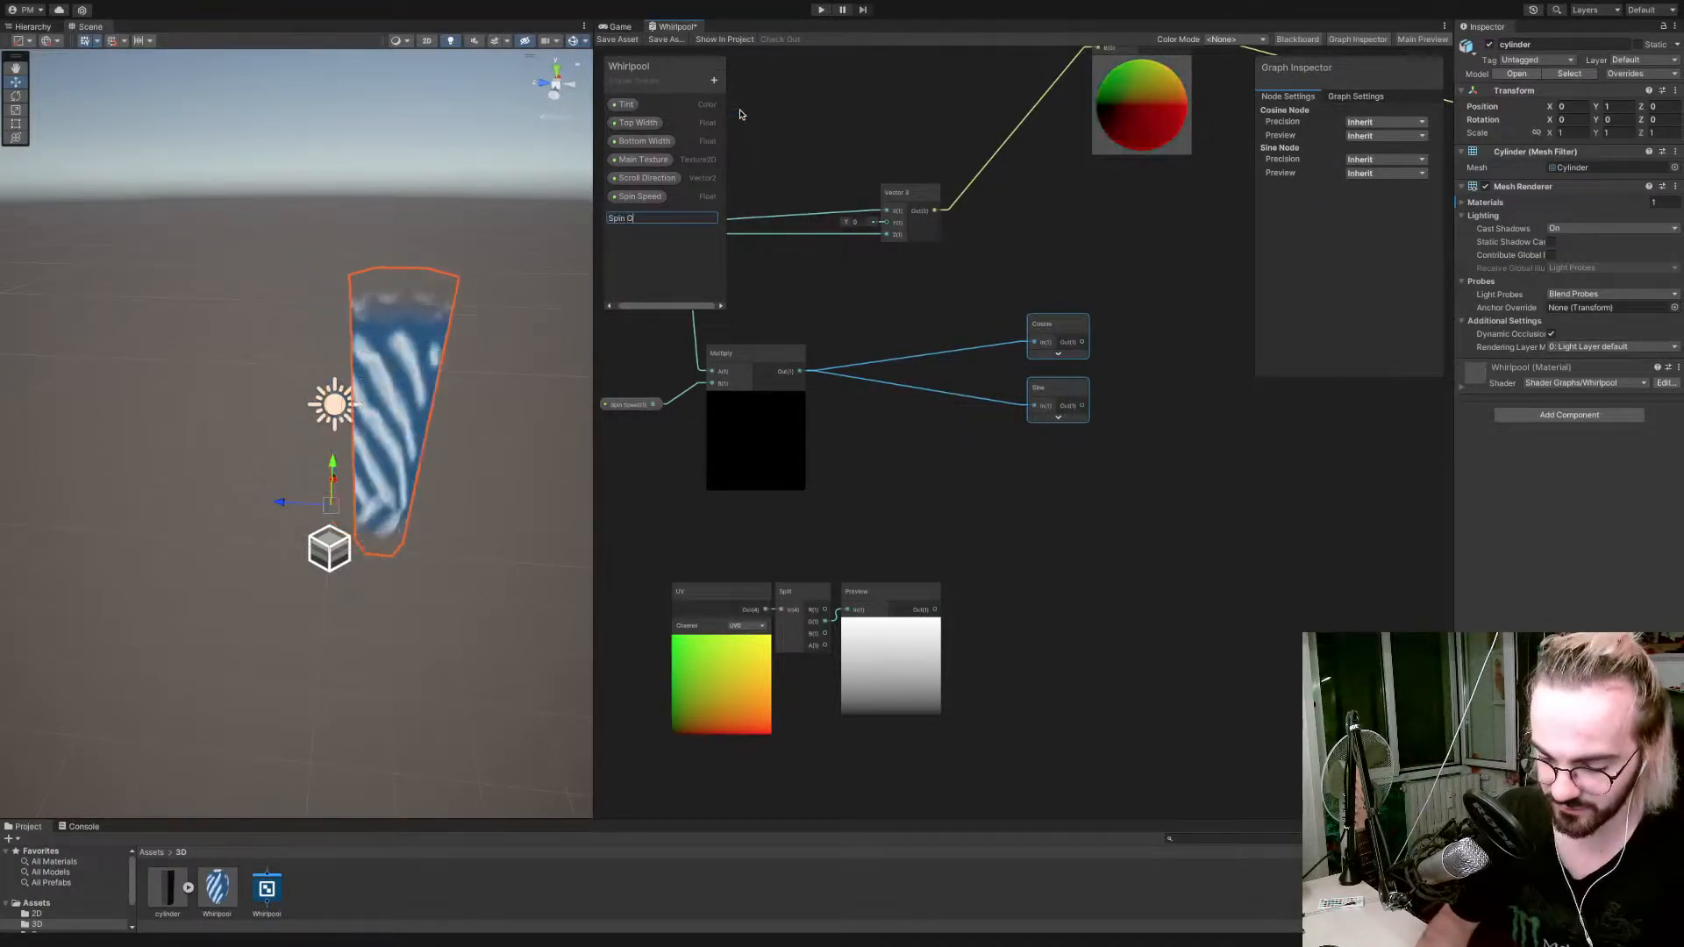
pyautogui.write('ffset')
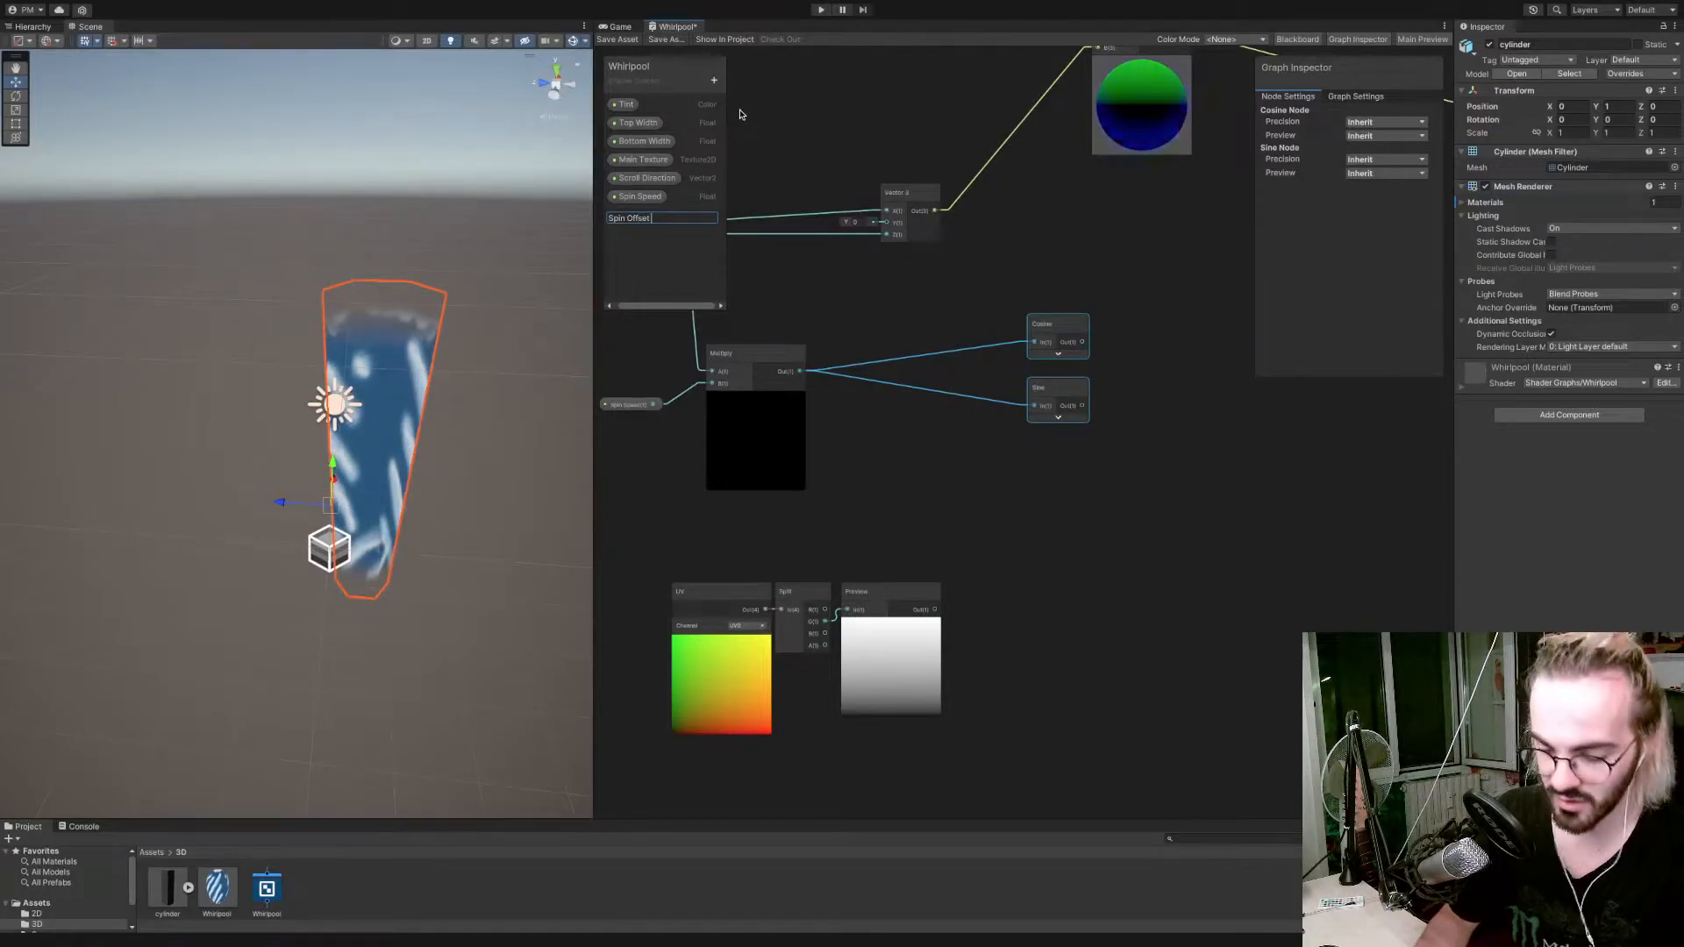
pyautogui.hotkey('ctrl', 'Left')
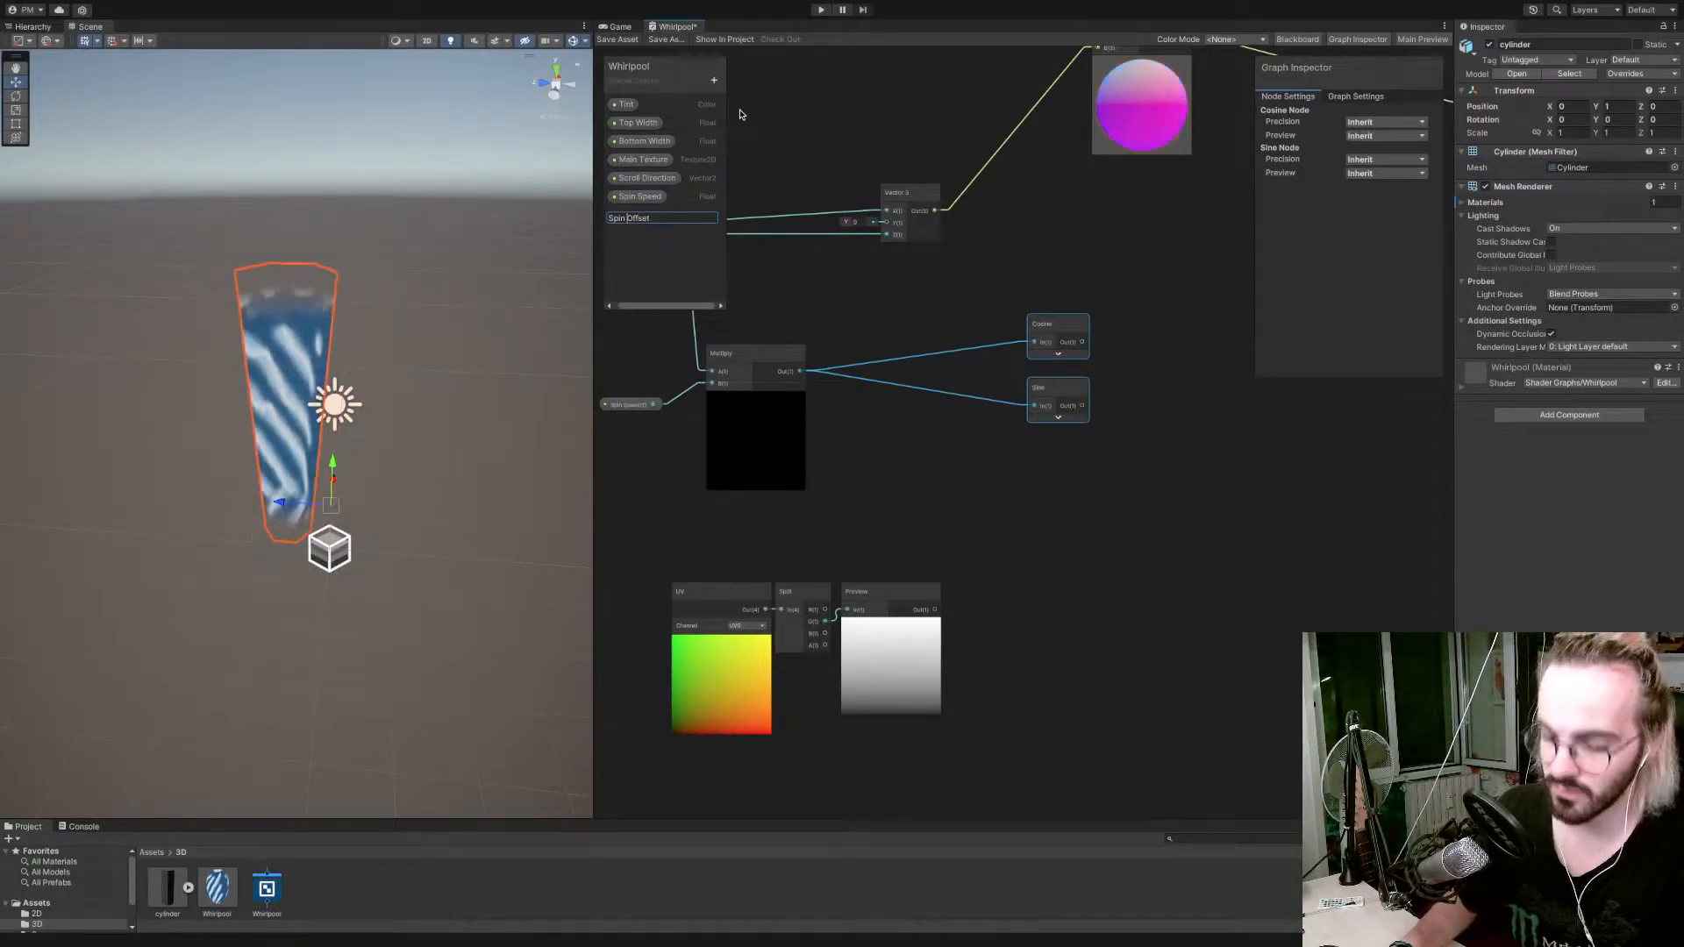
pyautogui.write('Y')
pyautogui.press('Return')
# Place the Spin Y Offset property in the graph and set Spin Speed's default value to 1.
pyautogui.moveTo(656, 214); pyautogui.dragTo(921, 424)
pyautogui.click(629, 405)
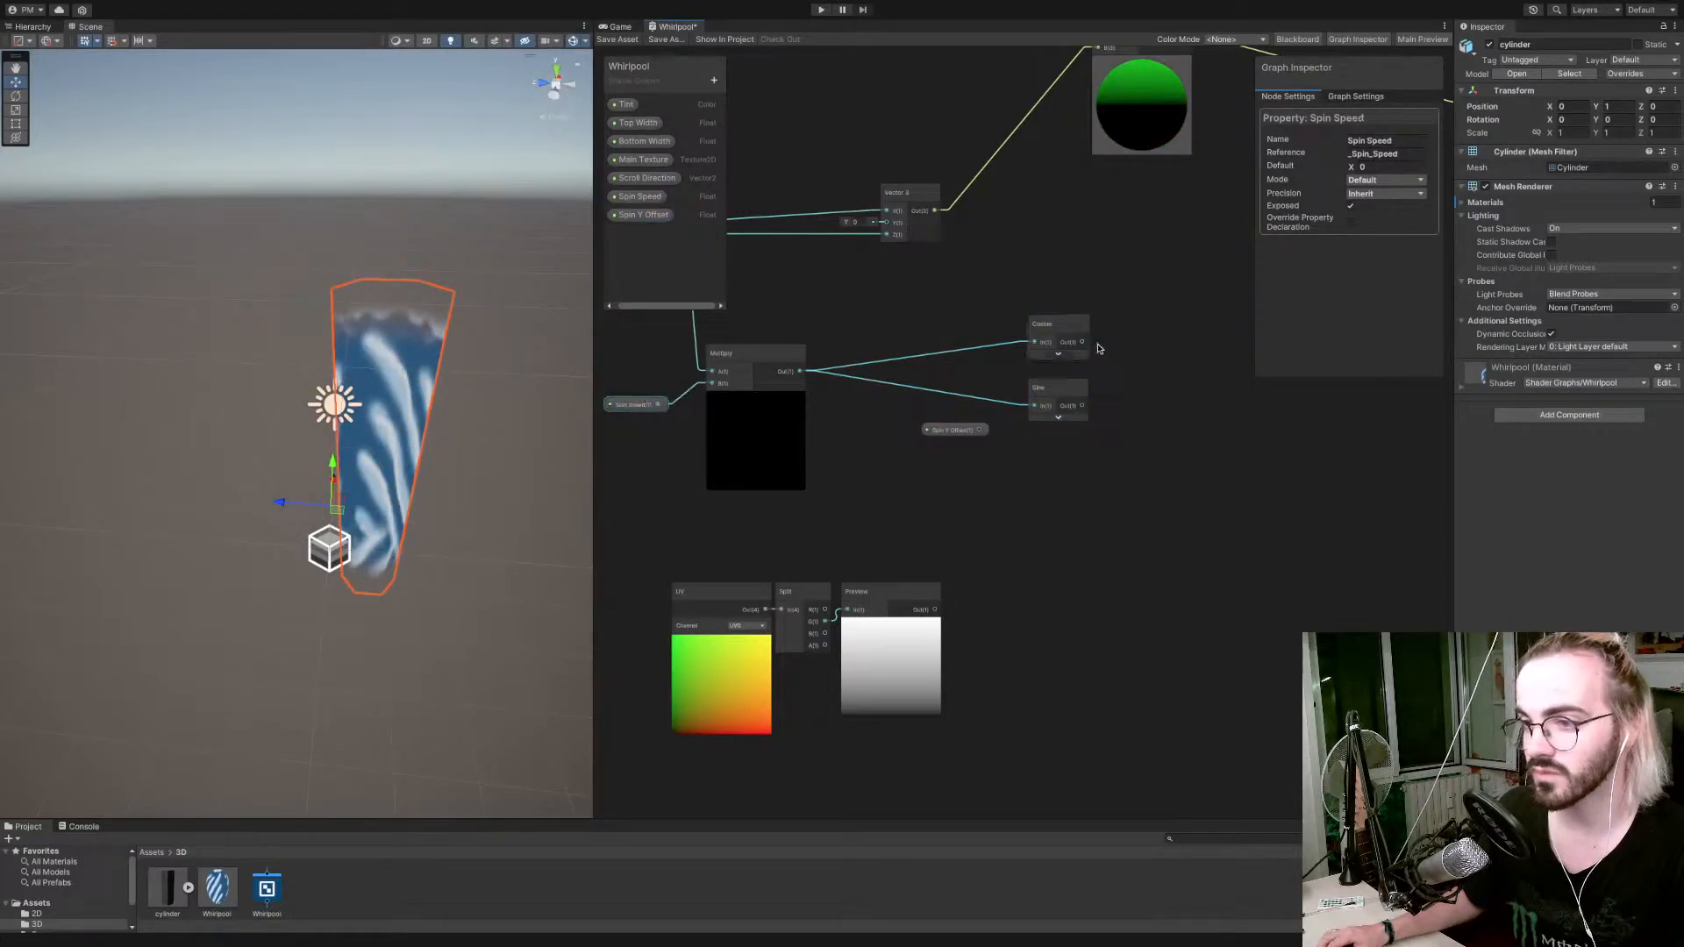
pyautogui.write('1')
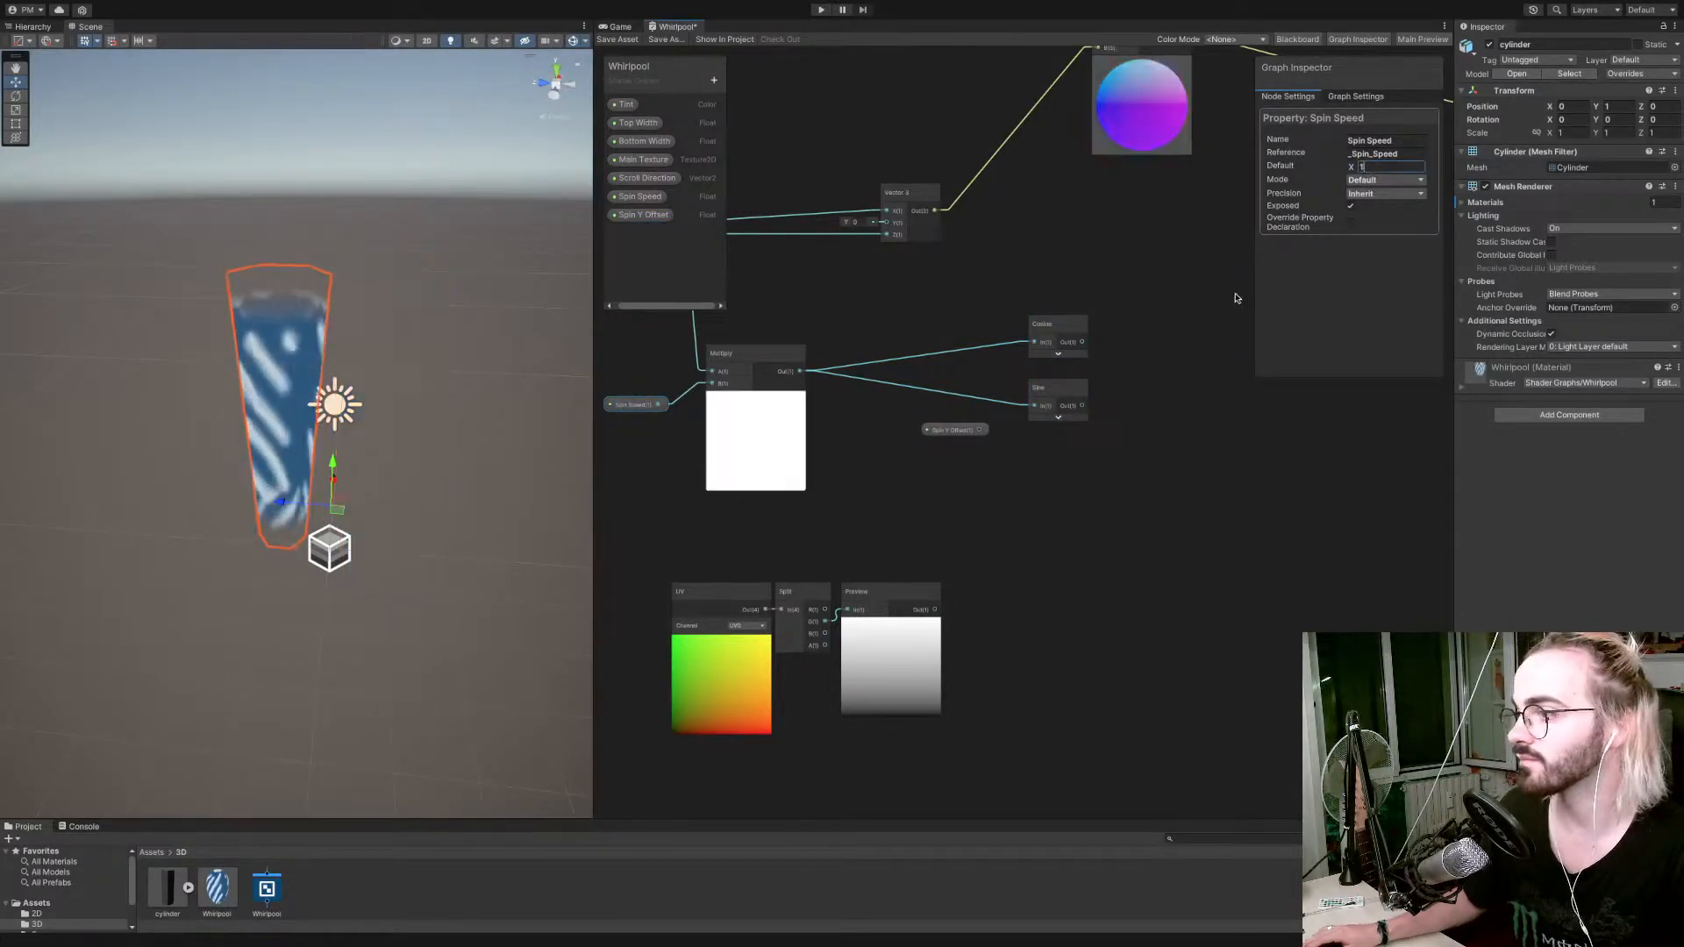
# Multiply the copied Preview node's output by Spin Y Offset in a new Multiply node, with Spin Y Offset feeding input A.
pyautogui.click(958, 431)
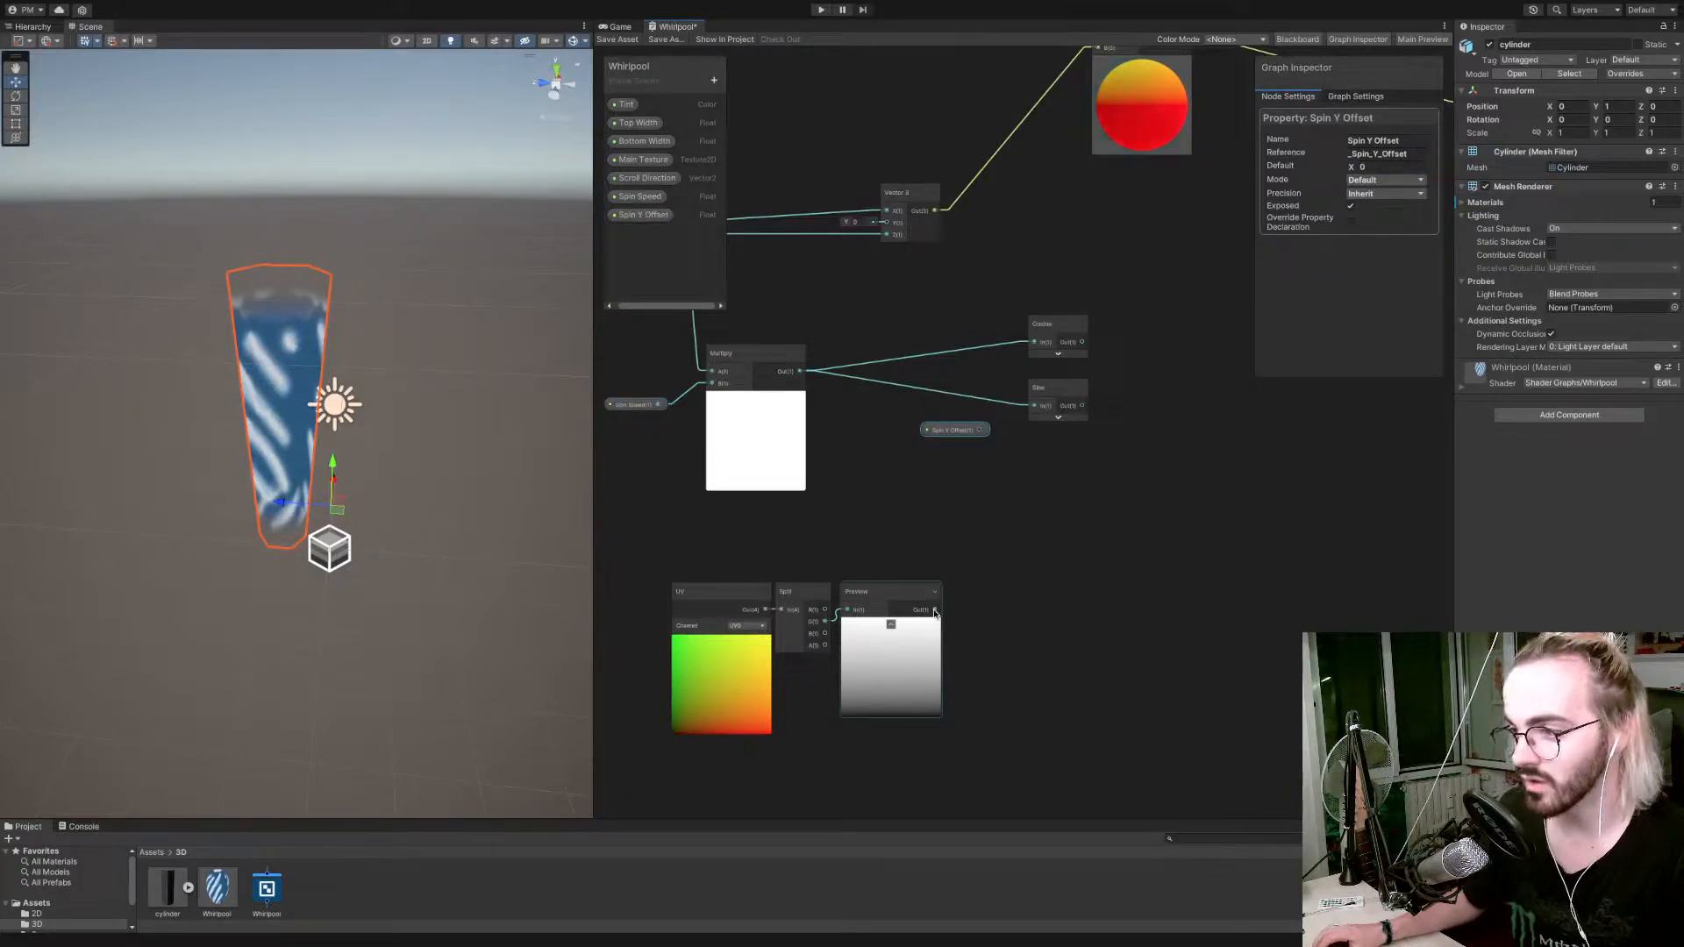
pyautogui.moveTo(951, 433); pyautogui.dragTo(864, 498)
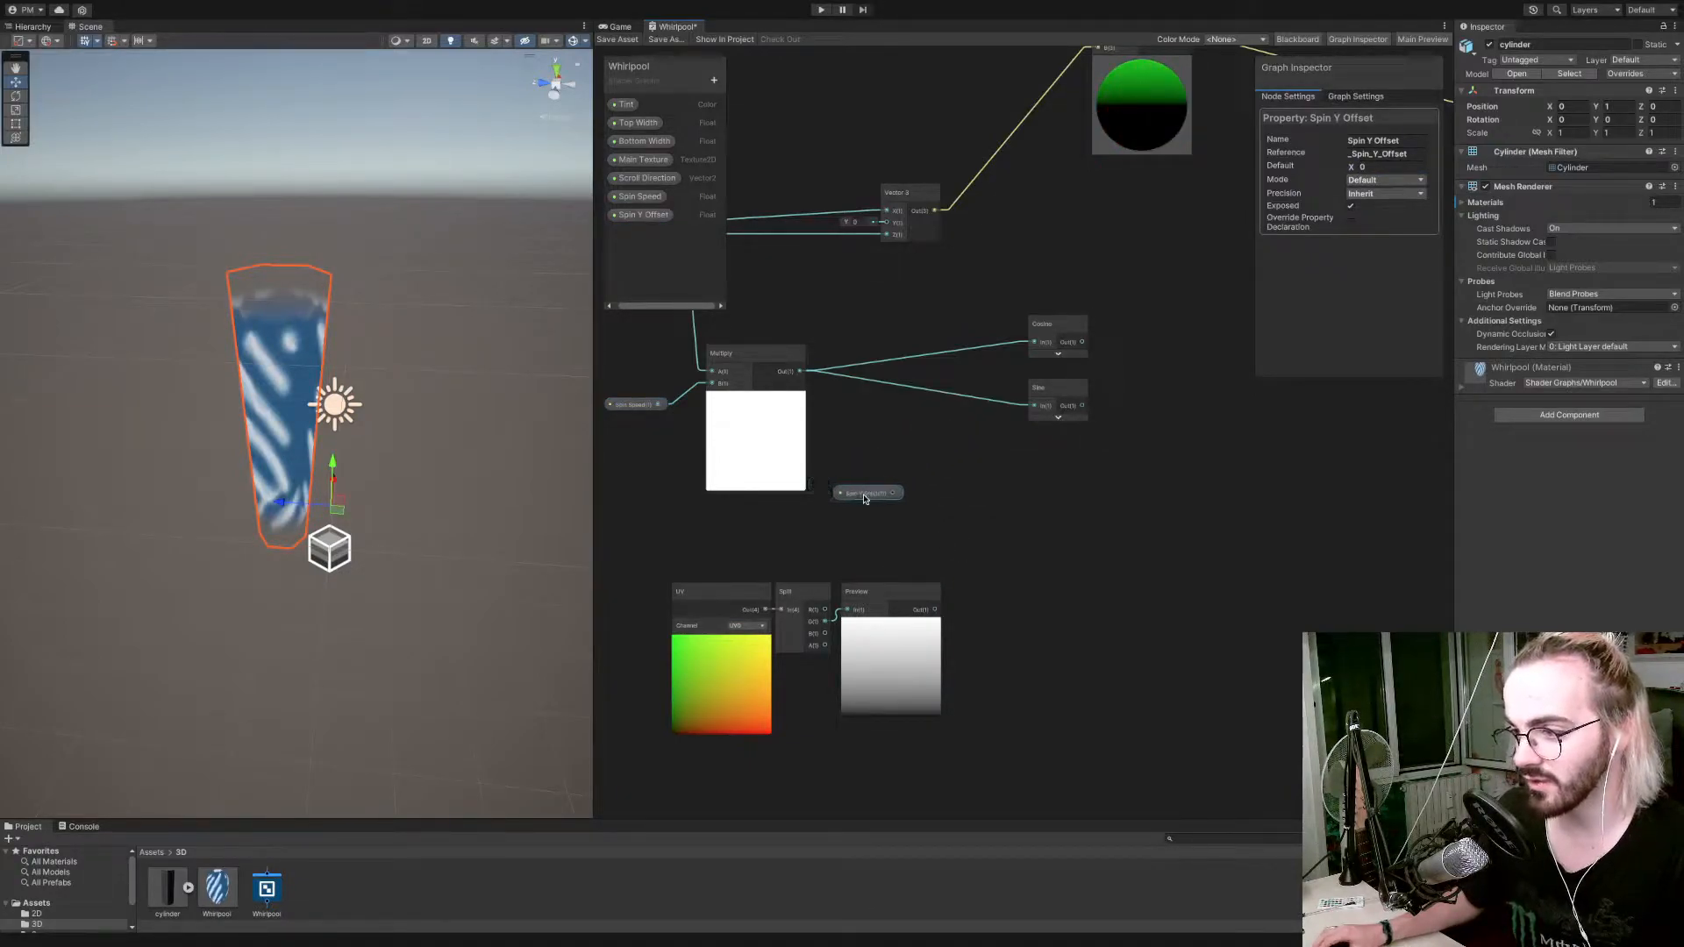
pyautogui.press('space')
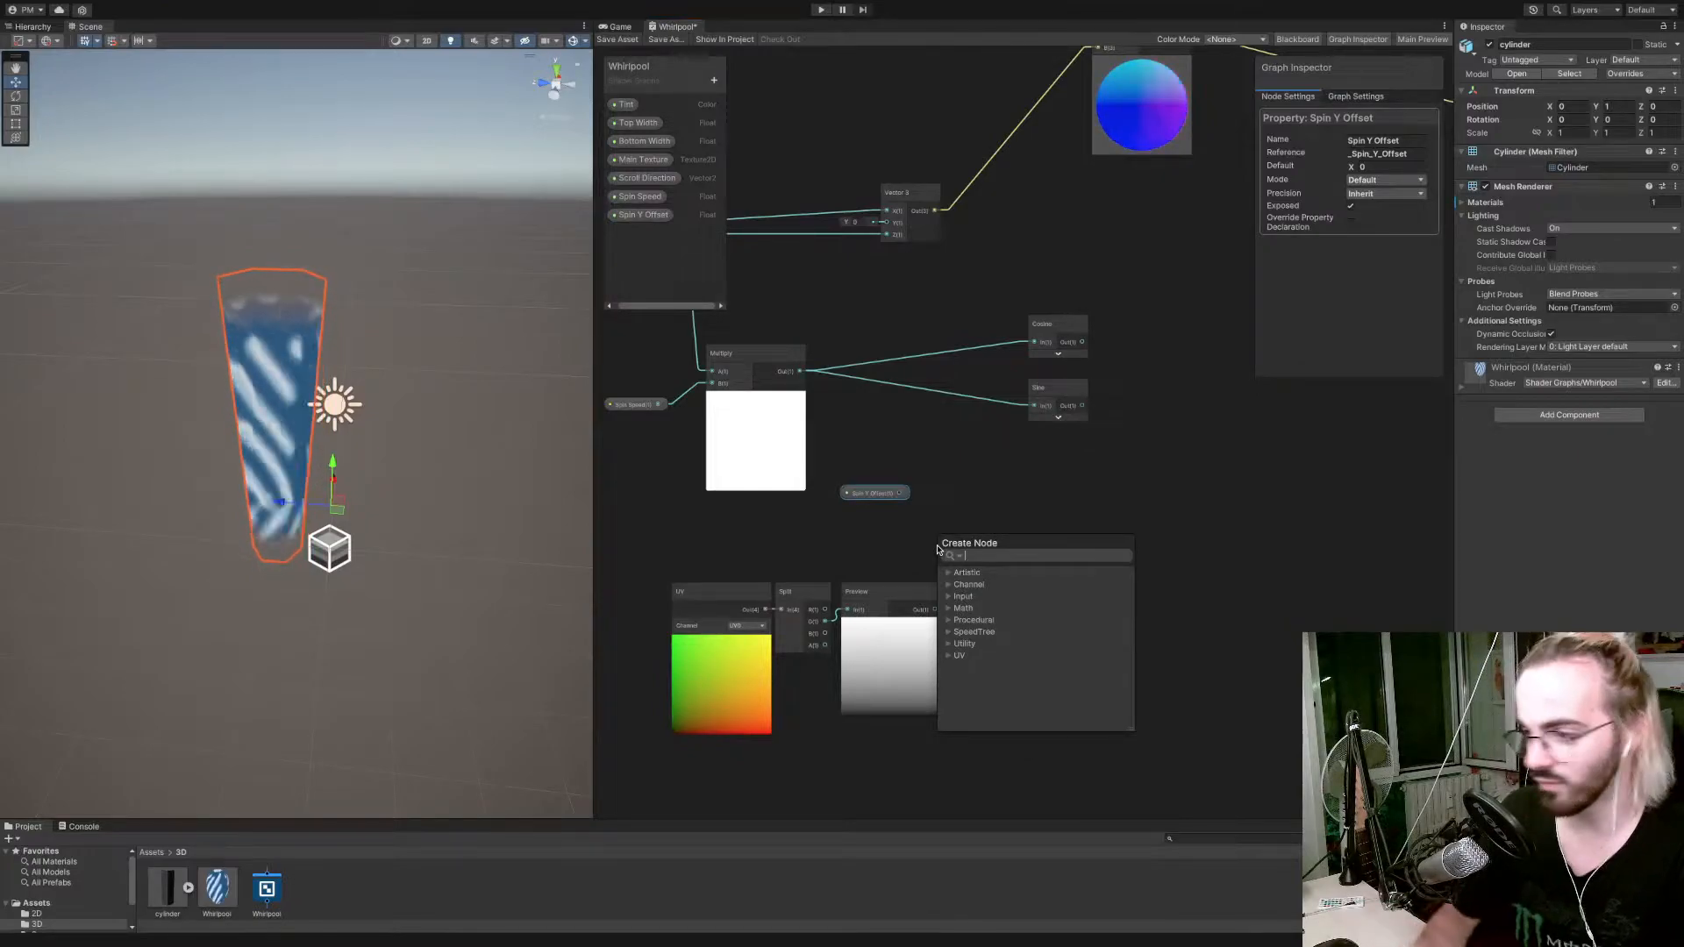
pyautogui.write('mult')
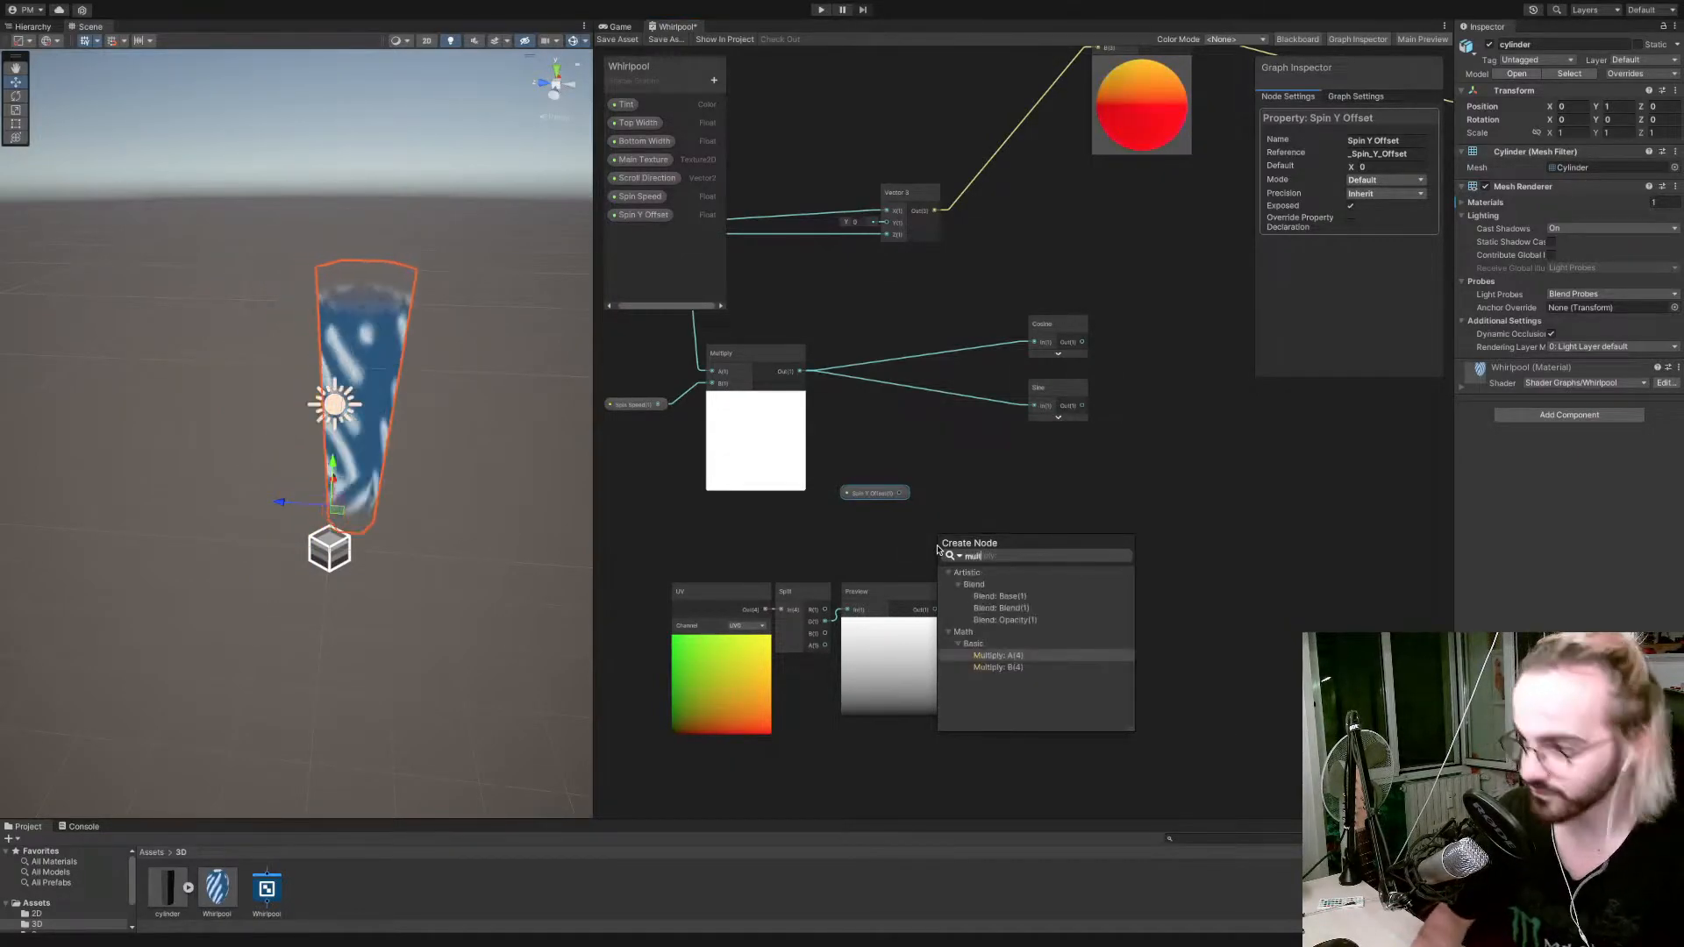
pyautogui.press('Return')
pyautogui.moveTo(900, 493); pyautogui.dragTo(916, 529)
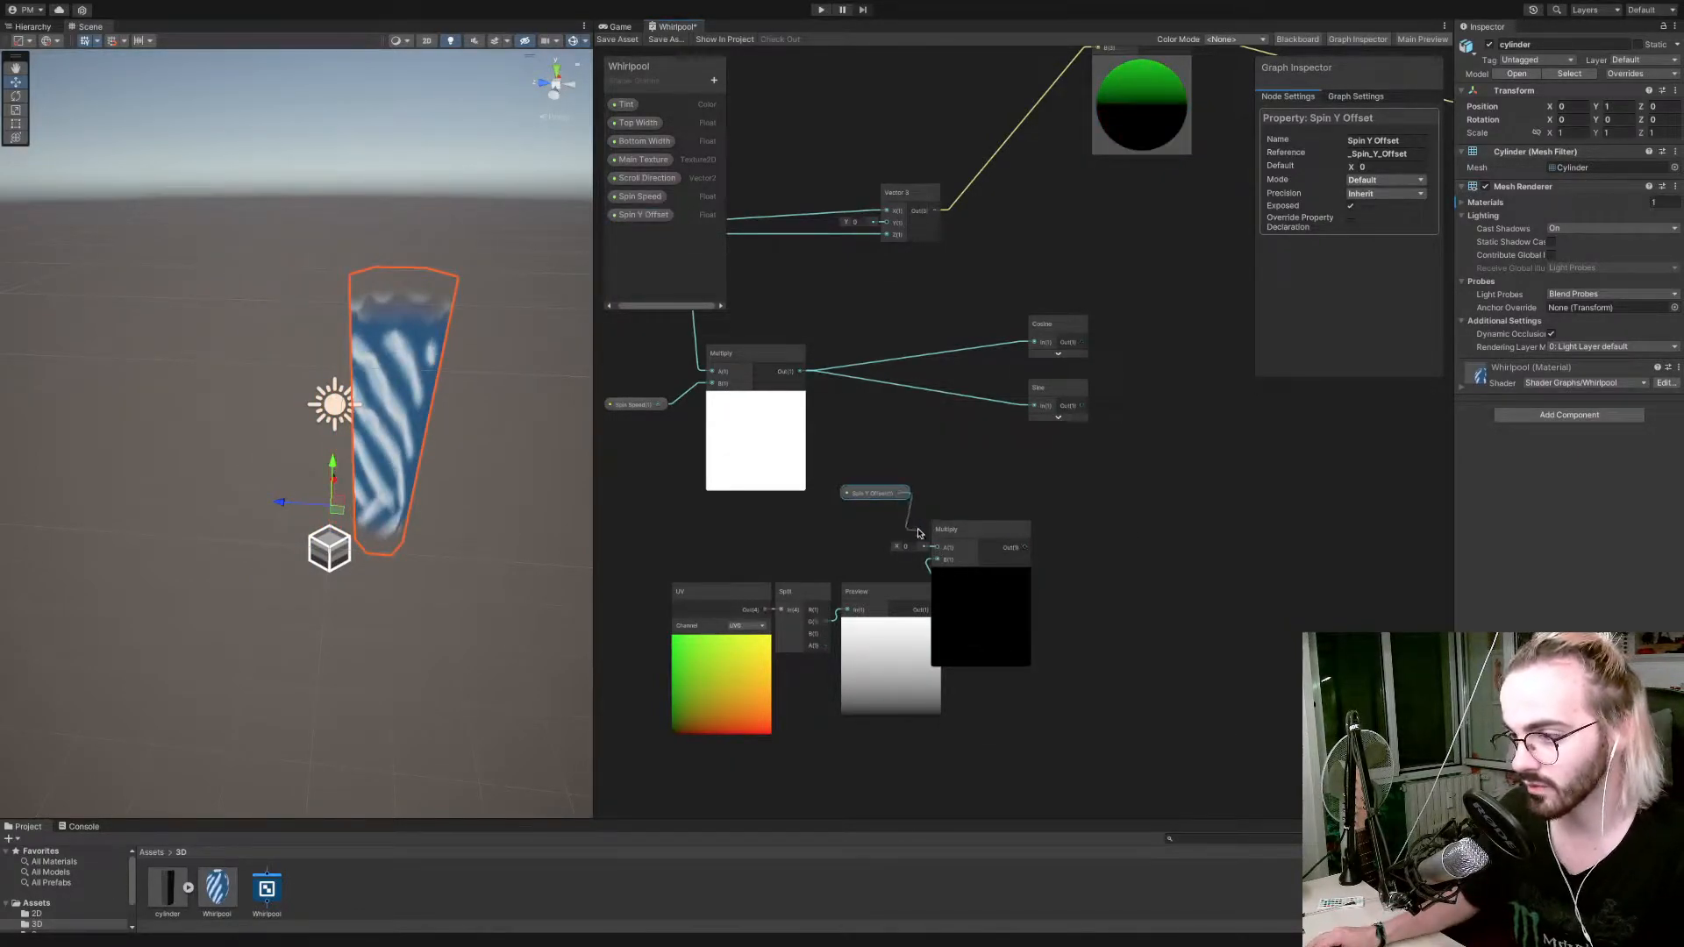
pyautogui.moveTo(1033, 406); pyautogui.dragTo(1029, 471)
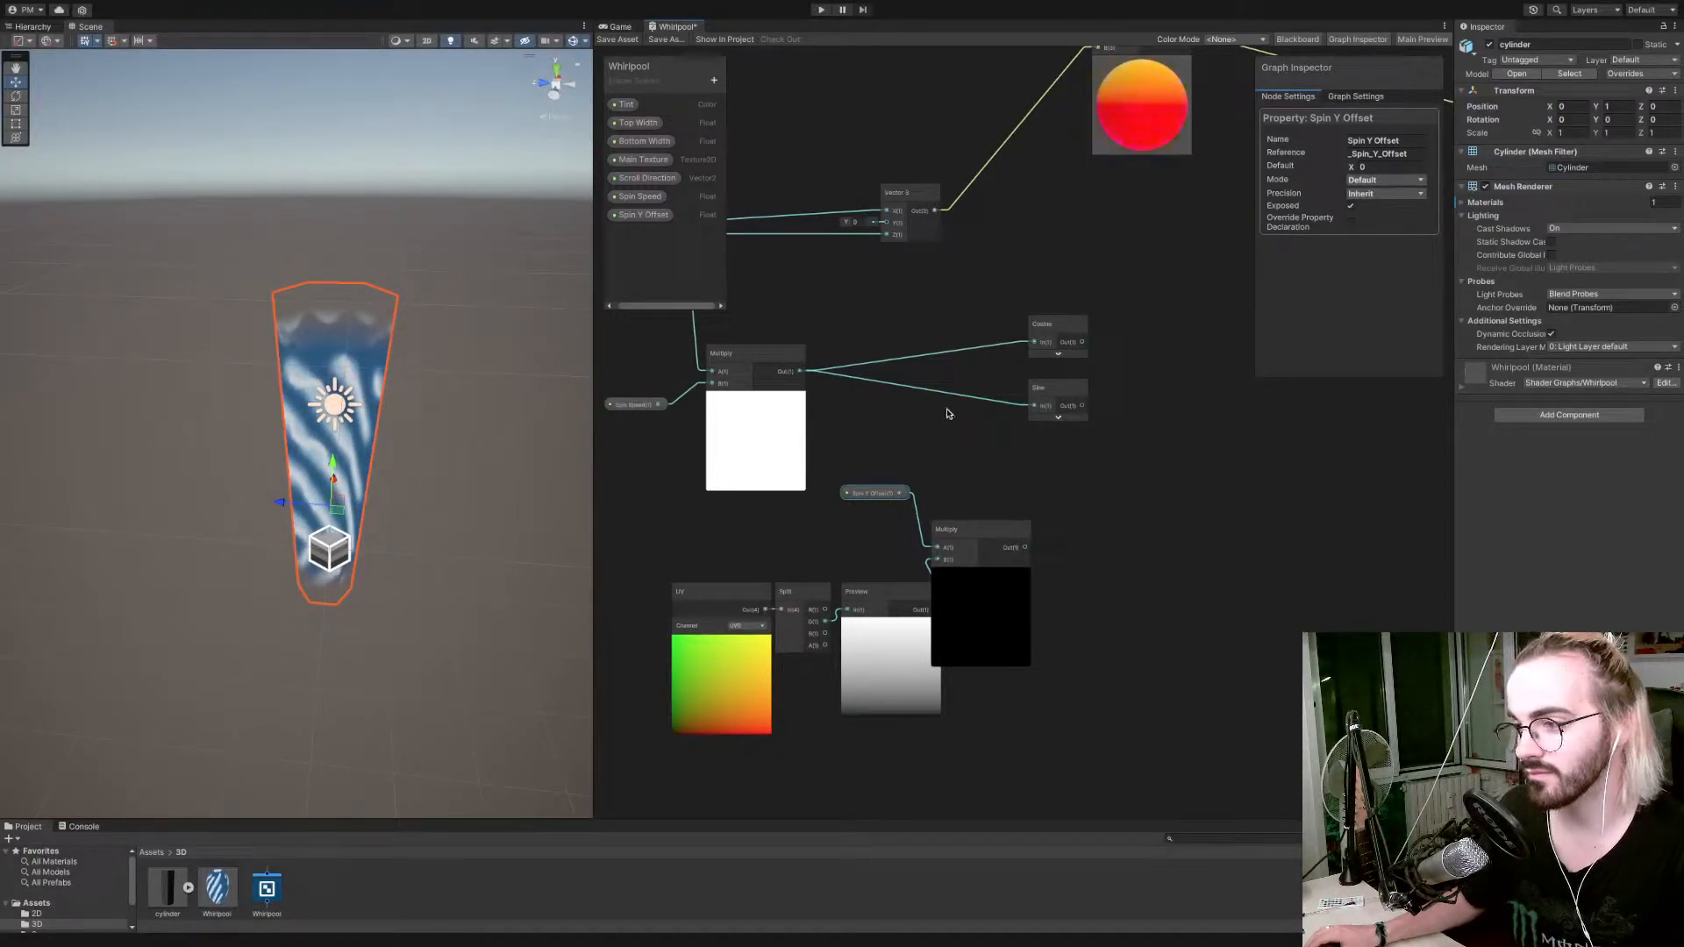
# Sum the Spin Speed and Spin Y Offset products in a new Add node feeding Cosine and Sine, and tidy these nodes.
pyautogui.press('space')
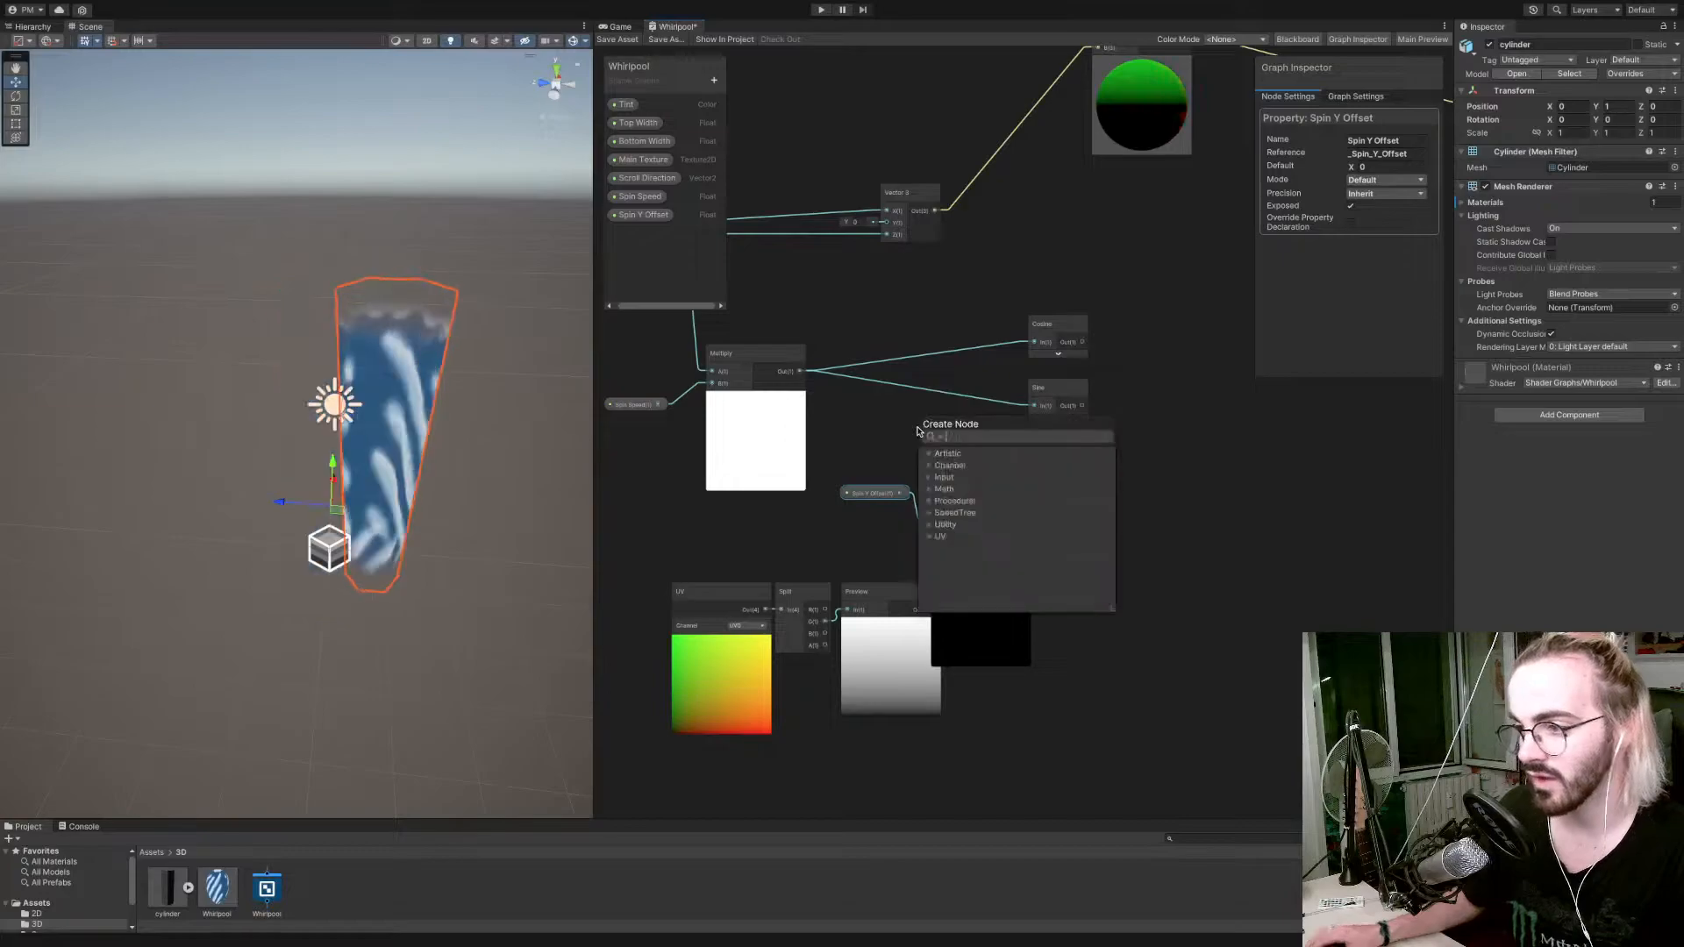
pyautogui.write('add')
pyautogui.press('Return')
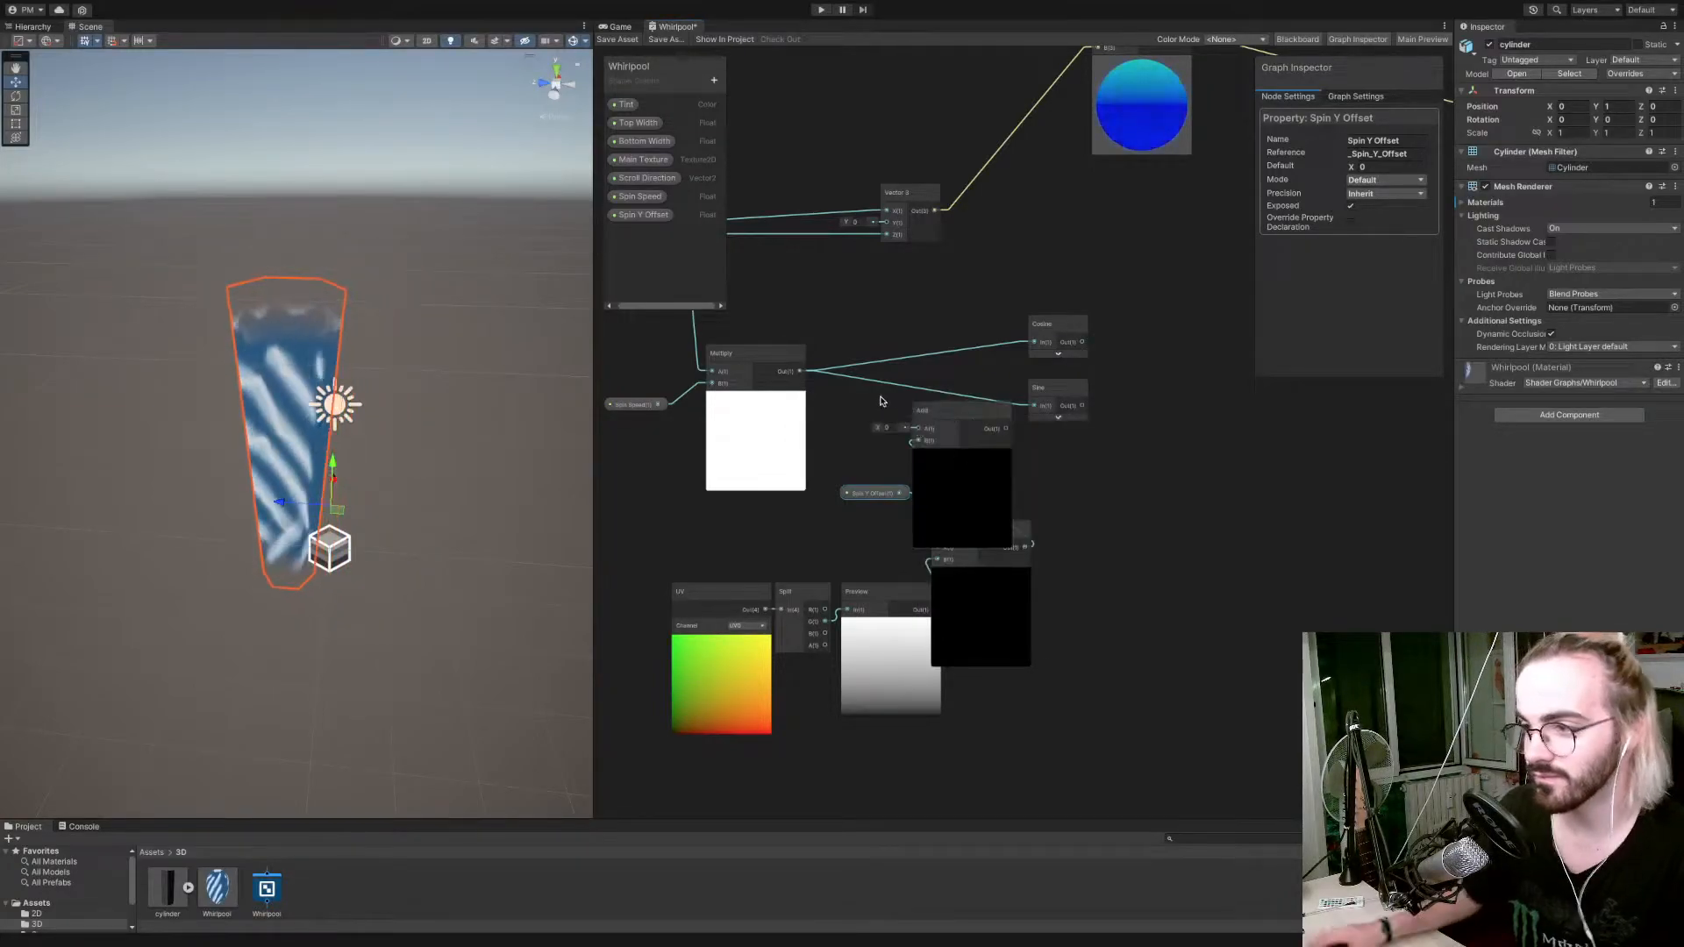
pyautogui.moveTo(804, 377)
pyautogui.mouseDown()
pyautogui.moveTo(879, 430)
pyautogui.moveTo(921, 429)
pyautogui.mouseUp()
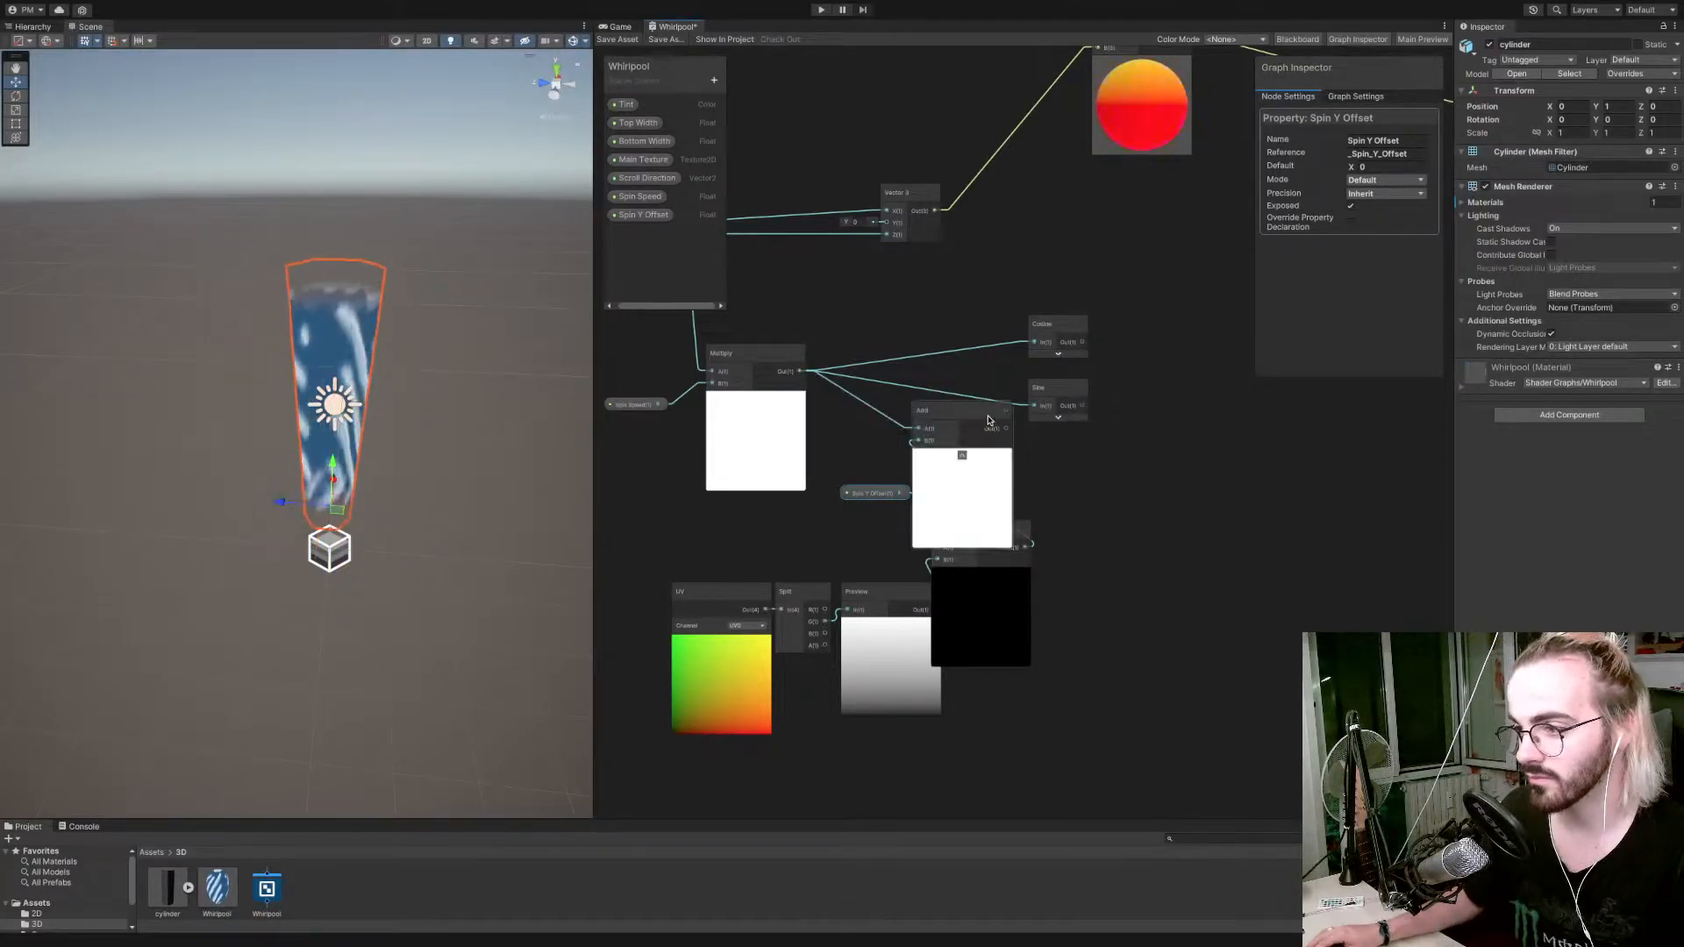
pyautogui.moveTo(1031, 410); pyautogui.dragTo(1034, 343)
pyautogui.moveTo(969, 409); pyautogui.dragTo(958, 331)
pyautogui.moveTo(868, 493); pyautogui.dragTo(851, 422)
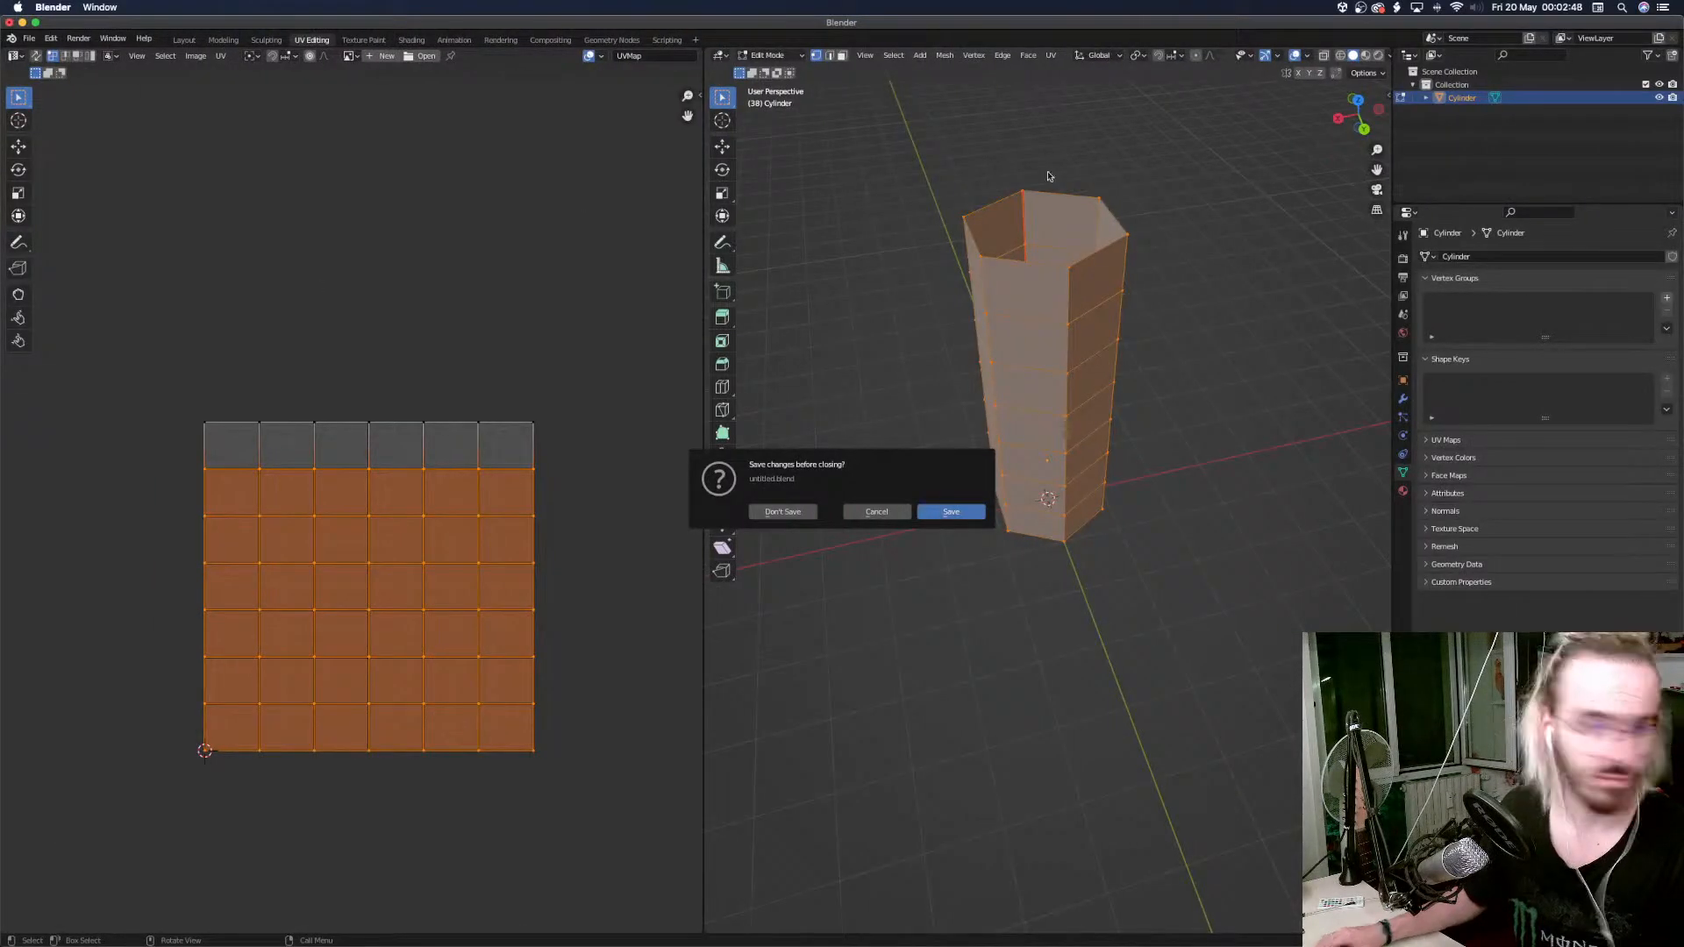
# Close Blender without saving the untitled file and return to Unity.
pyautogui.click(770, 517)
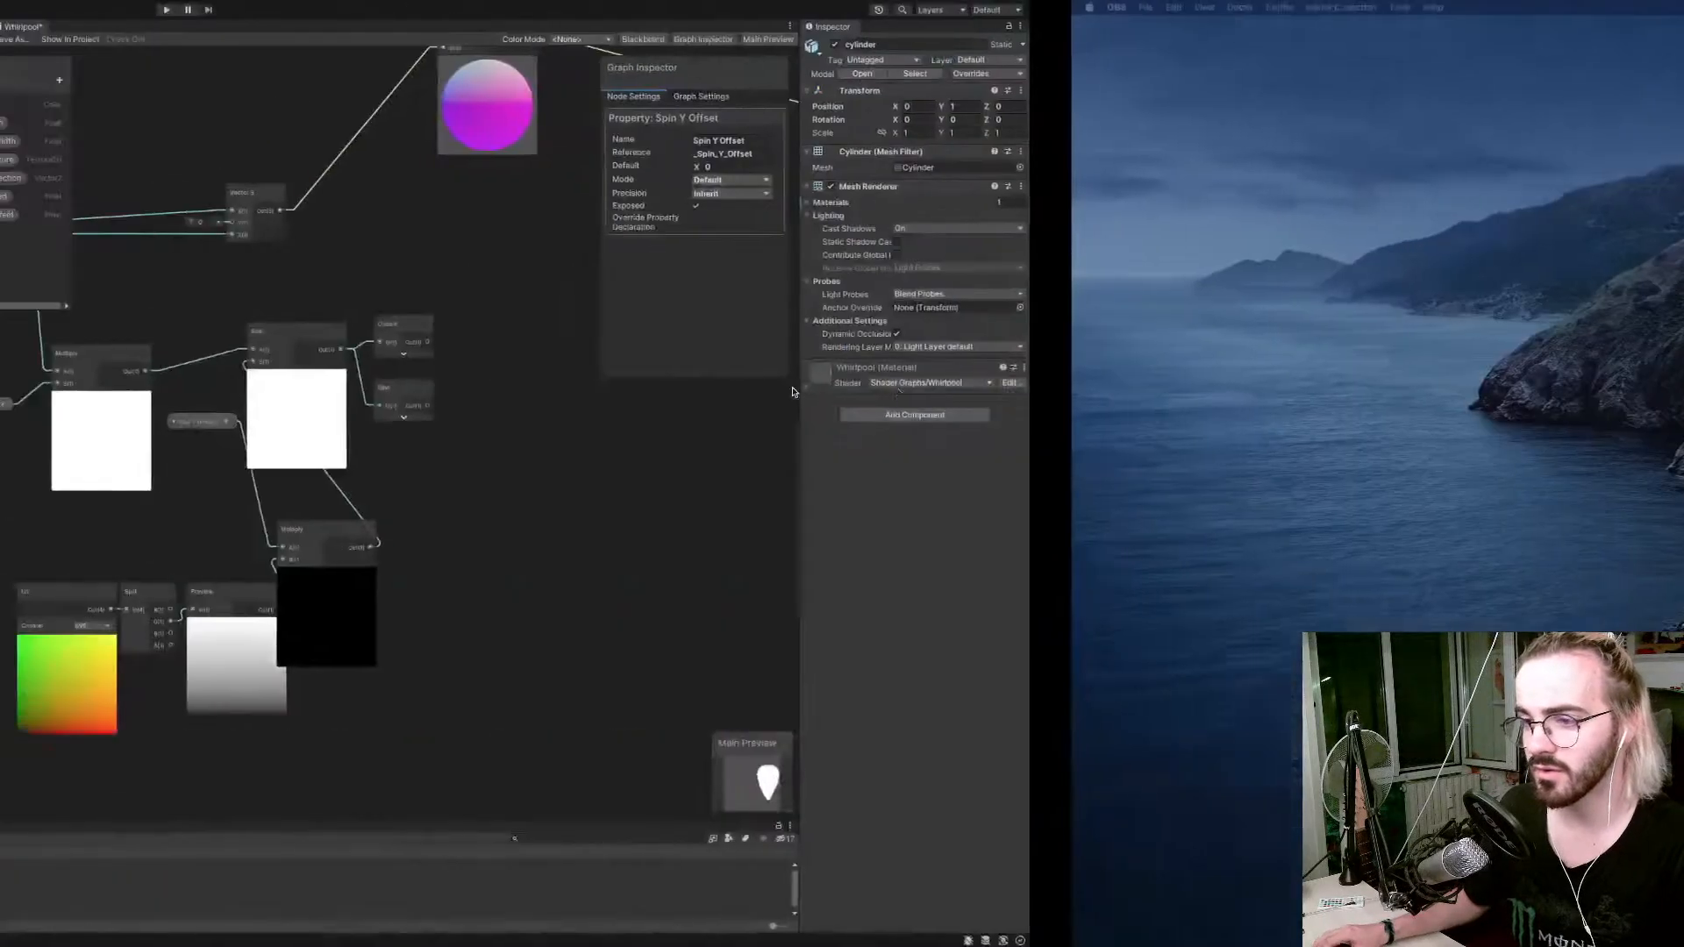
# Space out the Spin Y Offset nodes below the Spin Speed Multiply node and place Add, Cosine and Sine below the Vector 3 node.
pyautogui.scroll(-14, 736, 540)
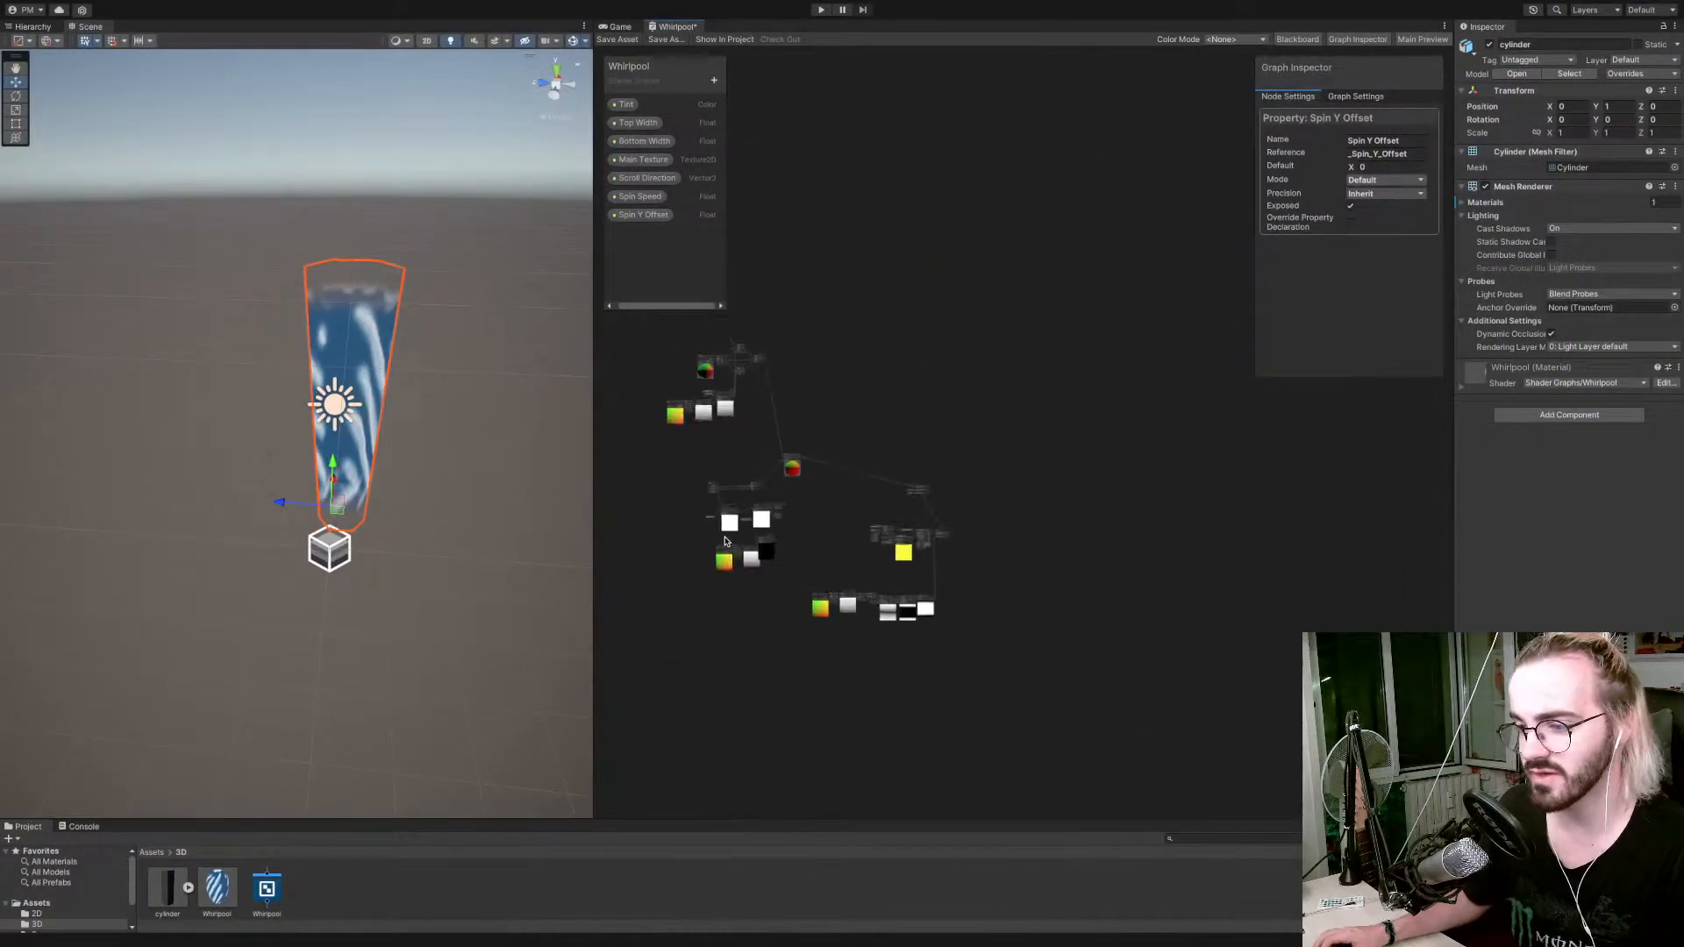
pyautogui.scroll(10, 736, 541)
pyautogui.moveTo(693, 545); pyautogui.dragTo(744, 570)
pyautogui.moveTo(858, 543); pyautogui.dragTo(809, 562)
pyautogui.moveTo(798, 472); pyautogui.dragTo(795, 529)
pyautogui.moveTo(983, 398); pyautogui.dragTo(897, 422)
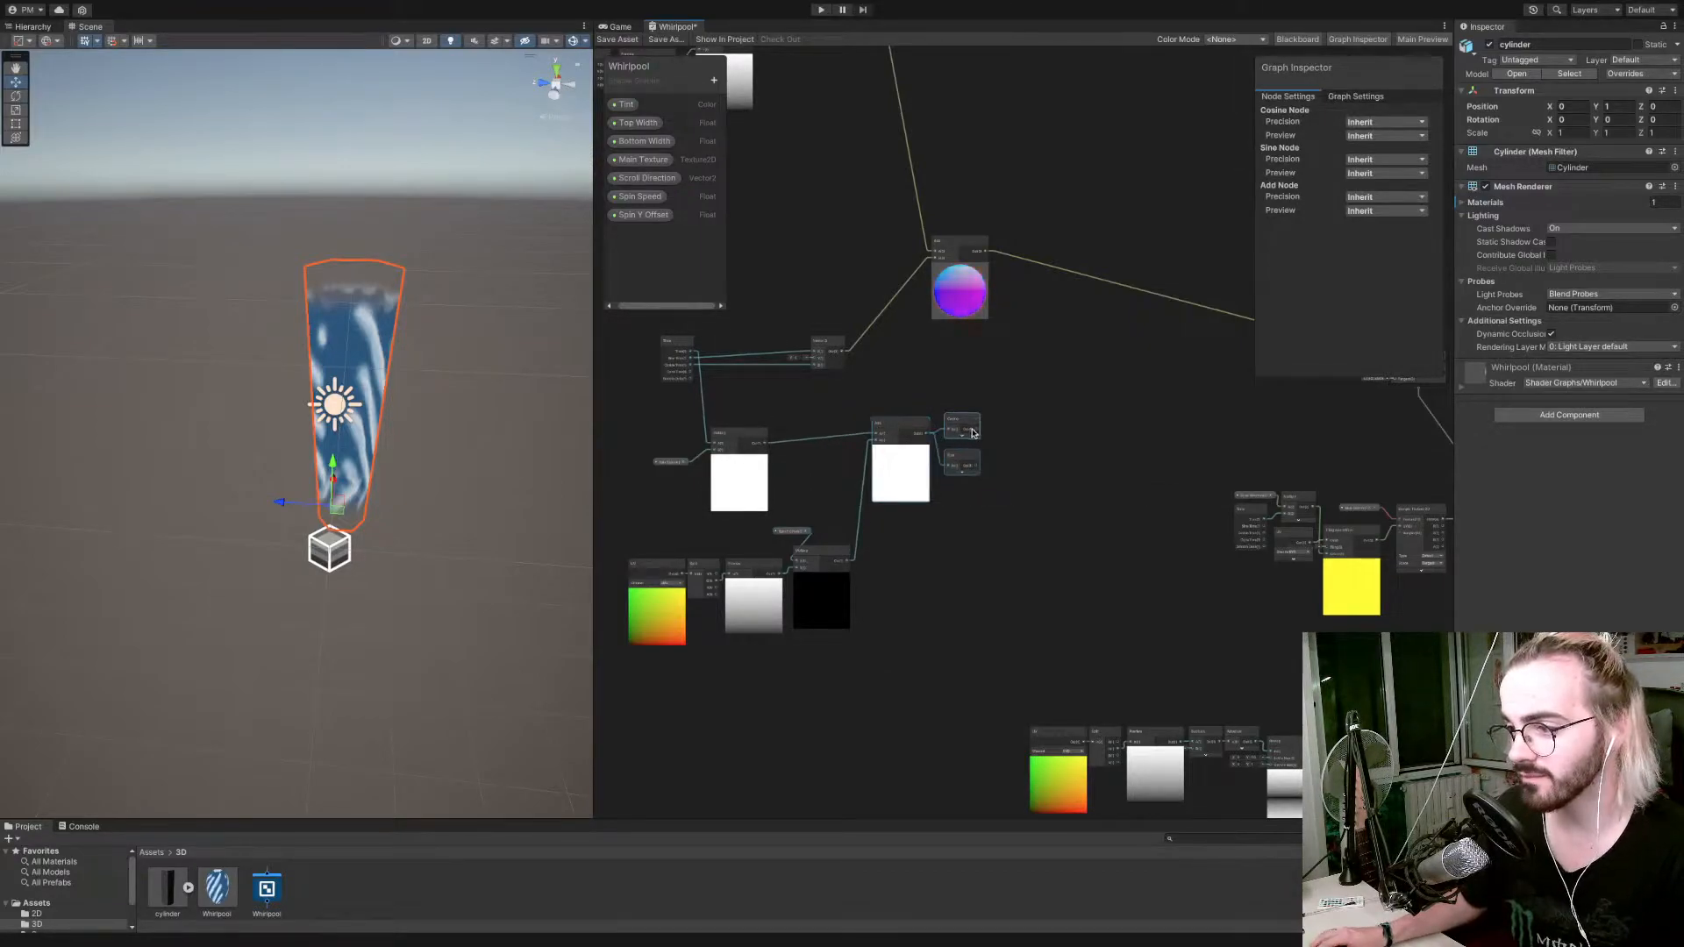
# Connect the Cosine output to the Vector 3 node's X input and the Sine output to its Z input.
pyautogui.moveTo(938, 252); pyautogui.dragTo(937, 252)
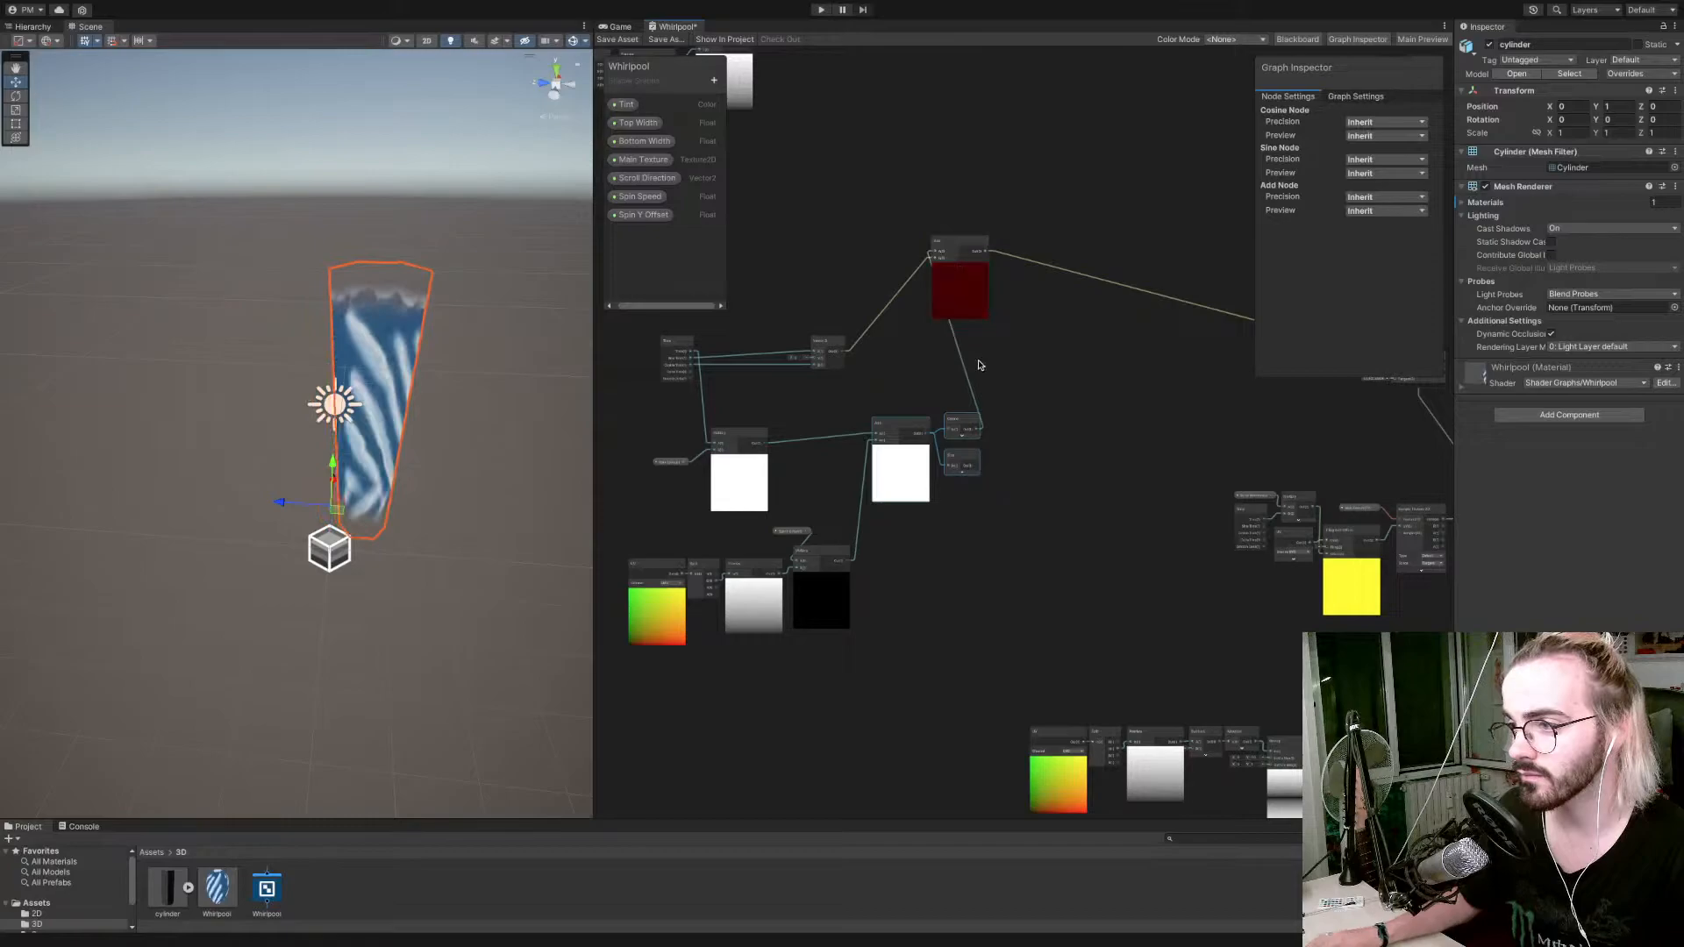
pyautogui.moveTo(960, 421); pyautogui.dragTo(814, 351)
pyautogui.moveTo(978, 471); pyautogui.dragTo(816, 359)
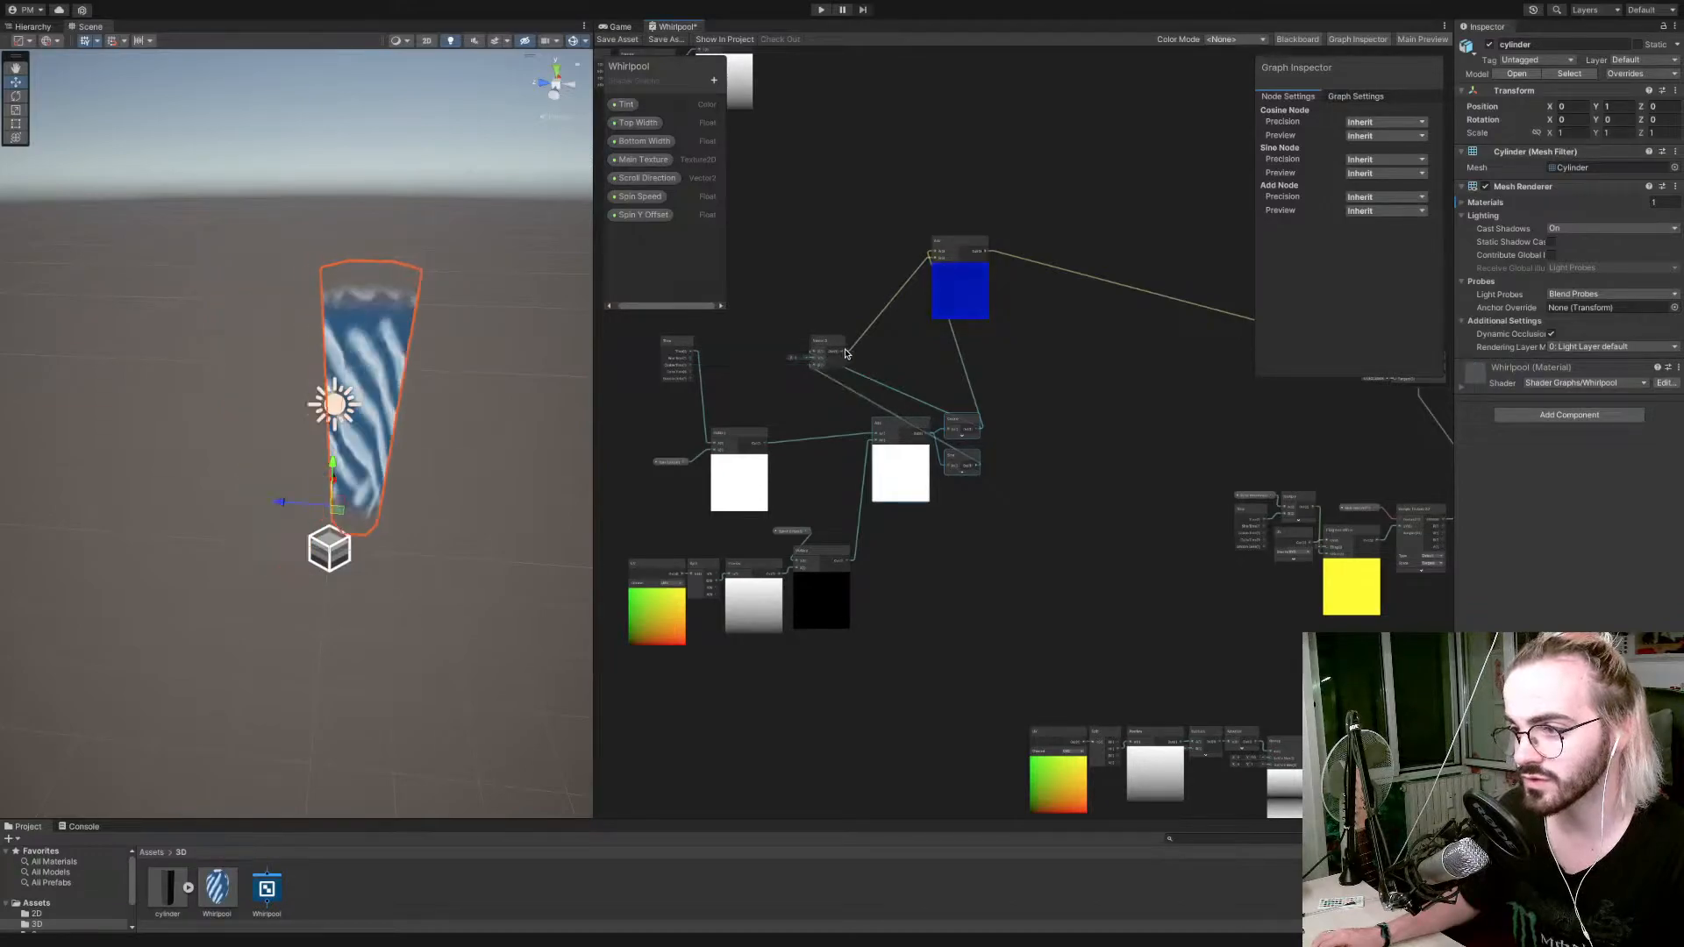
# Reconnect the output of the upper width-tapering node group to input A of the Add node that combines it with the spin Vector 3.
pyautogui.scroll(-3, 781, 103)
pyautogui.moveTo(821, 87); pyautogui.dragTo(828, 280, button='middle')
pyautogui.scroll(10, 821, 213)
pyautogui.moveTo(825, 244); pyautogui.dragTo(993, 595)
pyautogui.moveTo(857, 602); pyautogui.dragTo(1090, 376, button='middle')
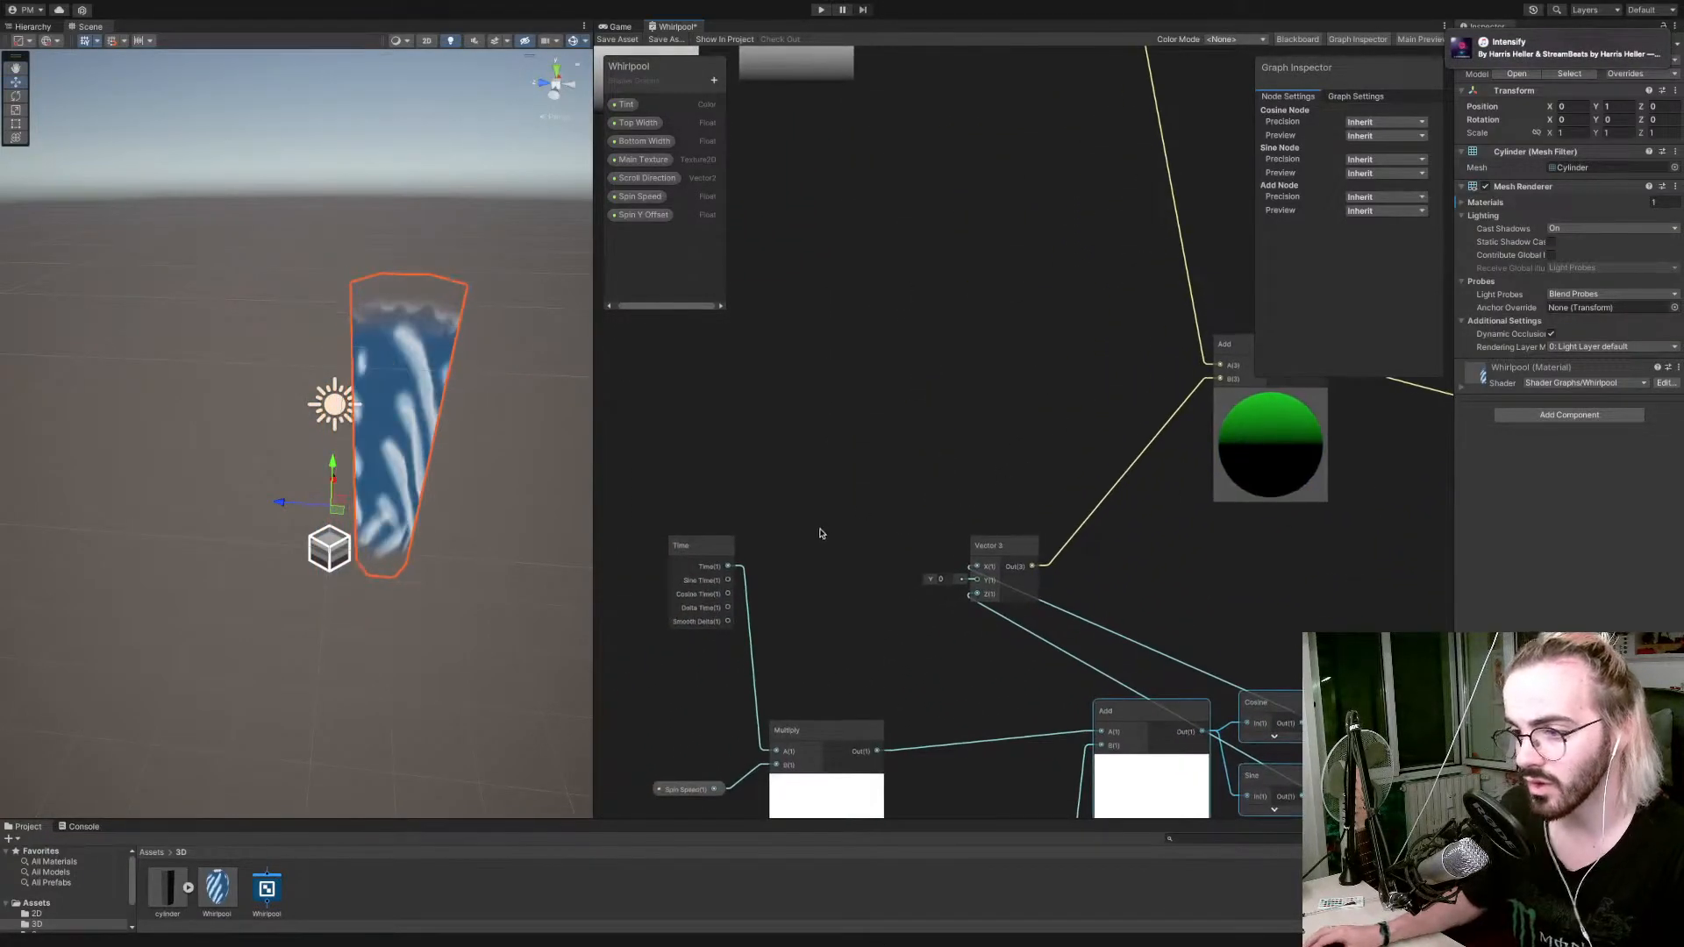
# Collapse the Time node's unused outputs and place Time and Spin Speed close beside their Multiply node.
pyautogui.scroll(-6, 822, 527)
pyautogui.moveTo(825, 553); pyautogui.dragTo(827, 491, button='middle')
pyautogui.scroll(6, 803, 496)
pyautogui.scroll(-5, 798, 504)
pyautogui.moveTo(800, 447); pyautogui.dragTo(798, 511)
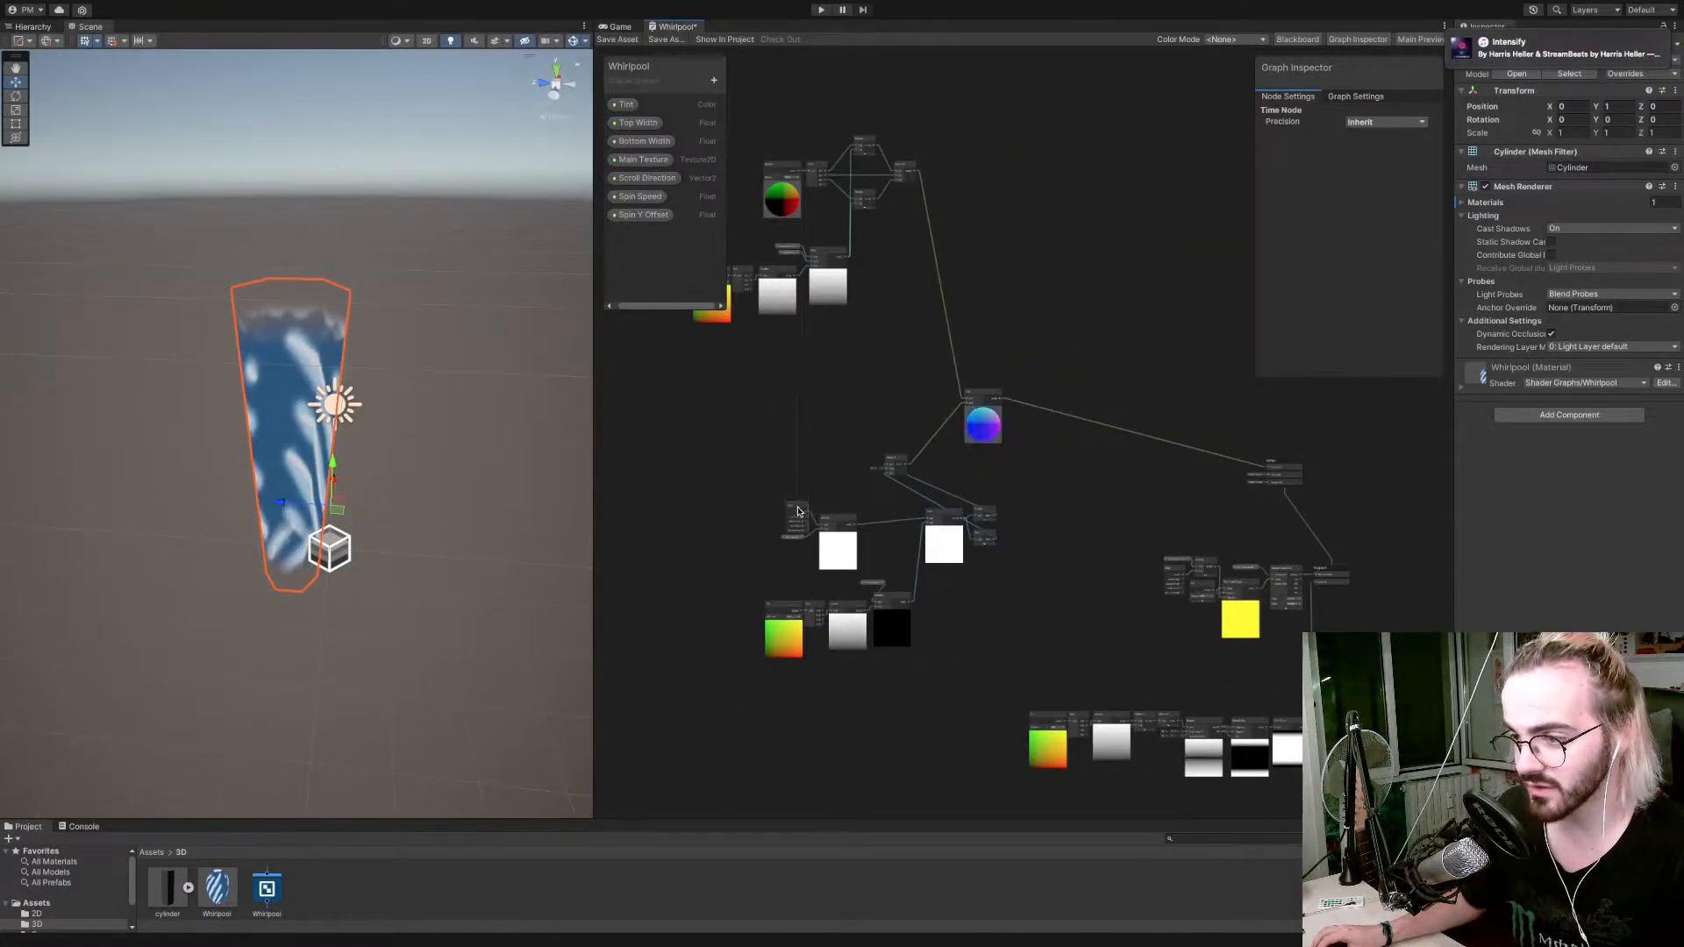
pyautogui.scroll(4, 798, 511)
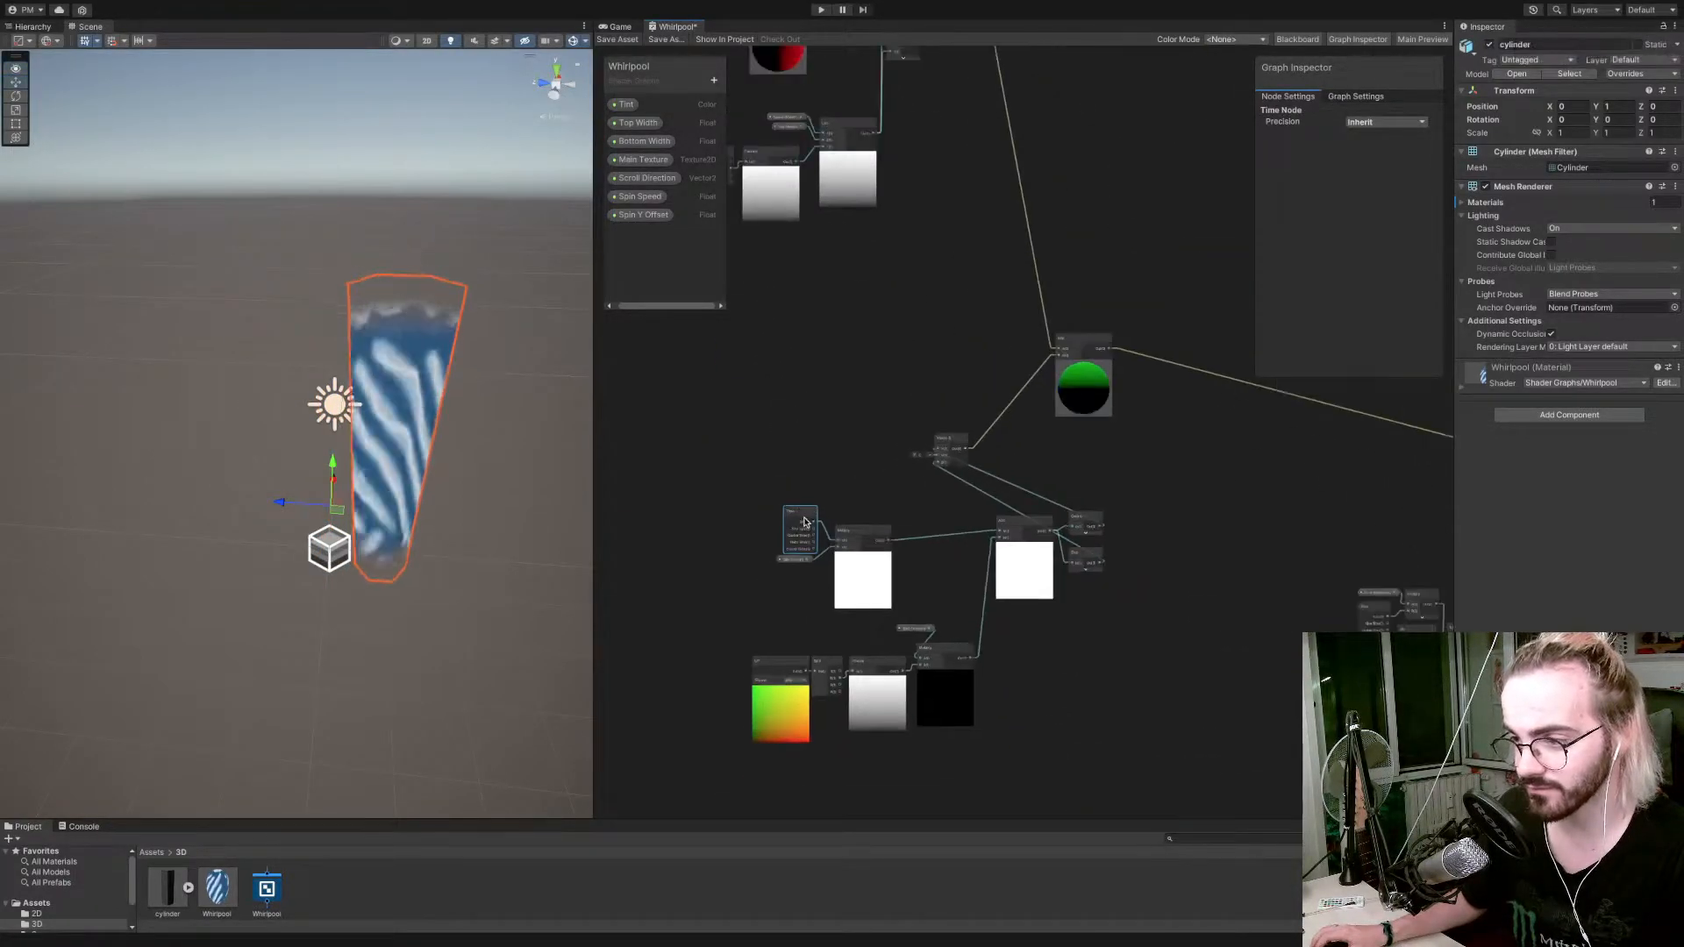
pyautogui.scroll(3, 803, 521)
pyautogui.click(793, 517)
pyautogui.moveTo(793, 517); pyautogui.dragTo(834, 538)
pyautogui.moveTo(795, 606); pyautogui.dragTo(802, 593)
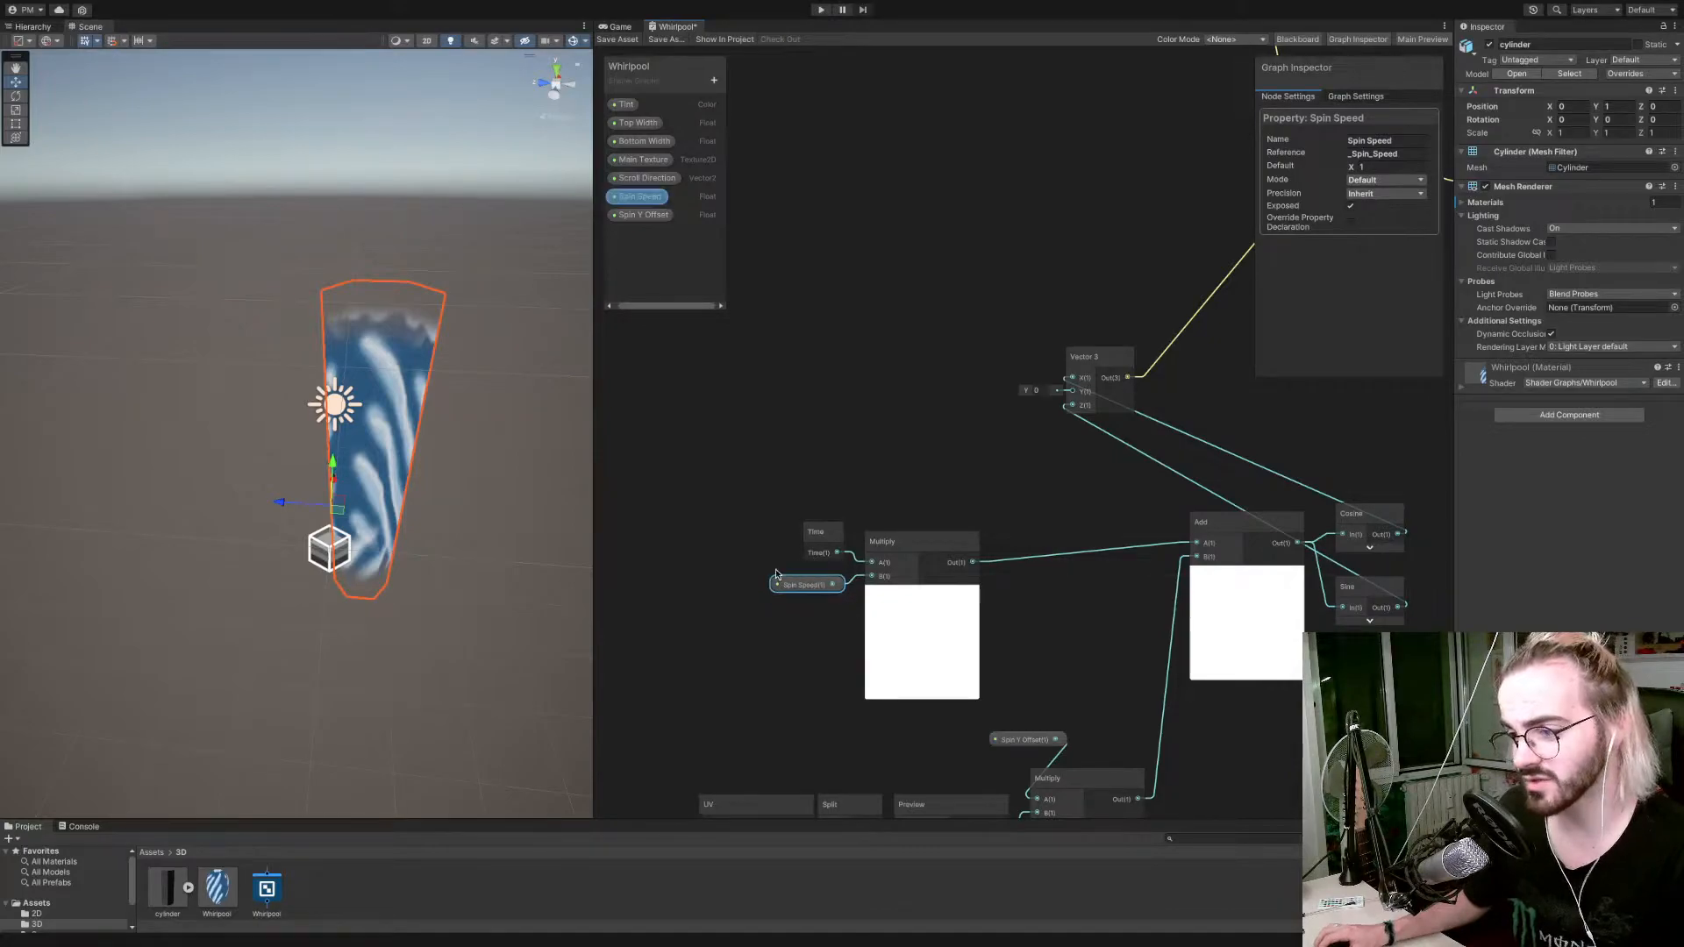
# Move the Time, Spin Speed and Multiply nodes together away from the Add node to make room.
pyautogui.scroll(-3, 803, 562)
pyautogui.click(826, 502)
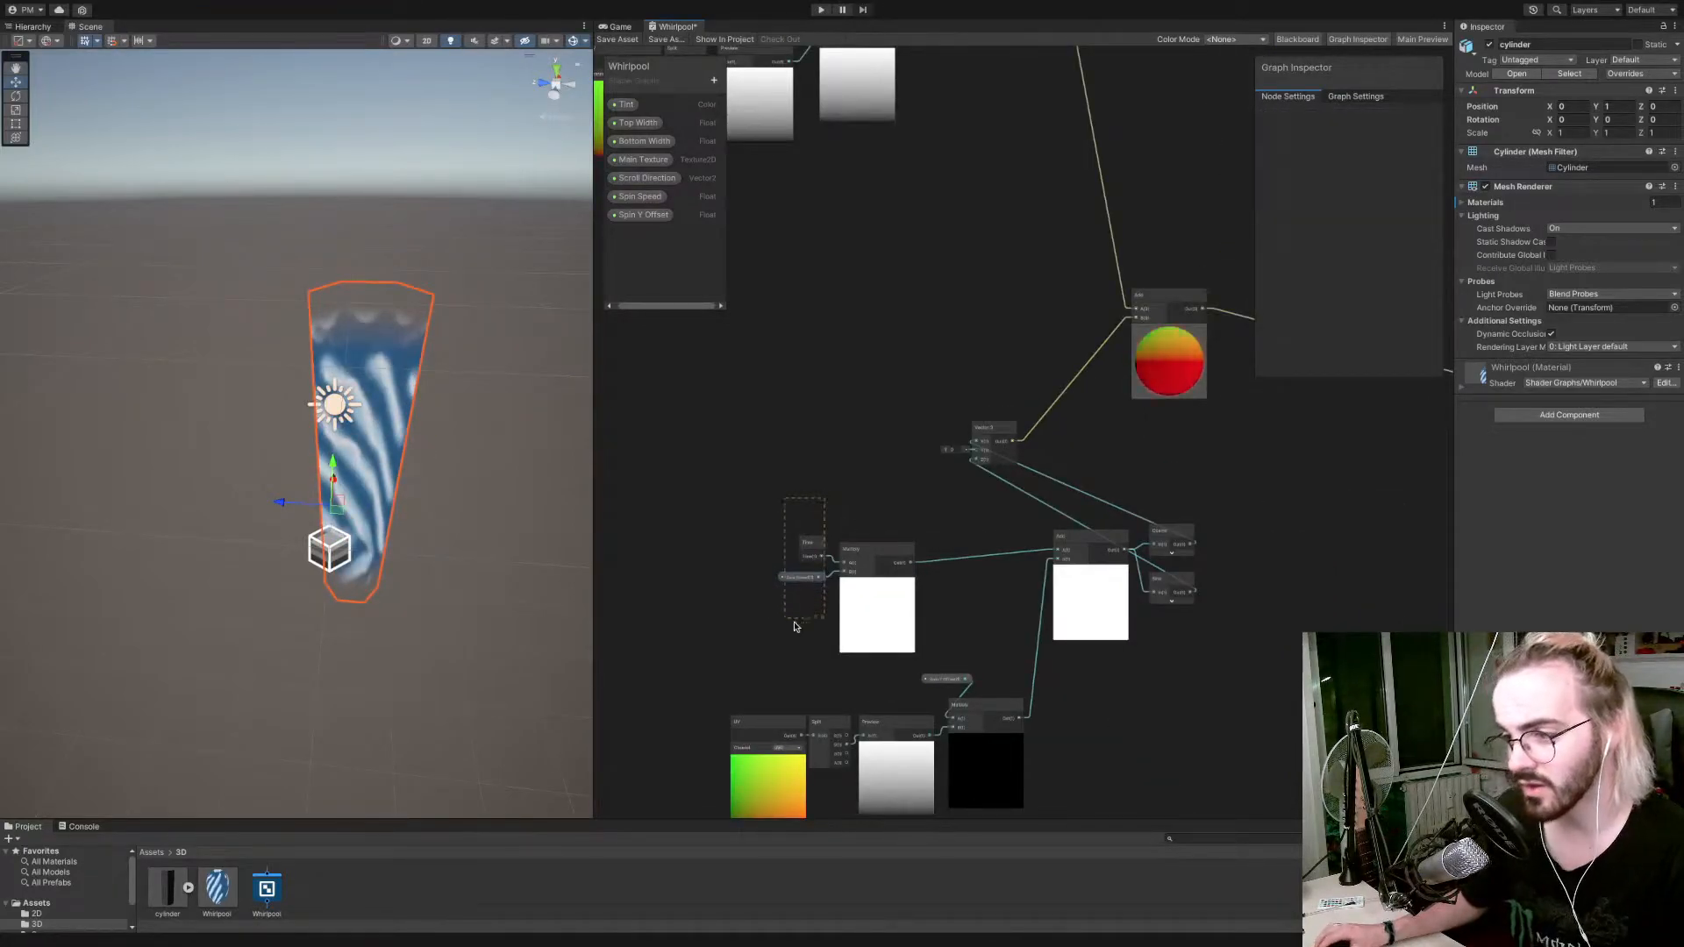
pyautogui.moveTo(881, 574); pyautogui.dragTo(814, 522)
pyautogui.moveTo(848, 646); pyautogui.dragTo(840, 576, button='middle')
# Arrange the UV, Split, Preview and Spin Y Offset Multiply nodes compactly under the Spin Speed branch and bring the Add node closer.
pyautogui.moveTo(716, 617); pyautogui.dragTo(1042, 777)
pyautogui.click(1072, 704)
pyautogui.moveTo(951, 610); pyautogui.dragTo(903, 634)
pyautogui.moveTo(702, 586); pyautogui.dragTo(844, 724)
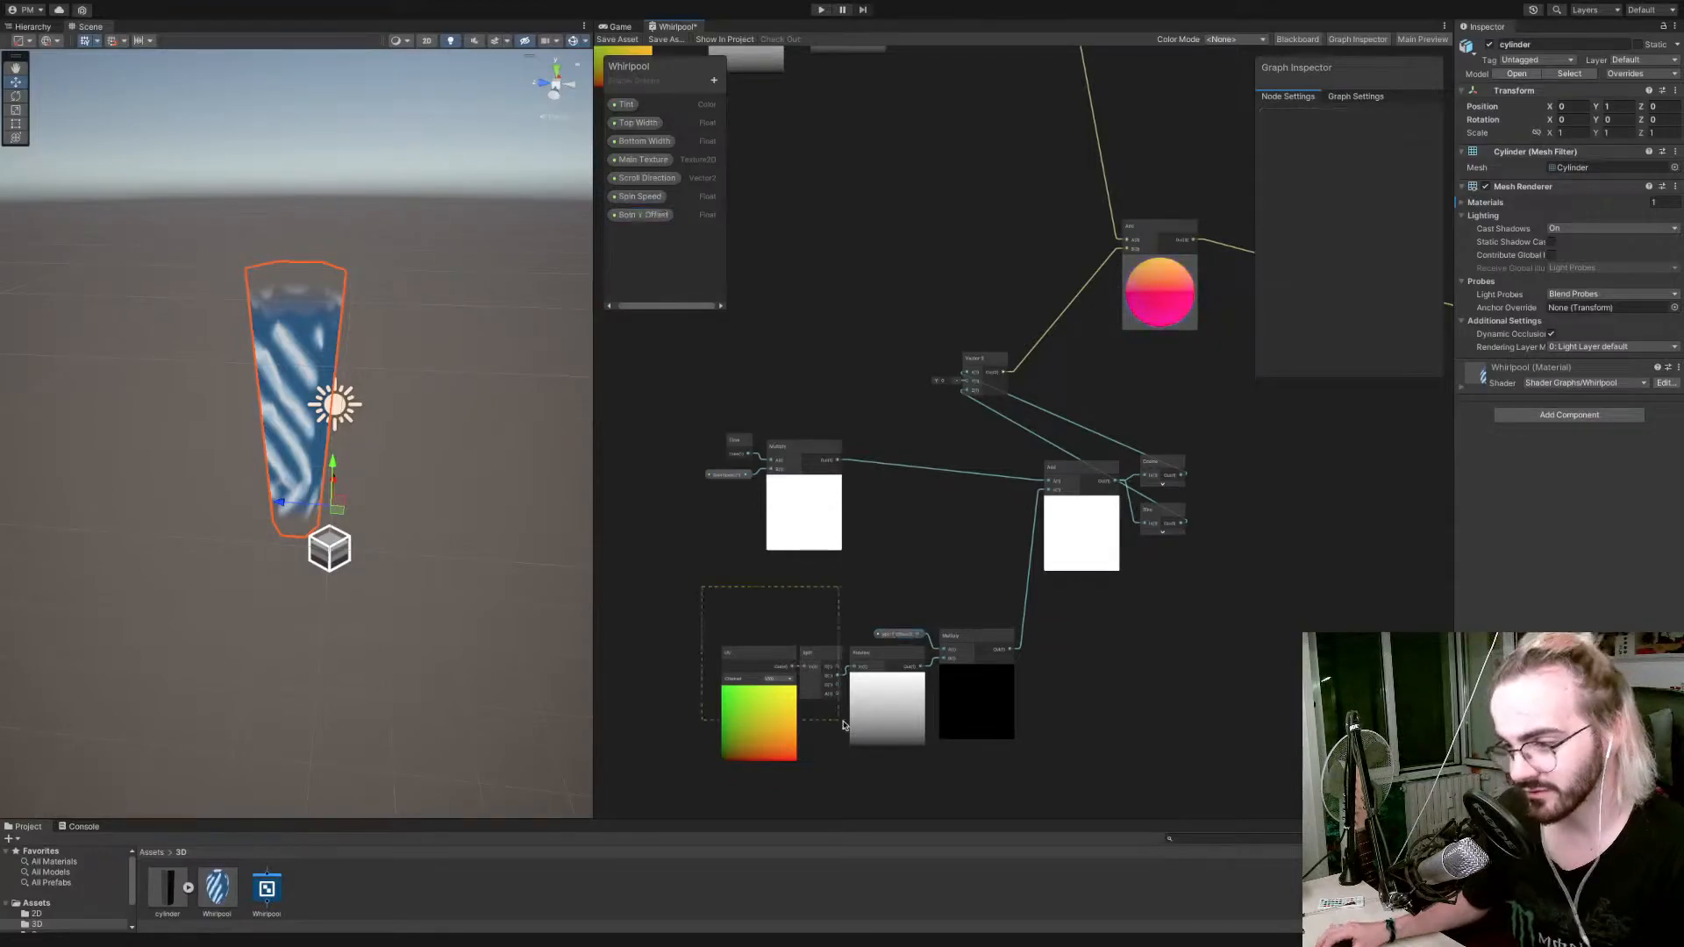
pyautogui.moveTo(994, 772); pyautogui.dragTo(994, 772)
pyautogui.moveTo(973, 633); pyautogui.dragTo(883, 579)
pyautogui.moveTo(1081, 485); pyautogui.dragTo(1015, 485)
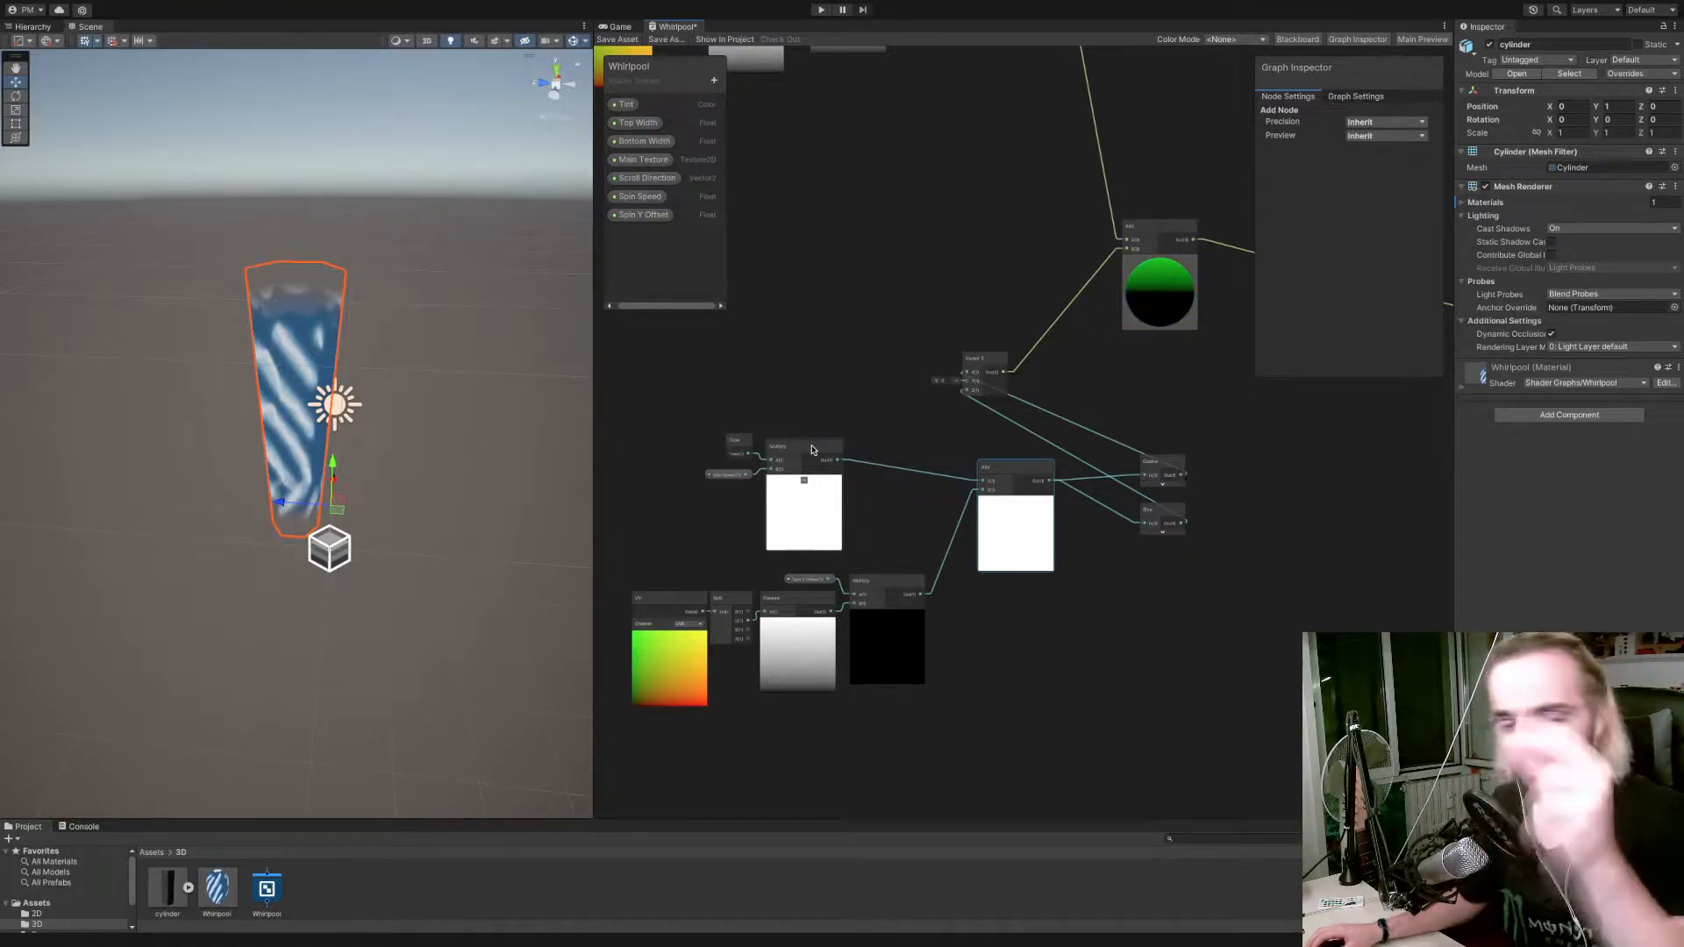
# Line up Add, Cosine and Sine beside the Spin Speed Multiply node and place Vector 3 after them.
pyautogui.moveTo(1023, 472); pyautogui.dragTo(982, 452)
pyautogui.moveTo(1194, 426); pyautogui.dragTo(1167, 553)
pyautogui.click(1129, 455)
pyautogui.moveTo(1154, 461); pyautogui.dragTo(1044, 447)
pyautogui.moveTo(990, 372); pyautogui.dragTo(1144, 434)
pyautogui.moveTo(1145, 433); pyautogui.dragTo(845, 495, button='middle')
pyautogui.moveTo(868, 287); pyautogui.dragTo(1030, 334)
pyautogui.moveTo(837, 386); pyautogui.dragTo(1018, 338, button='middle')
# Save the Whirlpool shader graph and view the spinning cylinder in the scene.
pyautogui.scroll(-5, 987, 357)
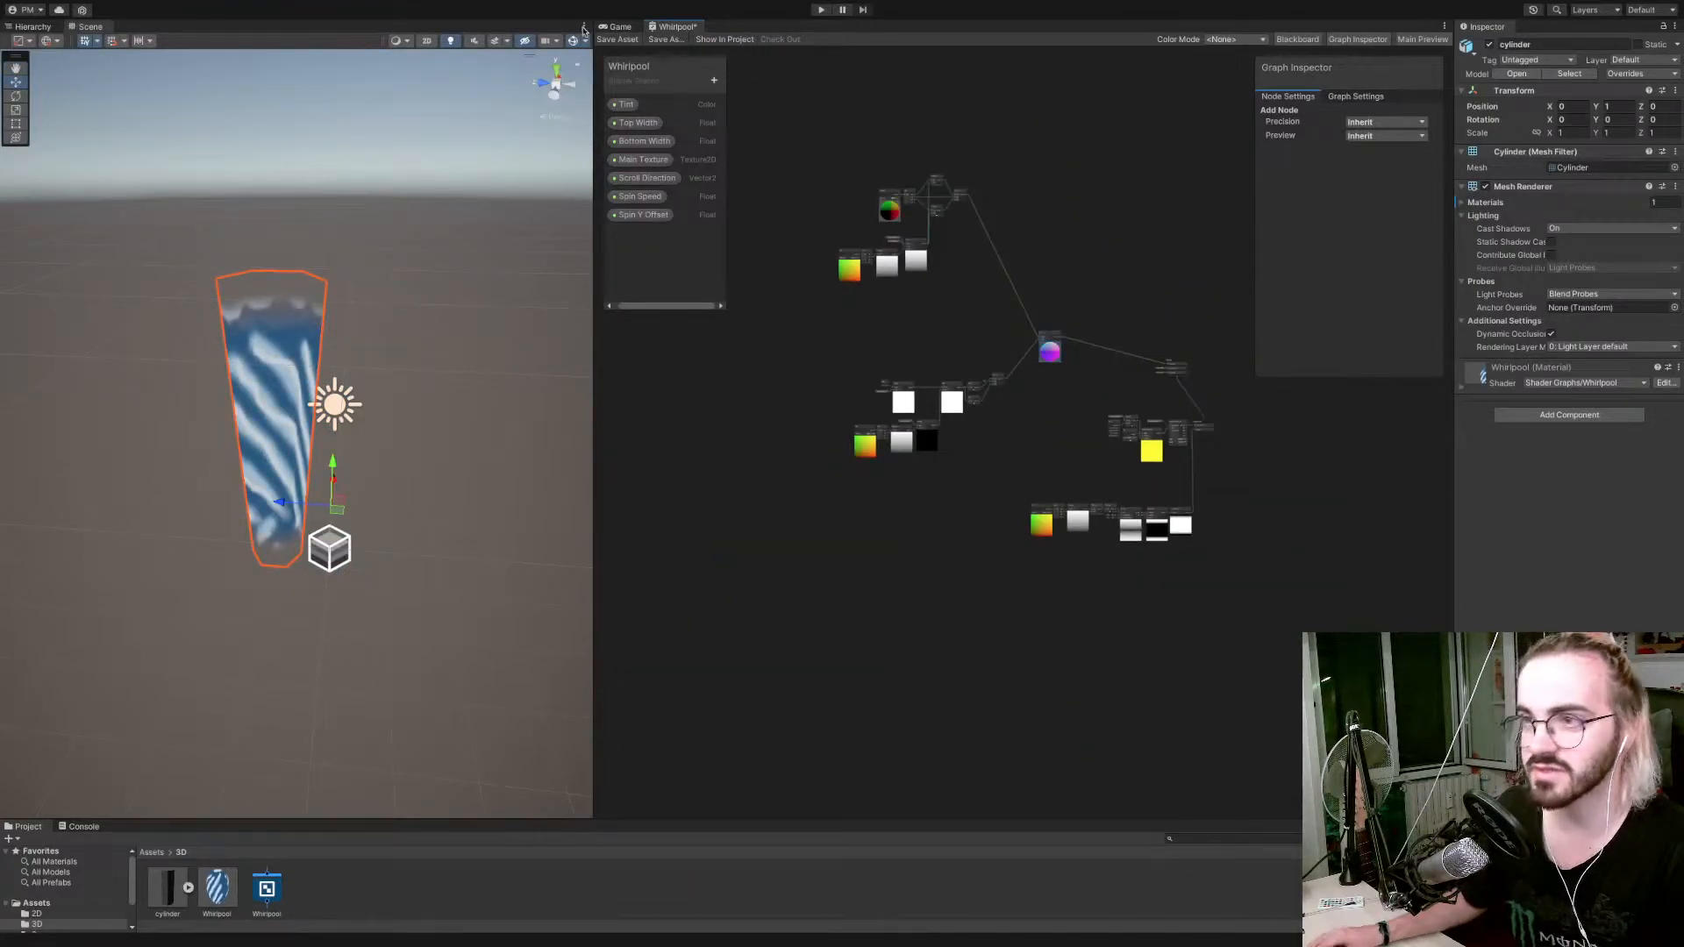
pyautogui.click(612, 40)
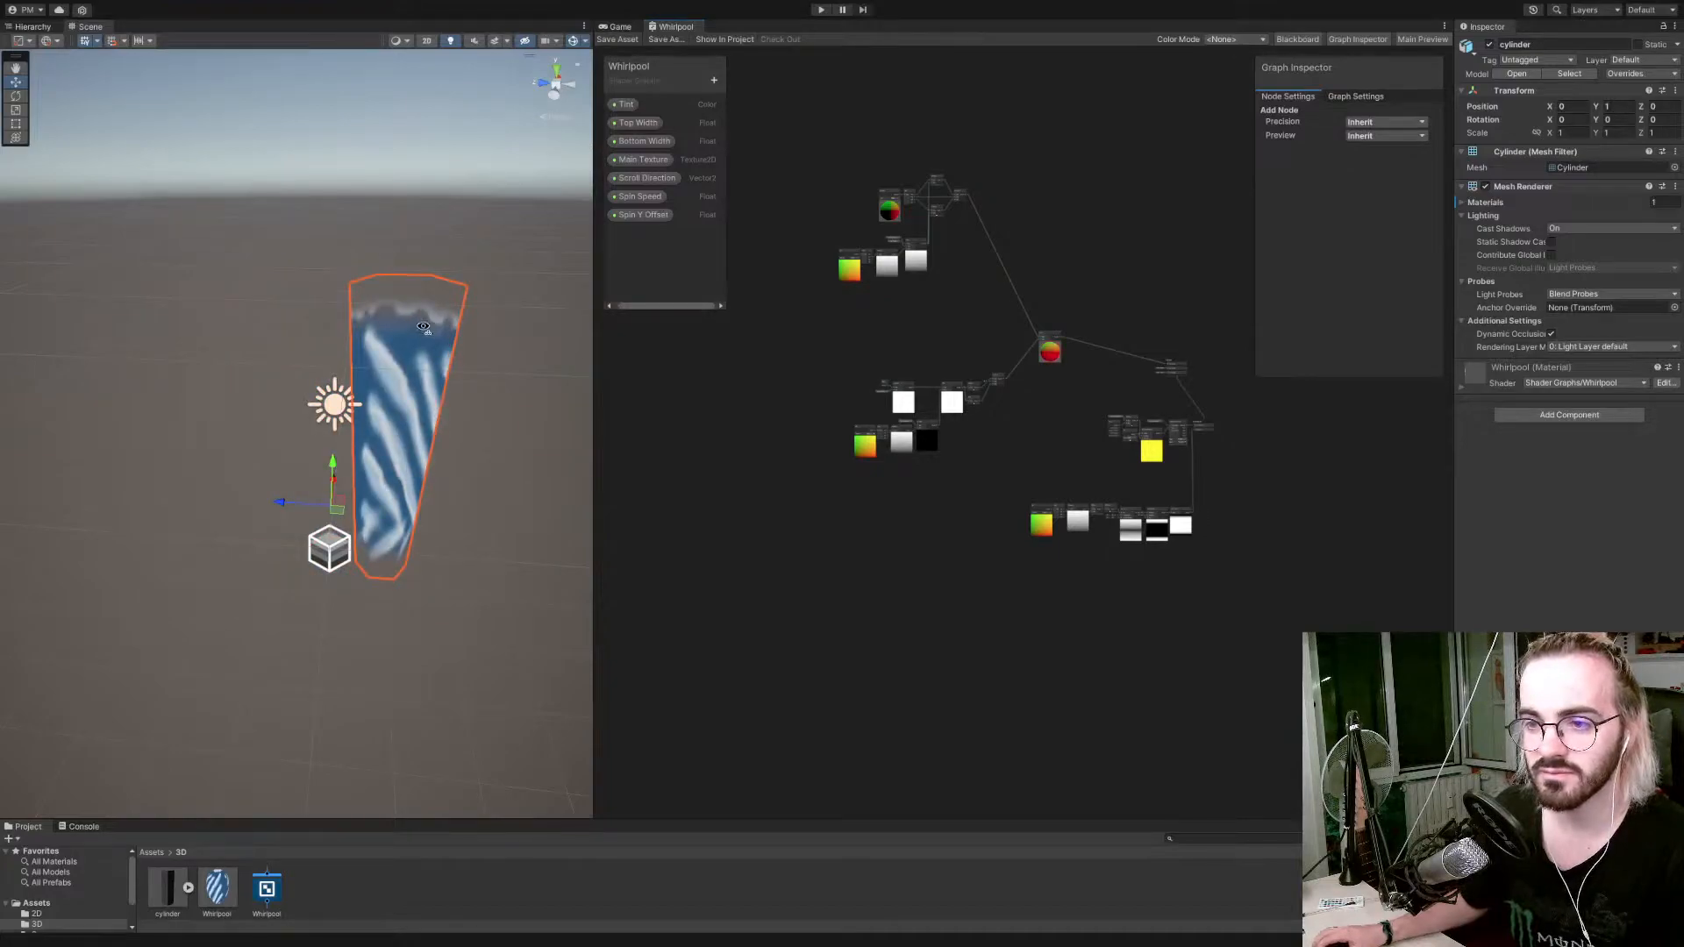
pyautogui.keyDown('alt'); pyautogui.moveTo(421, 329); pyautogui.dragTo(434, 323); pyautogui.keyUp('alt')
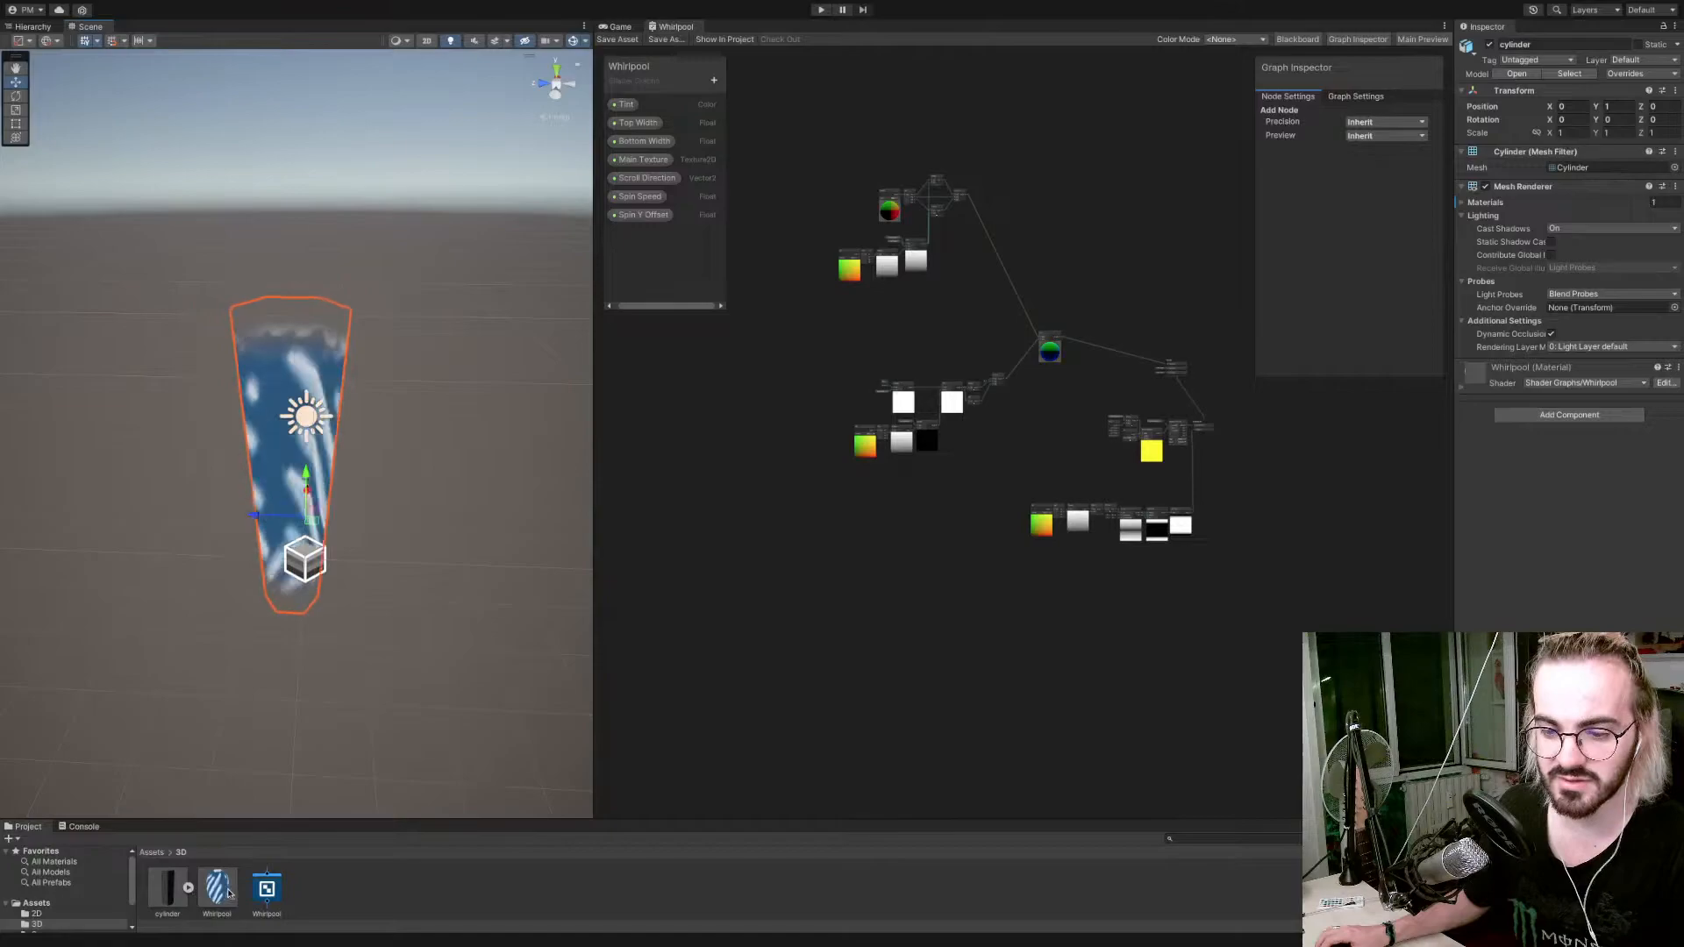
# Try a Spin Y Offset of 21.1 on the Whirlpool material, then set it to 3.66.
pyautogui.click(217, 888)
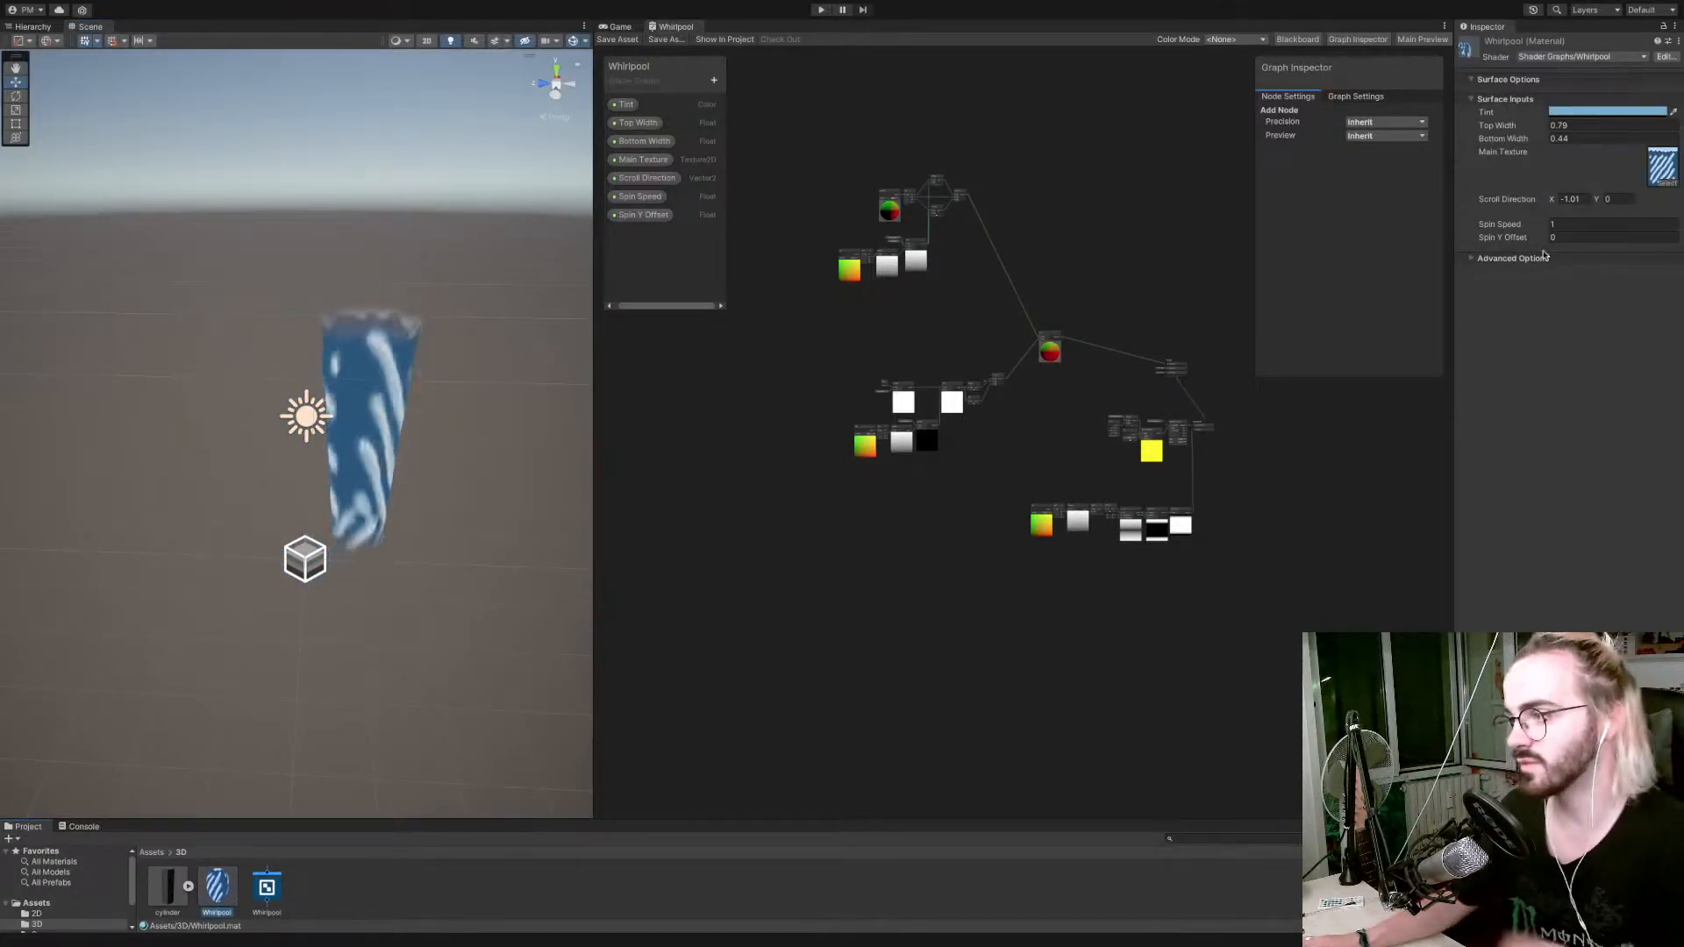
pyautogui.moveTo(1538, 241); pyautogui.dragTo(1669, 225)
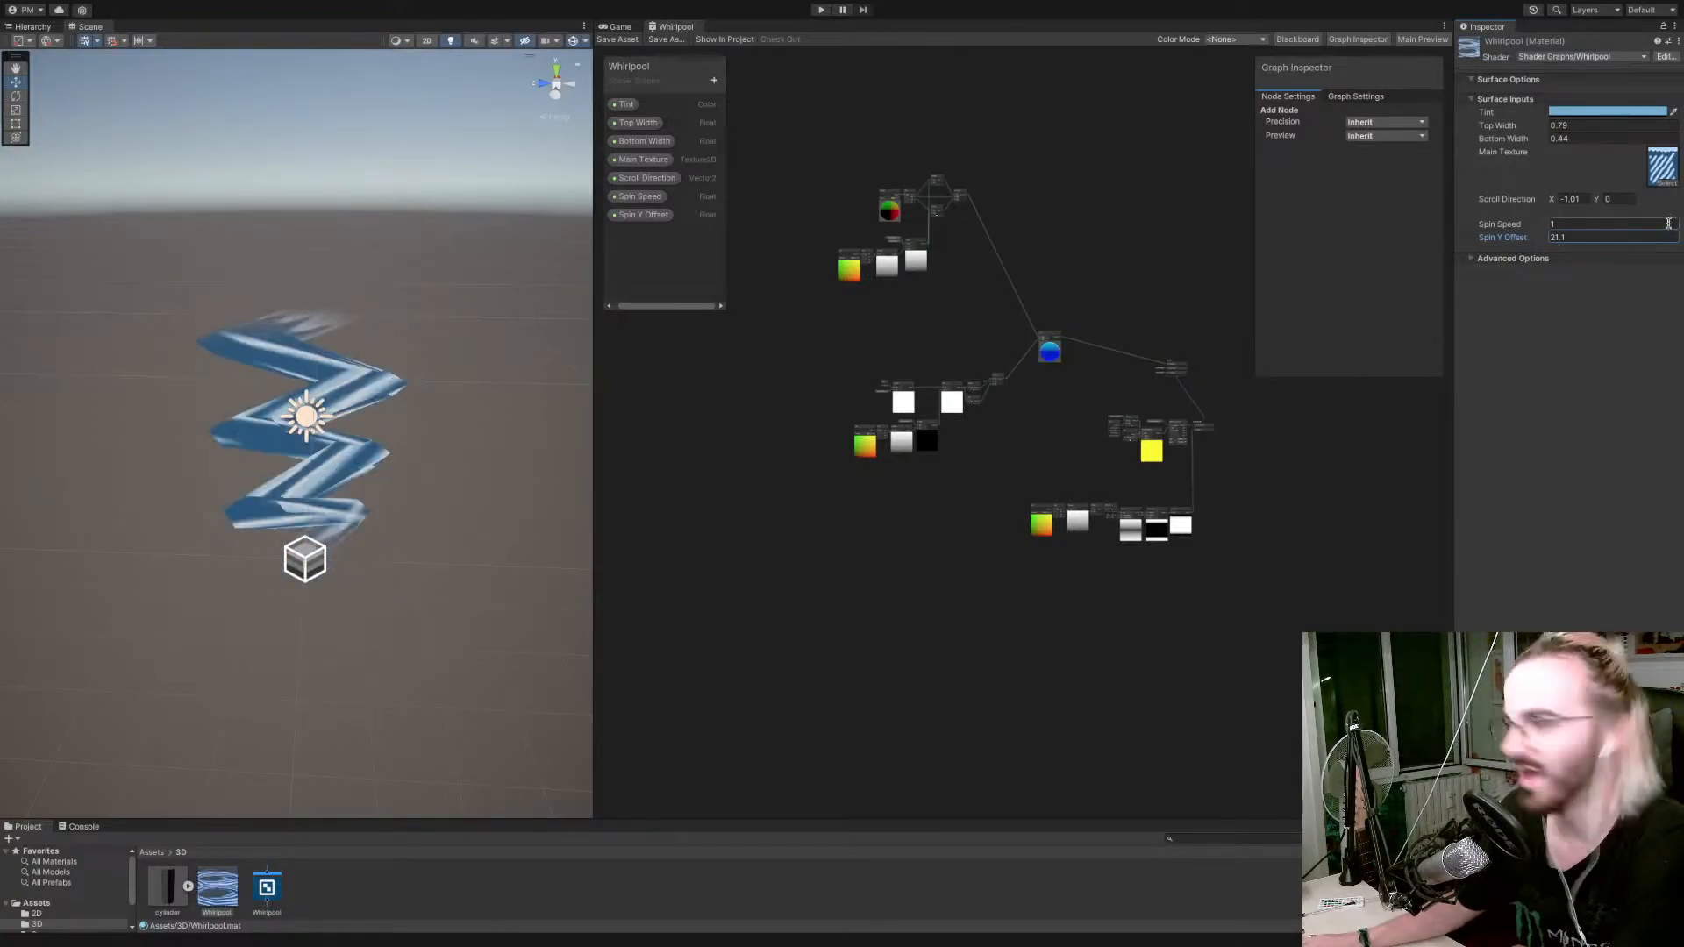
pyautogui.moveTo(1528, 240); pyautogui.dragTo(1122, 204)
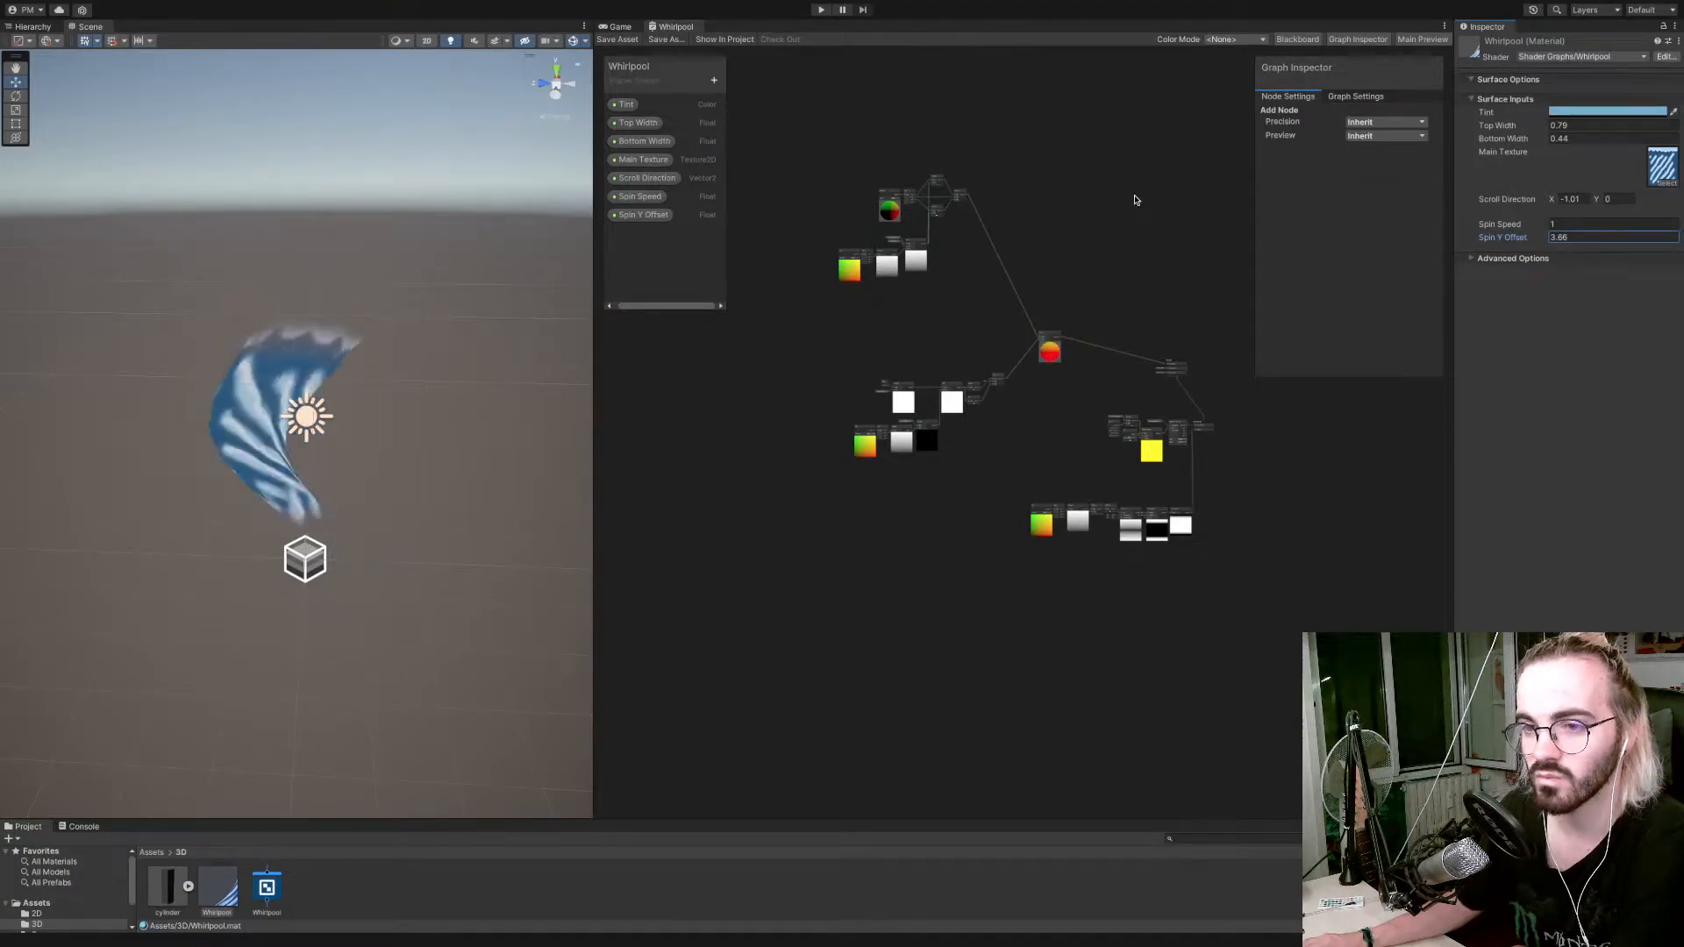
# Add a Float property named Spin Amplitude to the Whirlpool graph.
pyautogui.scroll(-2, 1036, 369)
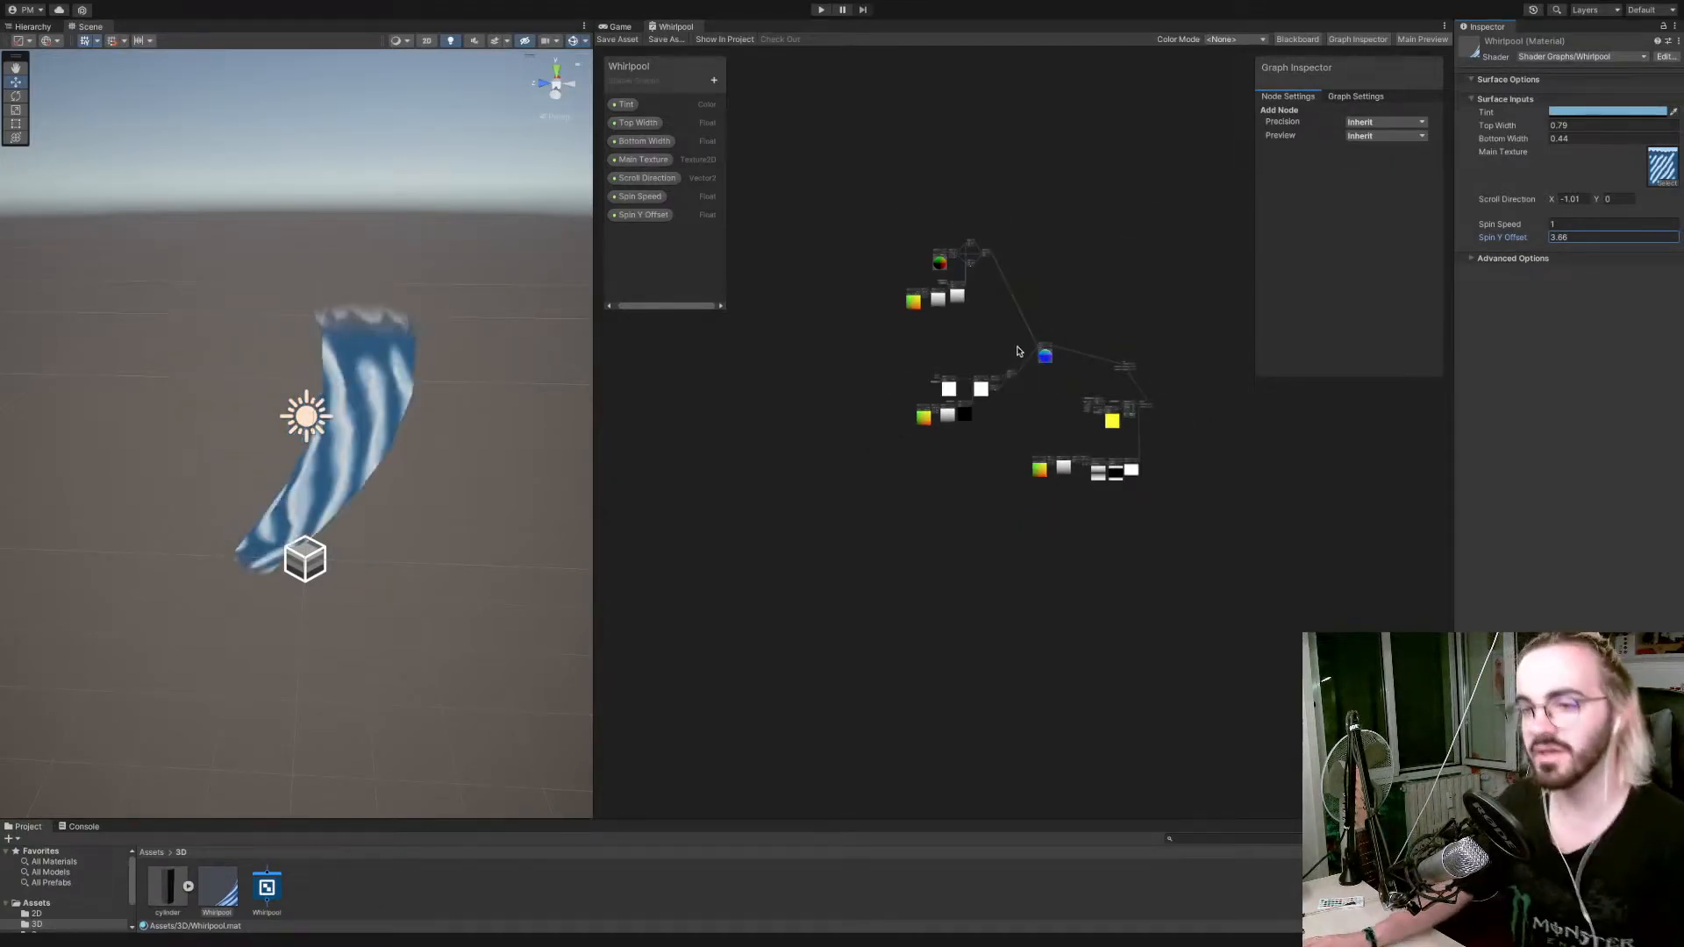
pyautogui.scroll(5, 958, 362)
pyautogui.moveTo(1007, 375); pyautogui.dragTo(872, 363, button='middle')
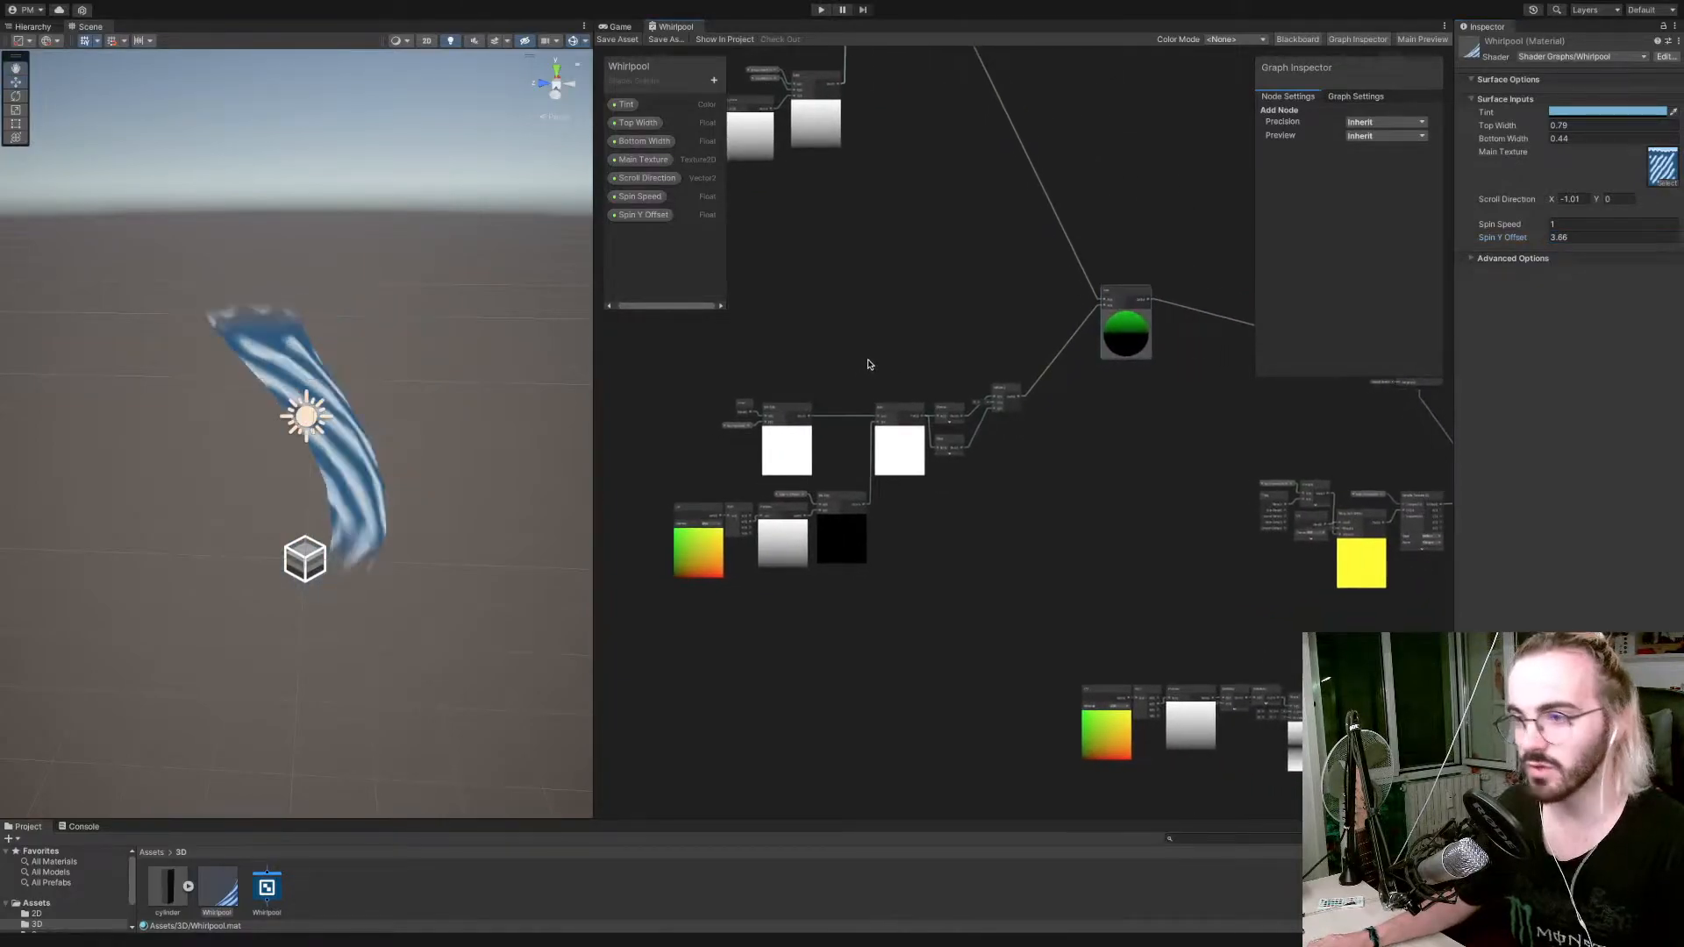
pyautogui.click(714, 83)
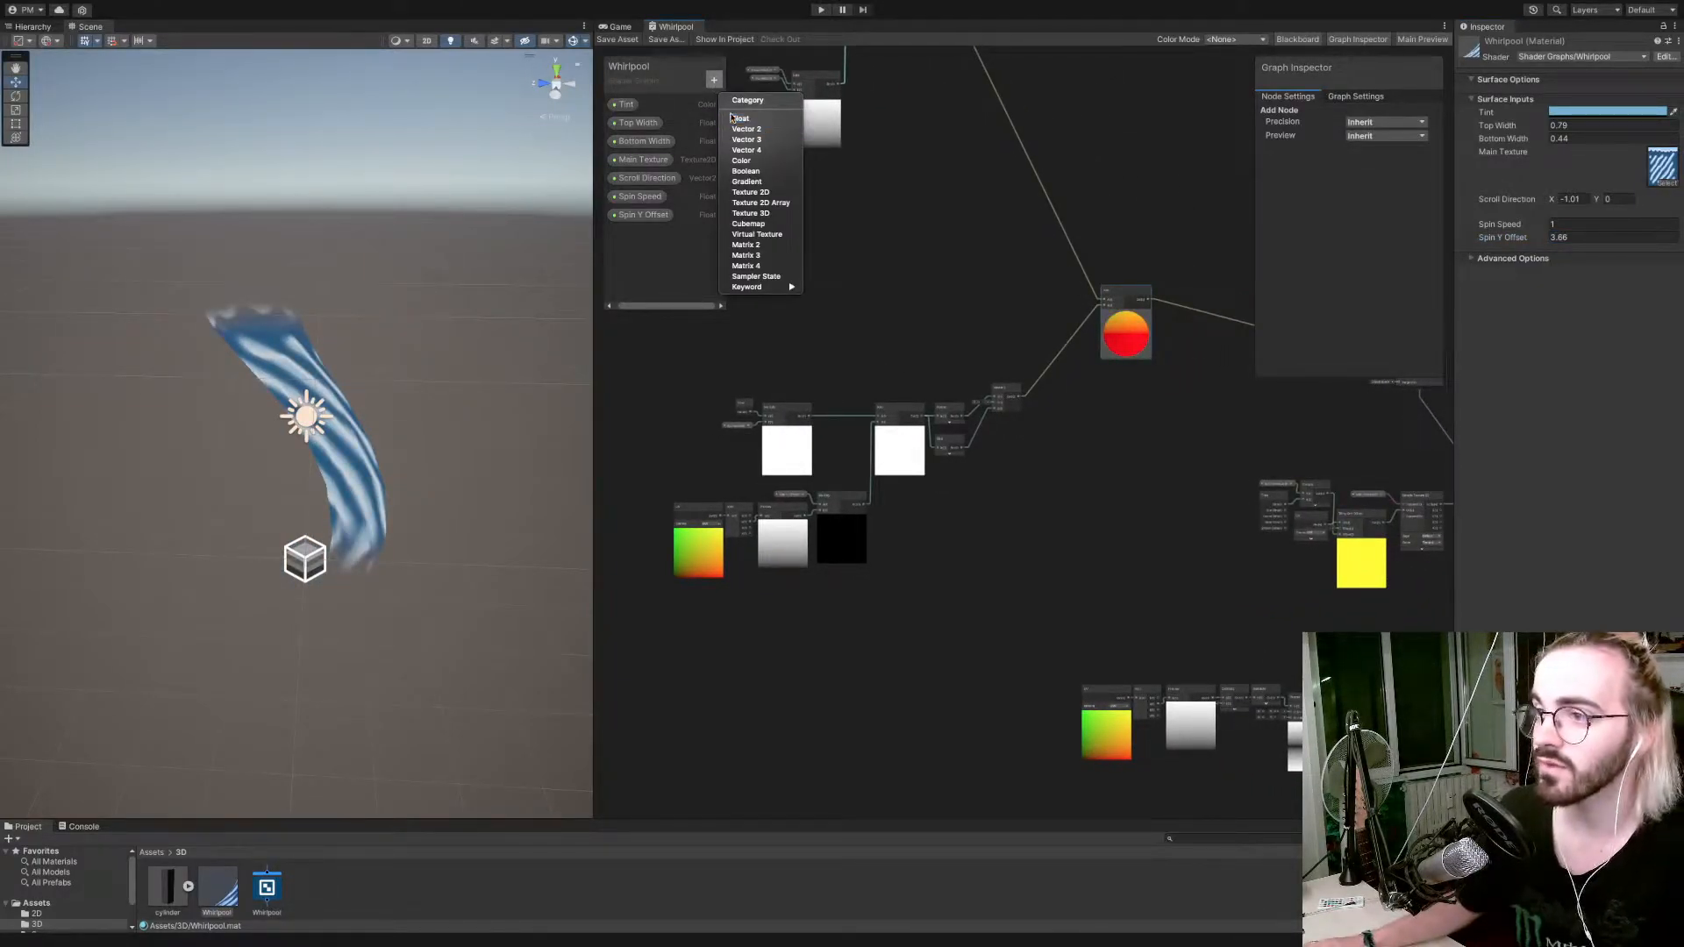
pyautogui.click(737, 117)
pyautogui.write('Spin Amplitude')
pyautogui.press('Return')
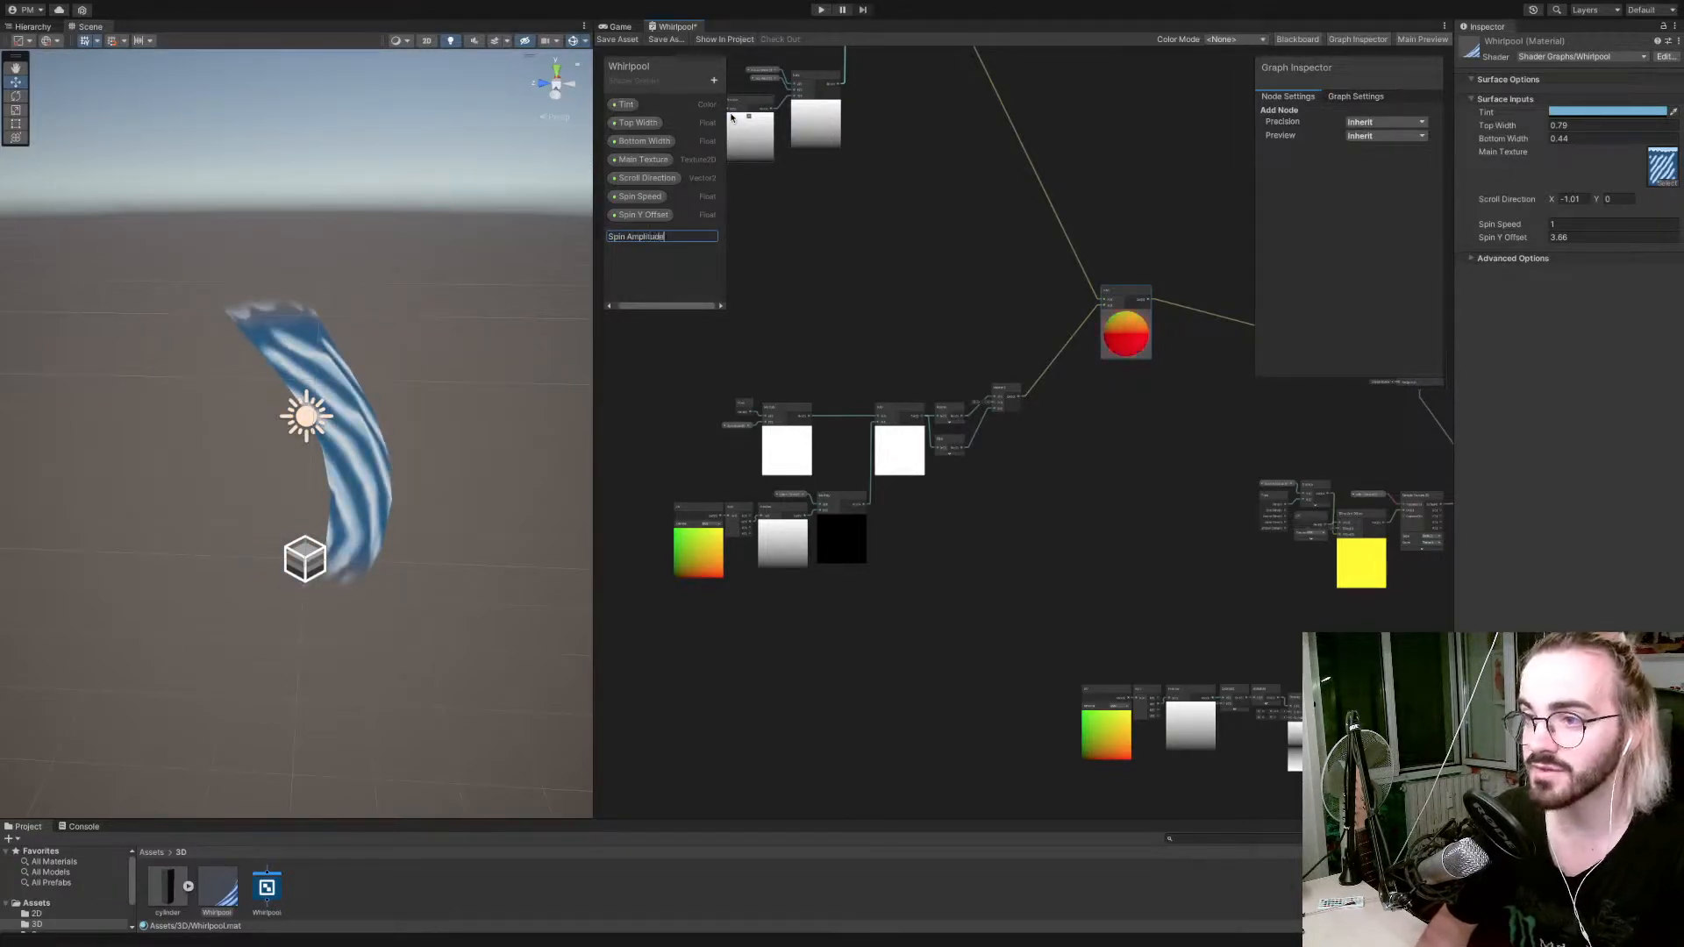
# Place the Spin Amplitude property in the graph below the Cosine and Sine nodes.
pyautogui.moveTo(649, 234); pyautogui.dragTo(949, 523)
pyautogui.click(967, 527)
pyautogui.scroll(5, 949, 523)
pyautogui.scroll(-3, 951, 519)
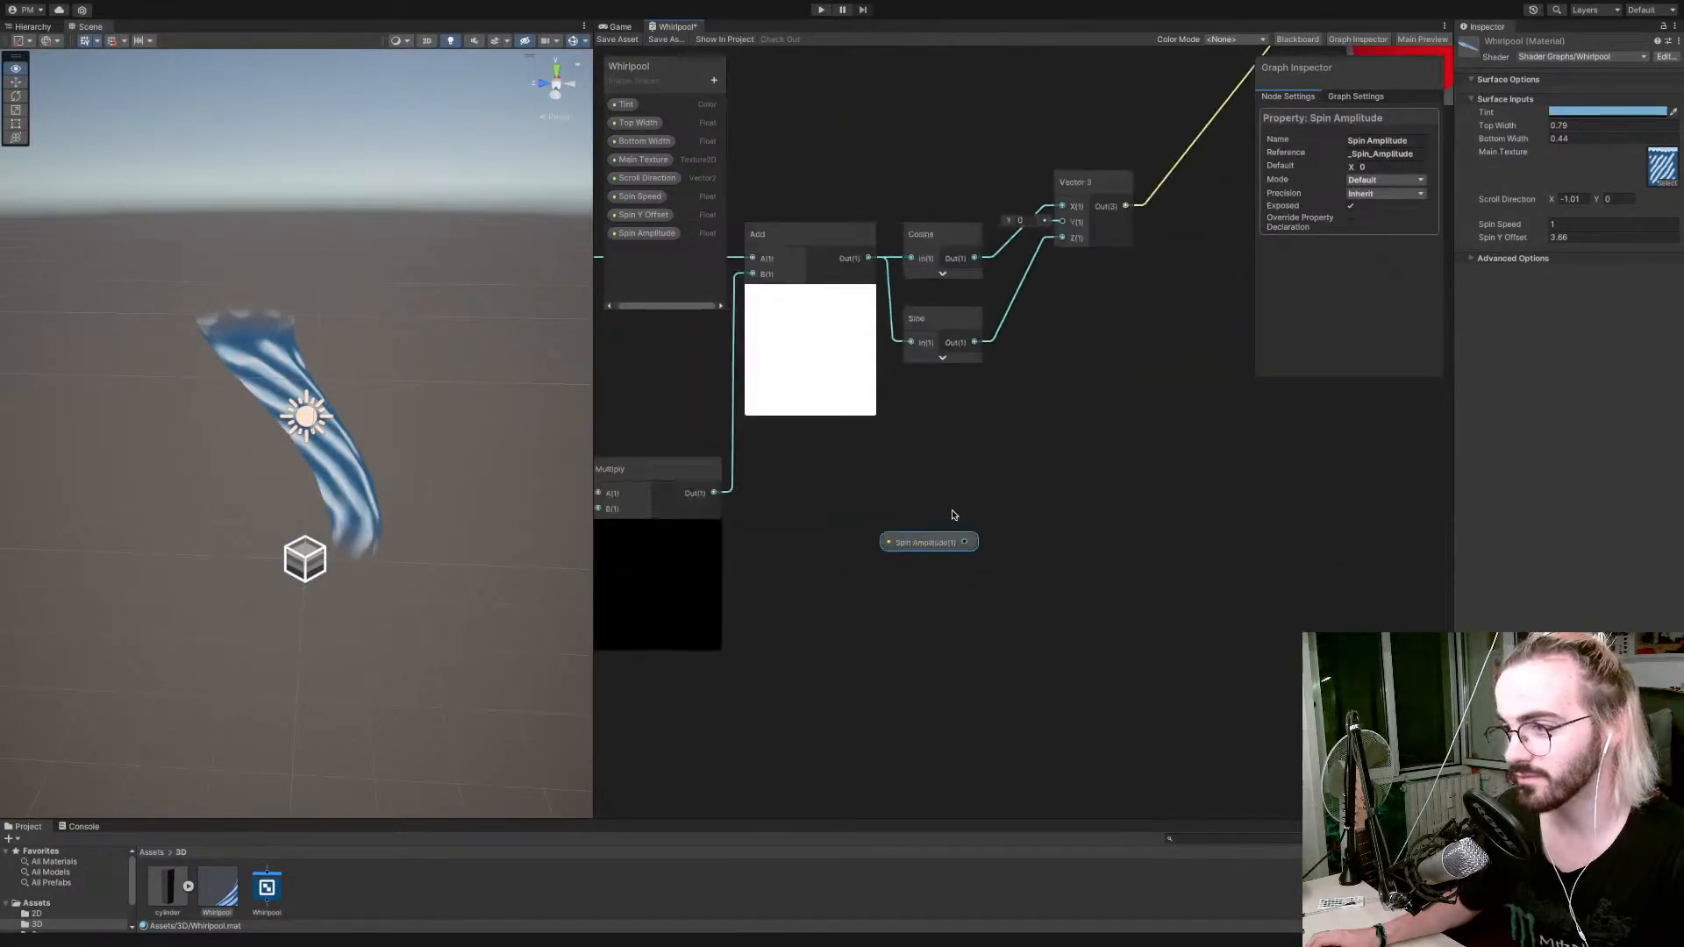
pyautogui.moveTo(965, 532); pyautogui.dragTo(1122, 523)
pyautogui.press('Escape')
# Multiply the Preview node's output by Spin Amplitude in a new Multiply node, with Spin Amplitude feeding input B.
pyautogui.moveTo(721, 510); pyautogui.dragTo(1112, 529)
pyautogui.write('multi')
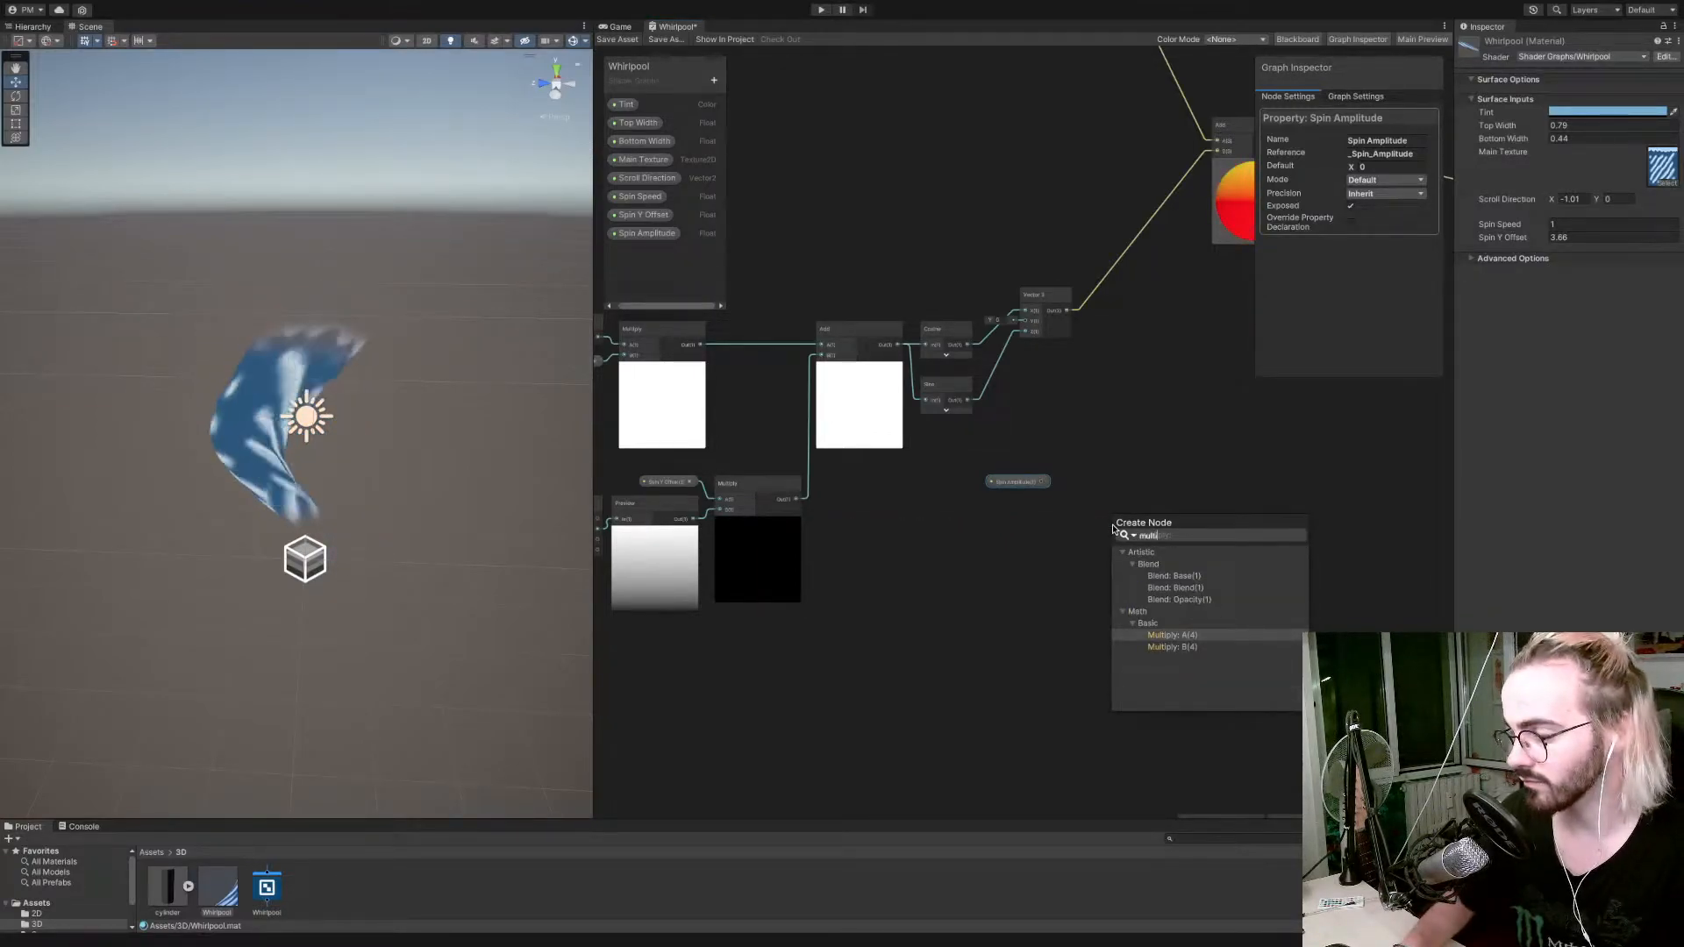
pyautogui.press('Return')
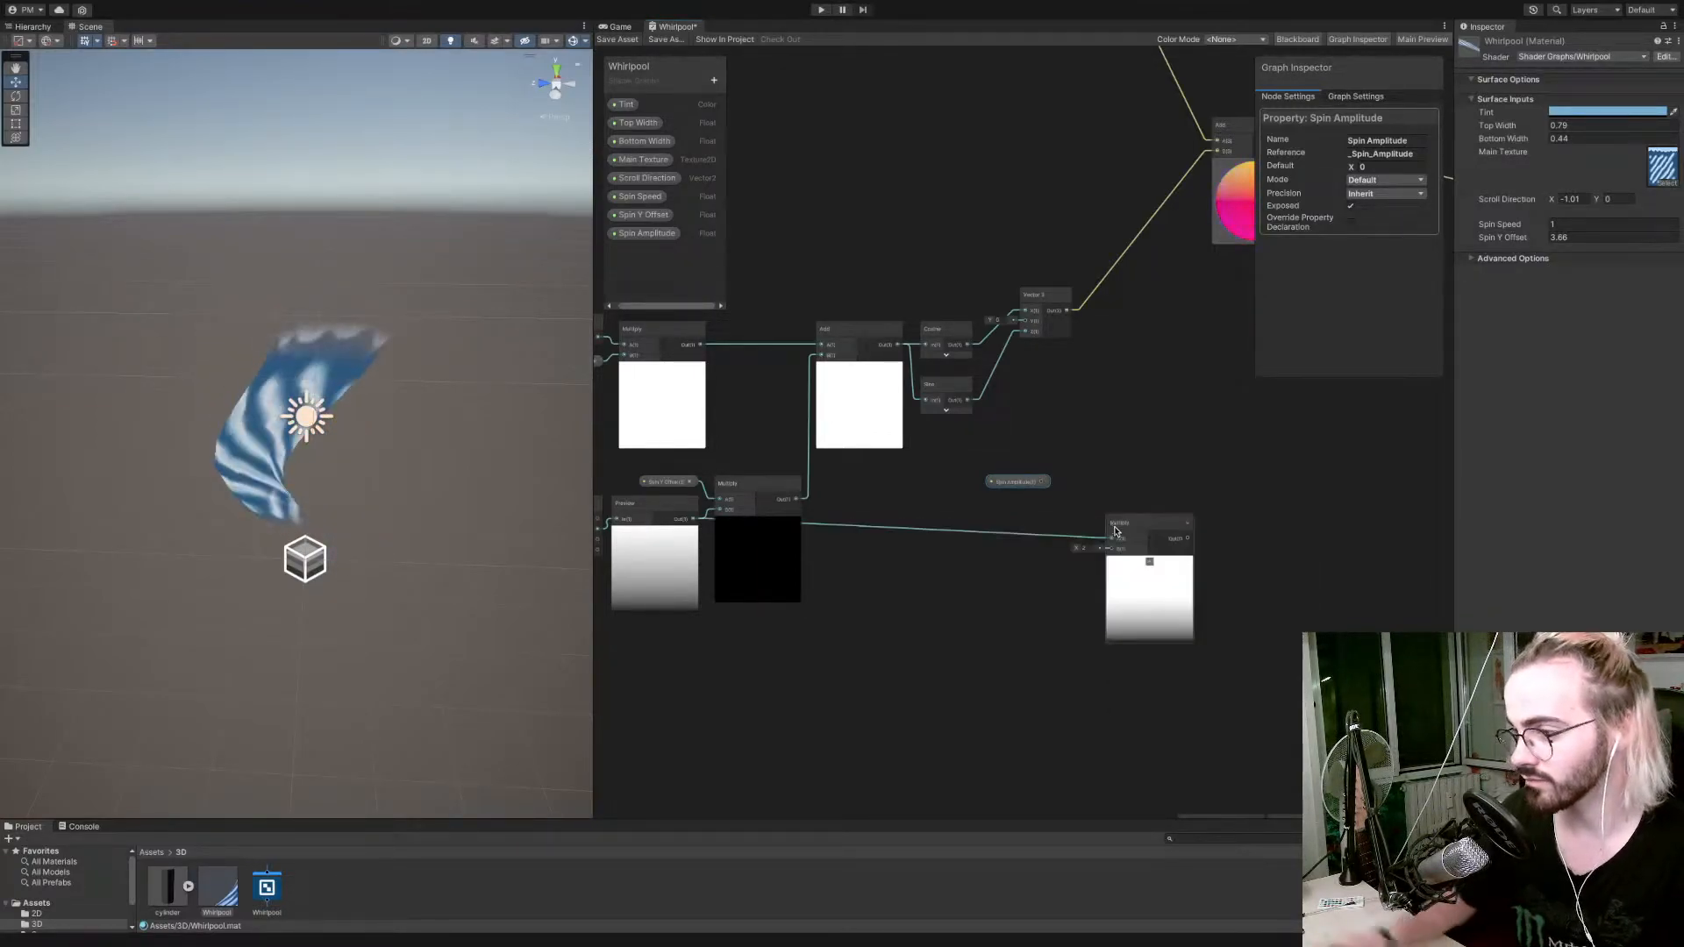
pyautogui.moveTo(1044, 484); pyautogui.dragTo(1110, 548)
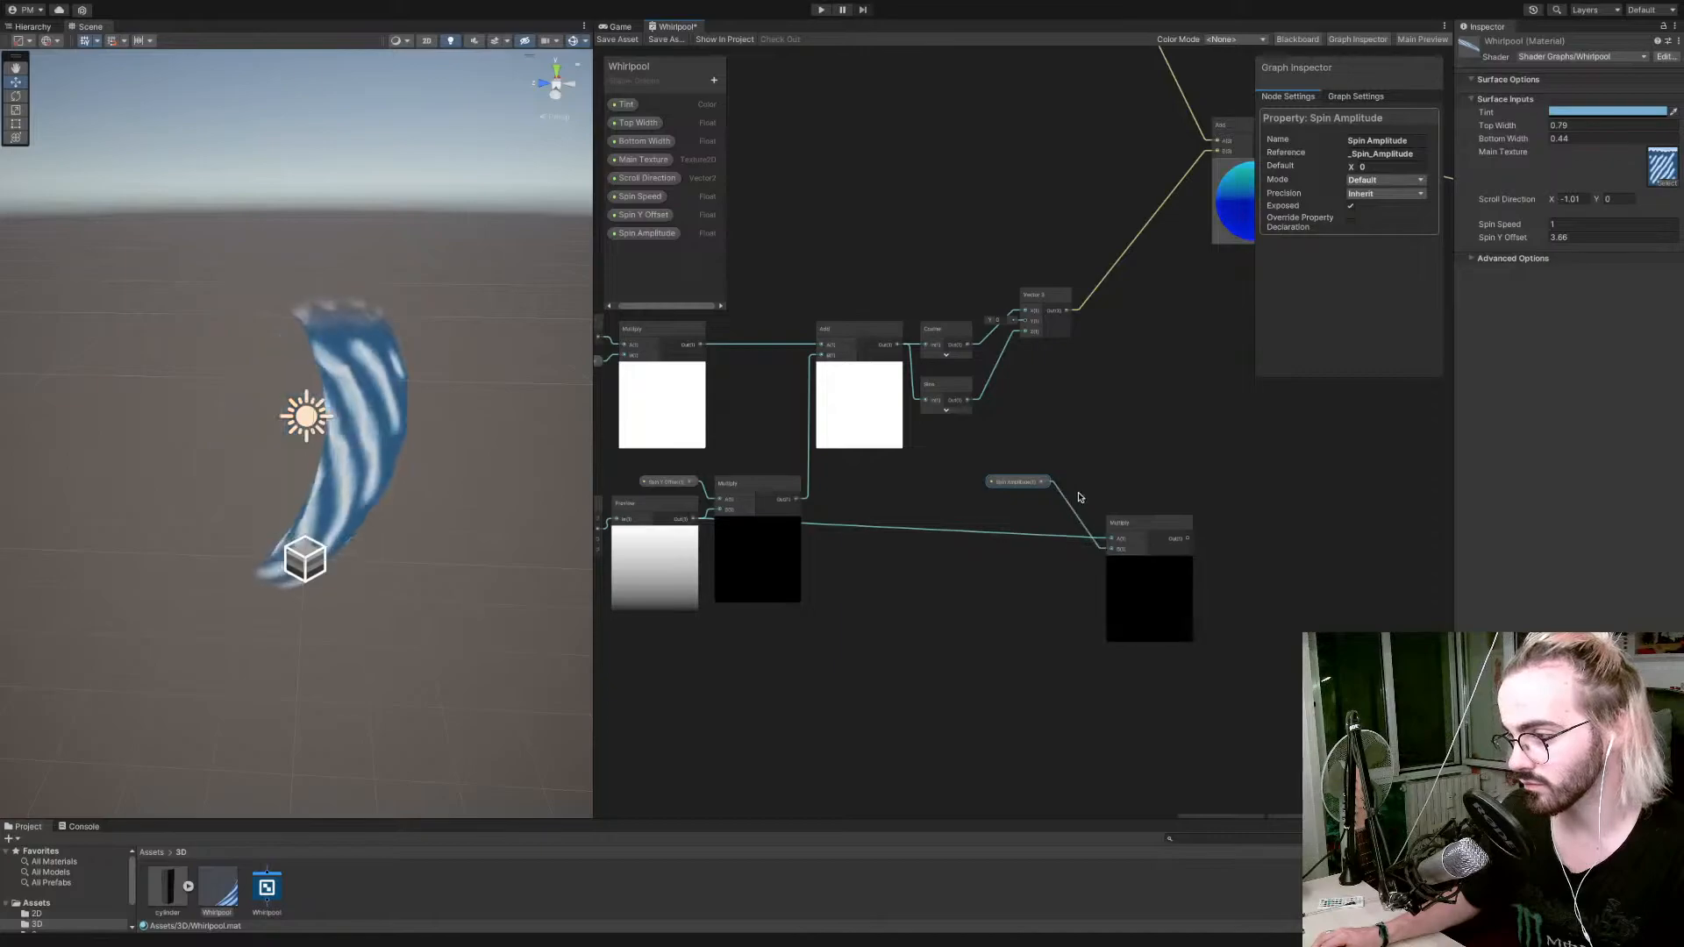
pyautogui.moveTo(1044, 484); pyautogui.dragTo(1099, 574)
# Reposition Spin Amplitude and its Multiply node, and feed their product into input B of another new Multiply node near Vector 3.
pyautogui.moveTo(1190, 538); pyautogui.dragTo(1085, 375)
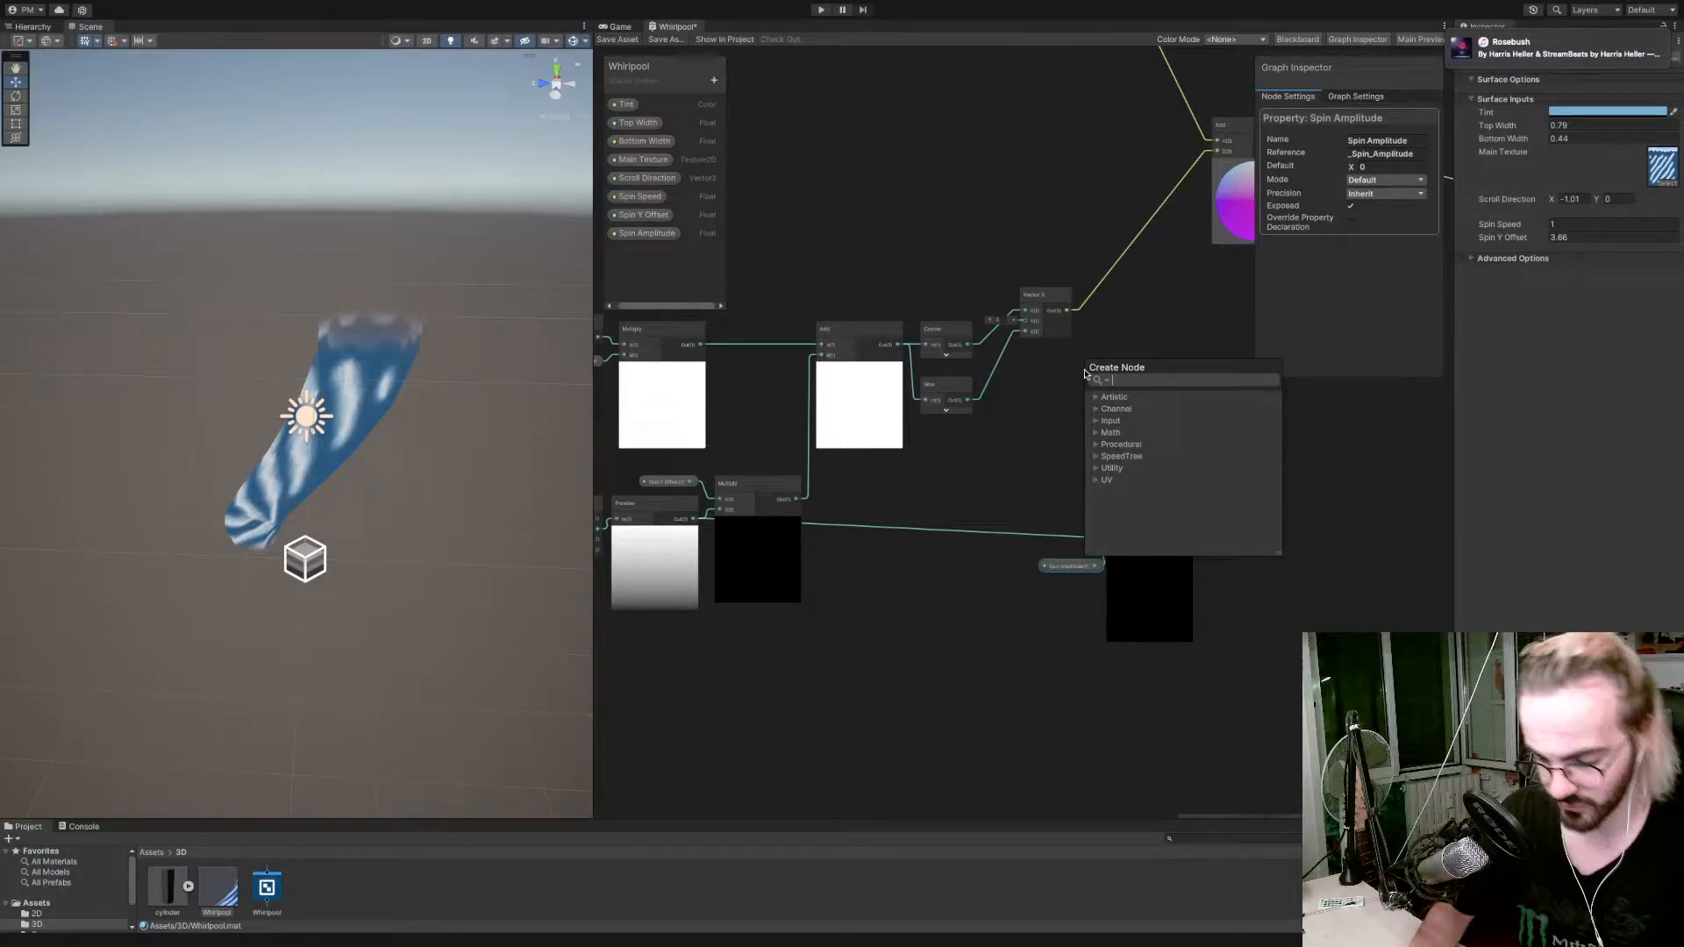
pyautogui.click(1199, 302)
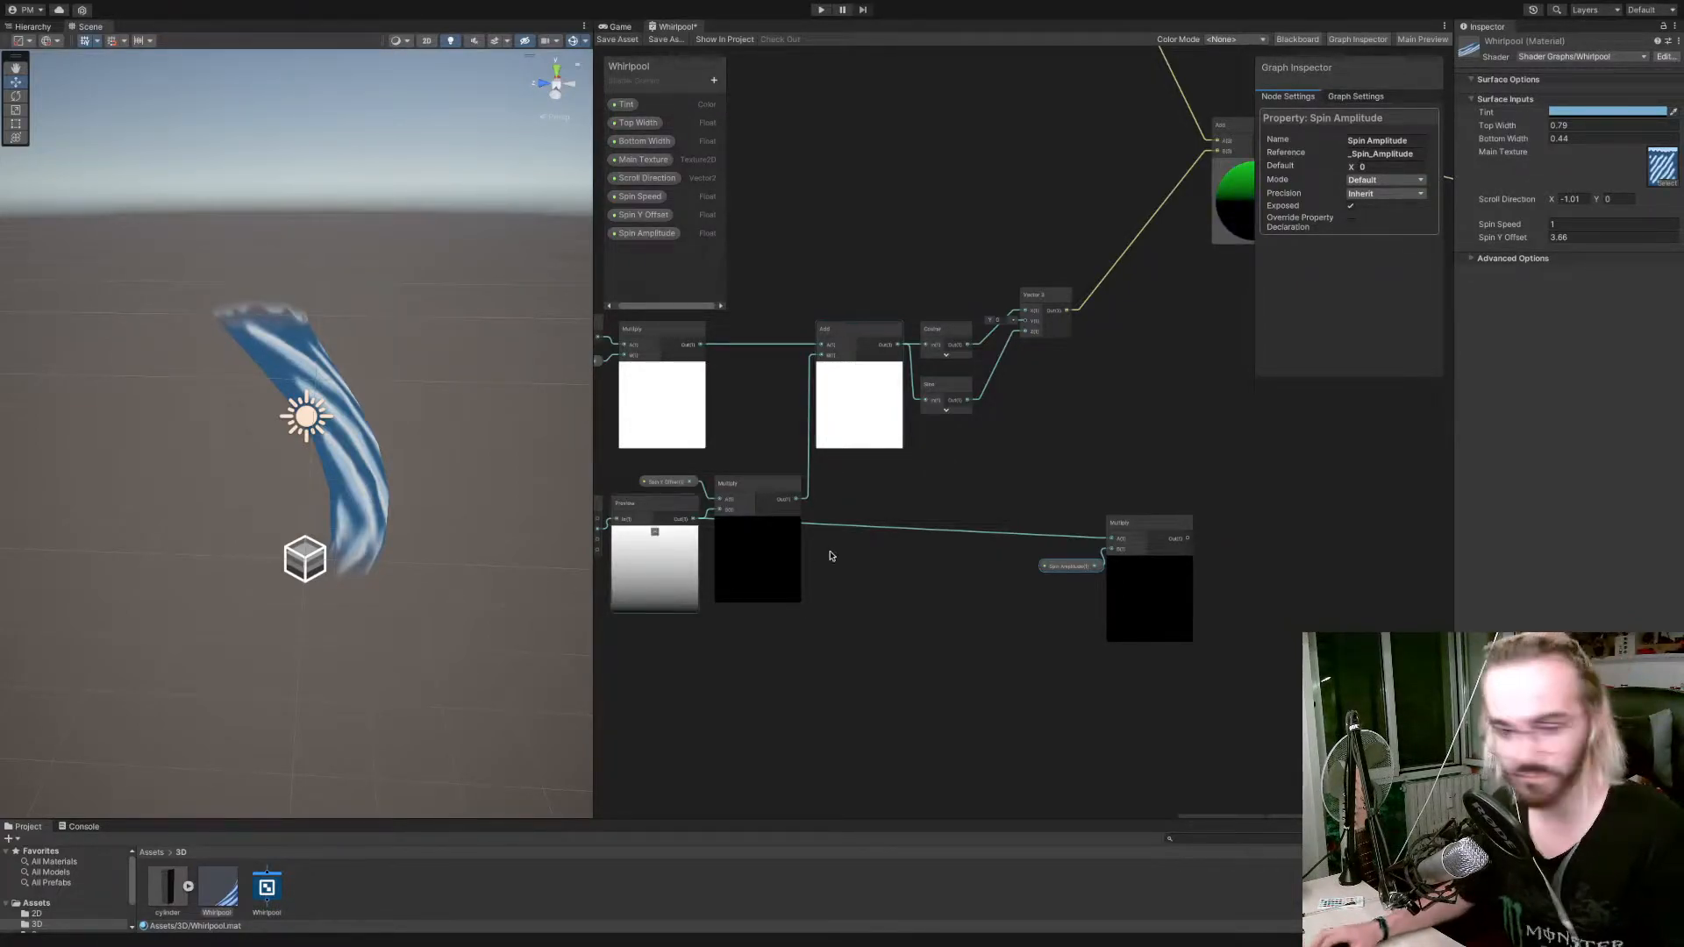
pyautogui.moveTo(1035, 566); pyautogui.dragTo(998, 566)
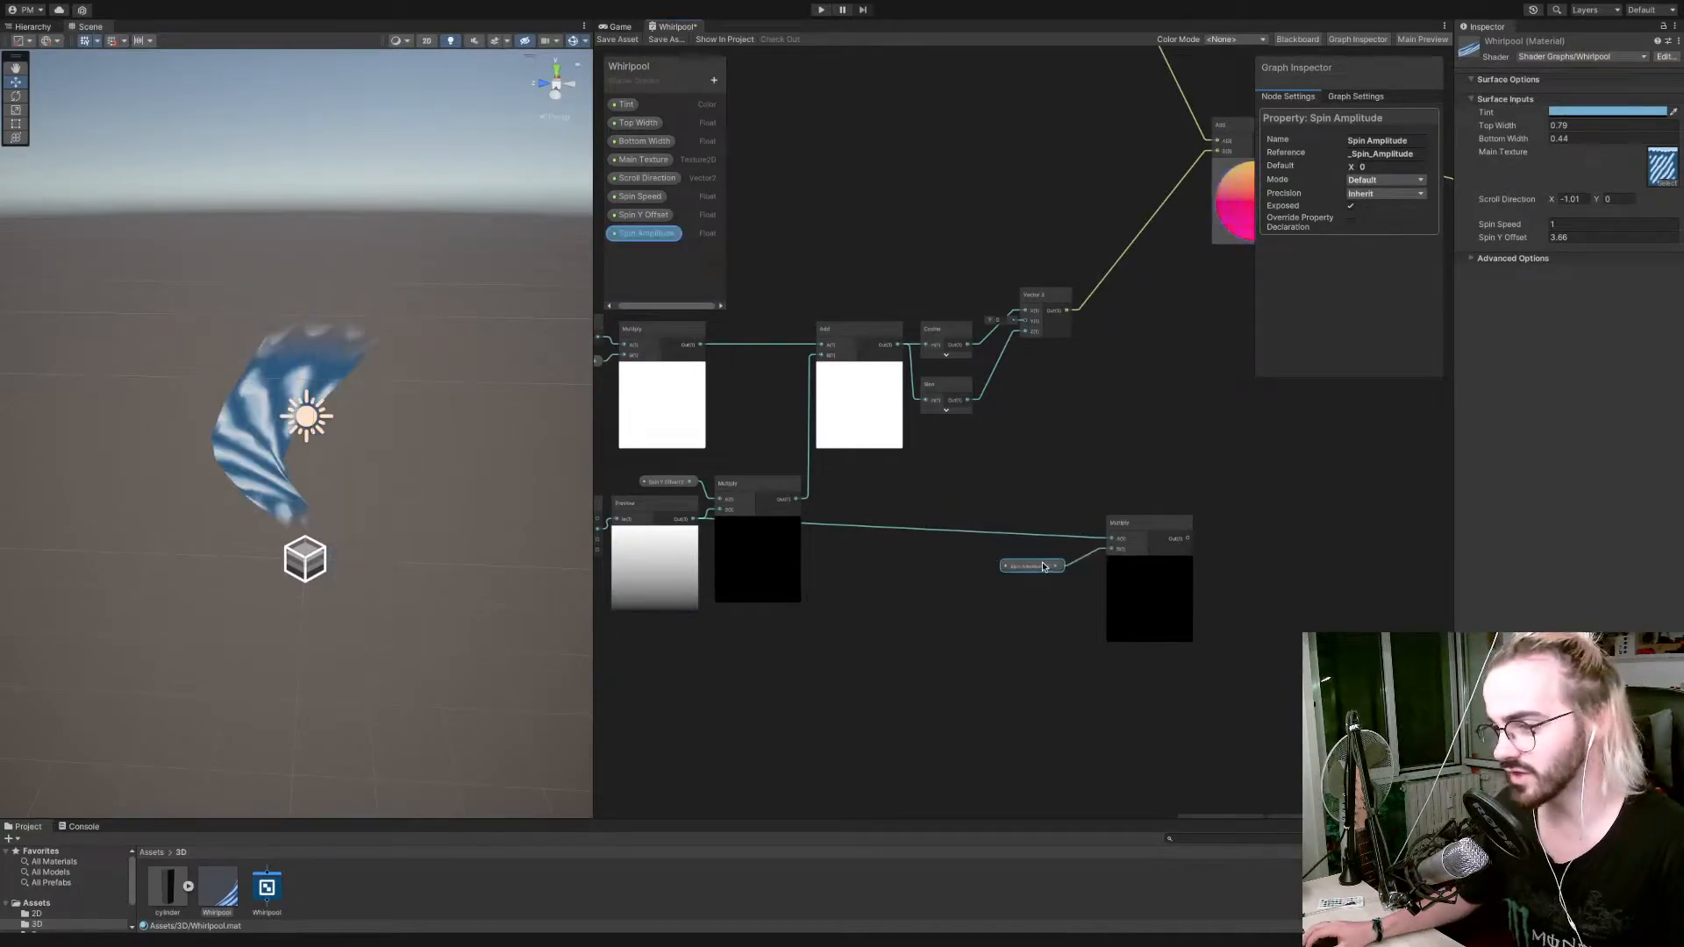
pyautogui.moveTo(1173, 541); pyautogui.dragTo(1157, 396)
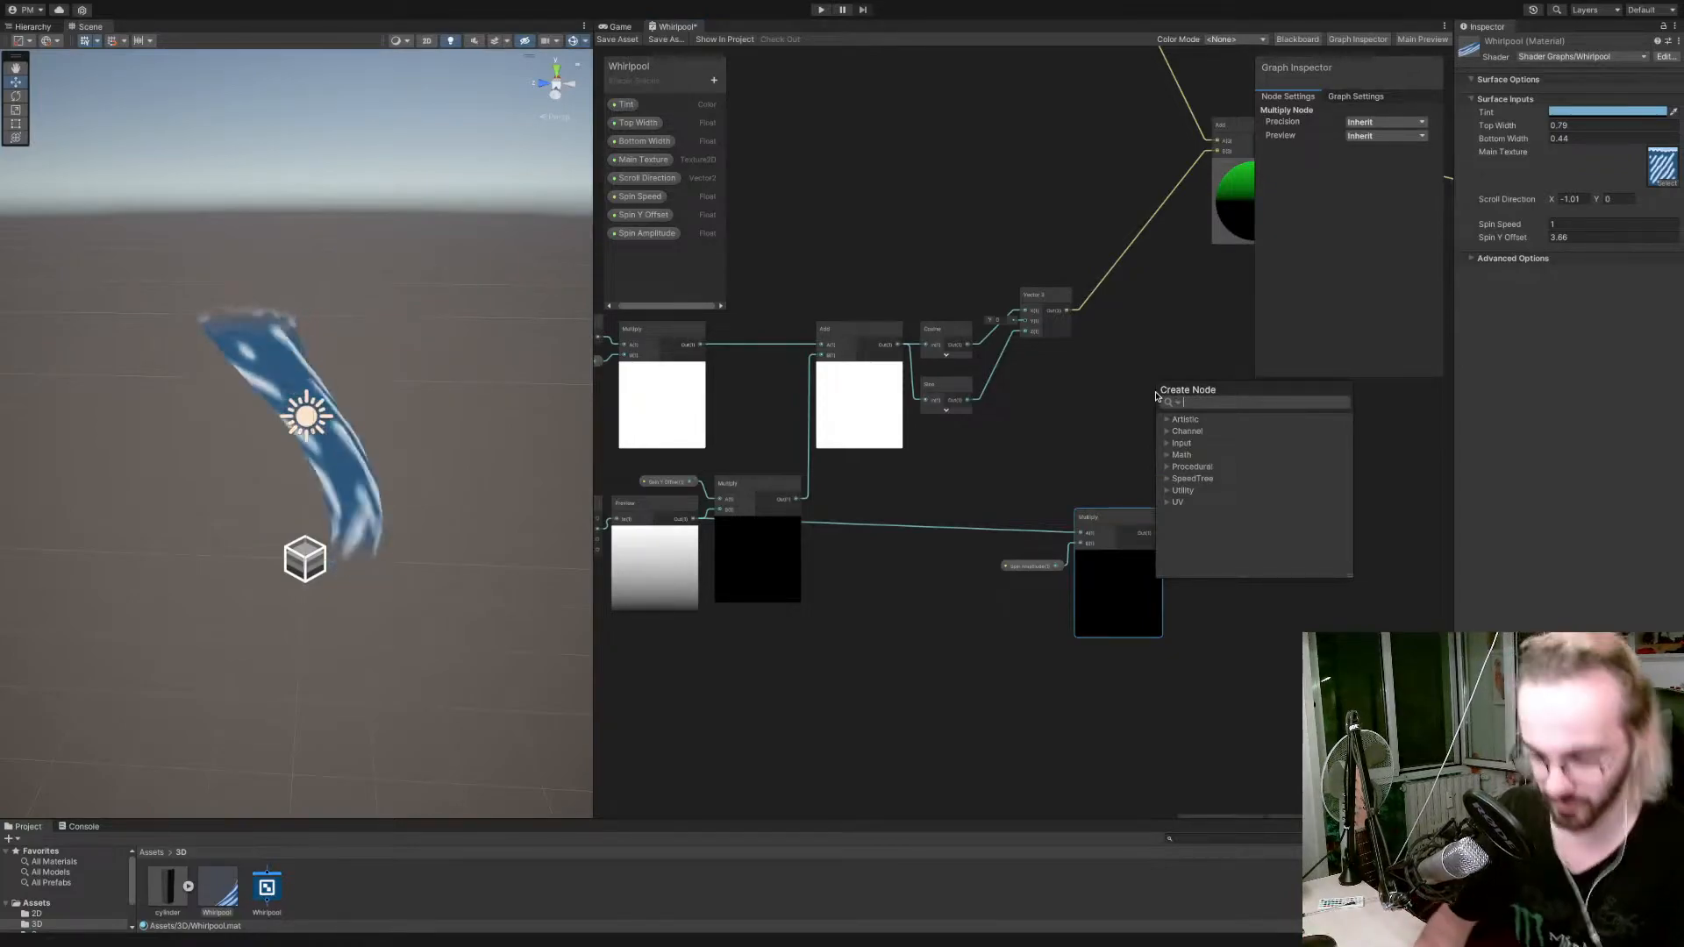
pyautogui.write('mul')
pyautogui.press('Down')
pyautogui.press('Return')
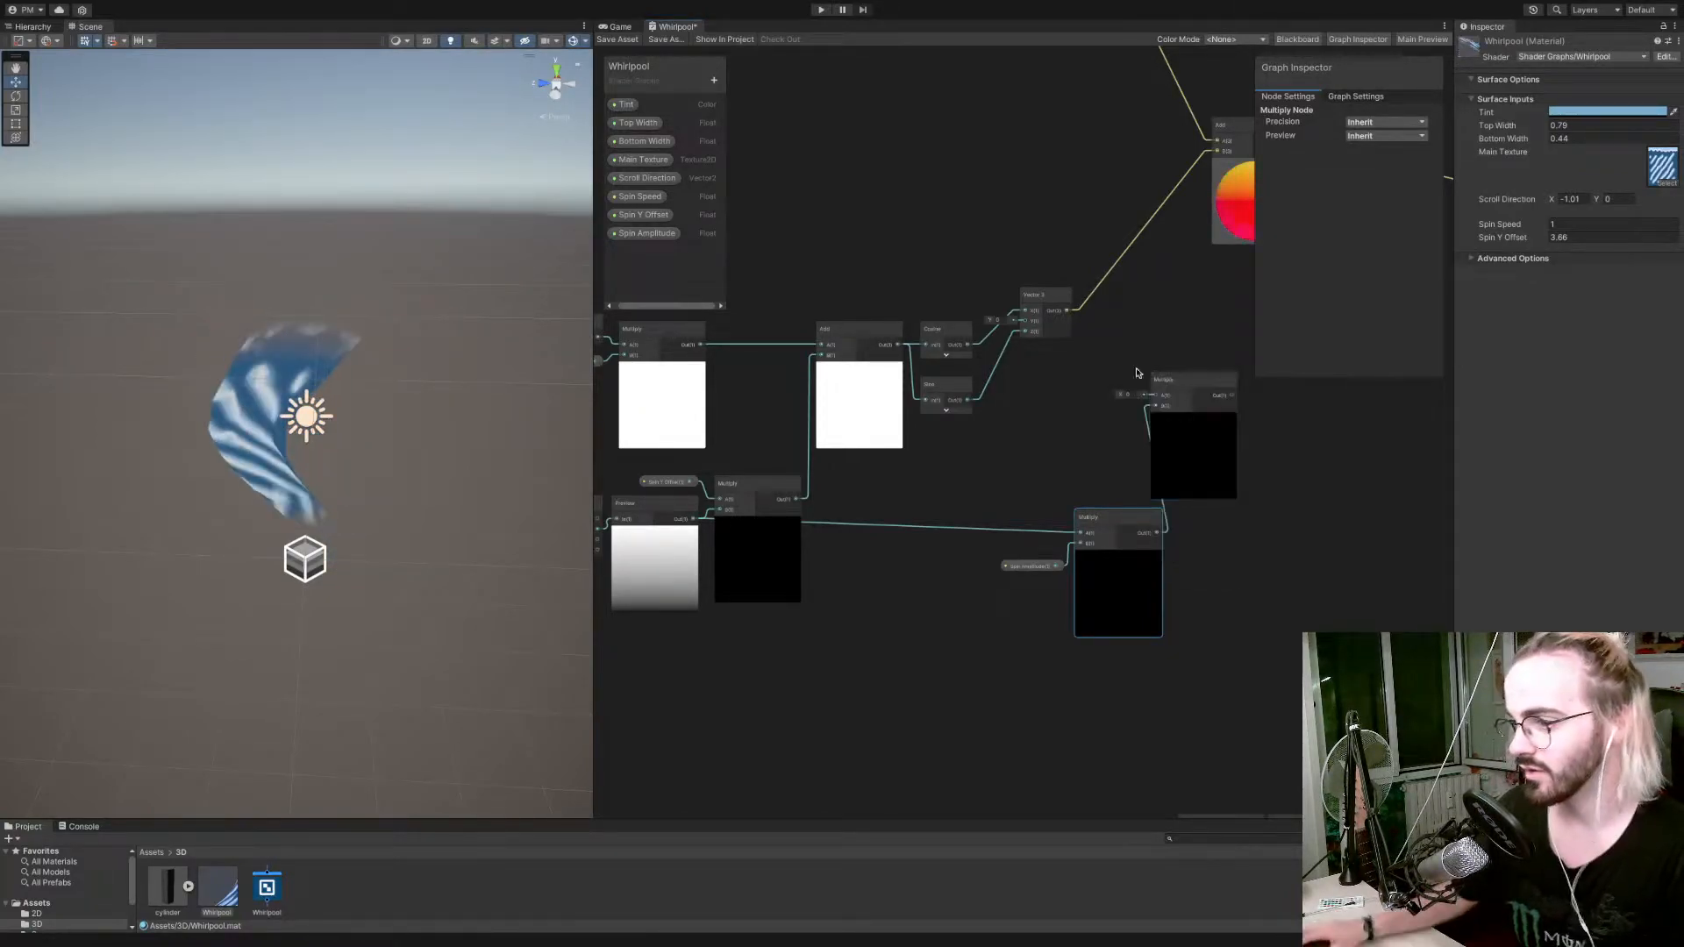
# Route the Vector 3 output through the amplitude-driven Multiply node into input B of the Add node, and save the graph.
pyautogui.moveTo(1089, 330); pyautogui.dragTo(1219, 150)
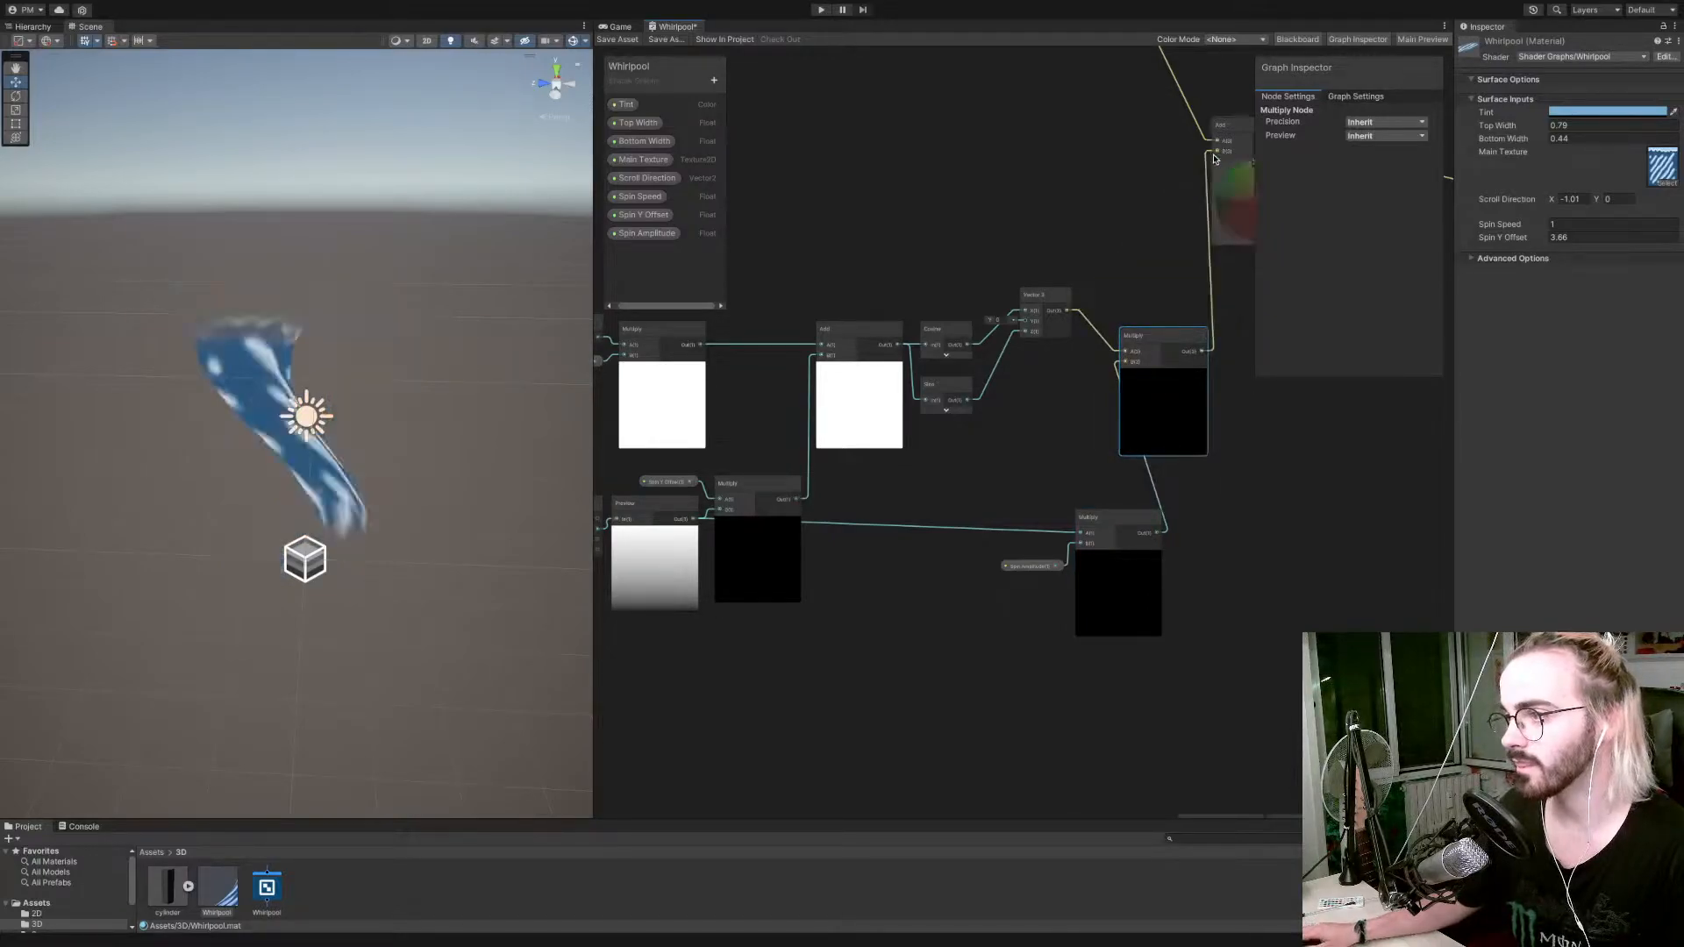
pyautogui.click(617, 42)
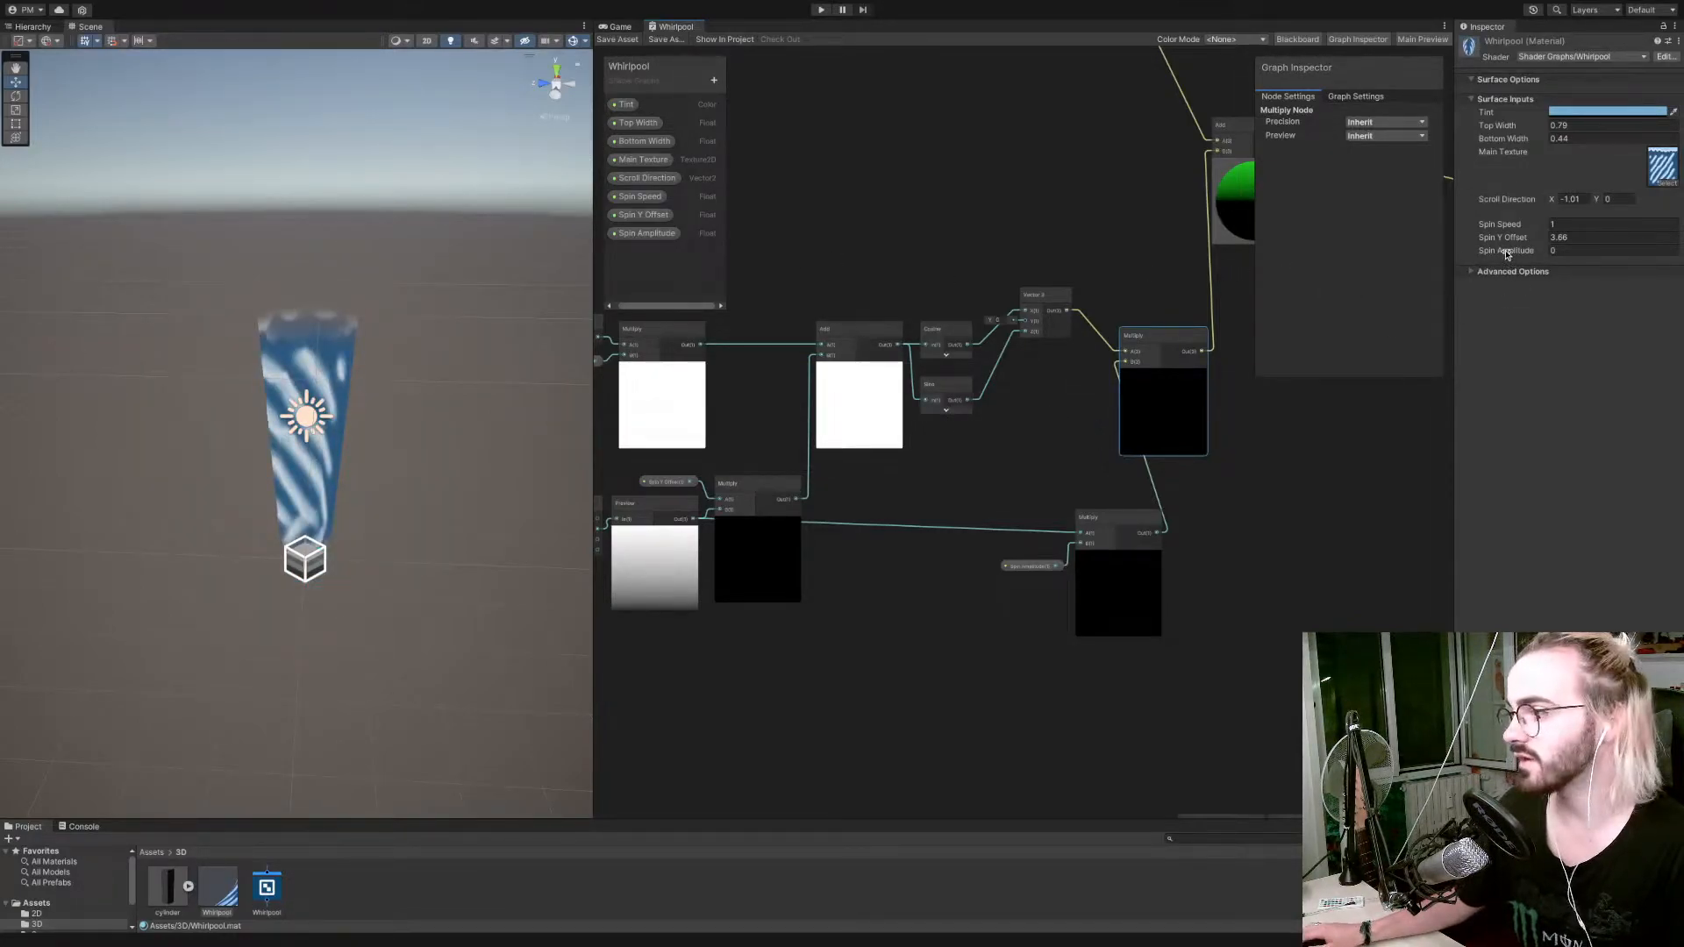
# Set the Whirlpool material's Spin Amplitude to 0.6, Top Width to 0.88 and Bottom Width to 0.22.
pyautogui.moveTo(1527, 252); pyautogui.dragTo(1531, 249)
pyautogui.moveTo(1535, 129); pyautogui.dragTo(1530, 143)
pyautogui.click(1540, 142)
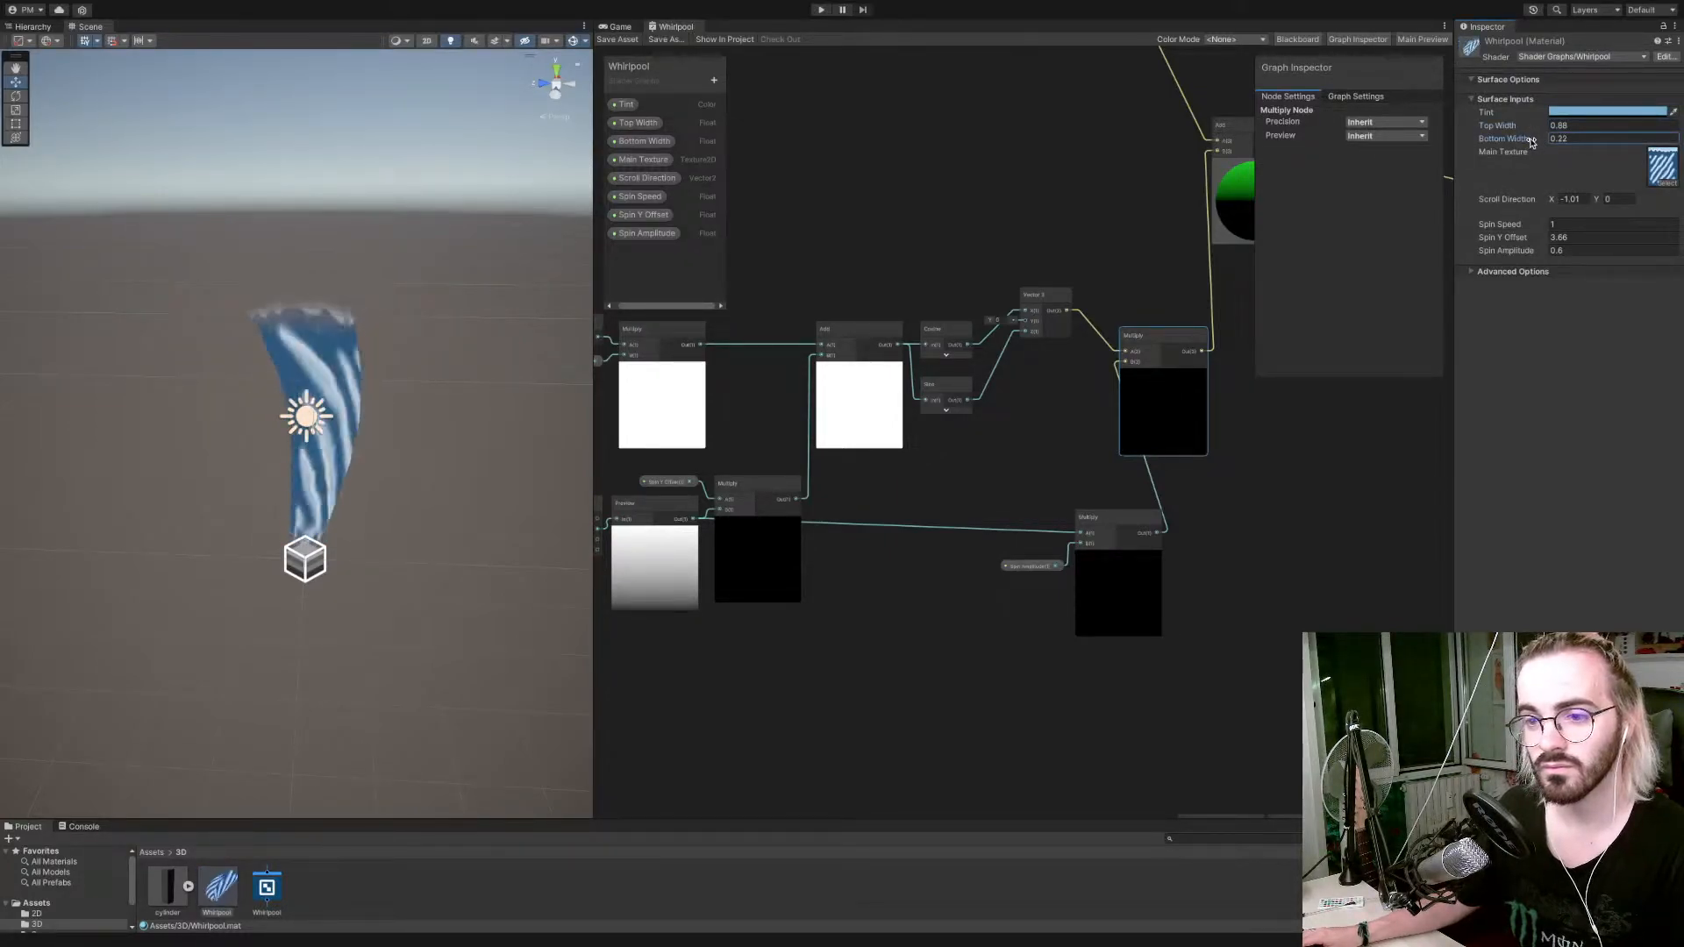
# Set the Whirlpool material's Spin Y Offset to 5.3 and Spin Speed to 2.61.
pyautogui.moveTo(459, 465); pyautogui.dragTo(619, 460, button='right')
pyautogui.press('s')
pyautogui.press('w')
pyautogui.press('d')
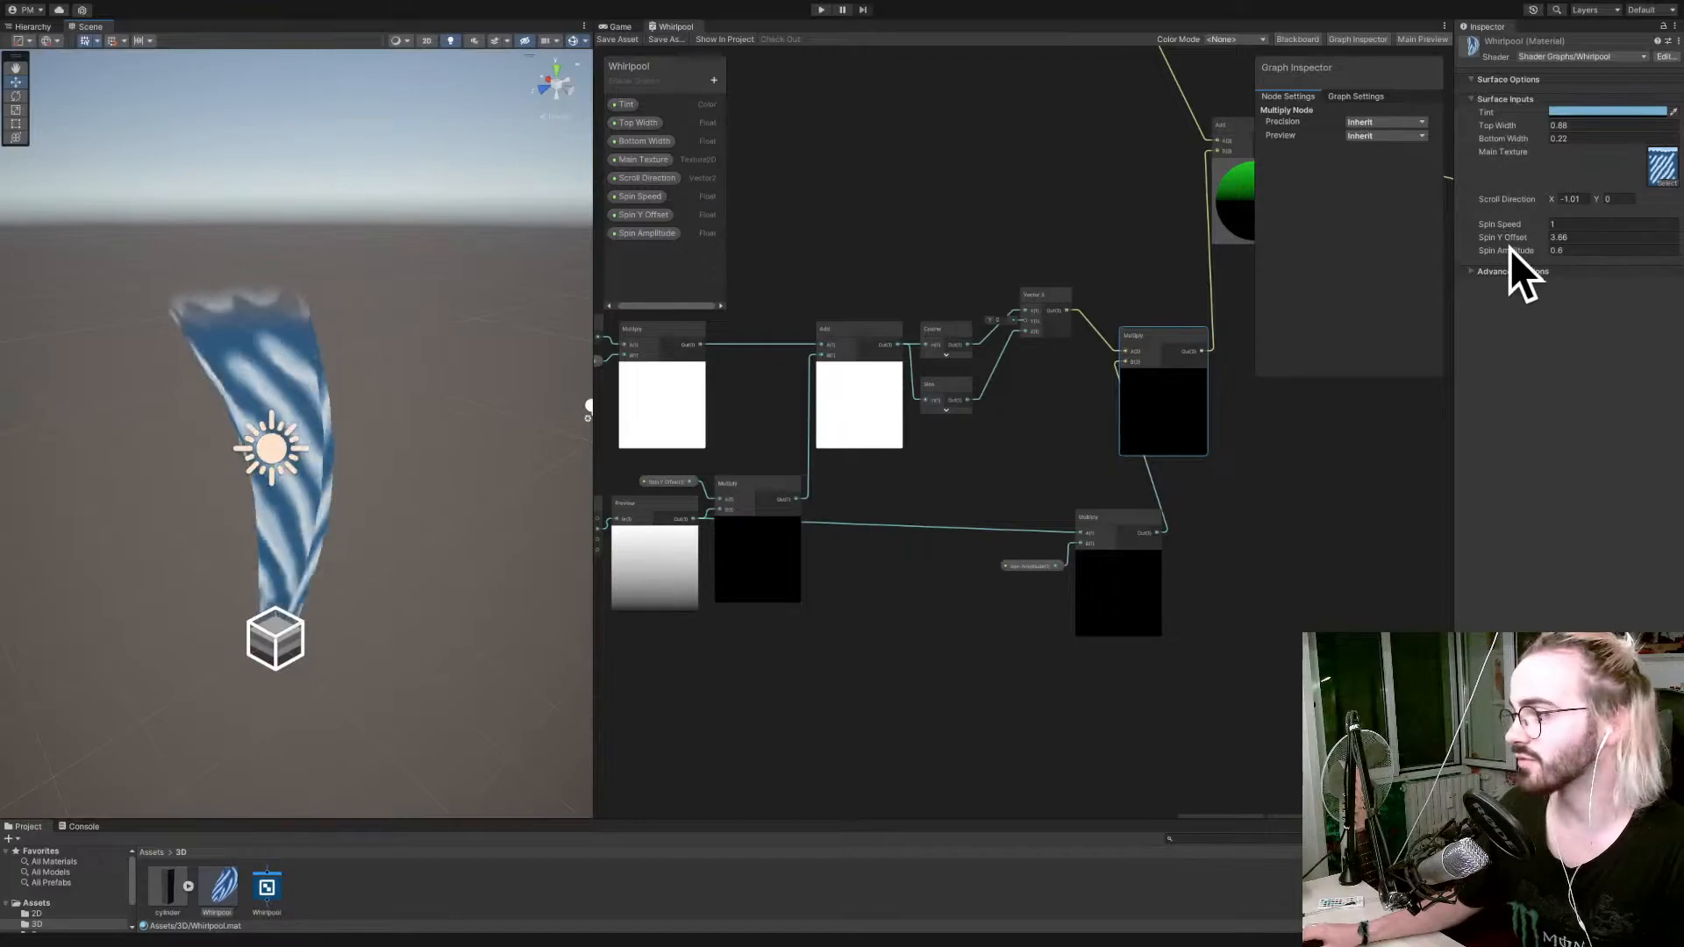
pyautogui.moveTo(1507, 238); pyautogui.dragTo(1550, 226)
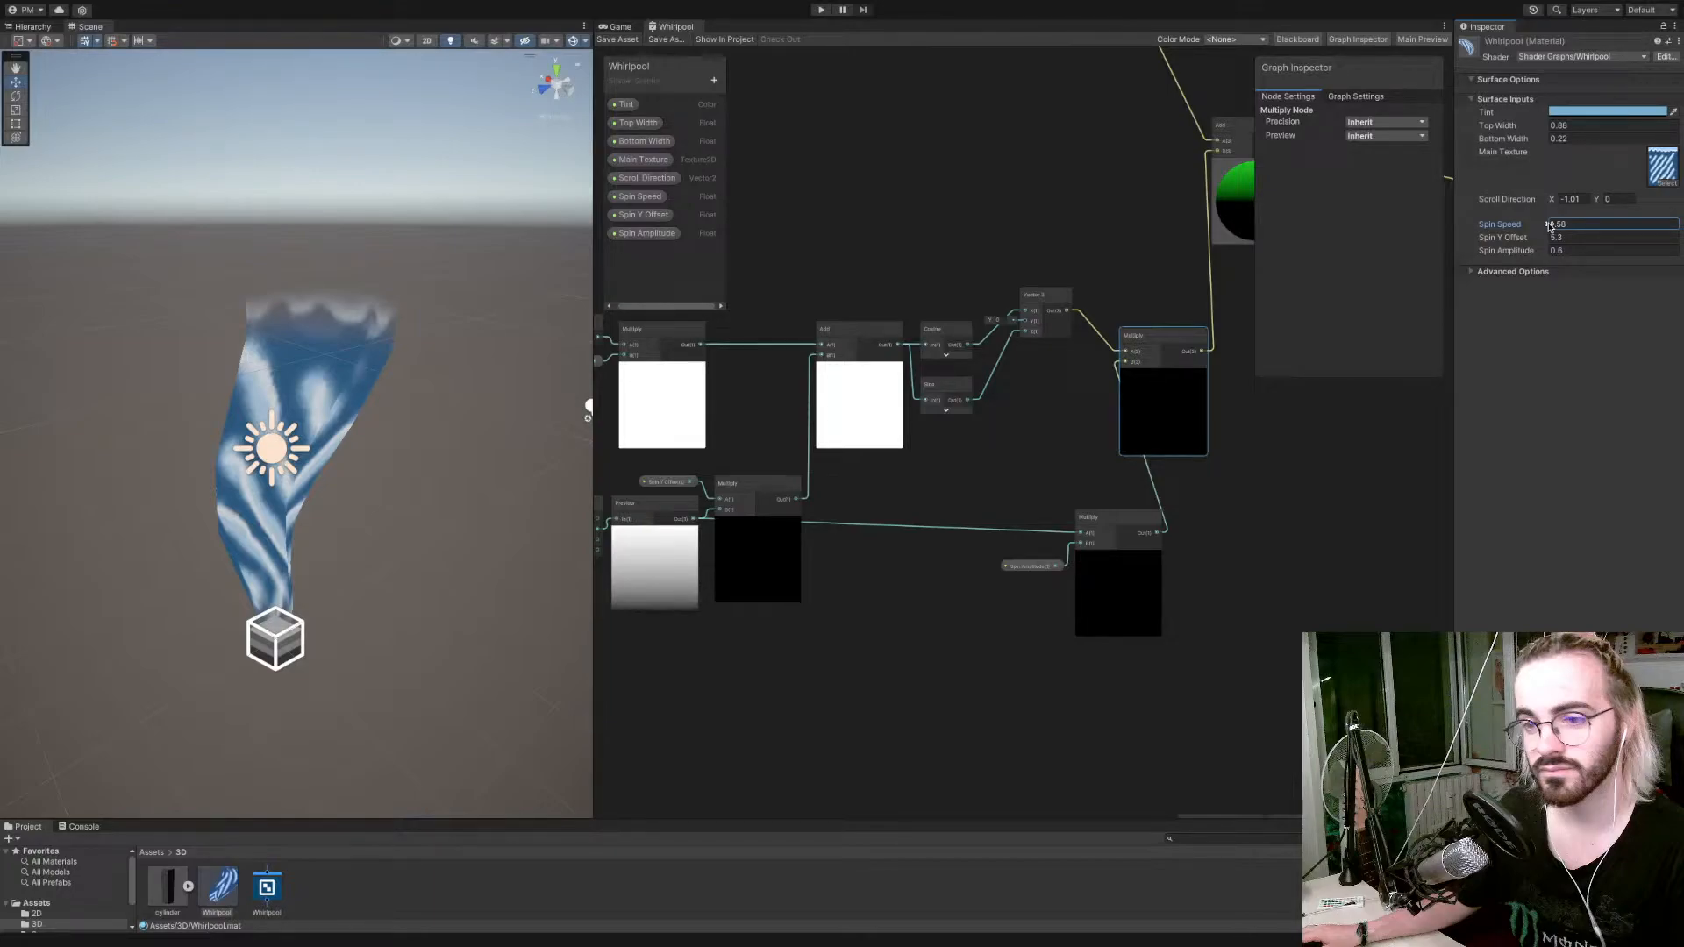
pyautogui.moveTo(1550, 226); pyautogui.dragTo(1561, 227)
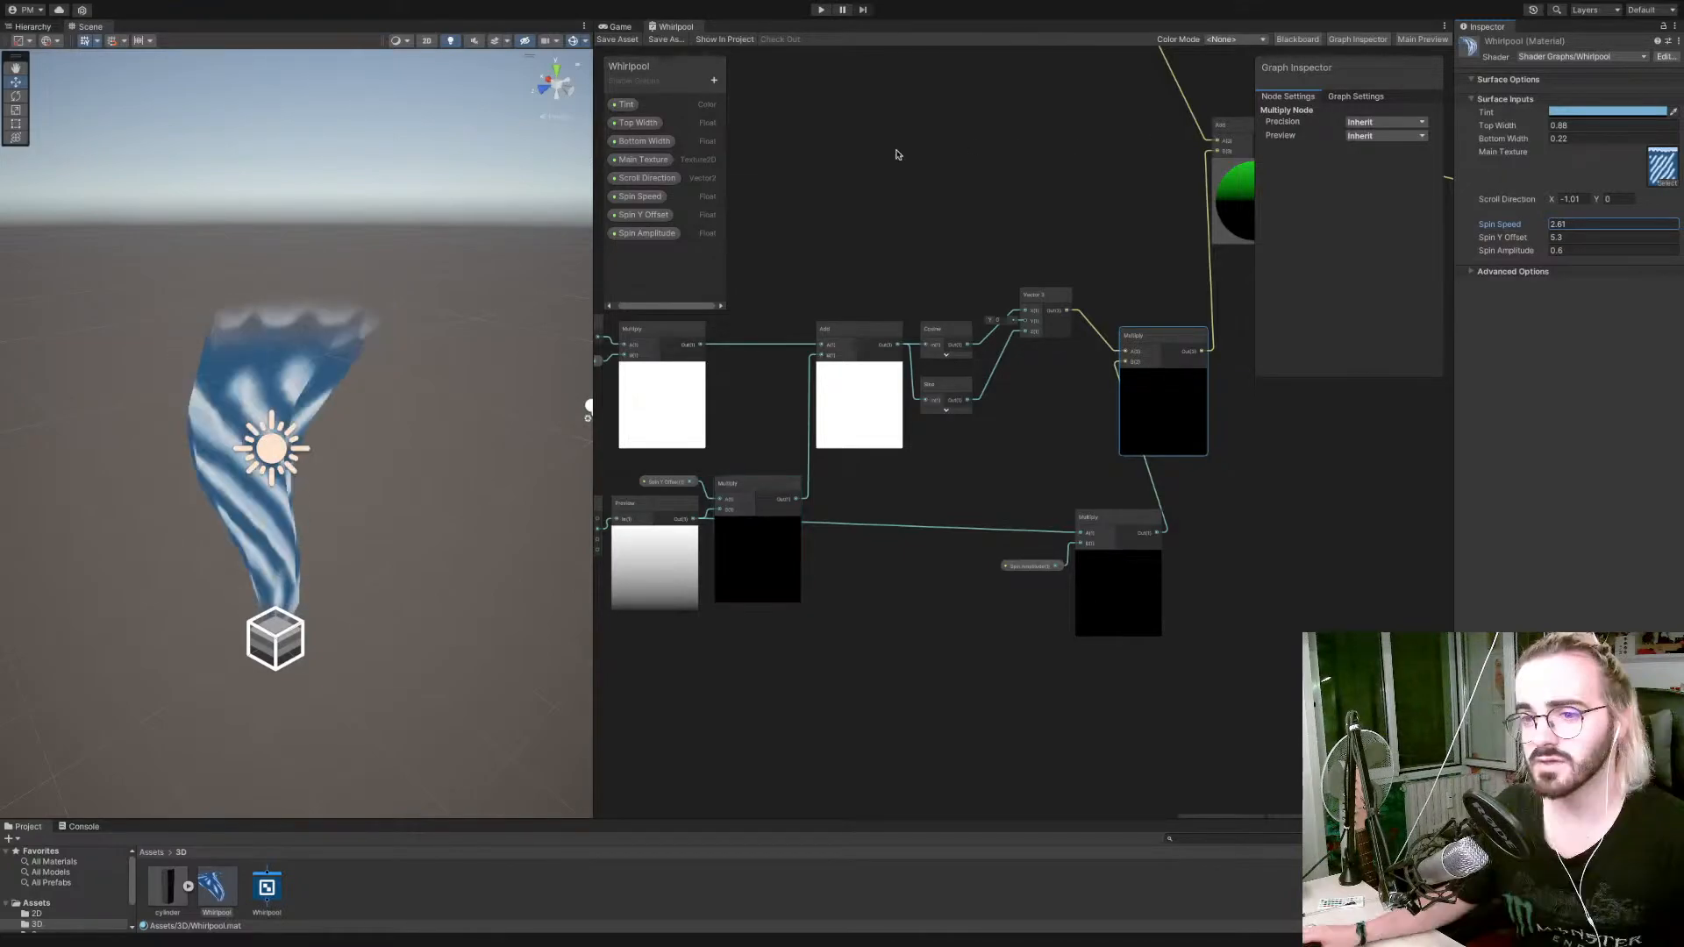
# Examine the spinning whirlpool's shape and motion from several angles in the scene.
pyautogui.moveTo(332, 482); pyautogui.dragTo(497, 463, button='right')
pyautogui.press('s')
pyautogui.press('w')
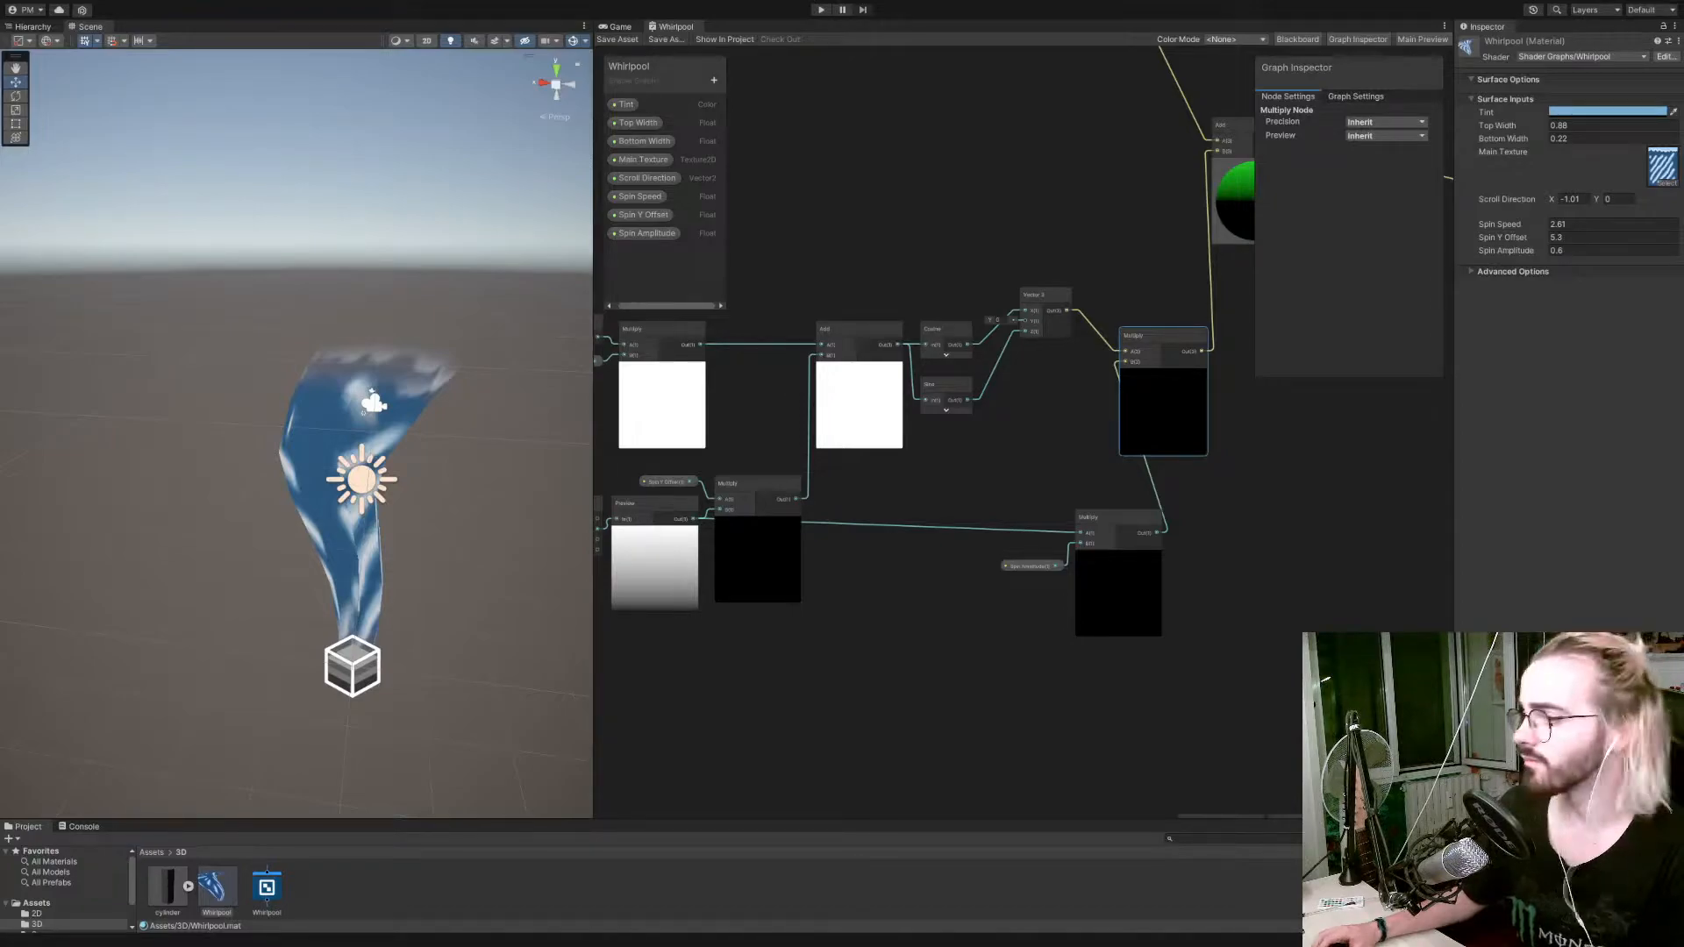
pyautogui.moveTo(307, 466); pyautogui.dragTo(346, 503, button='right')
pyautogui.scroll(-5, 345, 502)
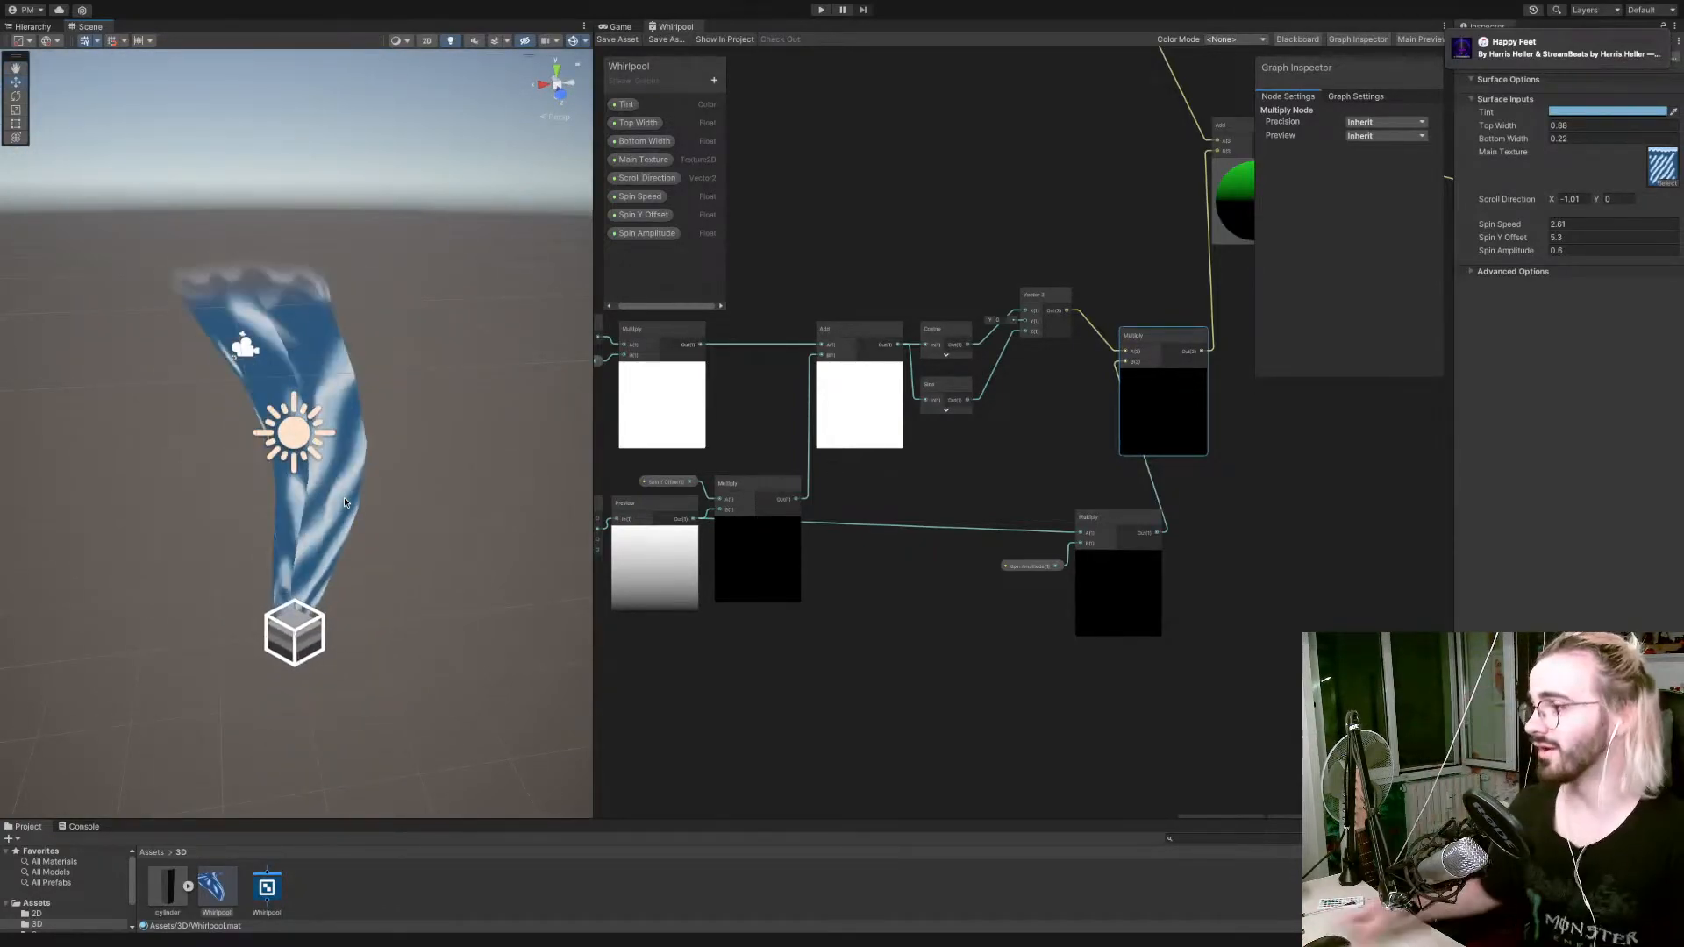
pyautogui.moveTo(382, 489); pyautogui.dragTo(592, 502, button='right')
pyautogui.keyDown('alt'); pyautogui.moveTo(606, 500); pyautogui.dragTo(523, 497); pyautogui.keyUp('alt')
pyautogui.scroll(9, 1210, 263)
# Change the graph's Surface Type to Opaque and save the shader.
pyautogui.click(1362, 95)
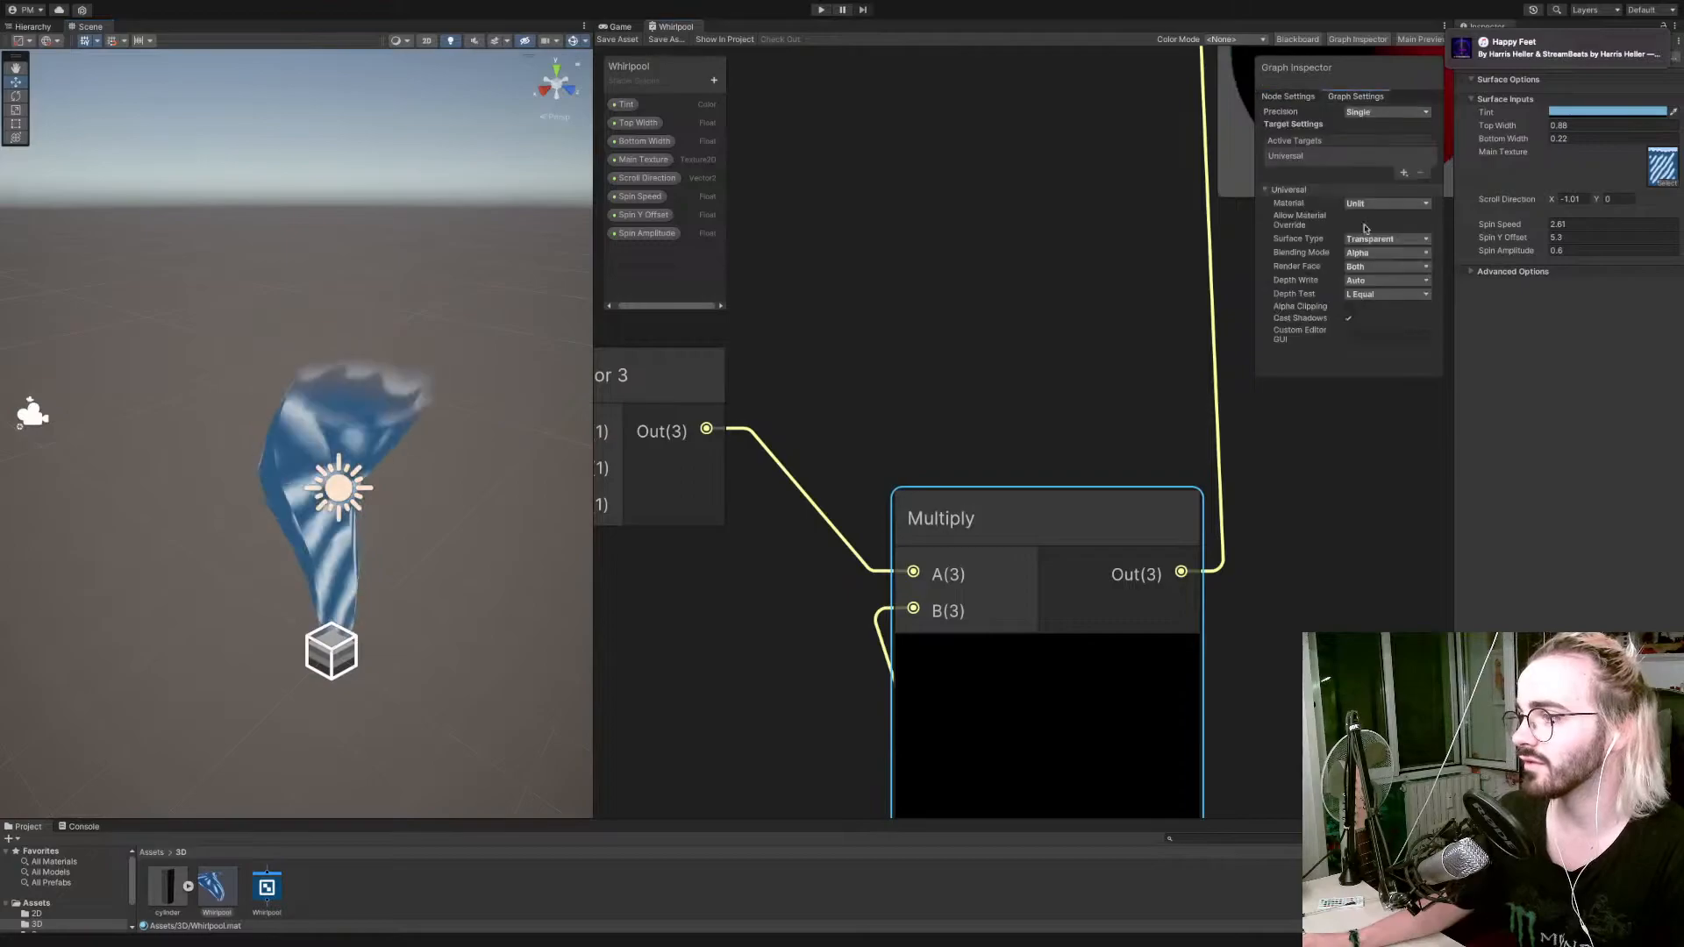
pyautogui.click(1386, 242)
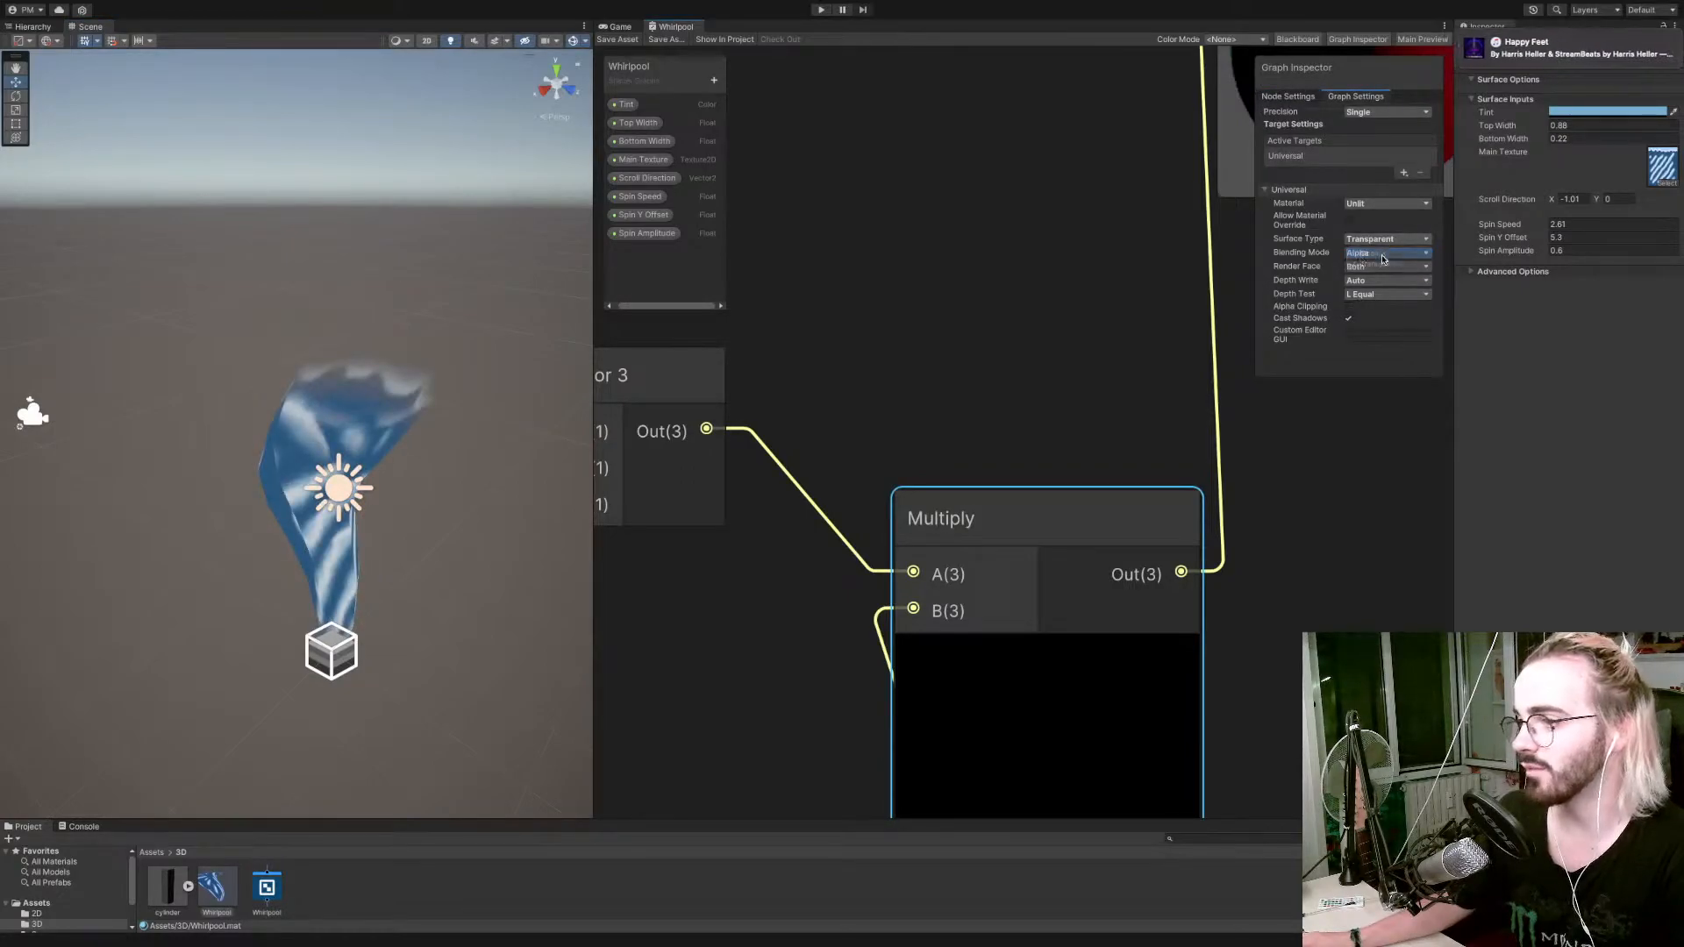
pyautogui.click(1373, 246)
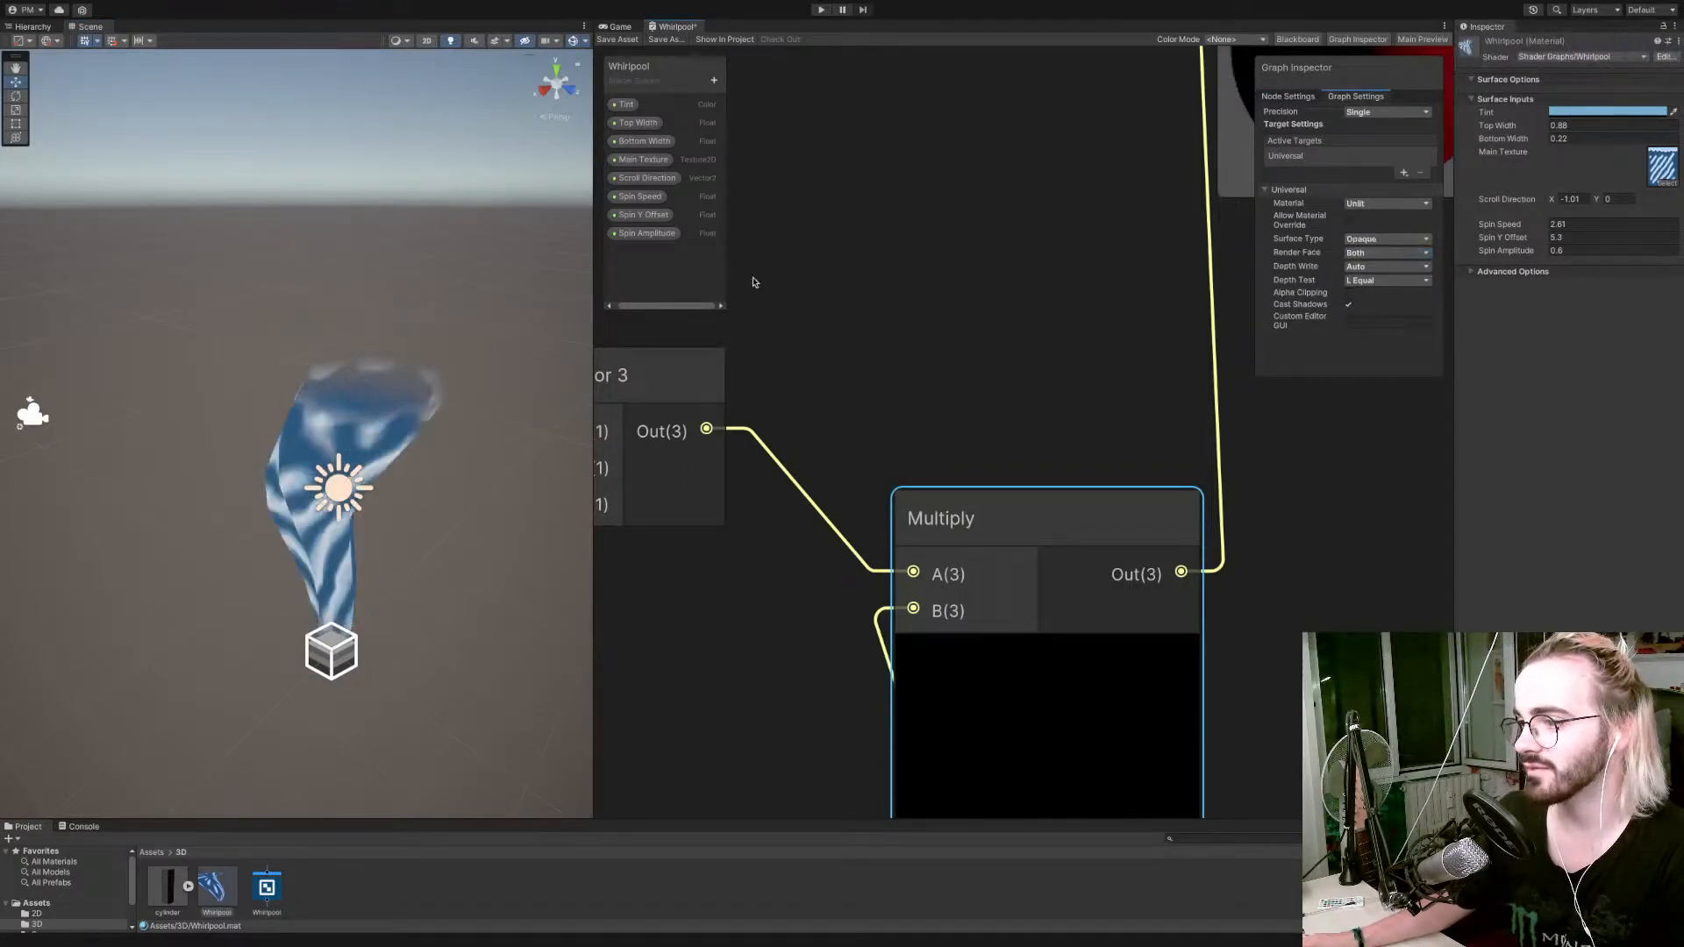
pyautogui.click(624, 40)
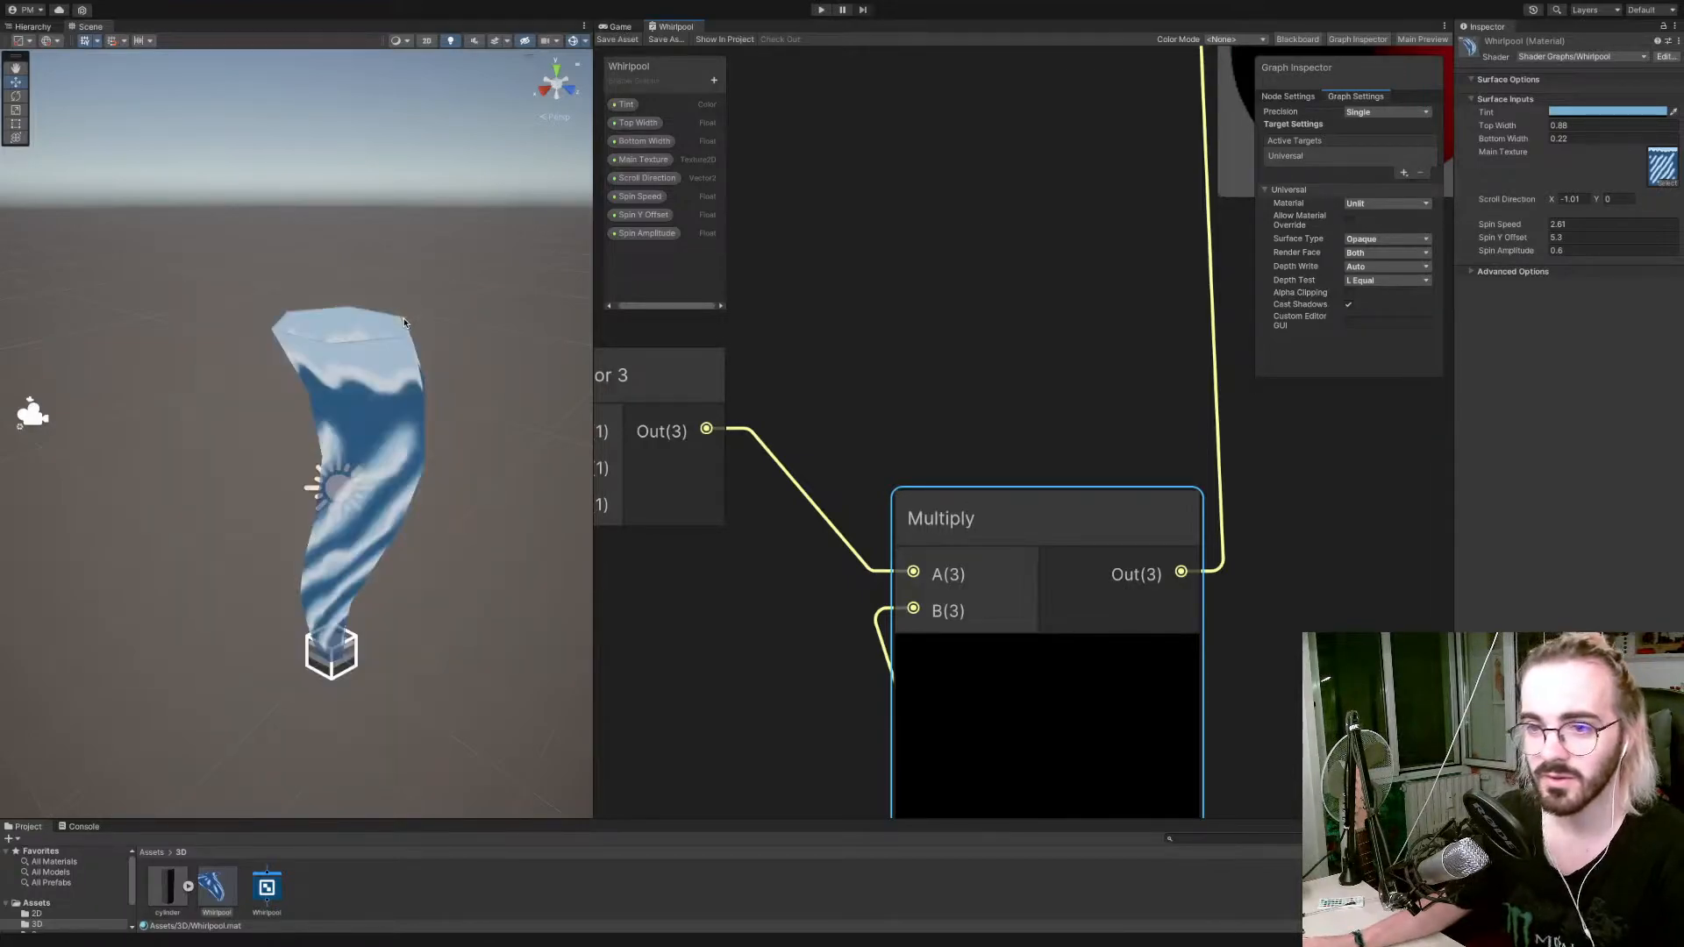
# Inspect the opaque whirlpool from above and check the Scene view's shading modes and effects options.
pyautogui.scroll(-3, 406, 396)
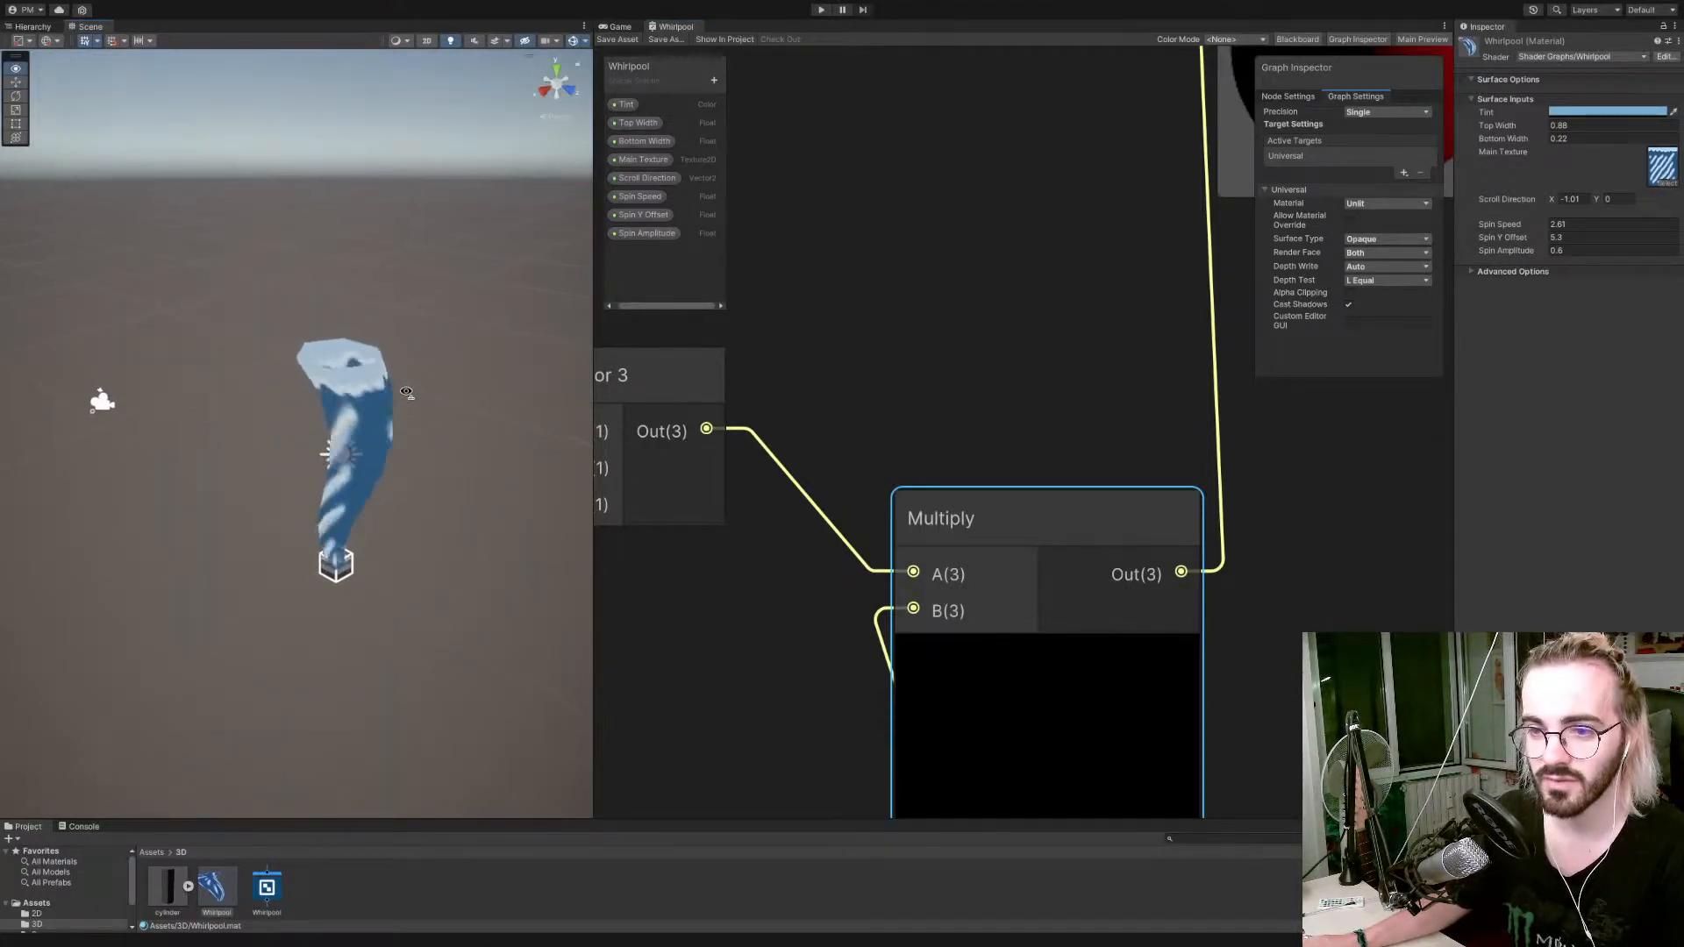
pyautogui.moveTo(406, 391); pyautogui.dragTo(464, 330, button='right')
pyautogui.press('d')
pyautogui.press('w')
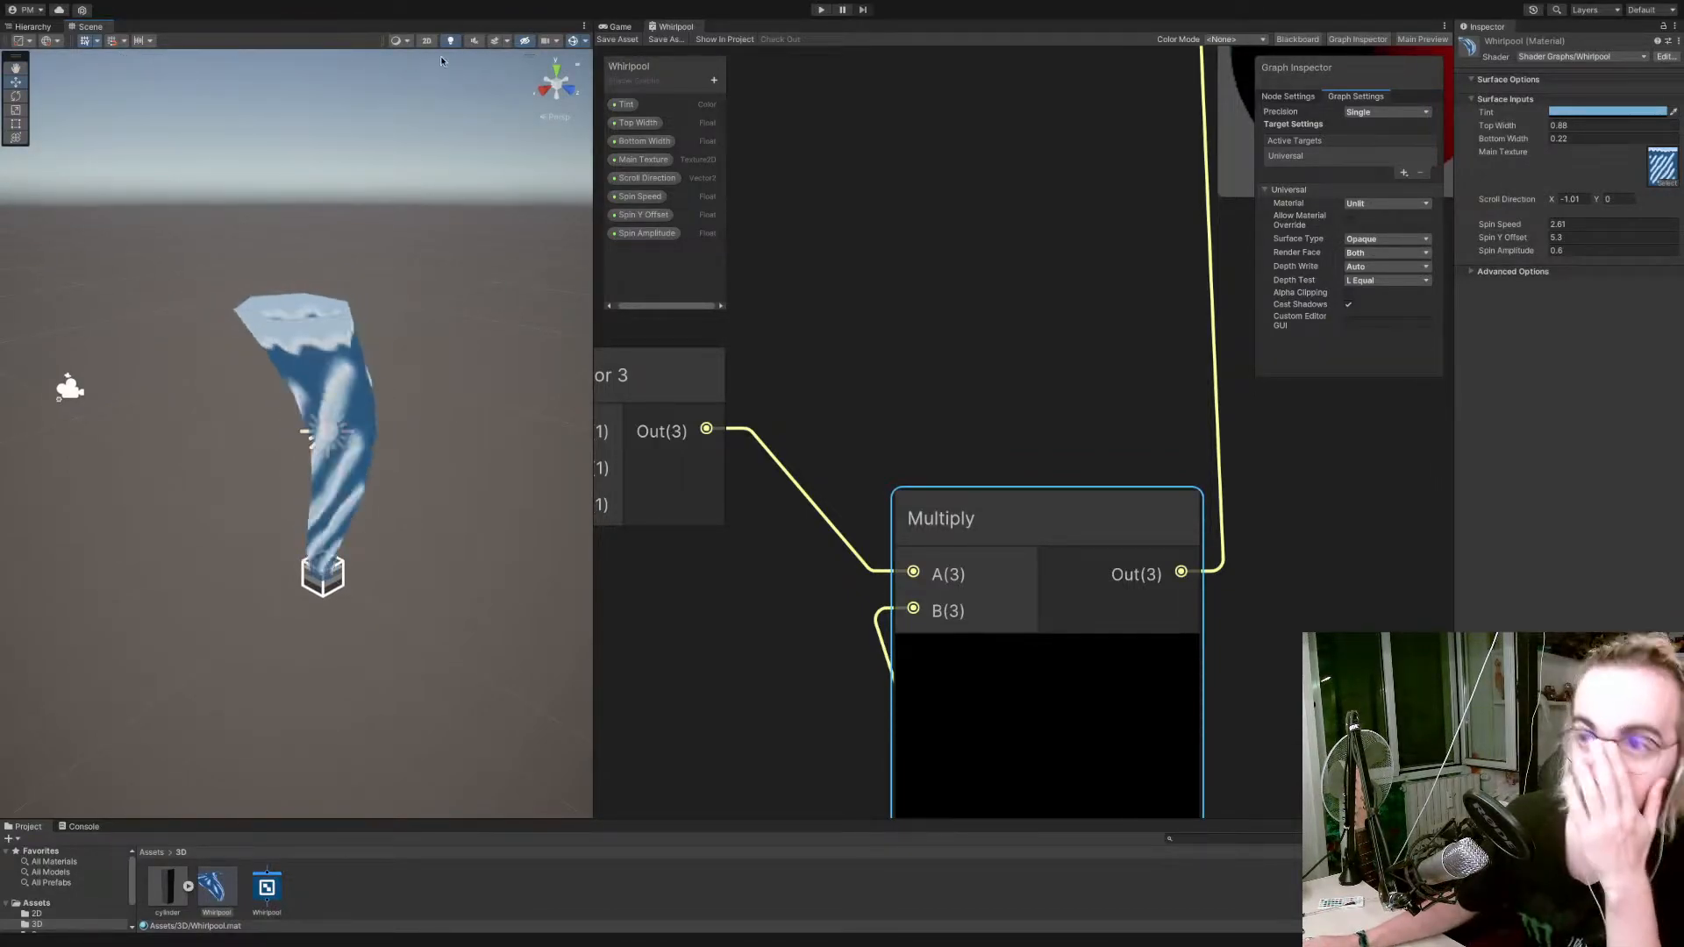
pyautogui.click(407, 41)
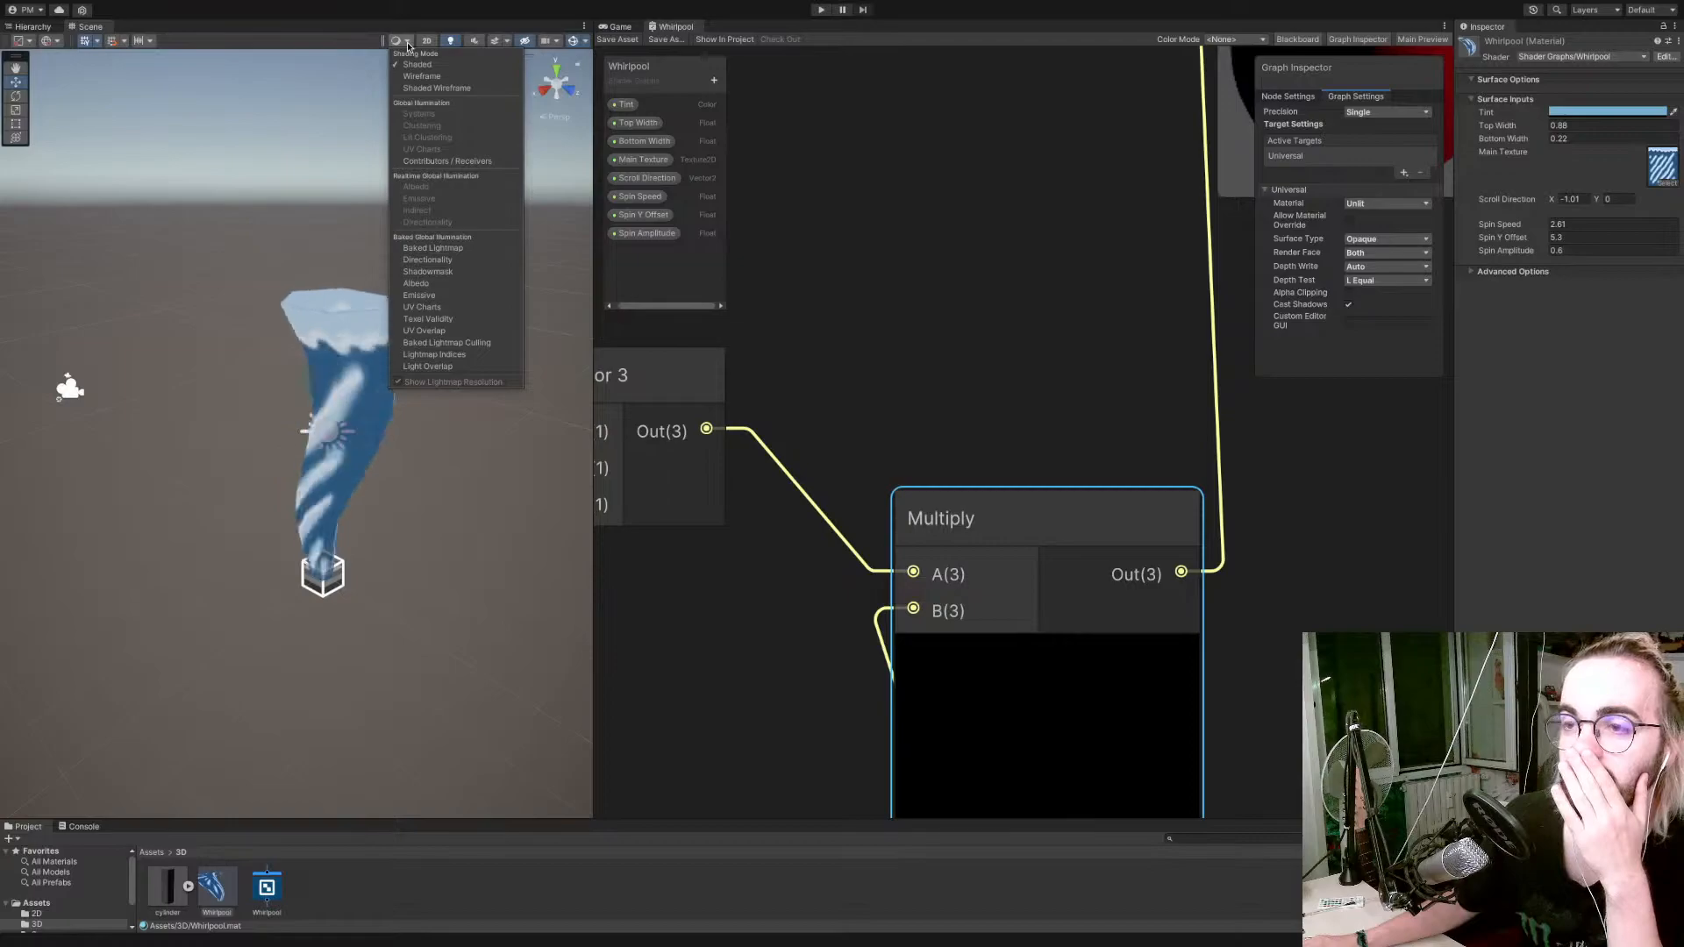
pyautogui.click(408, 44)
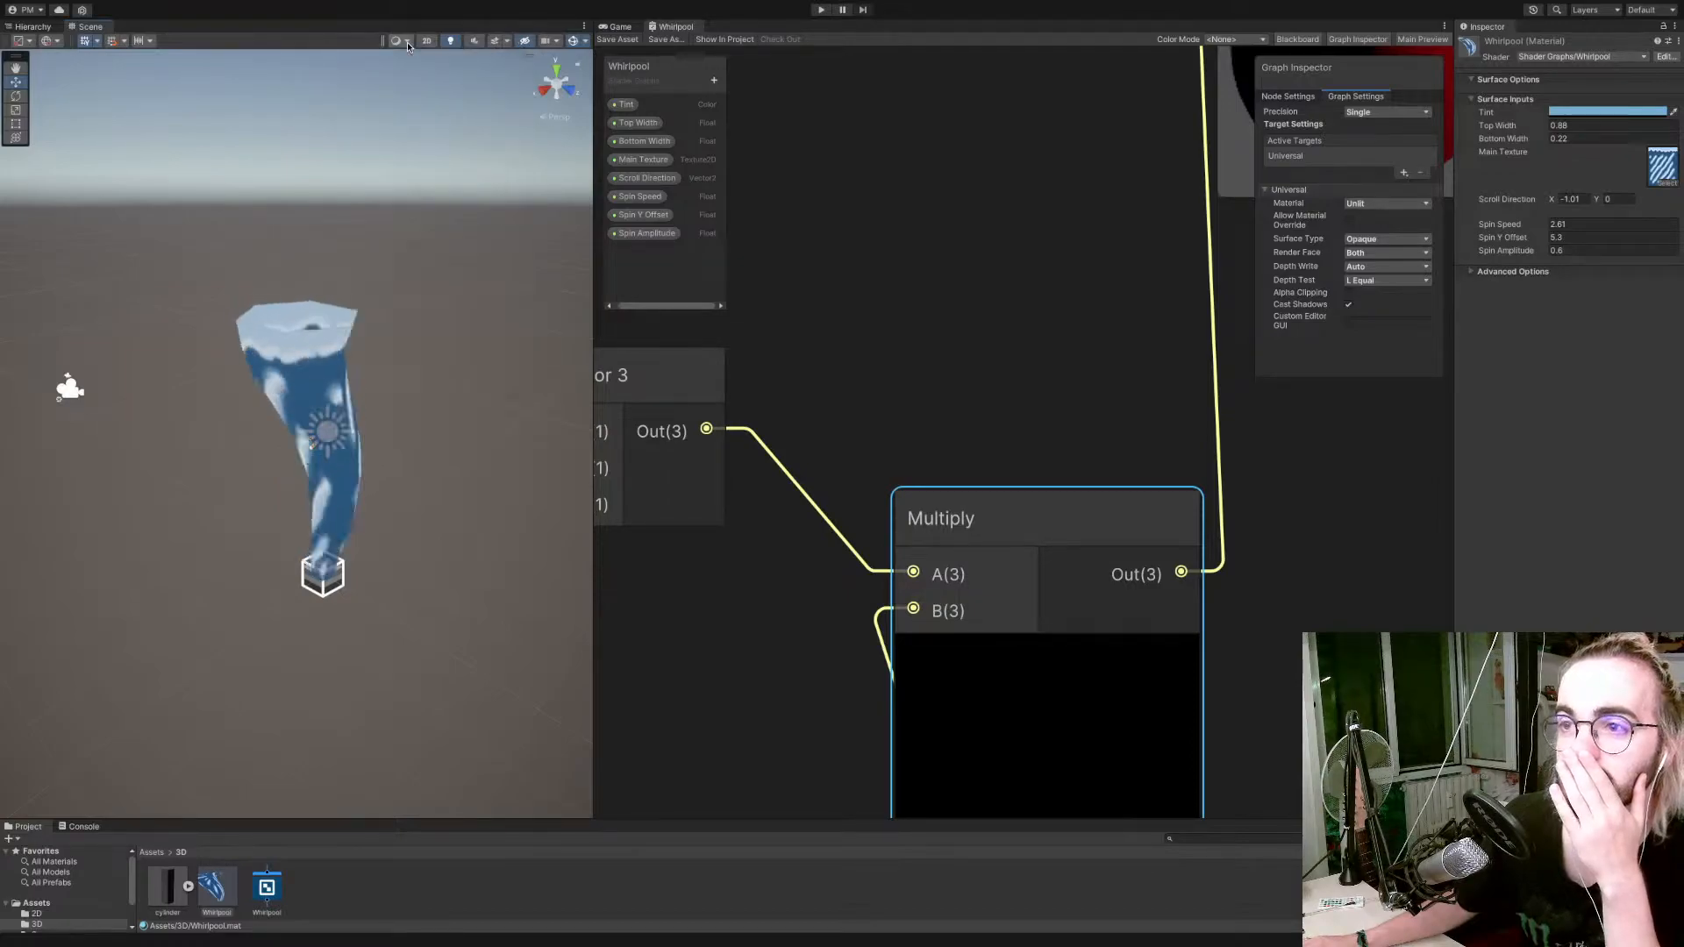
pyautogui.click(507, 41)
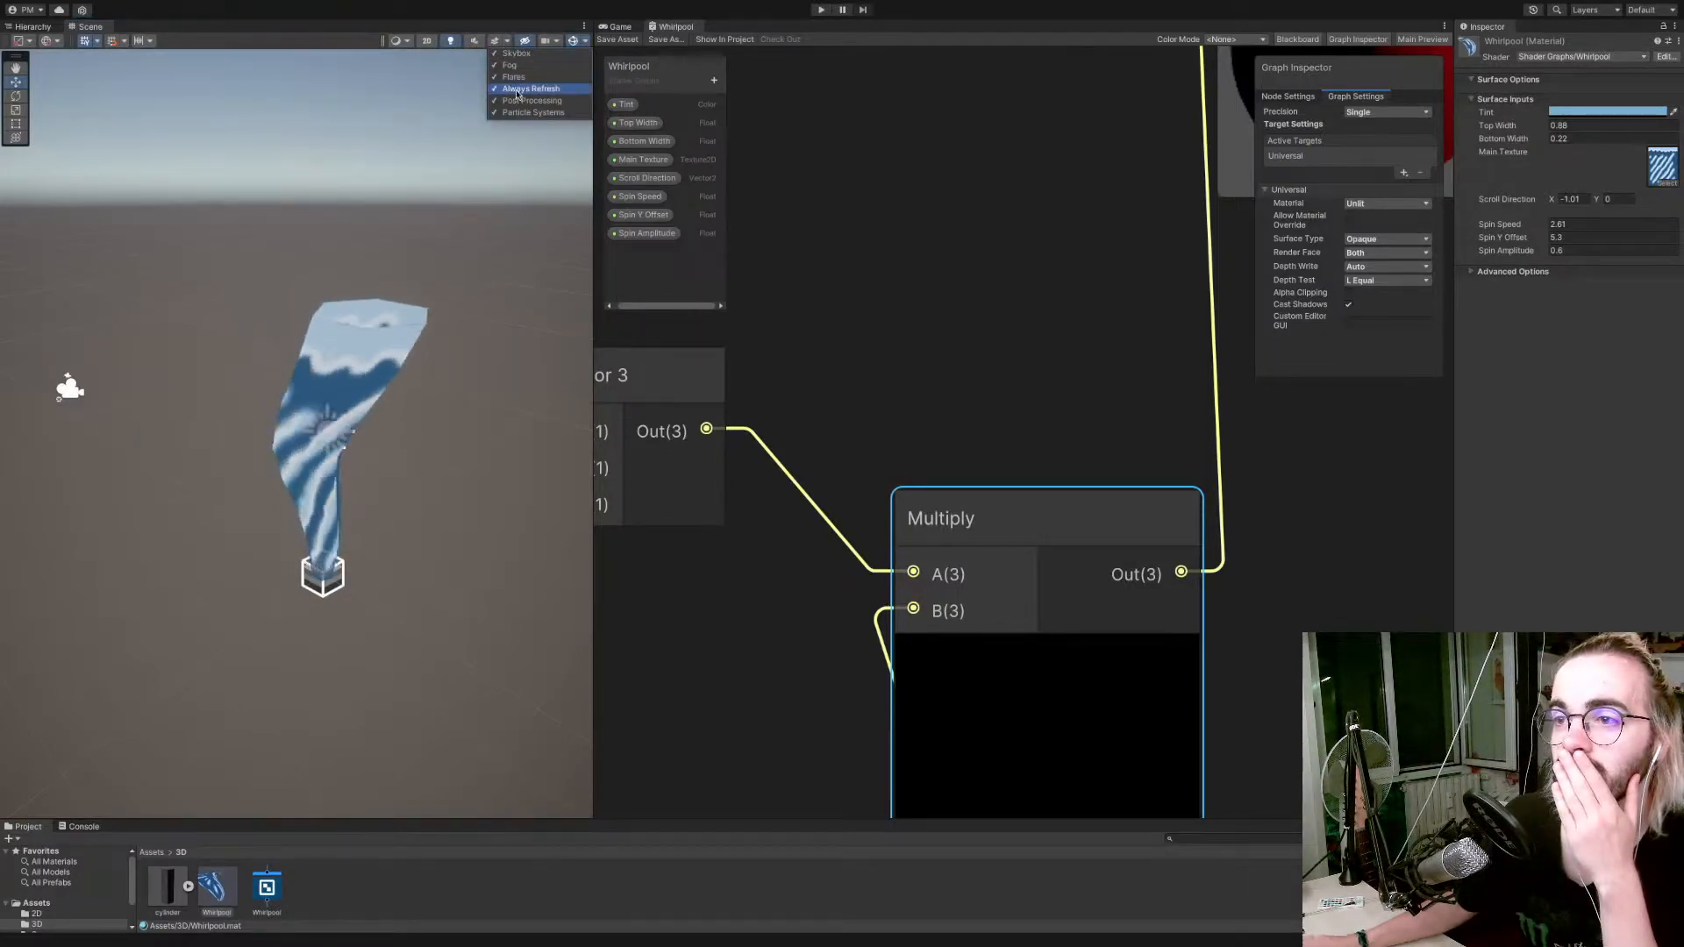
pyautogui.click(1532, 392)
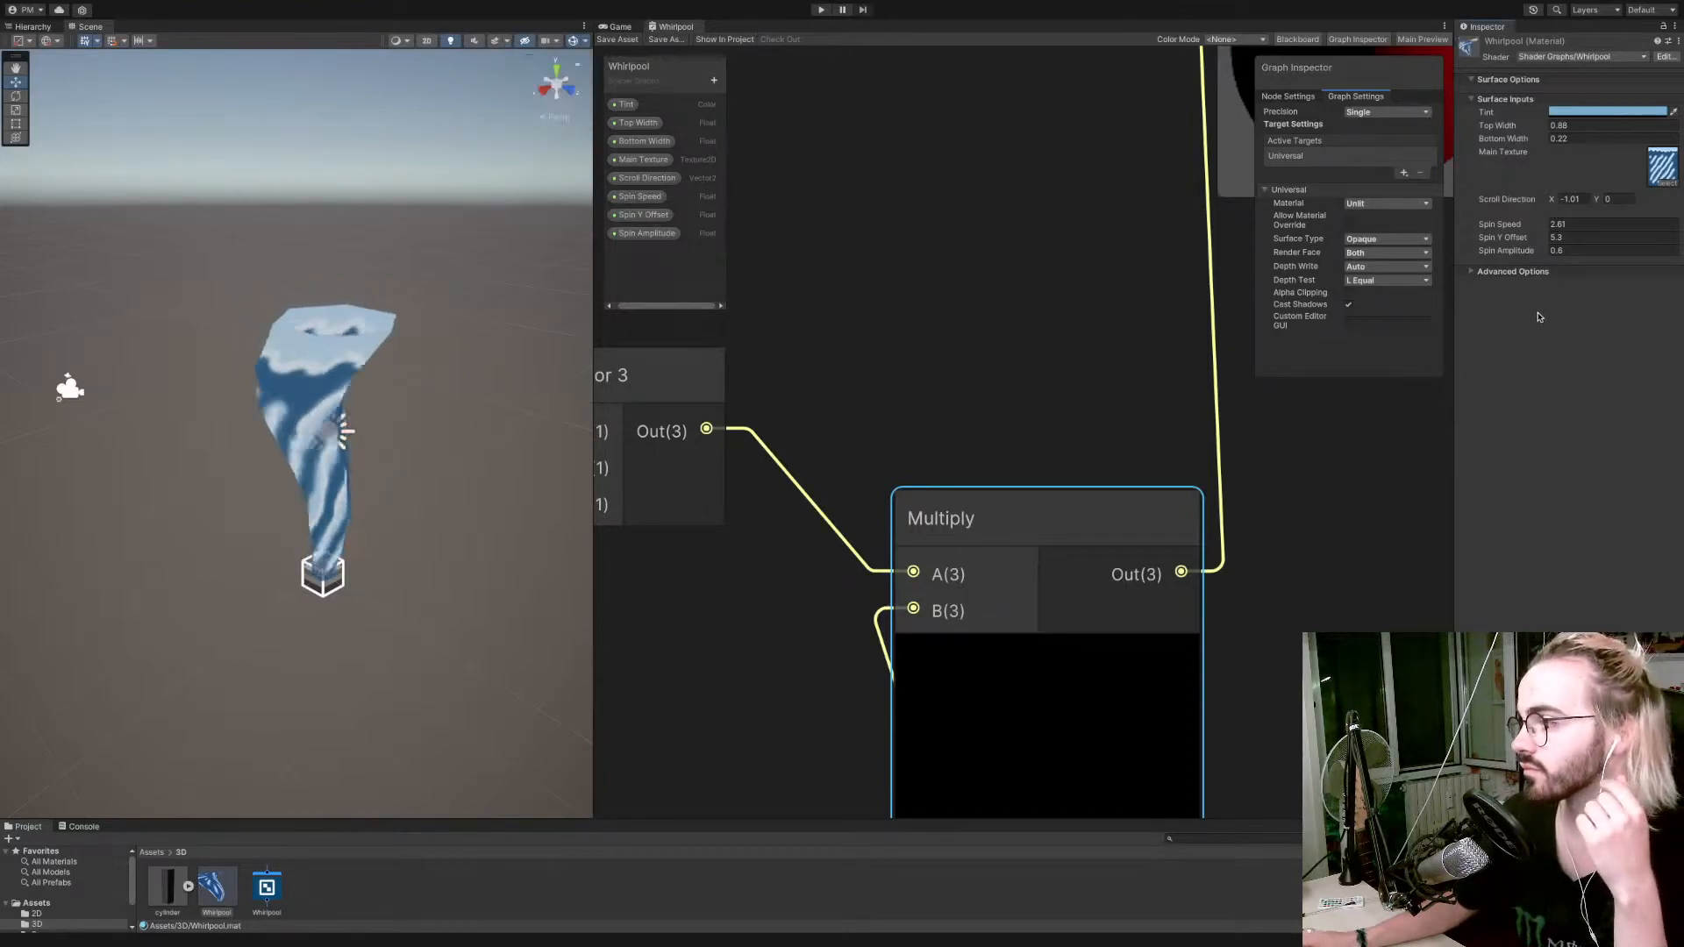
# Set the material's Spin Speed to 2.79, Spin Y Offset to 4.28, Spin Amplitude to 0.57 and Bottom Width to 0.4.
pyautogui.moveTo(1533, 239); pyautogui.dragTo(1408, 245)
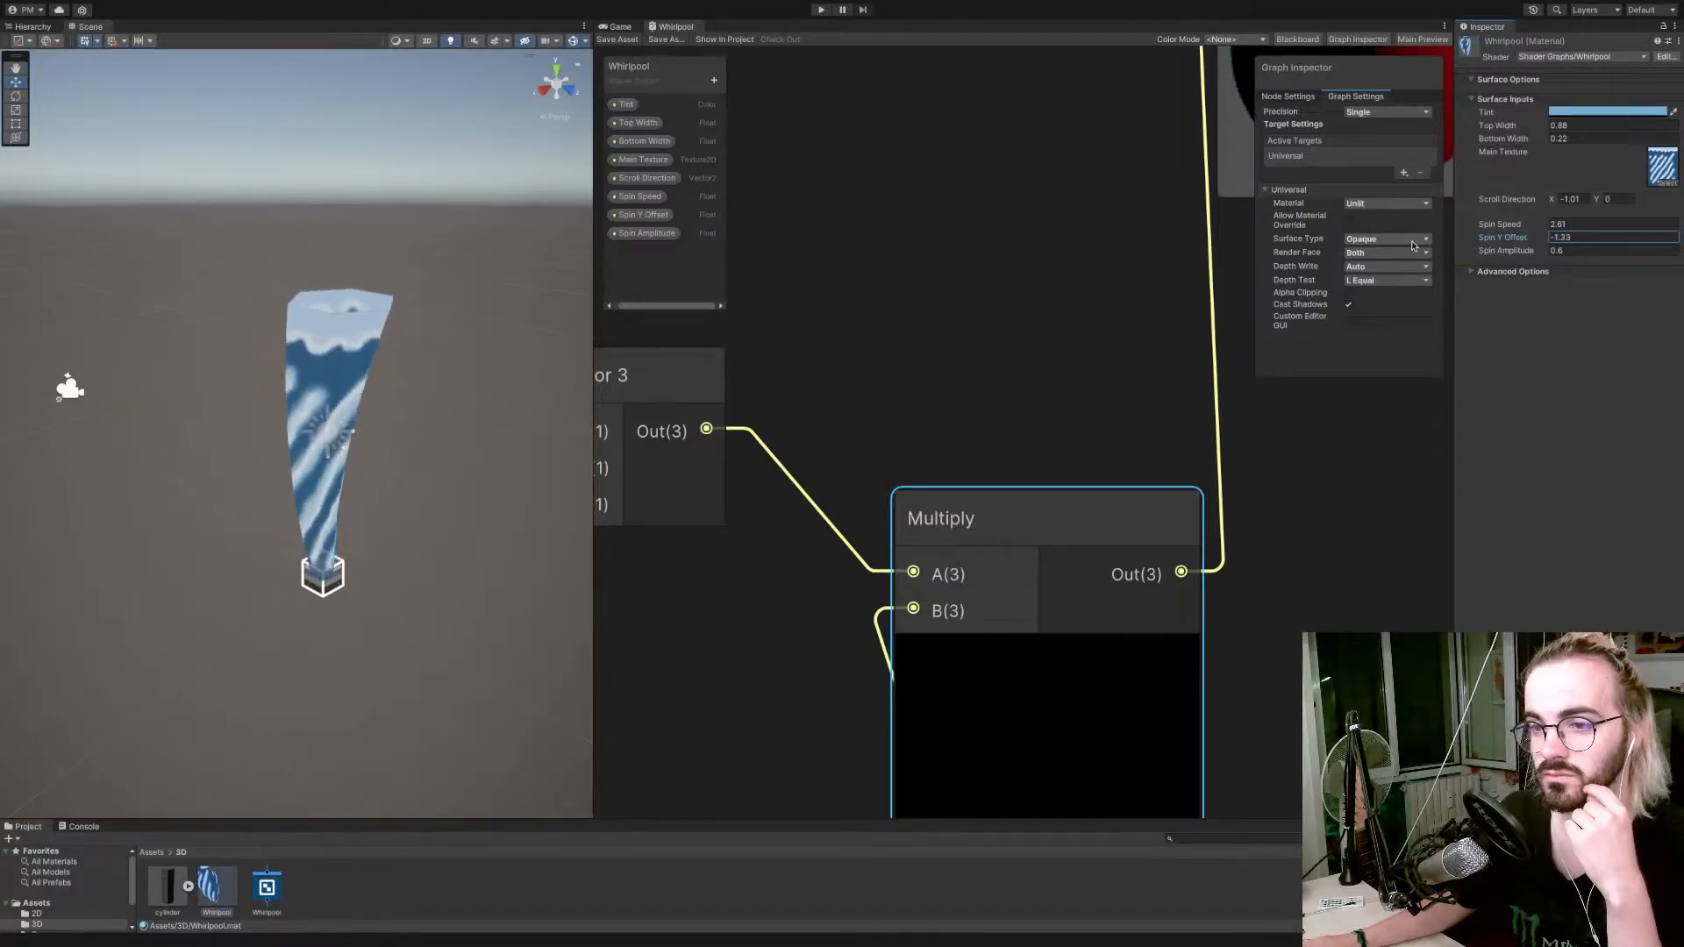
pyautogui.moveTo(1530, 240)
pyautogui.mouseDown()
pyautogui.moveTo(1588, 240)
pyautogui.moveTo(1551, 228)
pyautogui.moveTo(1531, 228)
pyautogui.moveTo(1549, 255)
pyautogui.moveTo(1629, 256)
pyautogui.moveTo(1549, 256)
pyautogui.mouseUp()
pyautogui.moveTo(1548, 143)
pyautogui.mouseDown()
pyautogui.moveTo(1507, 147)
pyautogui.moveTo(1549, 146)
pyautogui.mouseUp()
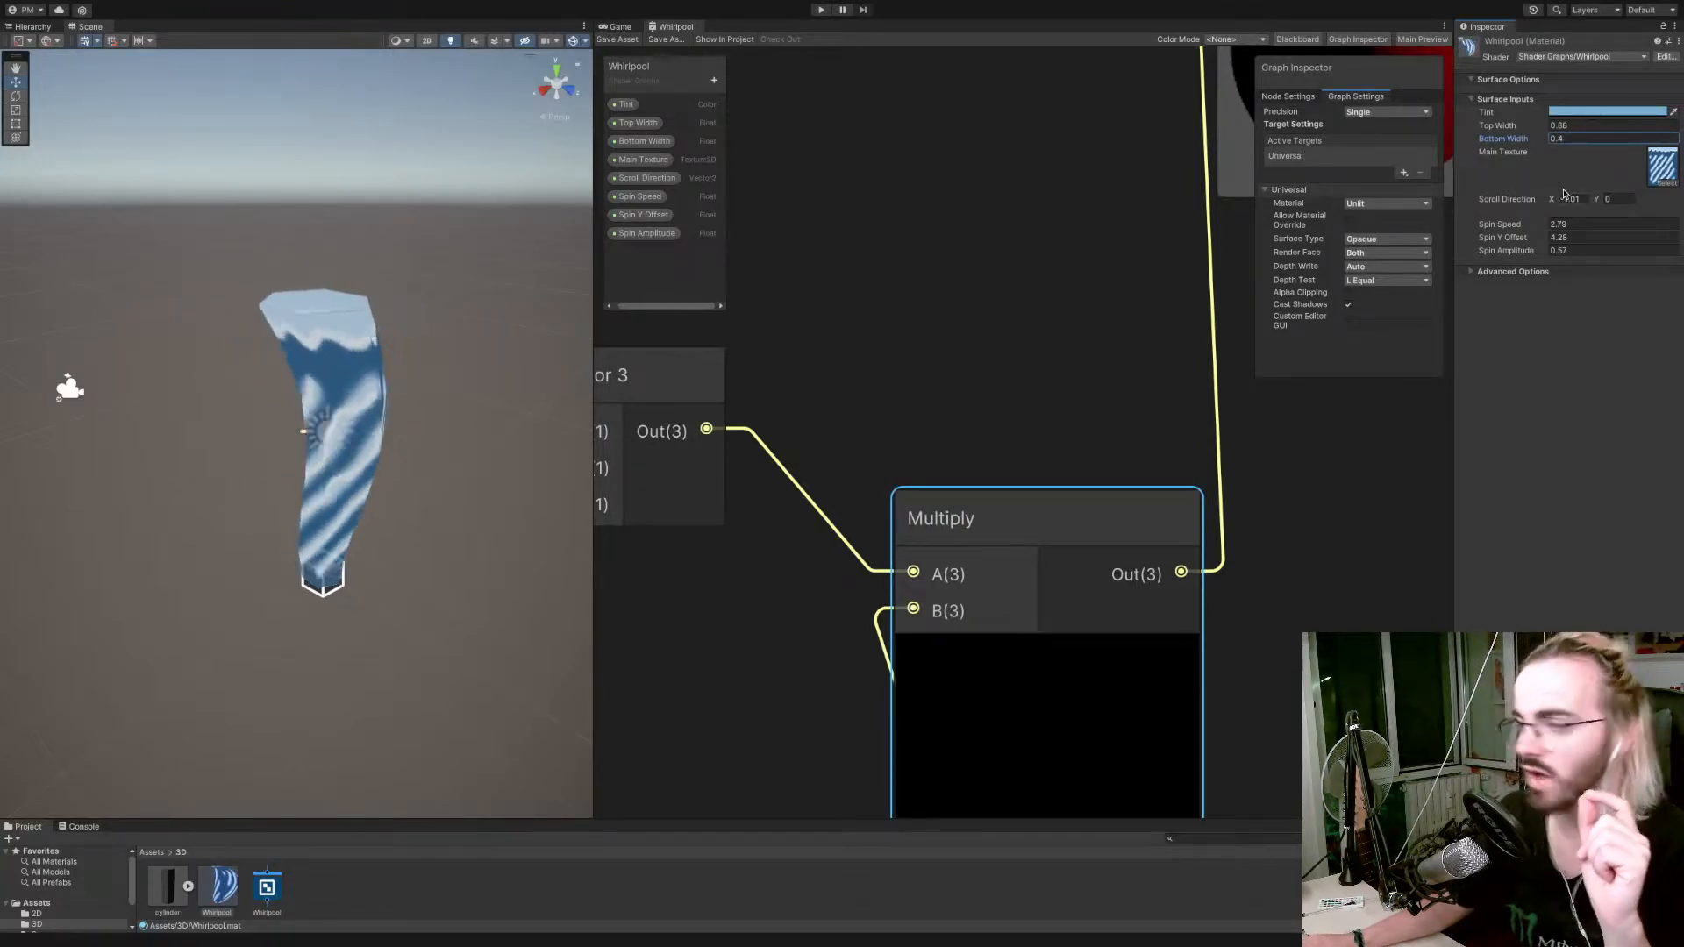
# Try a Top Width of 0 with a higher Spin Amplitude on the whirlpool, and undo both changes.
pyautogui.moveTo(1543, 130); pyautogui.dragTo(1529, 134)
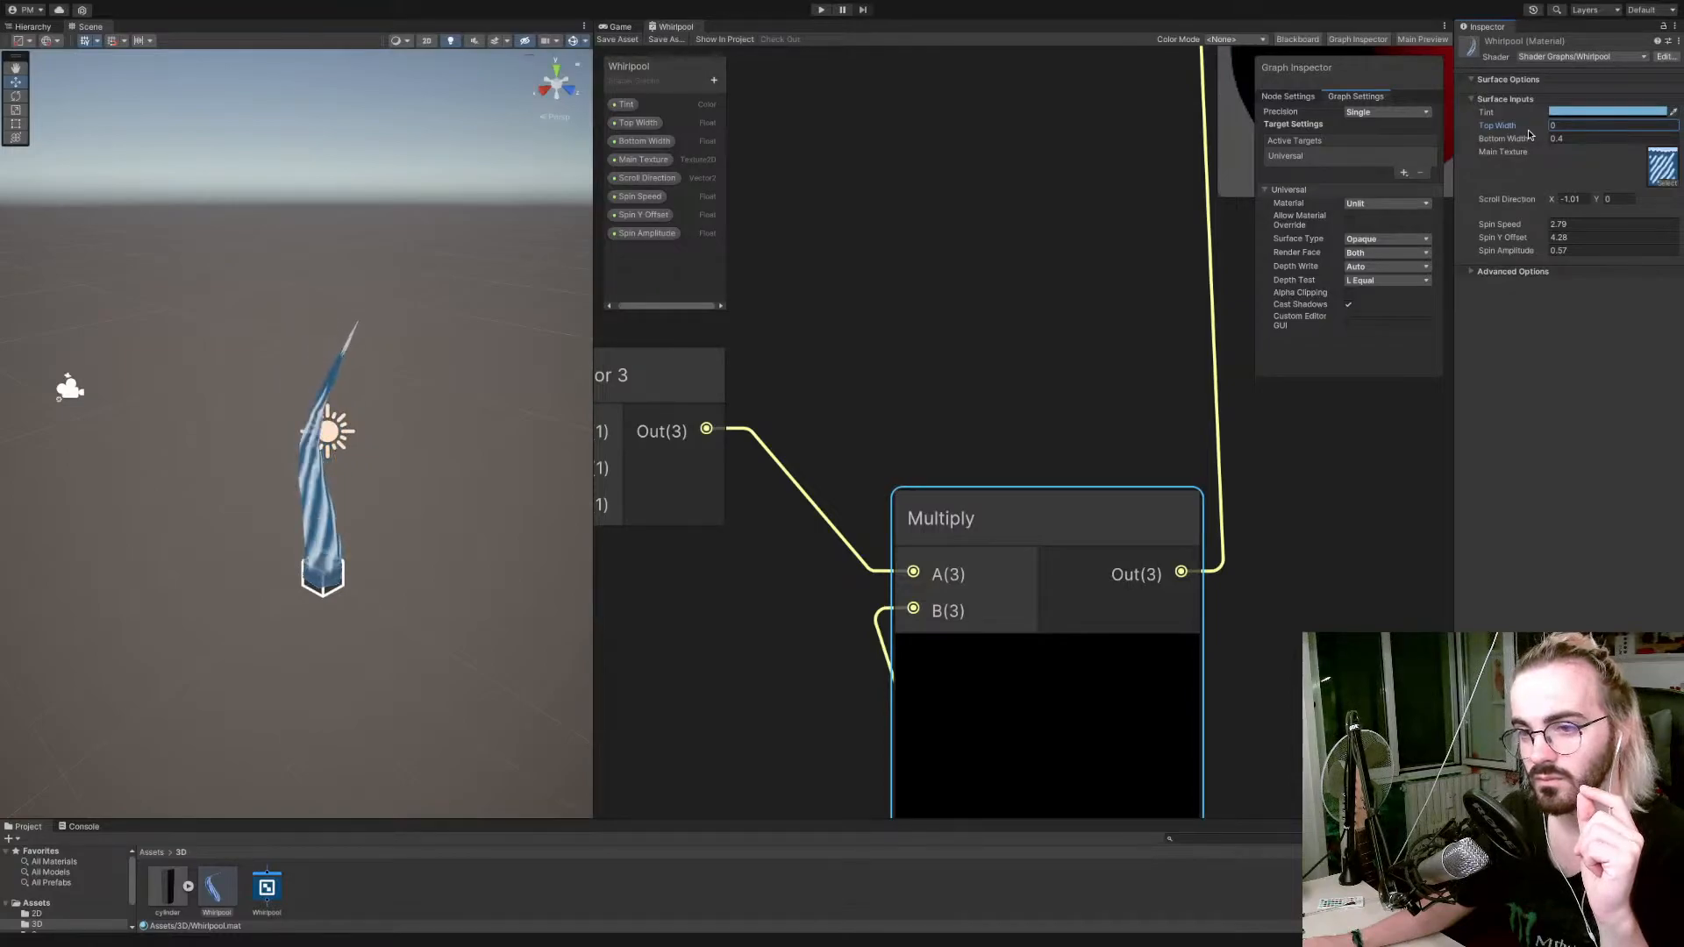
pyautogui.moveTo(1531, 254); pyautogui.dragTo(1536, 253)
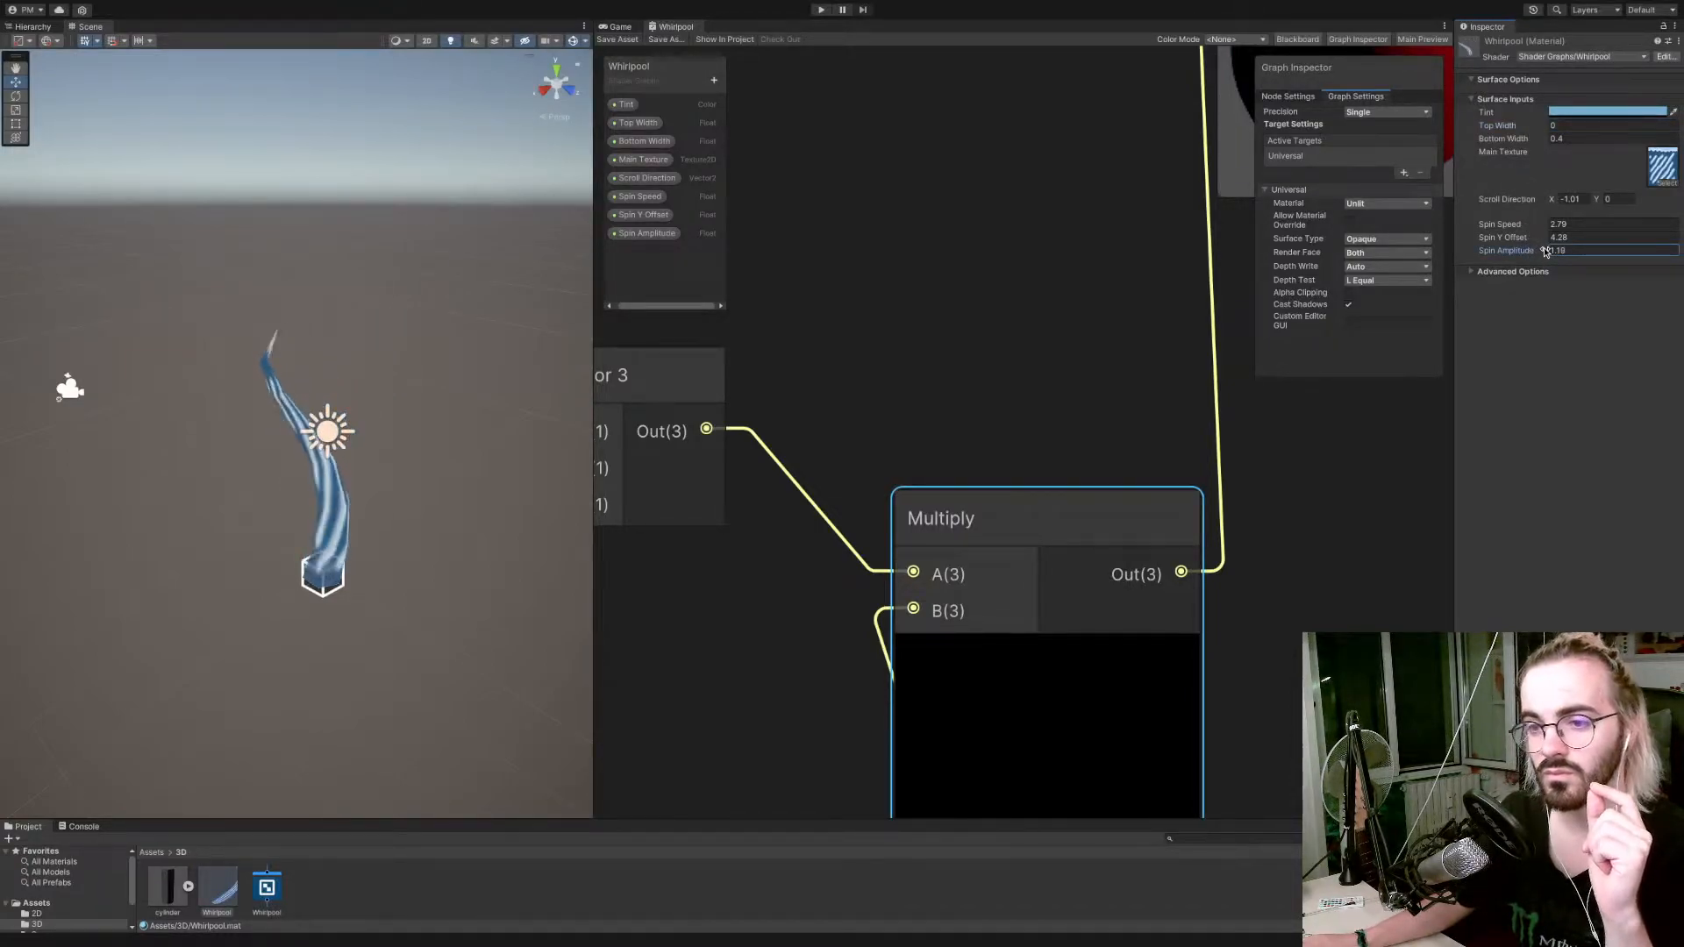
pyautogui.moveTo(515, 425)
pyautogui.mouseDown(button='right')
pyautogui.moveTo(470, 406)
pyautogui.moveTo(579, 410)
pyautogui.moveTo(487, 407)
pyautogui.mouseUp(button='right')
pyautogui.scroll(-2, 488, 406)
pyautogui.hotkey('ctrl', 'z')
pyautogui.hotkey('ctrl', 'z')
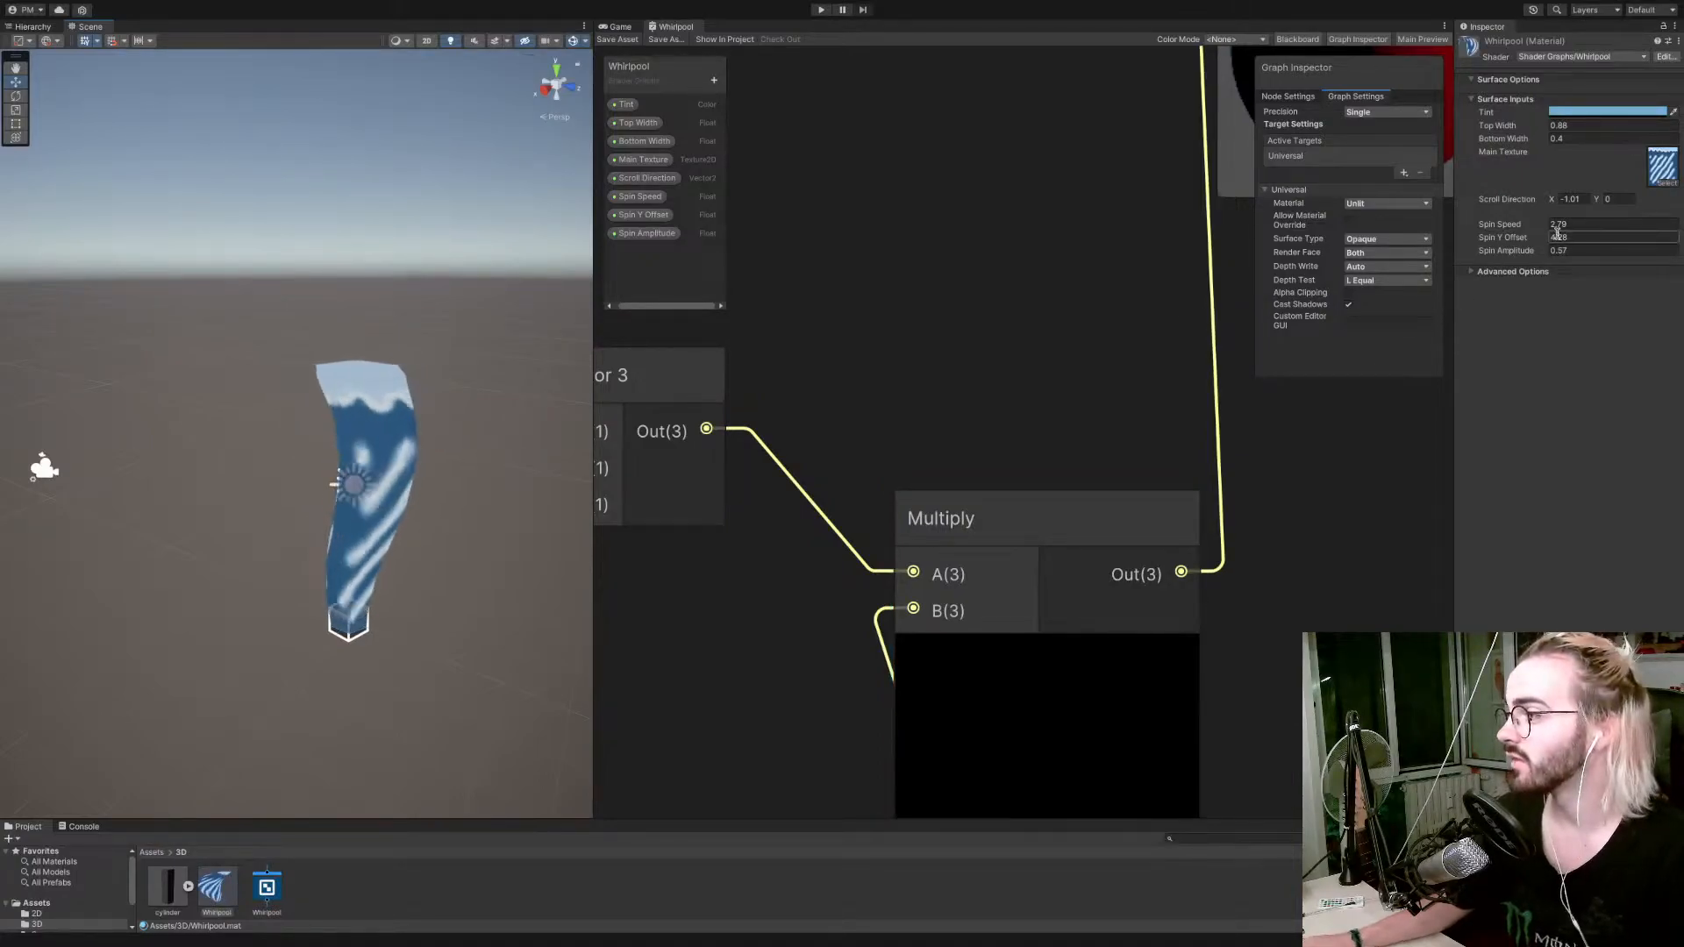
# Readjust the Spin Speed and Spin Amplitude of the Whirlpool material.
pyautogui.moveTo(1541, 230)
pyautogui.mouseDown()
pyautogui.moveTo(1525, 257)
pyautogui.moveTo(1544, 256)
pyautogui.mouseUp()
pyautogui.click(1535, 251)
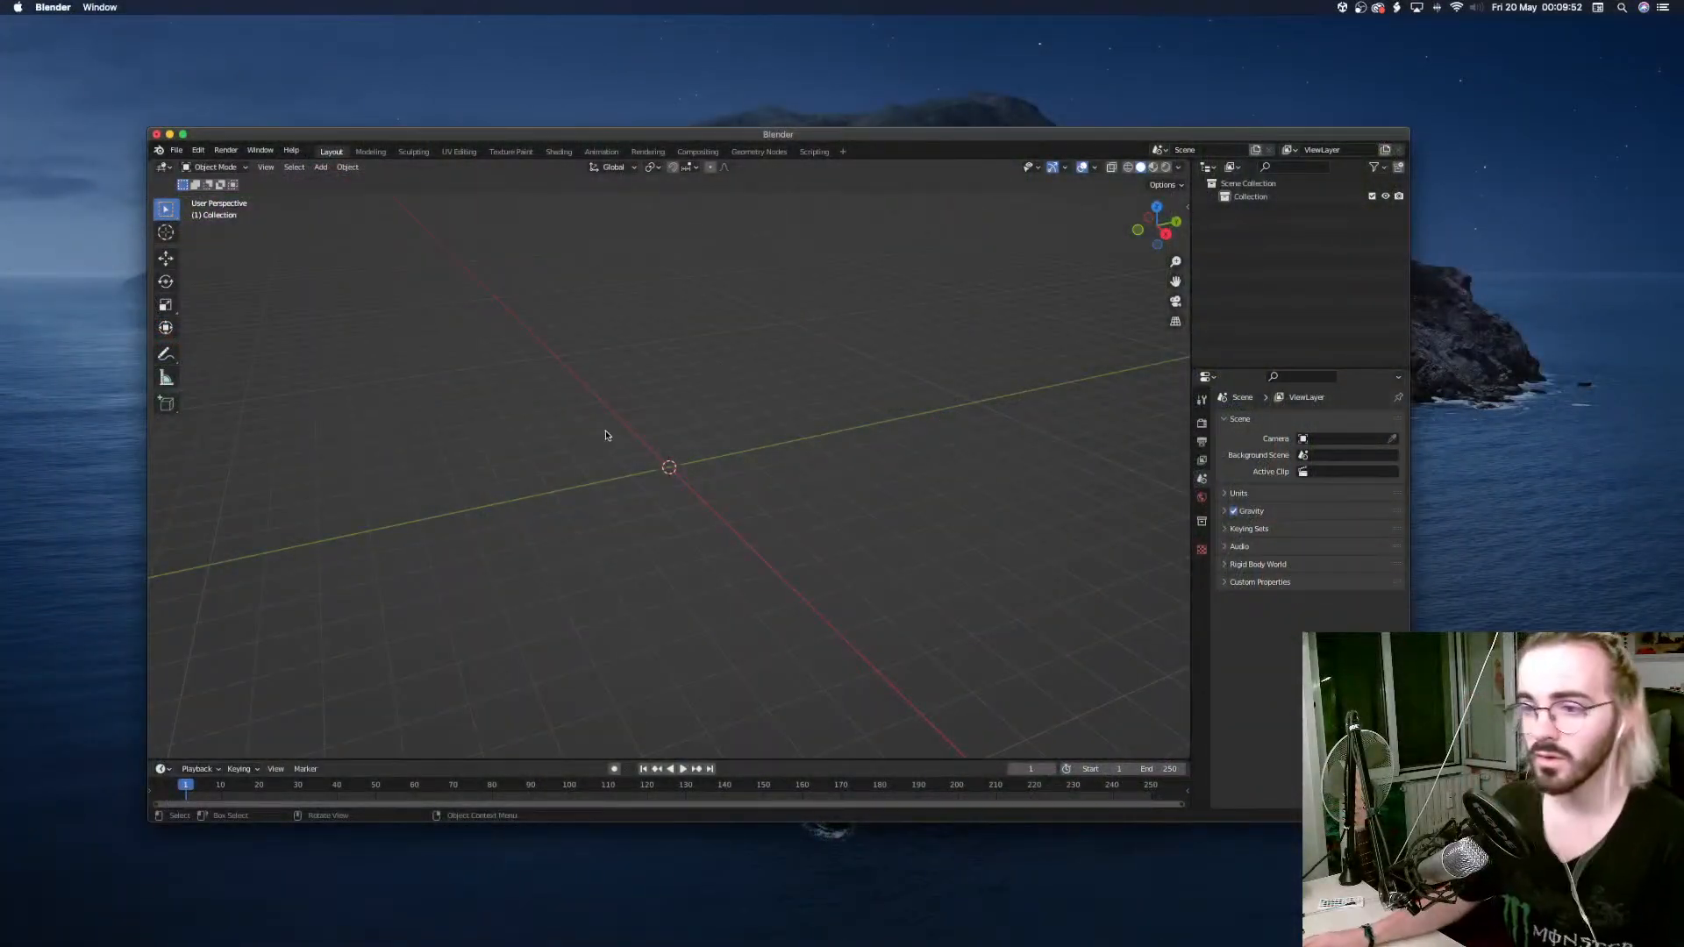
# Switch to Blender and add a mesh cylinder with 6 vertices.
pyautogui.click(182, 135)
pyautogui.hotkey('shift', 'a')
pyautogui.moveTo(498, 320)
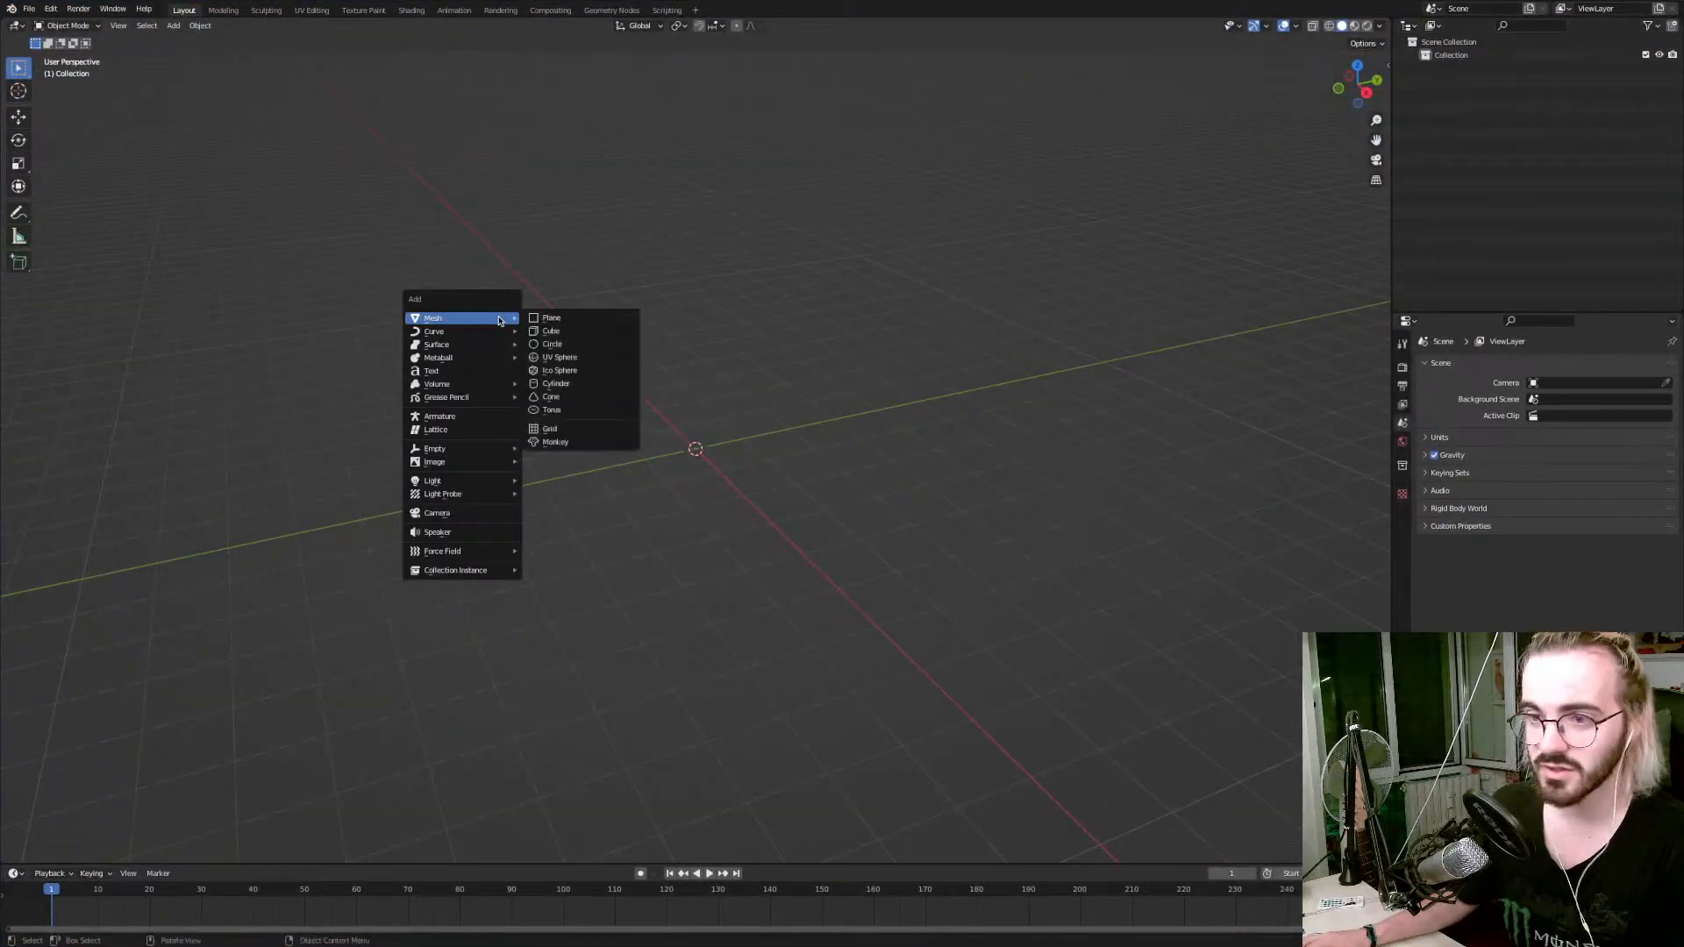
pyautogui.click(556, 384)
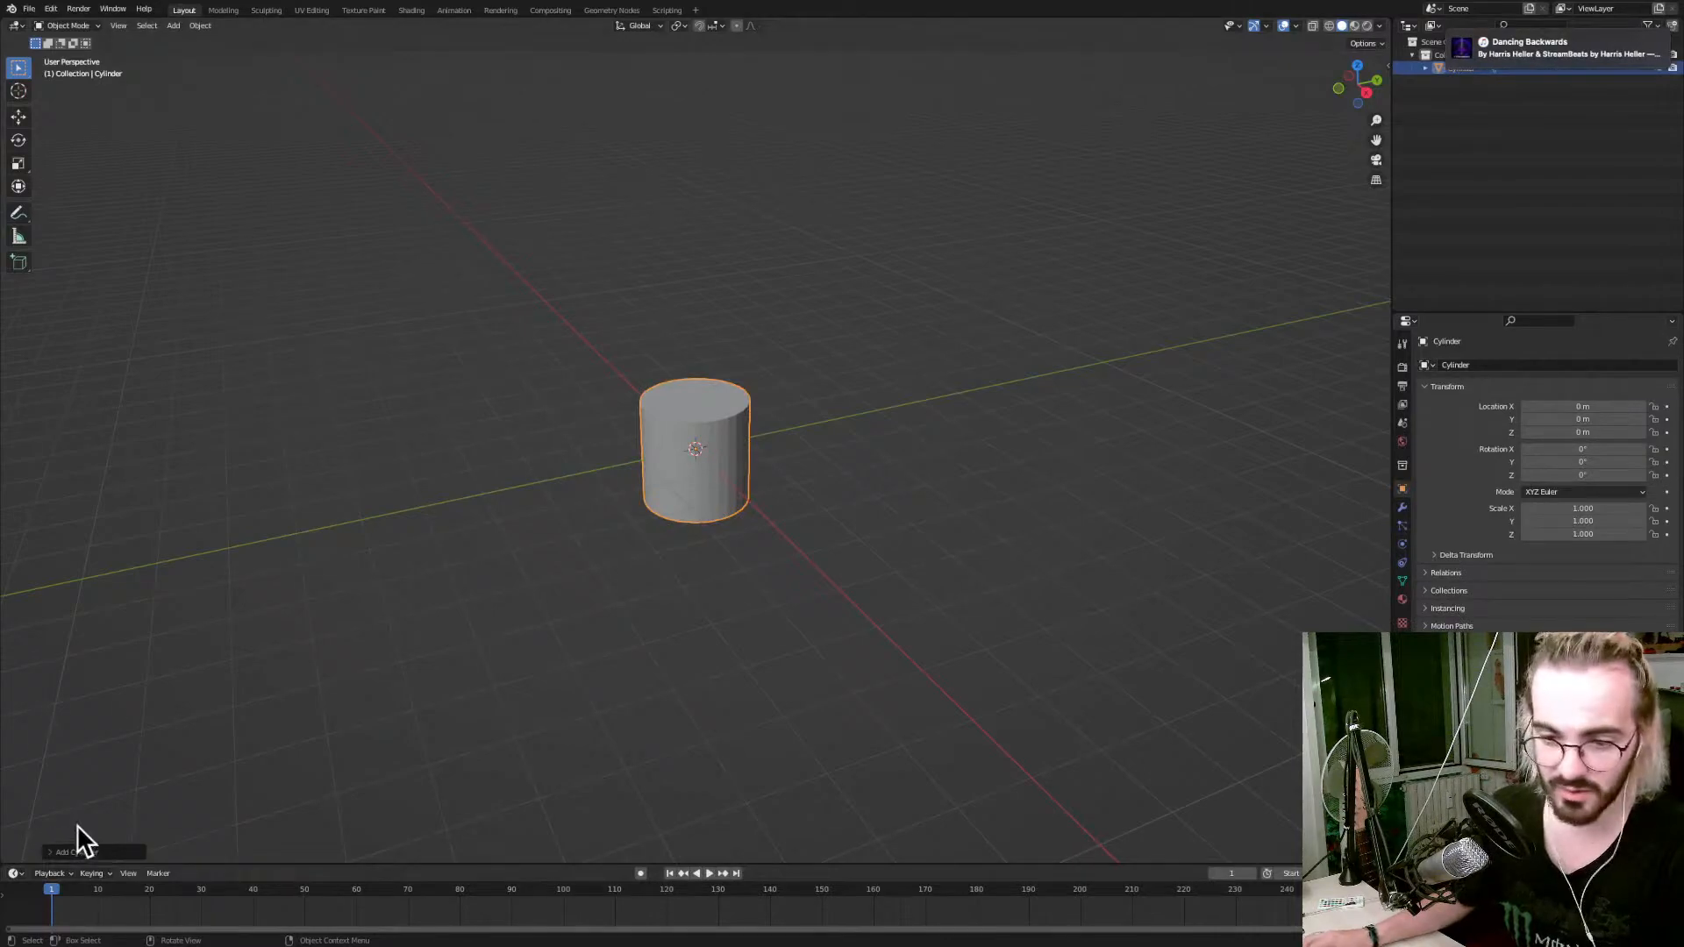
pyautogui.click(80, 851)
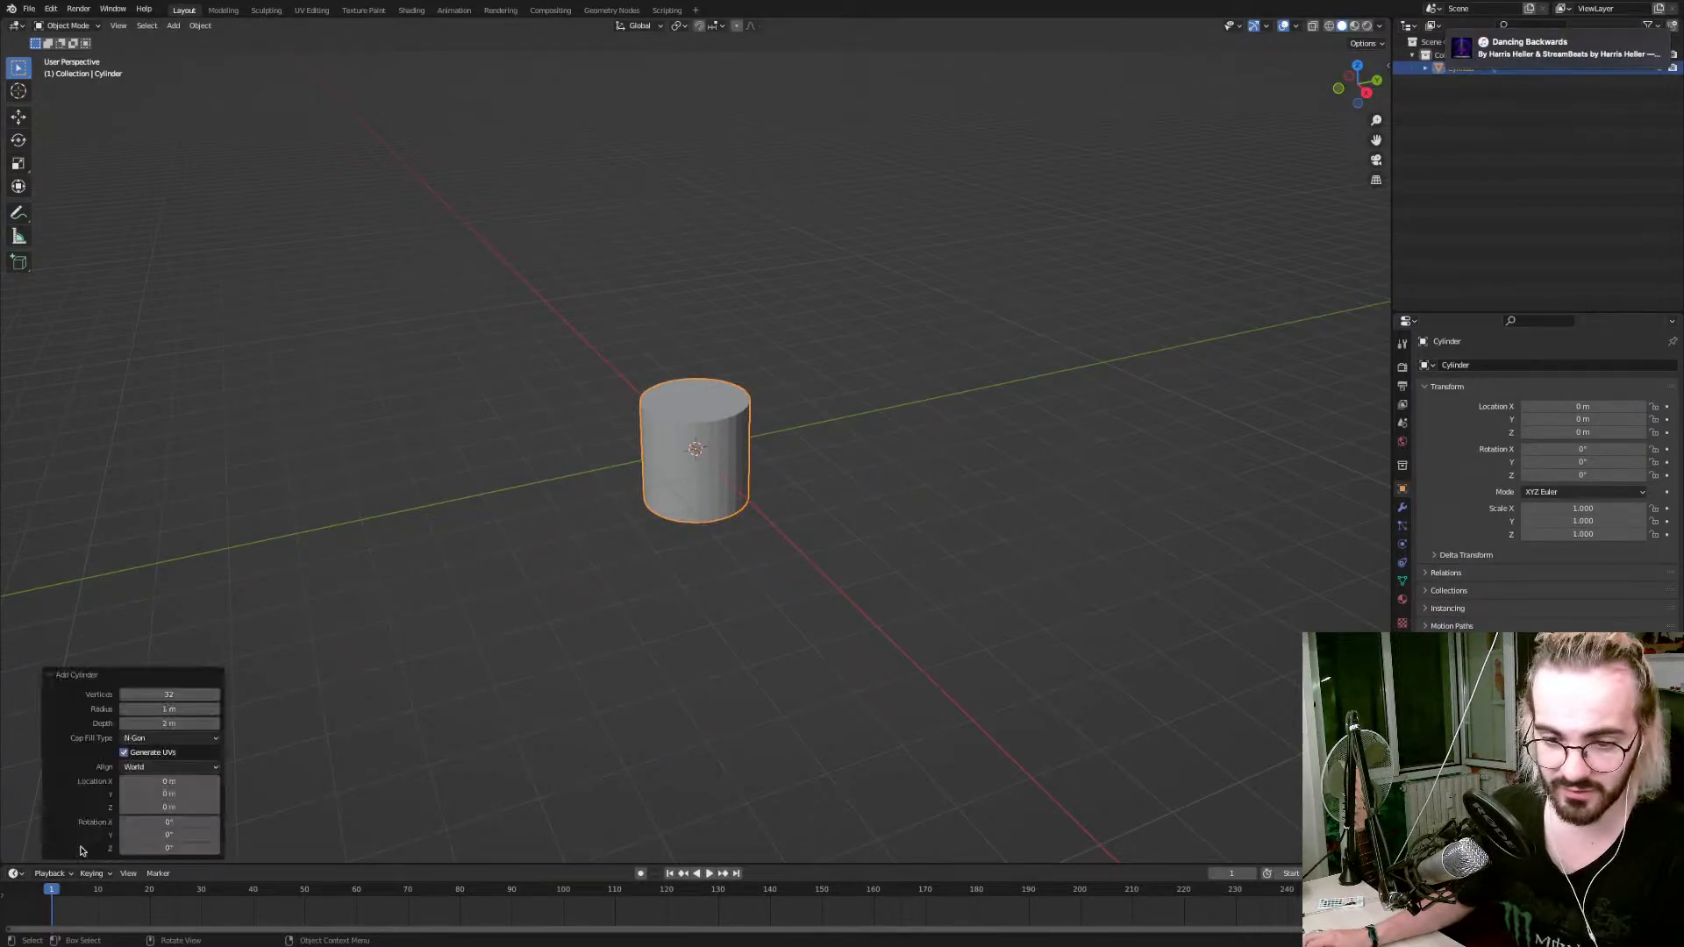
pyautogui.click(180, 692)
pyautogui.write('6')
pyautogui.press('Tab')
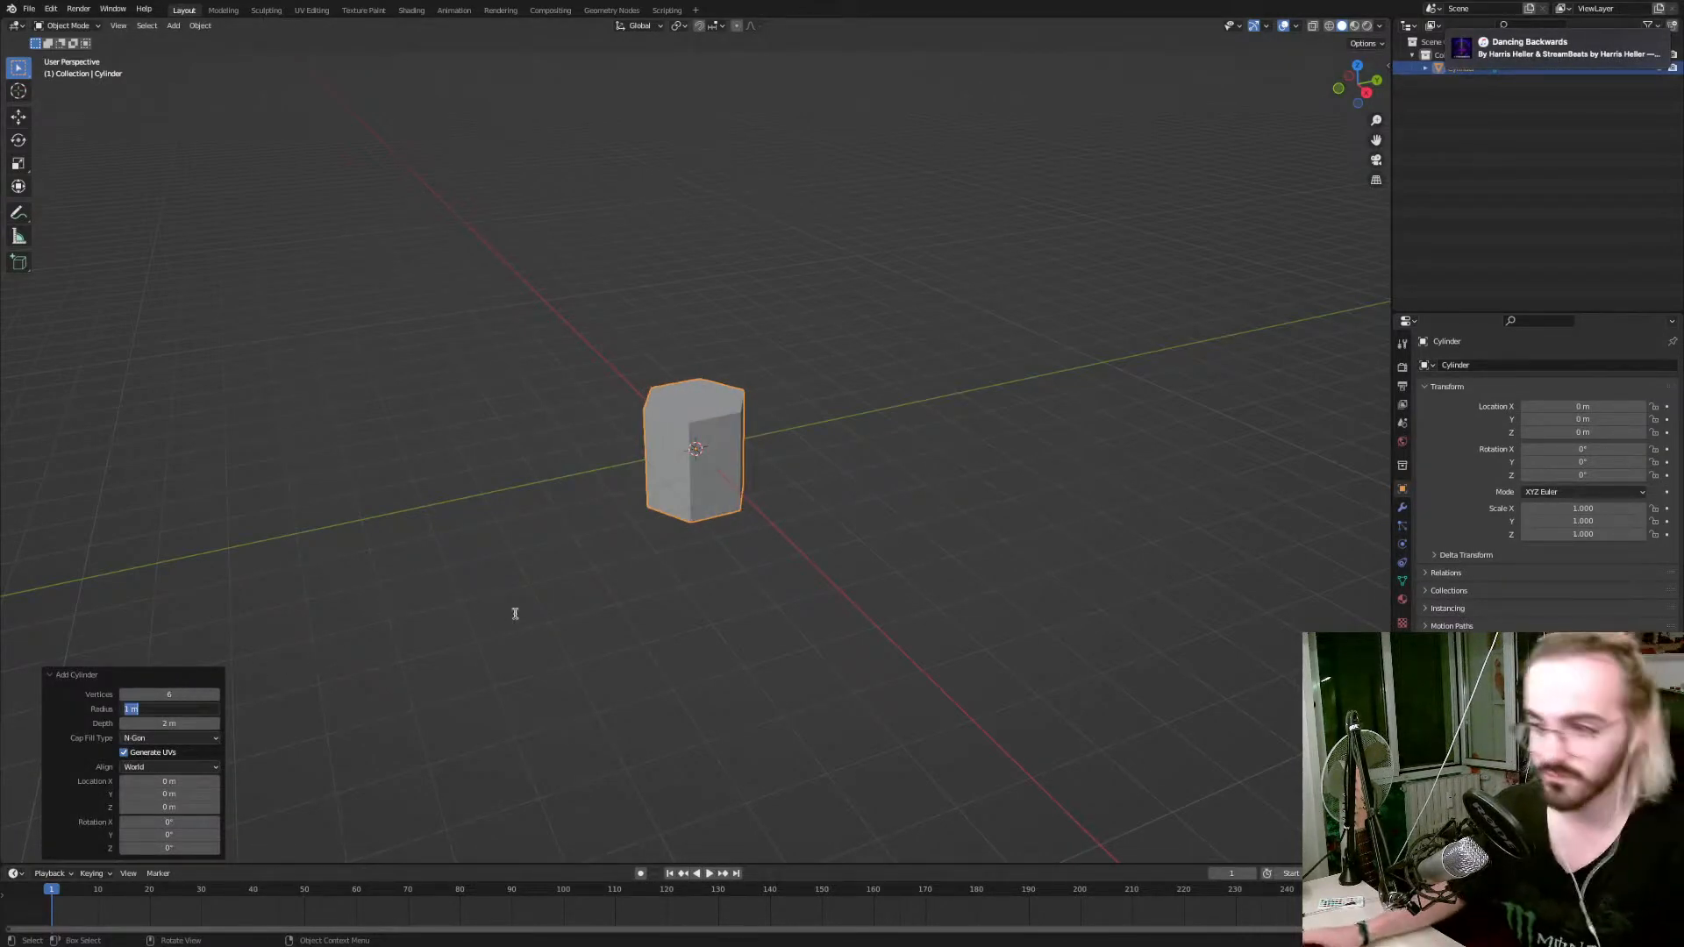
pyautogui.press('Return')
# Move the whole cylinder mesh up along Z in Edit Mode so its base sits at the origin.
pyautogui.moveTo(583, 557); pyautogui.dragTo(612, 550, button='middle')
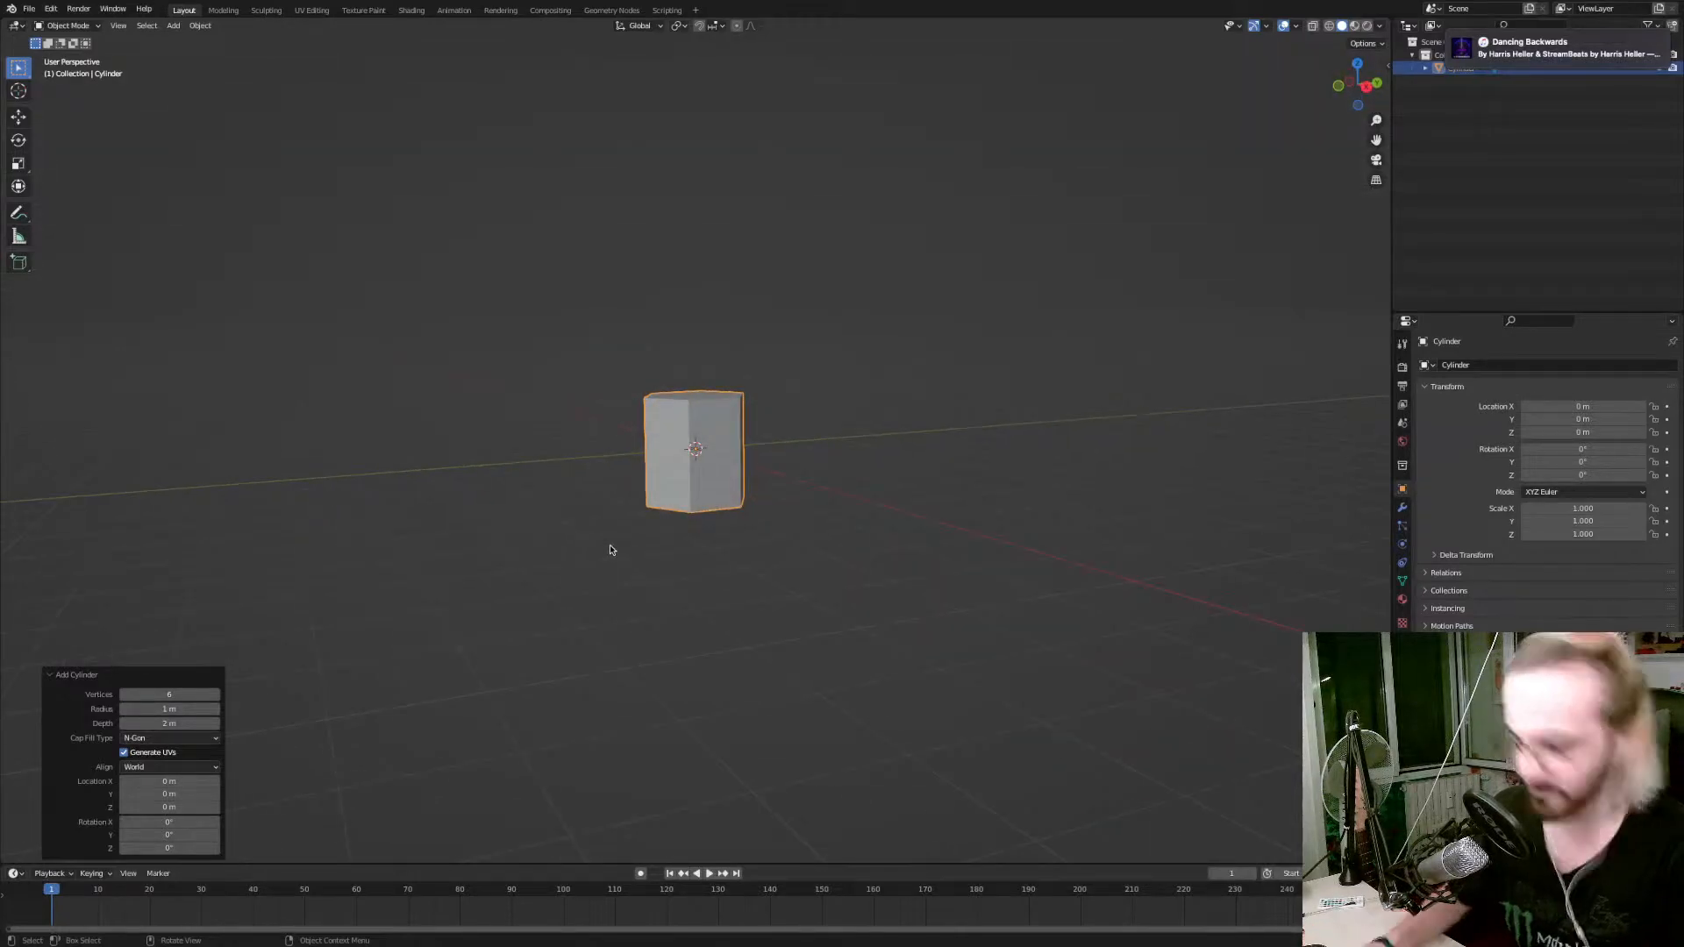
pyautogui.press('KP_1')
pyautogui.press('Tab')
pyautogui.press('g')
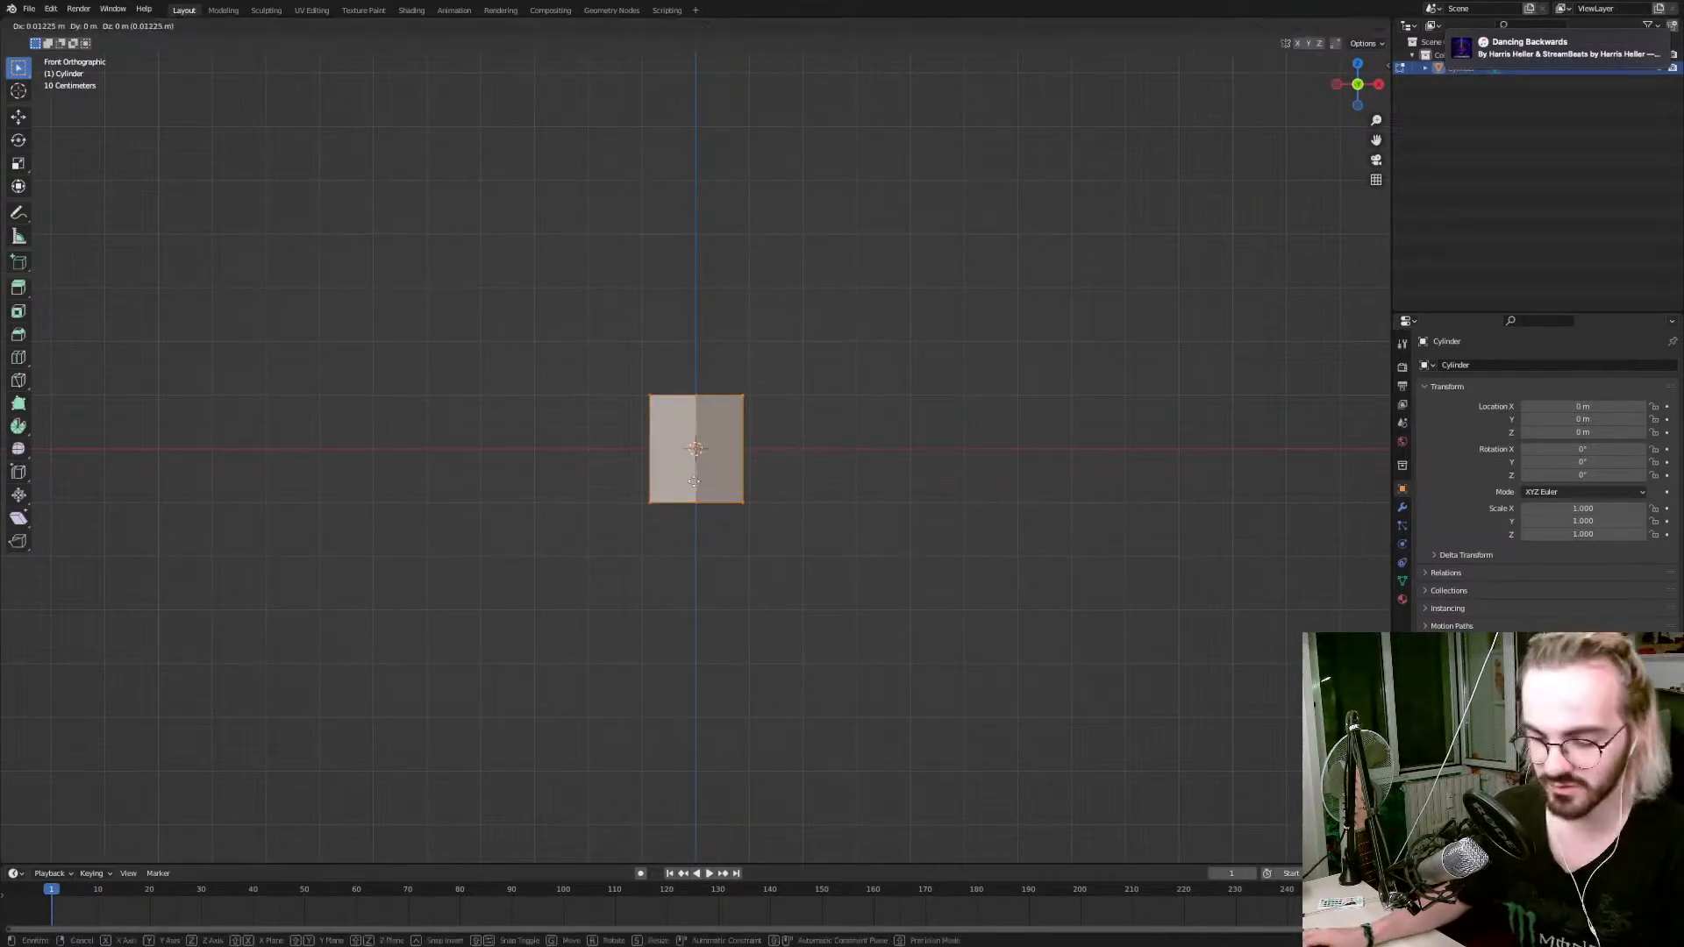
pyautogui.press('z')
pyautogui.click(693, 422)
# Turn on wireframe display and raise the cylinder's top vertices 4 m along Z.
pyautogui.moveTo(611, 309); pyautogui.dragTo(775, 375)
pyautogui.press('z')
pyautogui.click(714, 375)
pyautogui.hotkey('alt', 'a')
pyautogui.moveTo(599, 308); pyautogui.dragTo(803, 389)
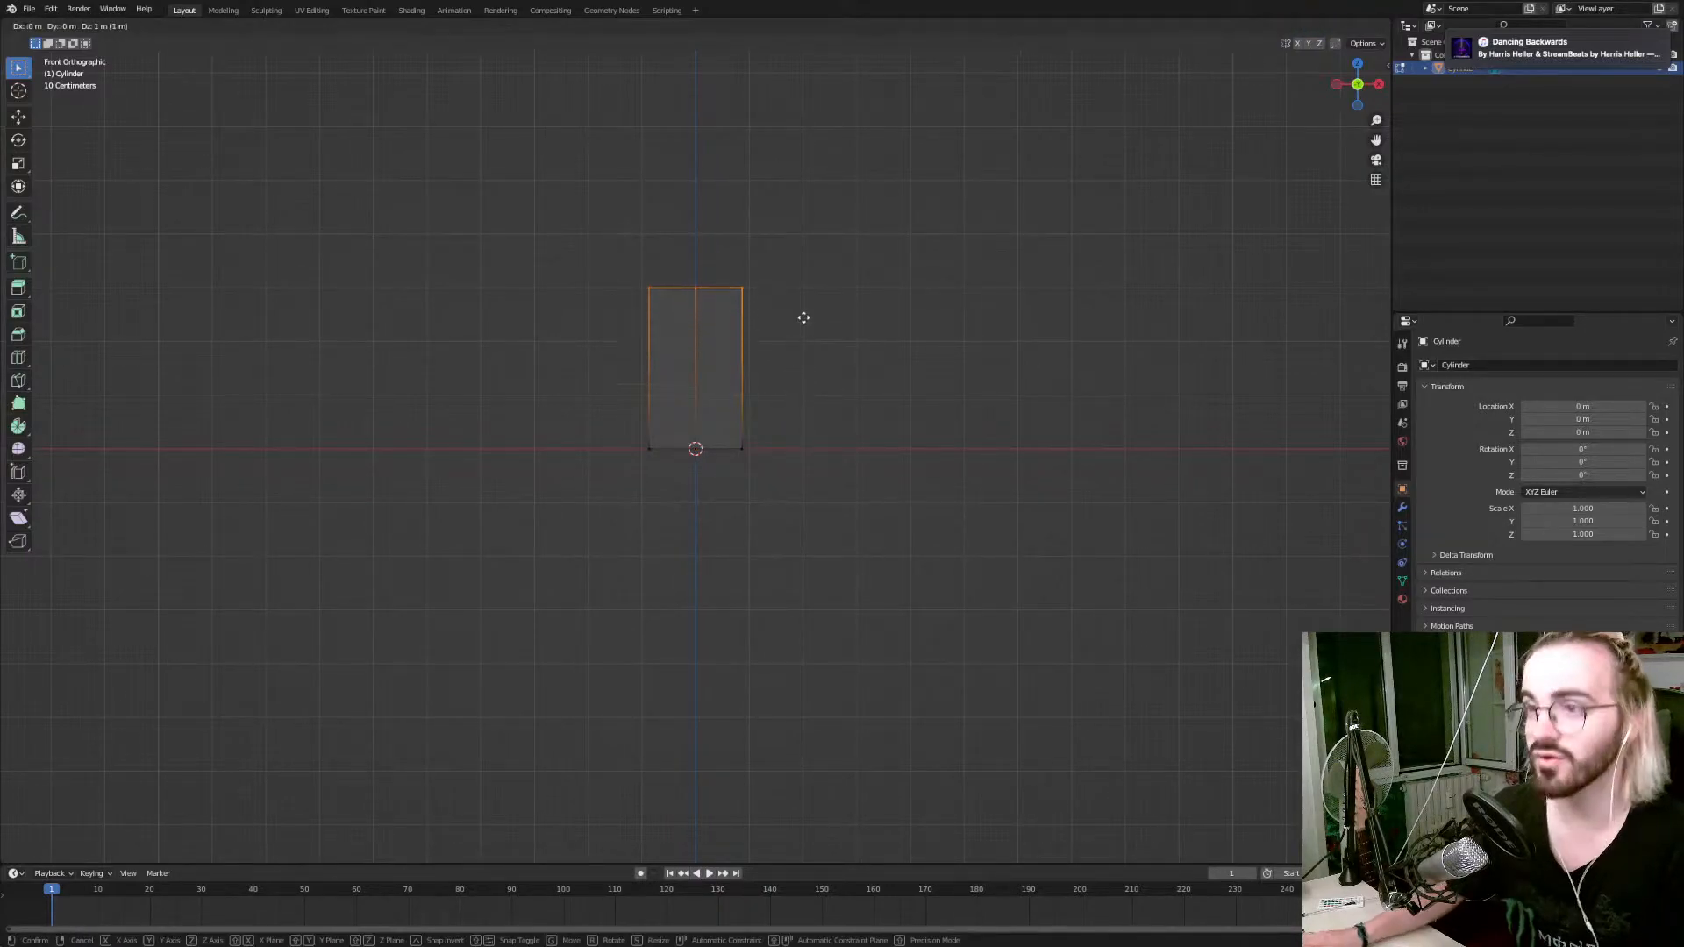
pyautogui.click(803, 174)
# Add 6 evenly spaced horizontal loop cuts along the cylinder's height.
pyautogui.hotkey('ctrl', 'r')
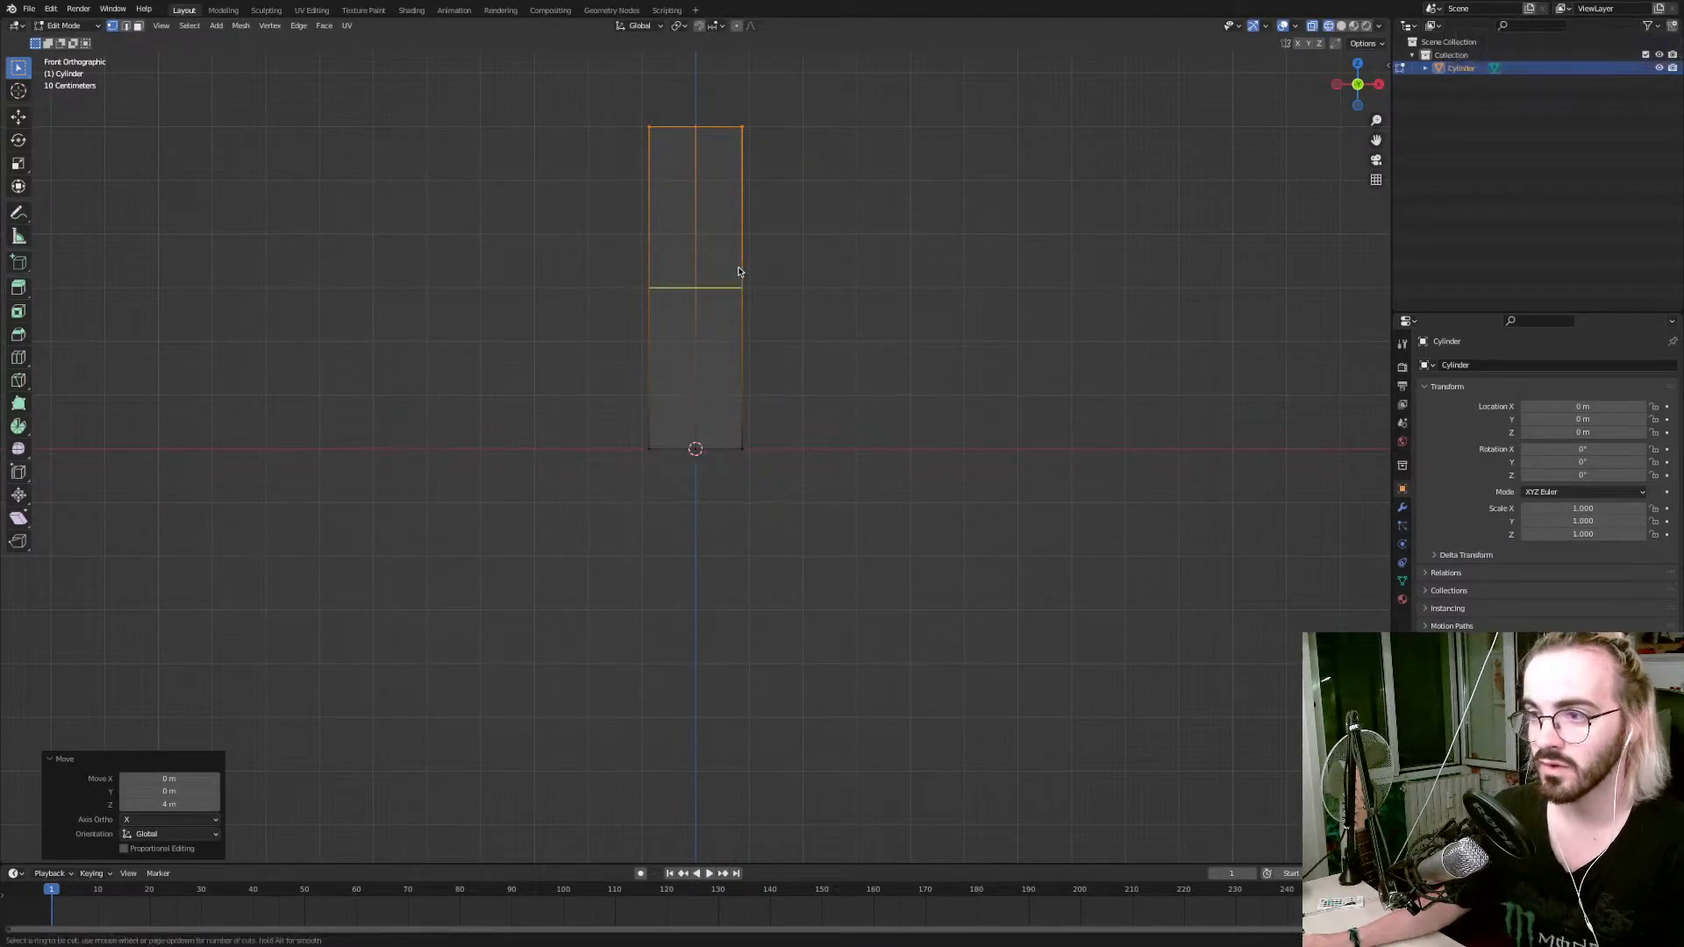
pyautogui.click(738, 269)
pyautogui.moveTo(167, 746); pyautogui.dragTo(219, 747)
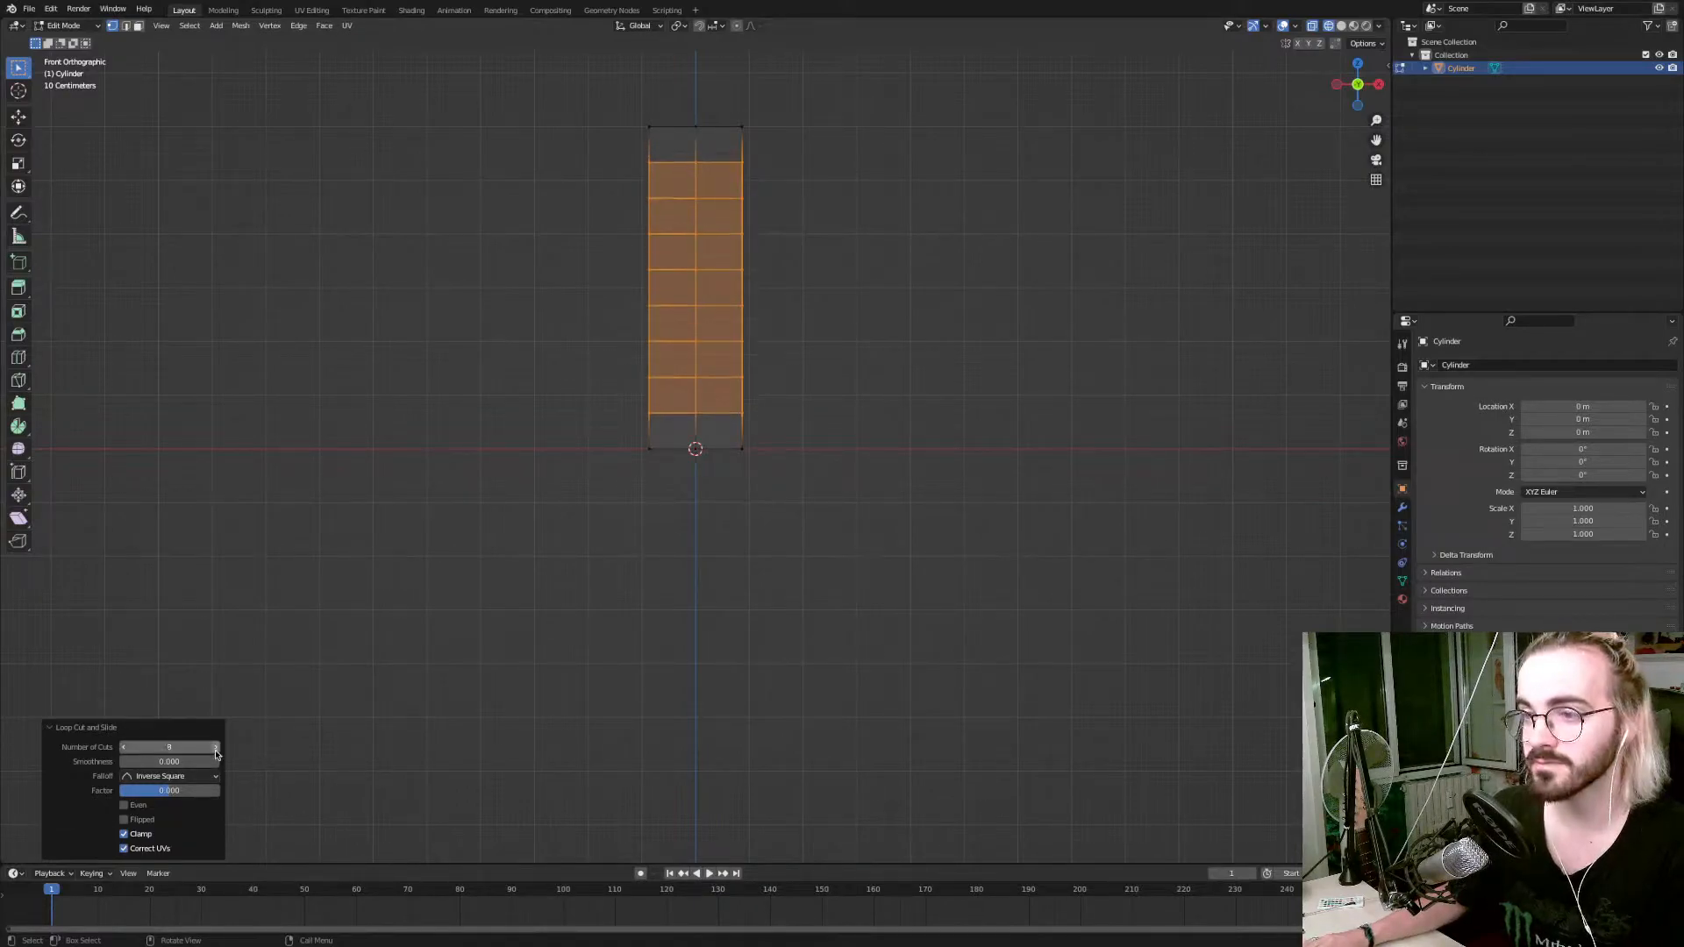
pyautogui.click(126, 748)
pyautogui.click(127, 748)
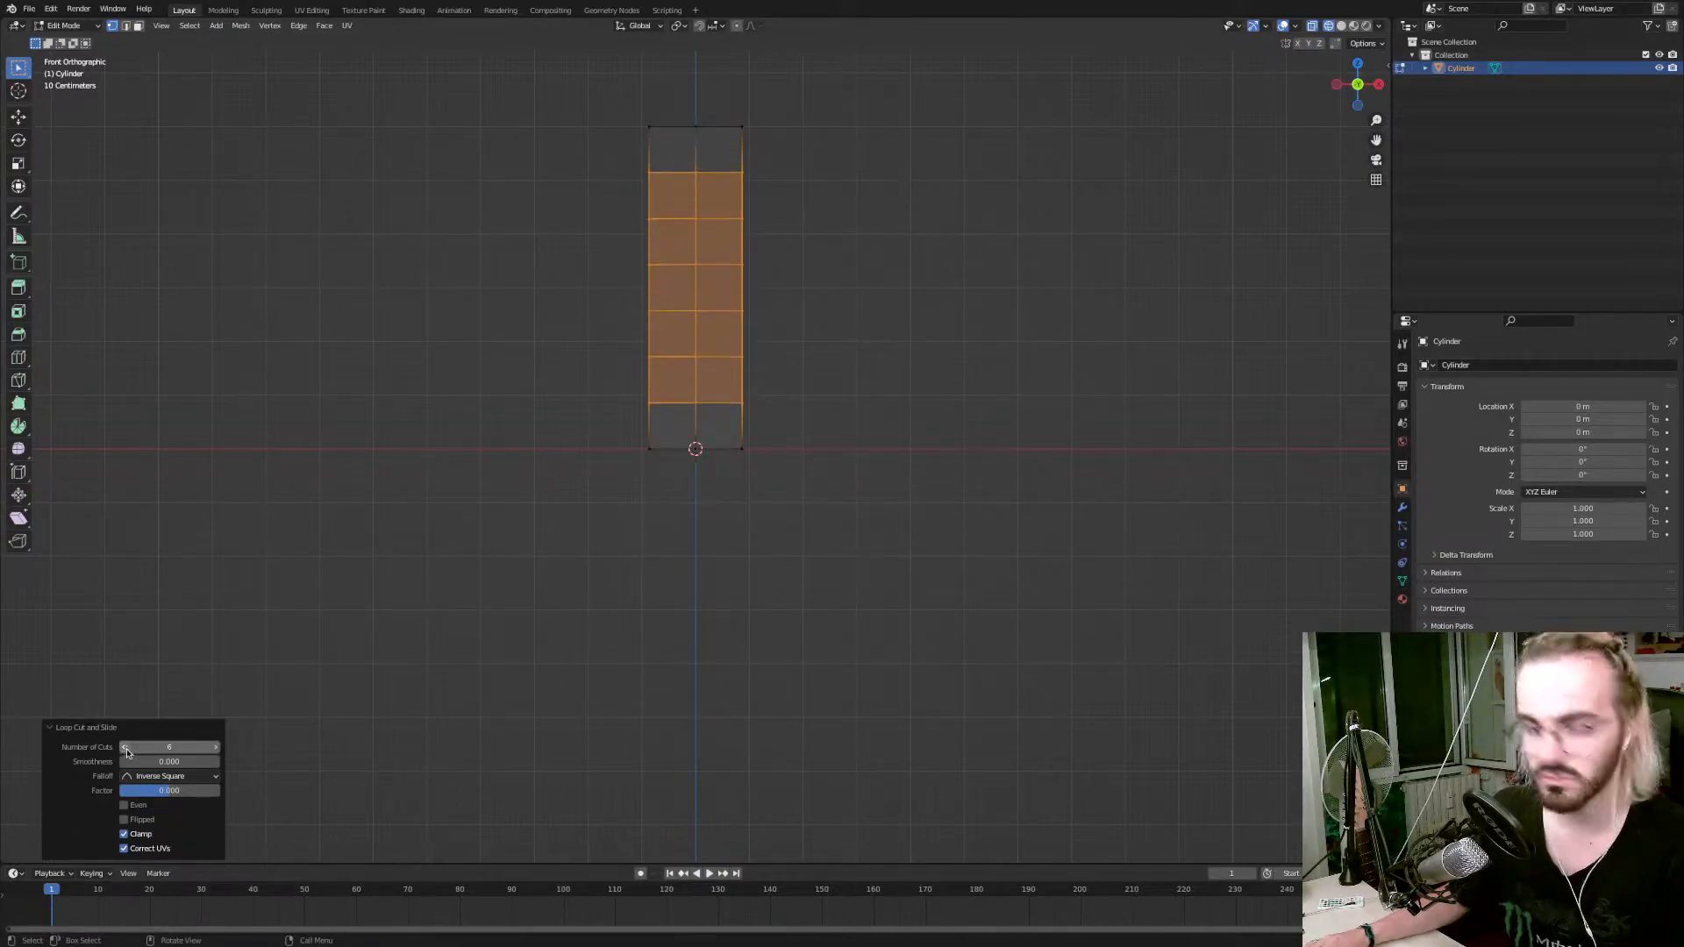
# Twist the cylinder by rotating its top face about 138° around Z with smooth proportional editing, using an influence size of about 5.9.
pyautogui.moveTo(683, 222); pyautogui.dragTo(684, 226, button='middle')
pyautogui.press('3')
pyautogui.click(700, 208)
pyautogui.scroll(-5, 718, 182)
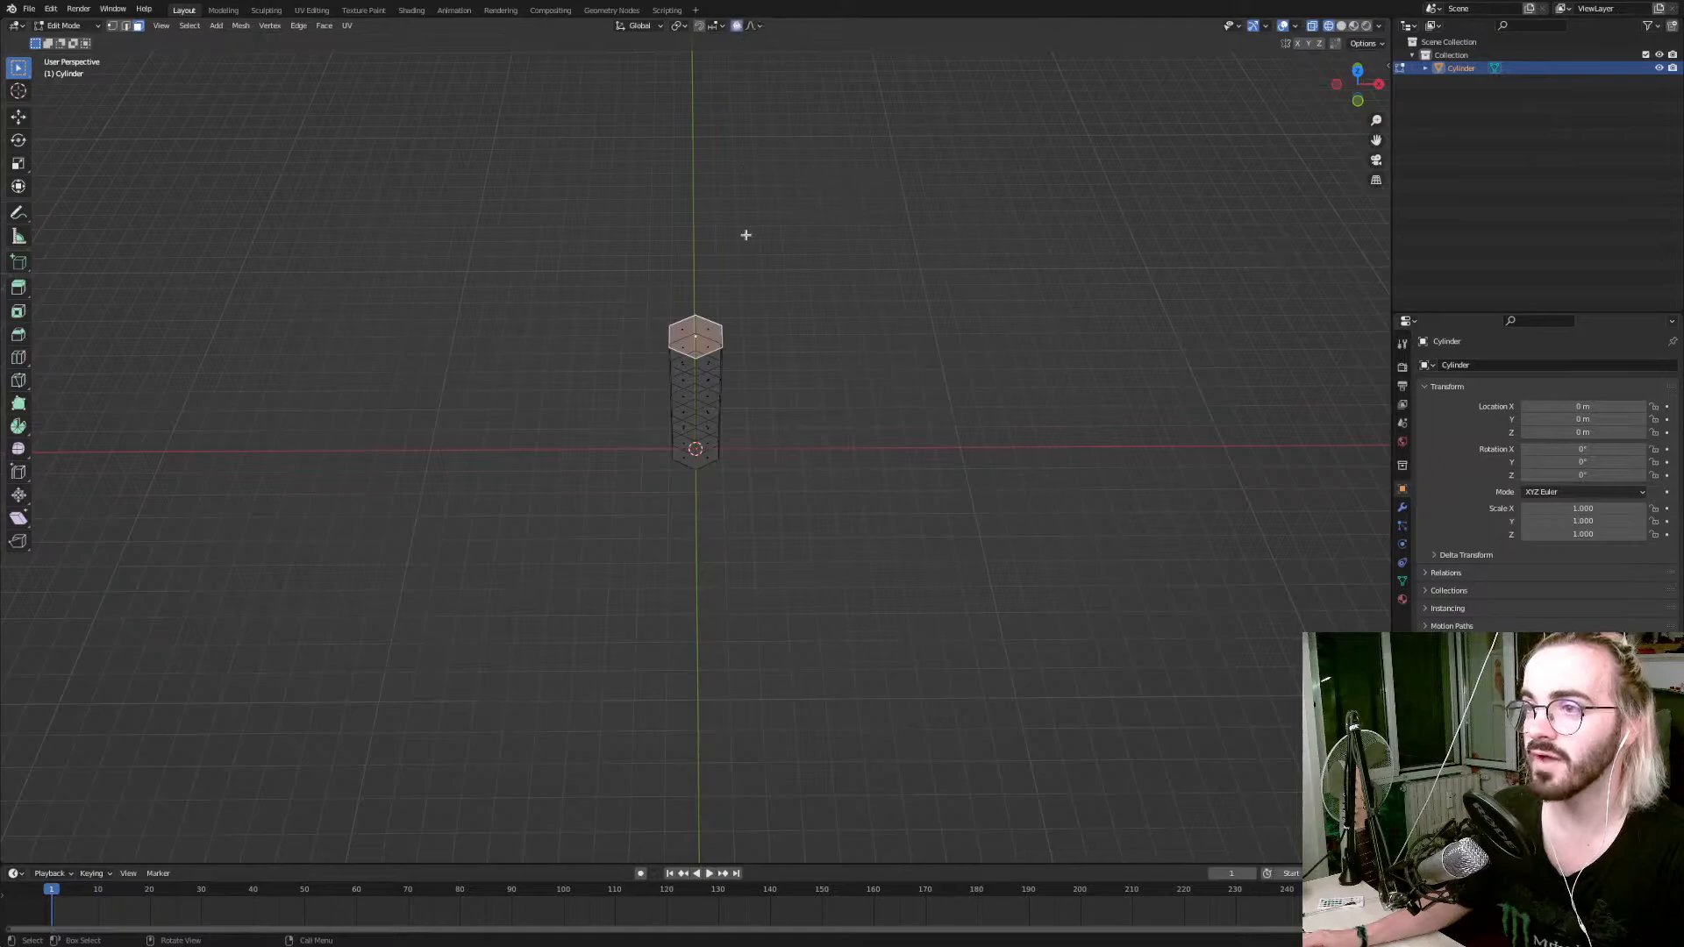
pyautogui.moveTo(747, 168); pyautogui.dragTo(760, 278, button='middle')
pyautogui.press('r')
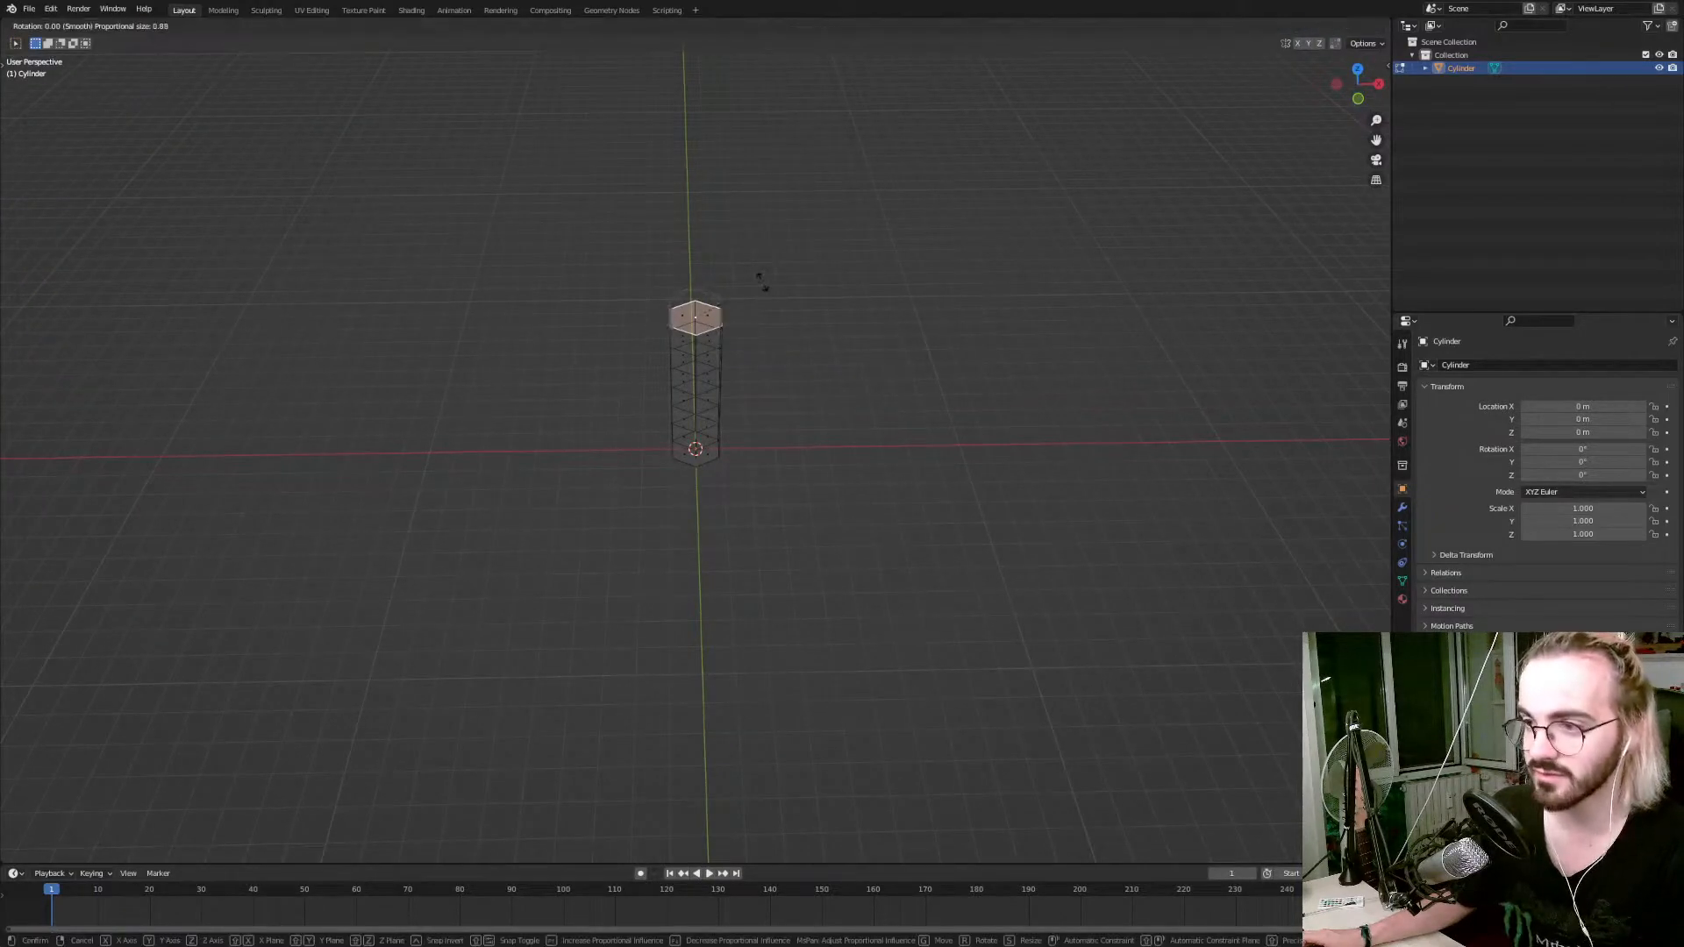
pyautogui.scroll(-1, 758, 315)
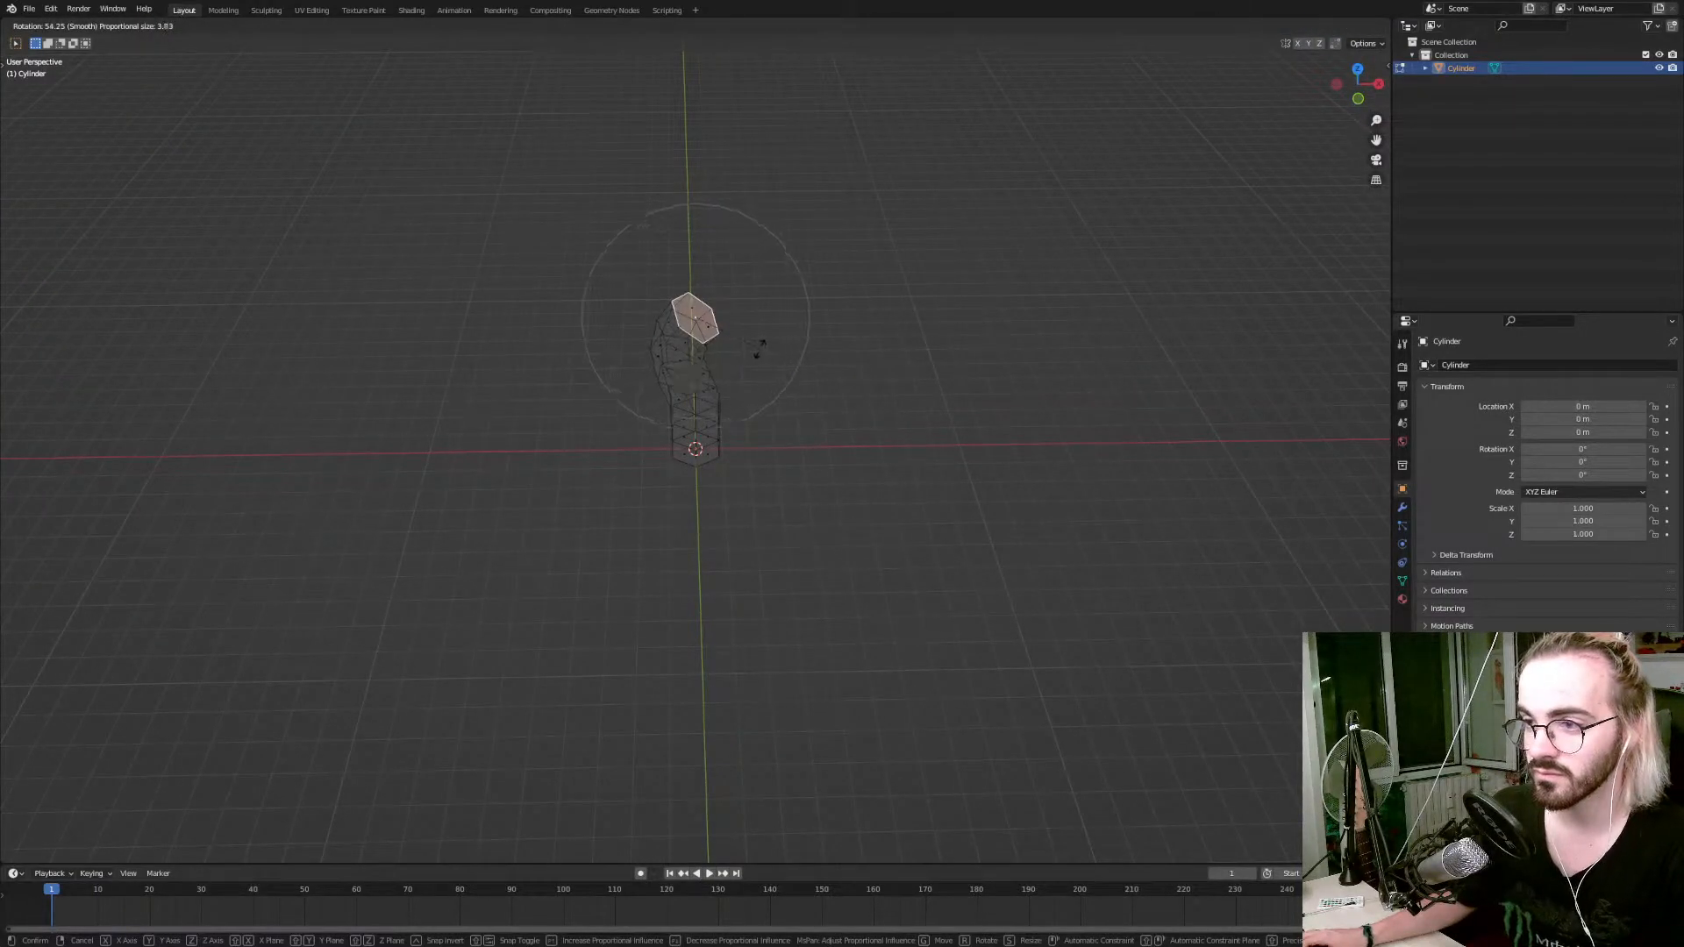
pyautogui.press('z')
pyautogui.scroll(-7, 759, 348)
pyautogui.scroll(12, 755, 350)
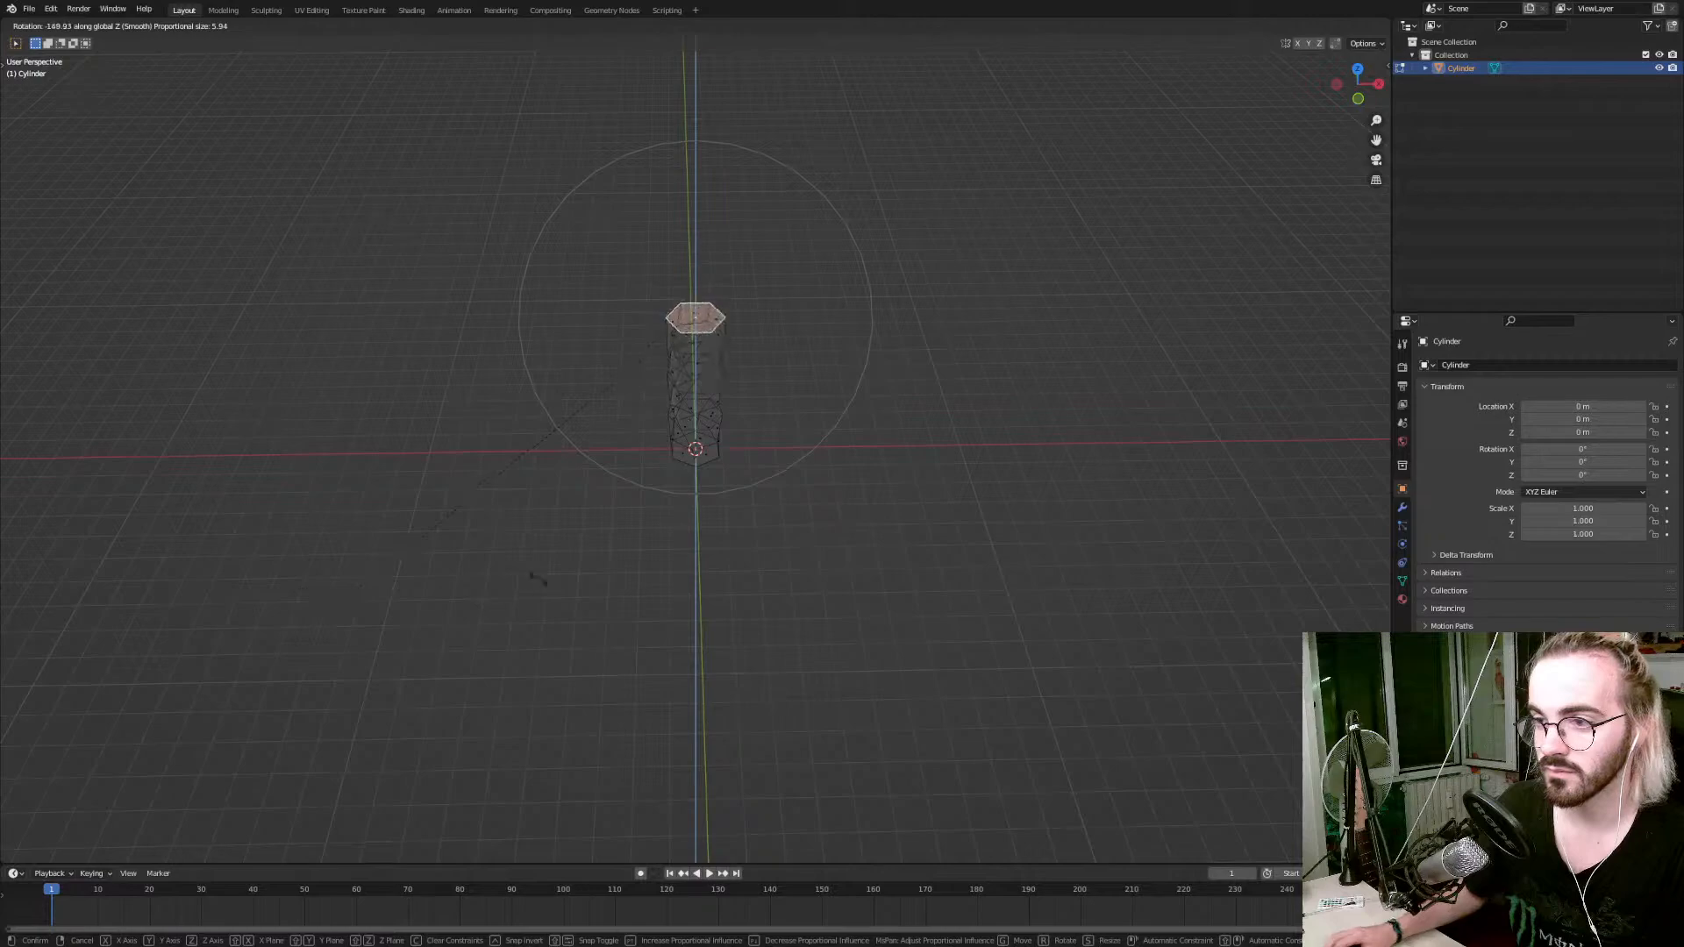
pyautogui.click(618, 529)
# Delete the top and bottom cap faces of the twisted cylinder so both ends are open.
pyautogui.moveTo(744, 260); pyautogui.dragTo(711, 267, button='middle')
pyautogui.scroll(4, 710, 267)
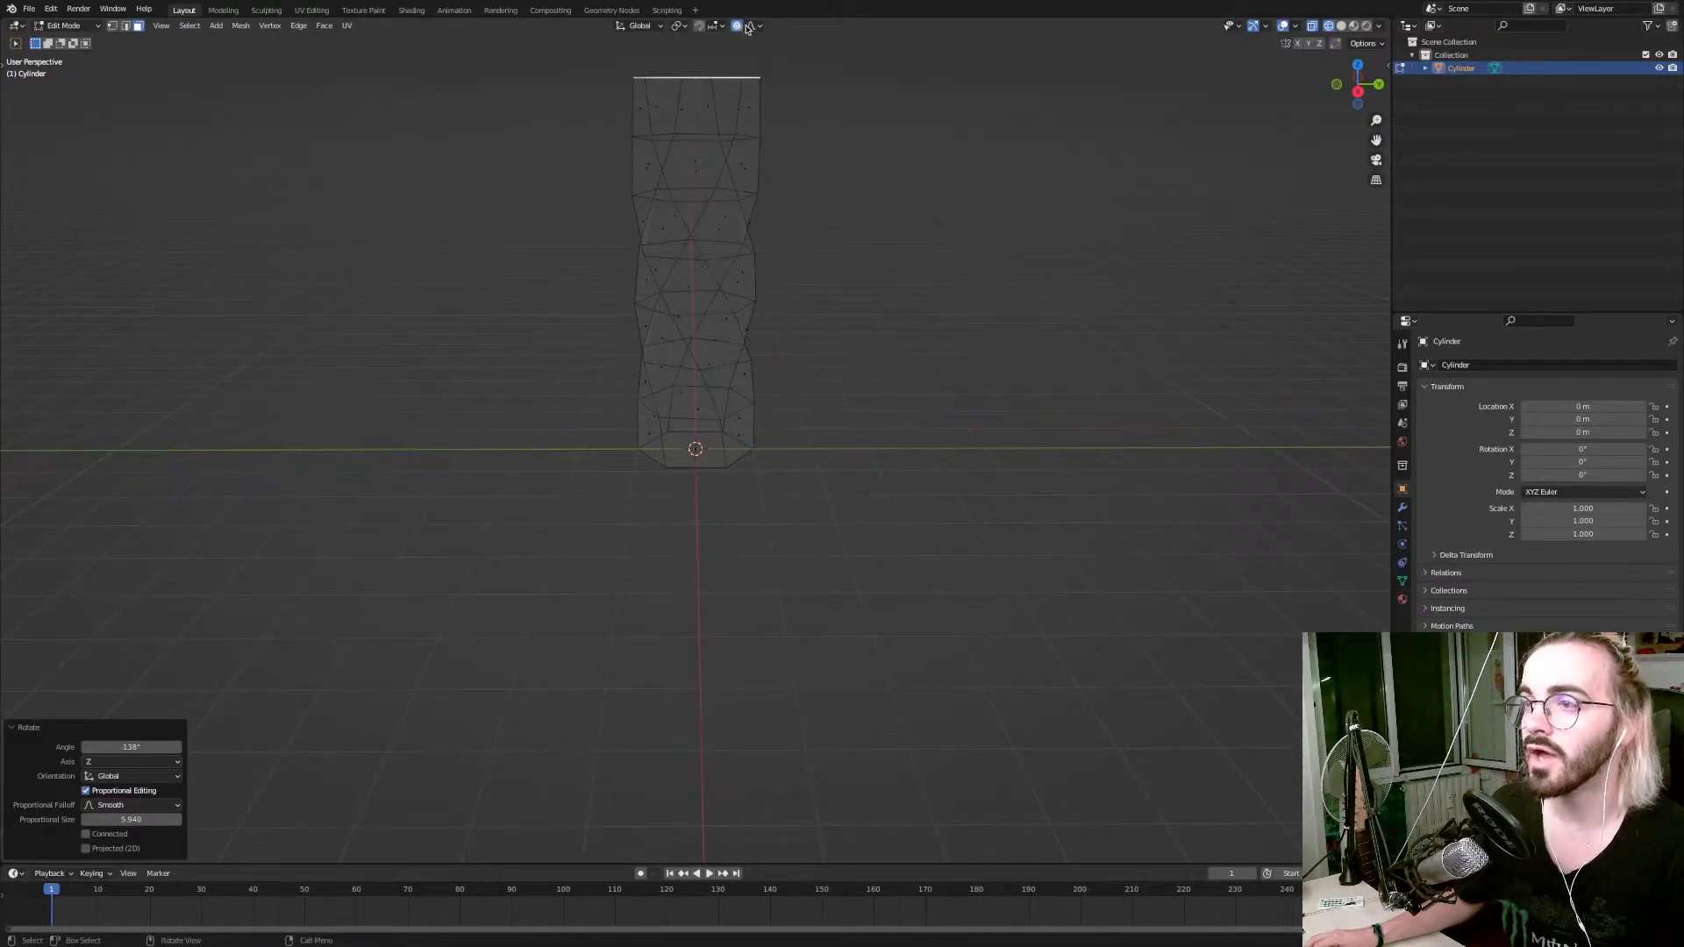
pyautogui.moveTo(740, 37); pyautogui.dragTo(711, 118, button='middle')
pyautogui.press('x')
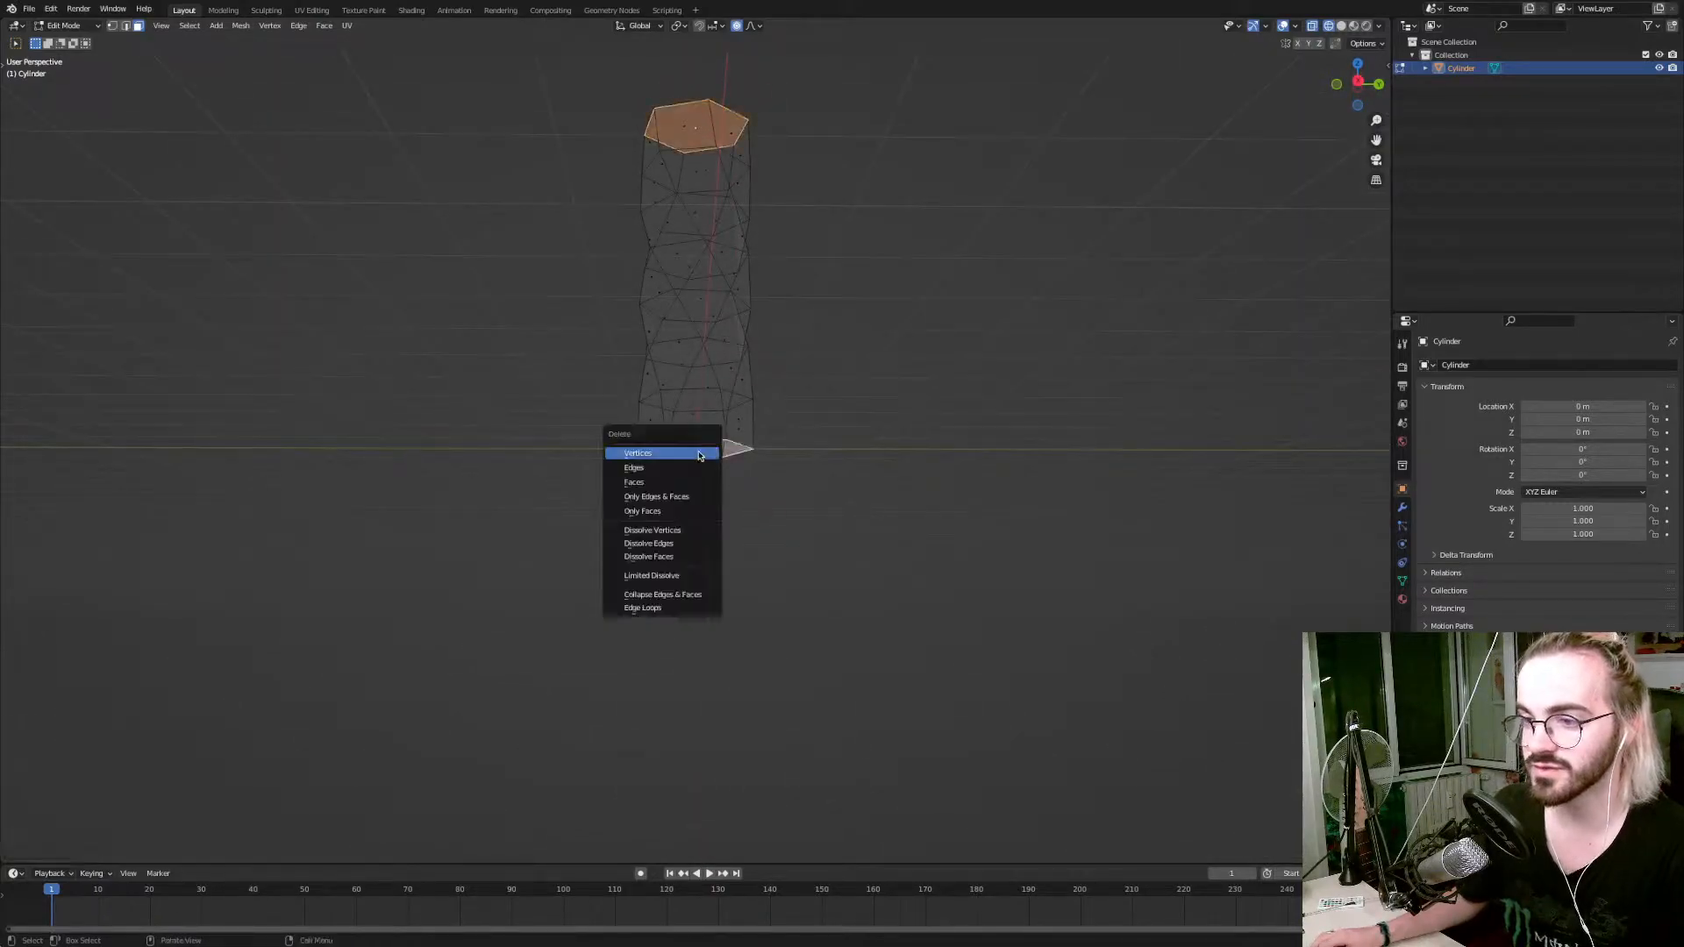
pyautogui.click(693, 483)
pyautogui.moveTo(677, 478); pyautogui.dragTo(699, 458, button='middle')
pyautogui.scroll(-5, 697, 456)
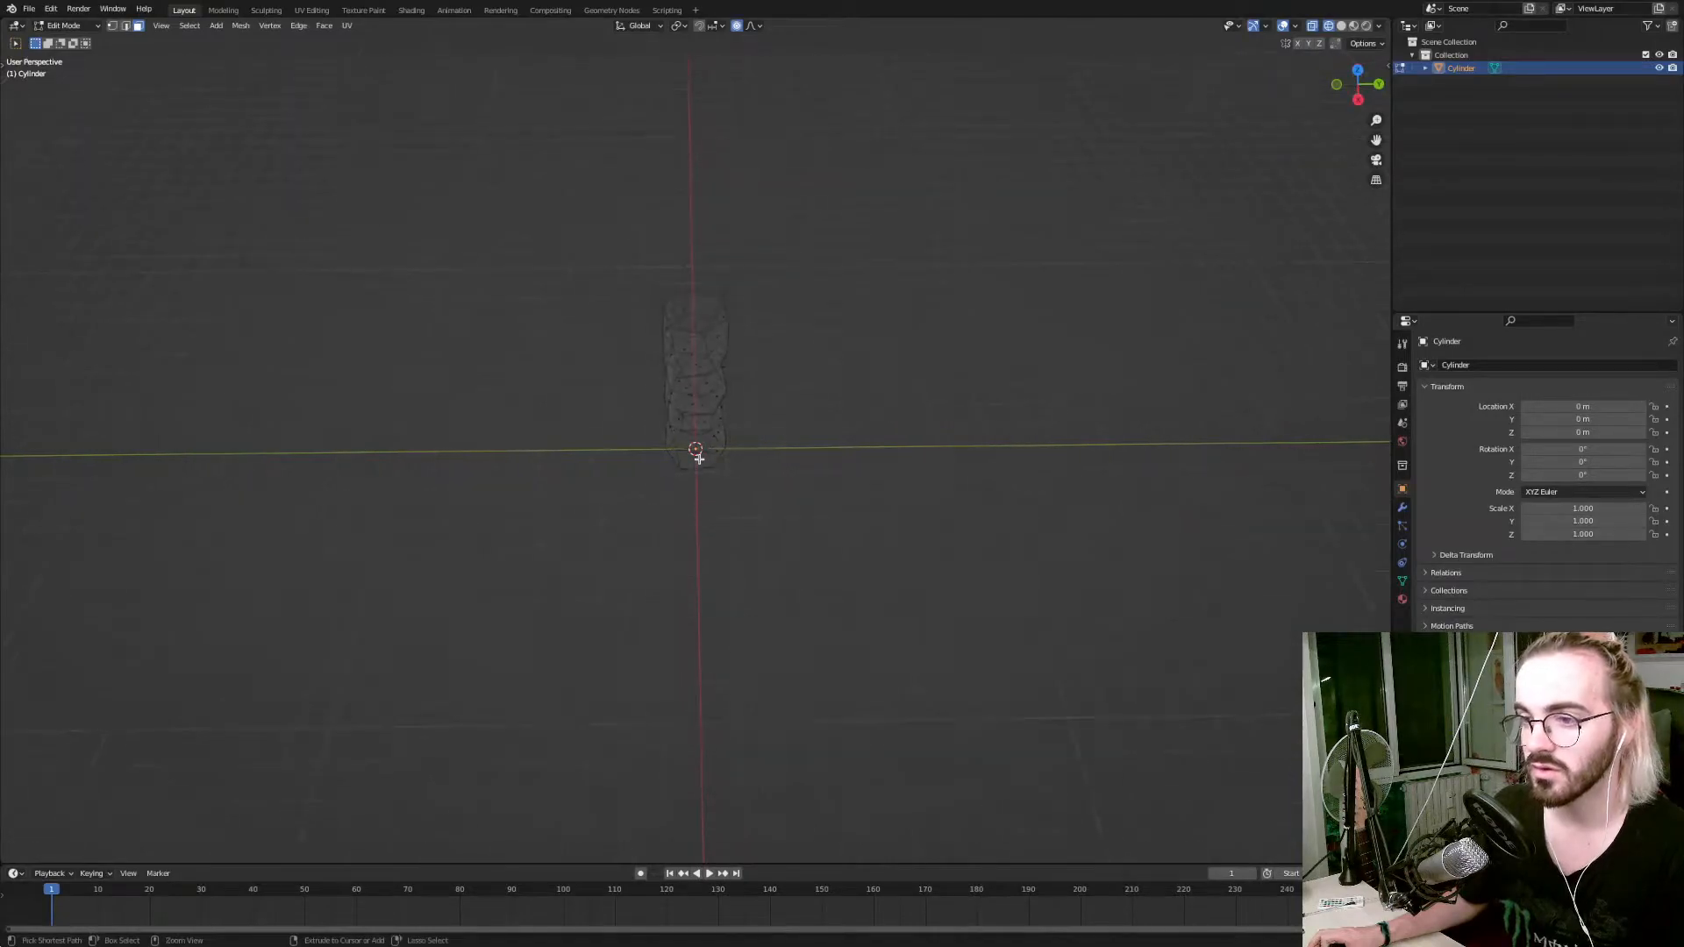
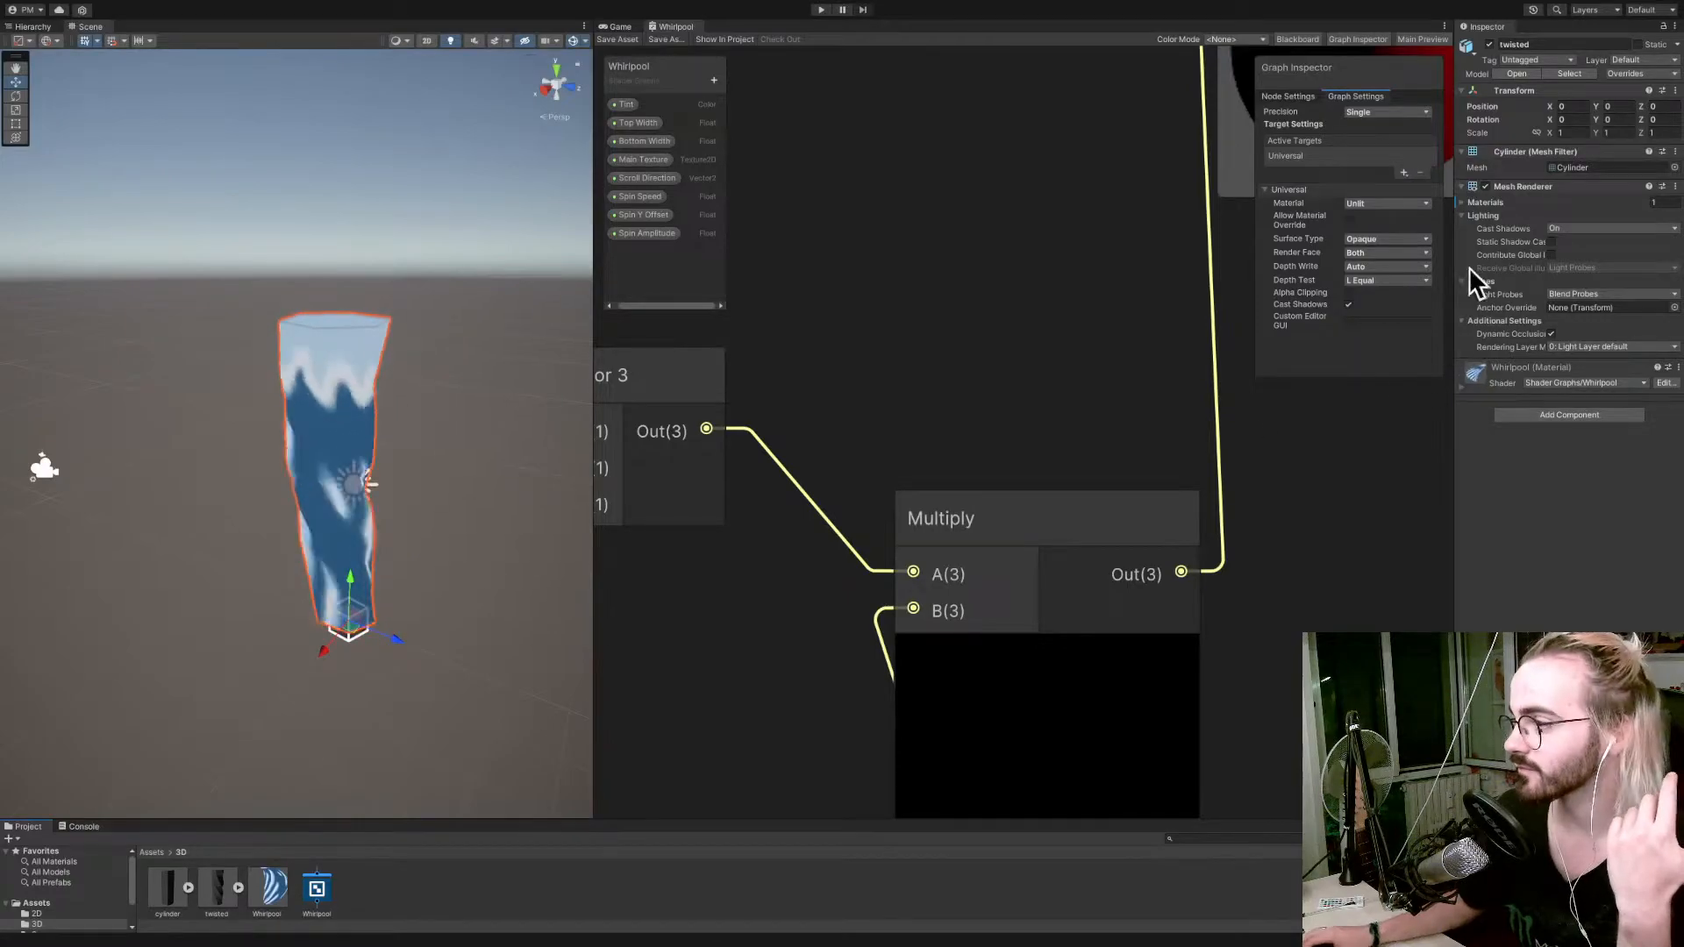
# Duplicate the Whirlpool material and set the copy's Top Width to 1.09, Bottom Width to -0.27, Spin Speed to 0.52, Spin Y Offset to 4.25, Spin Amplitude to 0.32.
pyautogui.rightClick(271, 897)
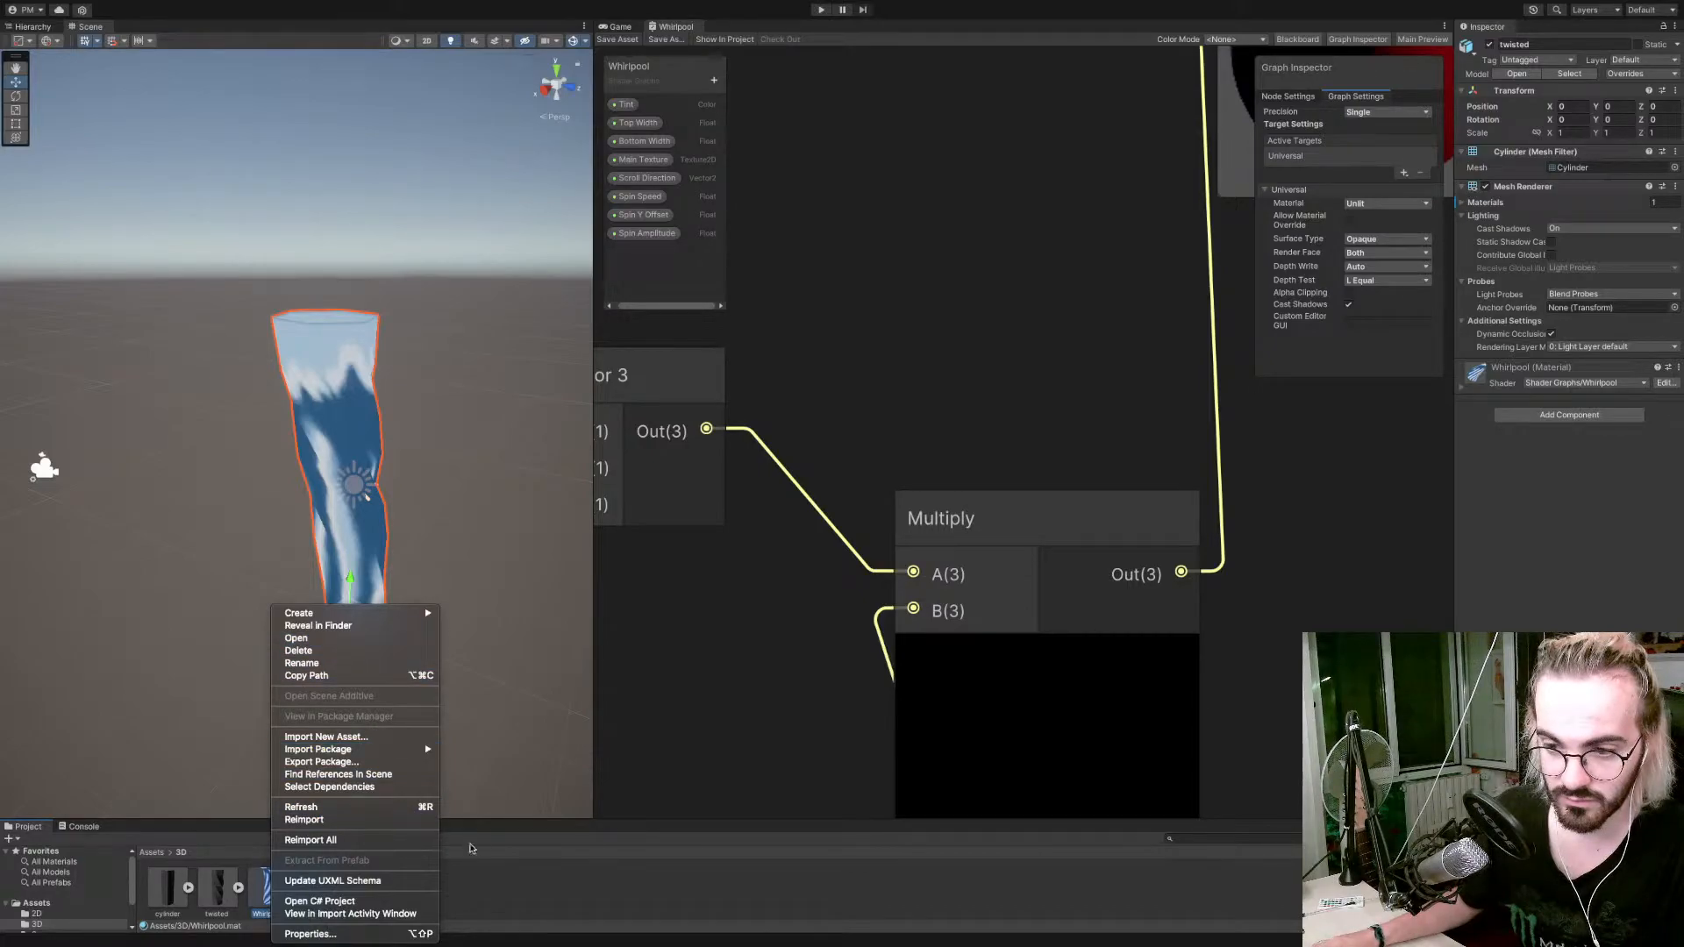
pyautogui.click(550, 902)
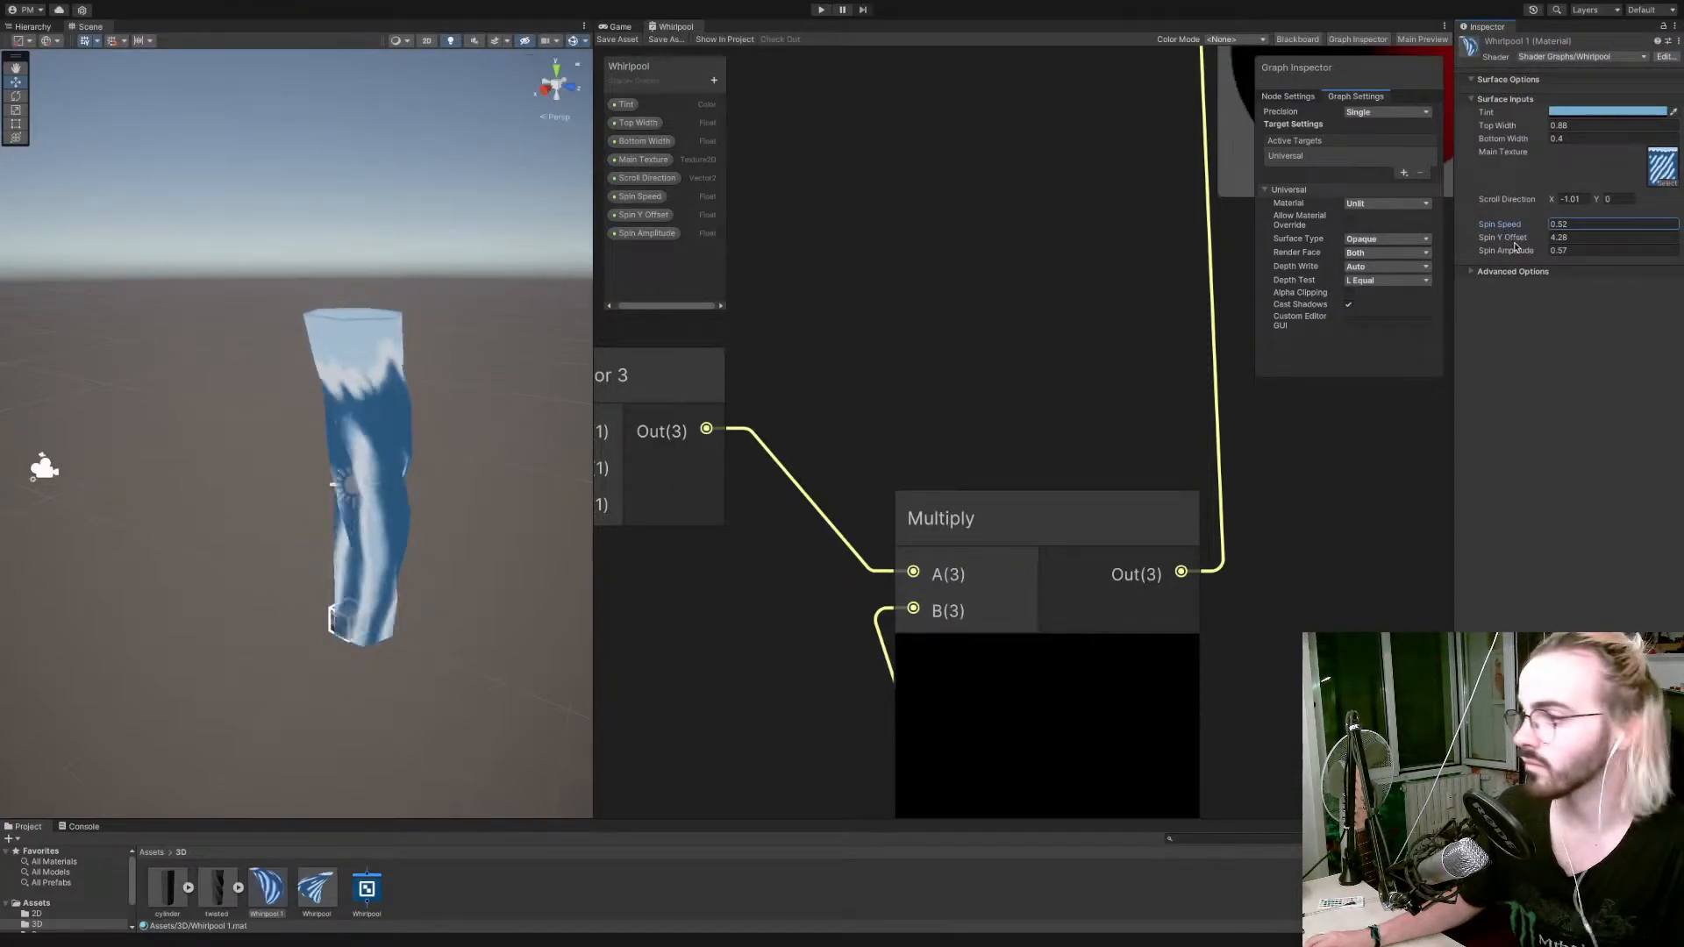
pyautogui.moveTo(1512, 244)
pyautogui.mouseDown()
pyautogui.moveTo(1494, 245)
pyautogui.moveTo(1550, 254)
pyautogui.moveTo(1499, 259)
pyautogui.moveTo(1528, 260)
pyautogui.mouseUp()
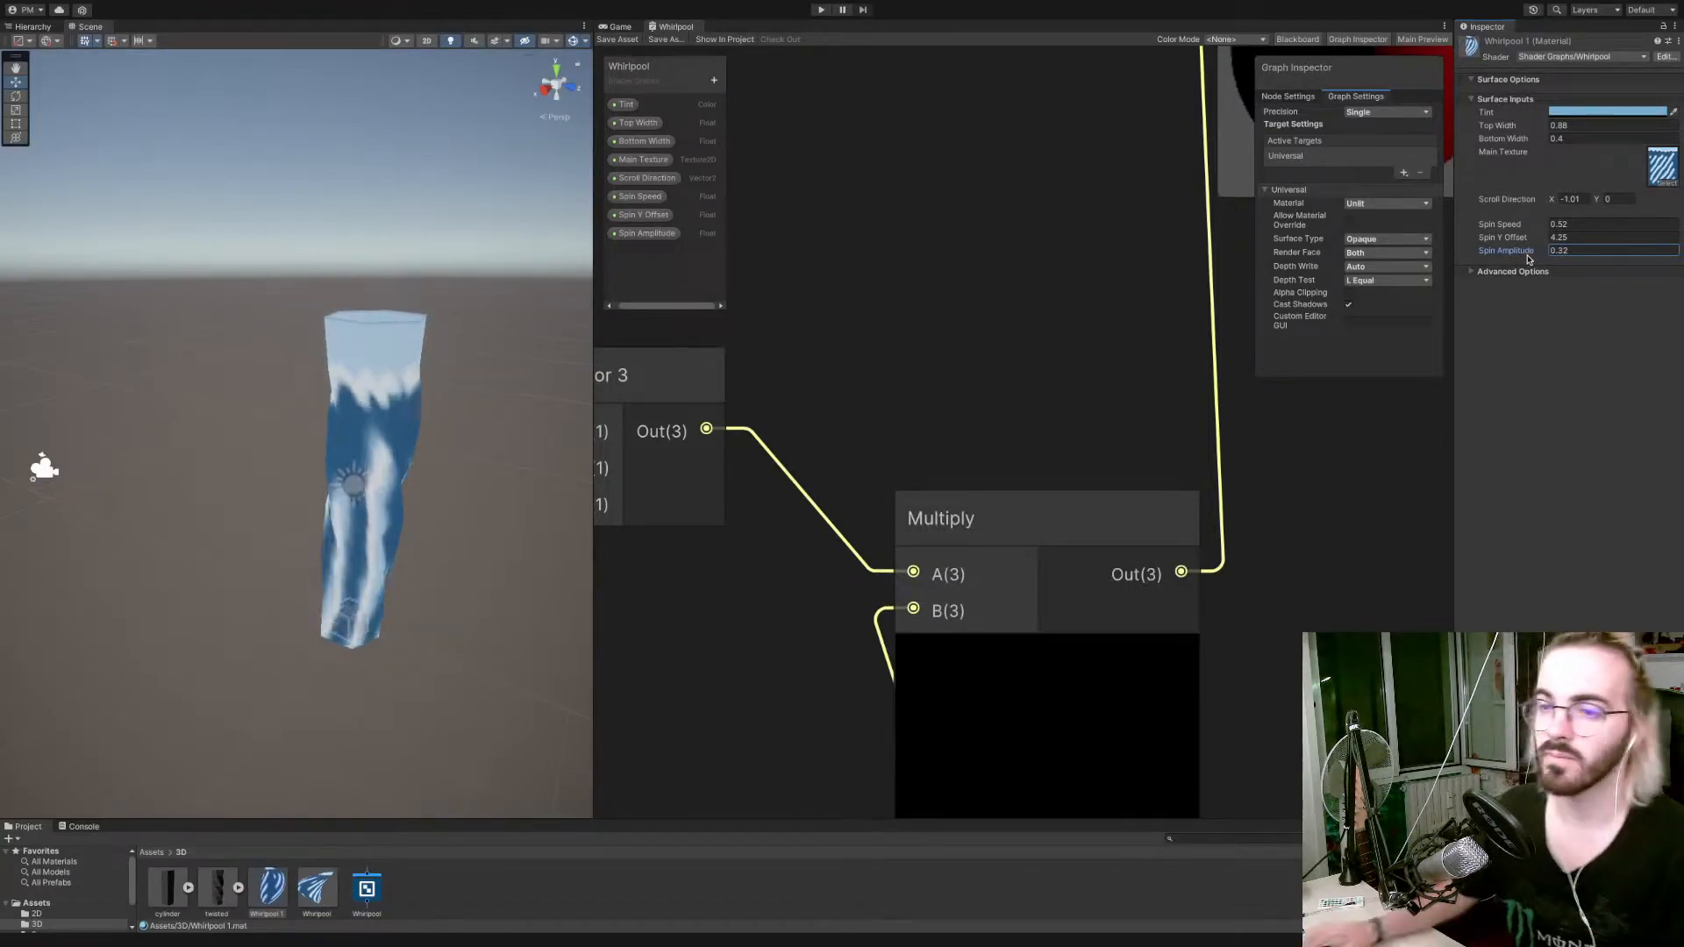
pyautogui.moveTo(1536, 128)
pyautogui.mouseDown()
pyautogui.moveTo(1509, 151)
pyautogui.moveTo(1523, 151)
pyautogui.mouseUp()
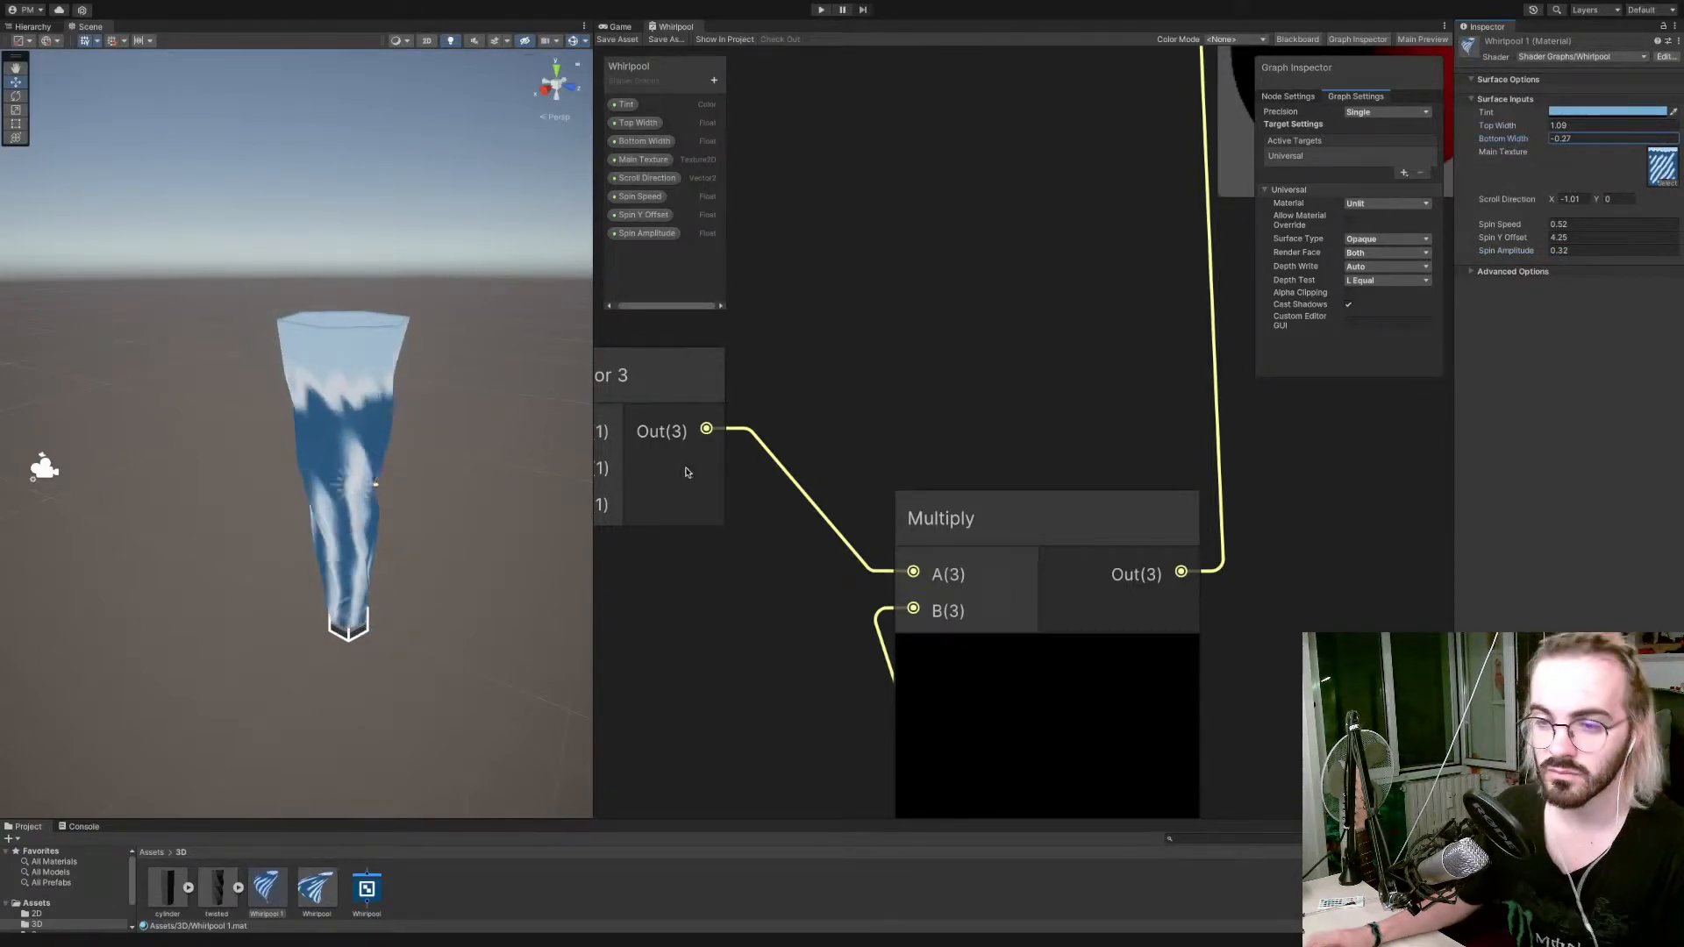
pyautogui.moveTo(424, 484); pyautogui.dragTo(529, 447, button='right')
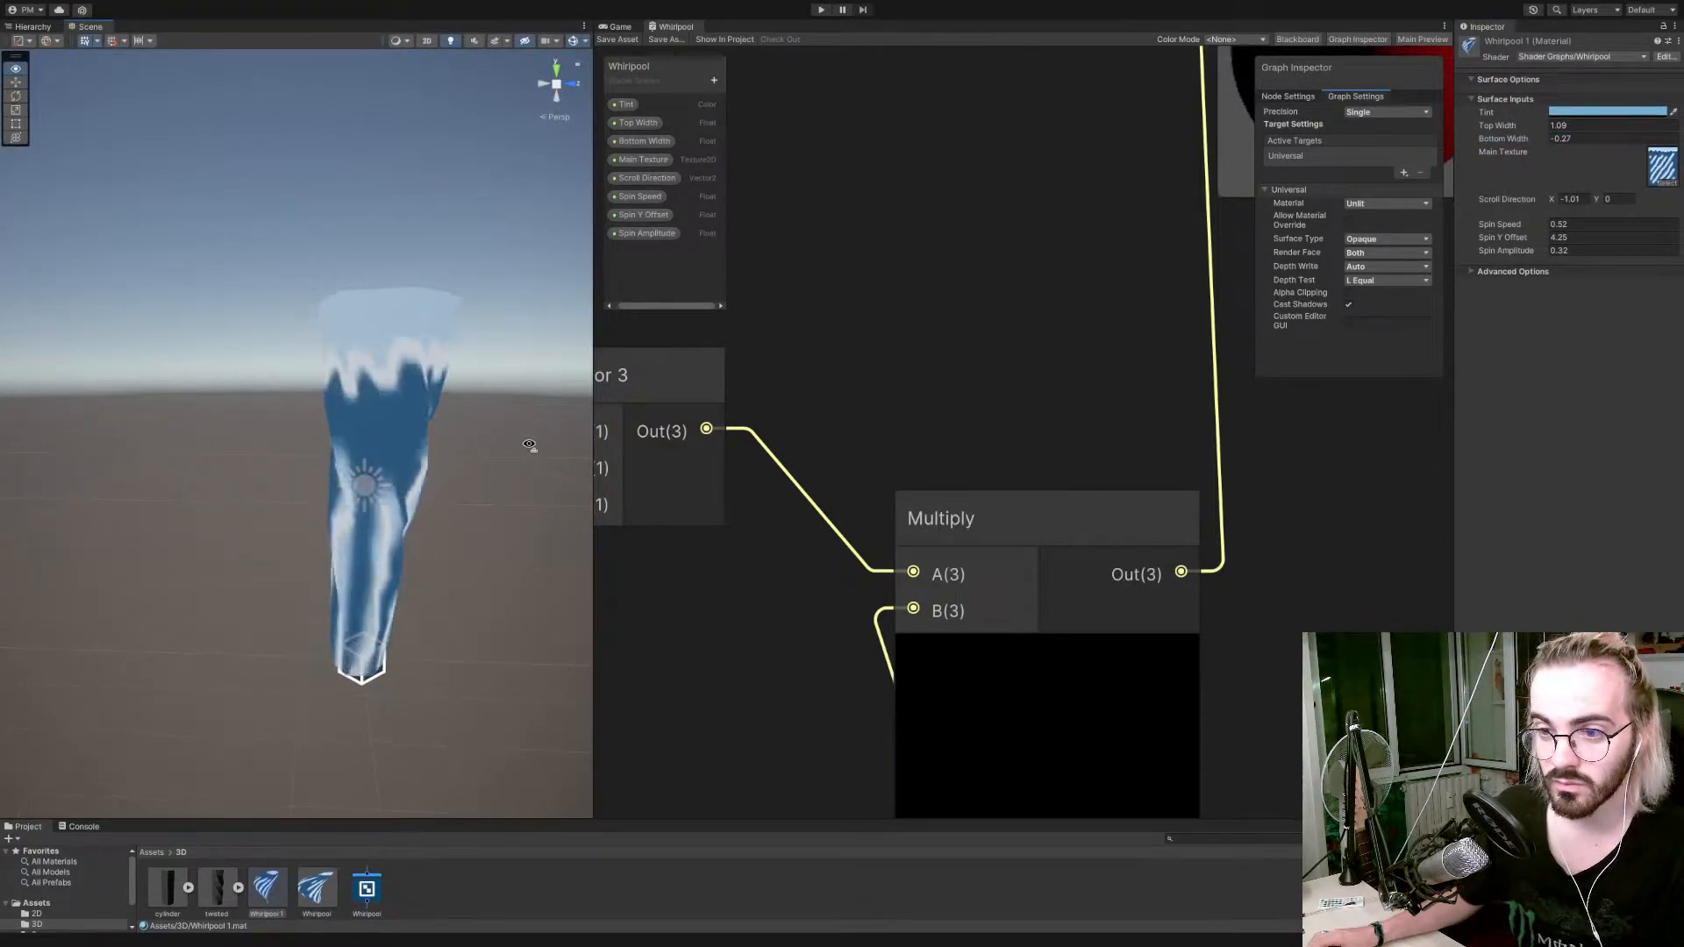
pyautogui.scroll(2, 529, 447)
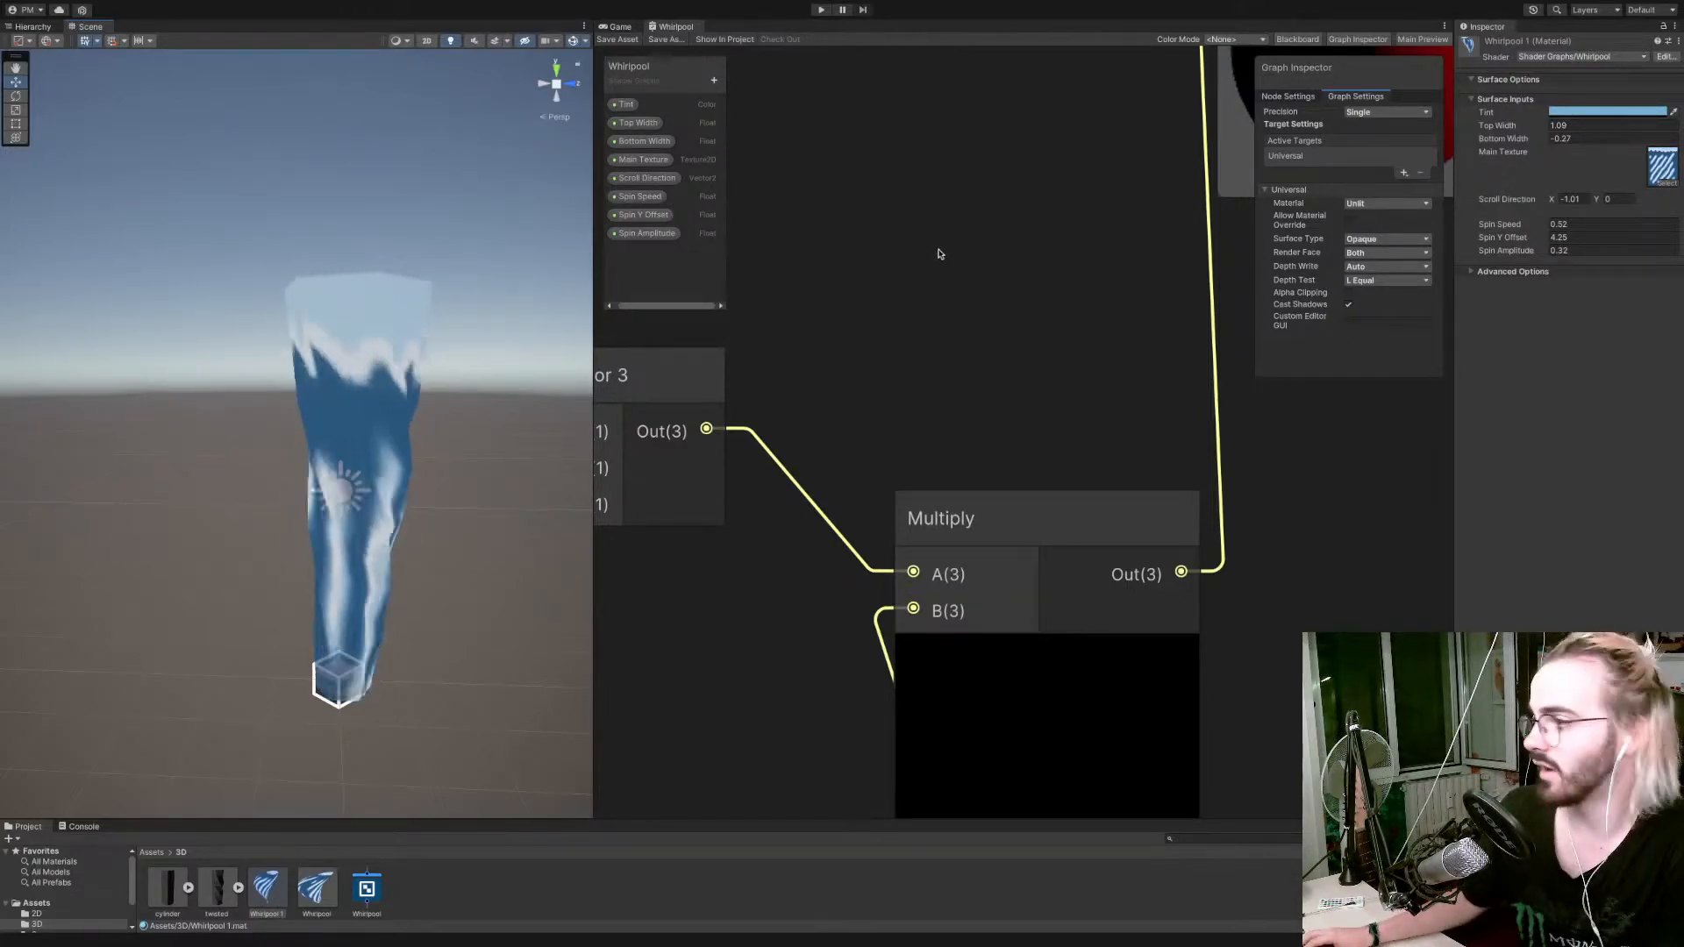
# Deactivate the twisted object, activate the cylinder object in its place, and show the original Whirlpool material's properties.
pyautogui.click(366, 532)
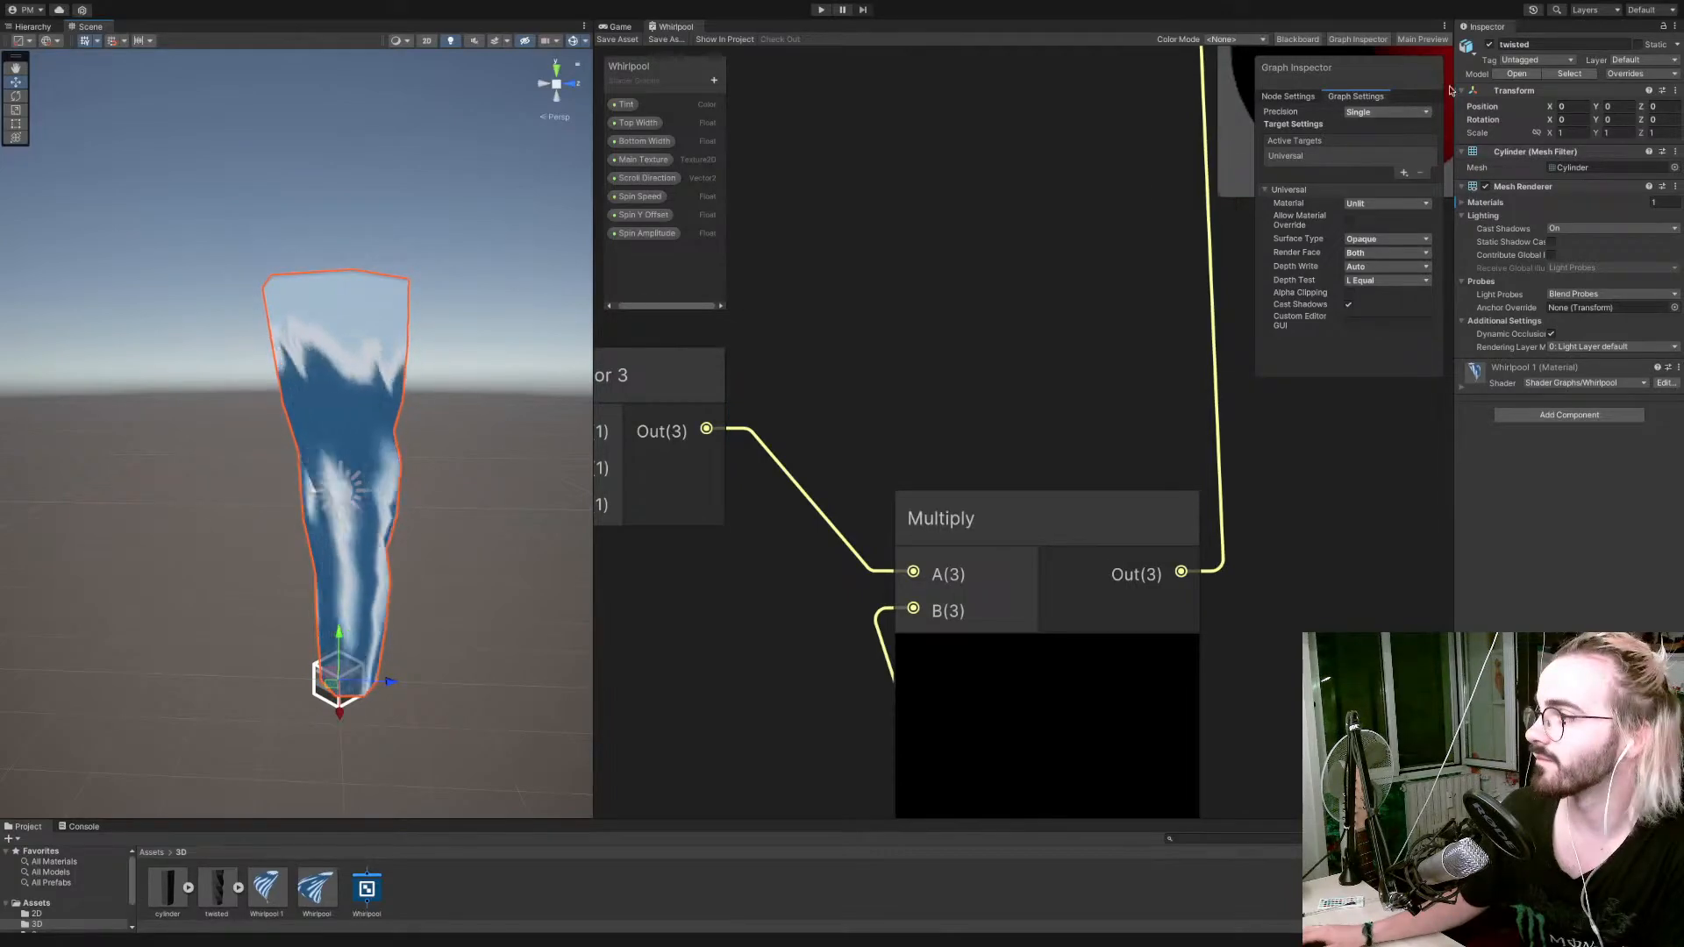
pyautogui.click(1490, 43)
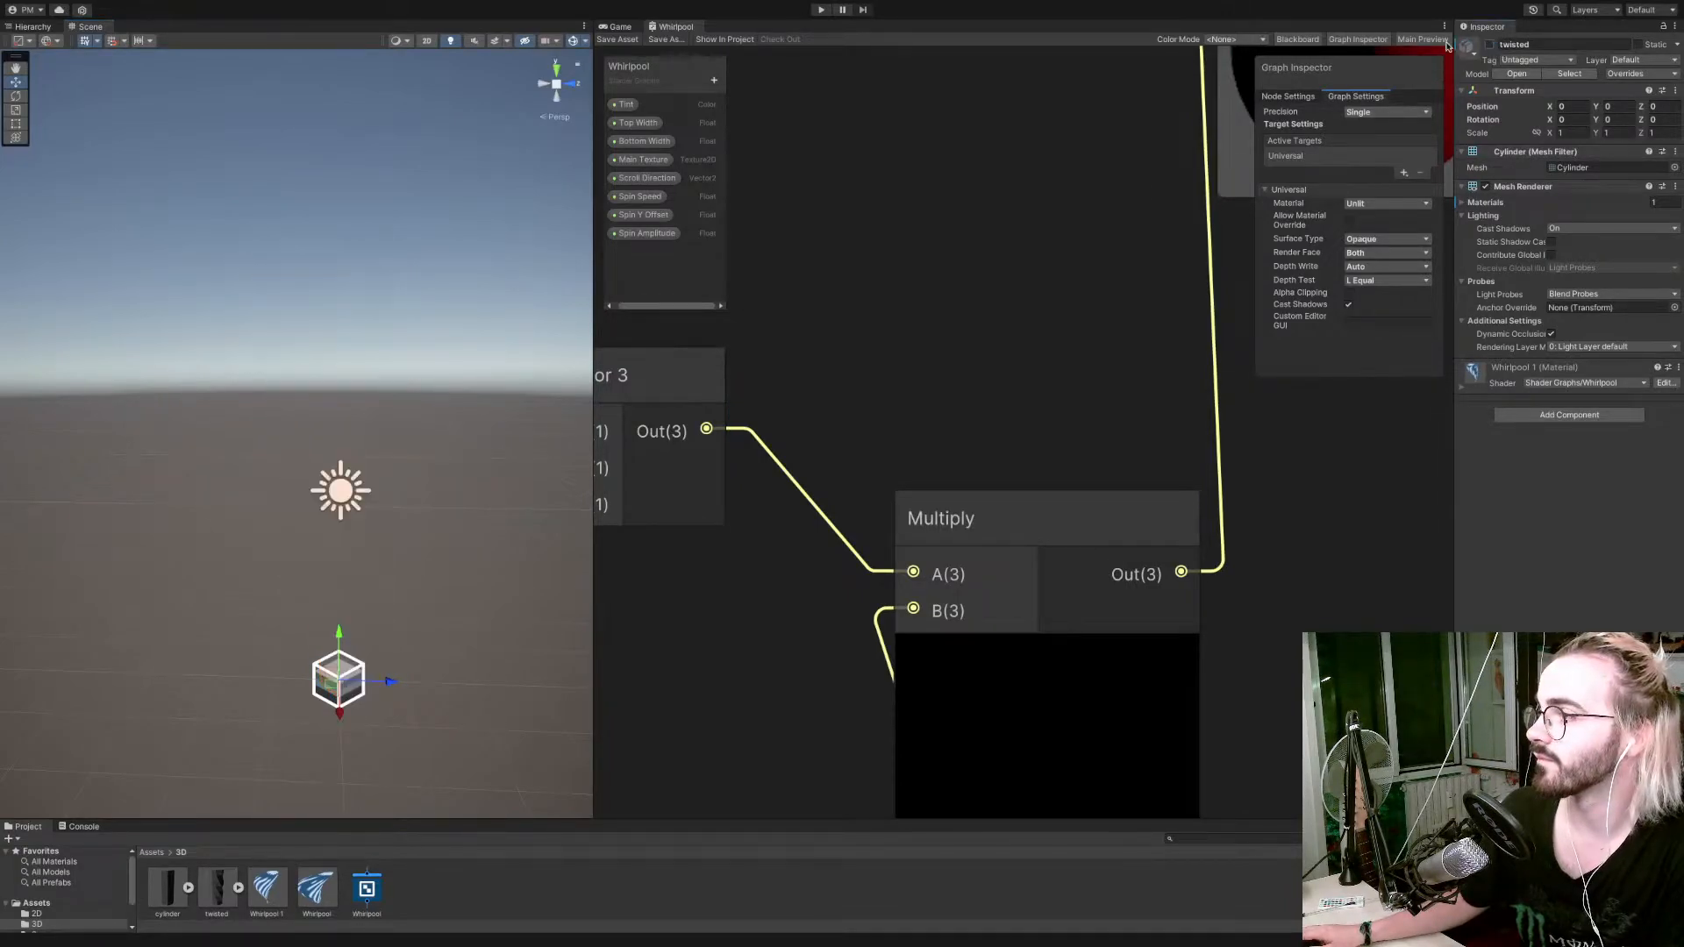
pyautogui.click(13, 28)
pyautogui.click(92, 95)
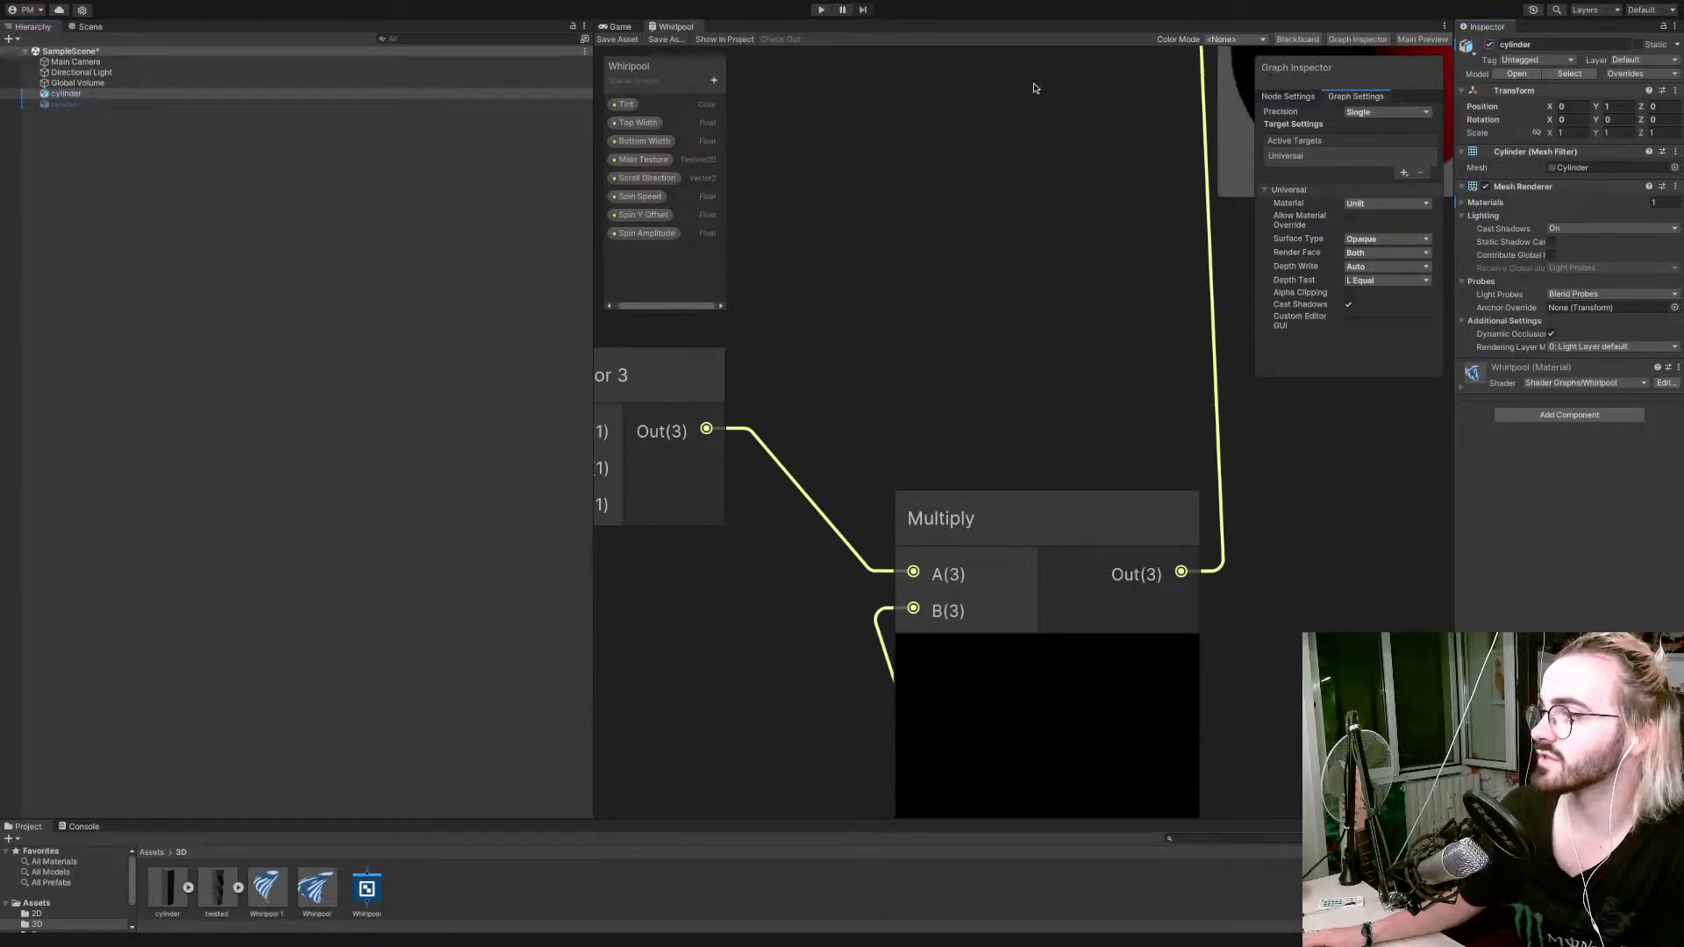
pyautogui.click(79, 27)
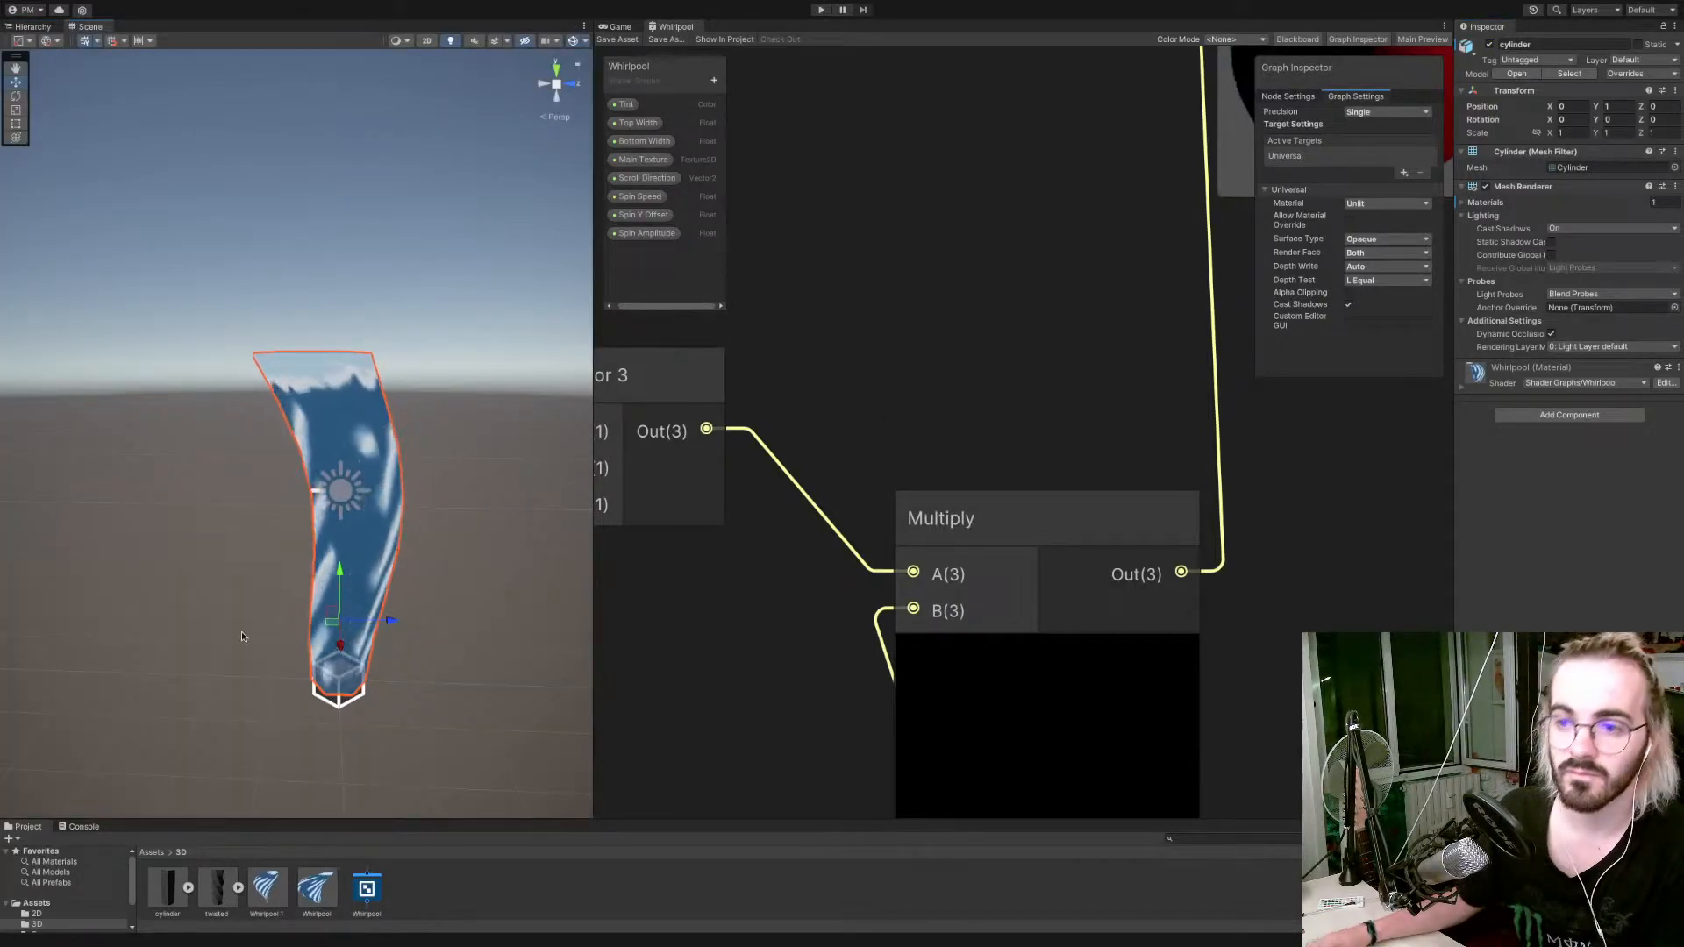
pyautogui.click(317, 888)
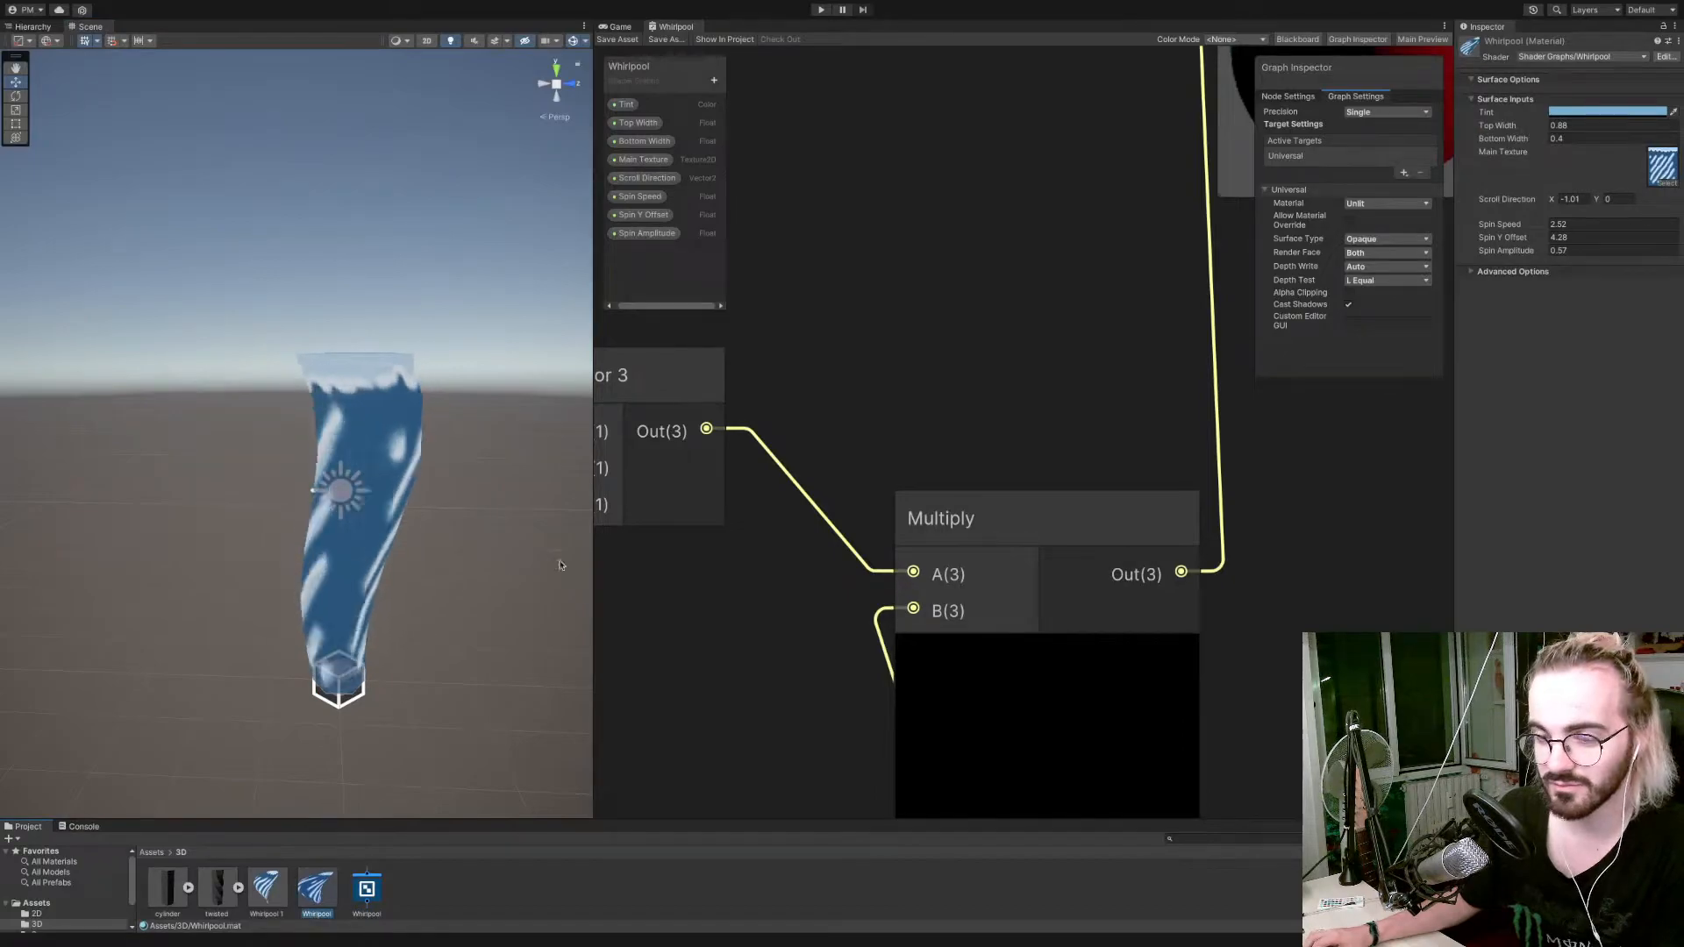
# Set the Whirlpool shader graph's Surface Type to Transparent and save the graph asset.
pyautogui.scroll(-10, 748, 571)
pyautogui.rightClick(715, 625)
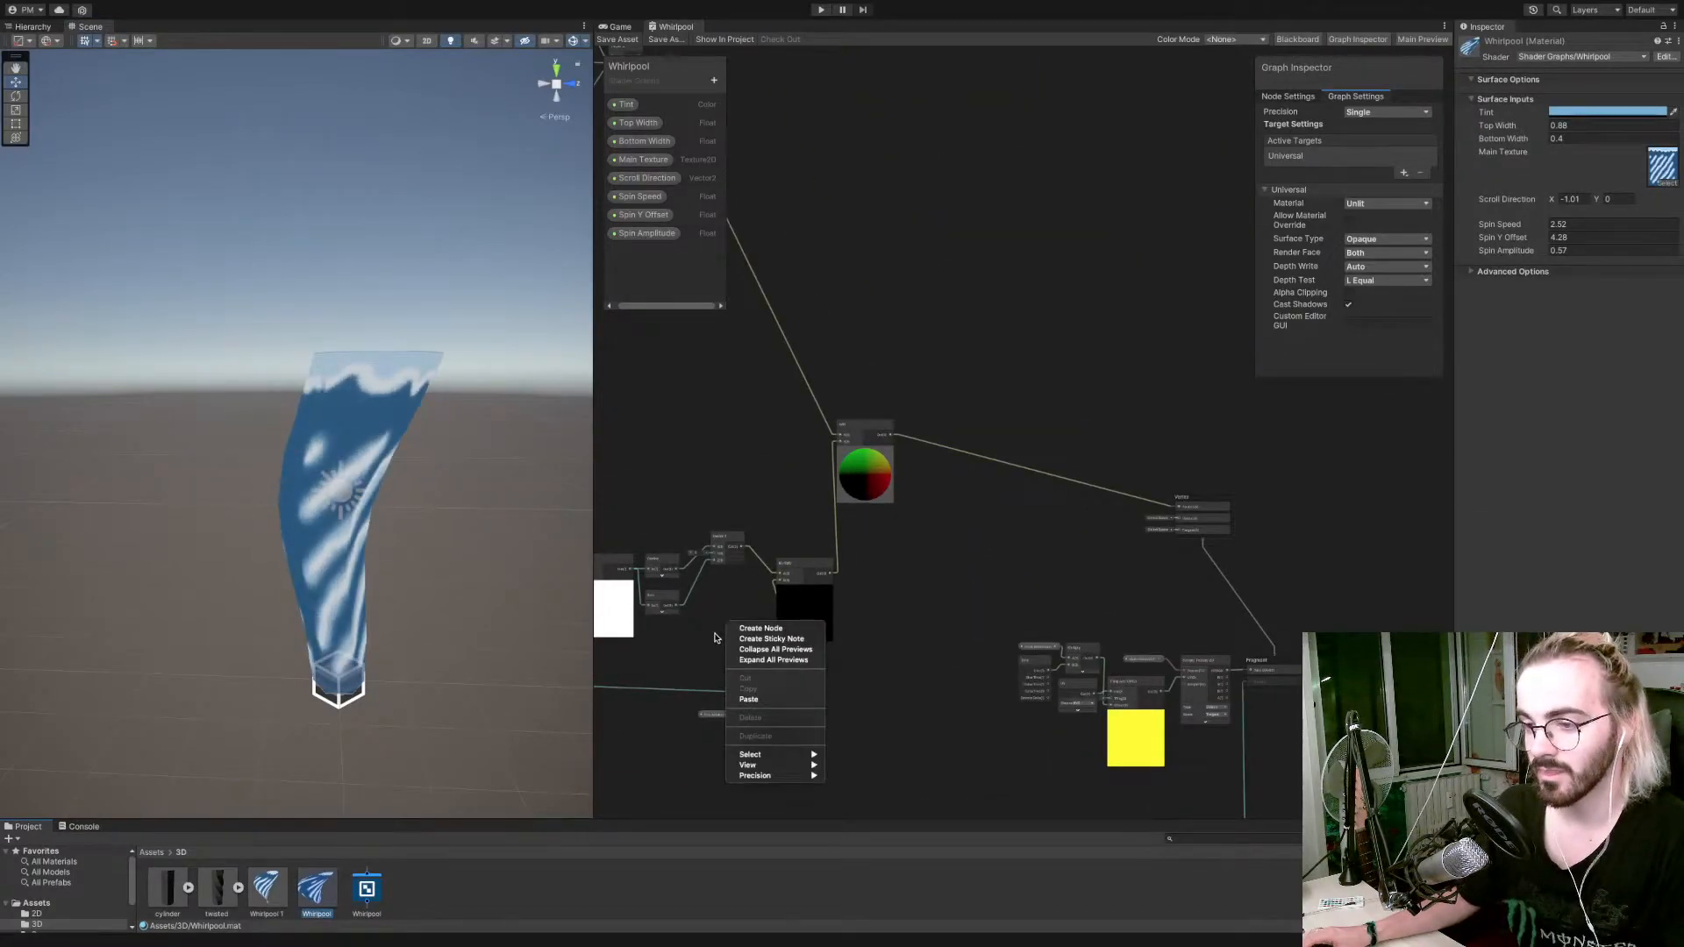
pyautogui.click(692, 650)
pyautogui.scroll(-5, 706, 641)
pyautogui.scroll(4, 715, 631)
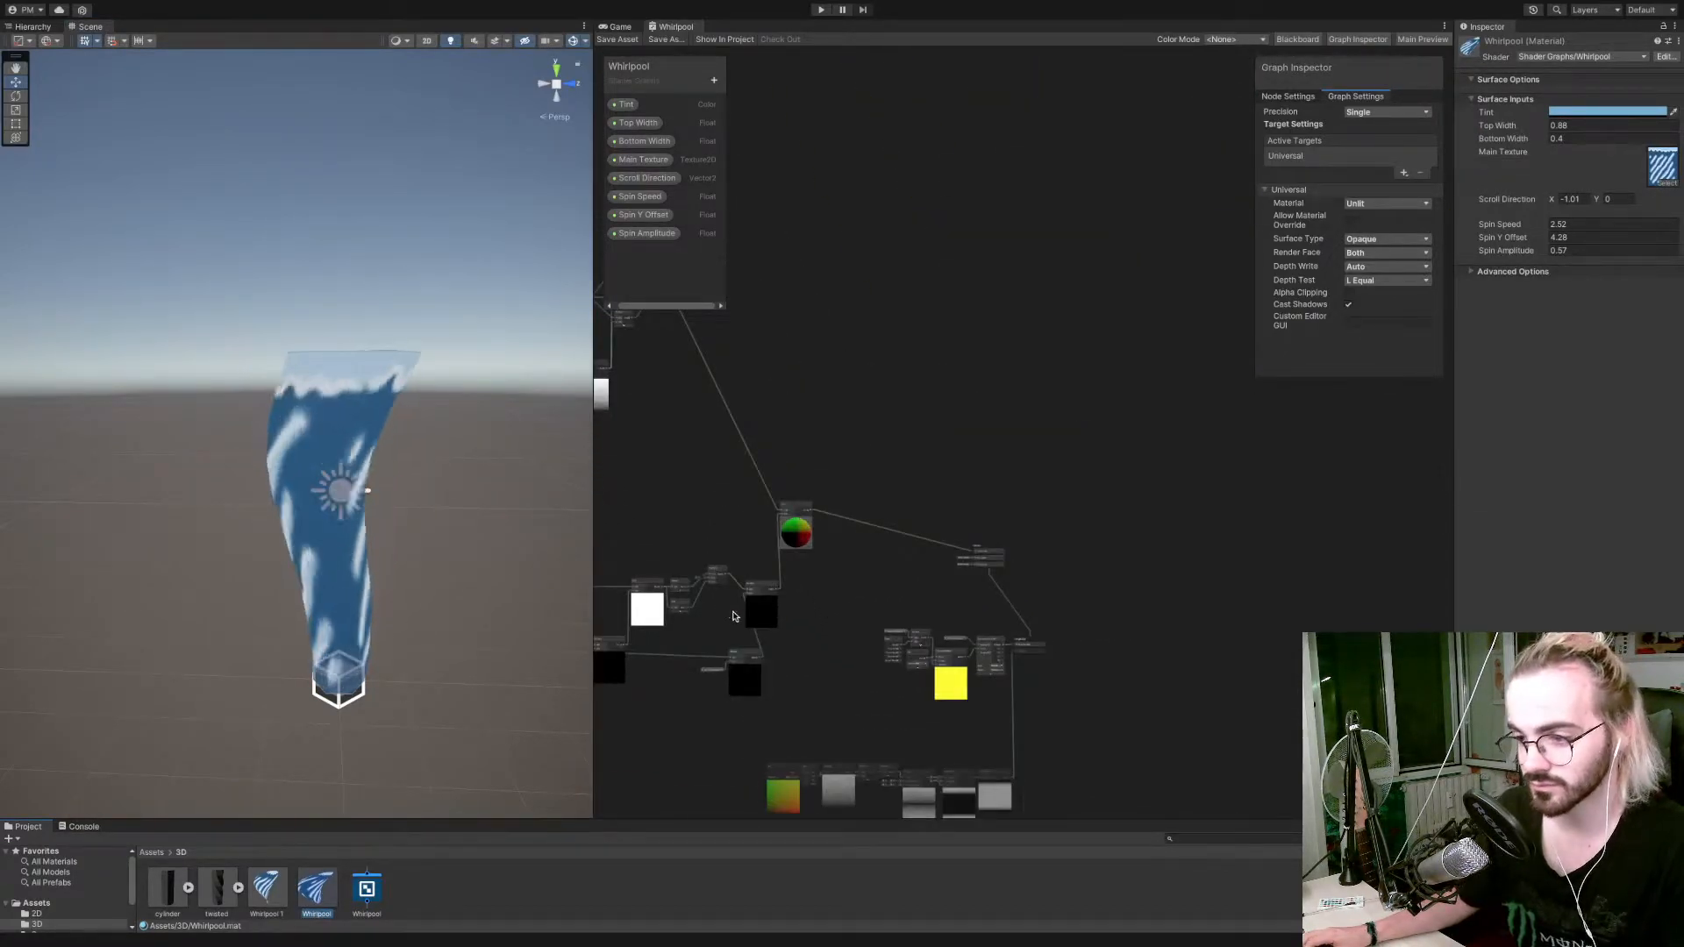
pyautogui.moveTo(715, 631); pyautogui.dragTo(936, 556, button='middle')
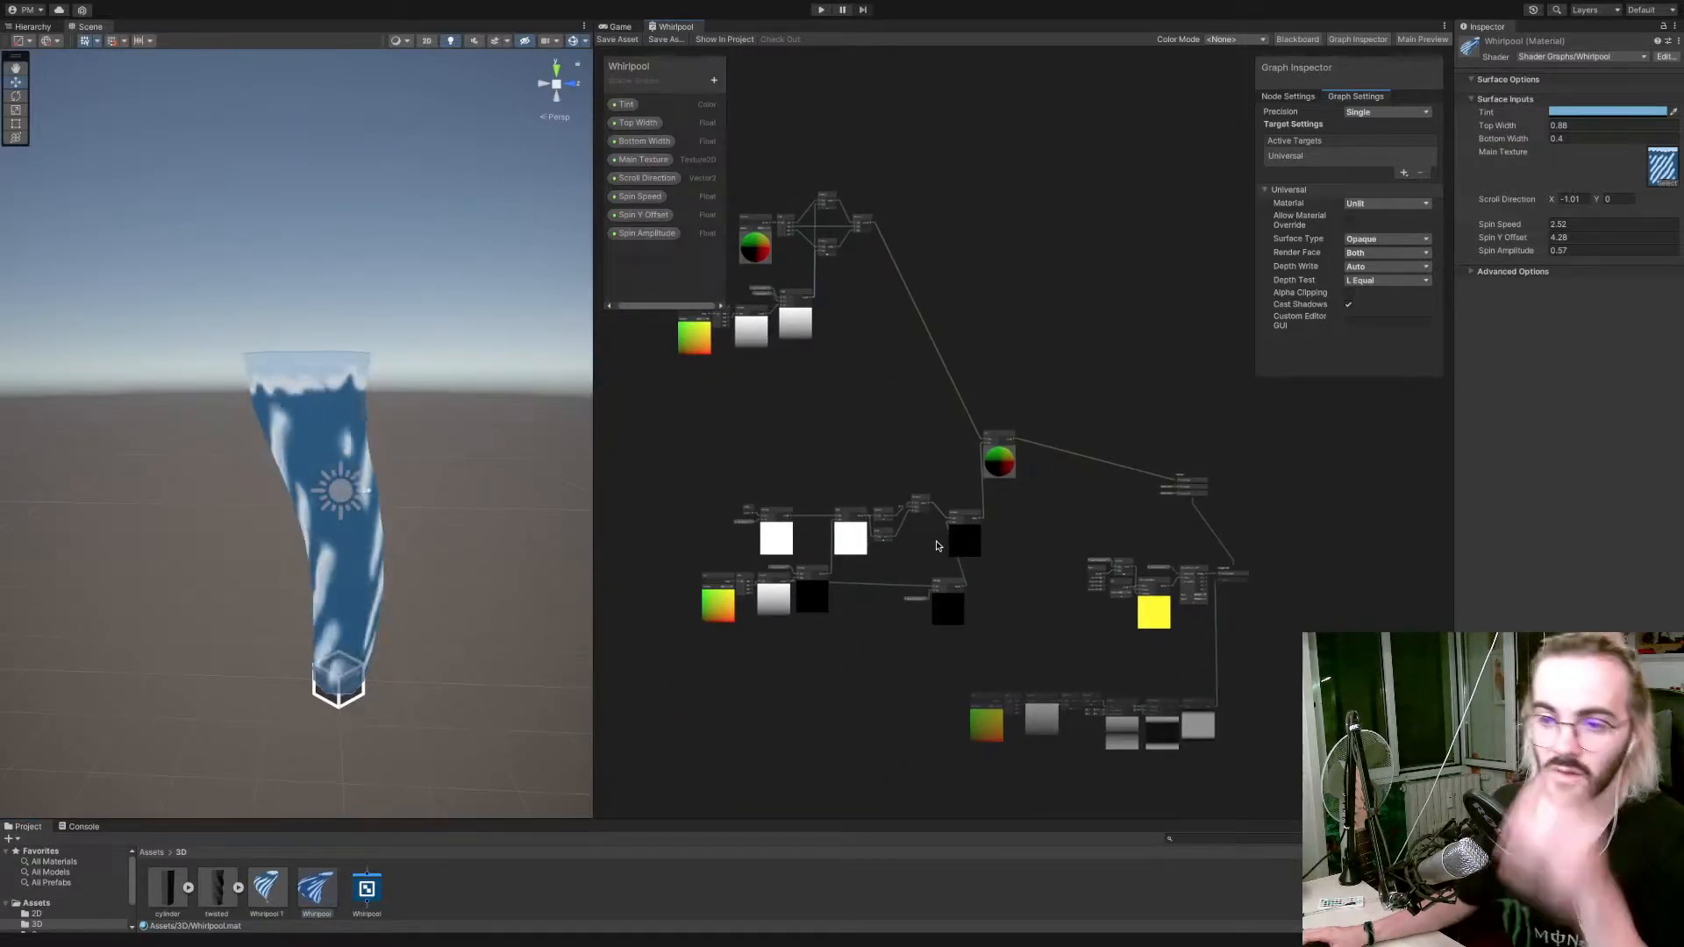
pyautogui.scroll(3, 936, 555)
pyautogui.scroll(-4, 939, 555)
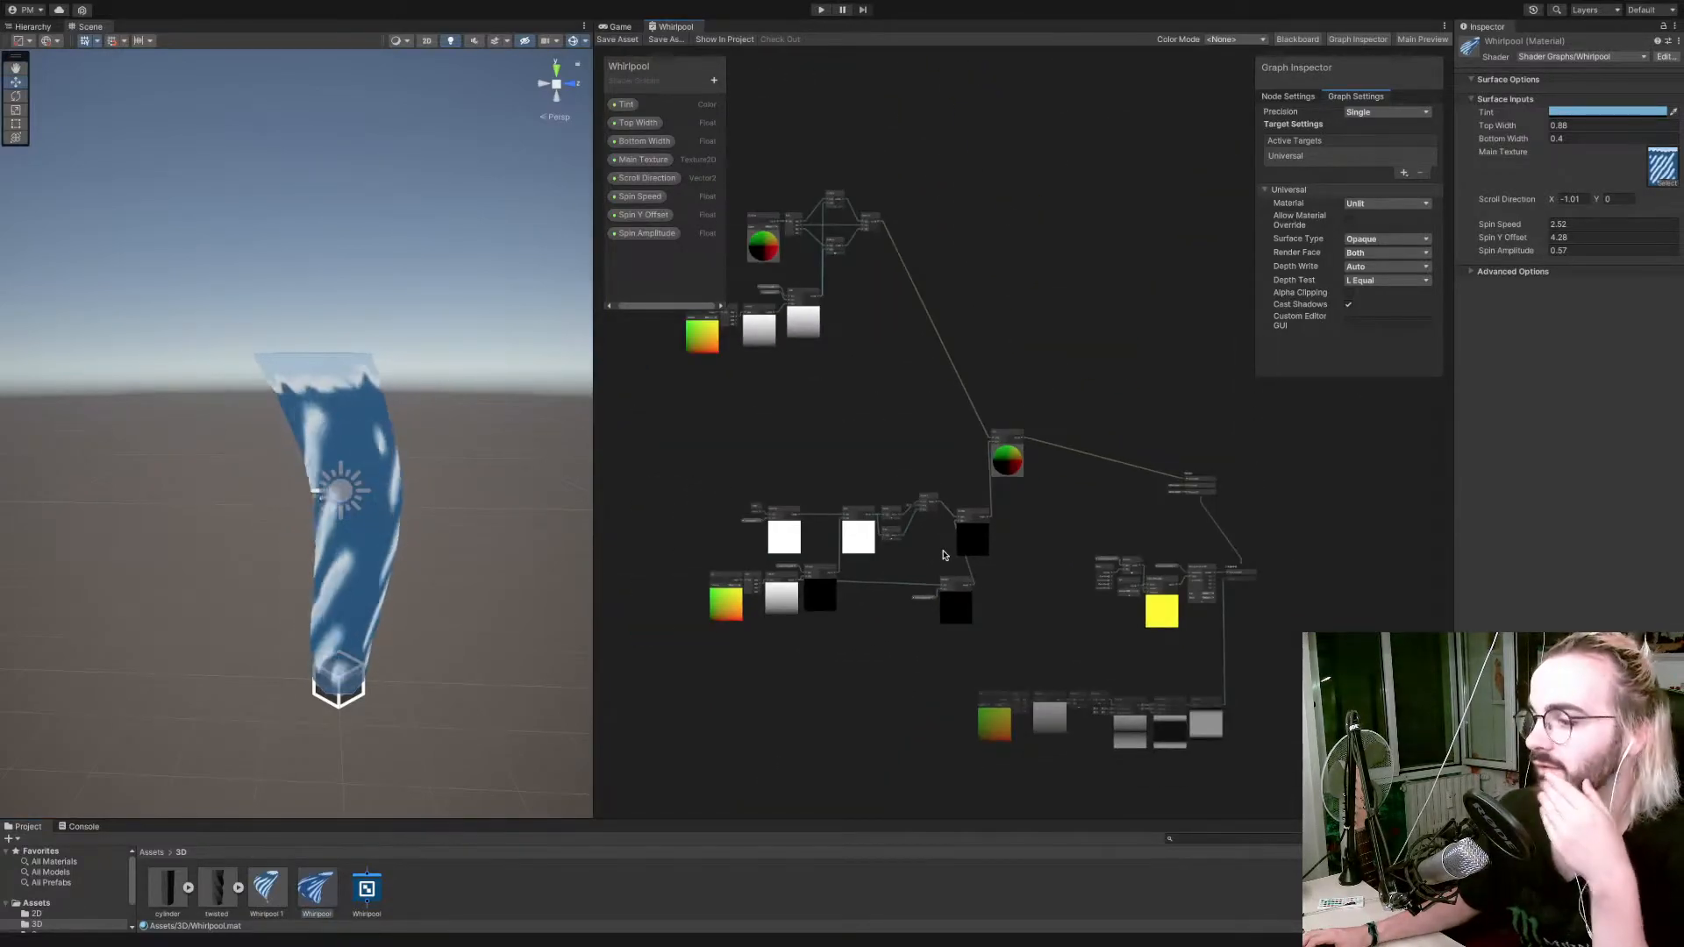
pyautogui.scroll(2, 944, 555)
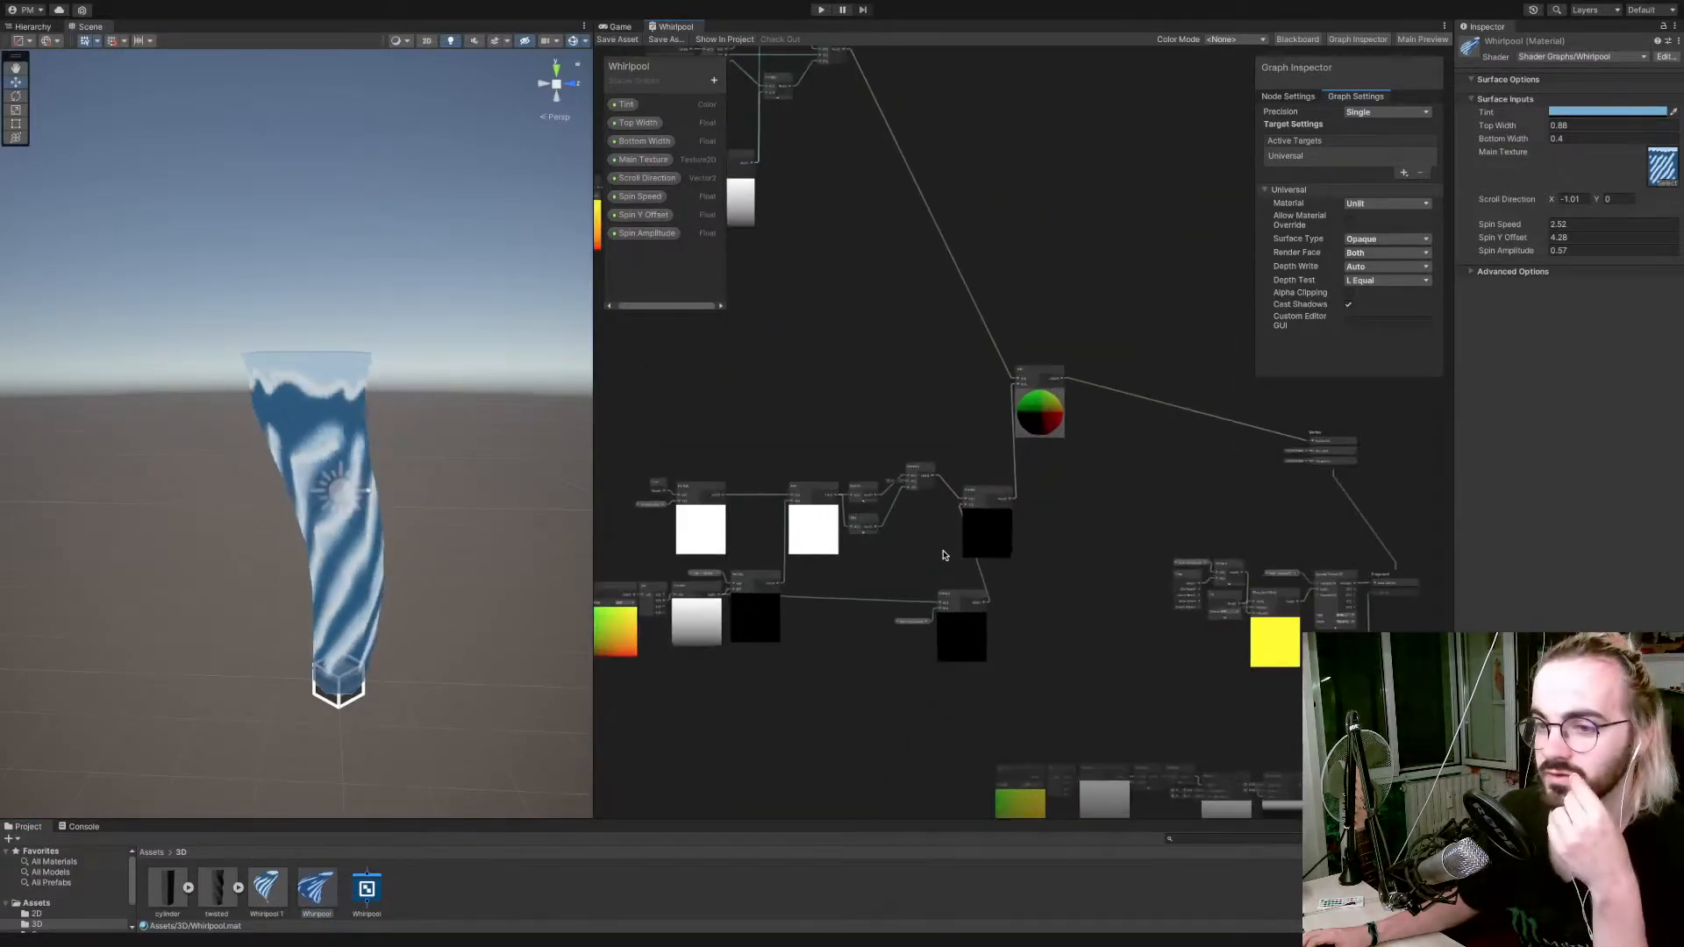
pyautogui.click(1395, 239)
pyautogui.click(1391, 264)
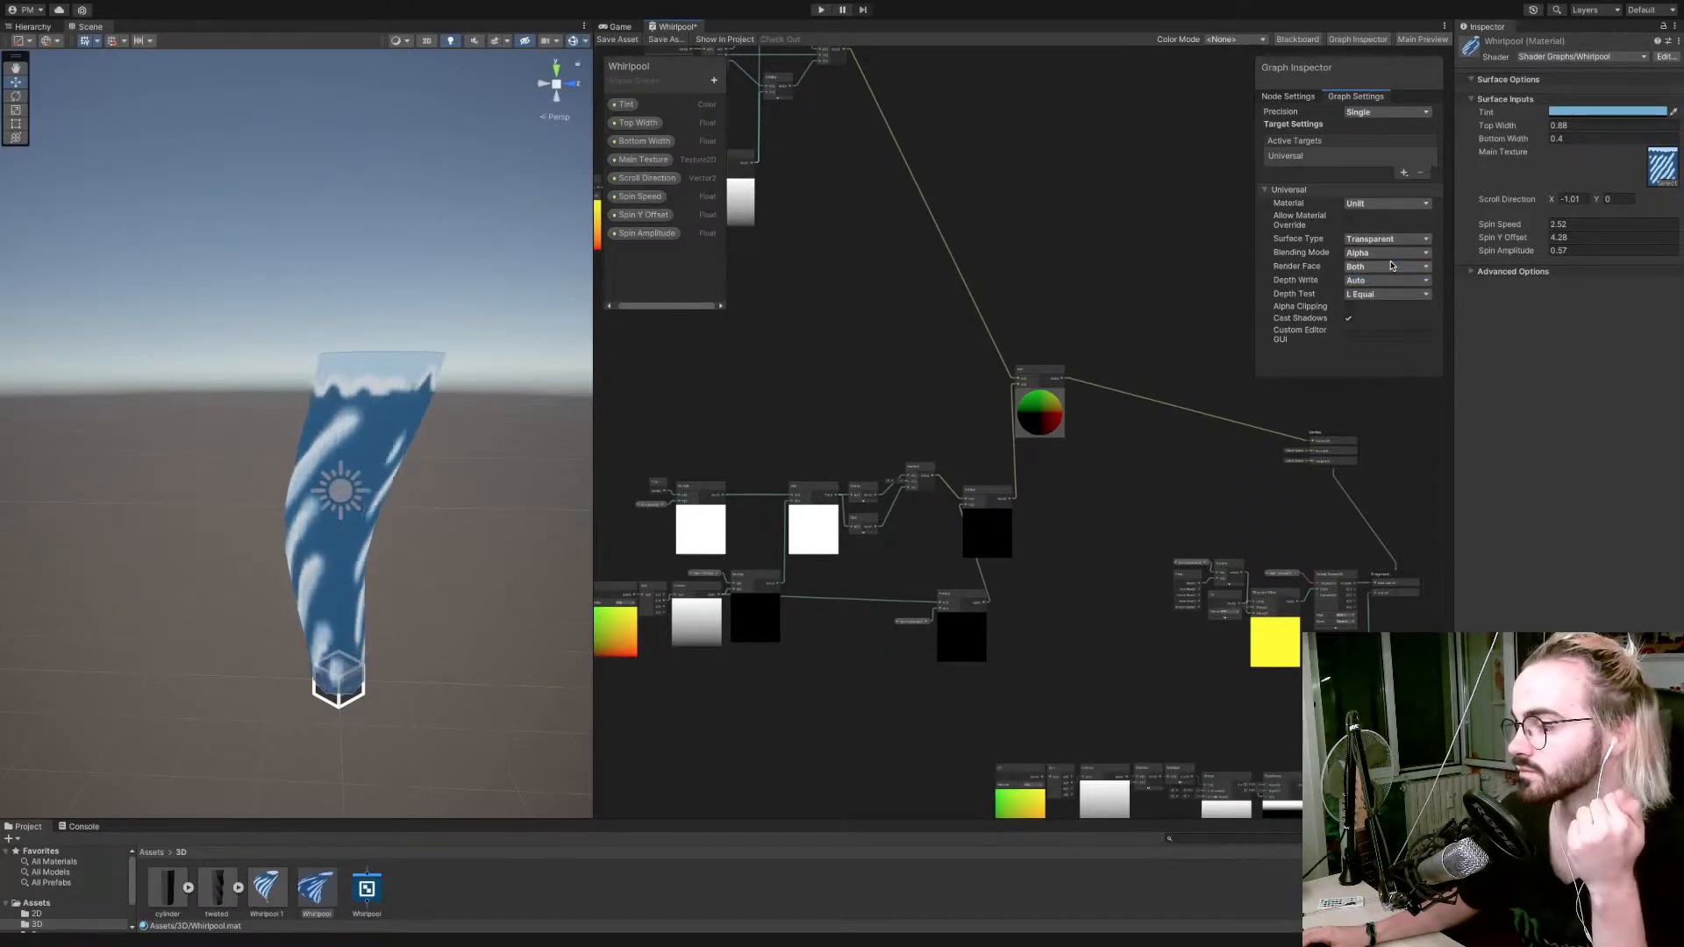
pyautogui.click(618, 39)
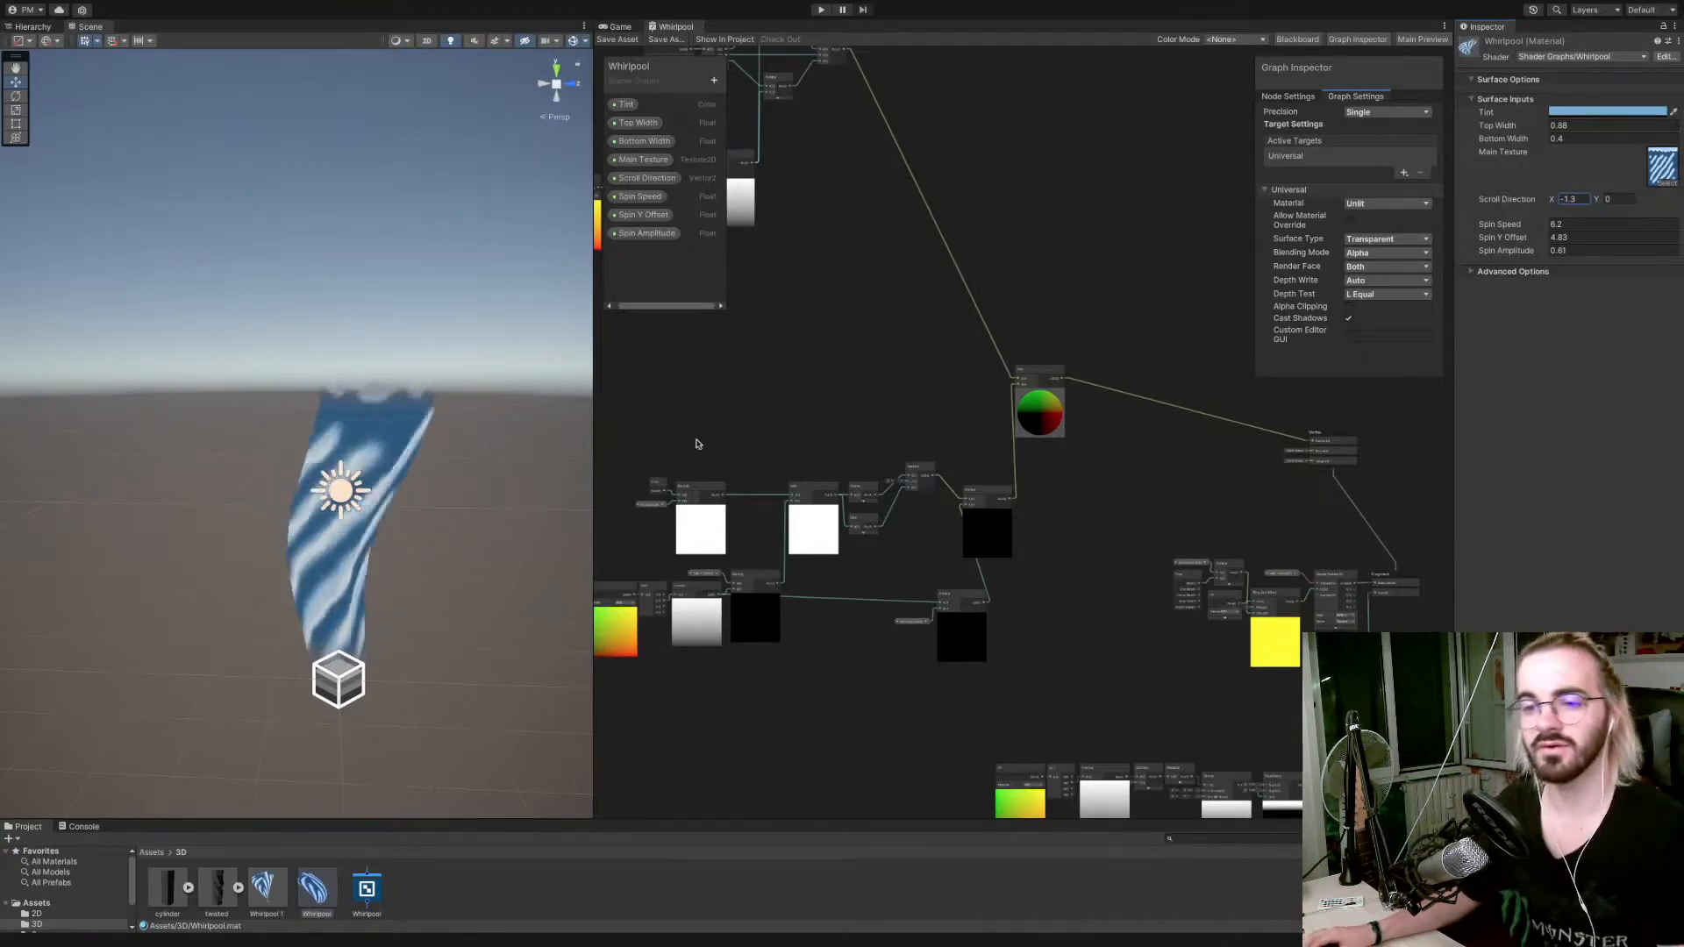
# Set the Whirlpool material's Bottom Width to 0.19 and check the narrower base in the scene from near and far.
pyautogui.moveTo(425, 509)
pyautogui.mouseDown(button='right')
pyautogui.moveTo(486, 498)
pyautogui.moveTo(418, 519)
pyautogui.mouseUp(button='right')
pyautogui.press('s')
pyautogui.press('a')
pyautogui.press('d')
pyautogui.press('w')
pyautogui.press('w')
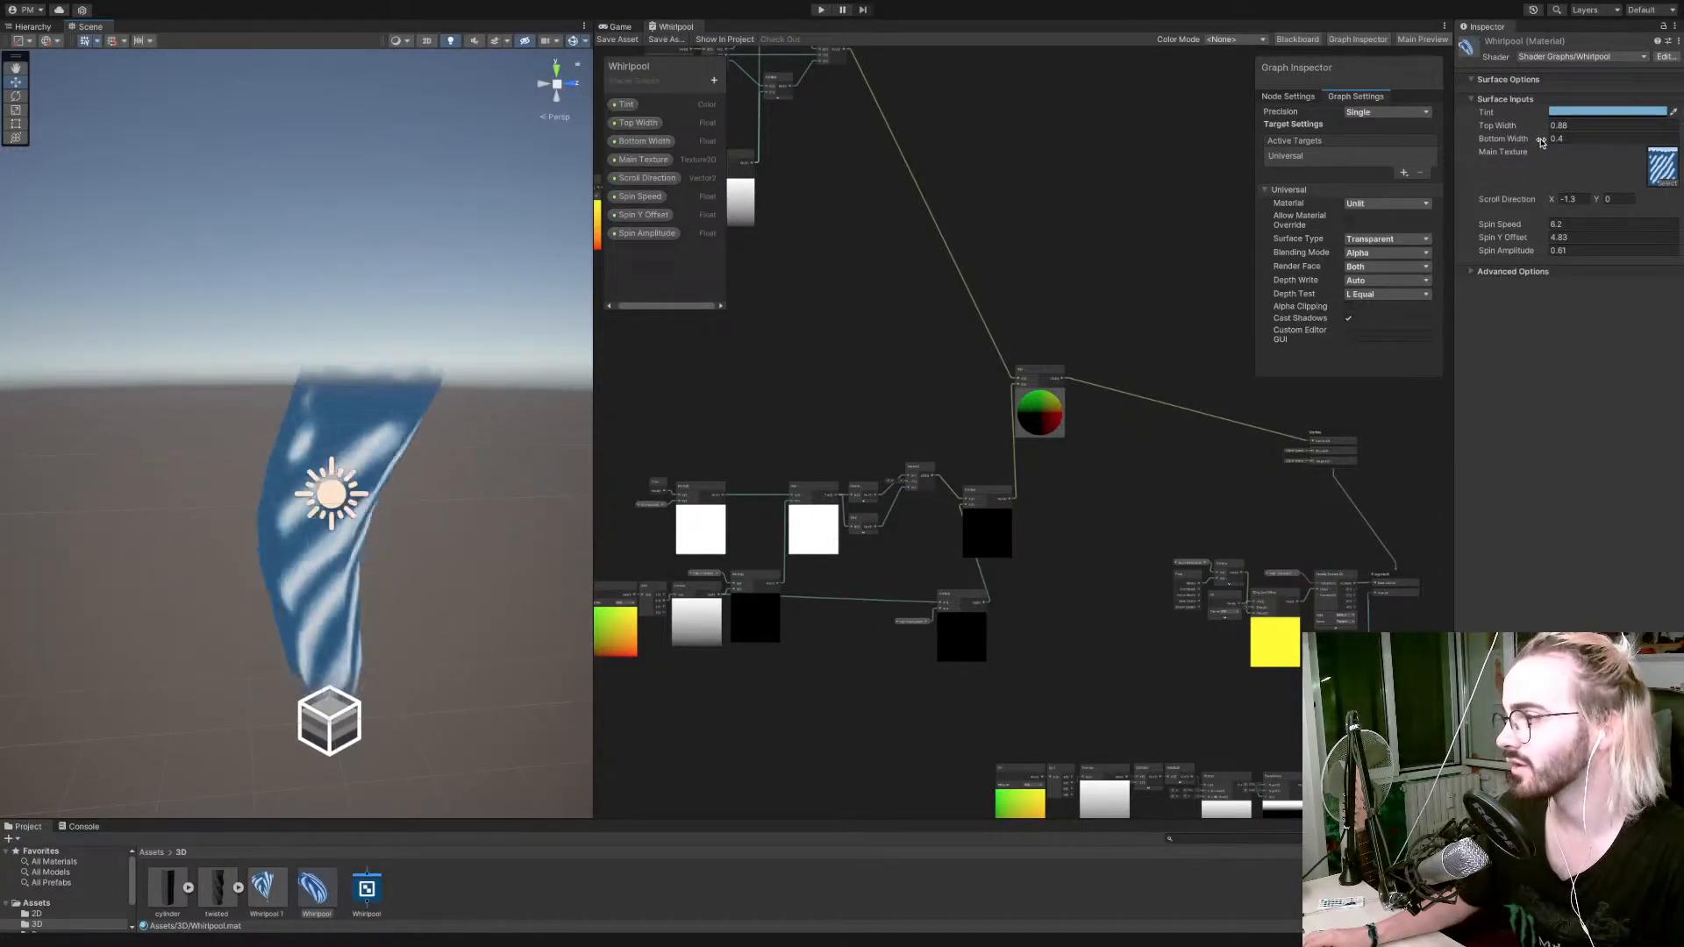
pyautogui.moveTo(1542, 140); pyautogui.dragTo(1536, 143)
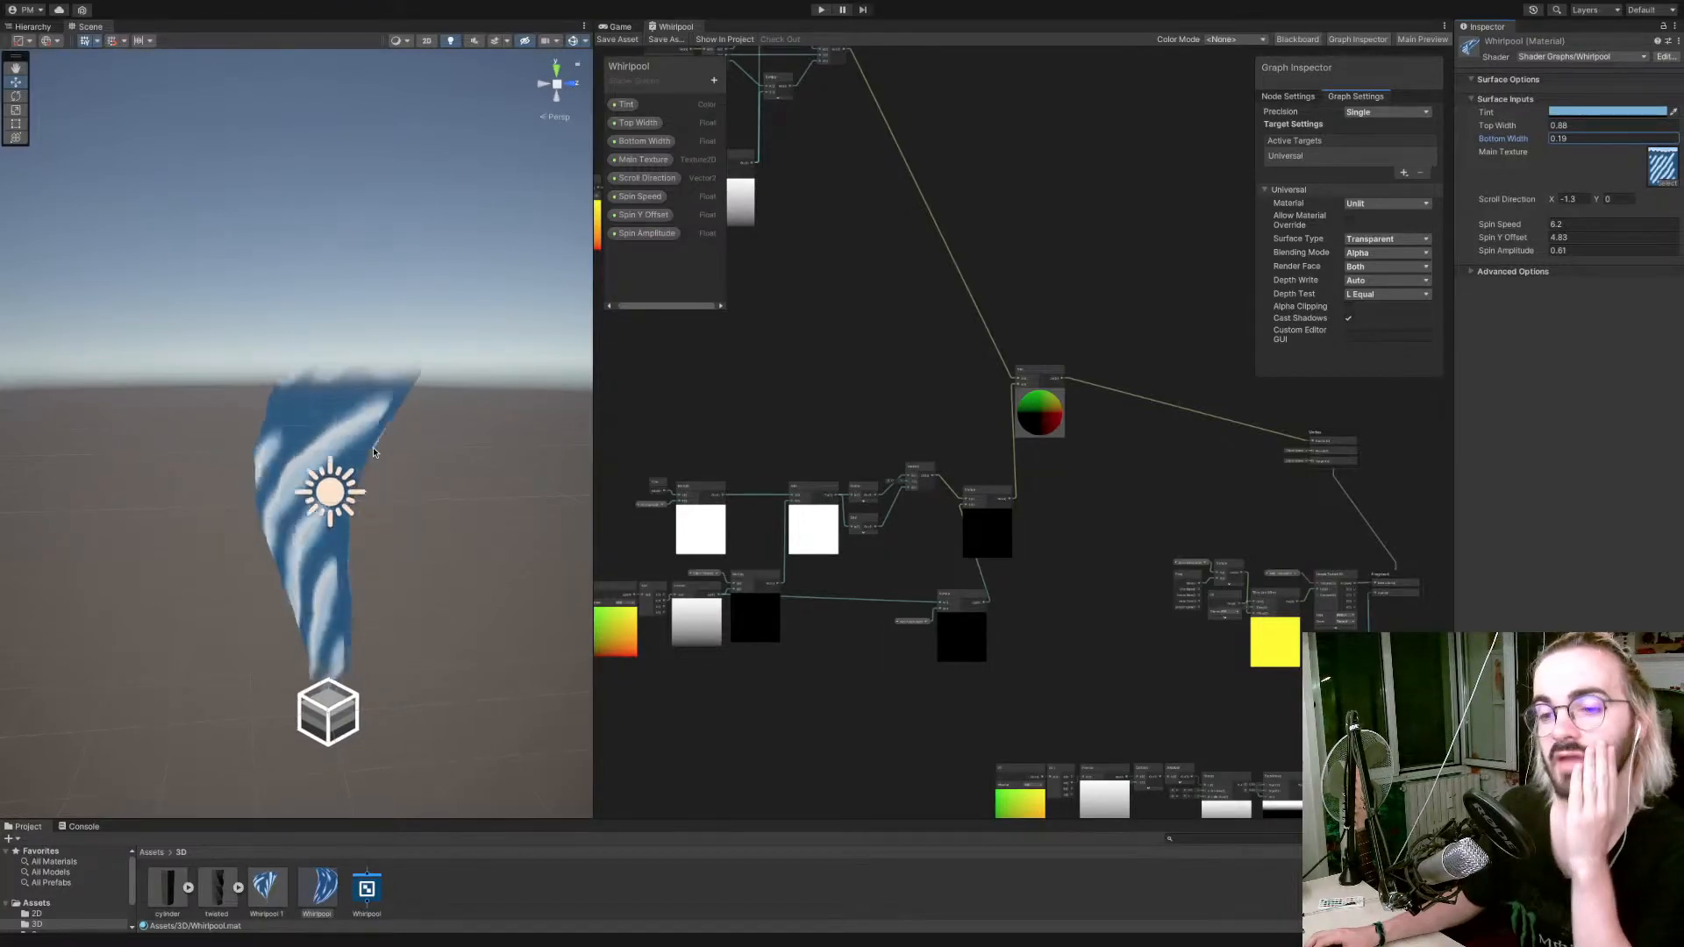
pyautogui.scroll(-2, 371, 452)
pyautogui.scroll(-3, 372, 450)
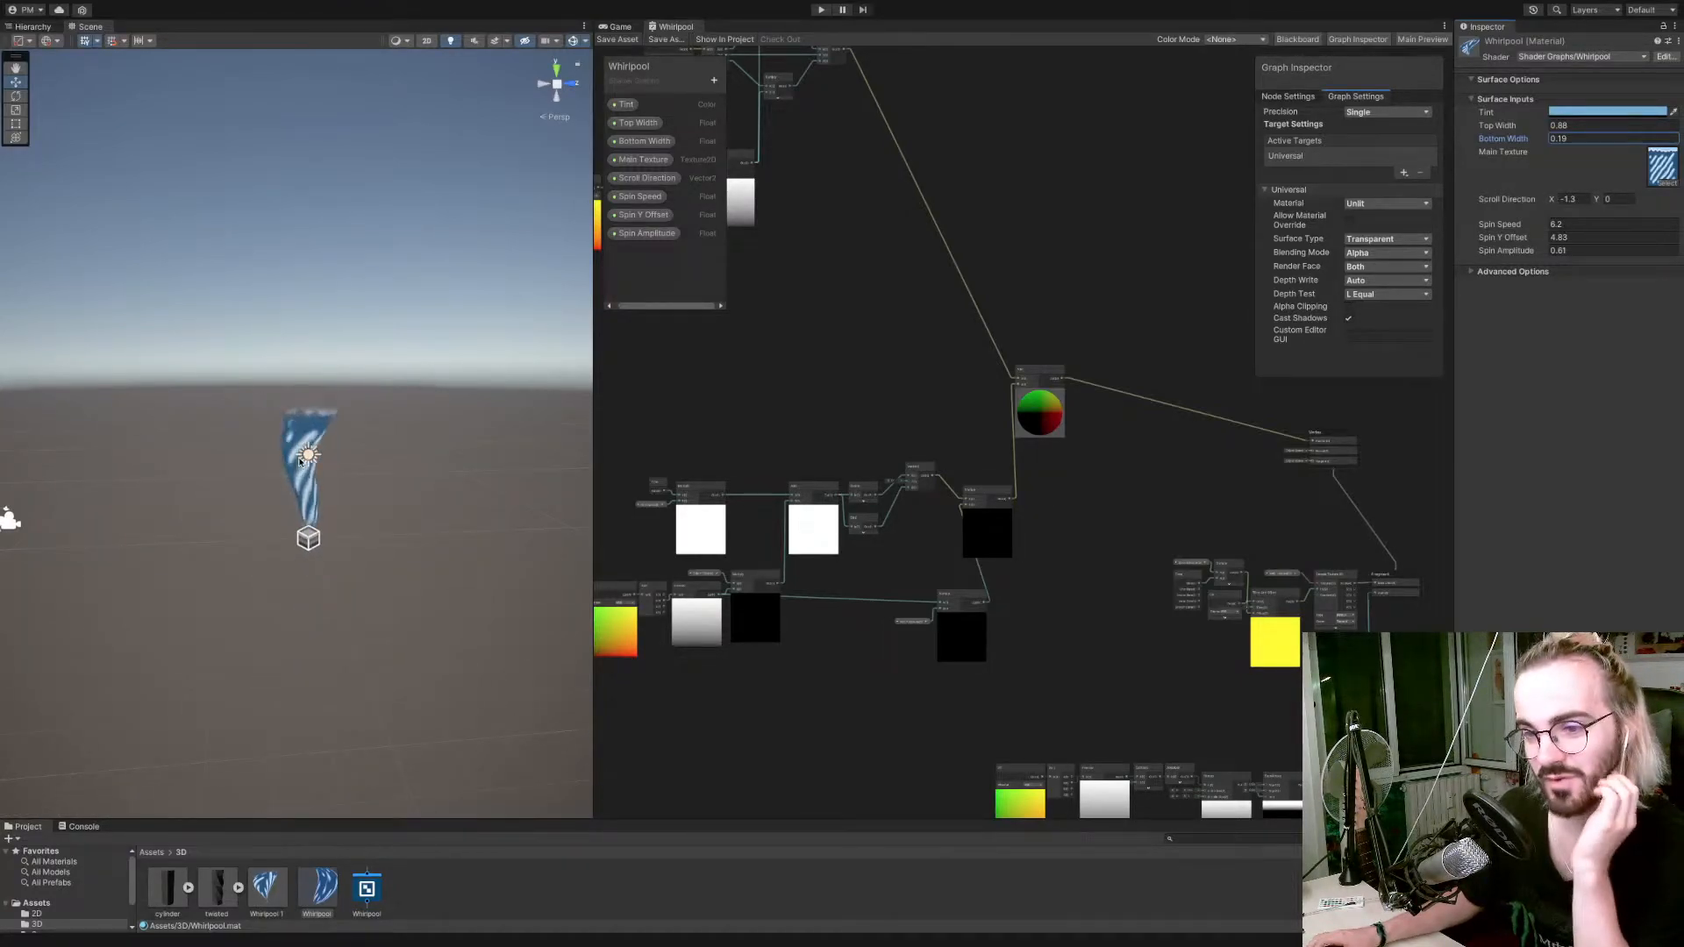
pyautogui.scroll(6, 299, 461)
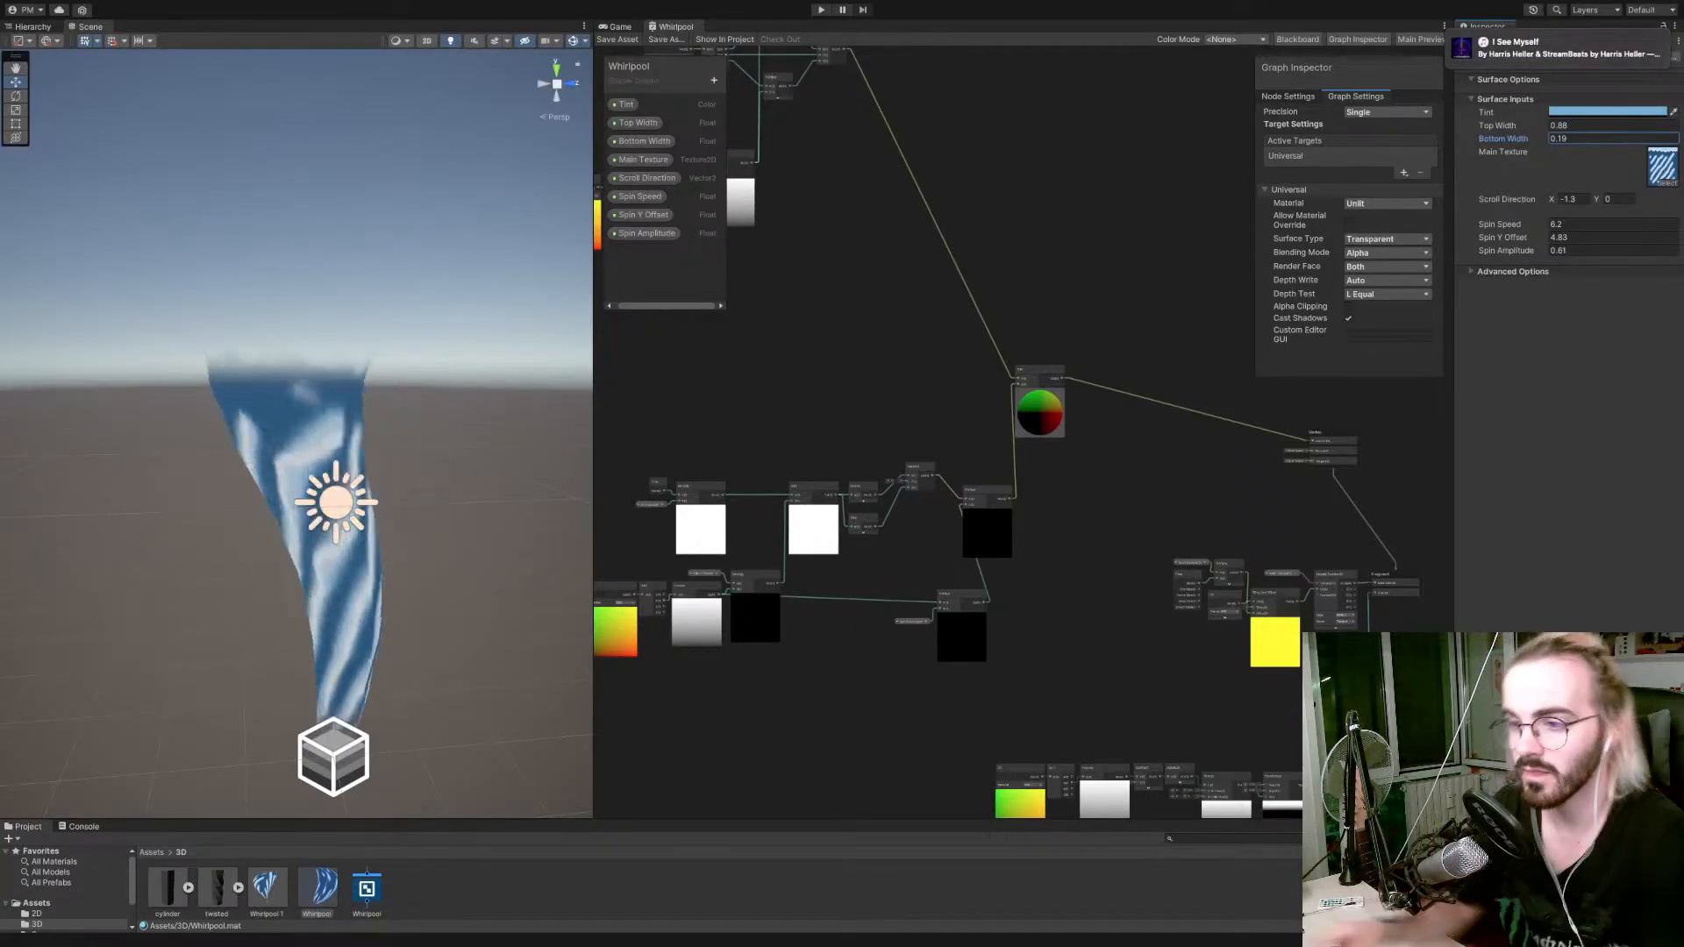
# Add a Gradient Noise node in the free space above the spin nodes and collapse its preview.
pyautogui.rightClick(756, 400)
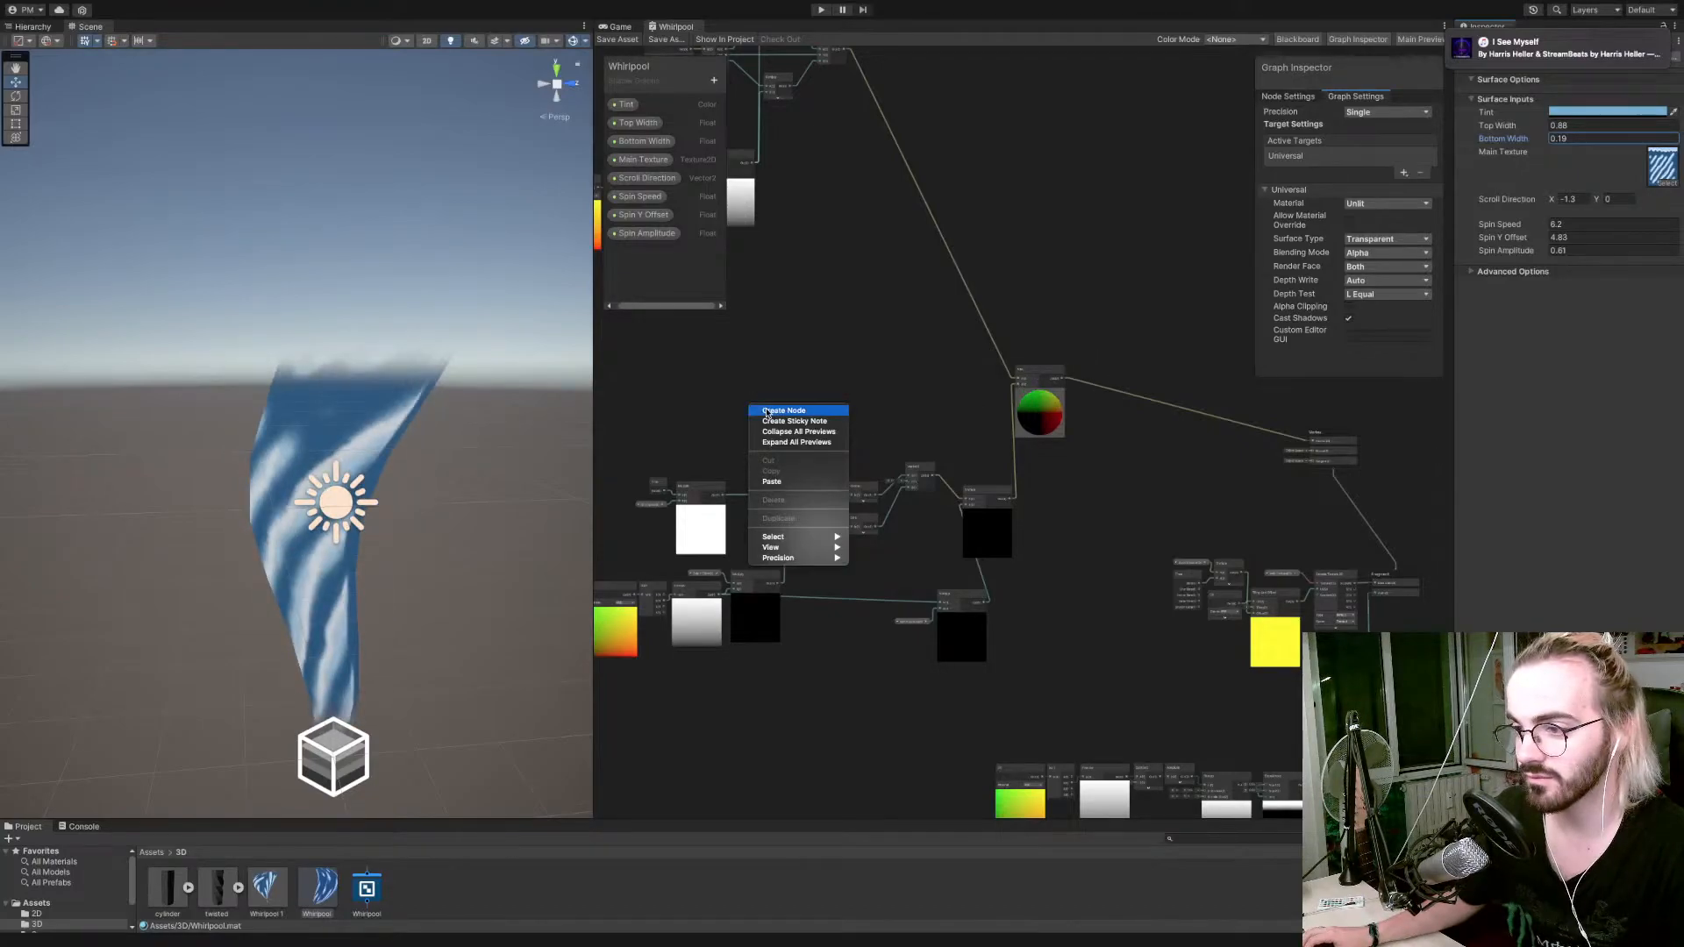
pyautogui.click(766, 412)
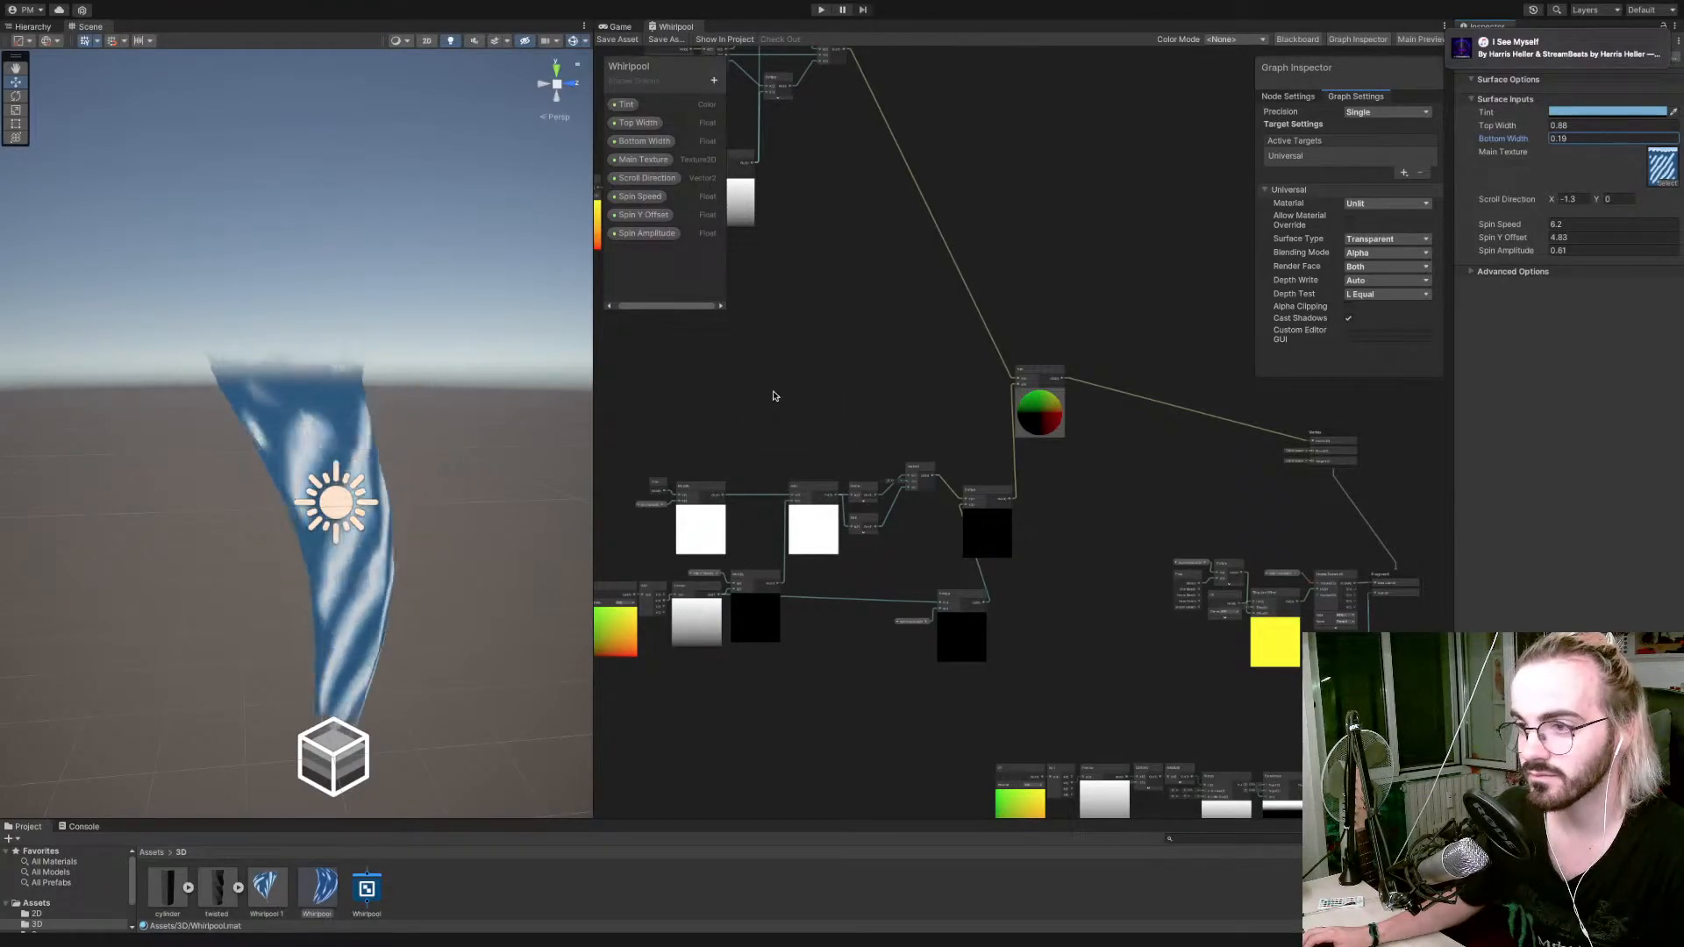
pyautogui.rightClick(773, 396)
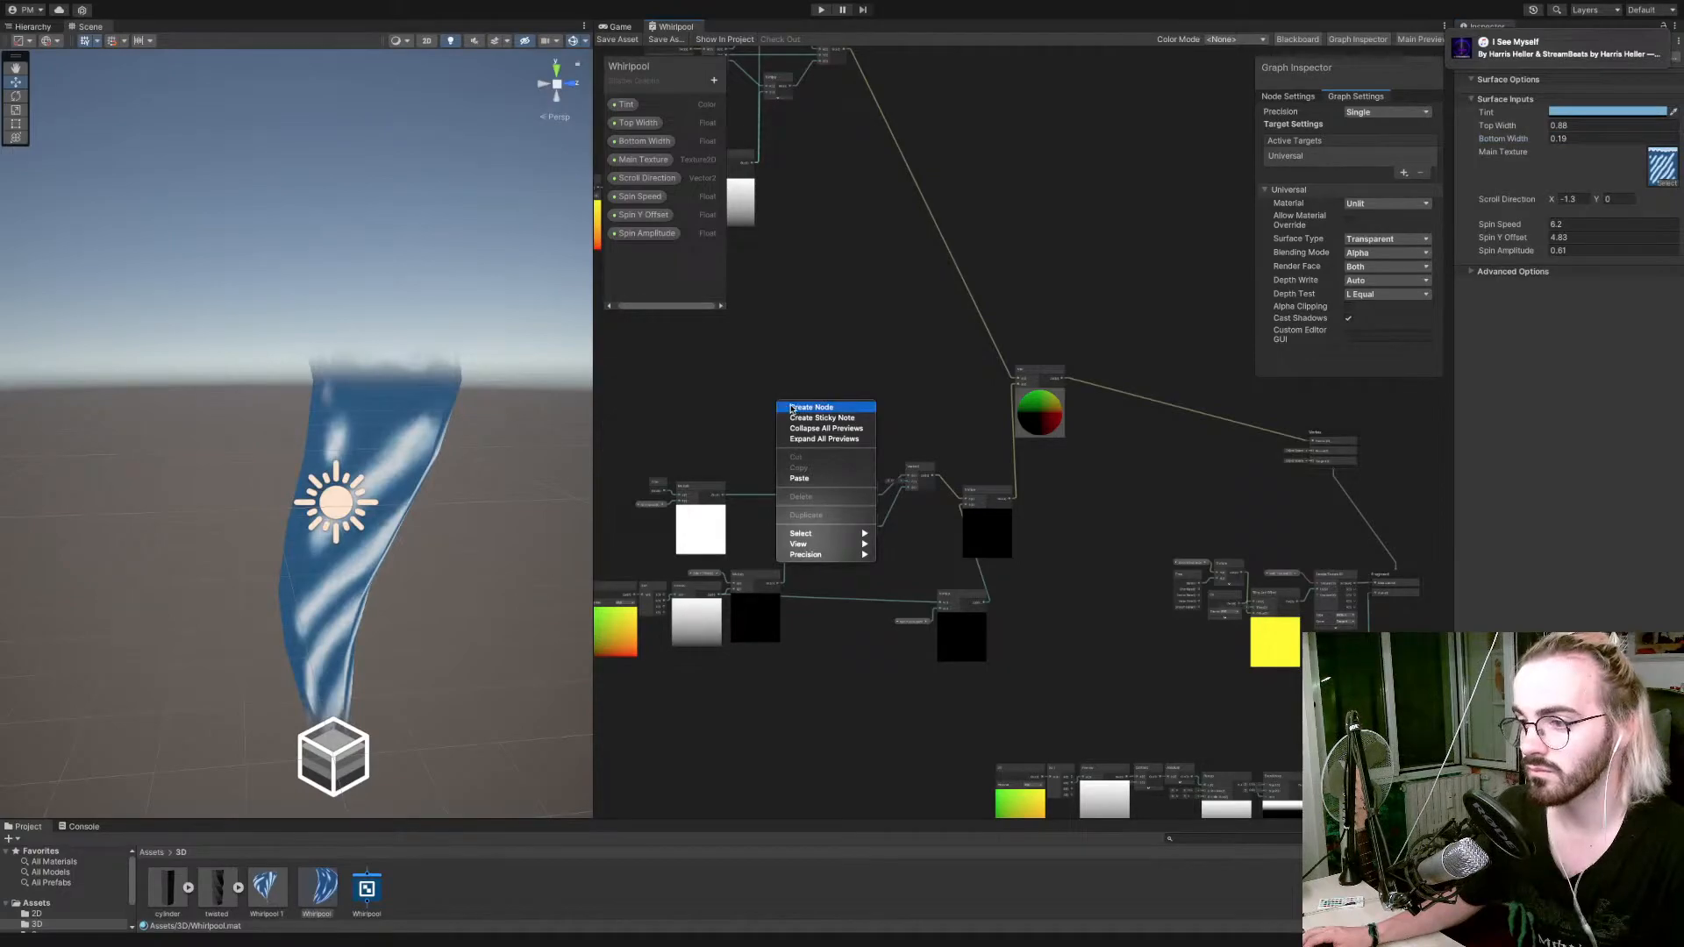
pyautogui.click(783, 409)
pyautogui.write('N')
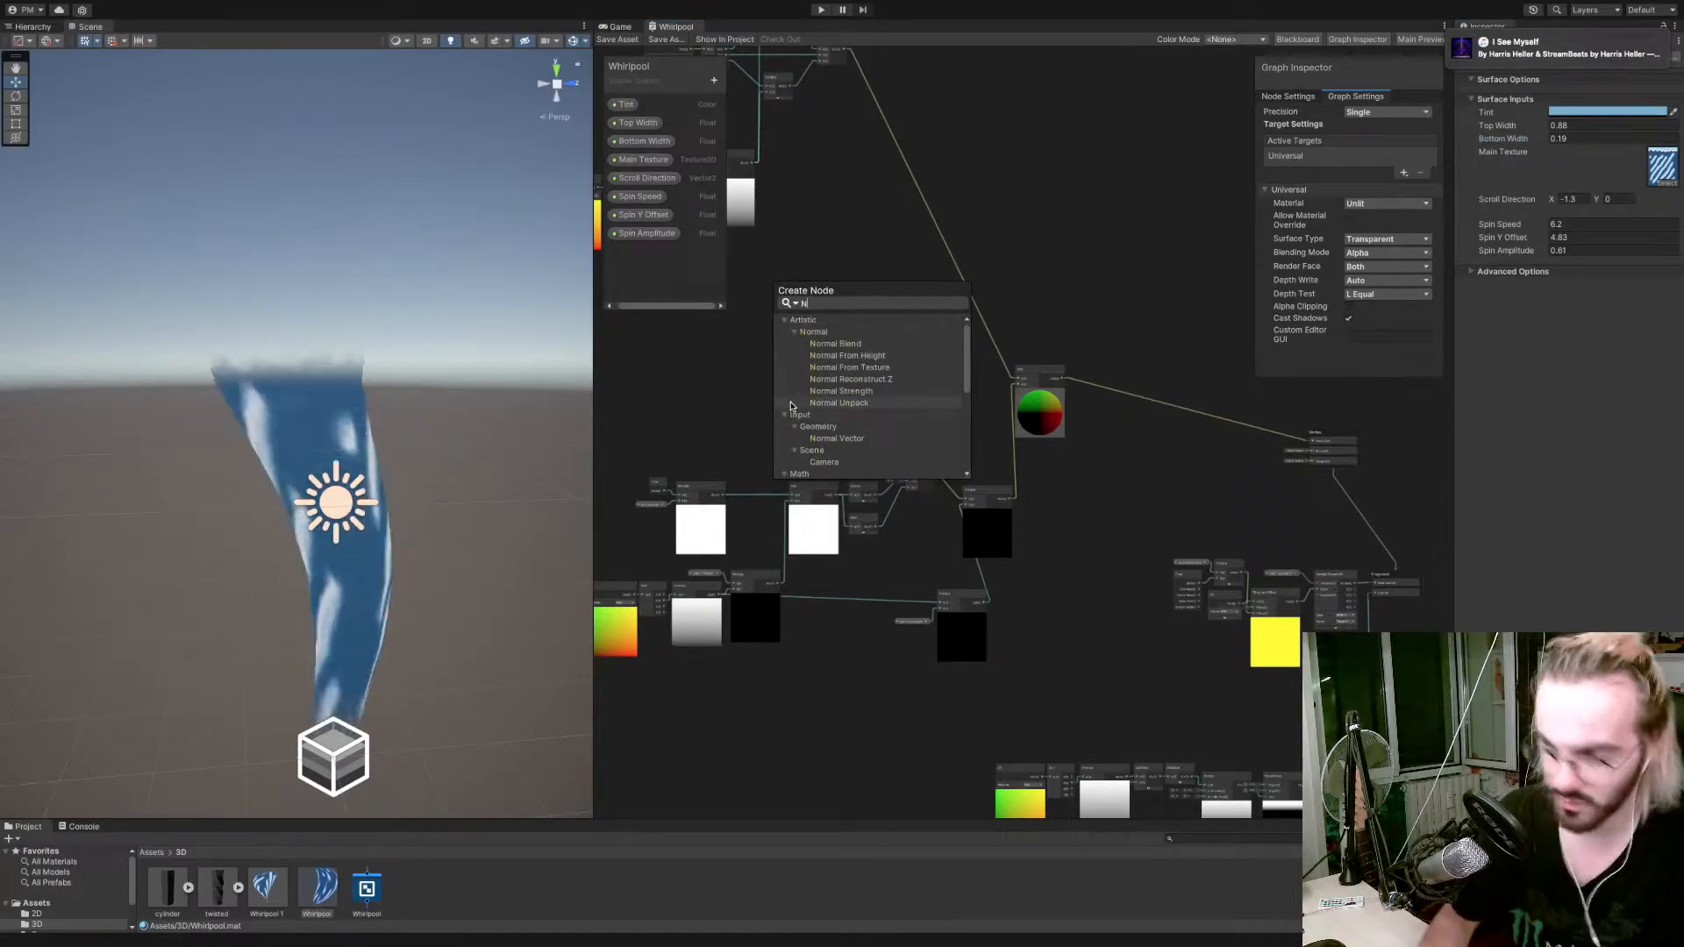
pyautogui.write('oise')
pyautogui.press('Up')
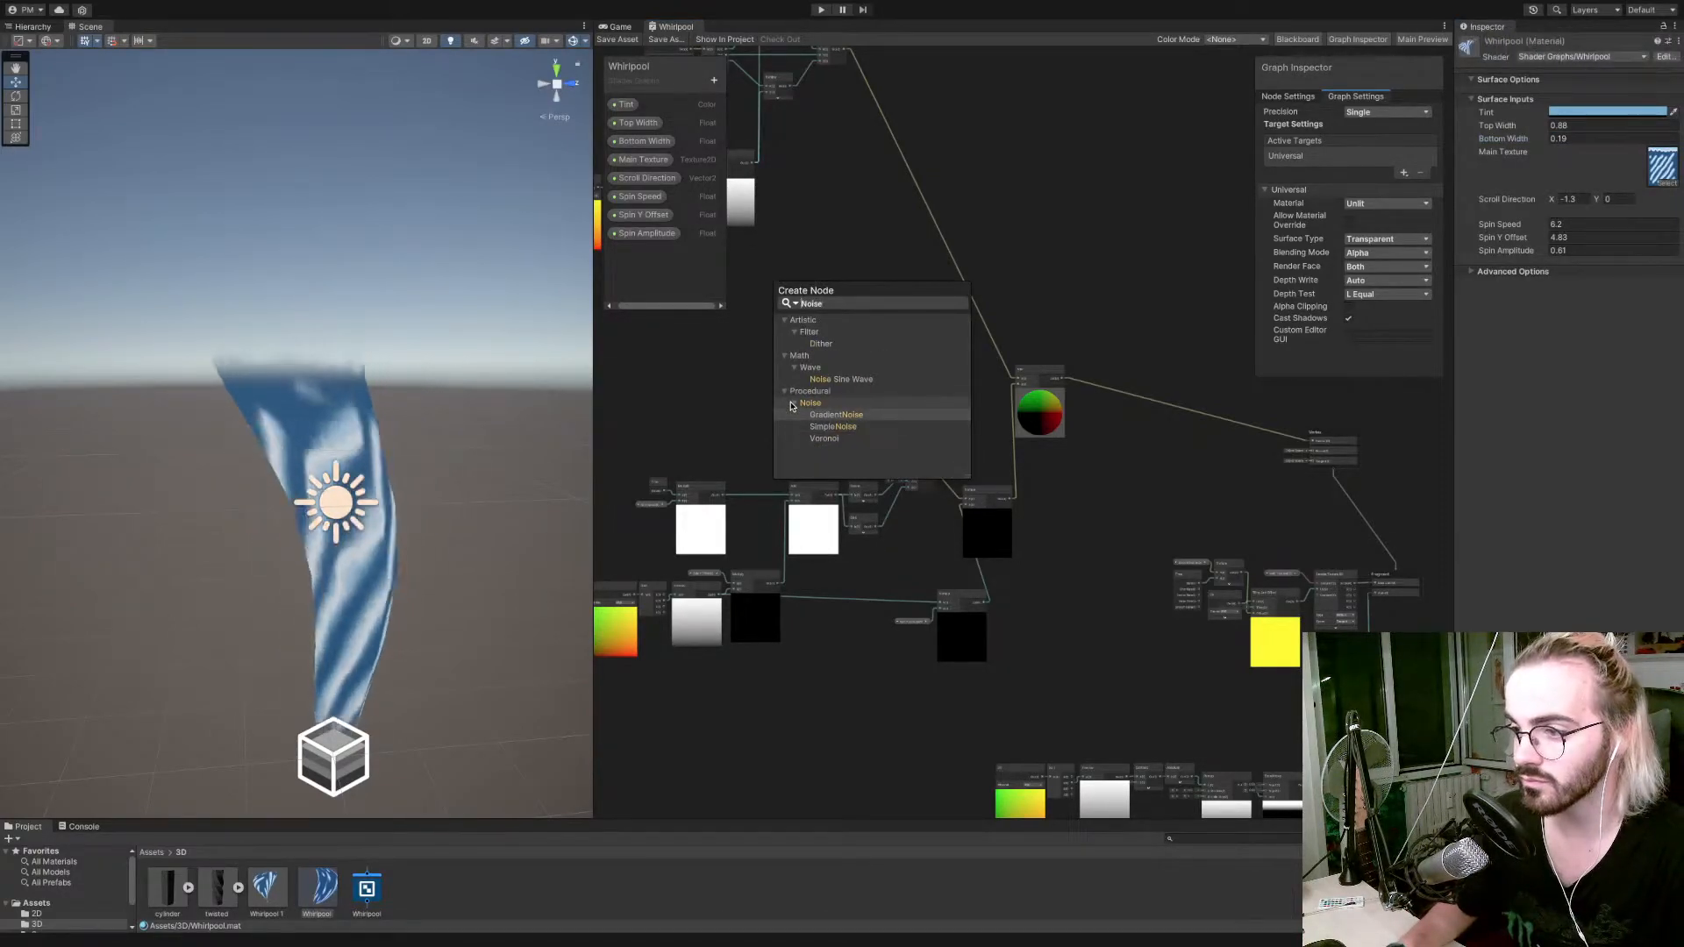
pyautogui.press('Return')
pyautogui.scroll(5, 790, 413)
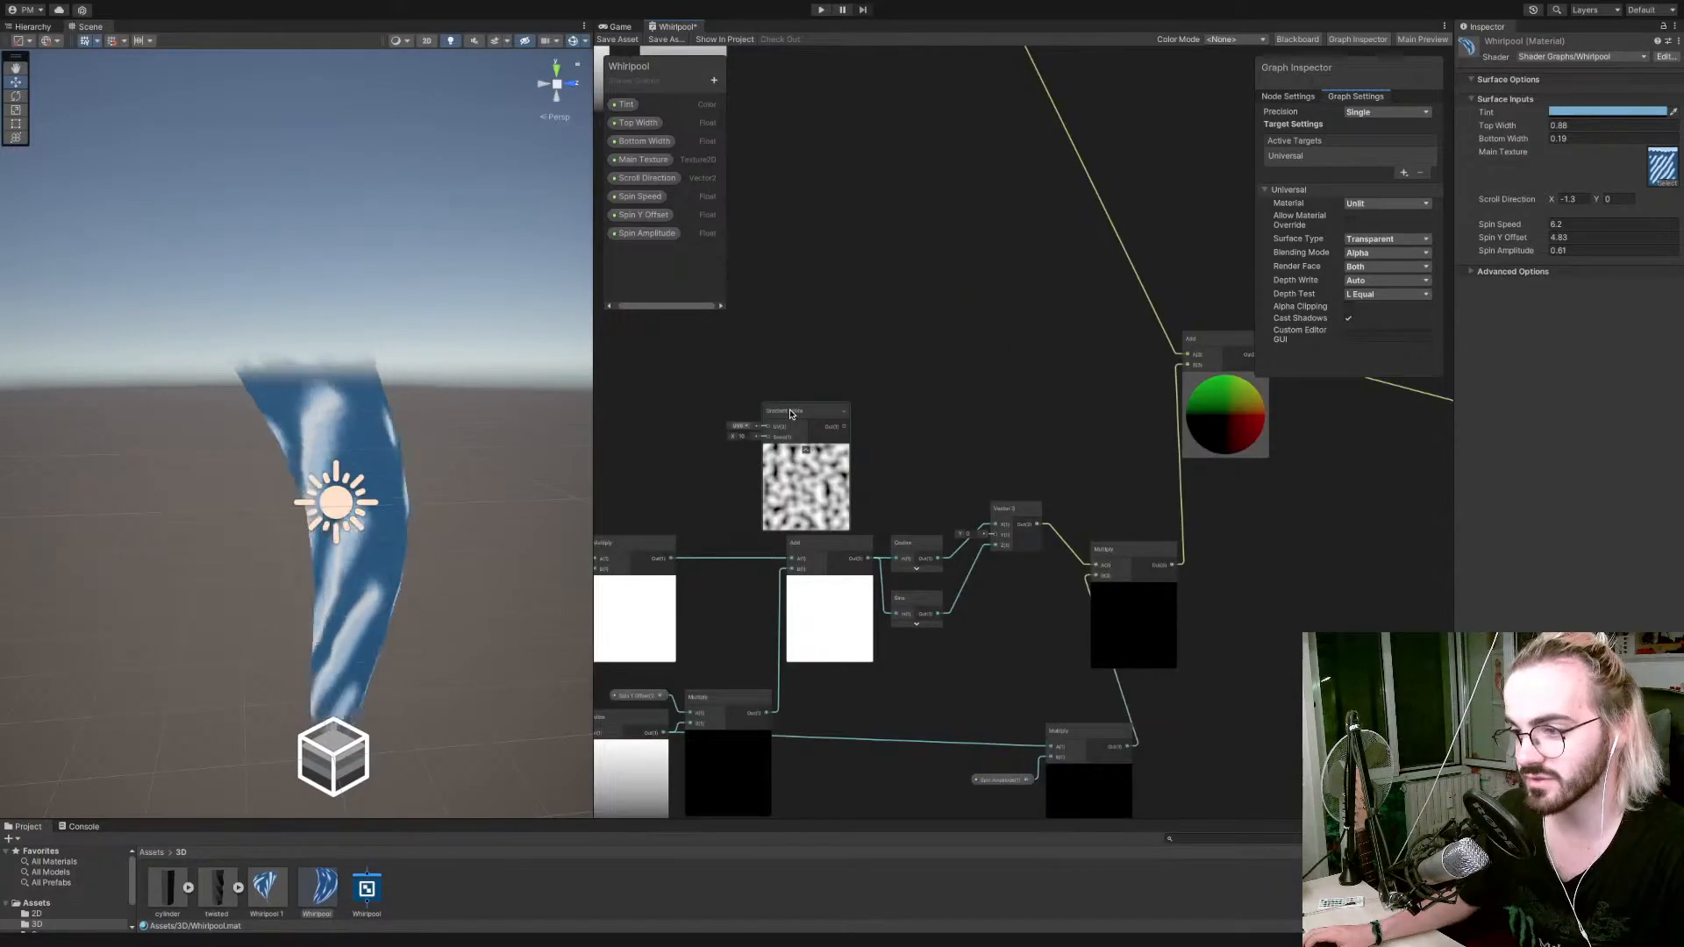
pyautogui.moveTo(805, 427); pyautogui.dragTo(853, 398)
pyautogui.click(858, 428)
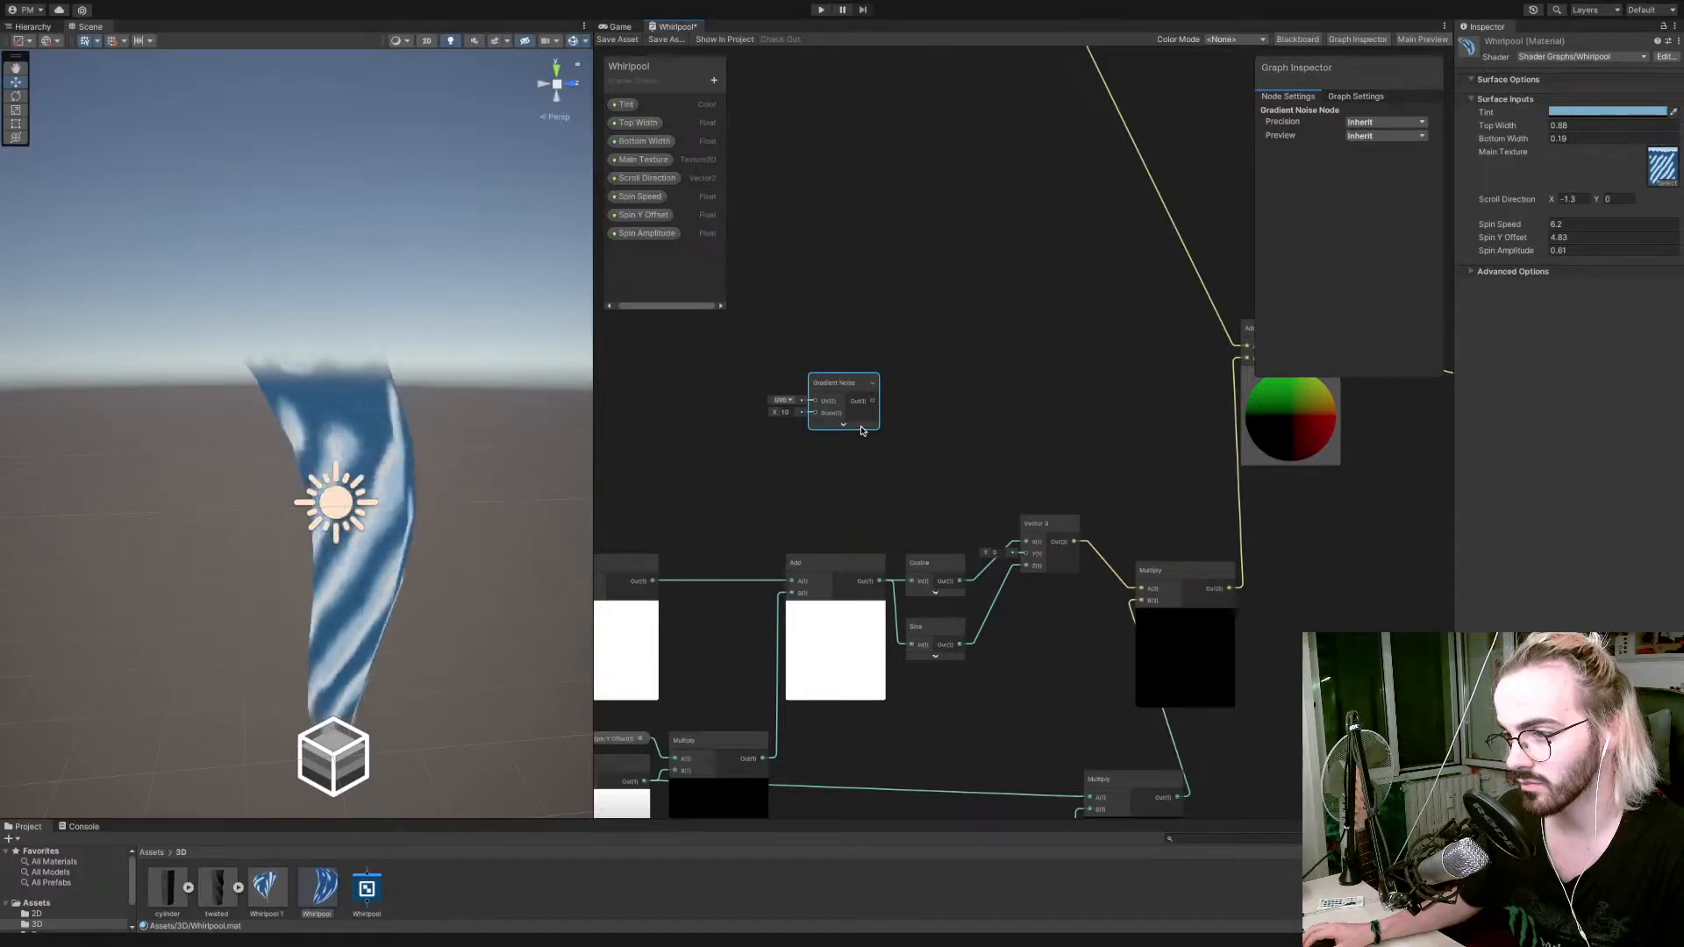
# Move the Multiply node fed by Vector 3 farther from it and place the Gradient Noise node in the gap below Vector 3.
pyautogui.click(1187, 581)
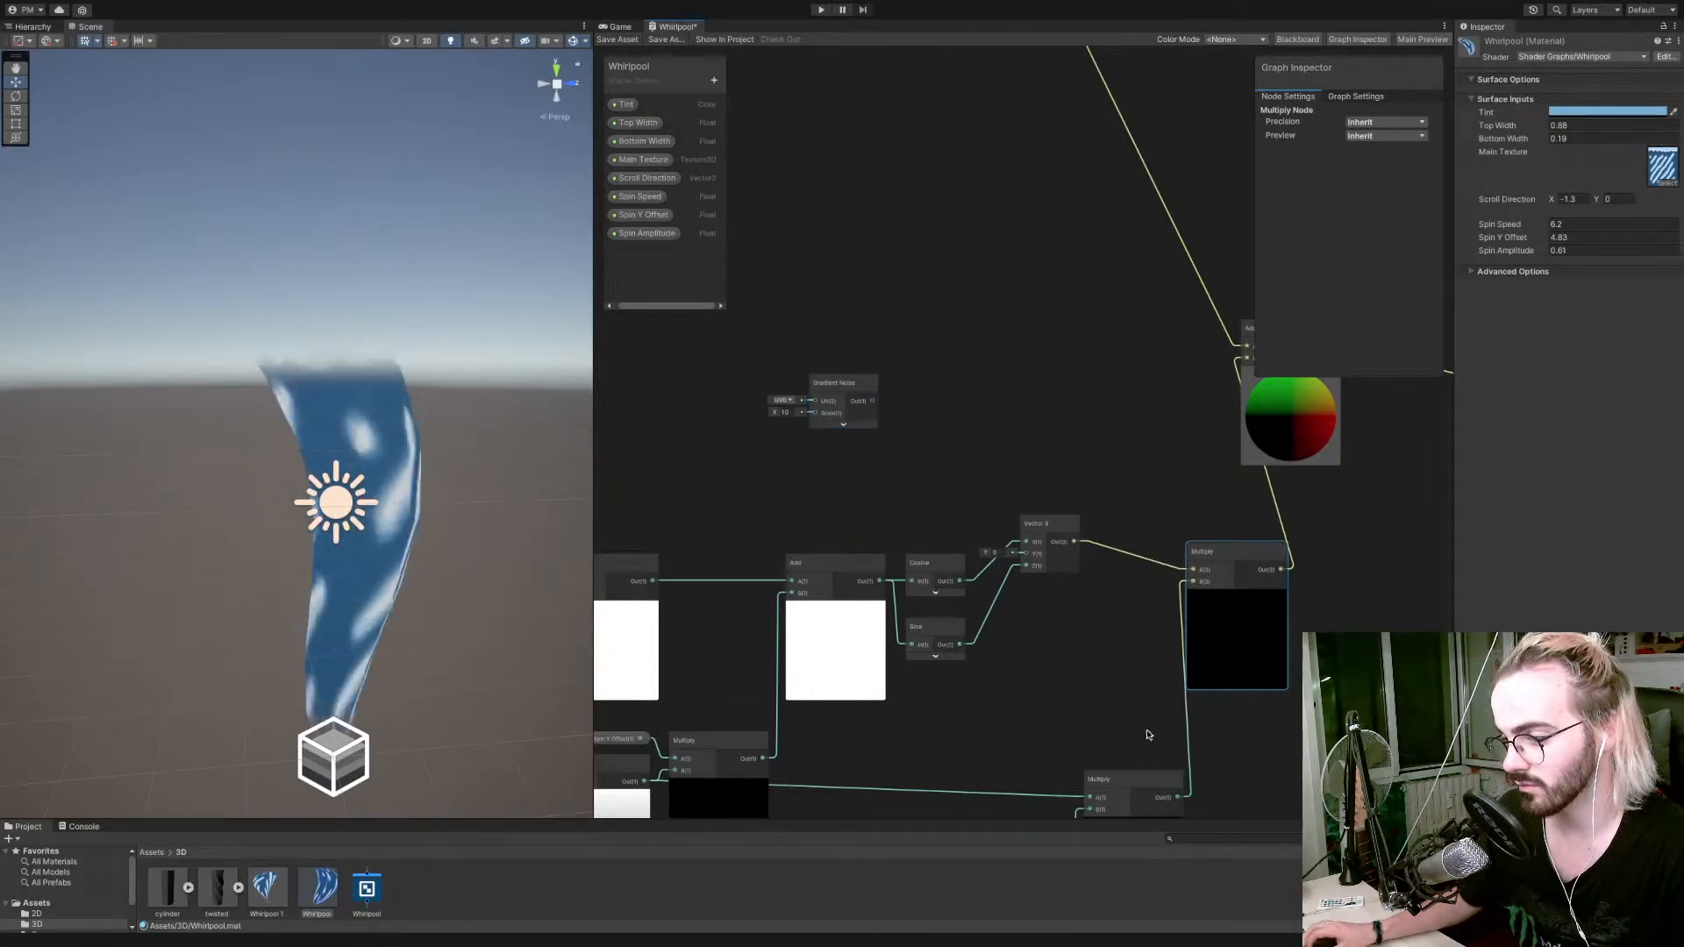
pyautogui.scroll(-4, 1109, 734)
pyautogui.scroll(2, 1110, 733)
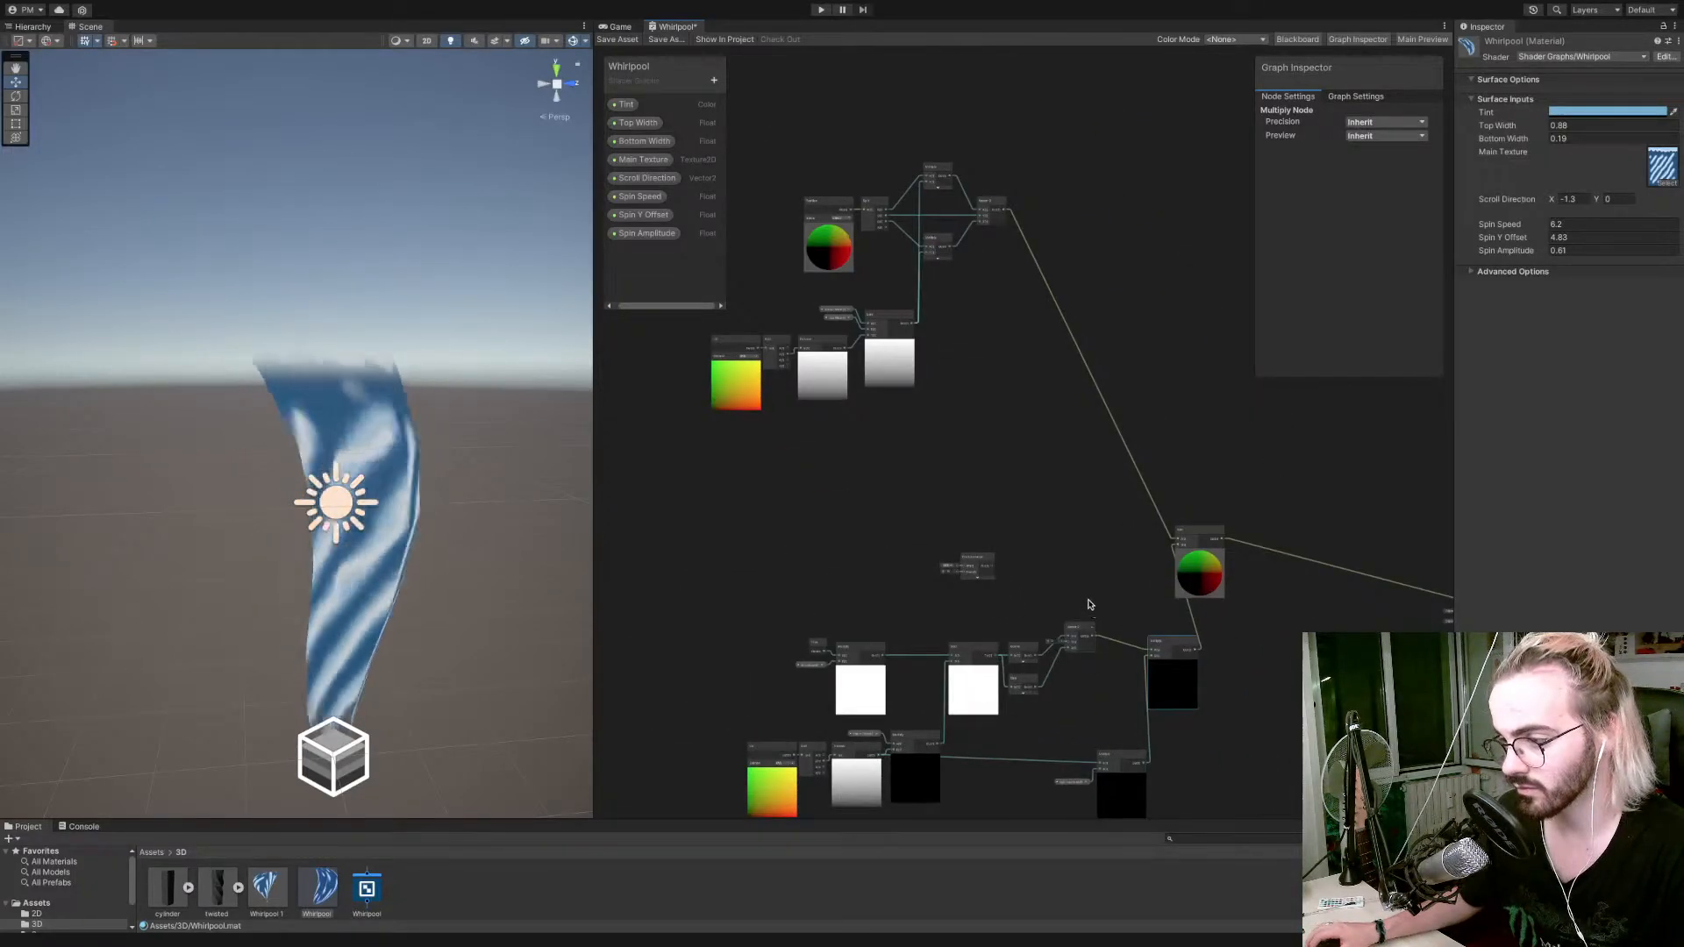
pyautogui.moveTo(1089, 604); pyautogui.dragTo(876, 455, button='middle')
pyautogui.scroll(-1, 862, 494)
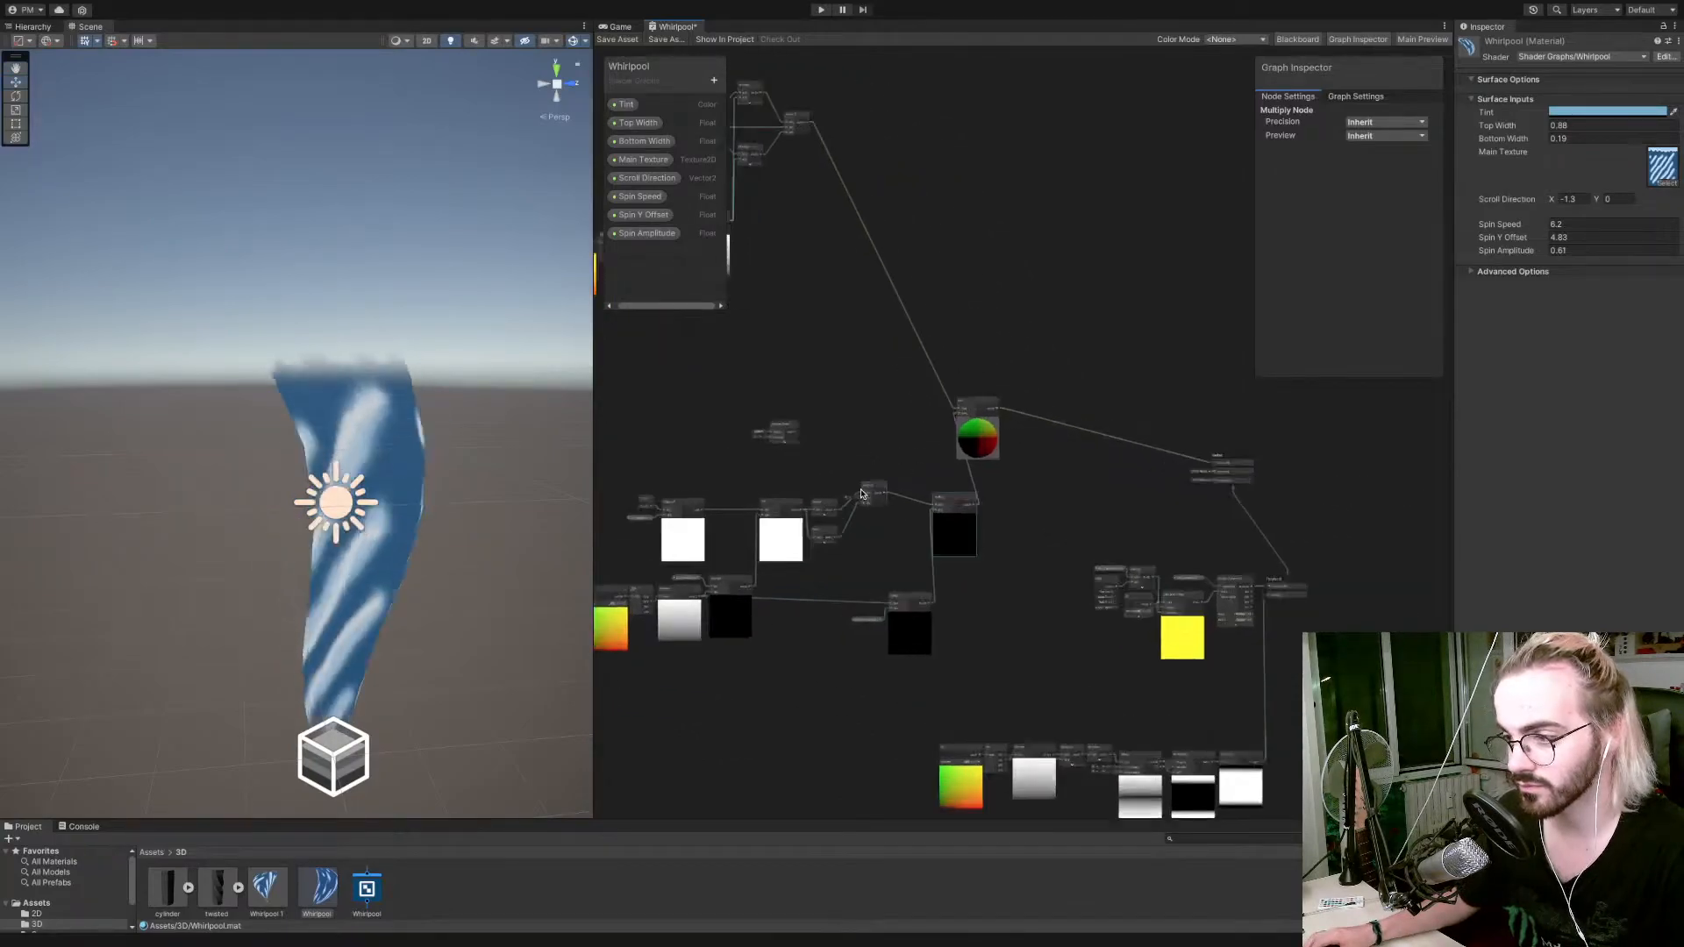
pyautogui.scroll(3, 861, 494)
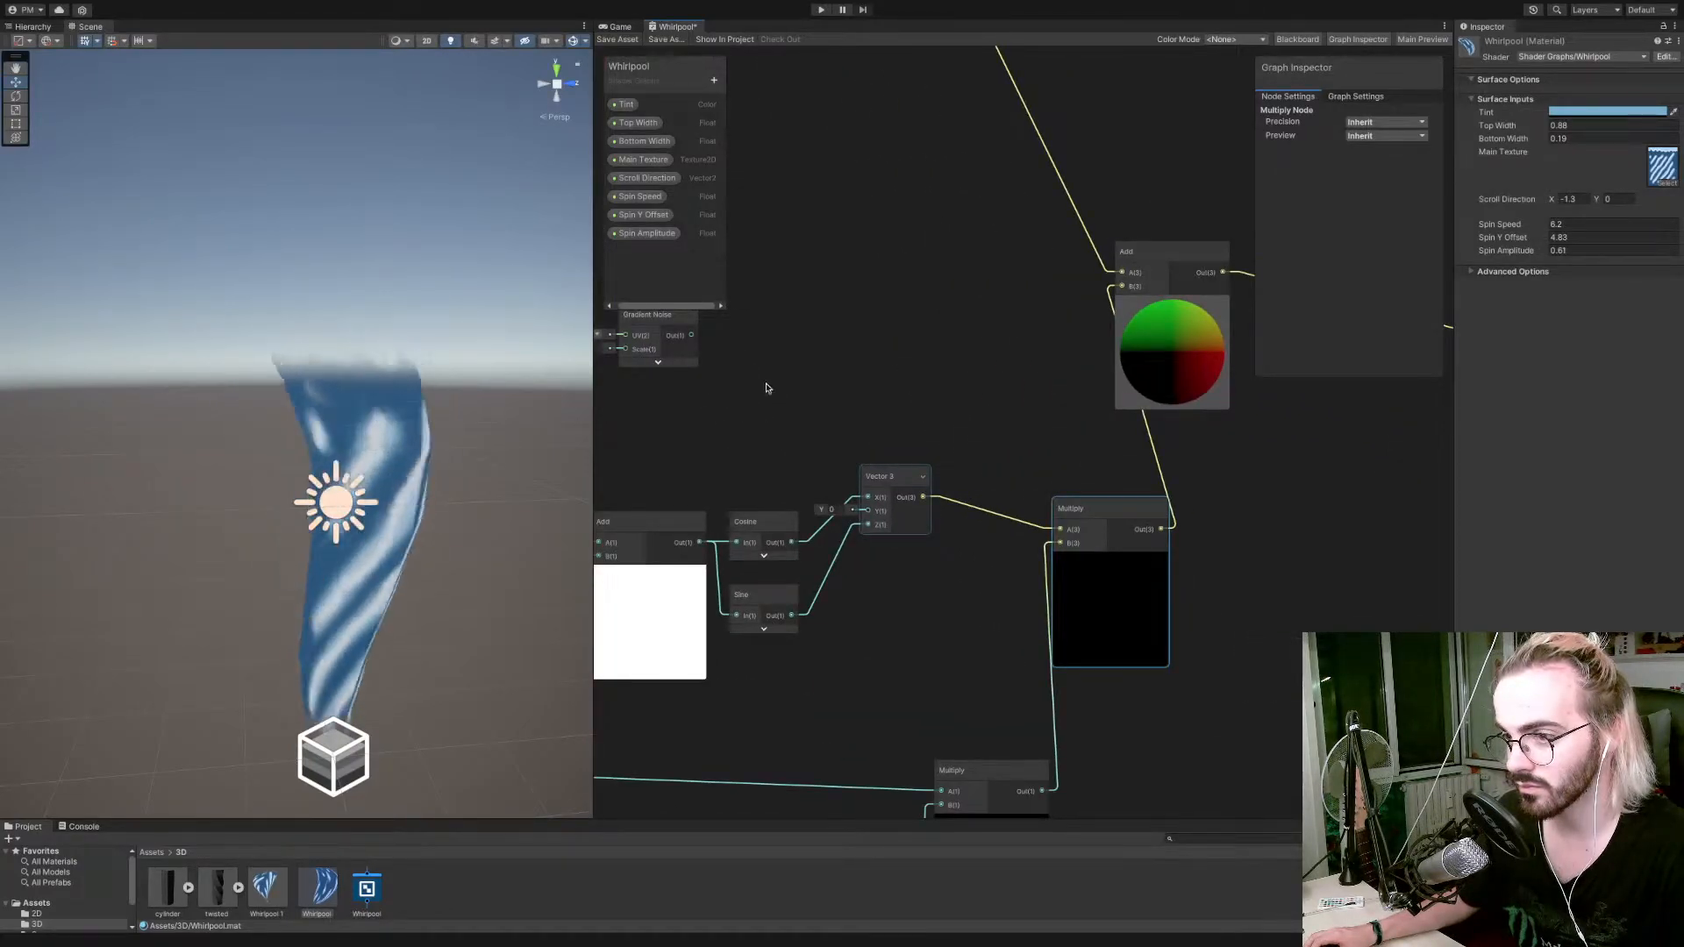
pyautogui.moveTo(658, 321); pyautogui.dragTo(921, 656)
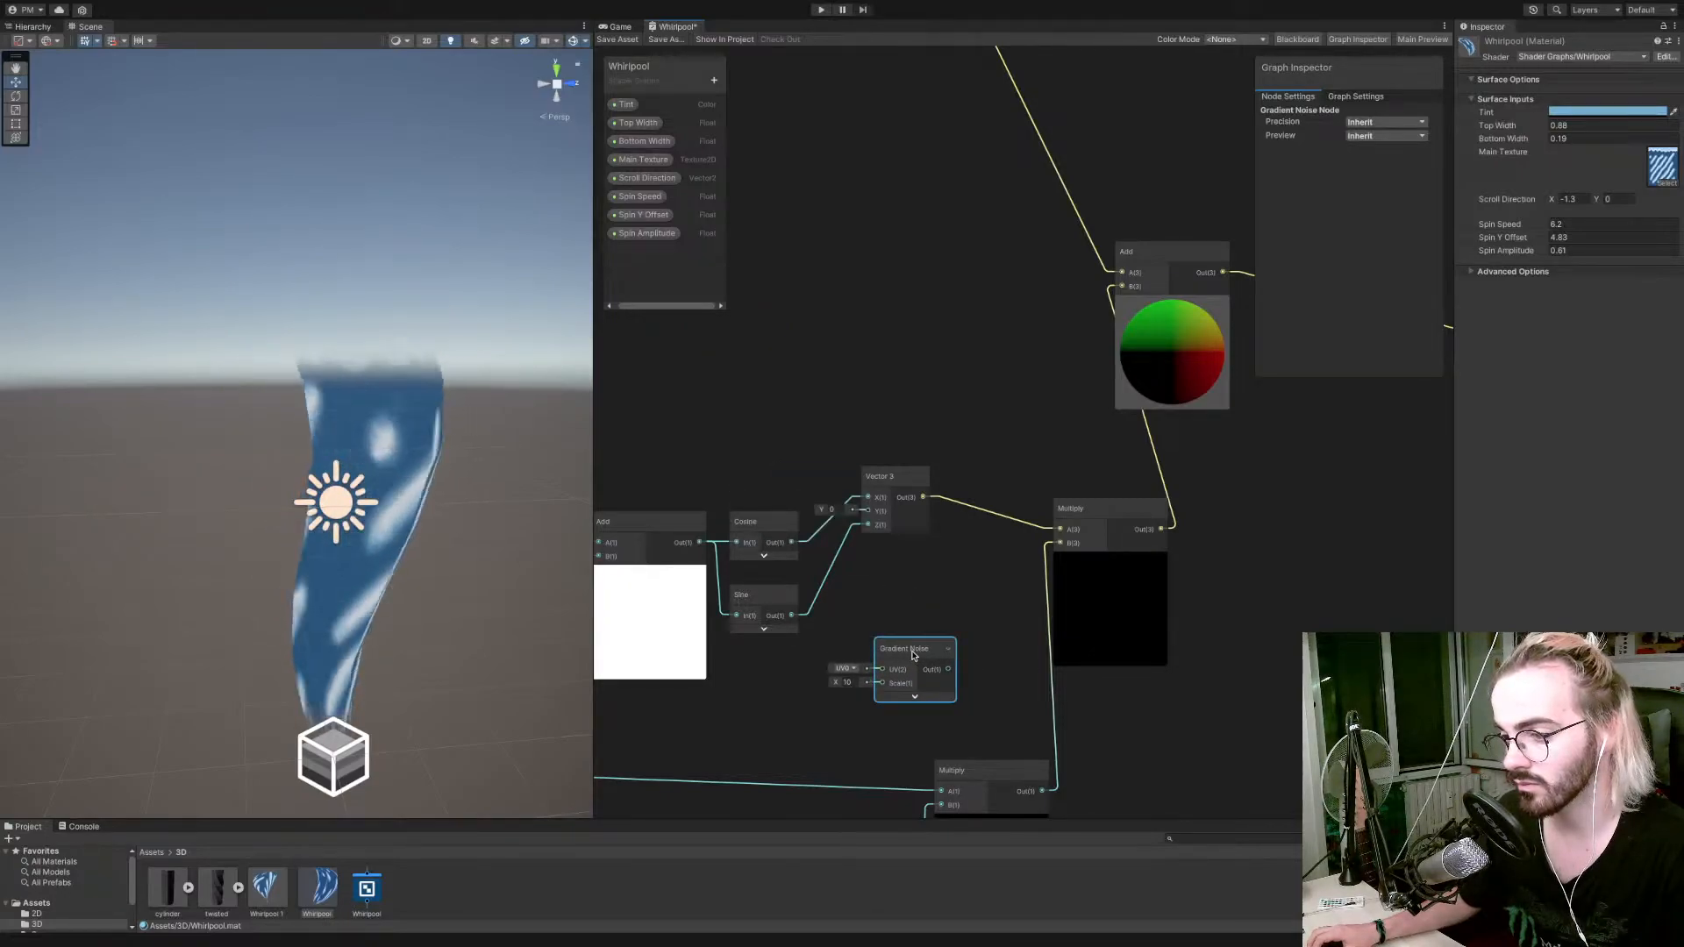
pyautogui.moveTo(908, 597); pyautogui.dragTo(889, 555, button='middle')
pyautogui.scroll(-4, 914, 553)
pyautogui.moveTo(1071, 607); pyautogui.dragTo(864, 588, button='middle')
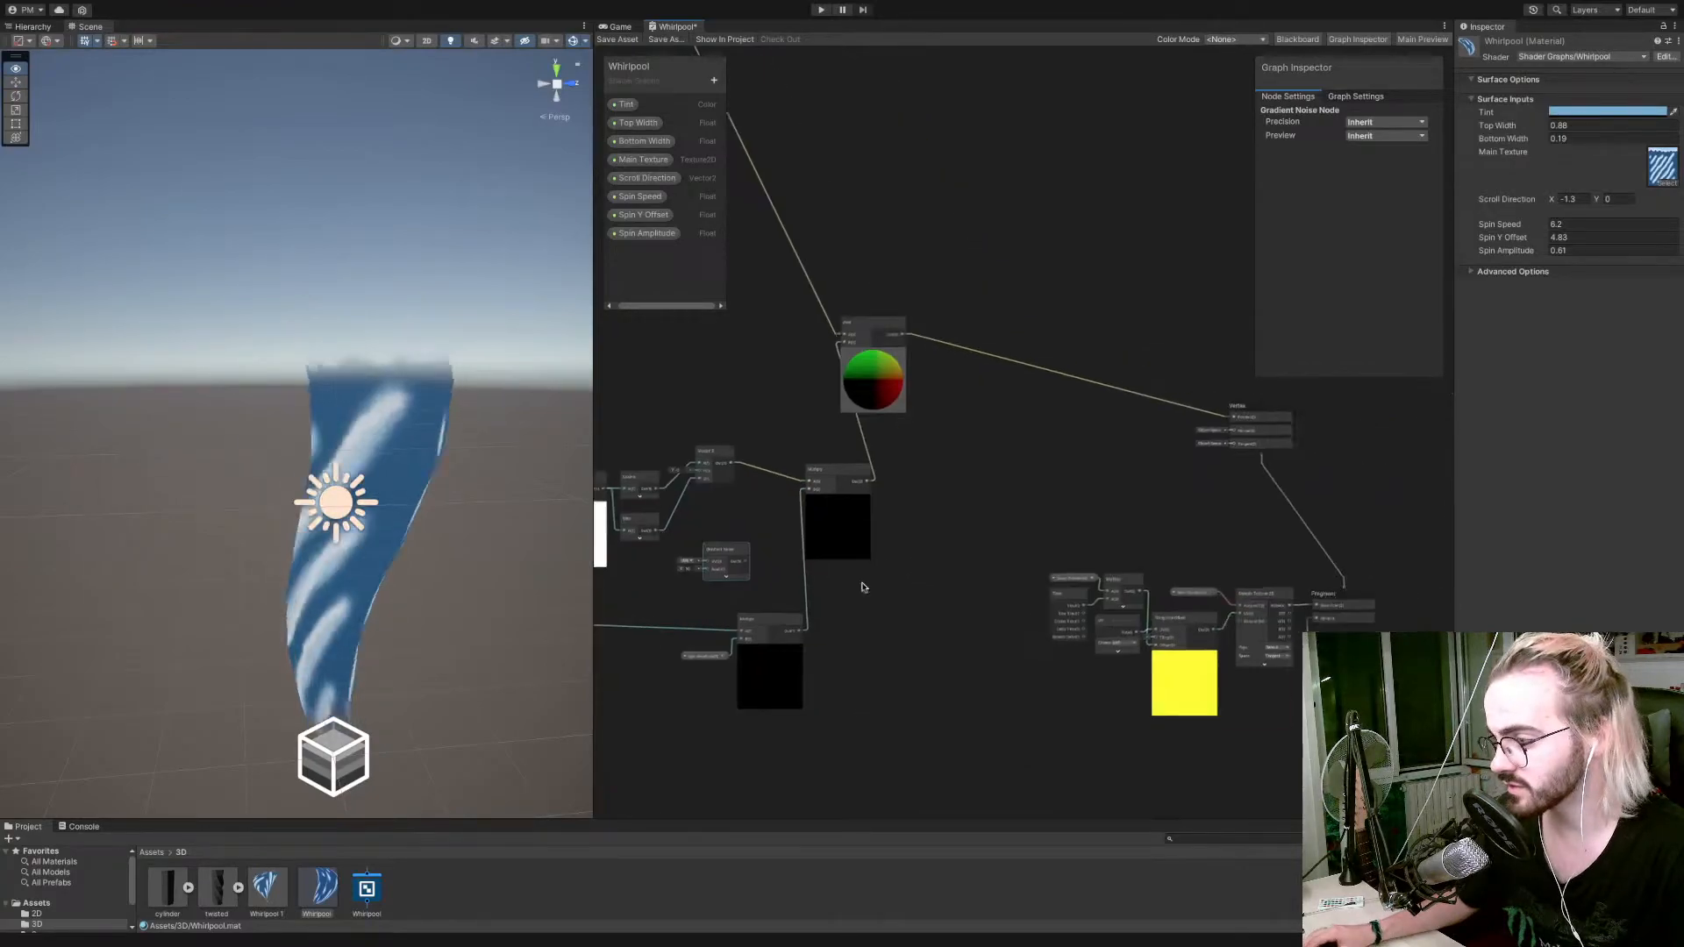
# Copy the texture-scrolling nodes (Scroll Direction, Time, Multiply, UV, Tiling And Offset, Main Texture) and paste them above the spin nodes.
pyautogui.keyDown('alt'); pyautogui.moveTo(865, 588); pyautogui.dragTo(817, 576); pyautogui.keyUp('alt')
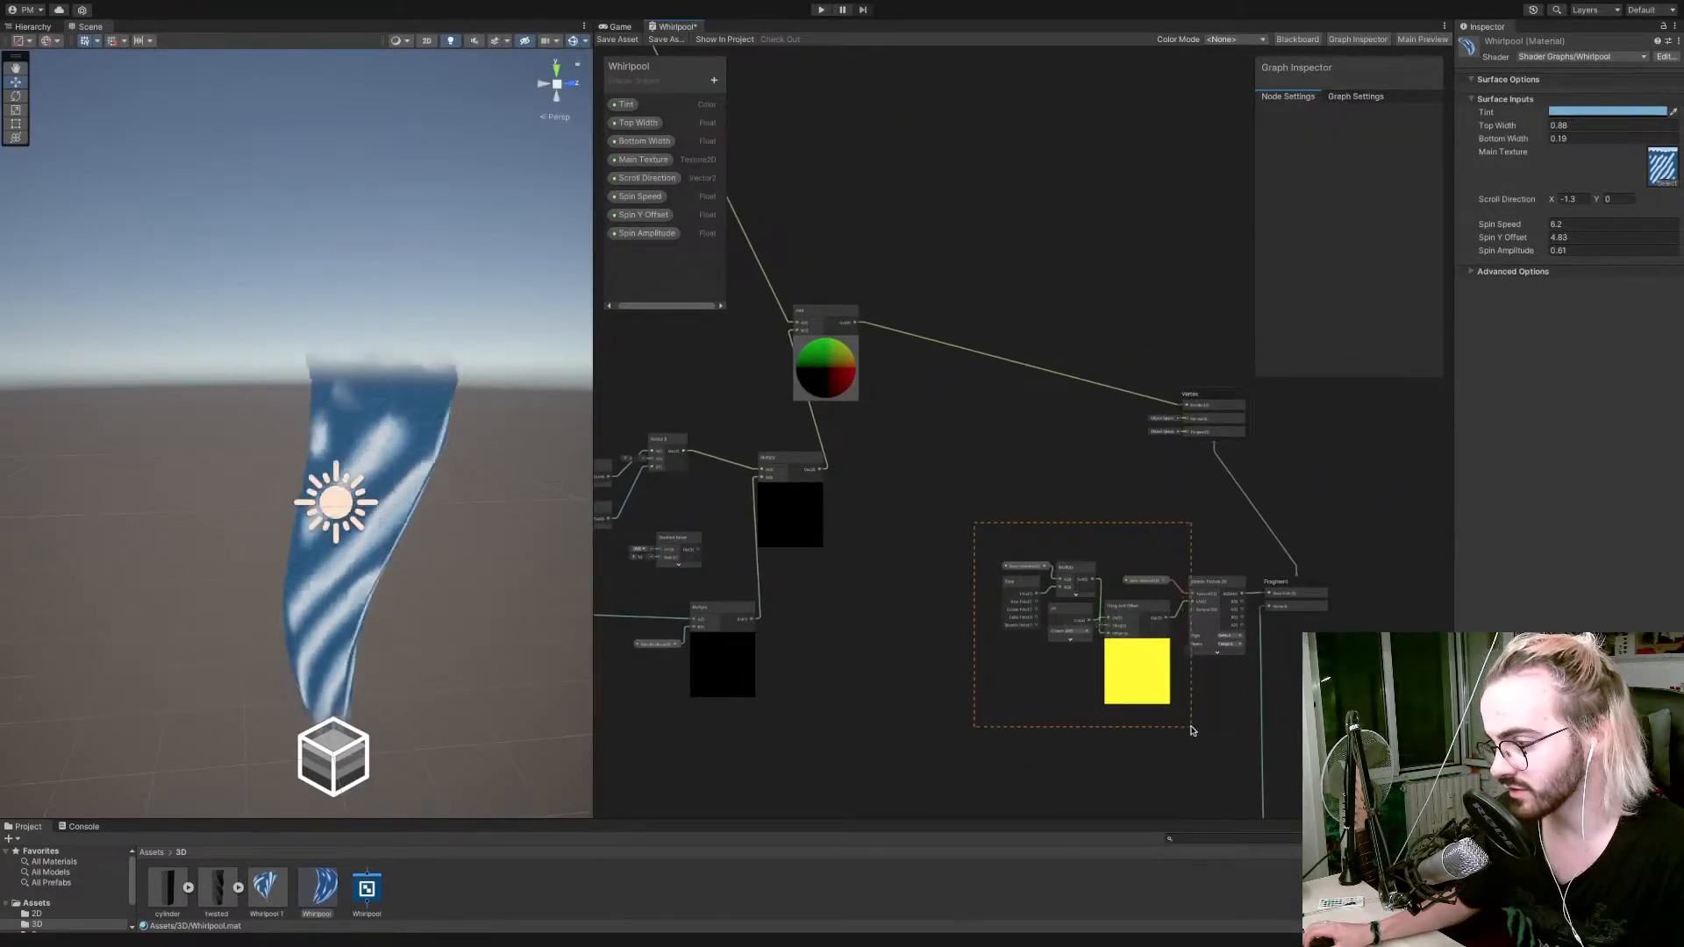
pyautogui.moveTo(1181, 731); pyautogui.dragTo(1182, 730)
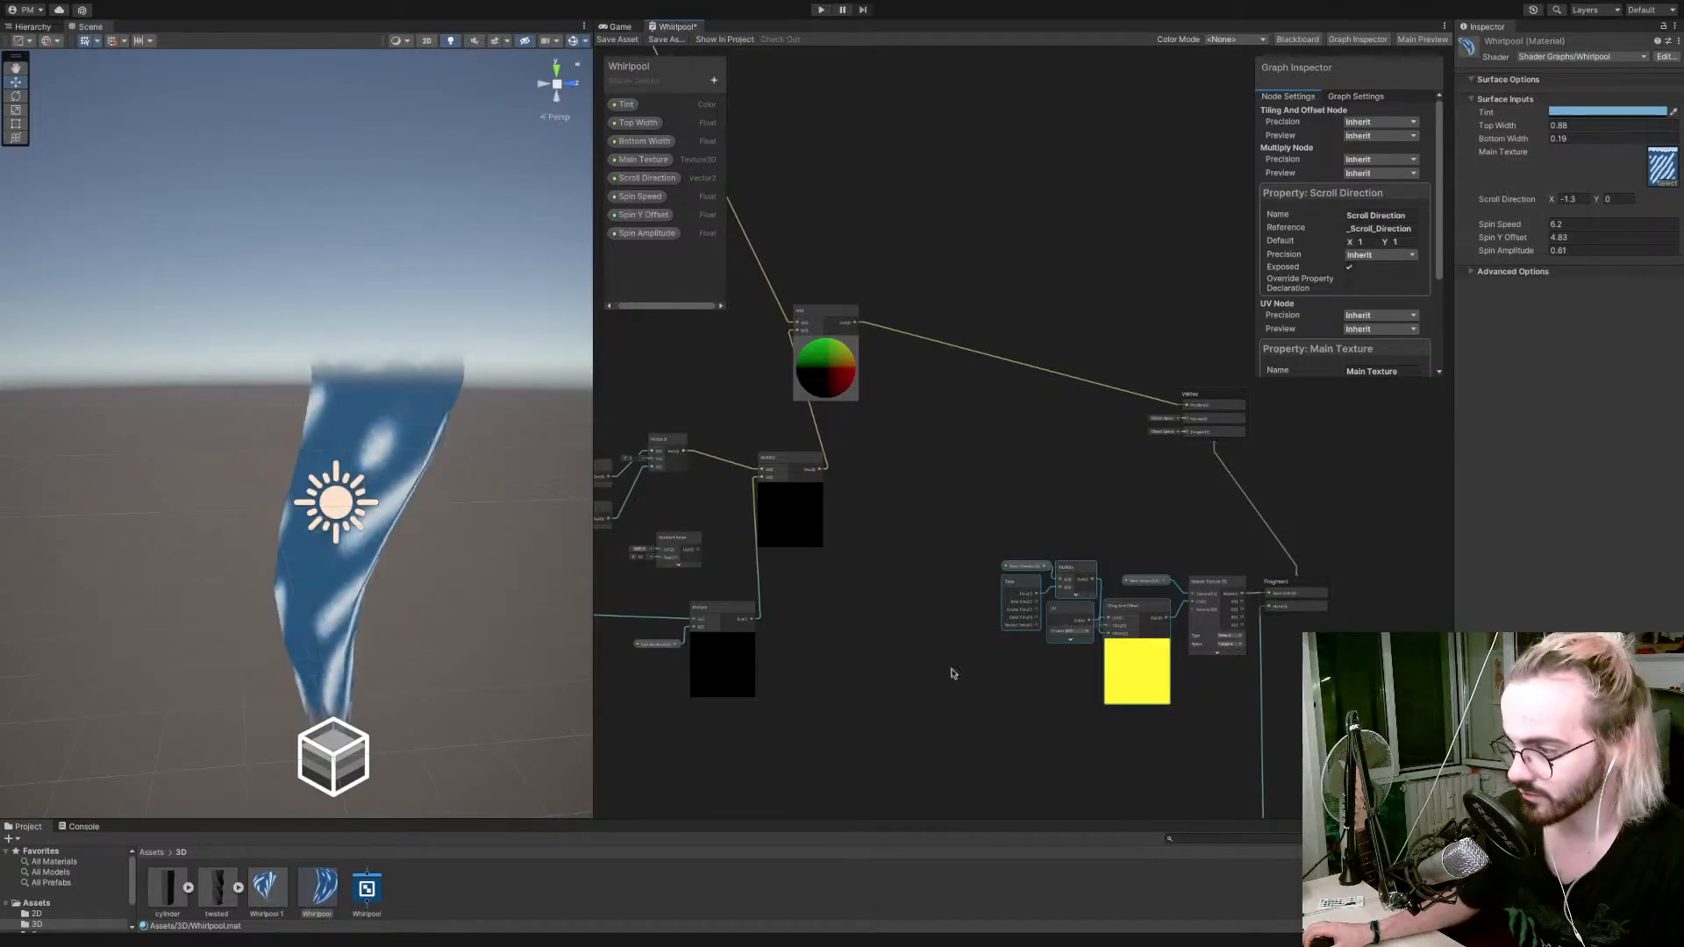
pyautogui.moveTo(879, 628); pyautogui.dragTo(1264, 779)
pyautogui.click(881, 666)
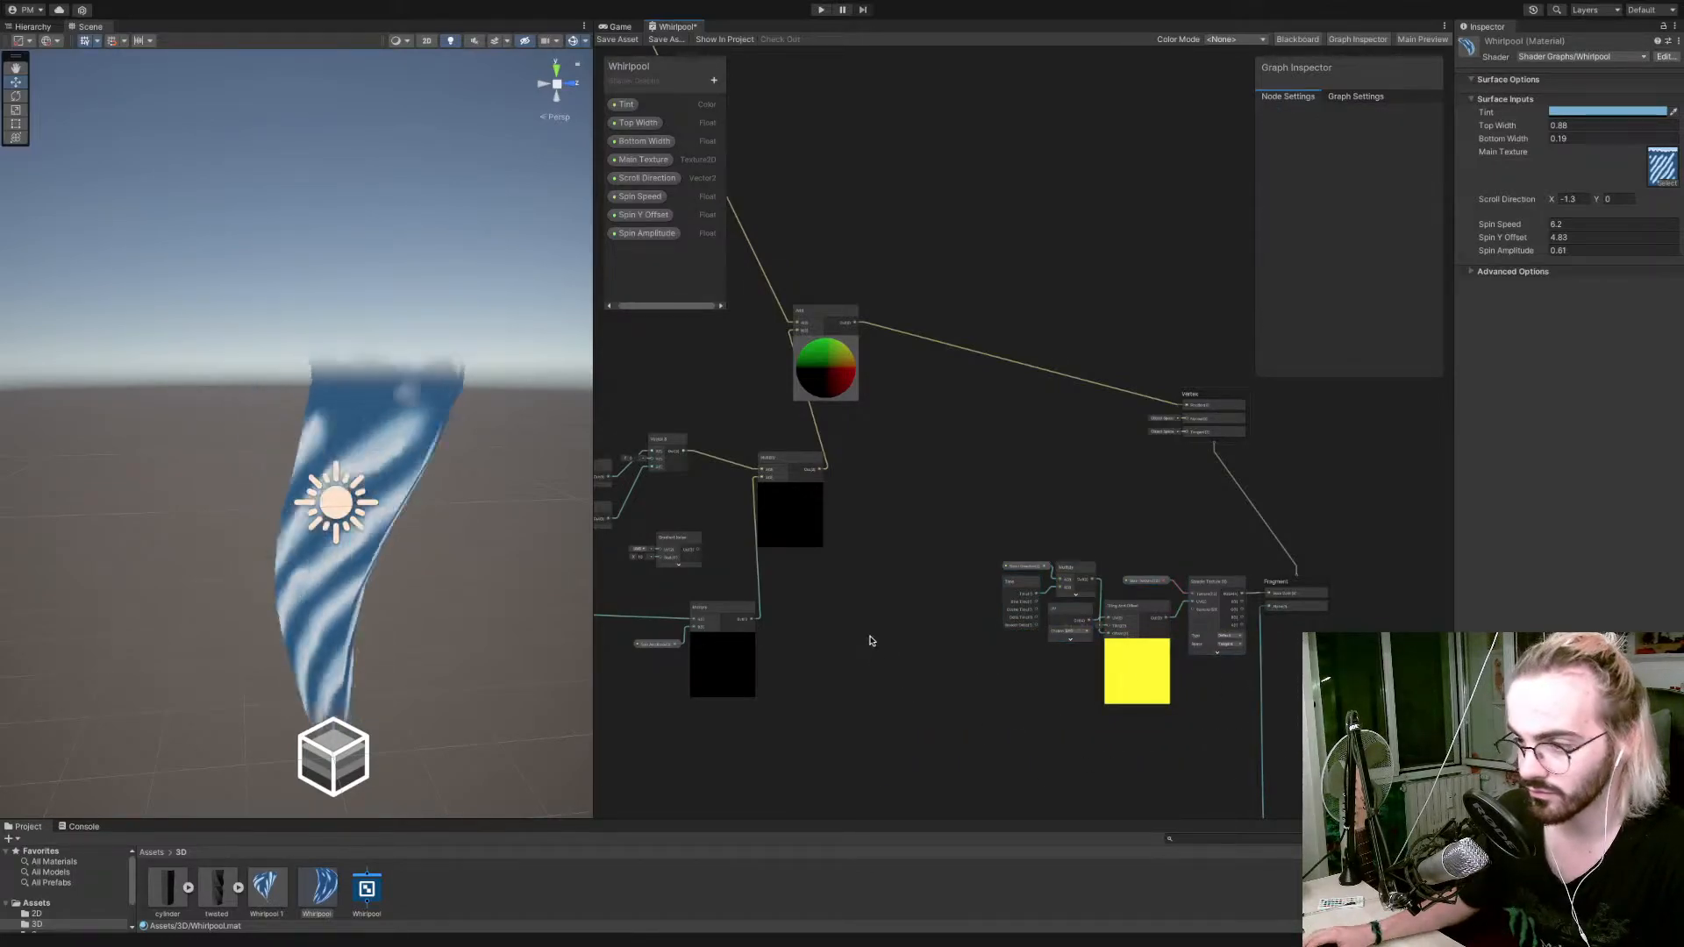
pyautogui.moveTo(871, 641); pyautogui.dragTo(1343, 753, button='middle')
pyautogui.hotkey('ctrl', 'v')
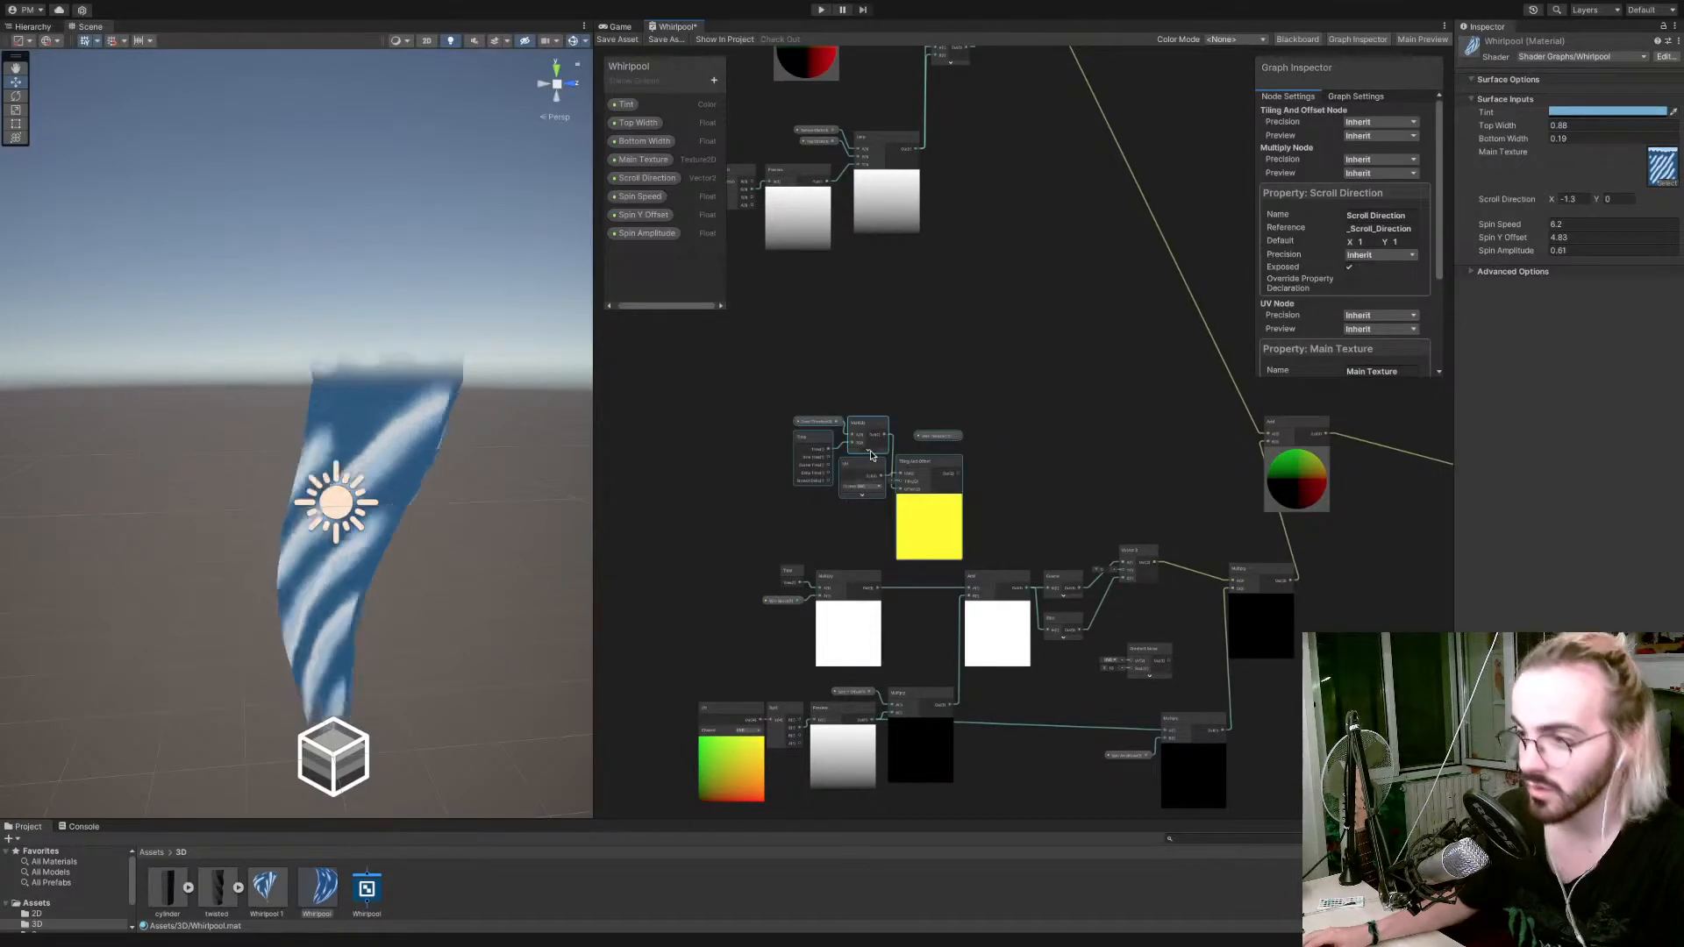
# Delete the pasted Main Texture node, connect the copied Tiling And Offset output to Gradient Noise's UV, and collapse the Tiling And Offset preview.
pyautogui.click(945, 439)
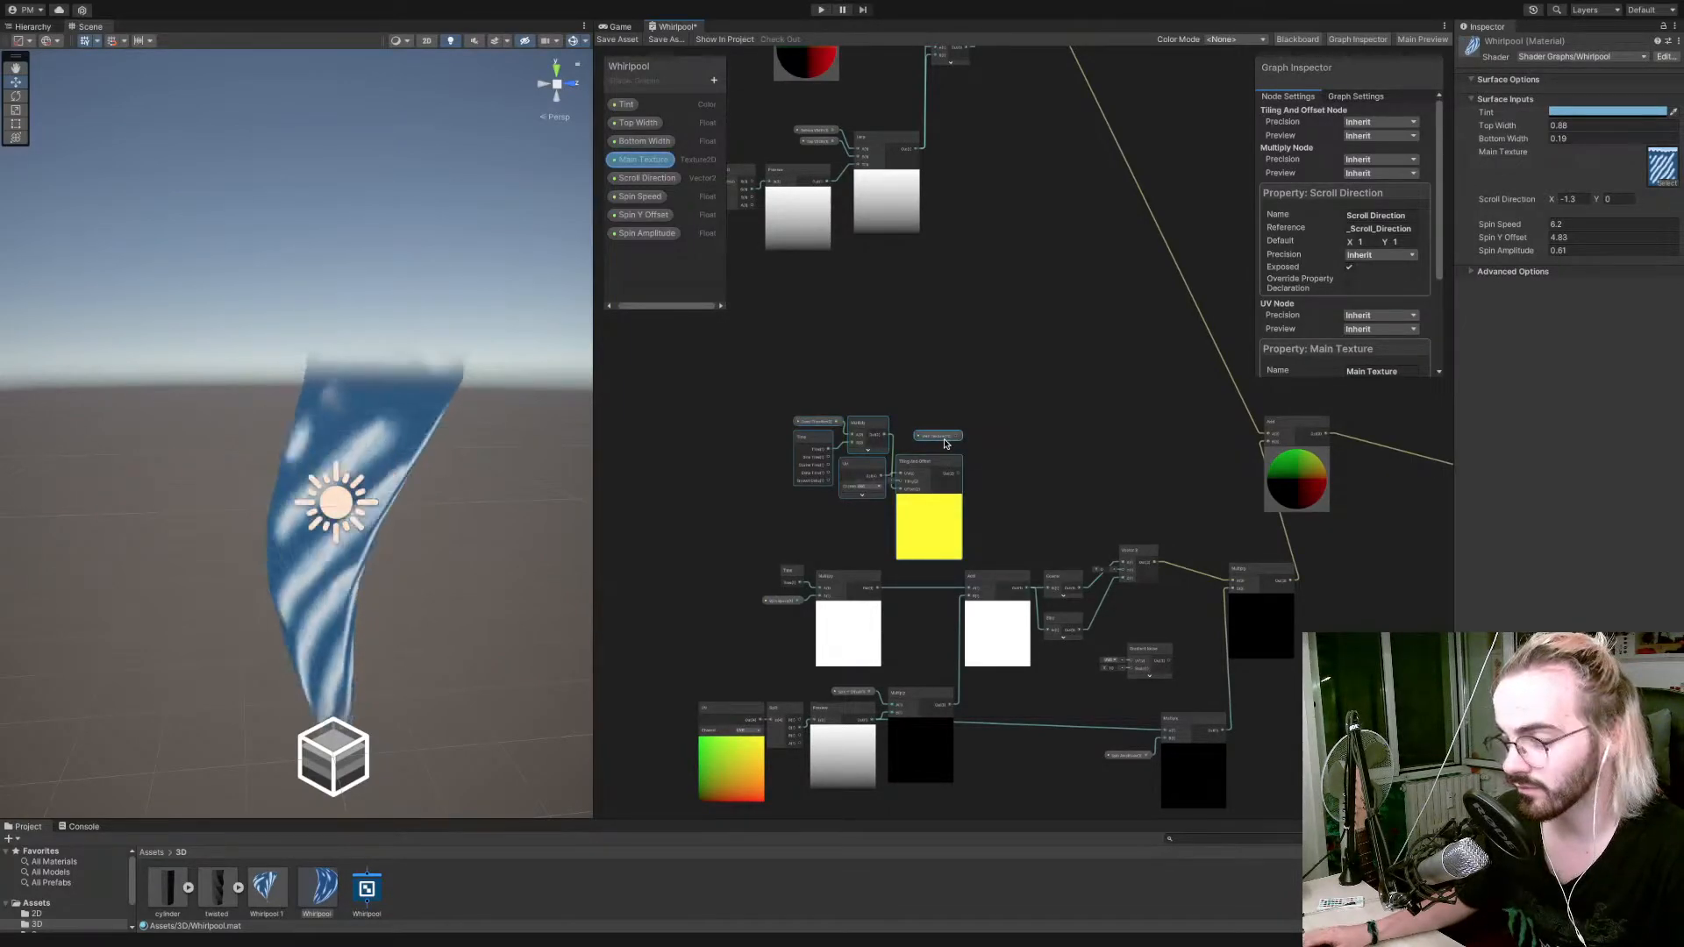
pyautogui.click(939, 436)
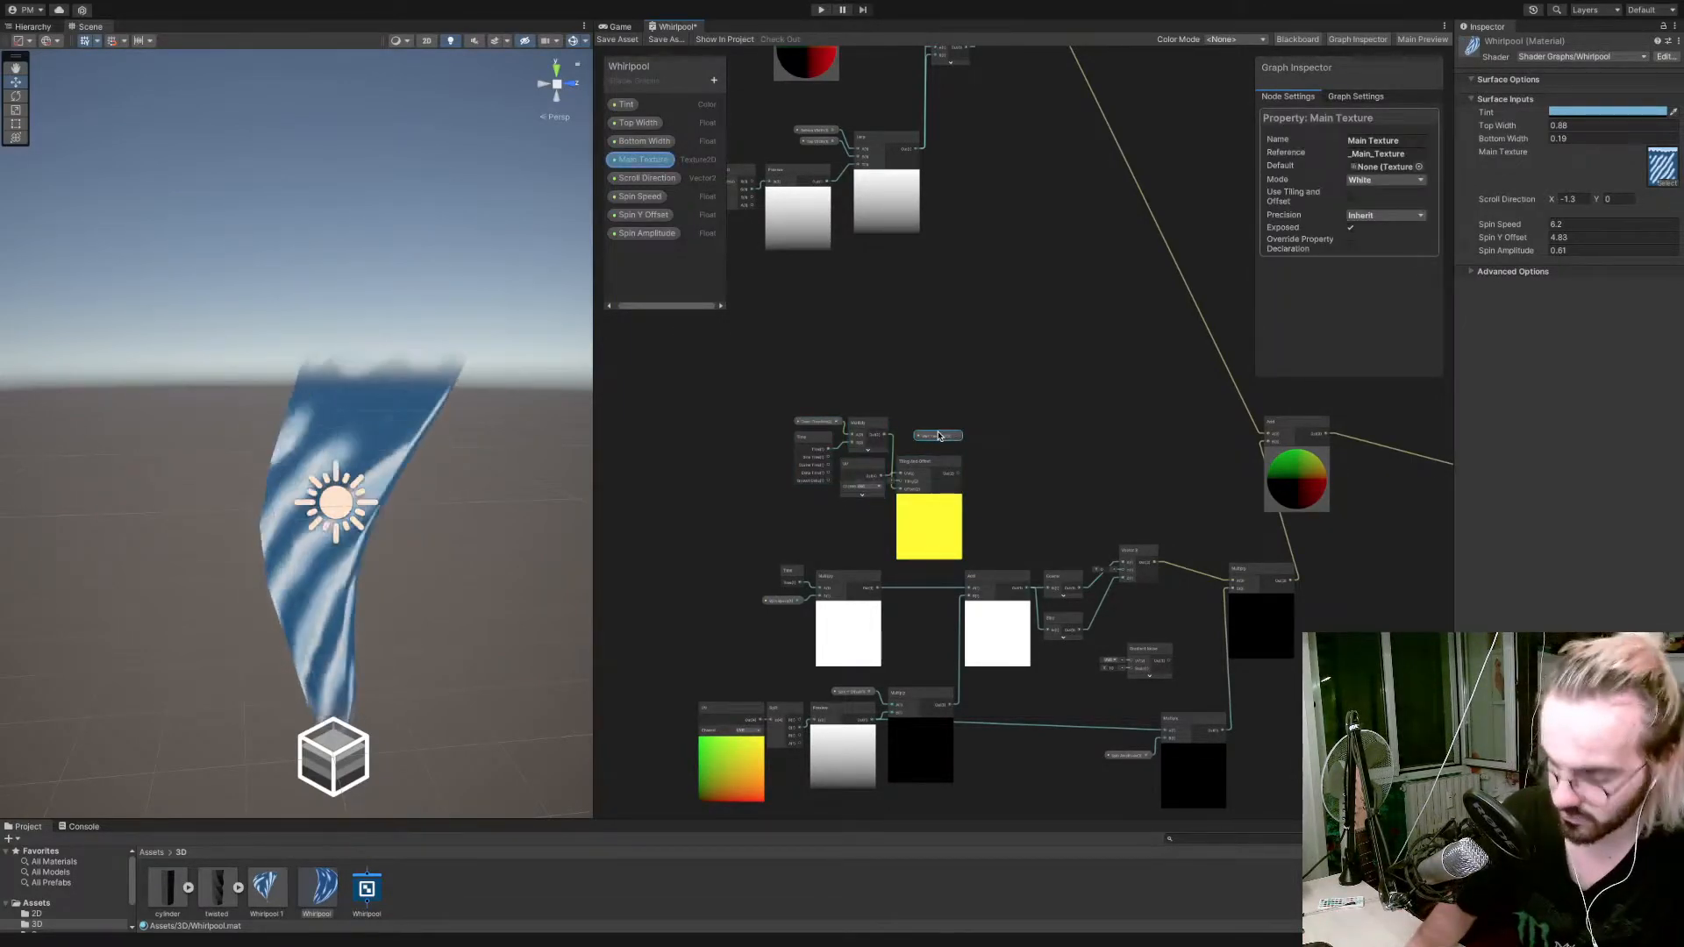
pyautogui.press('Delete')
pyautogui.moveTo(958, 474); pyautogui.dragTo(1116, 449)
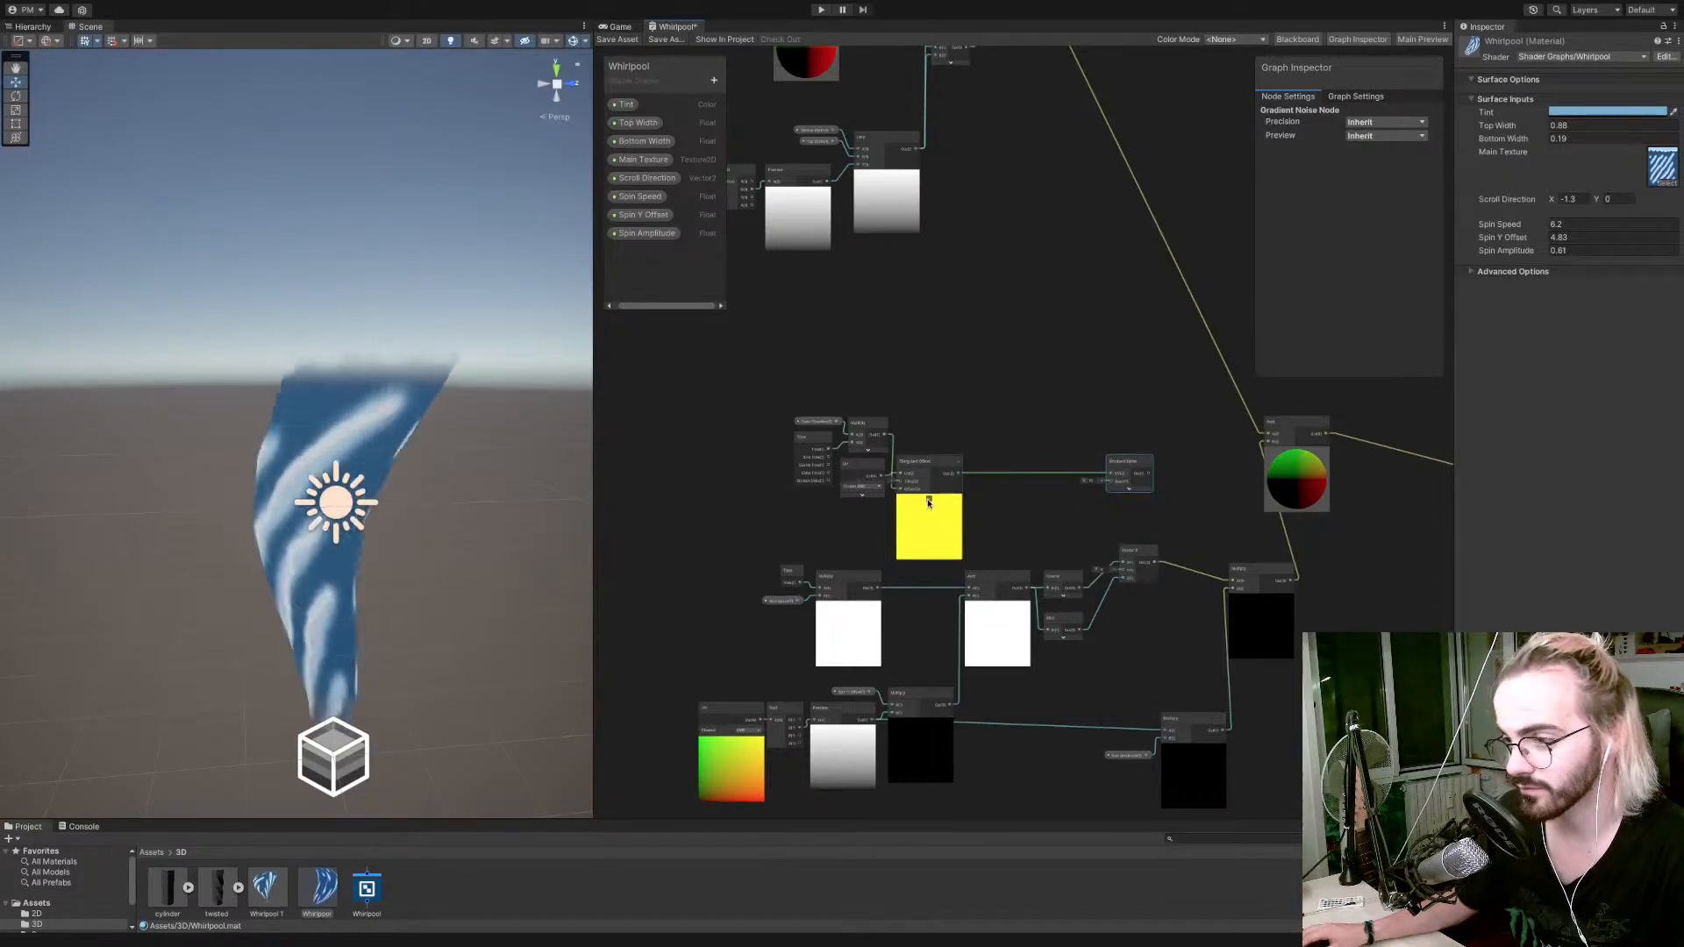
pyautogui.click(928, 499)
pyautogui.moveTo(926, 466); pyautogui.dragTo(926, 452)
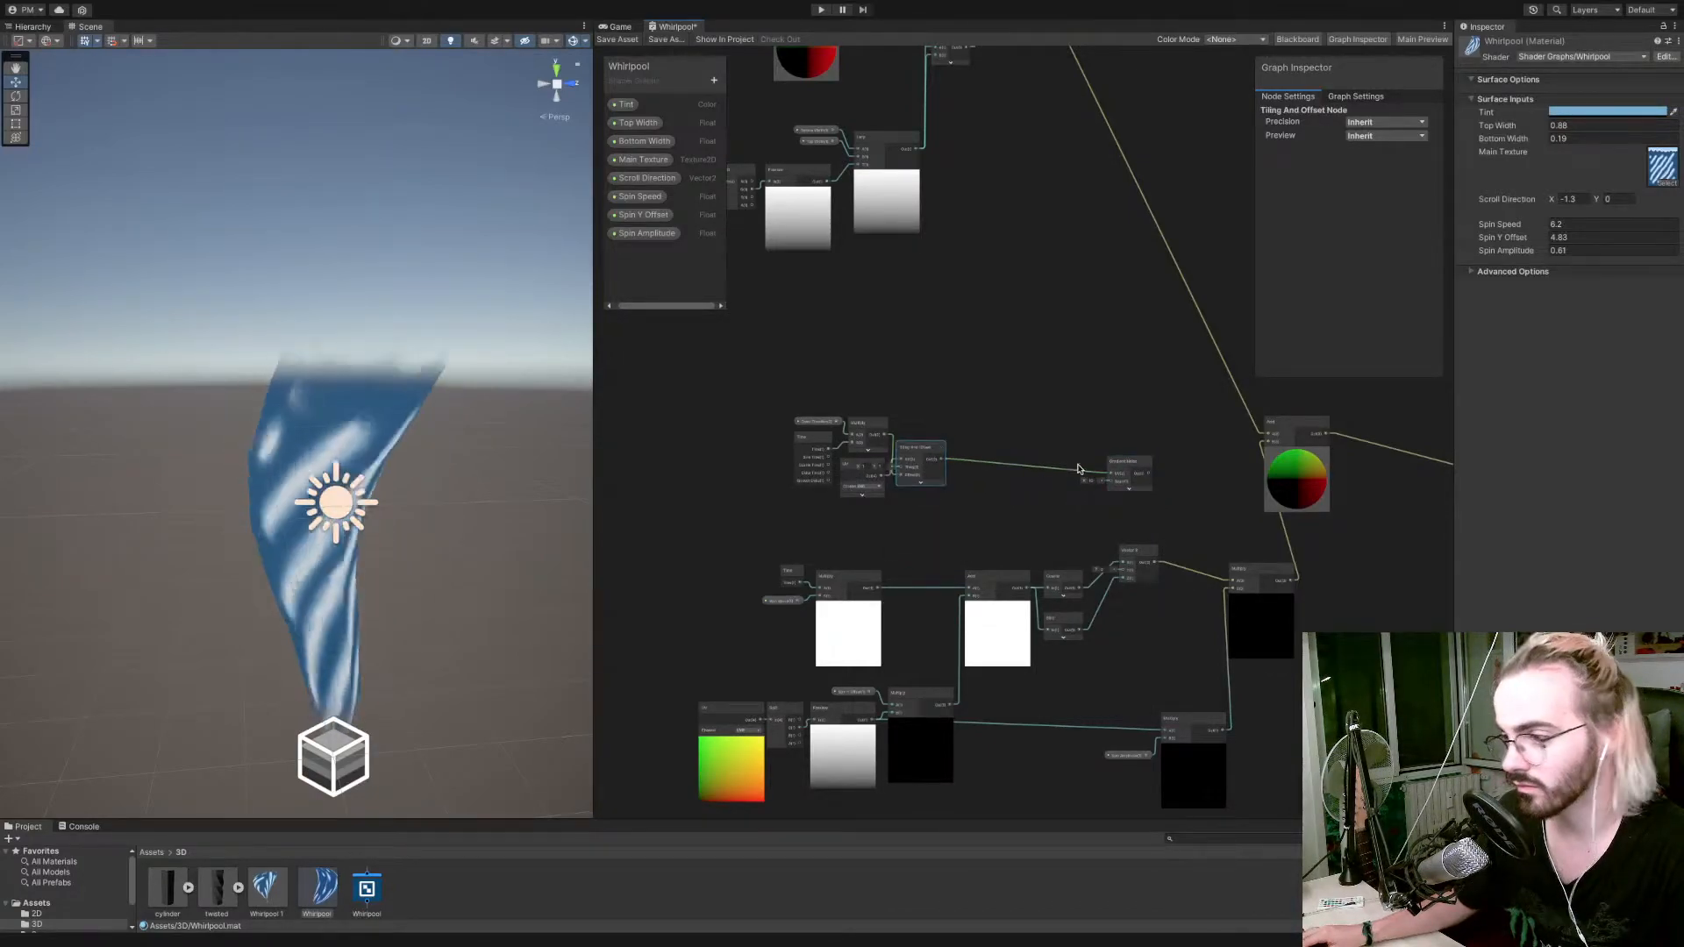
# Multiply the Gradient Noise output with the spin offset in a new Multiply node, feed it into the position Add node, and save the graph.
pyautogui.moveTo(1128, 464); pyautogui.dragTo(1160, 496)
pyautogui.write('mul')
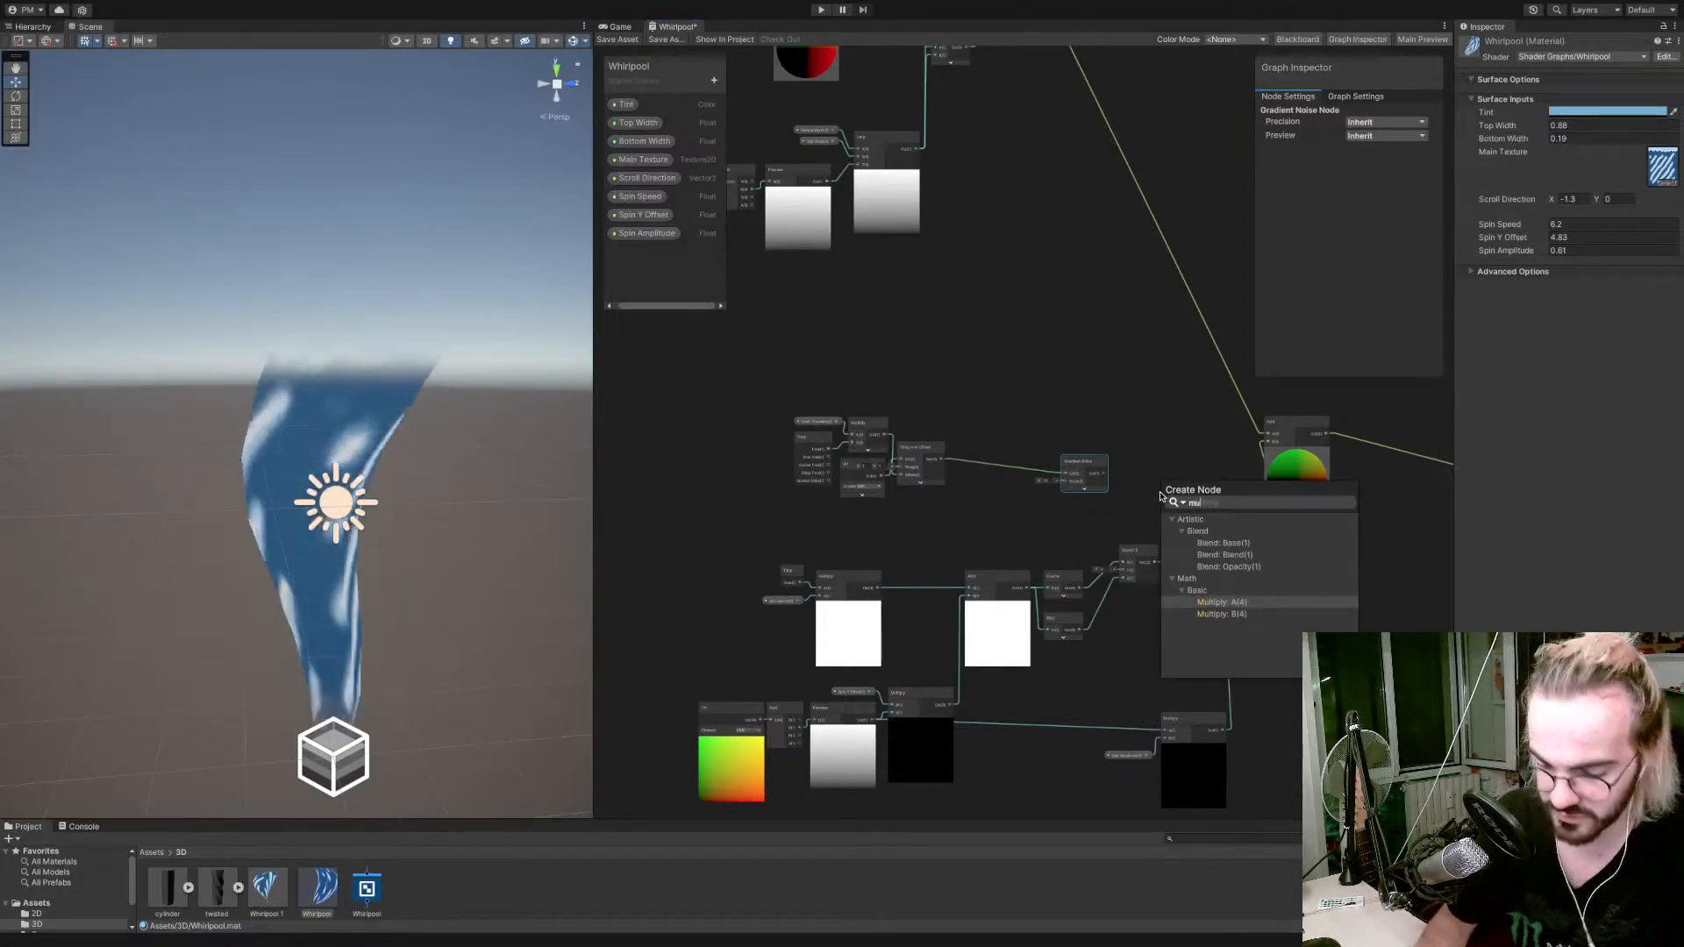
pyautogui.write('tipl')
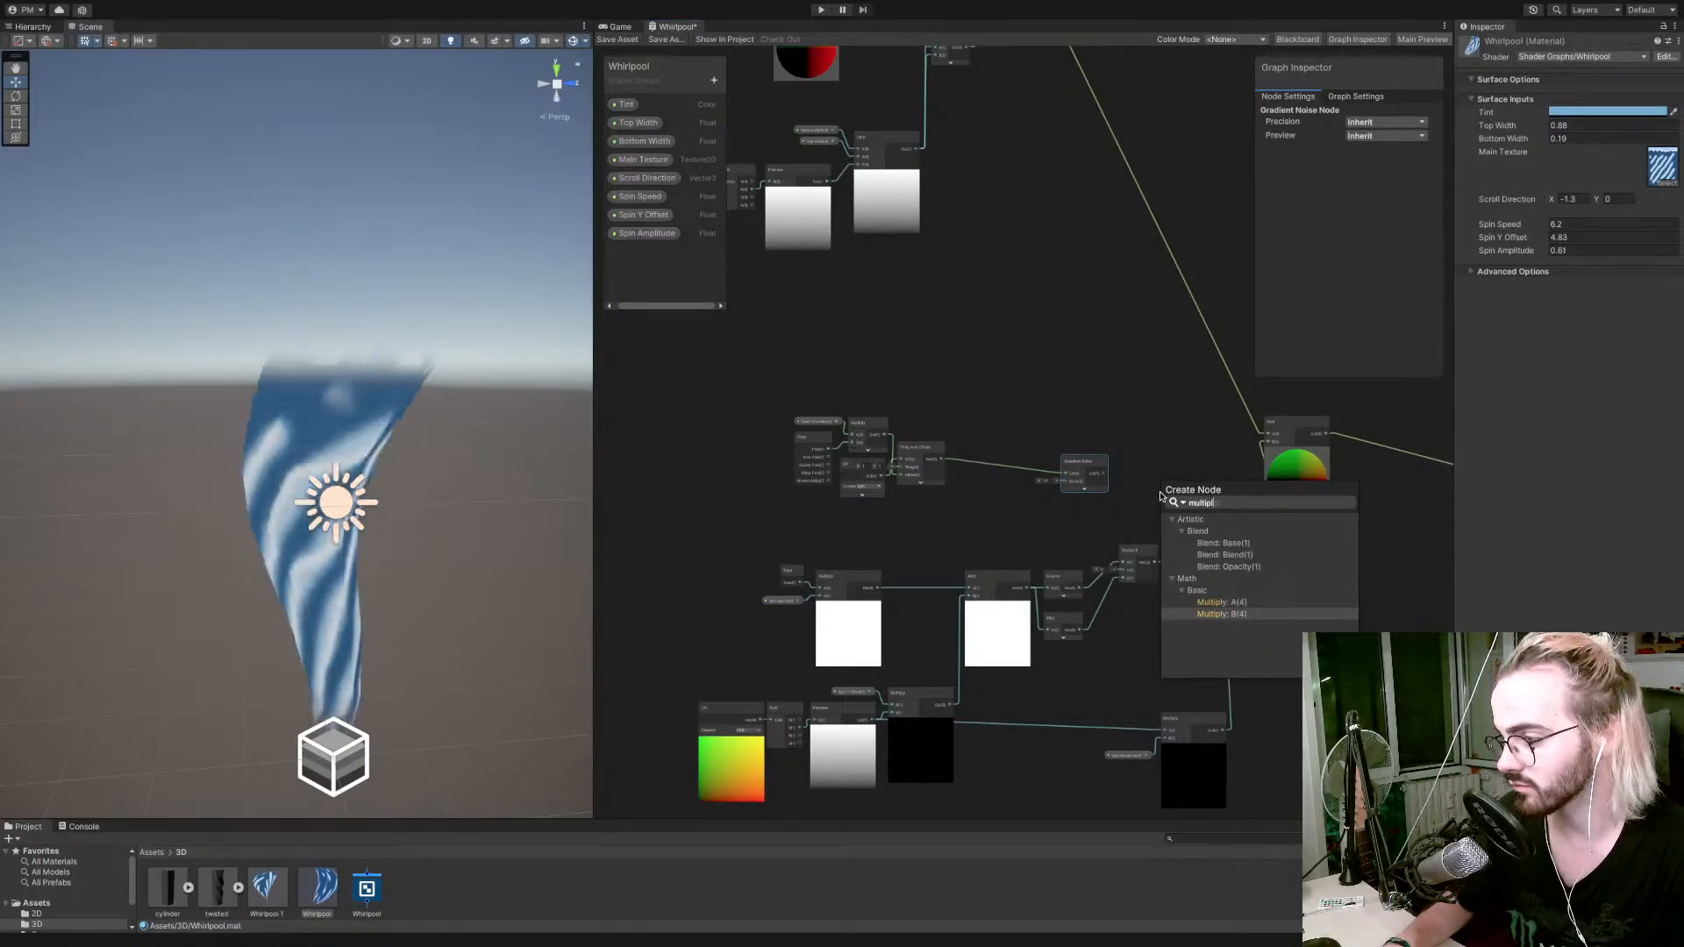
pyautogui.press('Return')
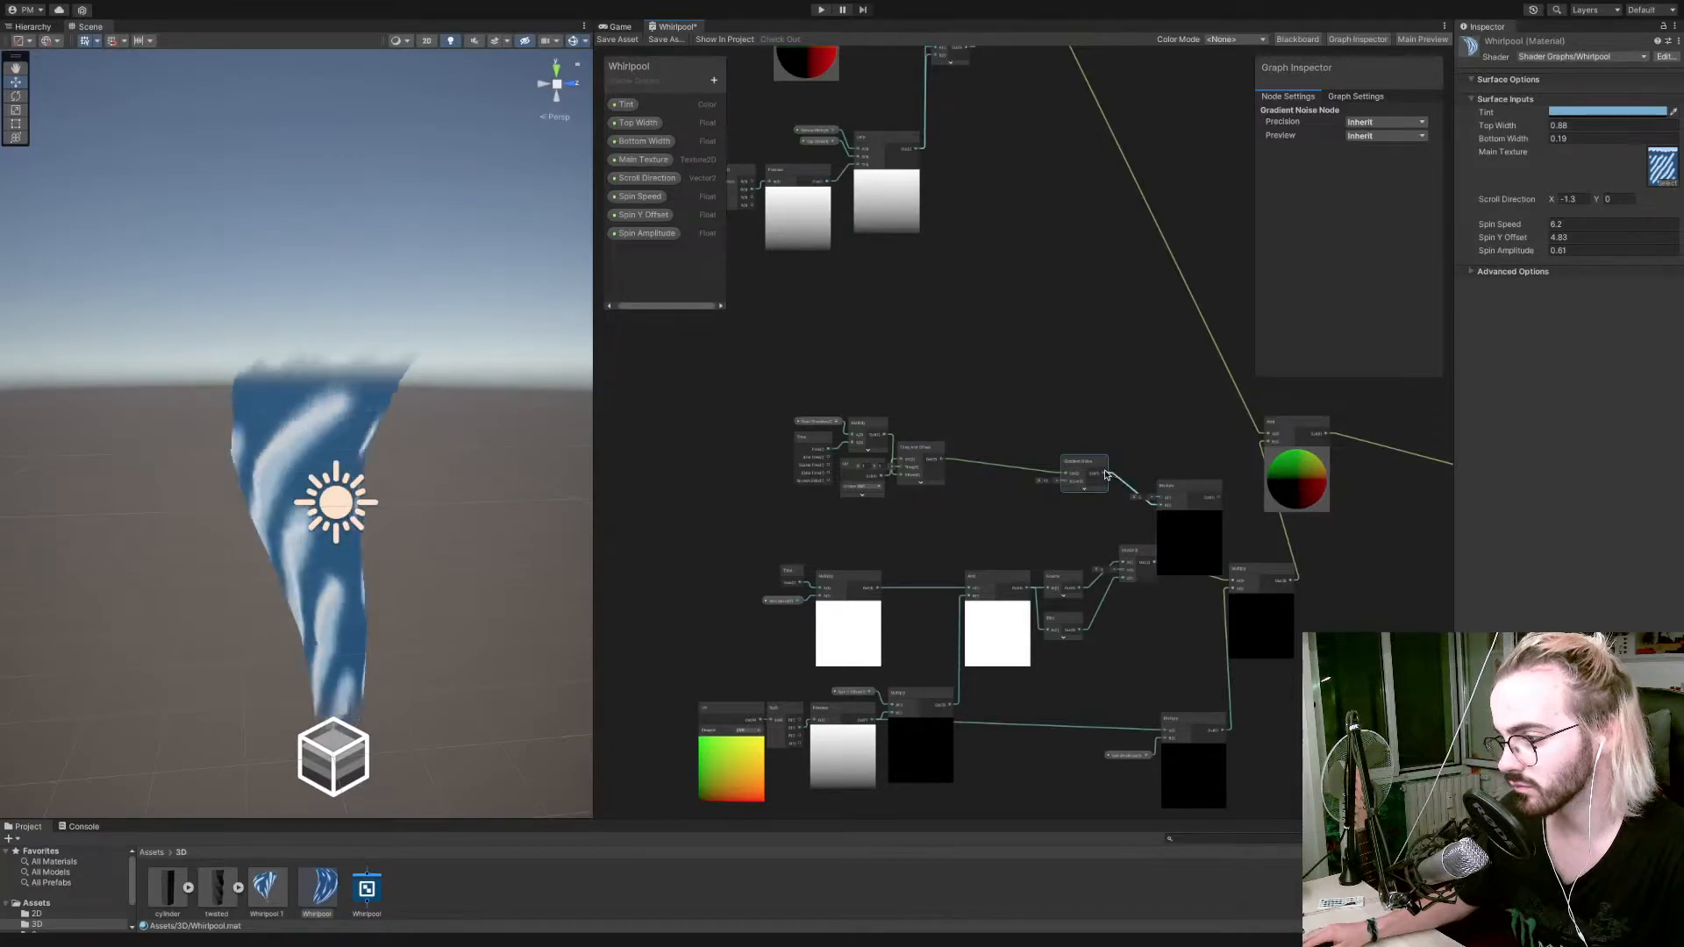
pyautogui.moveTo(1104, 475); pyautogui.dragTo(1159, 505)
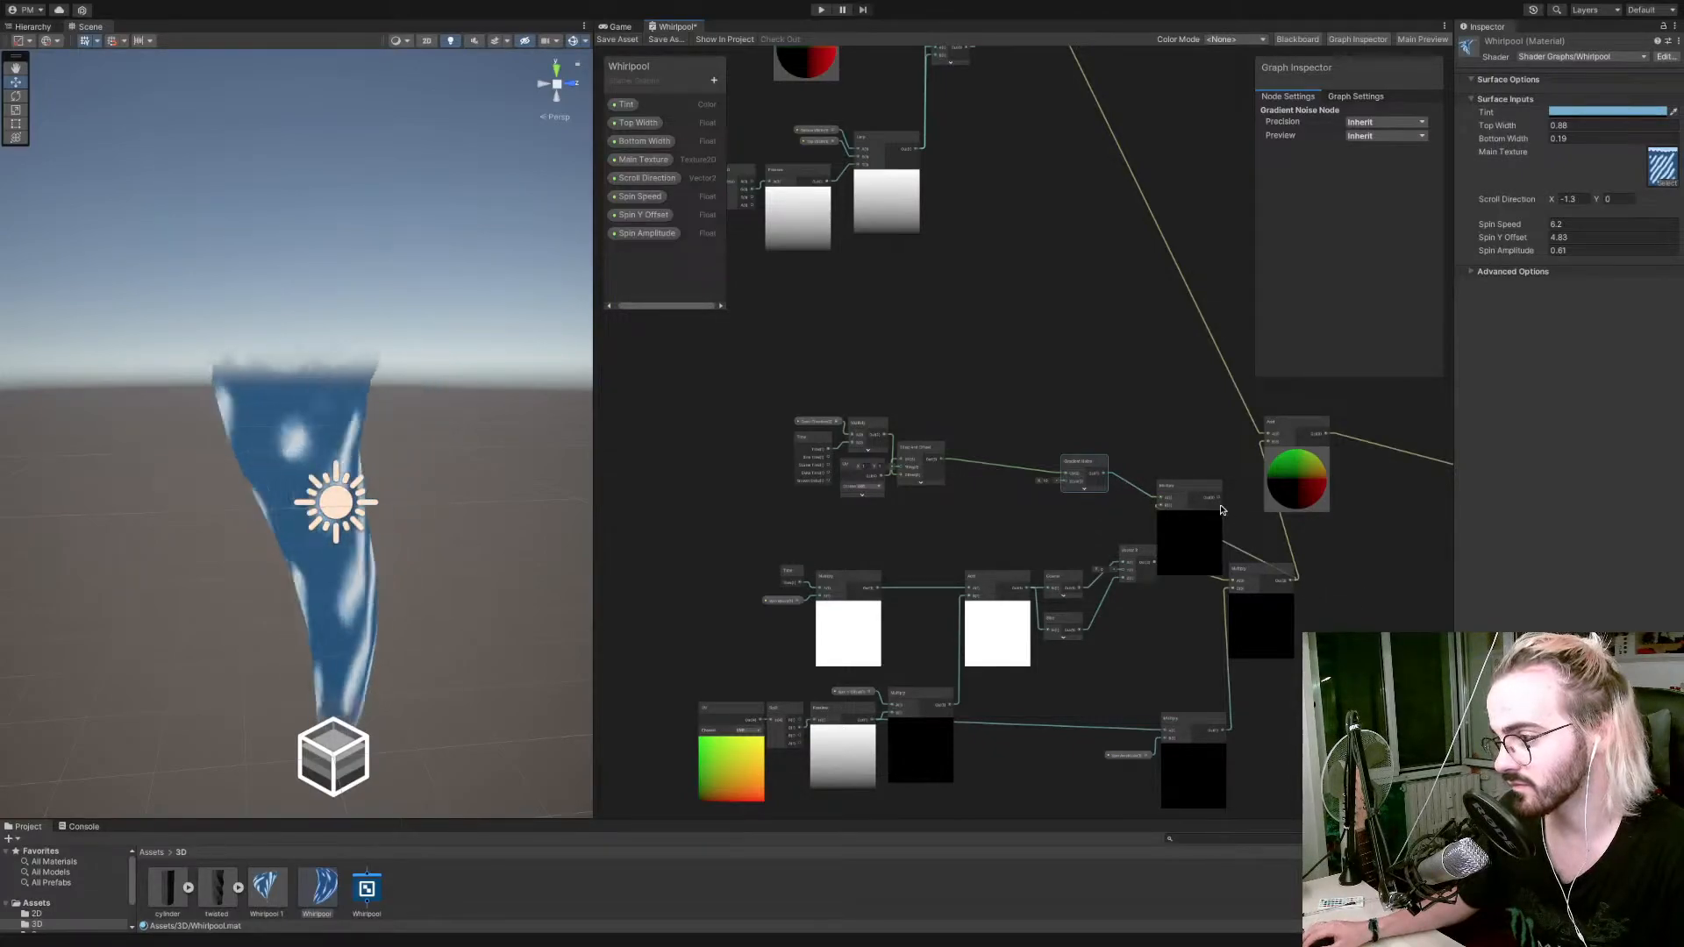
pyautogui.moveTo(1207, 488)
pyautogui.mouseDown()
pyautogui.moveTo(1224, 448)
pyautogui.moveTo(1218, 470)
pyautogui.mouseUp()
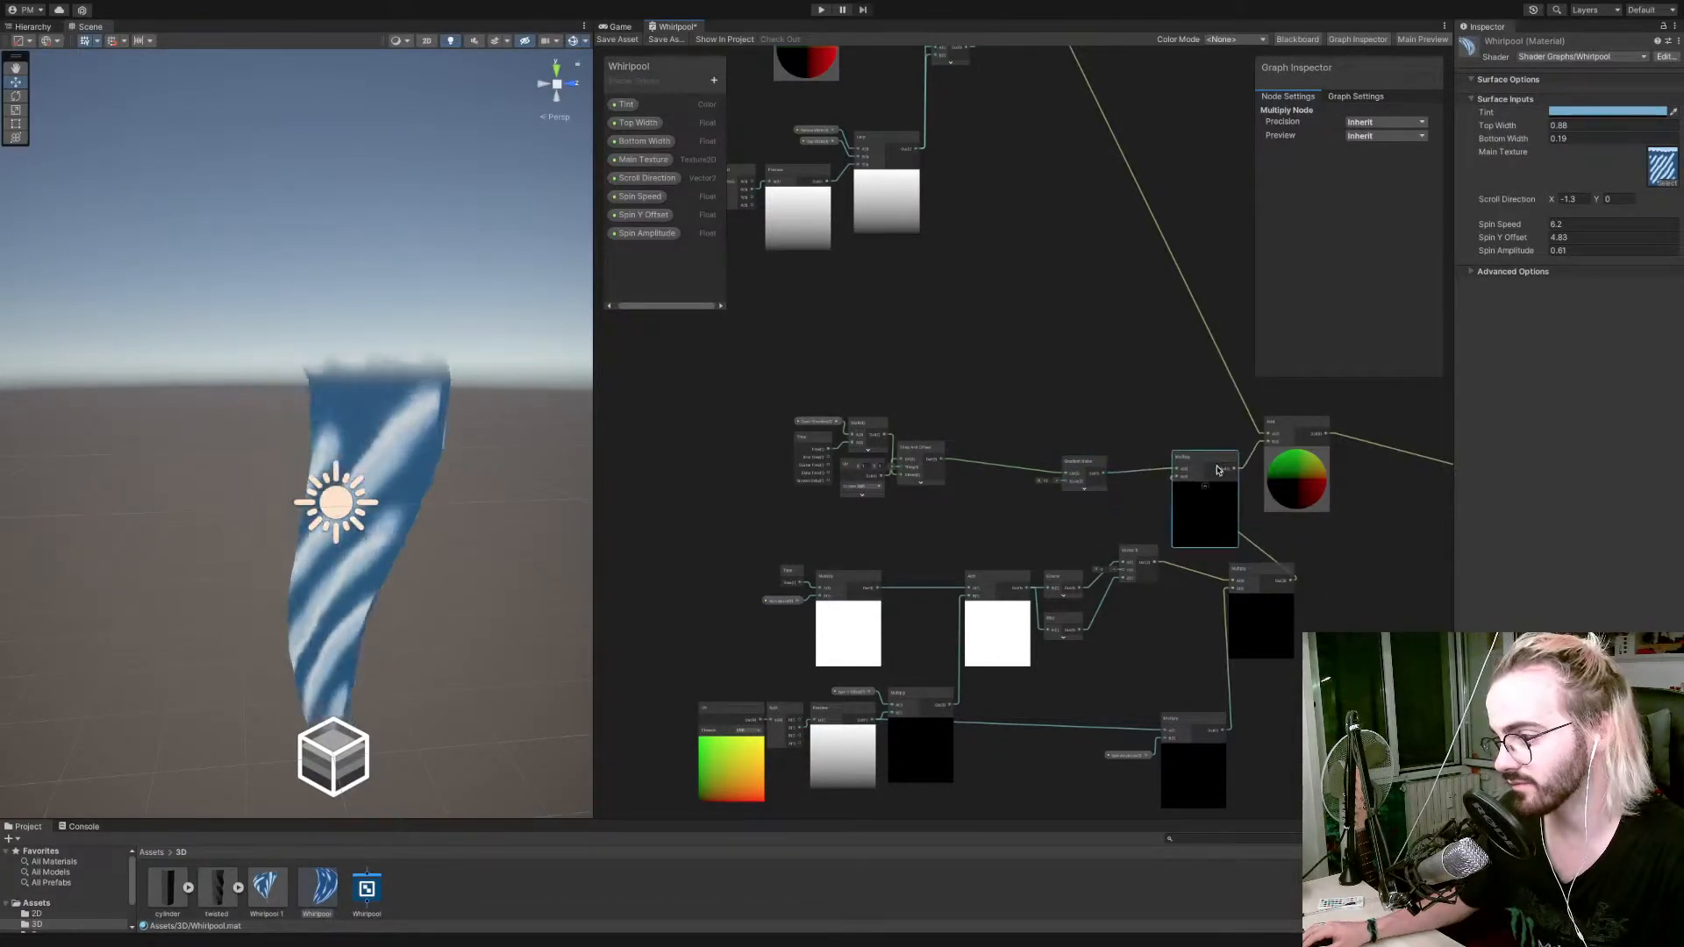
pyautogui.click(617, 39)
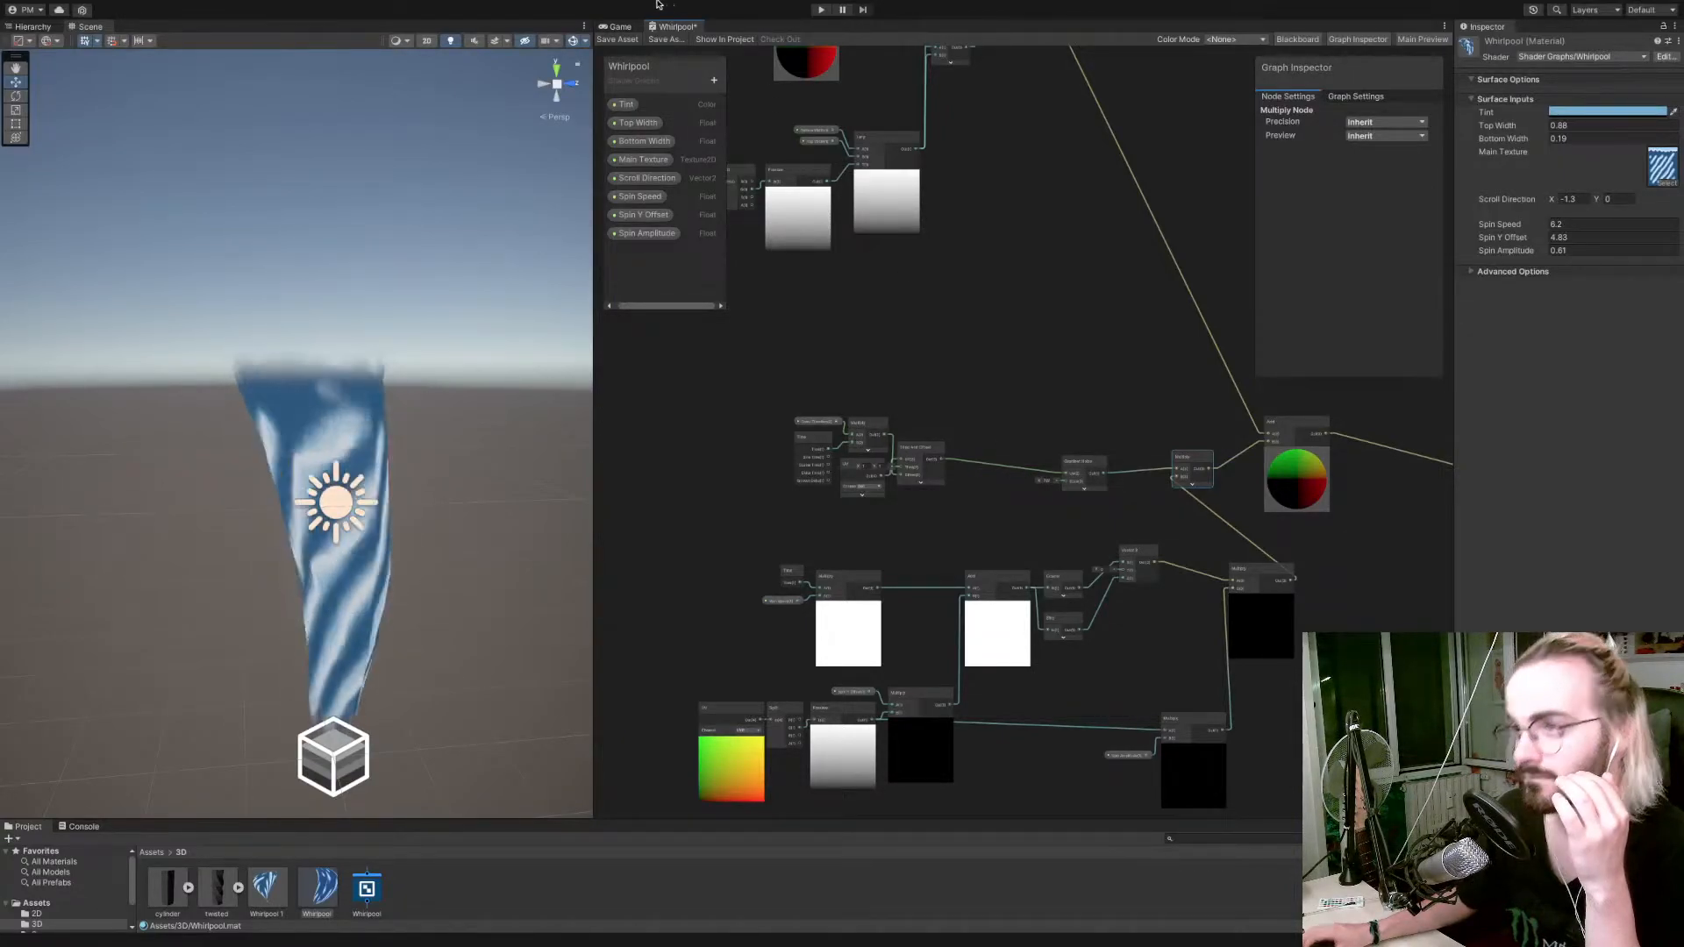
pyautogui.click(615, 40)
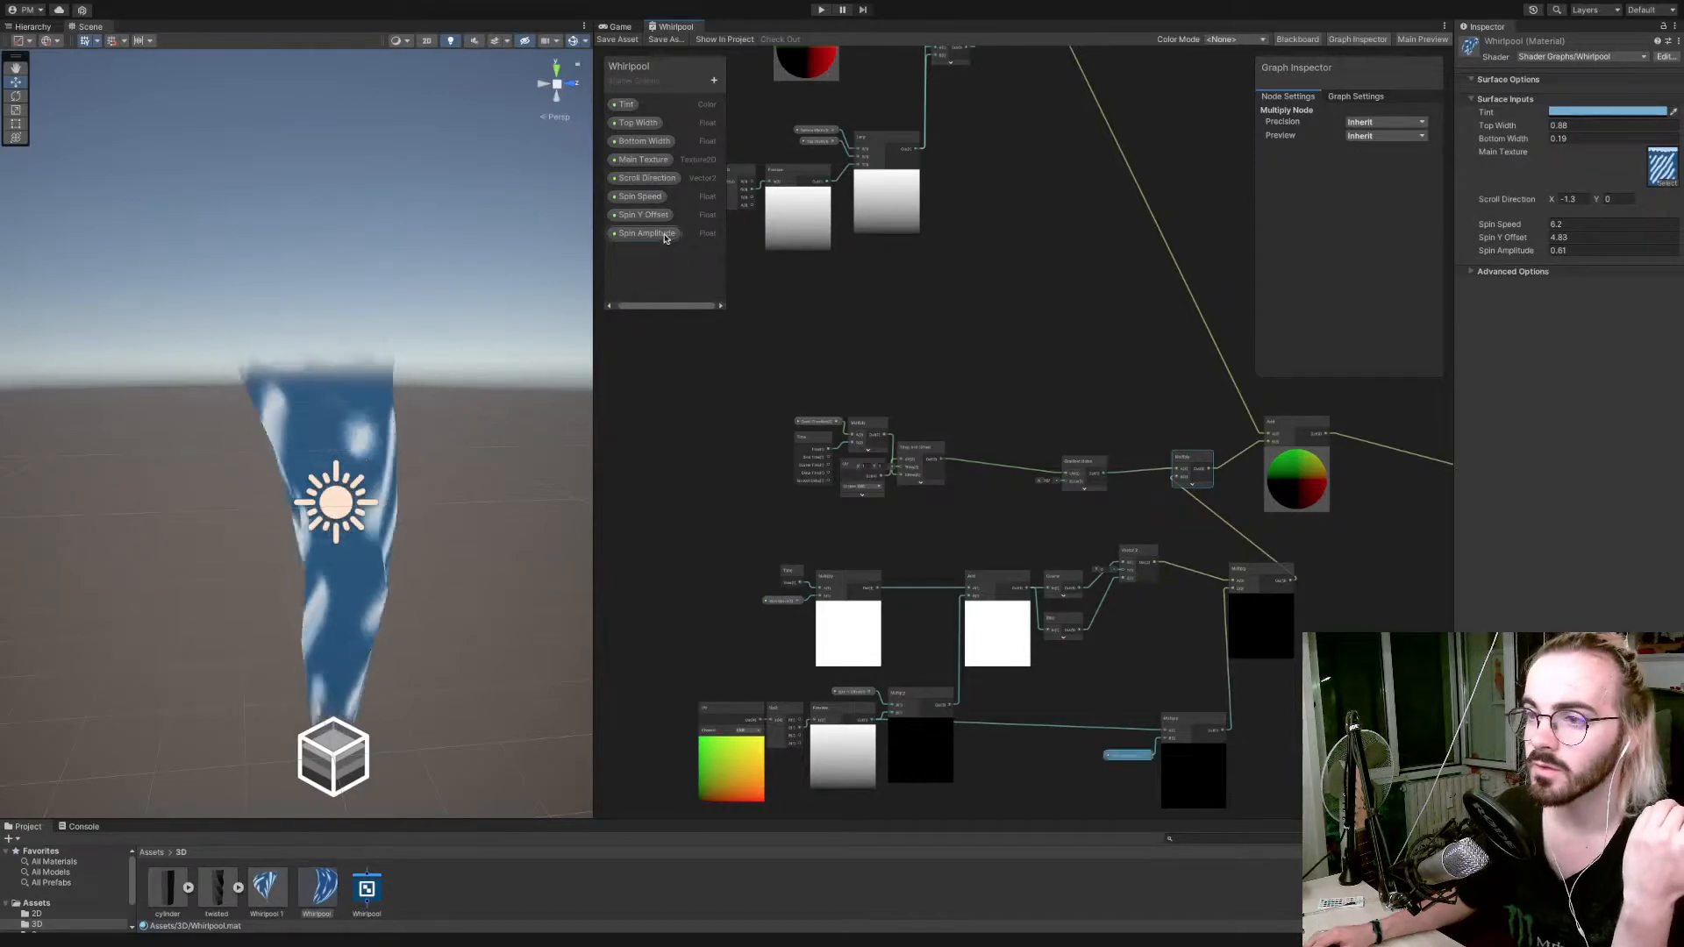
# Add a Float property named Noise Scale and connect it to the Gradient Noise node's Scale input.
pyautogui.click(713, 80)
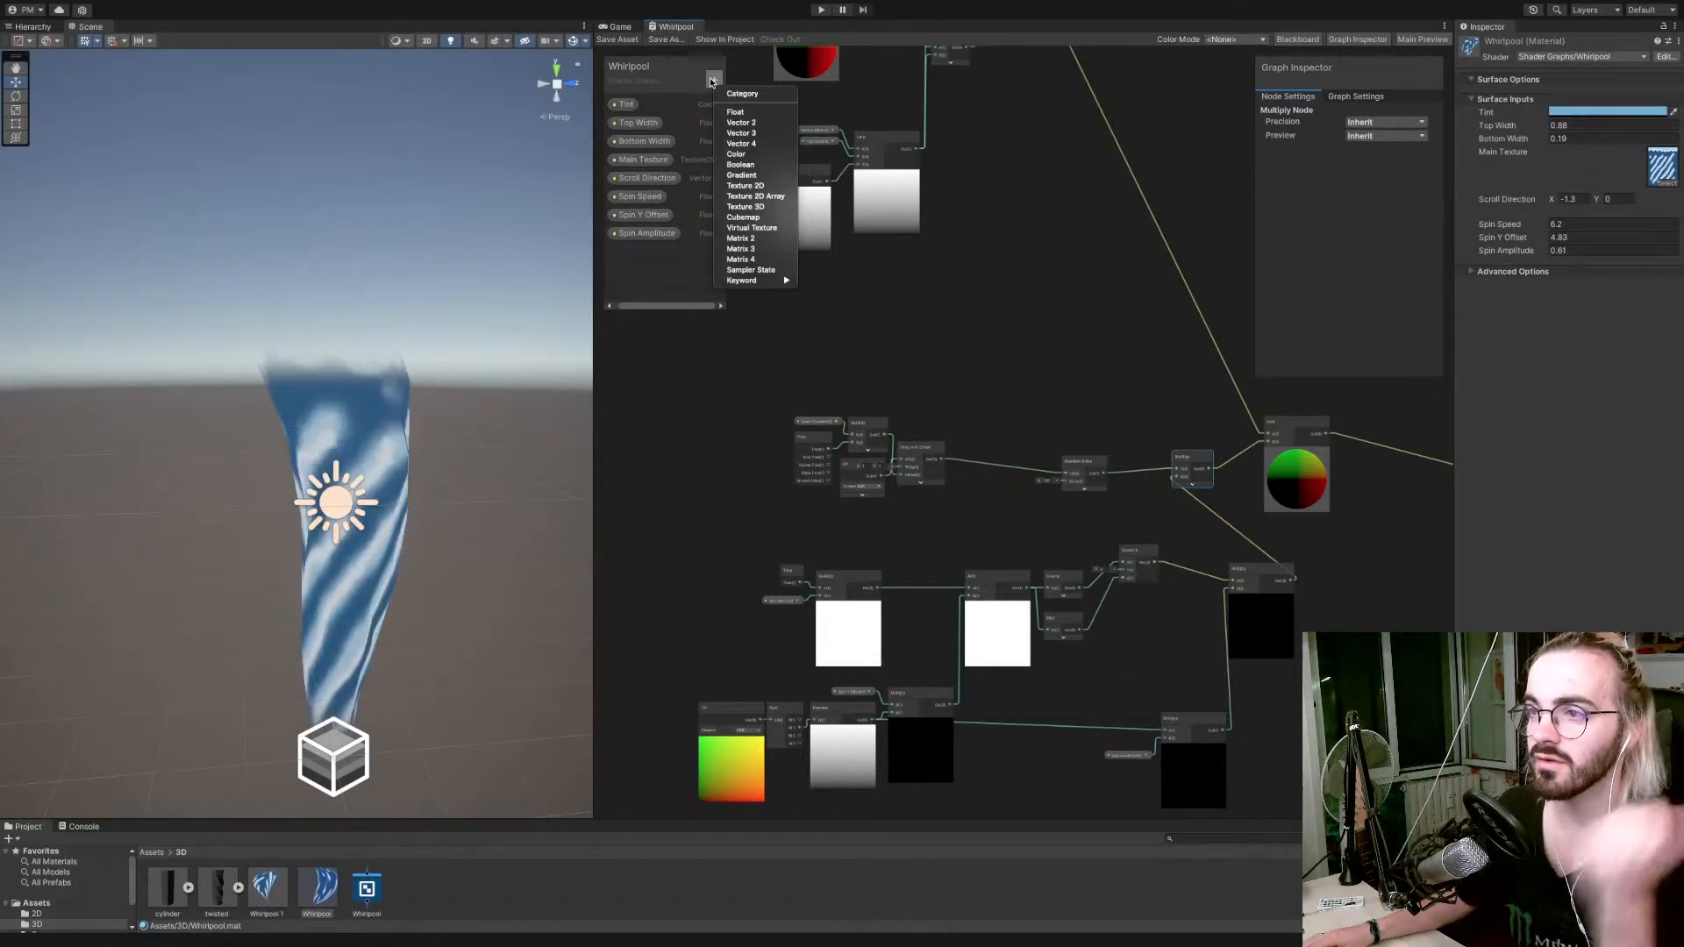
pyautogui.click(734, 111)
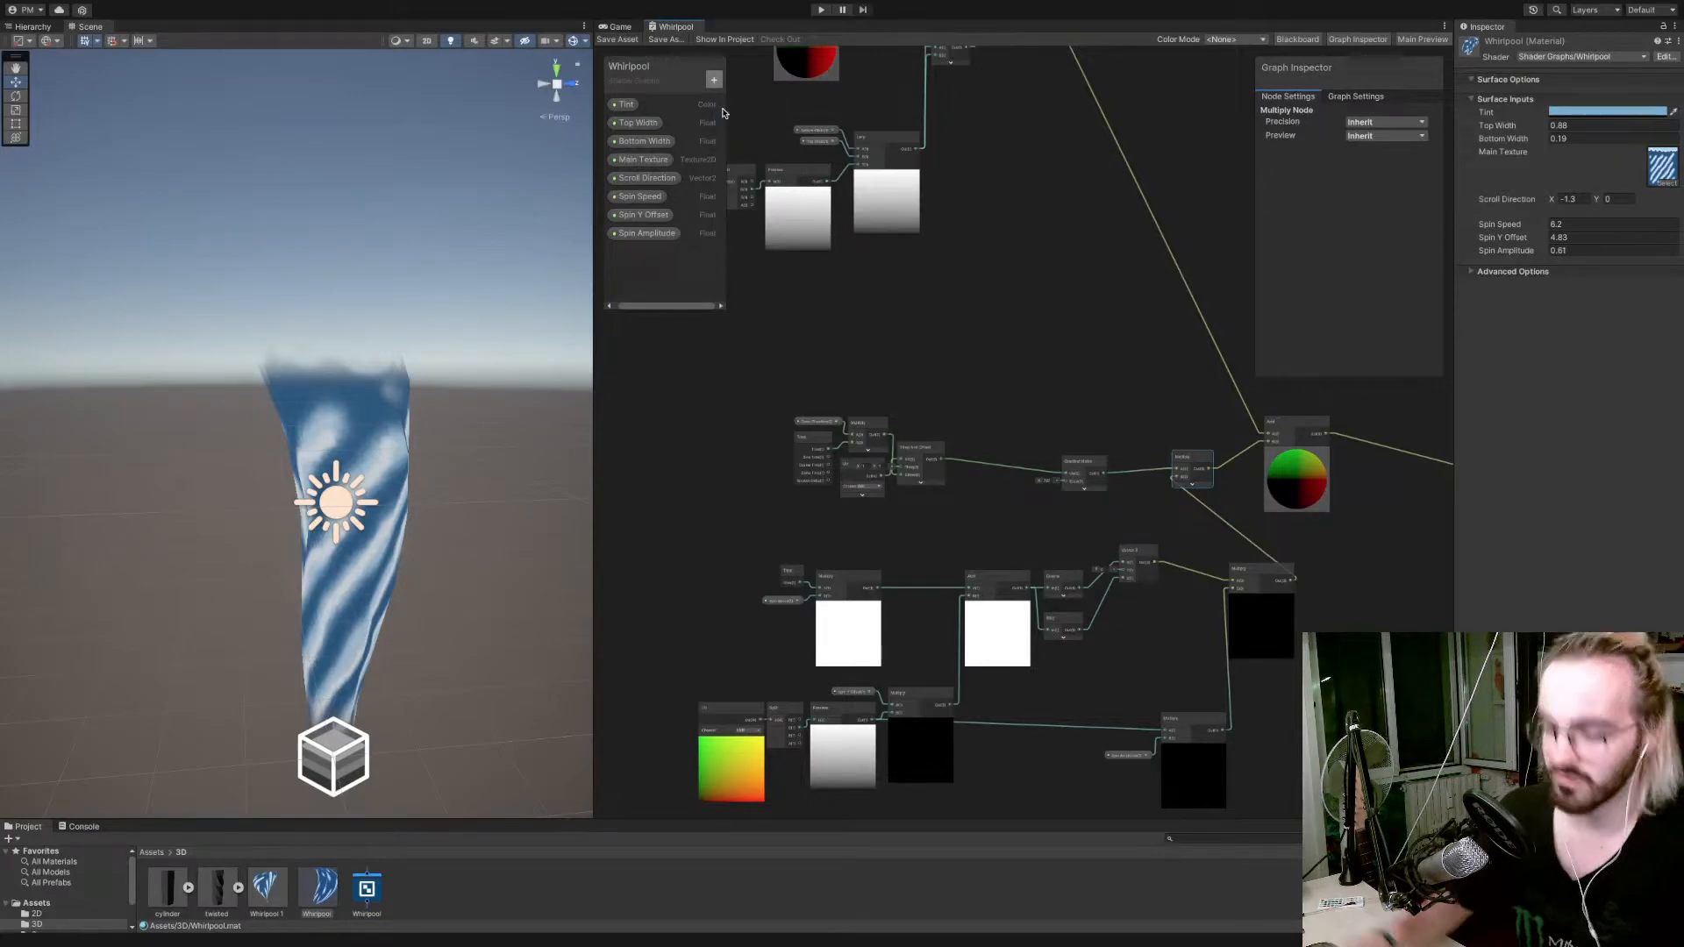
pyautogui.write('Fl')
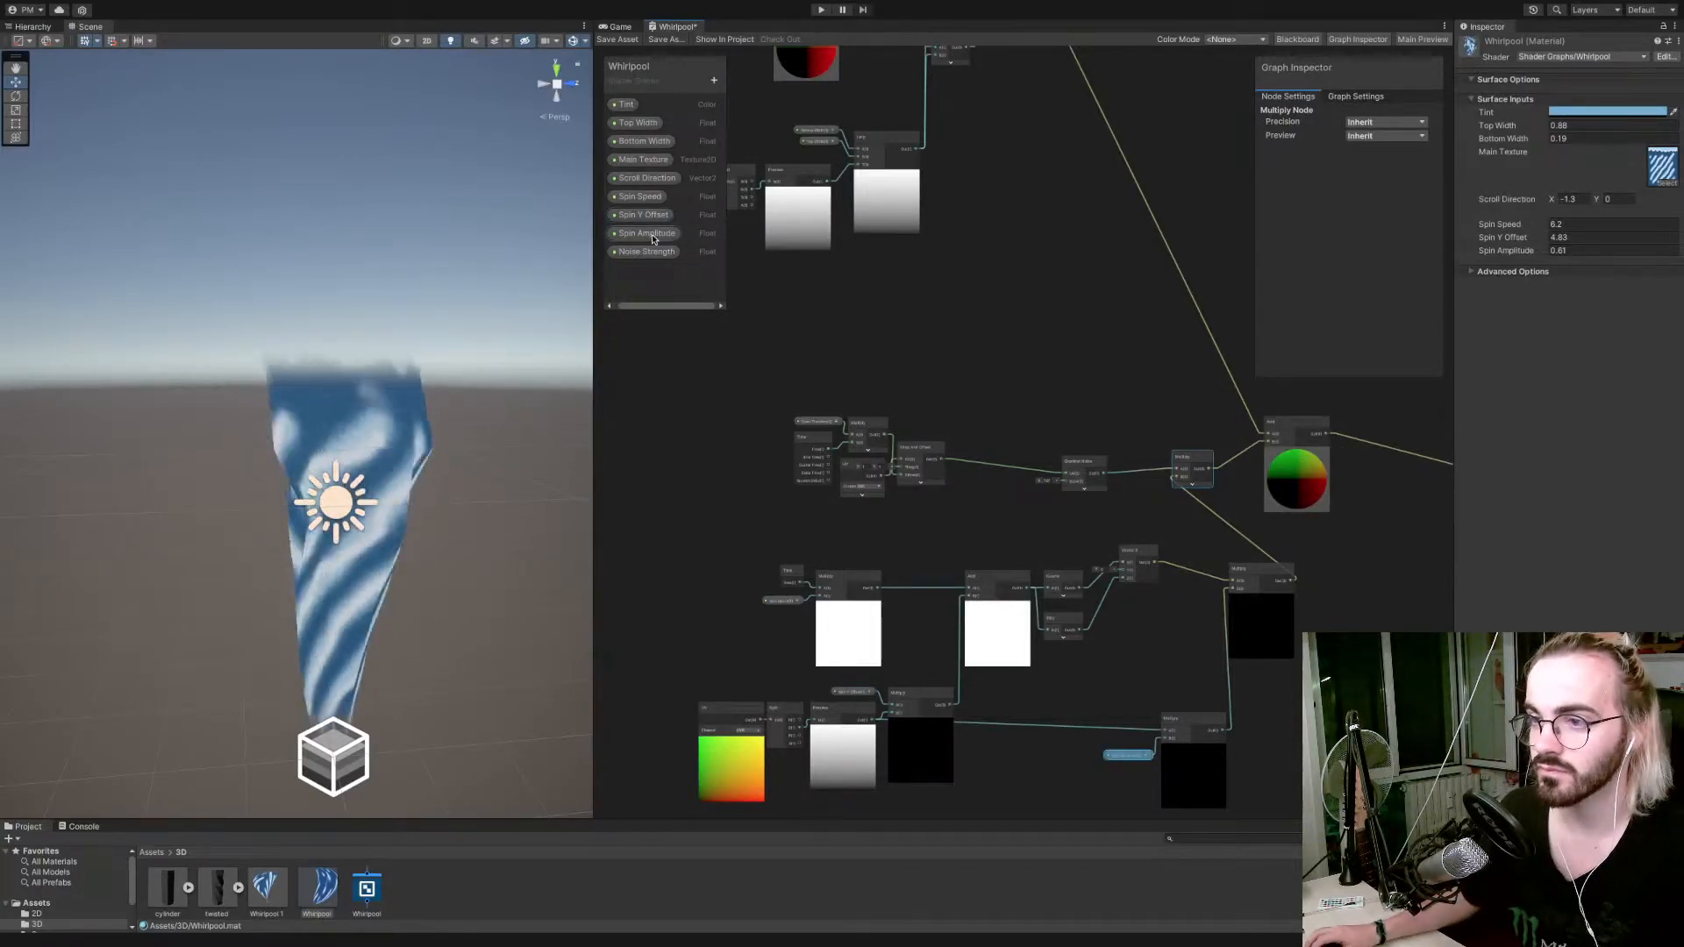
pyautogui.press('Return')
pyautogui.press('BackSpace')
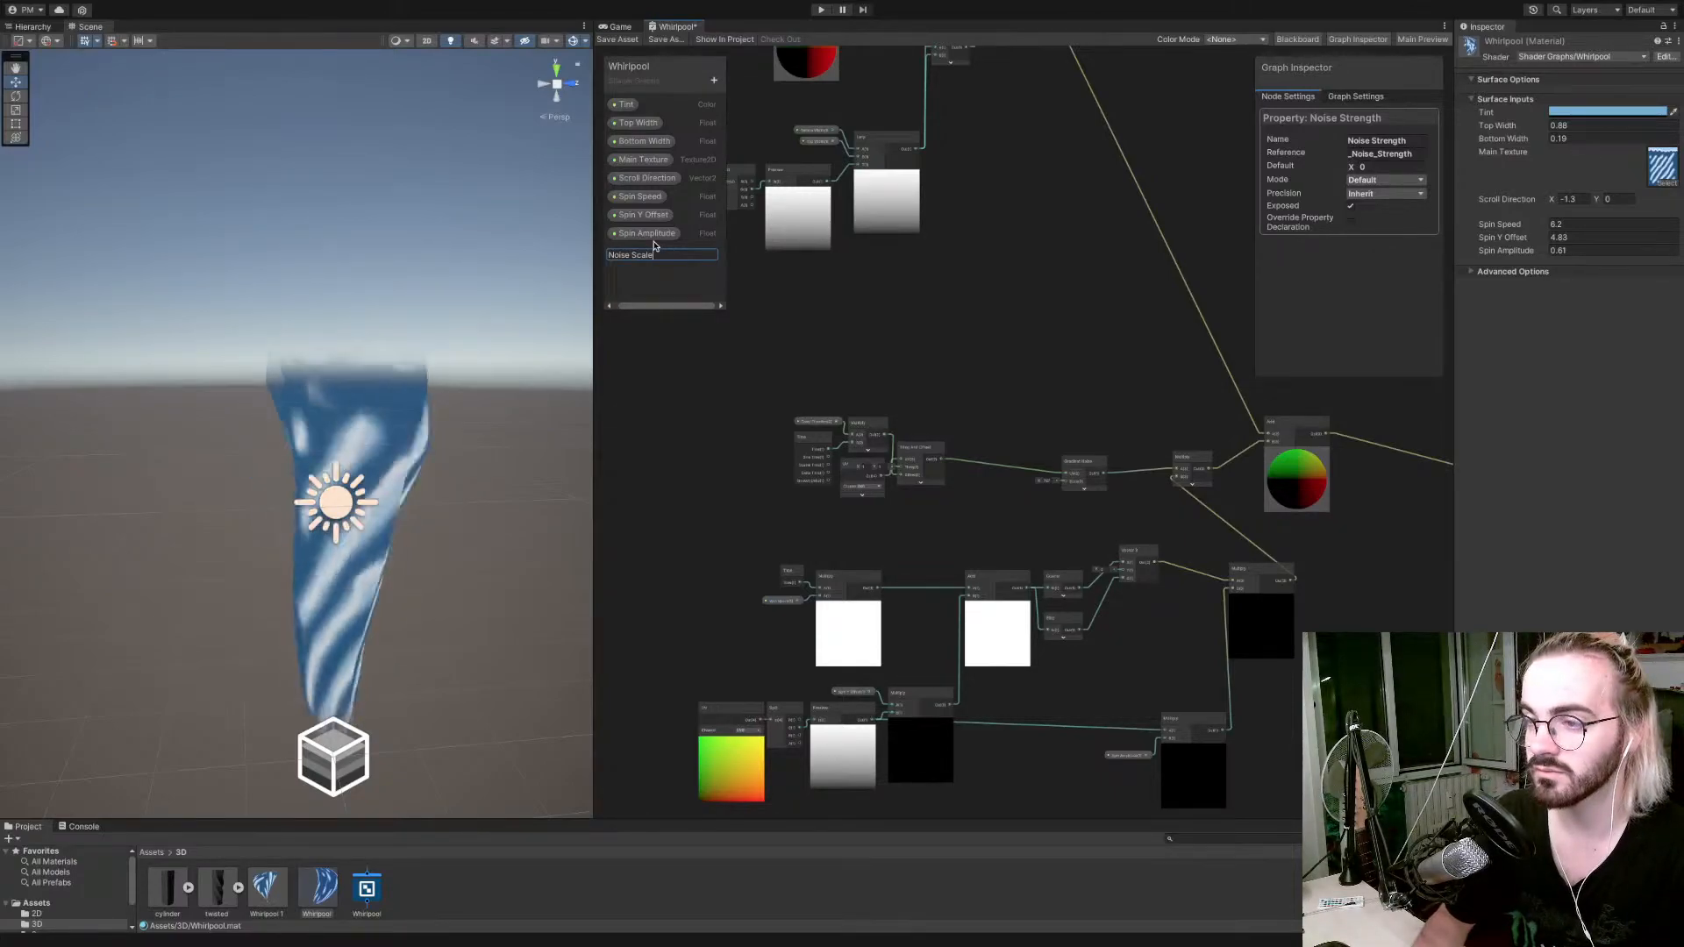
pyautogui.press('Return')
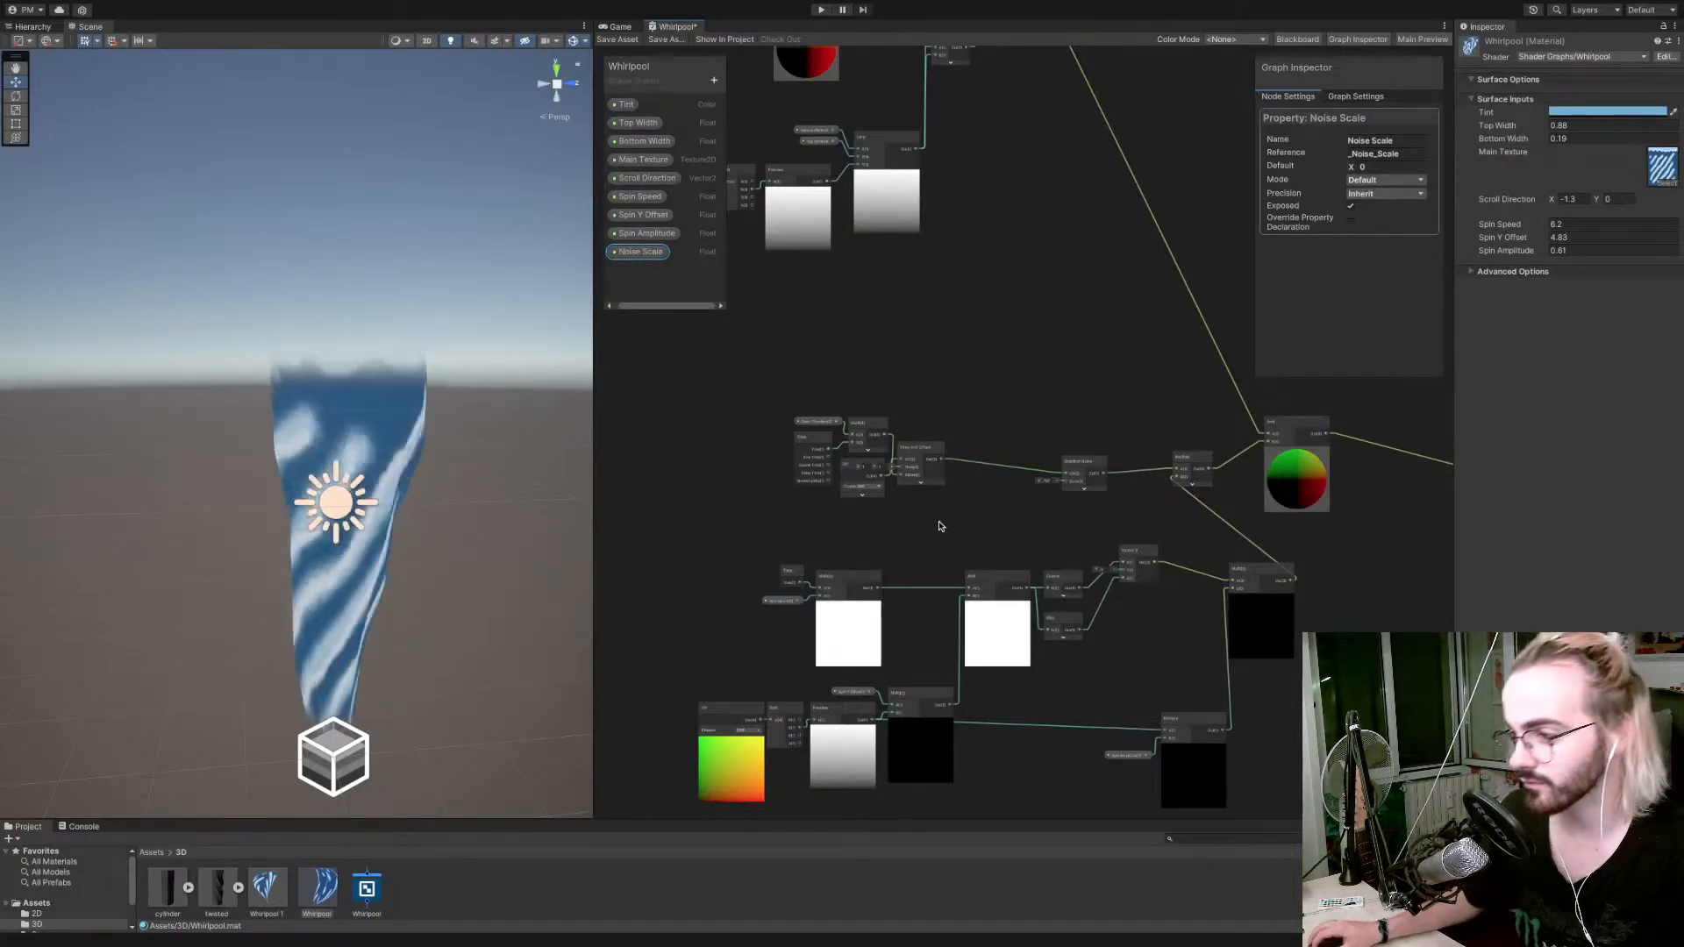
pyautogui.moveTo(941, 527); pyautogui.dragTo(1066, 482)
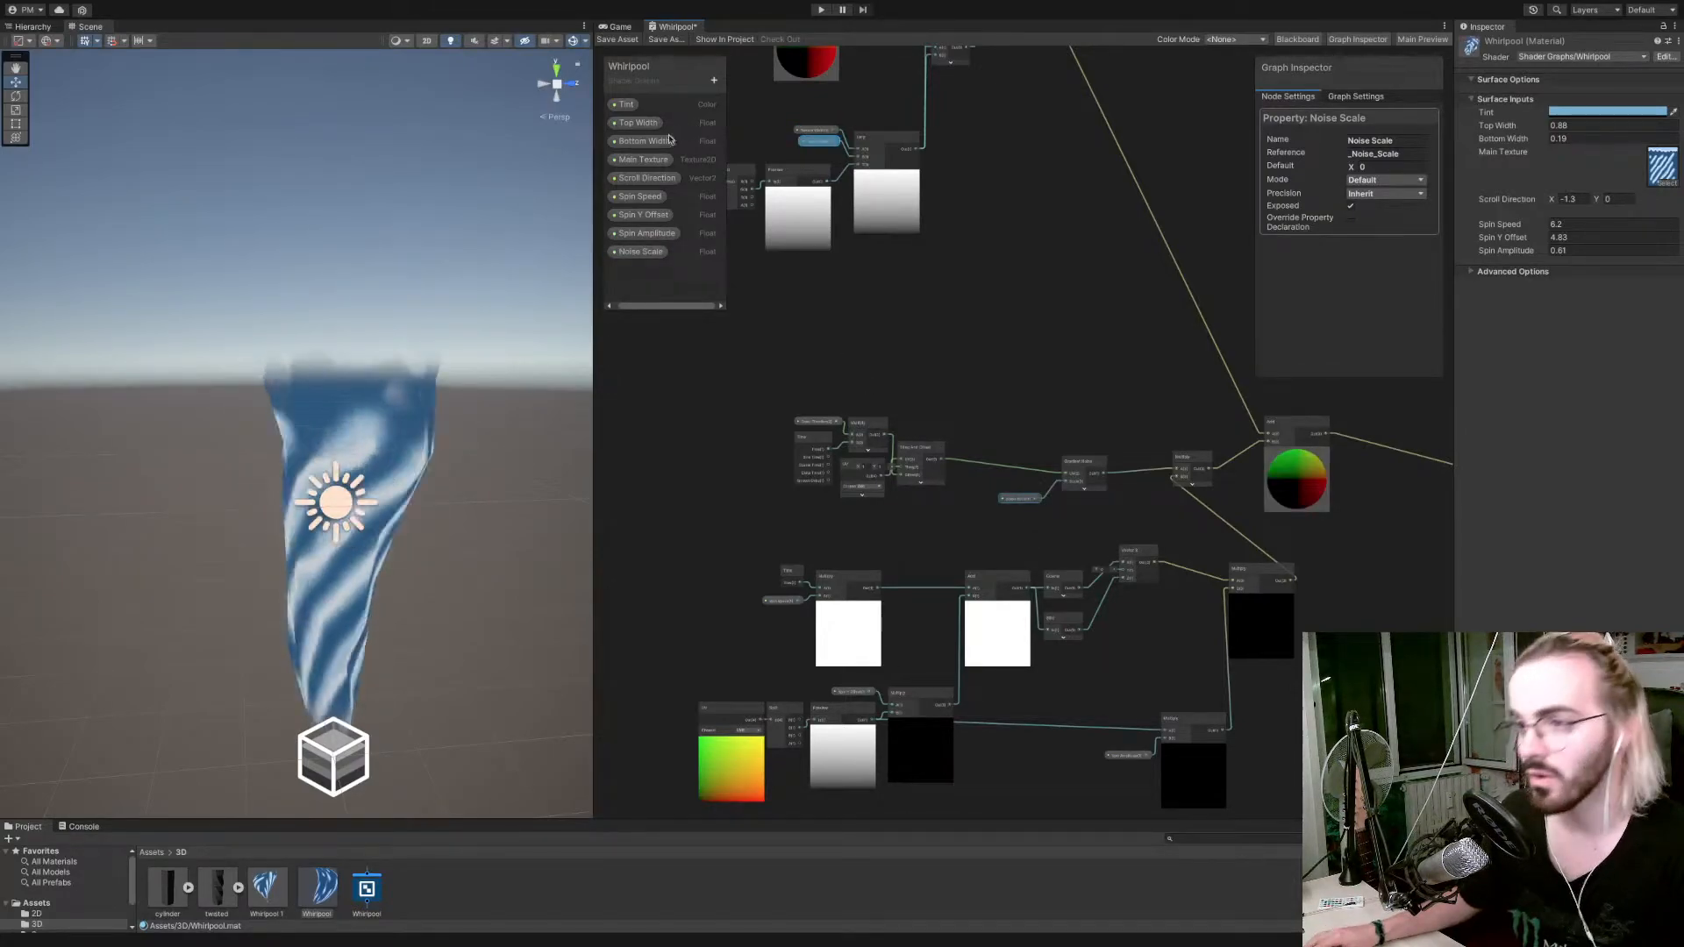
pyautogui.click(715, 86)
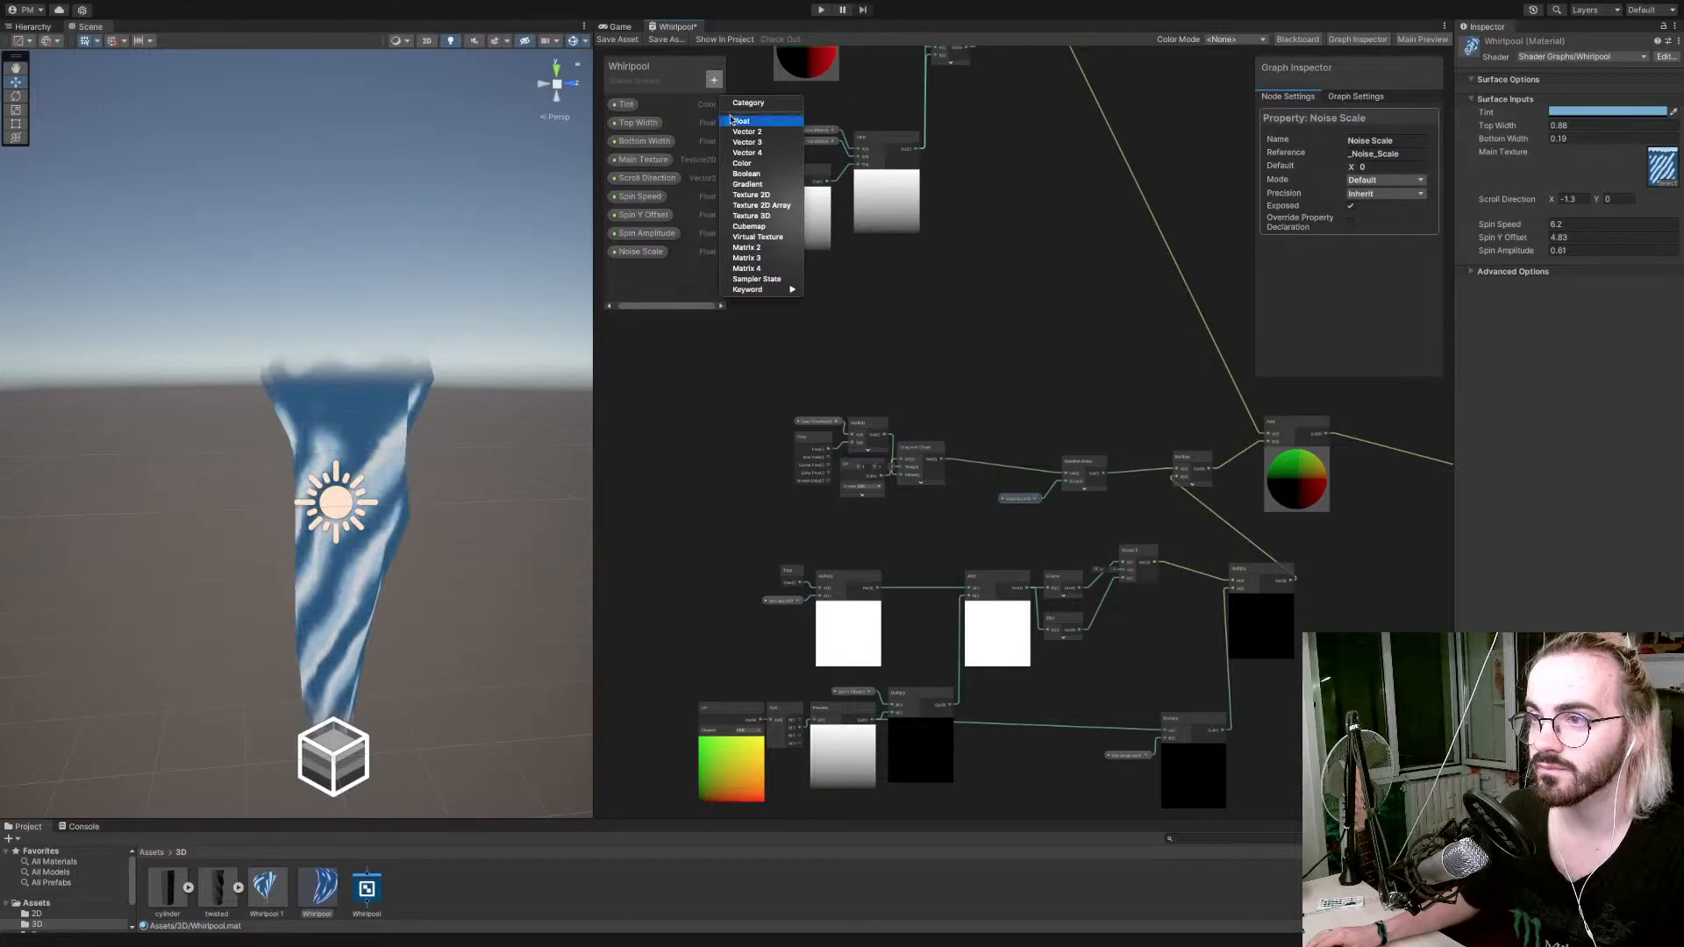
pyautogui.click(777, 141)
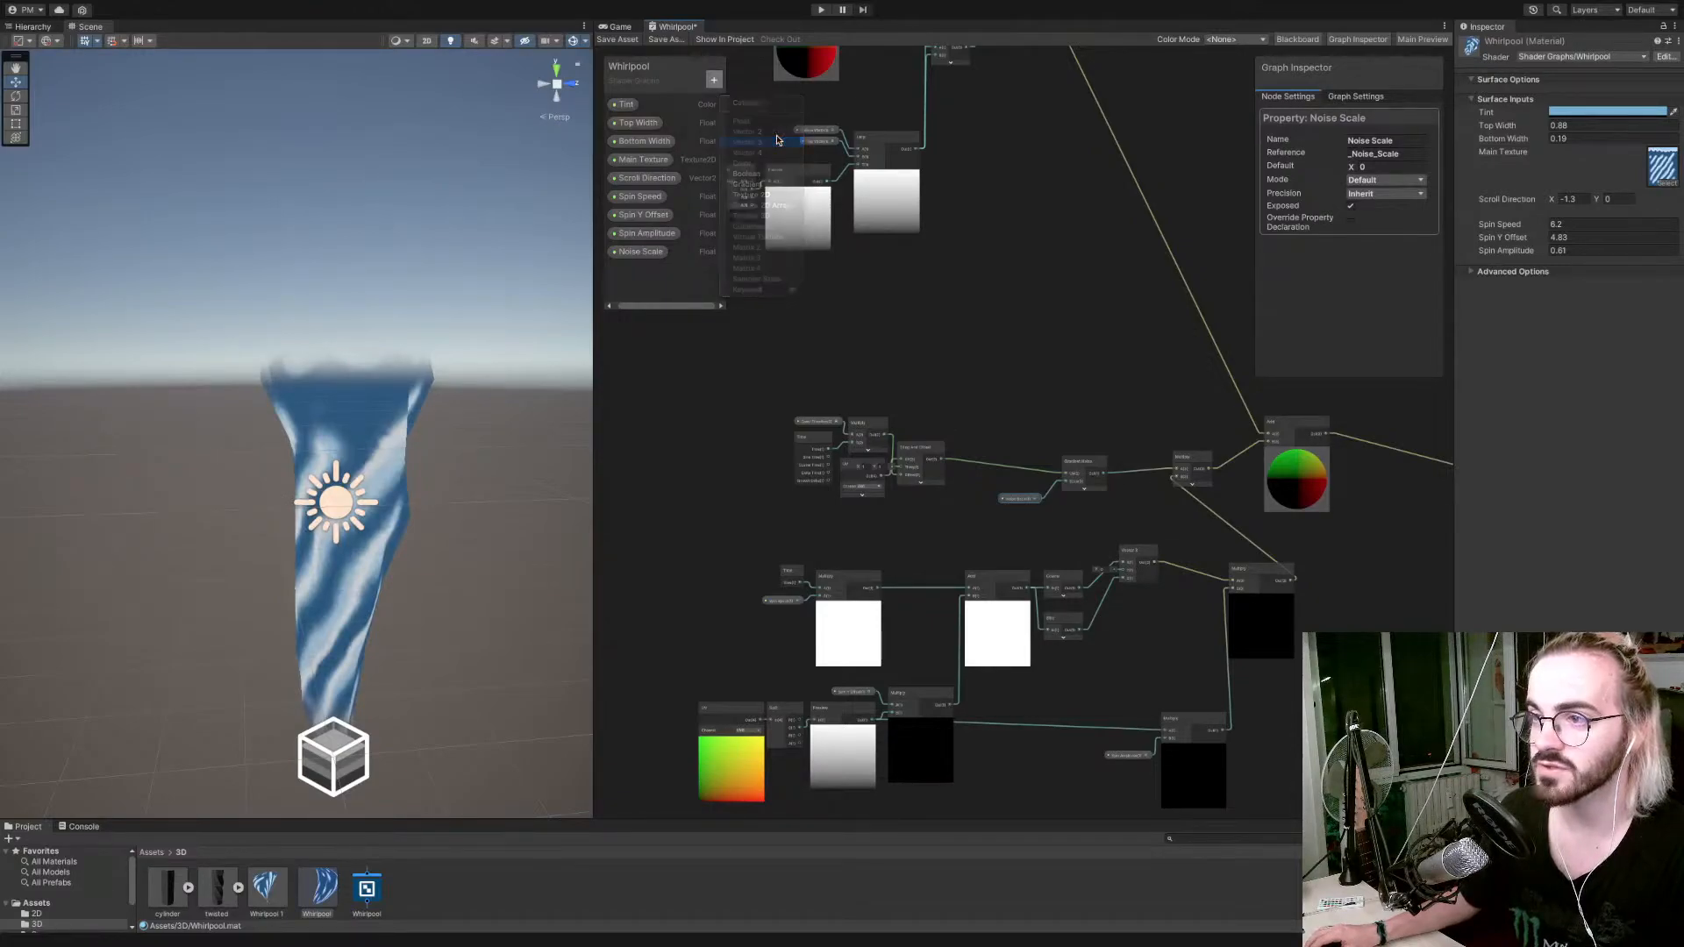
pyautogui.hotkey('ctrl', 'z')
# Add a Vector 2 property named Noise Scrolling to the Whirlpool graph.
pyautogui.click(714, 80)
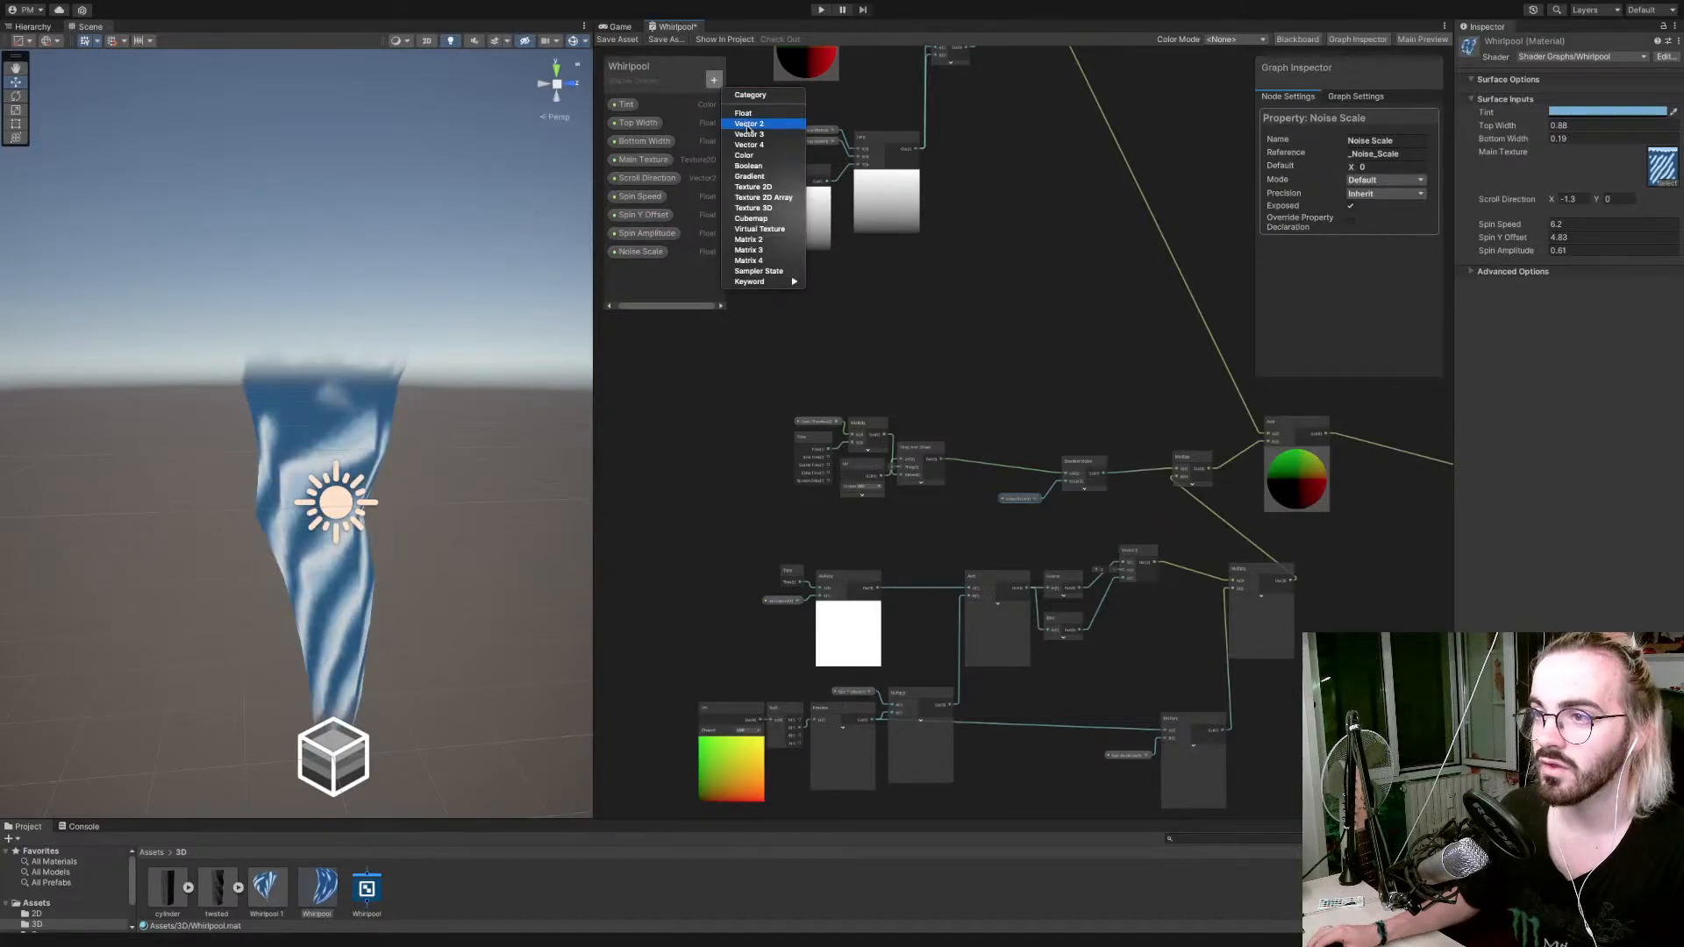
pyautogui.click(762, 124)
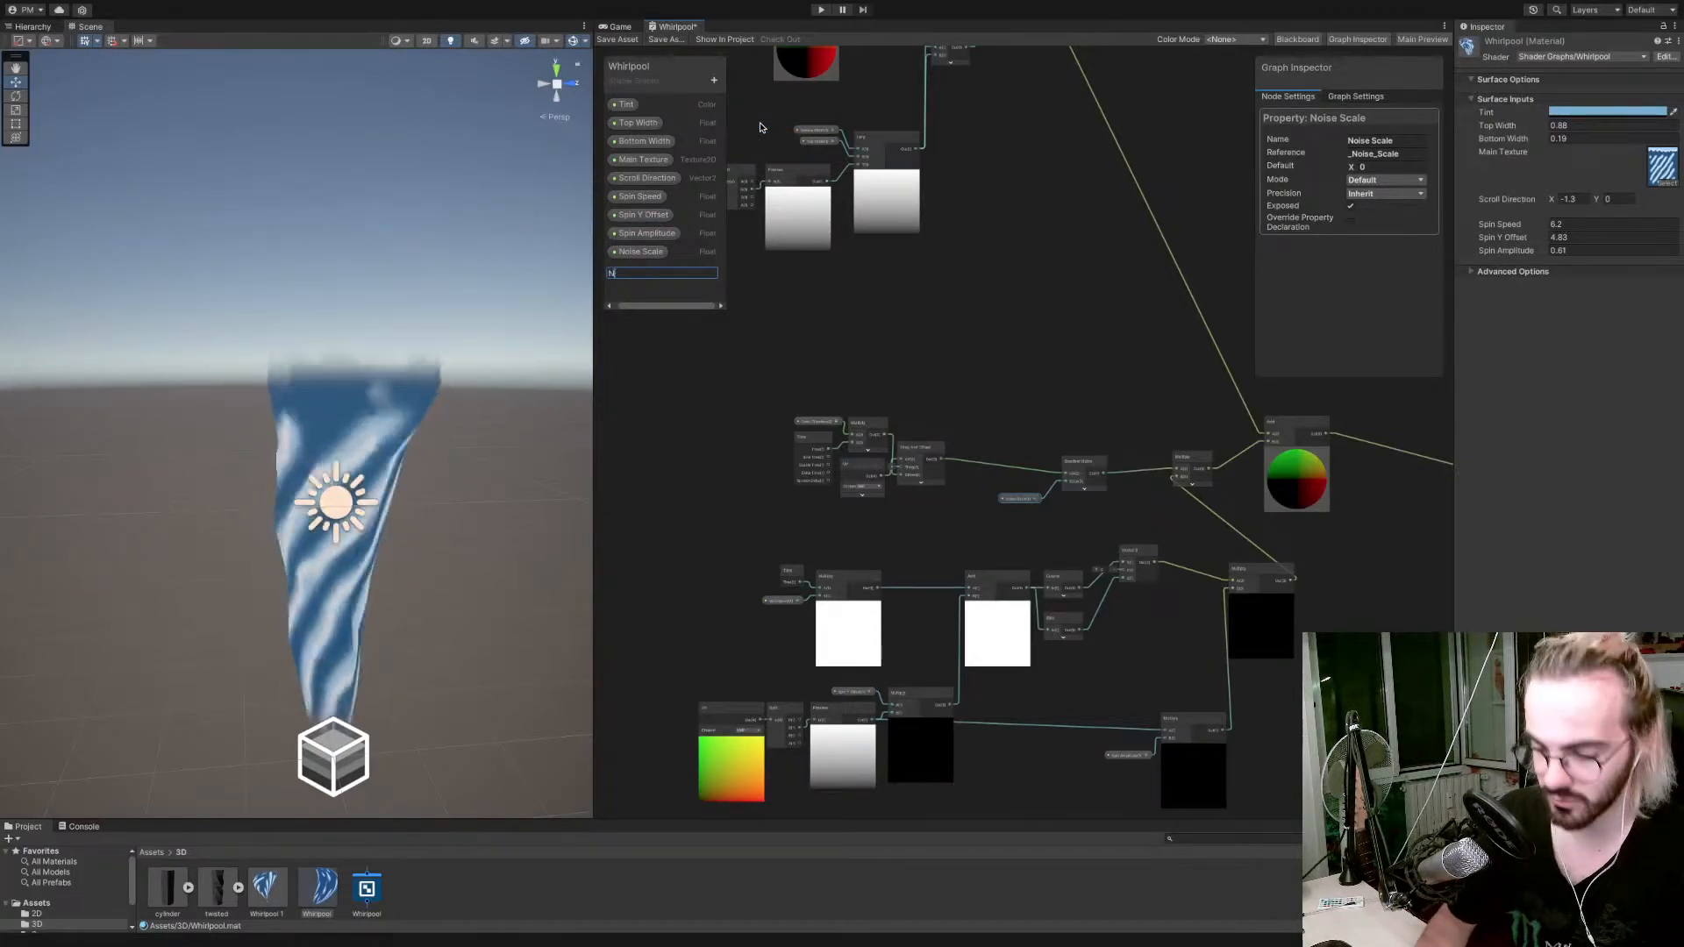
pyautogui.write('Noise Dir')
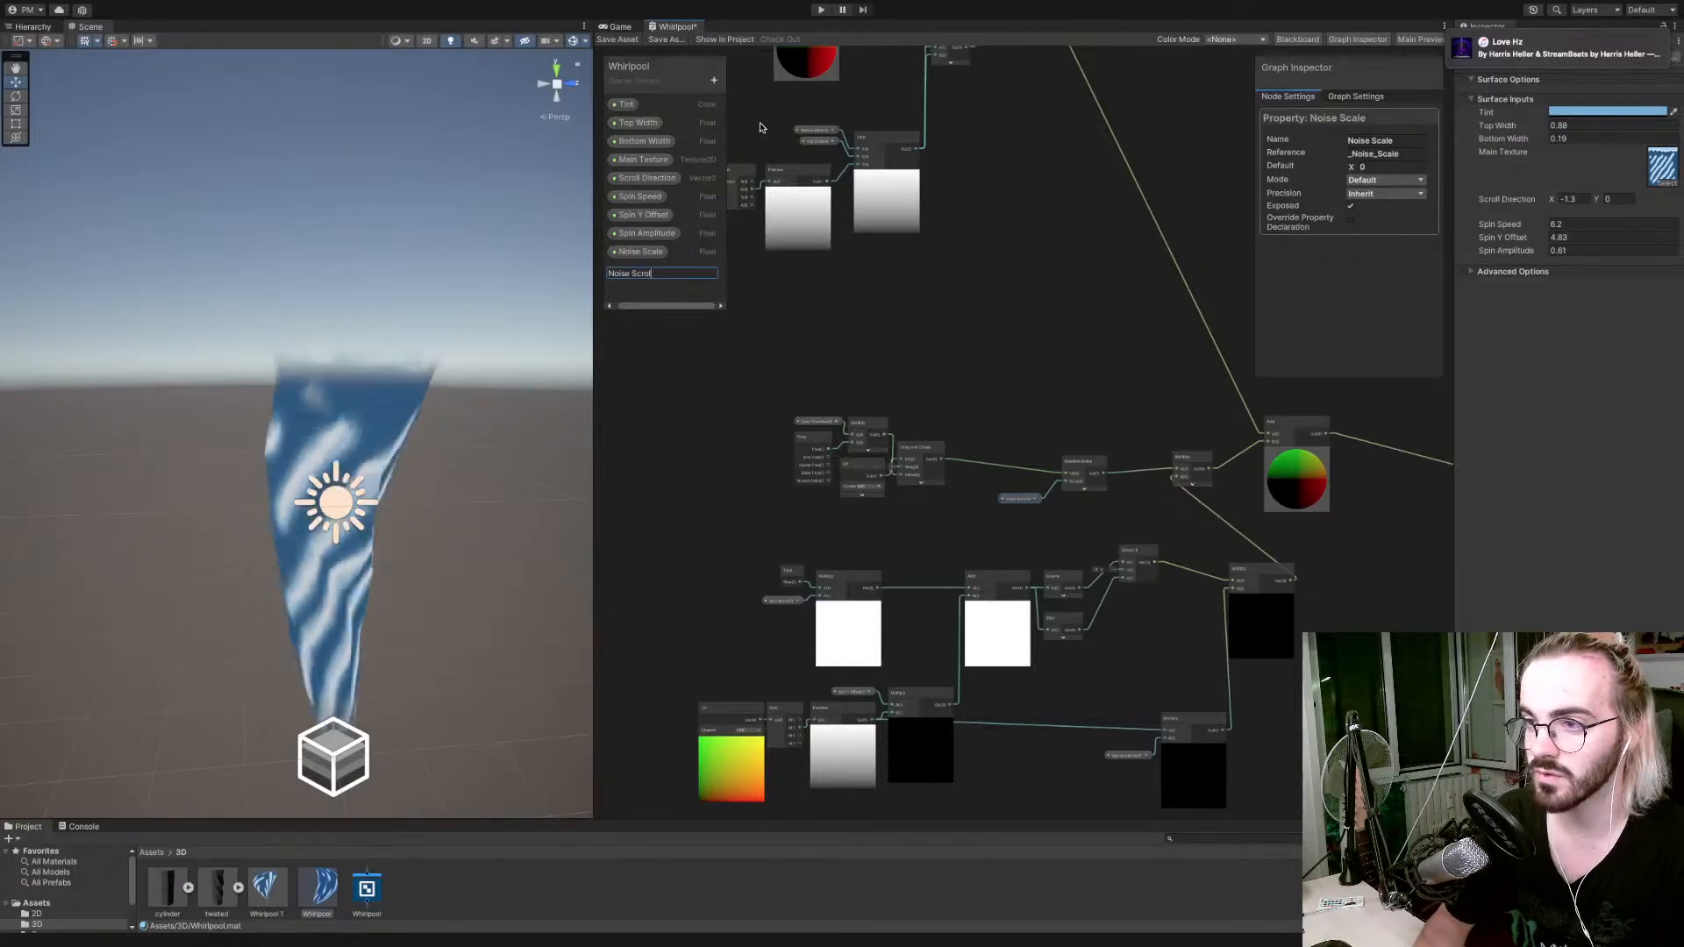
pyautogui.write('ling')
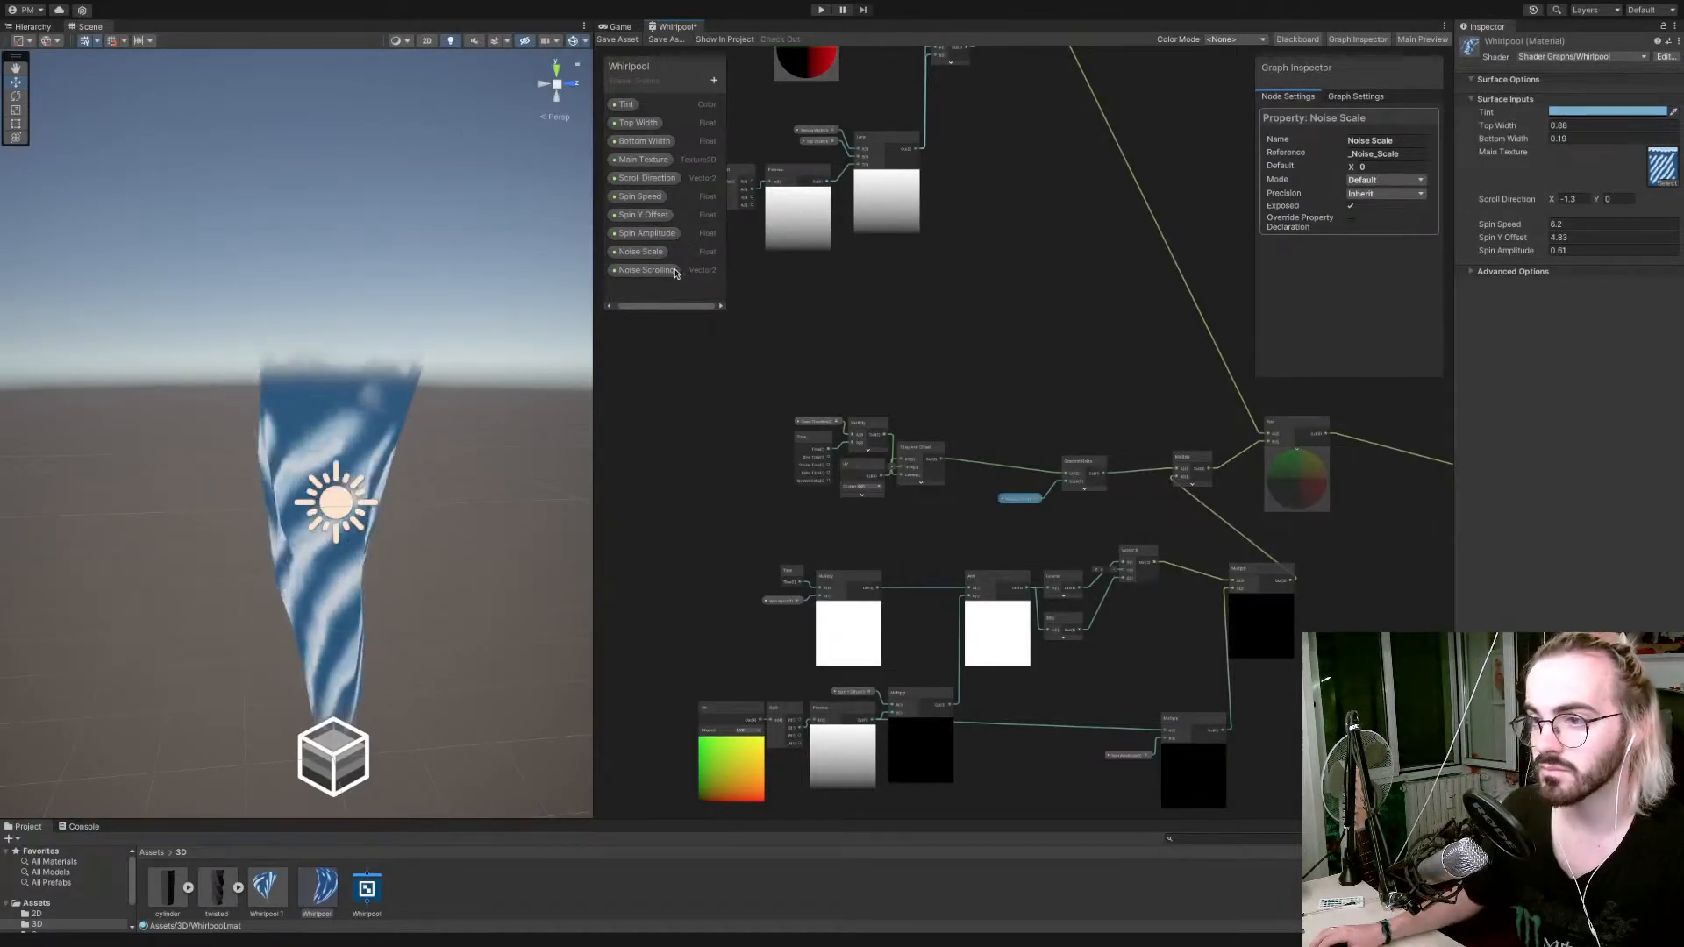
pyautogui.press('Return')
# Replace the copied Scroll Direction node with Noise Scrolling as the Multiply input, and move Gradient Noise and Noise Scale closer to Tiling And Offset.
pyautogui.moveTo(831, 511); pyautogui.dragTo(828, 515)
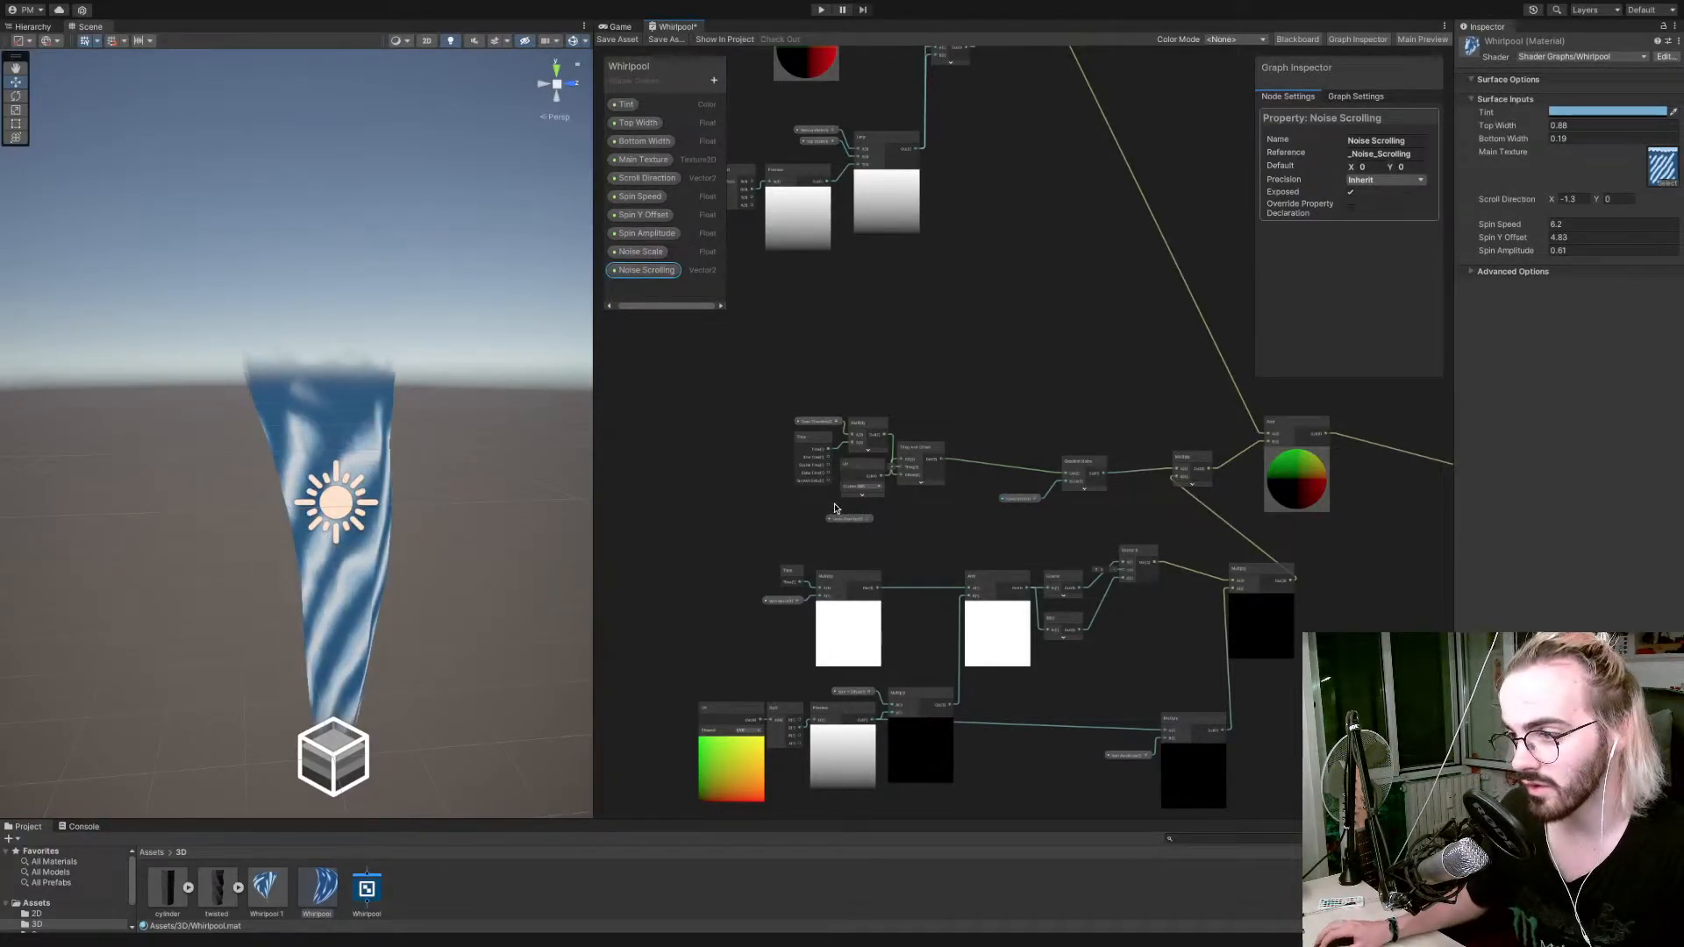
pyautogui.click(820, 423)
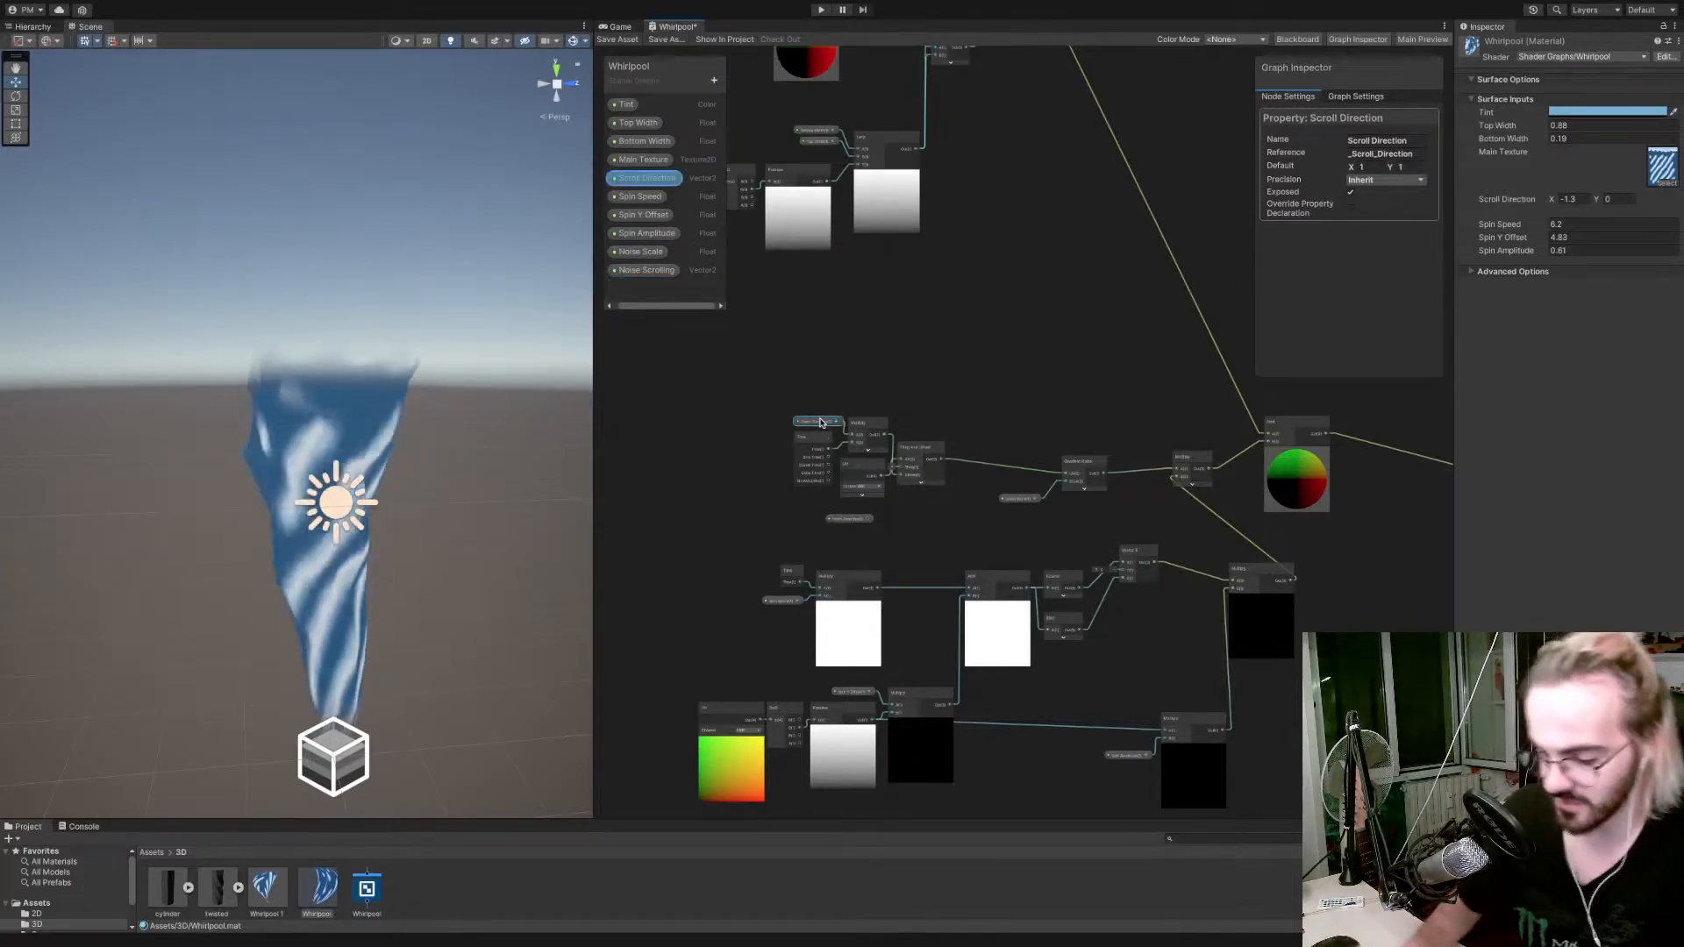
pyautogui.press('Delete')
pyautogui.click(847, 518)
pyautogui.moveTo(847, 519); pyautogui.dragTo(851, 435)
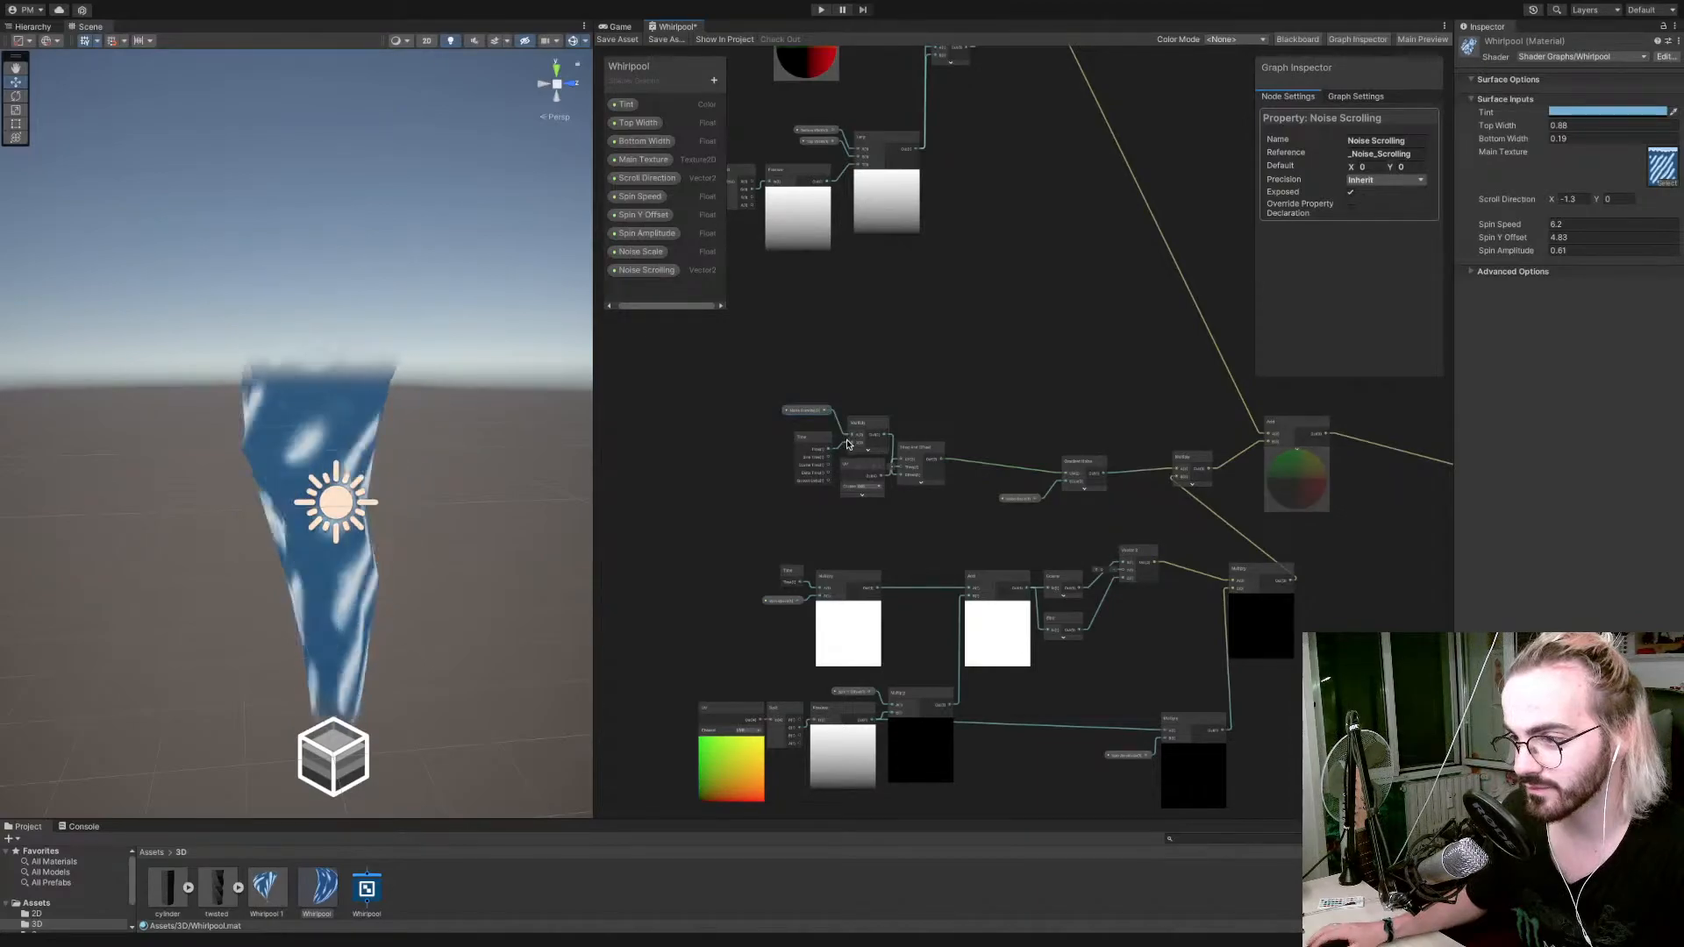
pyautogui.moveTo(1083, 464); pyautogui.dragTo(985, 494)
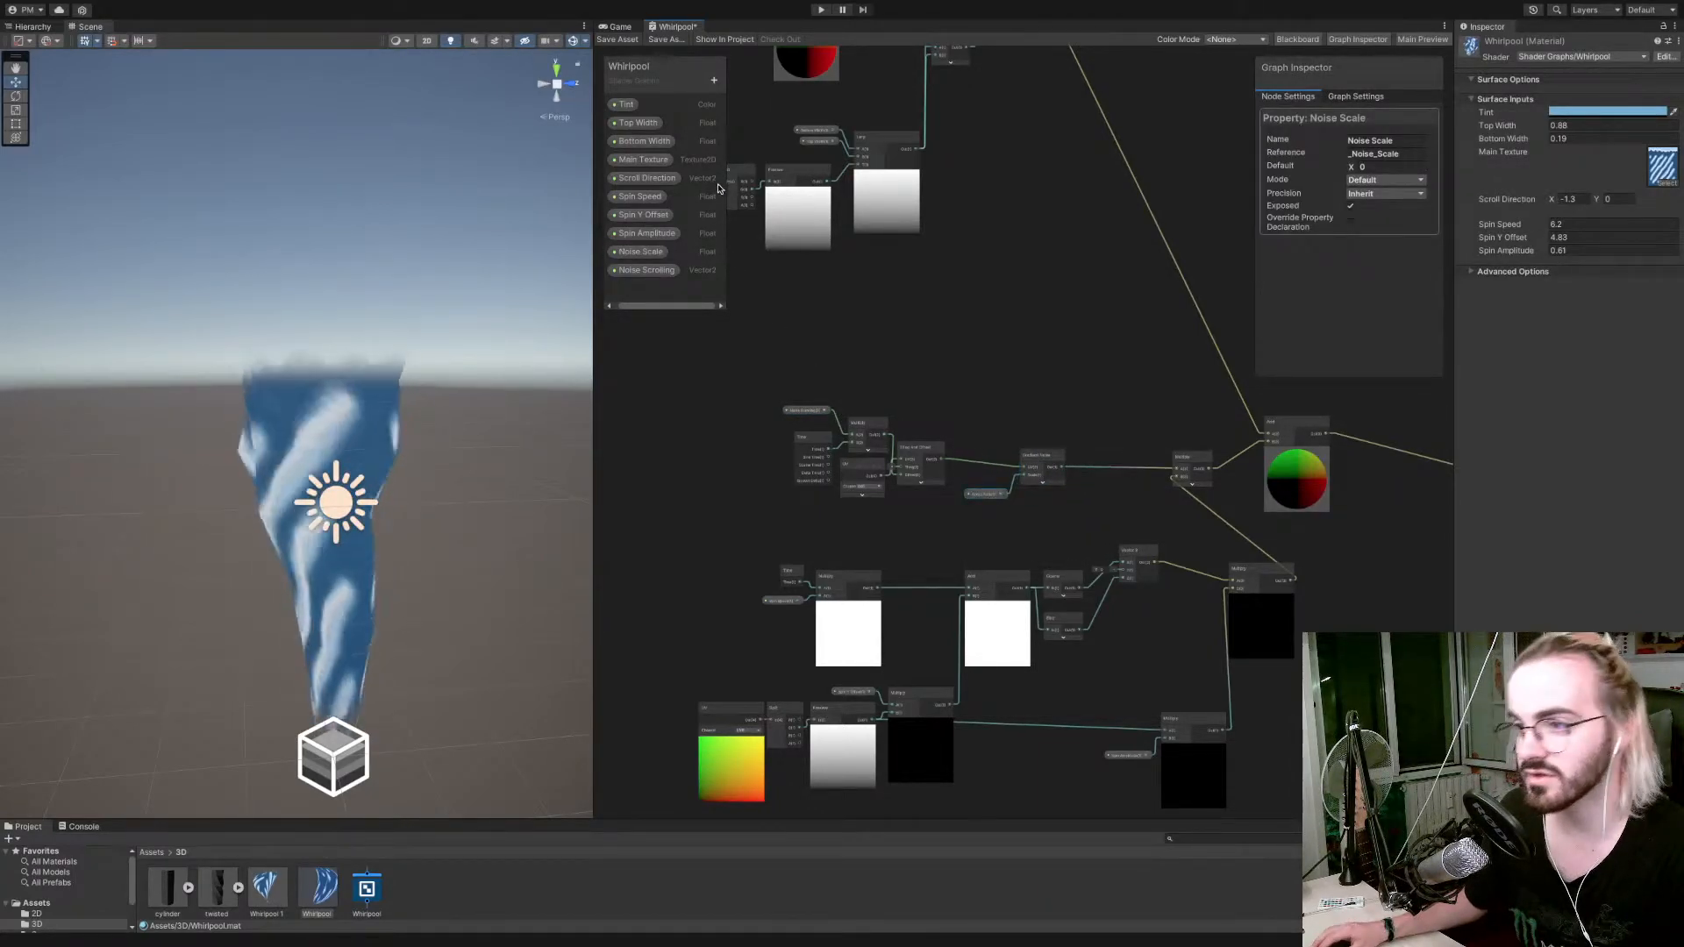
# Add a Float property named Noise Strength to the Whirlpool graph.
pyautogui.click(715, 81)
pyautogui.press('s')
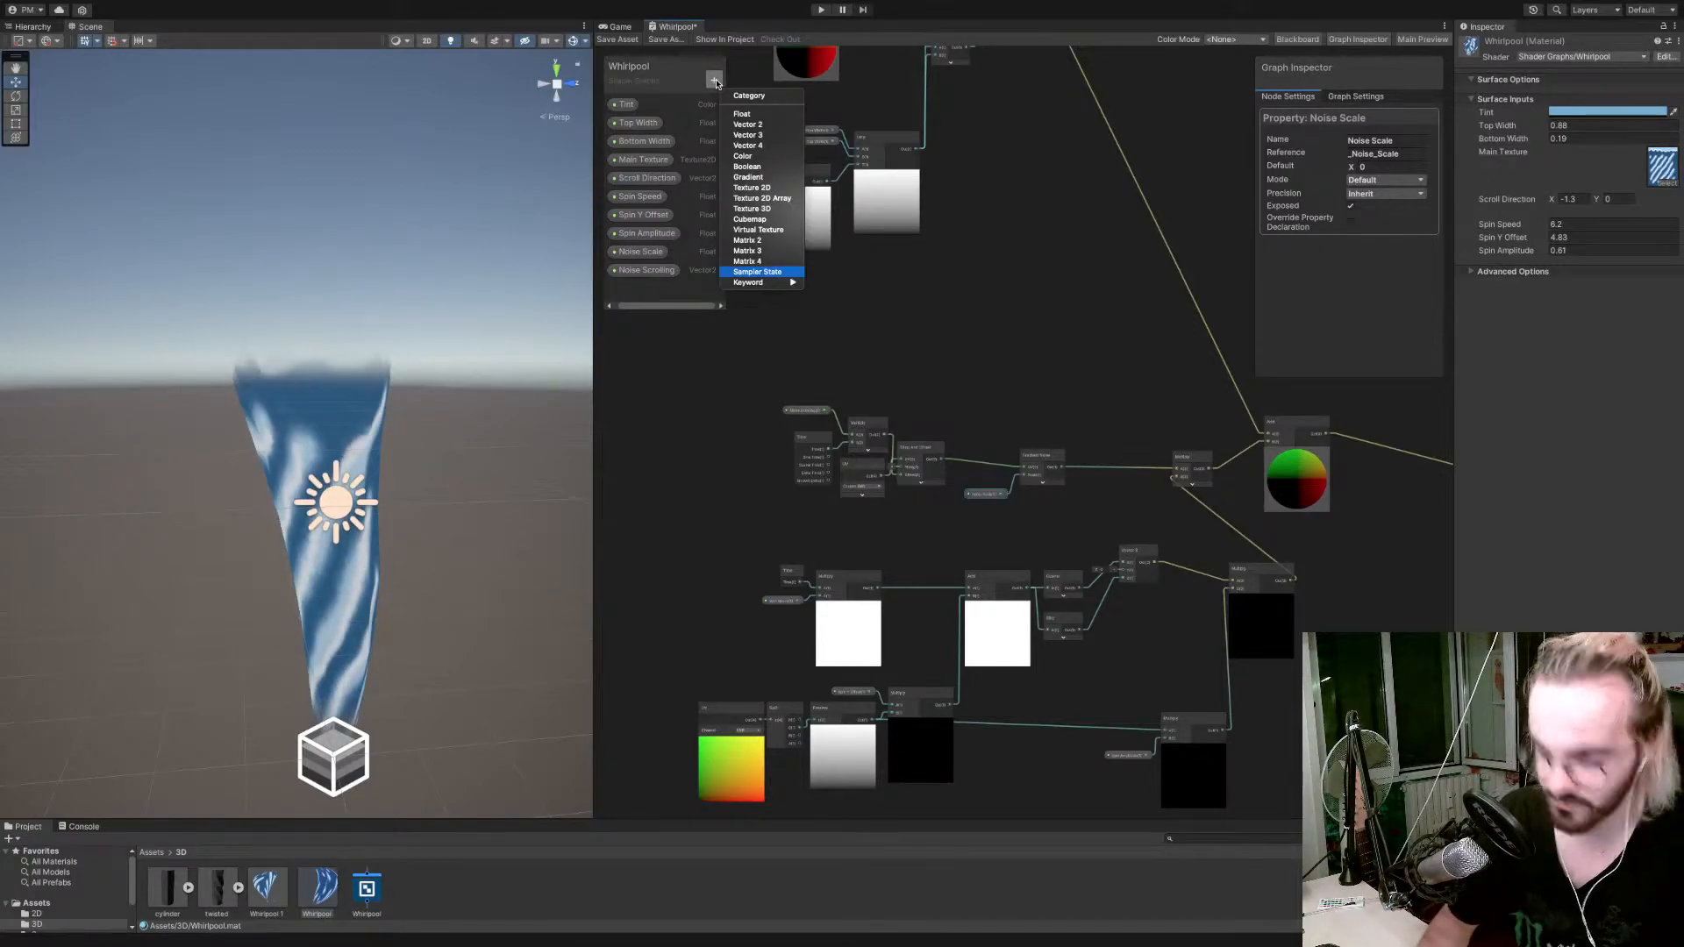
pyautogui.click(750, 115)
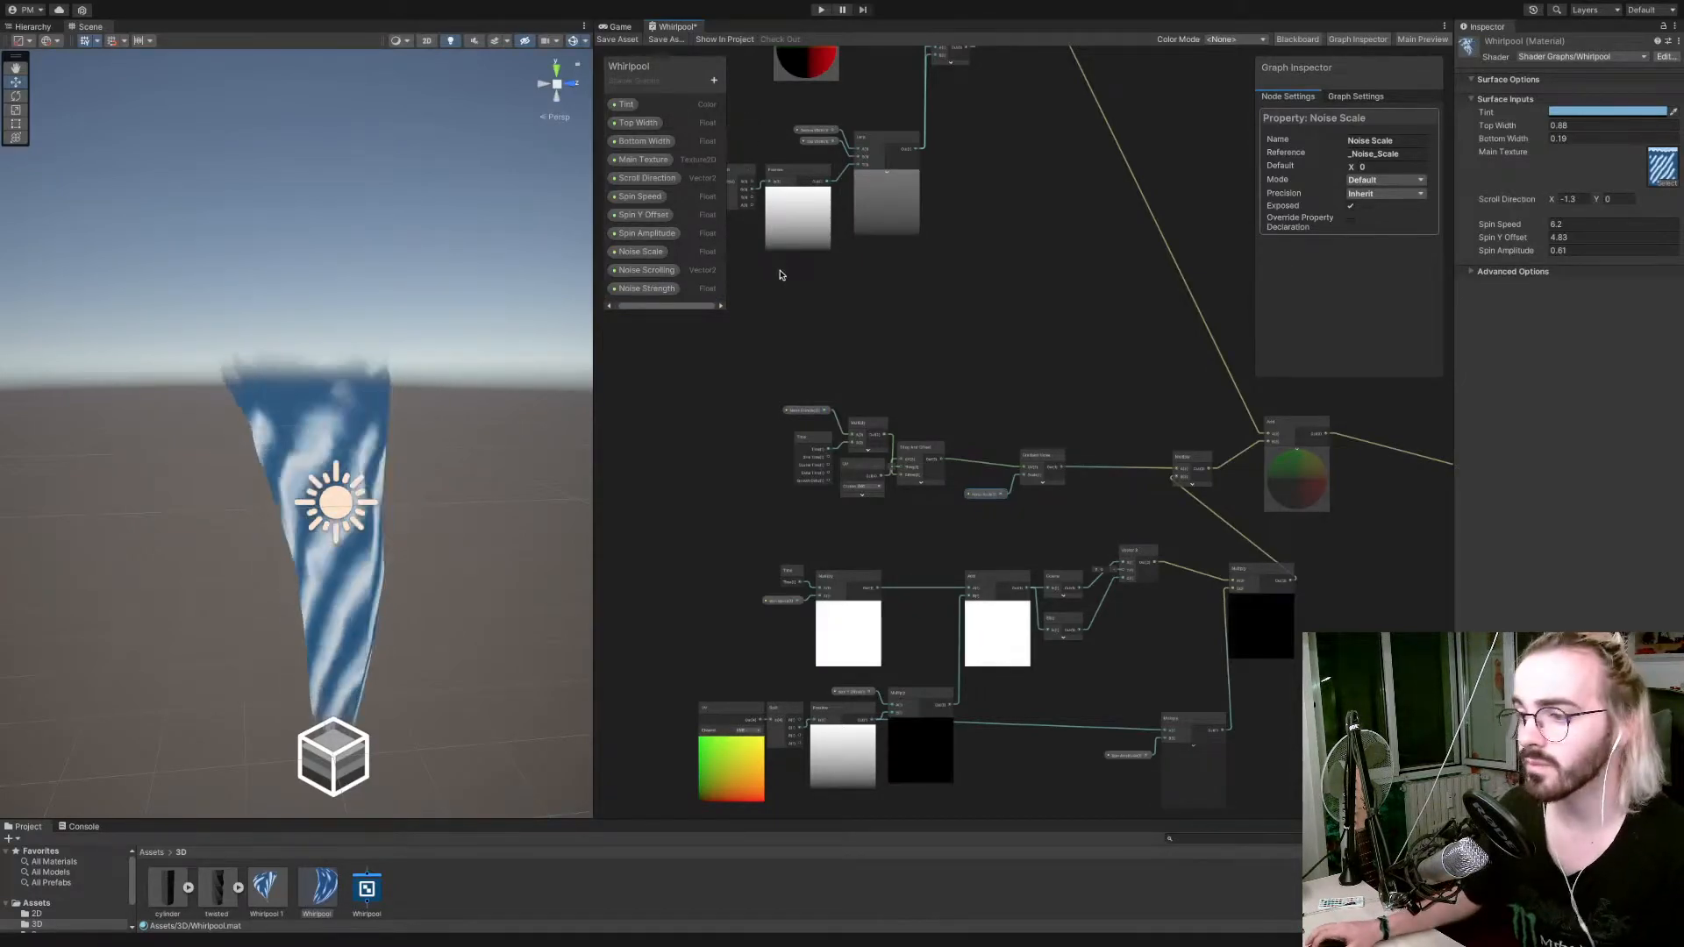
pyautogui.press('Return')
# Multiply the Gradient Noise output by Noise Strength with a new Multiply node and feed the result into the existing Multiply before the Add.
pyautogui.click(647, 290)
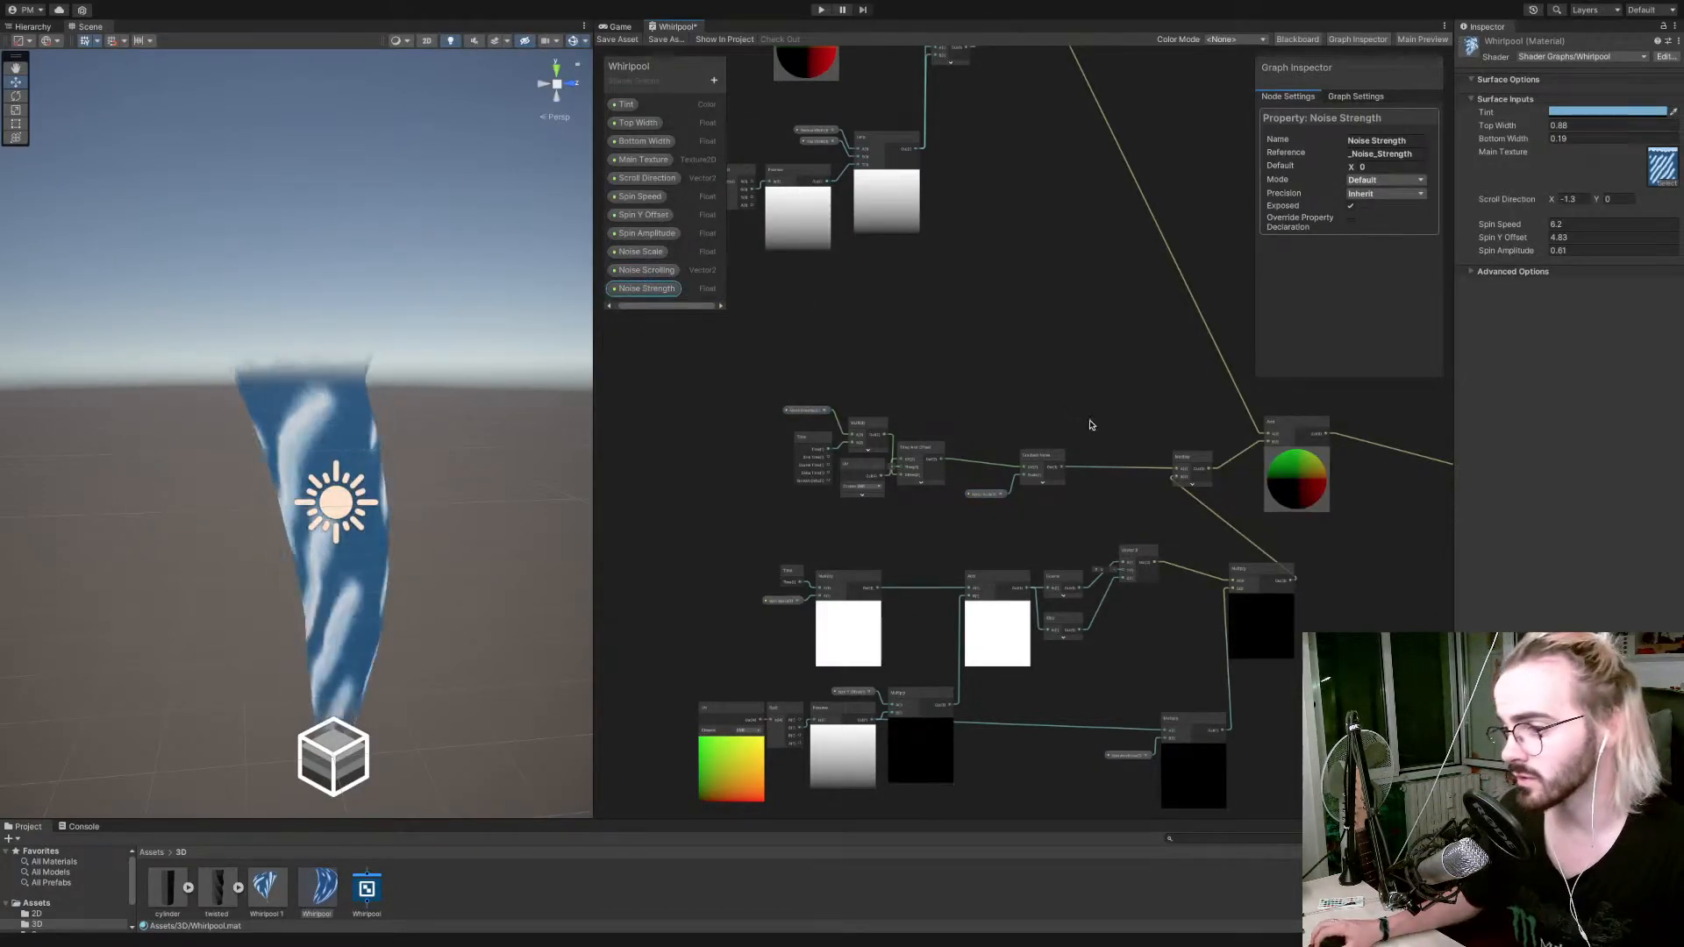
pyautogui.moveTo(1092, 425); pyautogui.dragTo(1102, 422)
pyautogui.press('space')
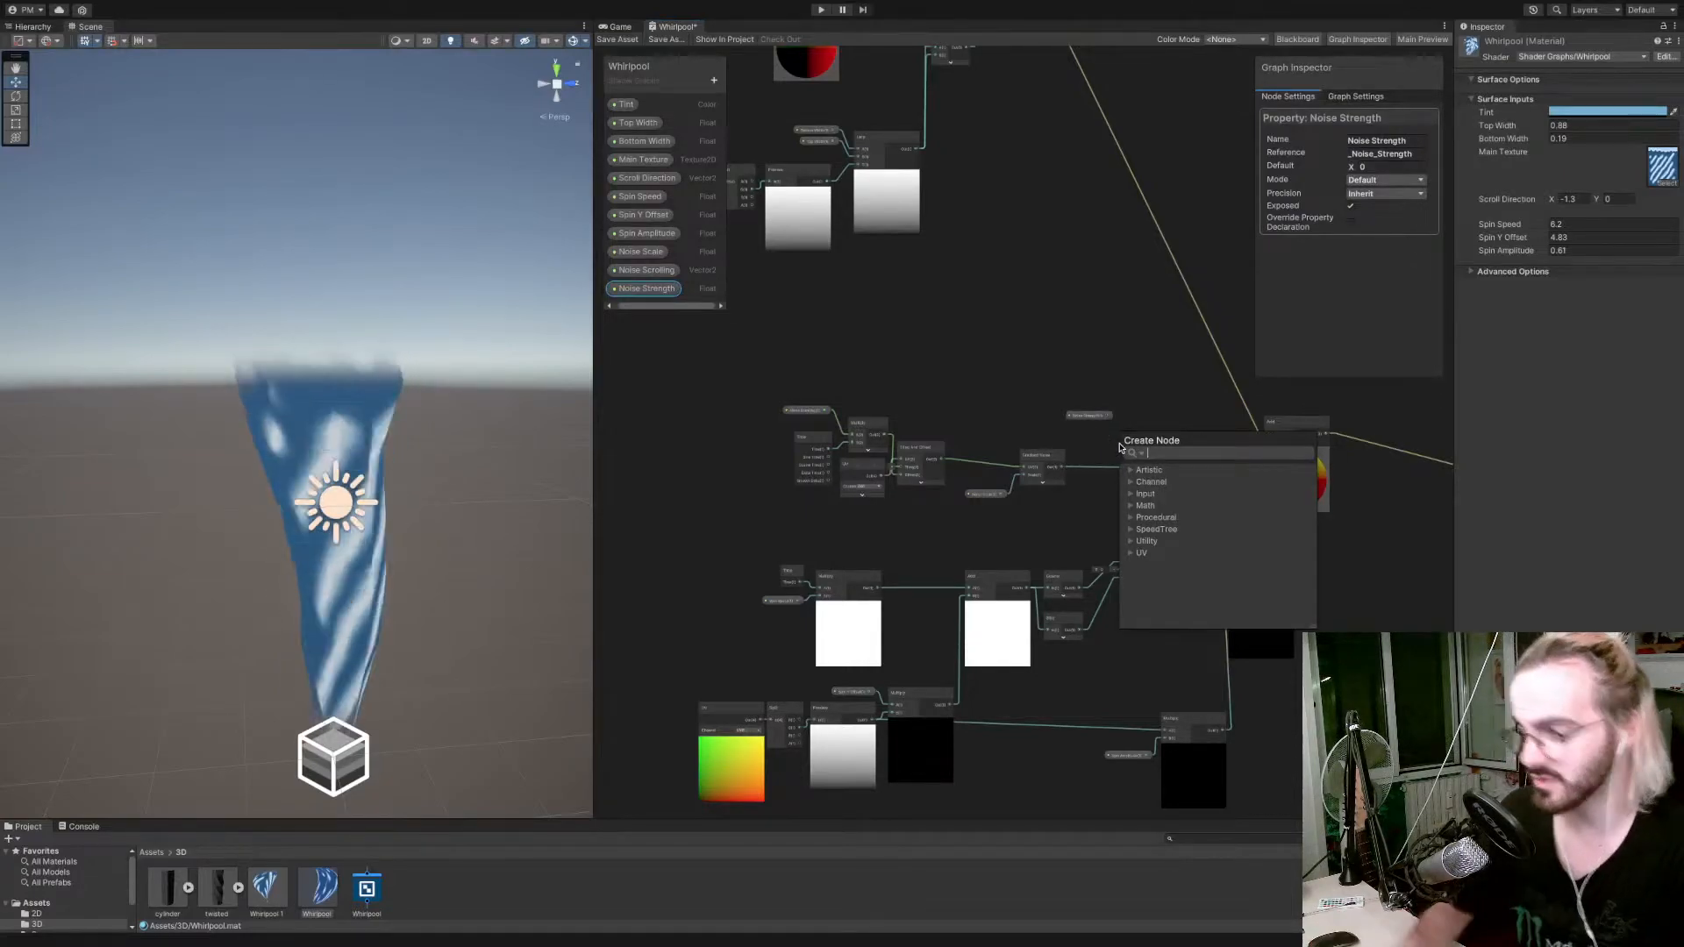
pyautogui.write('multi')
pyautogui.press('Return')
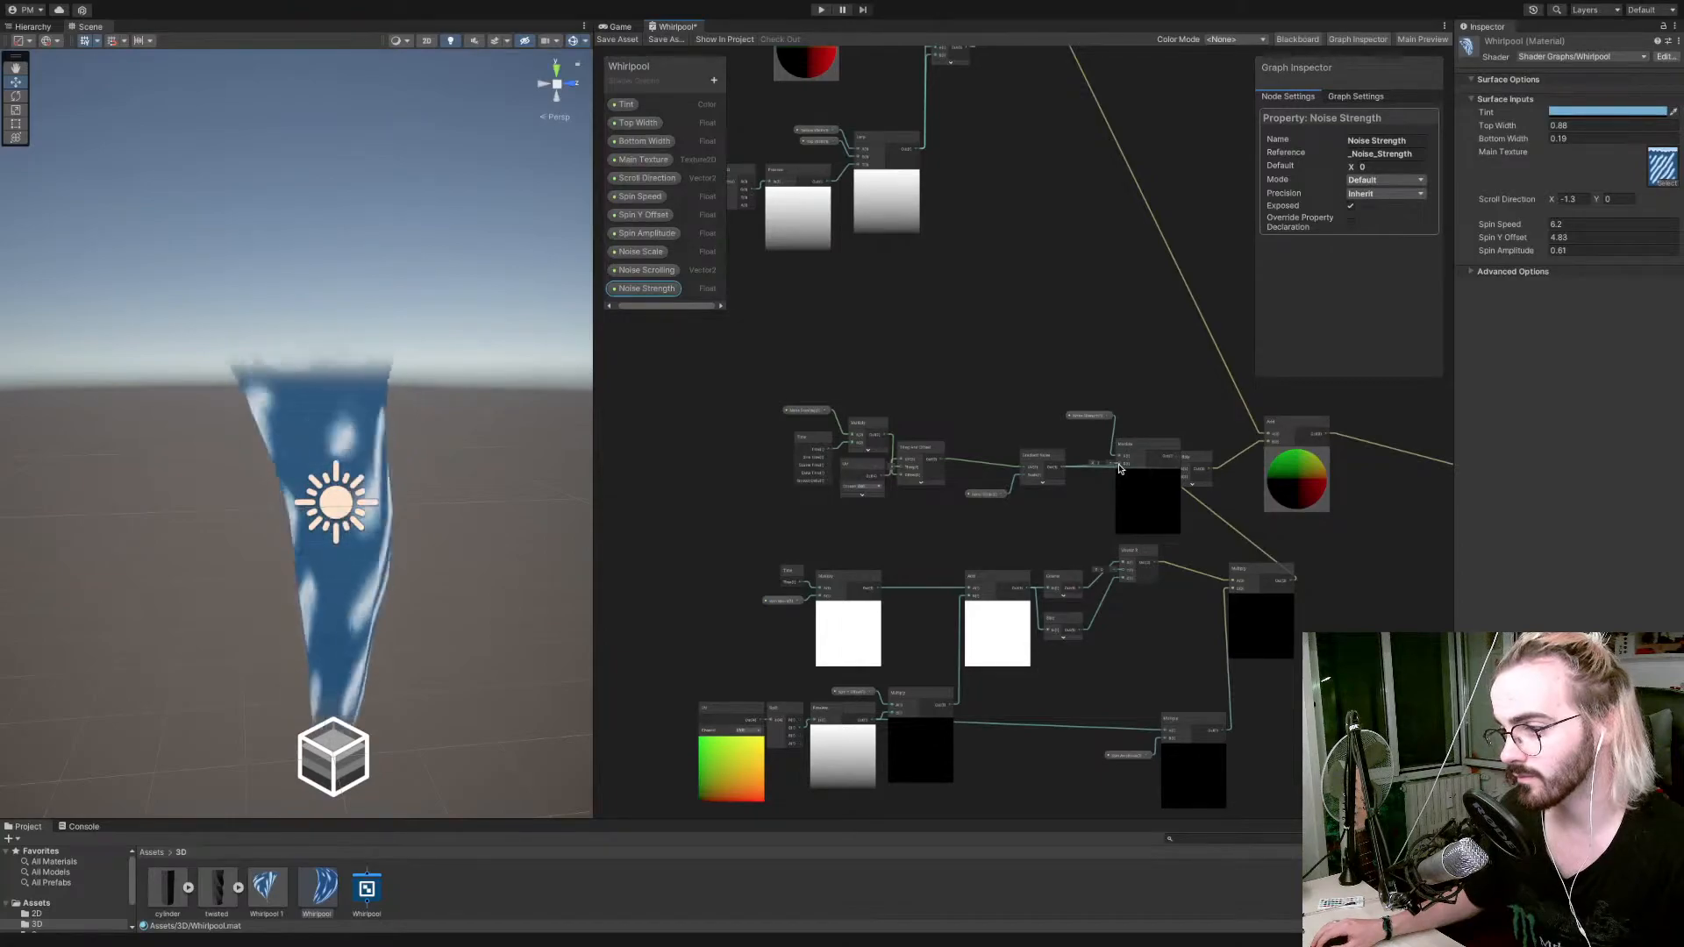
pyautogui.moveTo(1119, 466); pyautogui.dragTo(1031, 425)
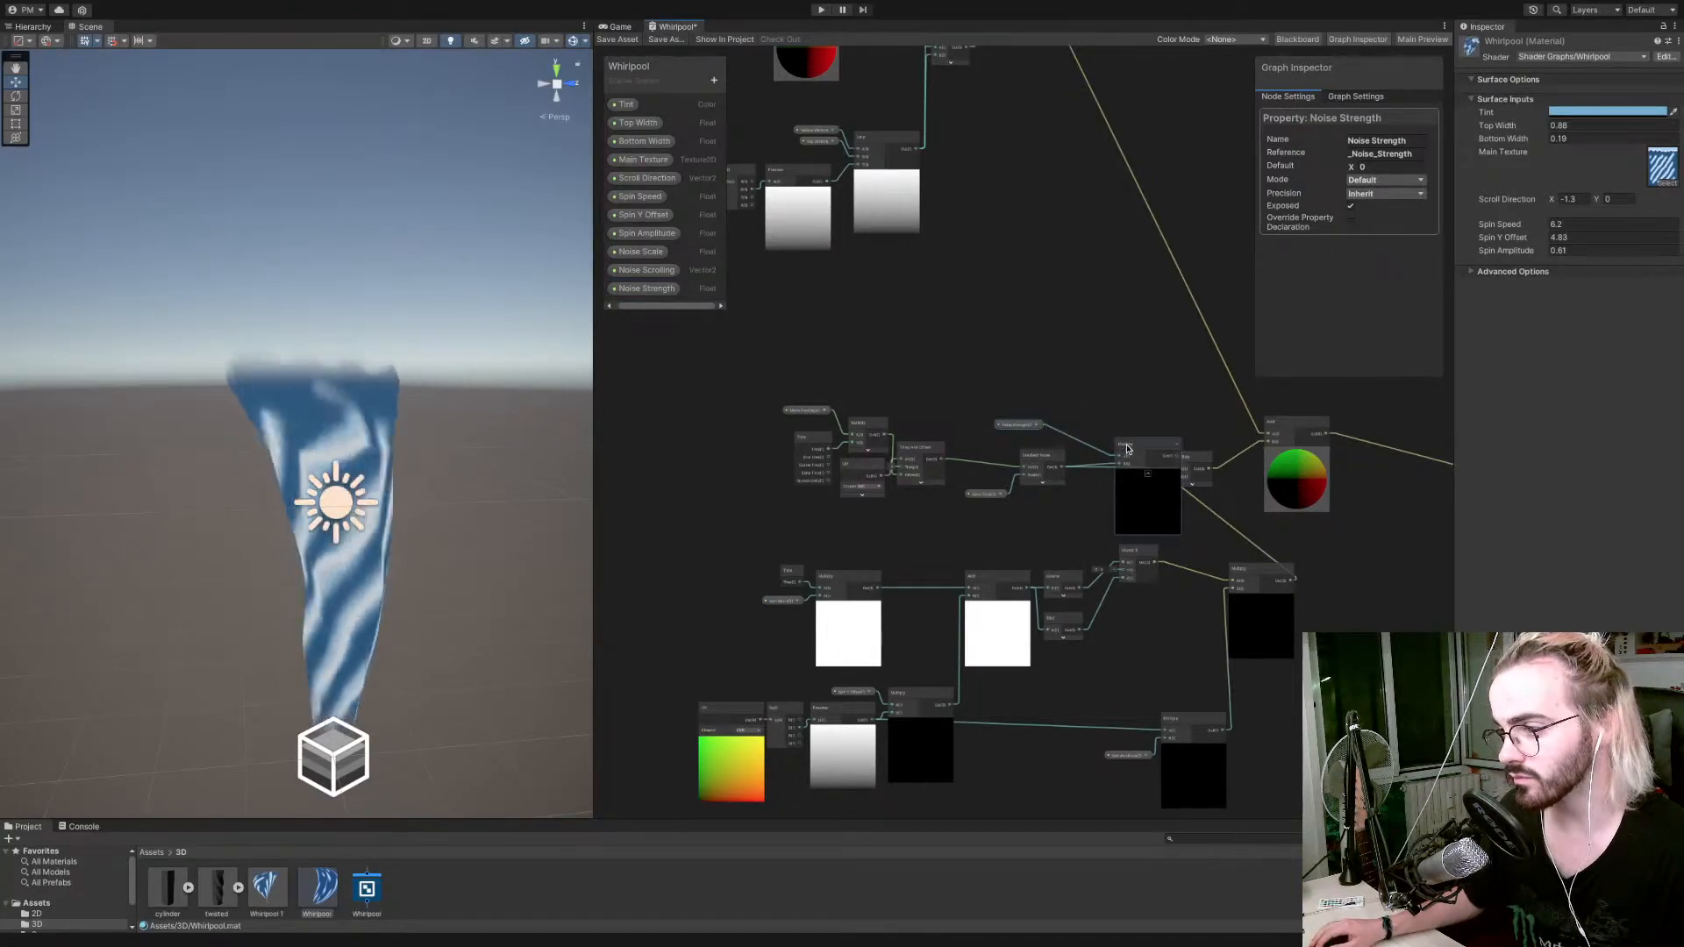
pyautogui.moveTo(1127, 449); pyautogui.dragTo(1063, 419)
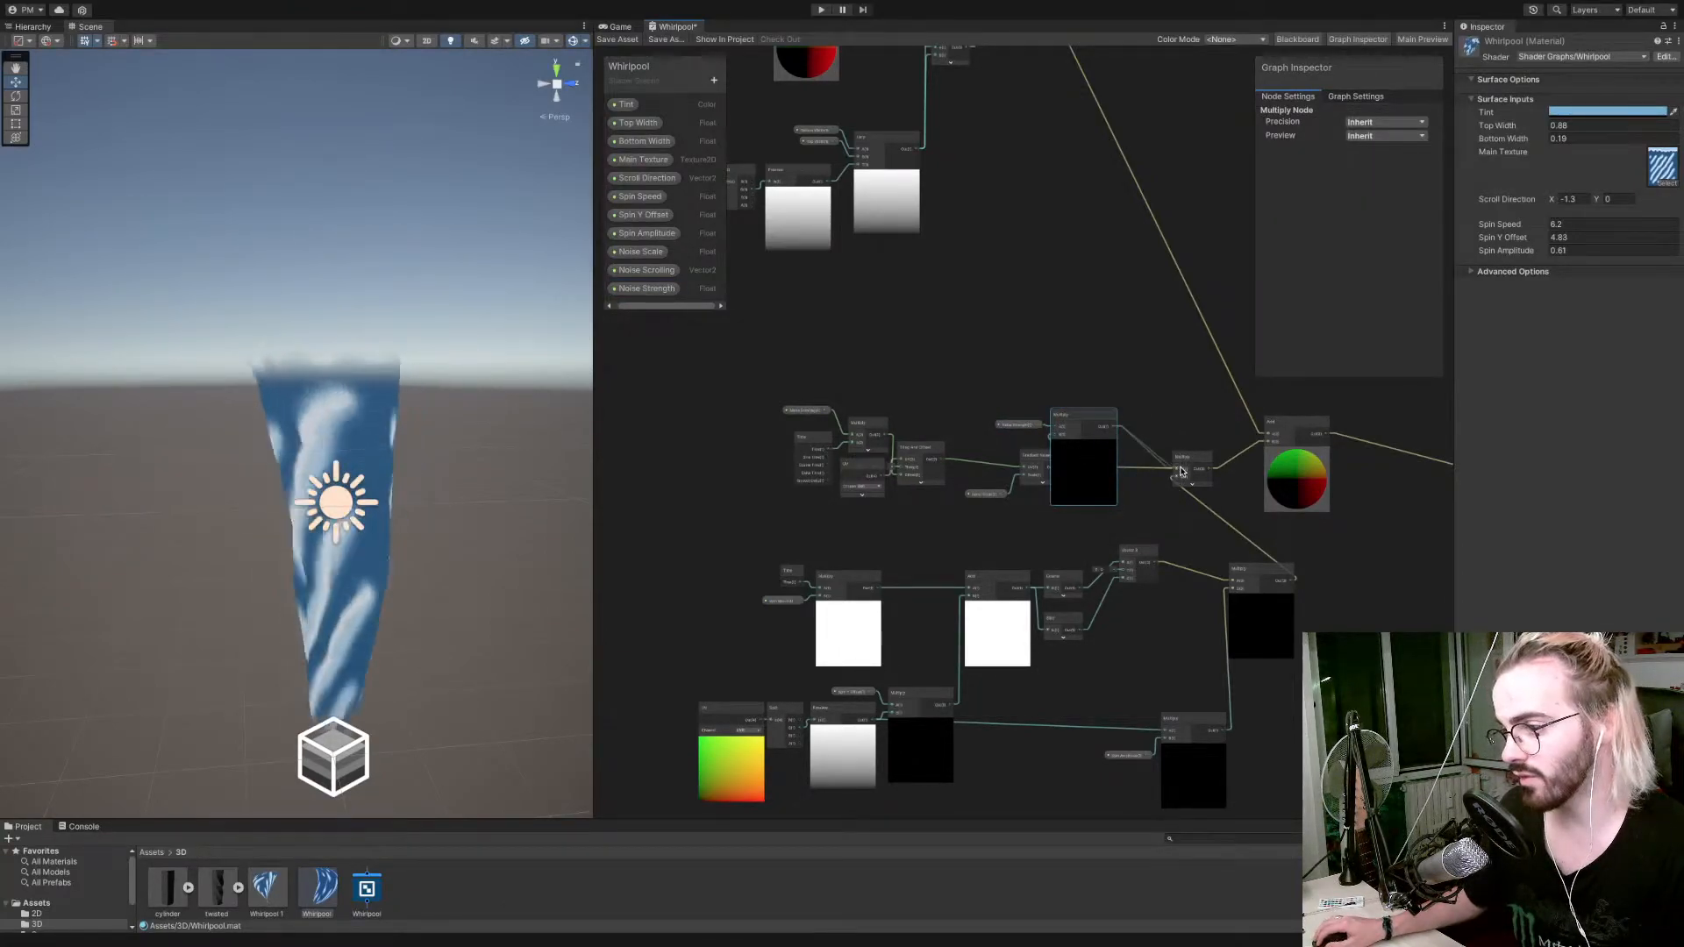
pyautogui.moveTo(1084, 414); pyautogui.dragTo(1126, 414)
# Shift Tiling And Offset away from the Multiply and place the UV node above the Noise Scrolling branch.
pyautogui.scroll(2, 971, 432)
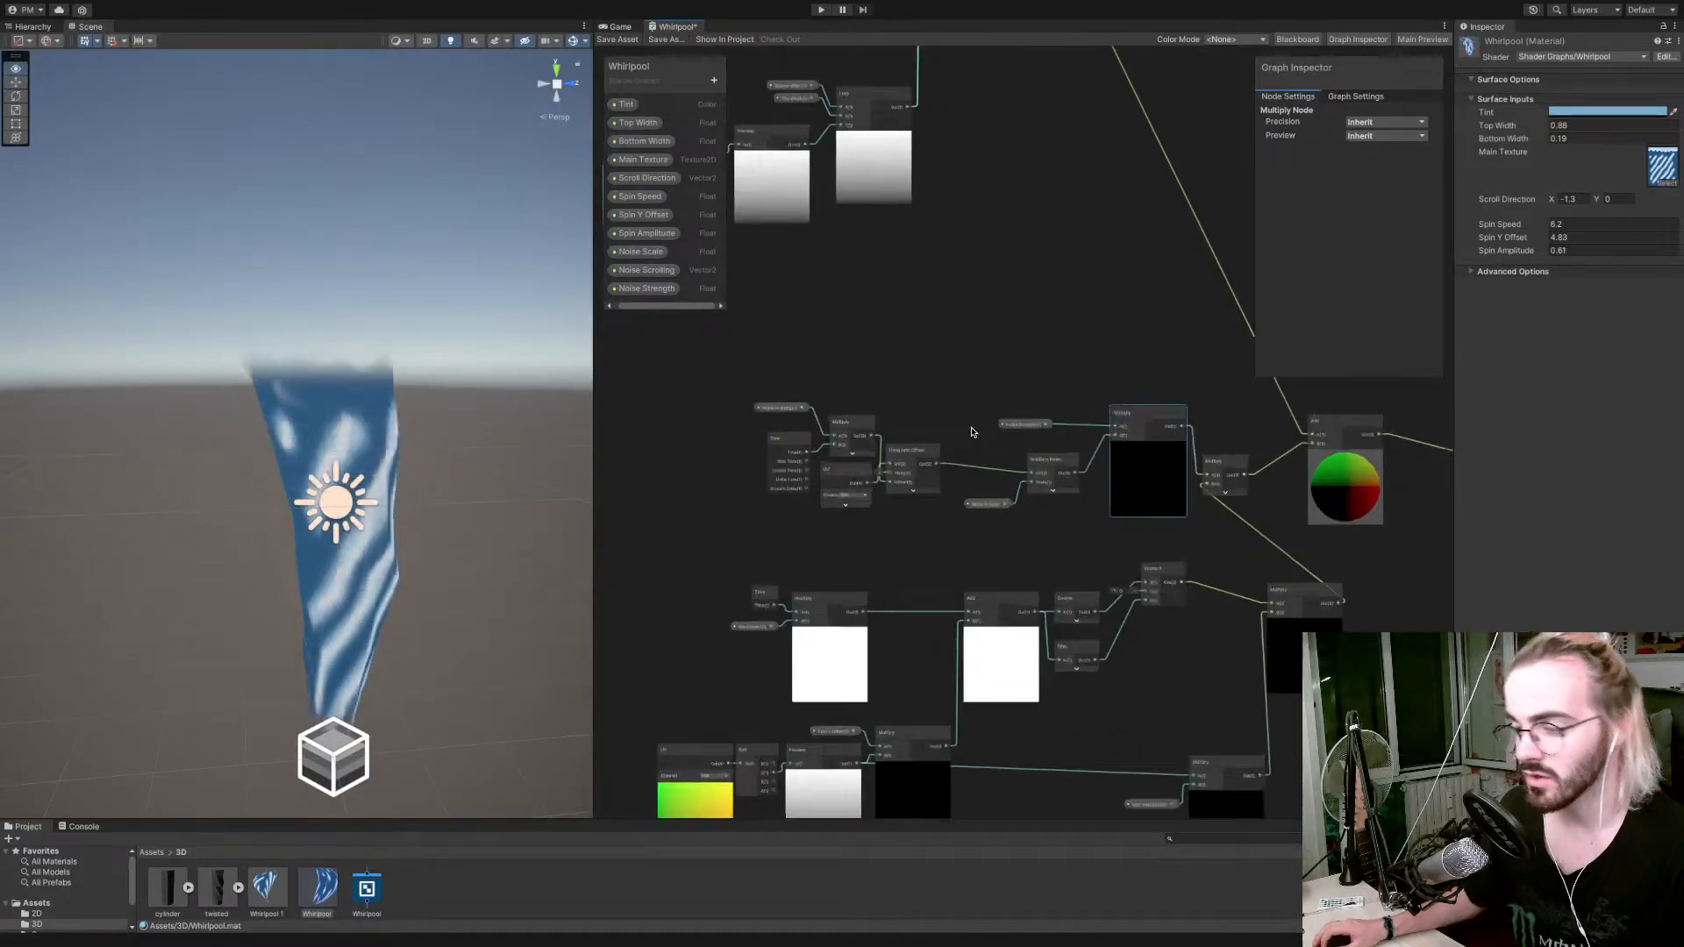
pyautogui.scroll(3, 971, 432)
pyautogui.moveTo(981, 392); pyautogui.dragTo(1157, 368, button='middle')
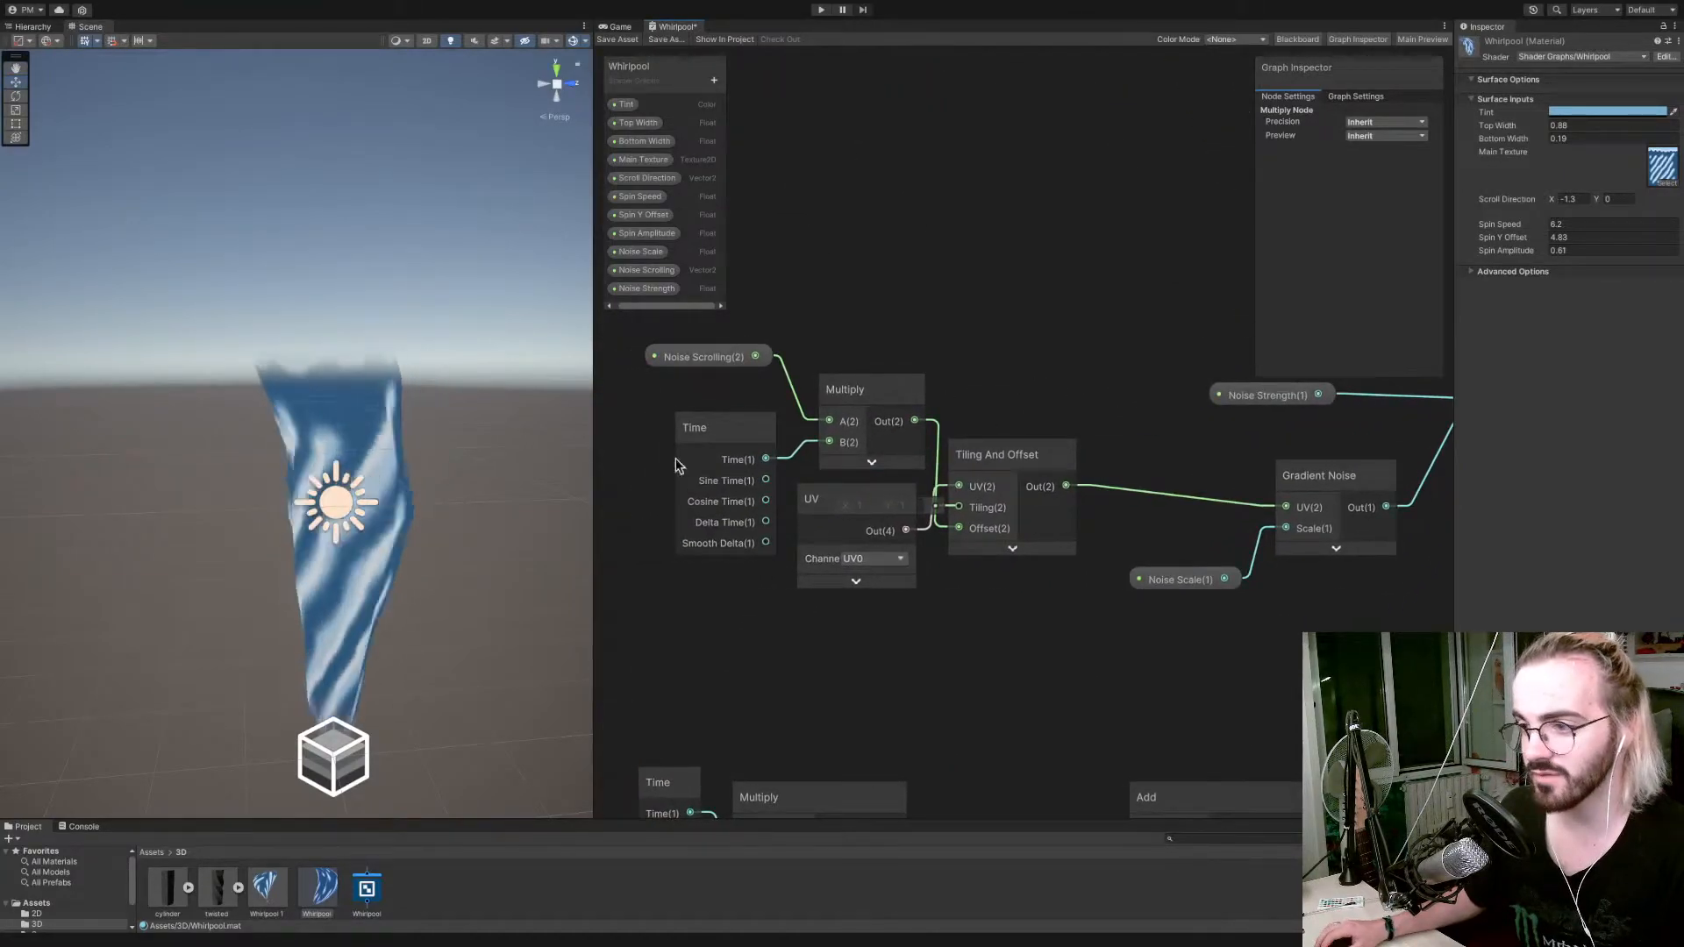
pyautogui.click(705, 358)
pyautogui.moveTo(705, 366); pyautogui.dragTo(707, 383)
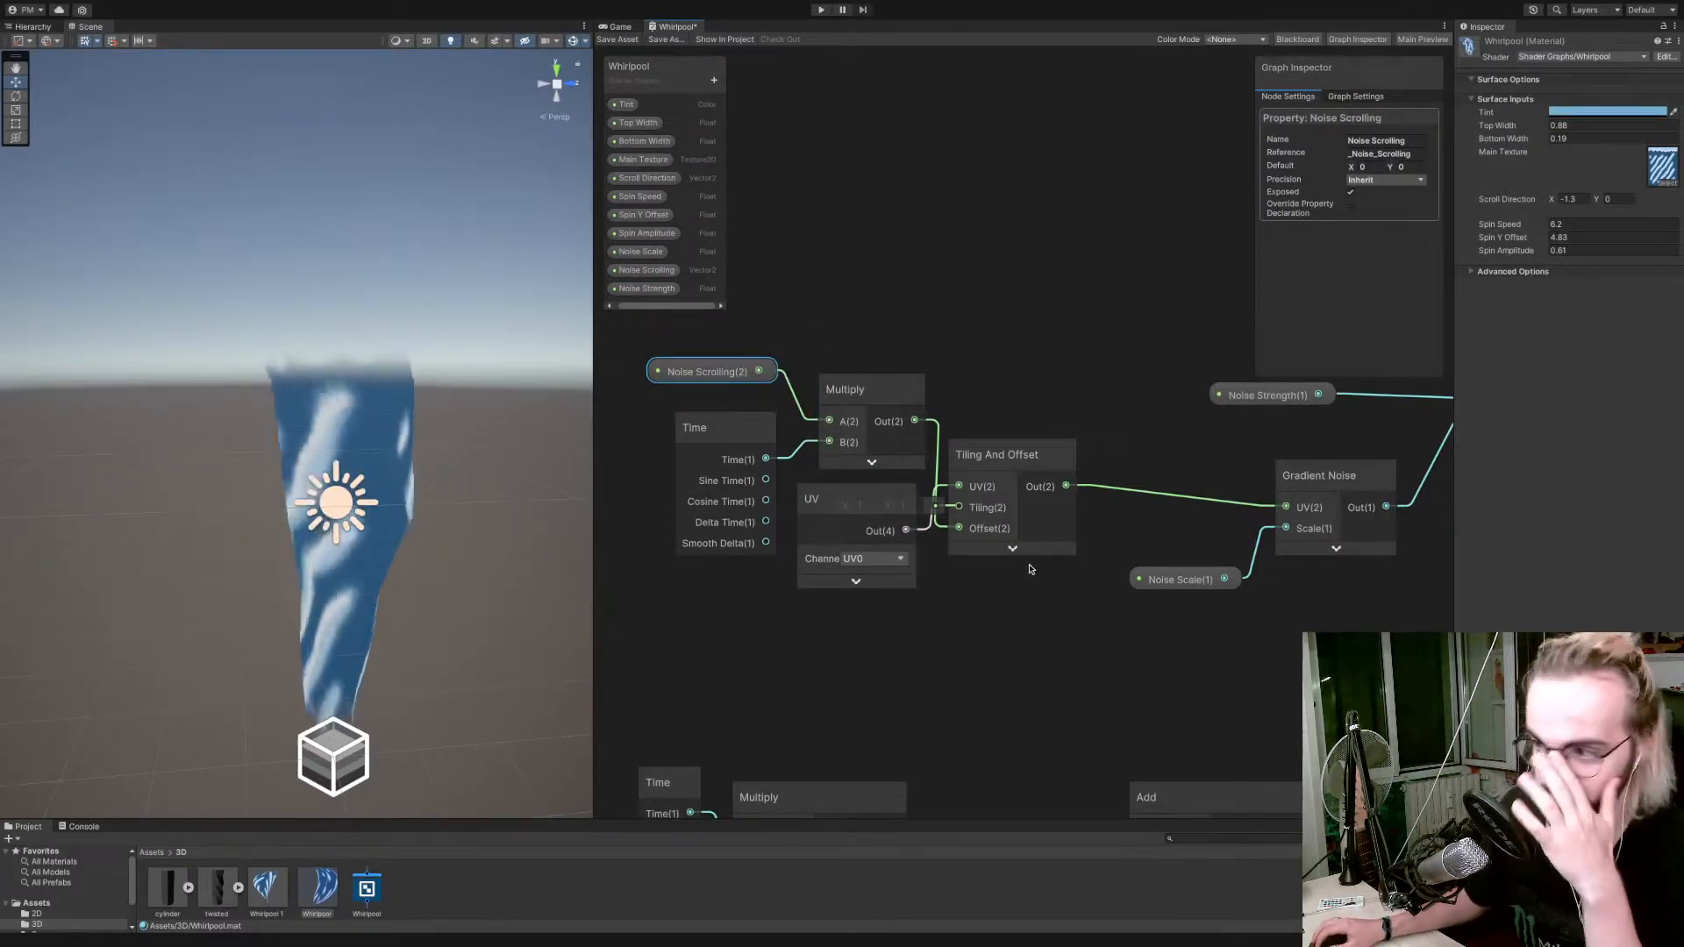
pyautogui.click(1035, 445)
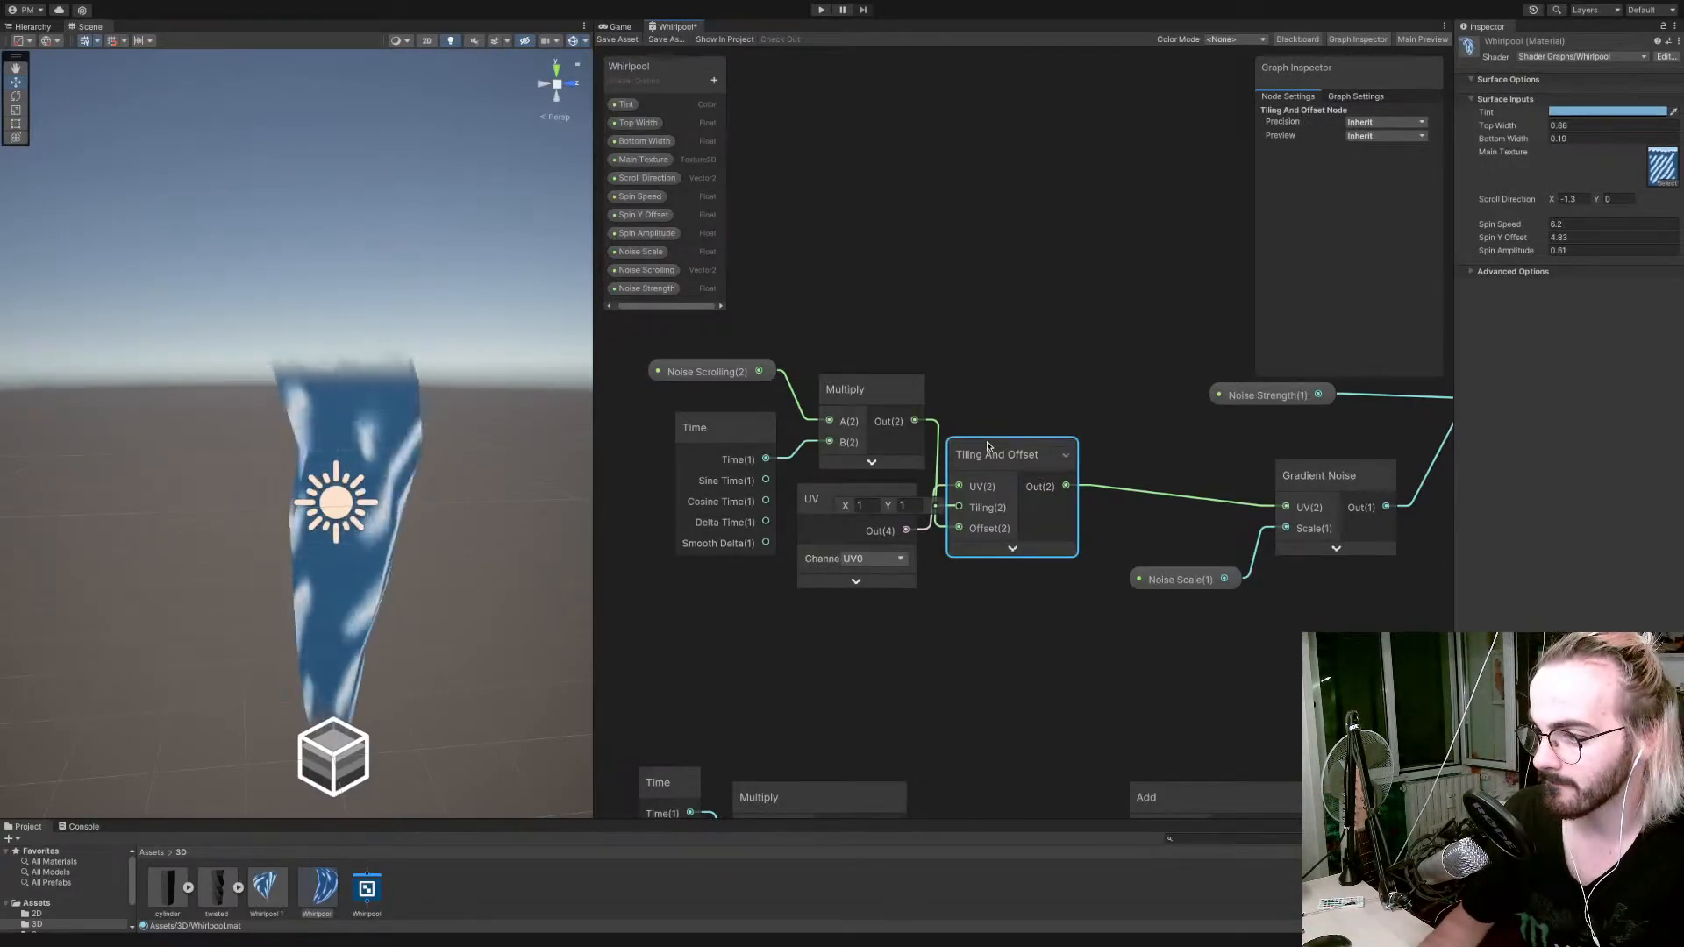
pyautogui.moveTo(988, 447); pyautogui.dragTo(1049, 451)
pyautogui.moveTo(872, 503); pyautogui.dragTo(881, 266)
# Move Noise Scrolling, Time and their Multiply below the UV node, and align UV and Tiling And Offset with them.
pyautogui.keyDown('shift'); pyautogui.moveTo(671, 356); pyautogui.dragTo(864, 518); pyautogui.keyUp('shift')
pyautogui.click(794, 375)
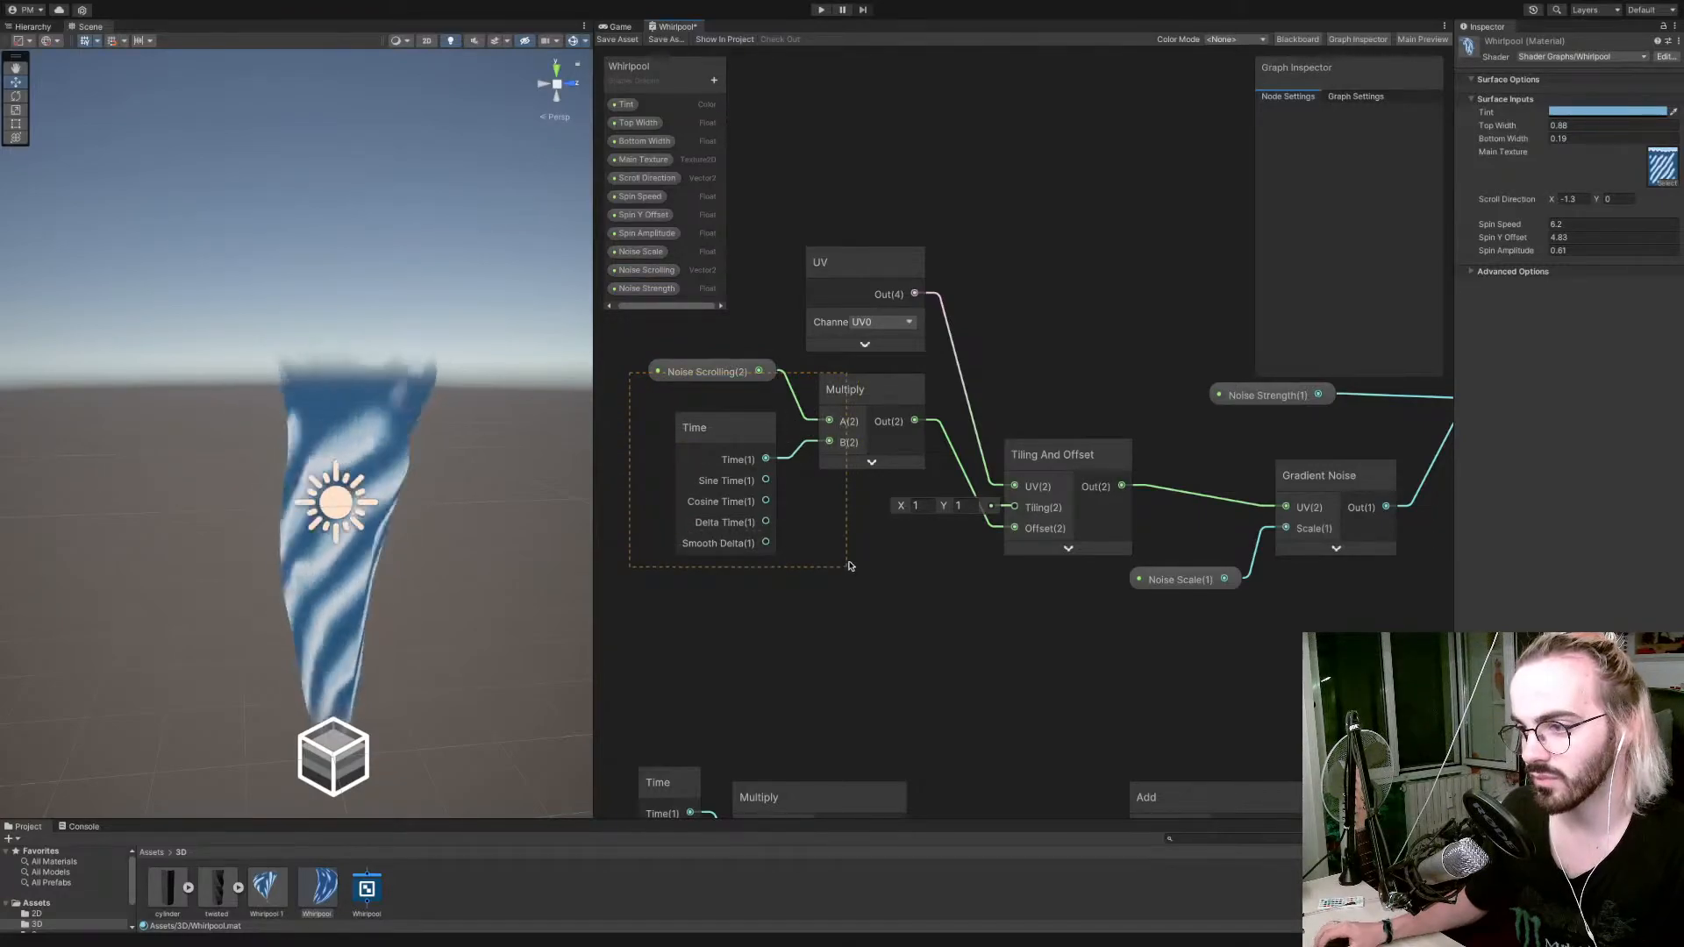
pyautogui.moveTo(849, 566); pyautogui.dragTo(849, 566)
pyautogui.moveTo(839, 401); pyautogui.dragTo(826, 504)
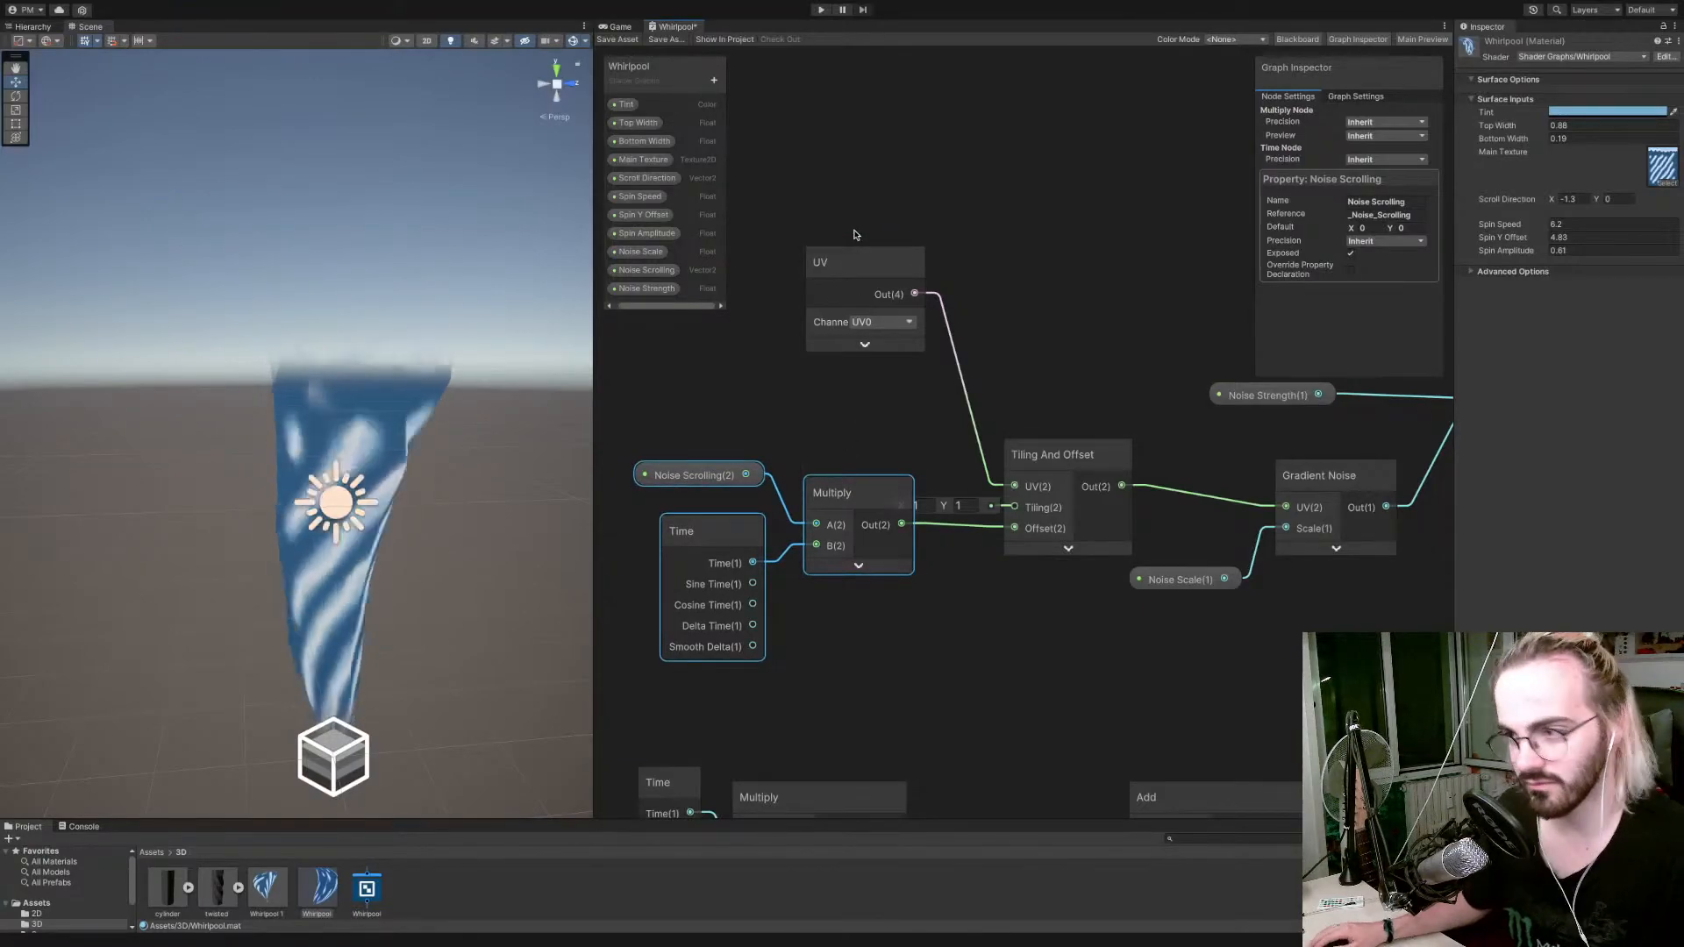
pyautogui.moveTo(862, 258); pyautogui.dragTo(848, 368)
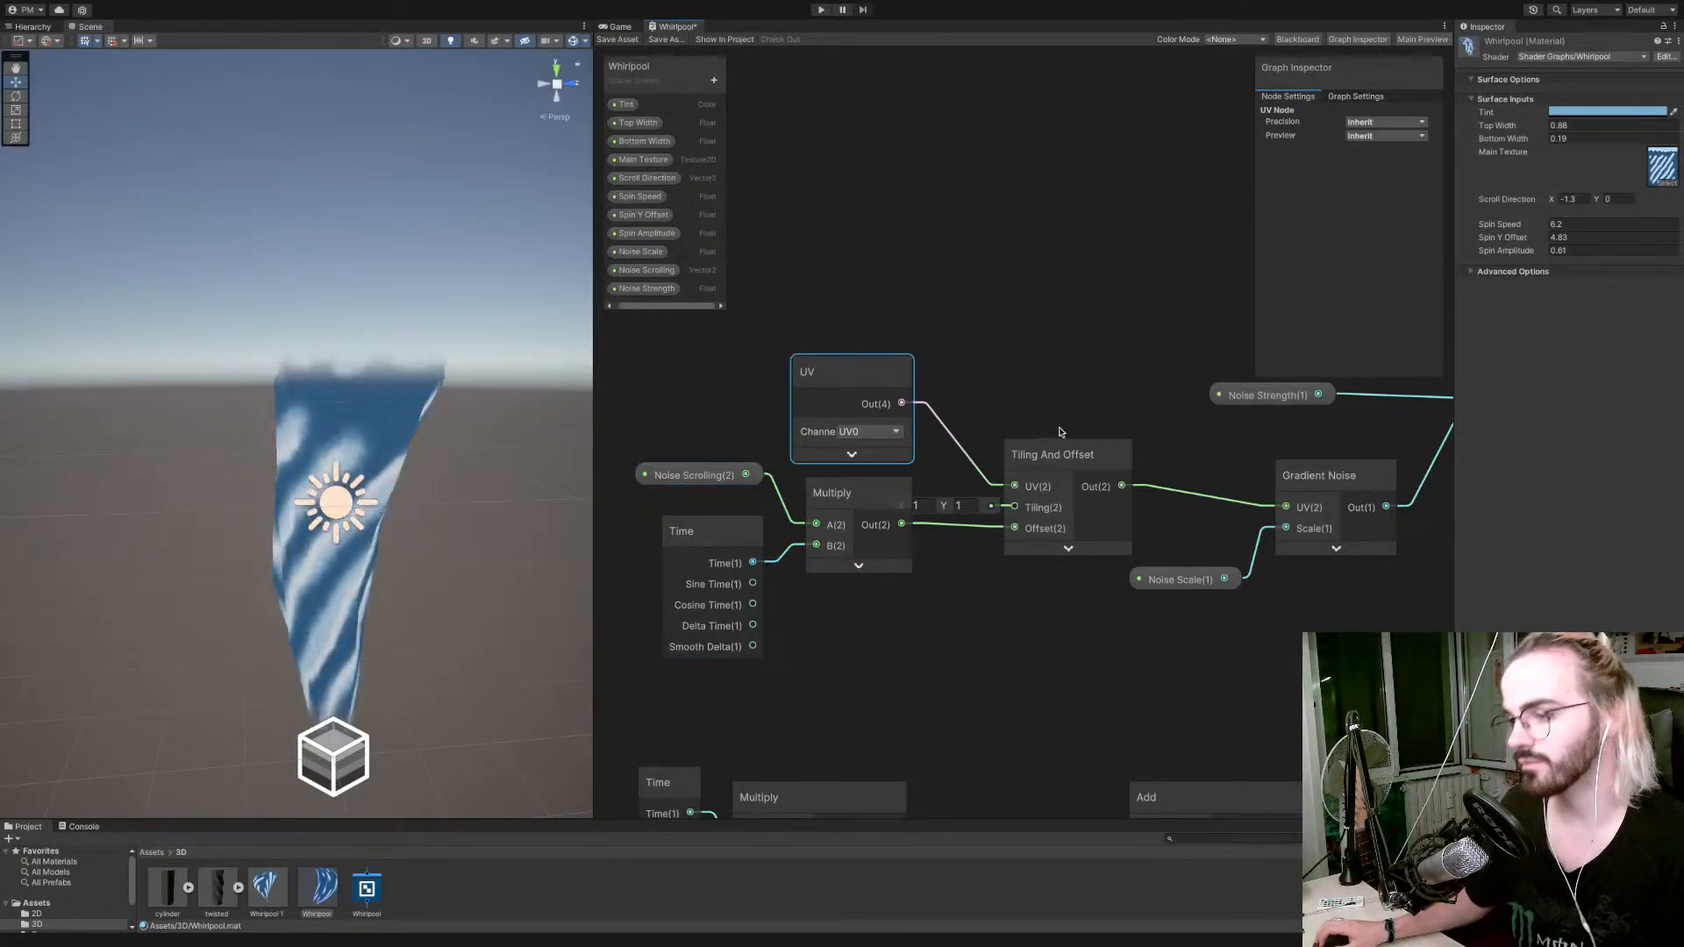
pyautogui.moveTo(1033, 455); pyautogui.dragTo(1015, 437)
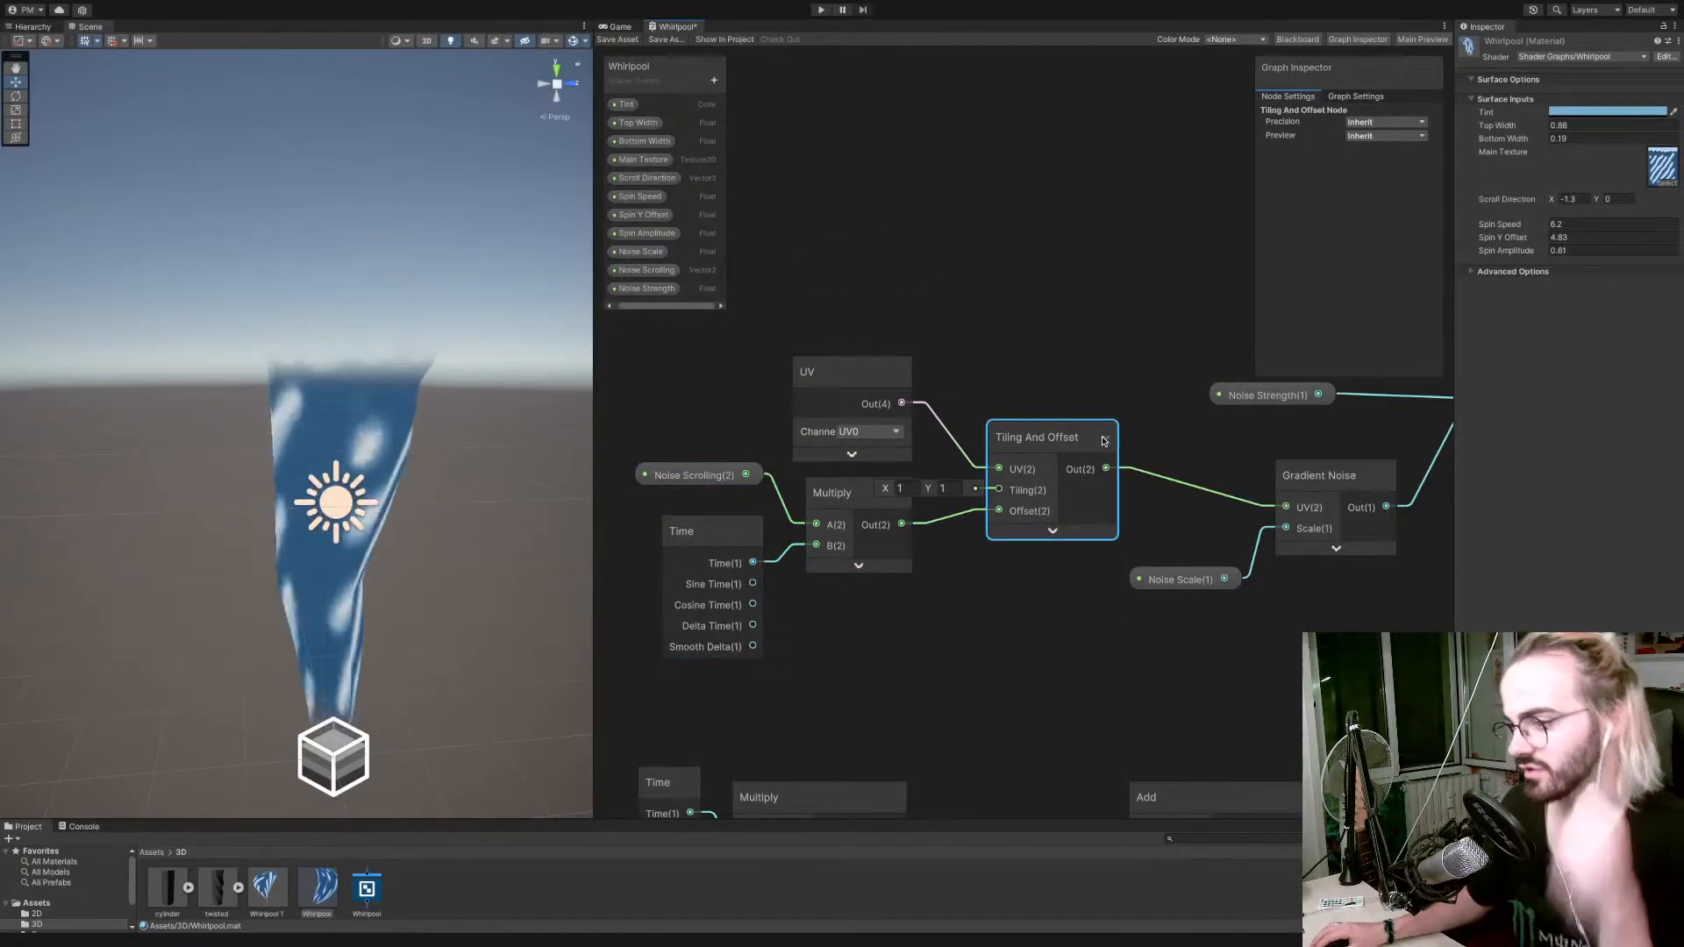
# Check the Gradient Noise node's preview, then collapse it again.
pyautogui.moveTo(1098, 391); pyautogui.dragTo(918, 372)
pyautogui.keyDown('alt'); pyautogui.moveTo(1069, 368); pyautogui.dragTo(568, 332); pyautogui.keyUp('alt')
pyautogui.click(837, 519)
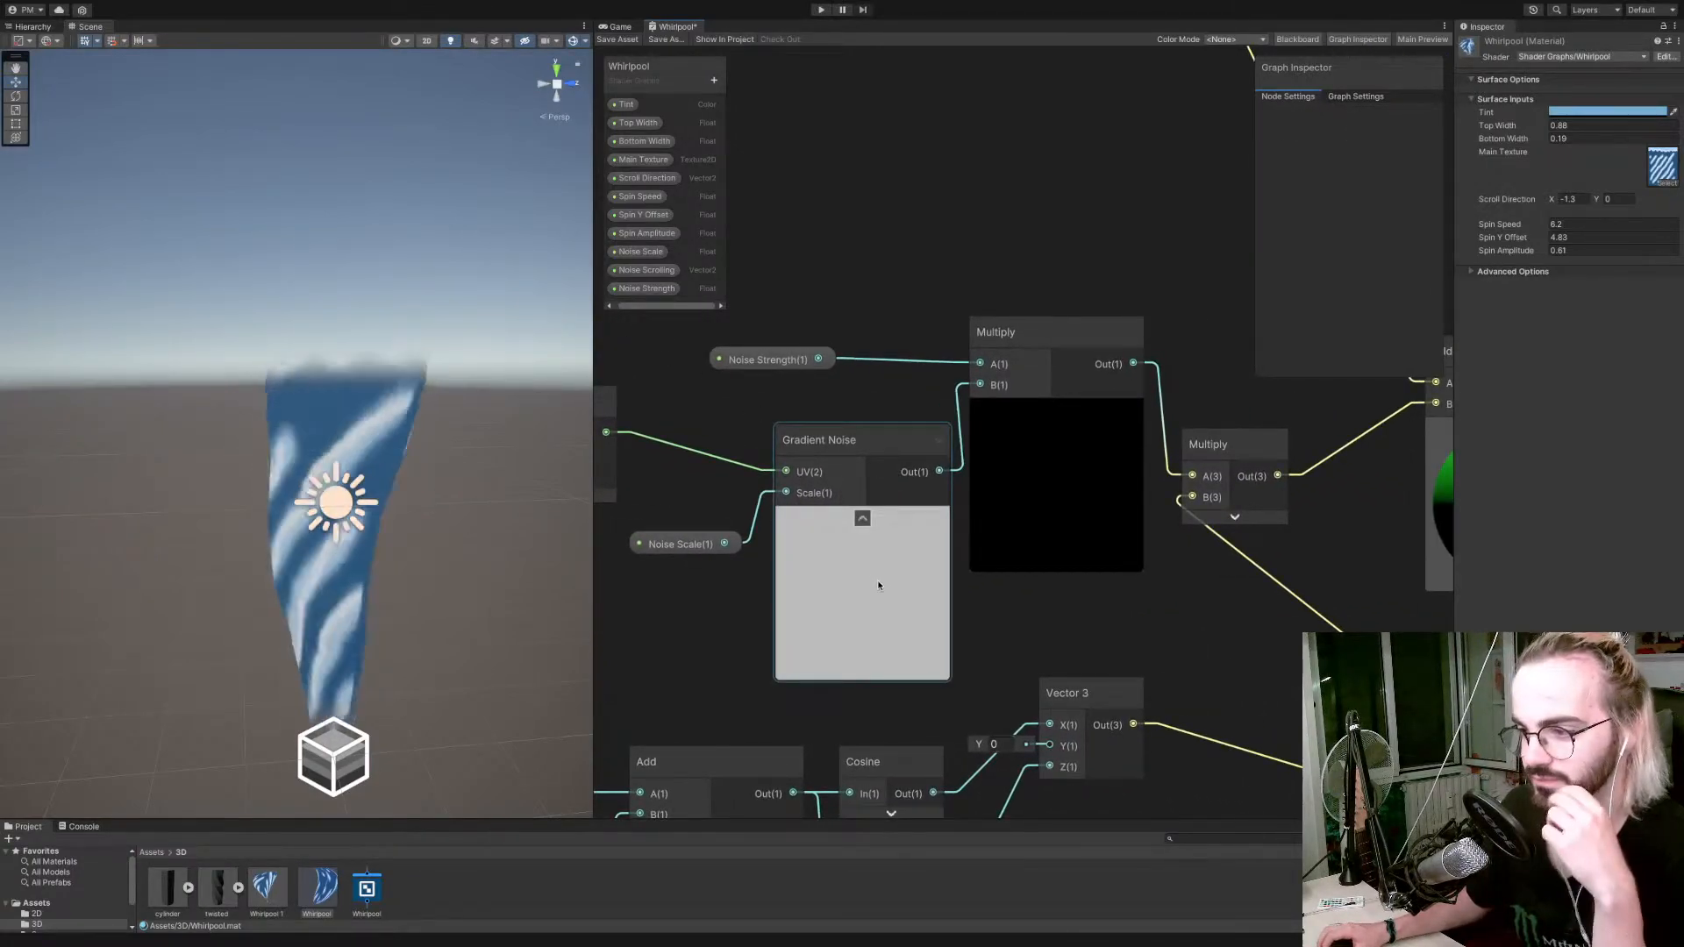
pyautogui.click(862, 520)
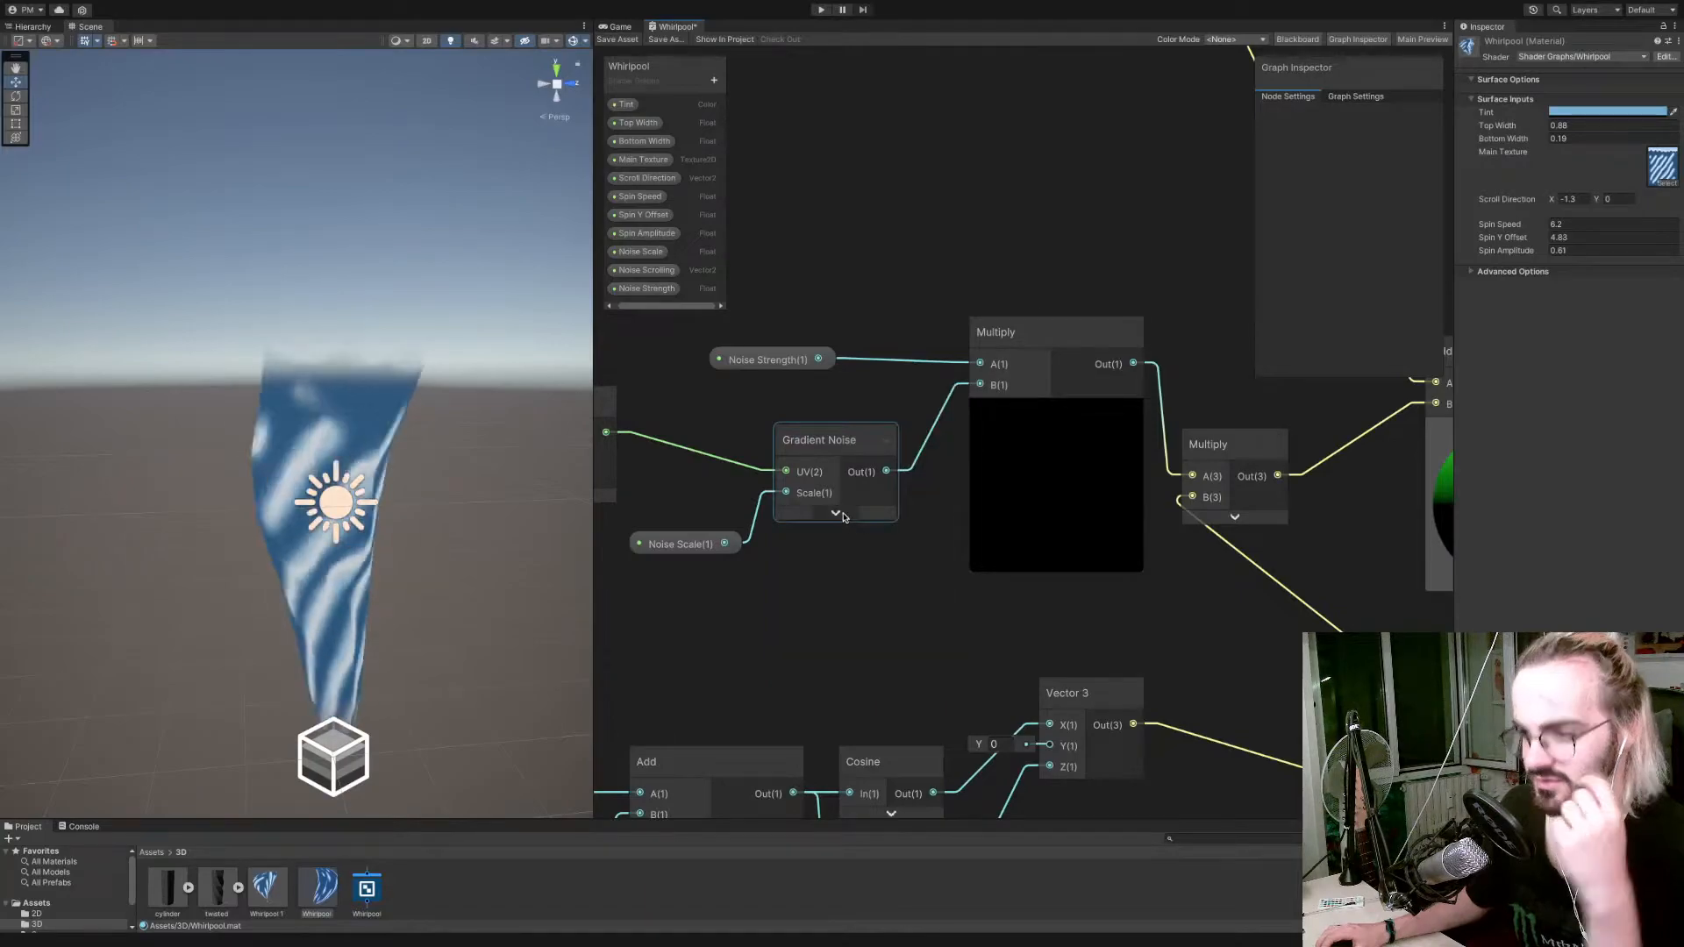
pyautogui.scroll(-6, 864, 384)
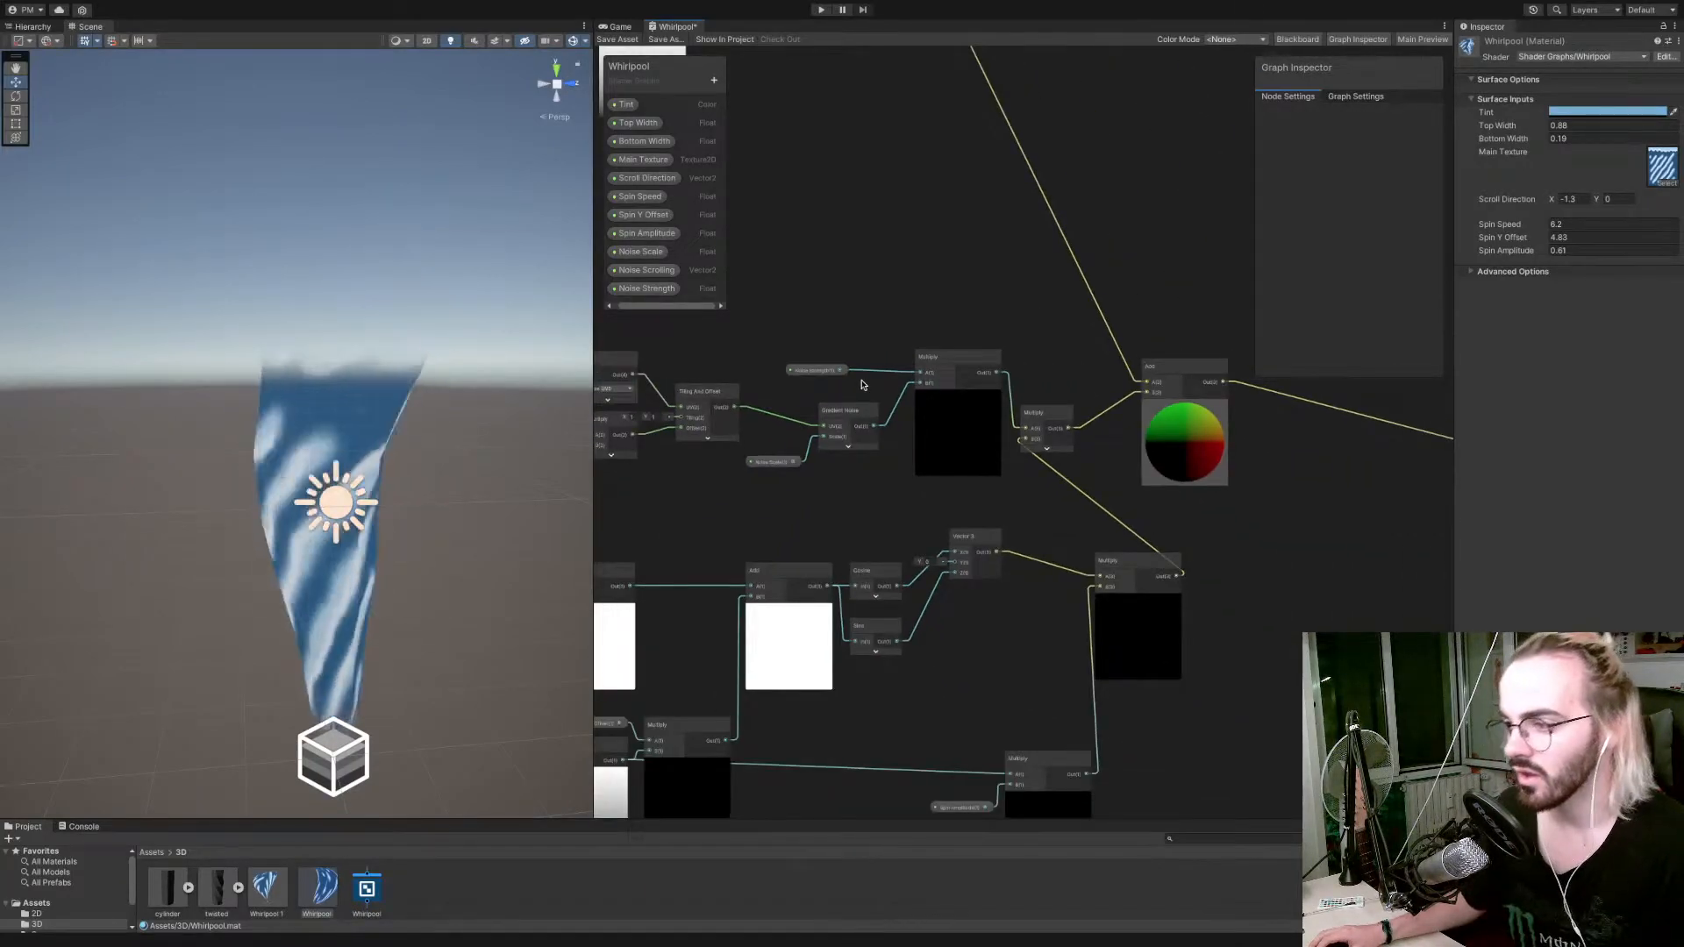
# Set the Noise Scale property's default value to 5.
pyautogui.moveTo(864, 381); pyautogui.dragTo(809, 395, button='middle')
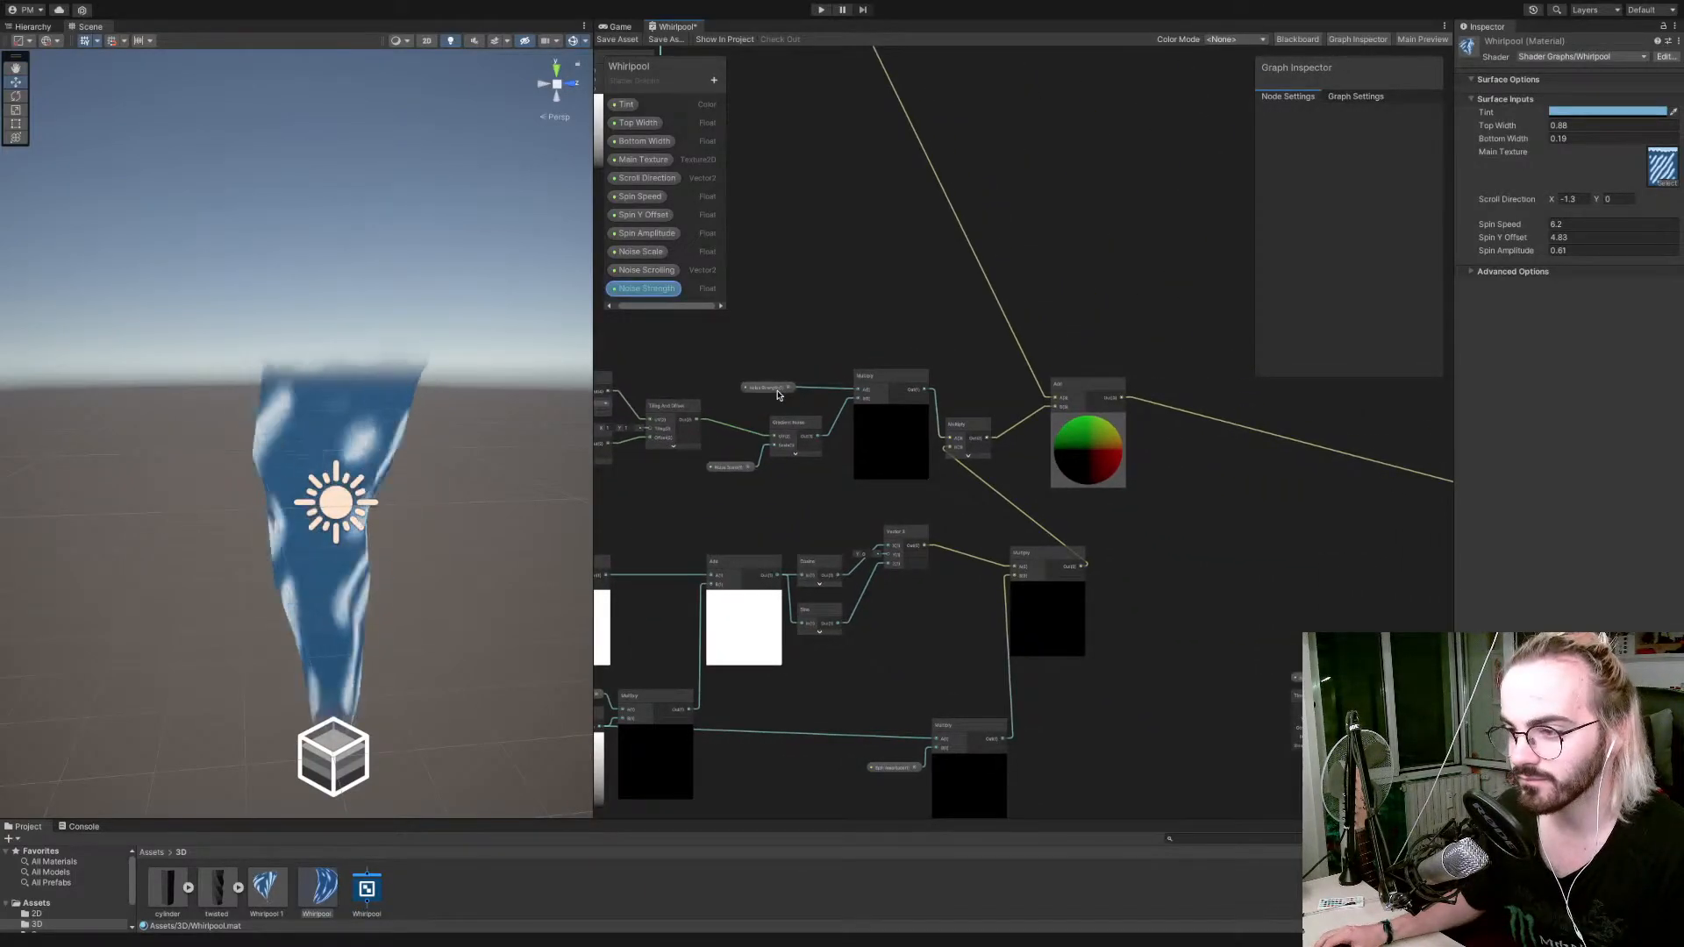
pyautogui.scroll(1, 773, 470)
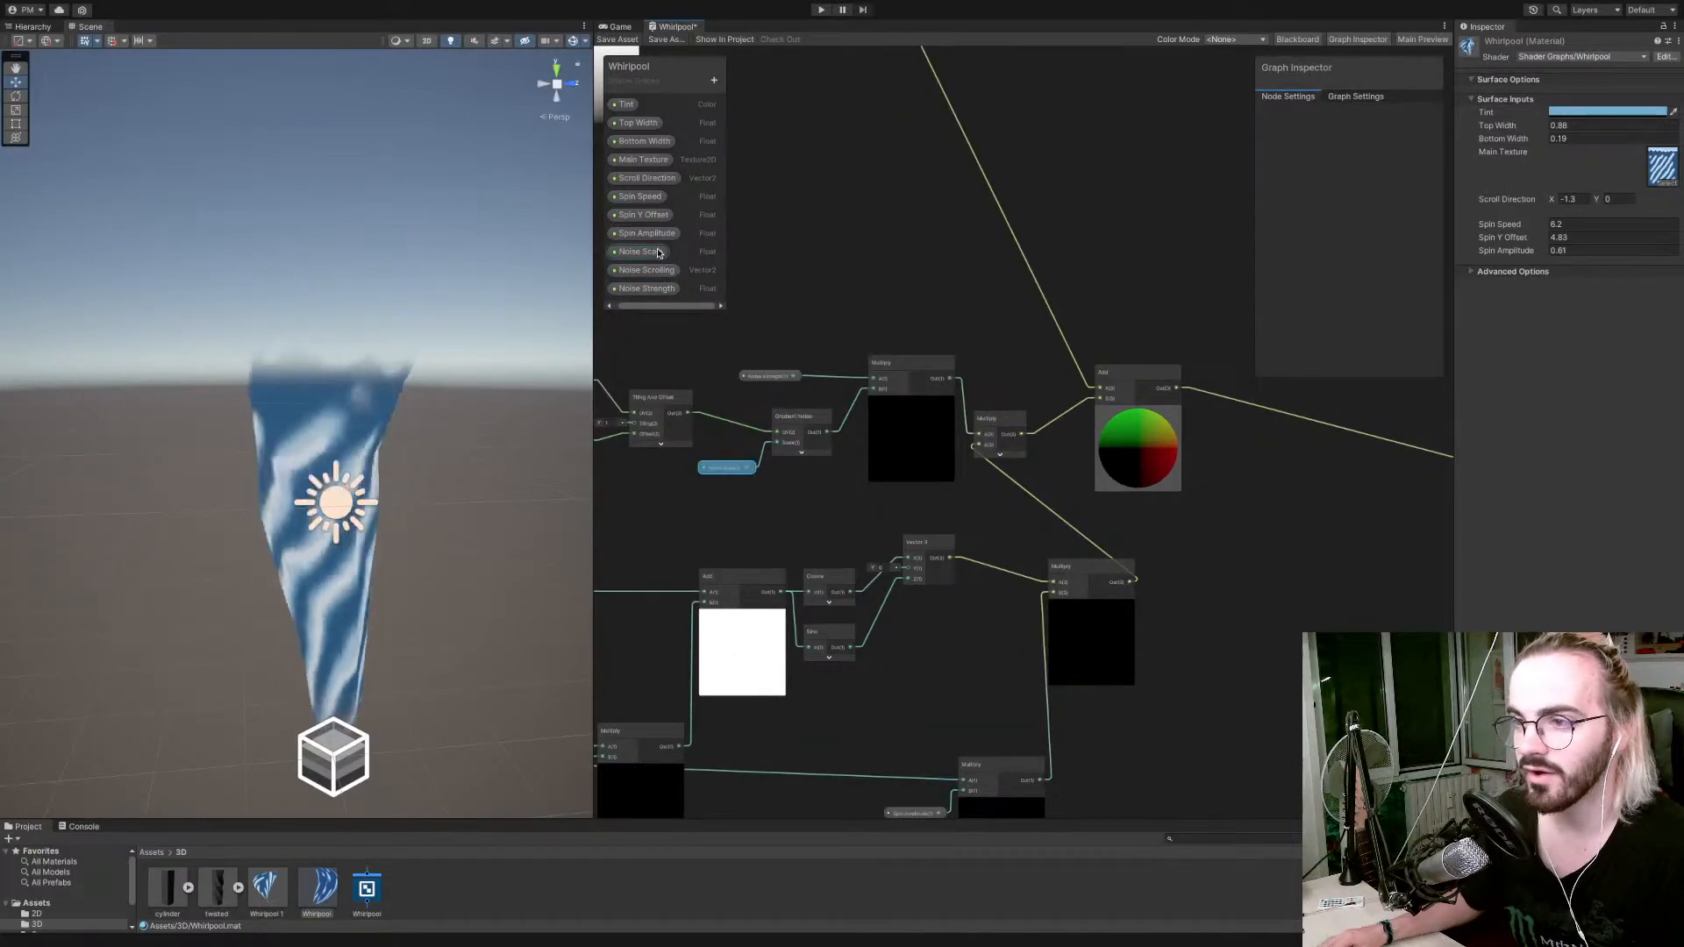
pyautogui.click(725, 467)
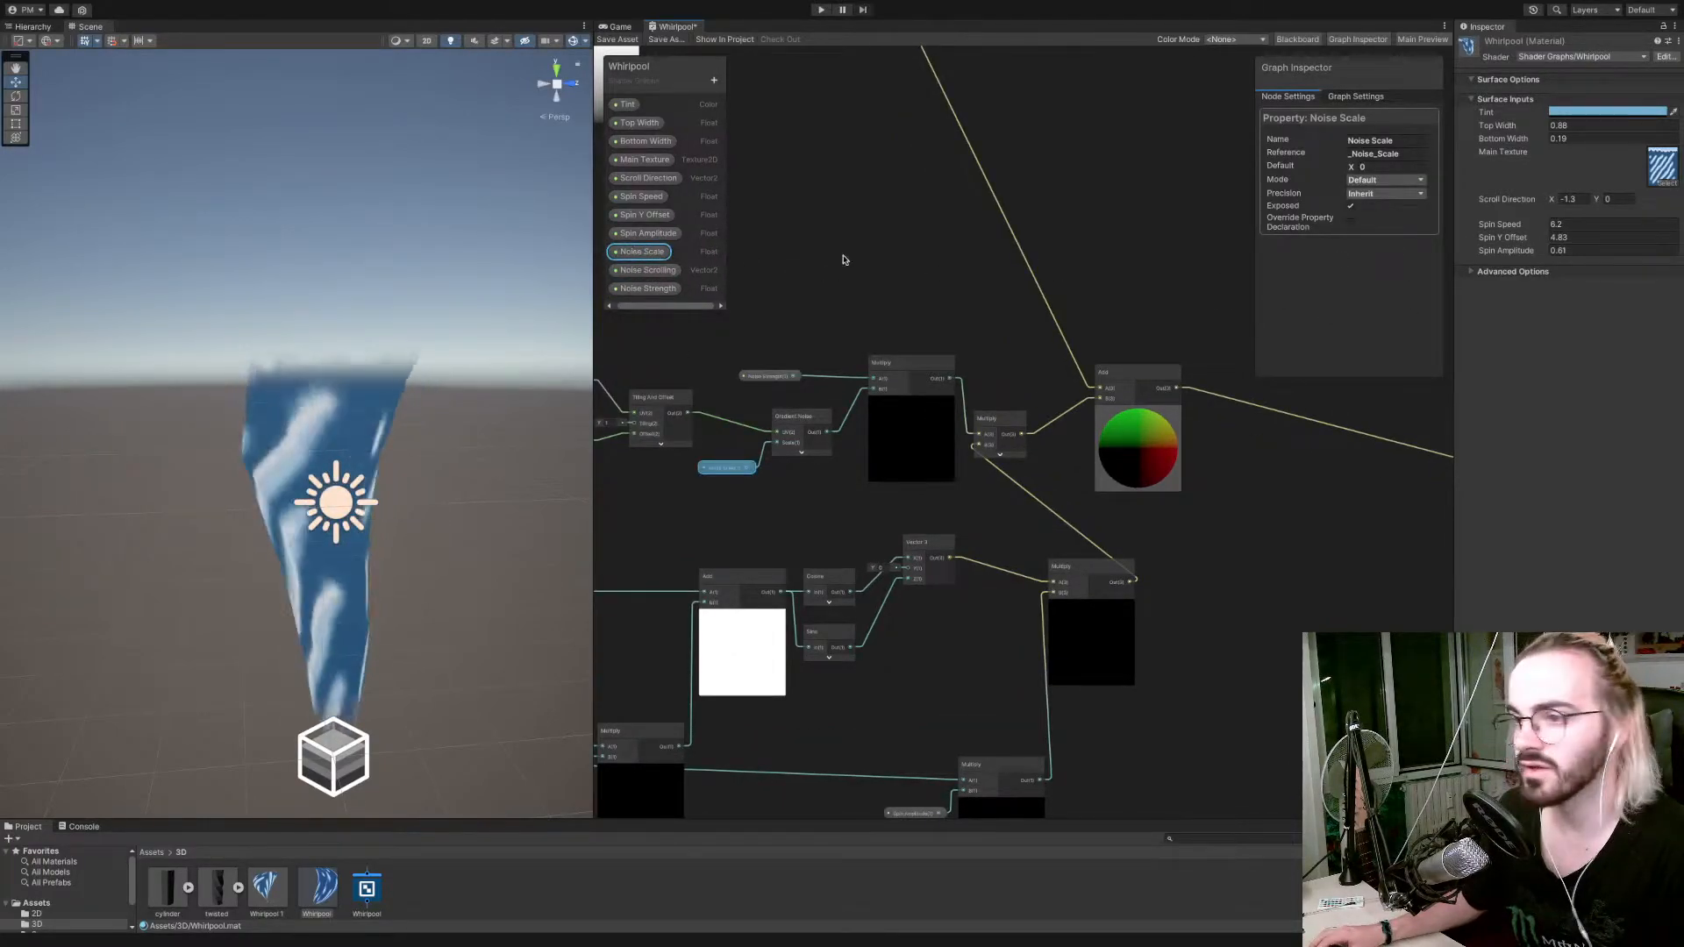
pyautogui.click(1376, 165)
pyautogui.write('1')
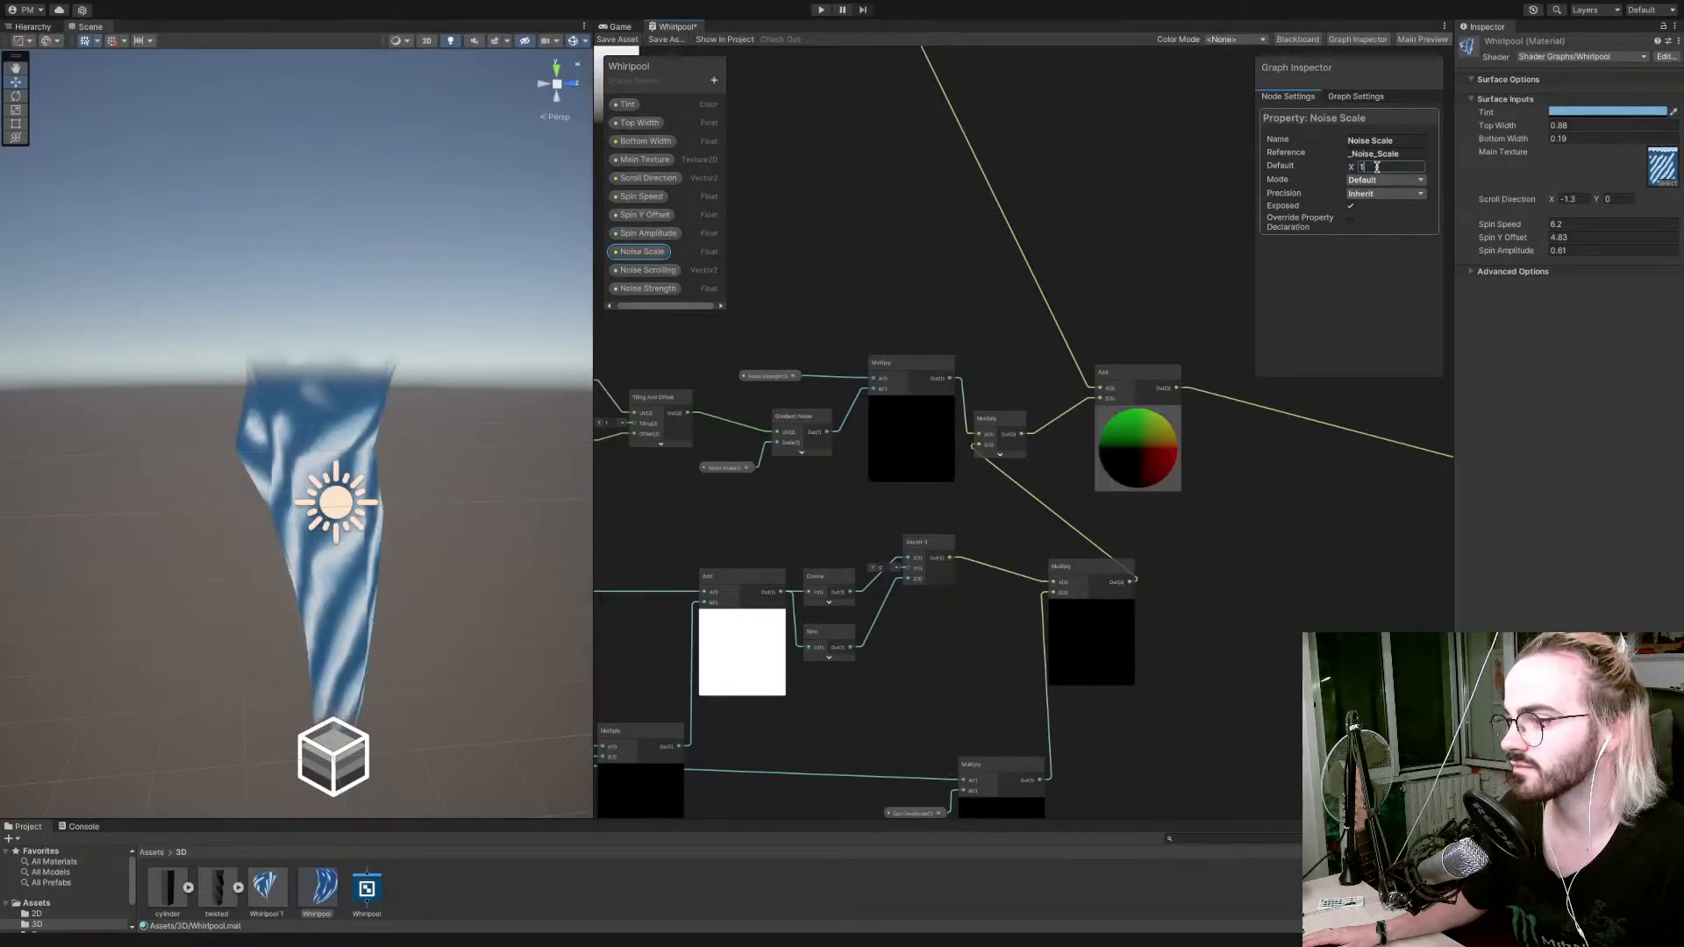
pyautogui.press('BackSpace')
pyautogui.write('5')
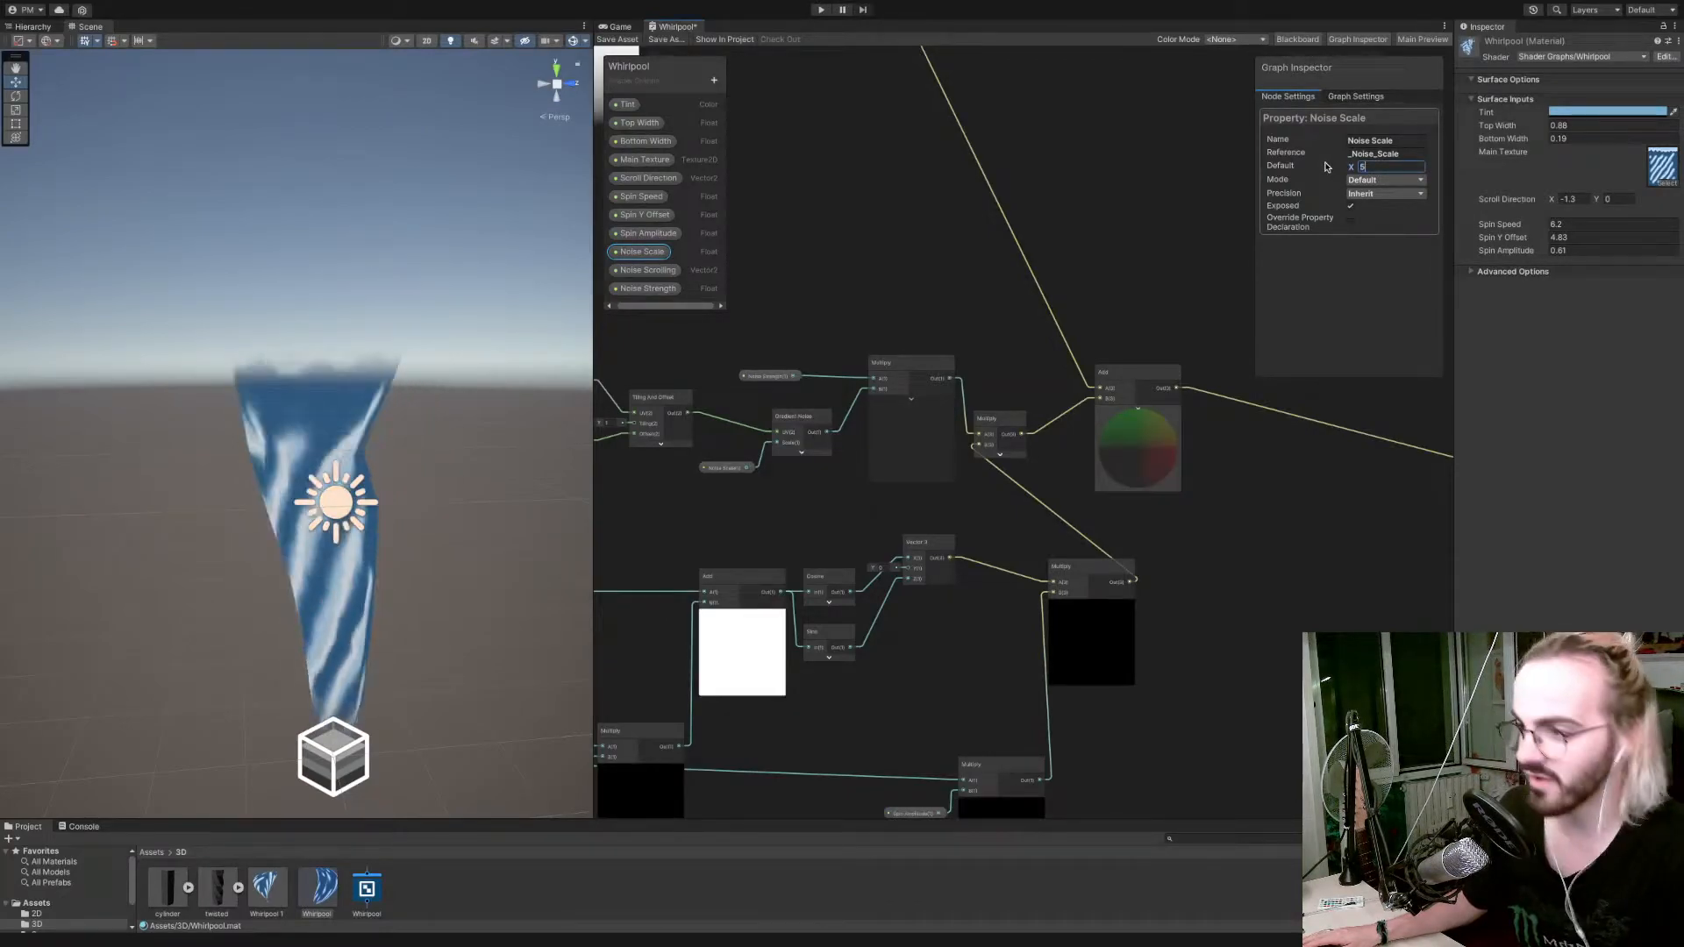
# Set the default of Noise Scrolling to X 1, Y 1 and the default of Noise Strength to 1.
pyautogui.click(649, 271)
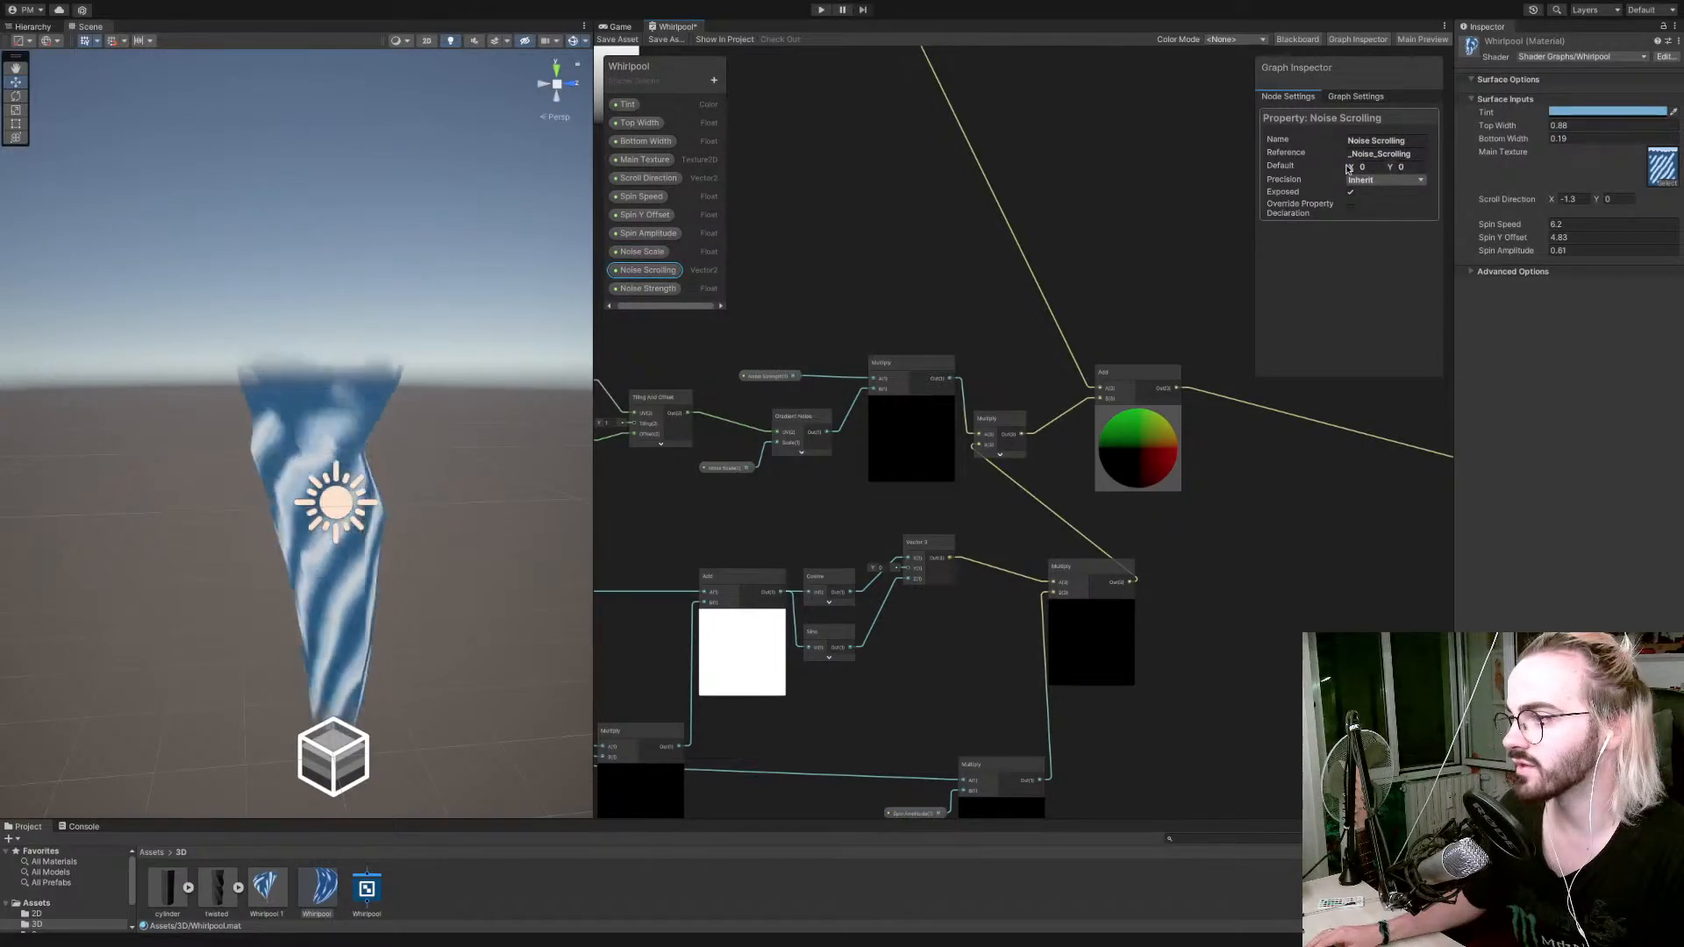
pyautogui.moveTo(1350, 169); pyautogui.dragTo(1398, 166)
pyautogui.write('11')
pyautogui.click(648, 288)
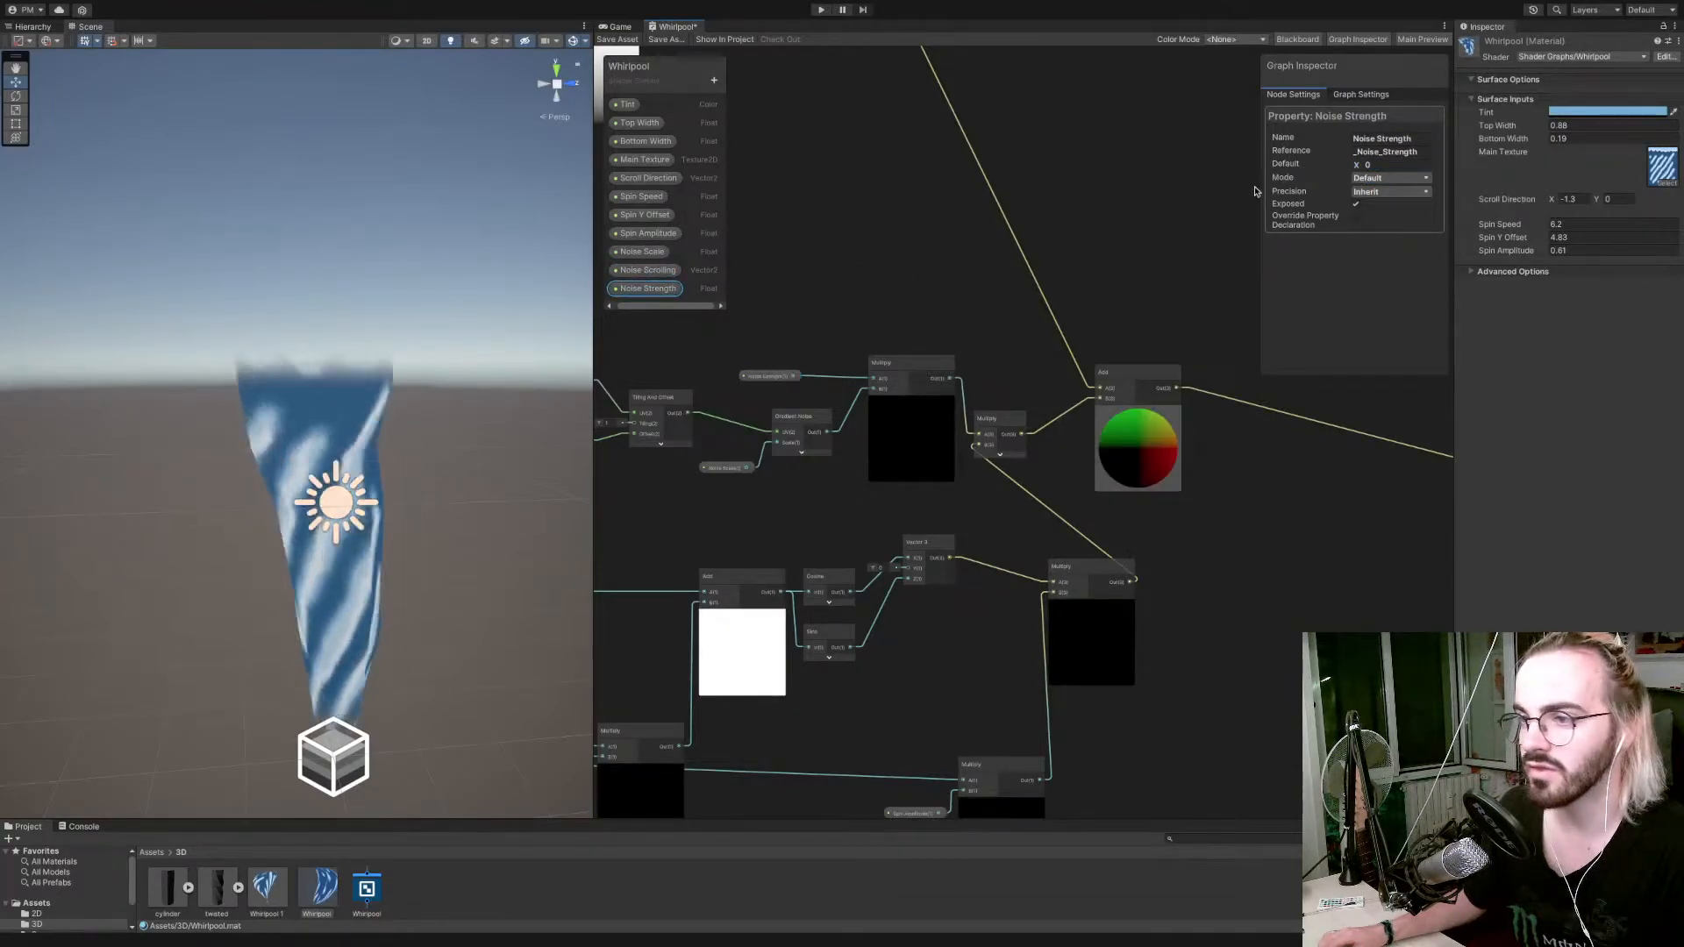
pyautogui.click(1394, 164)
pyautogui.write('1')
# Move the Noise Strength Multiply node closer to Gradient Noise and save the shader graph asset.
pyautogui.scroll(1, 895, 282)
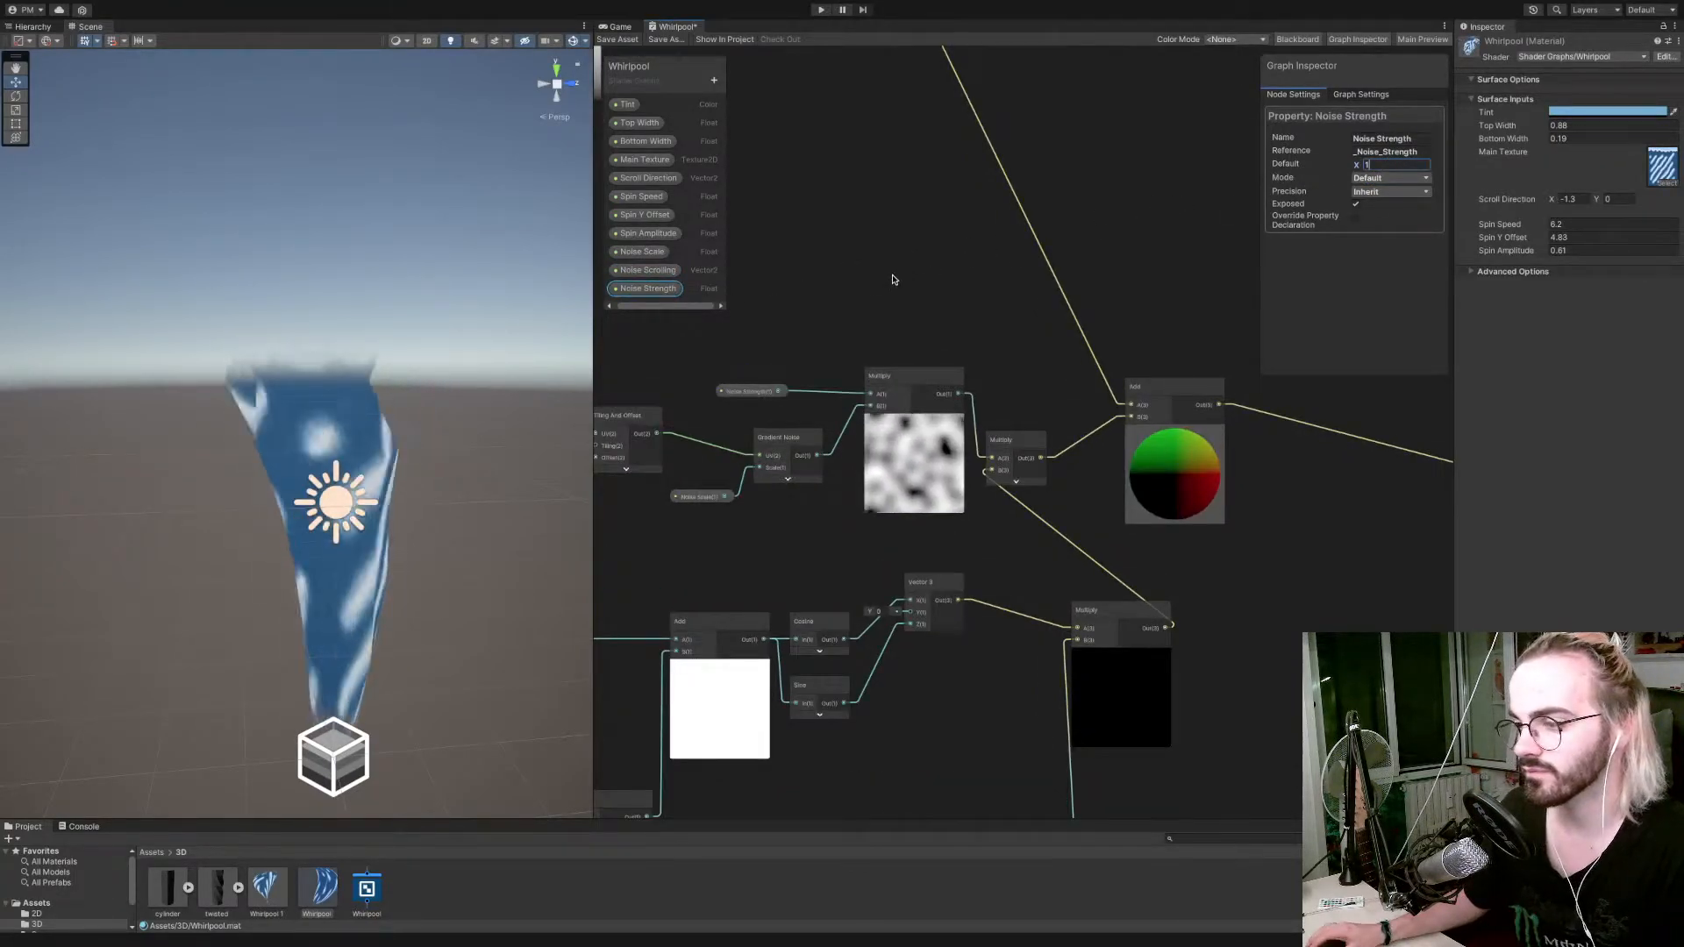
pyautogui.moveTo(941, 297); pyautogui.dragTo(885, 279, button='middle')
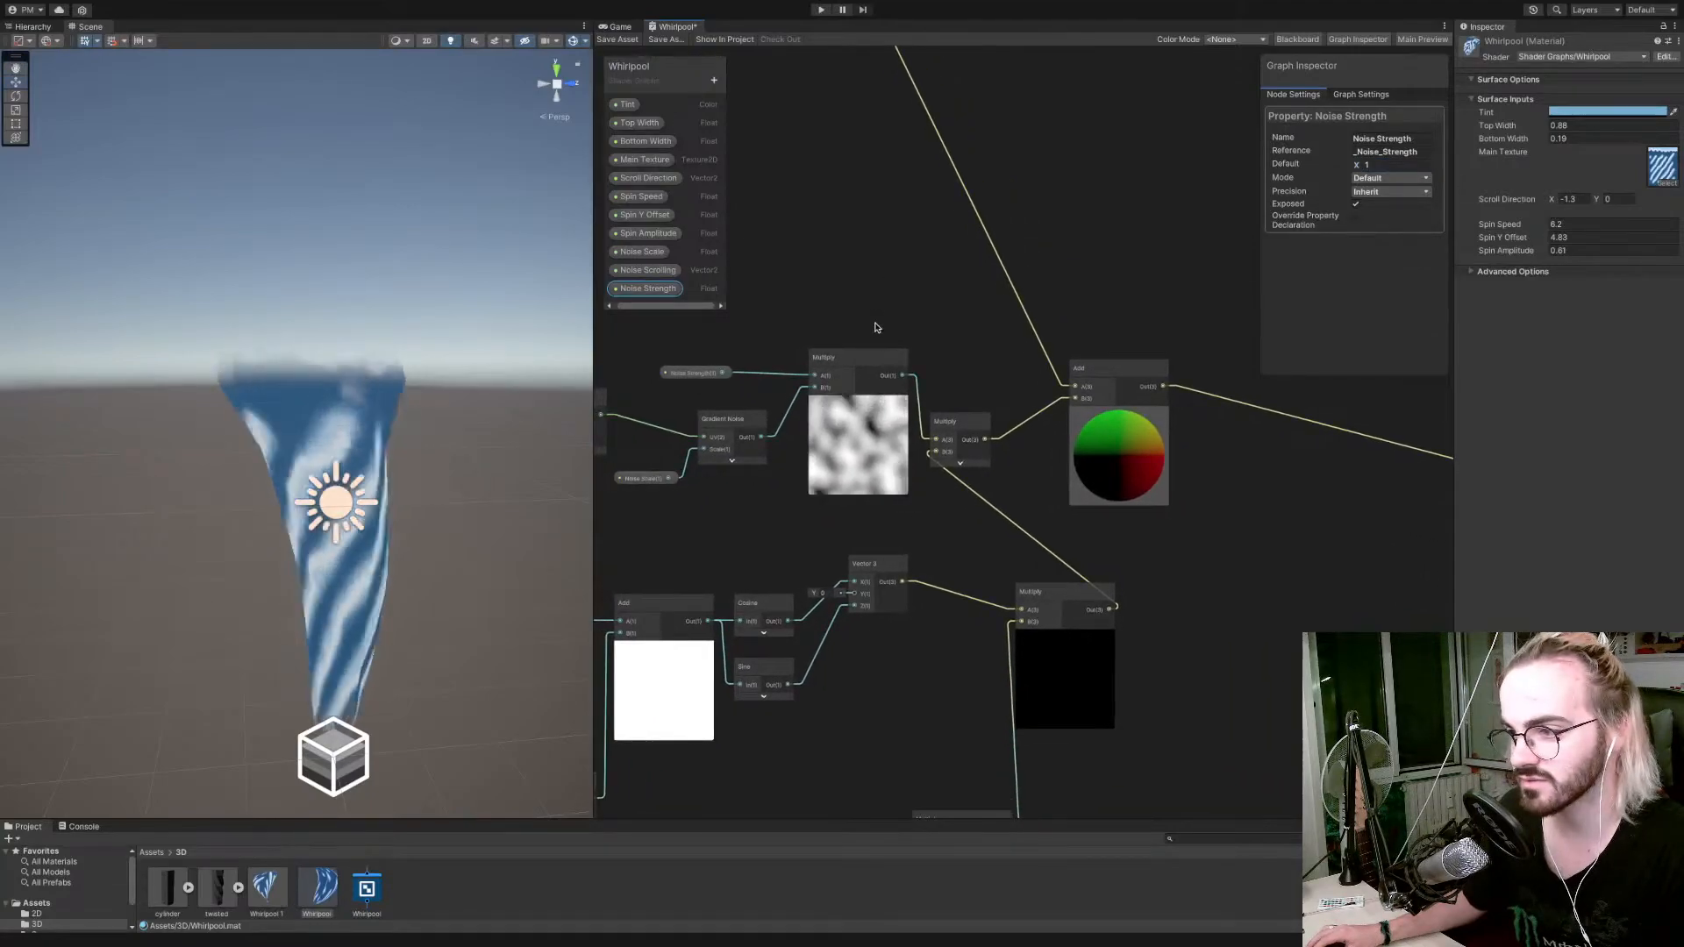
pyautogui.click(841, 356)
pyautogui.moveTo(841, 356); pyautogui.dragTo(814, 356)
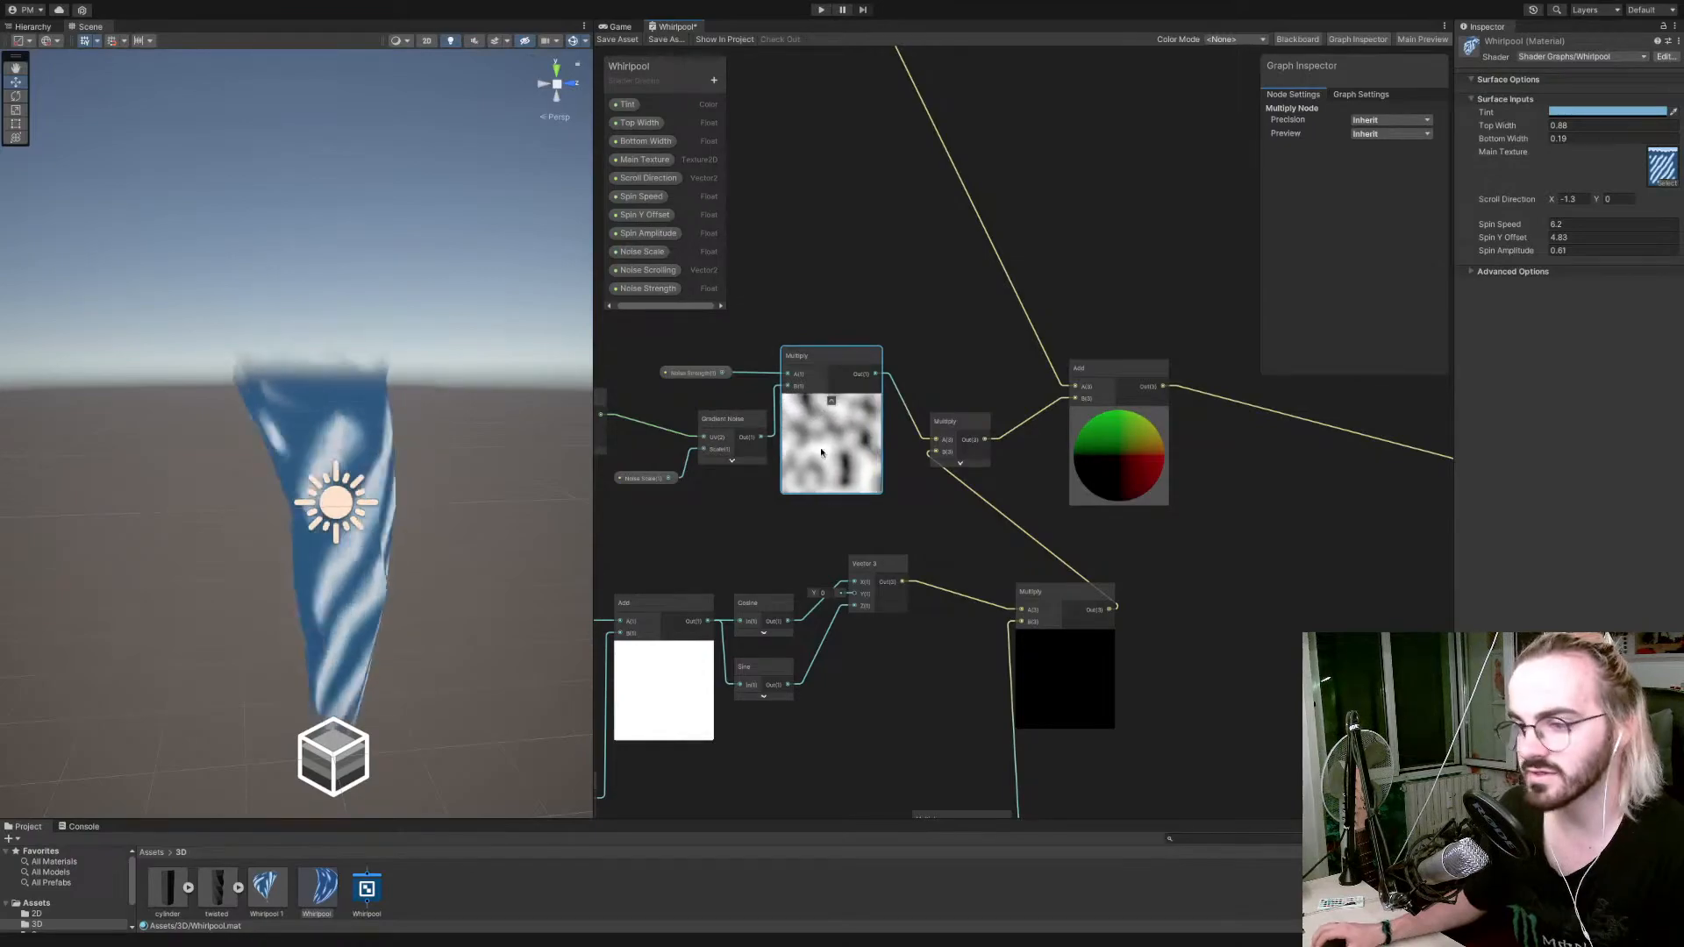
pyautogui.click(618, 40)
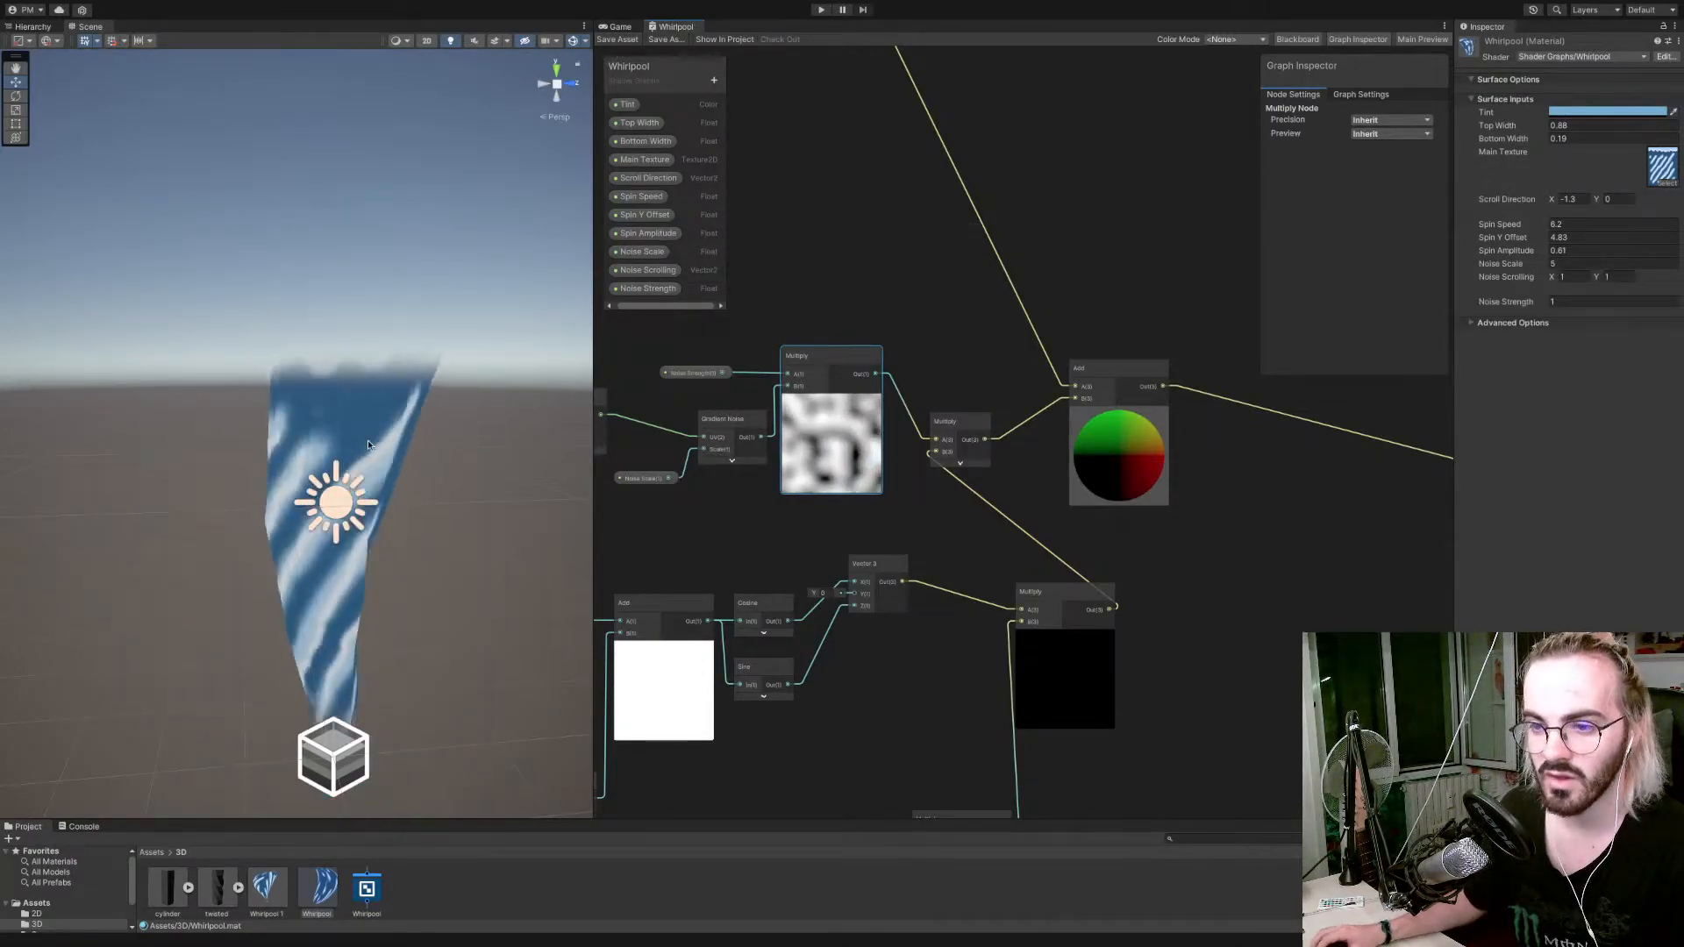
# Set Spin Speed, Spin Y Offset and Spin Amplitude to 0 on the Whirlpool material.
pyautogui.scroll(-5, 366, 456)
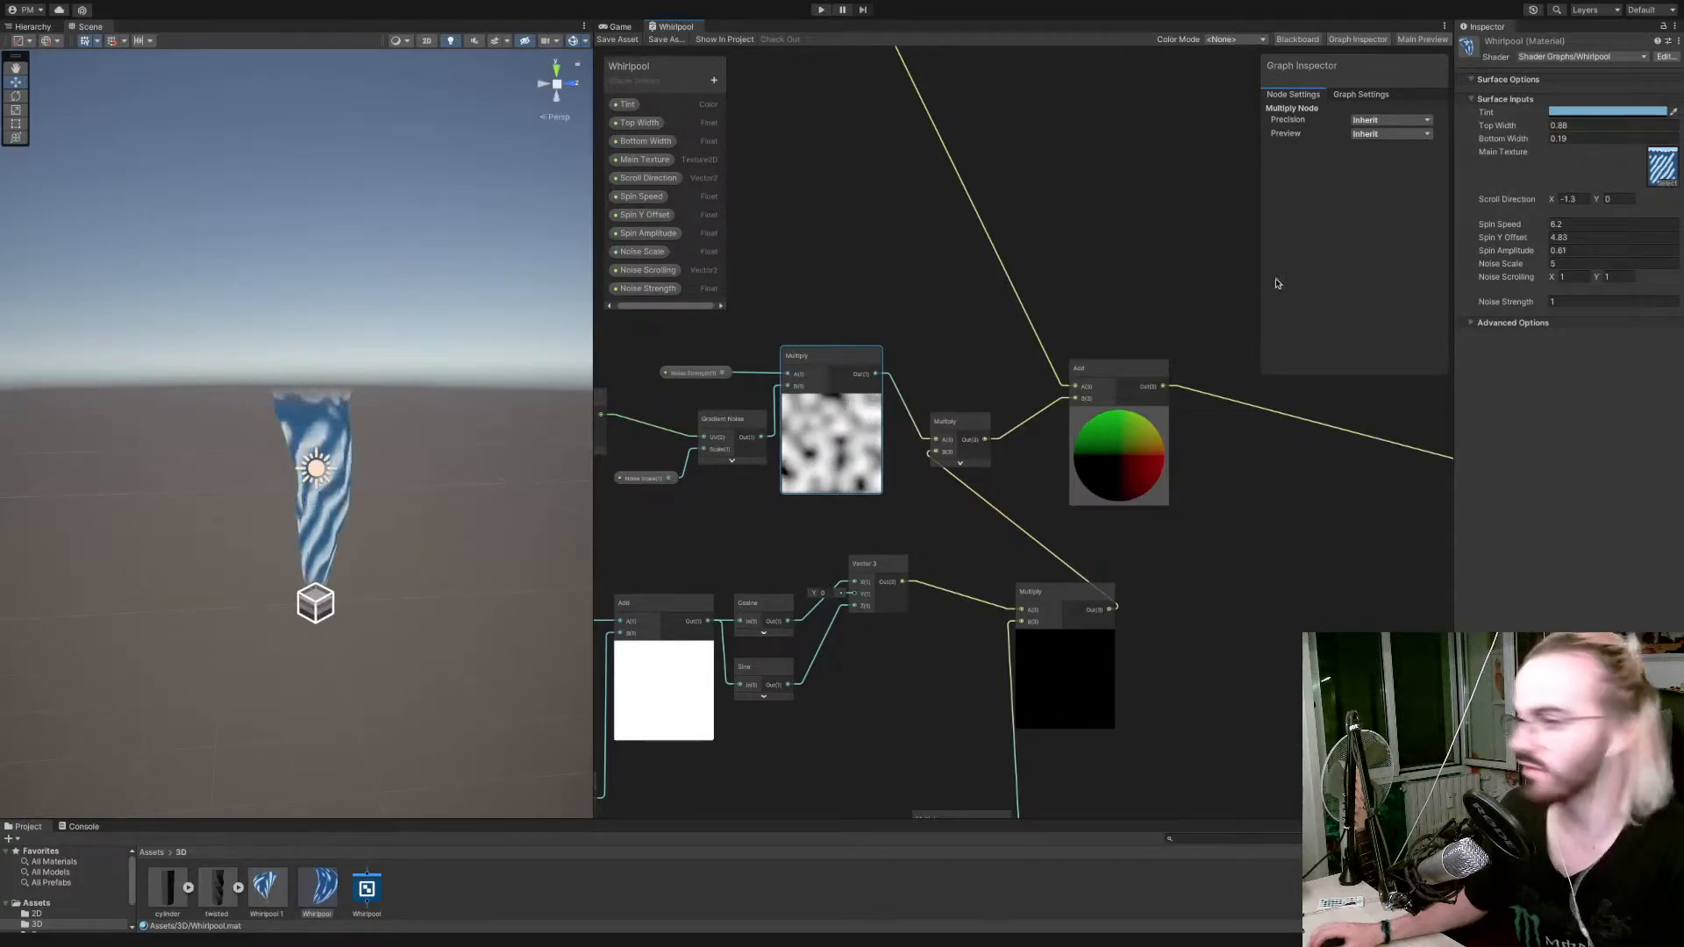
pyautogui.click(1573, 224)
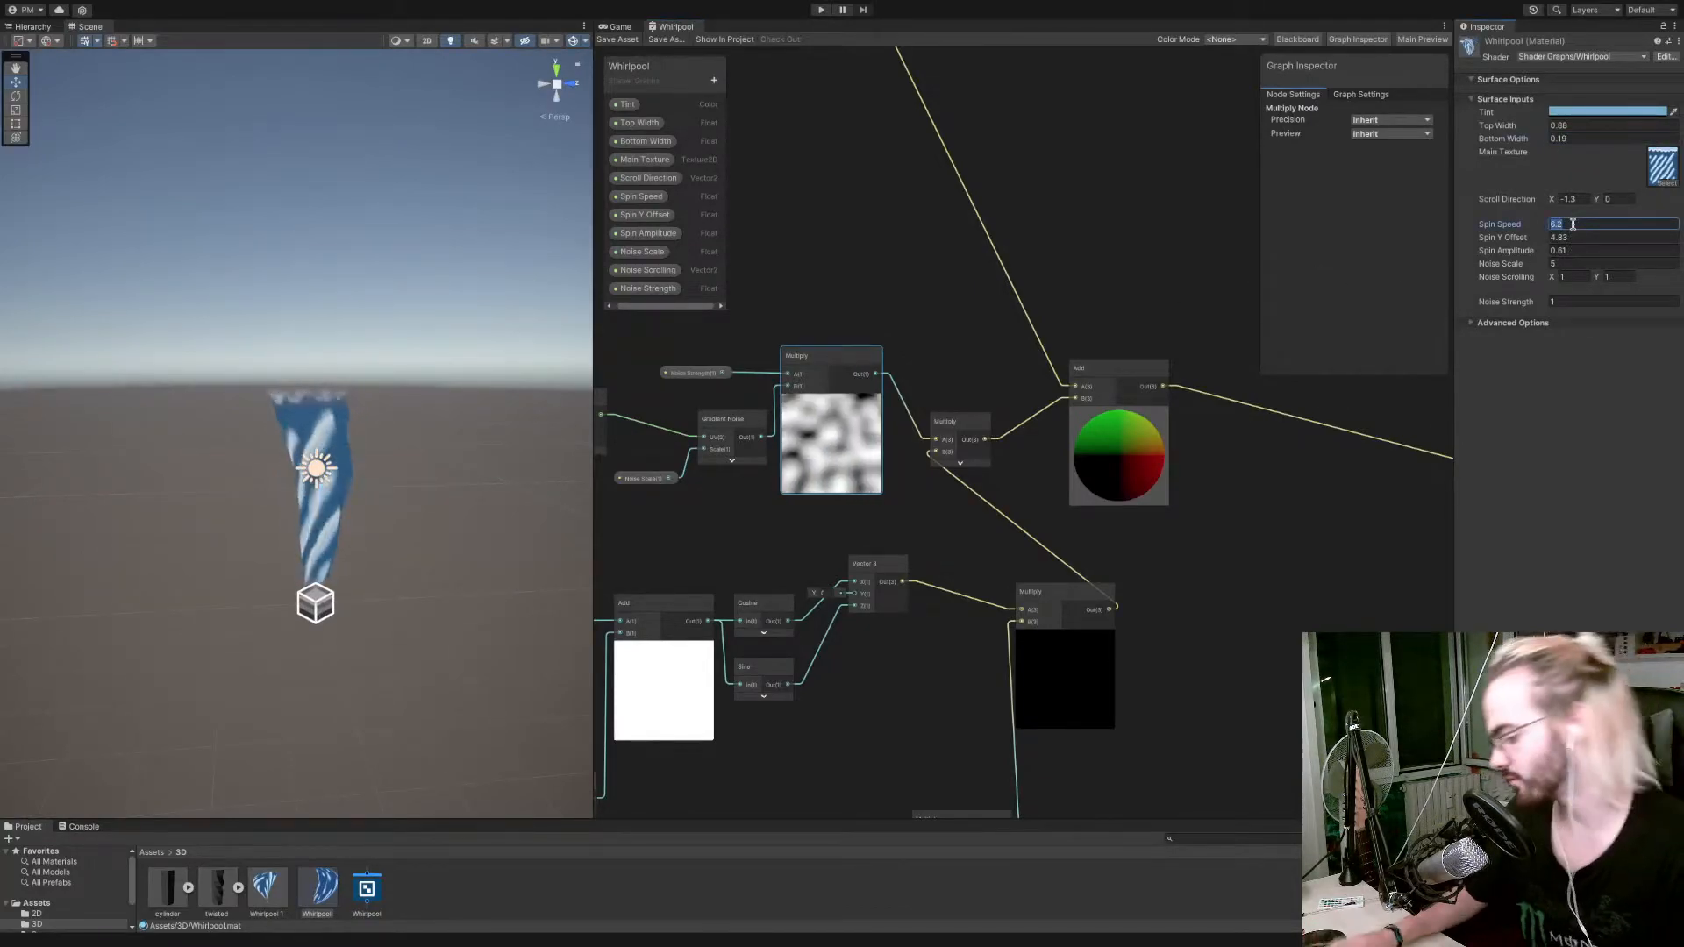
pyautogui.write('0')
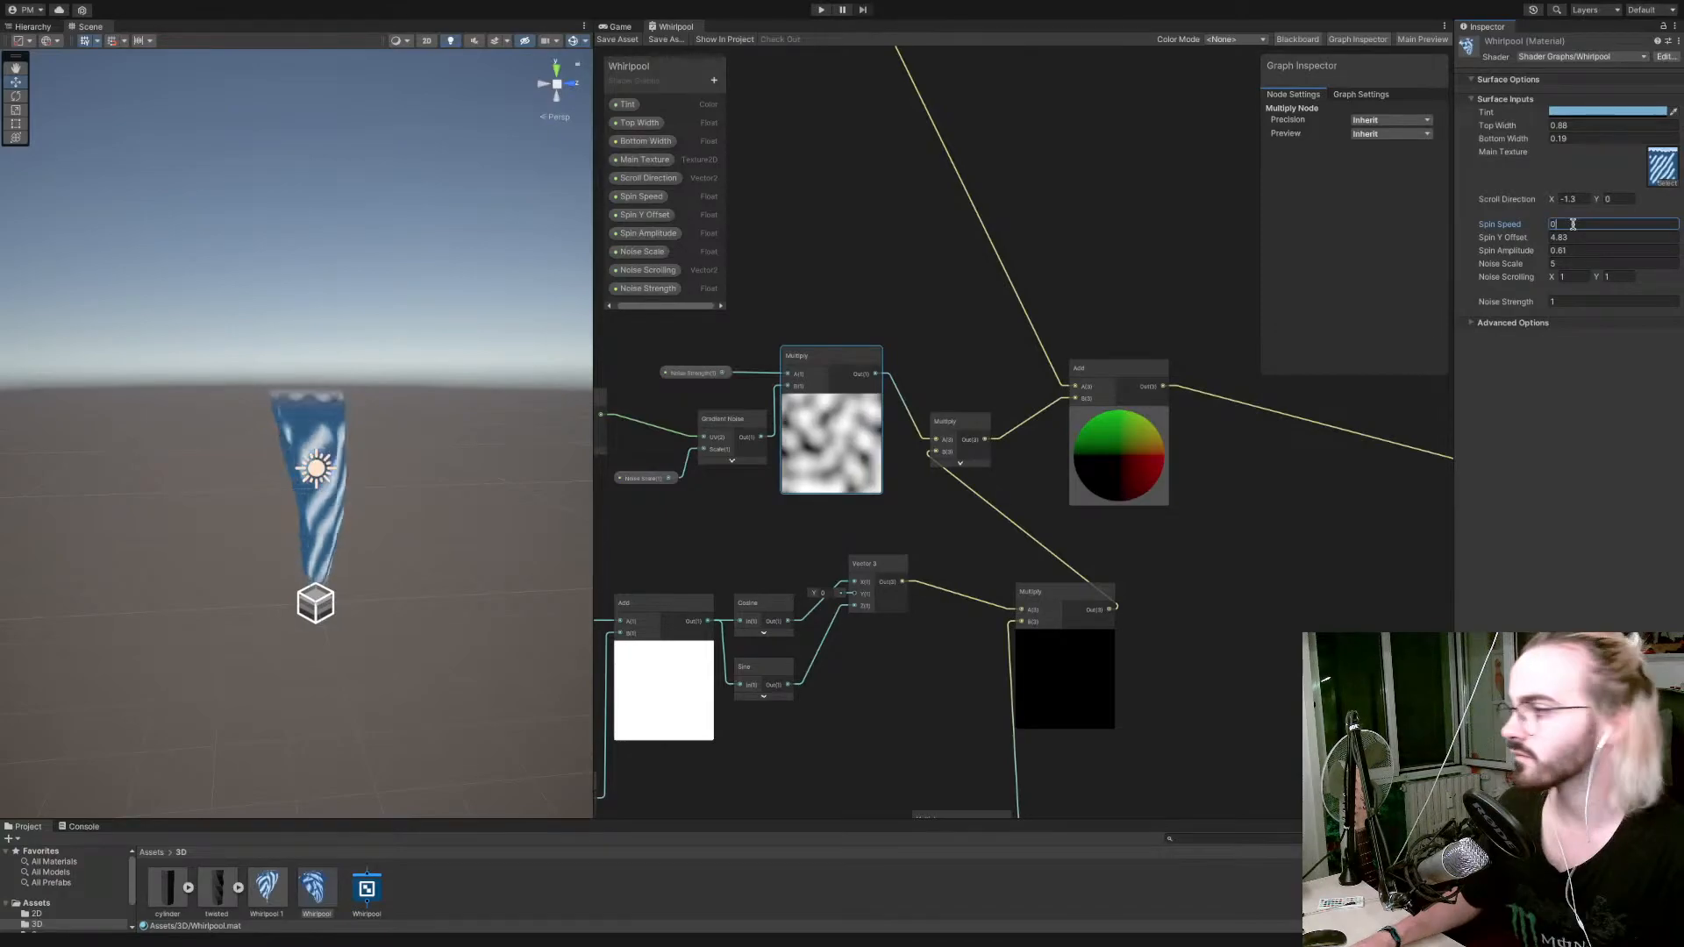
pyautogui.press('Tab')
pyautogui.write('0')
pyautogui.press('Tab')
pyautogui.write('0')
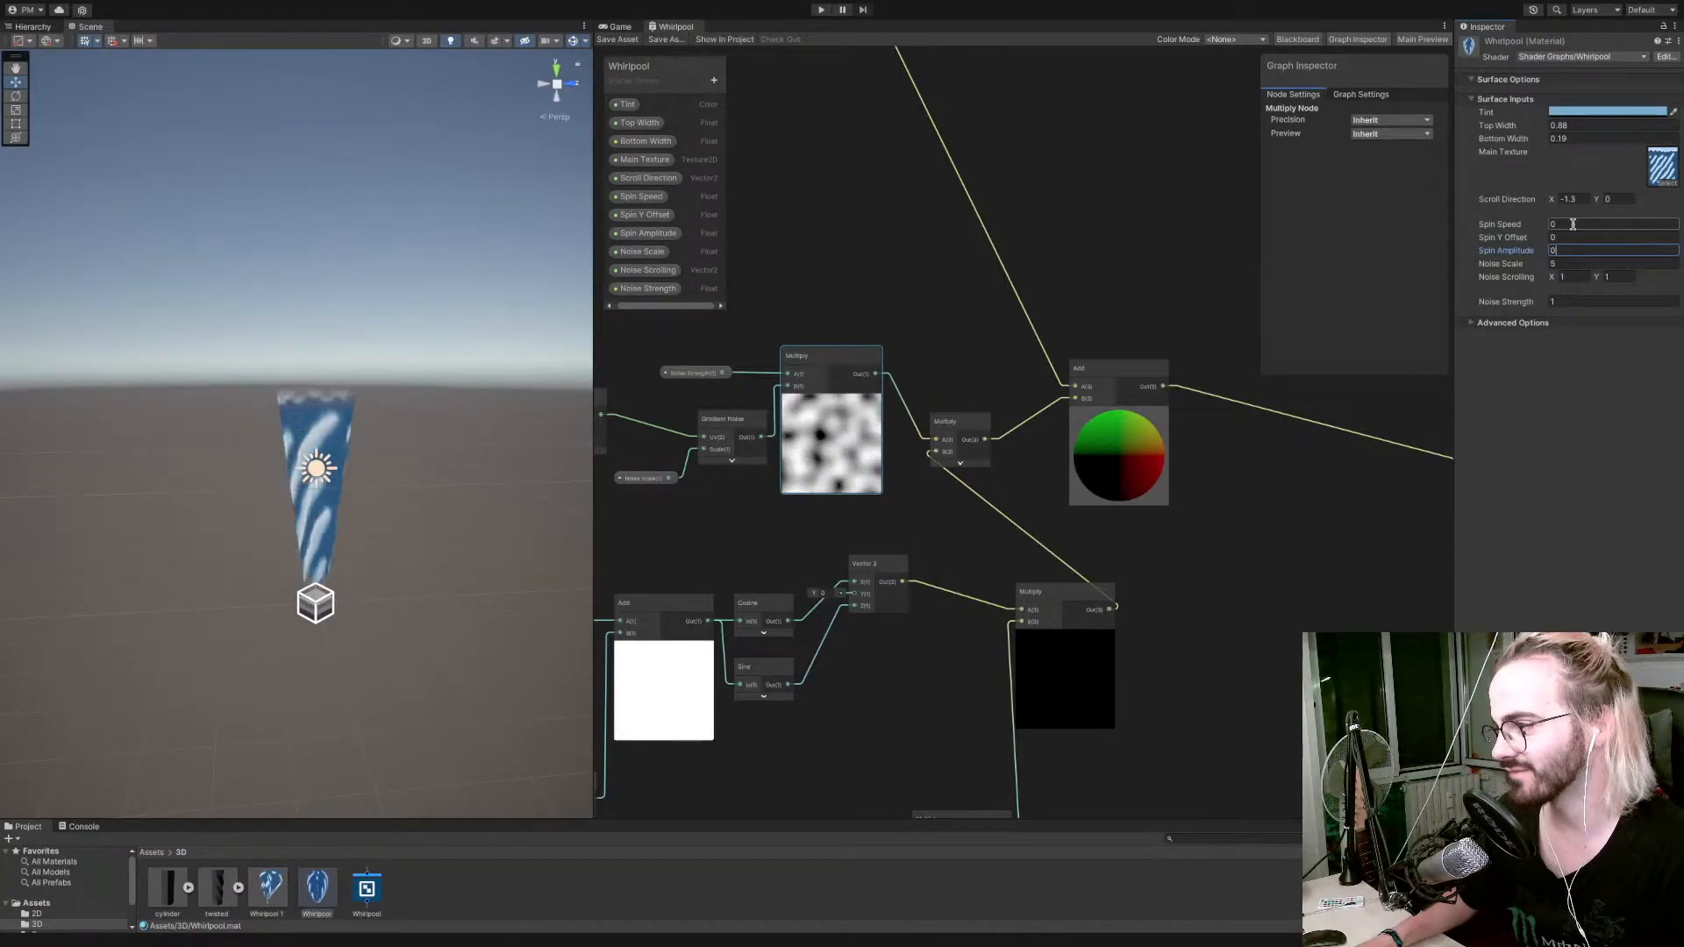
# Examine the Spin Speed and Spin Y Offset branches of the graph.
pyautogui.scroll(-5, 1120, 450)
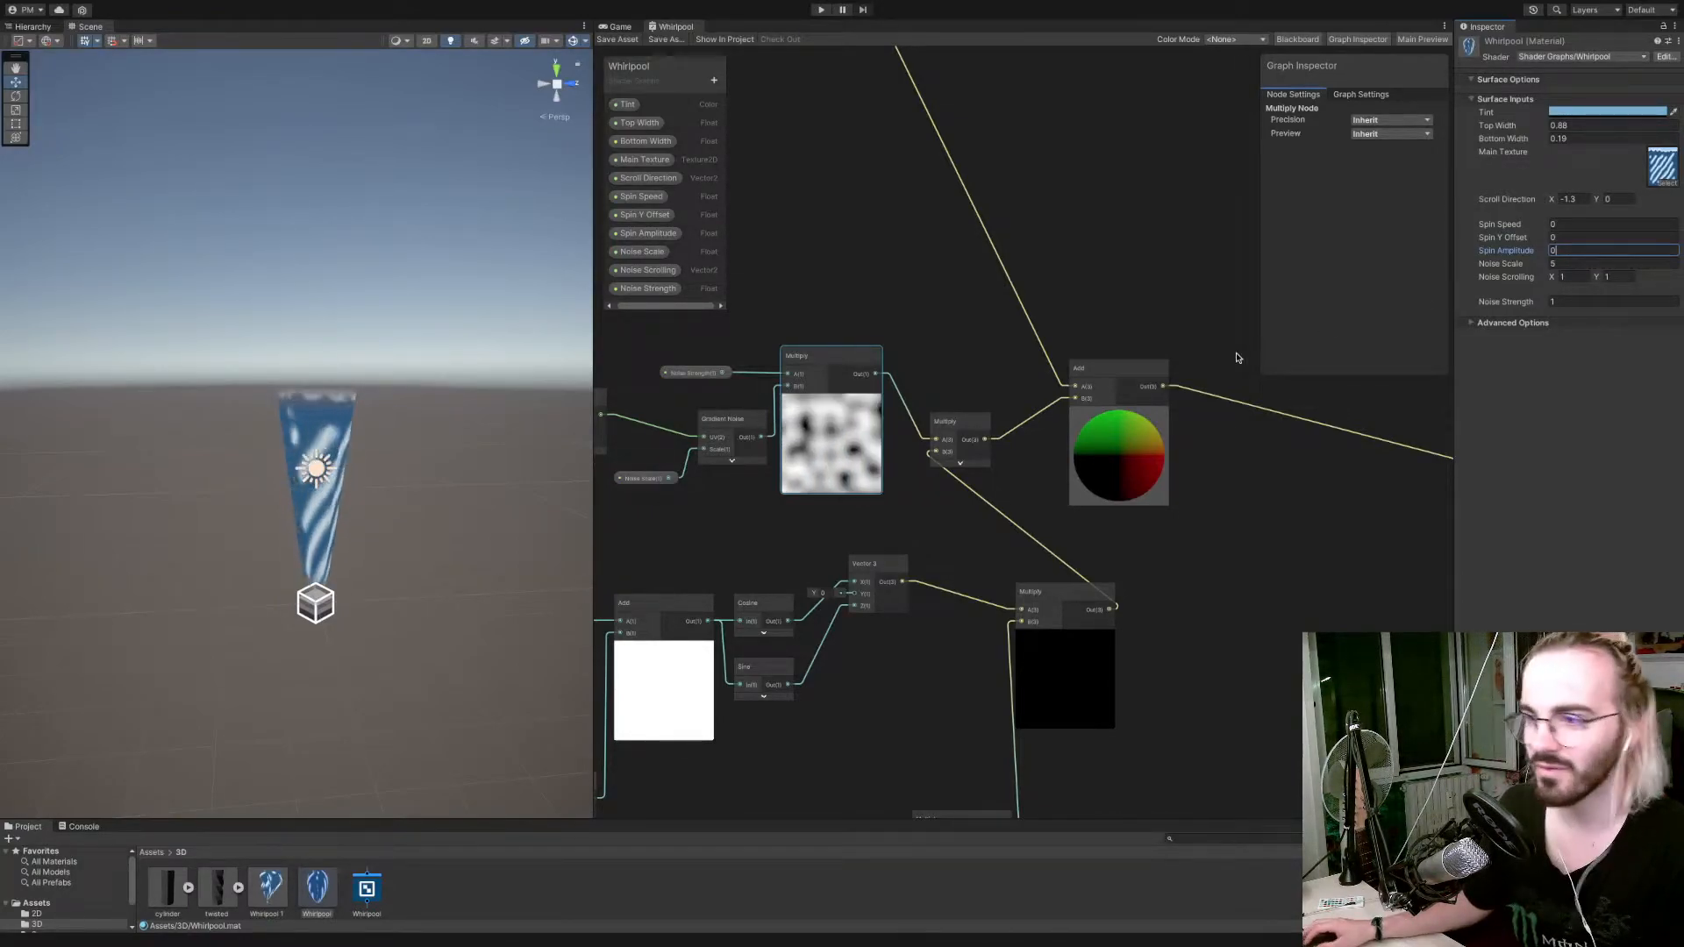
pyautogui.scroll(2, 1120, 450)
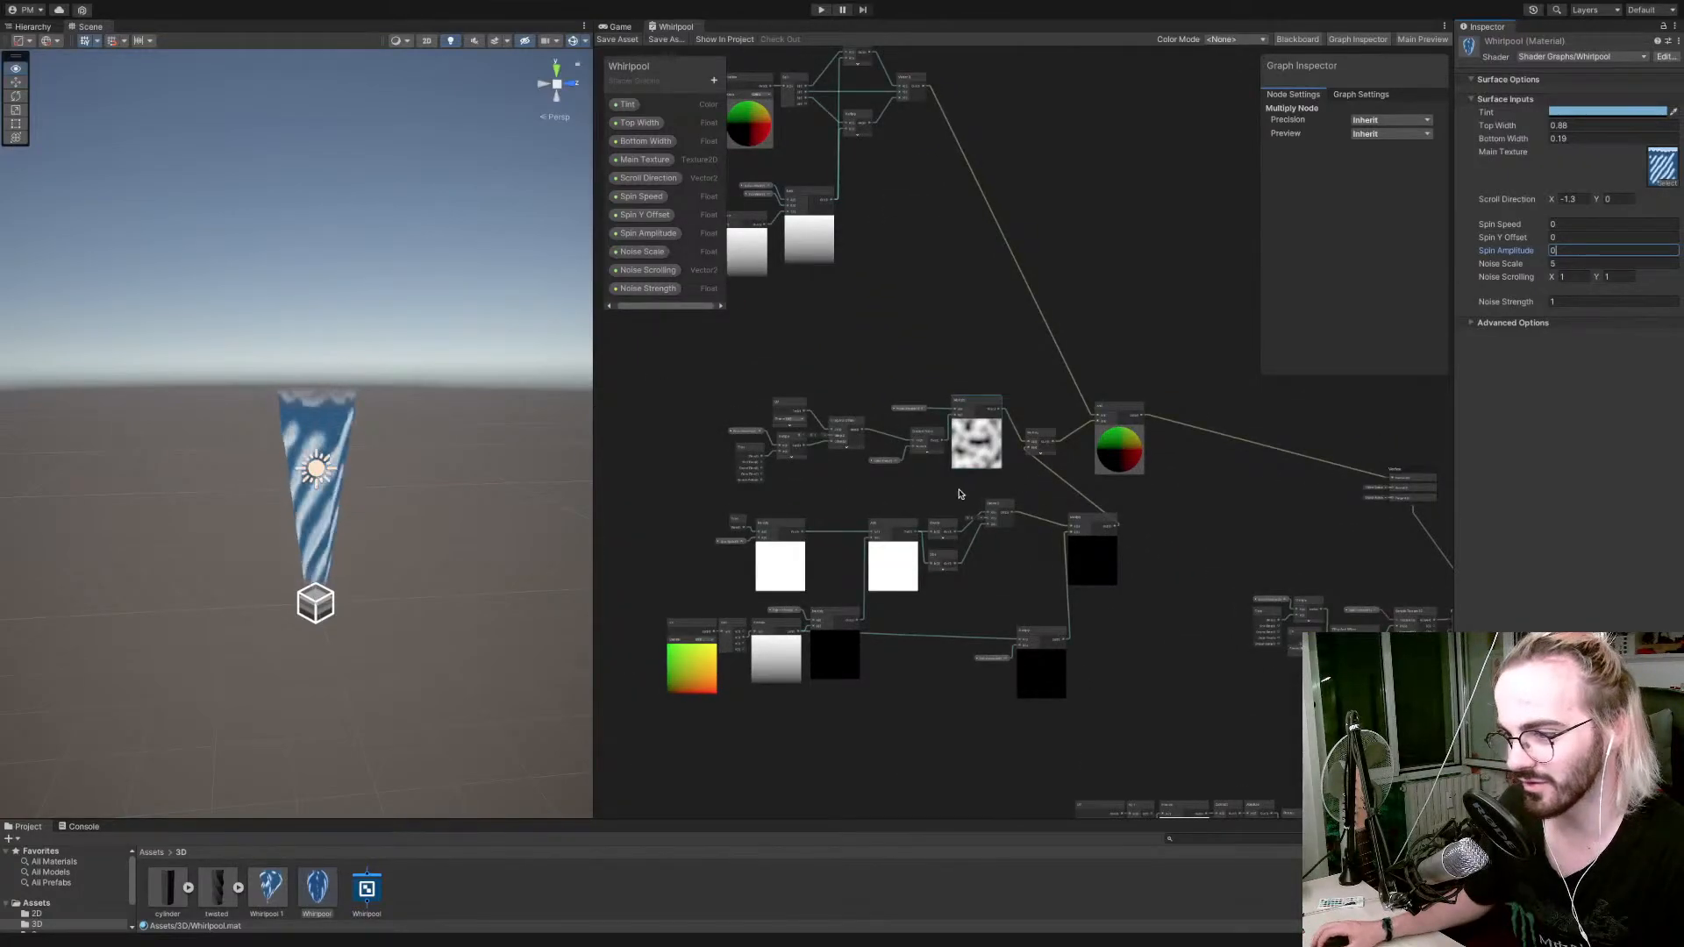
pyautogui.moveTo(672, 540); pyautogui.dragTo(804, 425, button='middle')
pyautogui.scroll(5, 804, 425)
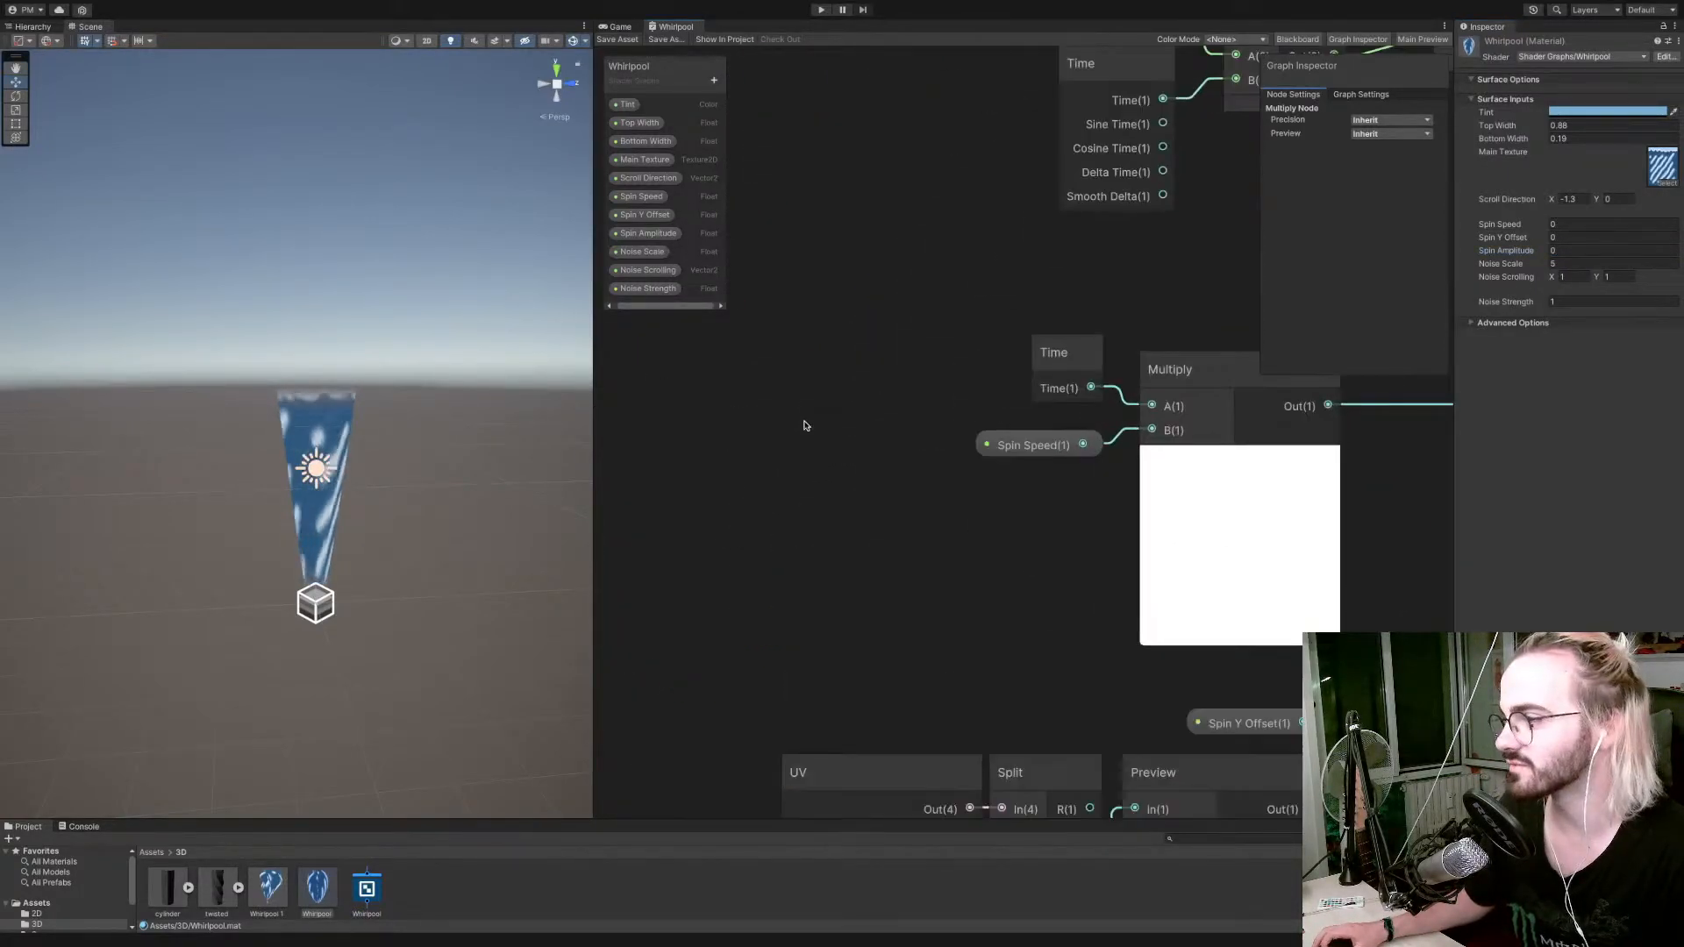
pyautogui.scroll(-2, 804, 426)
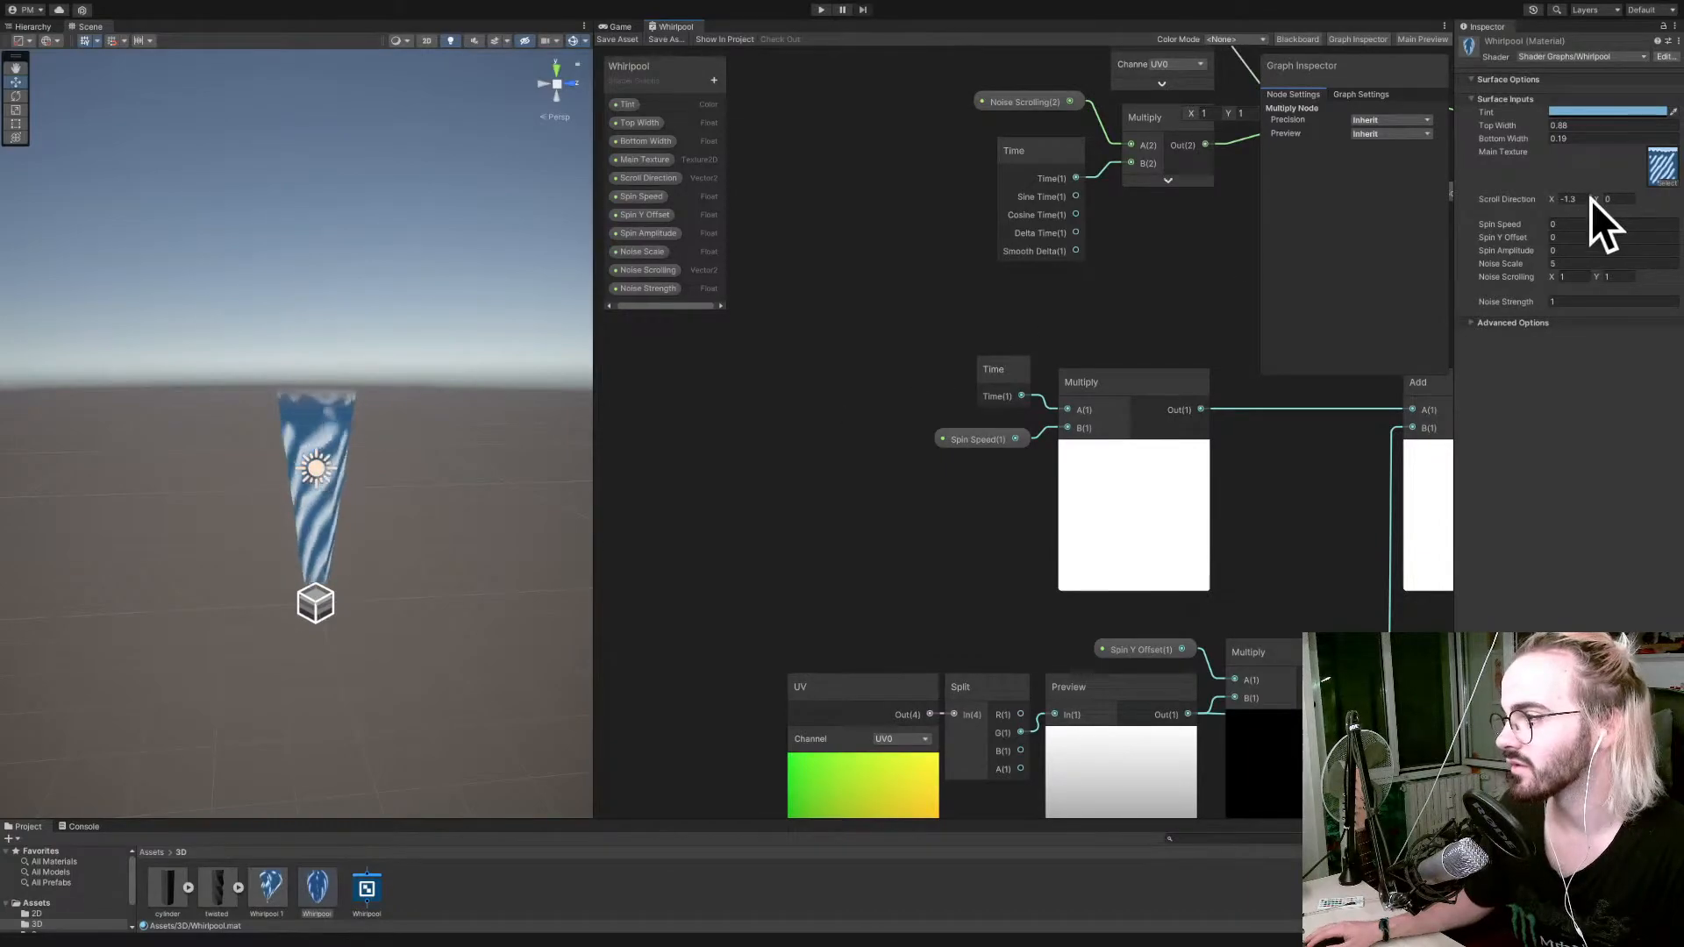
# Set Spin Speed to 1.19, Spin Y Offset to 3.07, Spin Amplitude to 0.54 and Noise Strength to 3.66 on the Whirlpool material.
pyautogui.scroll(-1, 947, 469)
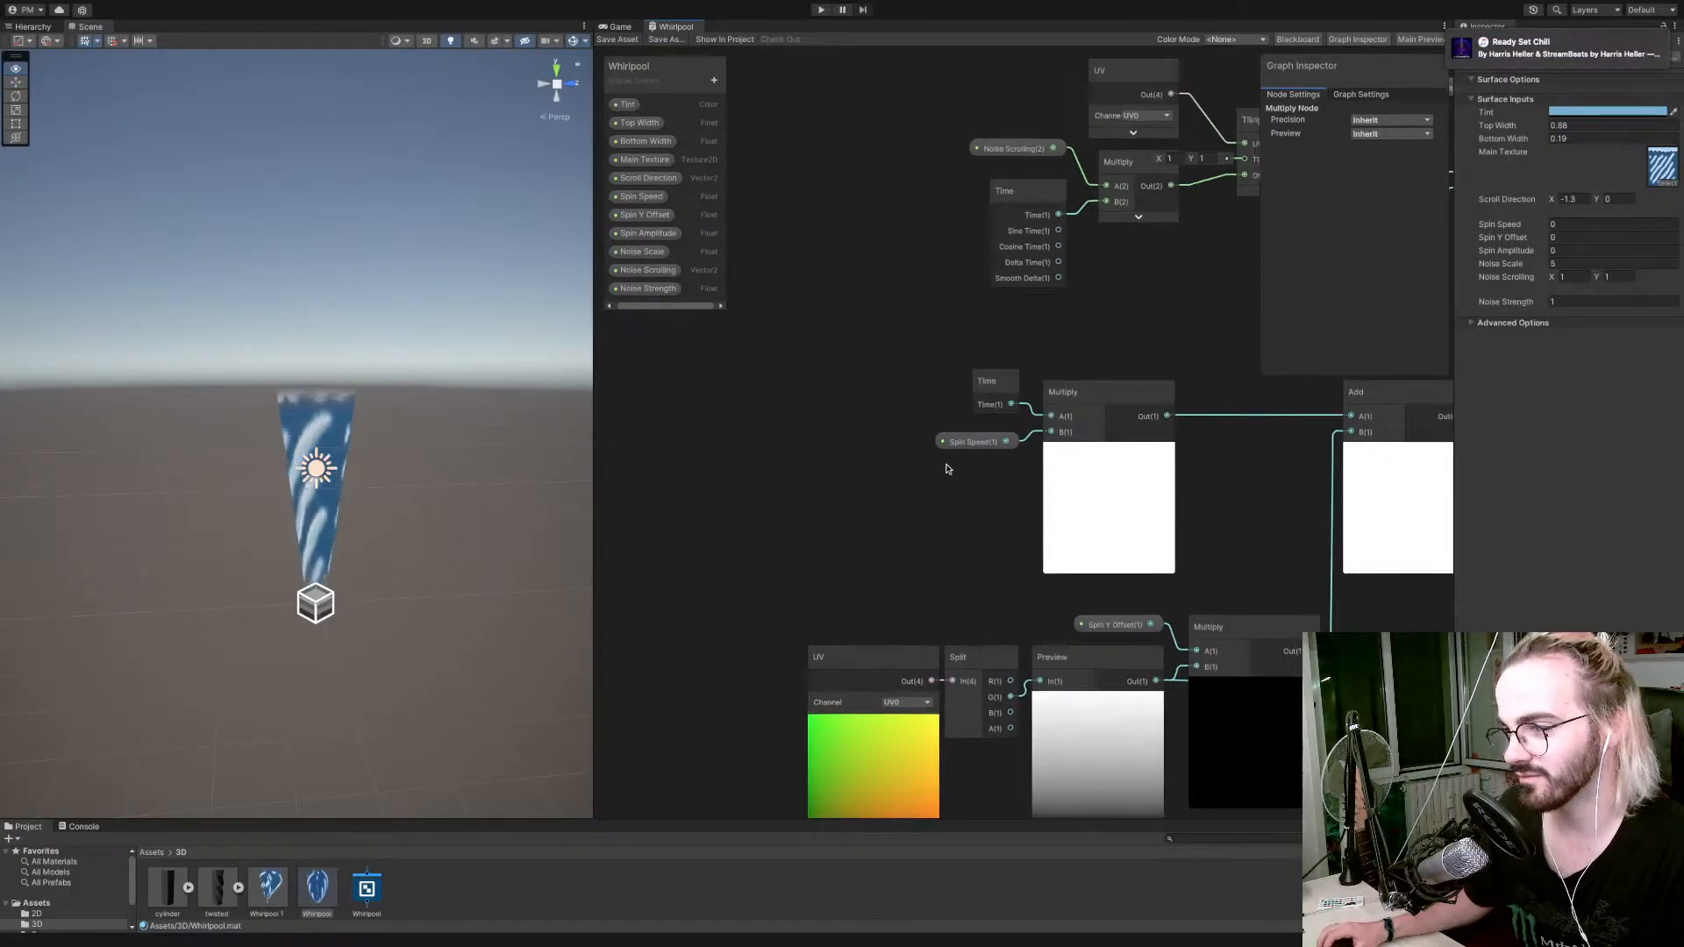
pyautogui.moveTo(946, 469); pyautogui.dragTo(845, 461, button='middle')
pyautogui.moveTo(1137, 470); pyautogui.dragTo(842, 402, button='middle')
pyautogui.scroll(-1, 842, 401)
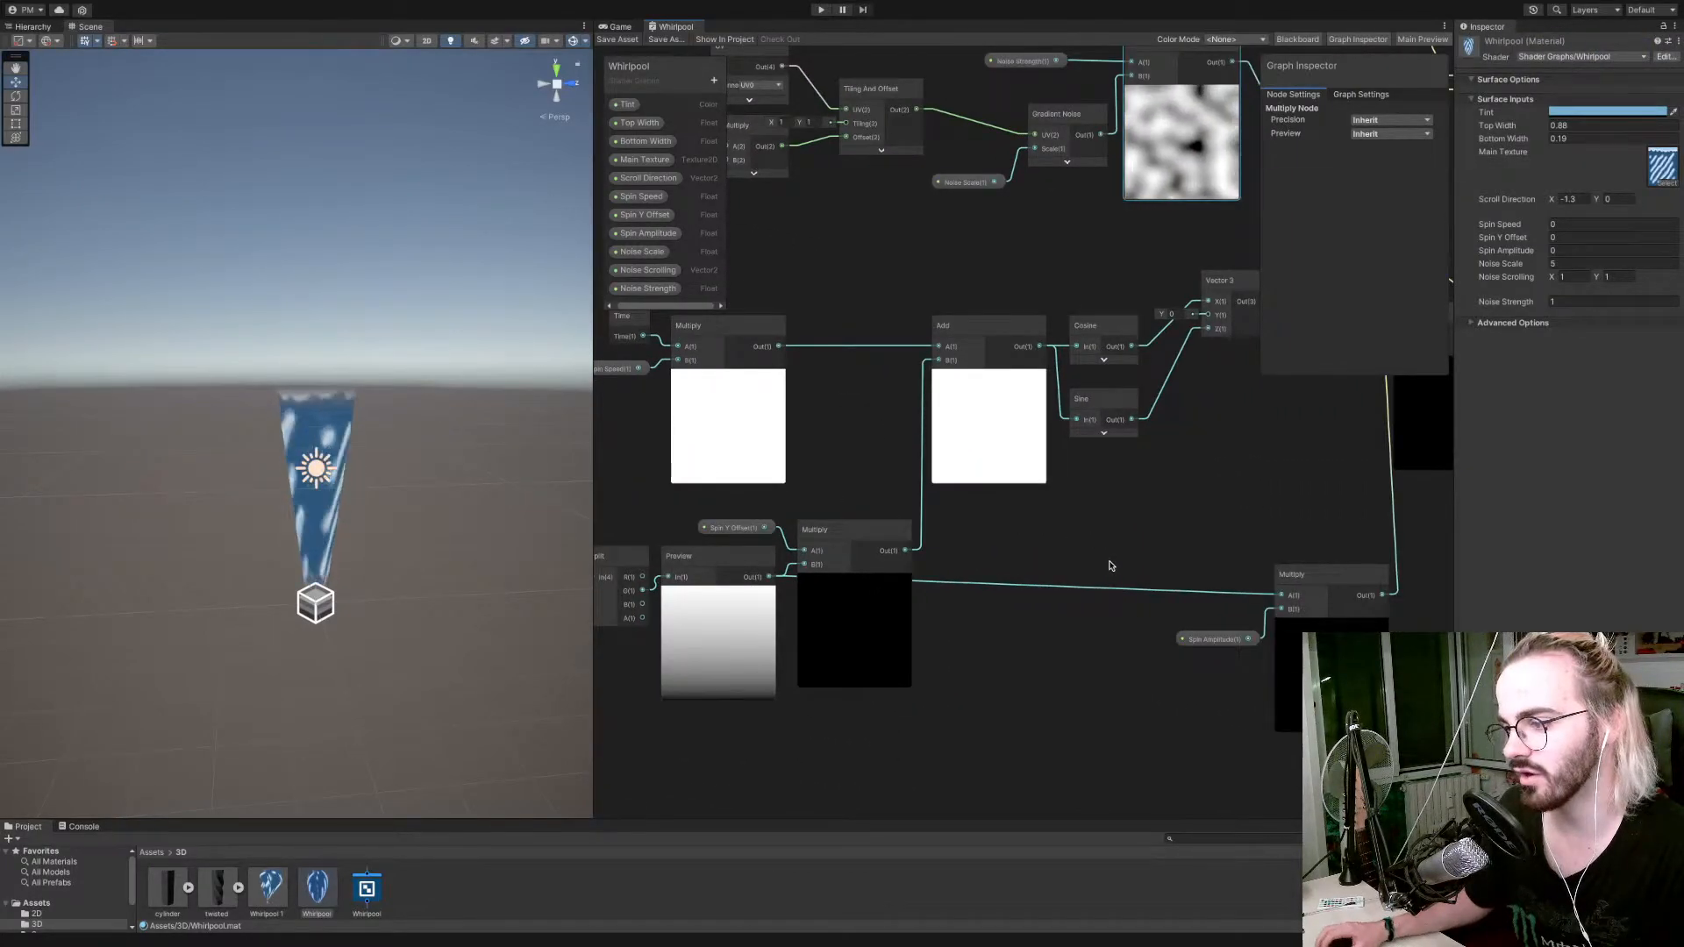
pyautogui.scroll(-6, 1109, 564)
pyautogui.scroll(2, 1110, 566)
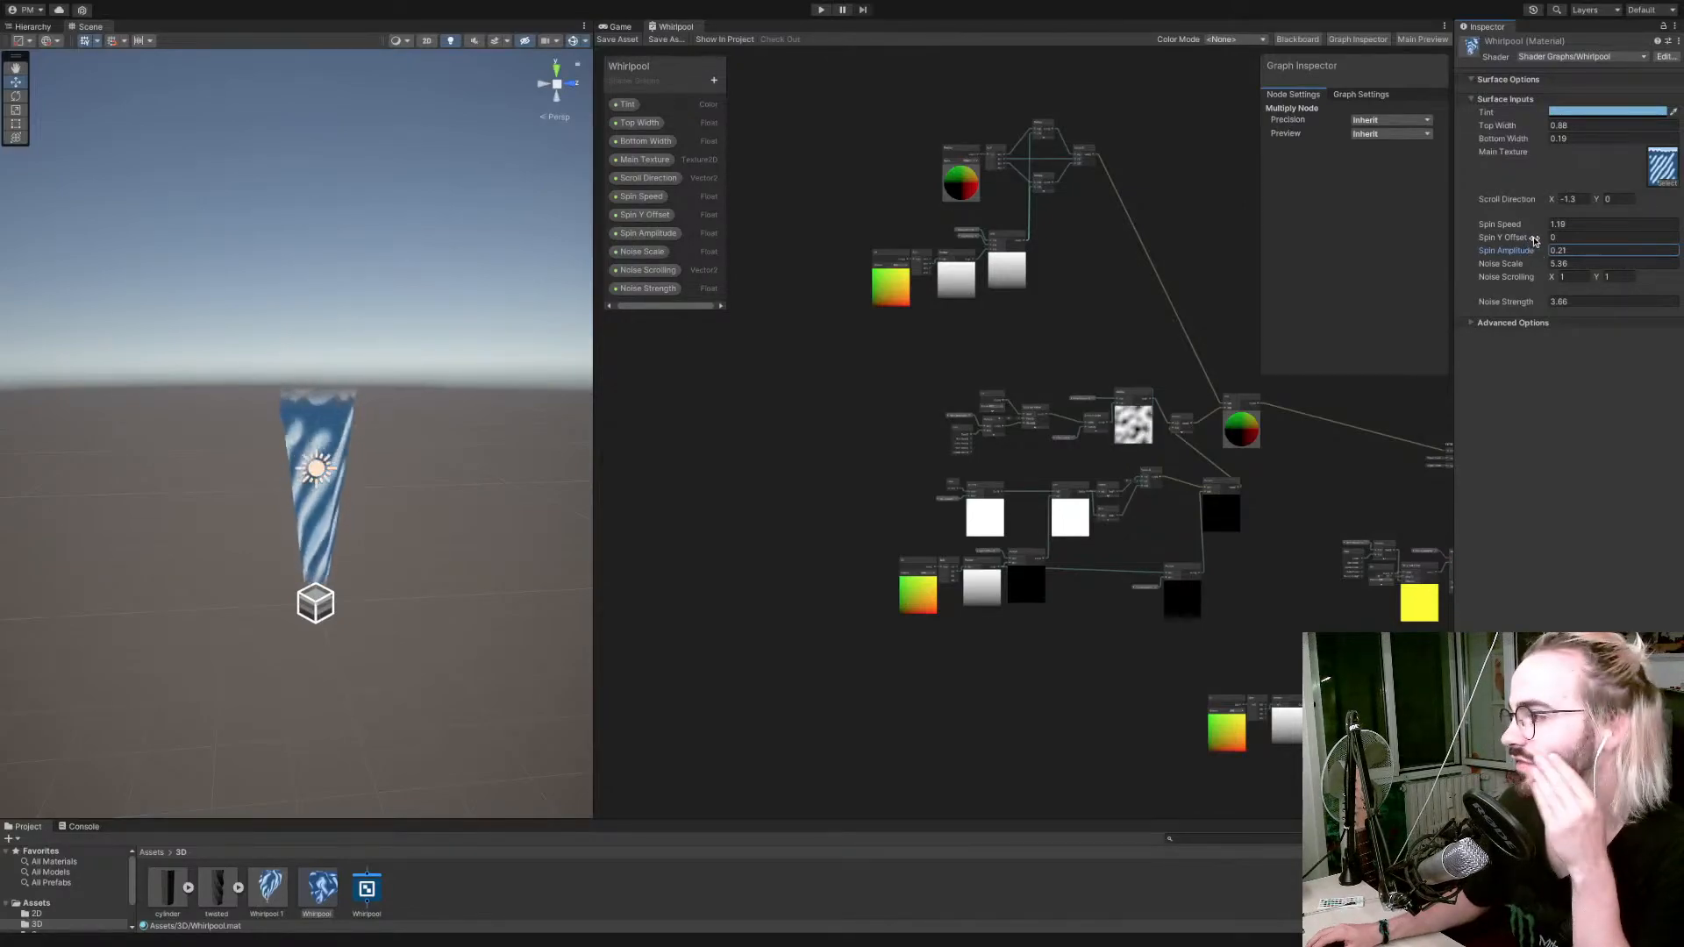
pyautogui.moveTo(1535, 241); pyautogui.dragTo(1542, 239)
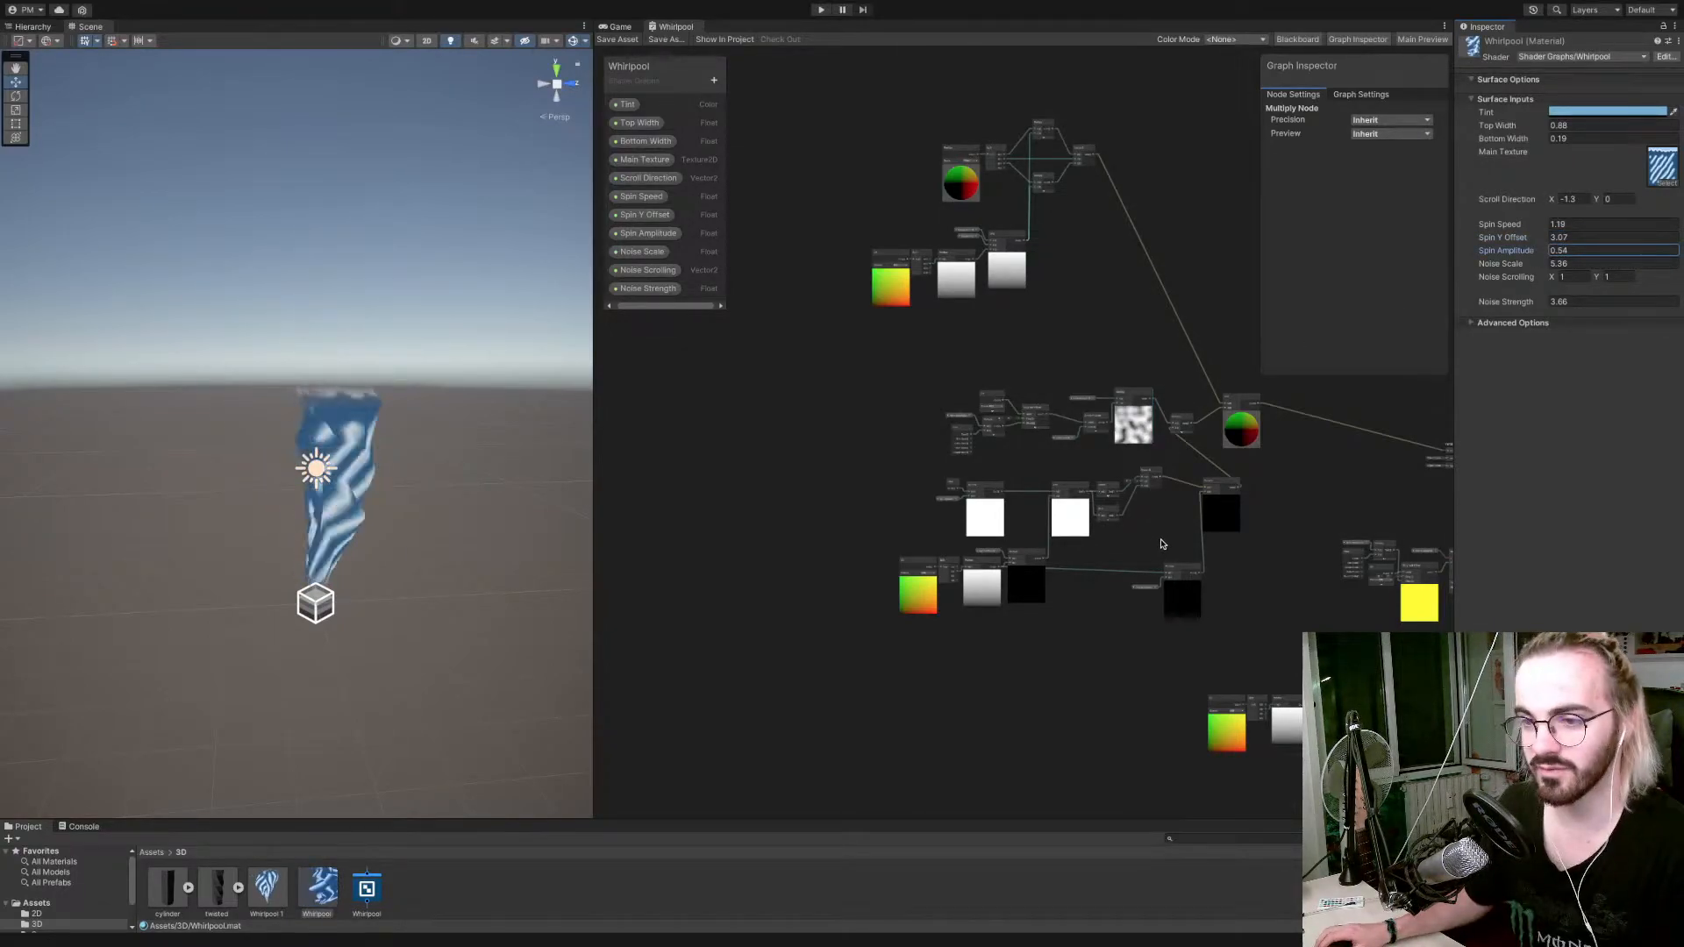
# Move the Spin Amplitude property and its Multiply node together beneath the Cosine and Sine nodes.
pyautogui.scroll(4, 1163, 544)
pyautogui.scroll(-3, 1166, 546)
pyautogui.scroll(5, 1169, 544)
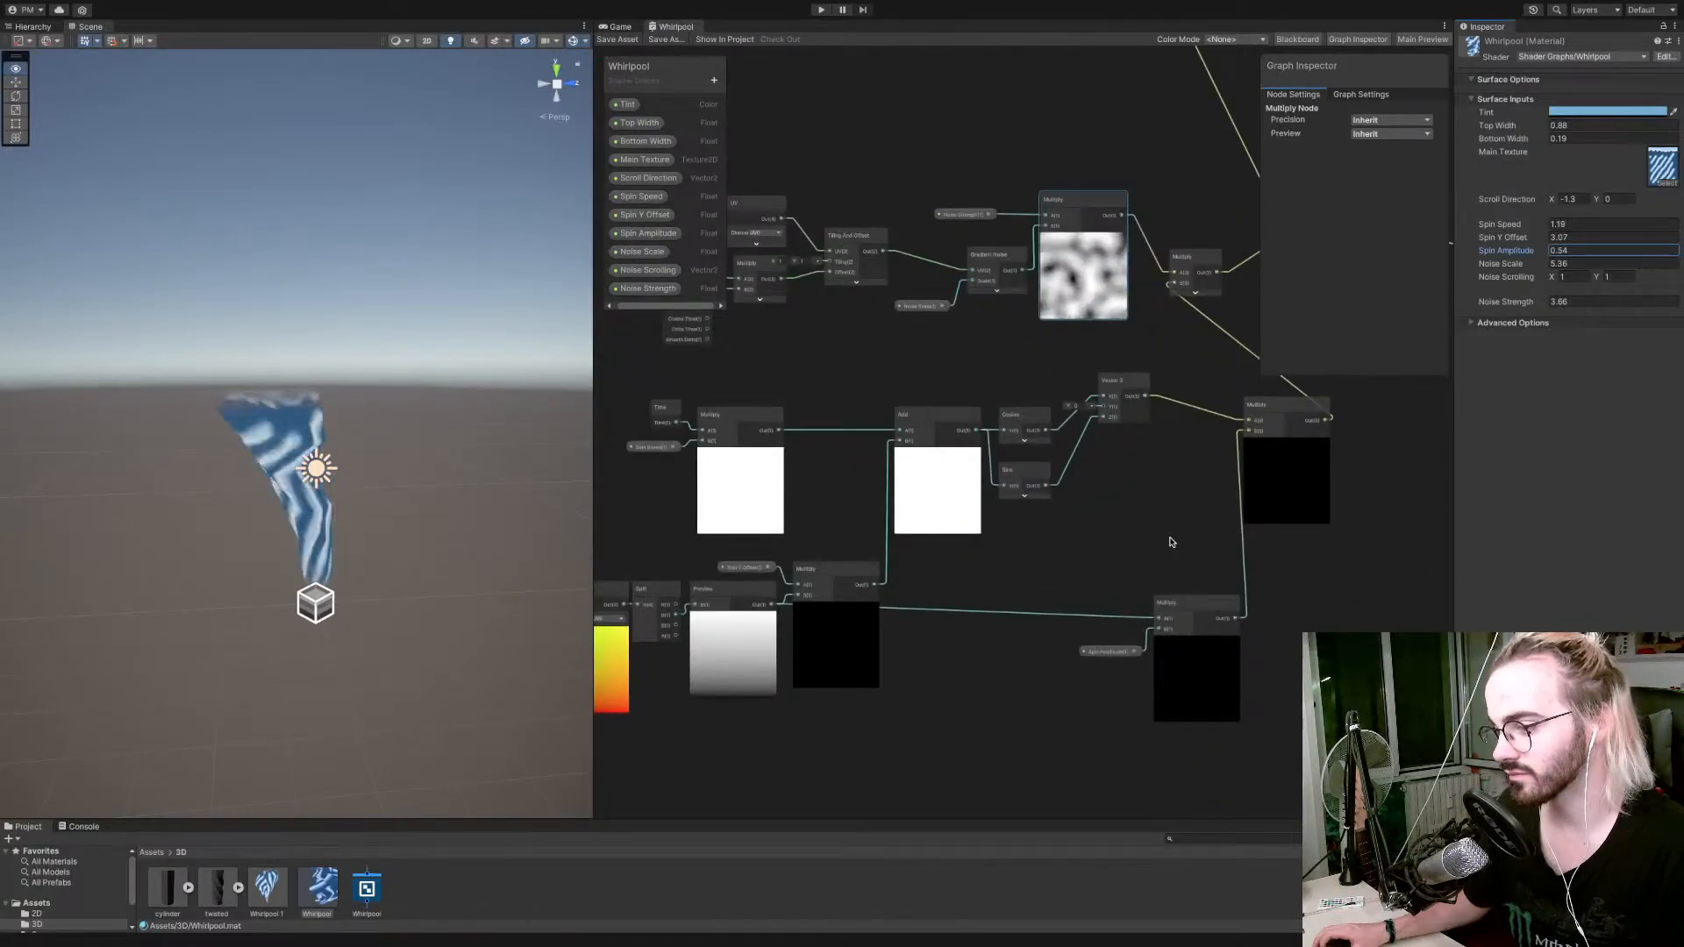
pyautogui.moveTo(1107, 579); pyautogui.dragTo(1194, 701)
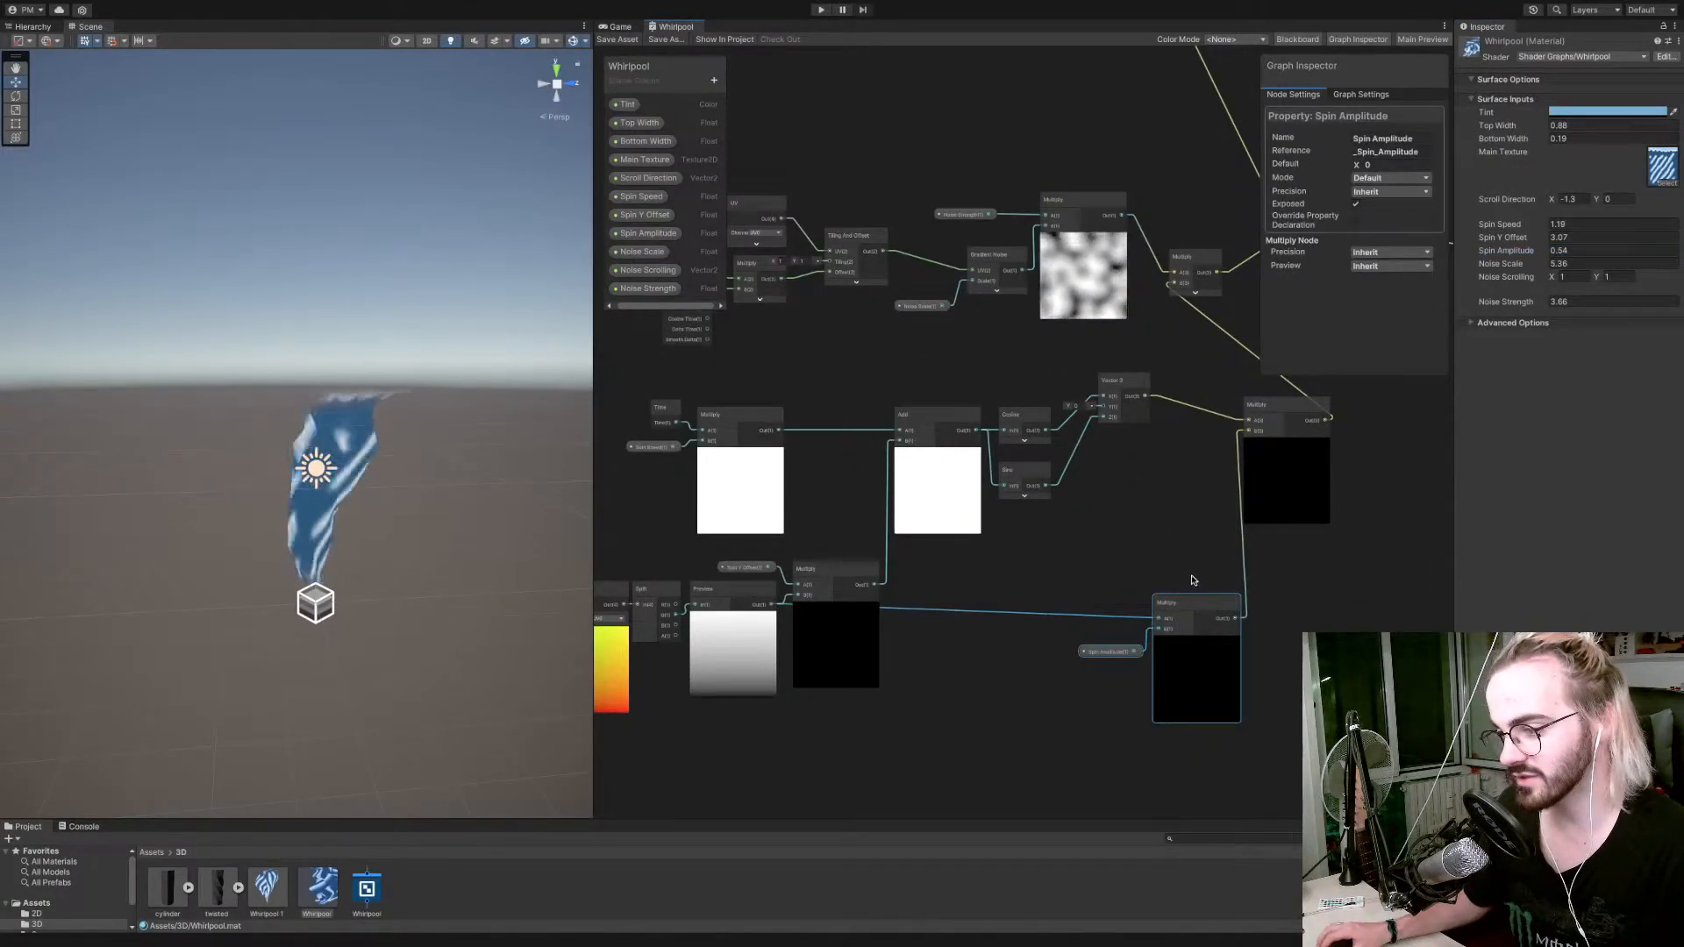
pyautogui.moveTo(1198, 613); pyautogui.dragTo(1020, 589)
pyautogui.moveTo(1063, 325); pyautogui.dragTo(783, 344, button='middle')
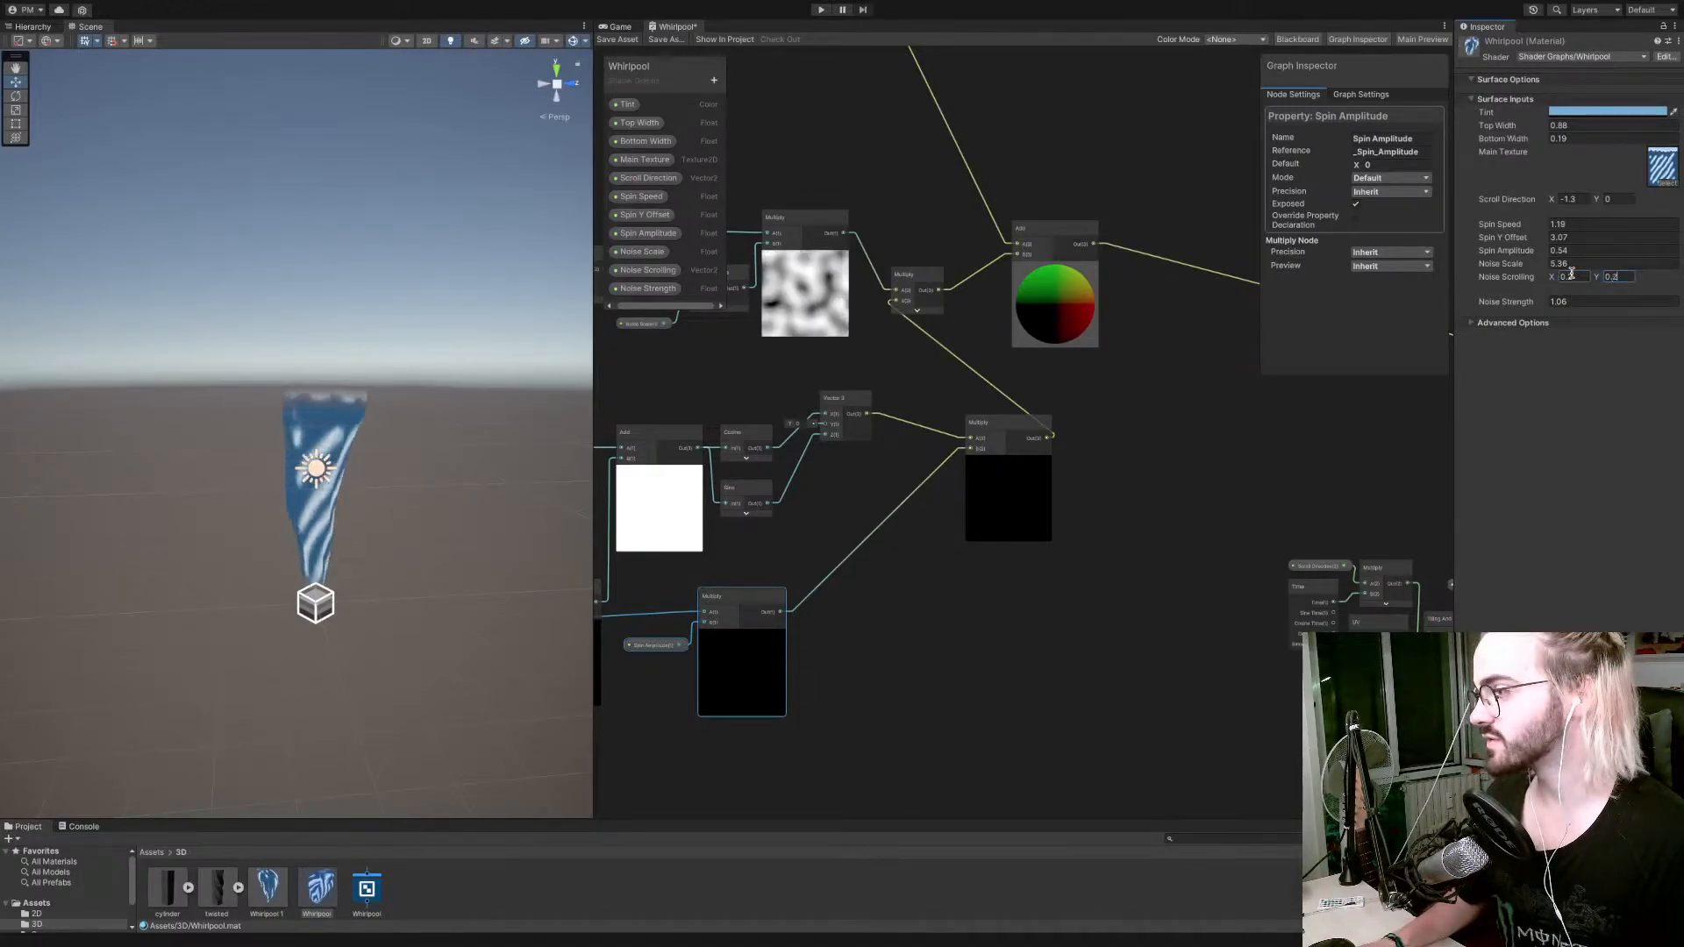
# Set Noise Scrolling to X 0.2 and Y 0.2, Spin Y Offset to 3.78 and Spin Amplitude to 0.79 on the Whirlpool material.
pyautogui.press('Tab')
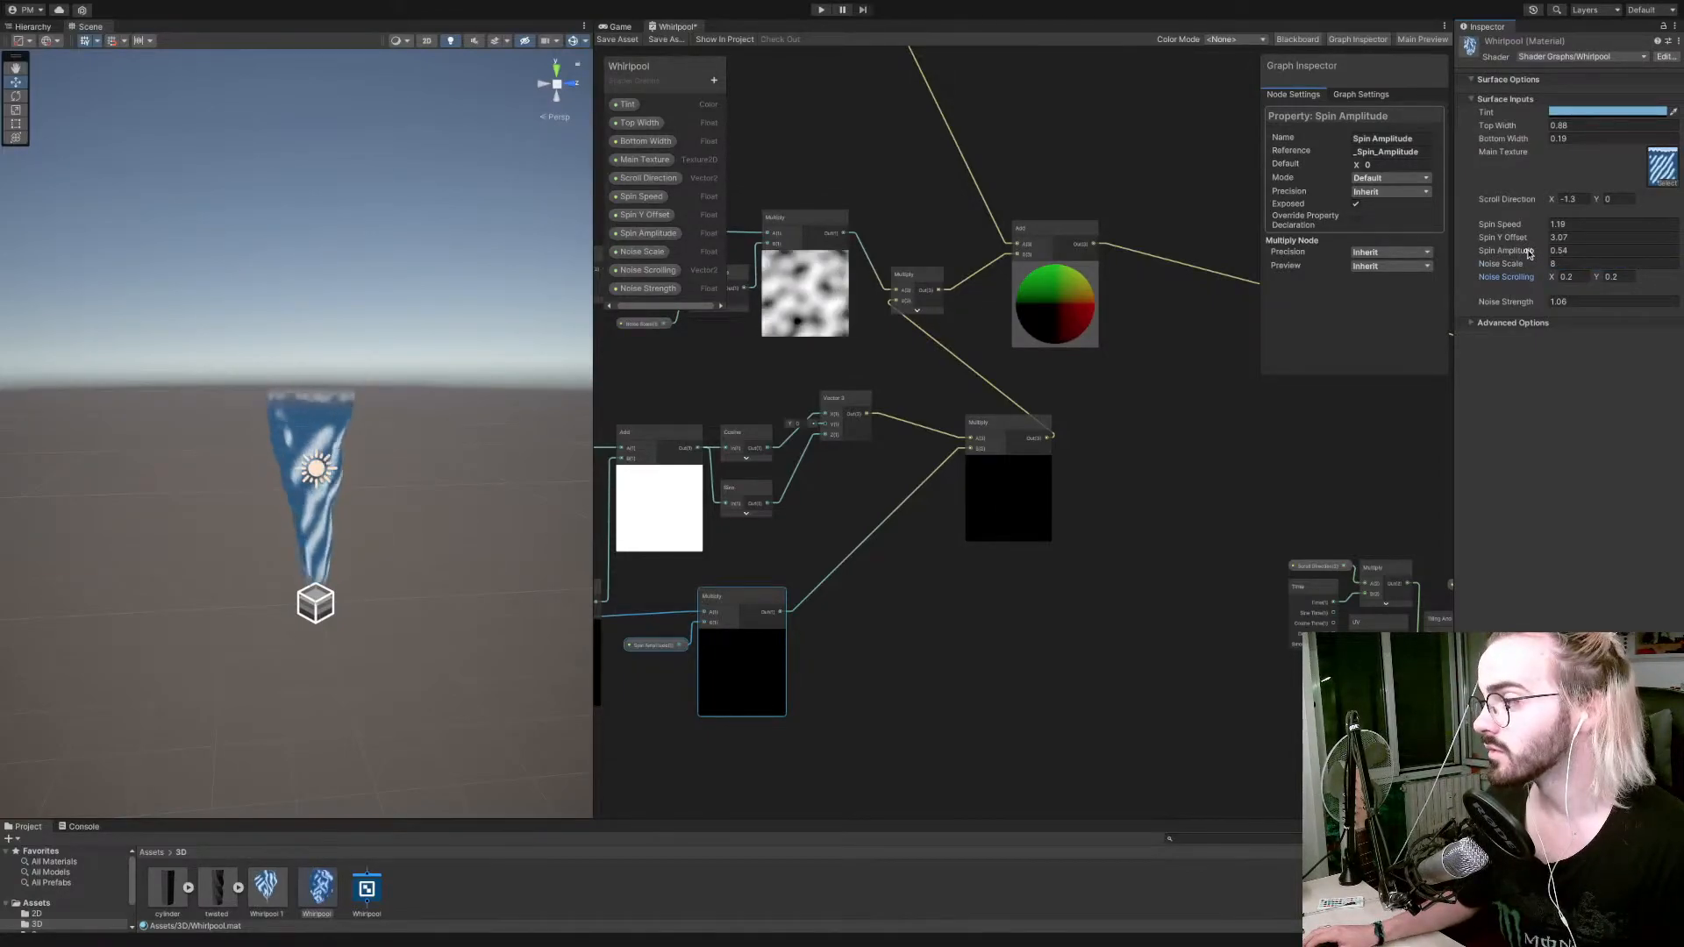
pyautogui.moveTo(1541, 253); pyautogui.dragTo(1541, 240)
# Examine the spinning whirlpool in the scene from different sides and distances.
pyautogui.moveTo(438, 307); pyautogui.dragTo(620, 325, button='right')
pyautogui.press('s')
pyautogui.press('w')
pyautogui.press('a')
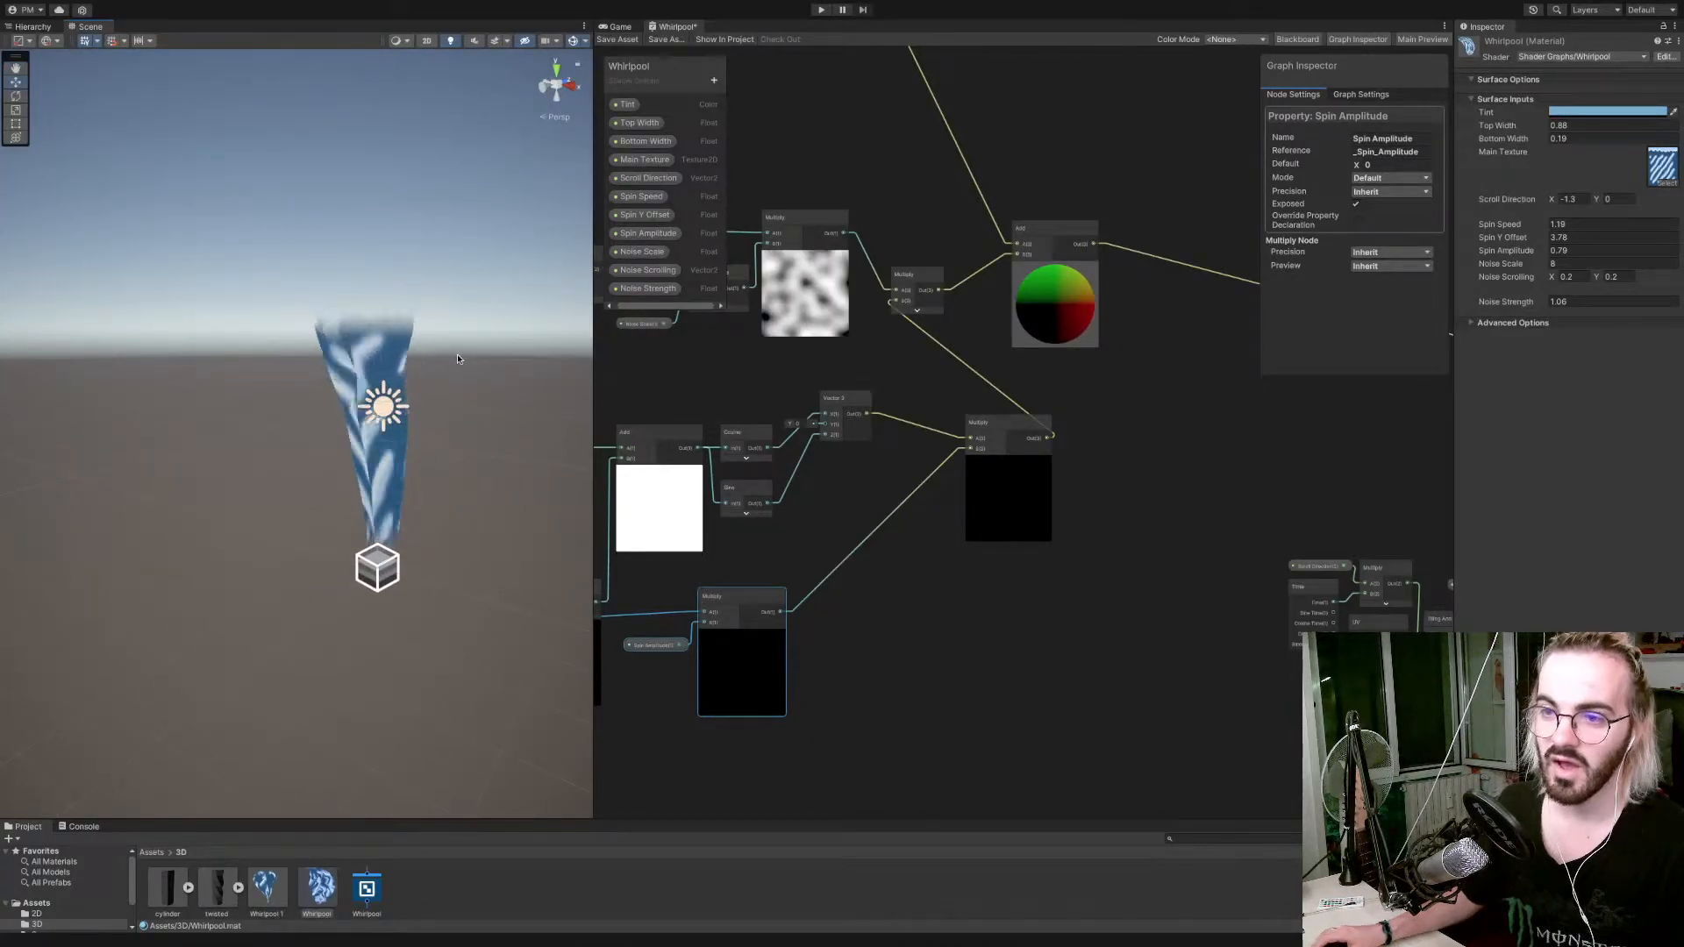
pyautogui.press('a')
pyautogui.moveTo(482, 353); pyautogui.dragTo(218, 353, button='right')
pyautogui.press('d')
pyautogui.press('w')
pyautogui.scroll(-3, 218, 353)
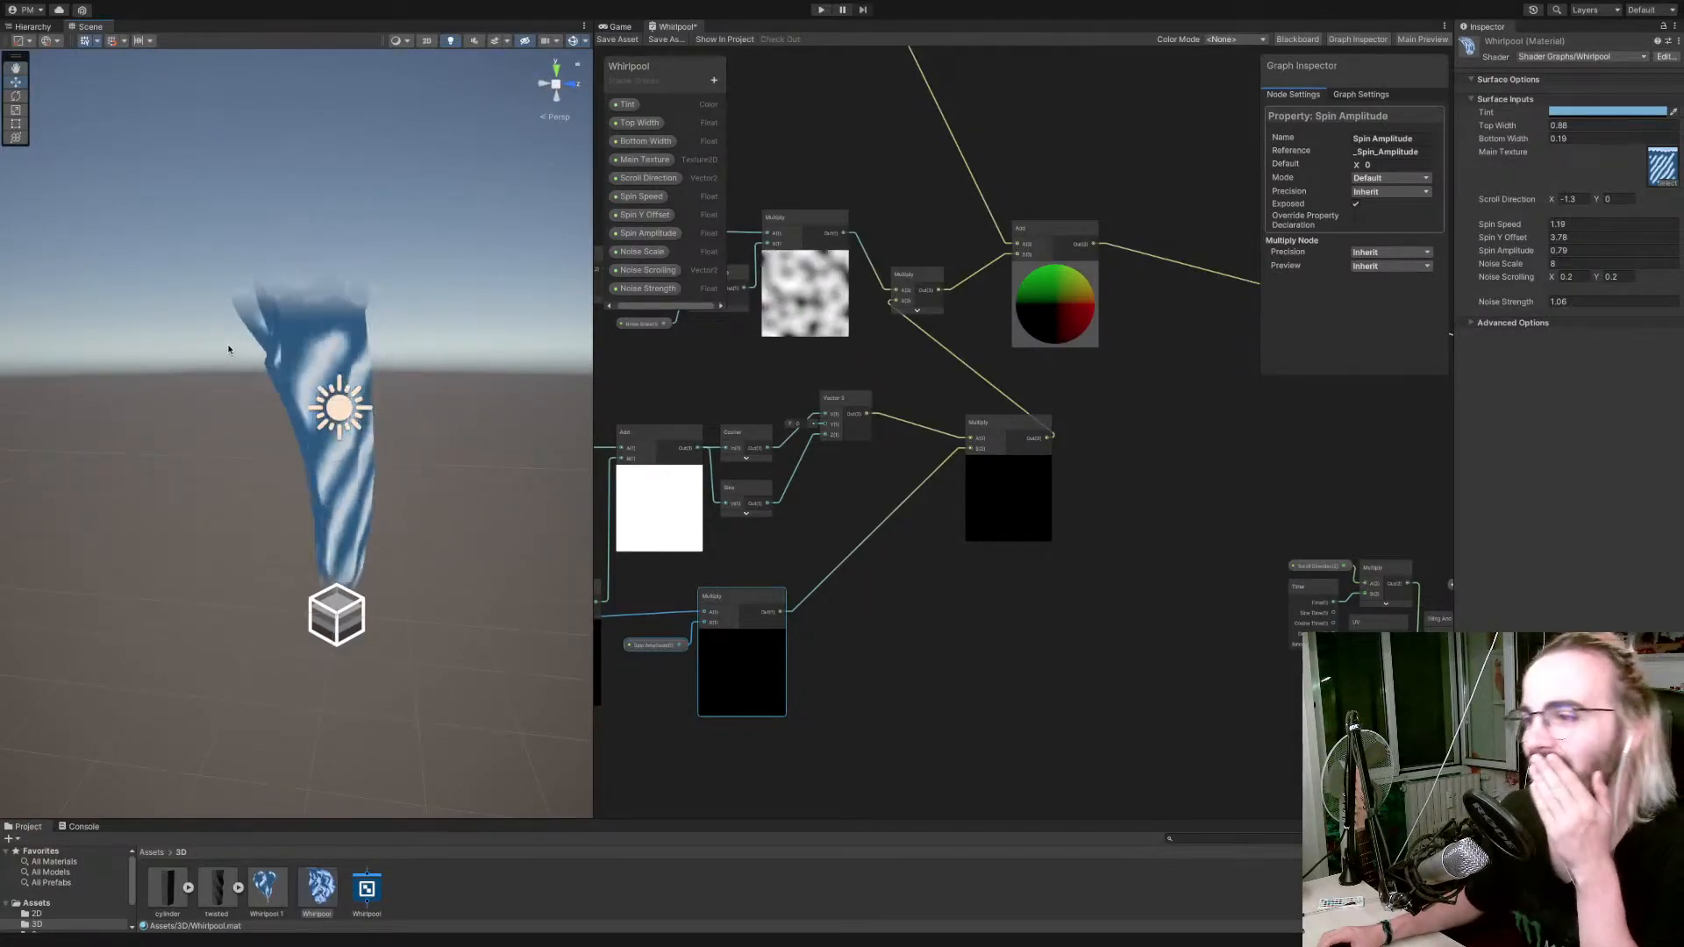
# Move the Add node that combines the taper and spin branches further away from the noise Multiply node.
pyautogui.scroll(-5, 1037, 350)
pyautogui.scroll(3, 1066, 303)
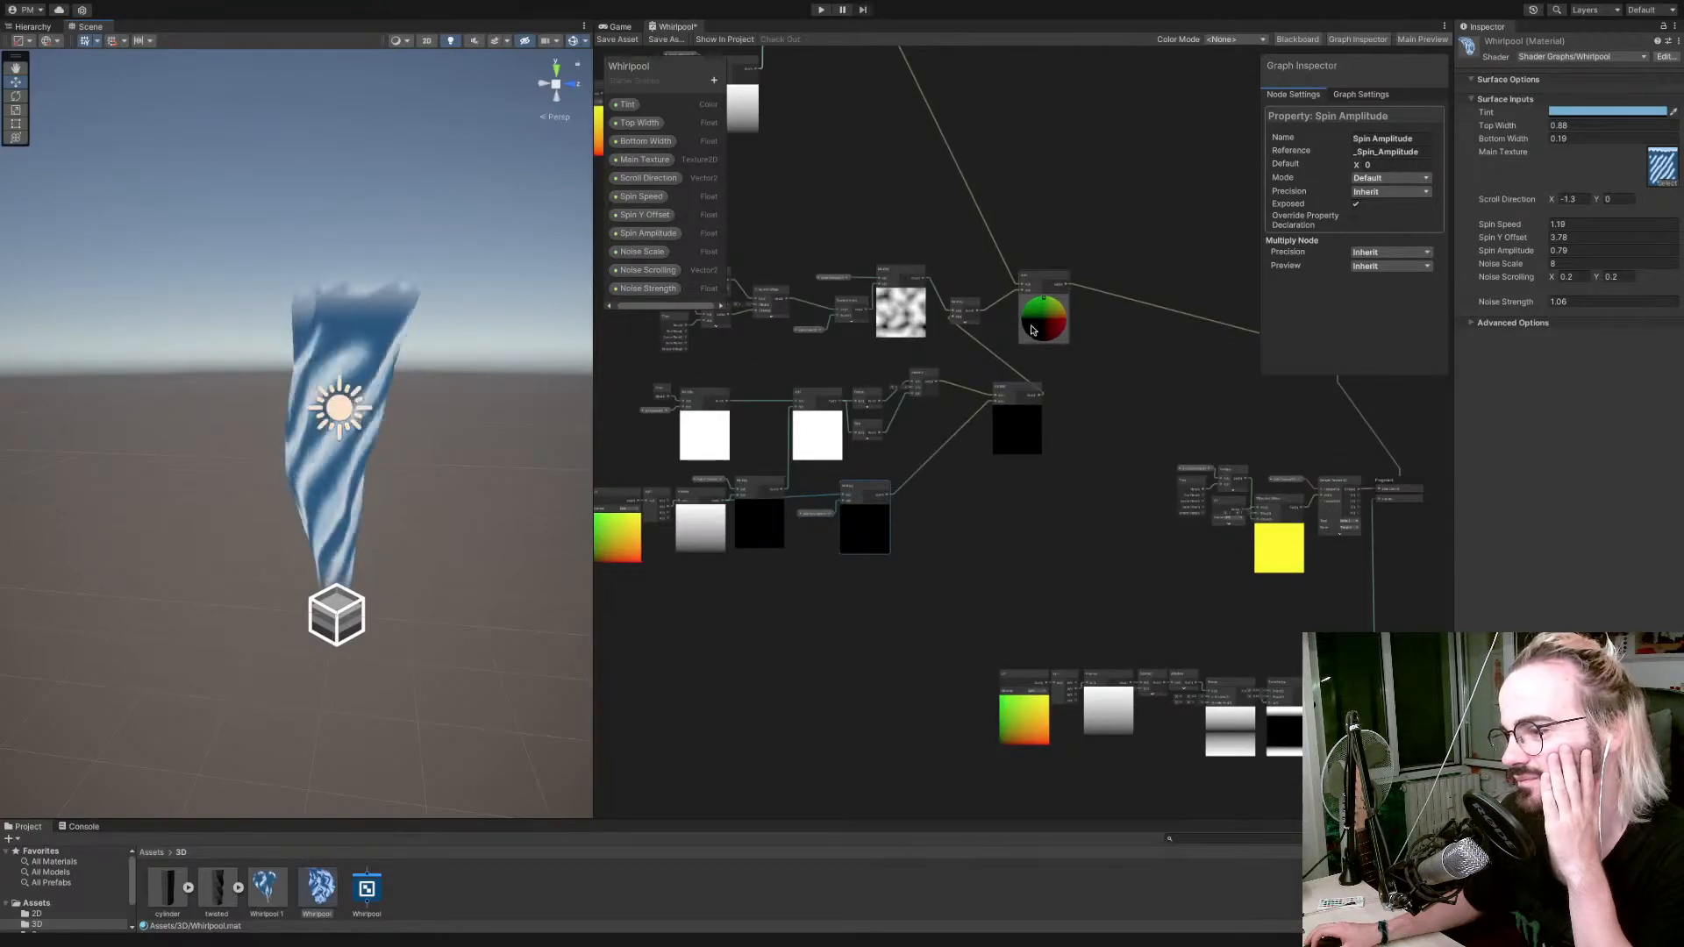
pyautogui.click(1077, 287)
pyautogui.moveTo(1076, 288); pyautogui.dragTo(1135, 288)
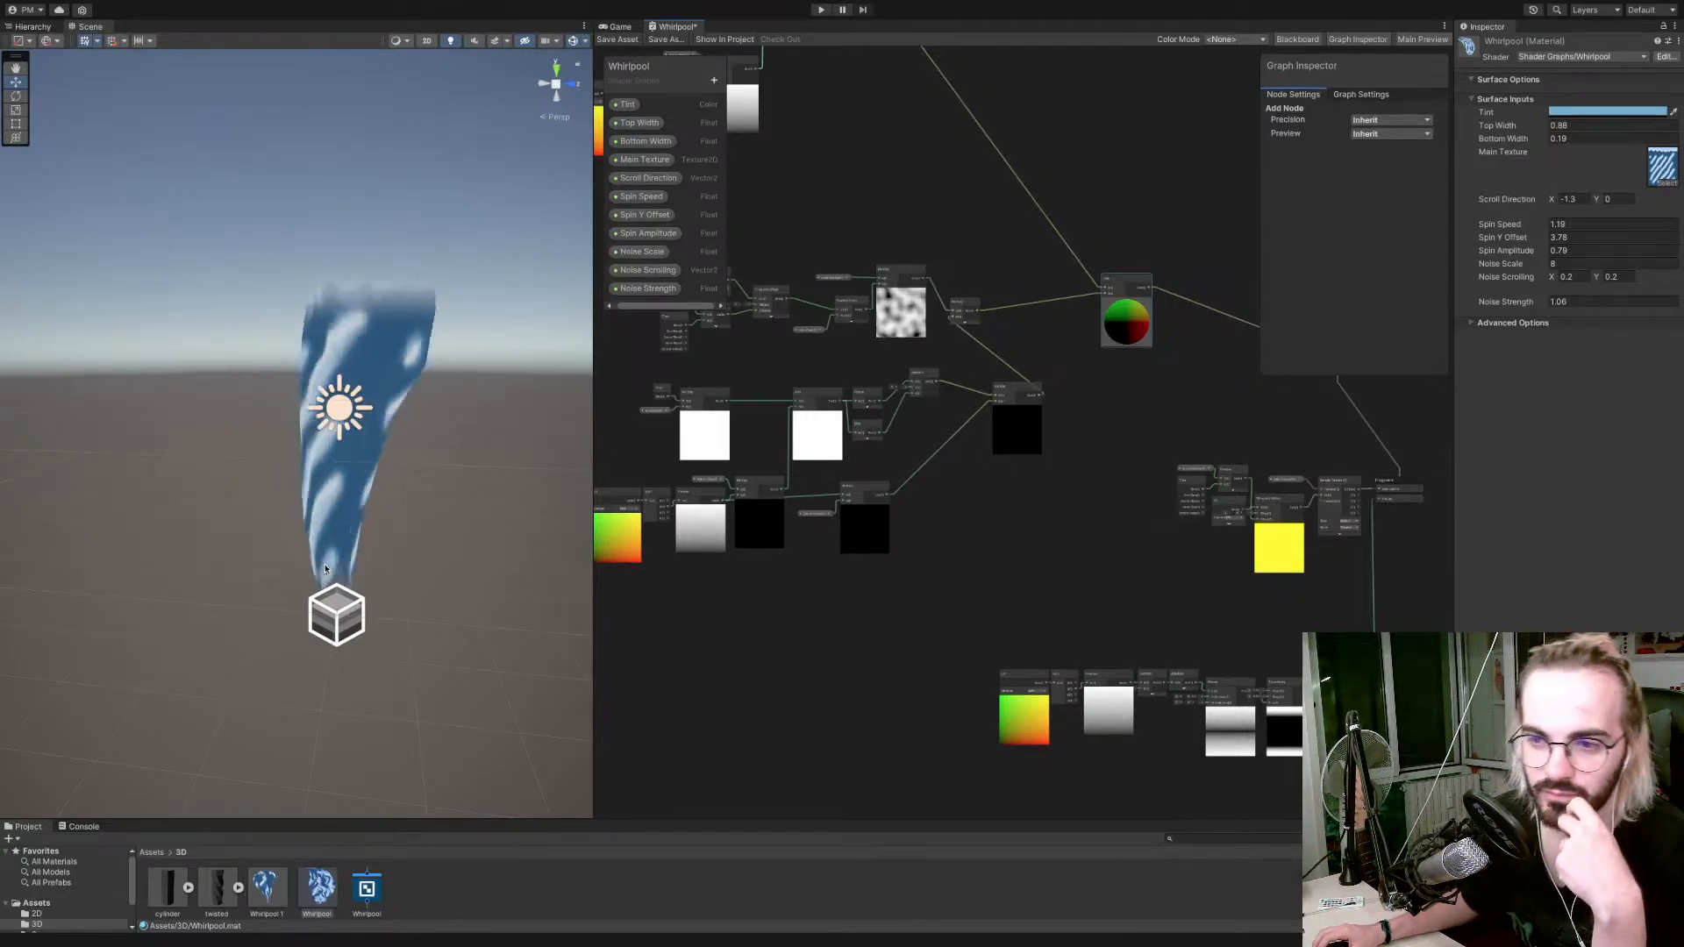
# Bring up the Hierarchy and dock the Scene view alongside the Game view and Whirlpool graph.
pyautogui.scroll(-3, 323, 569)
pyautogui.scroll(-3, 325, 568)
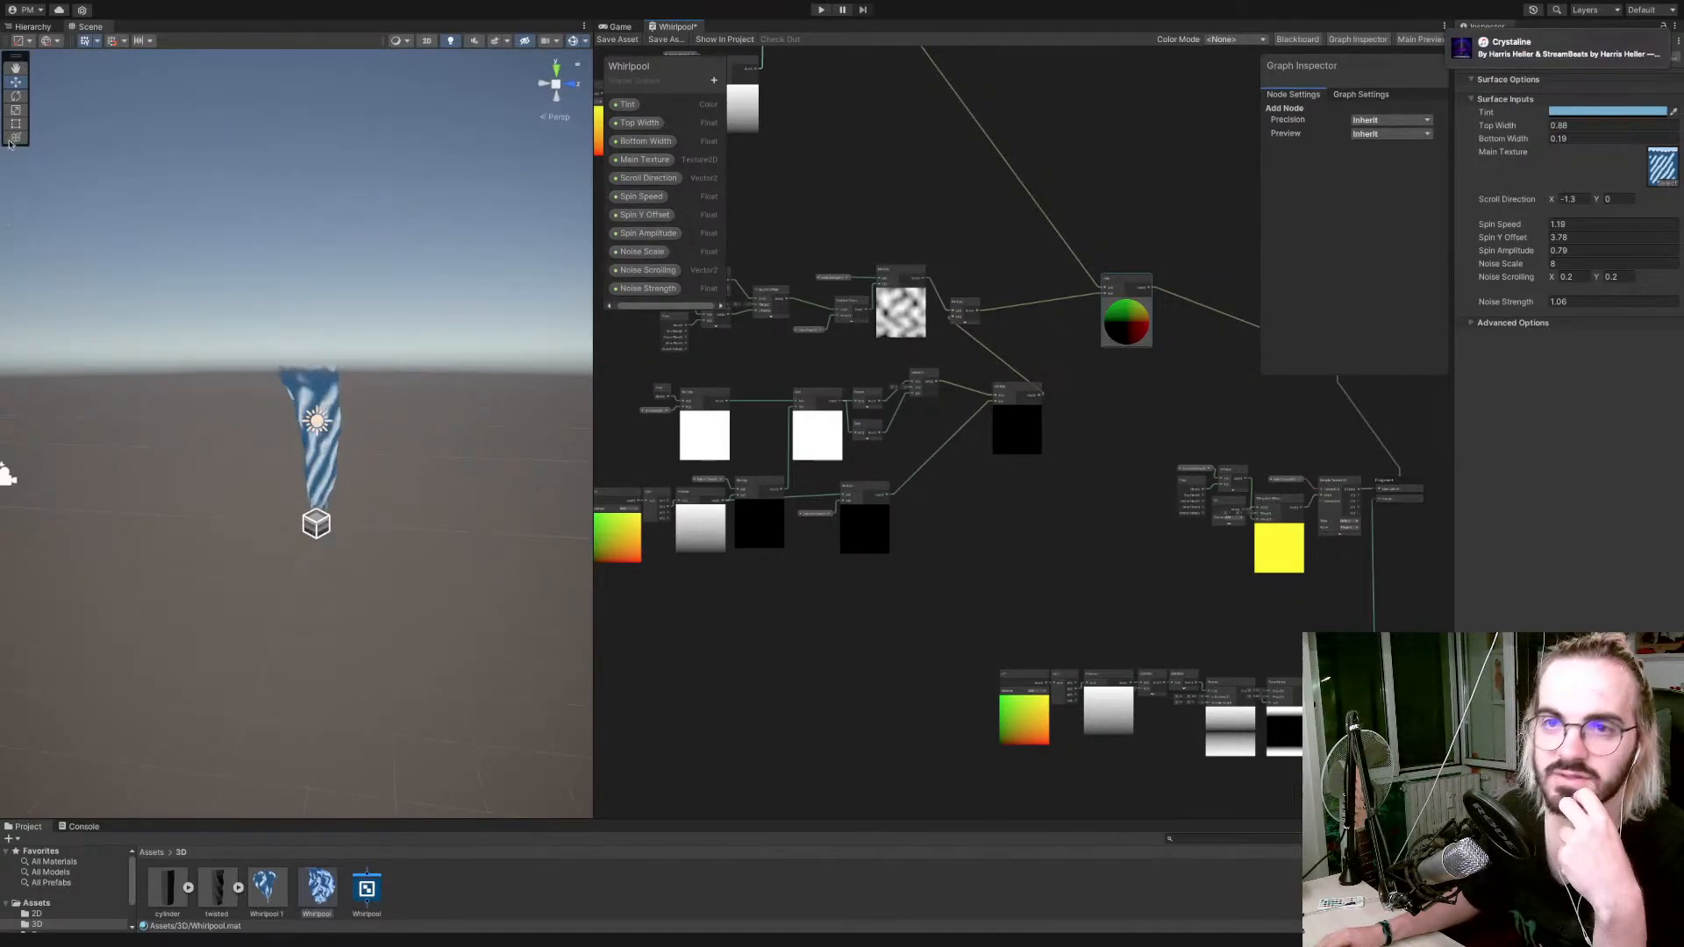
pyautogui.click(36, 28)
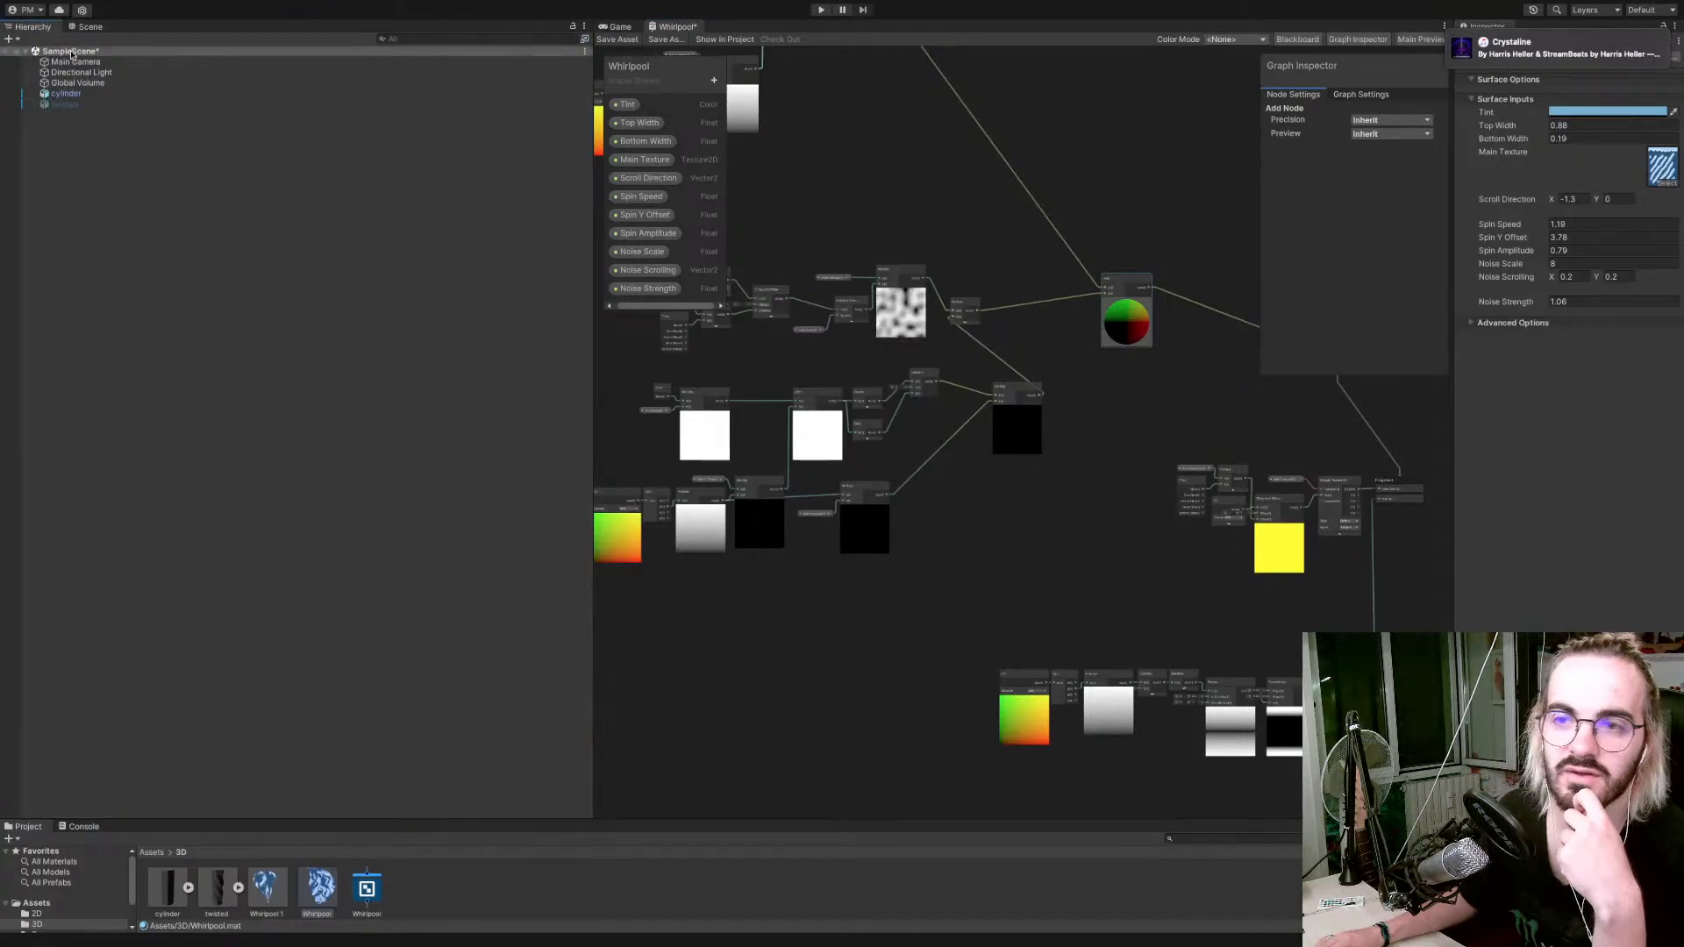
pyautogui.moveTo(98, 29); pyautogui.dragTo(633, 42)
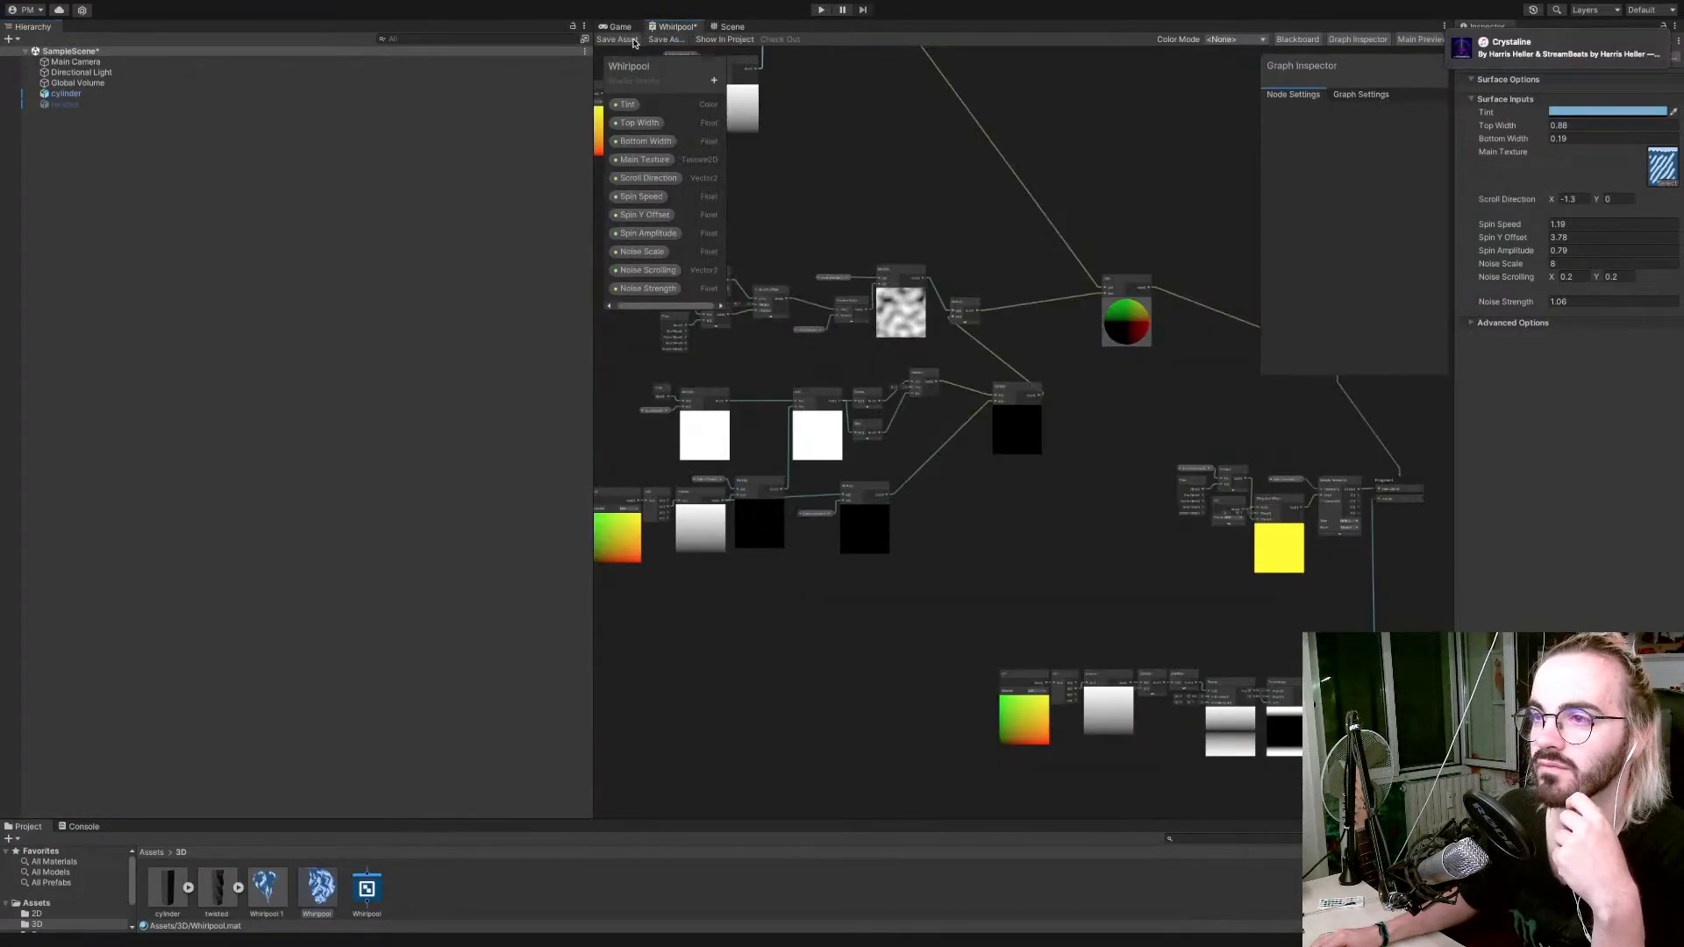
pyautogui.click(731, 28)
# Duplicate the cylinder twice and move the first copy away from the original.
pyautogui.click(222, 93)
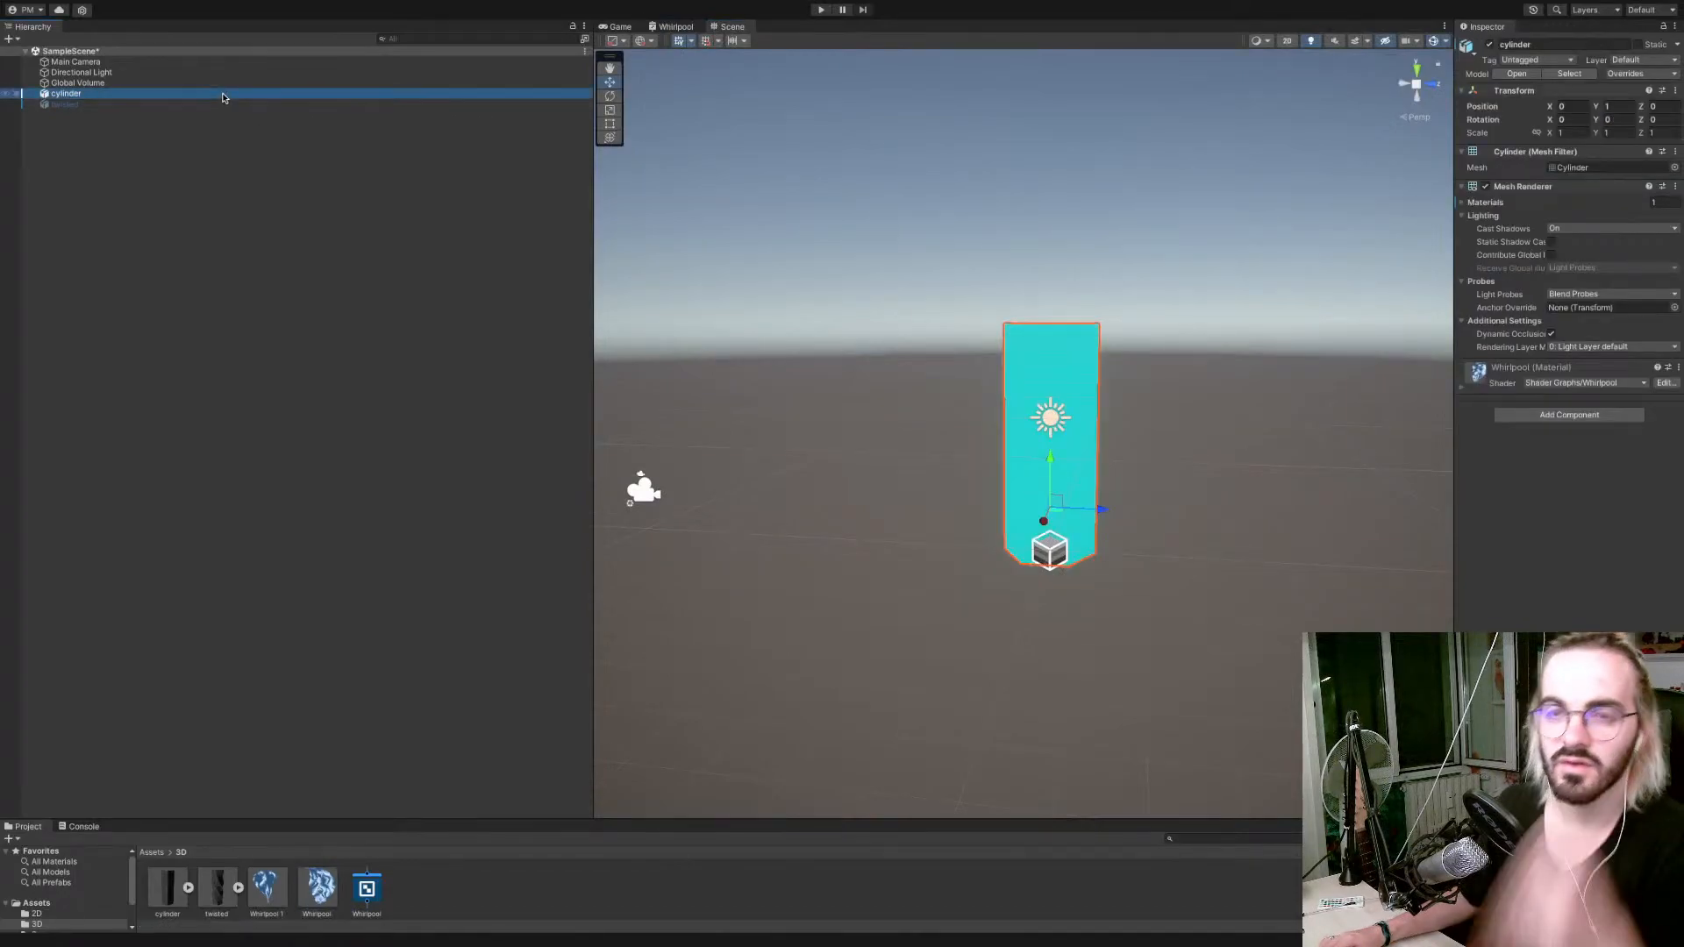
pyautogui.hotkey('ctrl', 'd')
pyautogui.hotkey('ctrl', 'd')
pyautogui.click(195, 115)
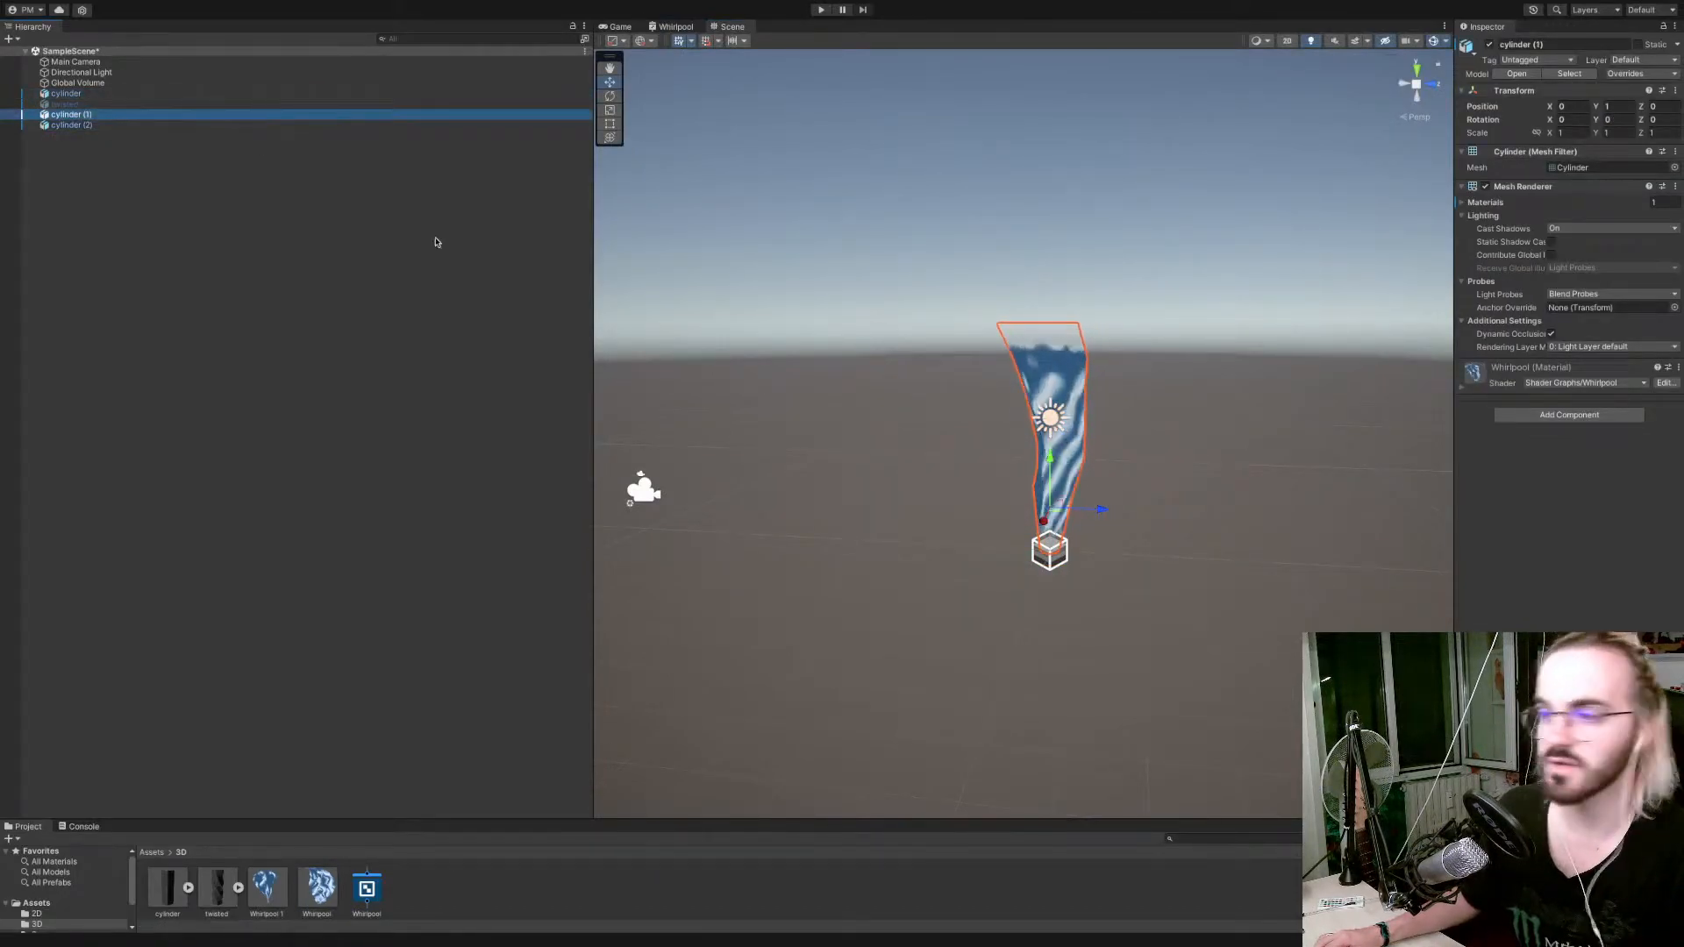
pyautogui.moveTo(1052, 507); pyautogui.dragTo(1113, 480)
# Duplicate the moved cylinder once more and rotate cylinder (1) about its vertical axis to about -76.4 degrees.
pyautogui.hotkey('ctrl', 'd')
pyautogui.press('e')
pyautogui.click(966, 451)
pyautogui.moveTo(1165, 477)
pyautogui.mouseDown(button='right')
pyautogui.moveTo(1102, 486)
pyautogui.moveTo(1144, 486)
pyautogui.mouseUp(button='right')
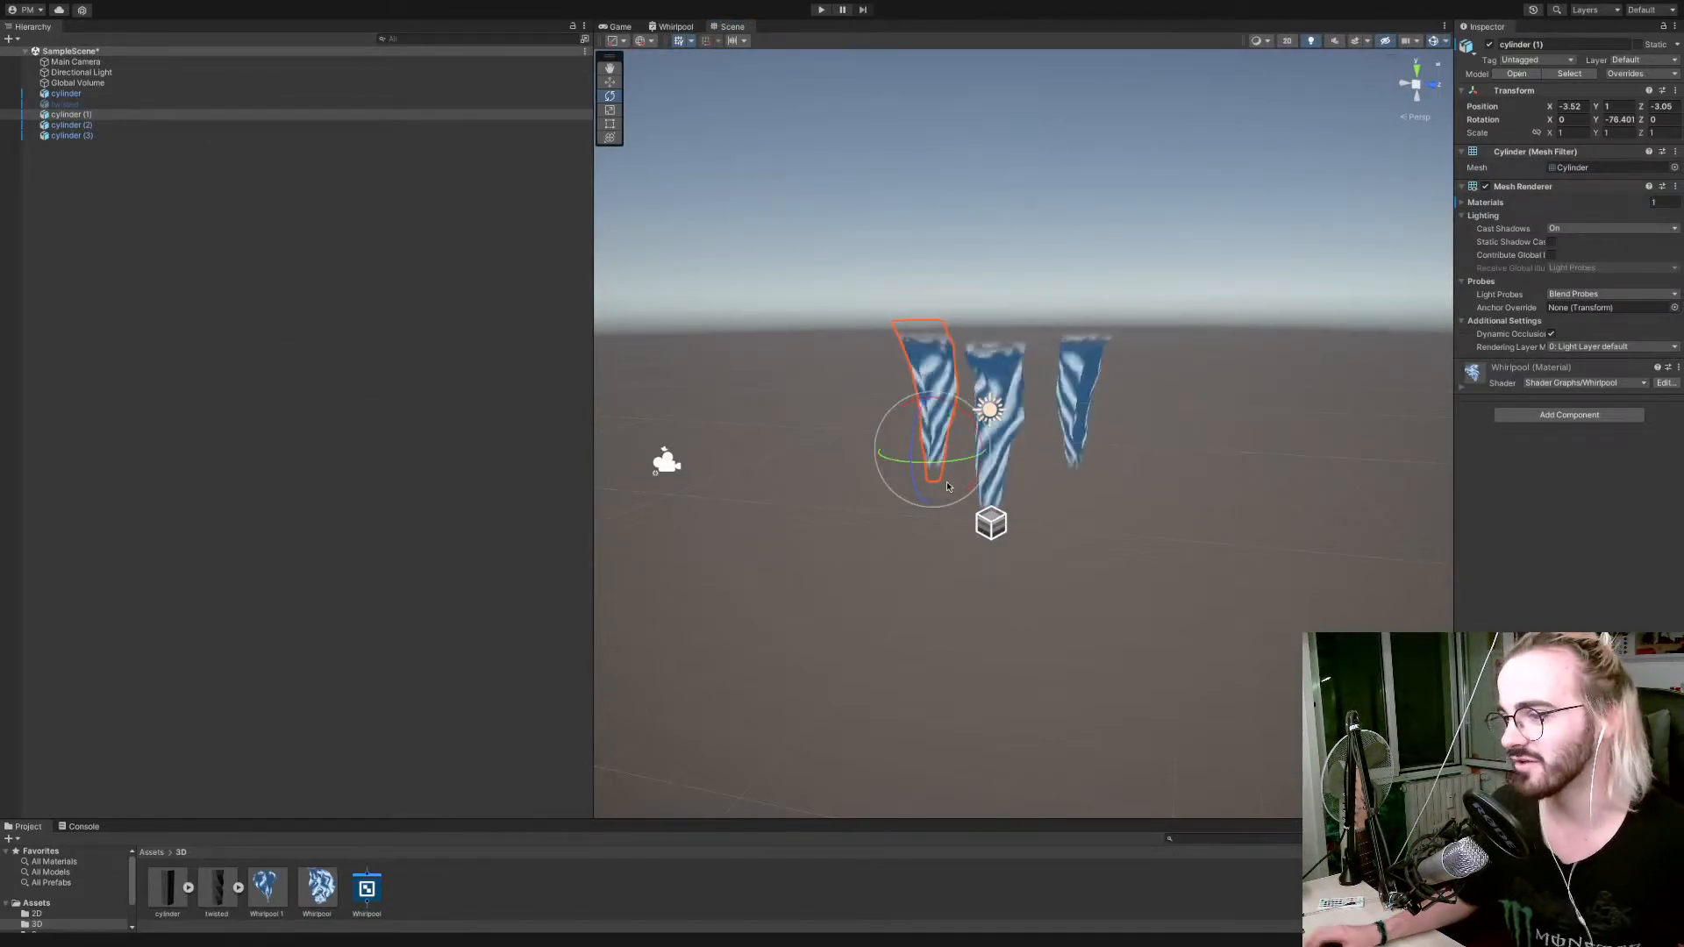
# Change the Whirlpool shader graph's Surface Type to Opaque and save the asset.
pyautogui.moveTo(834, 472); pyautogui.dragTo(1042, 445, button='right')
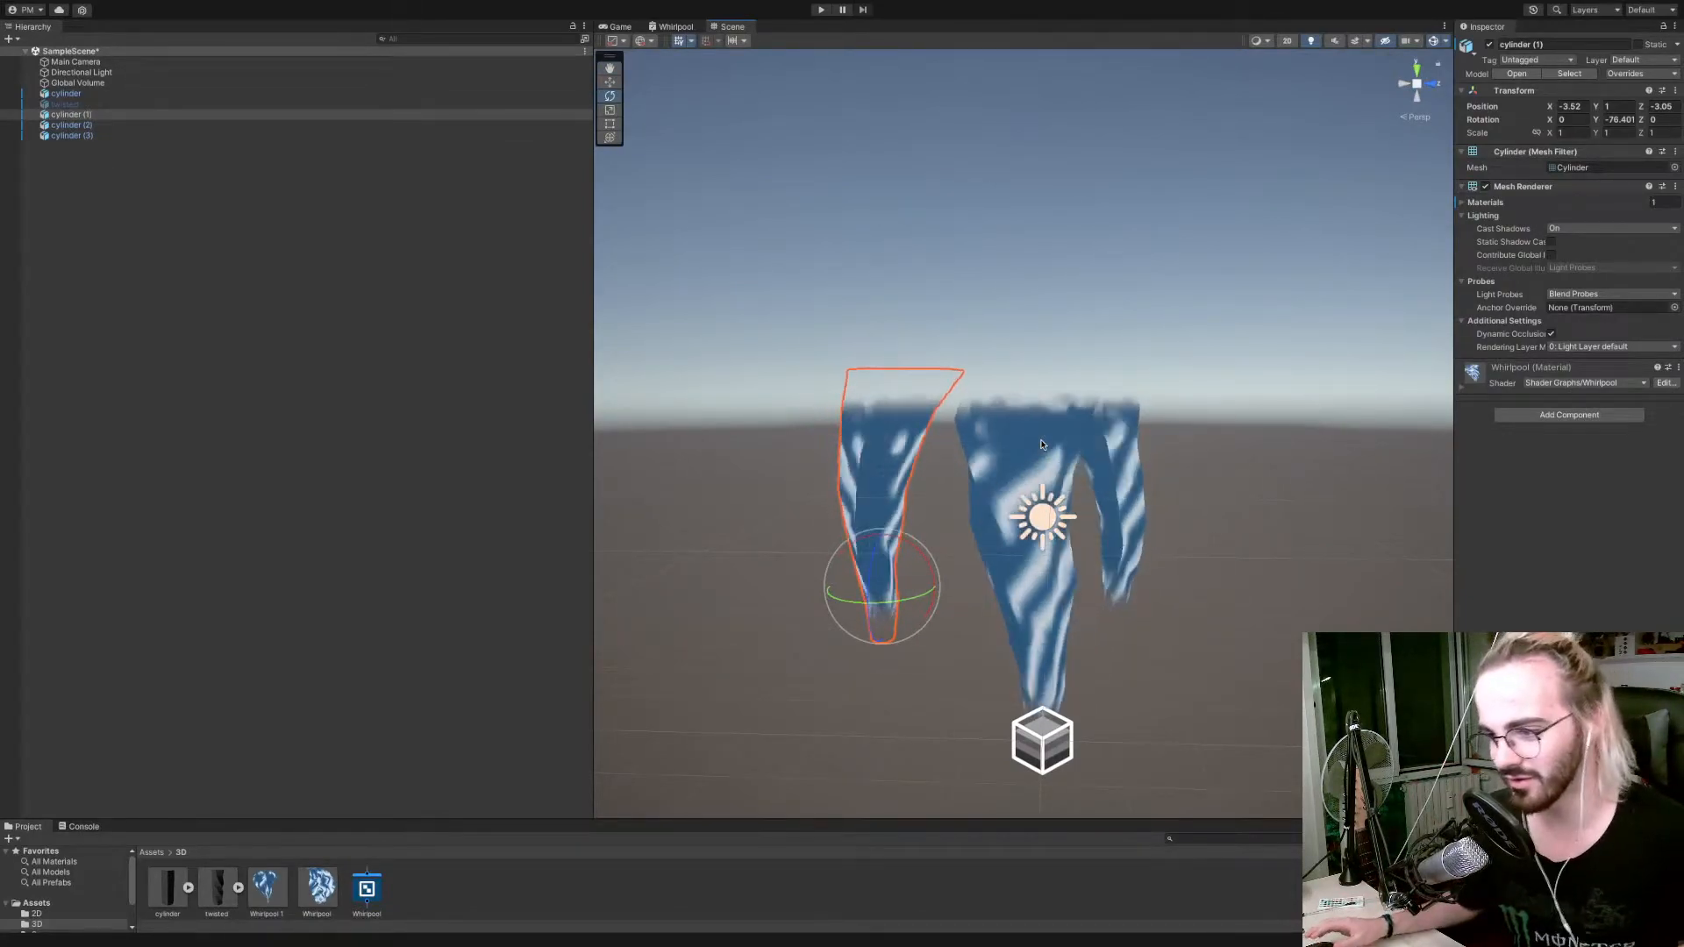
pyautogui.moveTo(1043, 444); pyautogui.dragTo(1060, 476, button='right')
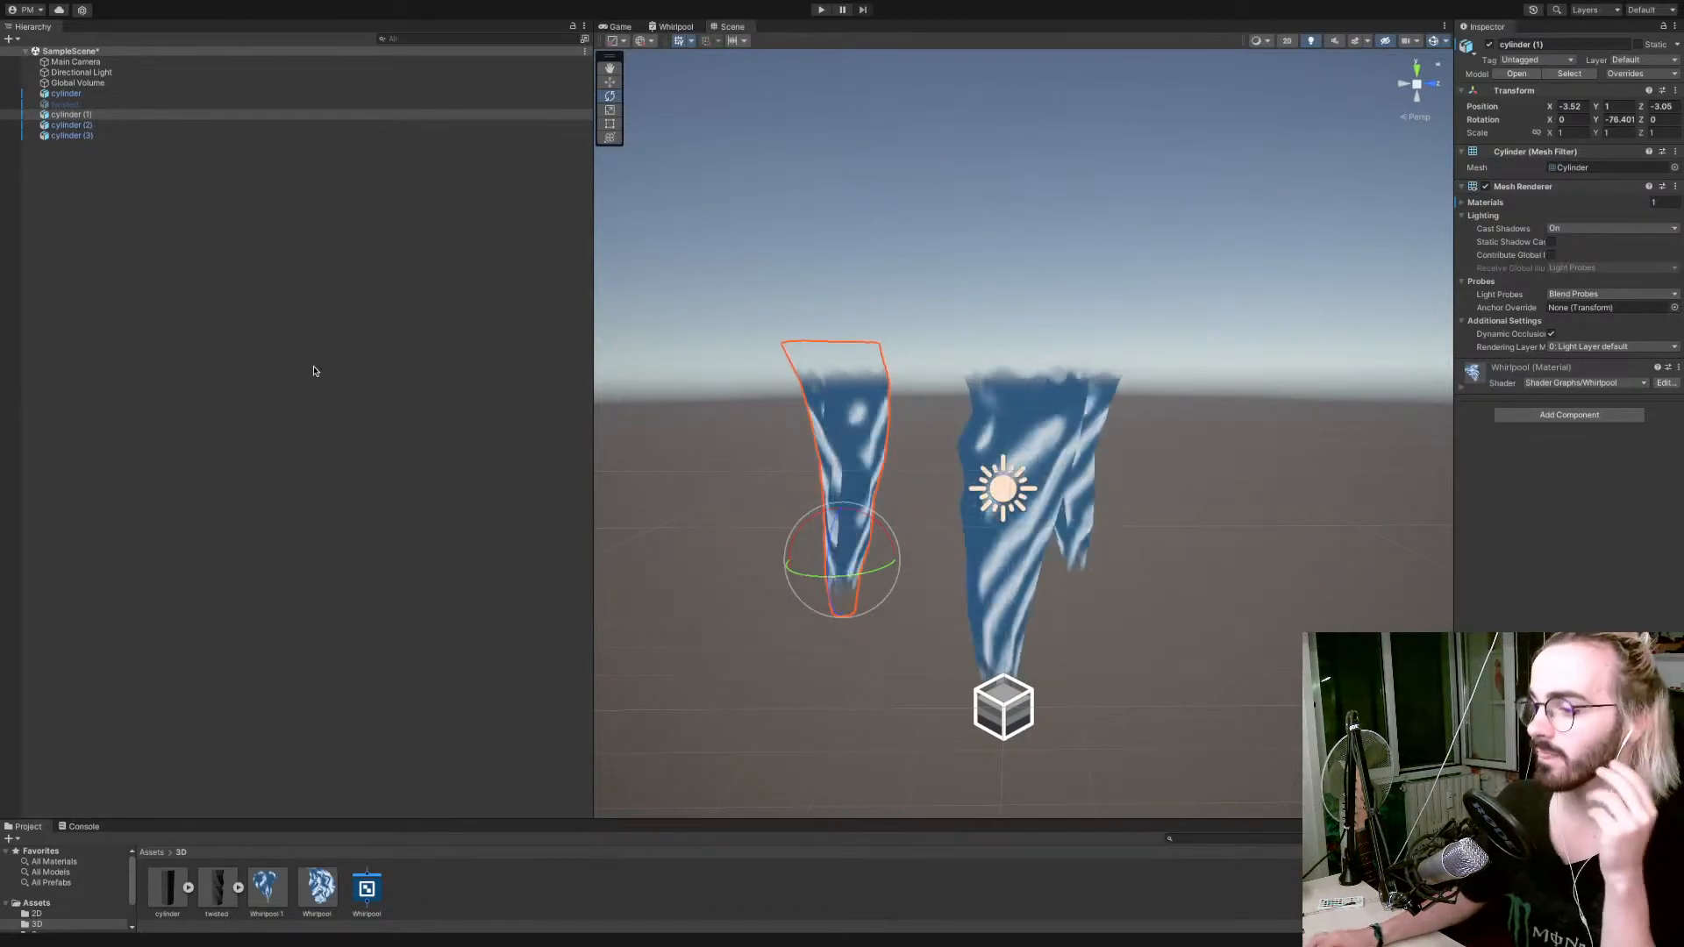
pyautogui.scroll(-3, 1002, 490)
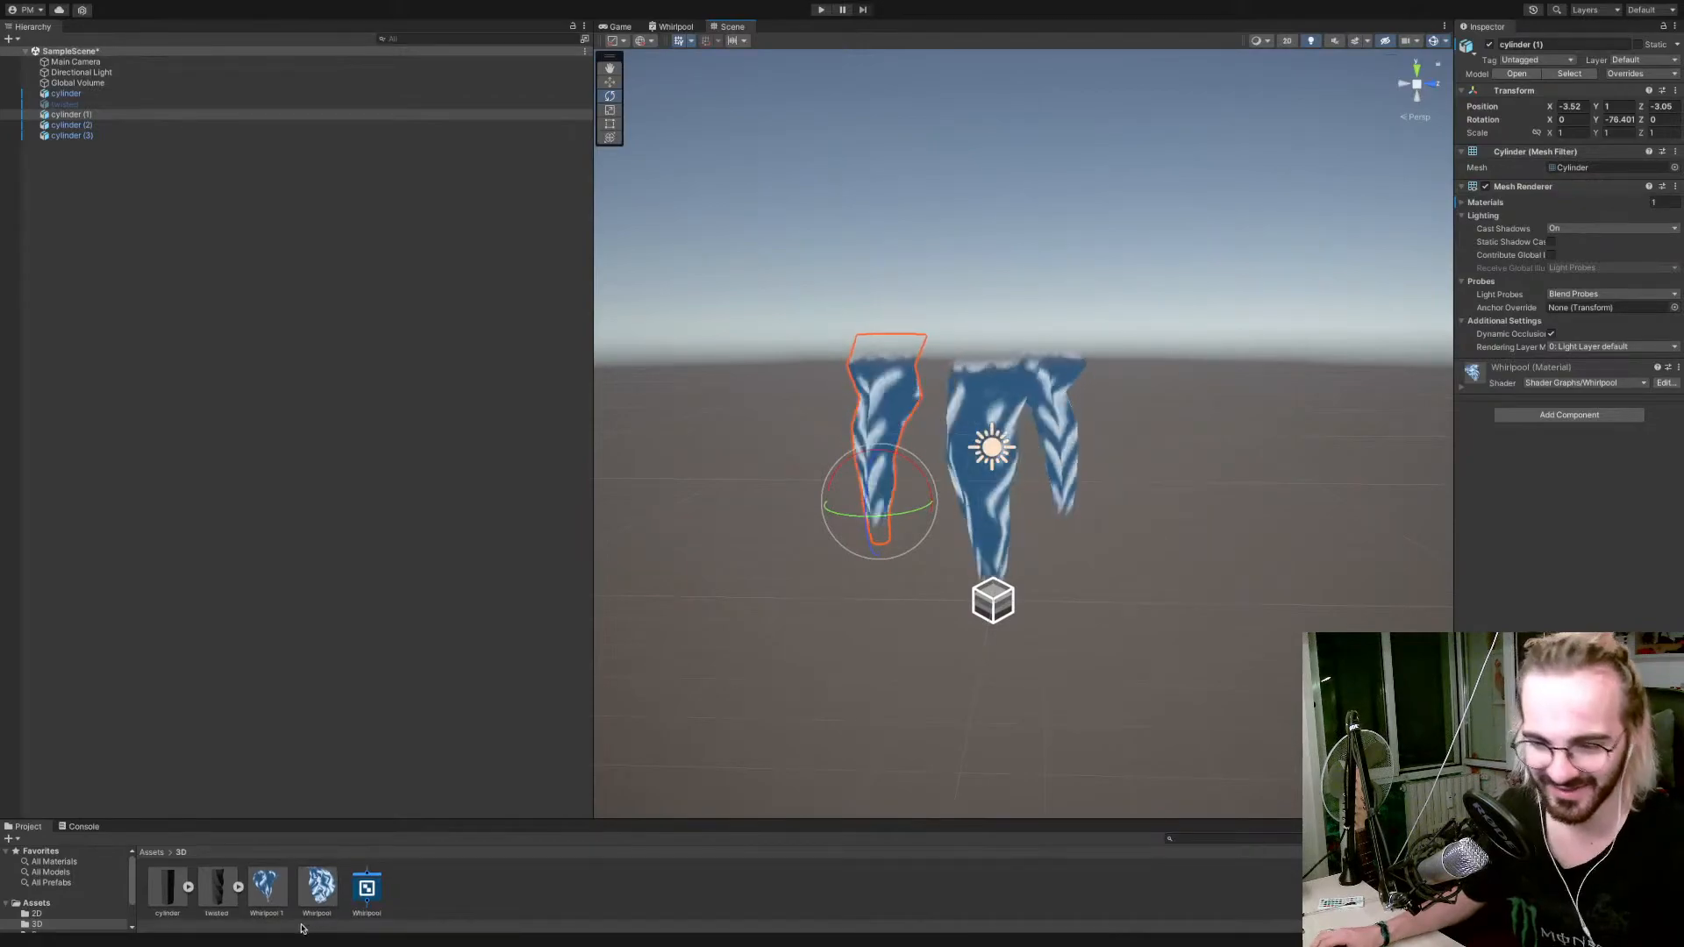
pyautogui.click(366, 888)
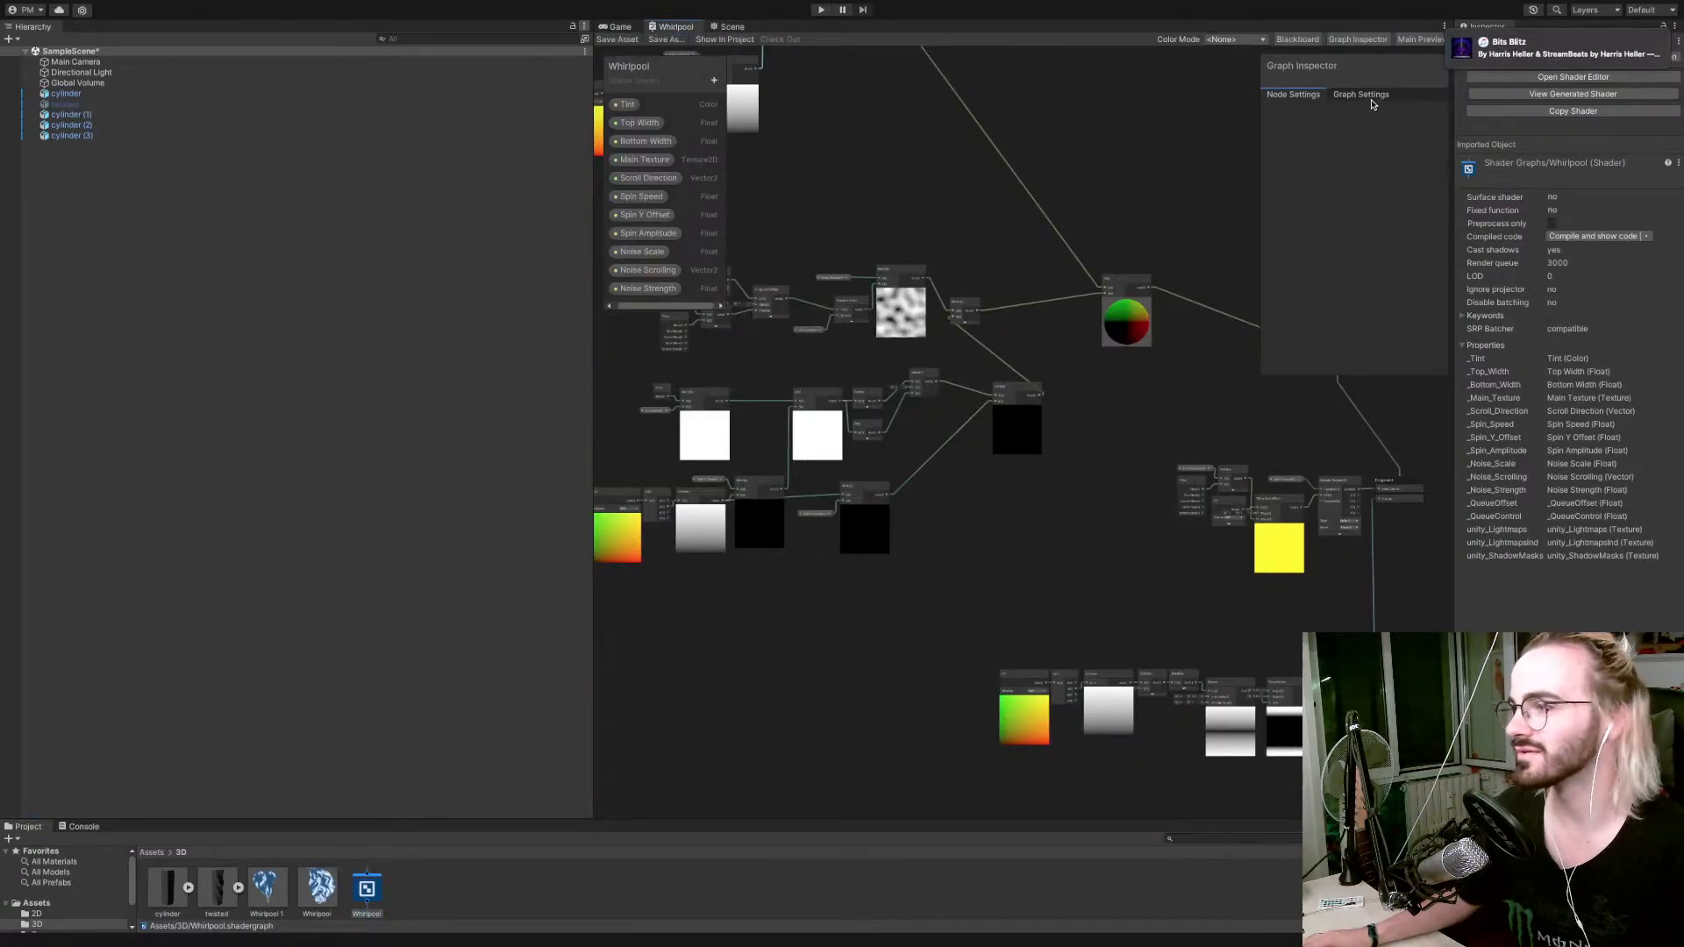
pyautogui.click(1361, 95)
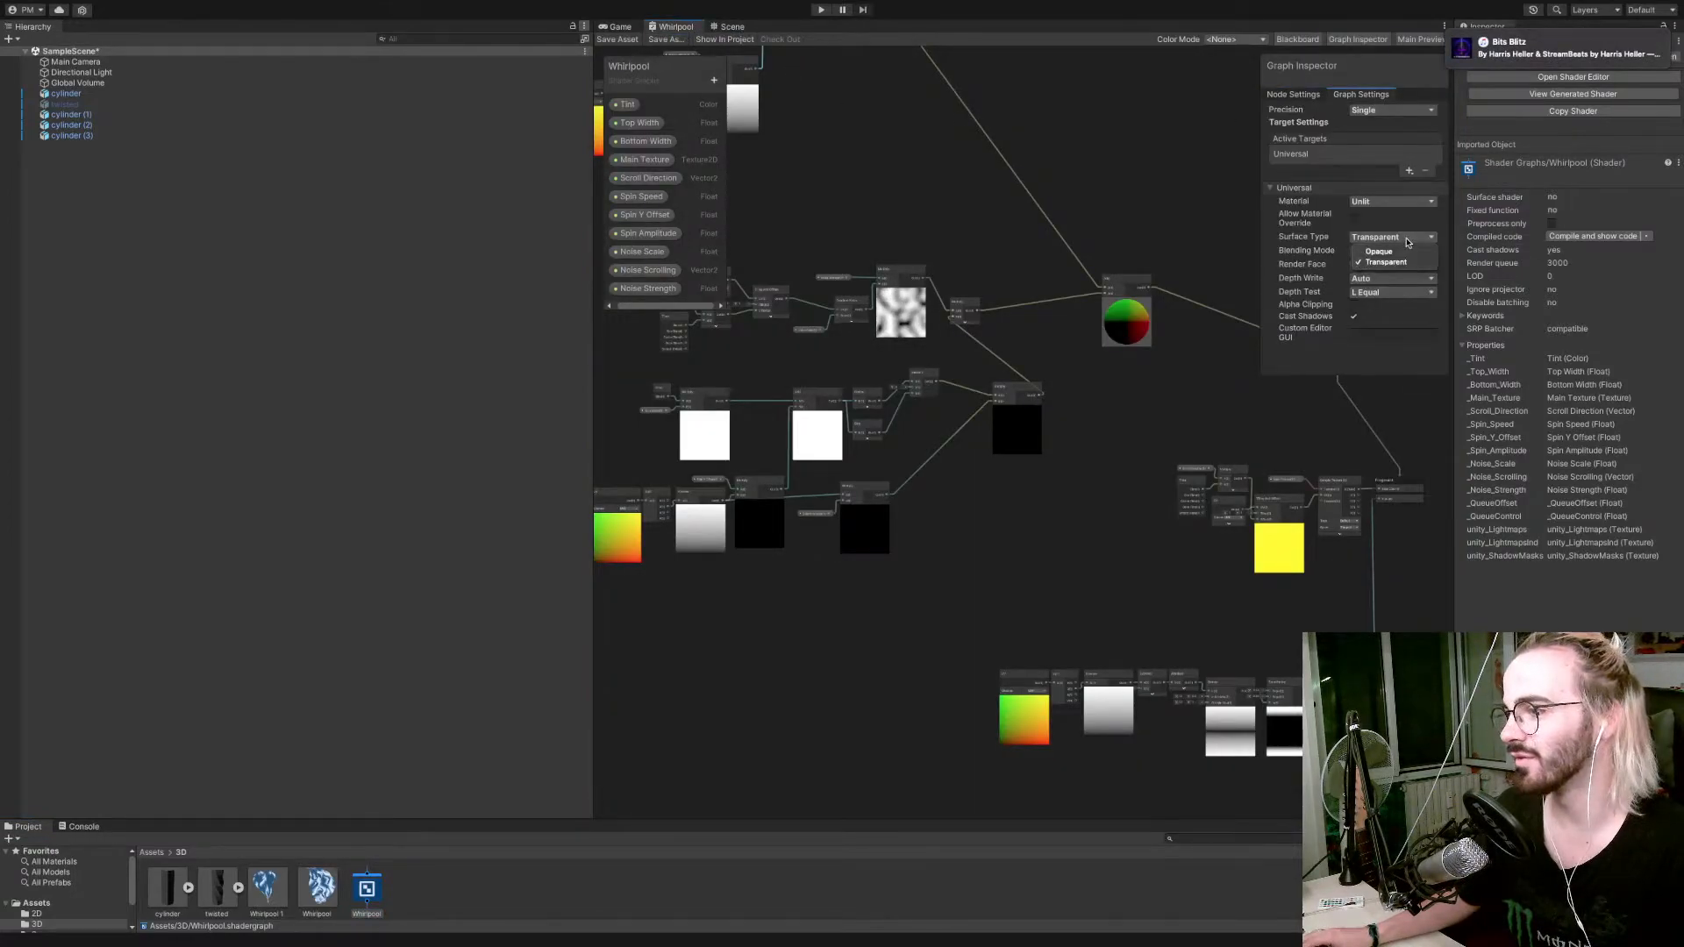
pyautogui.click(1399, 254)
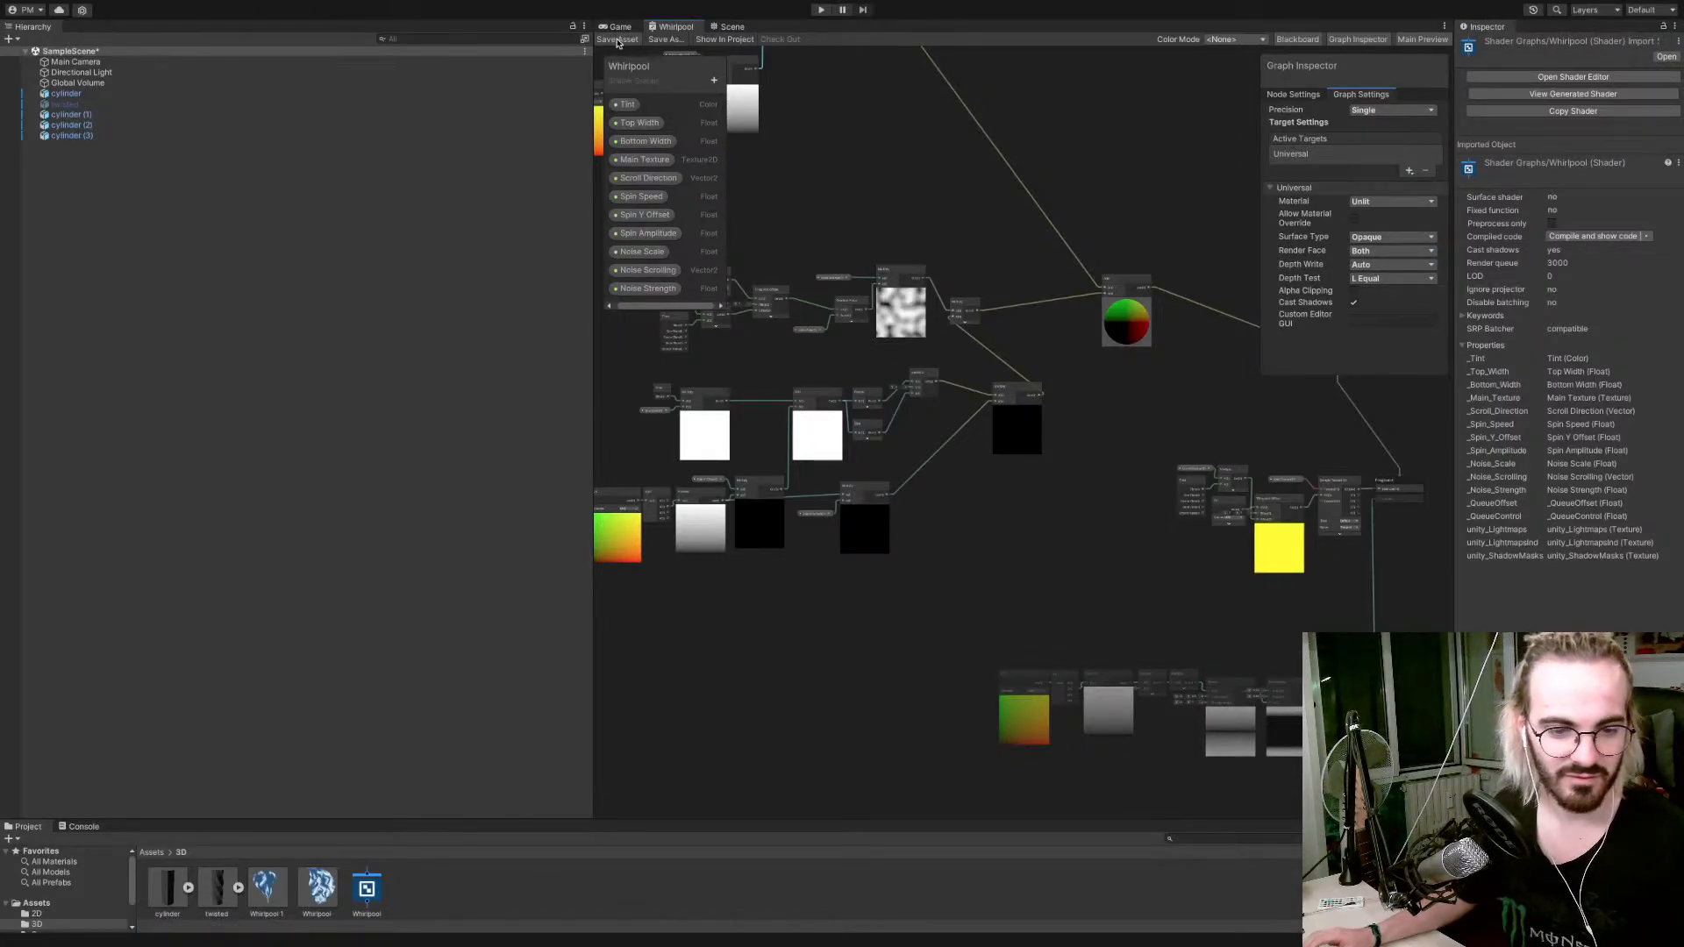
# Examine the opaque whirlpools in the Game view and from above in the Scene view.
pyautogui.click(620, 26)
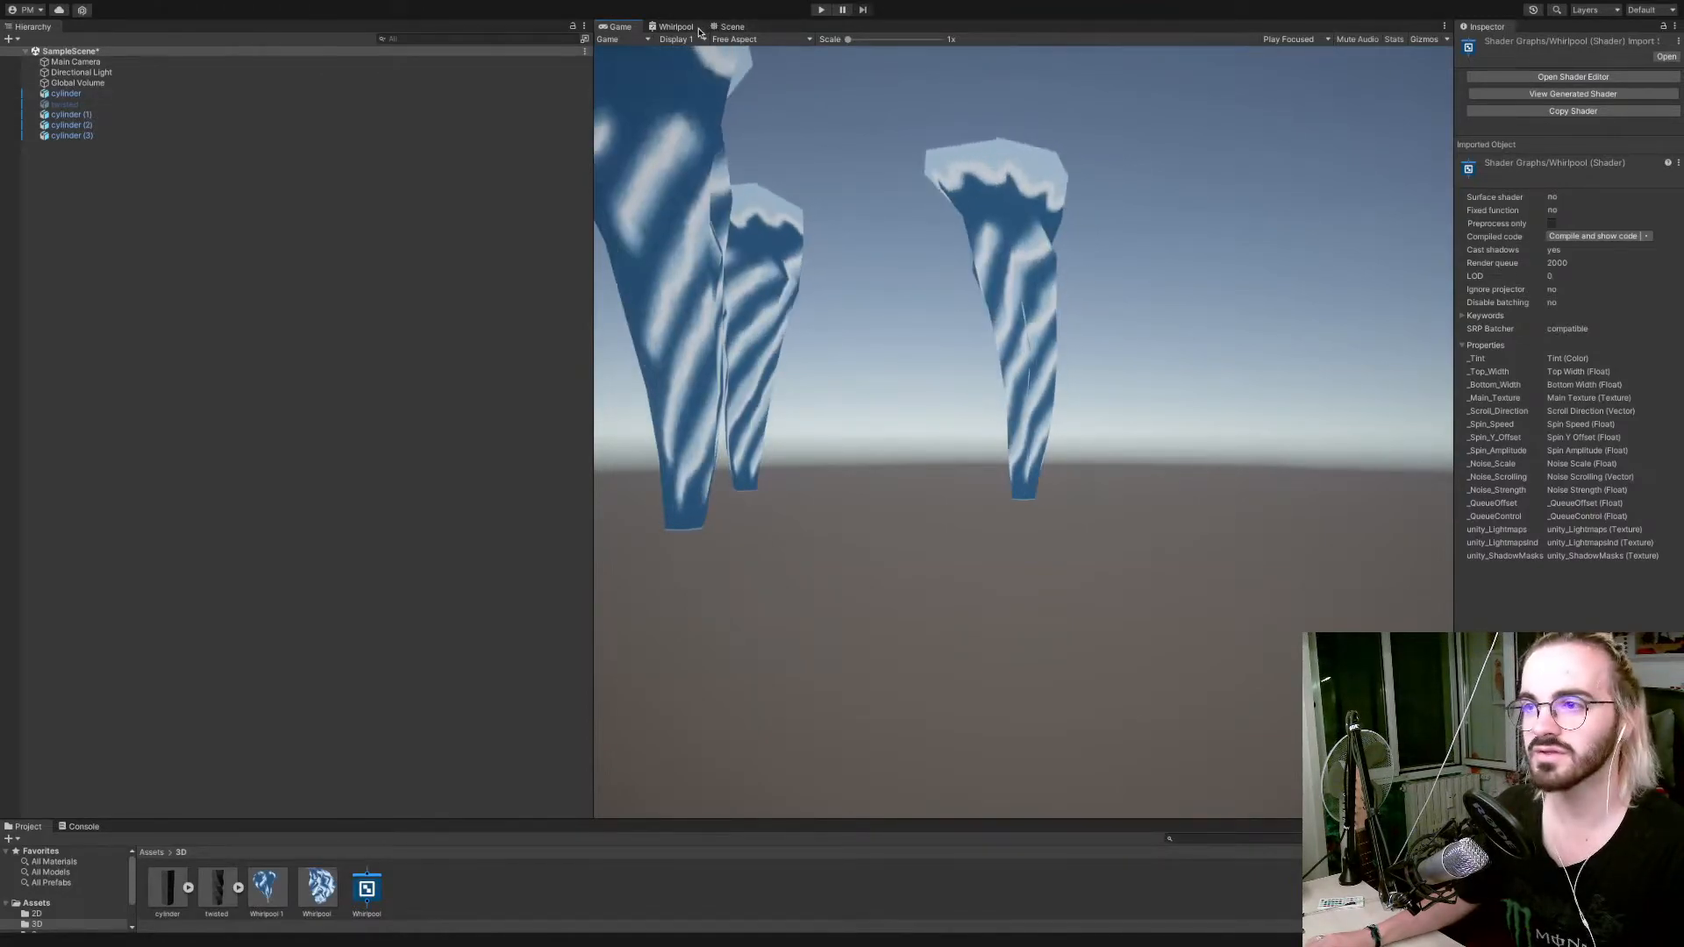
pyautogui.click(726, 27)
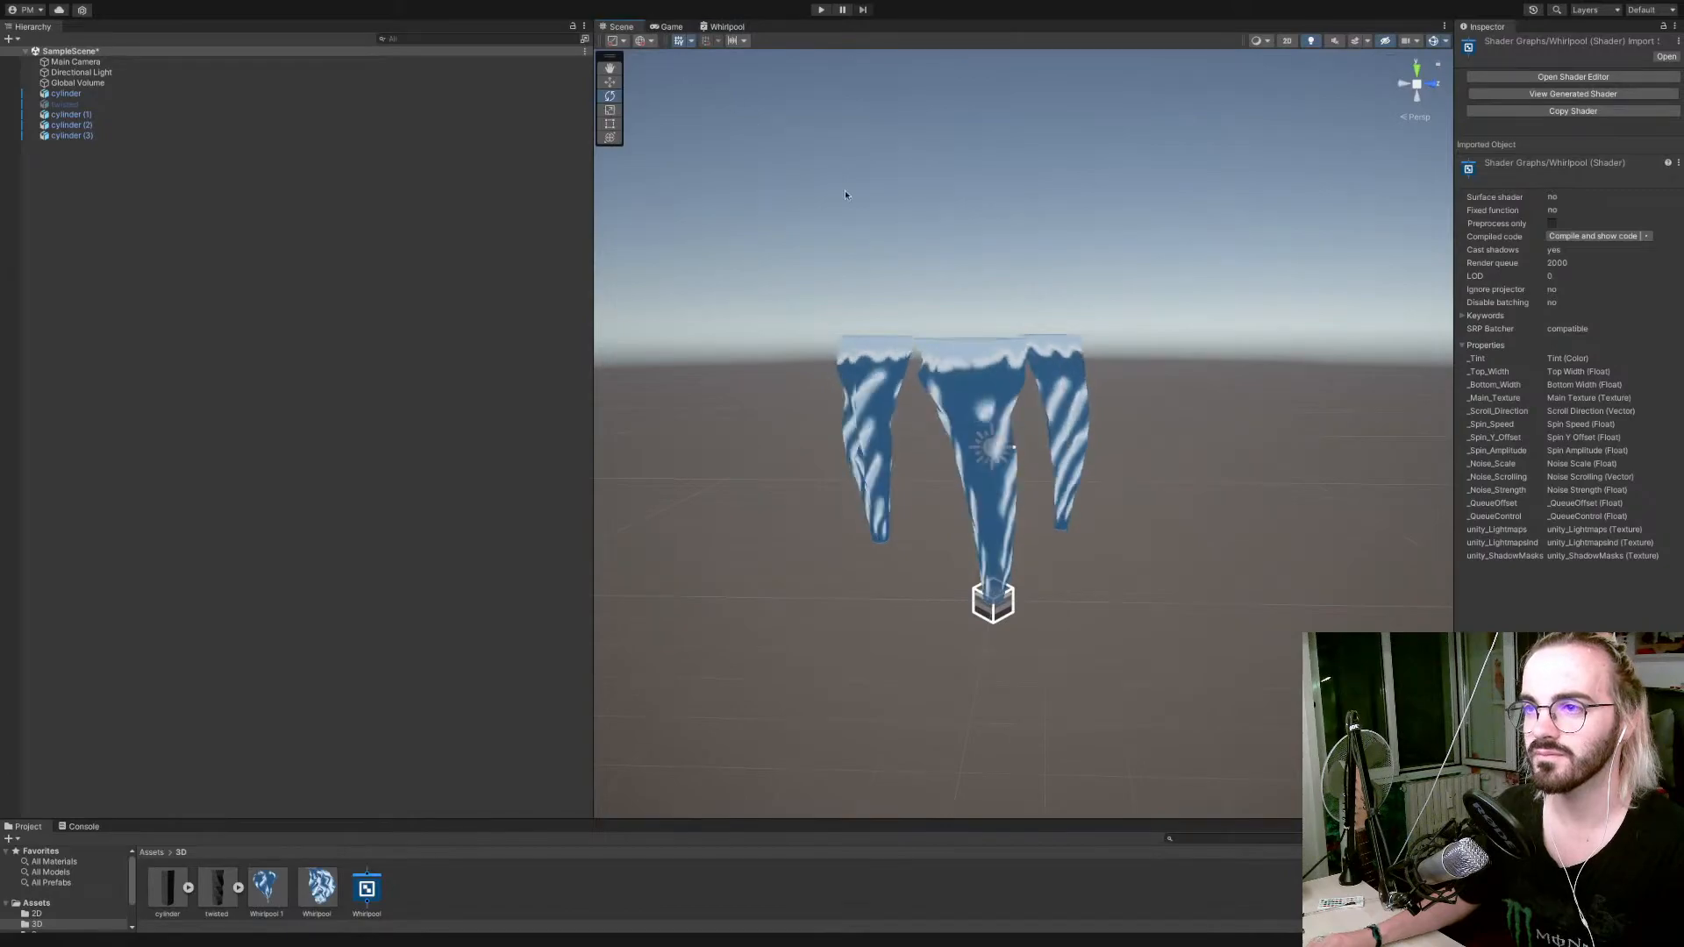
pyautogui.moveTo(846, 195); pyautogui.dragTo(1035, 366, button='right')
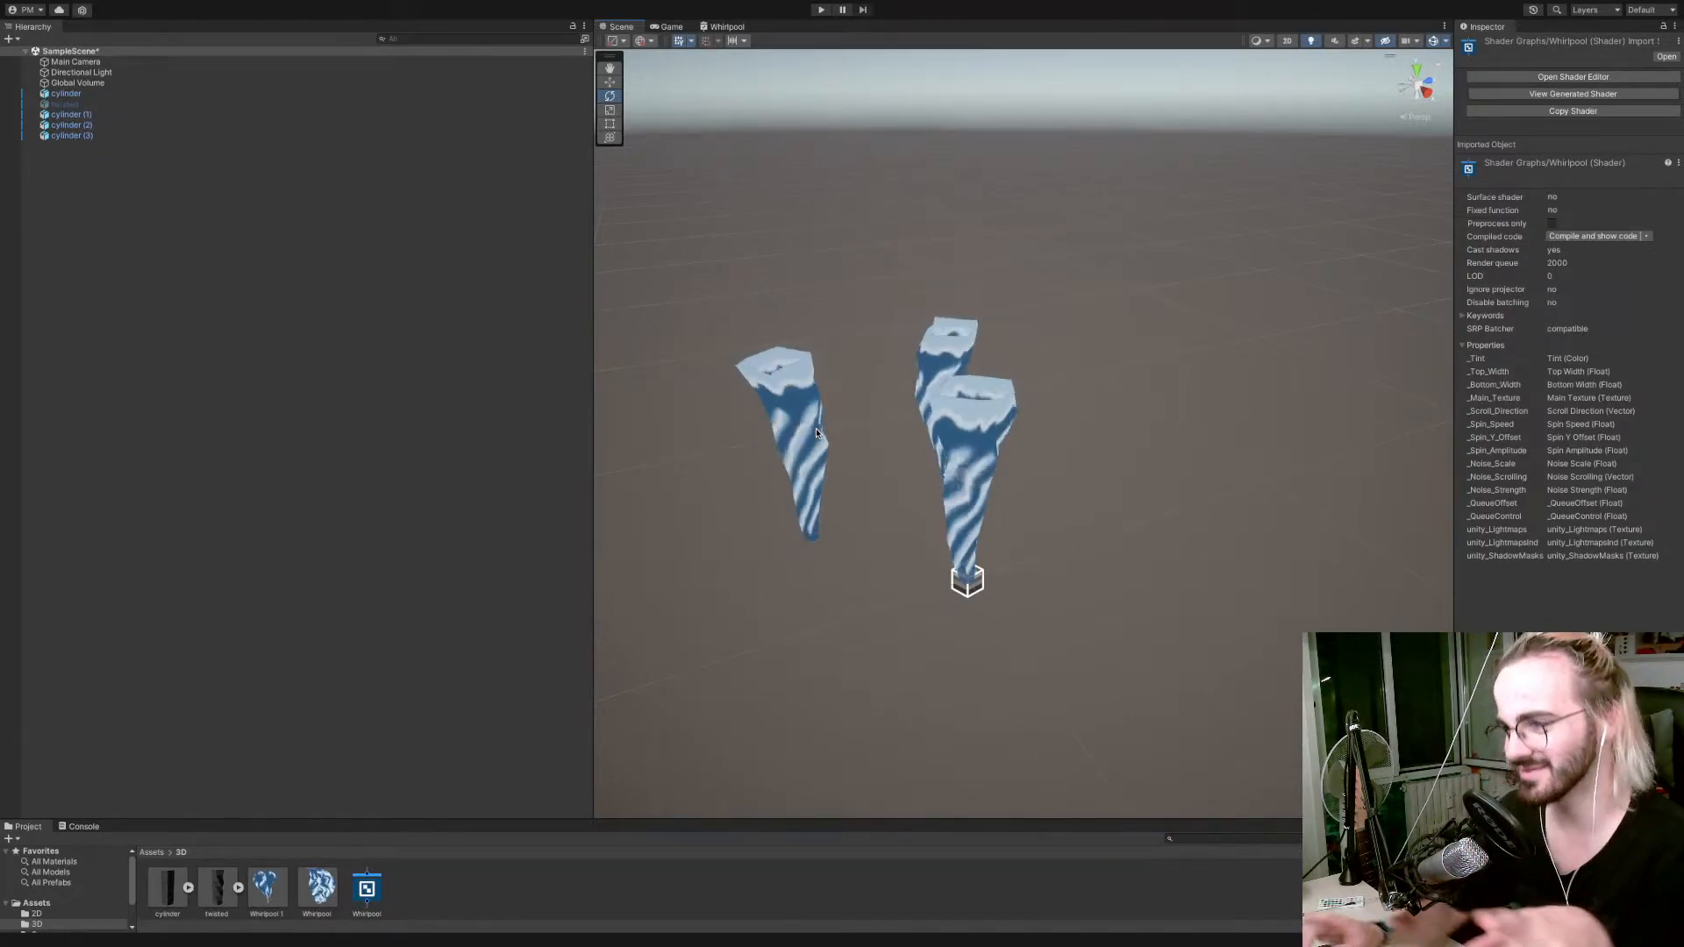
# Switch to Chrome and look through the Outer Wilds videos on Unity's YouTube channel for a reference.
pyautogui.hotkey('ctrl', 'Right')
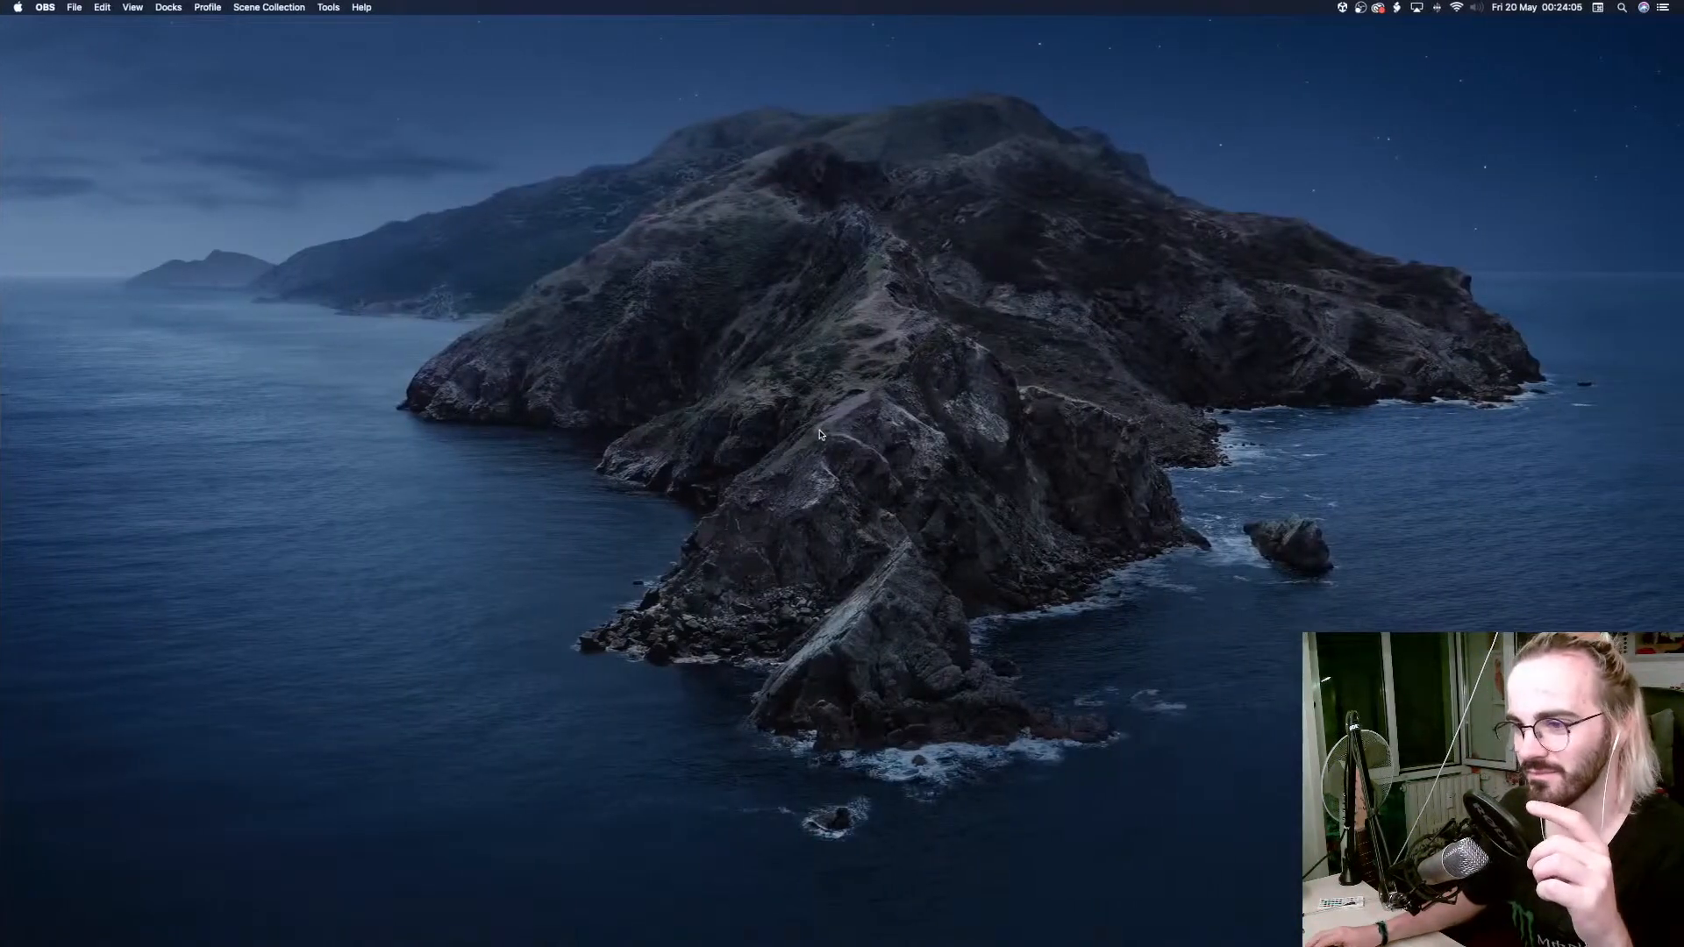
pyautogui.hotkey('ctrl', 'Left')
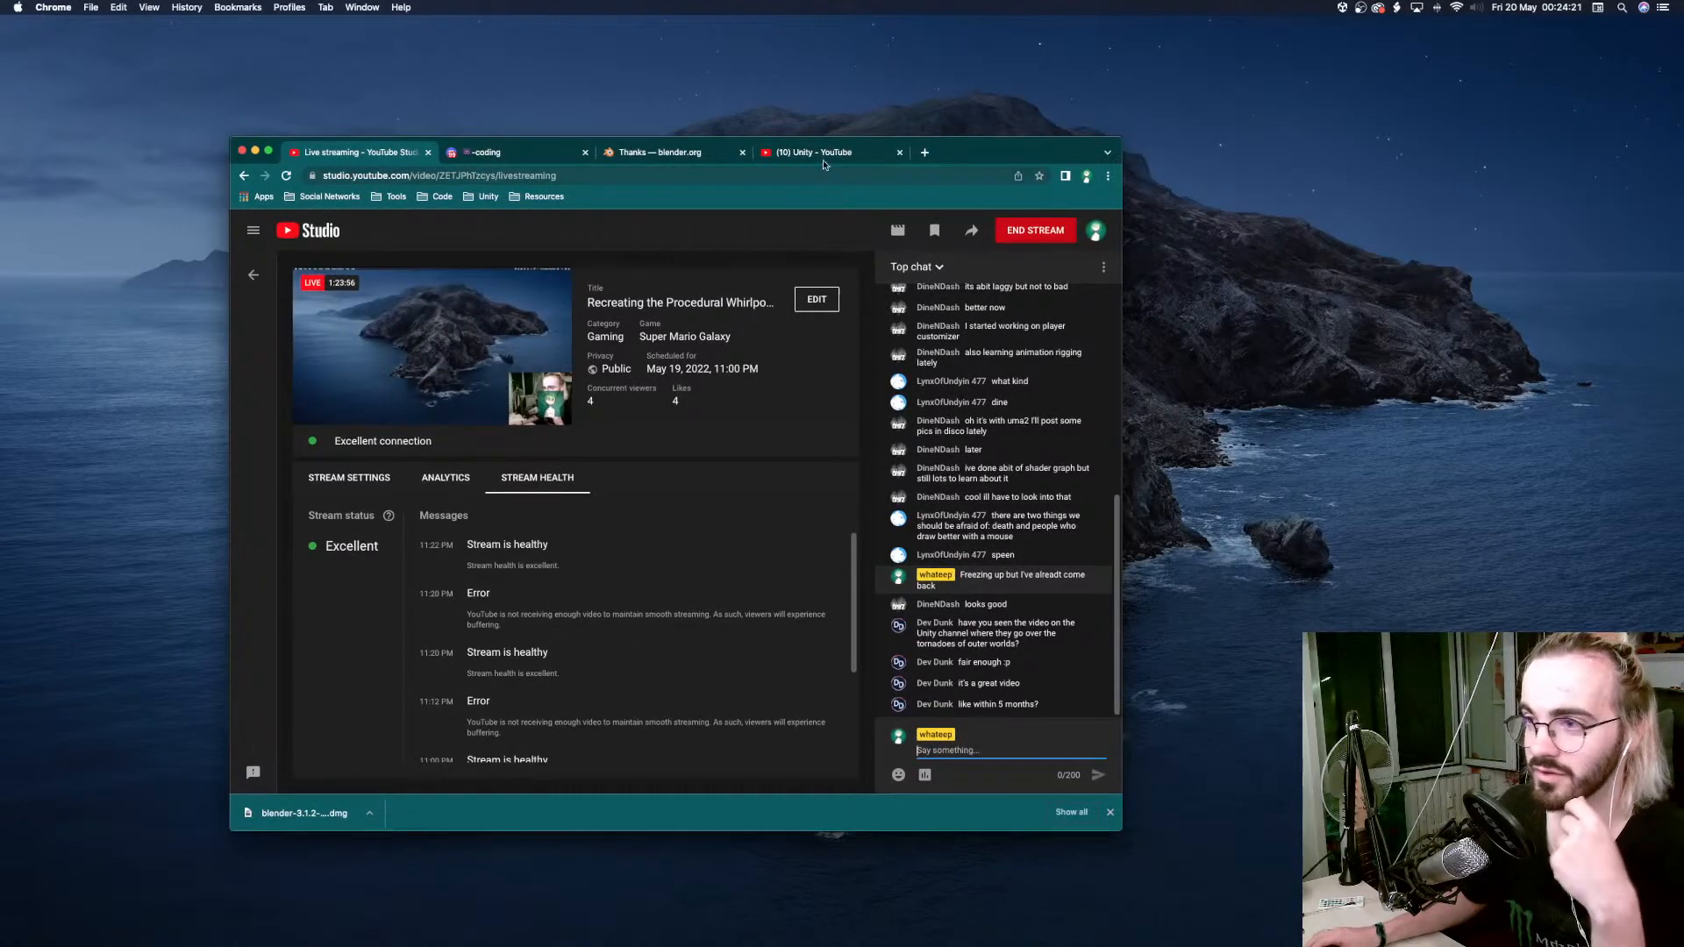
pyautogui.click(849, 151)
pyautogui.scroll(3, 588, 506)
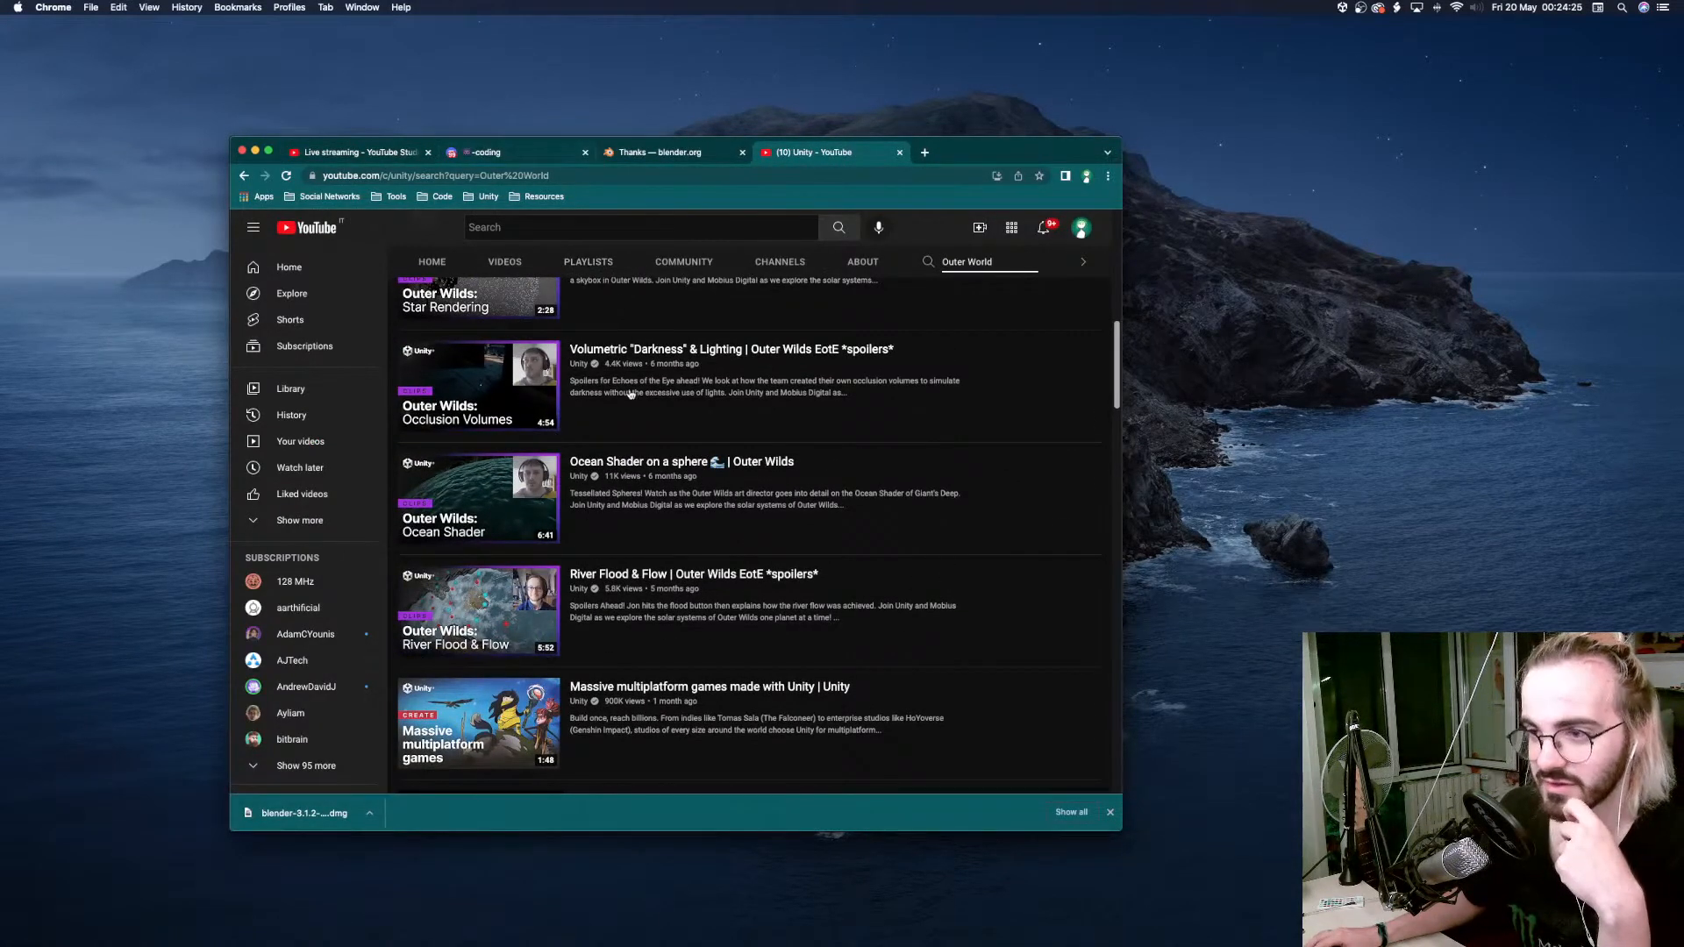
pyautogui.scroll(5, 630, 393)
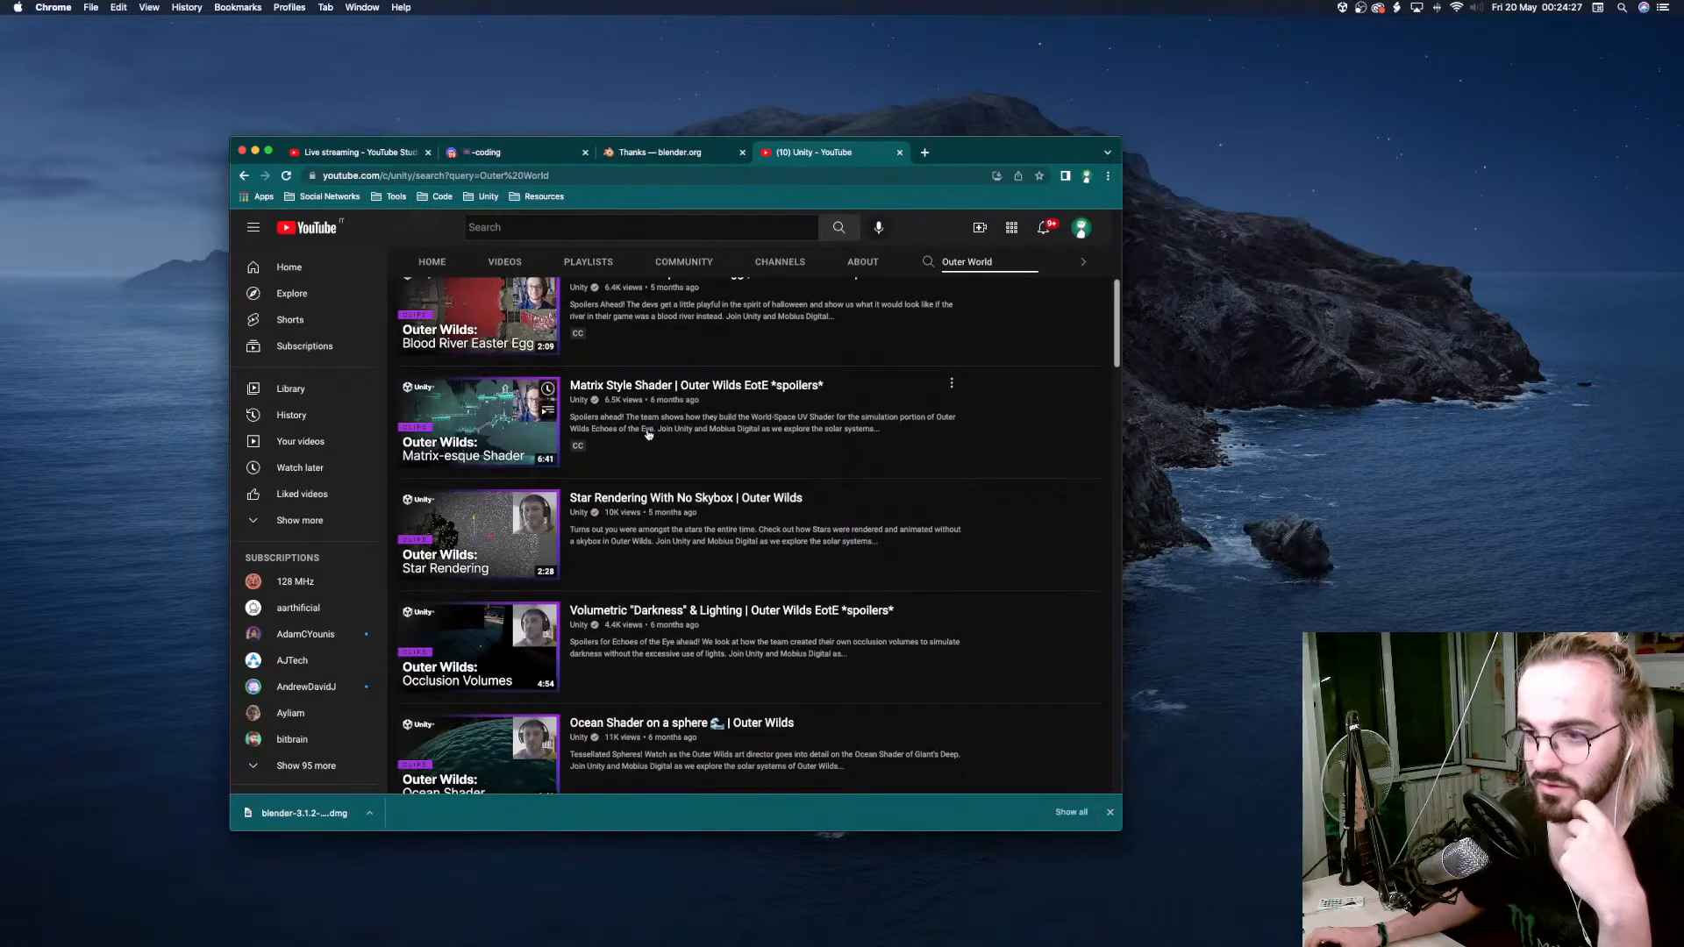
pyautogui.scroll(2, 648, 434)
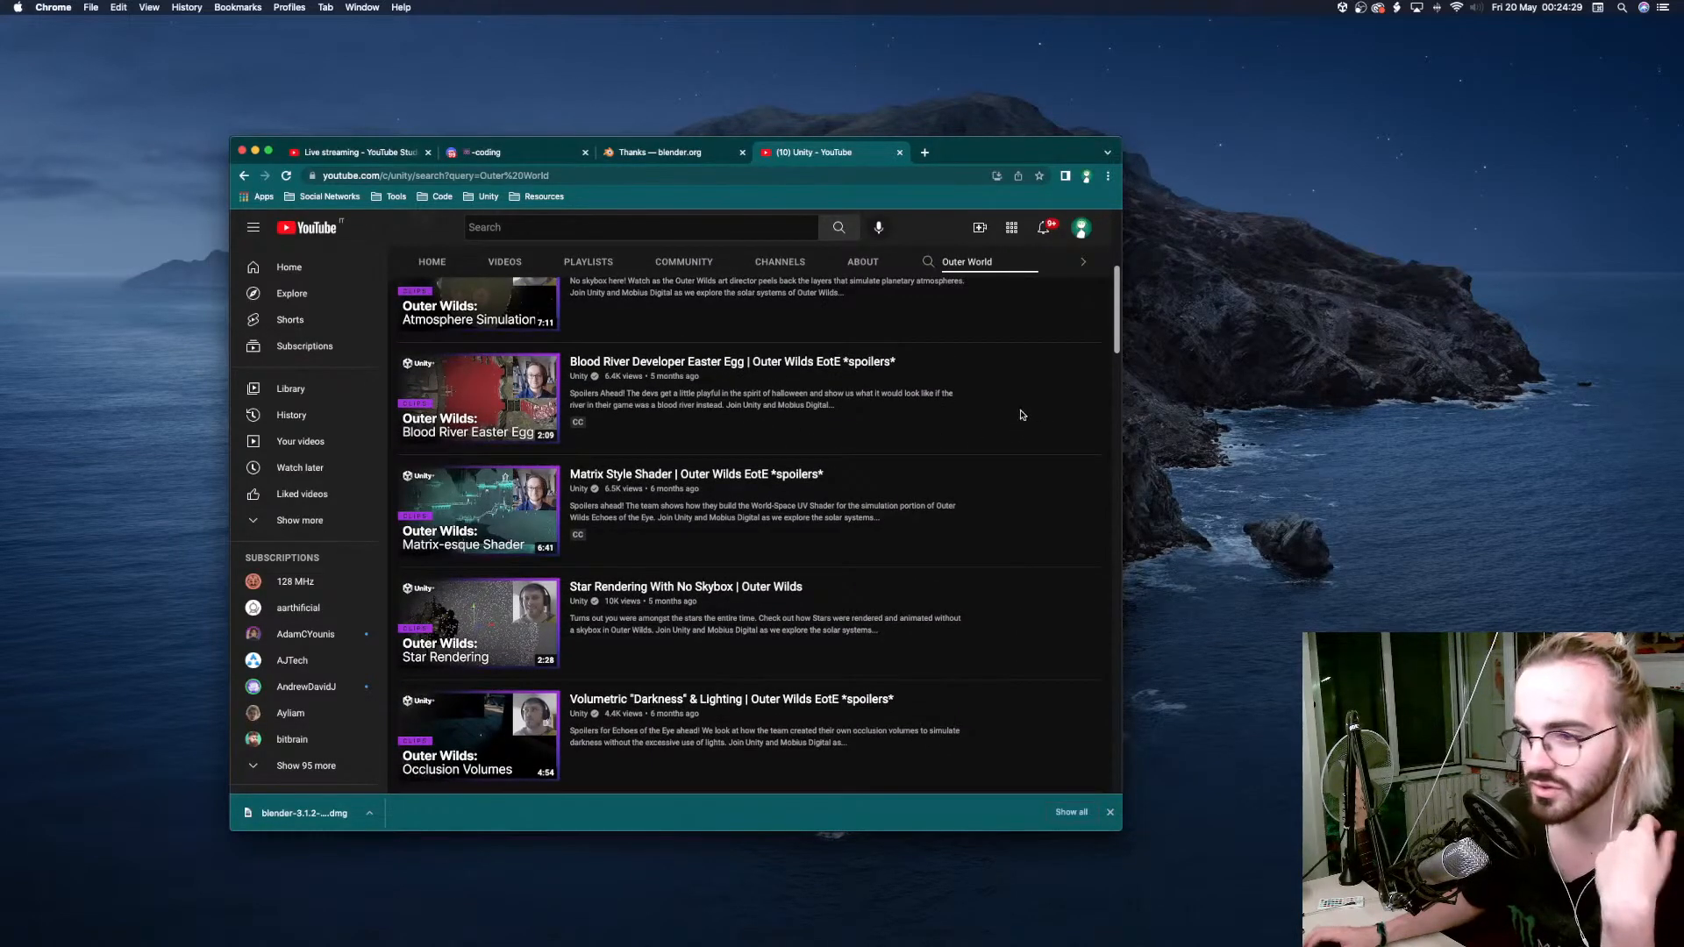
pyautogui.scroll(3, 1021, 415)
pyautogui.scroll(-4, 1021, 416)
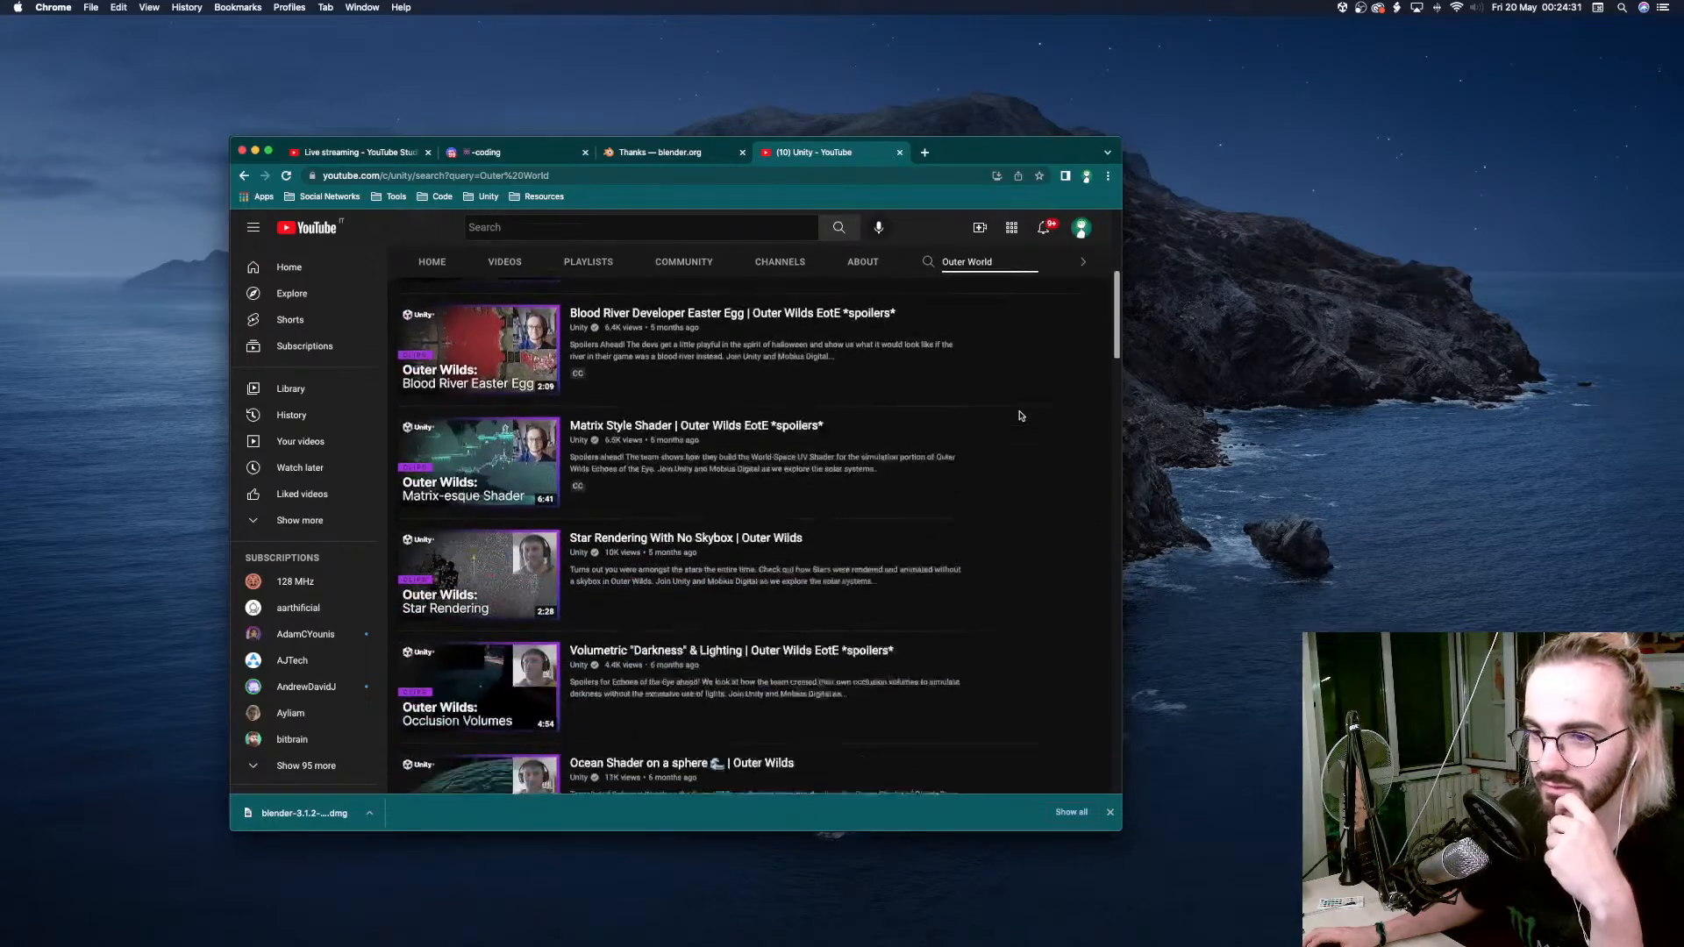
pyautogui.scroll(-3, 1021, 415)
pyautogui.scroll(4, 1025, 421)
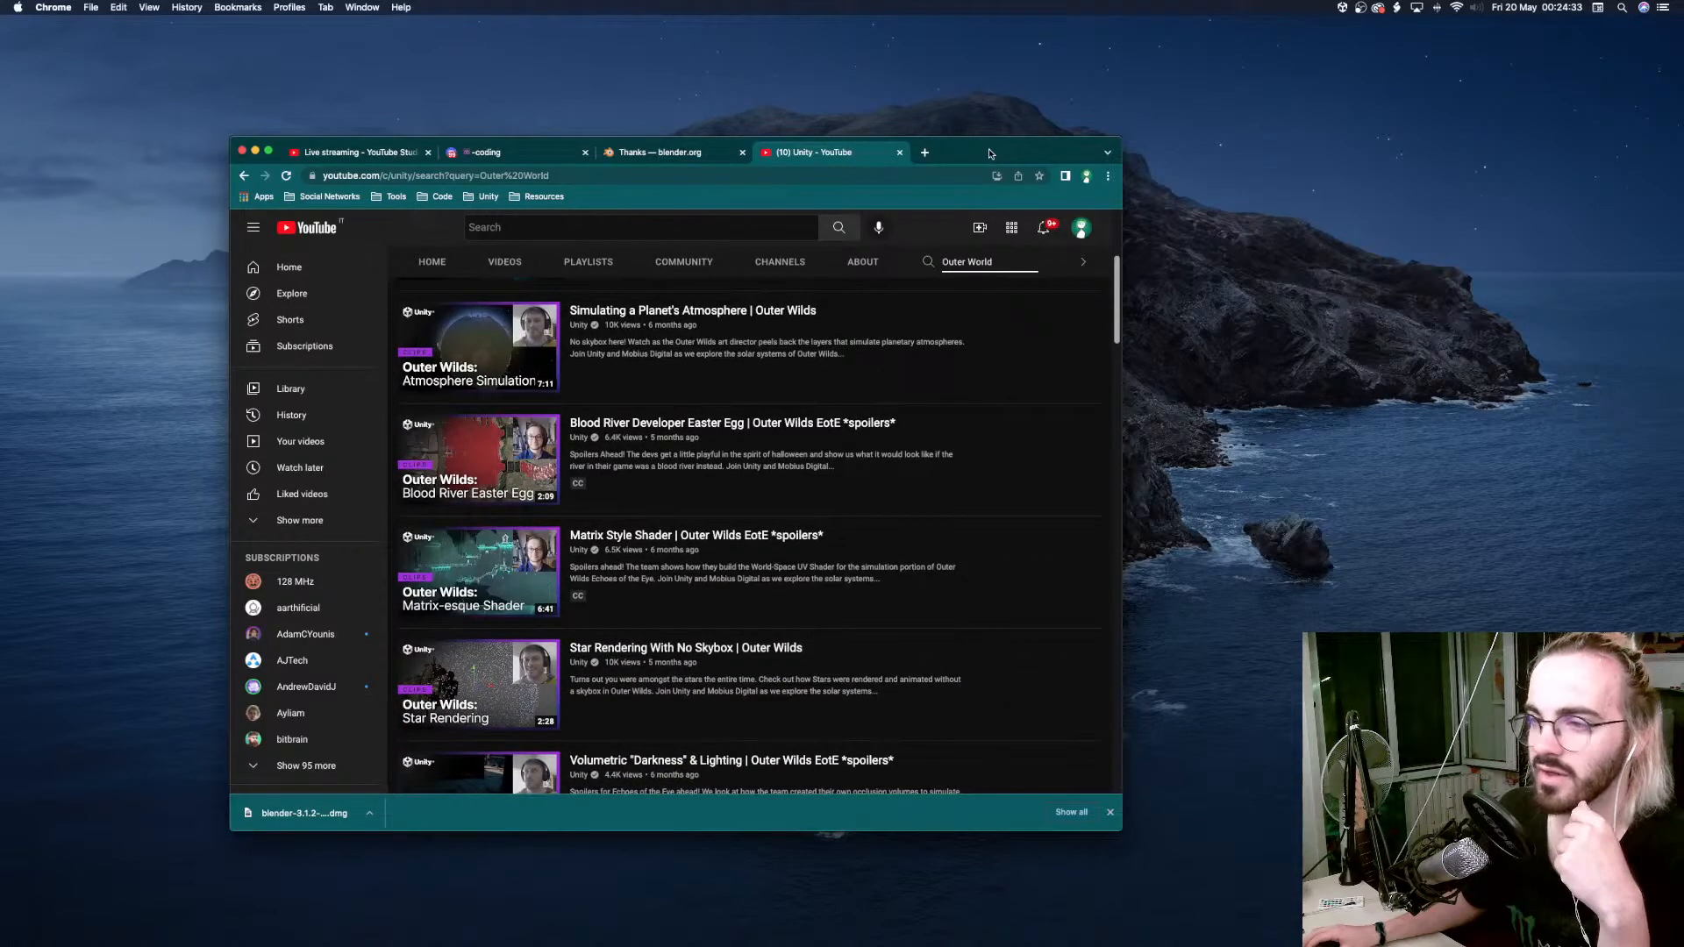
pyautogui.moveTo(989, 153); pyautogui.dragTo(0, 237)
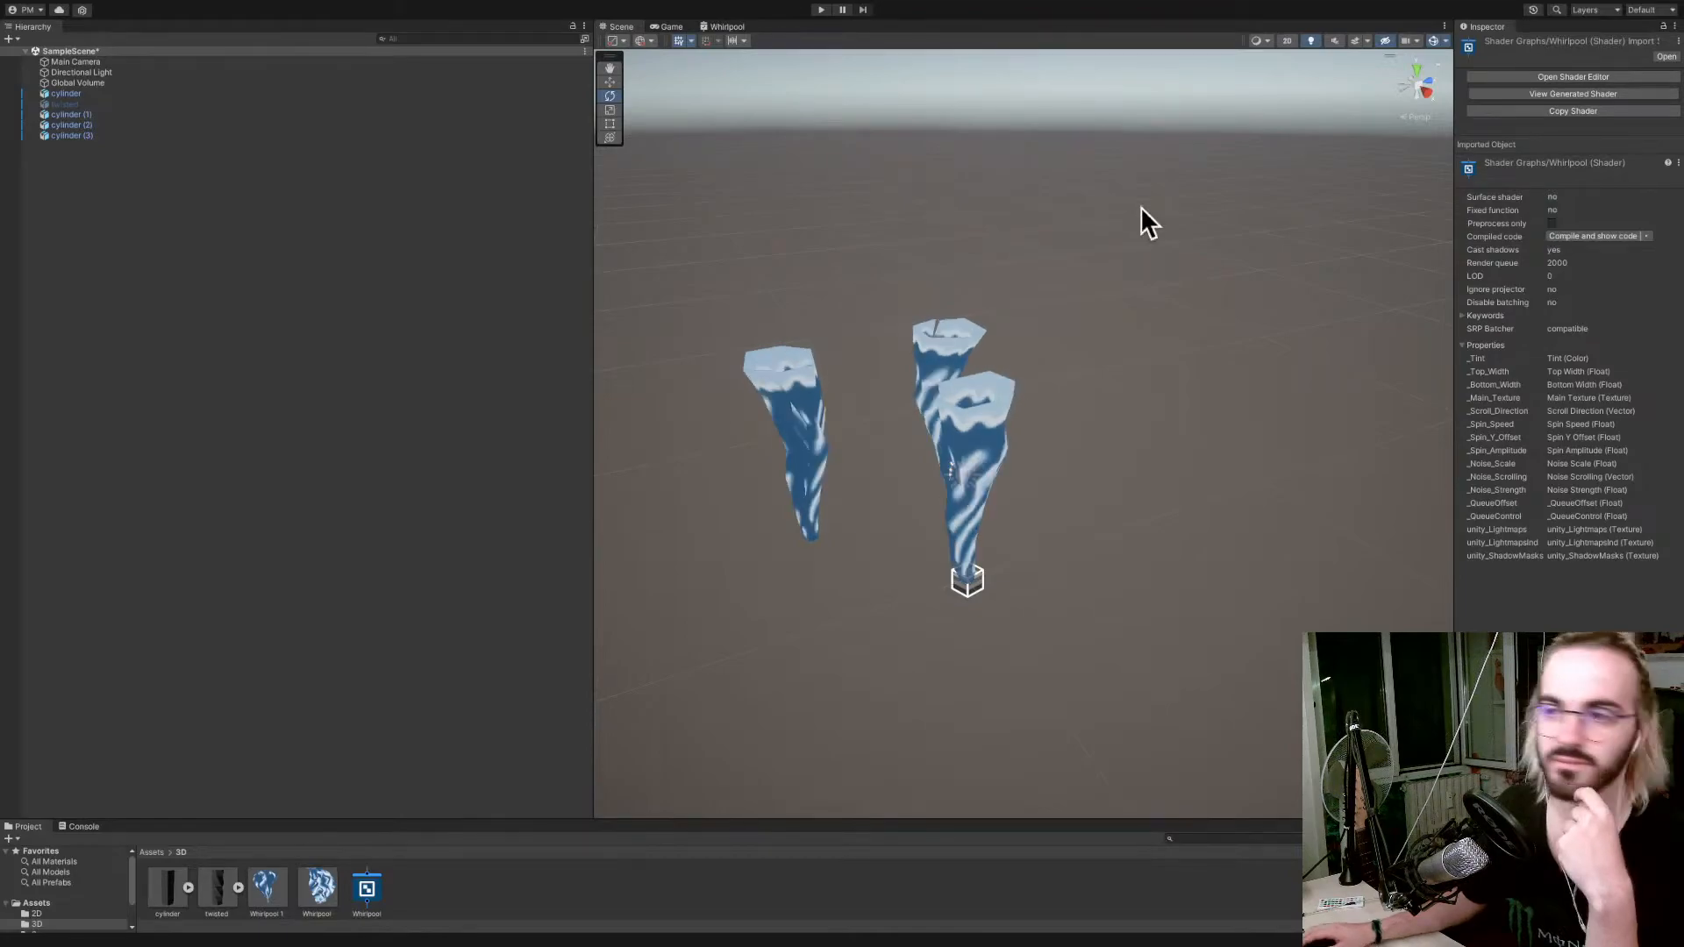
# Switch to Chrome and open the Super Mario Galaxy whirlpool thread from the Twitter profile's liked tweets.
pyautogui.hotkey('ctrl', 'Right')
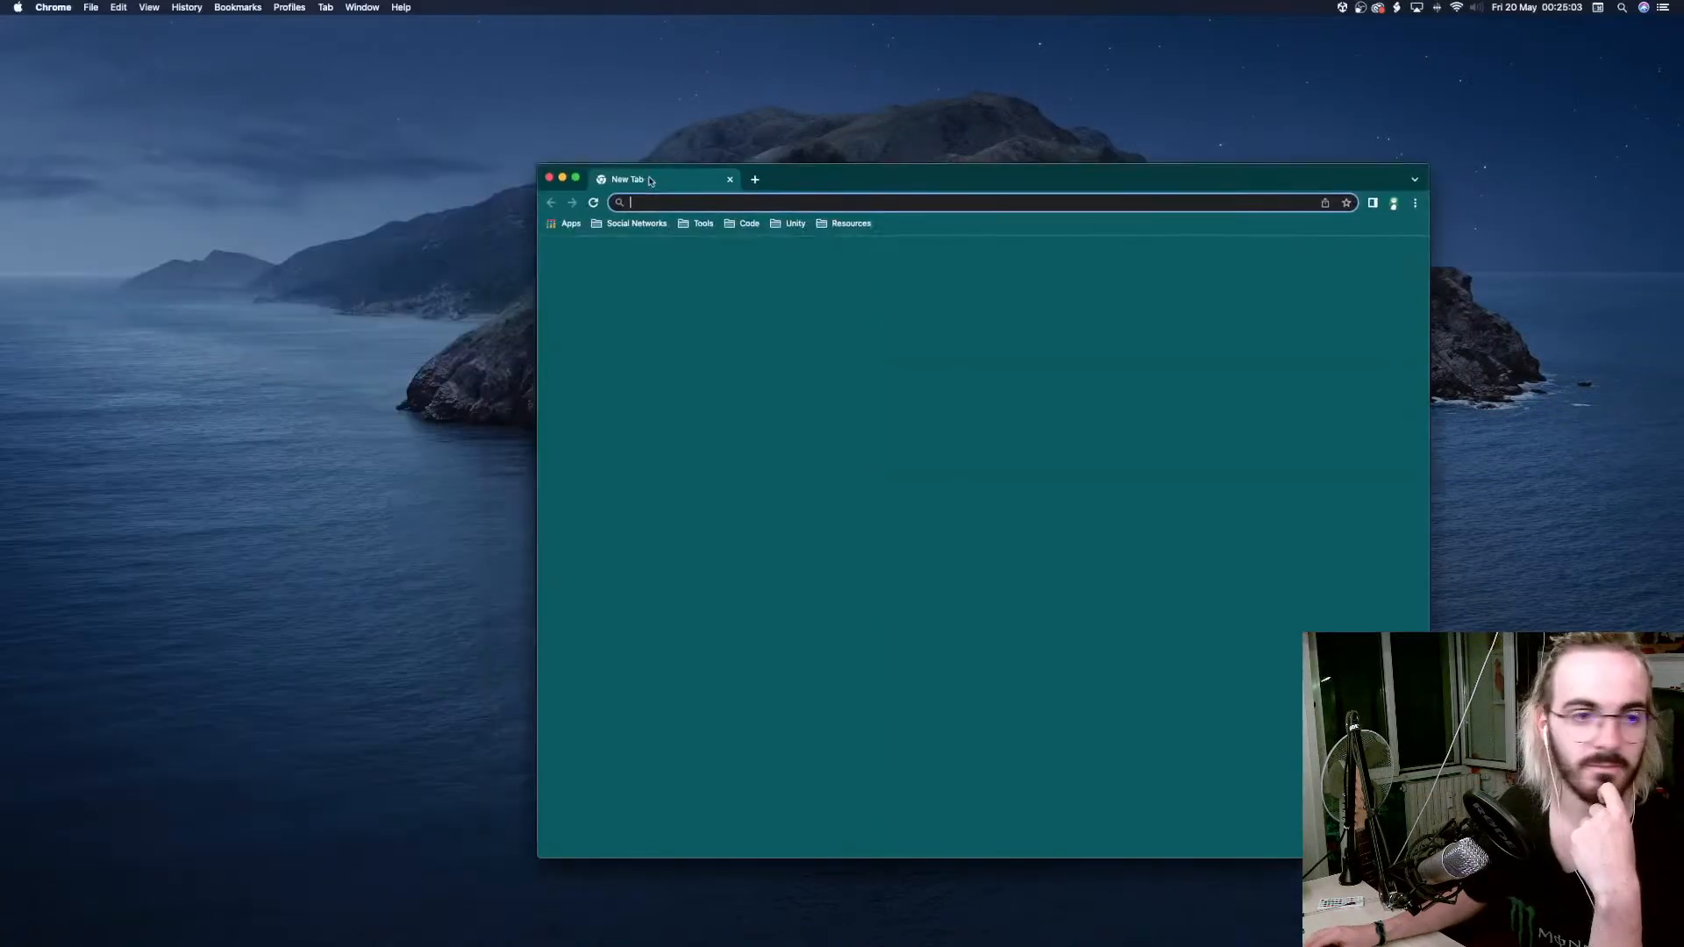
pyautogui.moveTo(651, 180); pyautogui.dragTo(715, 183)
pyautogui.click(701, 223)
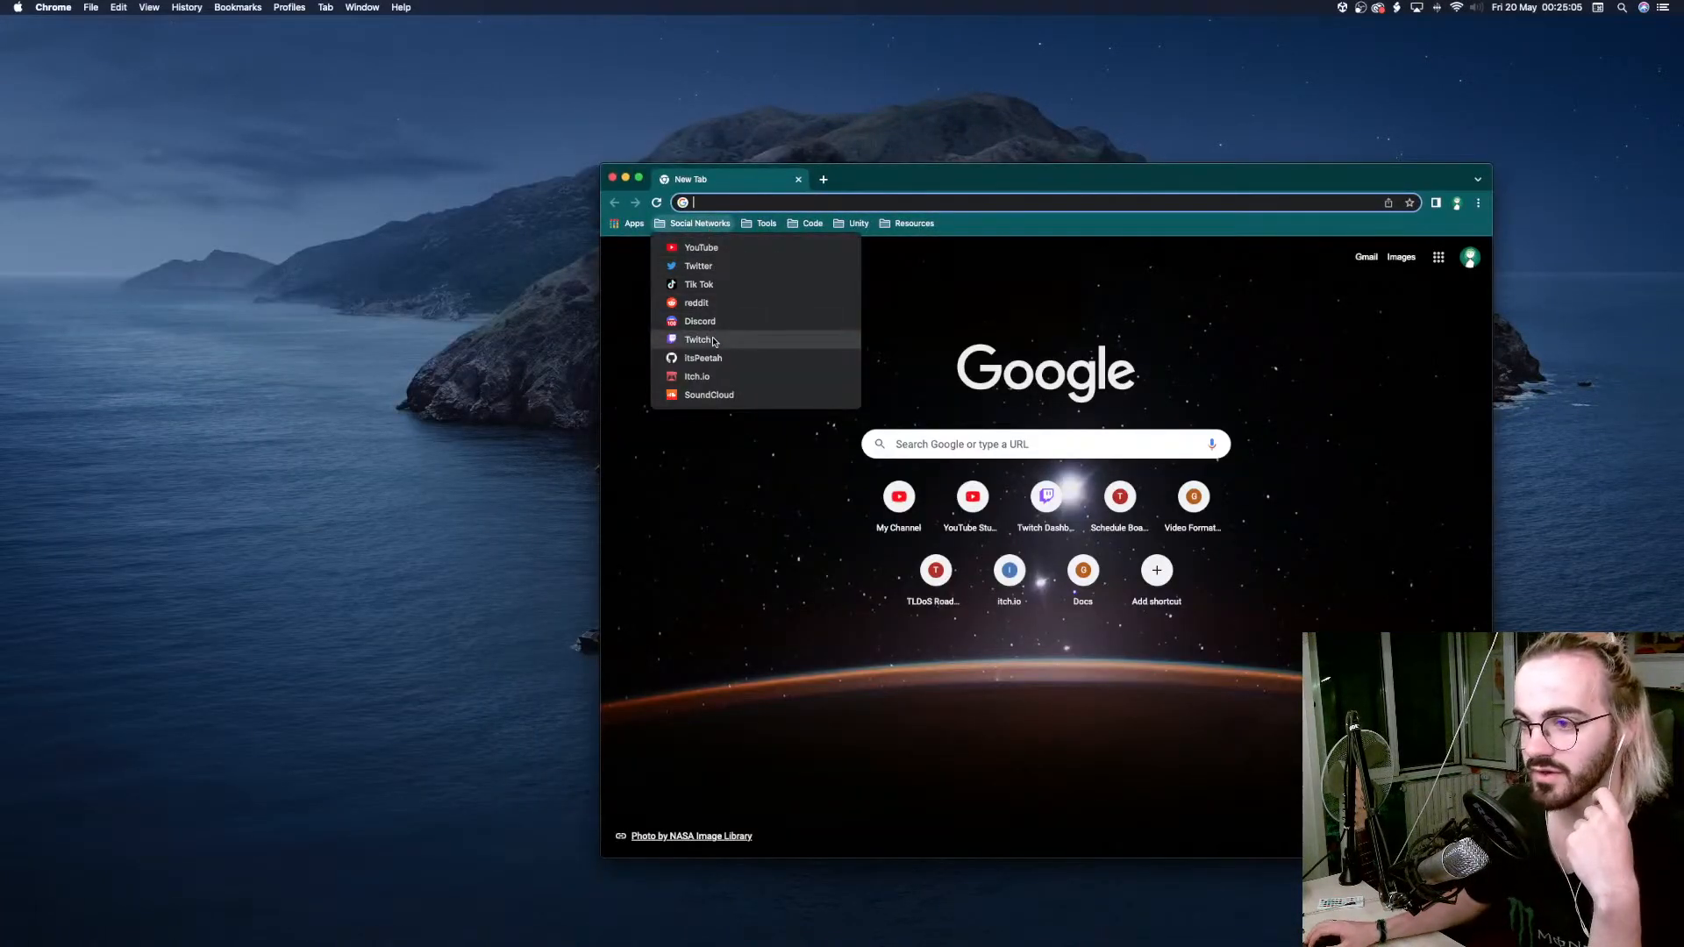
pyautogui.click(699, 265)
pyautogui.moveTo(917, 173); pyautogui.dragTo(623, 147)
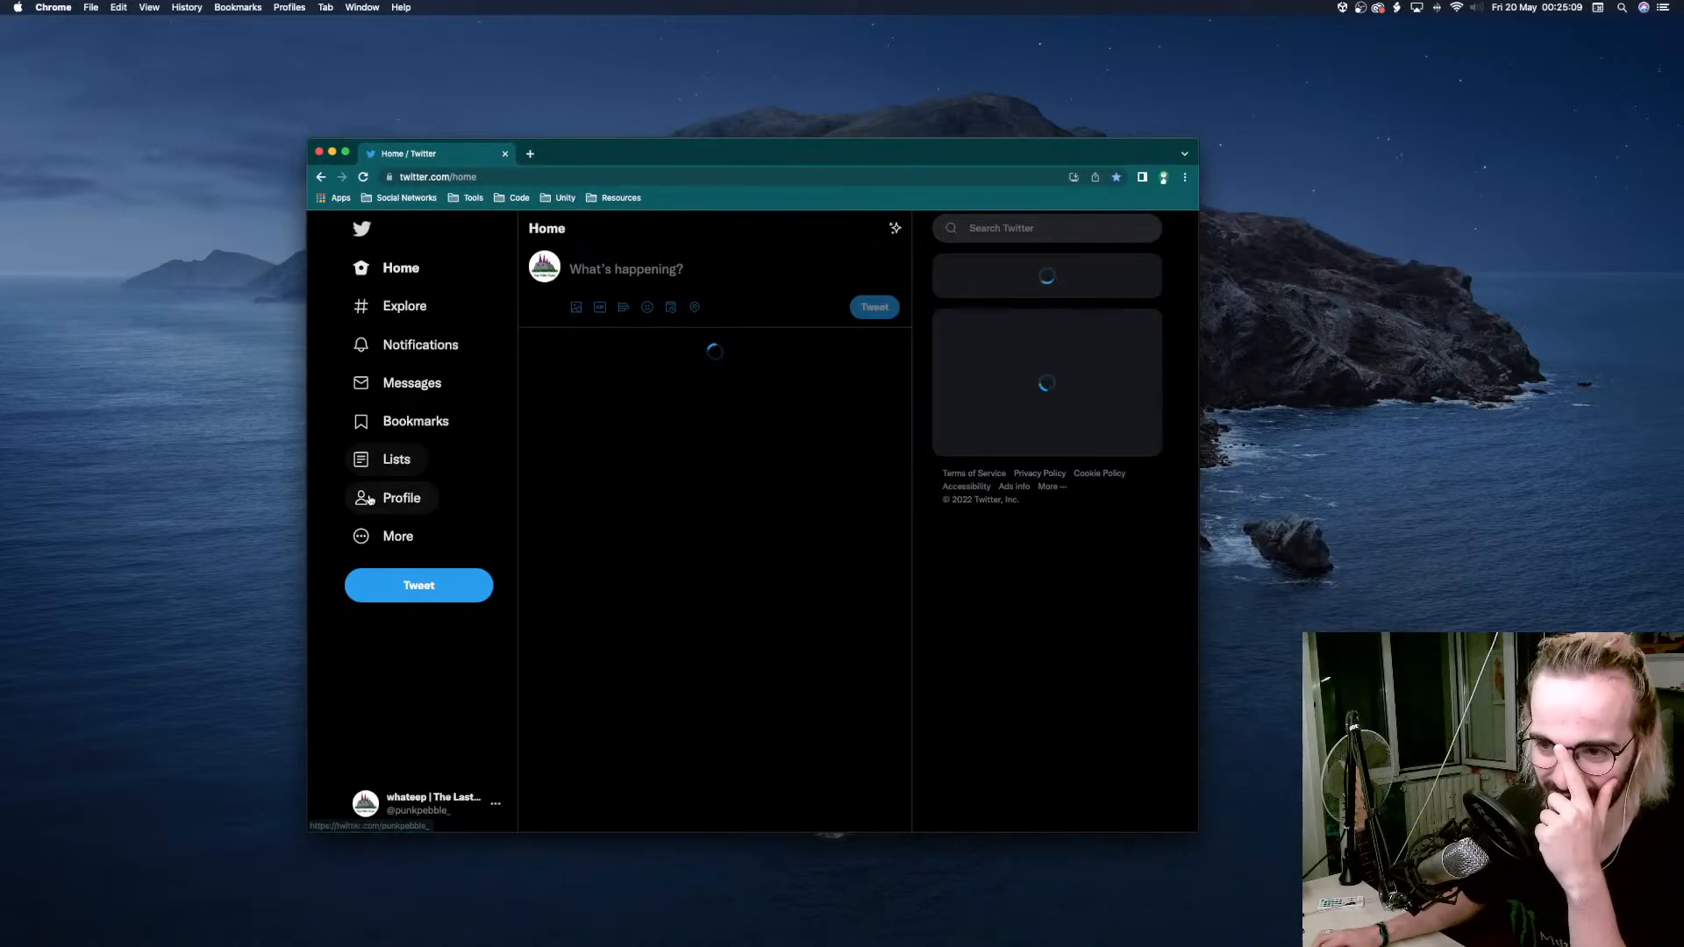
pyautogui.click(391, 497)
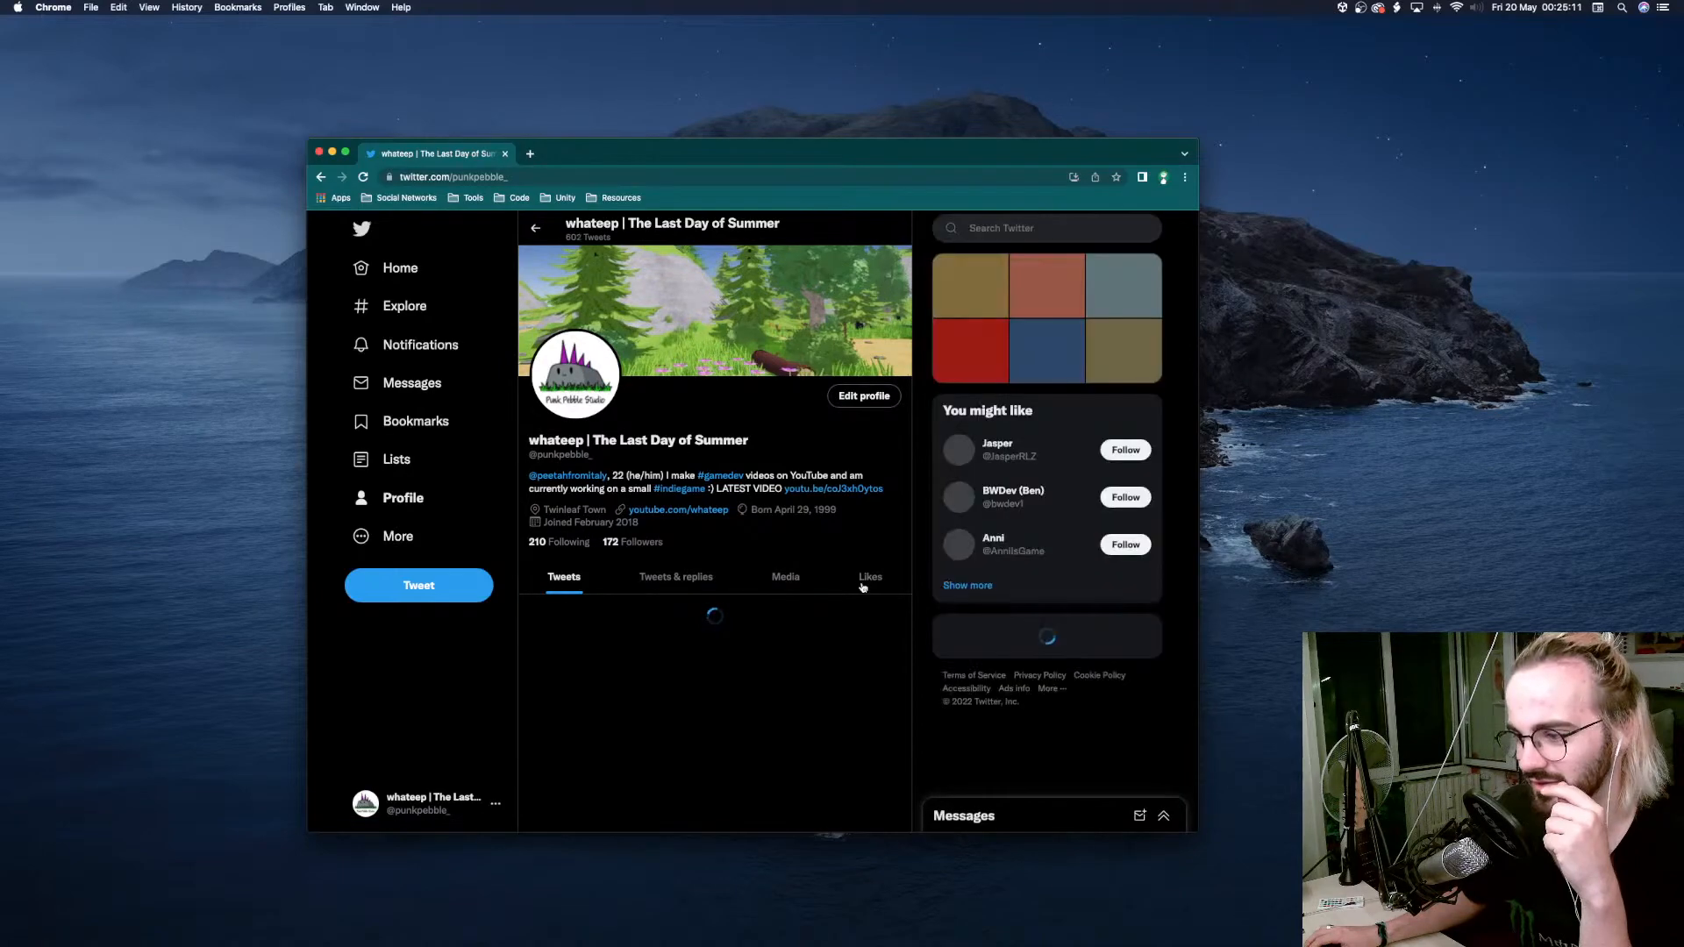
pyautogui.click(870, 577)
pyautogui.scroll(-5, 707, 478)
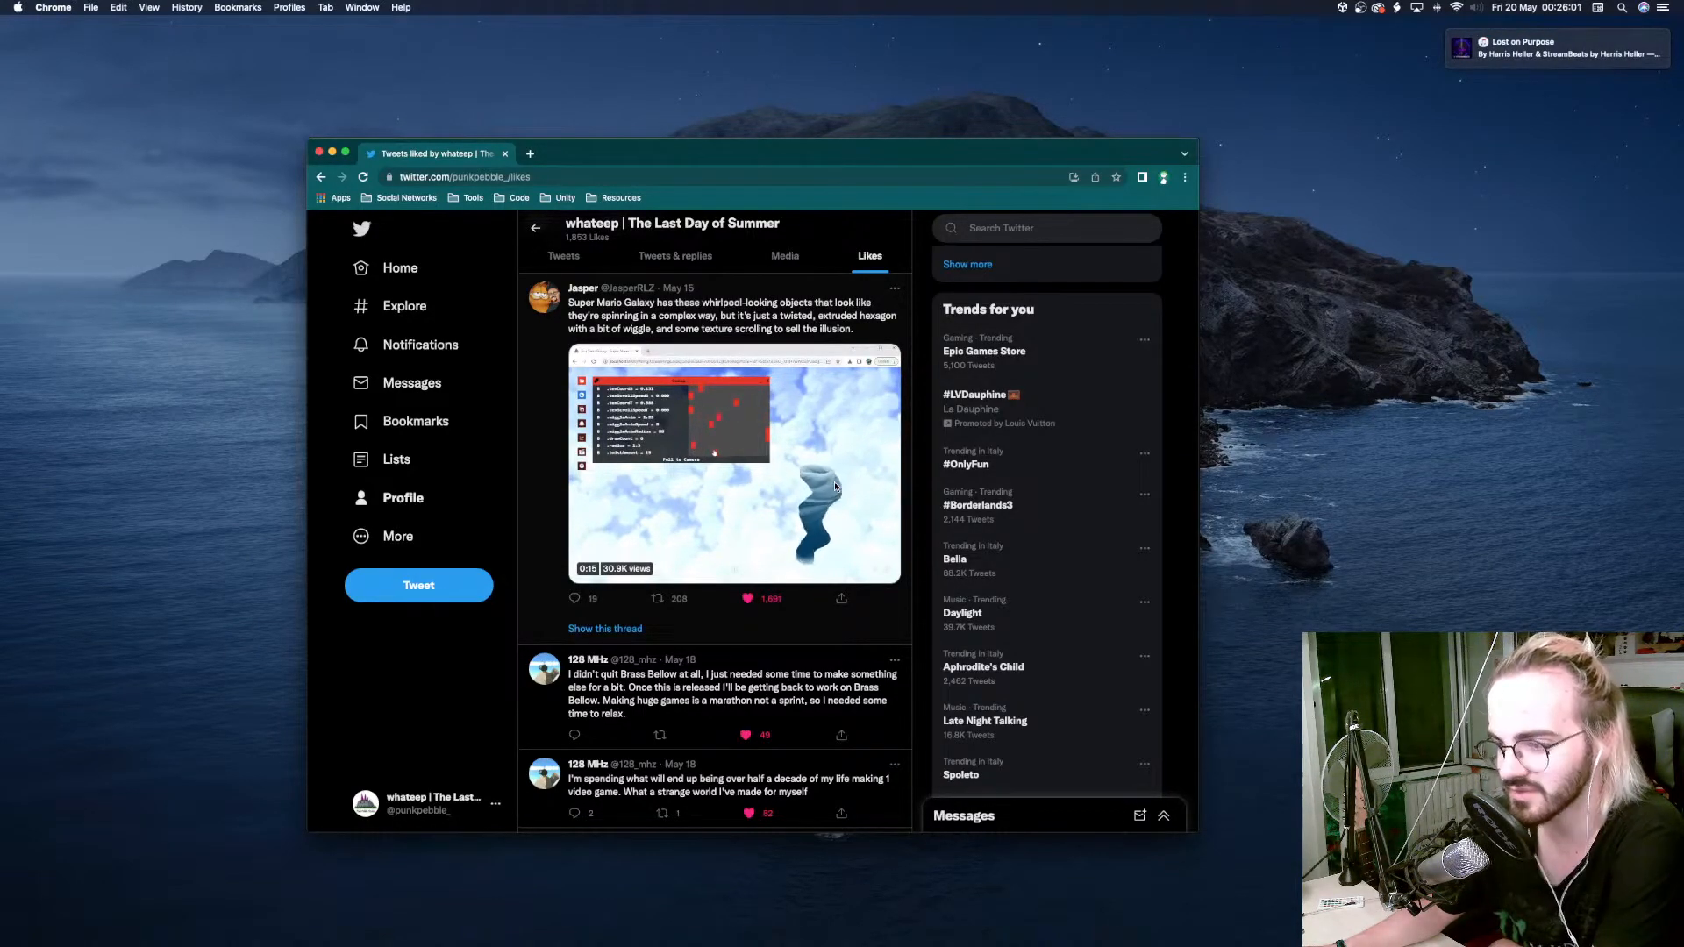
pyautogui.click(700, 325)
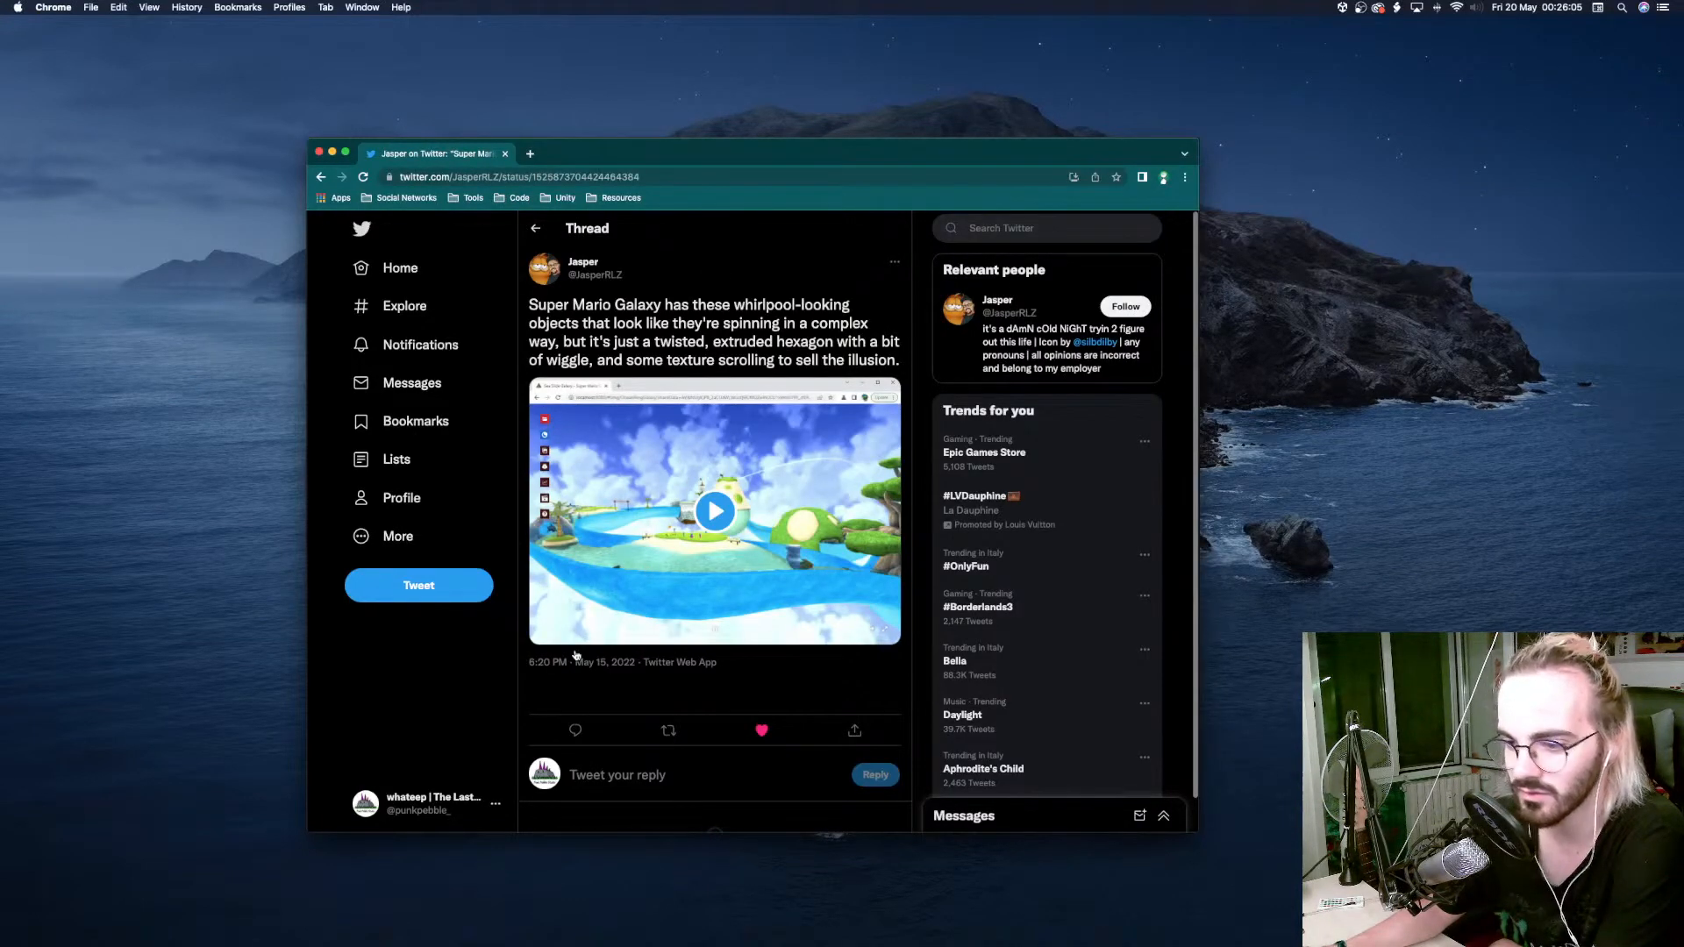
# Examine the thread's reply about Outer Wilds tornadoes and the whirlpool video for animation techniques.
pyautogui.scroll(-5, 575, 656)
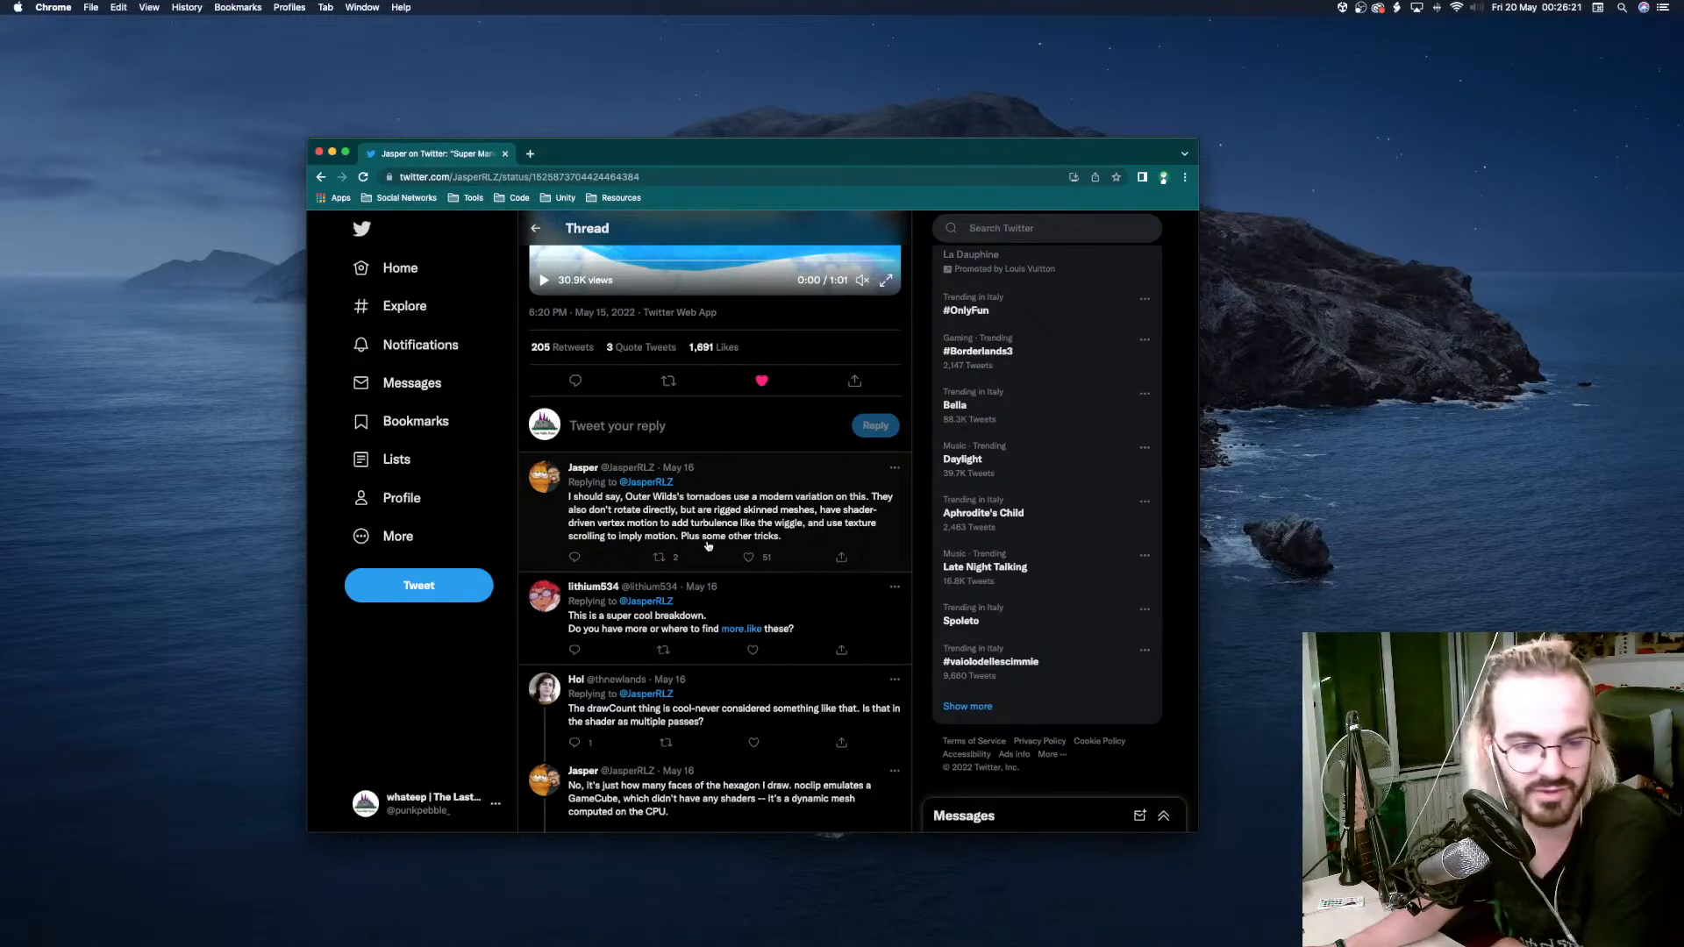
pyautogui.scroll(5, 708, 546)
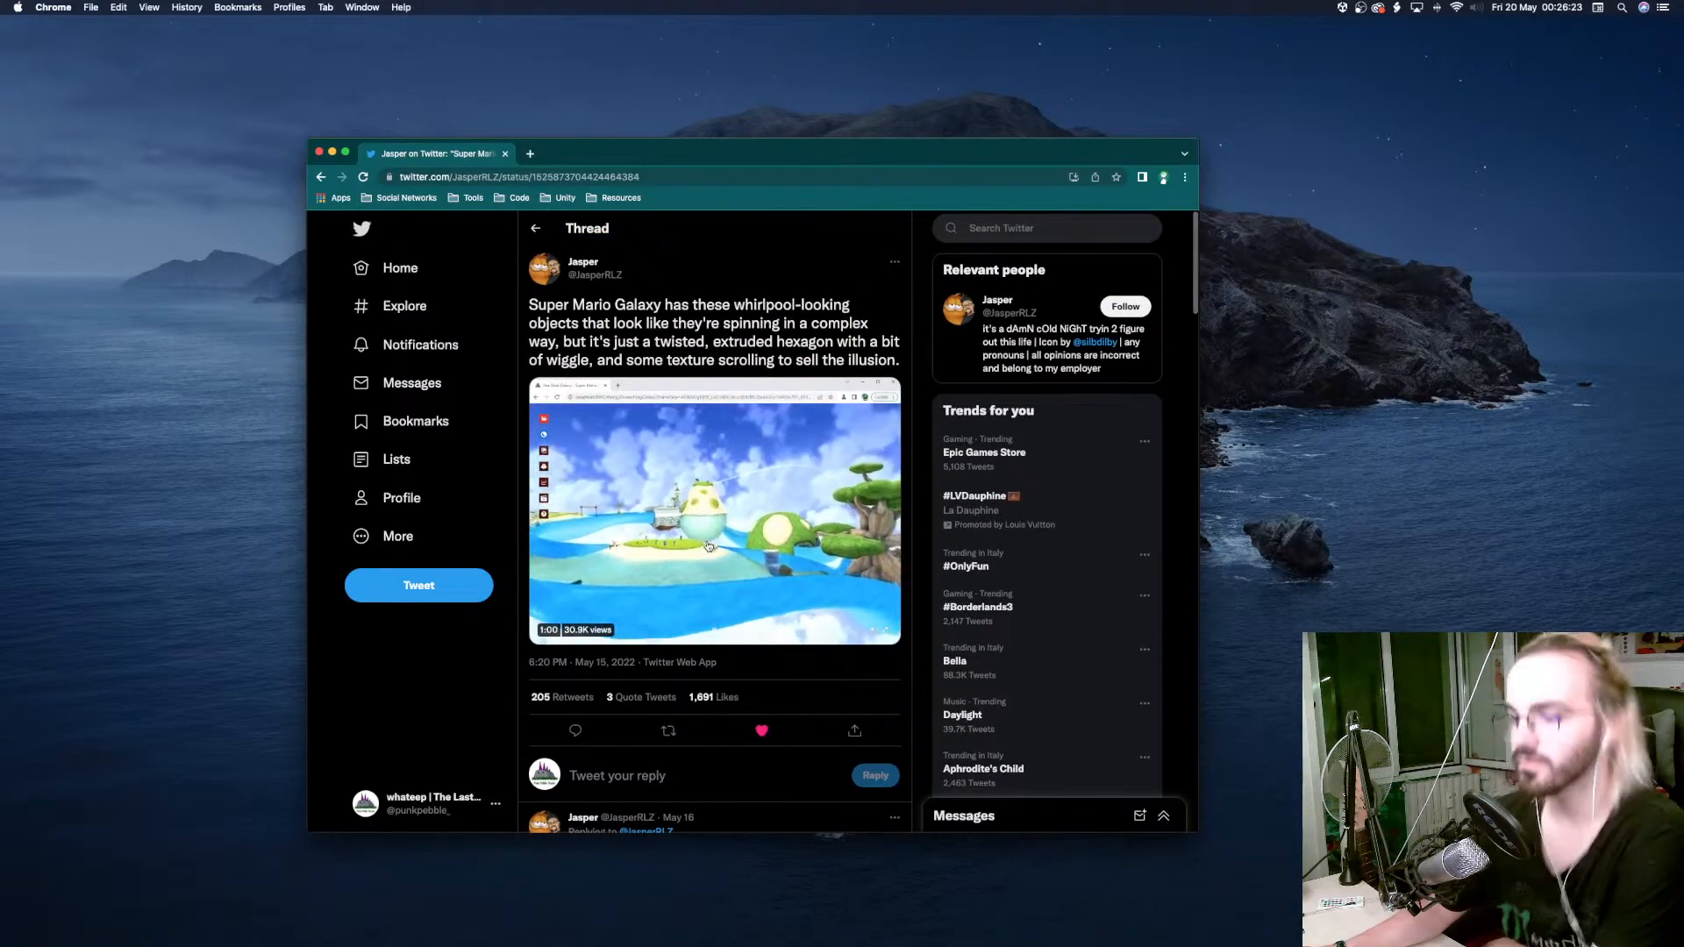
pyautogui.scroll(-5, 709, 546)
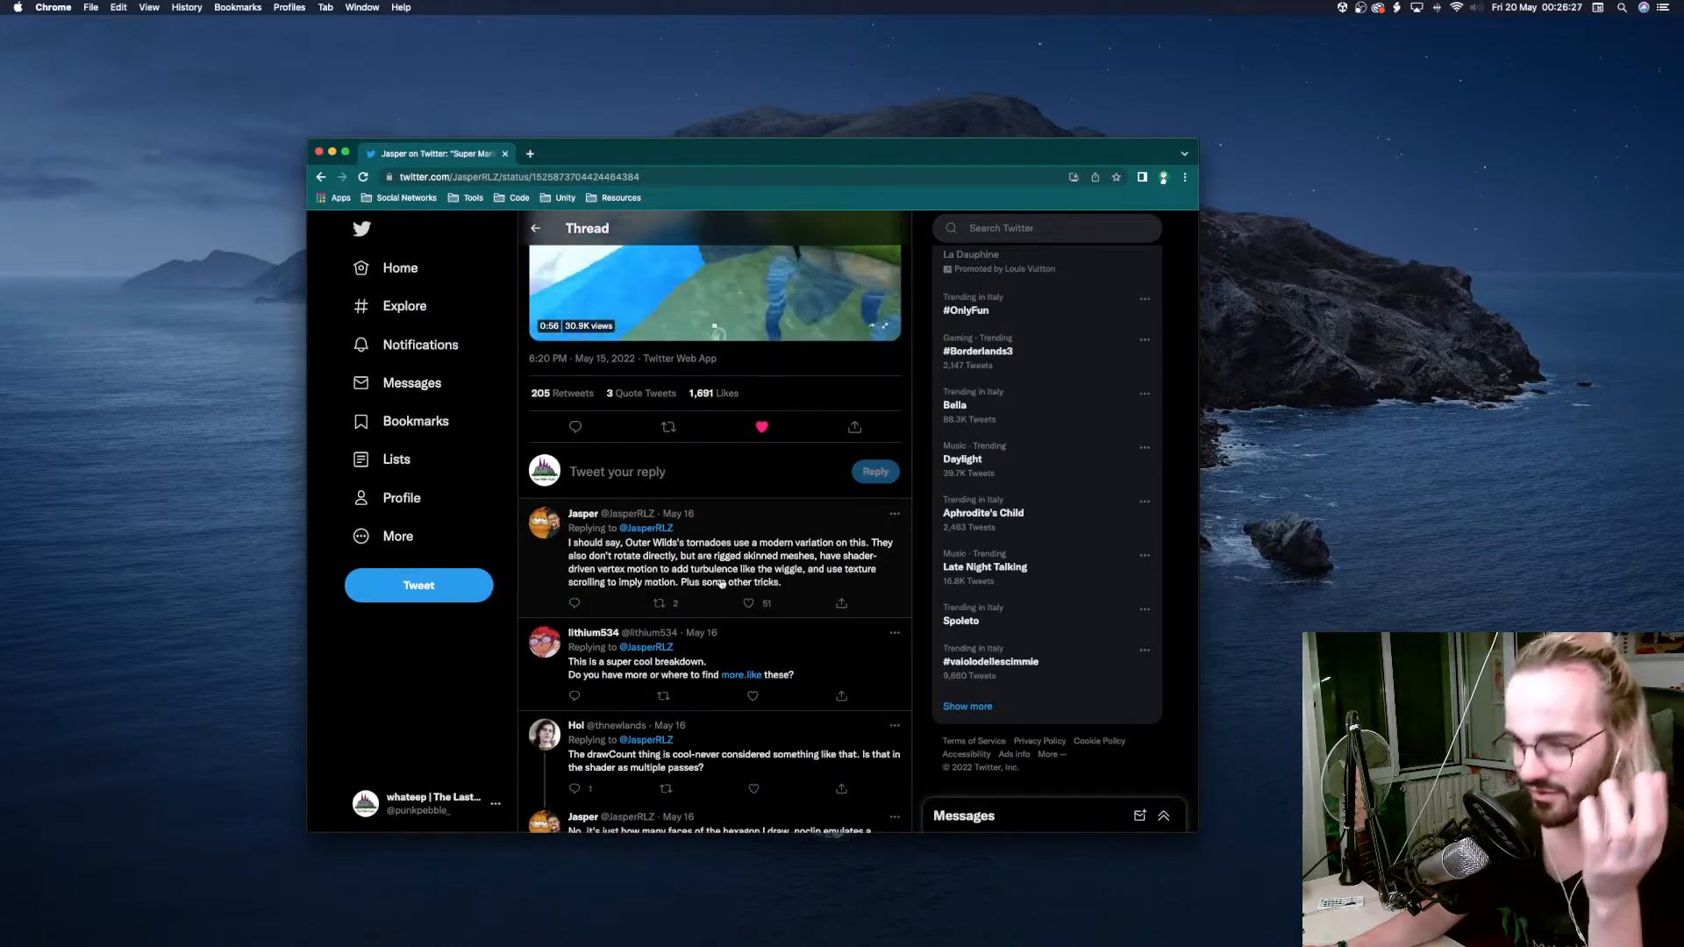
pyautogui.moveTo(725, 583); pyautogui.dragTo(643, 551)
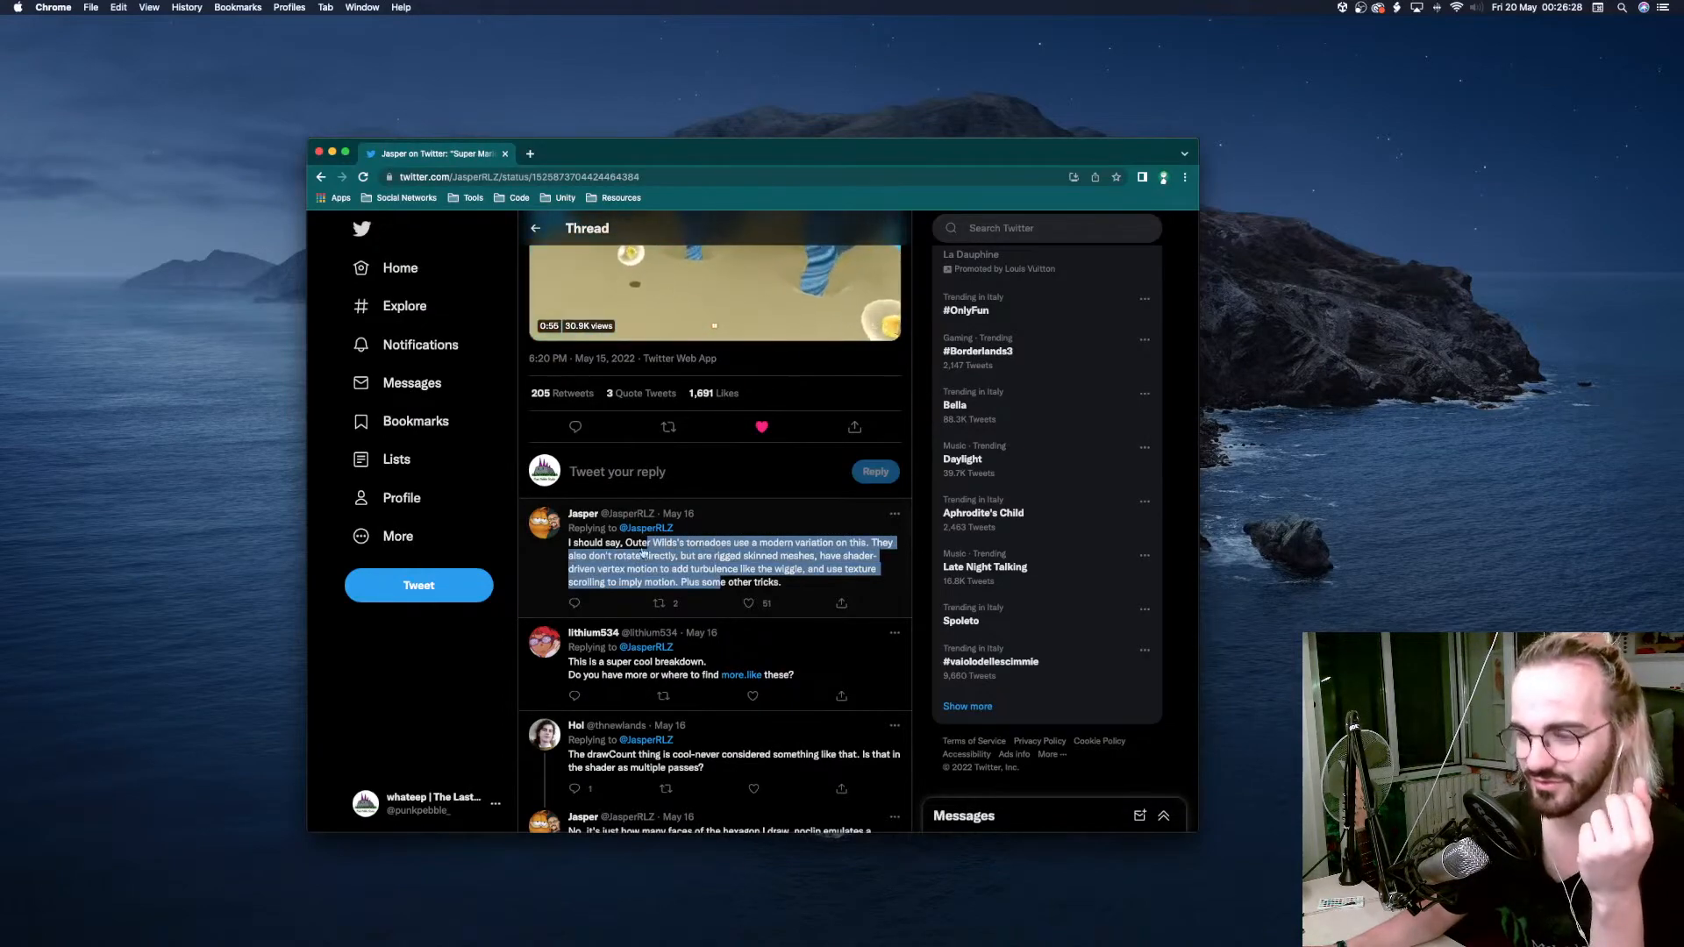
pyautogui.click(571, 550)
pyautogui.scroll(5, 571, 550)
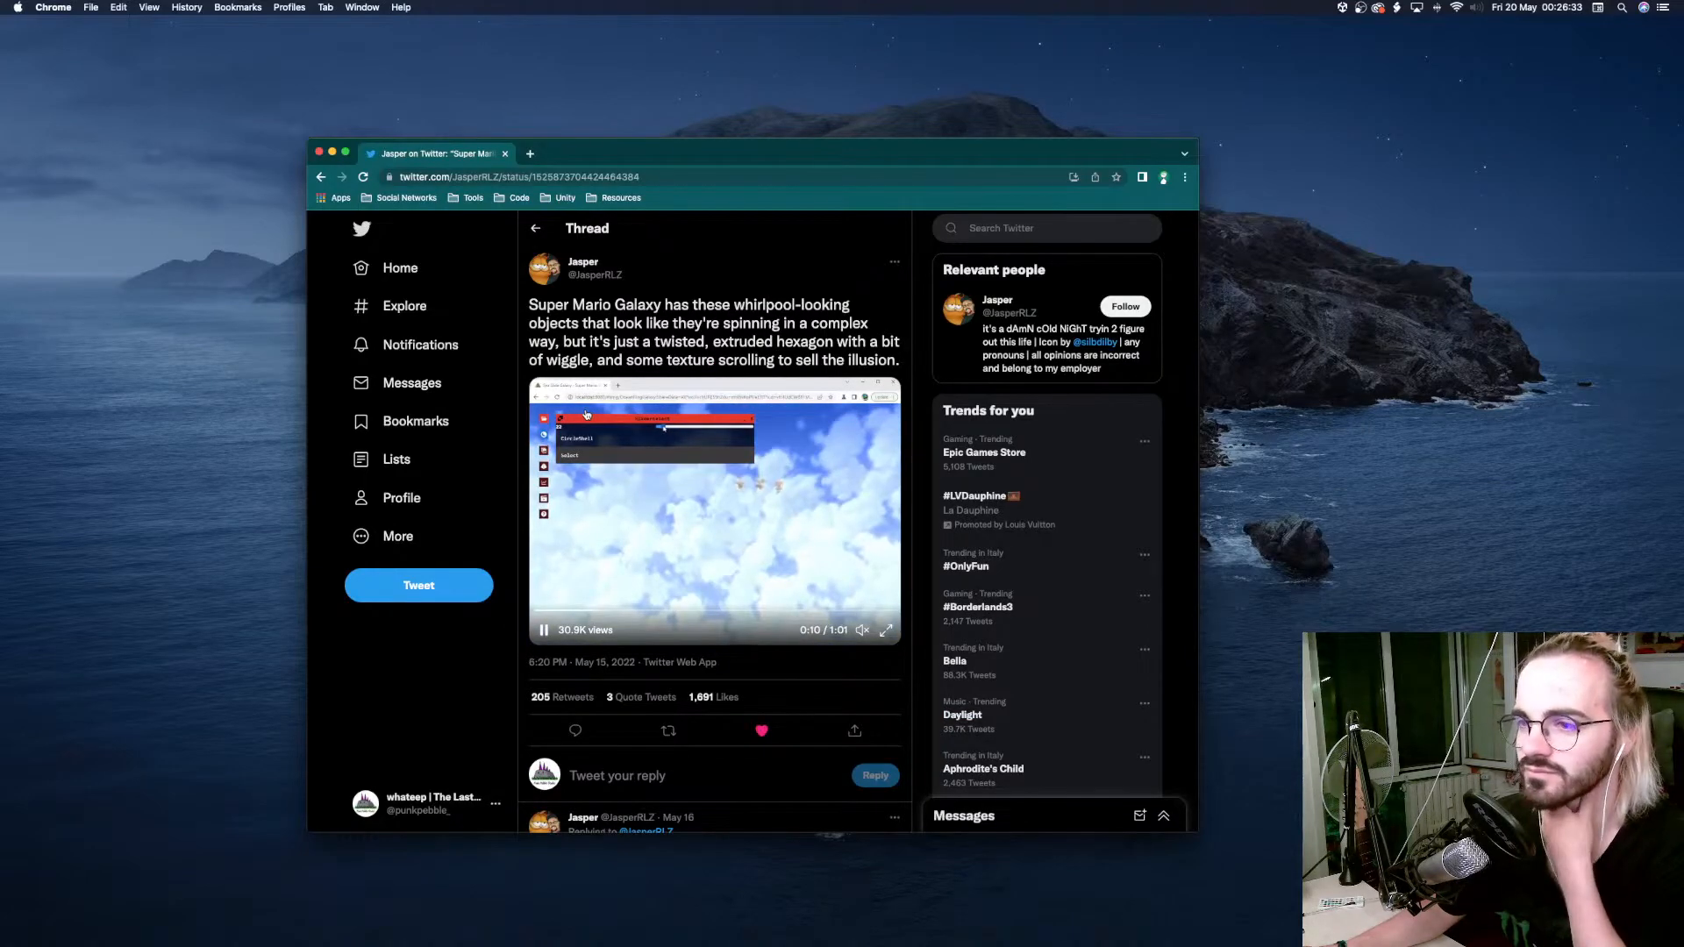
# Switch back to Unity, narrow the Hierarchy, make the Project area taller, and examine the three whirlpools from another angle.
pyautogui.hotkey('ctrl', 'Left')
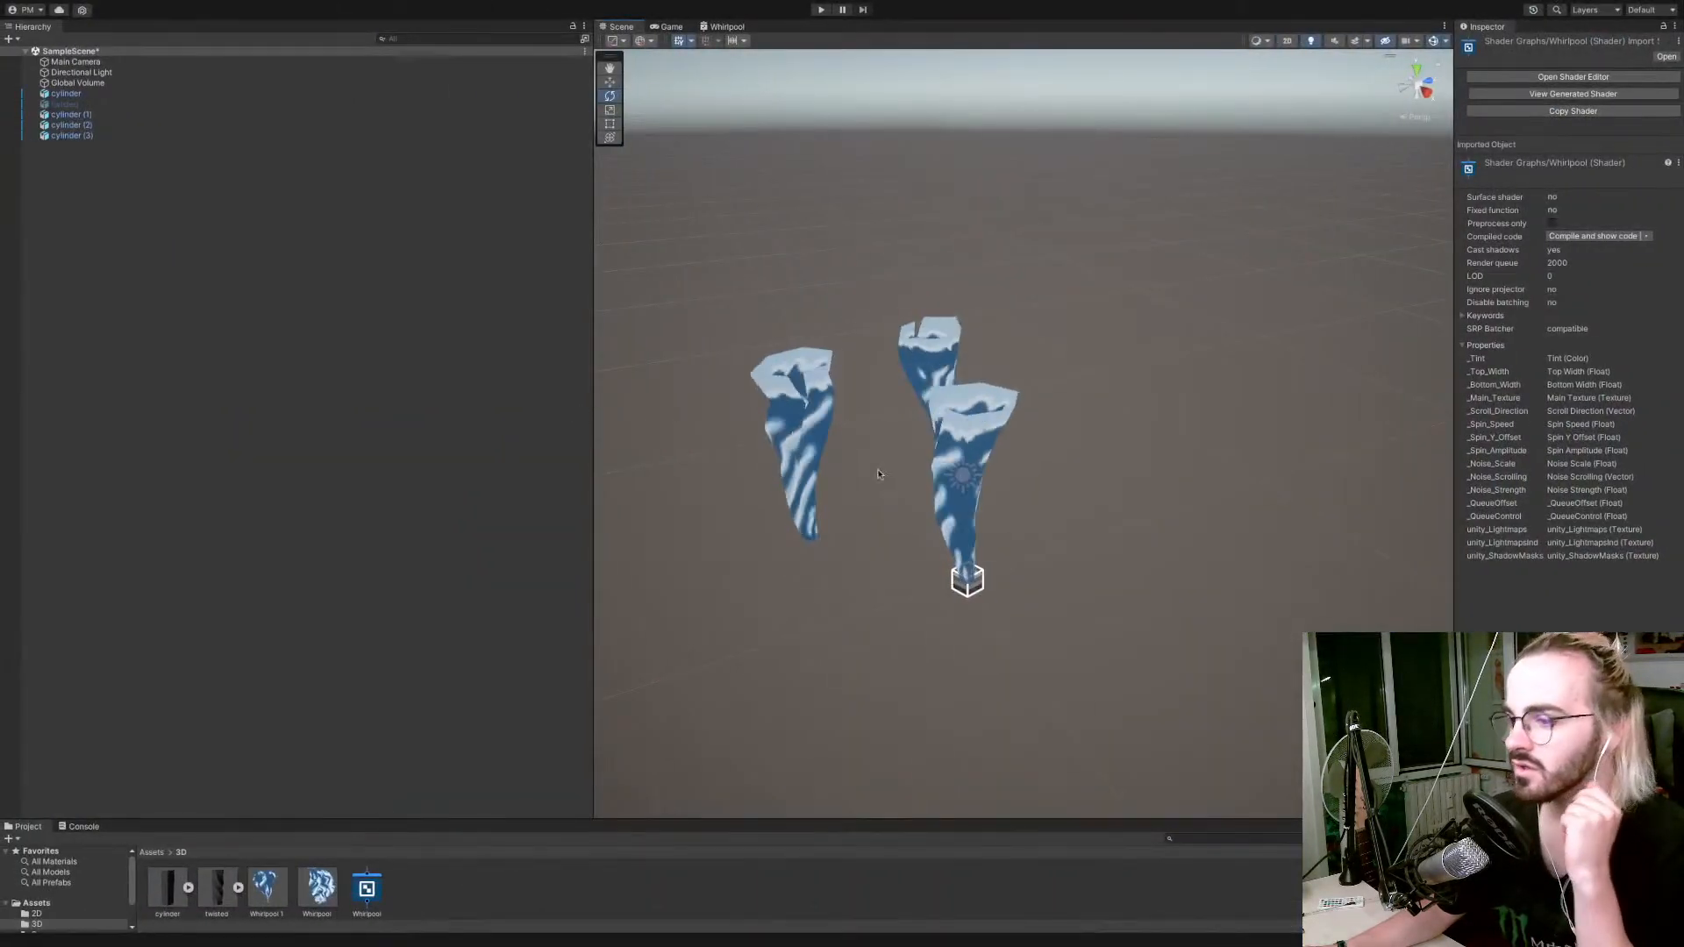
pyautogui.moveTo(920, 471)
pyautogui.mouseDown(button='right')
pyautogui.moveTo(963, 496)
pyautogui.moveTo(905, 464)
pyautogui.mouseUp(button='right')
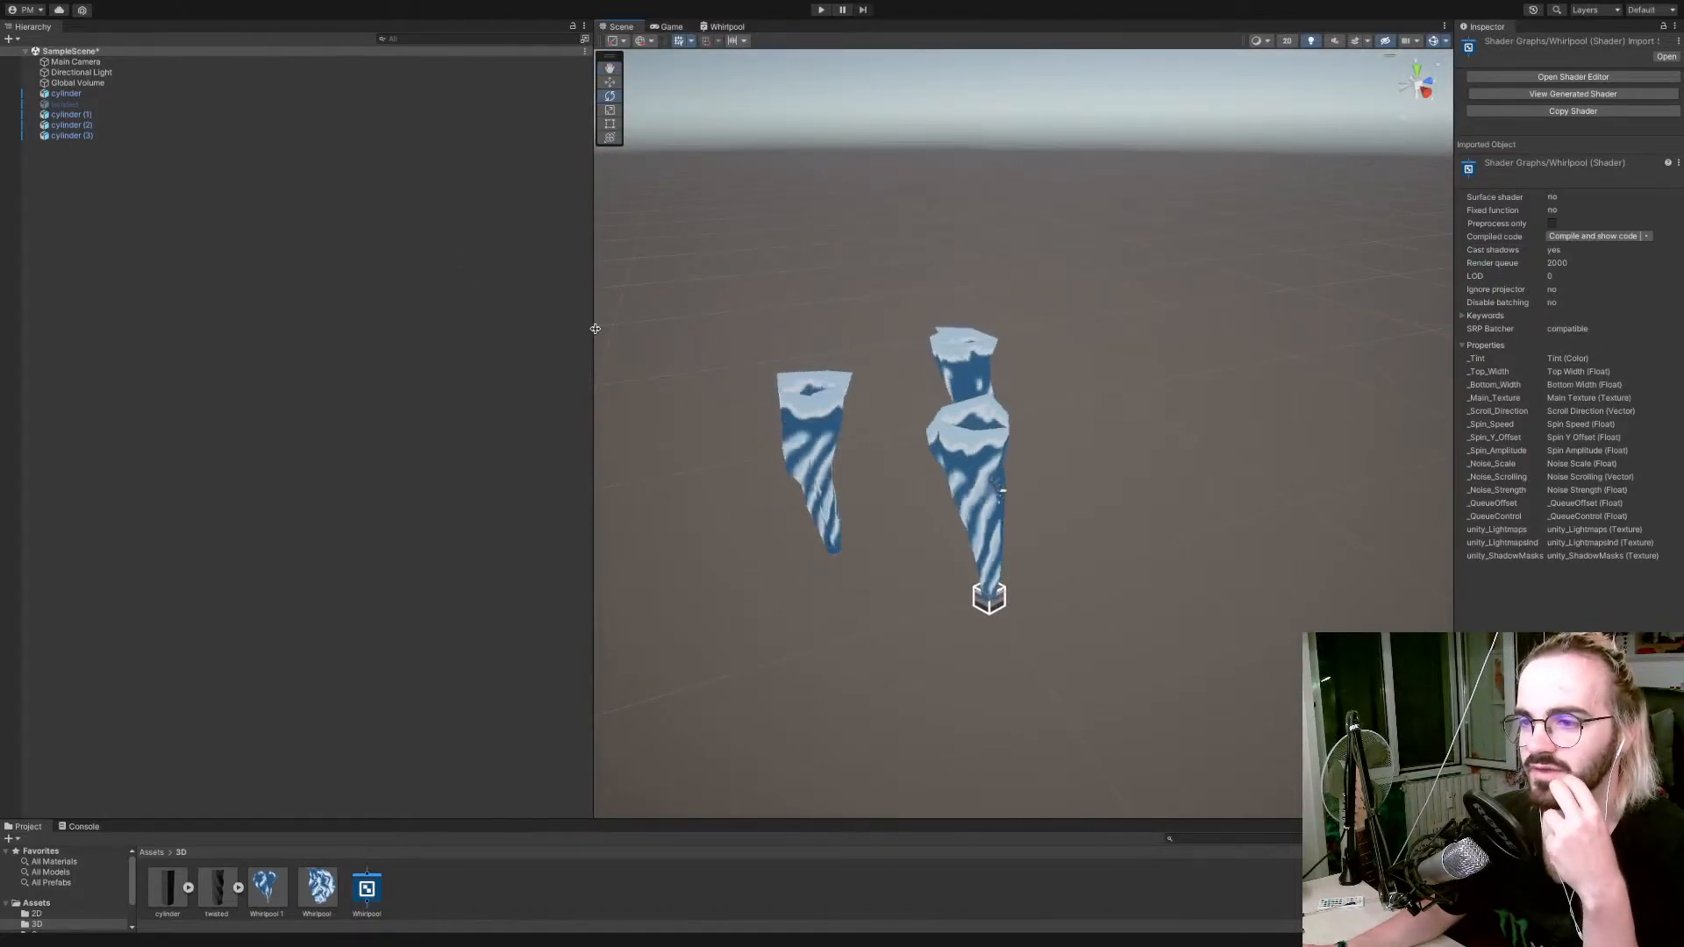
pyautogui.moveTo(593, 323); pyautogui.dragTo(323, 314)
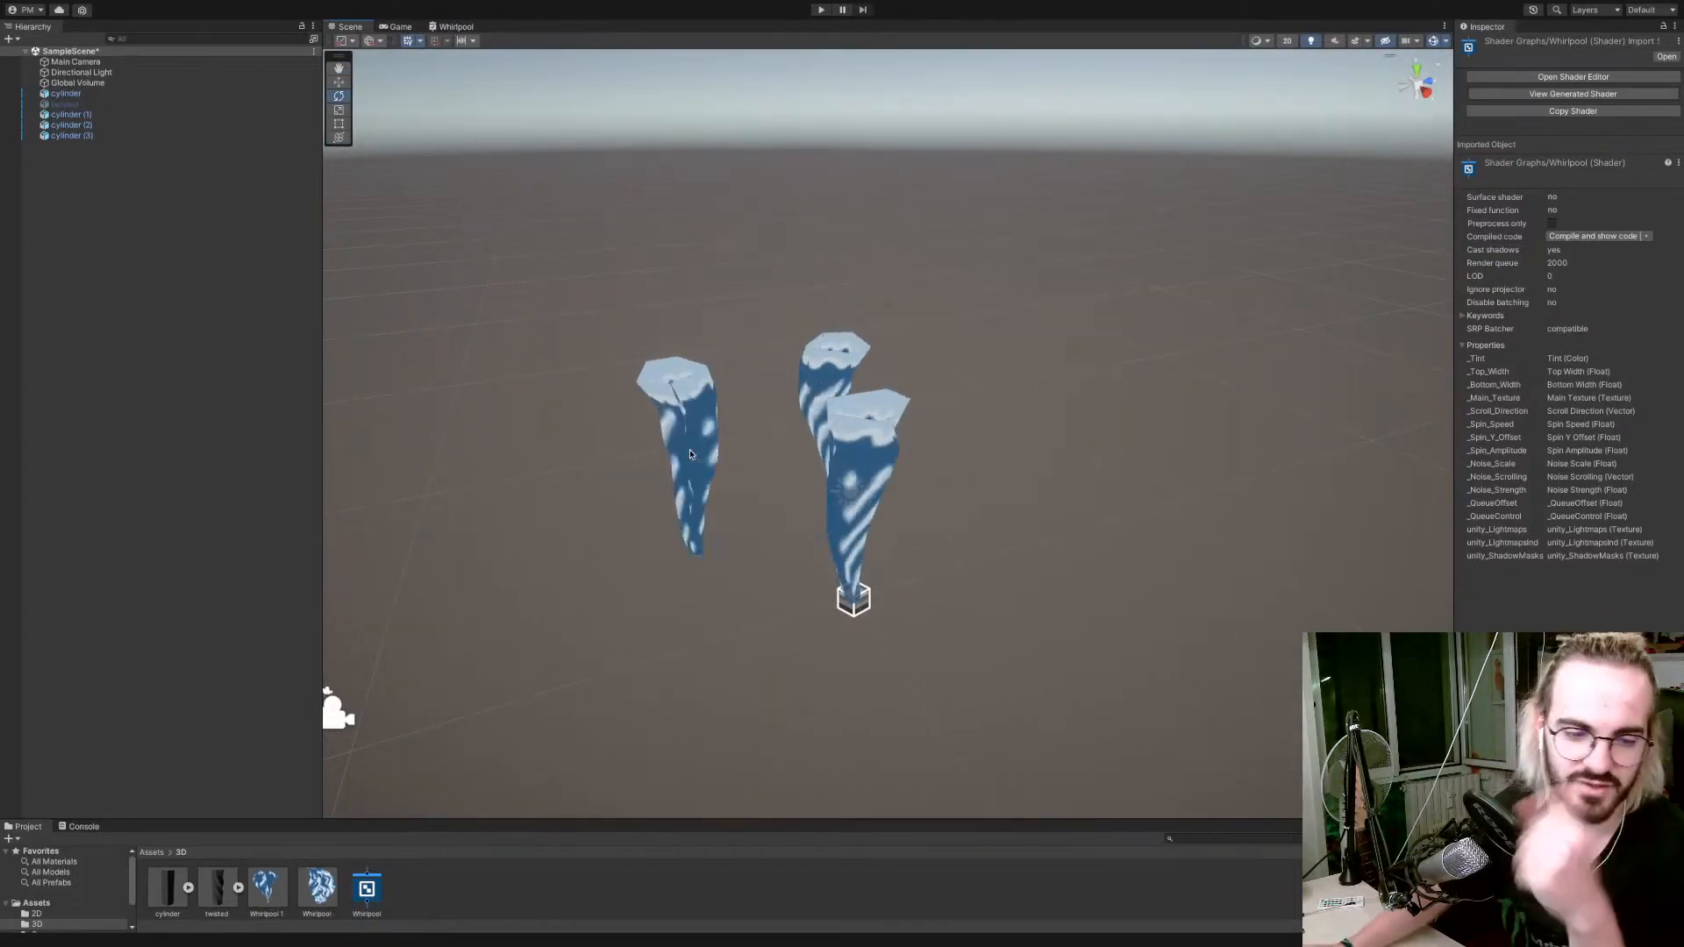
pyautogui.moveTo(971, 820); pyautogui.dragTo(968, 604)
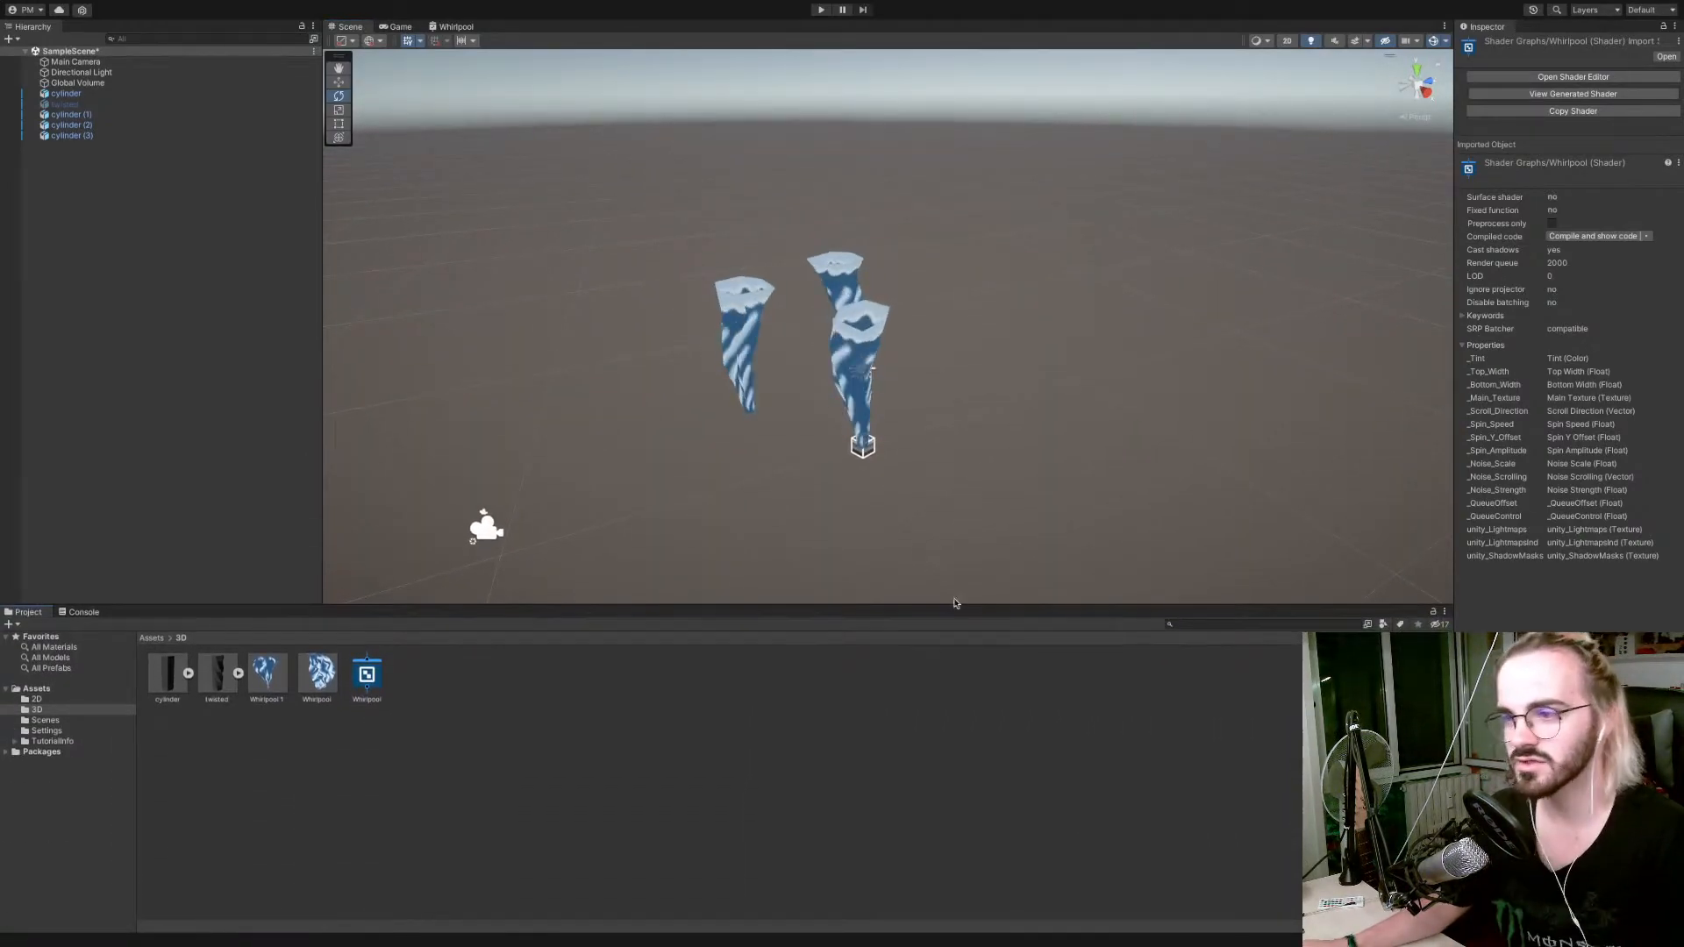
pyautogui.moveTo(947, 549); pyautogui.dragTo(1091, 556, button='right')
pyautogui.press('w')
pyautogui.press('s')
pyautogui.press('d')
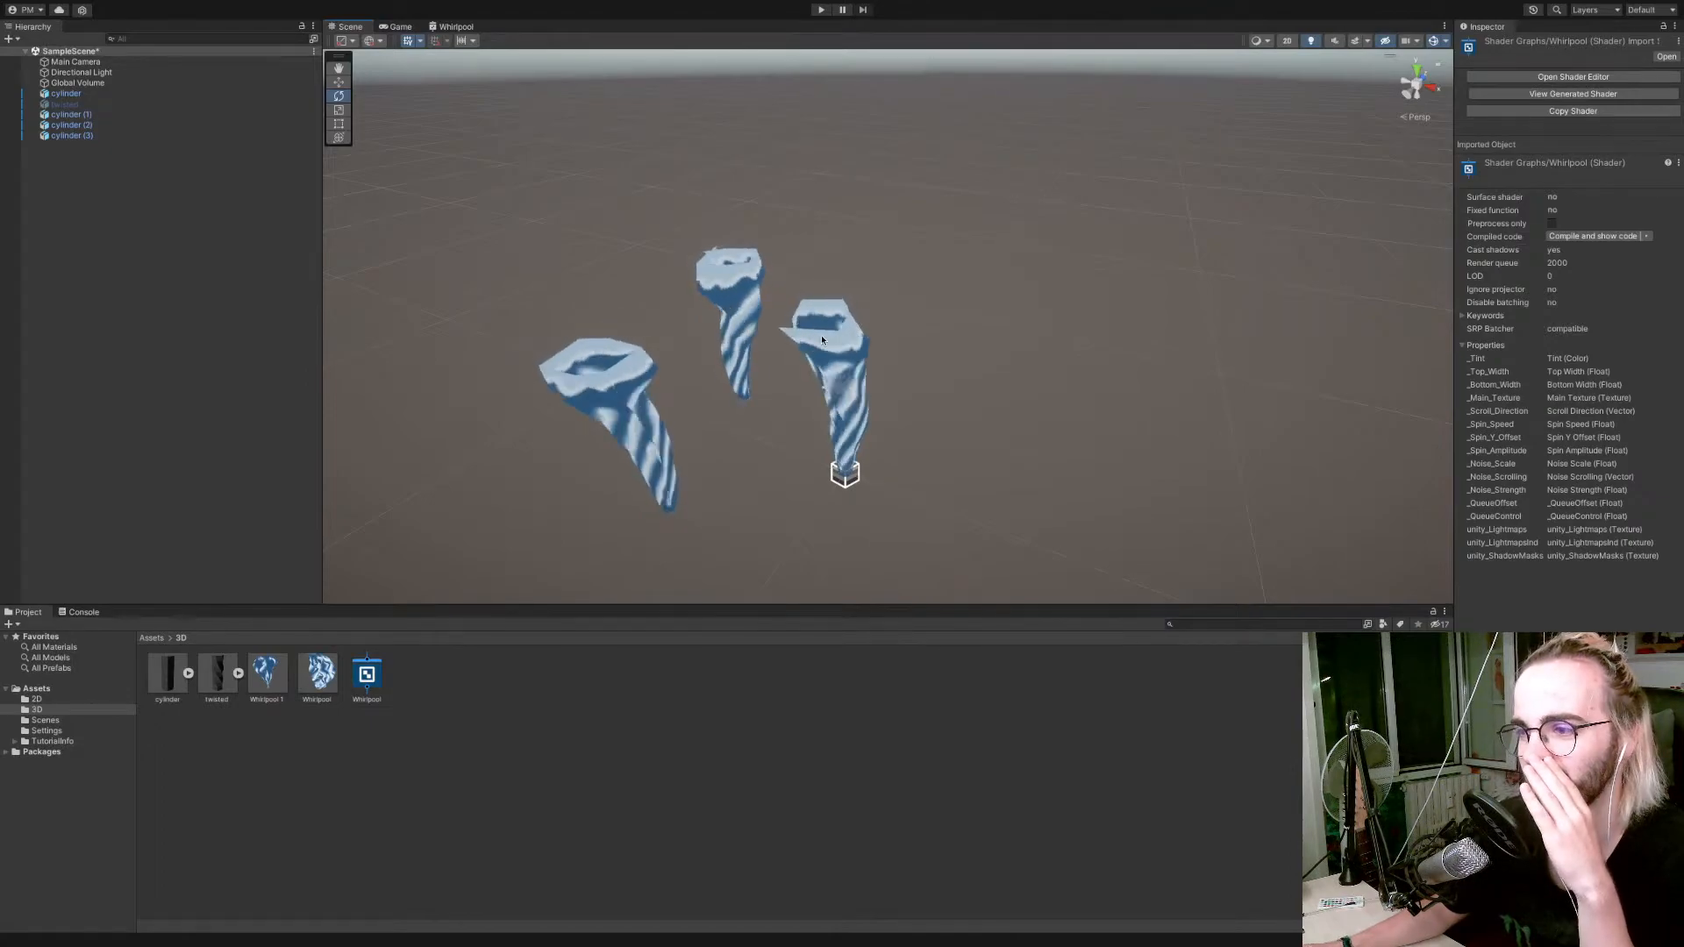
# Try adding a Modulo node in an empty area of the Whirlpool shader graph.
pyautogui.click(456, 26)
pyautogui.scroll(2, 544, 252)
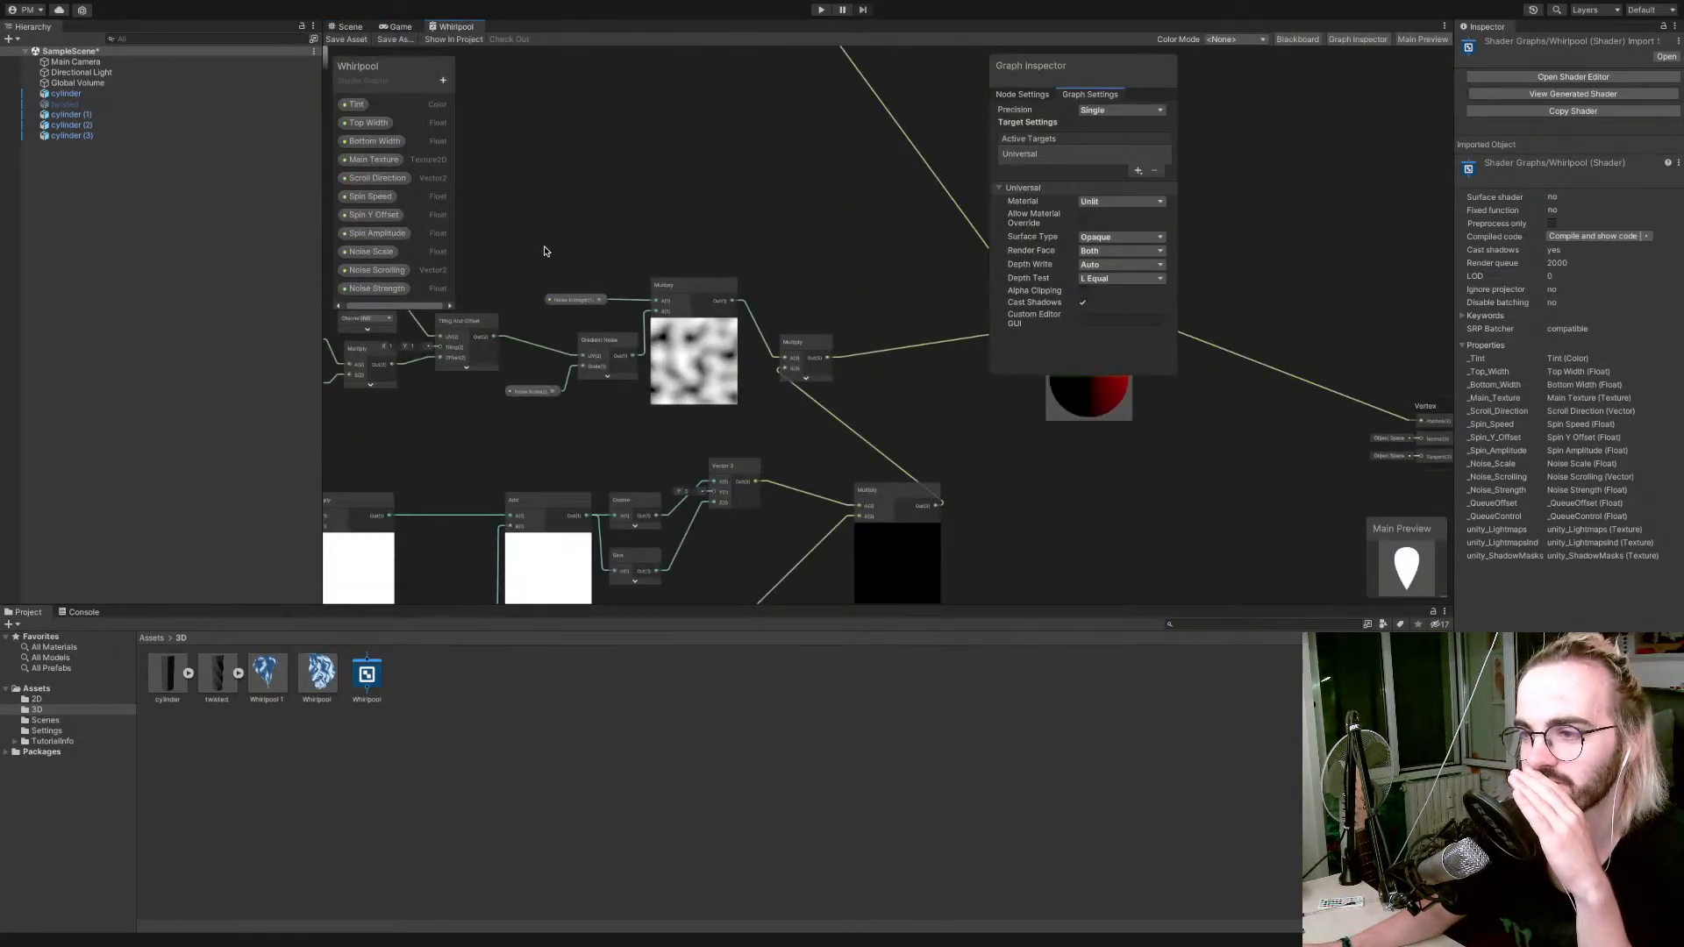
pyautogui.scroll(-5, 543, 252)
pyautogui.scroll(3, 544, 252)
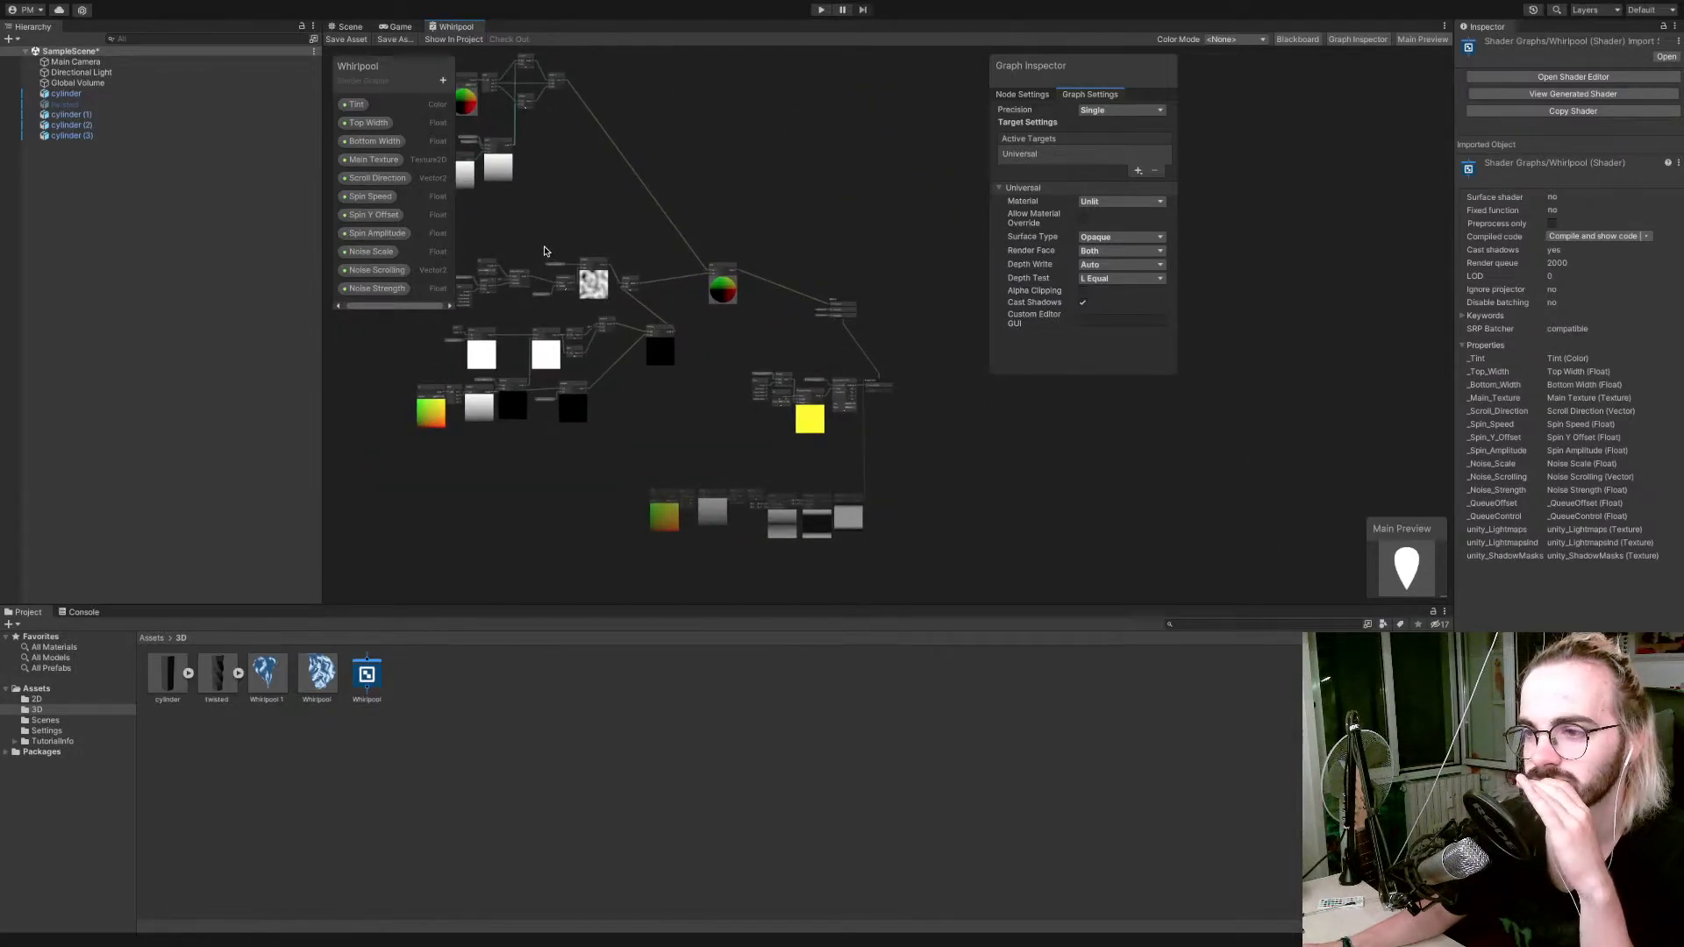
pyautogui.rightClick(520, 443)
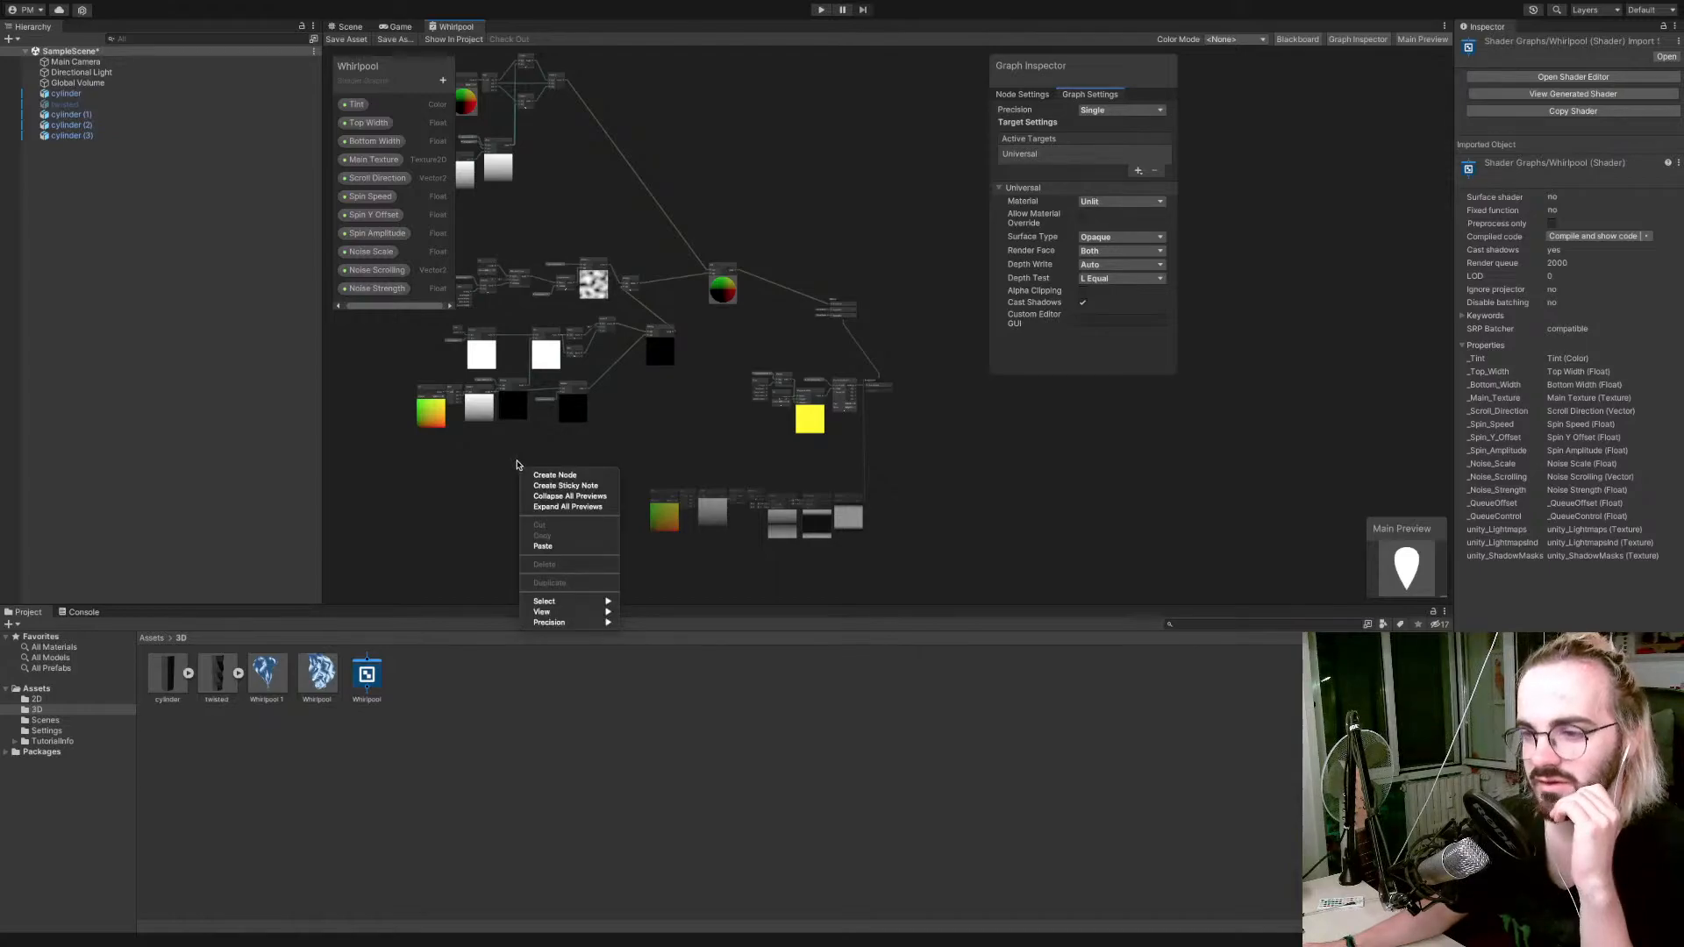
pyautogui.click(532, 472)
pyautogui.write('fuu')
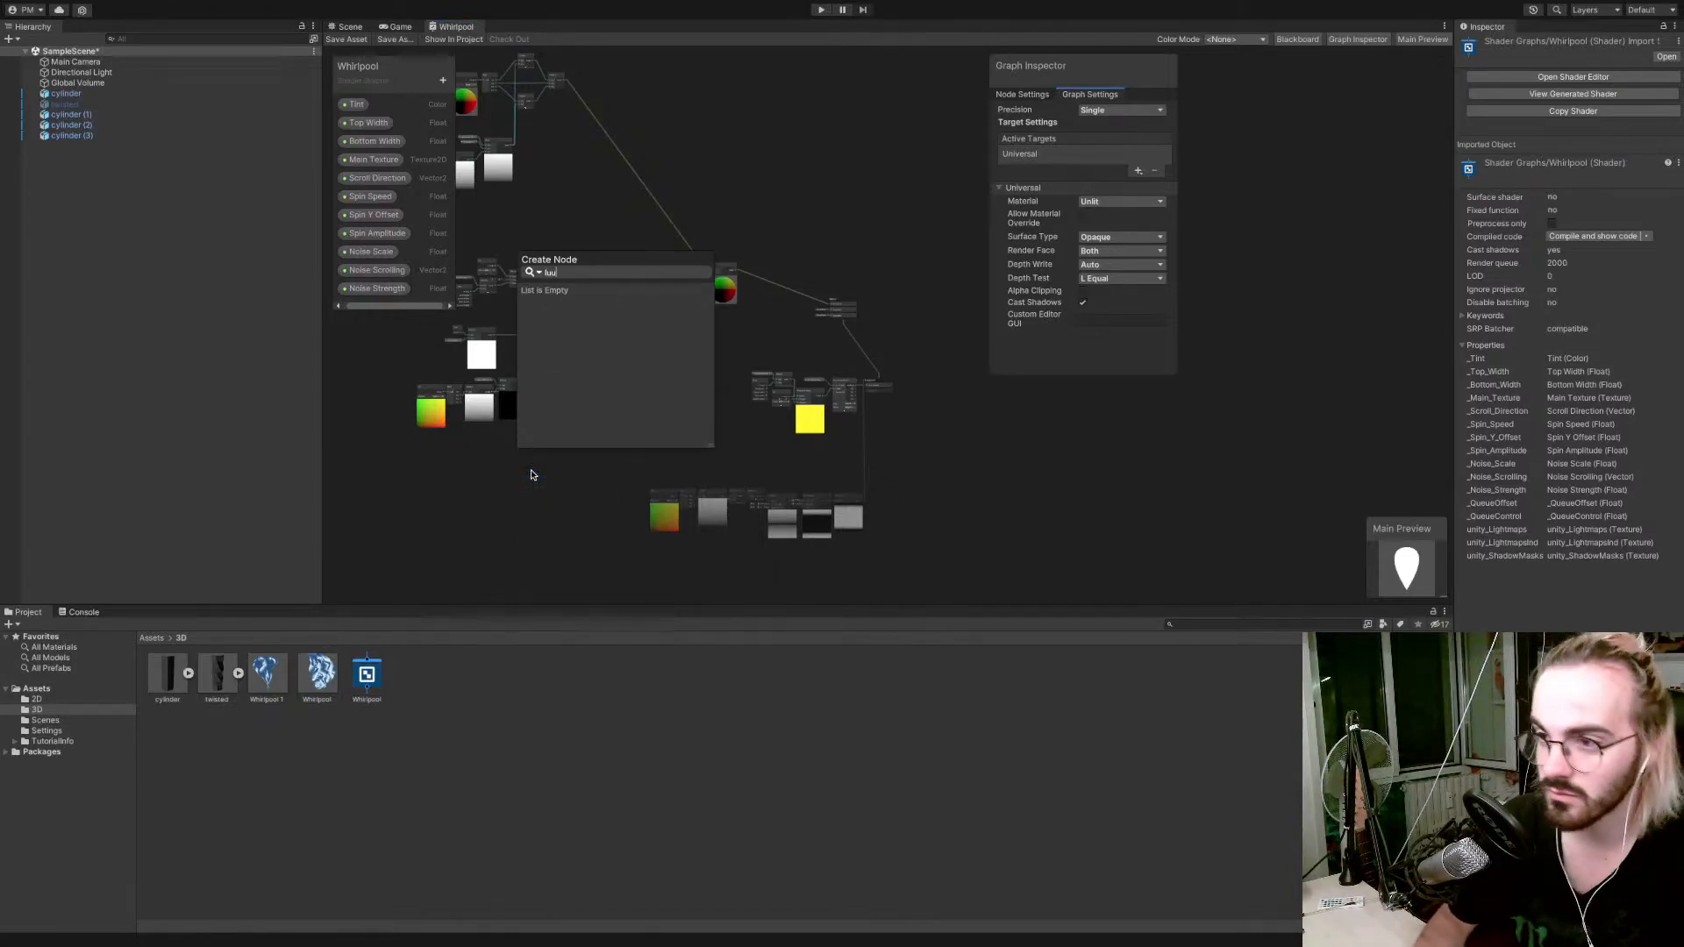
pyautogui.write('p')
pyautogui.press('BackSpace')
pyautogui.press('BackSpace')
pyautogui.press('BackSpace')
pyautogui.write('pp')
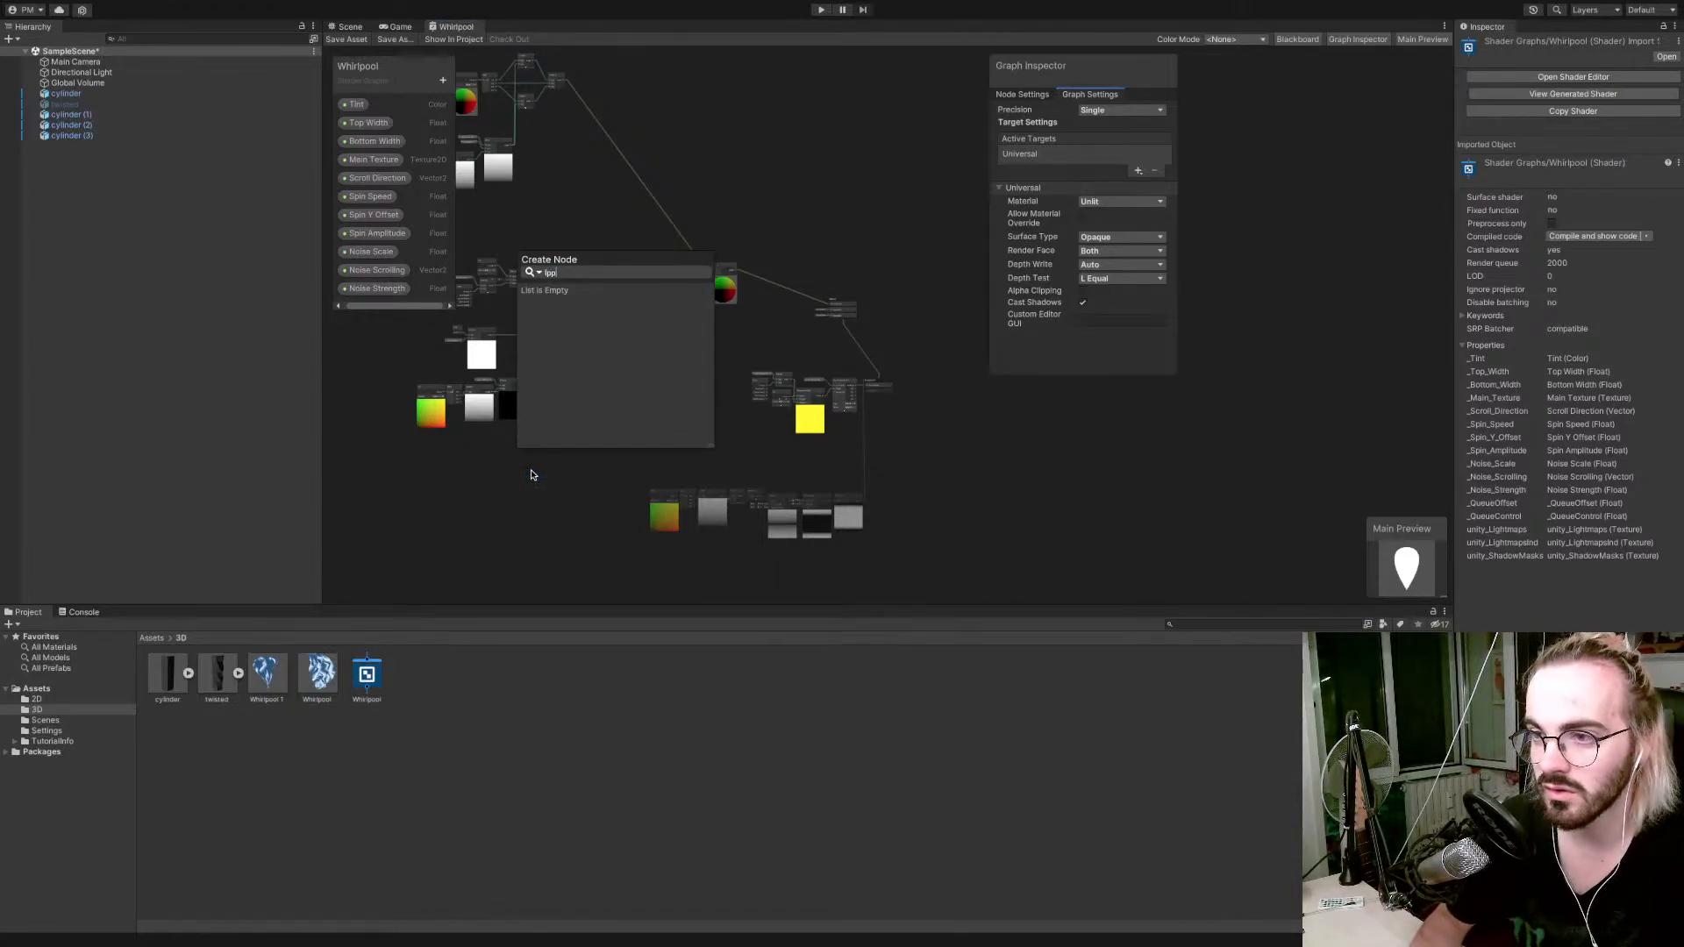
pyautogui.press('BackSpace')
pyautogui.press('BackSpace')
pyautogui.press('BackSpace')
pyautogui.write('op')
pyautogui.press('BackSpace')
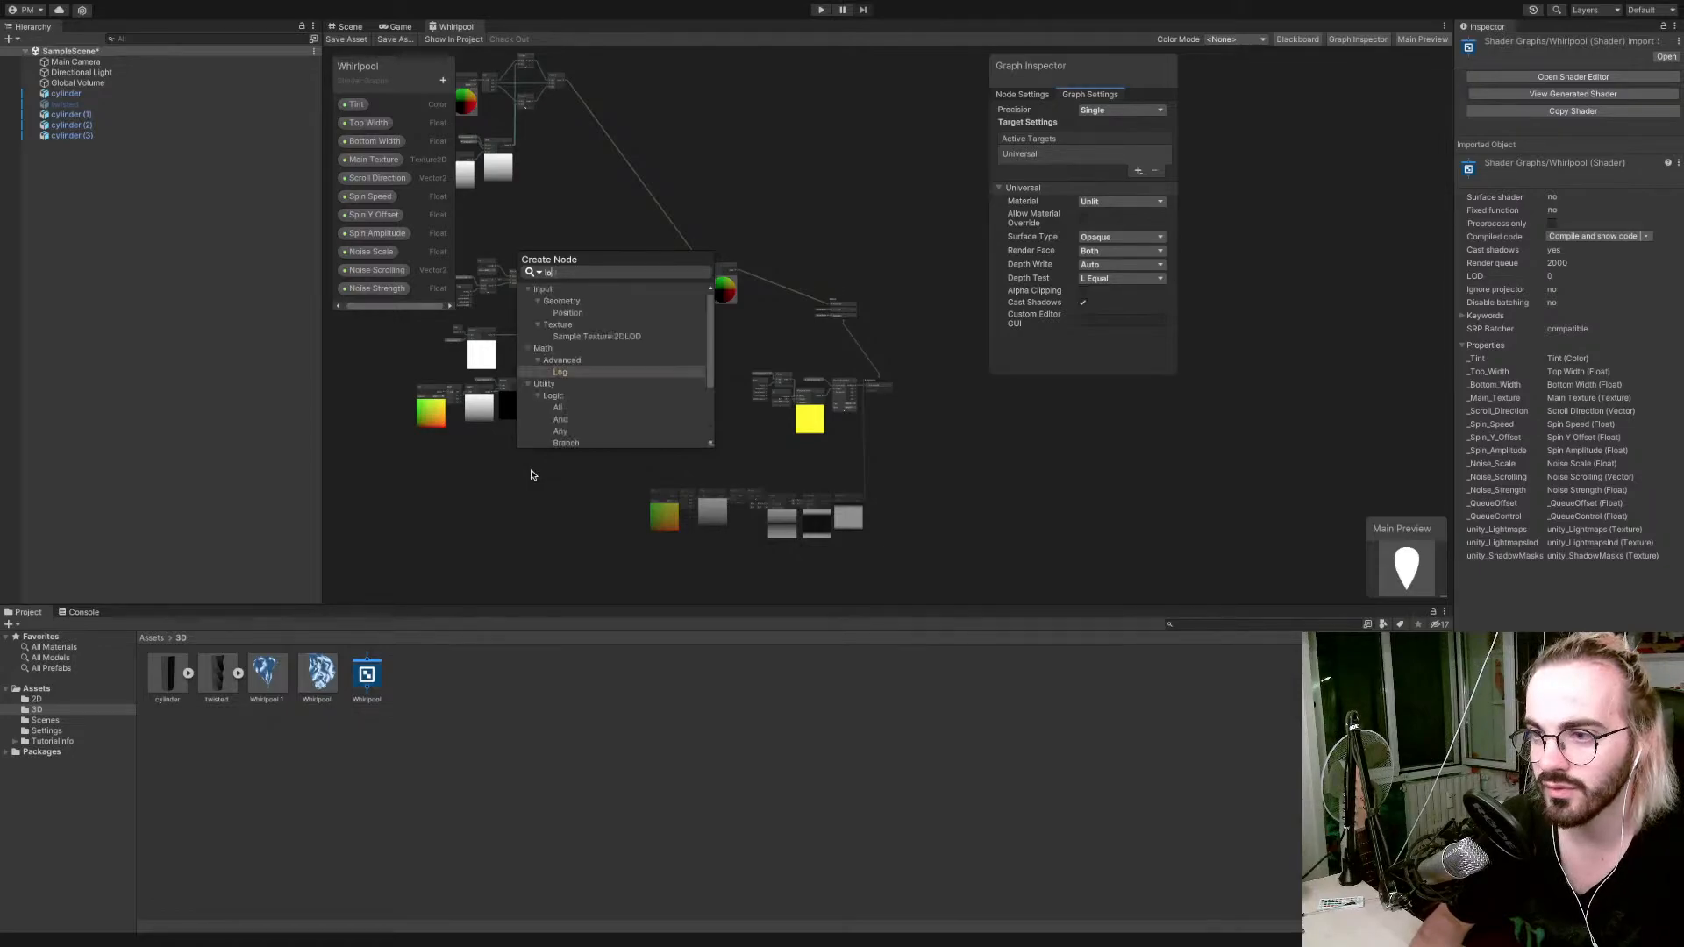
pyautogui.press('BackSpace')
pyautogui.press('BackSpace')
pyautogui.write('modu')
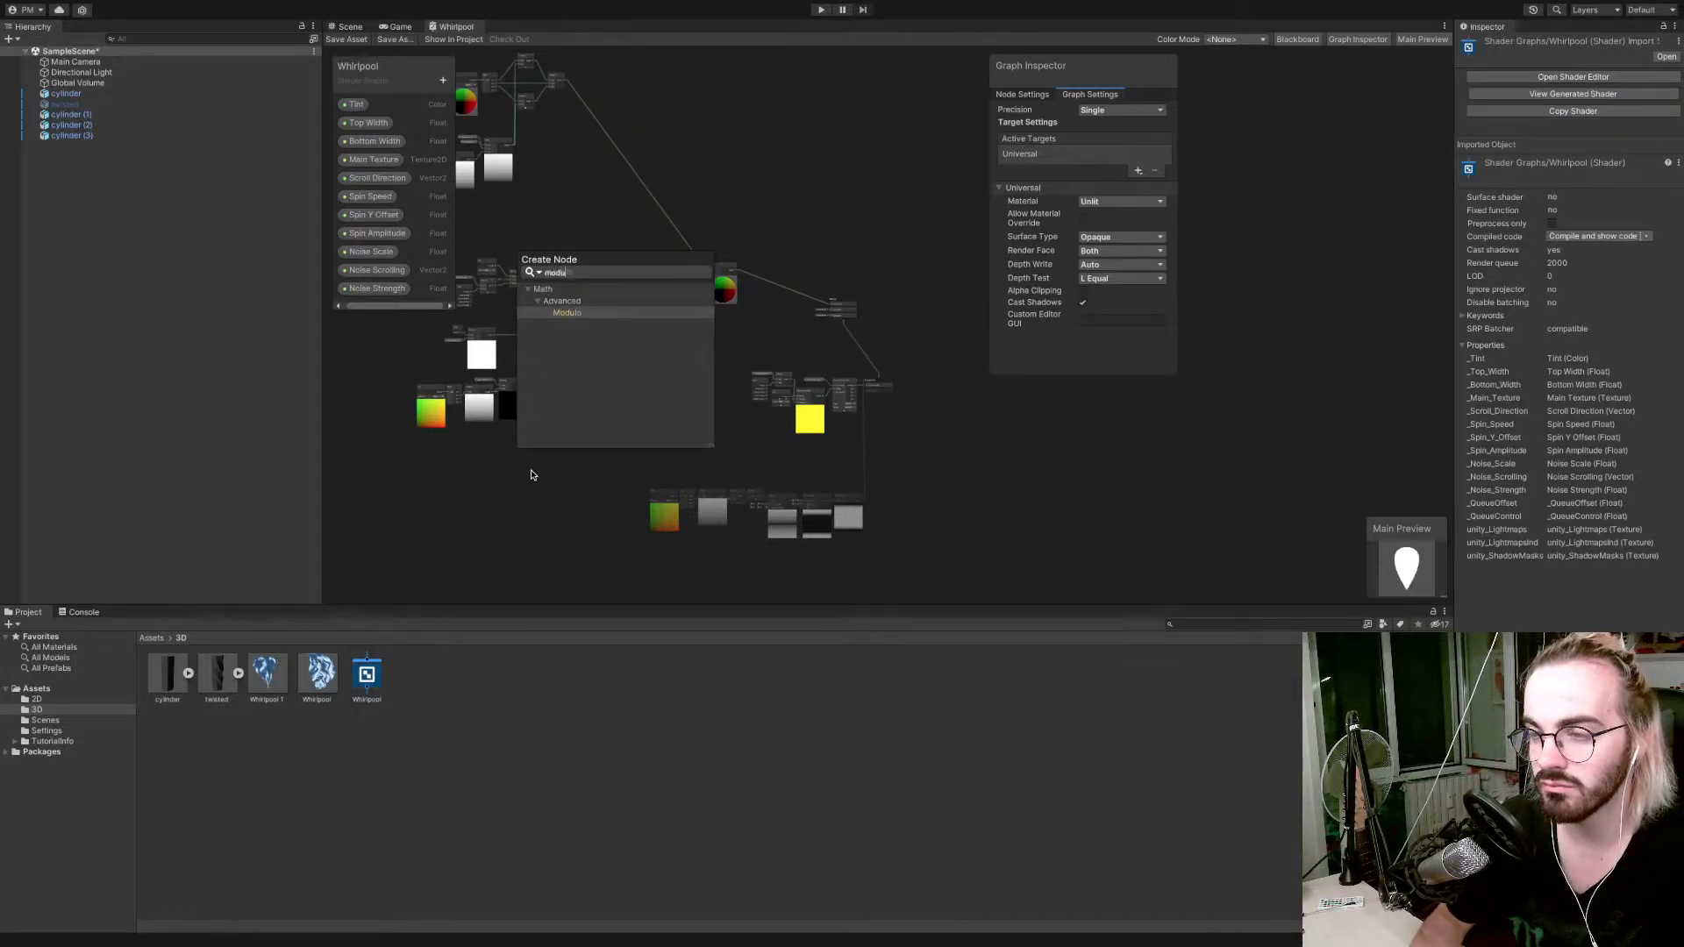
pyautogui.press('Return')
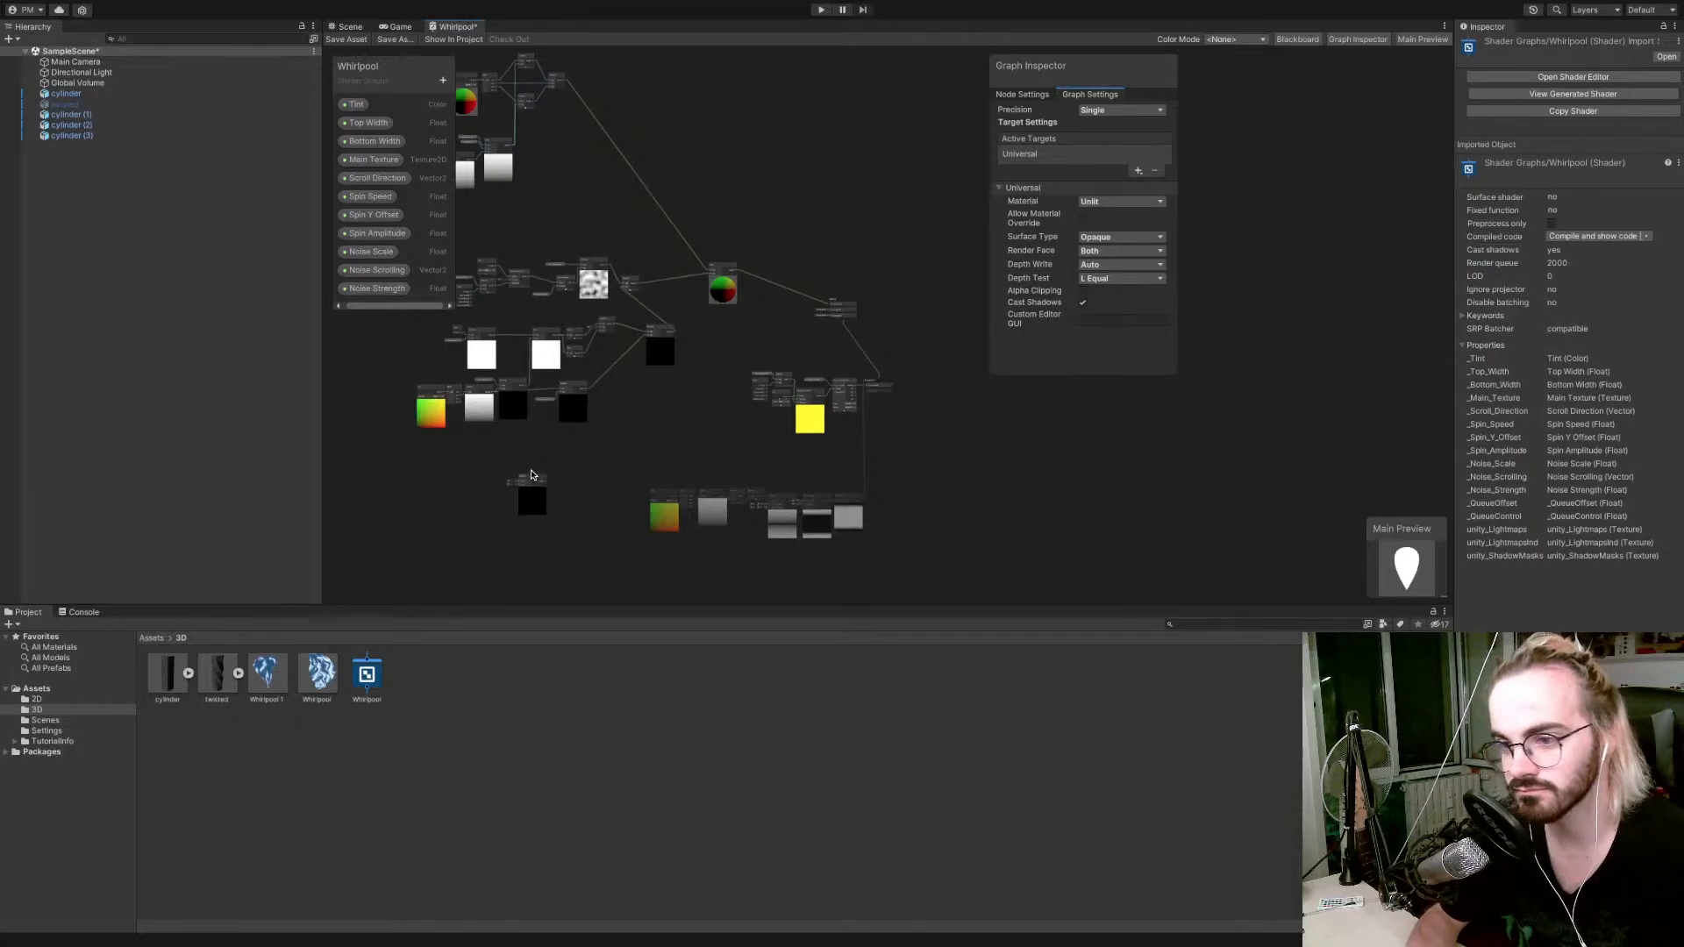
# Delete the unconnected Modulo node from the Whirlpool graph.
pyautogui.scroll(5, 524, 496)
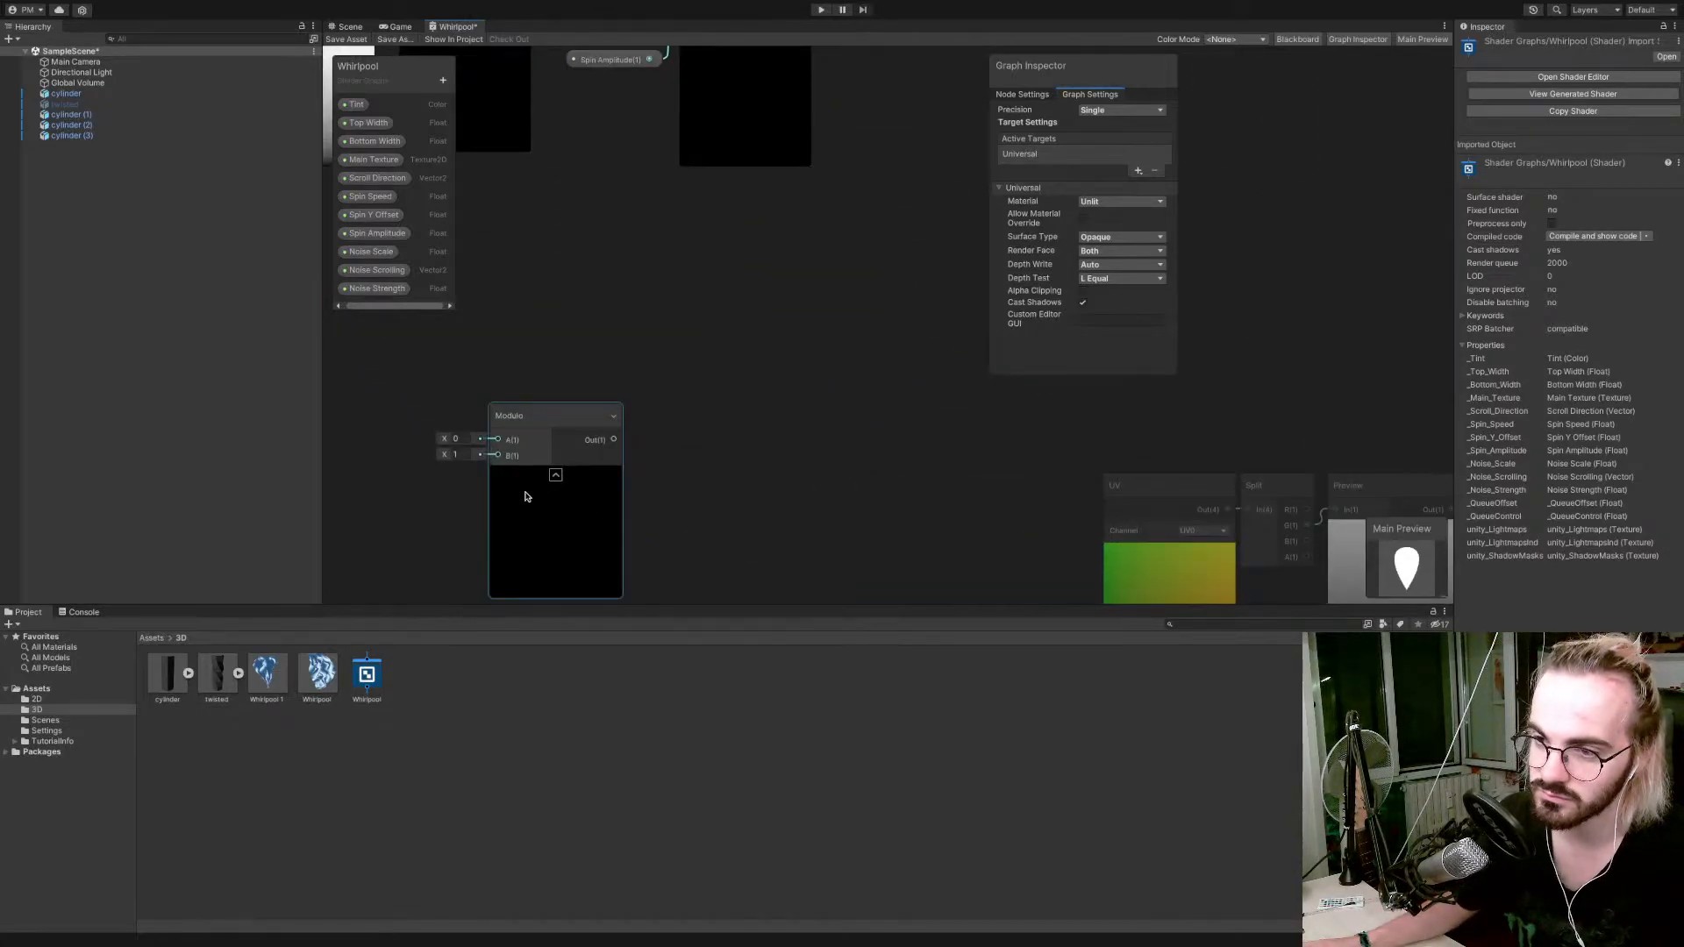
pyautogui.scroll(-5, 525, 497)
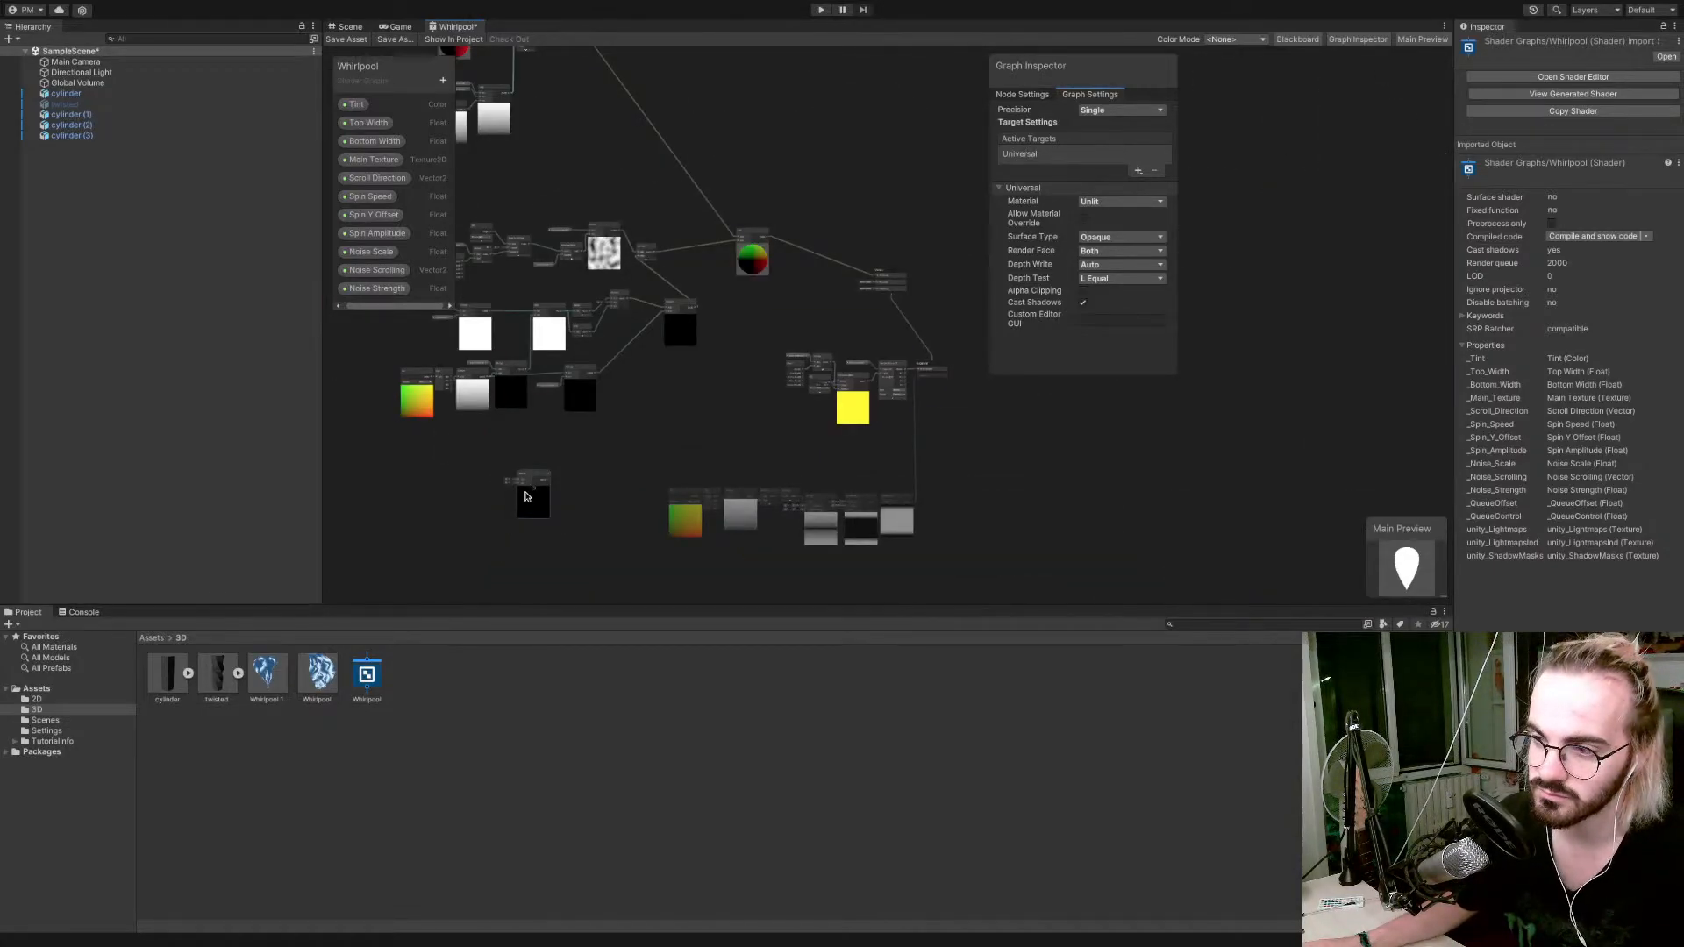
pyautogui.click(529, 478)
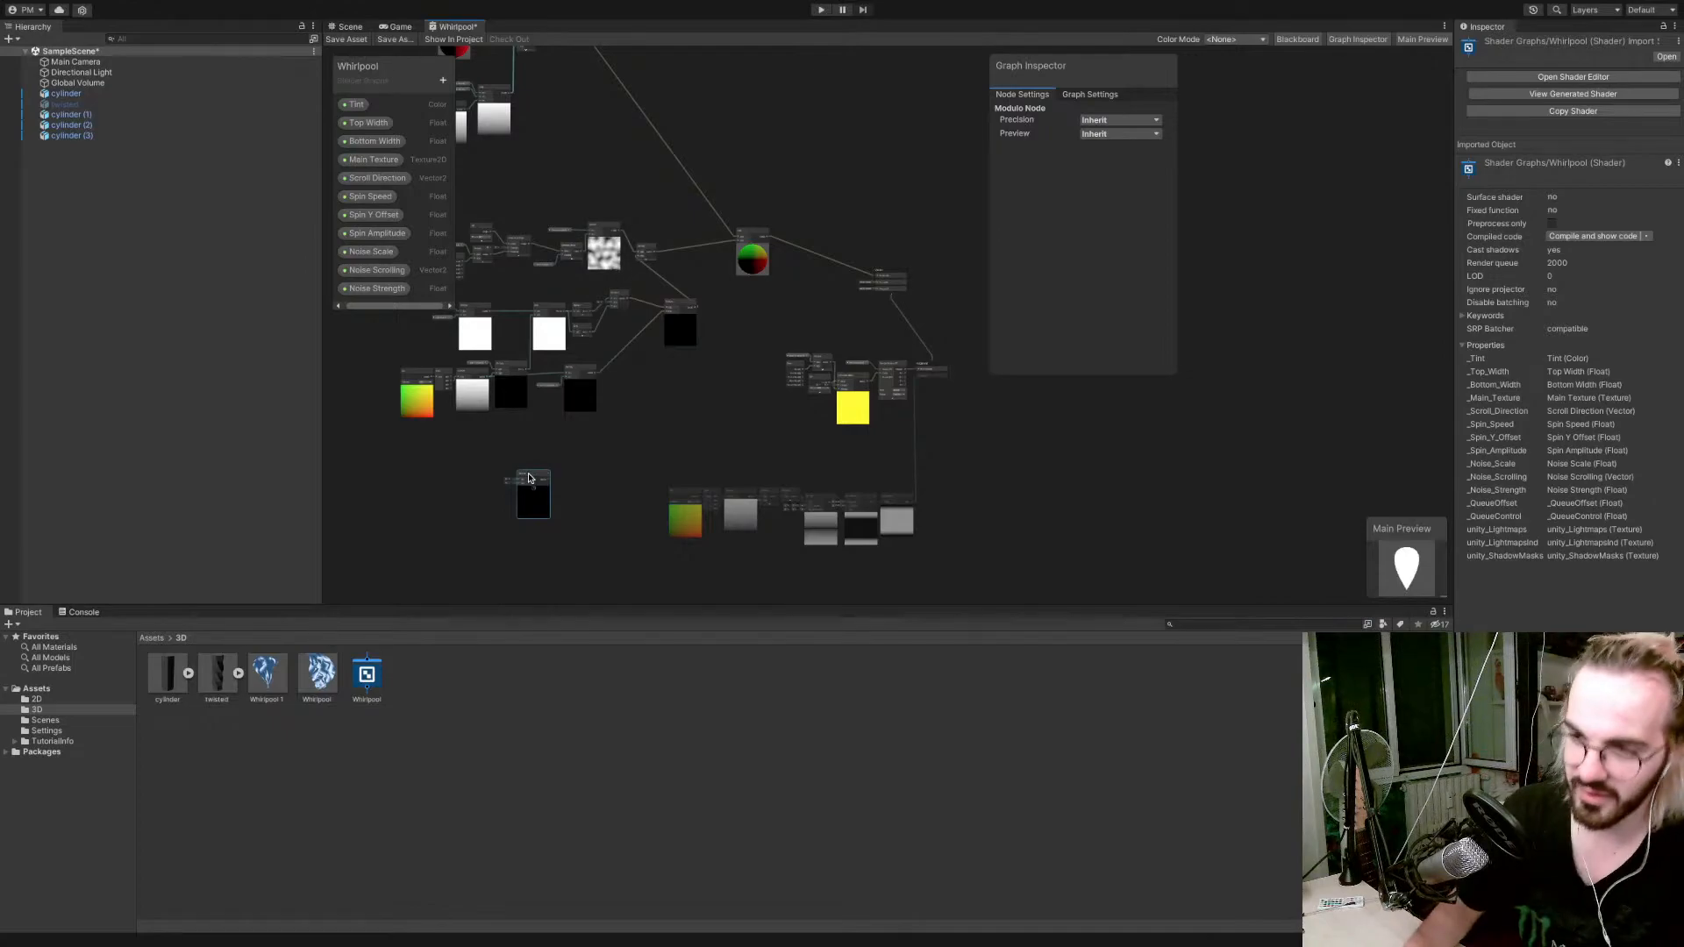
pyautogui.press('Delete')
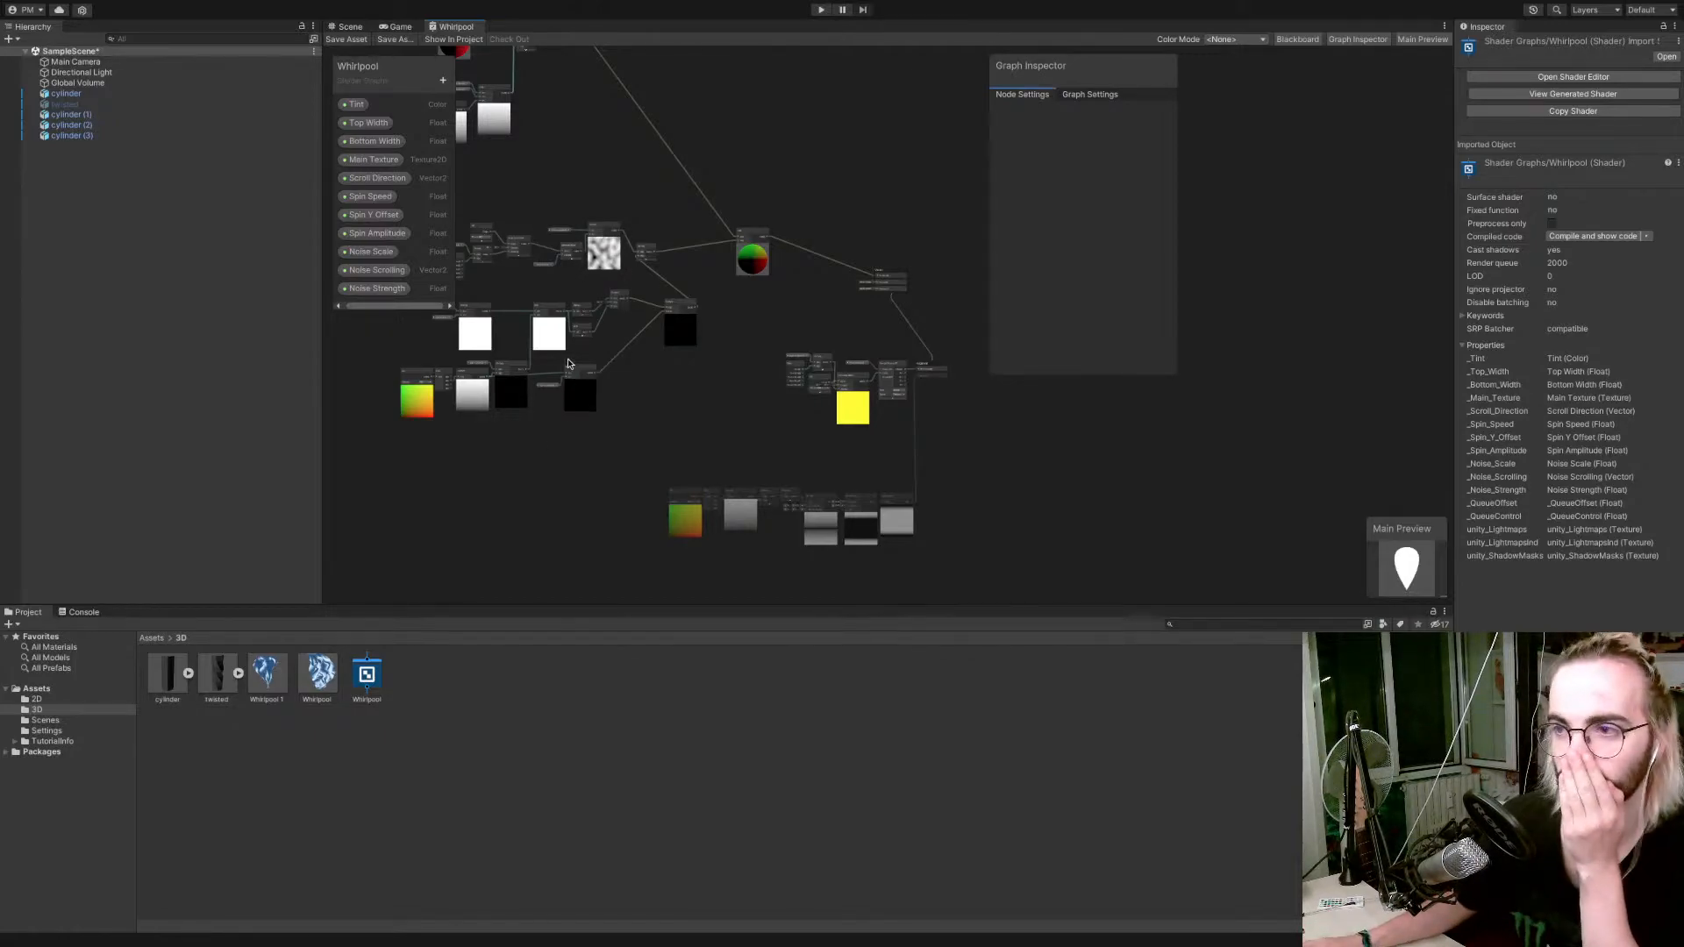
pyautogui.hotkey('ctrl', 'Left')
pyautogui.hotkey('ctrl', 'Right')
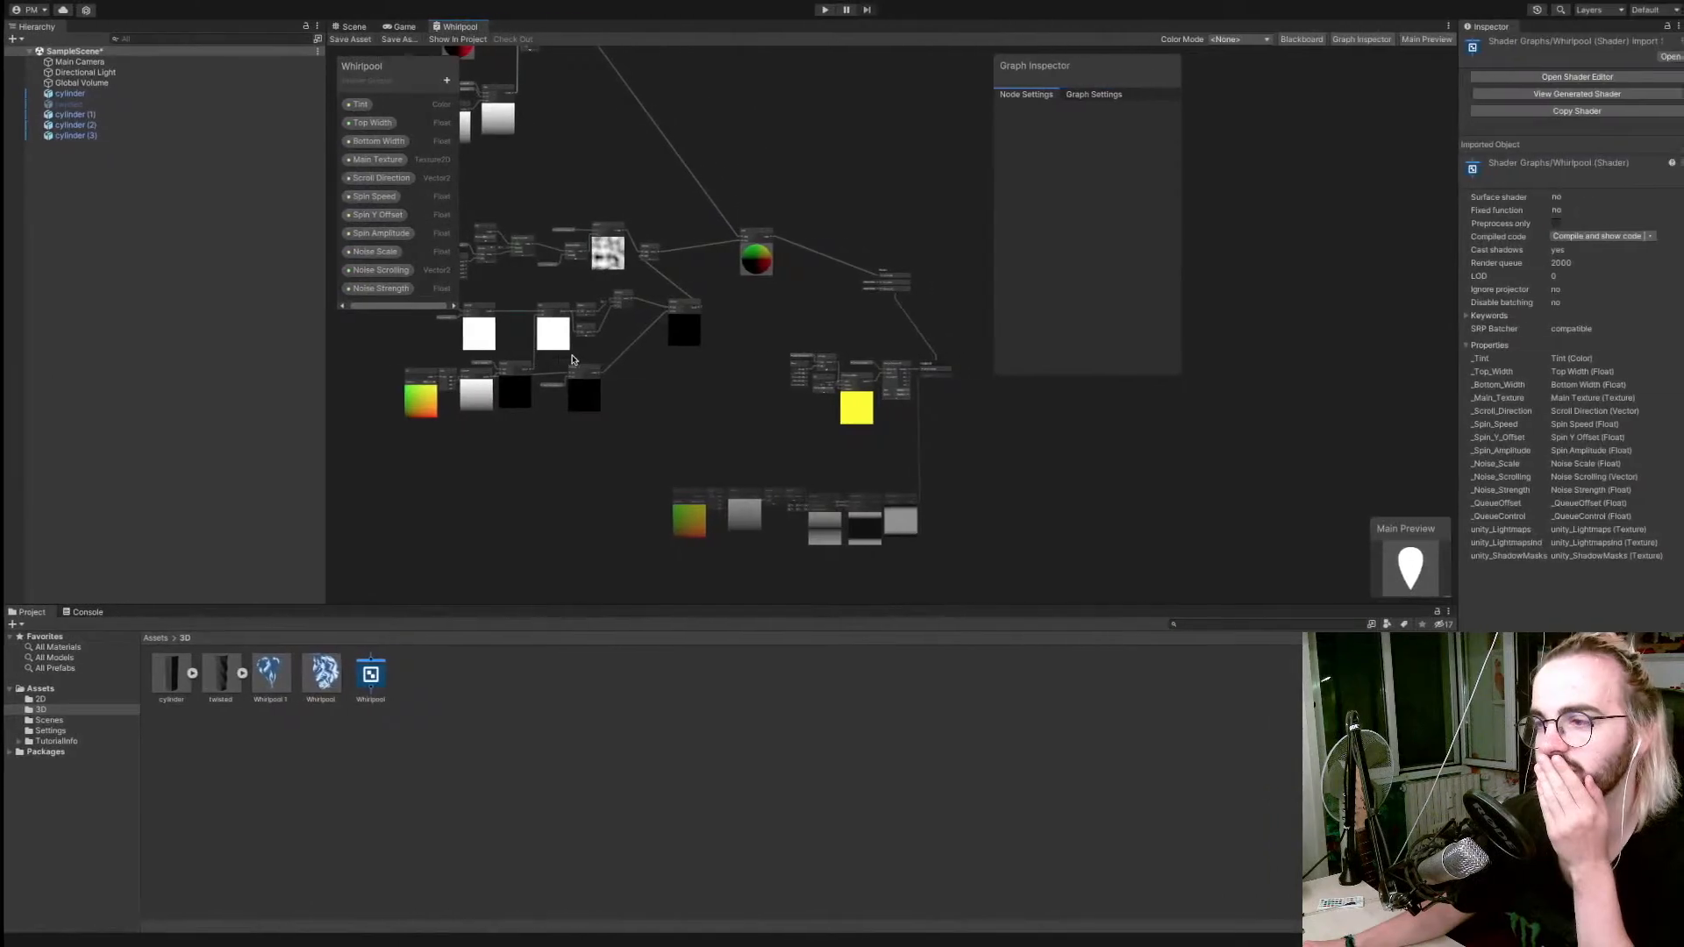
pyautogui.hotkey('ctrl', 'Left')
pyautogui.hotkey('ctrl', 'Left')
pyautogui.hotkey('ctrl', 'Right')
pyautogui.hotkey('ctrl', 'Right')
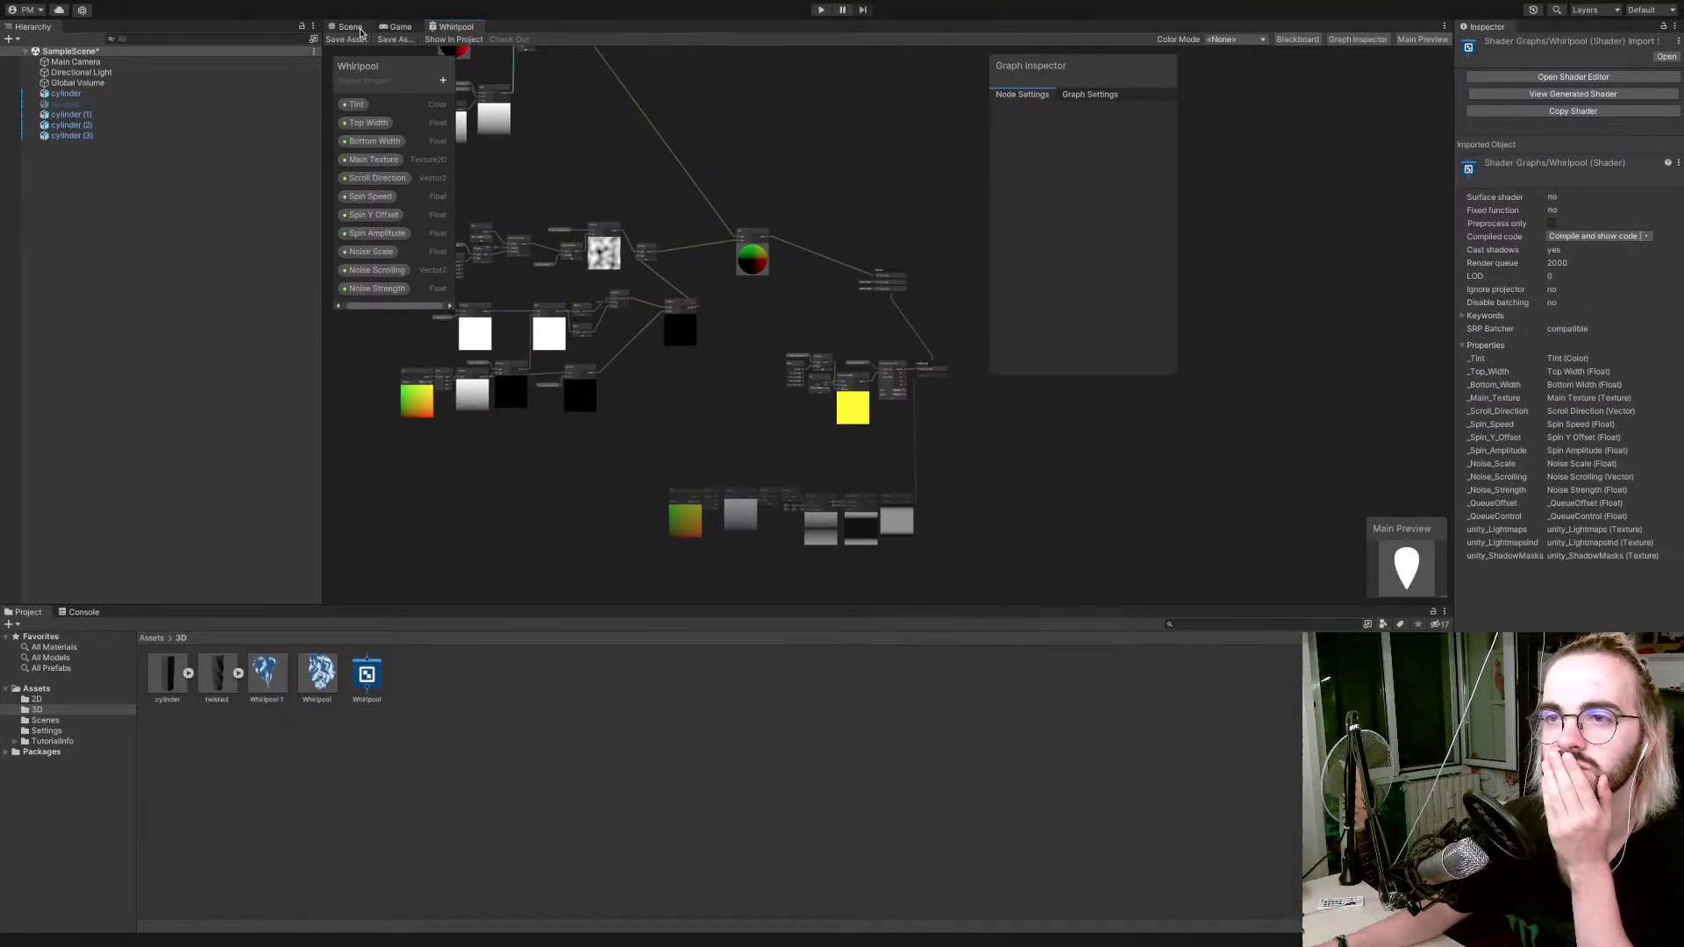
# Return to the Scene view and set the Whirlpool material's Noise Strength to 0.52.
pyautogui.click(350, 26)
pyautogui.click(316, 675)
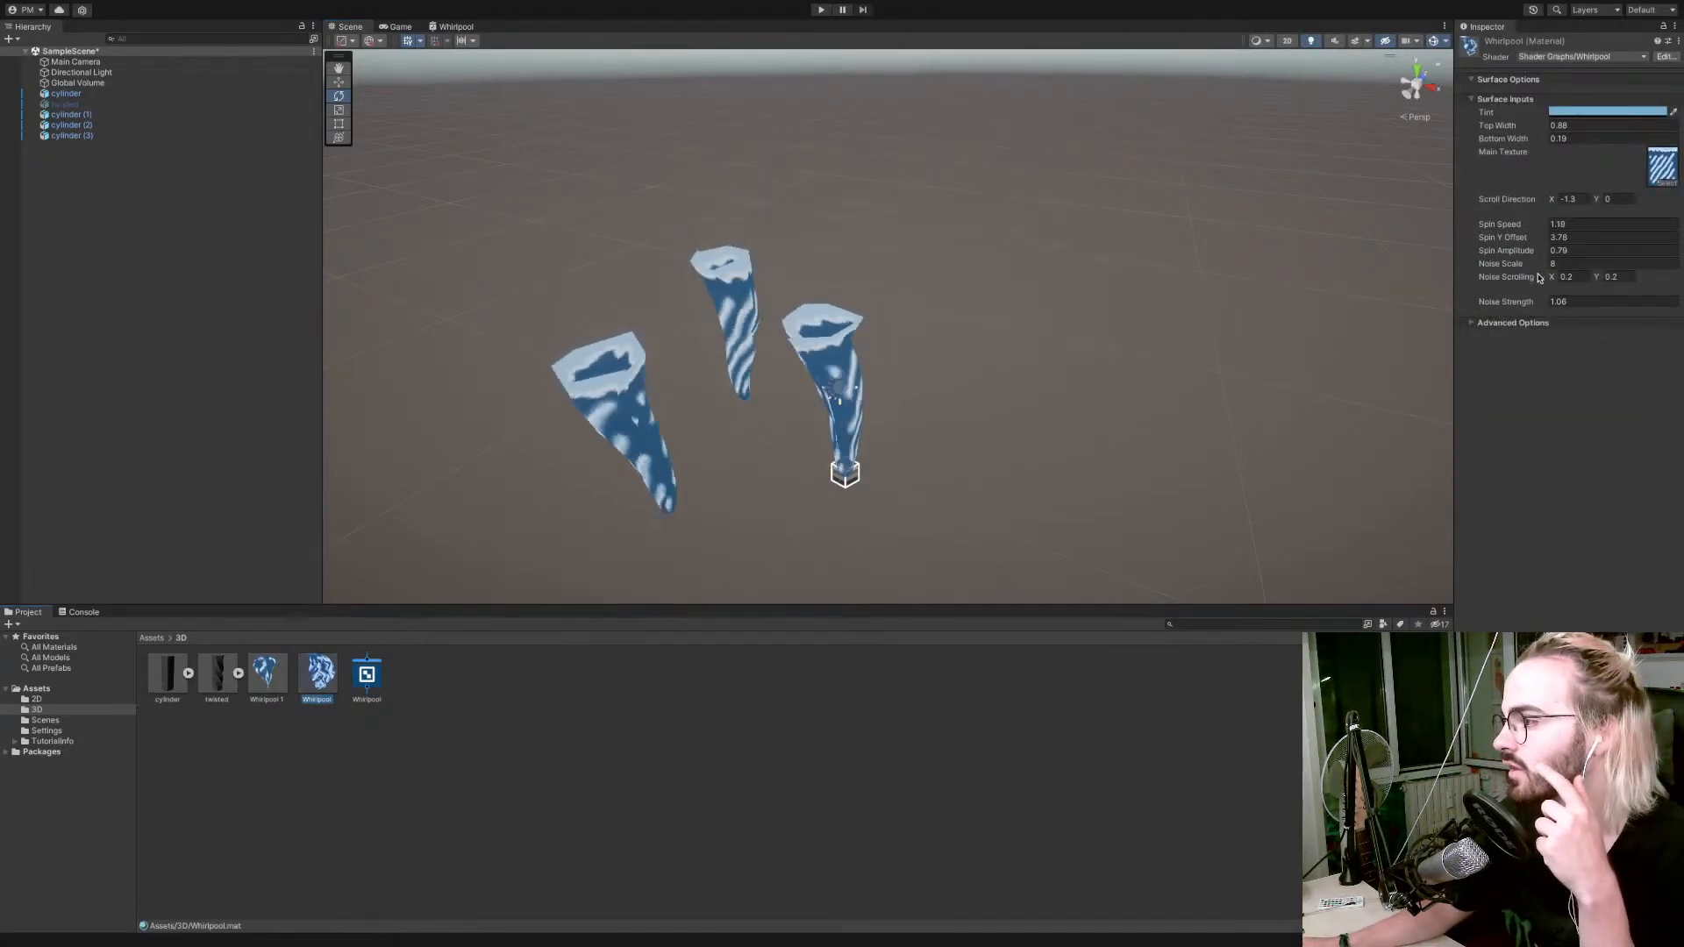
pyautogui.moveTo(1532, 302); pyautogui.dragTo(1436, 304)
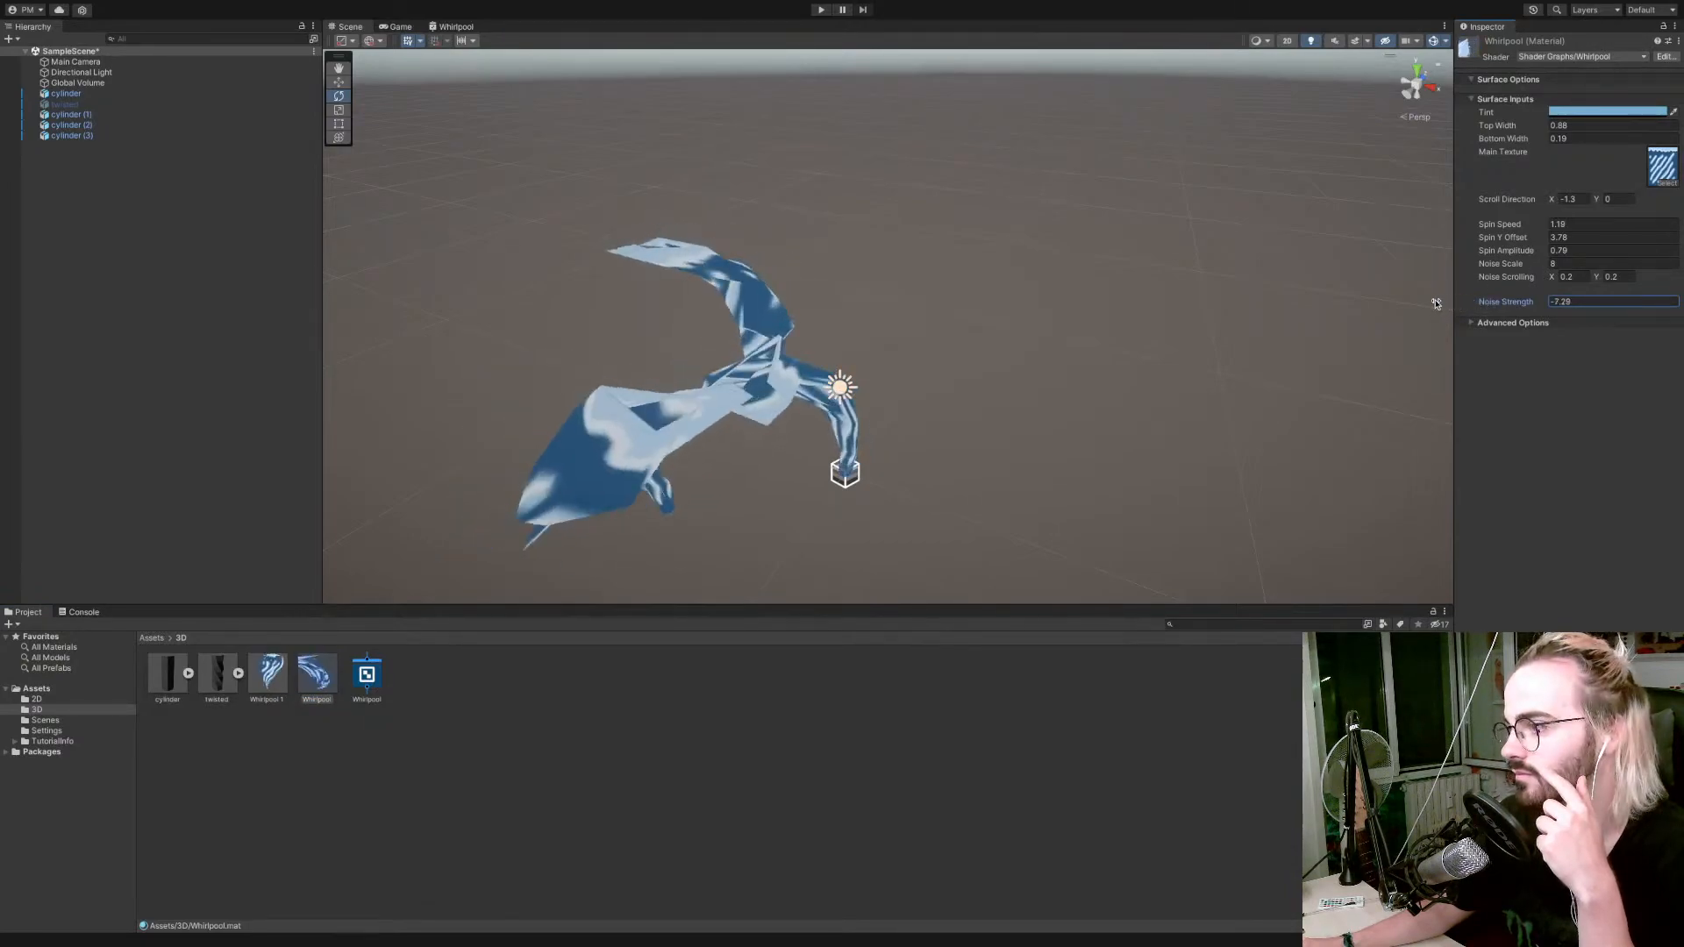
pyautogui.click(1594, 302)
pyautogui.write('0')
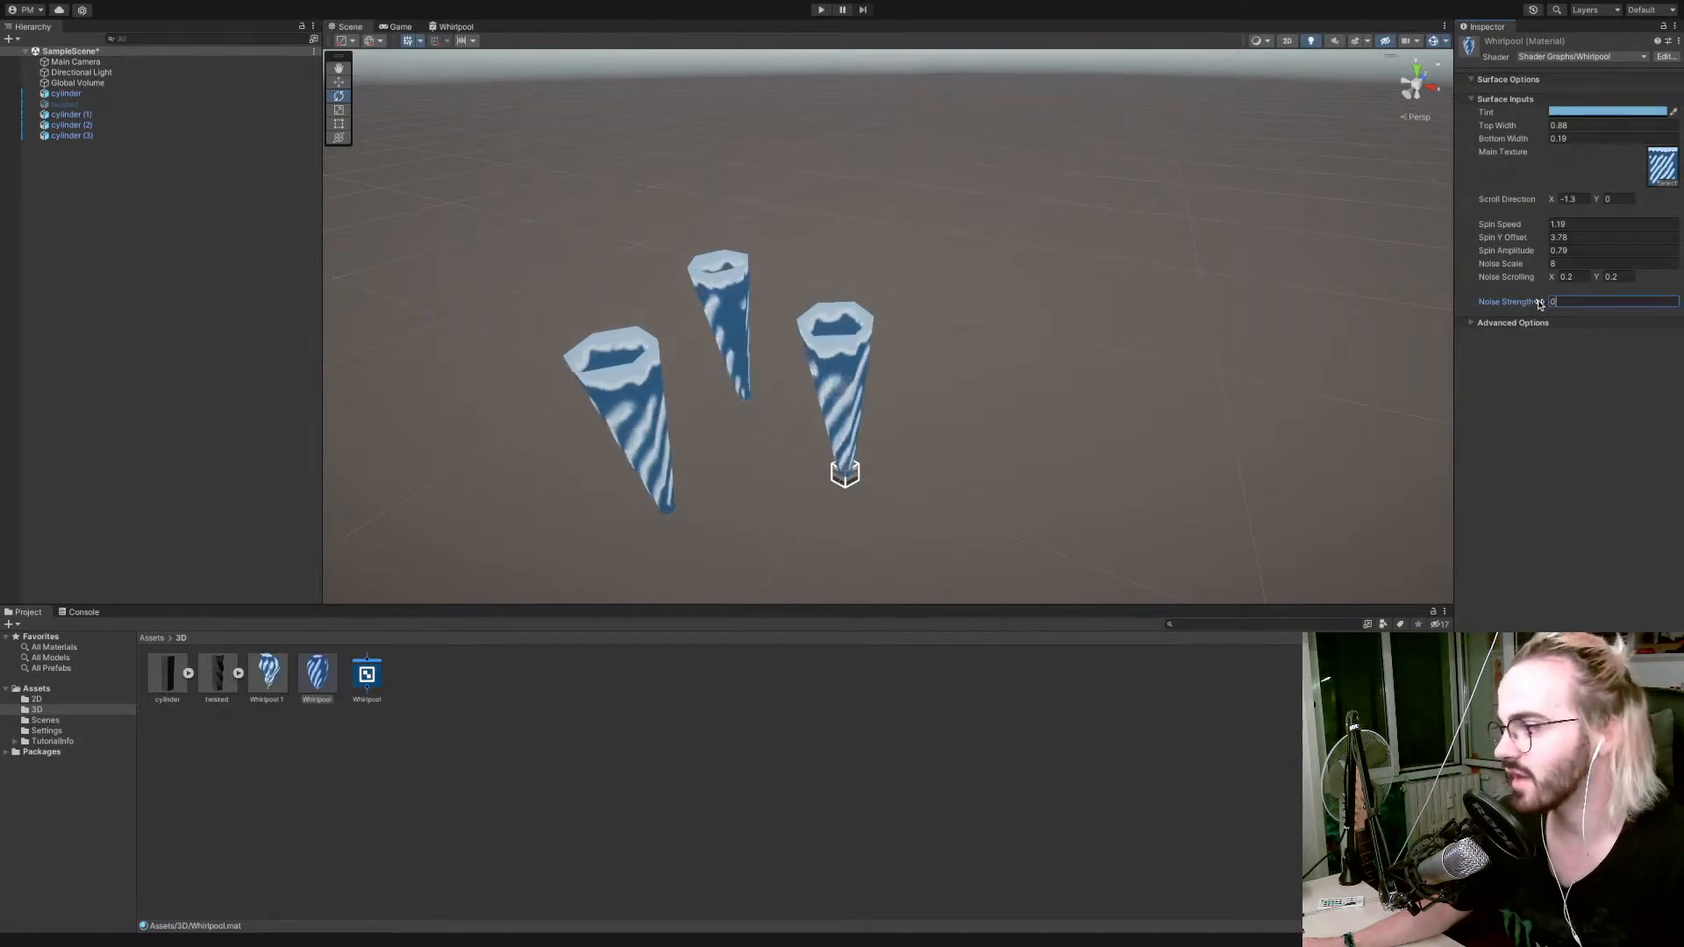
pyautogui.moveTo(1544, 302); pyautogui.dragTo(1551, 301)
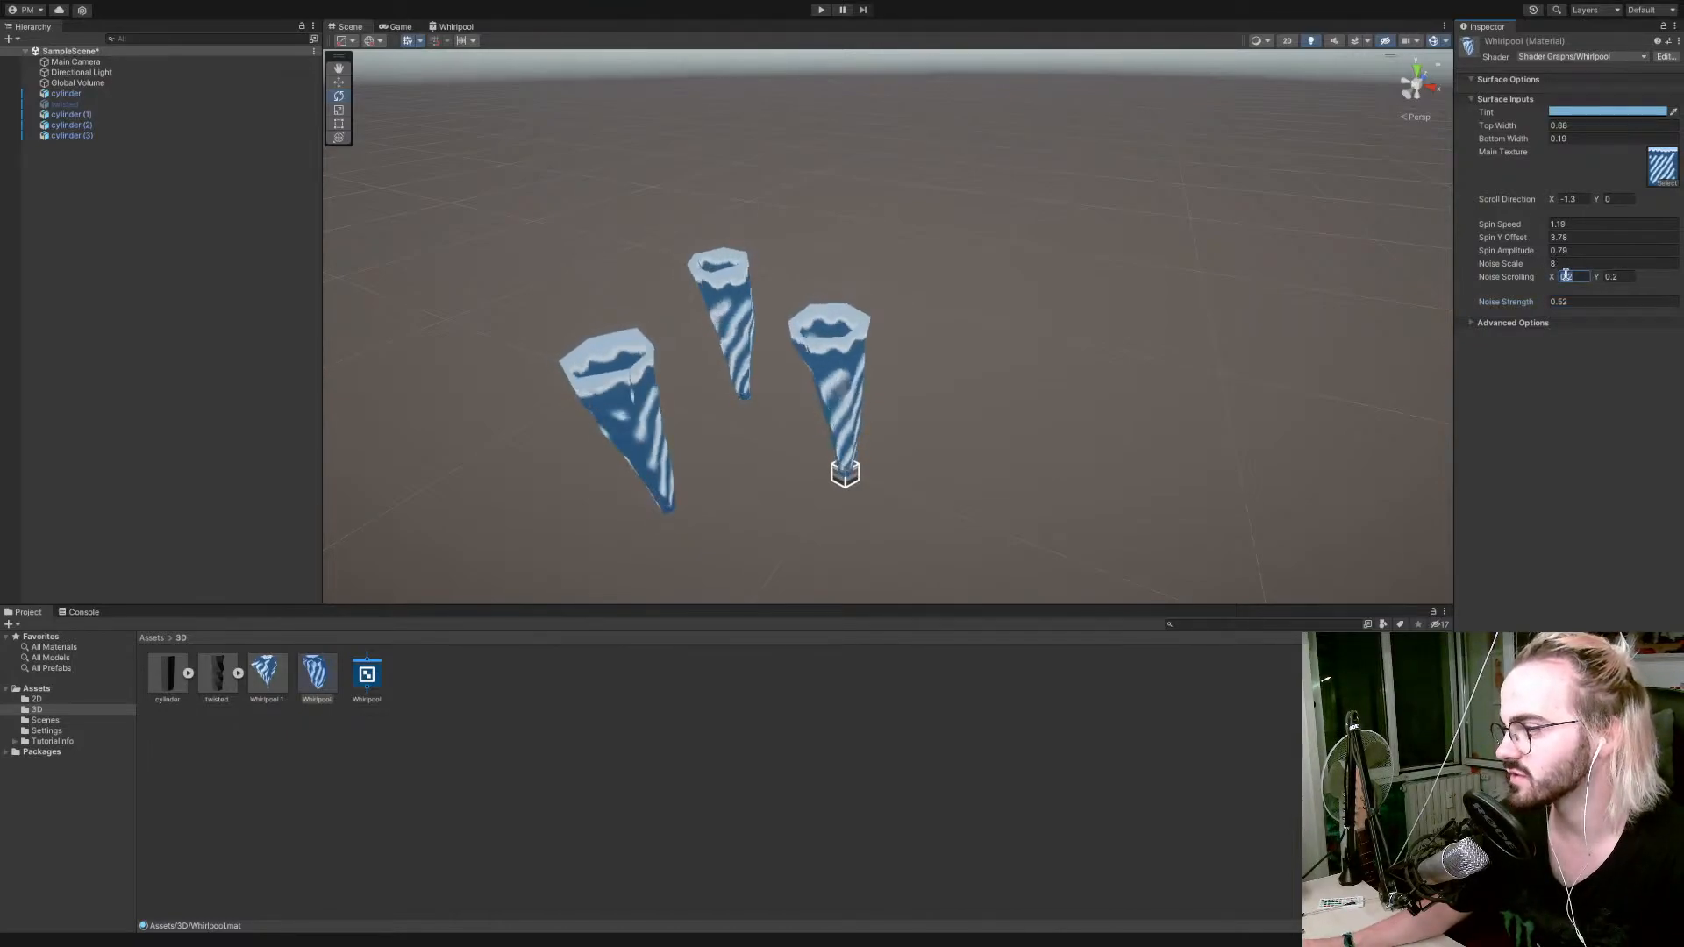
# Try a Noise Scrolling X value of 0 on the Whirlpool material.
pyautogui.click(1566, 277)
pyautogui.write('0')
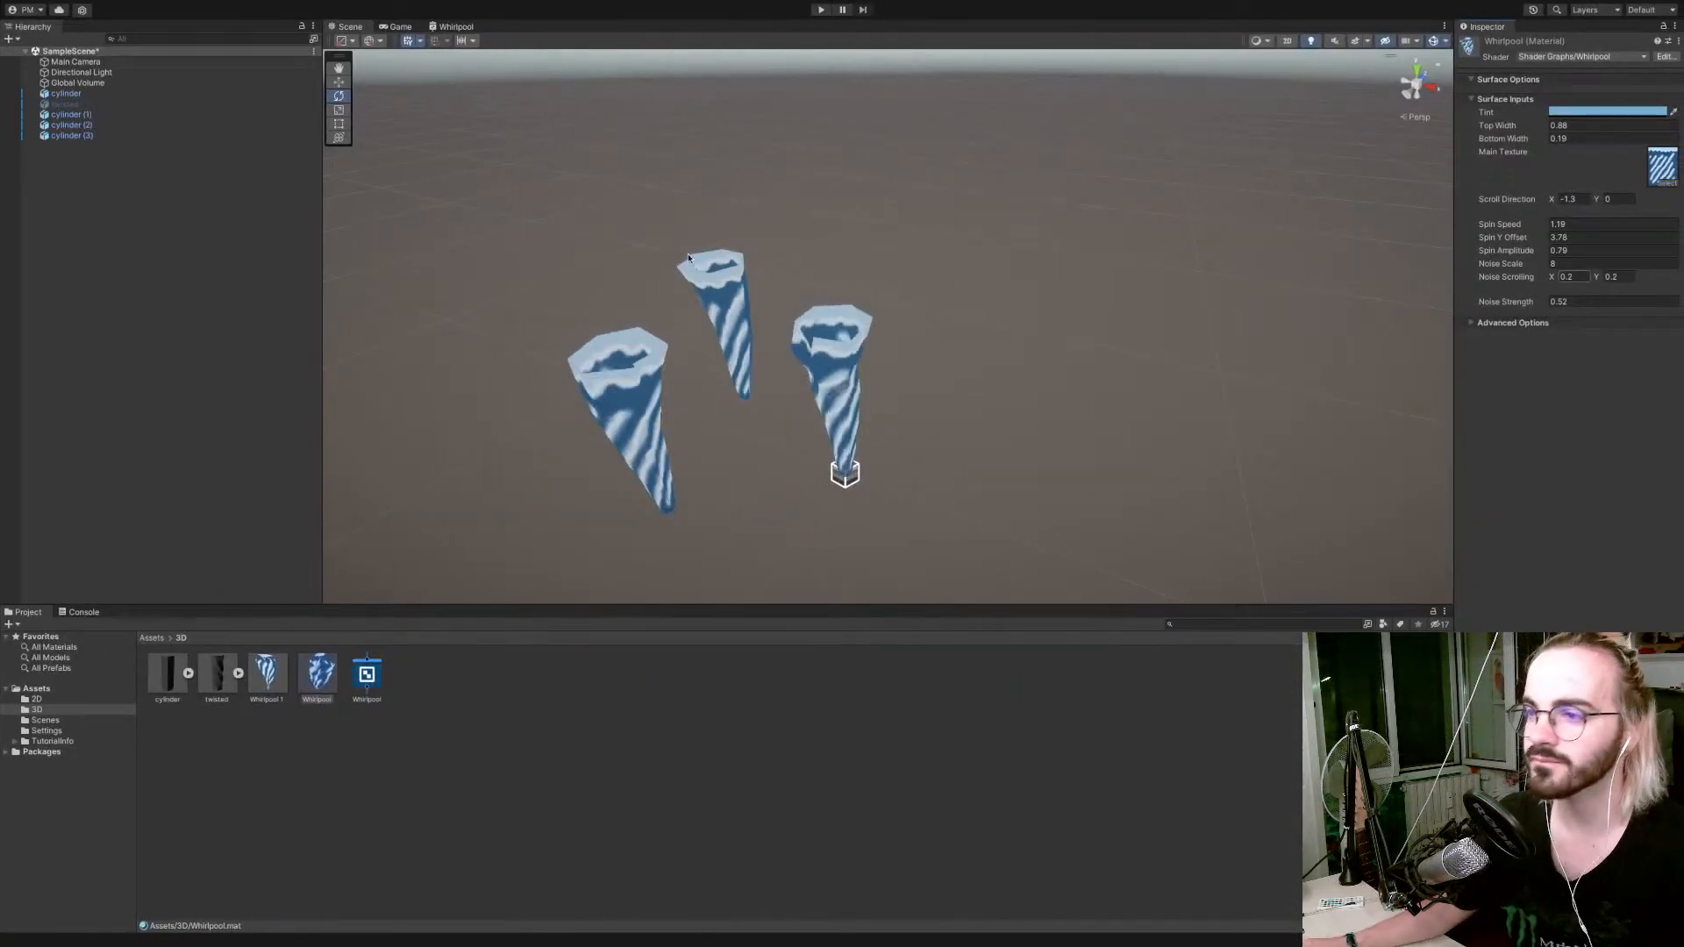
# Check the Whirlpool graph and the Scene view, and switch to Chrome with the Super Mario Galaxy reference thread.
pyautogui.click(452, 26)
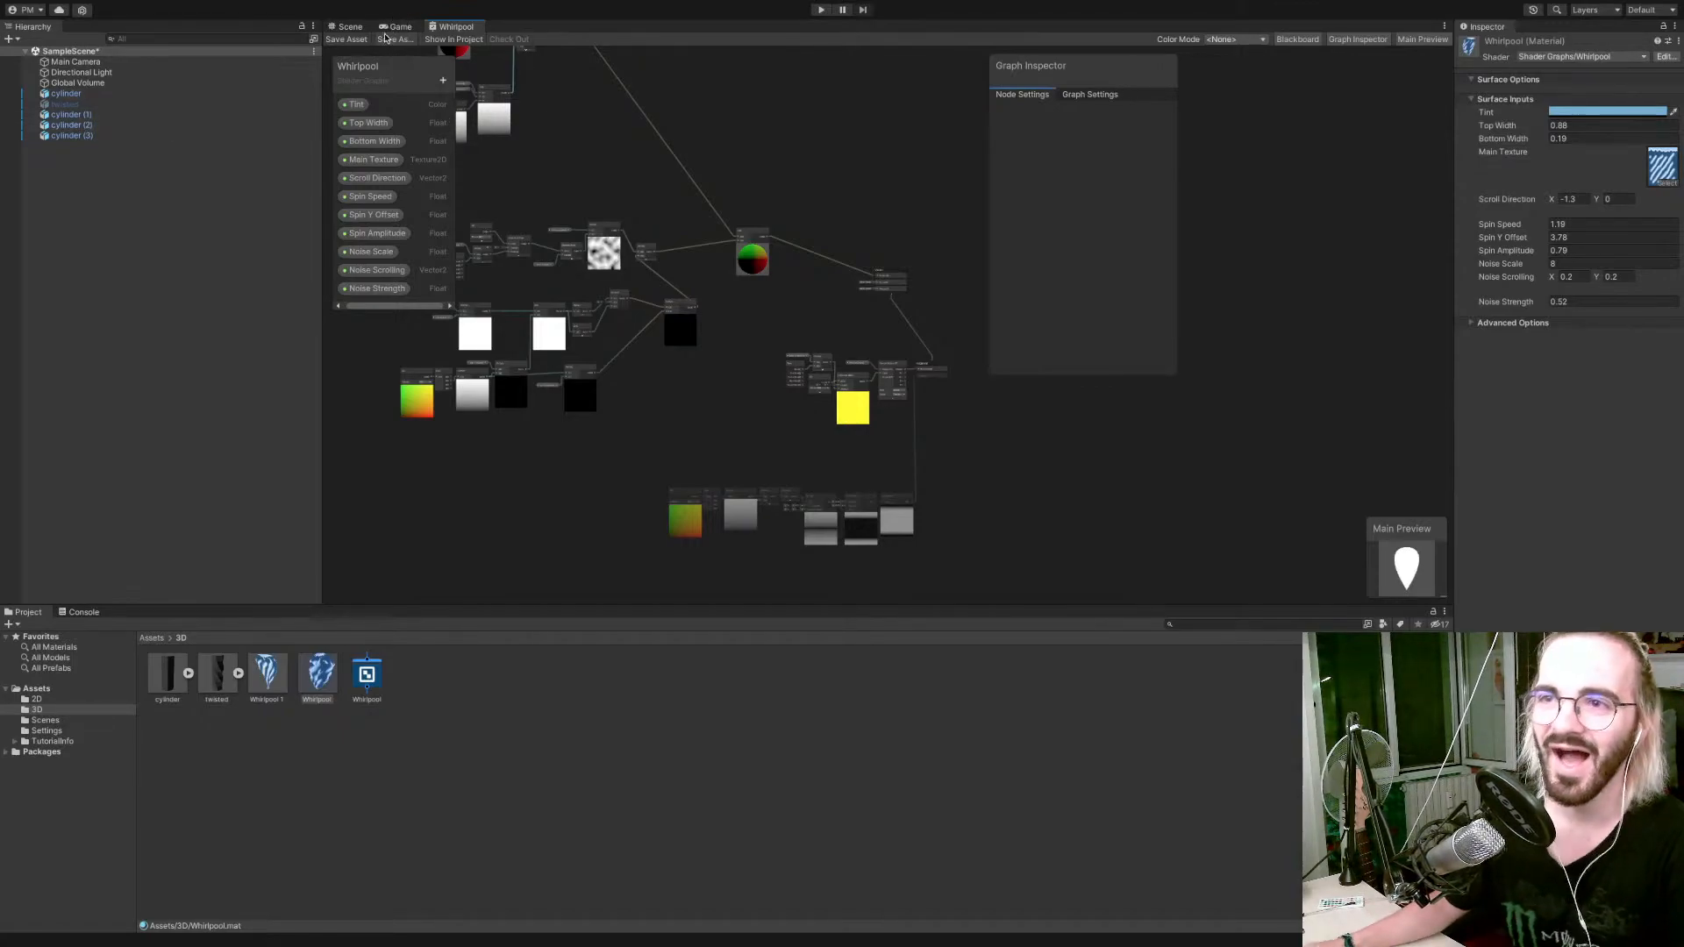
pyautogui.click(349, 26)
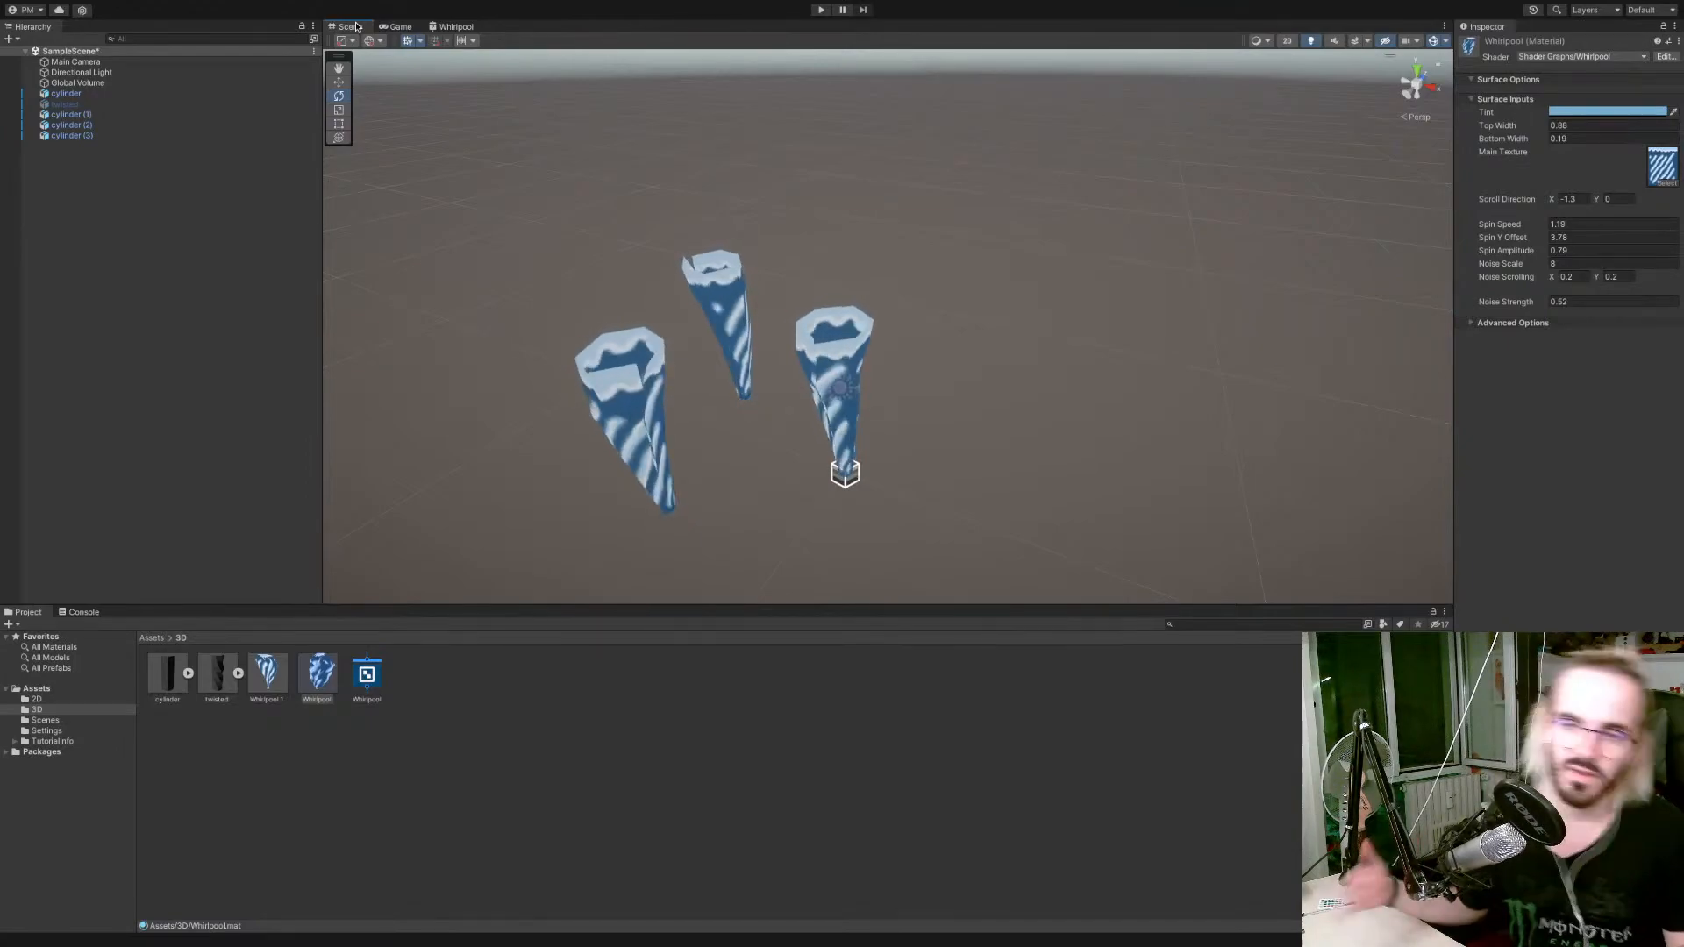
pyautogui.hotkey('ctrl', 'Left')
pyautogui.hotkey('ctrl', 'Left')
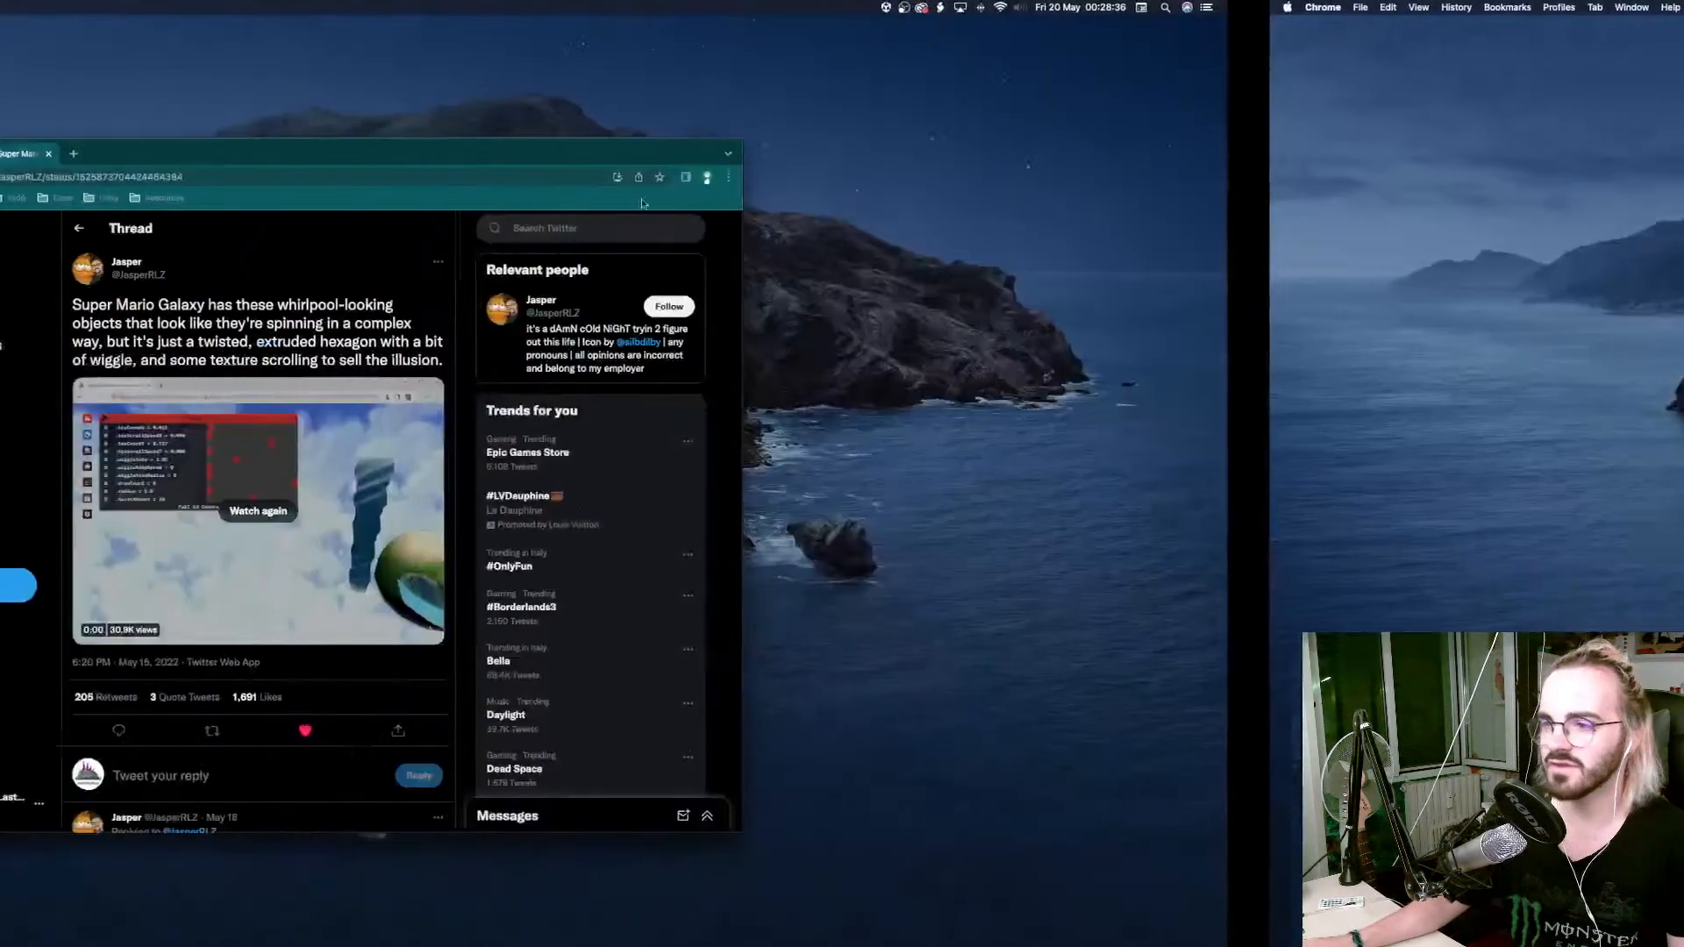